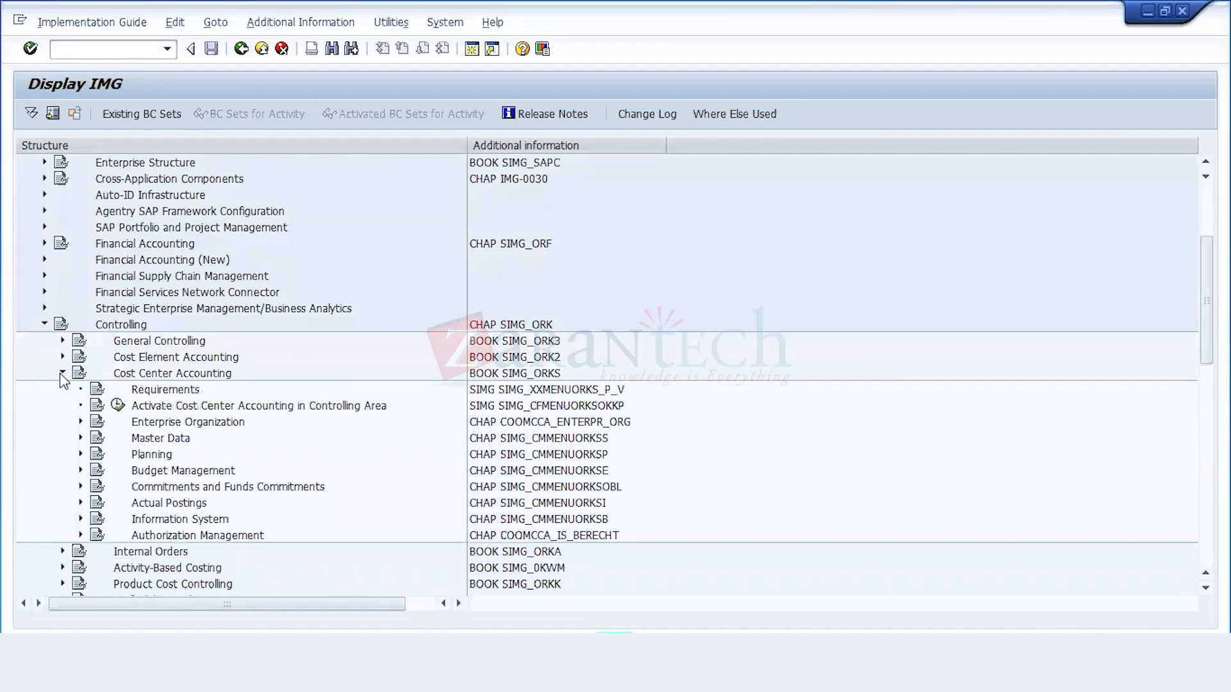
Step: Look through the Controlling nodes and the Cost Center Accounting sub-nodes of the implementation guide
scroll(60, 374, "up", 3)
key("Down")
key("Down")
left_click(59, 373)
key("Down")
key("Down")
key("Down")
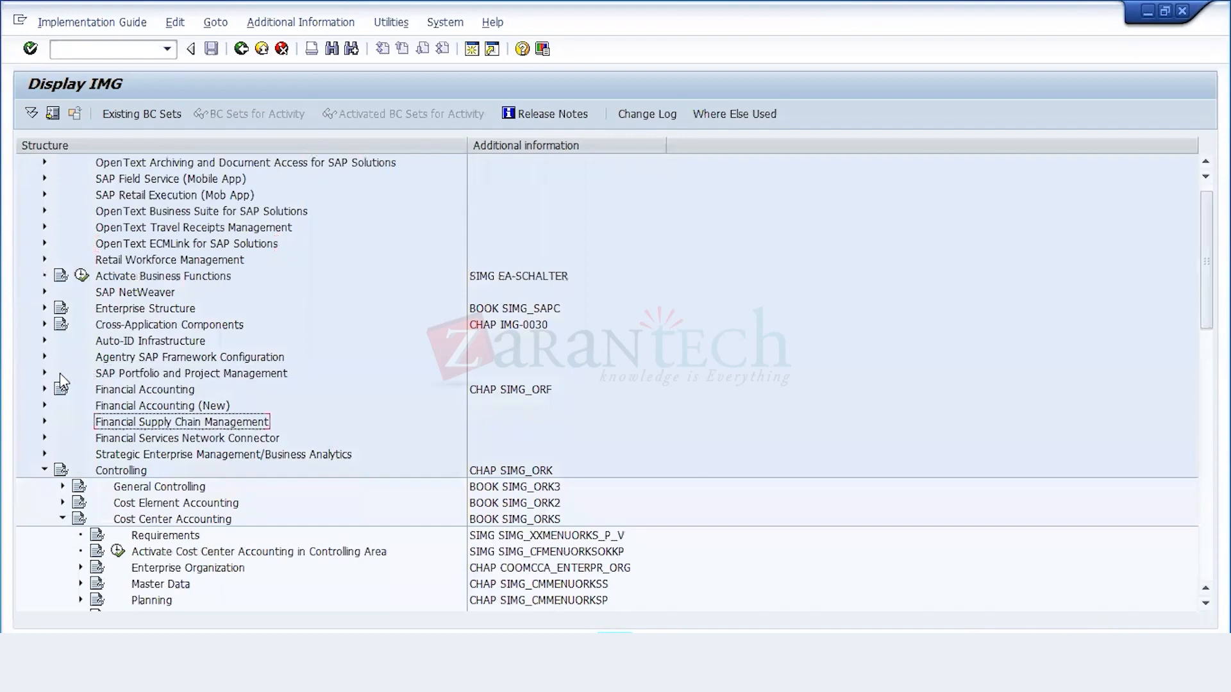
key("Down")
key("Down")
key("Down")
key("Down")
key("Down")
key("Down")
key("Down")
key("Down")
key("Down")
key("Down")
key("Down")
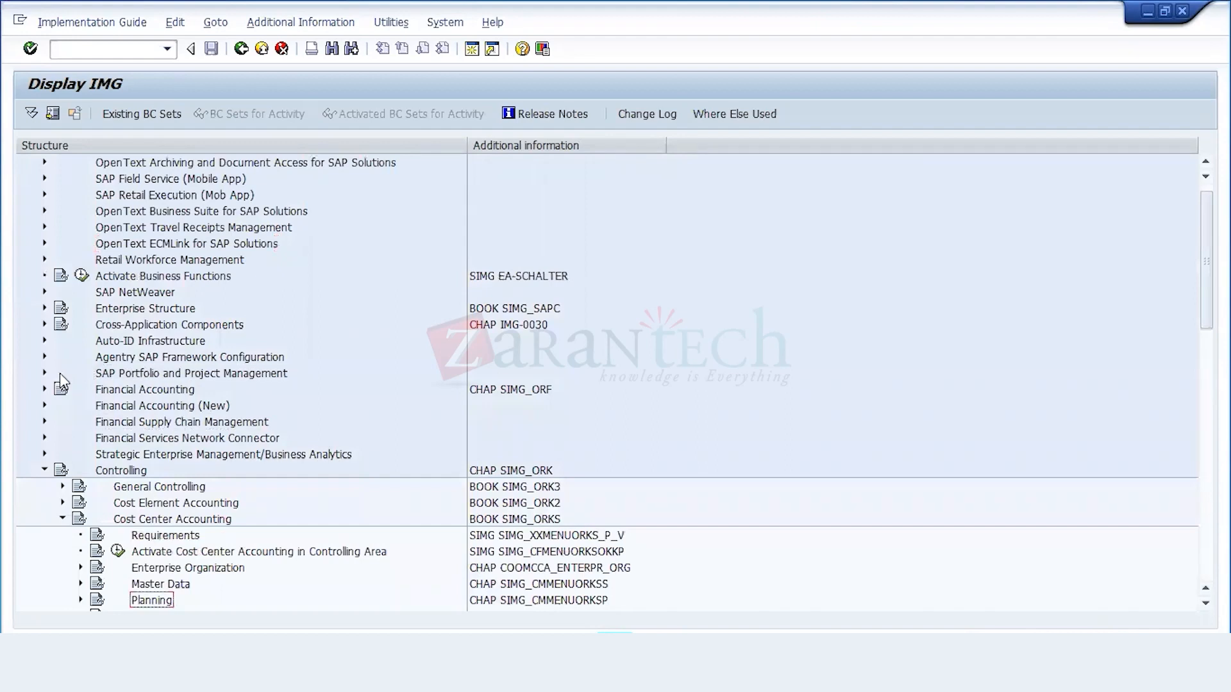
key("Down")
key("Down")
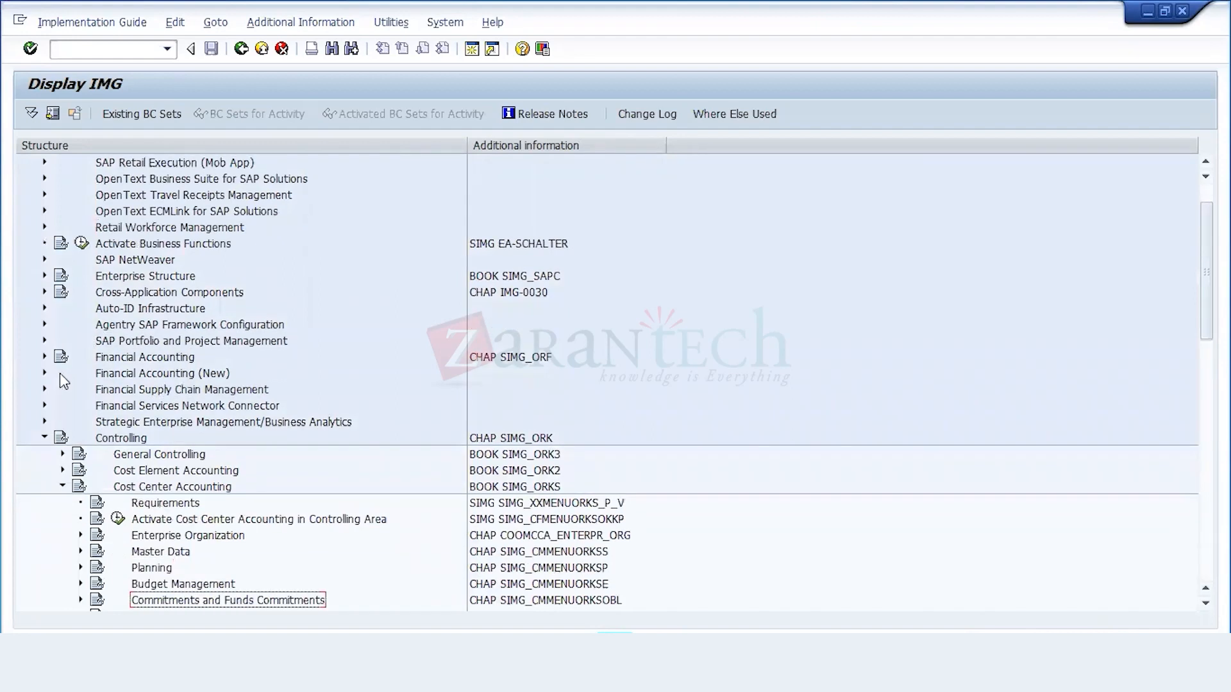
key("Down")
key("Down")
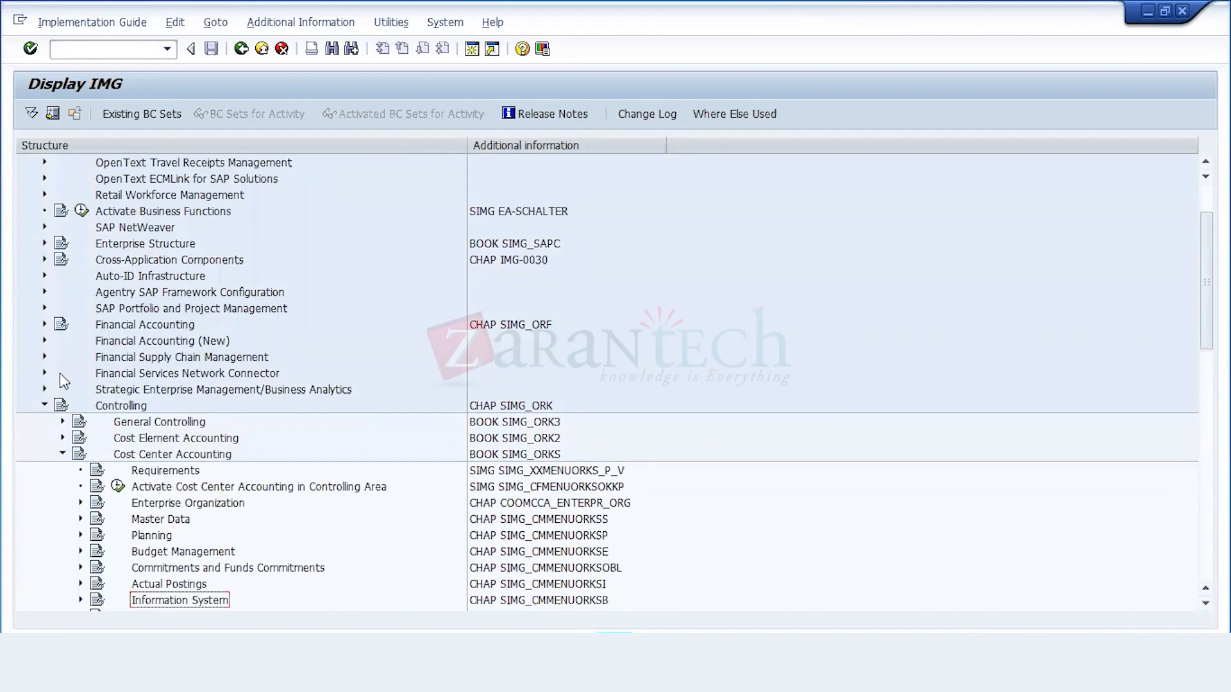
key("Down")
key("Down")
key("Down")
key("Down")
key("Down")
key("Down")
key("Down")
key("Down")
key("Down")
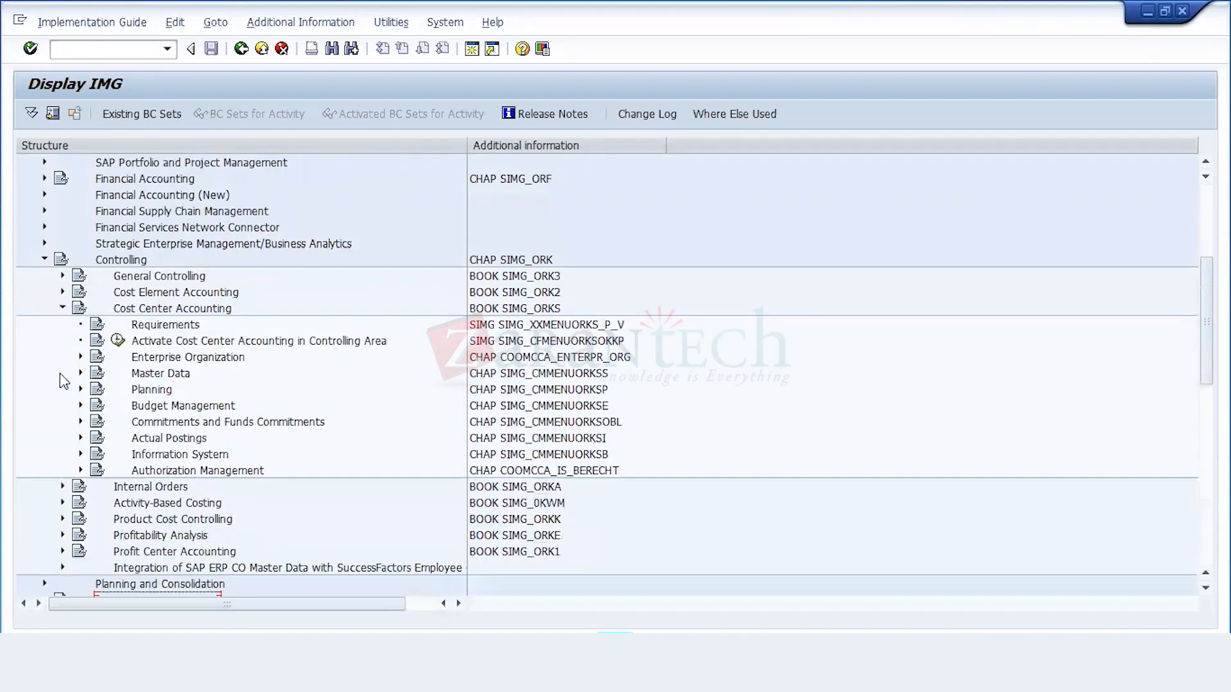
key("Down")
Step: Expand the Planning node under Cost Center Accounting in the implementation guide
key("Up")
key("Up")
key("Up")
key("Up")
key("Up")
key("Up")
key("Up")
key("Up")
key("Up")
key("Up")
key("Up")
key("Up")
key("Up")
key("Up")
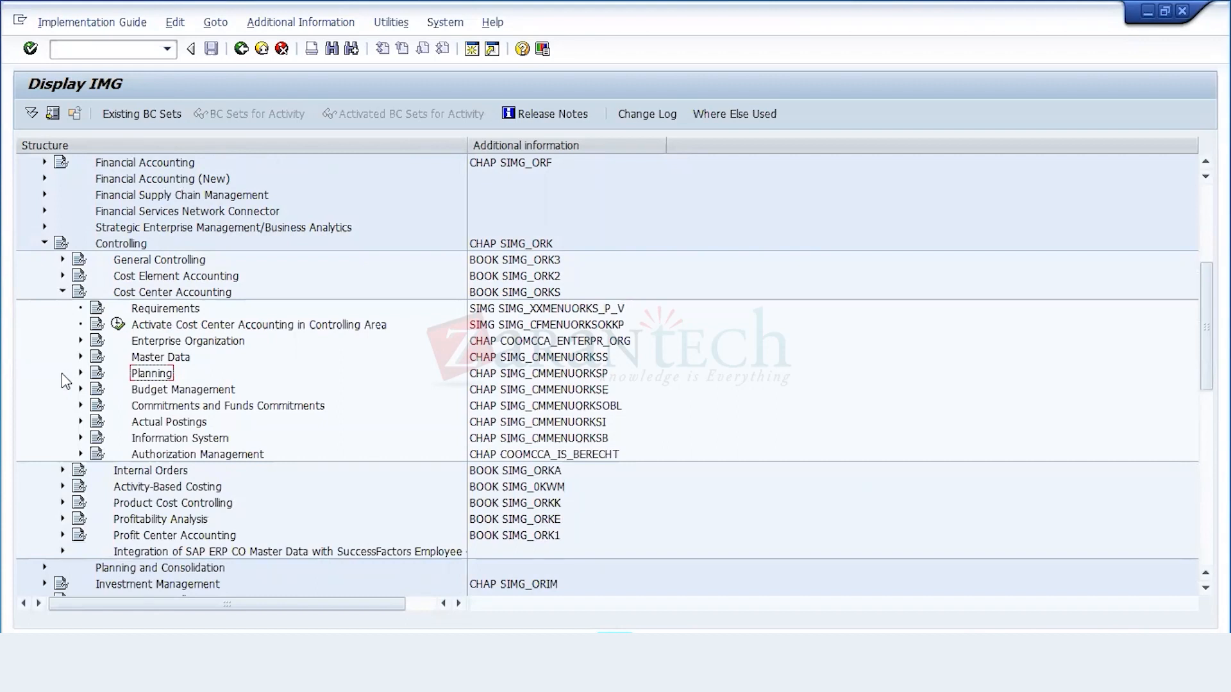
left_click(82, 372)
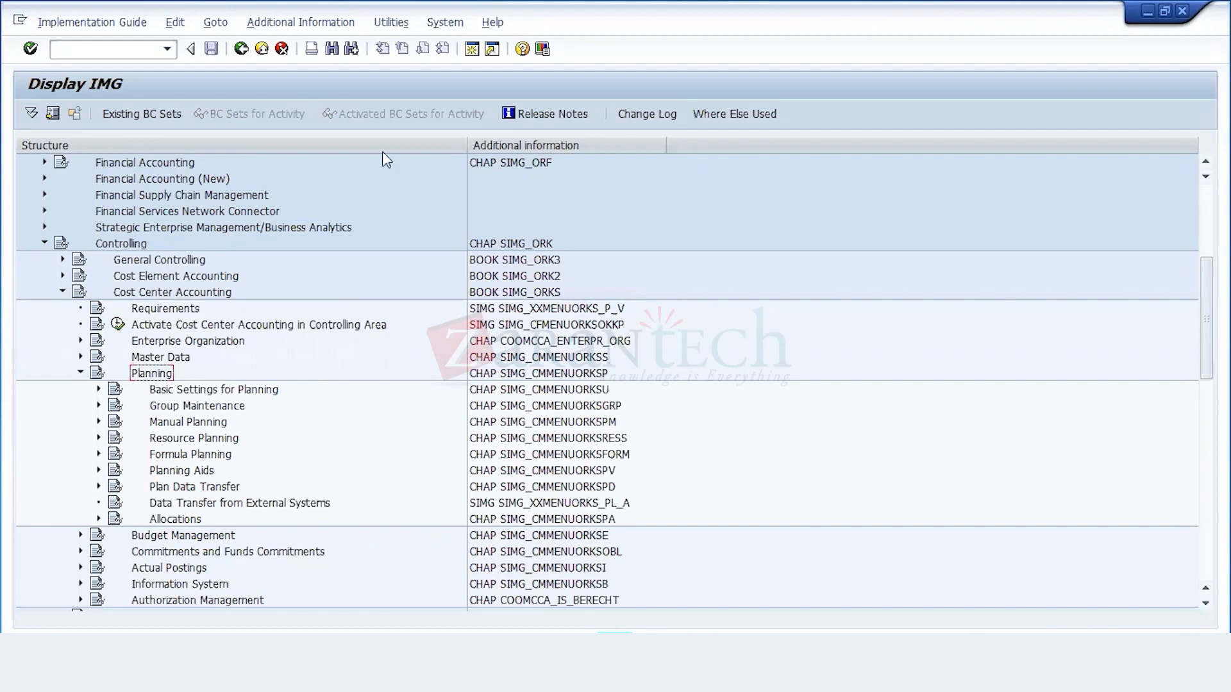
Step: Open a new SAP session and expand the Controlling folder under Accounting in the SAP menu
left_click(474, 55)
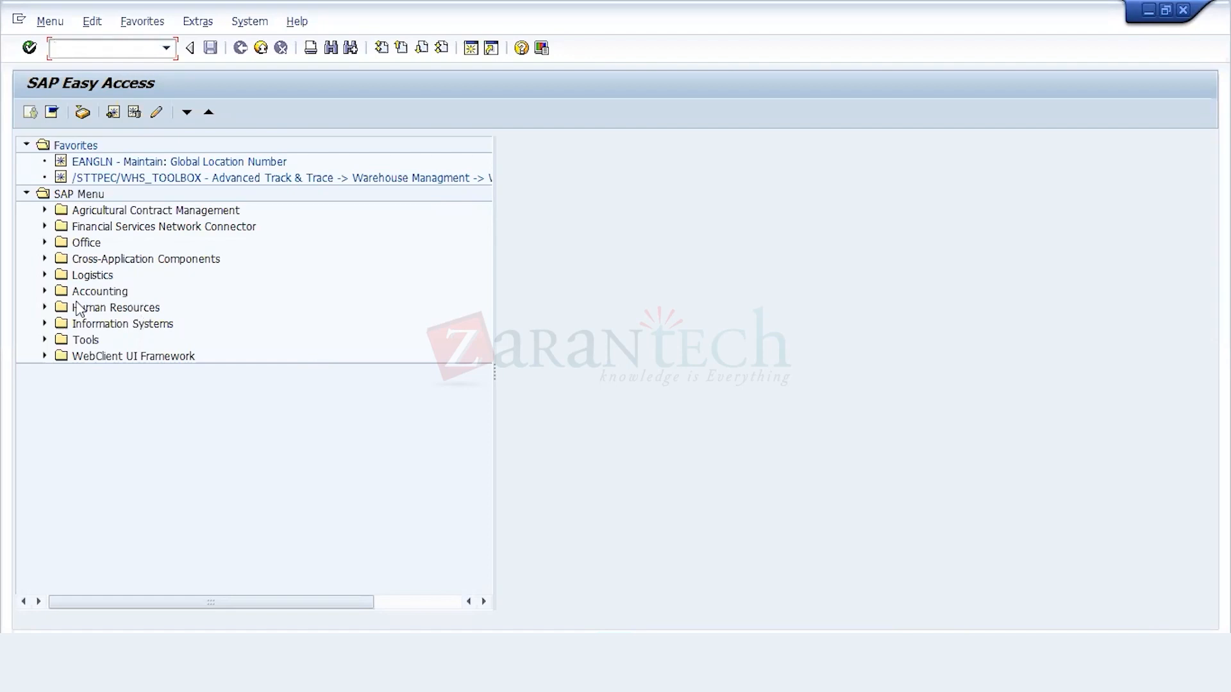
left_click(45, 292)
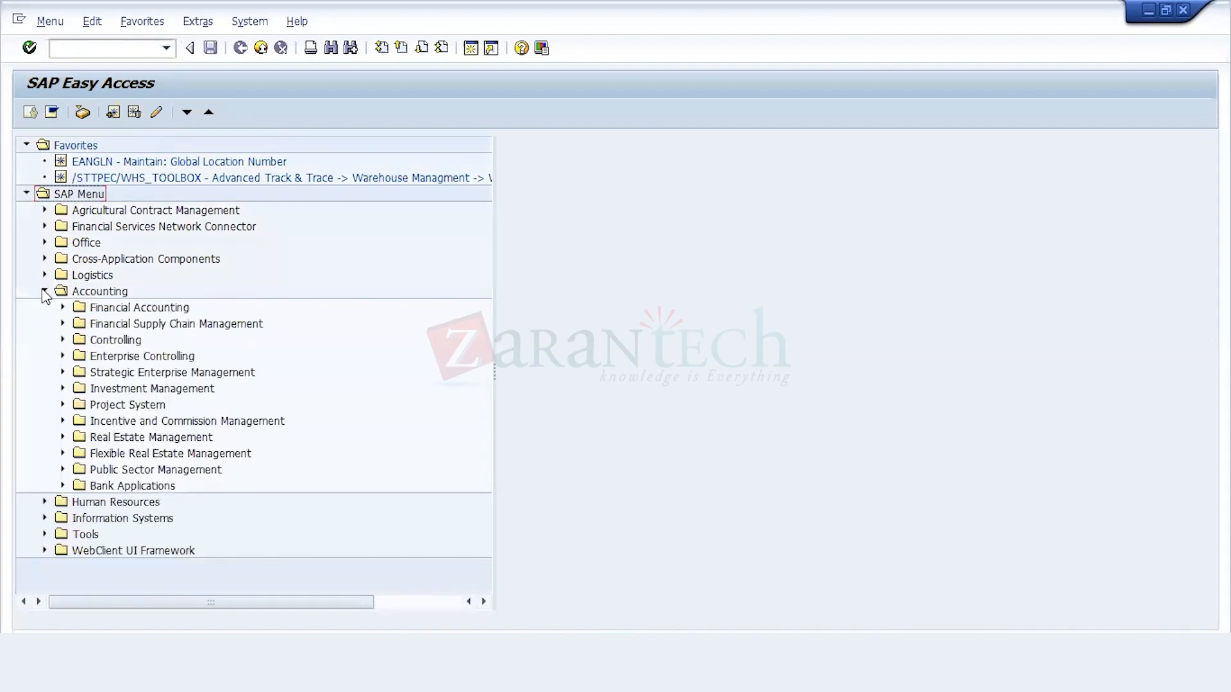
key("Down")
key("Down")
key("Down")
key("Down")
key("Down")
key("Down")
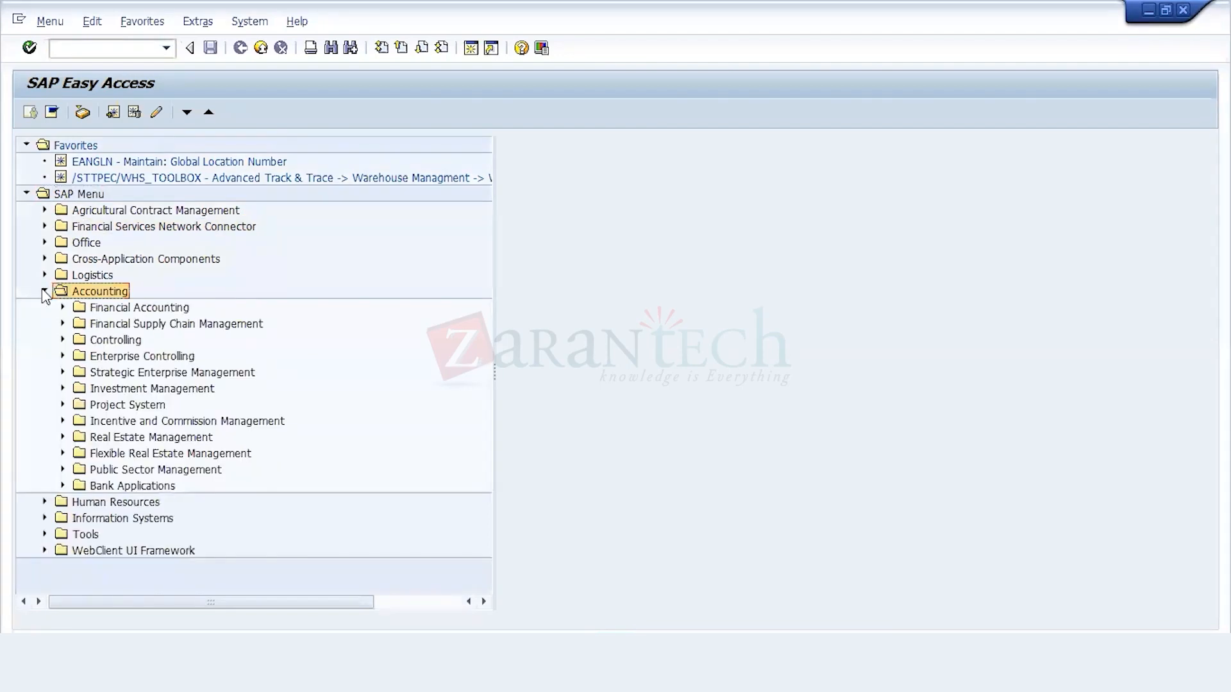
Step: Expand the Cost Center Accounting folder under Controlling and its Planning subfolder
key("Down")
key("Down")
key("Down")
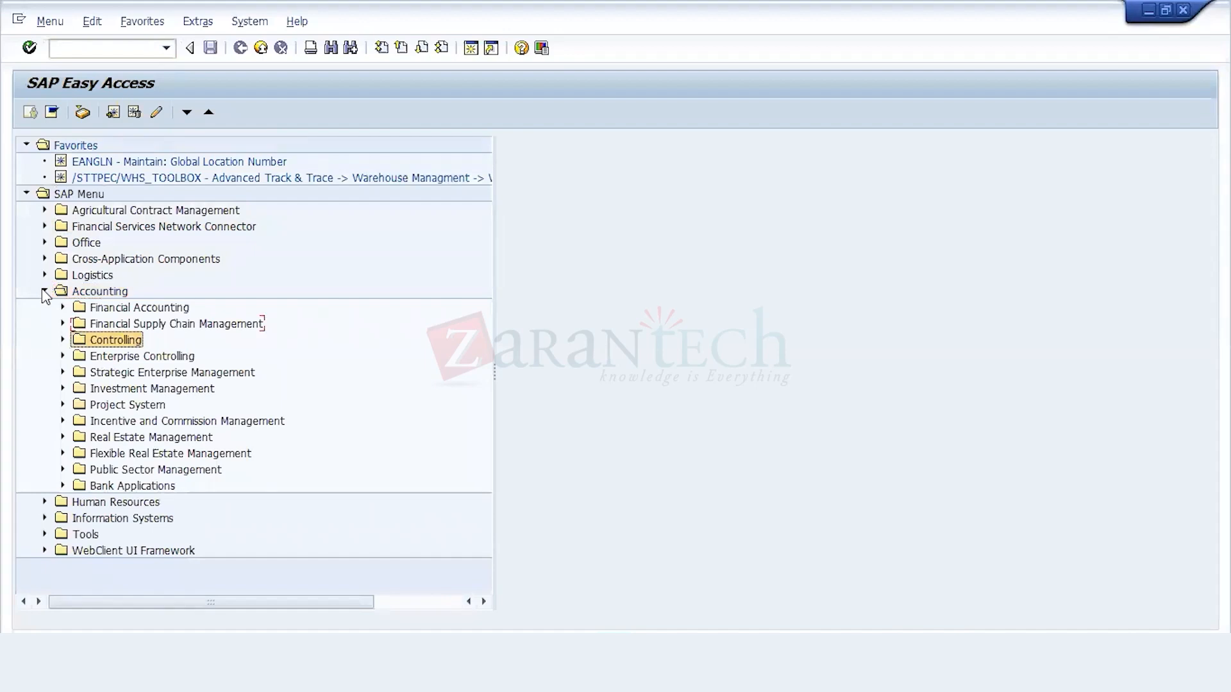
key("Right")
key("Down")
key("Down")
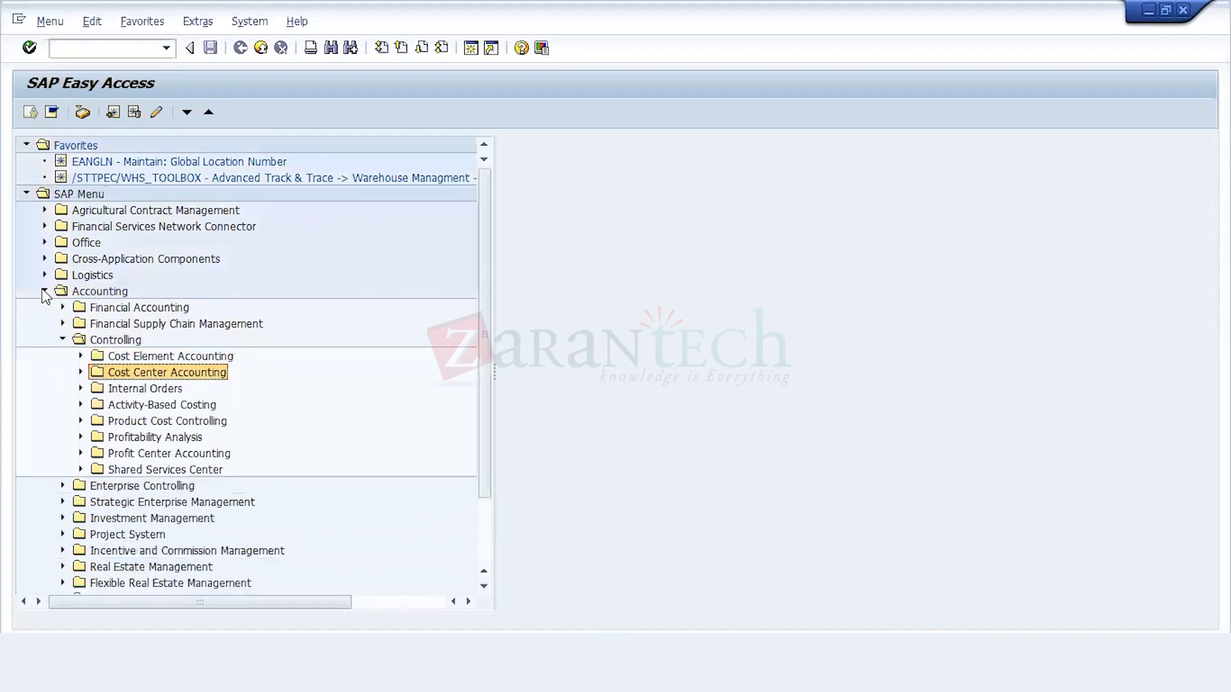
key("Right")
Step: Expand Cost and Activity Inputs in the Planning folder and start the KP06 - Change transaction
key("Down")
key("Down")
key("Right")
key("Down")
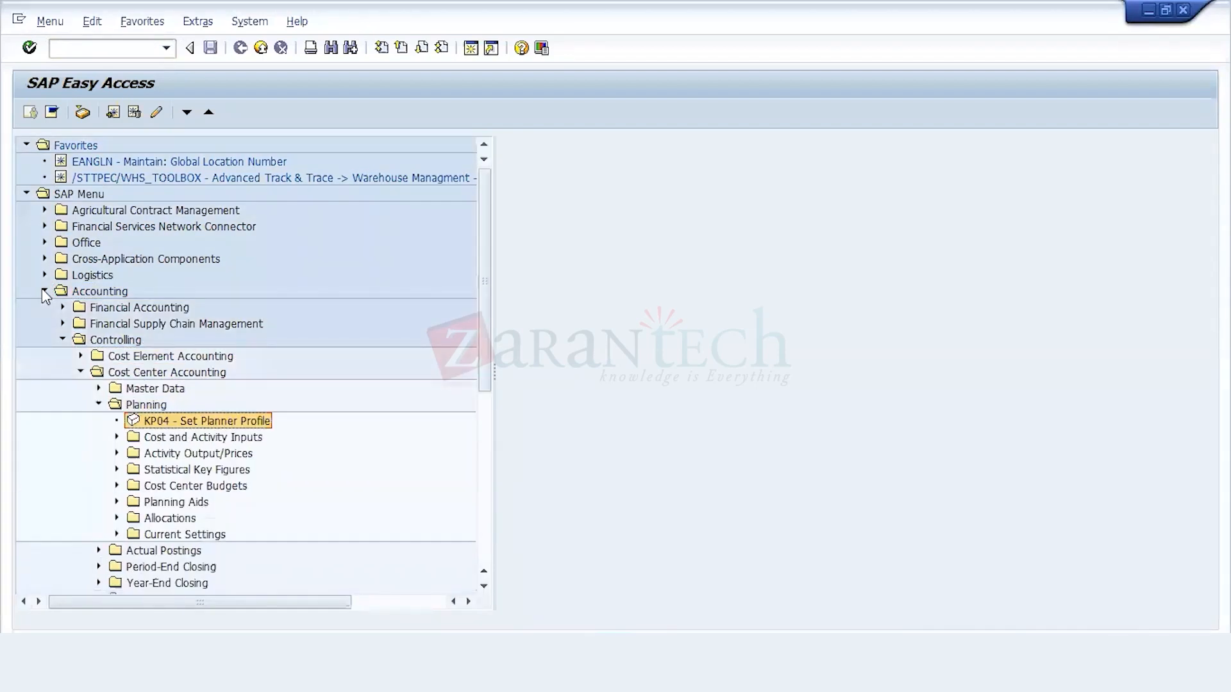
key("Down")
key("Down")
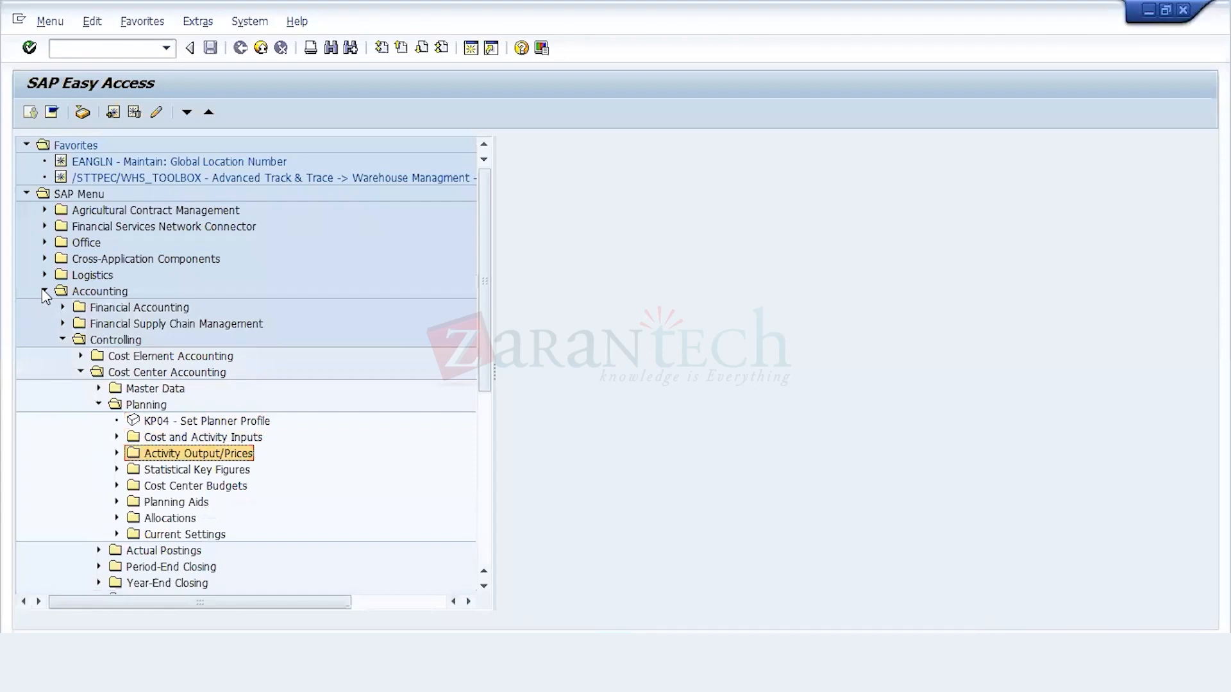
key("Down")
key("Down")
key("Down")
key("Up")
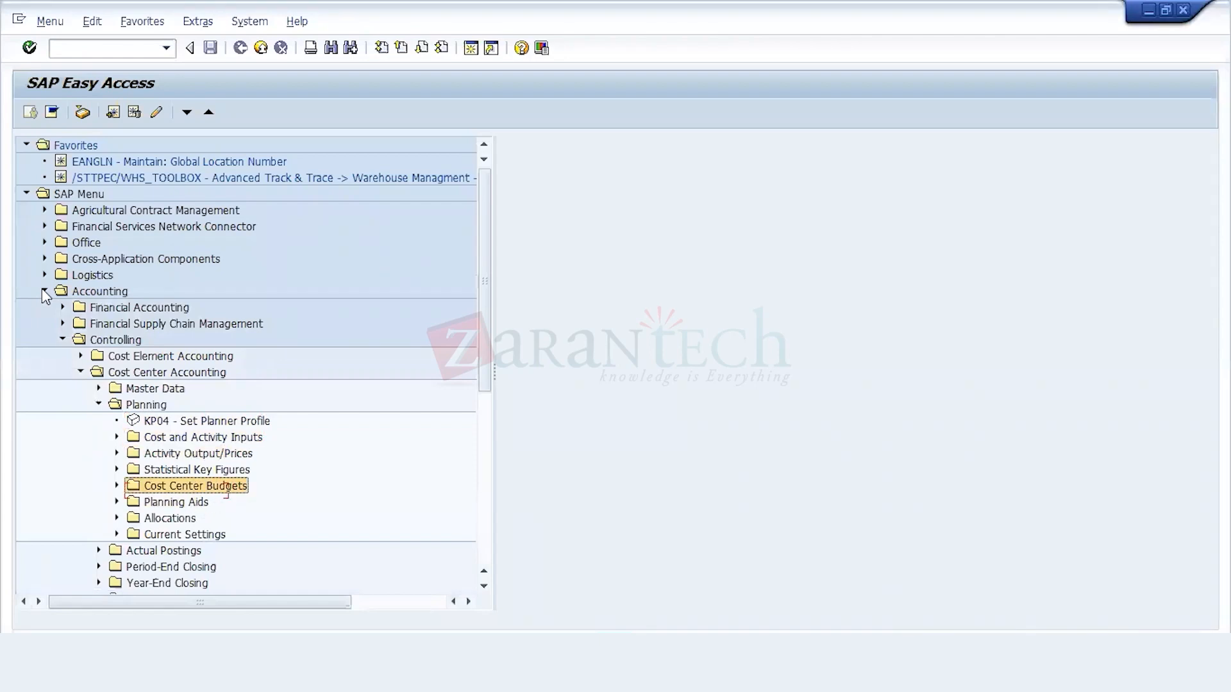
key("Up")
key("Up")
key("Up")
key("Right")
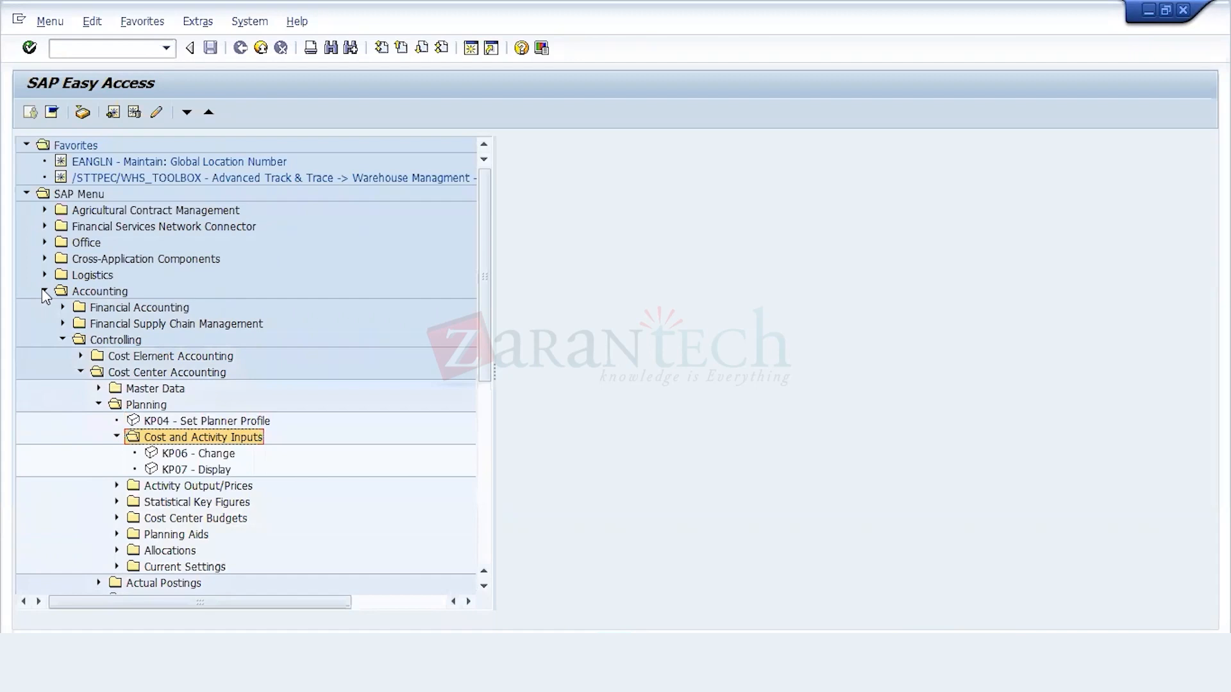
key("Down")
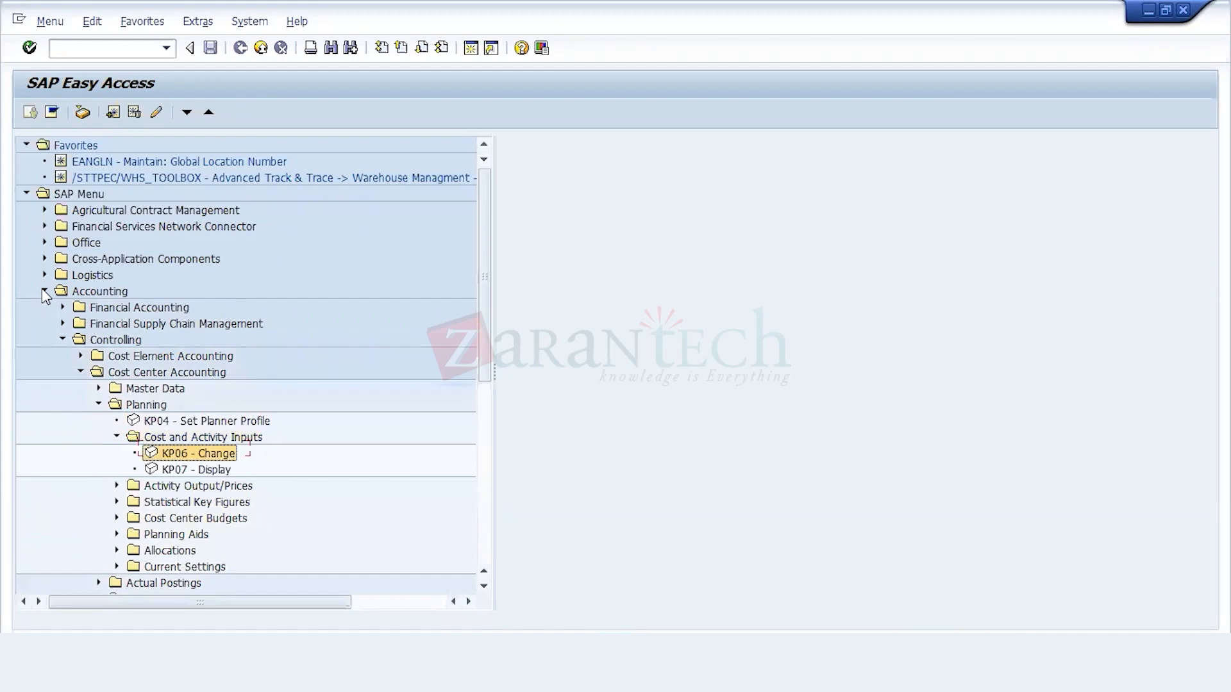
key("Return")
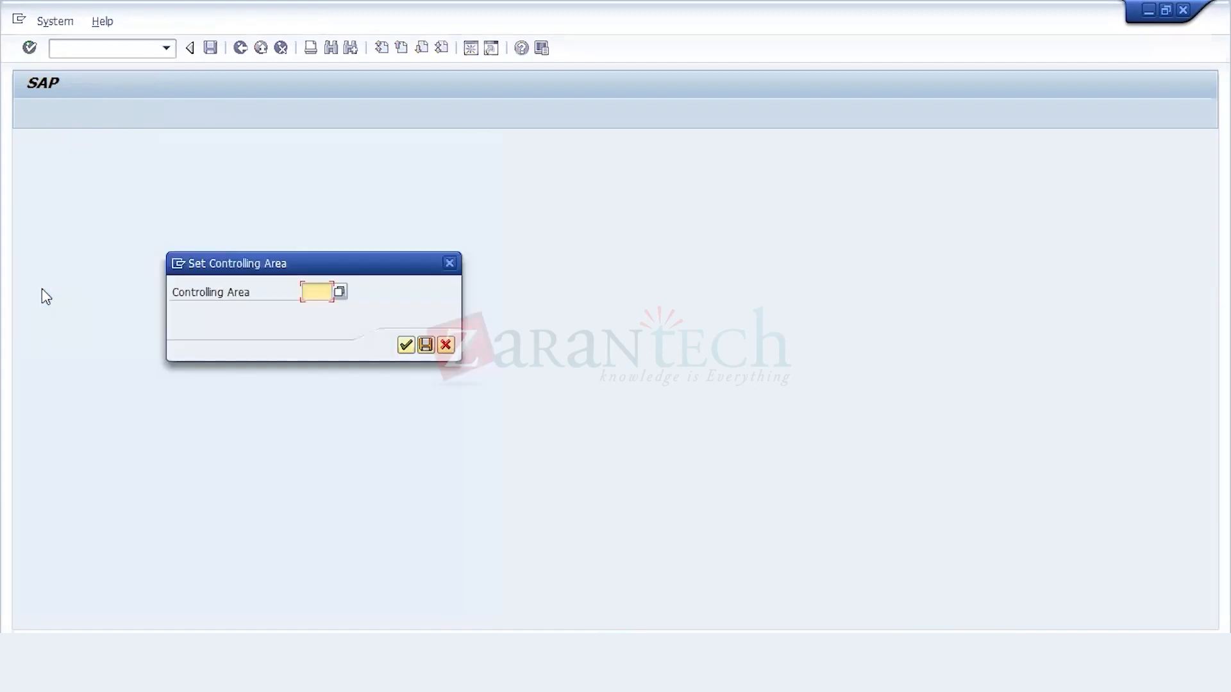
Step: Set the controlling area to 211 and confirm it
type("21")
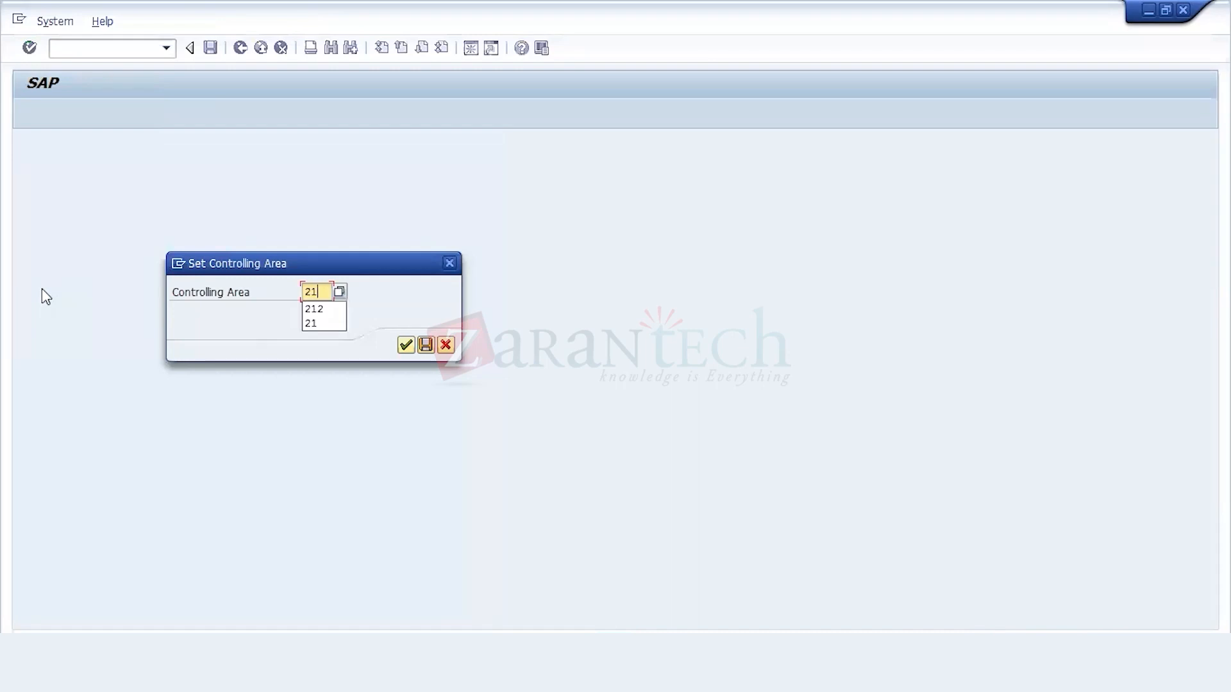
type("1")
key("Return")
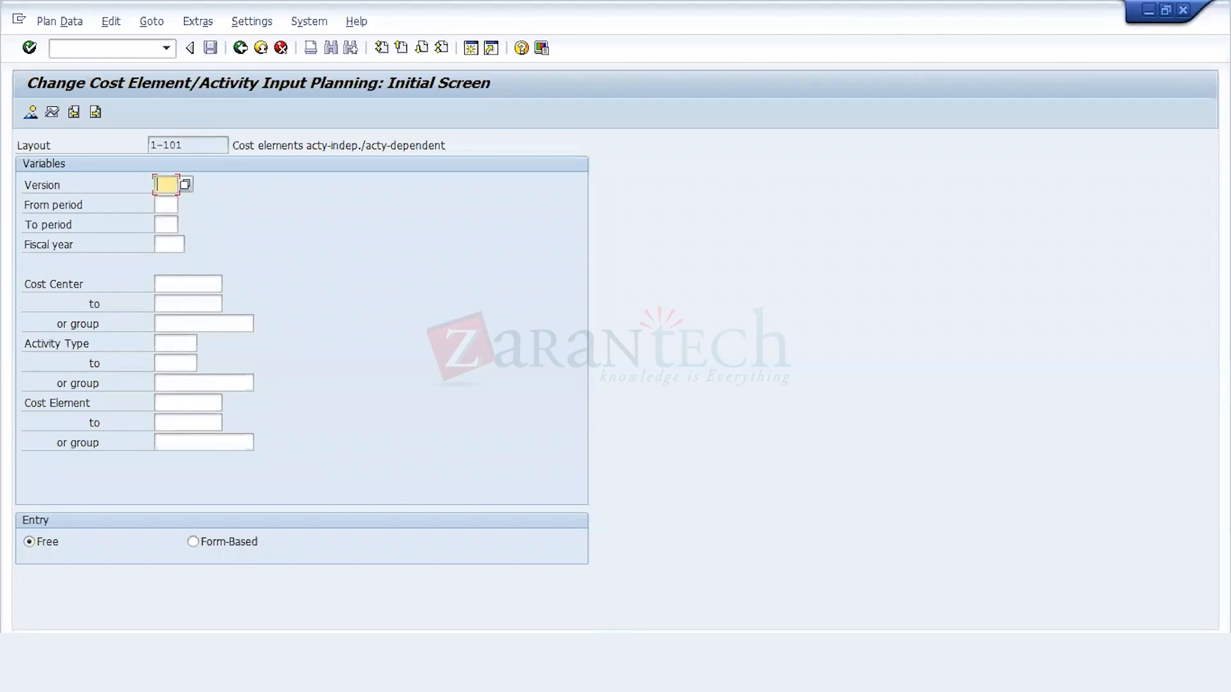
Step: Switch to the ACTIVITY INDEPENDENT COST PLANNING workbook in Excel and dismiss the Office activation wizard
mouse_move(136, 674)
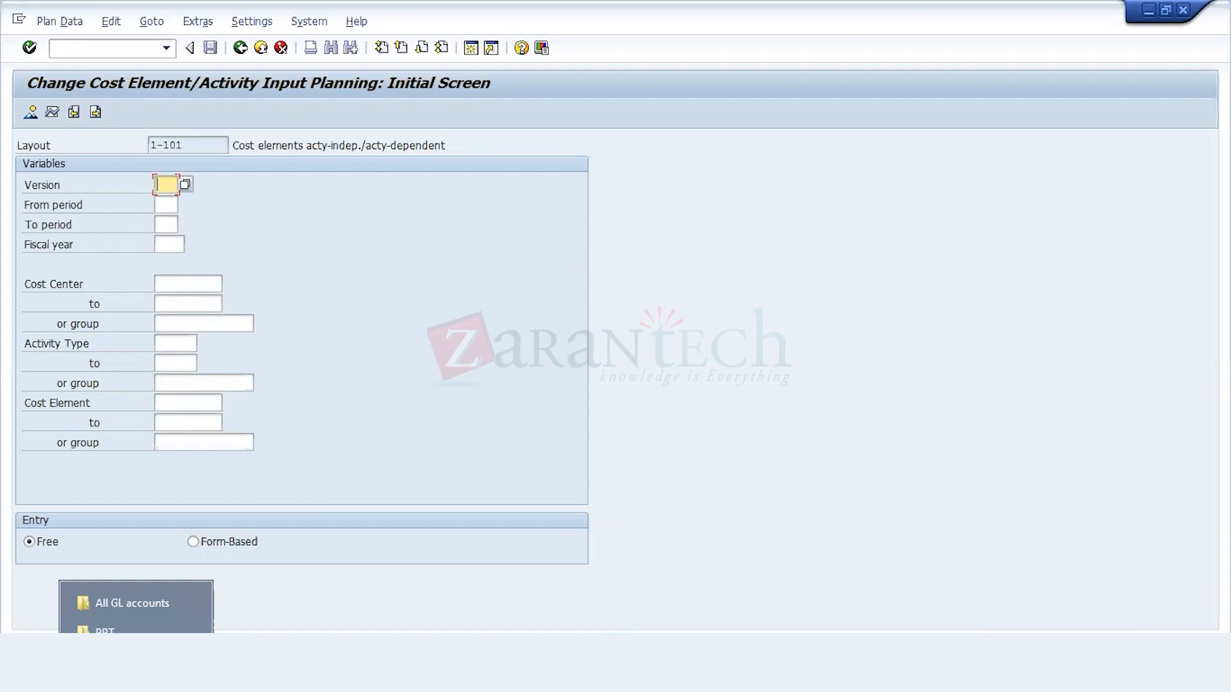
left_click(129, 640)
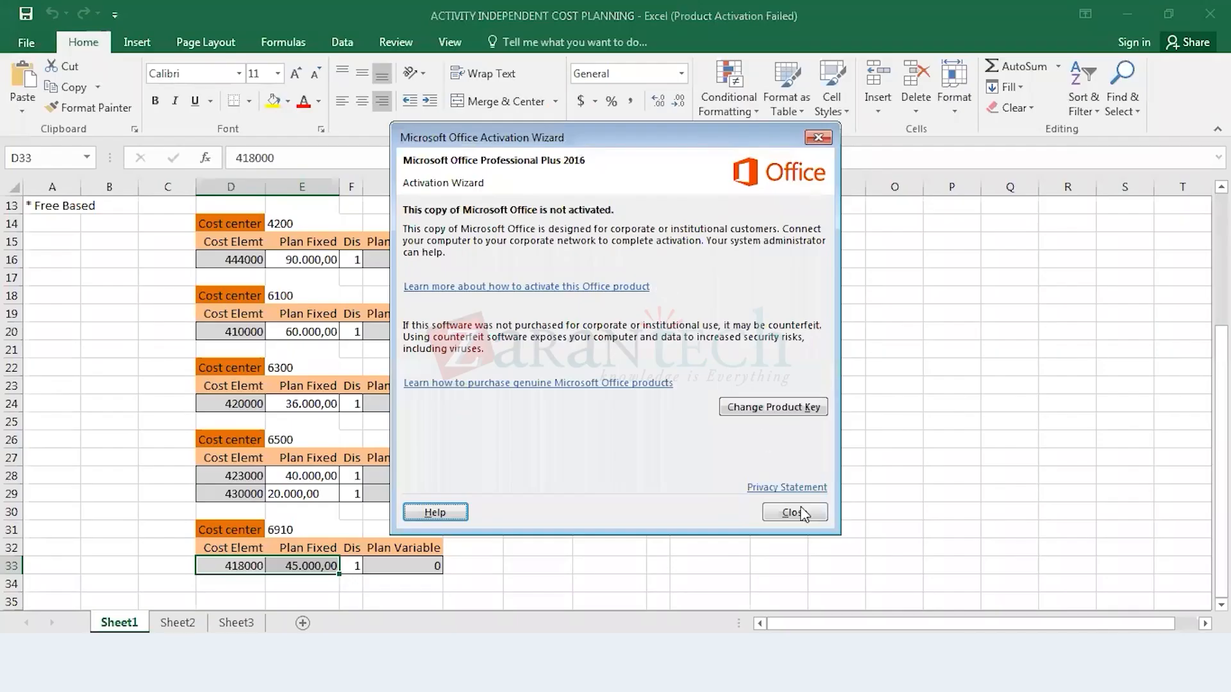
left_click(795, 512)
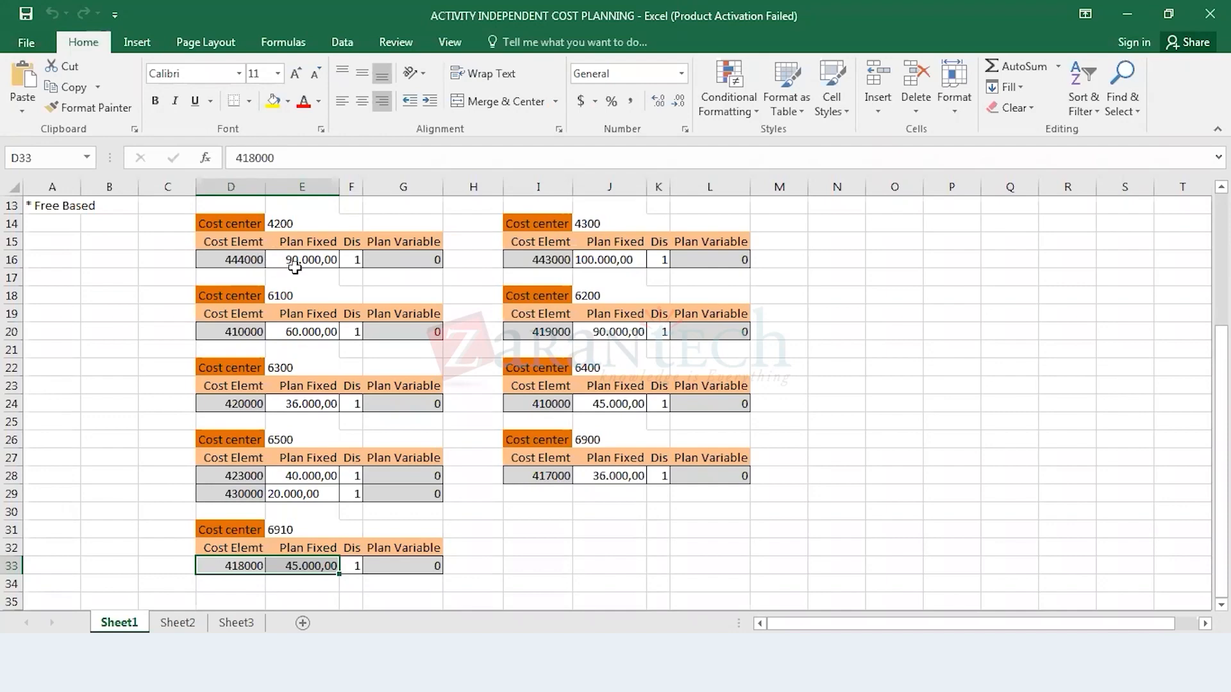
Step: Copy the plan row of cost center 4200, cells D16 to G16, on Sheet1
left_click(251, 264)
left_click_drag(251, 264, 276, 263)
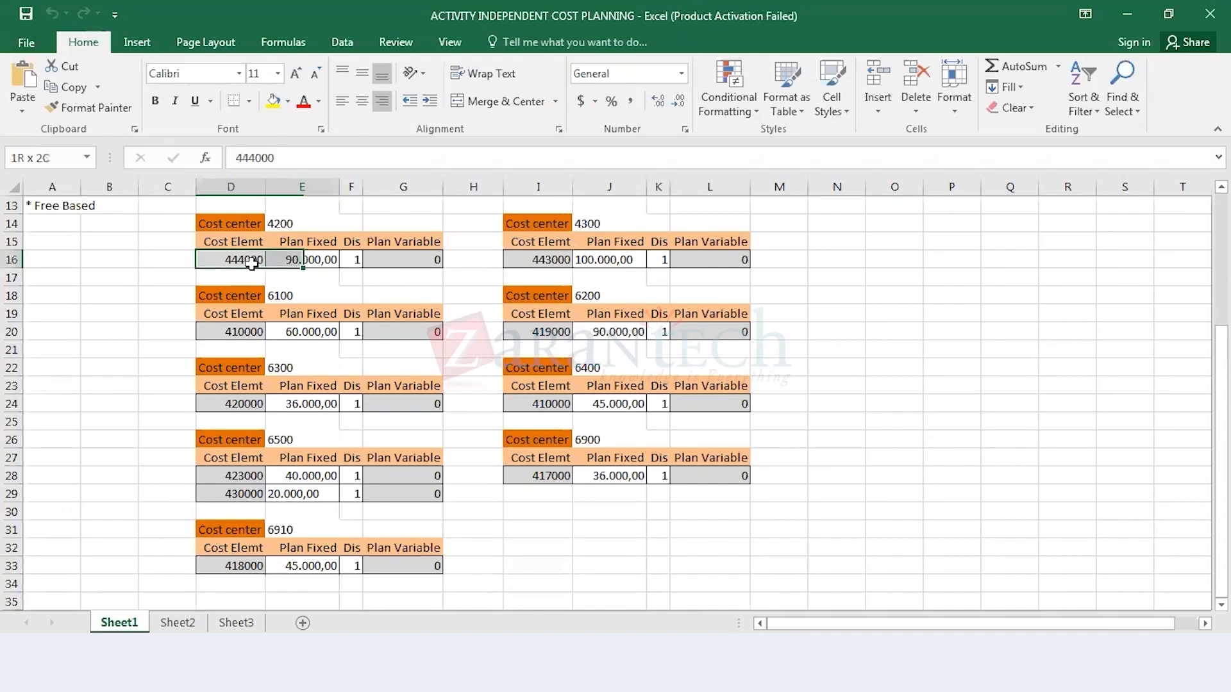
key("shift+Right")
key("shift+Right")
key("ctrl+c")
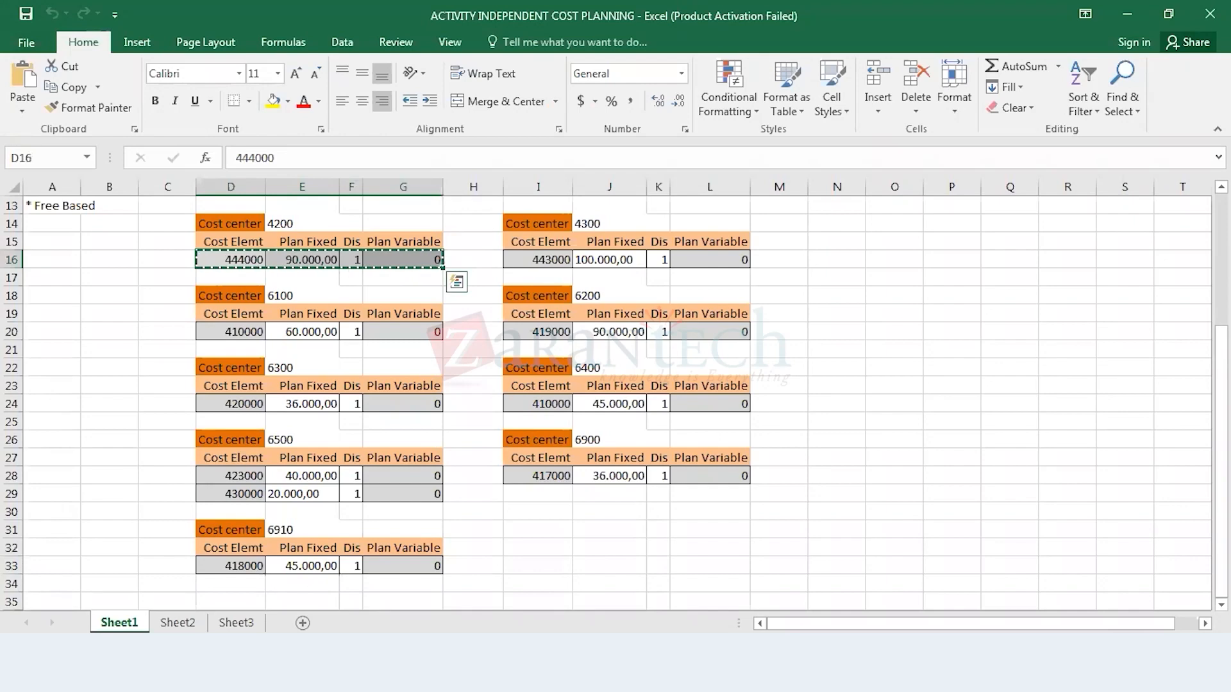
Step: Switch back to the SAP cost element planning screen and enter version 0, periods 01 to 12 and fiscal year 2021
left_click(359, 673)
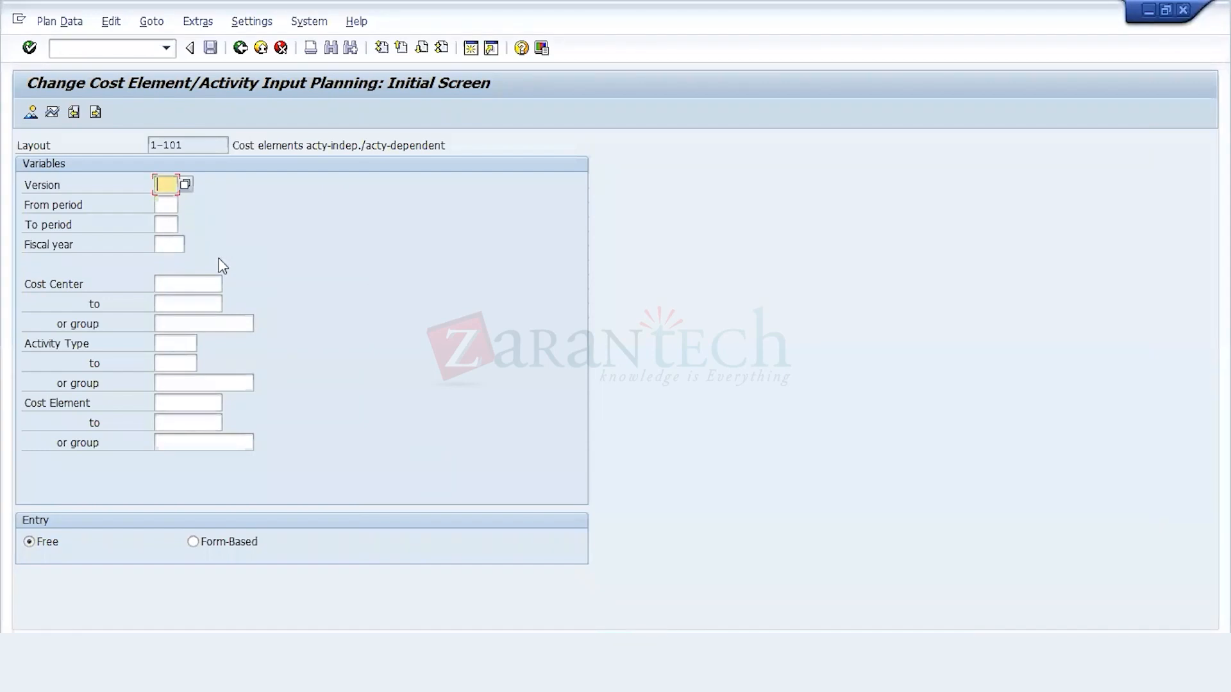
type("0")
left_click(268, 220)
left_click(171, 210)
type("01")
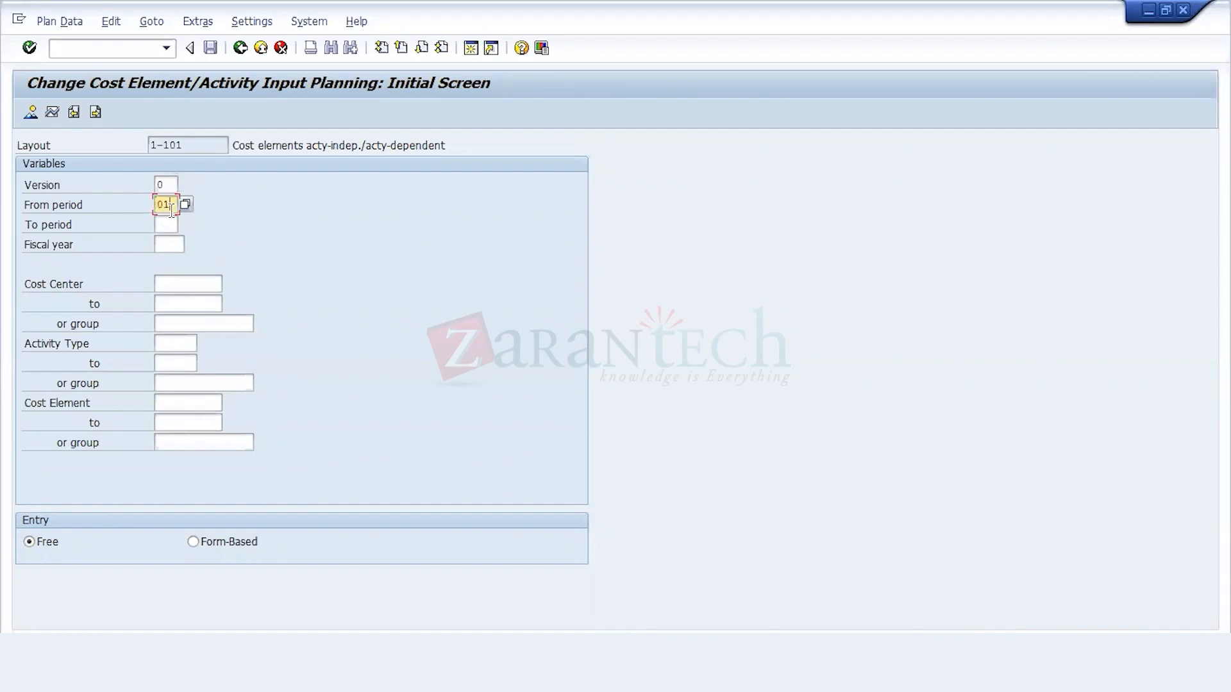
key("Tab")
type("12")
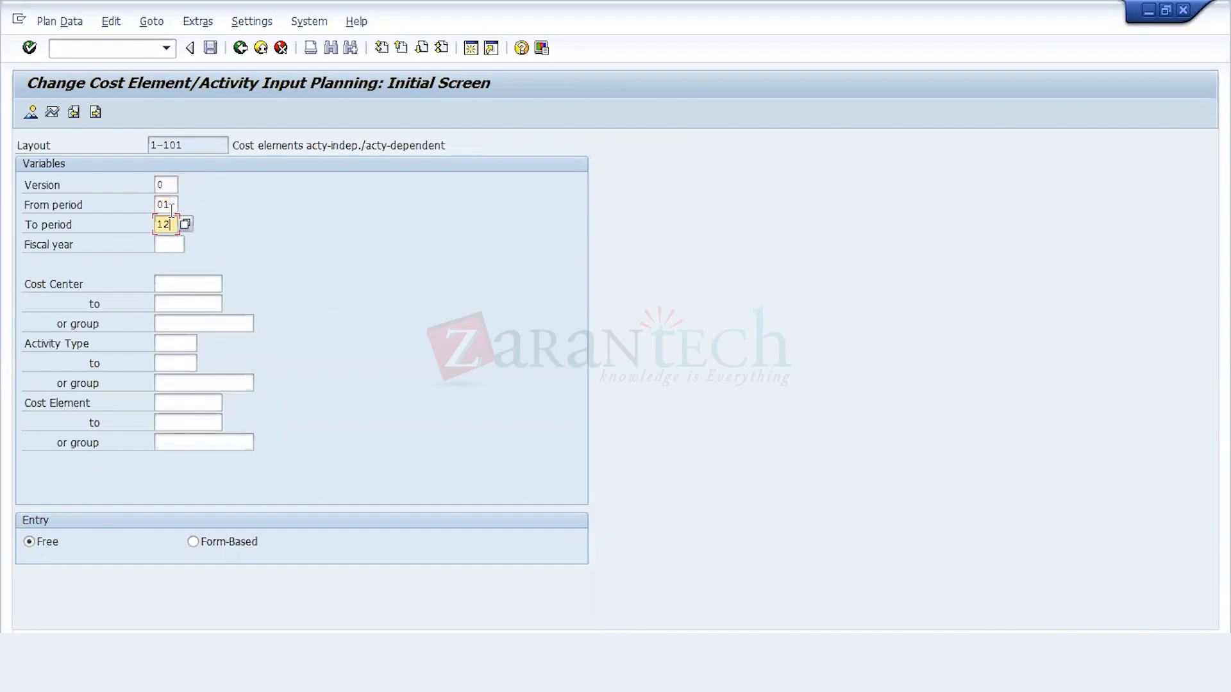
key("Tab")
type("2021")
key("Tab")
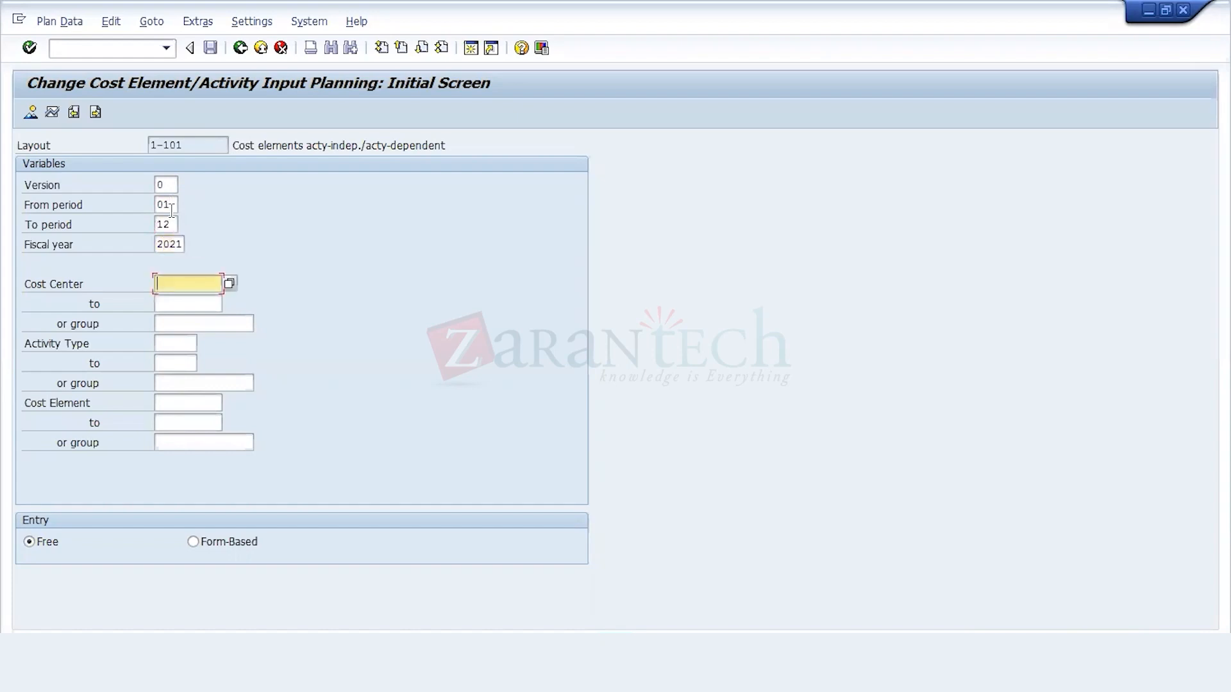
Step: Set the cost center range from 1000 to 9999 for the planning
type("100")
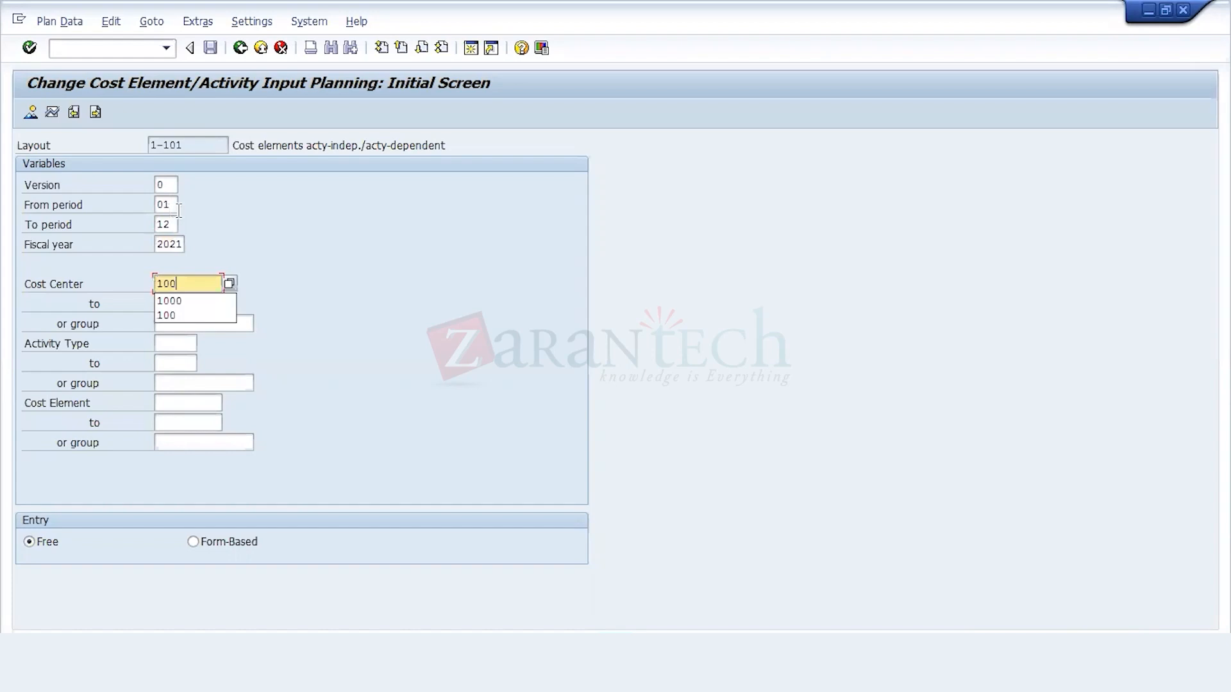
type("0")
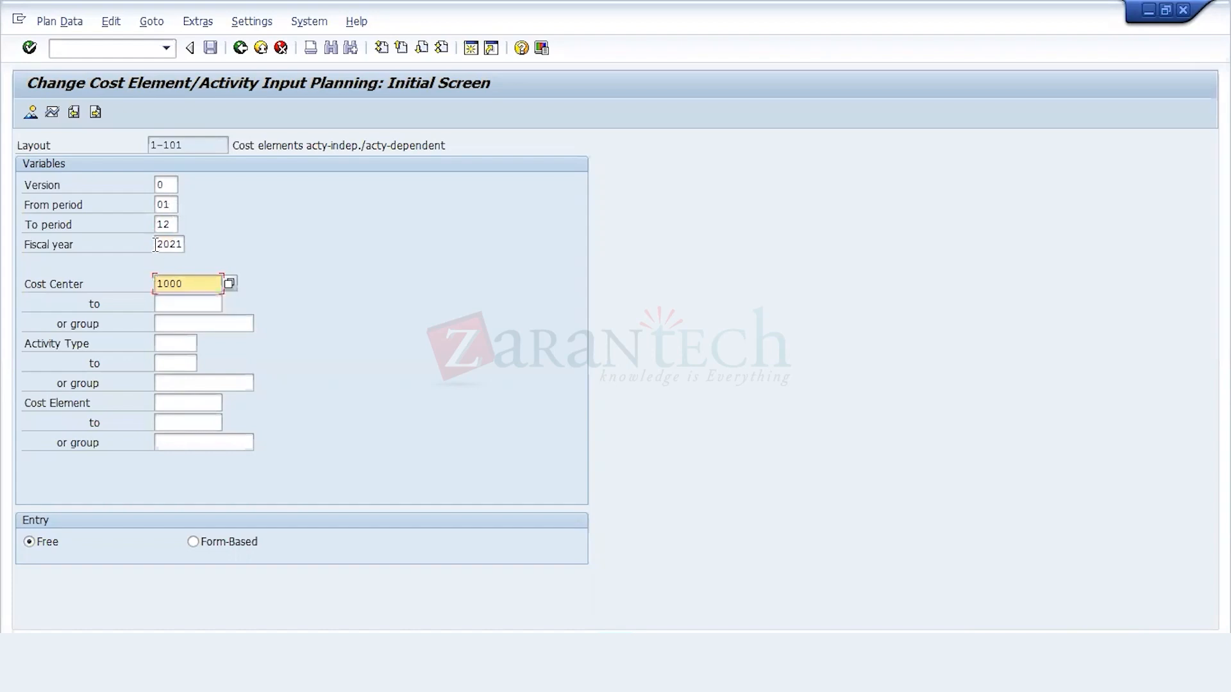
left_click(221, 305)
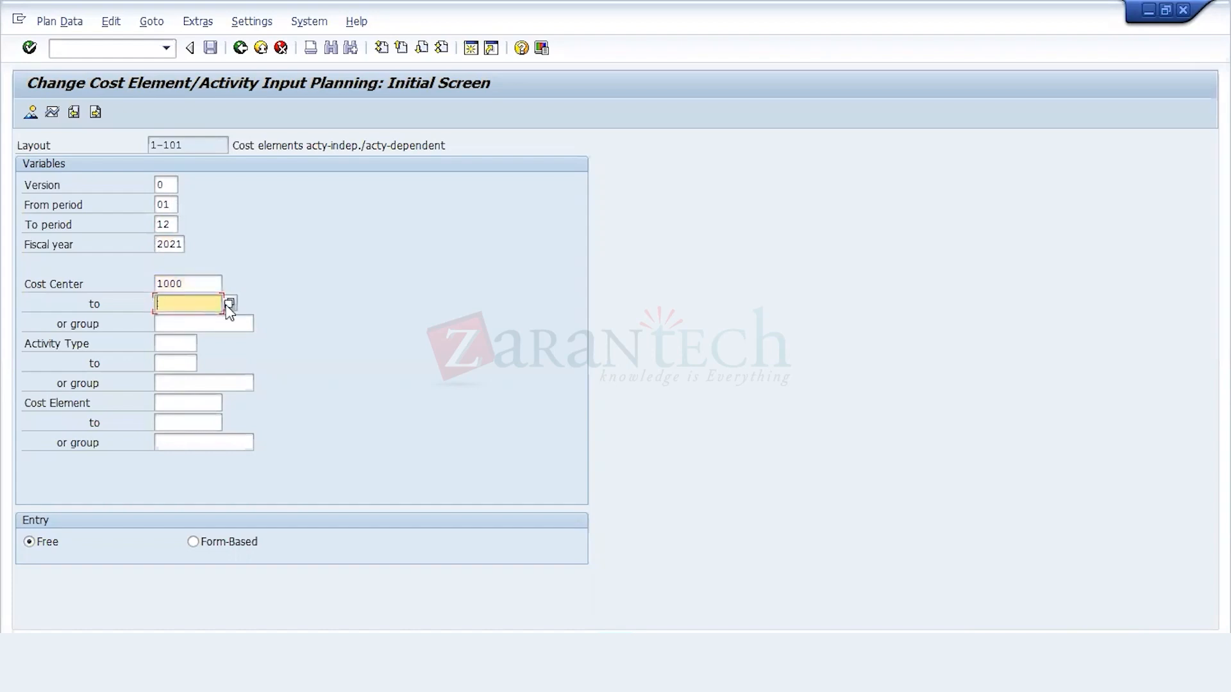
type("9999")
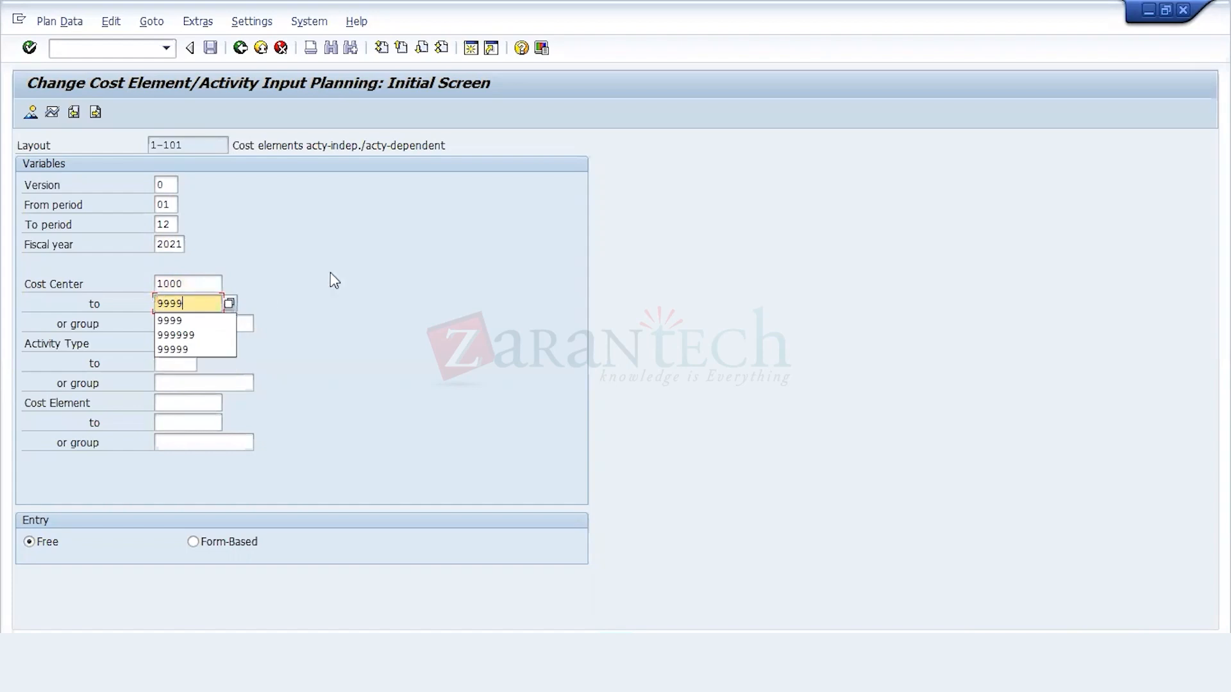
key("Return")
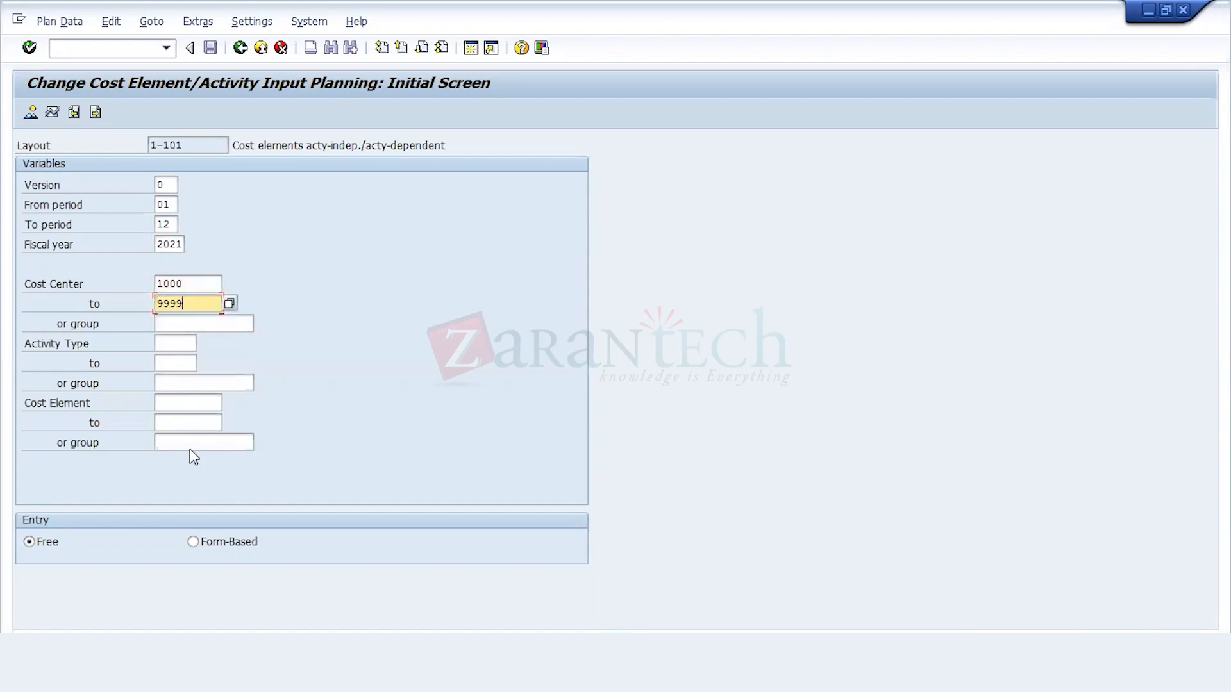
Step: Look up the cost elements of chart of accounts 212 through the Cost Element field's search help
left_click(219, 403)
left_click(229, 403)
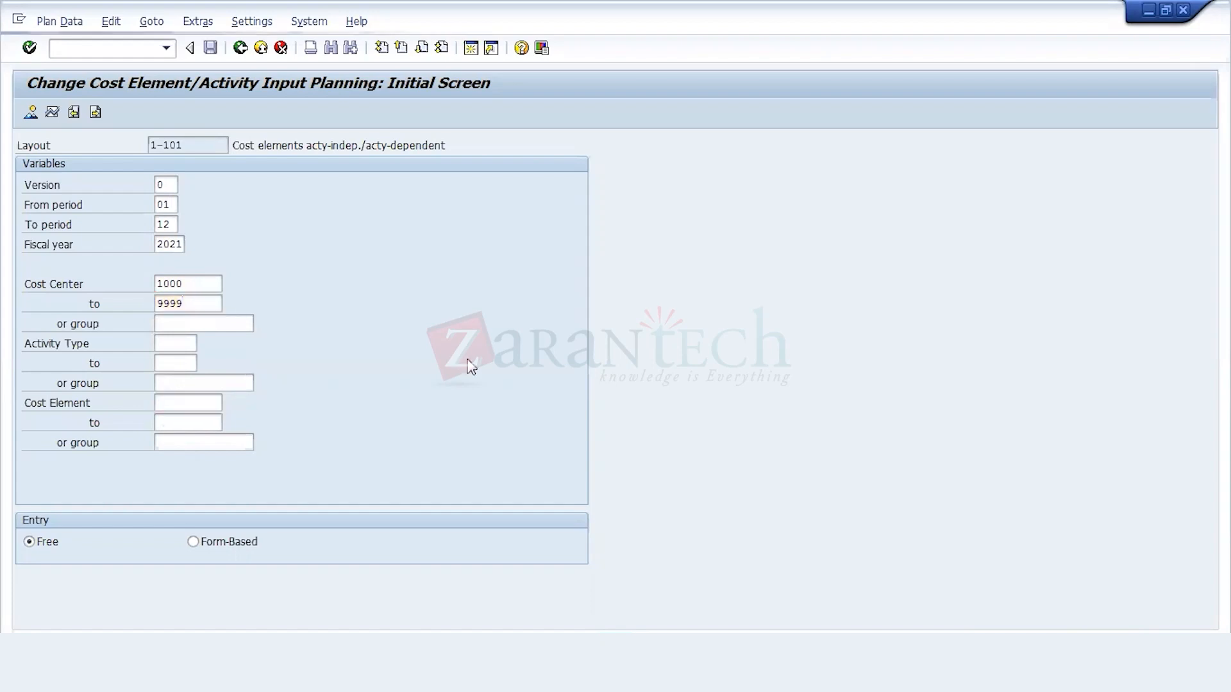
left_click(672, 133)
type("212")
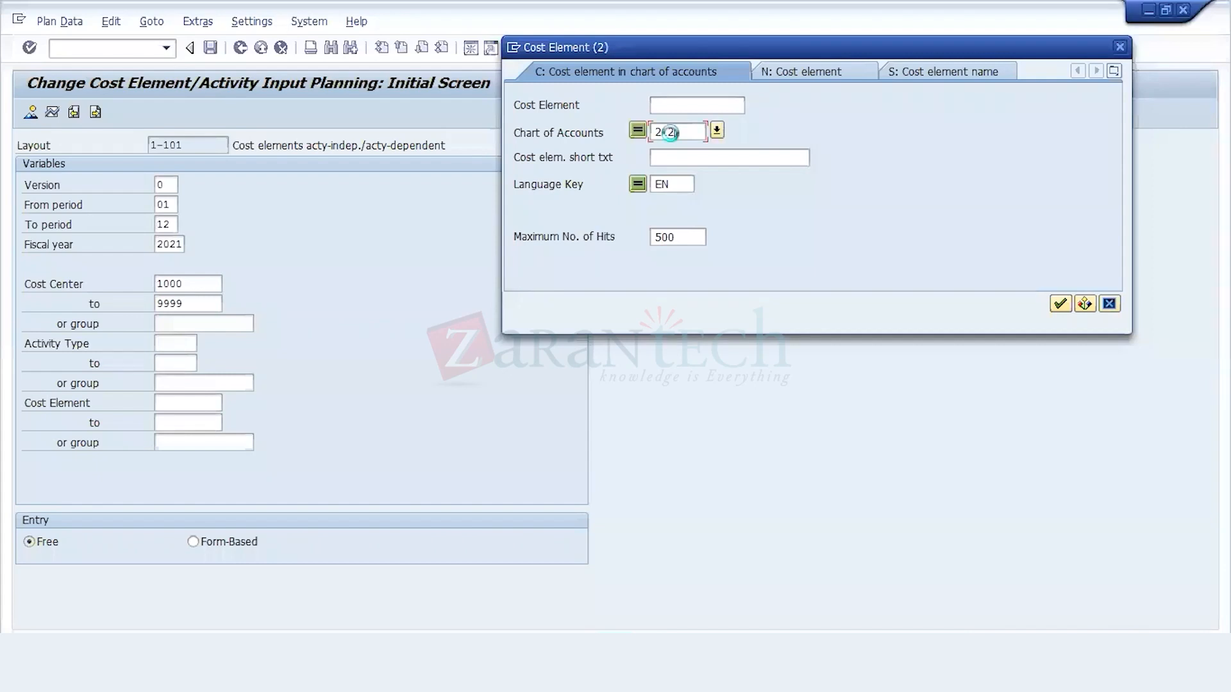
key("Return")
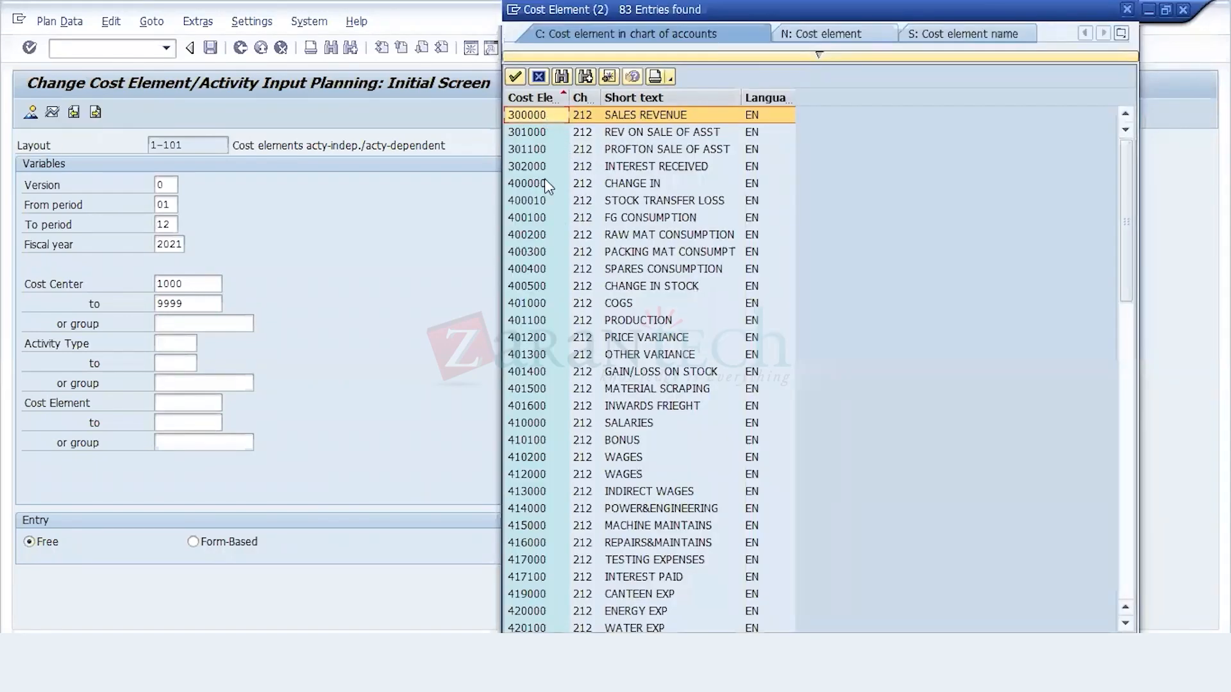
Step: Close the cost element list and set the cost element range from 400000 to 499999
left_click(544, 80)
type("400000")
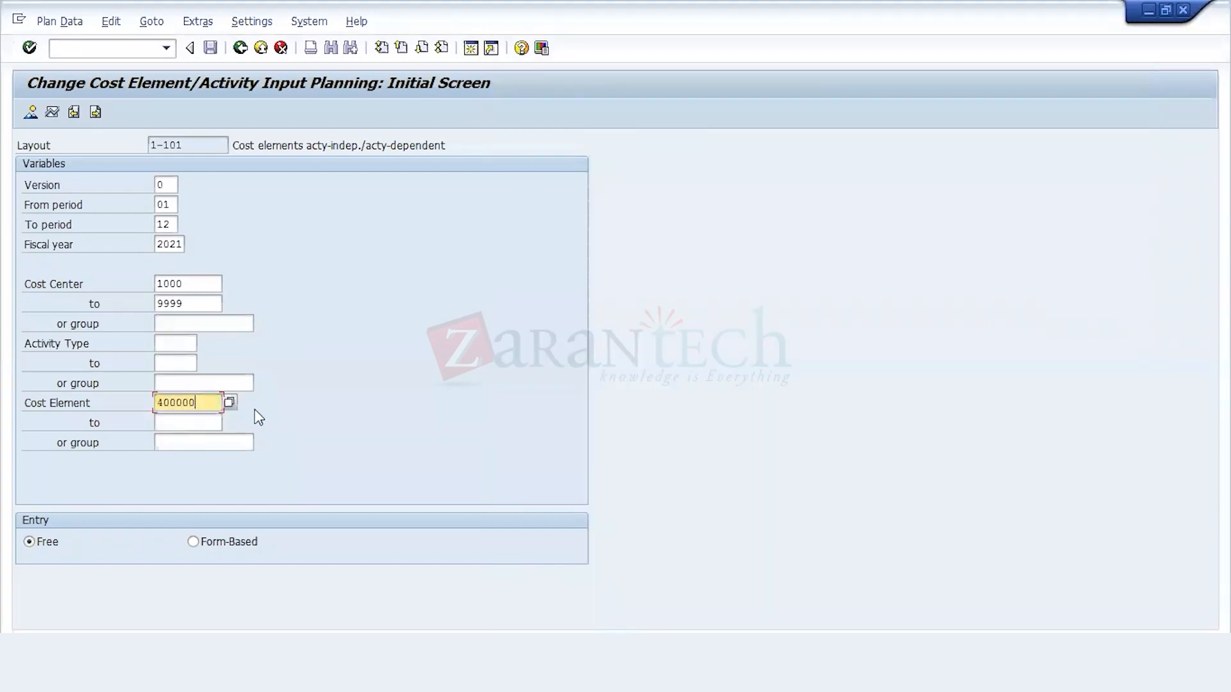
left_click(197, 420)
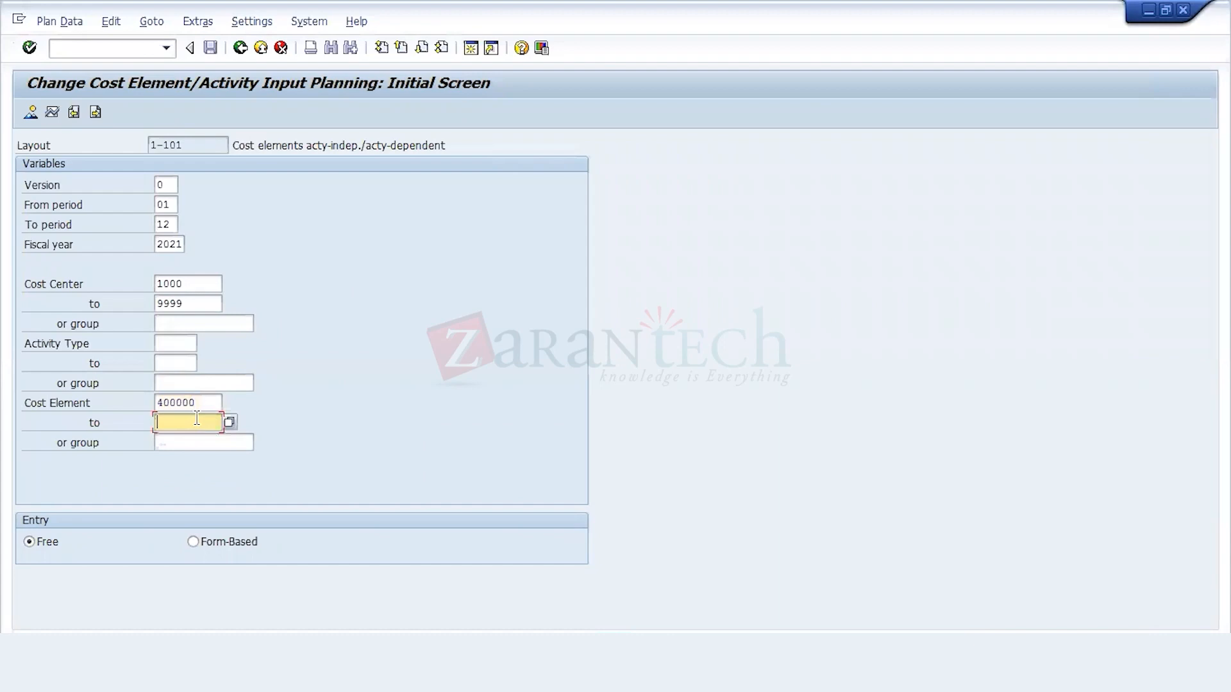
type("499999")
Step: Open the planning overview screen and advance to cost center 1130, Production Overheads
left_click(30, 114)
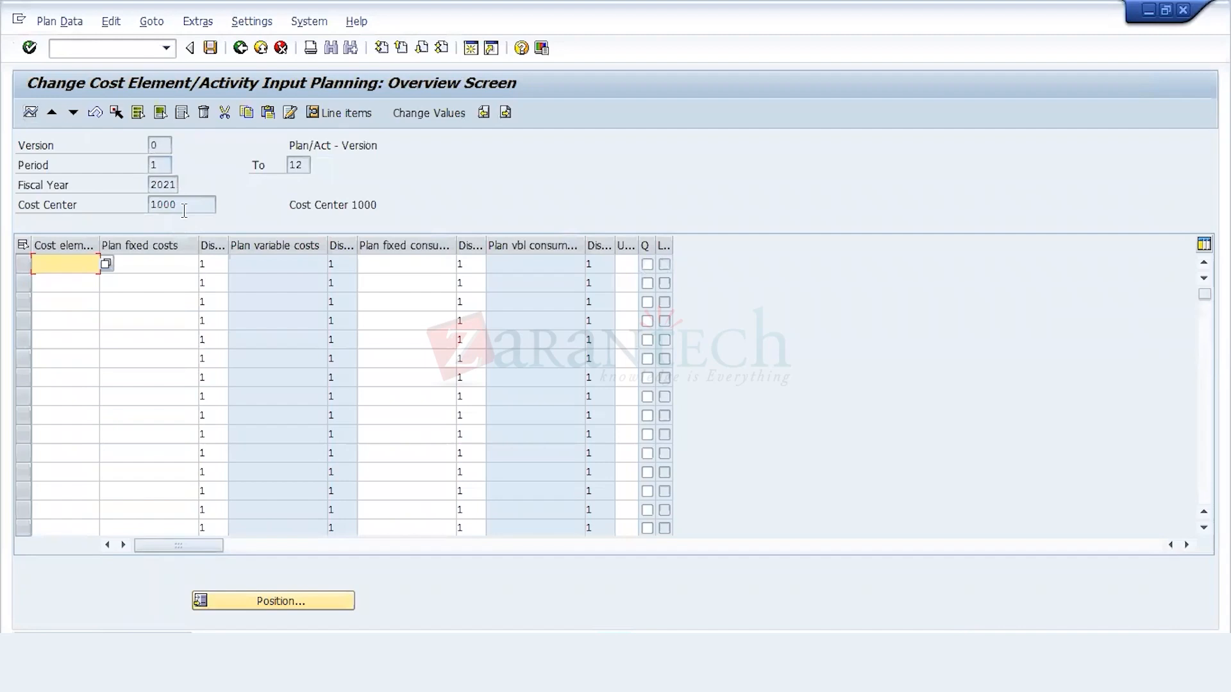
left_click(75, 114)
left_click(74, 114)
left_click(74, 114)
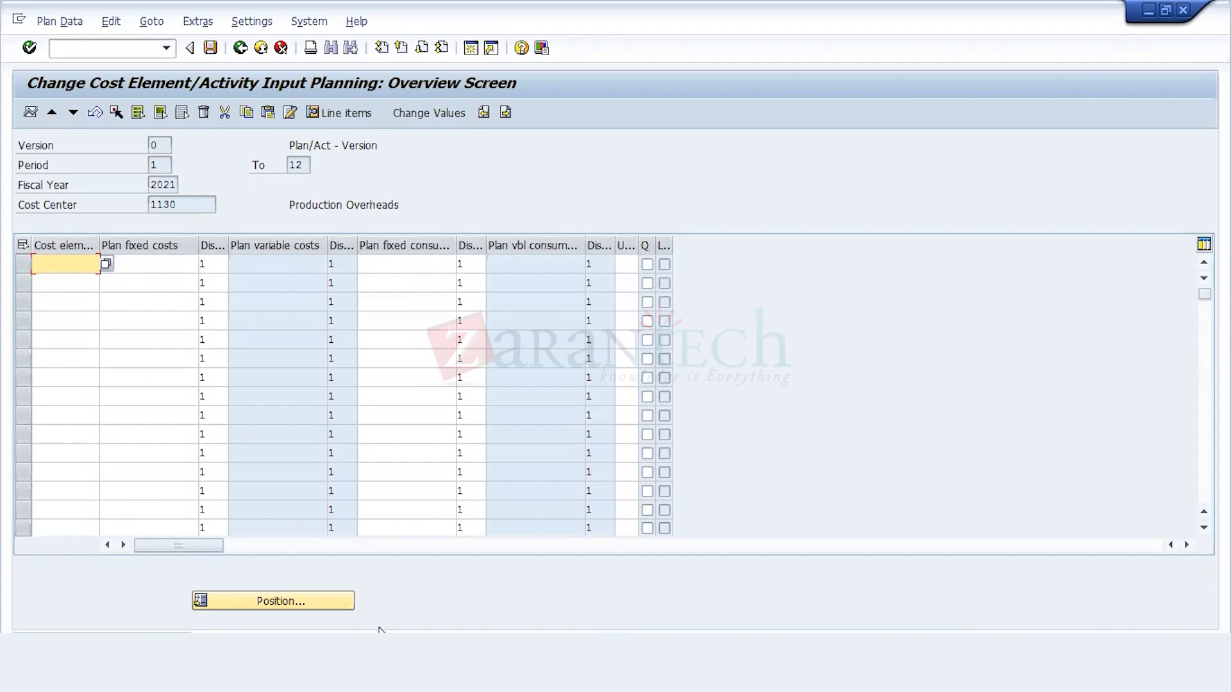
Step: Try to paste the copied Excel row, cost element 444000 with plan fixed costs 90.000,00, into the planning of cost center 1130
key("alt+Tab")
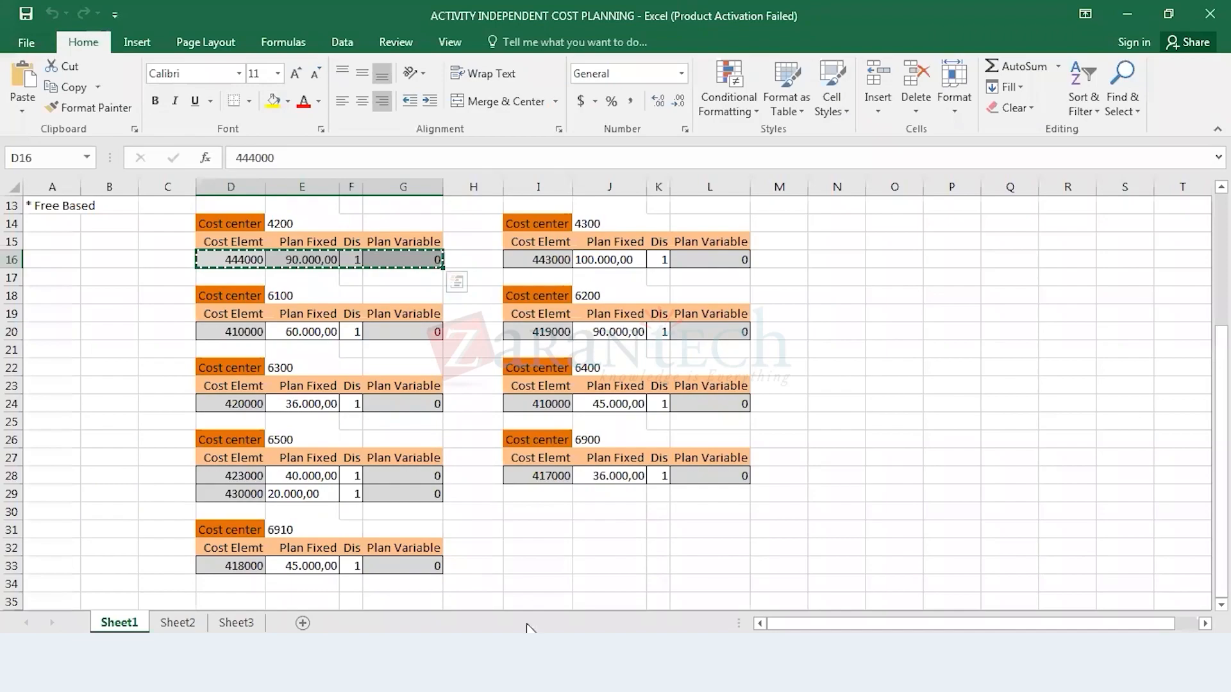
key("alt+Tab")
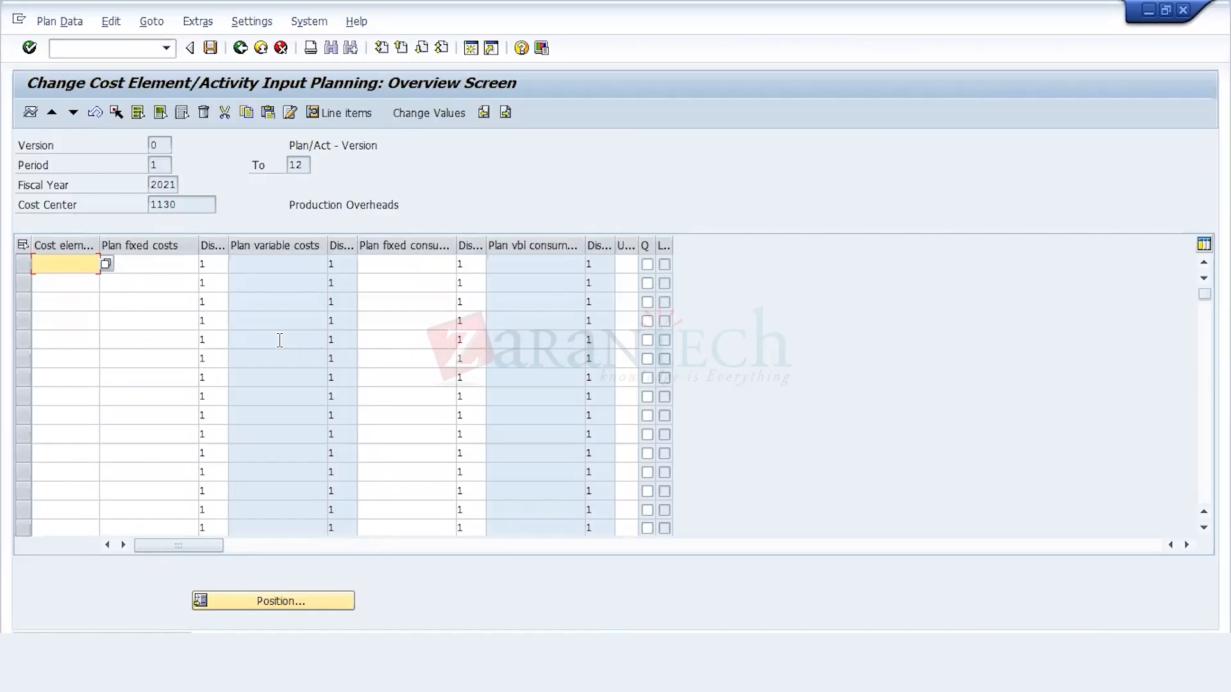
type("444000\t.000,00")
Step: Check the cost element list of chart of accounts 212 for element 444000 and close the list
left_click(106, 267)
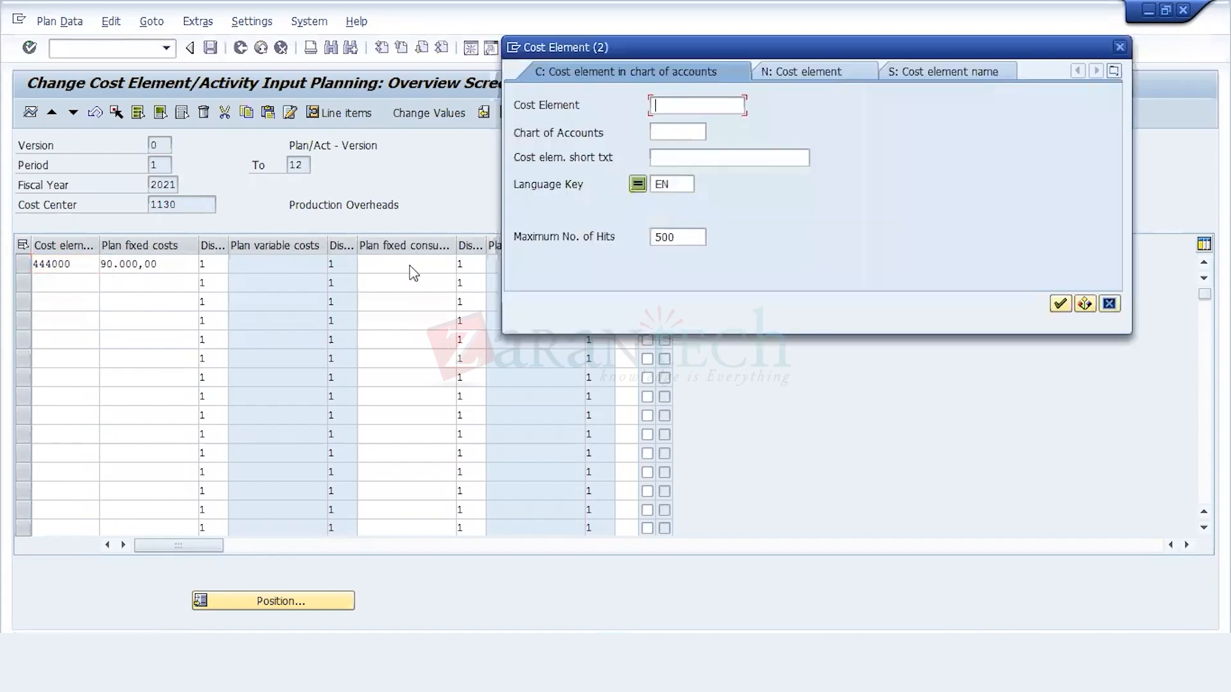
key("Tab")
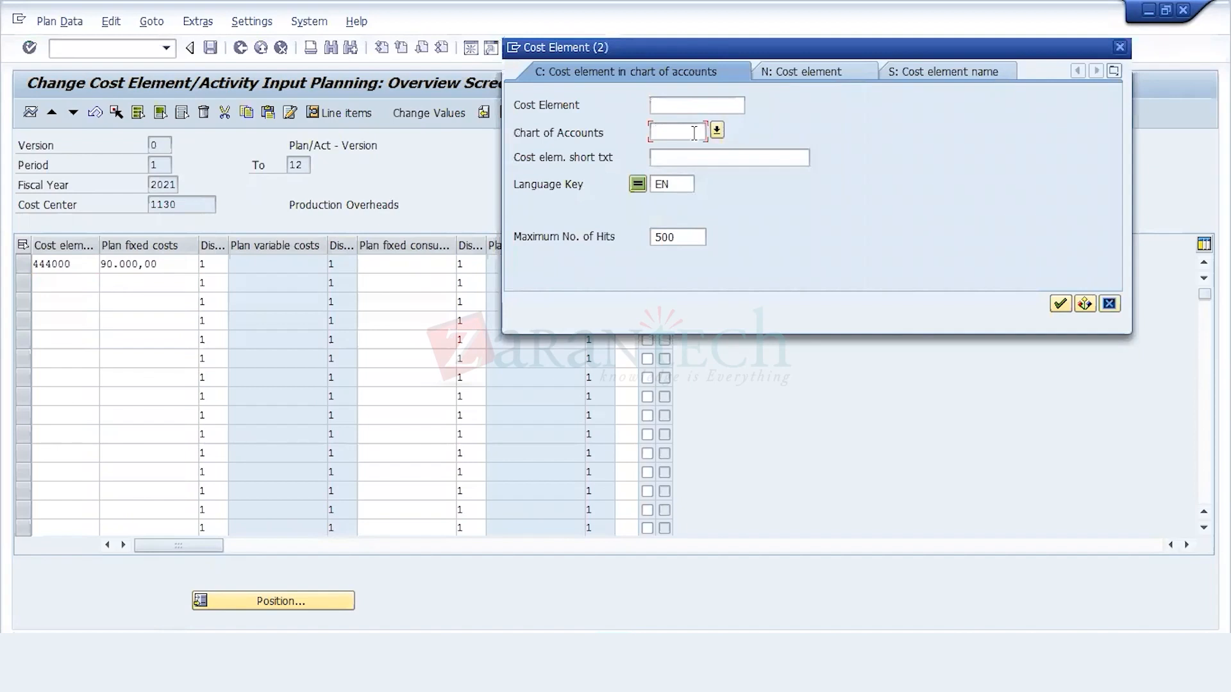
type("212")
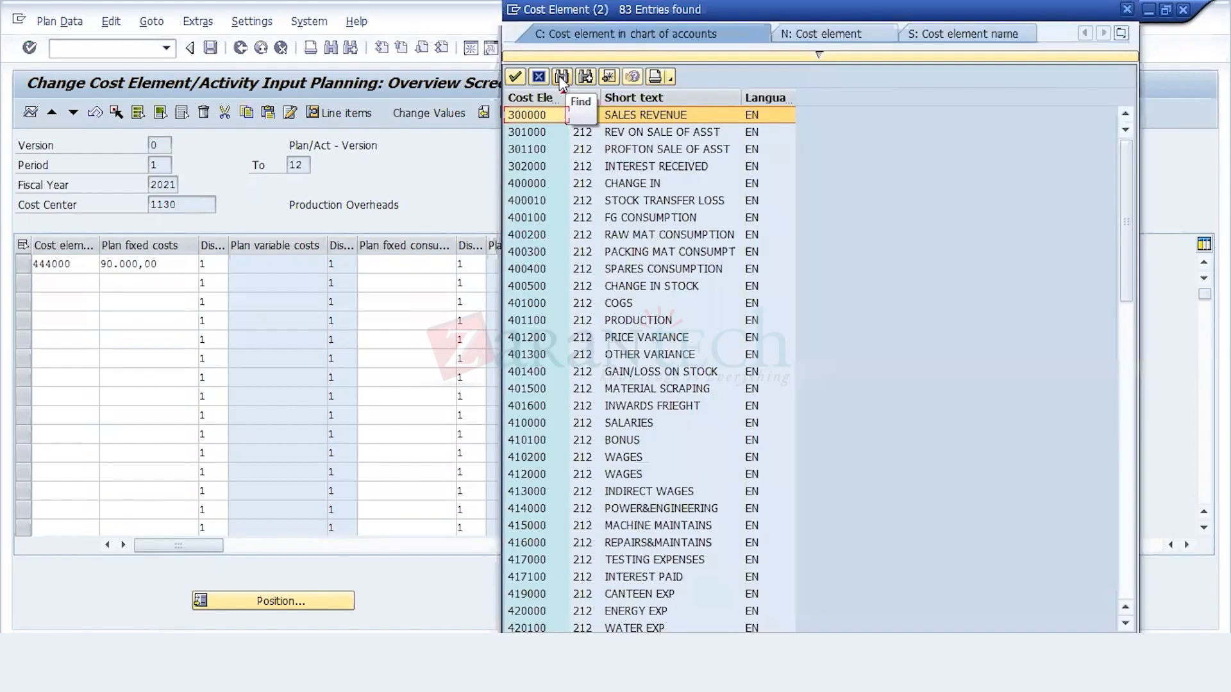
left_click(559, 76)
type("4440000")
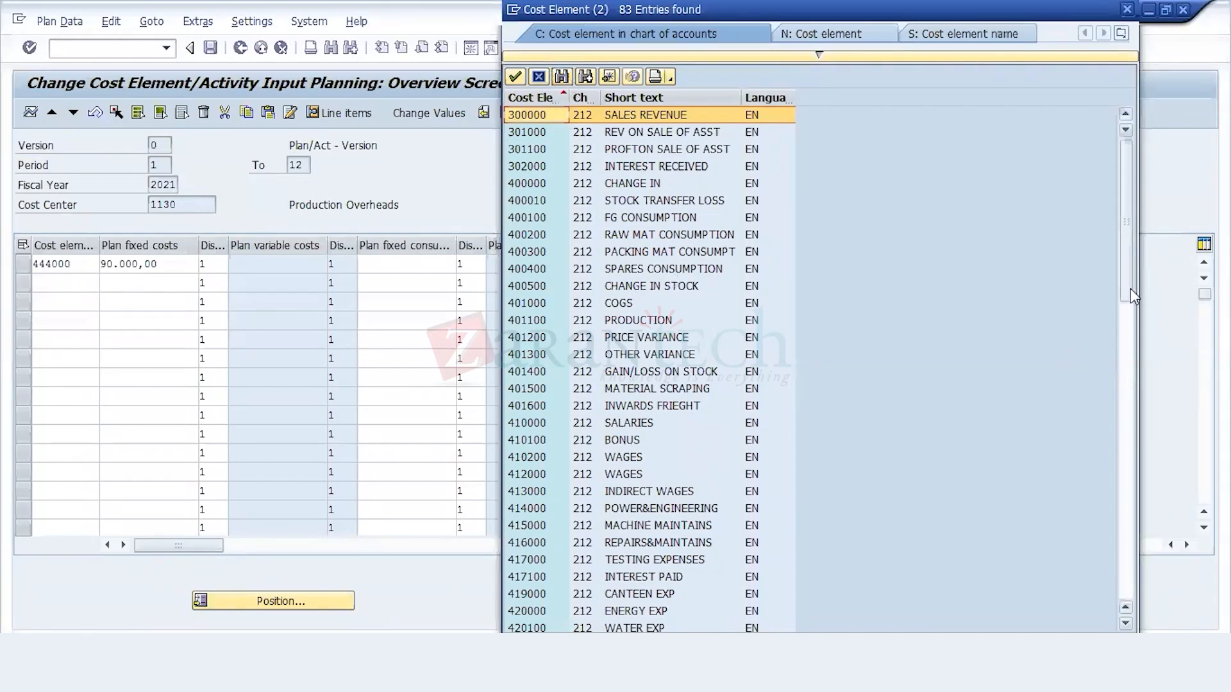
left_click_drag(1129, 290, 1128, 349)
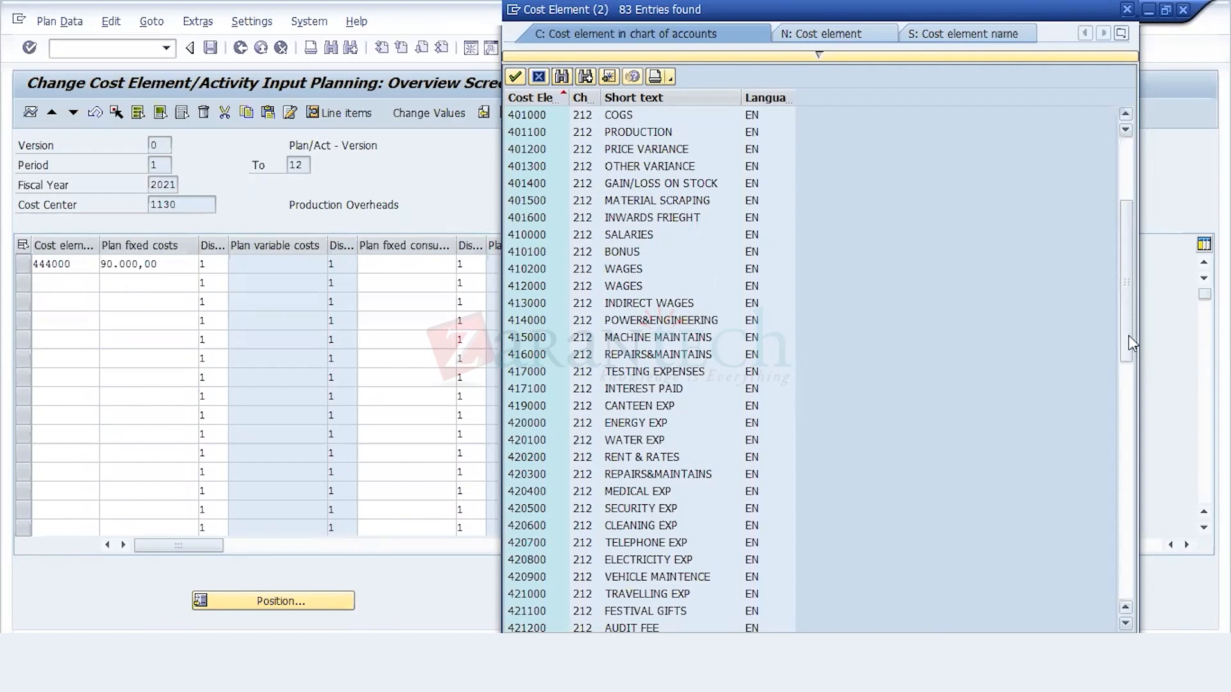
scroll(1128, 335, "down", 5)
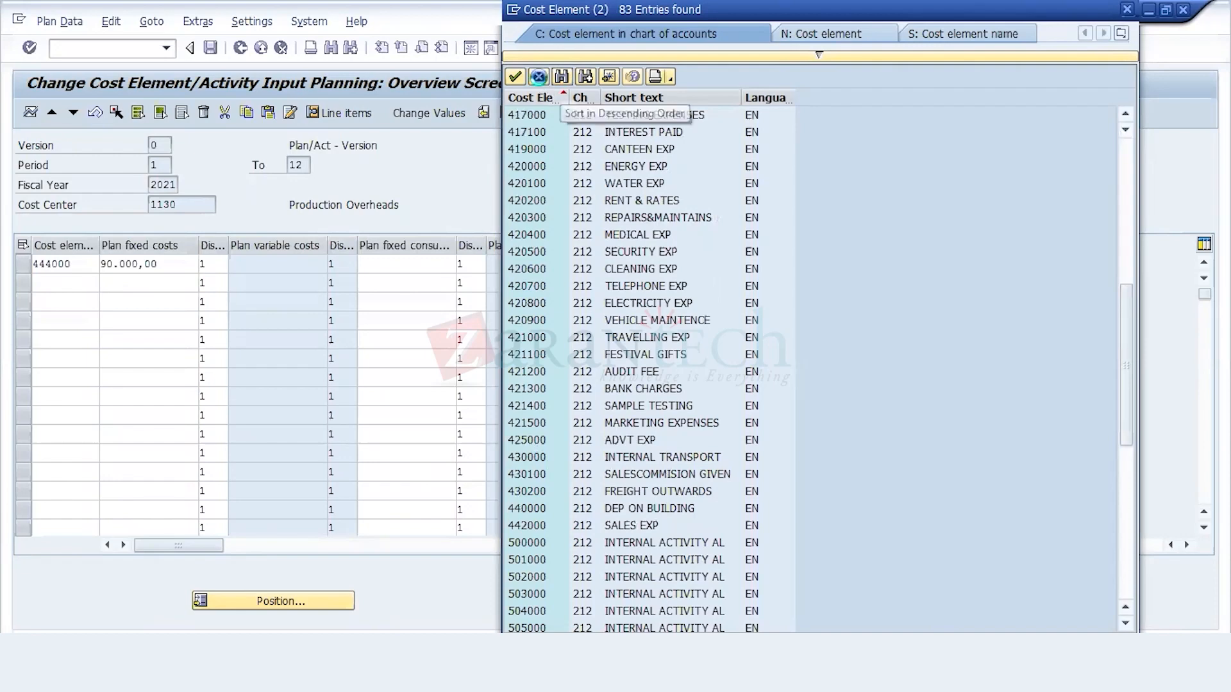
left_click(539, 77)
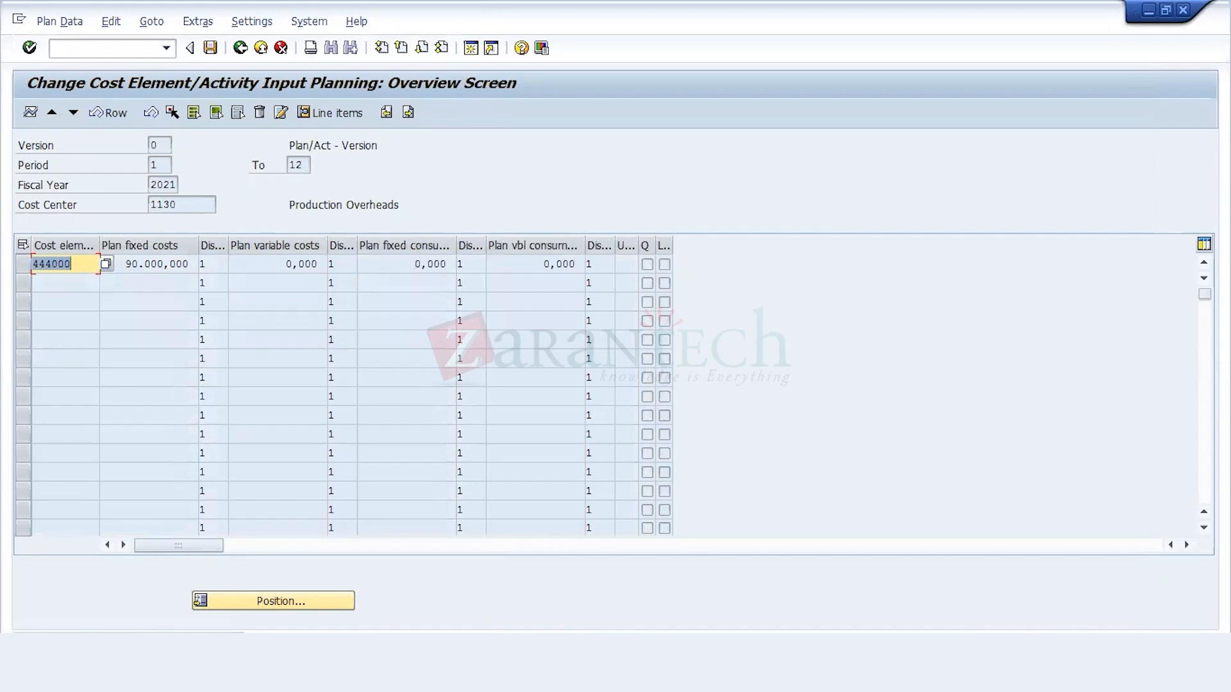
mouse_move(136, 673)
left_click(155, 601)
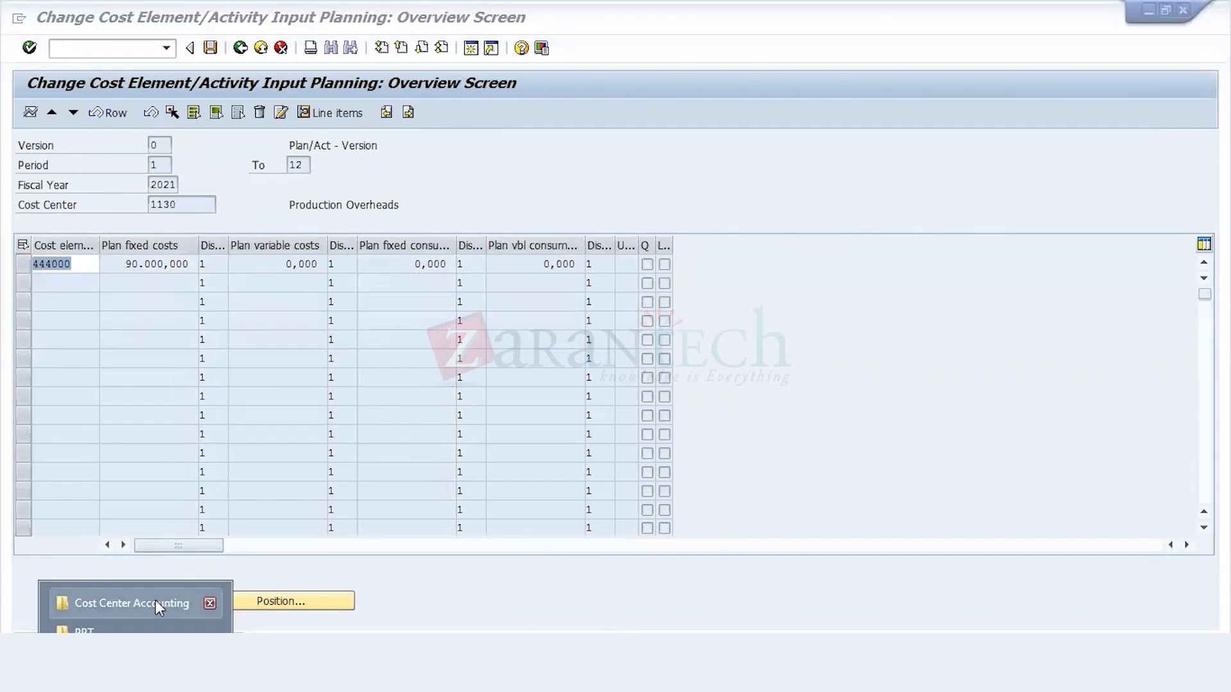
left_click(211, 420)
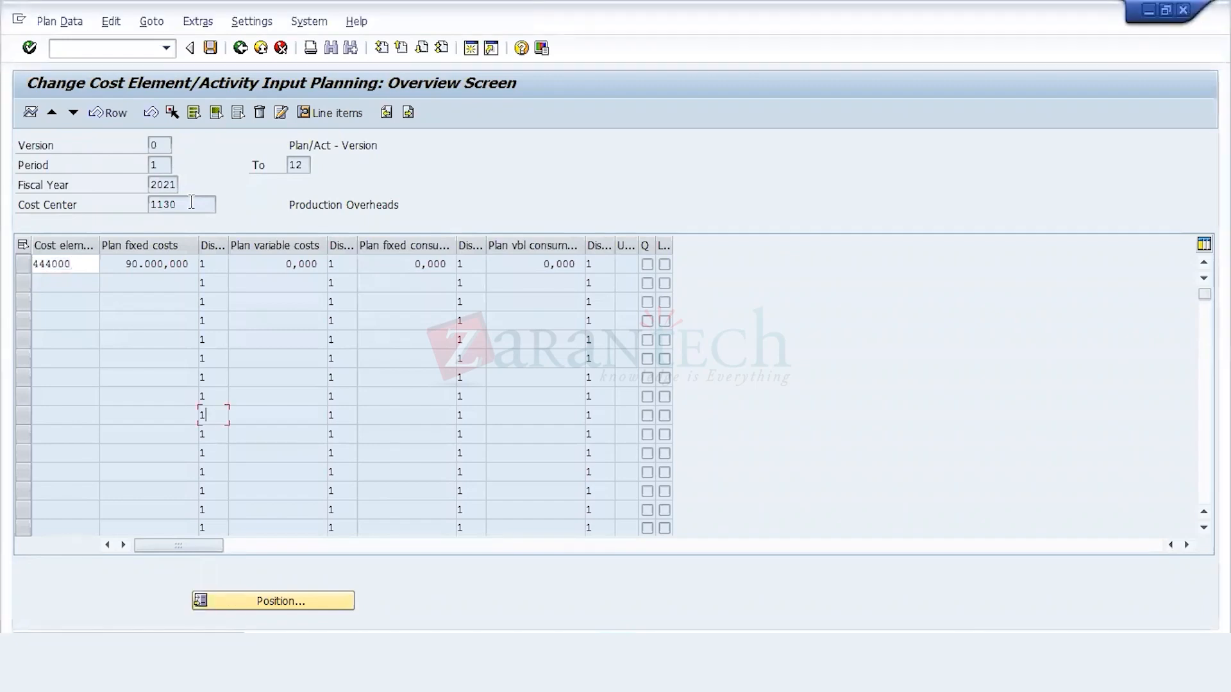
Step: Clear cost element 444000 from the first row and exit data entry, discarding the entered planning data
left_click(81, 264)
key("BackSpace")
key("BackSpace")
key("BackSpace")
key("BackSpace")
key("BackSpace")
key("BackSpace")
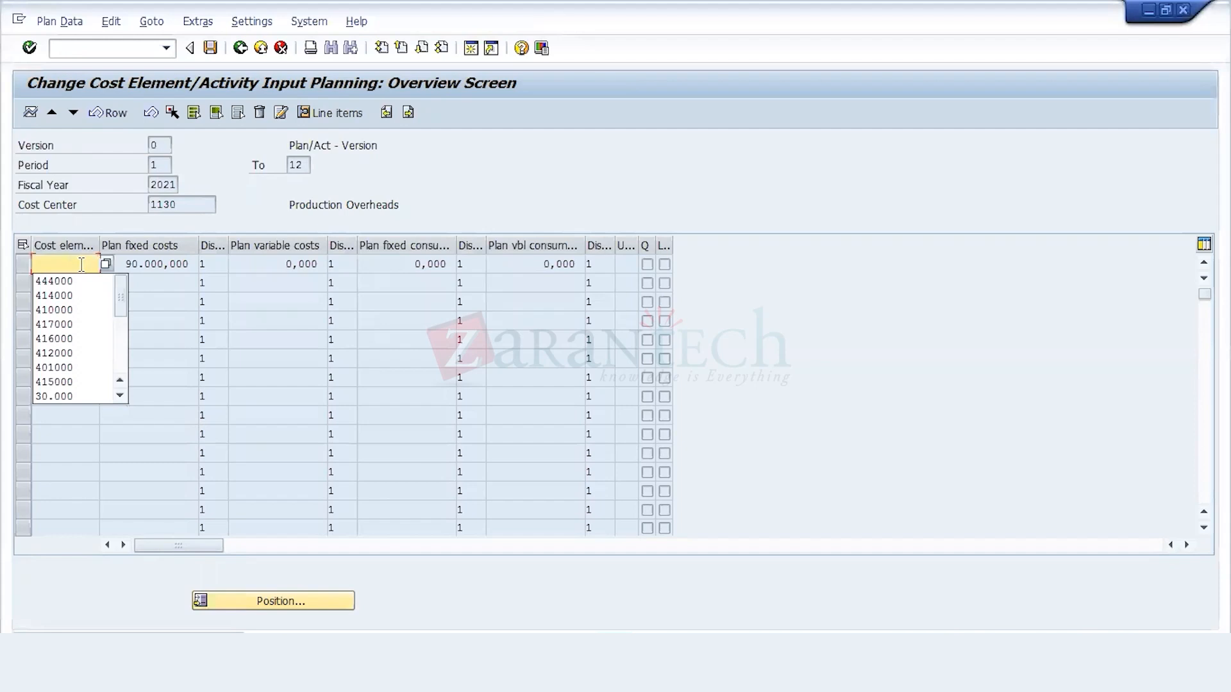
left_click(280, 48)
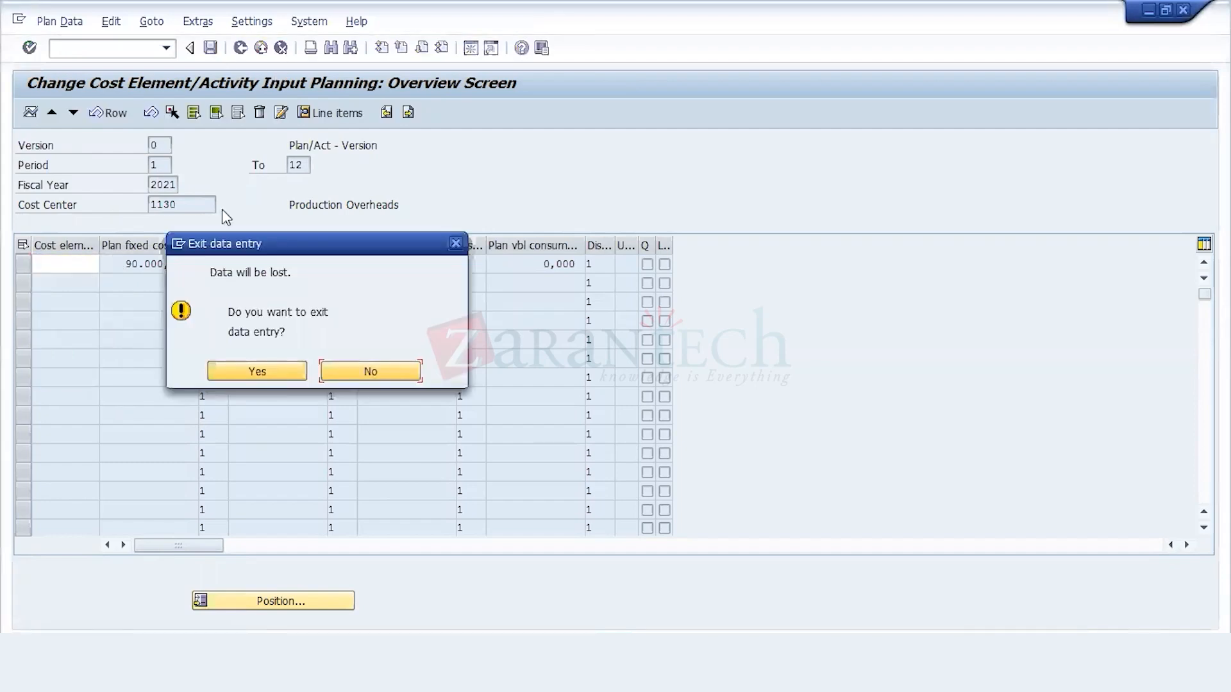
left_click(257, 372)
Step: Reopen the planning overview screen and advance from cost center 1000 to 1130
left_click(31, 115)
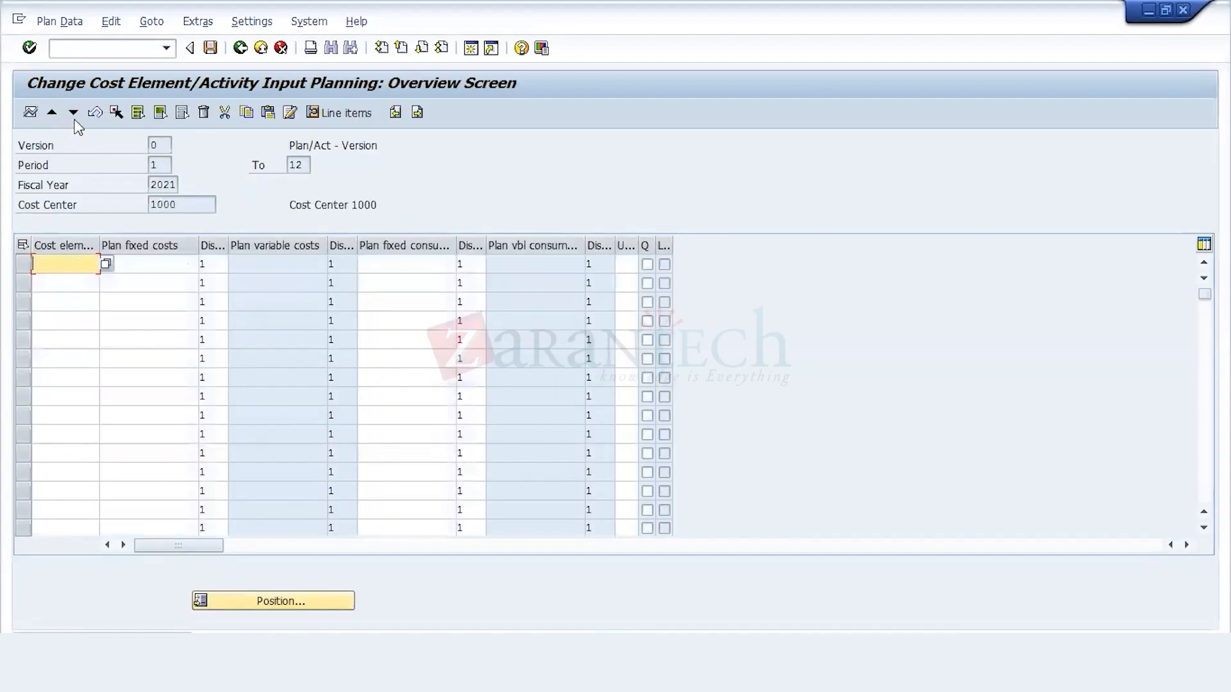
left_click(74, 114)
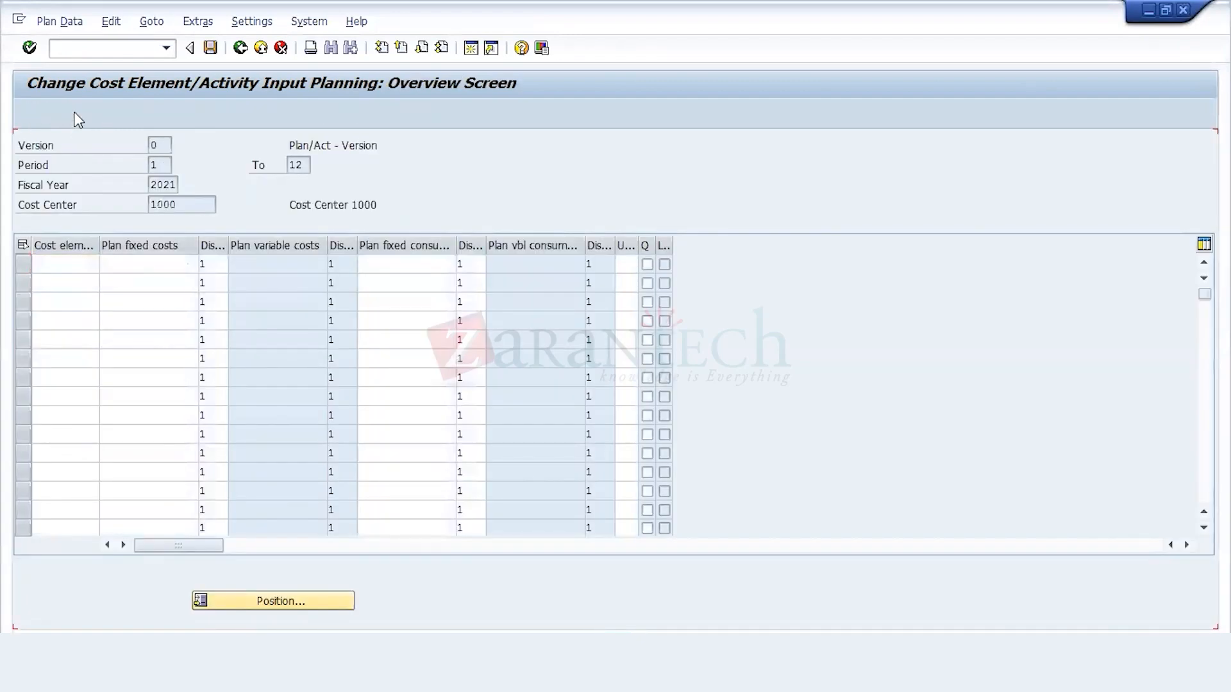
left_click(75, 115)
left_click(75, 114)
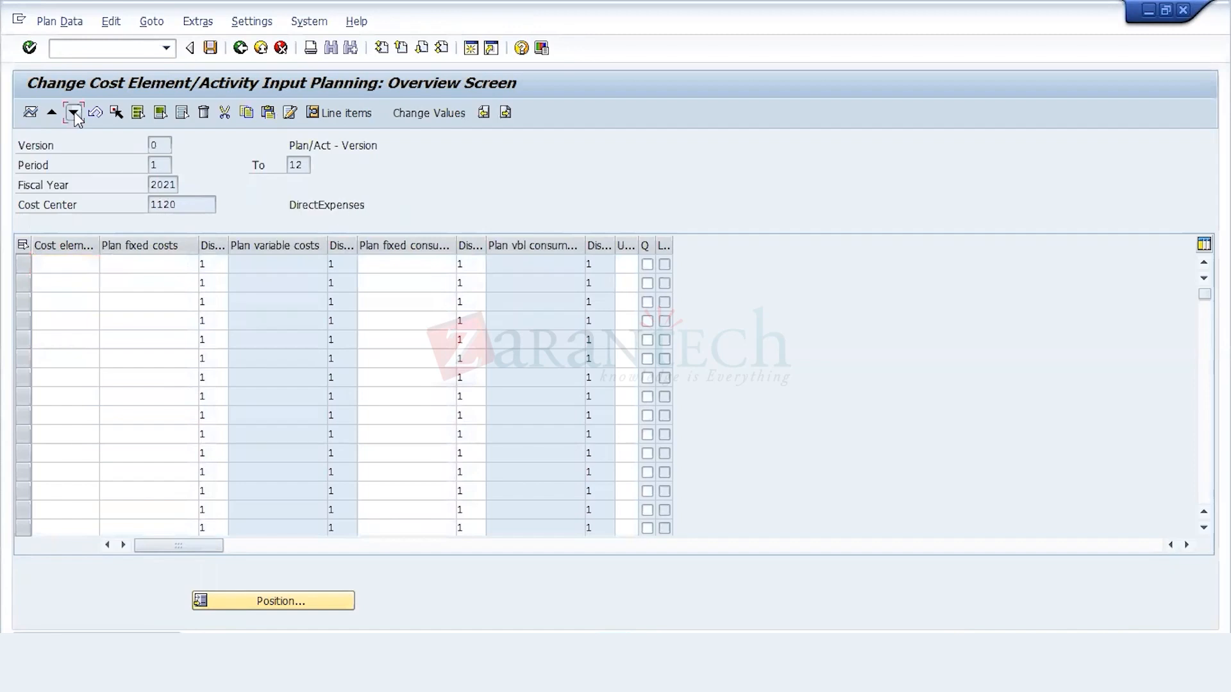
left_click(74, 114)
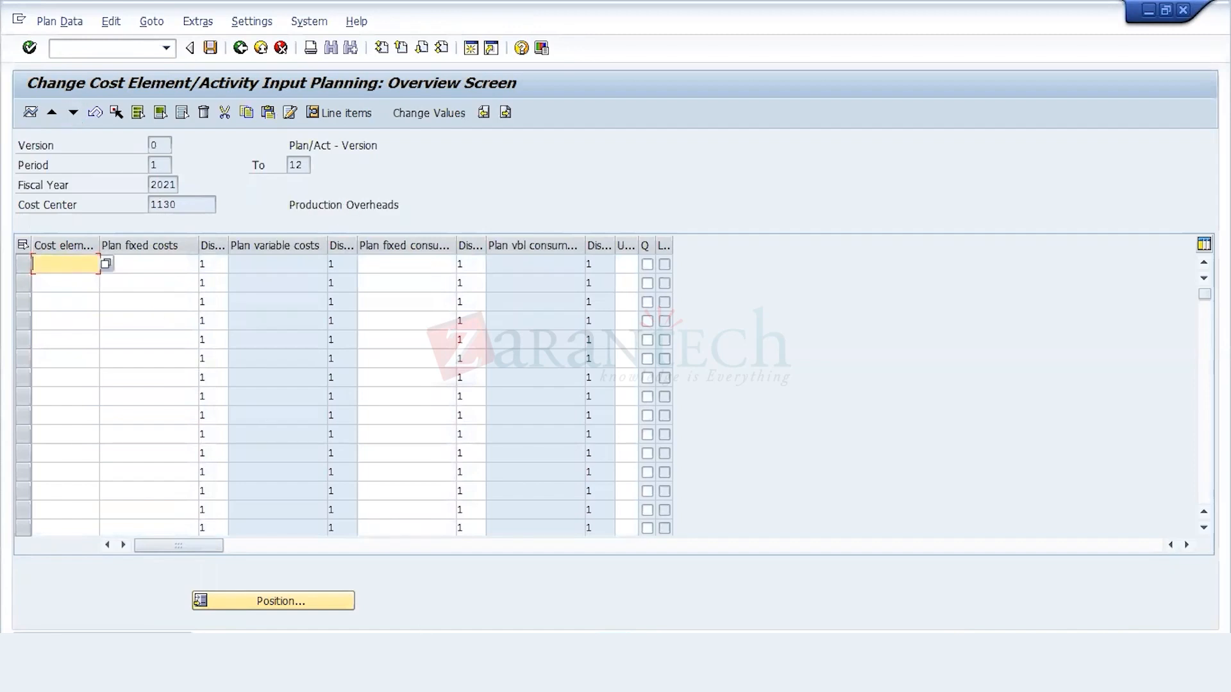
Step: Switch to the Excel workbook and copy the plan row of cost center 1130, cells I3 to L3, on Sheet1
key("alt+Tab")
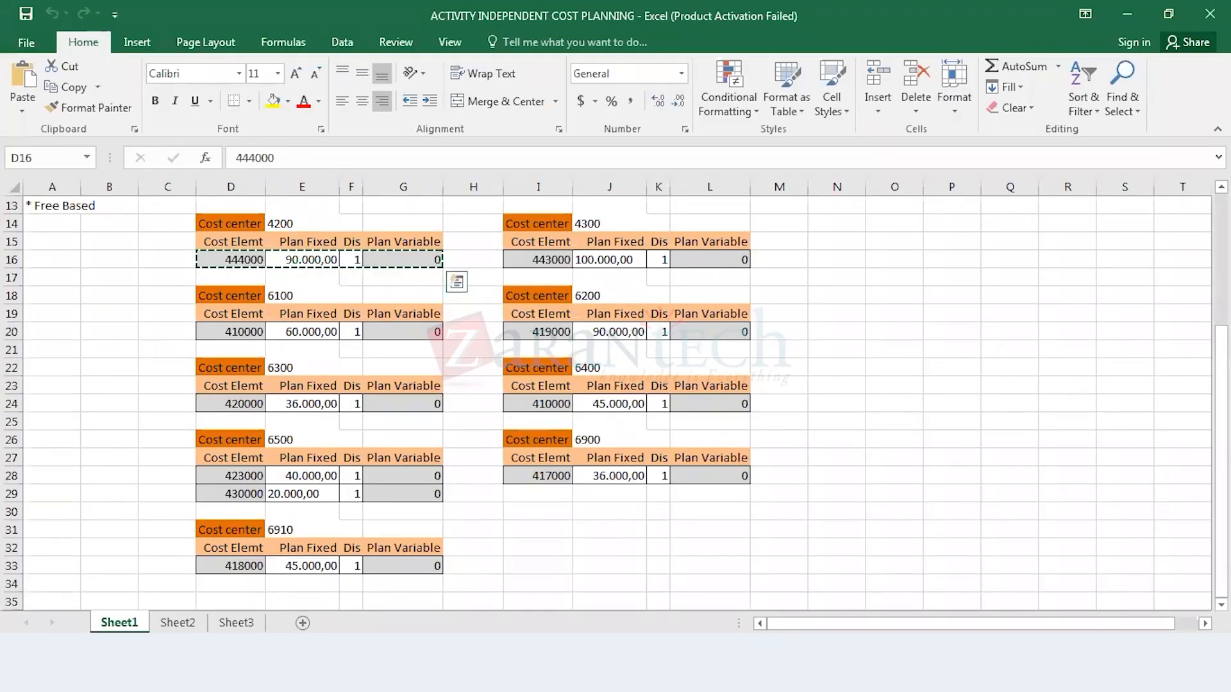
scroll(474, 397, "up", 4)
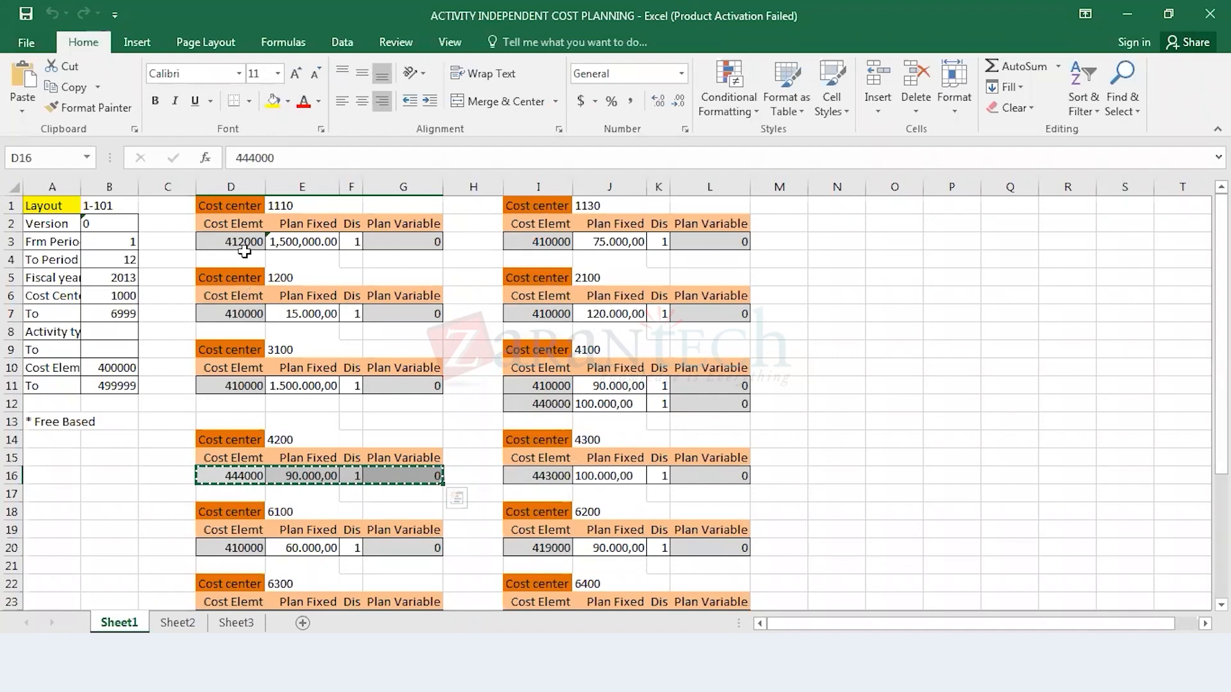
left_click(244, 243)
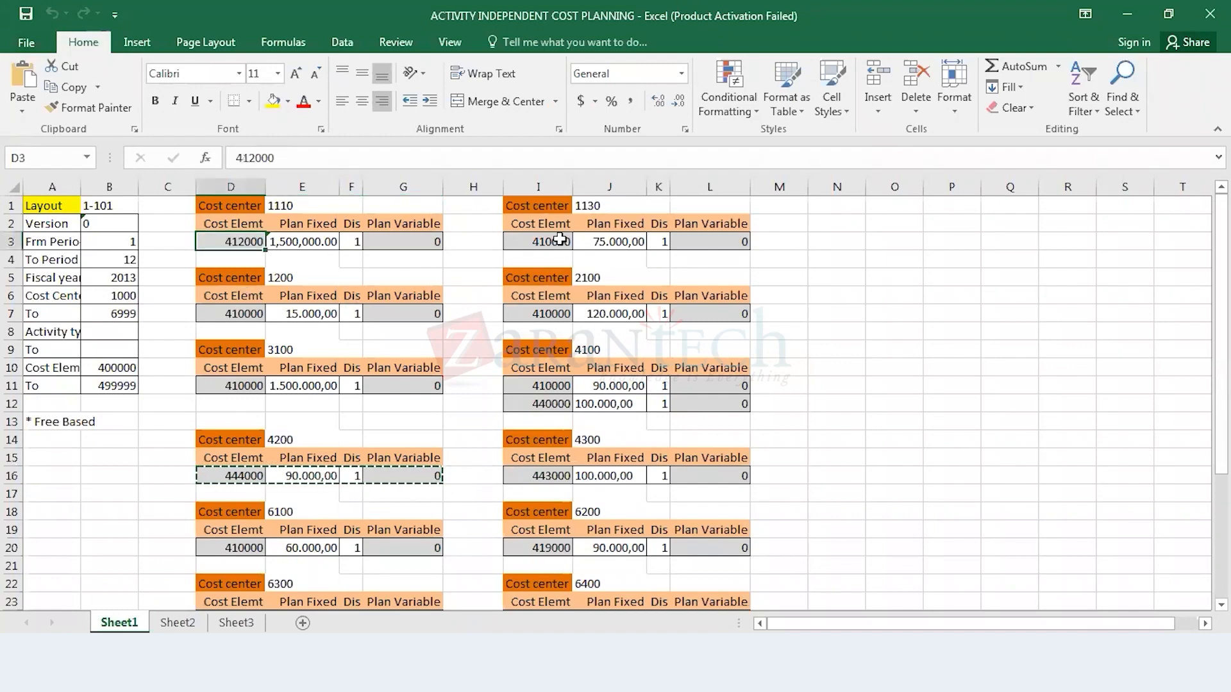
left_click(560, 239)
key("shift+Right")
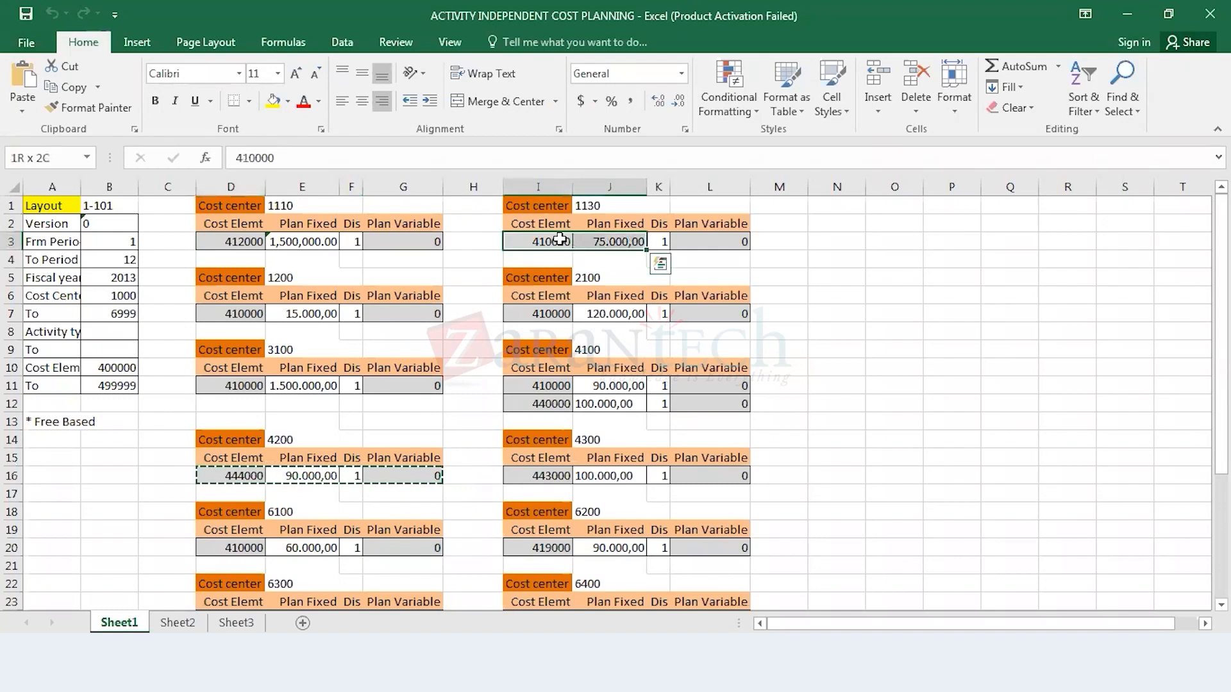
key("shift+Right")
key("shift+Right")
key("shift+Right")
key("shift+Left")
key("ctrl+c")
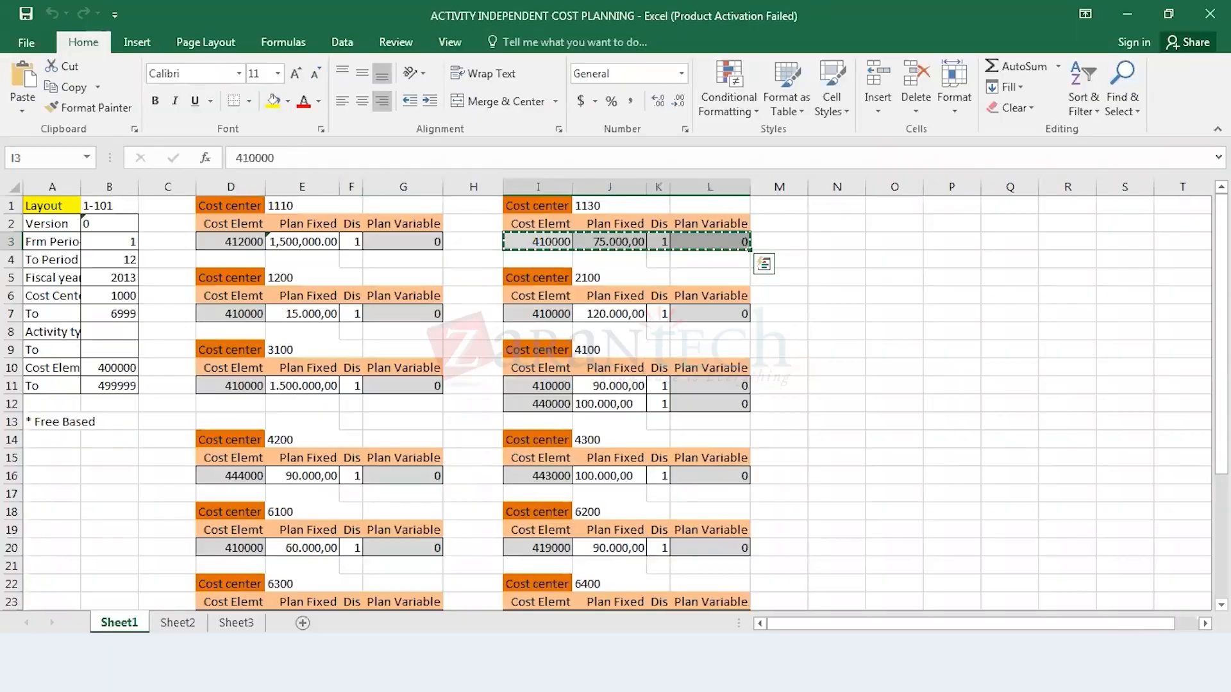
Step: Switch back to SAP and paste cost element 410000 with plan fixed costs 75.000,00 into the planning of cost center 1130
key("alt+Tab")
key("alt+Tab")
key("alt+Tab")
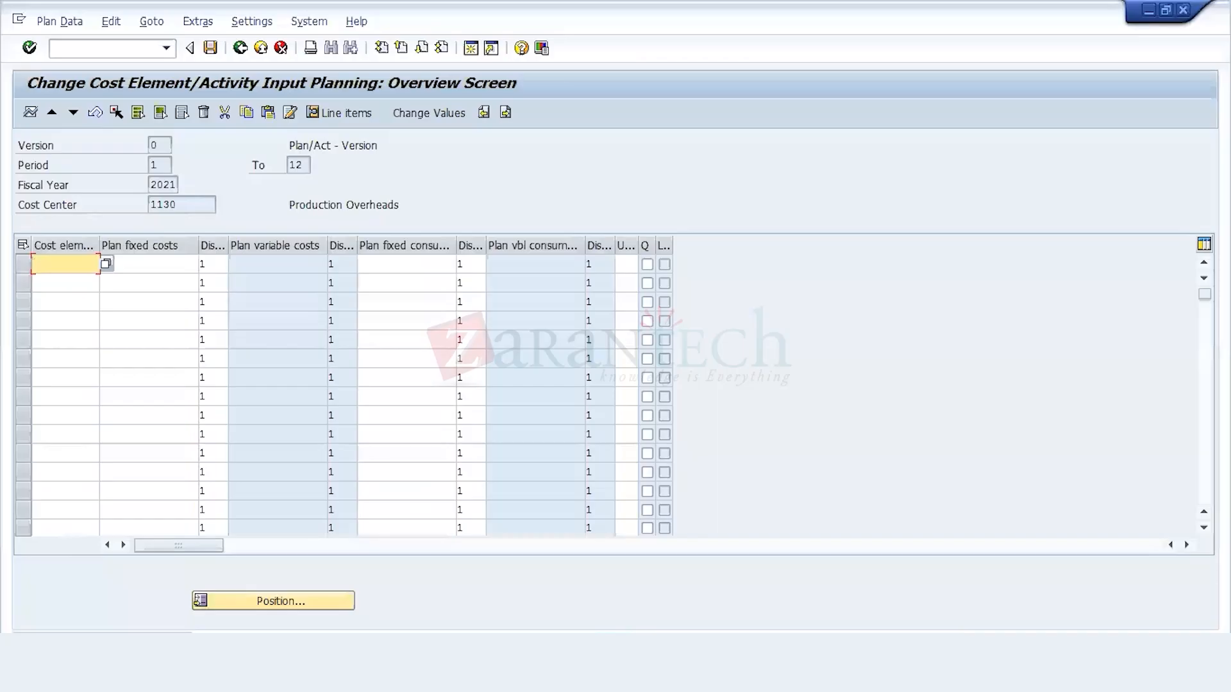
key("ctrl+v")
key("Return")
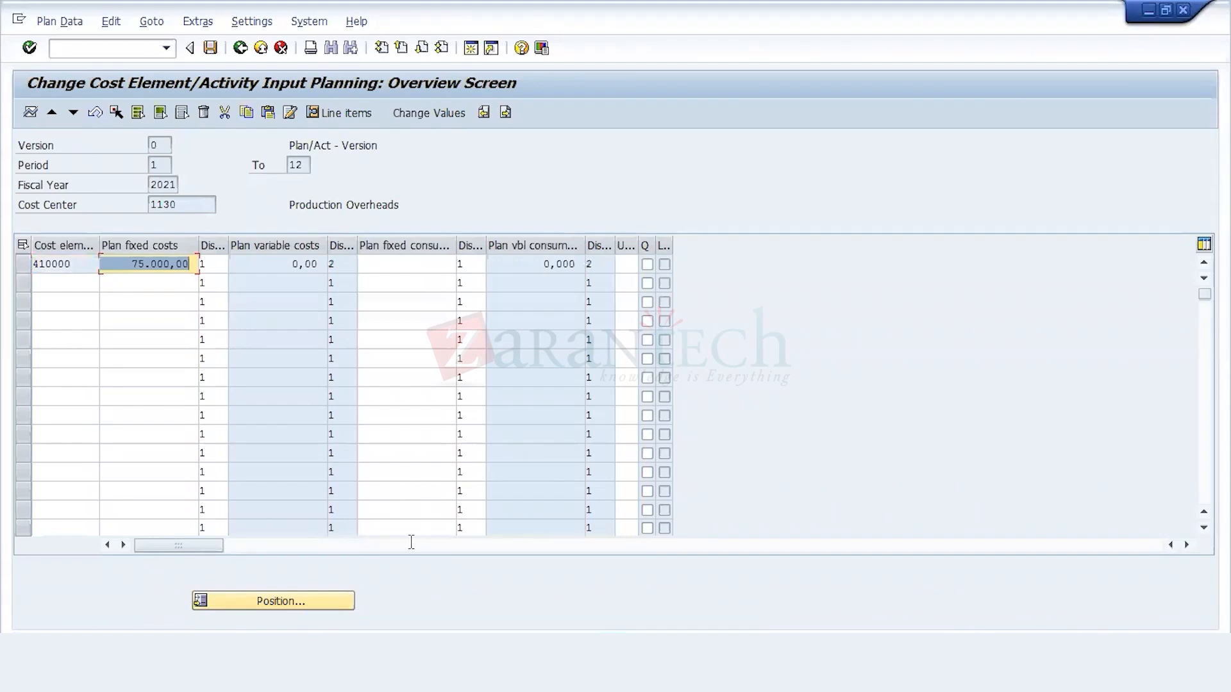
Step: Switch to the Excel workbook and copy the plan row of cost center 1200, cells D7 to G7
key("alt+Tab")
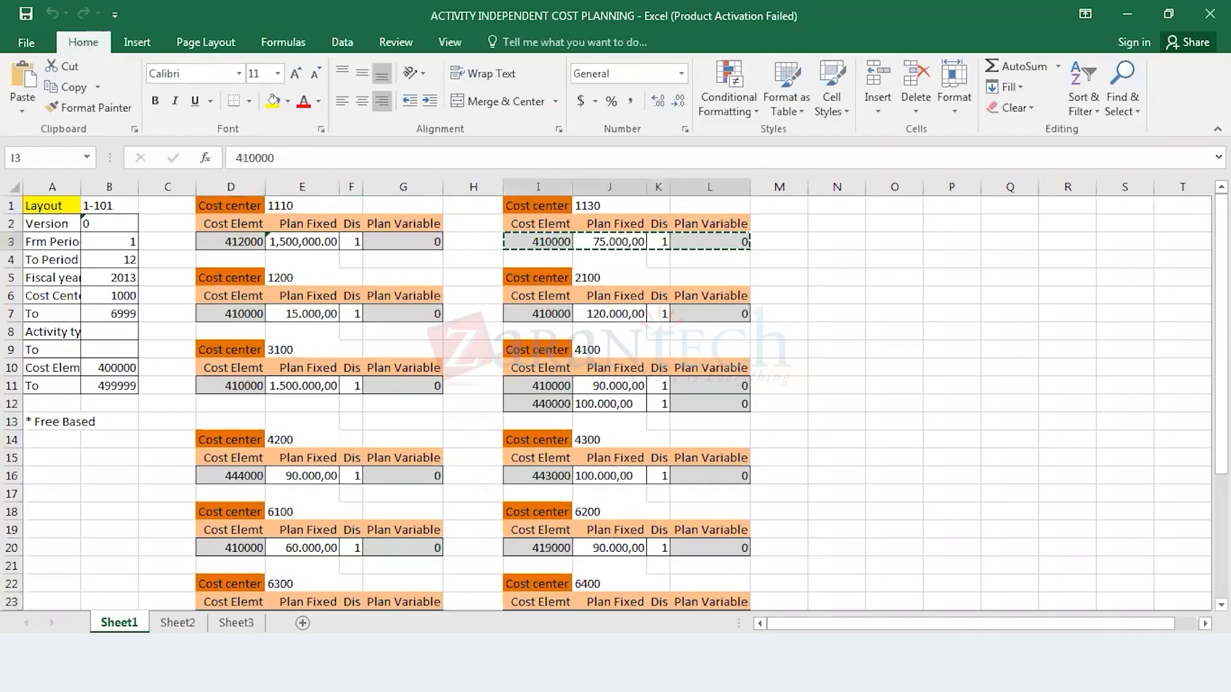
left_click(255, 317)
left_click_drag(255, 317, 410, 314)
key("ctrl+c")
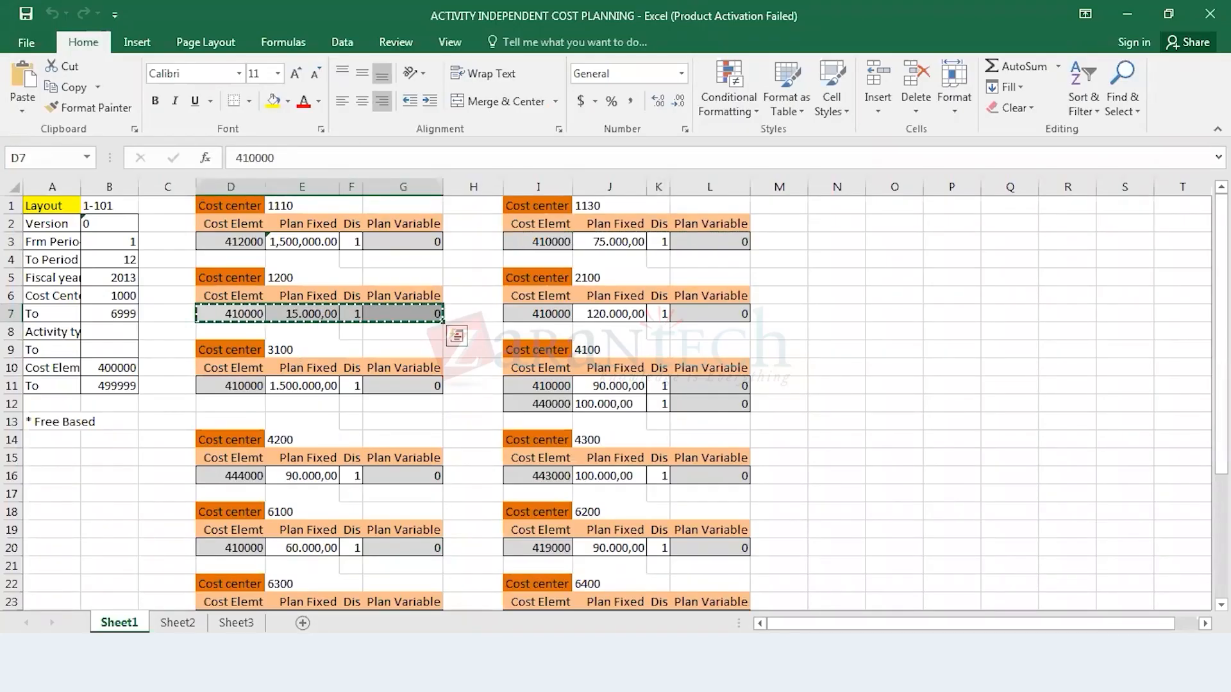
Step: Switch back to SAP, advance to cost center 1200 and paste cost element 410000 with plan fixed costs 15.000,00
key("alt+Tab")
left_click(73, 113)
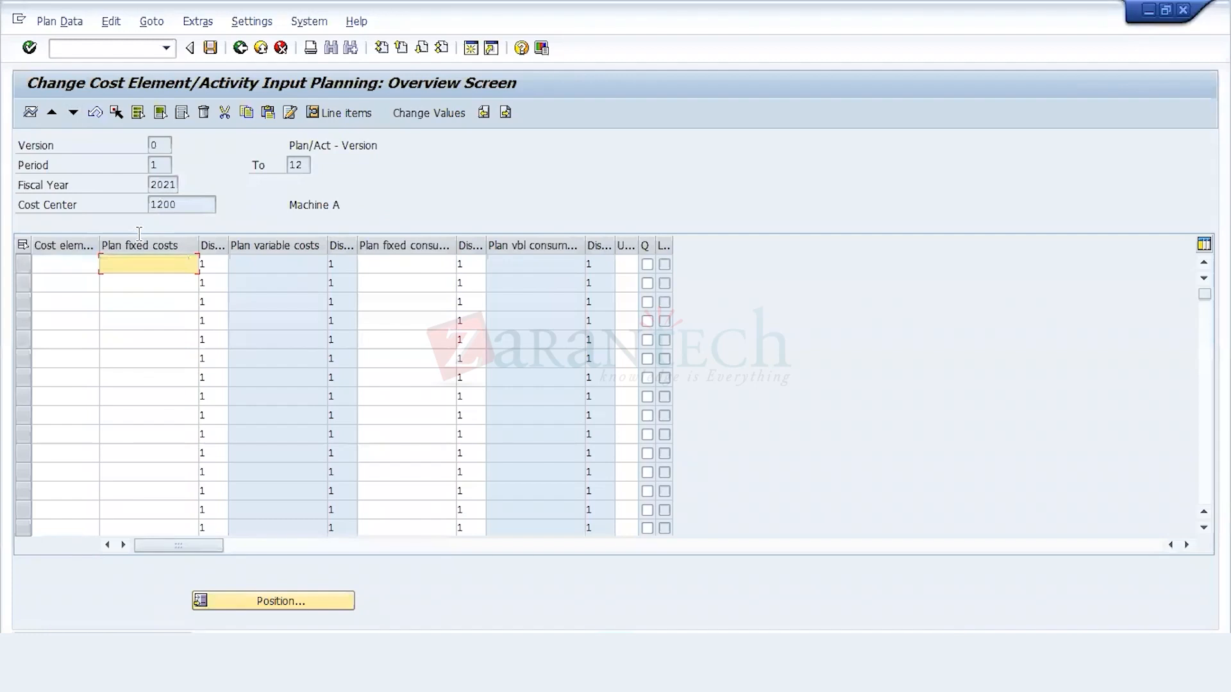
key("ctrl+v")
key("Return")
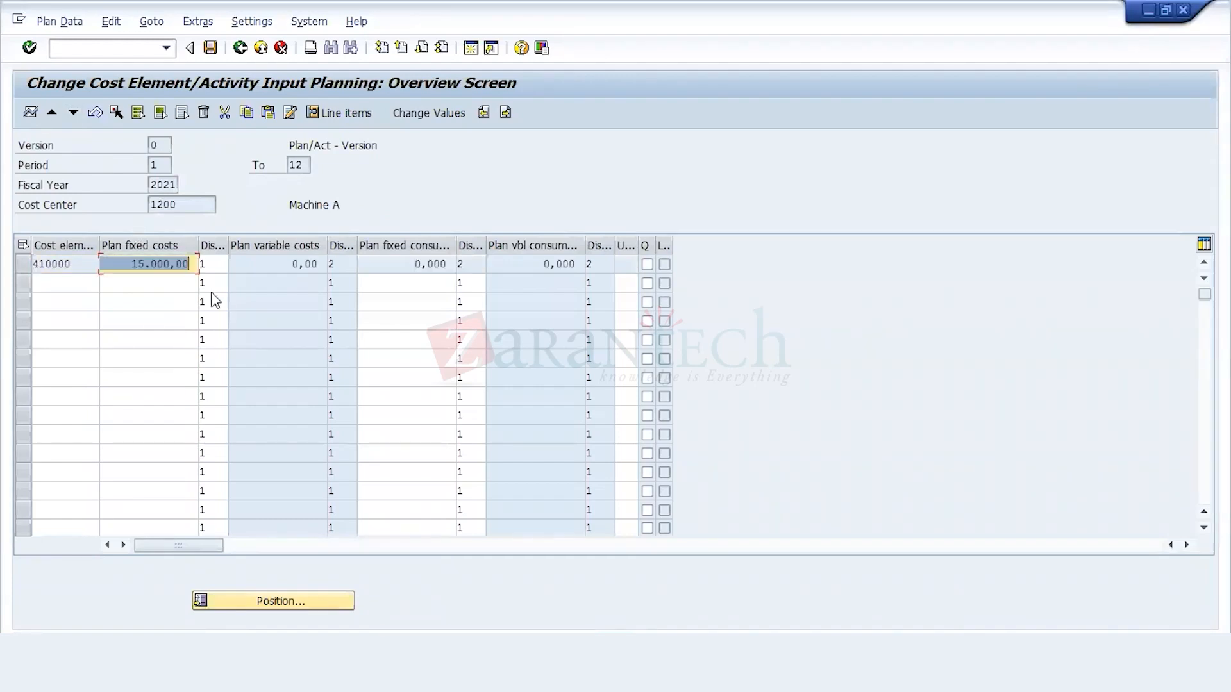
Step: Advance to the next cost center in SAP, and copy the plan row of cost center 2100, cells I7 to L7, from the Excel workbook
left_click(72, 113)
key("alt+Tab")
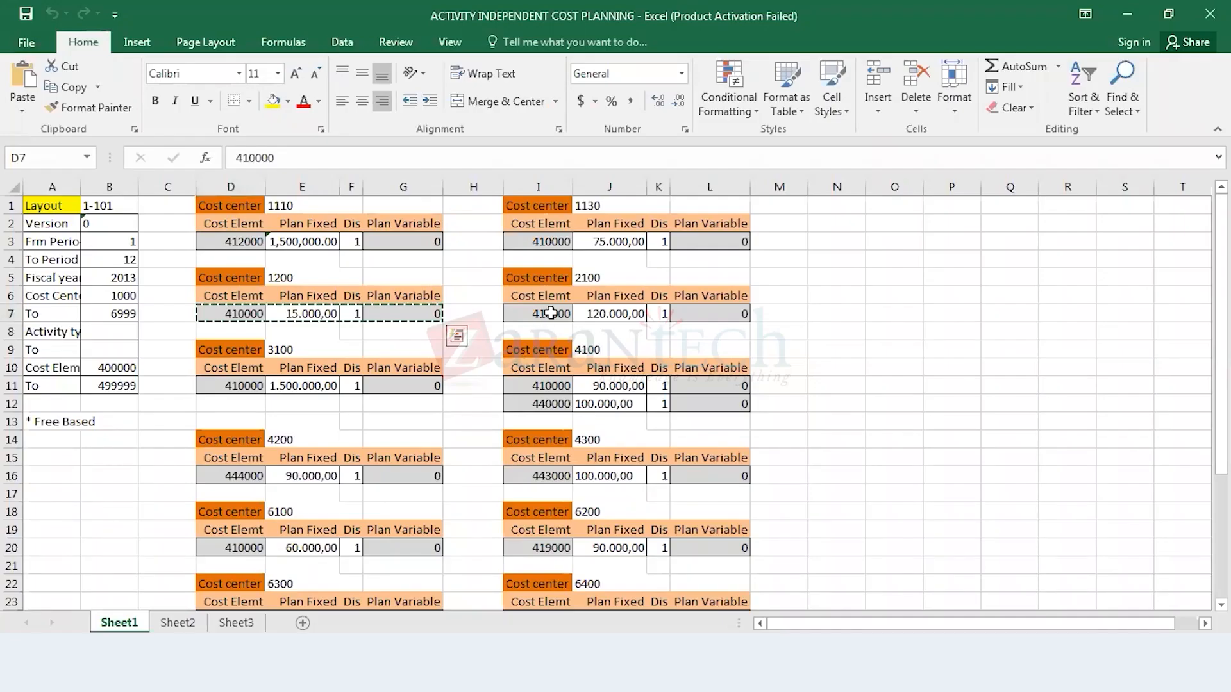
left_click(551, 313)
left_click_drag(551, 313, 725, 317)
key("ctrl+c")
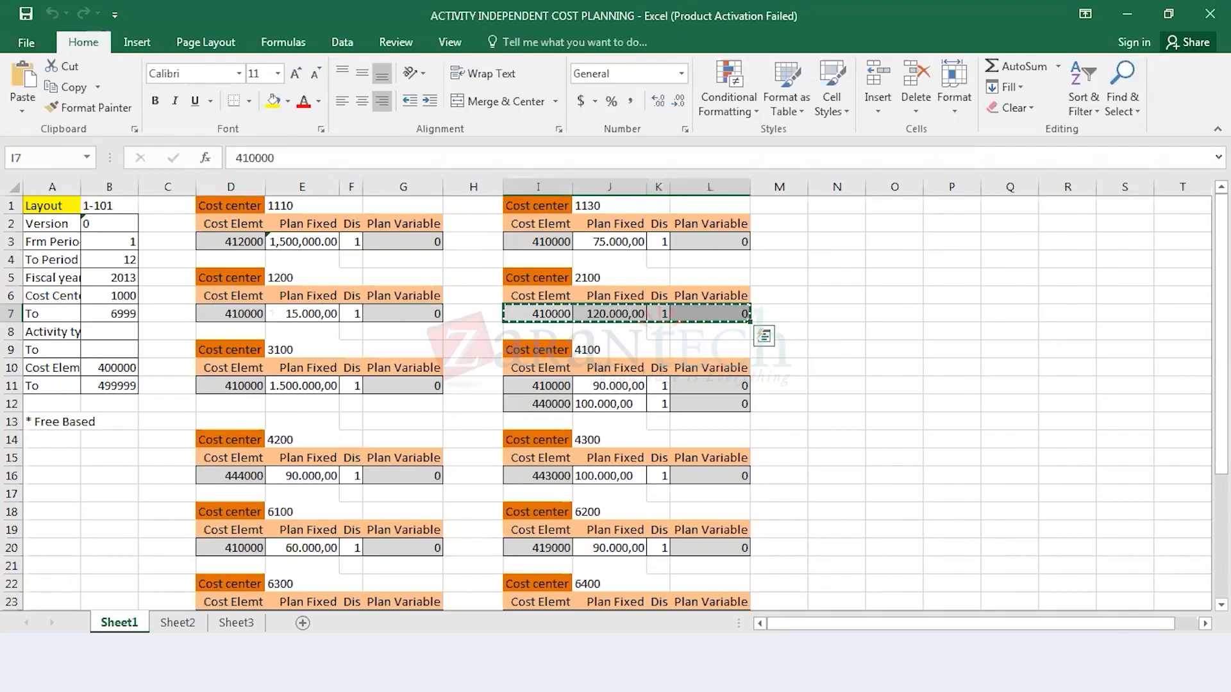
Step: Switch back to SAP, advance to cost center 2100 and paste cost element 410000 with plan fixed costs 120.000,00
key("alt+Tab")
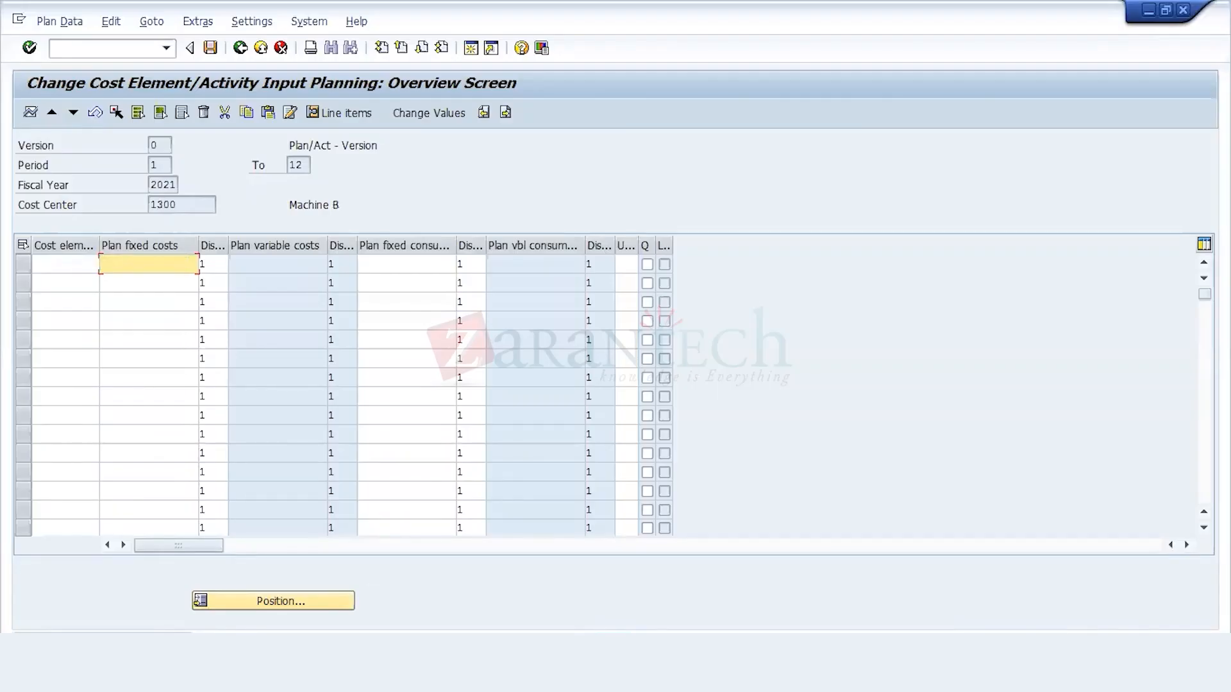
key("alt+Tab")
key("alt+Tab")
left_click(74, 112)
left_click(74, 113)
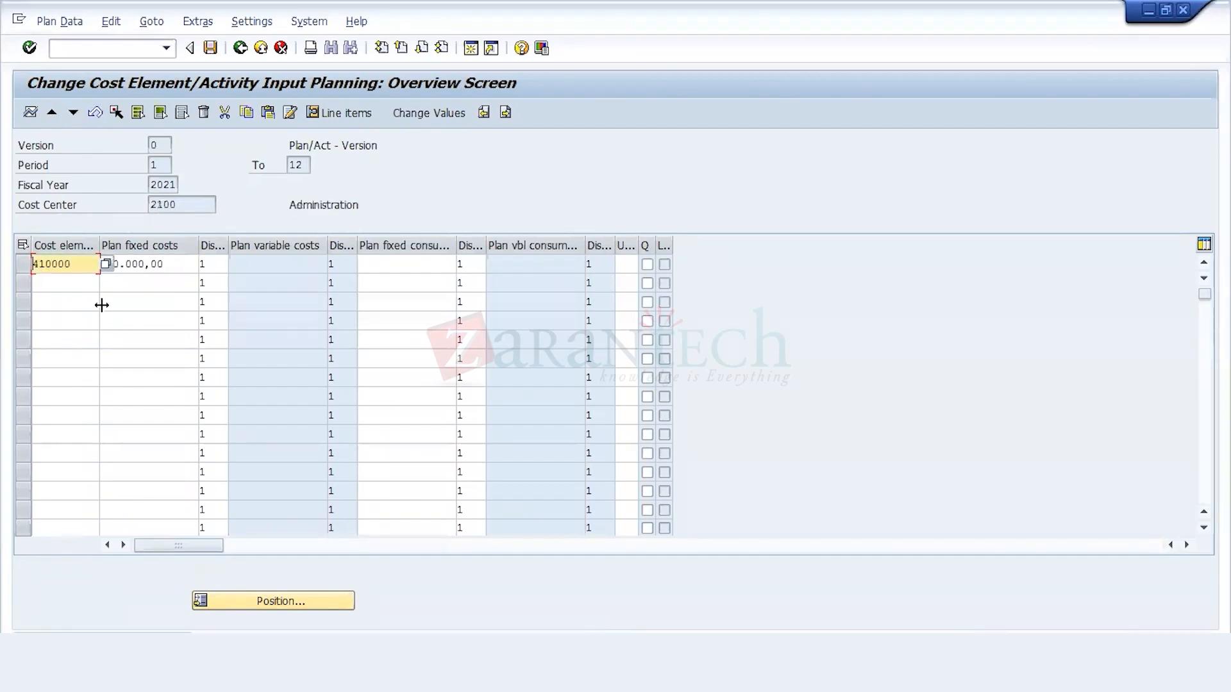
Step: Advance to cost center 3100 in SAP, and copy its plan row, cells D11 to F11, from the Excel workbook
left_click(79, 114)
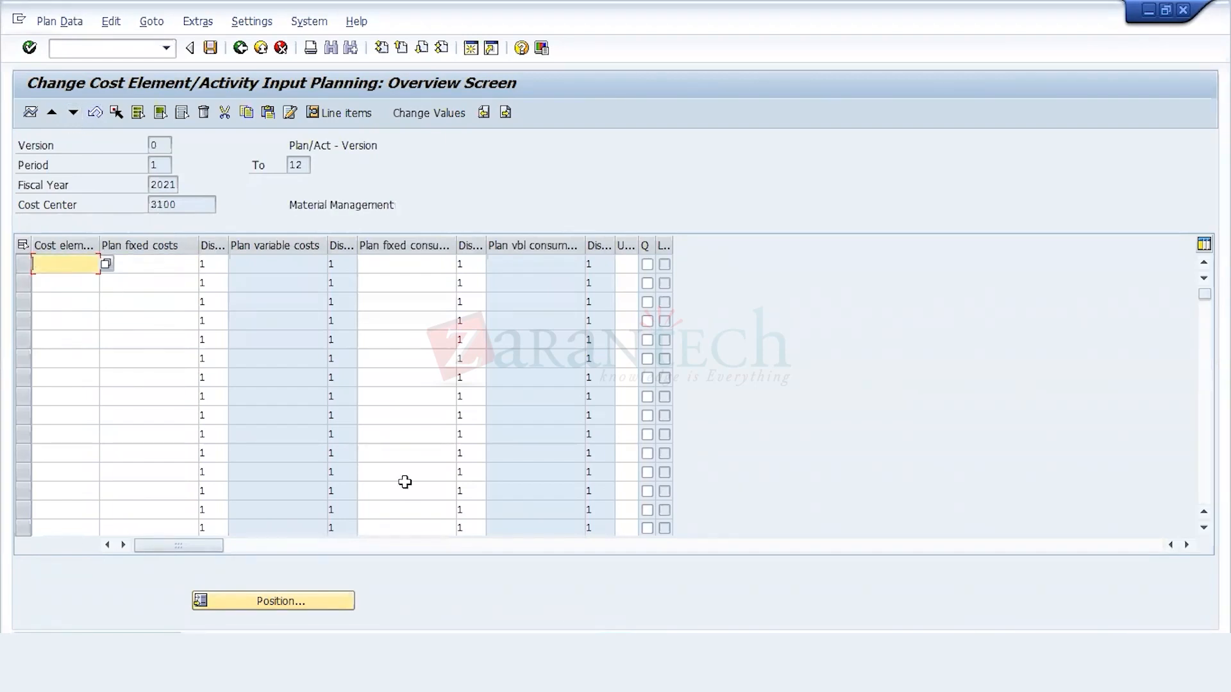
key("alt+Tab")
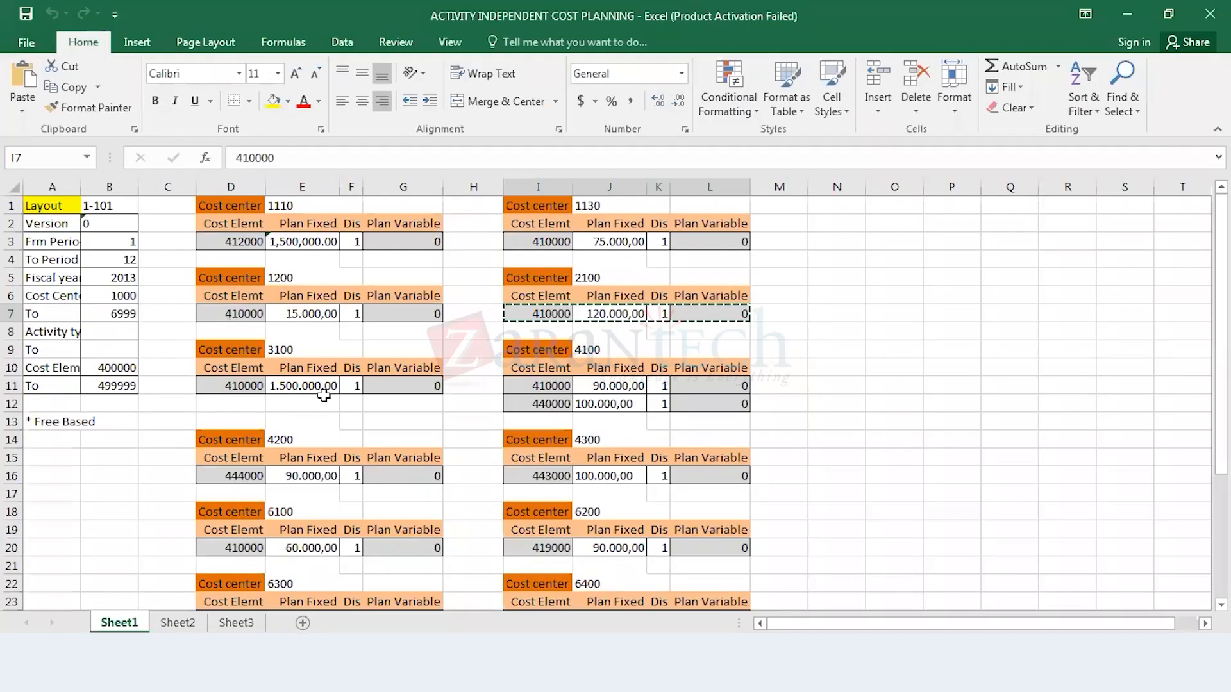
left_click(255, 385)
key("shift+Right")
key("shift+Right")
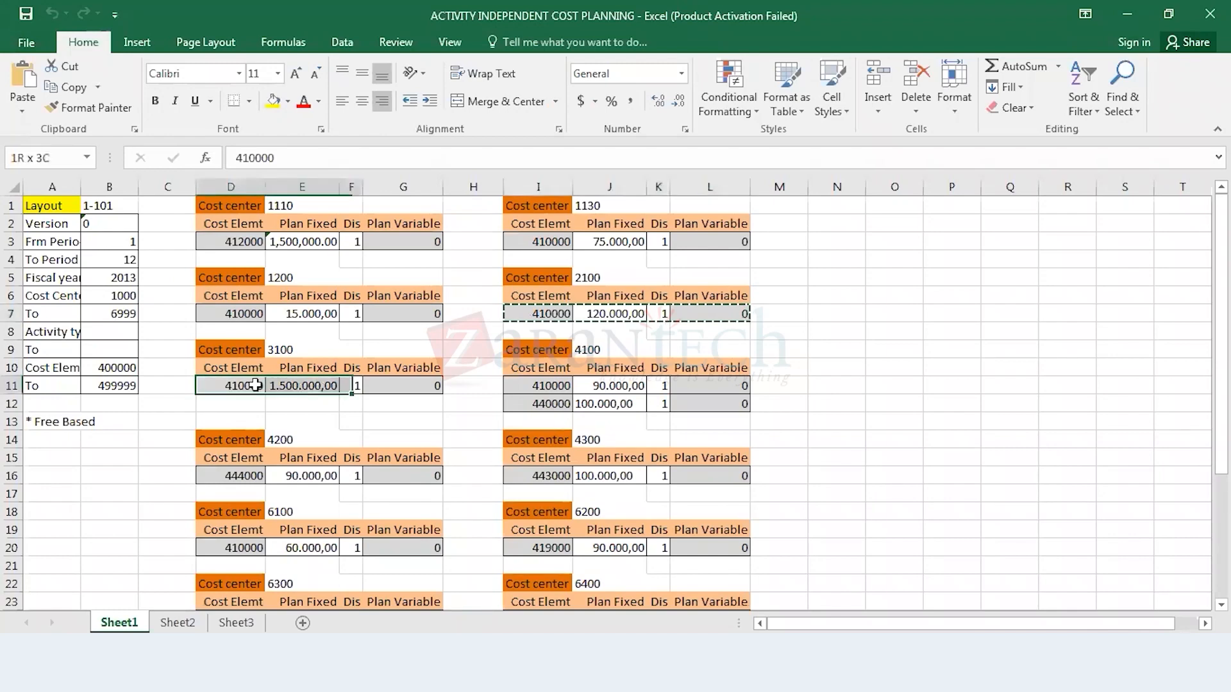
key("ctrl+c")
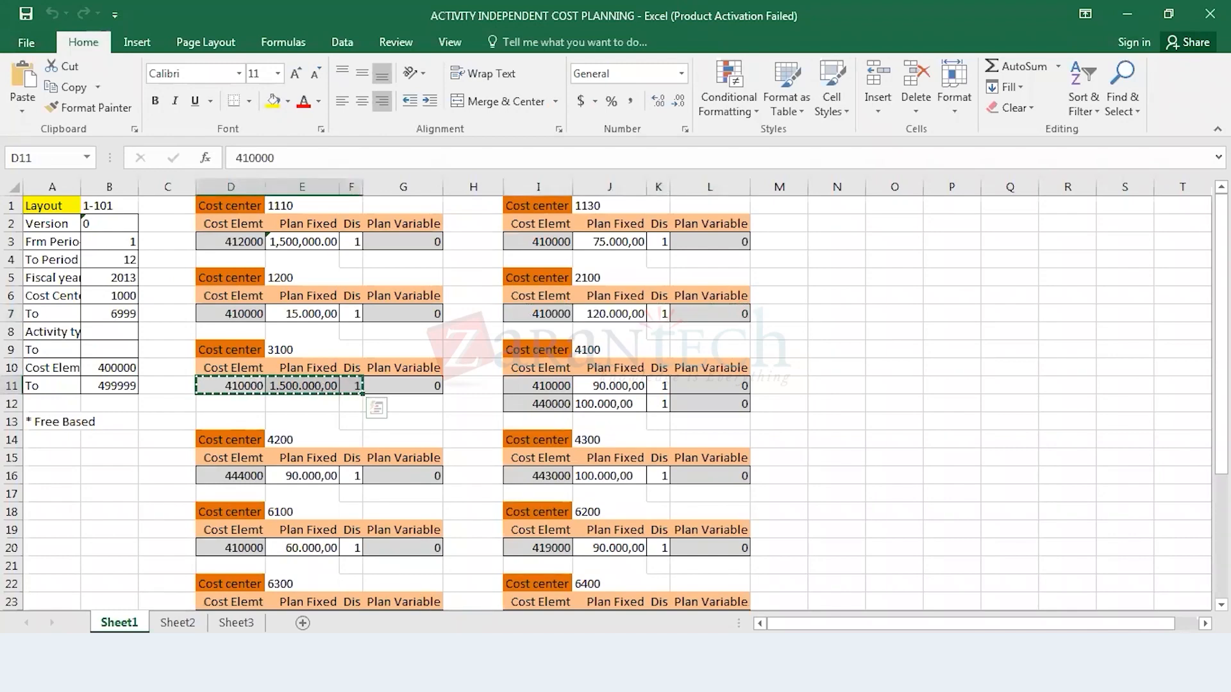
Step: Switch back to SAP and paste cost element 410000 with plan fixed costs 1.500.000,00 into the planning of cost center 3100
left_click(410, 661)
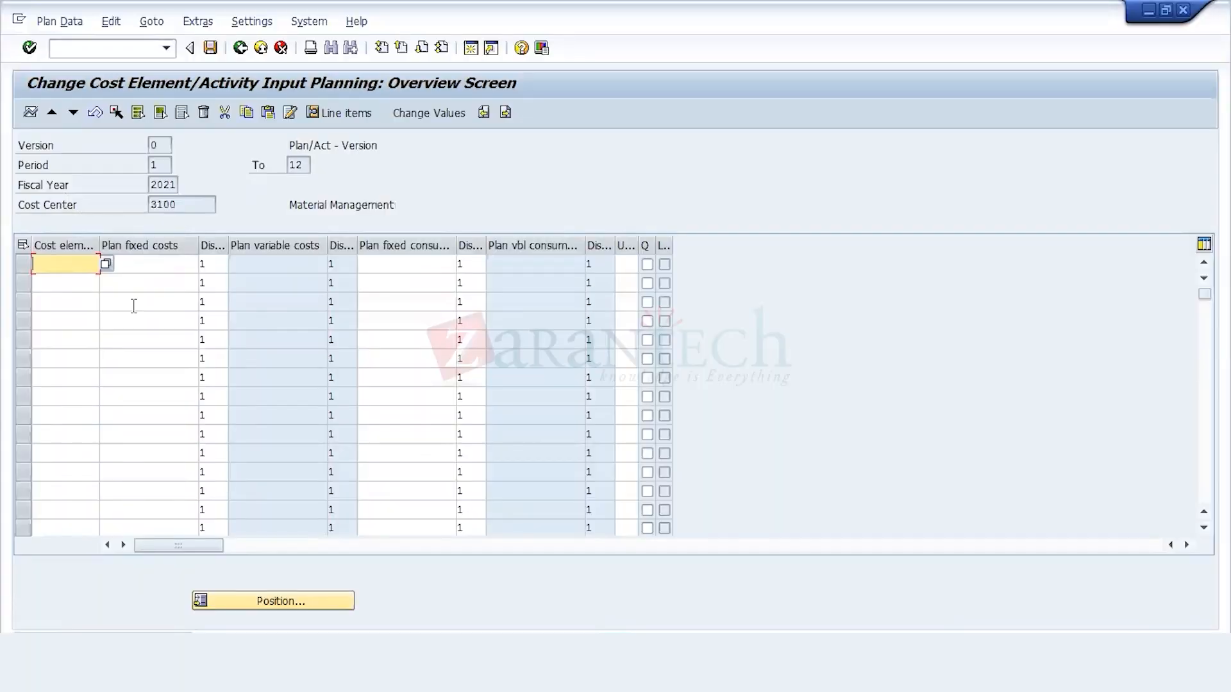
key("ctrl+v")
key("Return")
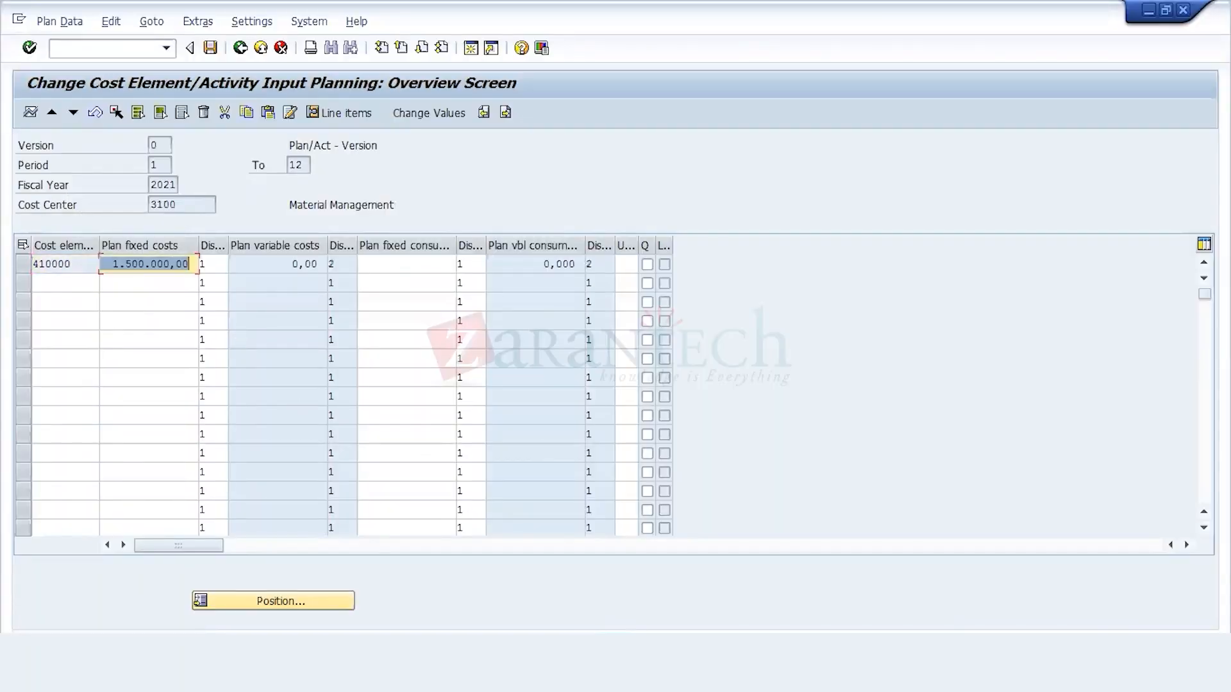
Step: Switch to the Excel workbook and copy both plan rows of cost center 4100, cells I11 to K12
key("alt+Tab")
left_click(547, 387)
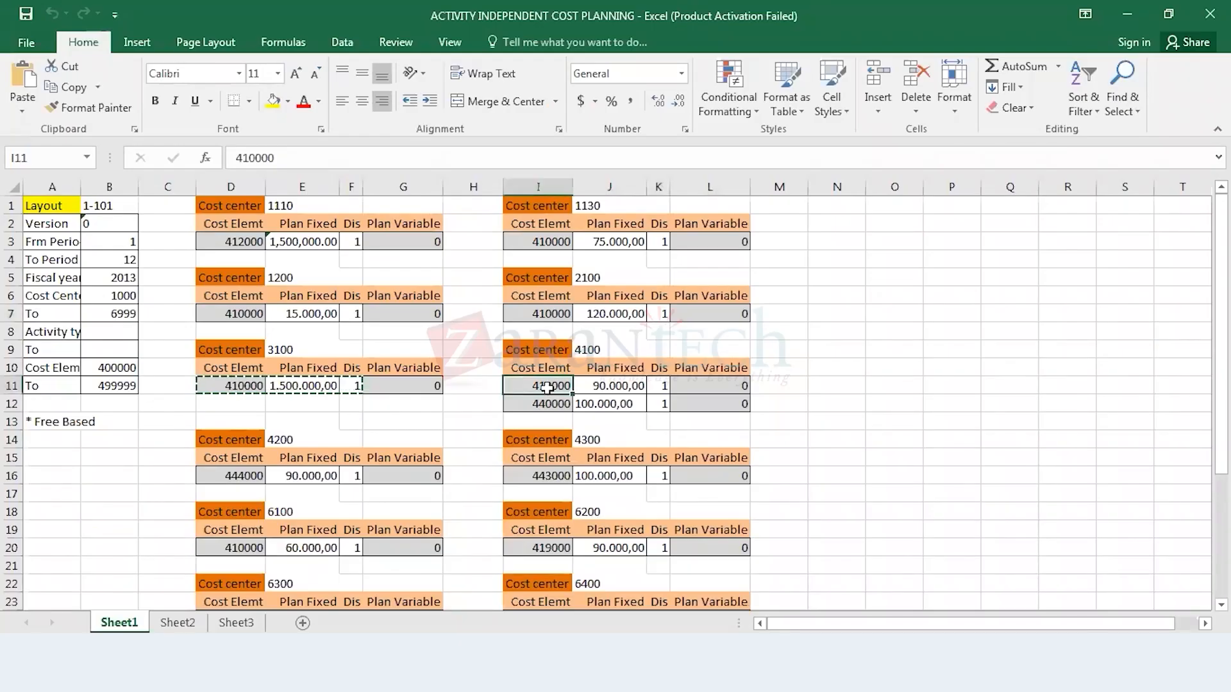
key("shift+Down")
key("shift+Right")
key("shift+Right")
key("ctrl+c")
Step: Switch back to SAP, advance to cost center 4100 and paste cost elements 410000 with 90.000,00 and 440000 with 100.000,00 plan fixed costs
left_click(384, 660)
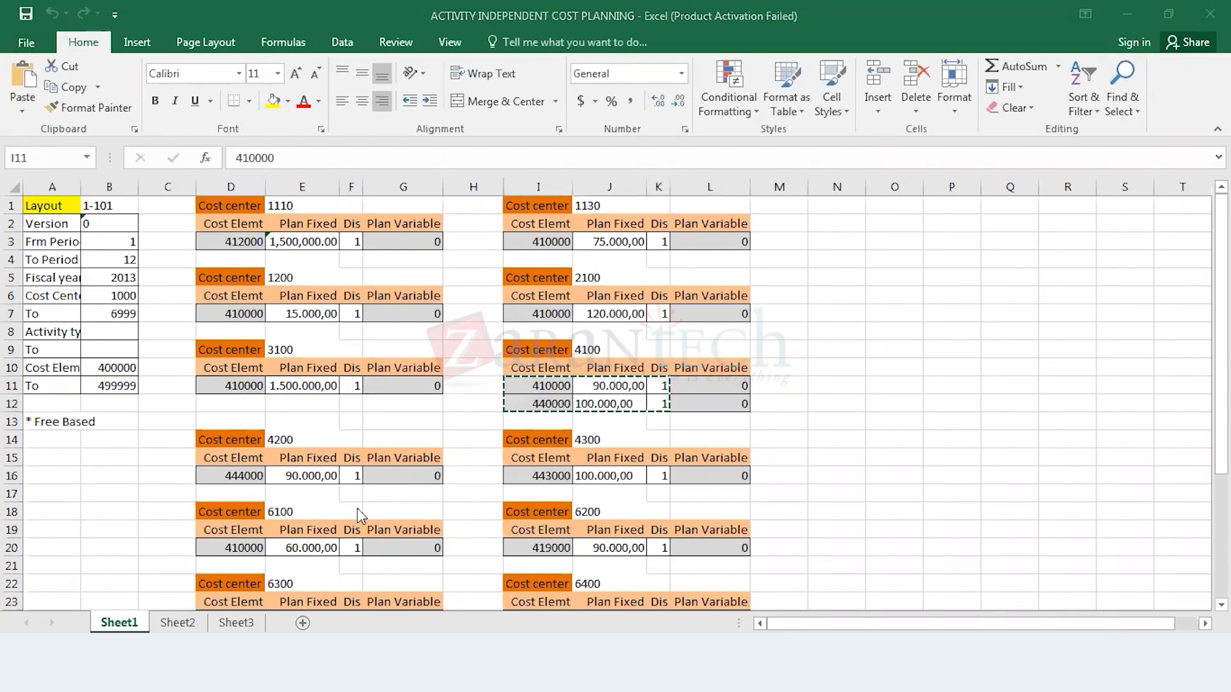
left_click(73, 113)
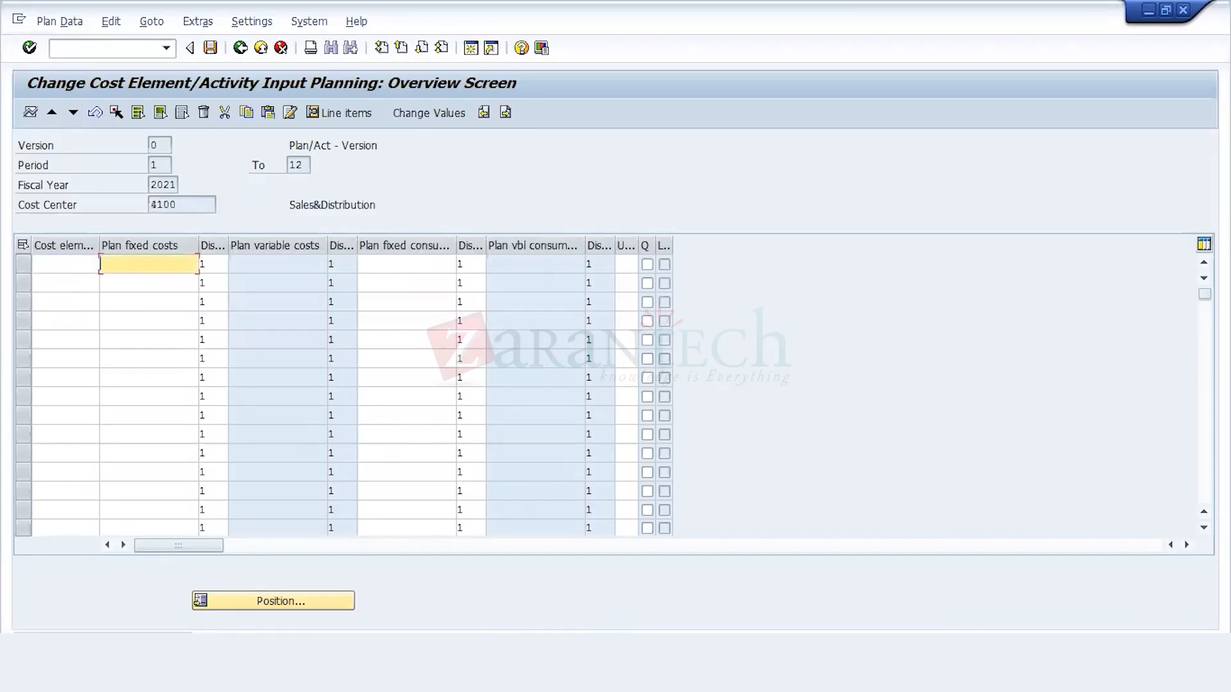
key("alt+Tab")
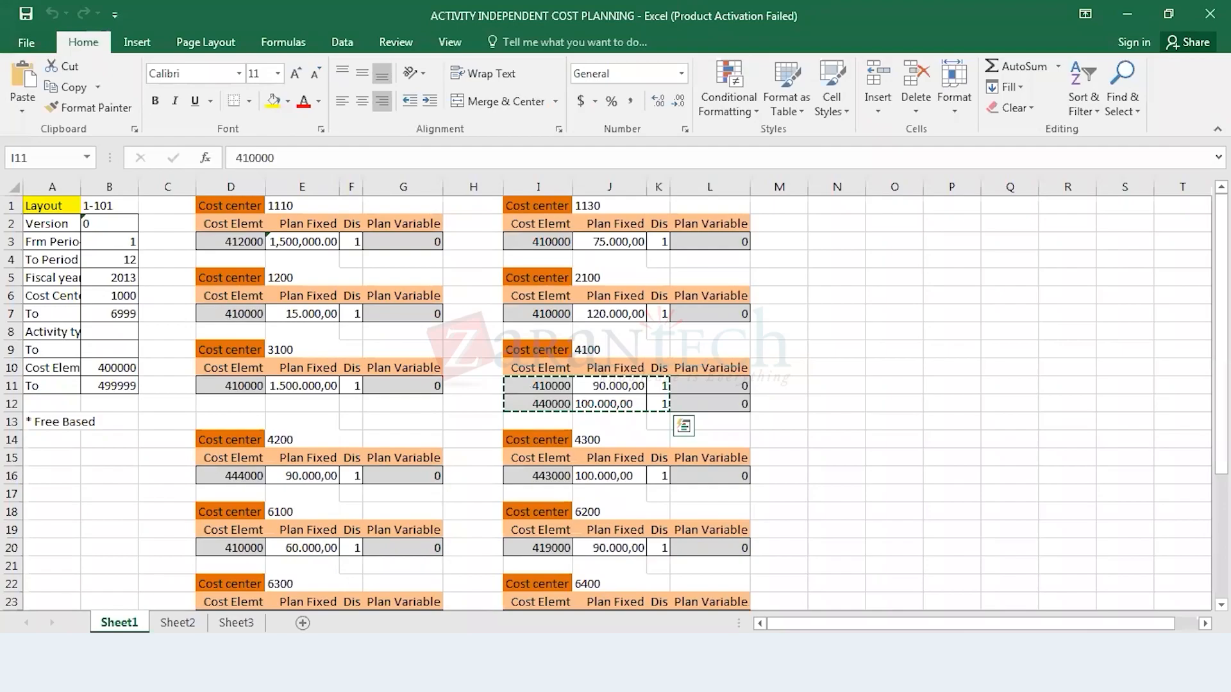
key("alt+Tab")
left_click(79, 265)
key("ctrl+v")
key("Return")
Step: Check the plan row of cost center 4200 in the Excel workbook and advance the SAP planning to cost center 4200
key("alt+Tab")
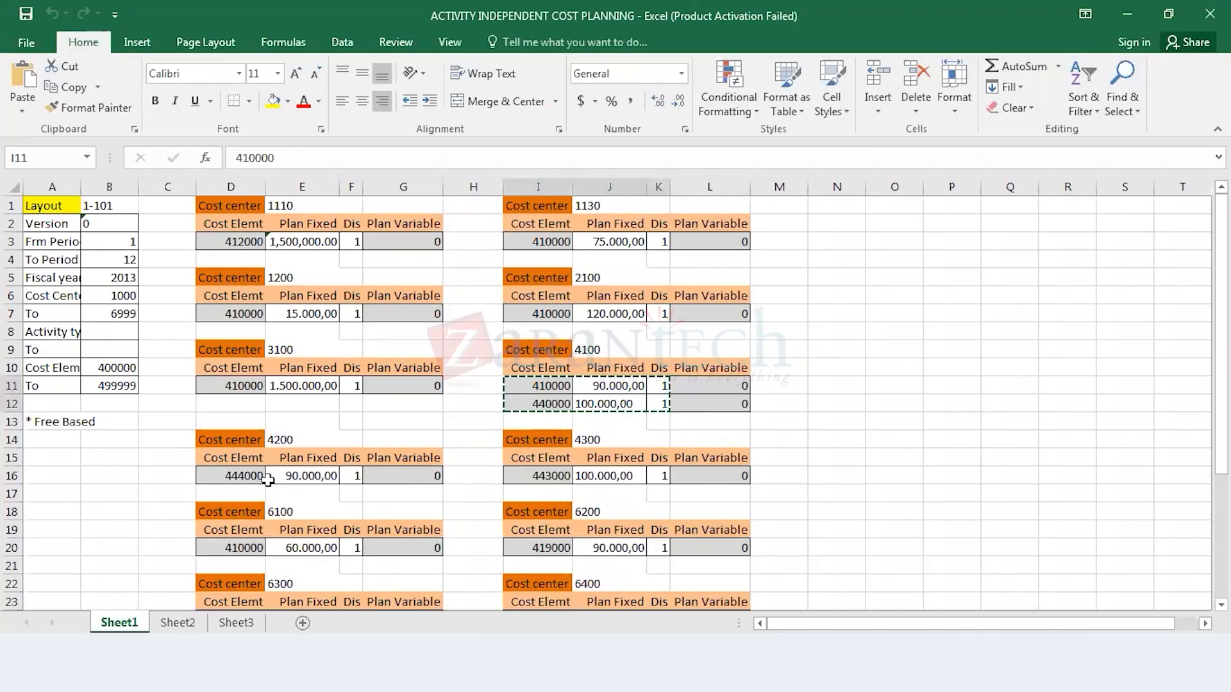
key("alt+Tab")
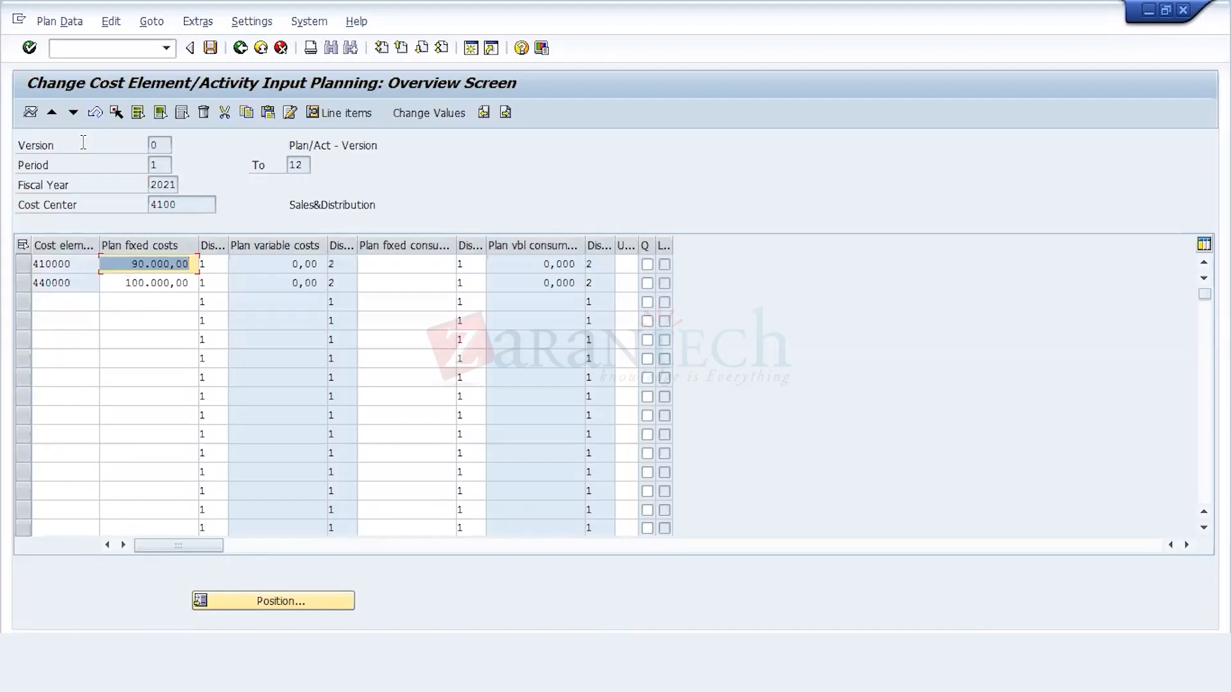
left_click(72, 113)
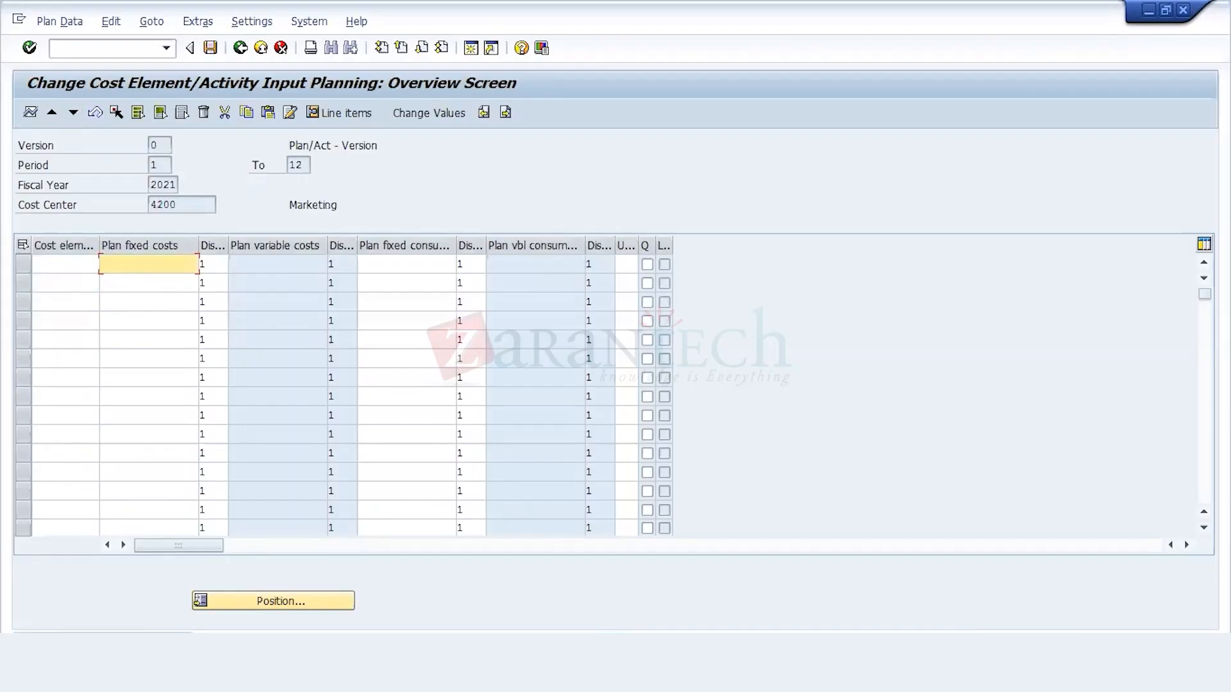
Step: Open a new SAP session, start transaction FS00 and enter G/L account 444000
left_click(469, 55)
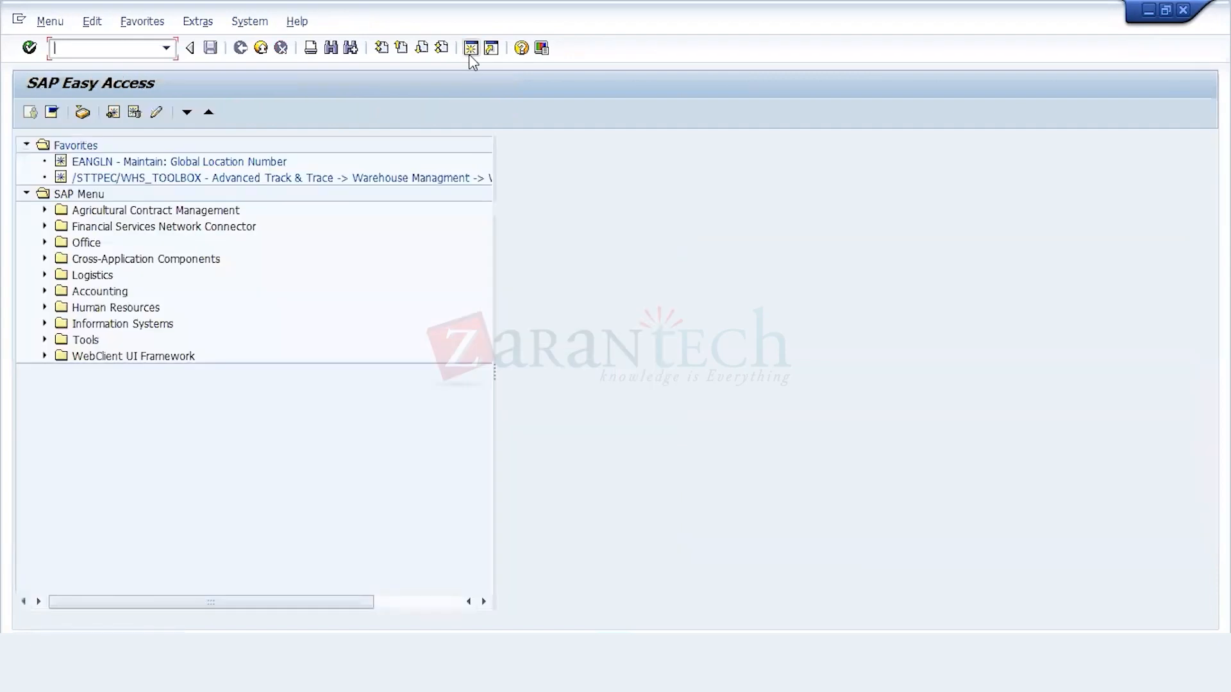
type("fs00")
key("Return")
type("44400")
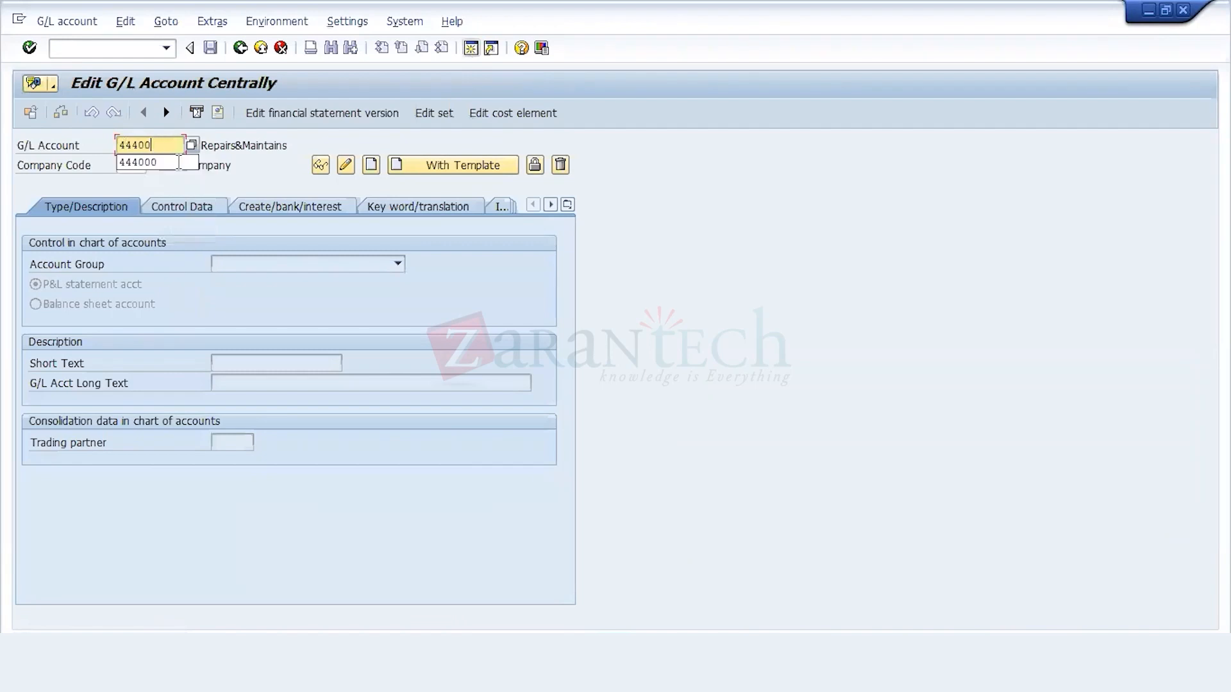
Step: Create G/L account 444000 from a template, using reference account 410000 in company code 212
left_click(178, 162)
left_click(456, 165)
type("4")
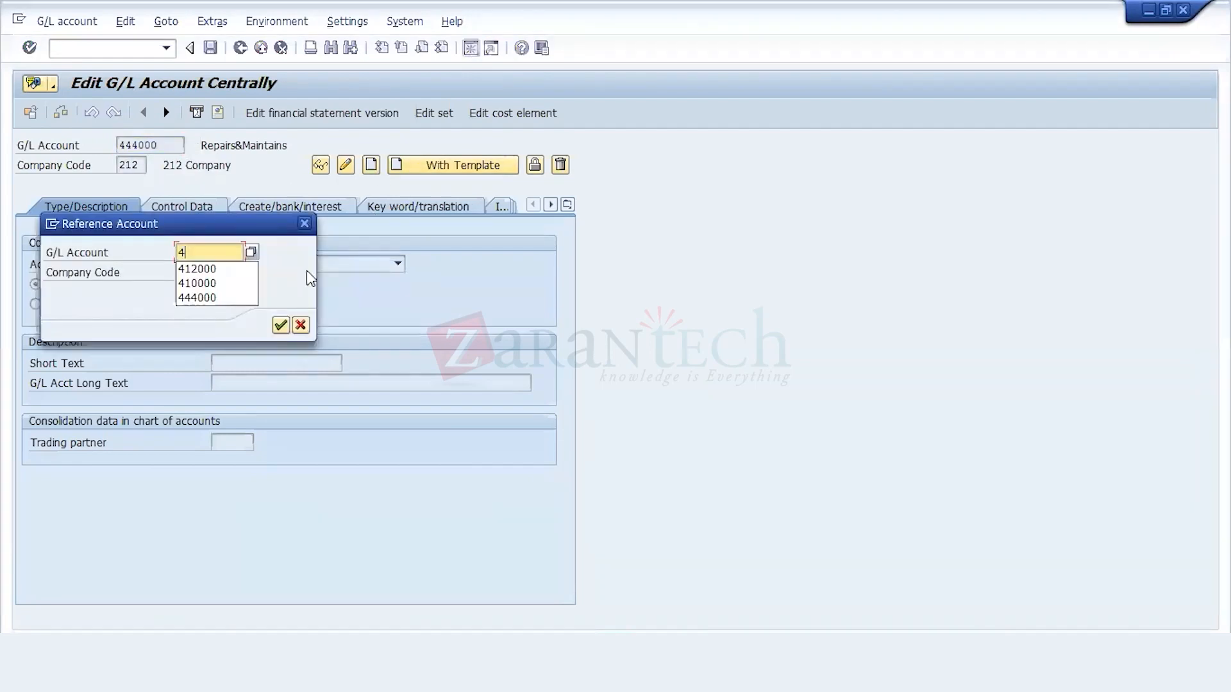
type("10000")
left_click(189, 274)
type("212")
key("Return")
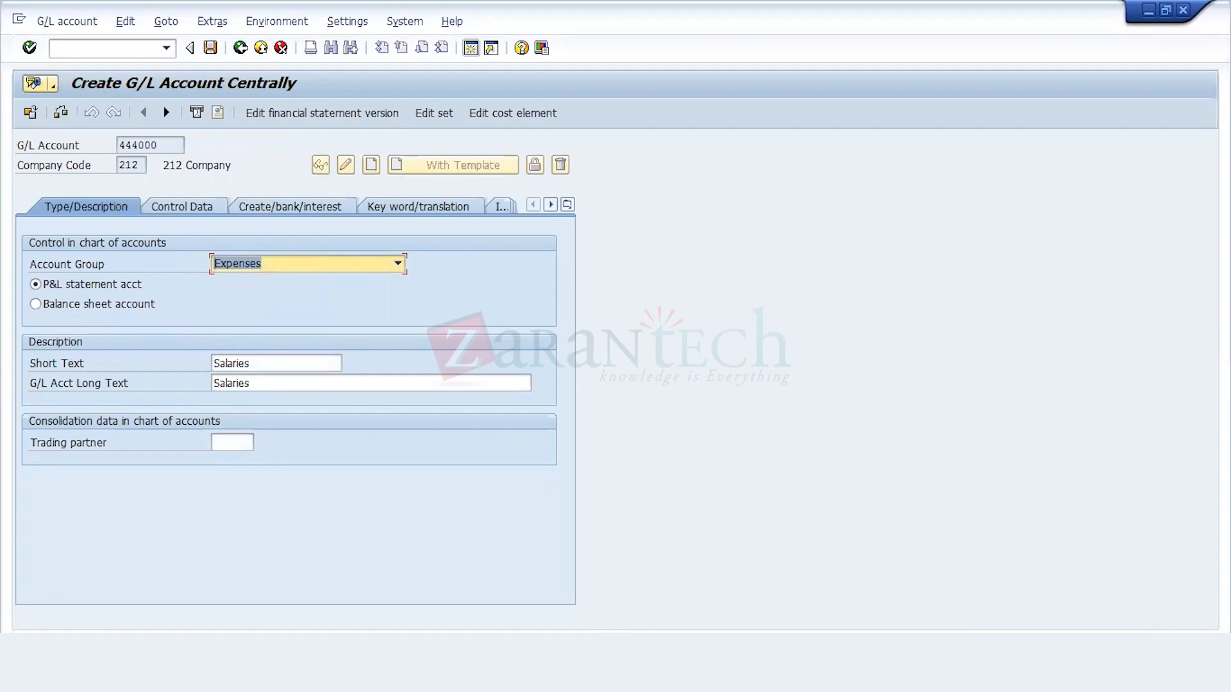
Step: Open the GL Account Master List workbook from the 1977 data folder and copy the description Marketing Expenses of account 444000, cell BQ7
left_click(154, 610)
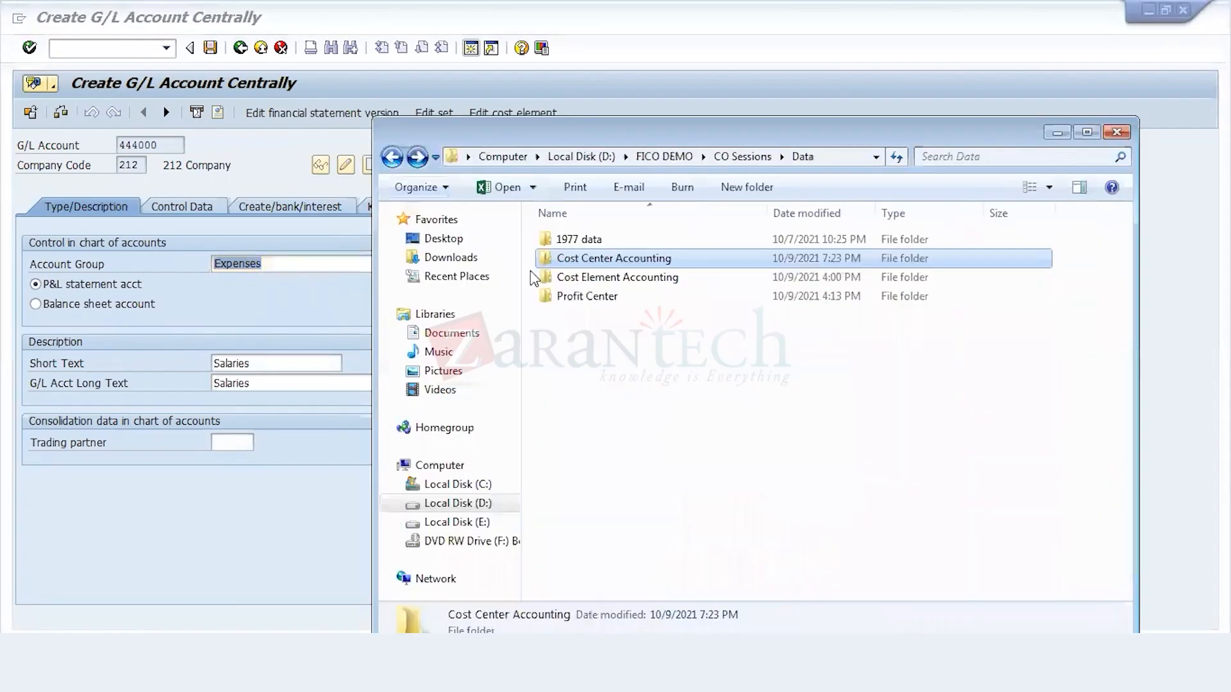
double_click(609, 242)
left_click(600, 242)
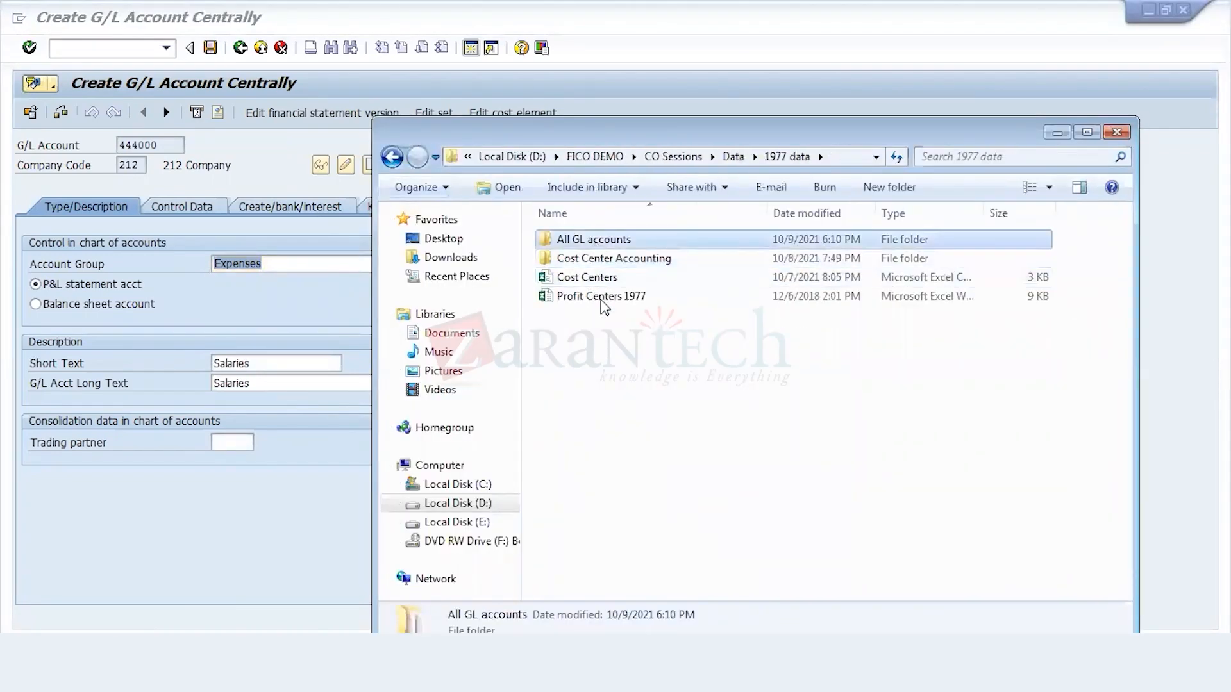
double_click(587, 260)
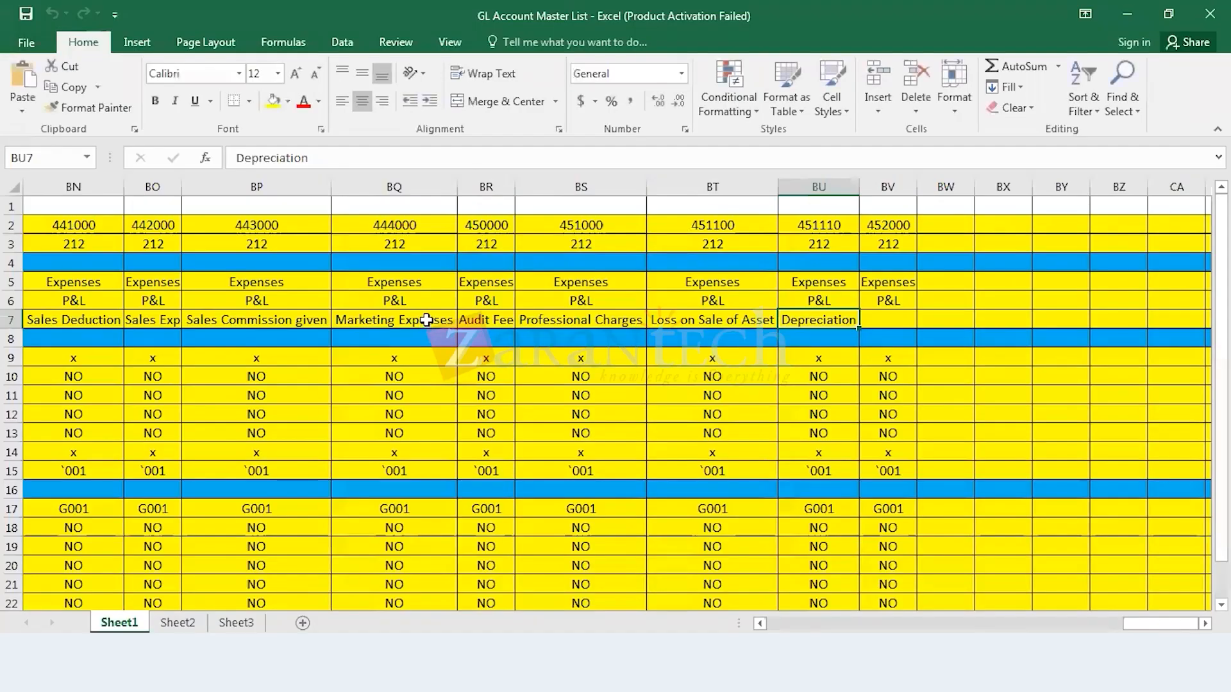
left_click(426, 325)
key("ctrl+c")
Step: Switch back to the G/L account creation in SAP, set the short and long text to Marketing Expenses, and save account 444000
mouse_move(527, 637)
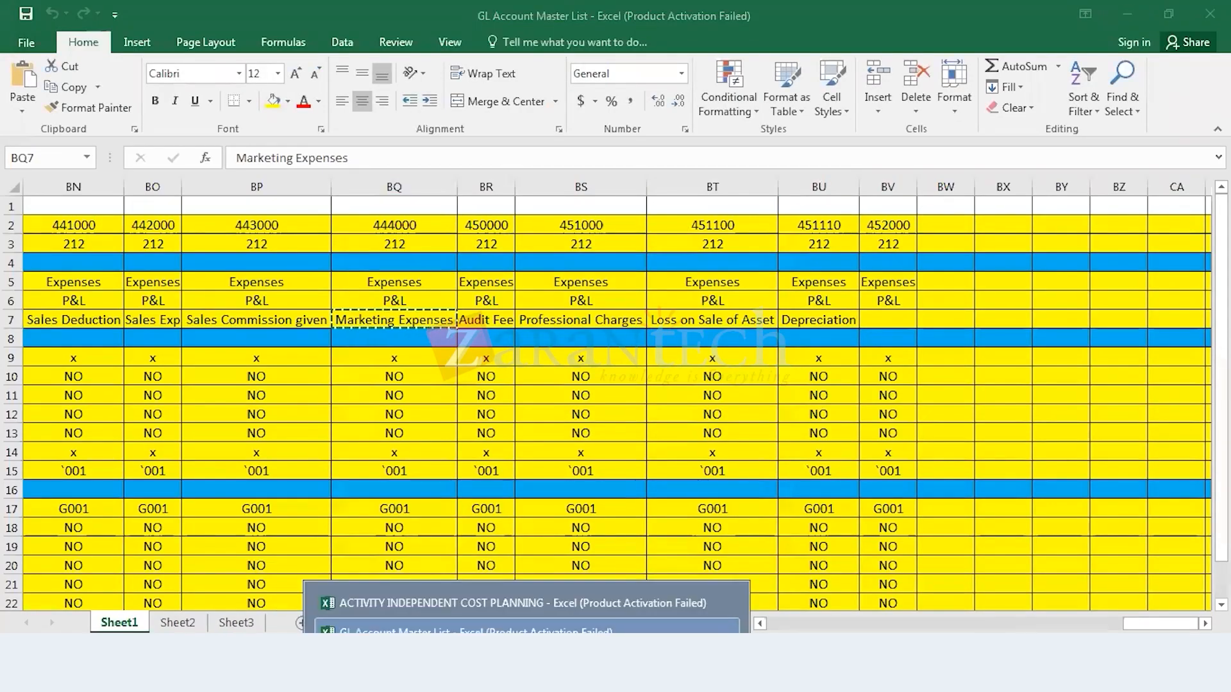
left_click(351, 598)
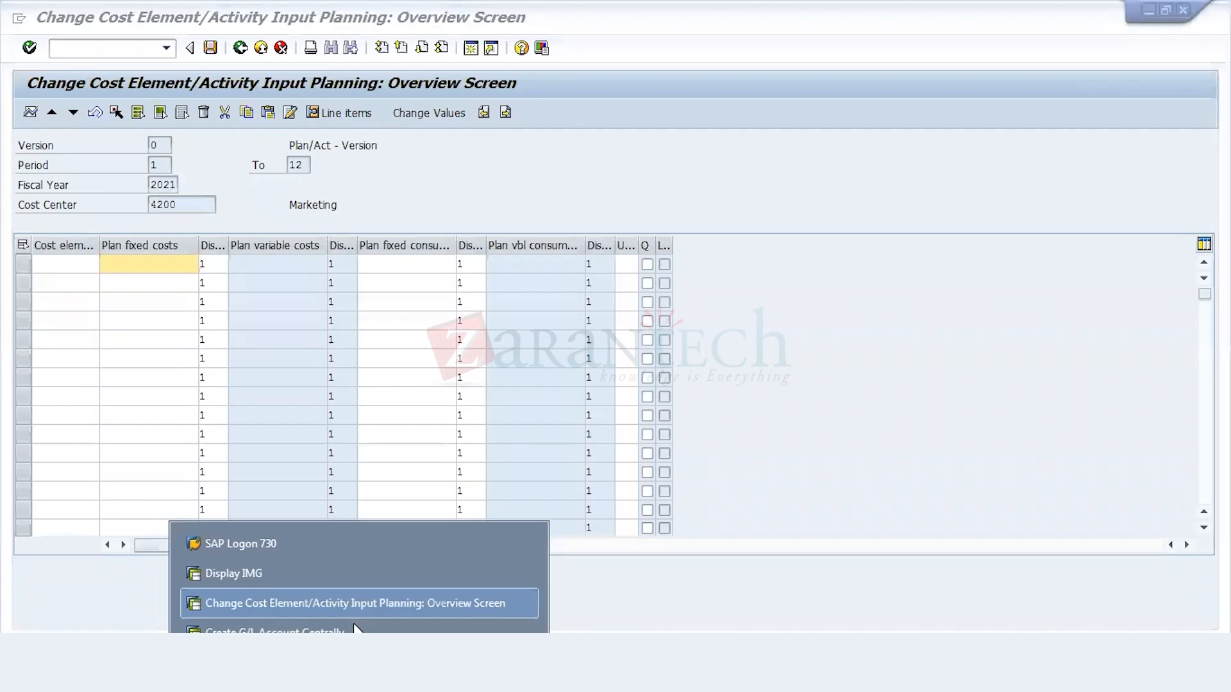
left_click(355, 627)
double_click(277, 365)
type("S")
key("BackSpace")
key("ctrl+v")
left_click(409, 377)
key("BackSpace")
key("BackSpace")
key("BackSpace")
key("BackSpace")
key("BackSpace")
key("BackSpace")
key("BackSpace")
key("BackSpace")
key("ctrl+v")
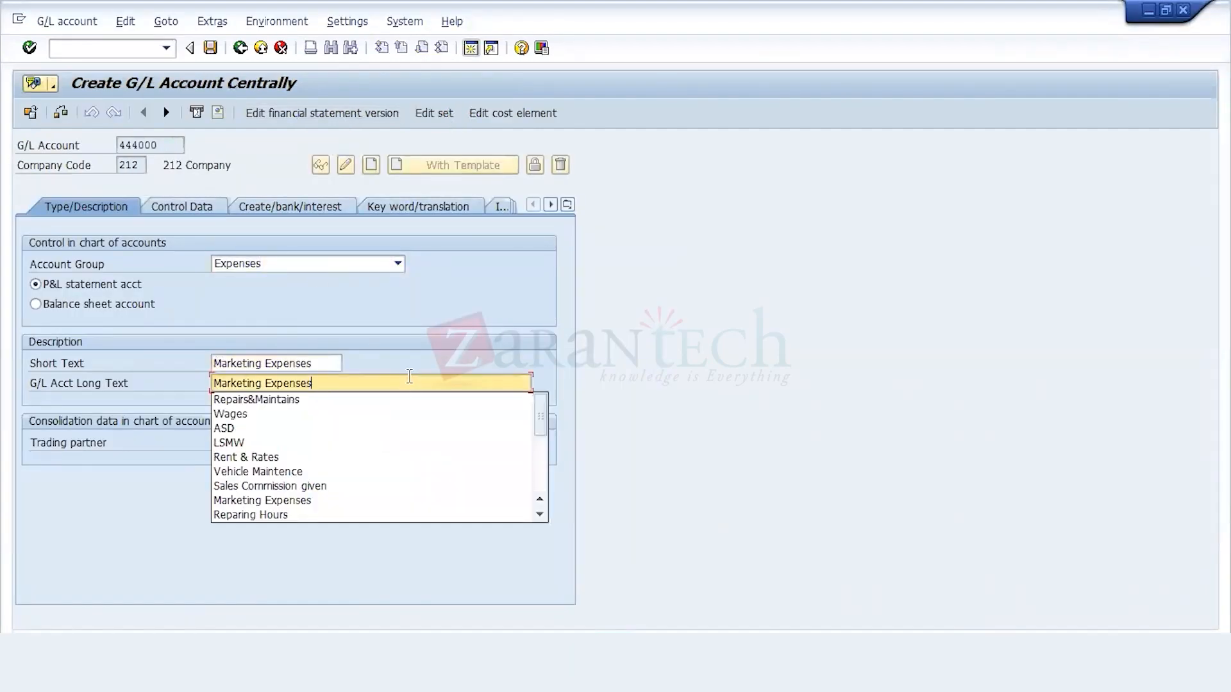
key("ctrl+s")
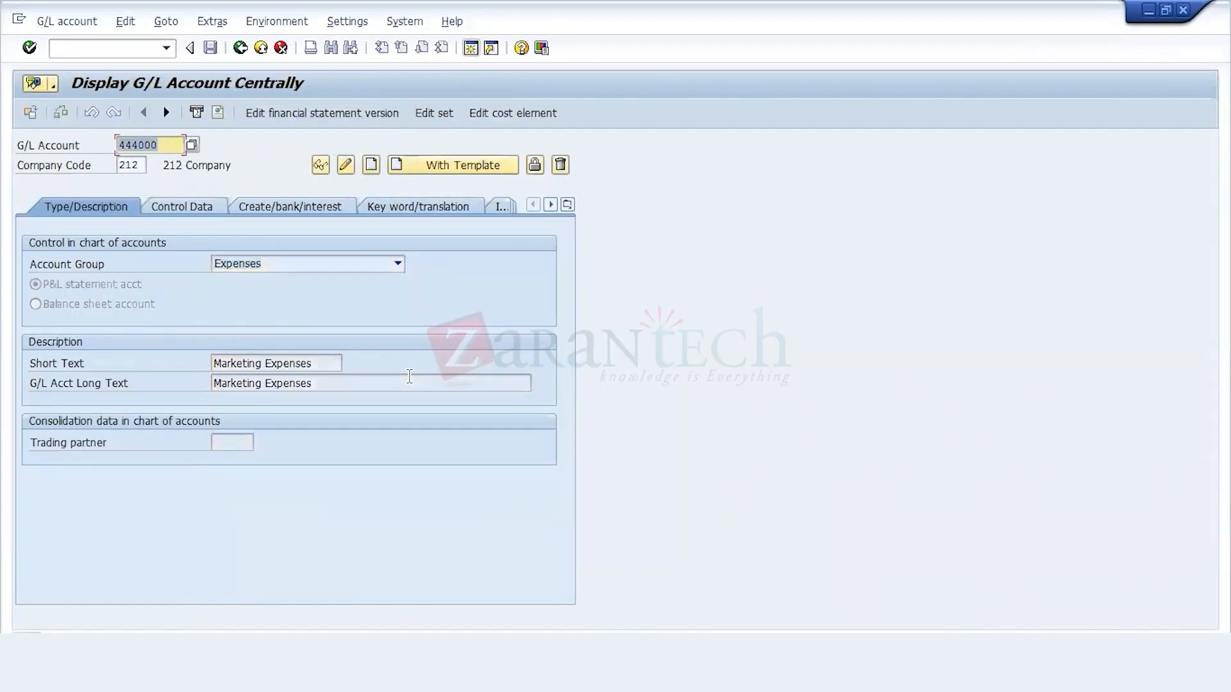
Step: Create cost element 444000 in controlling area 212, valid from 01.04.2021, save it and exit to SAP Easy Access
left_click(506, 121)
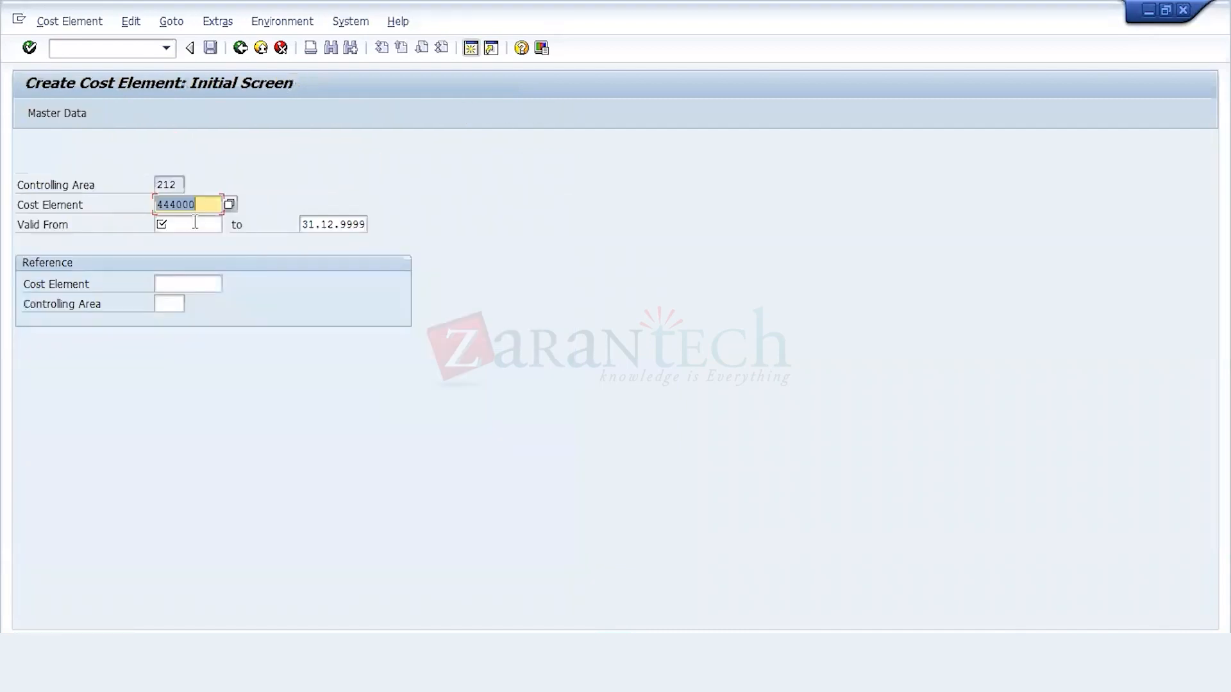
left_click(195, 224)
left_click(198, 240)
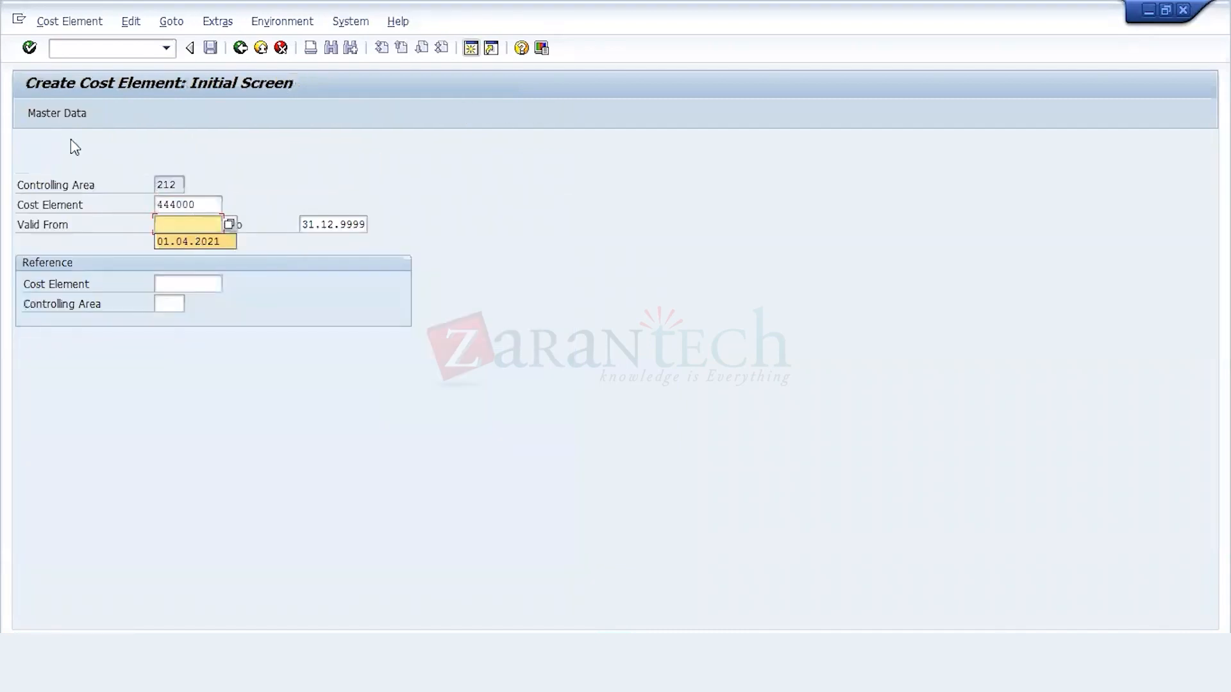
left_click(59, 118)
left_click(210, 48)
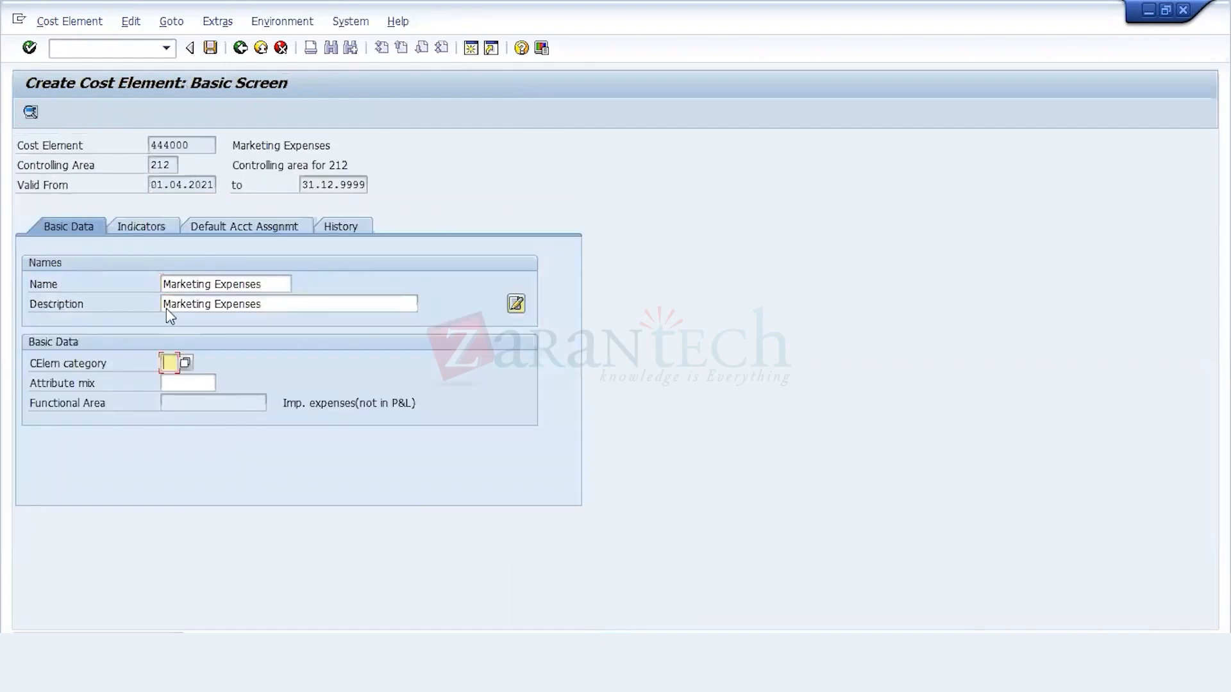
left_click(240, 48)
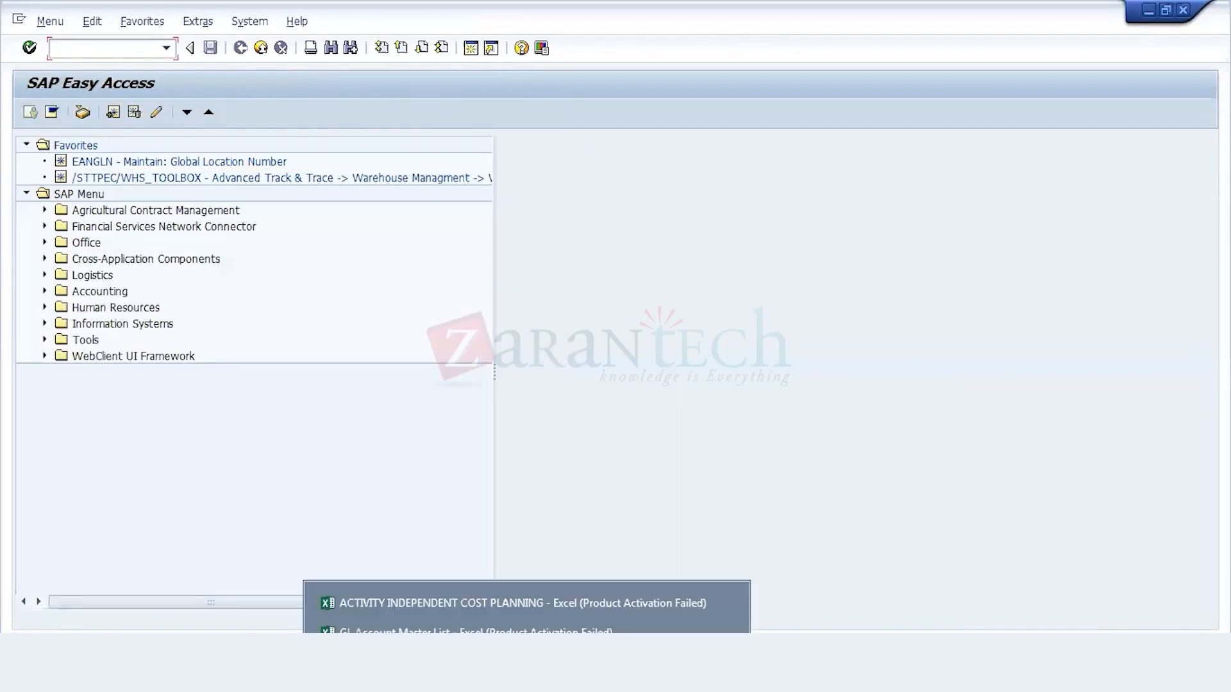
Step: Close the GL Account Master List workbook without saving, and copy cost center 4200's plan row, cells D16 to F16, from the planning workbook
left_click(726, 631)
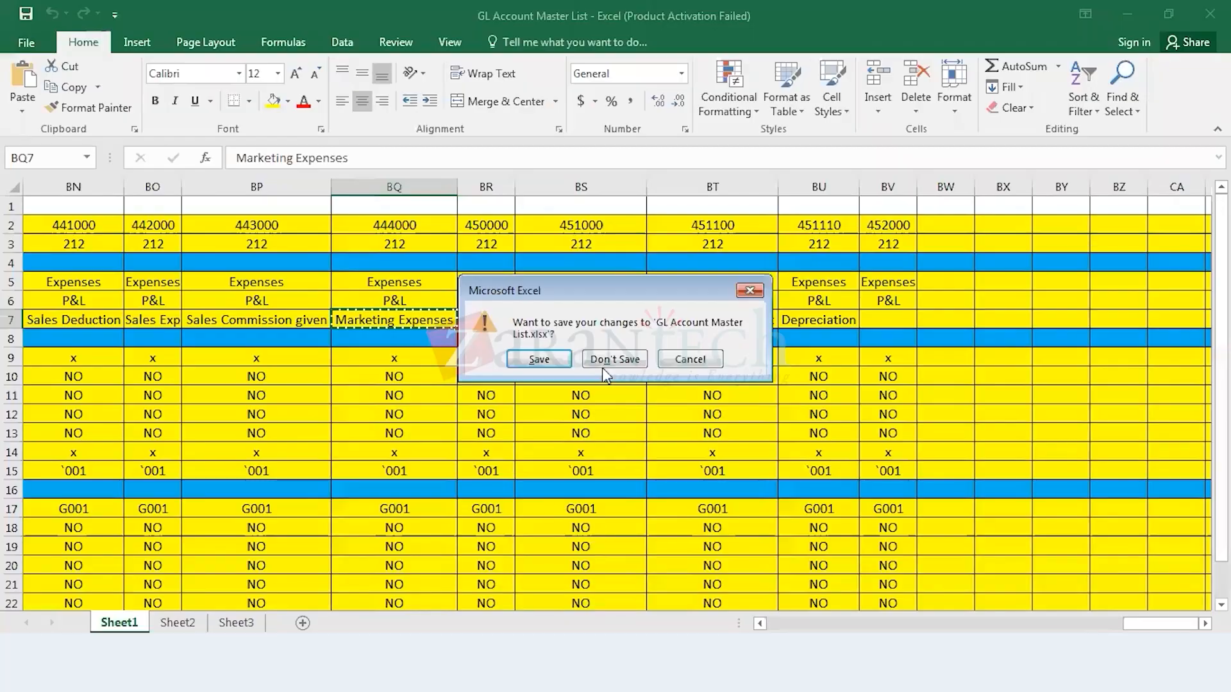
left_click(613, 361)
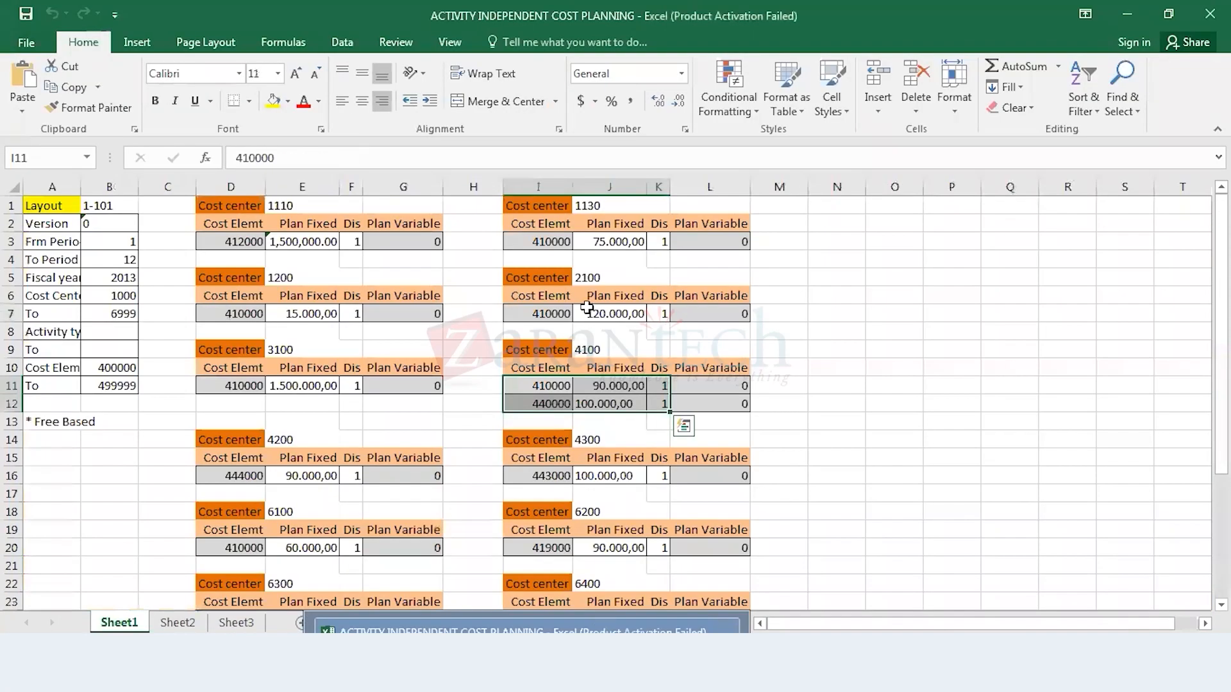
left_click(243, 476)
key("shift+Right")
key("shift+Right")
key("ctrl+c")
left_click(359, 673)
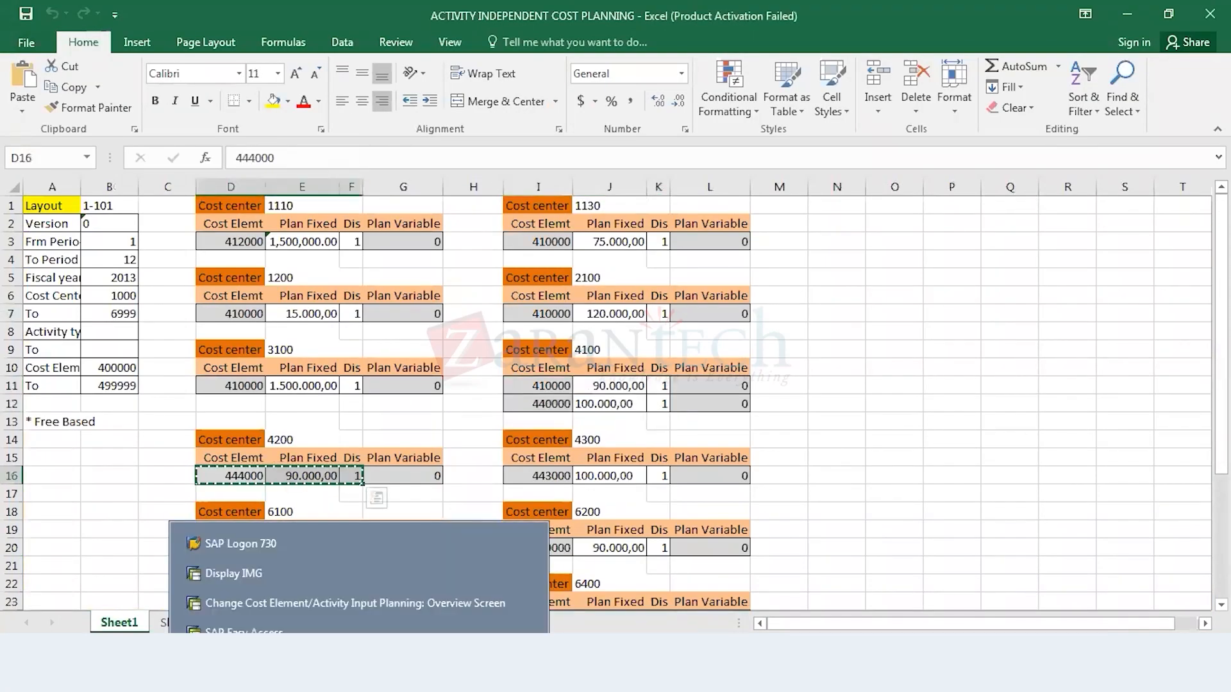
Step: Switch to the SAP planning overview and paste the copied row, cost element 444000 with 90.000,00 fixed costs, for cost center 4200
left_click(348, 606)
key("ctrl+v")
key("Return")
Step: Copy cost center 4300's plan row, cells I16 to K16, from the planning workbook and paste it into cost center 4300's planning in SAP
key("alt+Tab")
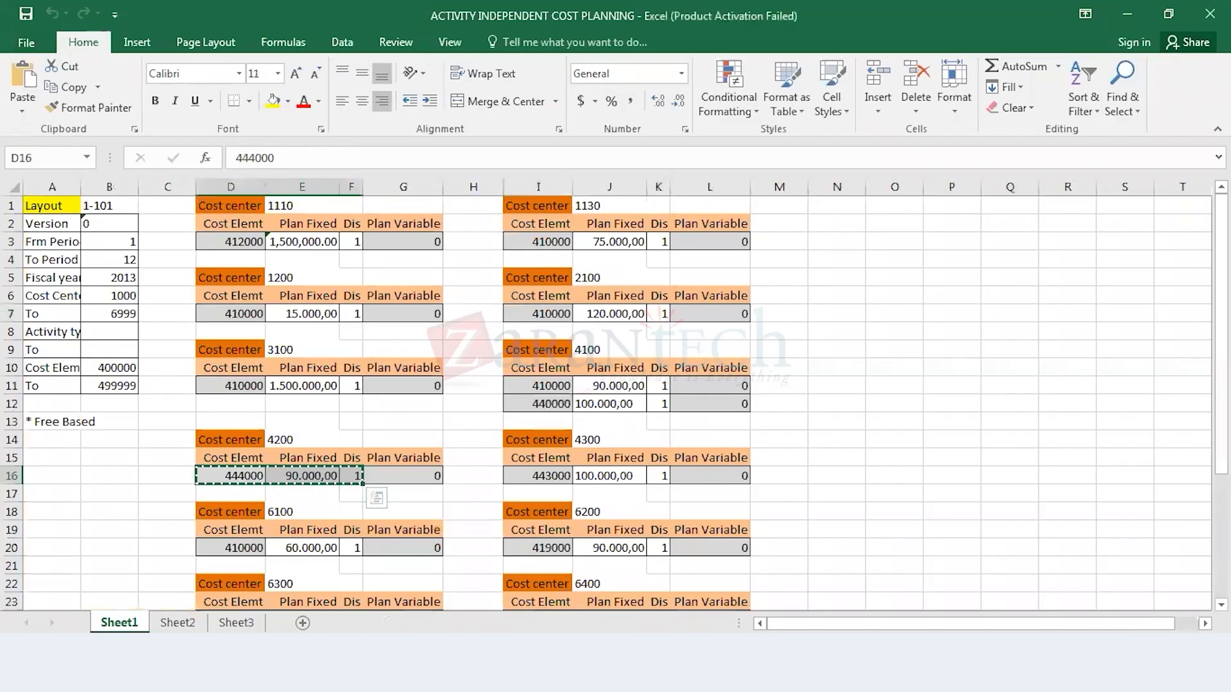
left_click(538, 475)
key("shift+Right")
key("shift+Right")
key("ctrl+c")
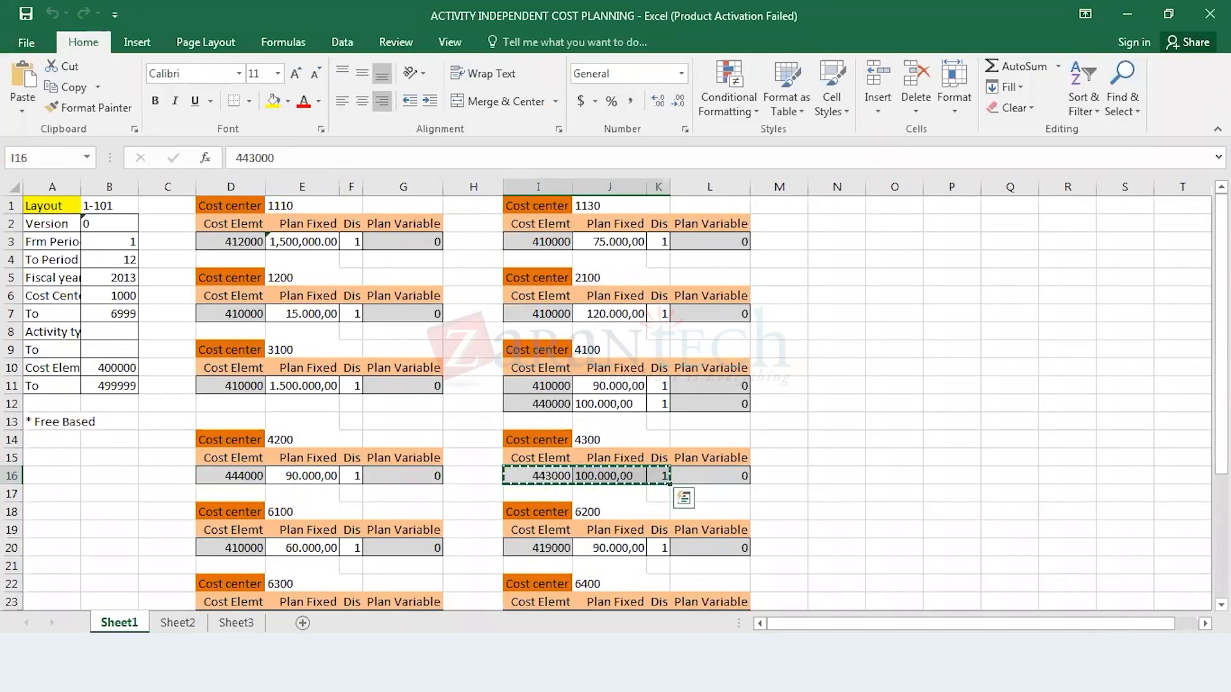
left_click(359, 673)
left_click(410, 603)
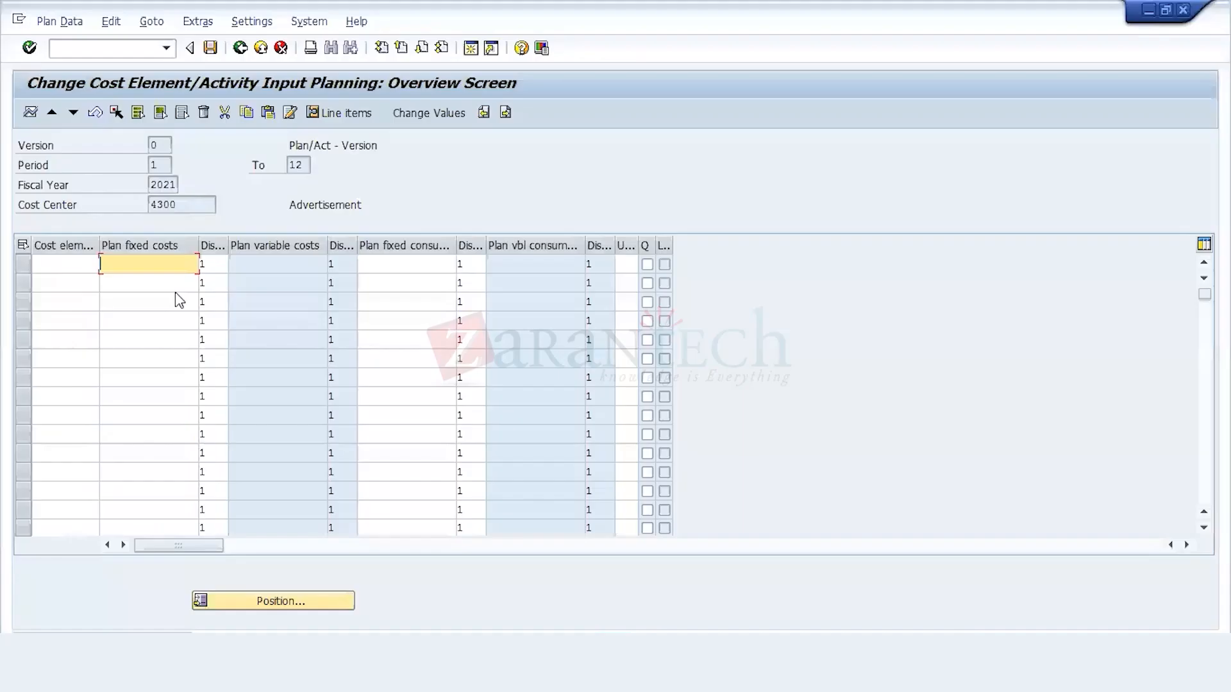
left_click(93, 263)
key("ctrl+v")
Step: Switch to the planning workbook and copy cost center 6100's plan row, cells D20 to F20
left_click(497, 667)
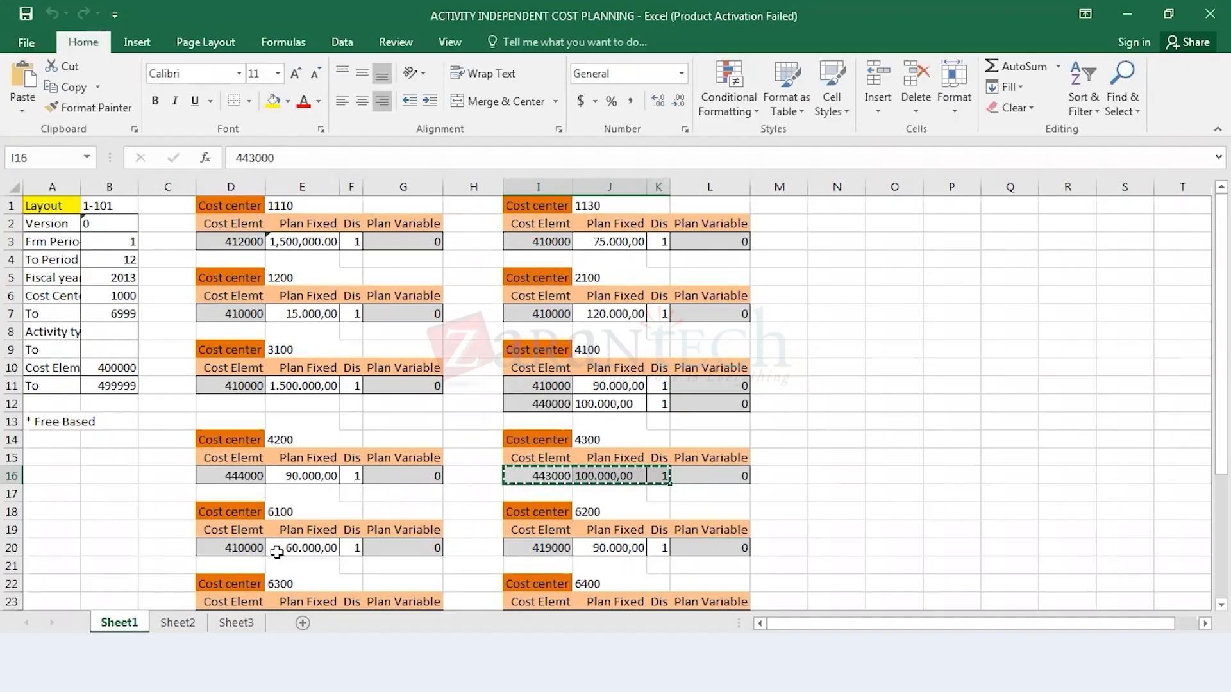
left_click(246, 547)
key("shift+Right")
key("shift+Right")
key("ctrl+c")
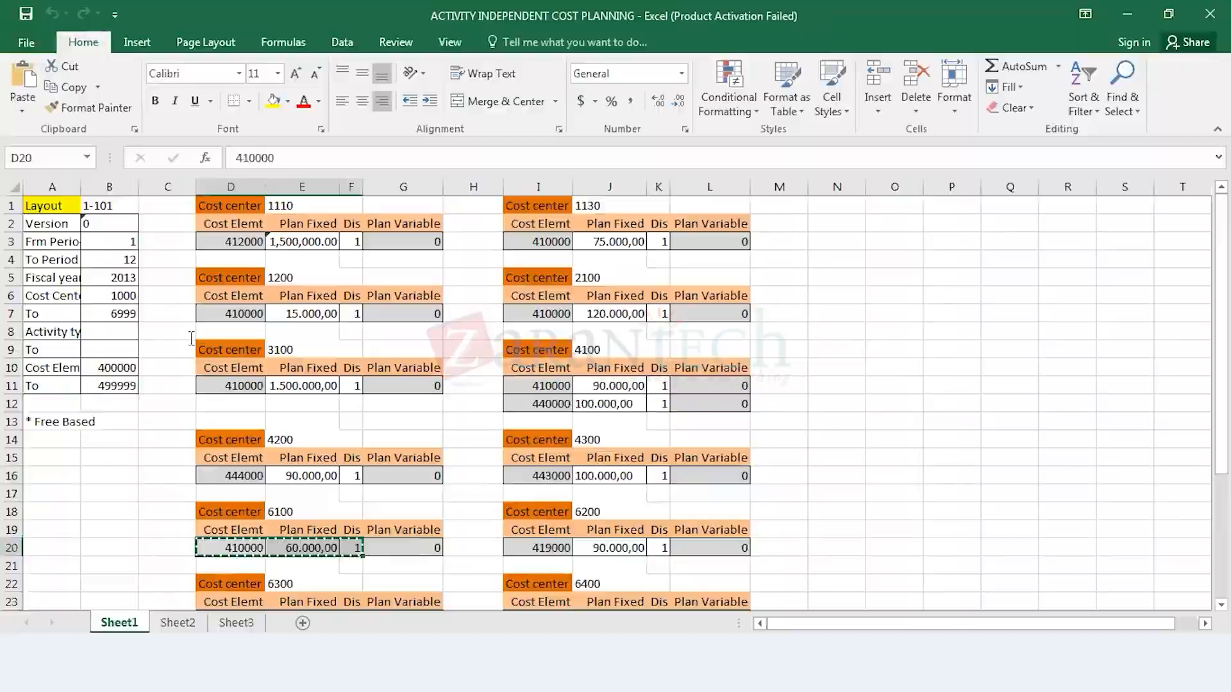
Step: Return to the SAP planning overview and confirm the 443000 plan entry for cost center 4300
key("alt+Tab")
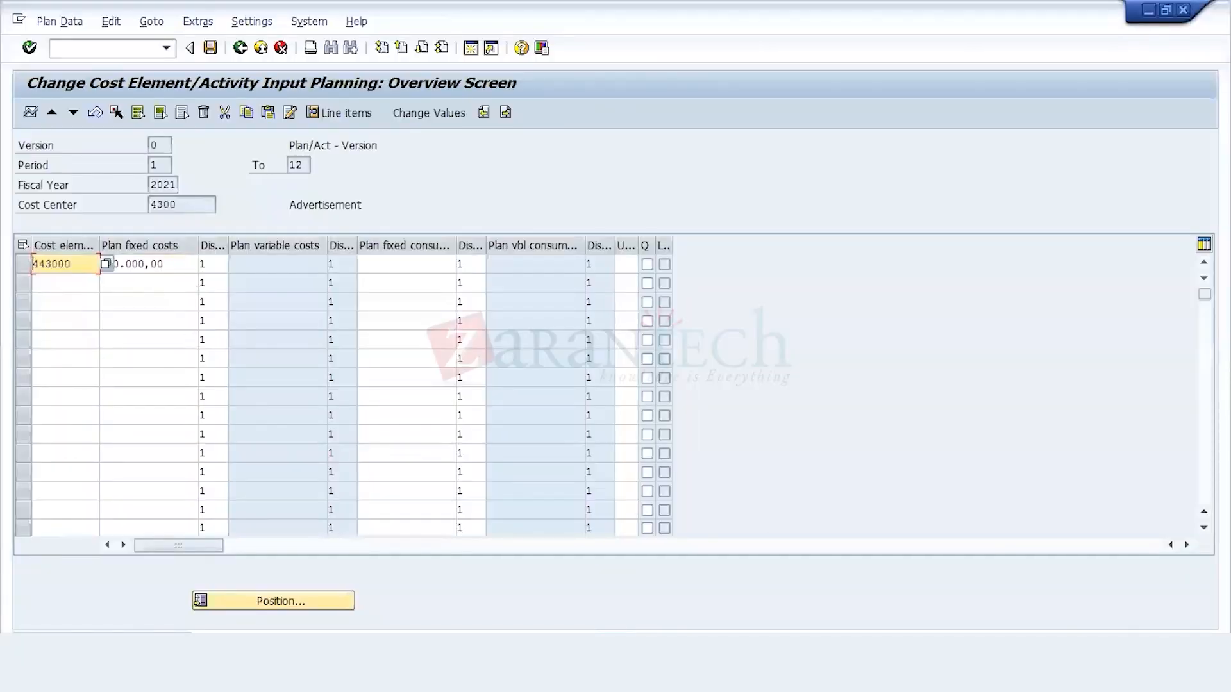
key("alt+Tab")
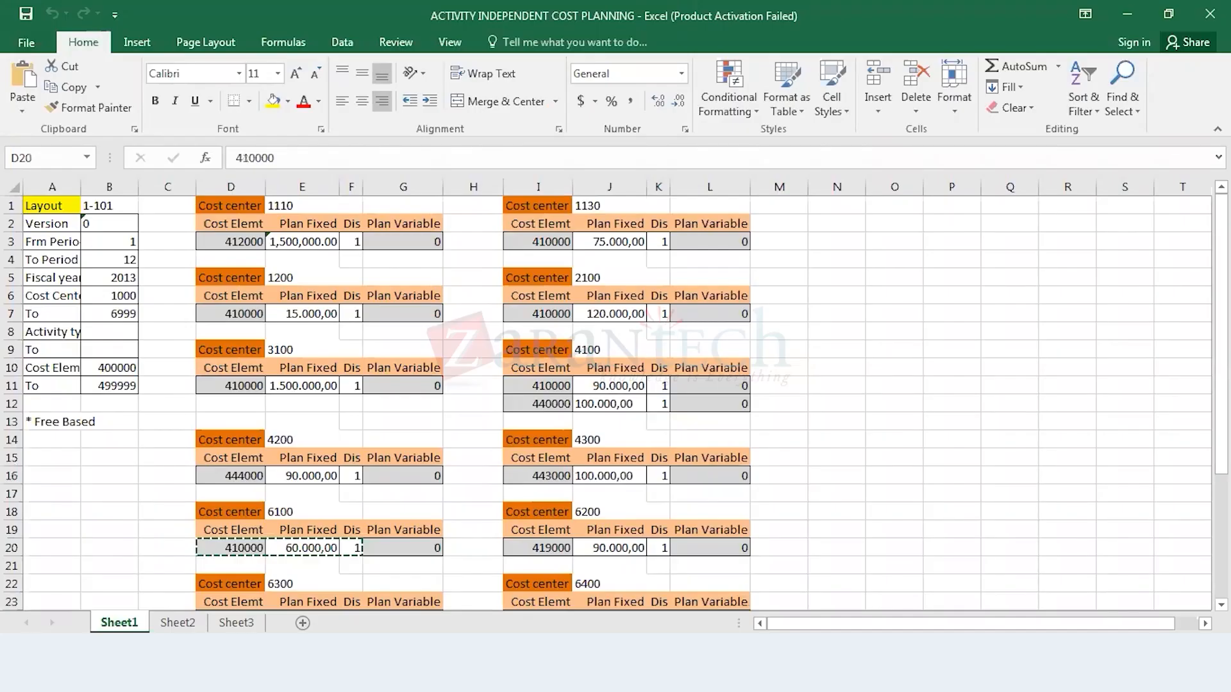
key("alt+Tab")
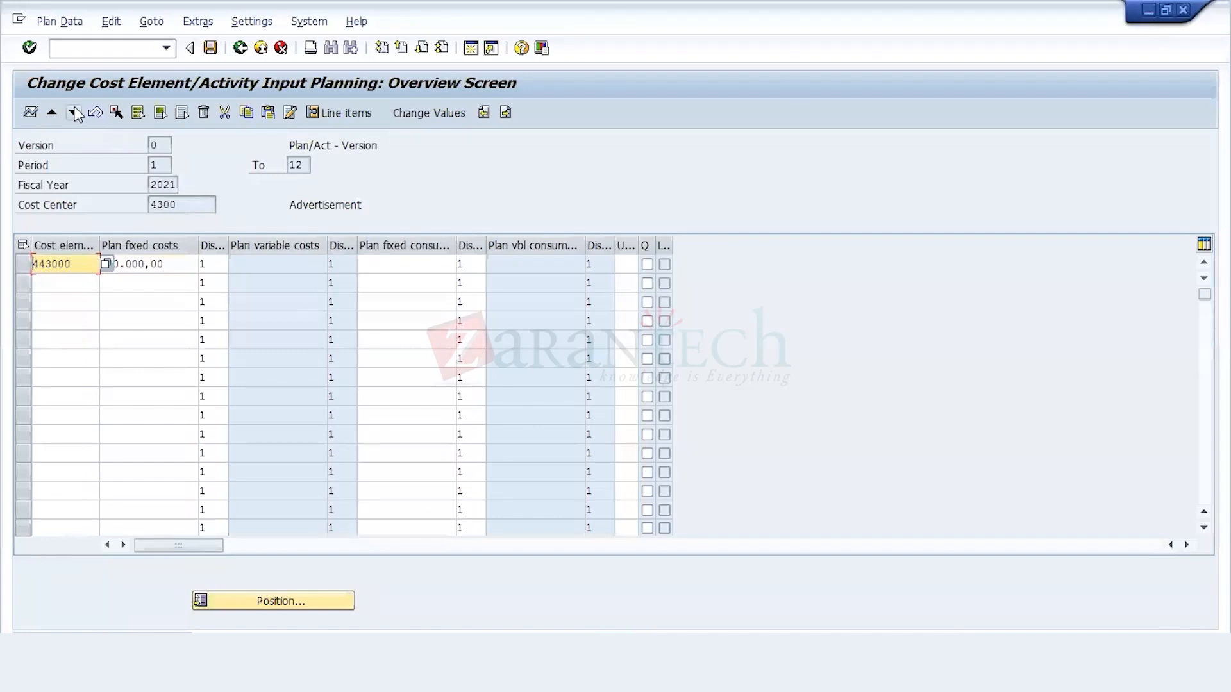
key("Return")
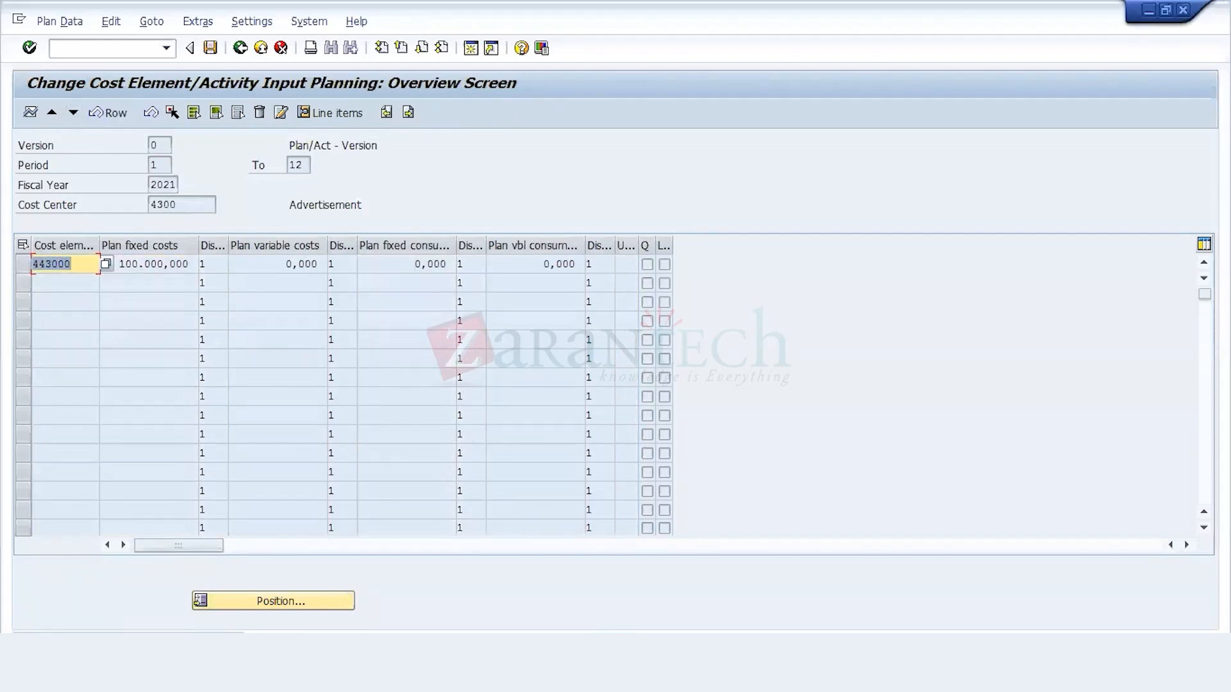
Step: Open central G/L account maintenance (FS00) in a new session and check cost center 4300's cost element in the planning overview
left_click(475, 51)
type("fs00")
key("Return")
left_click(139, 148)
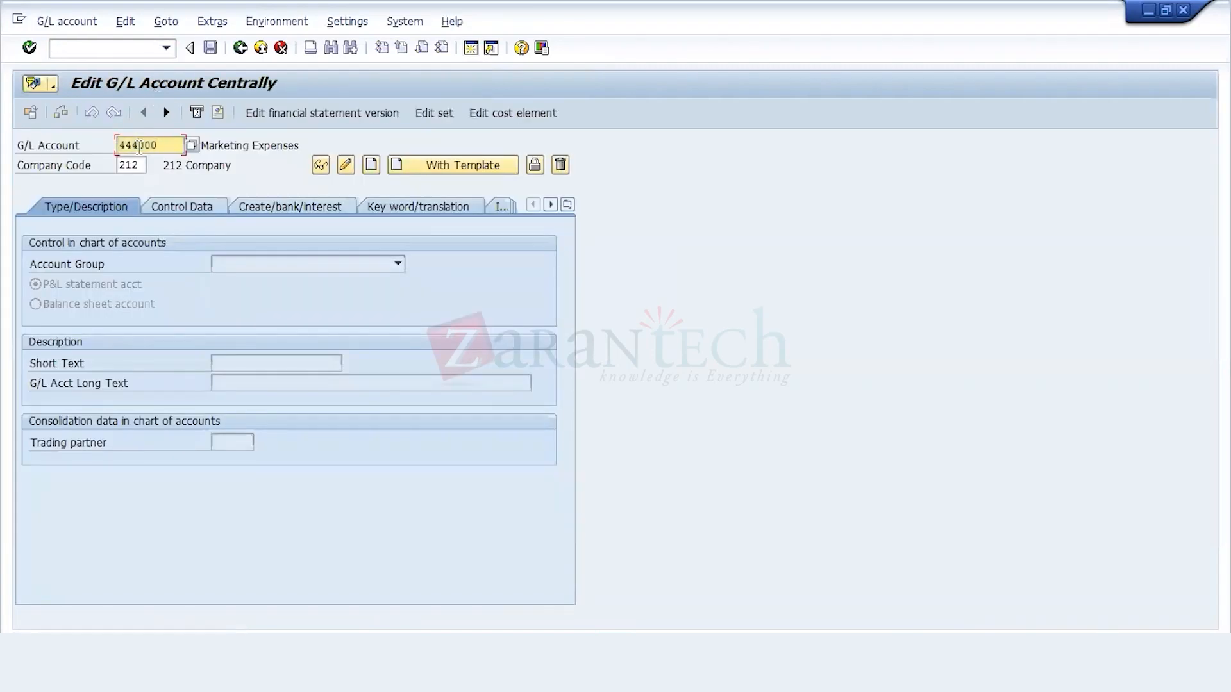
key("alt+Tab")
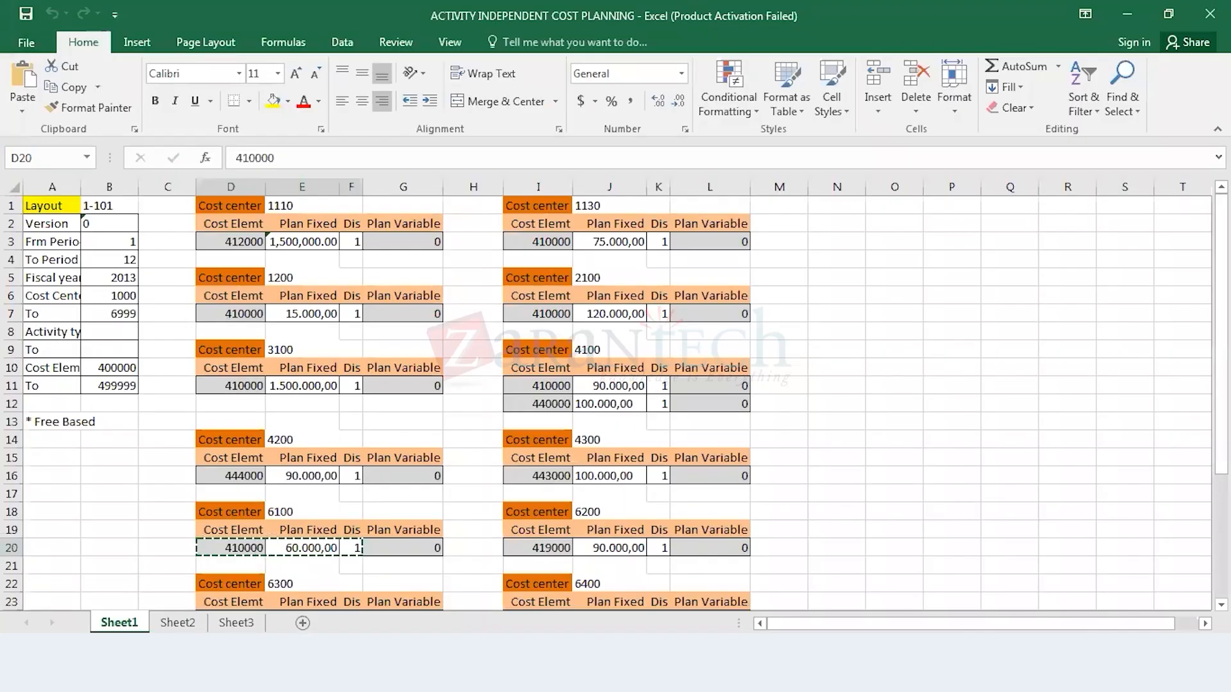
key("alt+Tab")
left_click(365, 613)
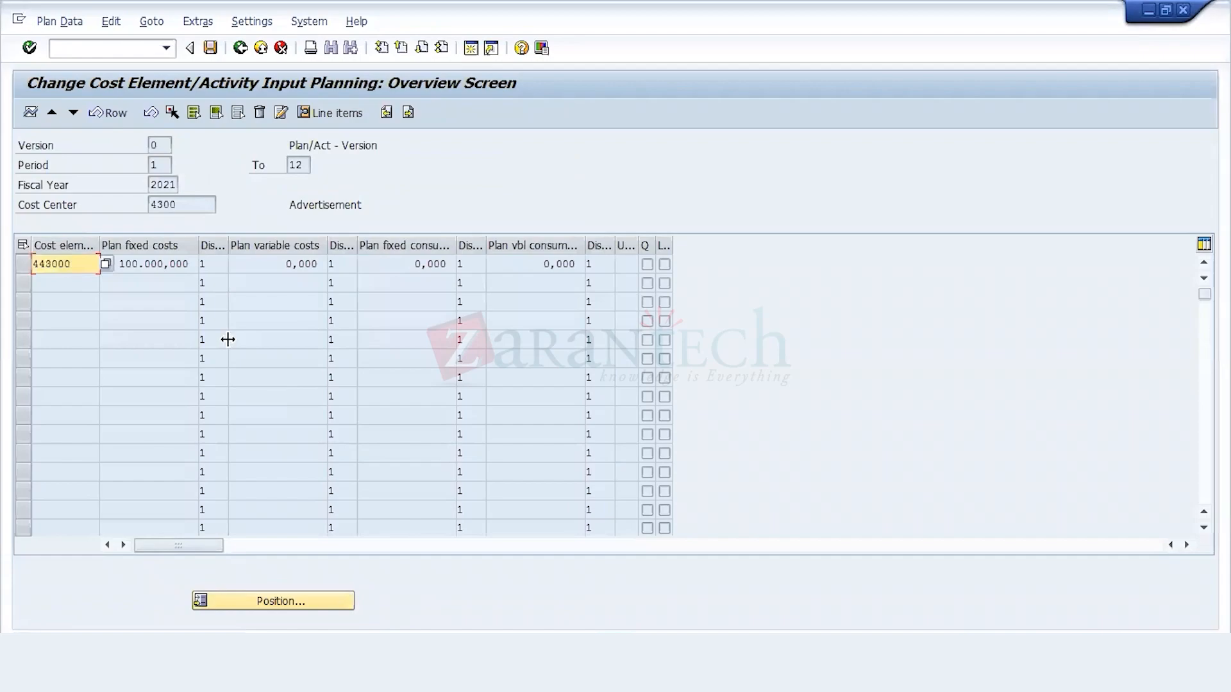
key("alt+Tab")
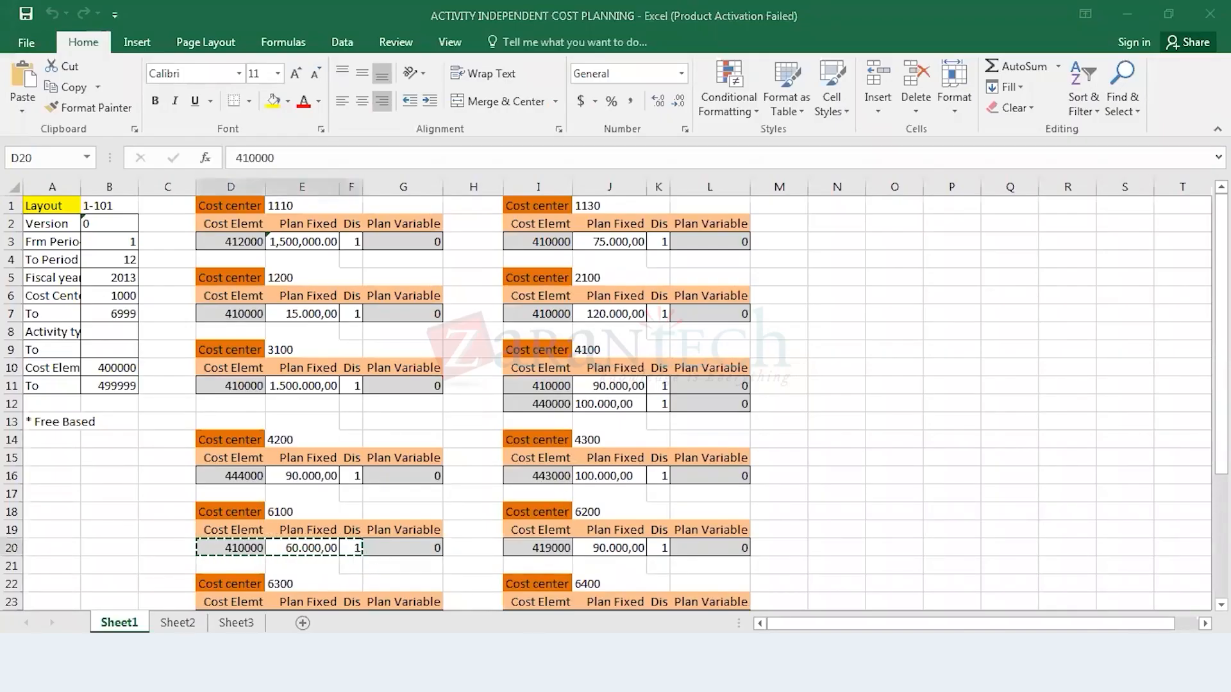
key("alt+Tab")
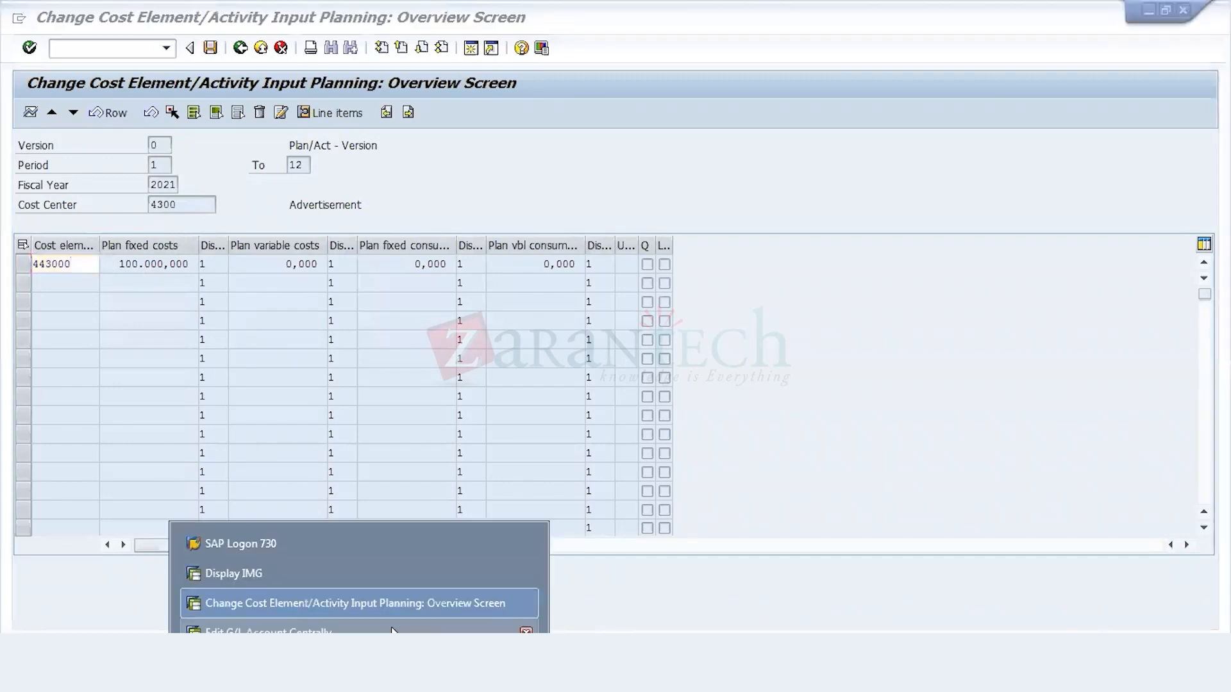
Step: Start creating G/L account 443000 in company code 212, using account 444000 of company code 212 as the template
left_click(385, 627)
type("3")
left_click(414, 163)
type("444000")
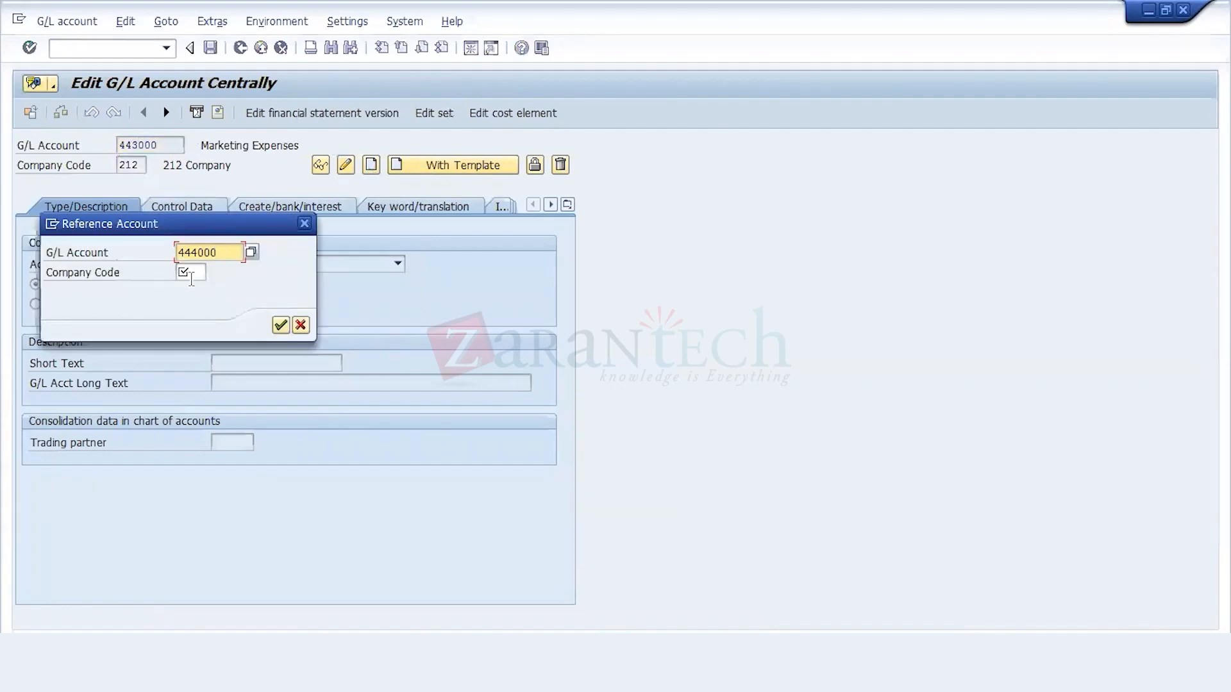
left_click(191, 277)
type("212")
key("Return")
Step: Open the GL Account Master List workbook and copy the description Sales Commission given of account 443000, cell BP7
left_click(359, 673)
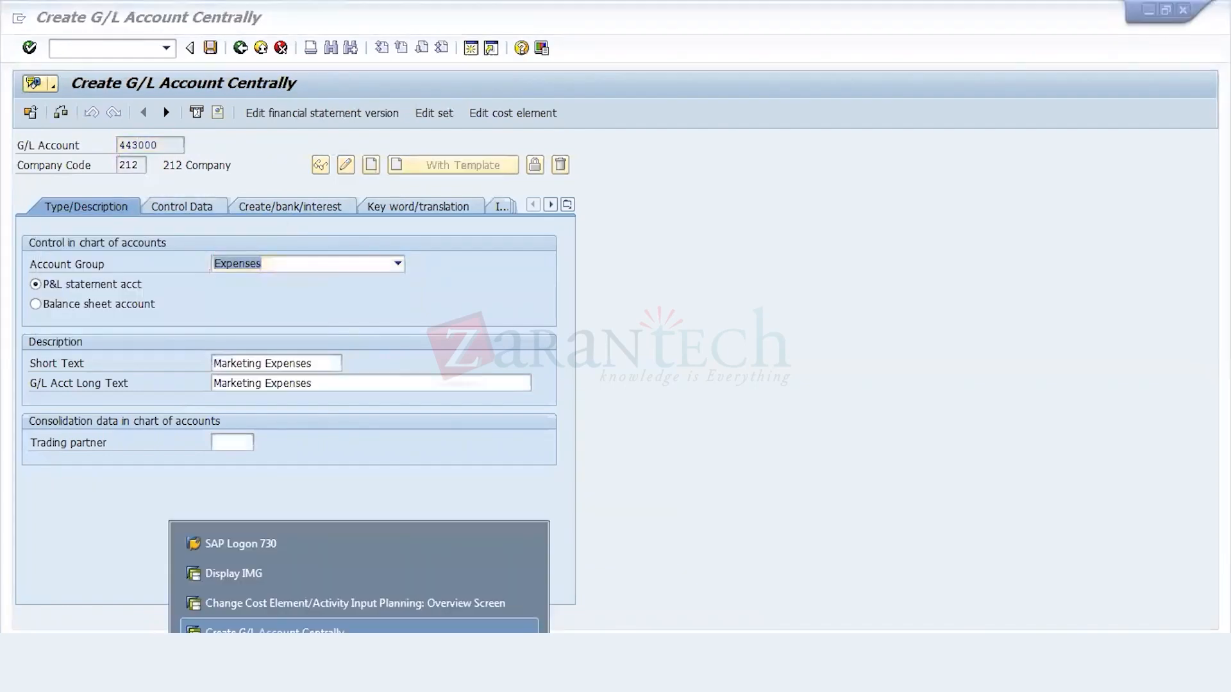
left_click(138, 673)
left_click(138, 604)
double_click(579, 260)
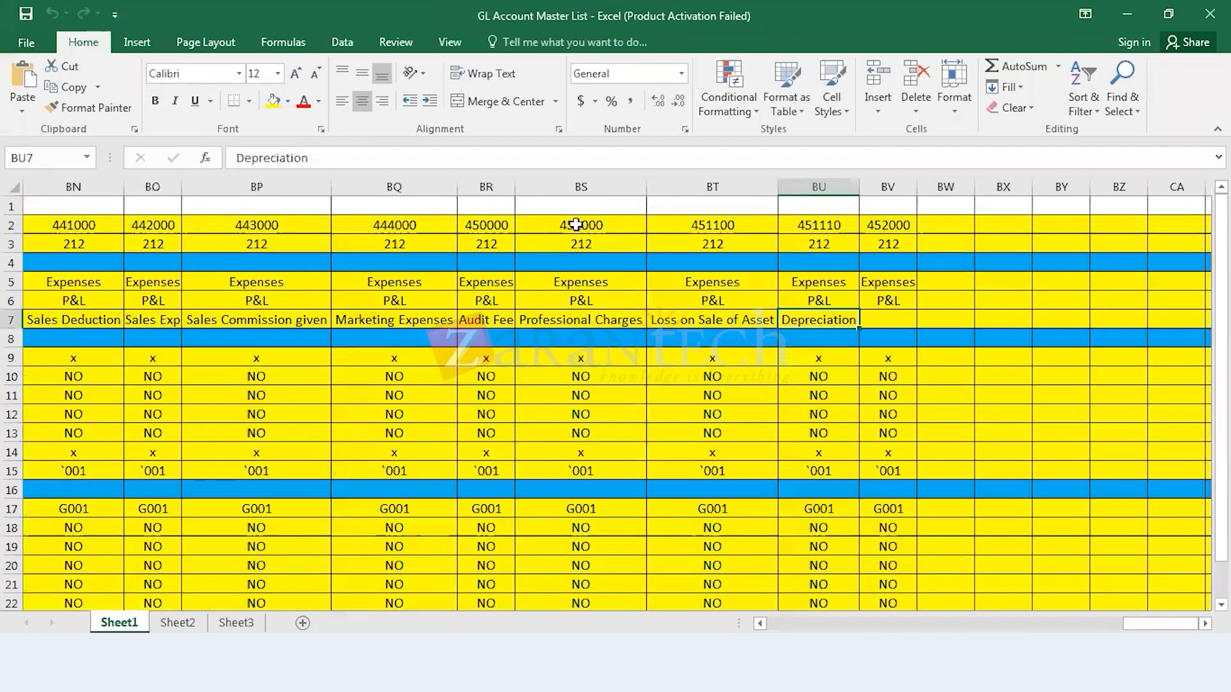
left_click(576, 226)
key("Left")
key("Left")
key("Left")
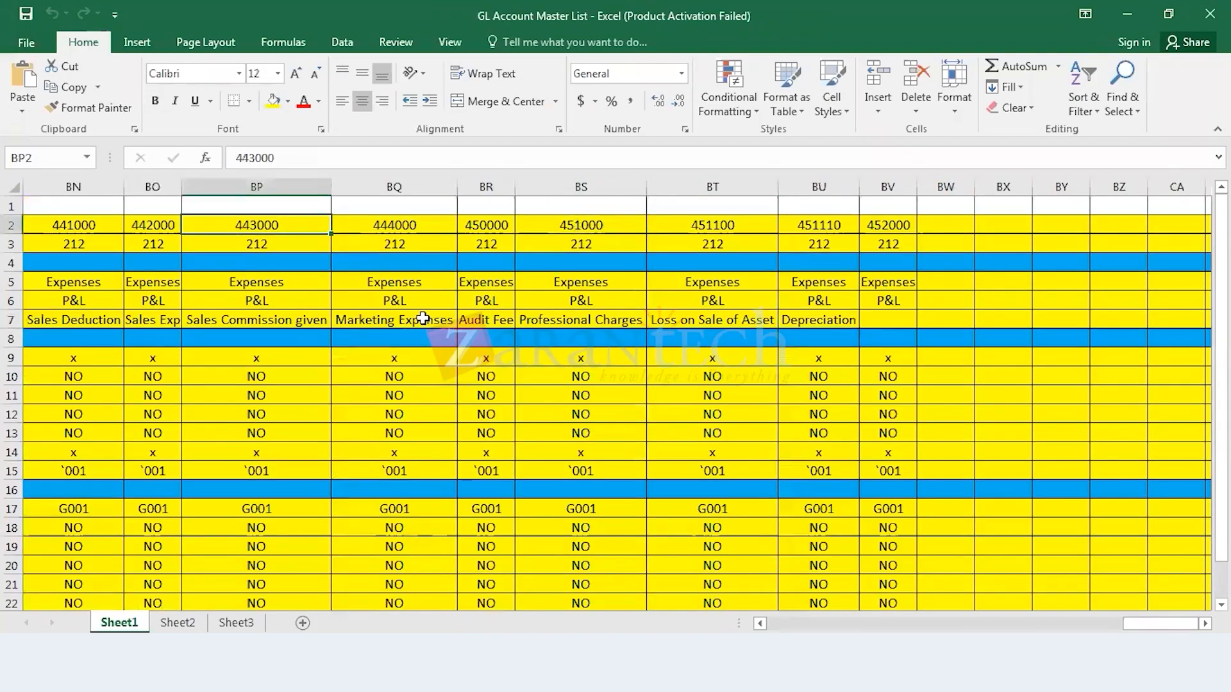
left_click(321, 322)
Step: Switch back to the G/L account creation in SAP and replace the short text of account 443000 with Sales Commission giv
left_click(359, 673)
left_click(364, 599)
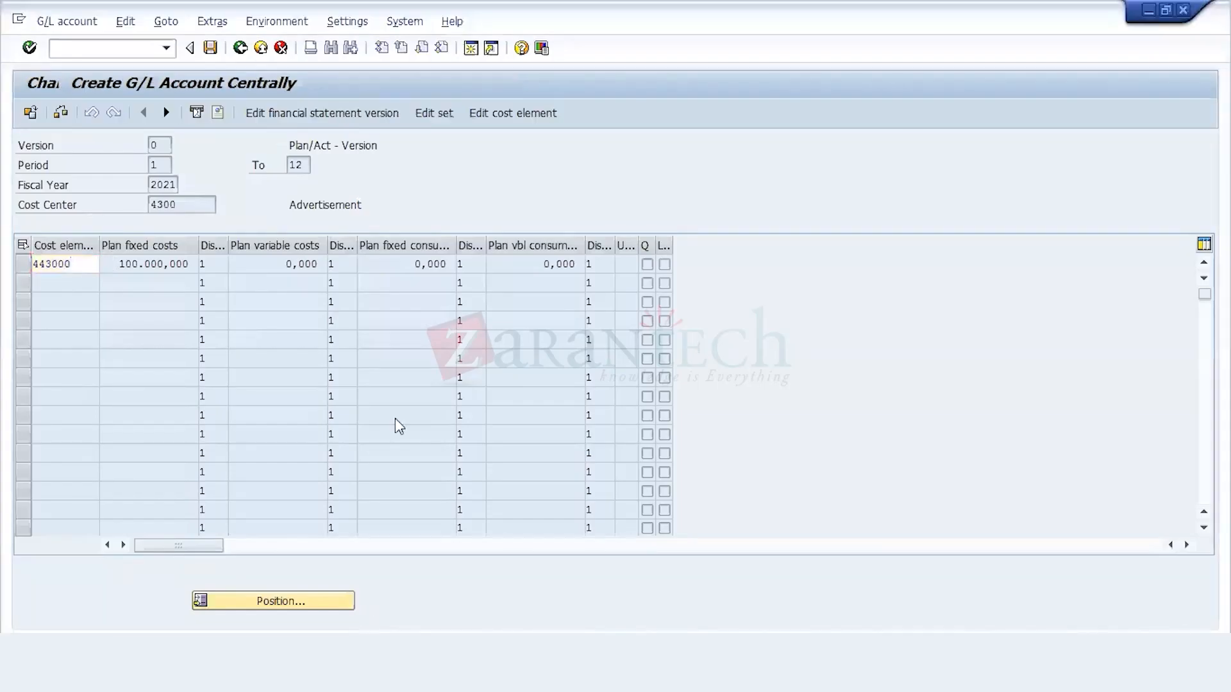
left_click(329, 364)
key("BackSpace")
key("BackSpace")
key("BackSpace")
key("BackSpace")
key("BackSpace")
key("BackSpace")
key("BackSpace")
key("BackSpace")
key("BackSpace")
key("BackSpace")
key("BackSpace")
key("BackSpace")
key("BackSpace")
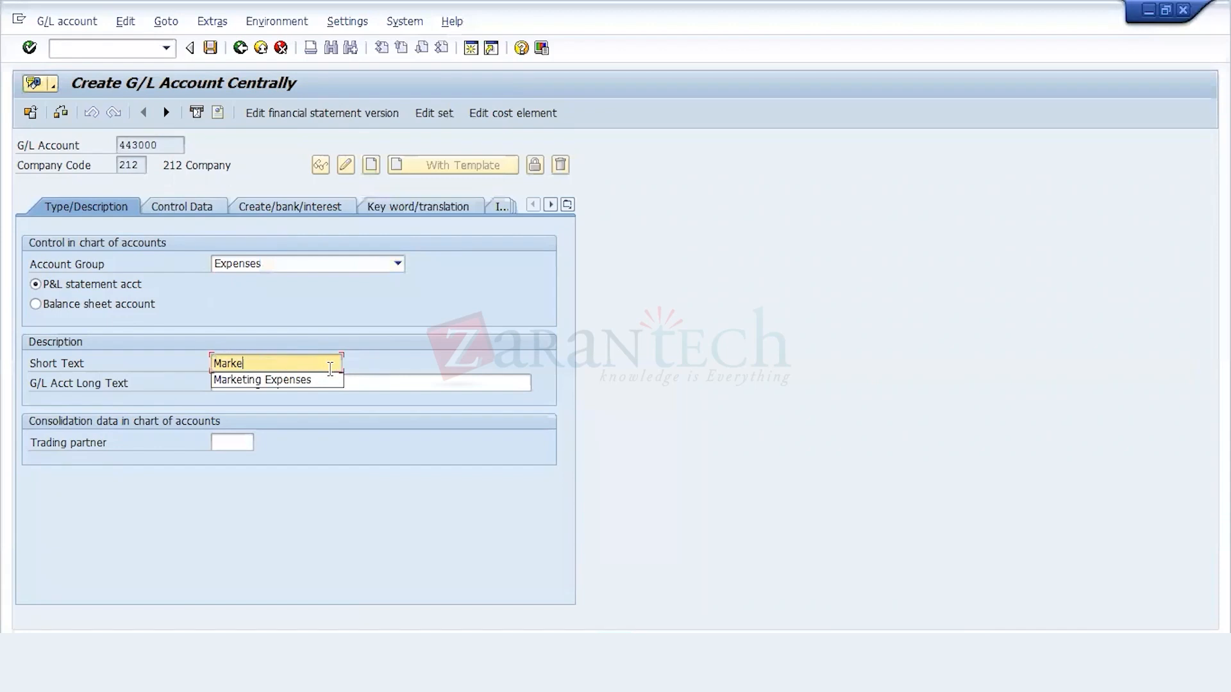
key("BackSpace")
key("BackSpace")
key("BackSpace")
key("BackSpace")
key("BackSpace")
type("Sales Commission giv")
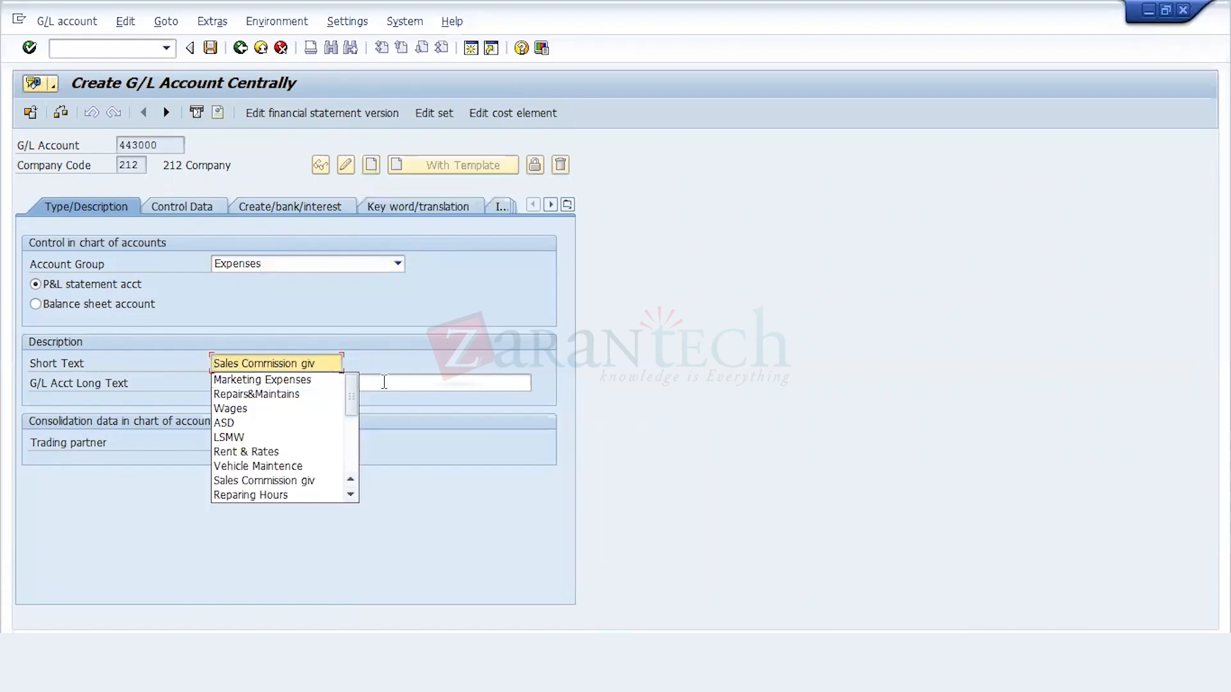
Step: Set the long text of account 443000 to Sales Commission given and save the account
left_click(384, 382)
key("BackSpace")
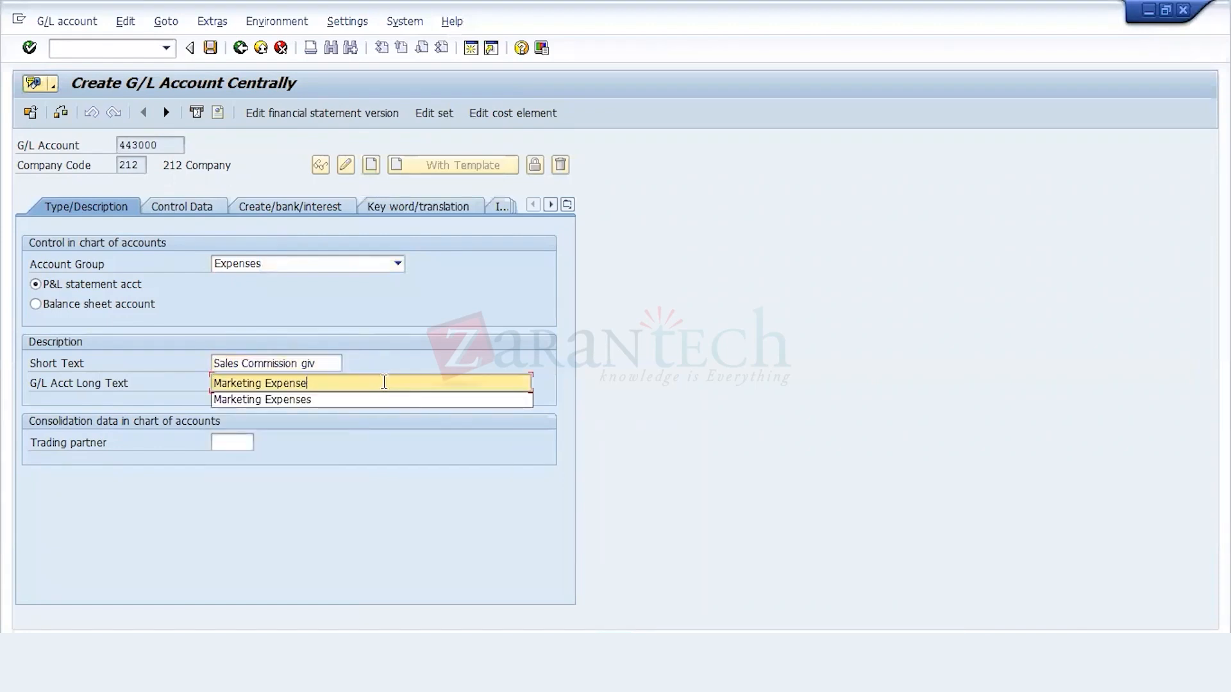
key("BackSpace")
key("BackSpace")
key("BackSpace")
key("BackSpace")
key("BackSpace")
key("BackSpace")
key("BackSpace")
key("BackSpace")
key("BackSpace")
key("BackSpace")
key("BackSpace")
key("BackSpace")
key("BackSpace")
key("BackSpace")
key("BackSpace")
key("BackSpace")
key("BackSpace")
type("Sales Commission given")
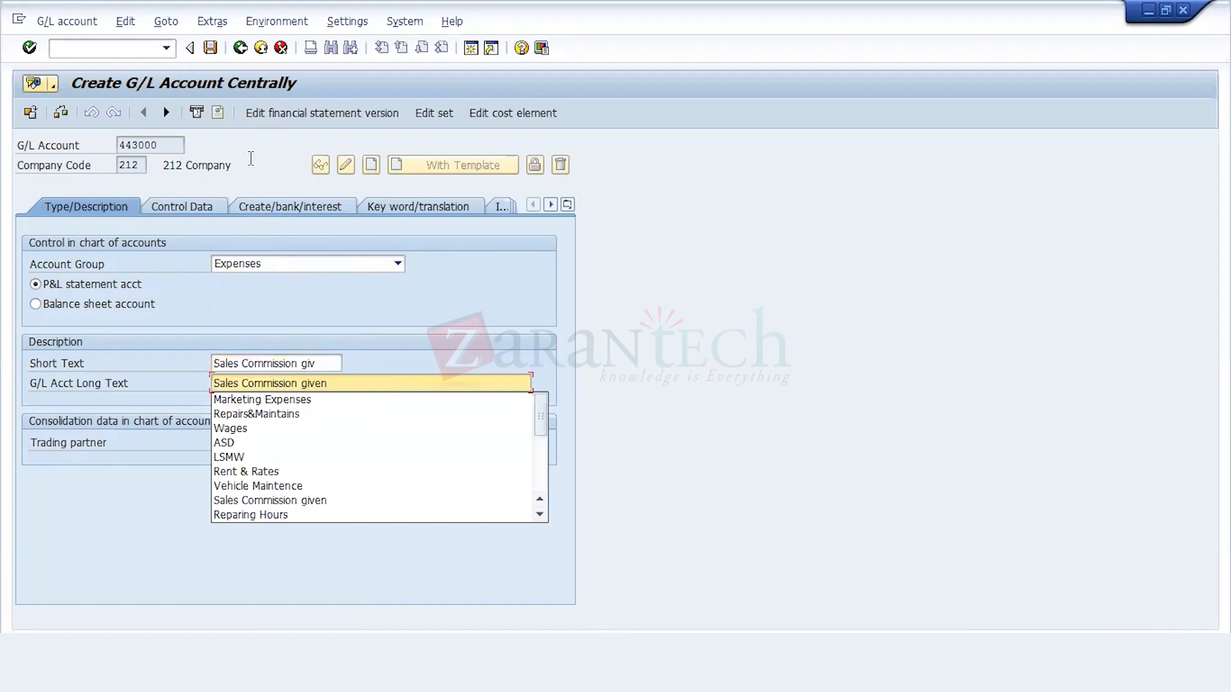
key("Escape")
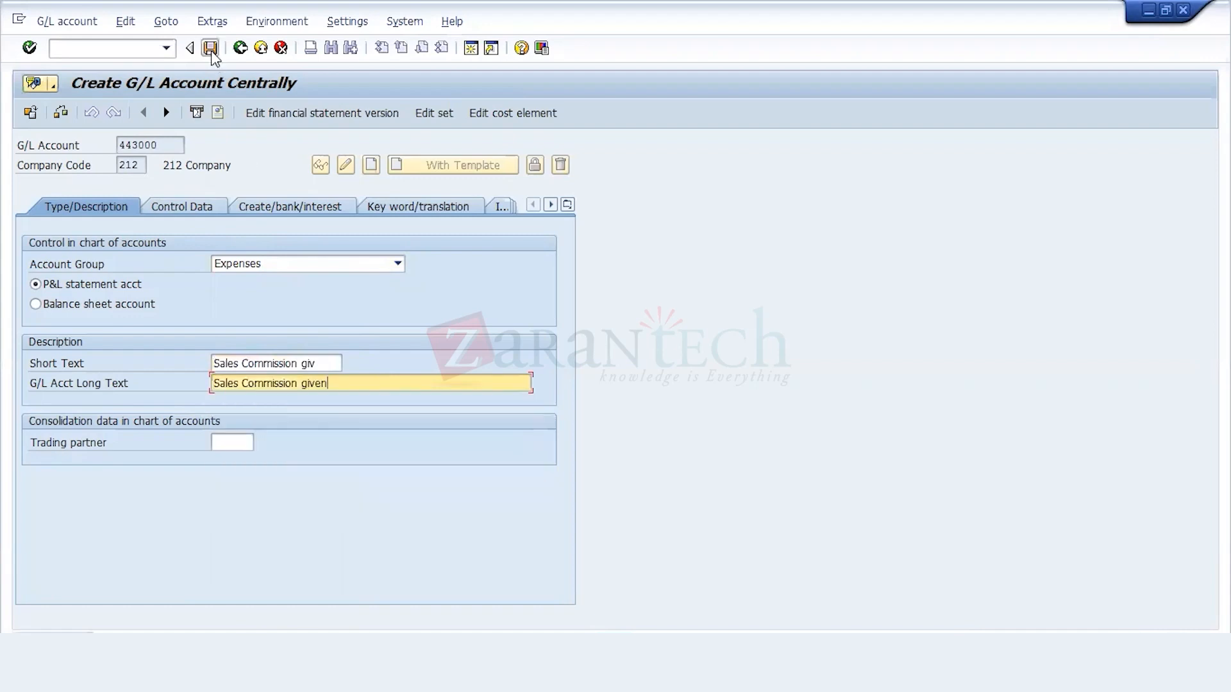
key("ctrl+s")
Step: Create cost element 443000 in controlling area 212, valid from 01.04.2021 with category 01, save it and exit to SAP Easy Access
left_click(499, 116)
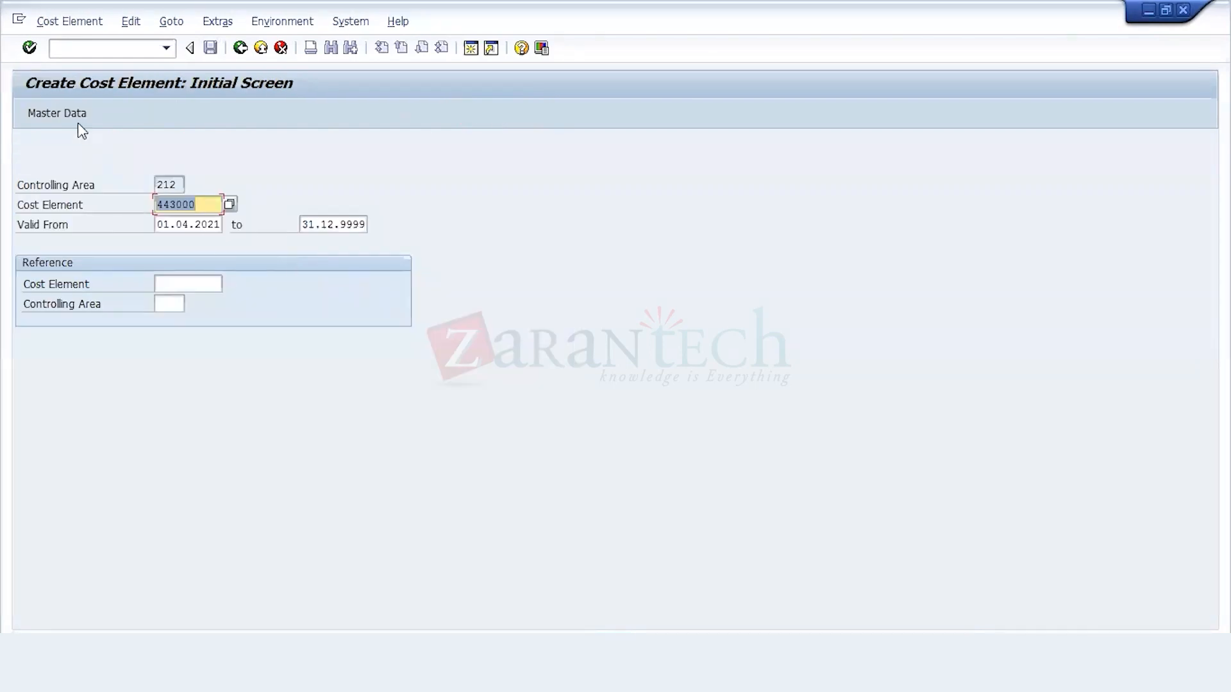
left_click(79, 119)
left_click(169, 363)
left_click(211, 48)
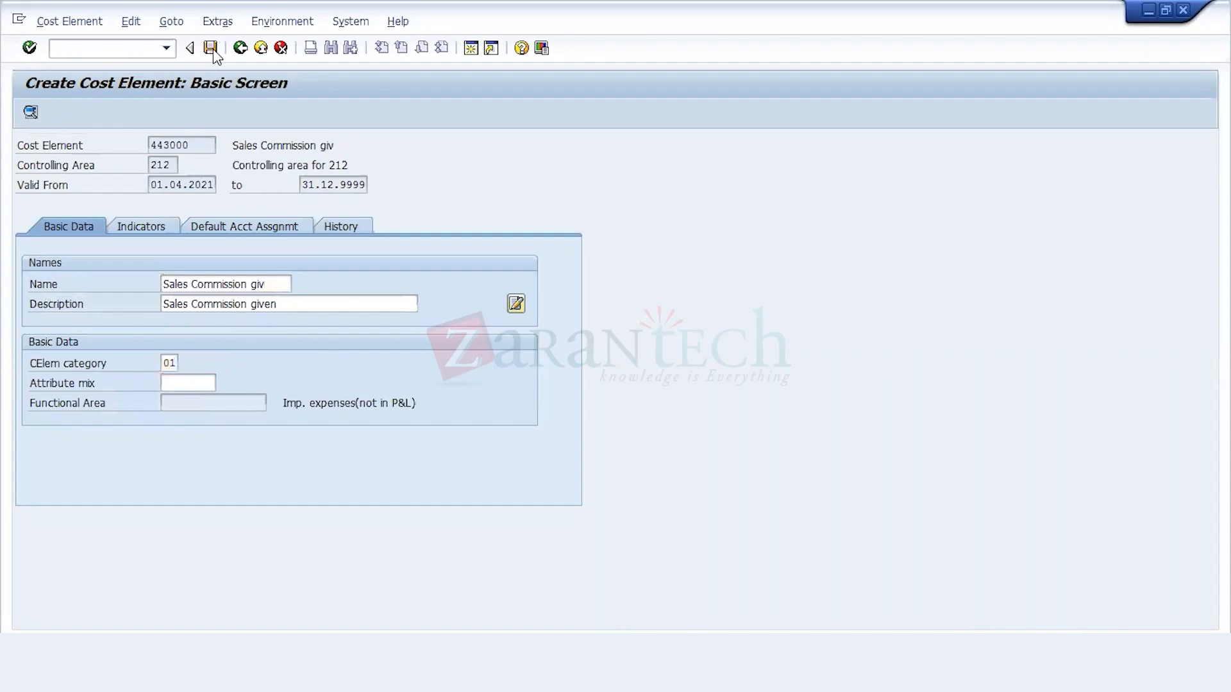
left_click(240, 48)
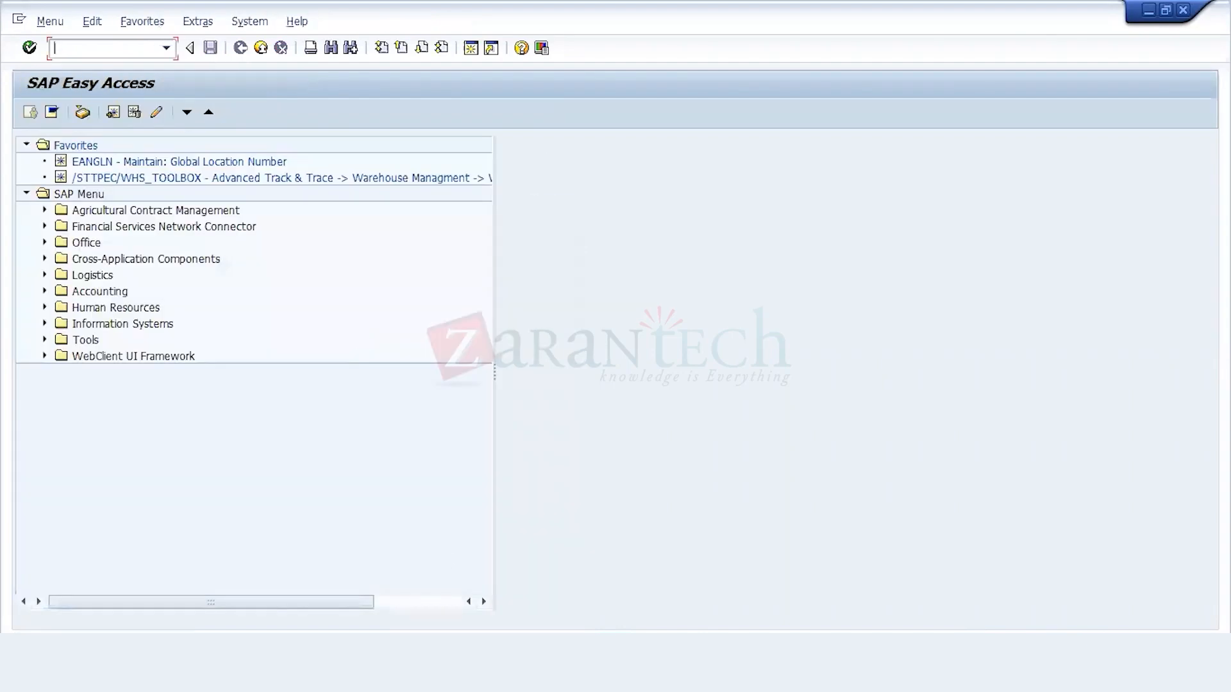
Step: Advance the SAP planning to cost center 6100 and copy its plan row, cells D20 to F20, from the planning workbook
left_click(336, 598)
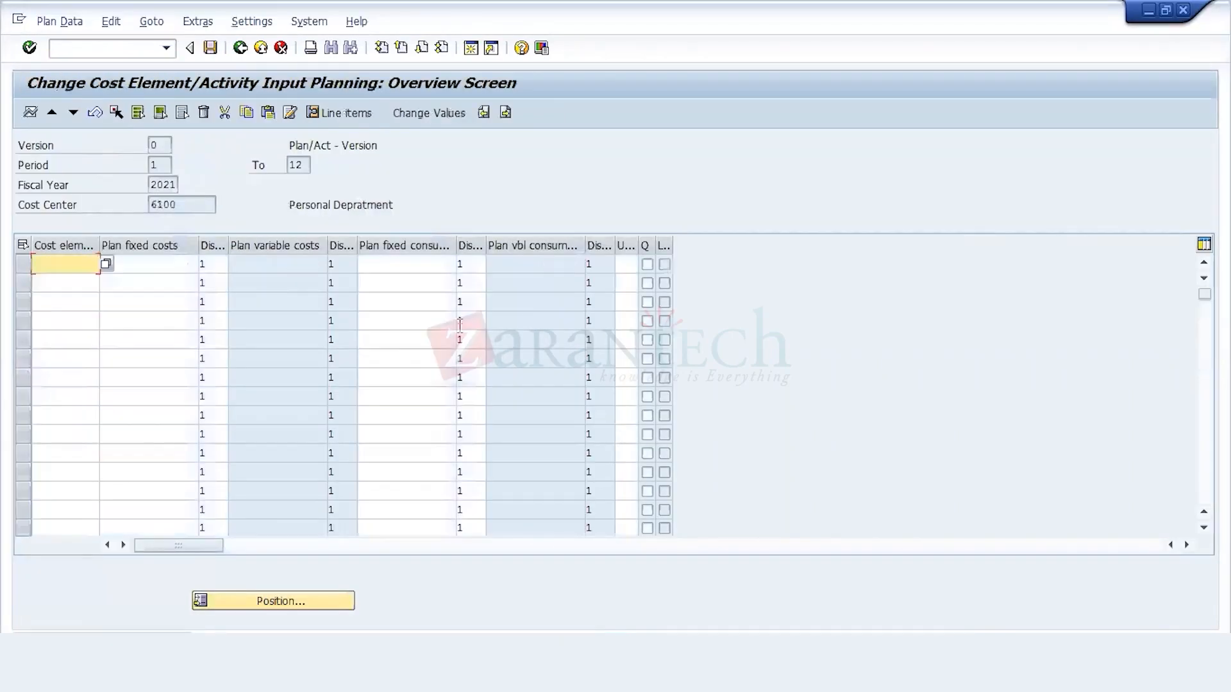
mouse_move(525, 673)
left_click(524, 611)
left_click(250, 552)
key("shift+Right")
key("shift+Right")
key("ctrl+c")
Step: Paste the plan row into cost center 6100's planning in SAP: cost element 410000, fixed costs 60.000,00, distribution key 1
mouse_move(526, 673)
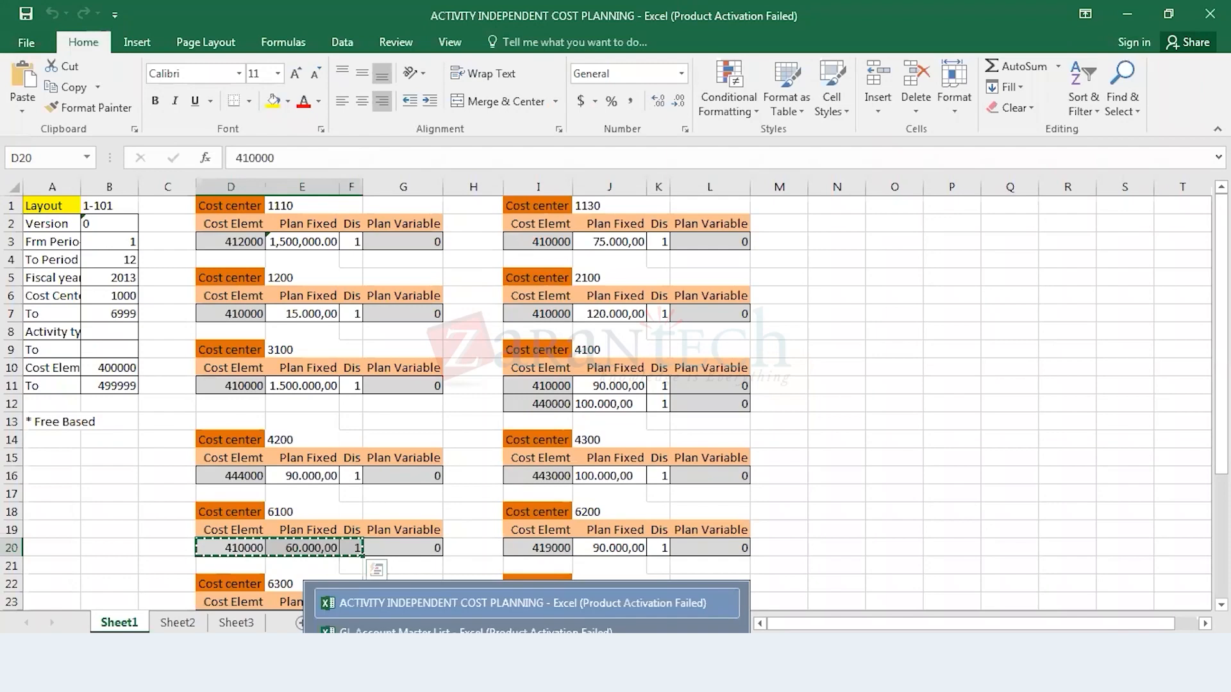
mouse_move(359, 674)
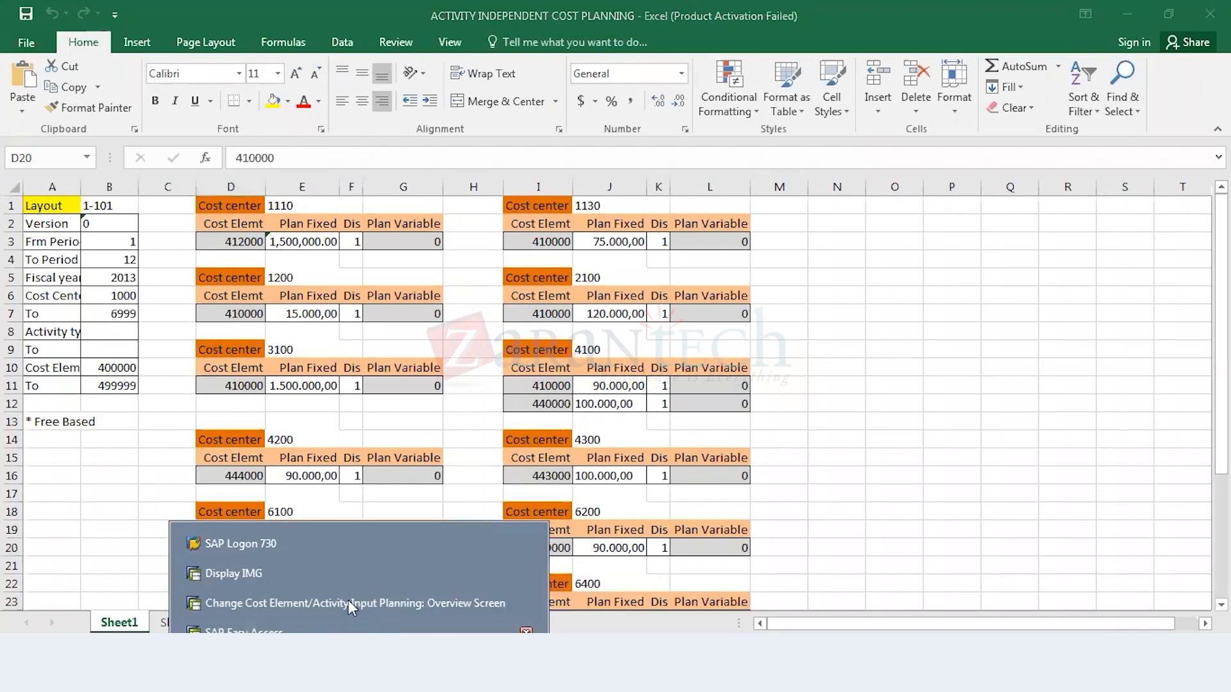
left_click(348, 600)
key("ctrl+v")
key("Return")
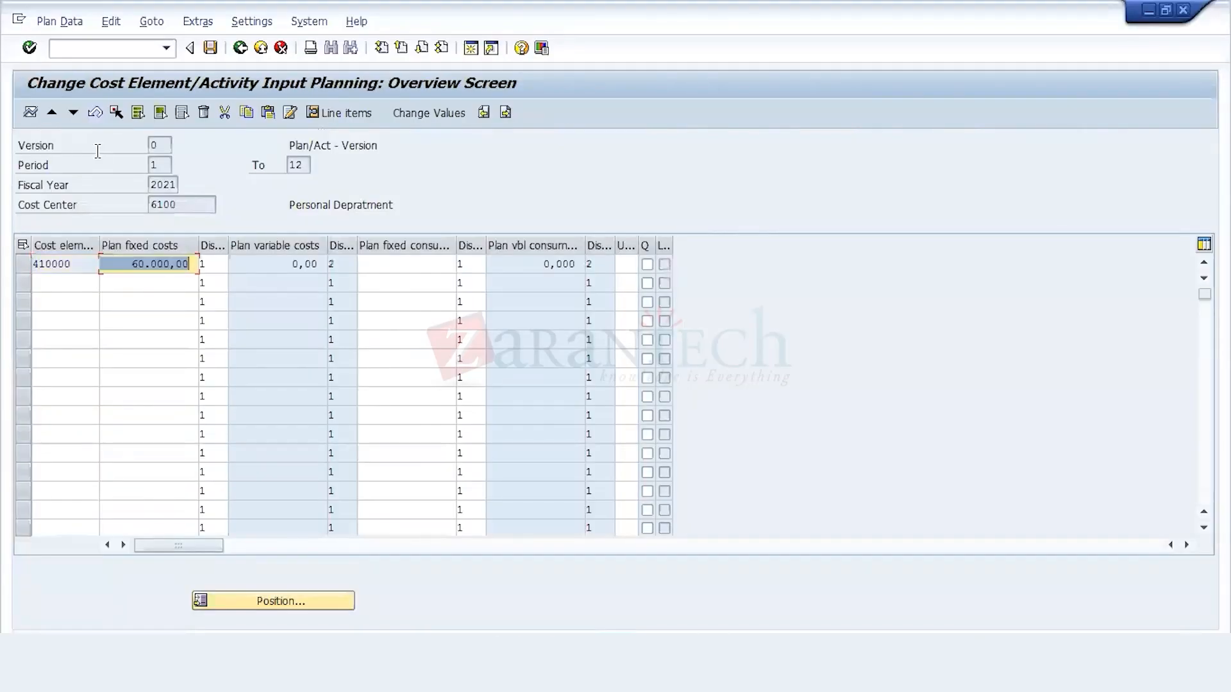
Step: Advance the SAP planning to cost center 6200 and copy its plan row, cells I20 to K20, from the planning workbook
left_click(73, 112)
mouse_move(524, 667)
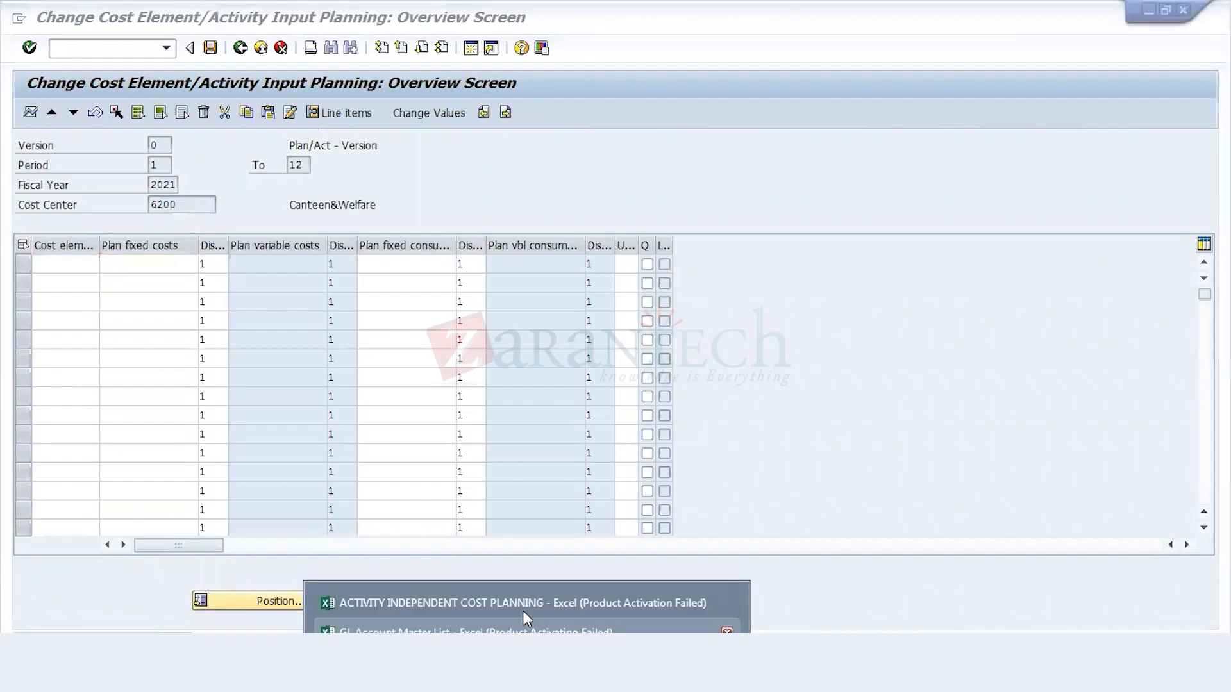
left_click(522, 603)
left_click_drag(541, 548, 664, 548)
key("ctrl+c")
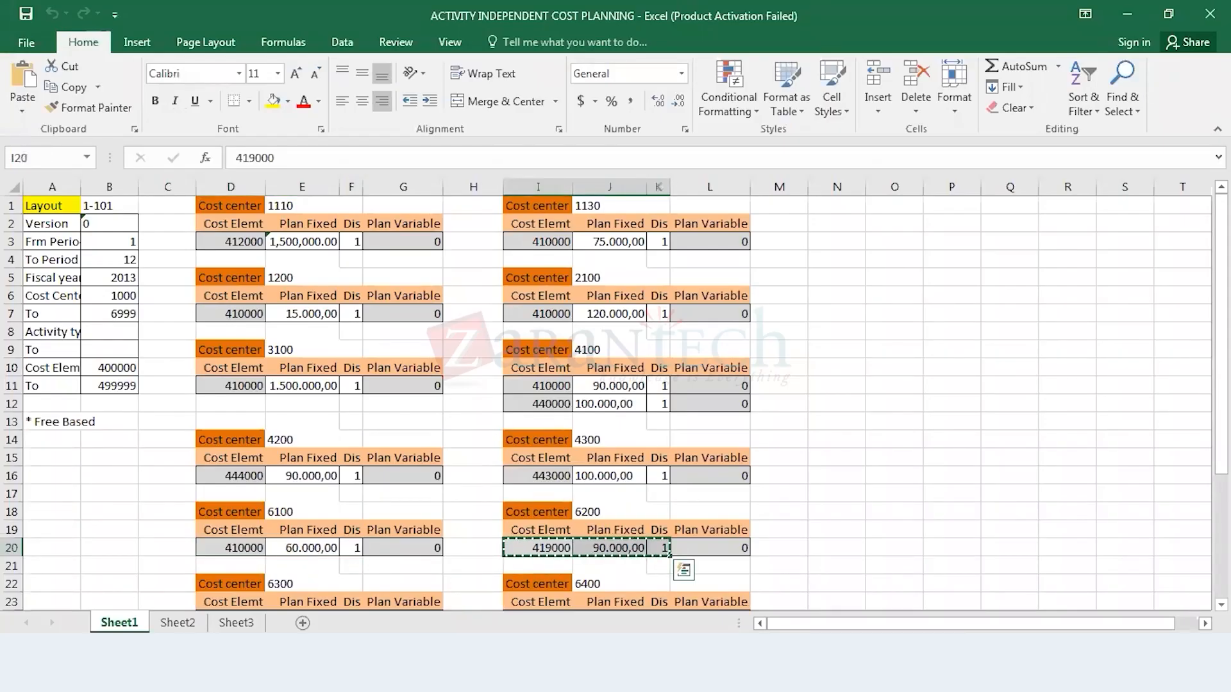
Step: Paste the plan row into cost center 6200's planning in SAP: cost element 419000, fixed costs 90.000,00, distribution key 1
mouse_move(371, 670)
left_click(372, 605)
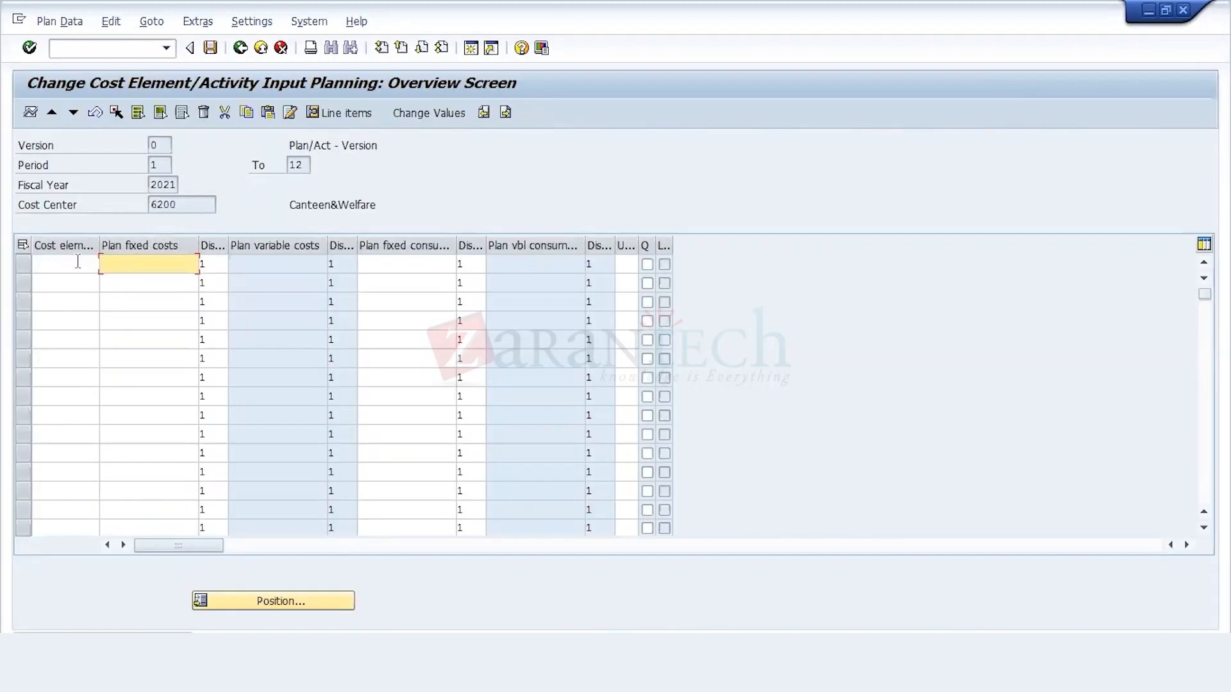
left_click(77, 262)
key("ctrl+v")
key("Return")
mouse_move(513, 670)
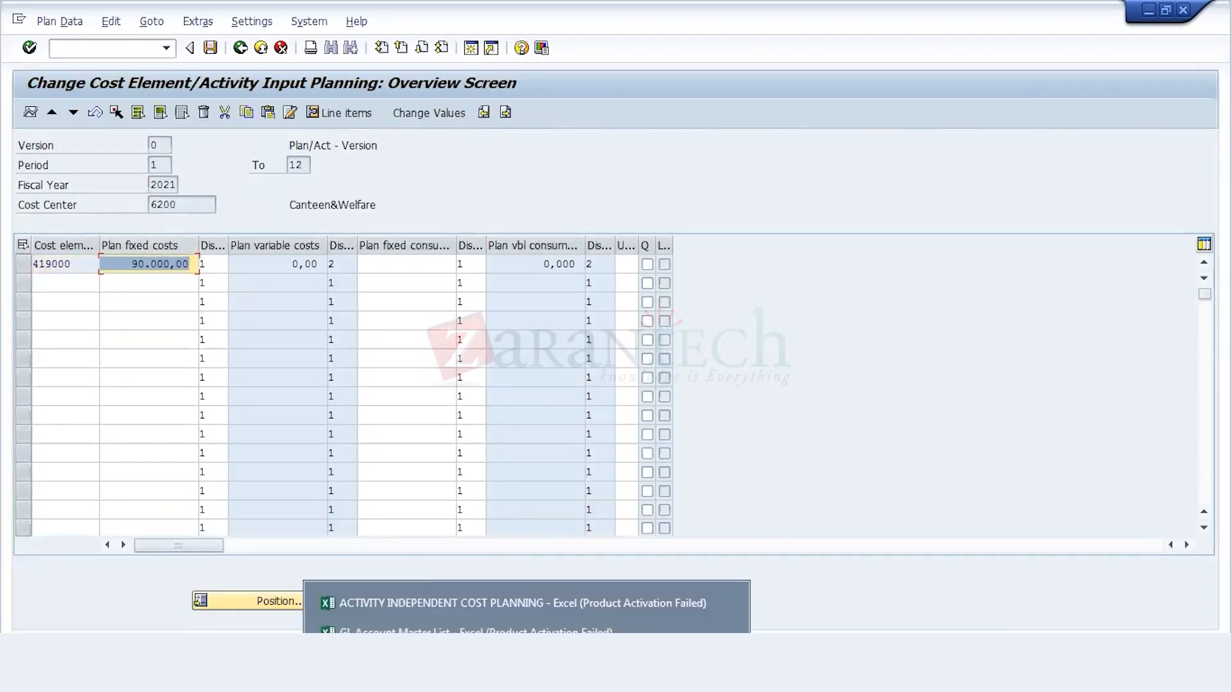
Step: Transfer workbook cells D24 to F24 into cost center 6300's planning in SAP: cost element 420000, fixed costs 36.000,00, distribution key 1
left_click(514, 606)
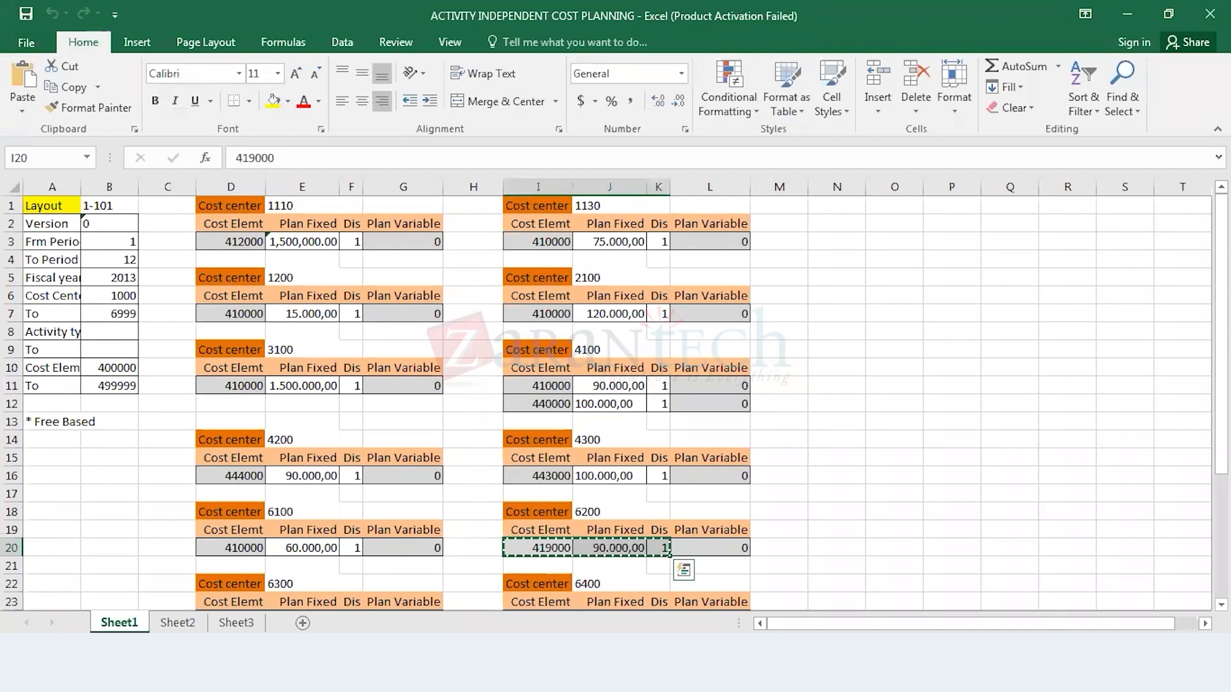
scroll(266, 370, "down", 5)
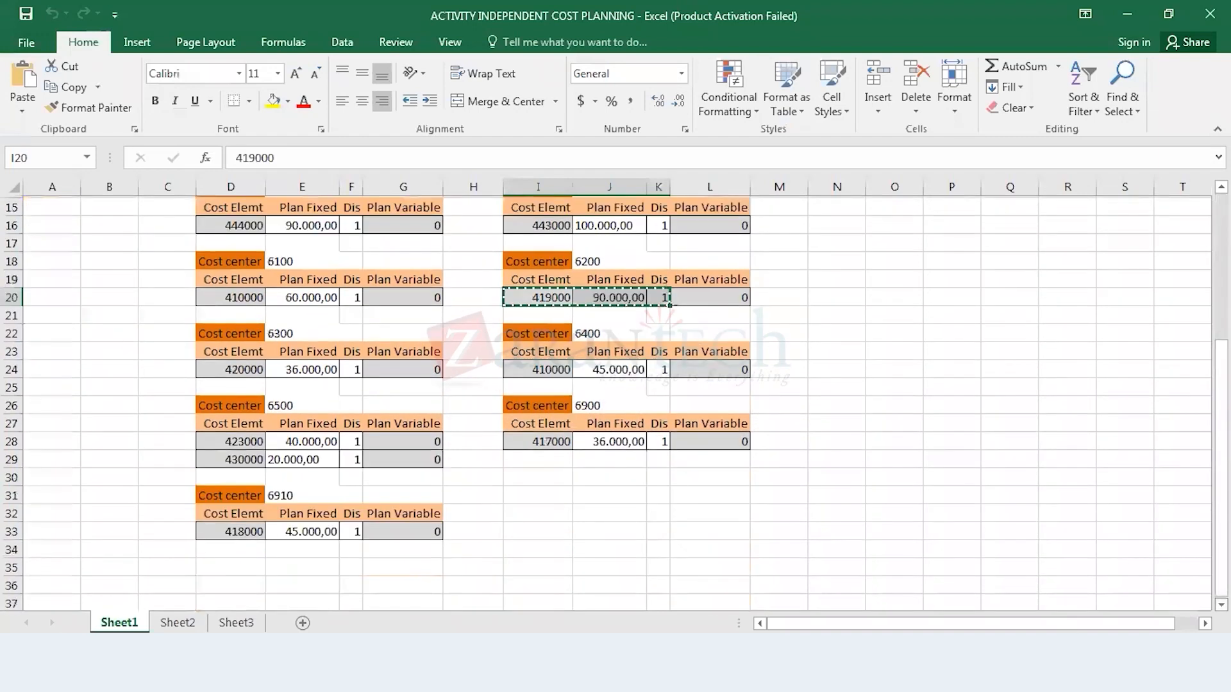
left_click_drag(265, 370, 352, 368)
key("ctrl+c")
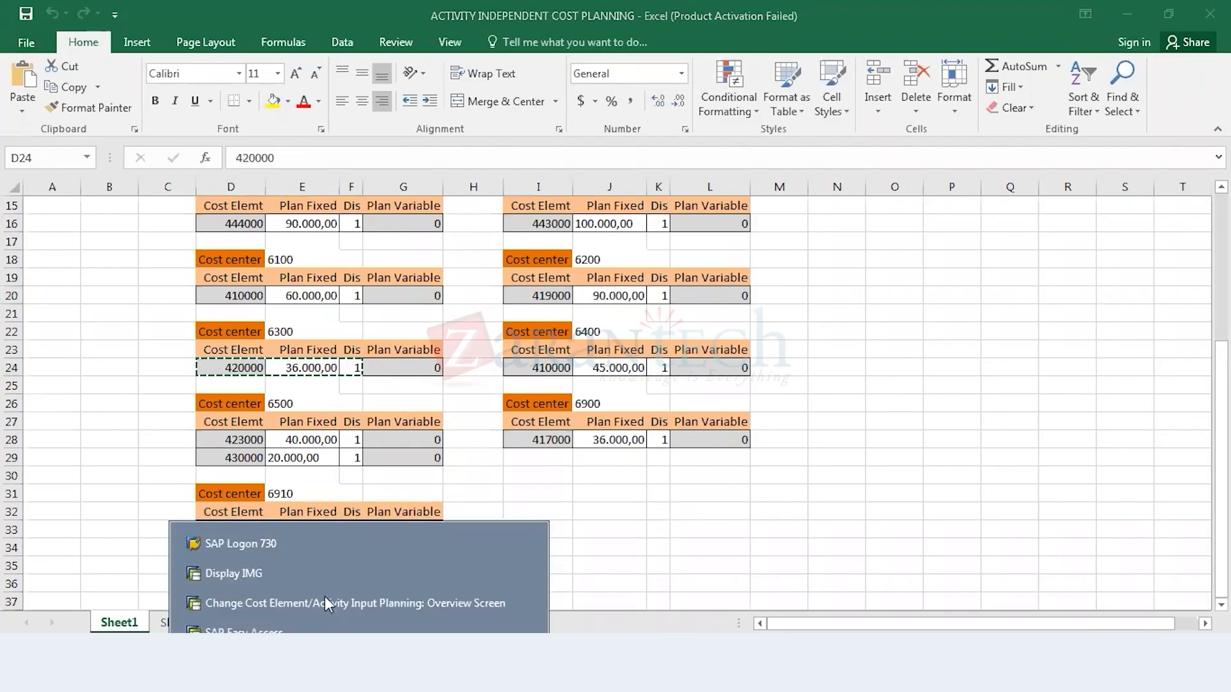
left_click(288, 602)
left_click(73, 112)
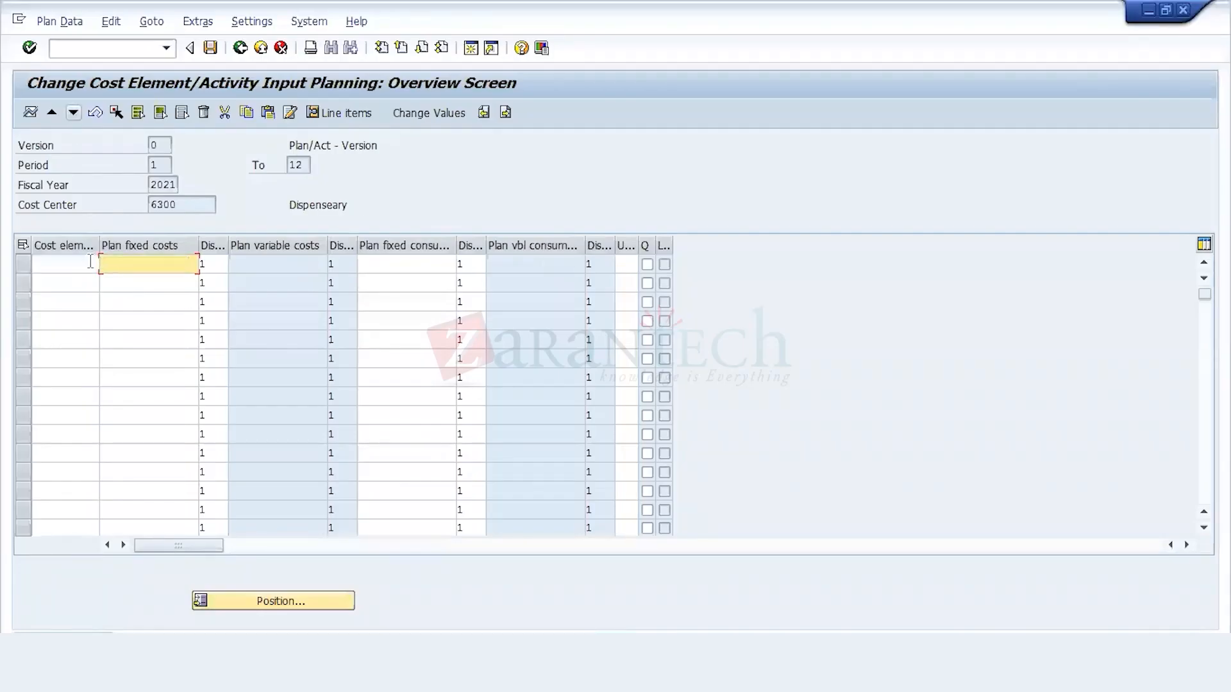
key("ctrl+v")
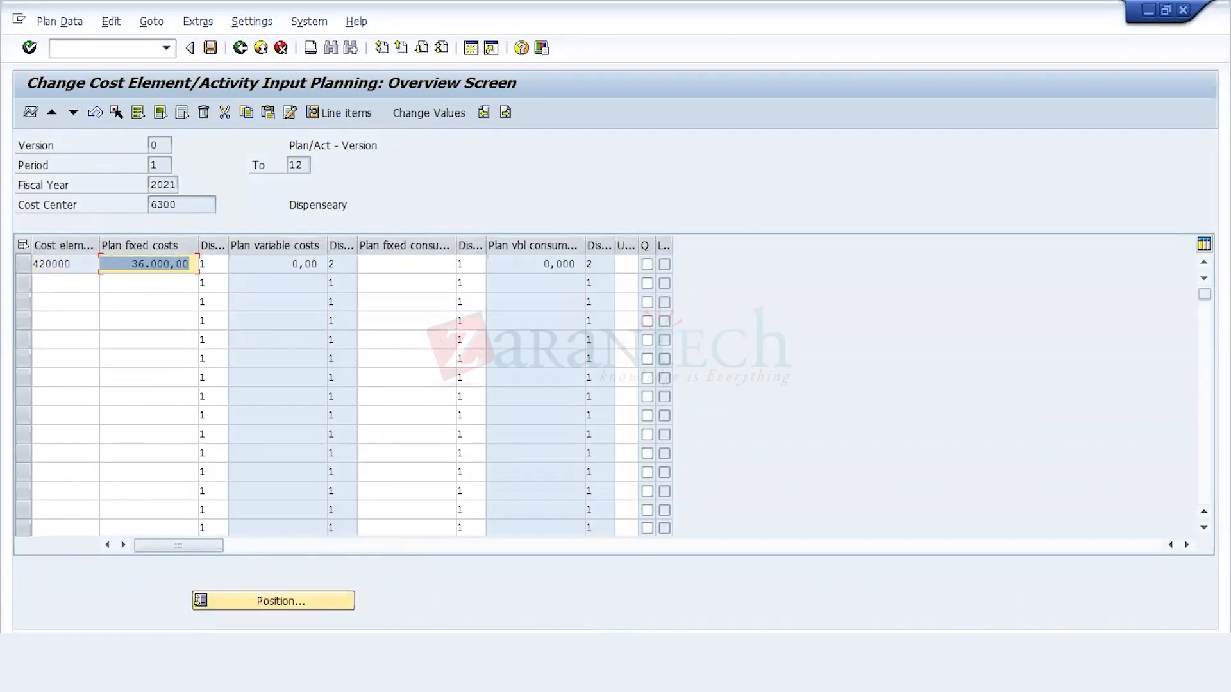
Step: Transfer workbook cells I24 to K24 into cost center 6400's planning in SAP: cost element 410000, fixed costs 45.000,00, distribution key 1
left_click(497, 605)
left_click_drag(553, 363, 659, 368)
key("ctrl+c")
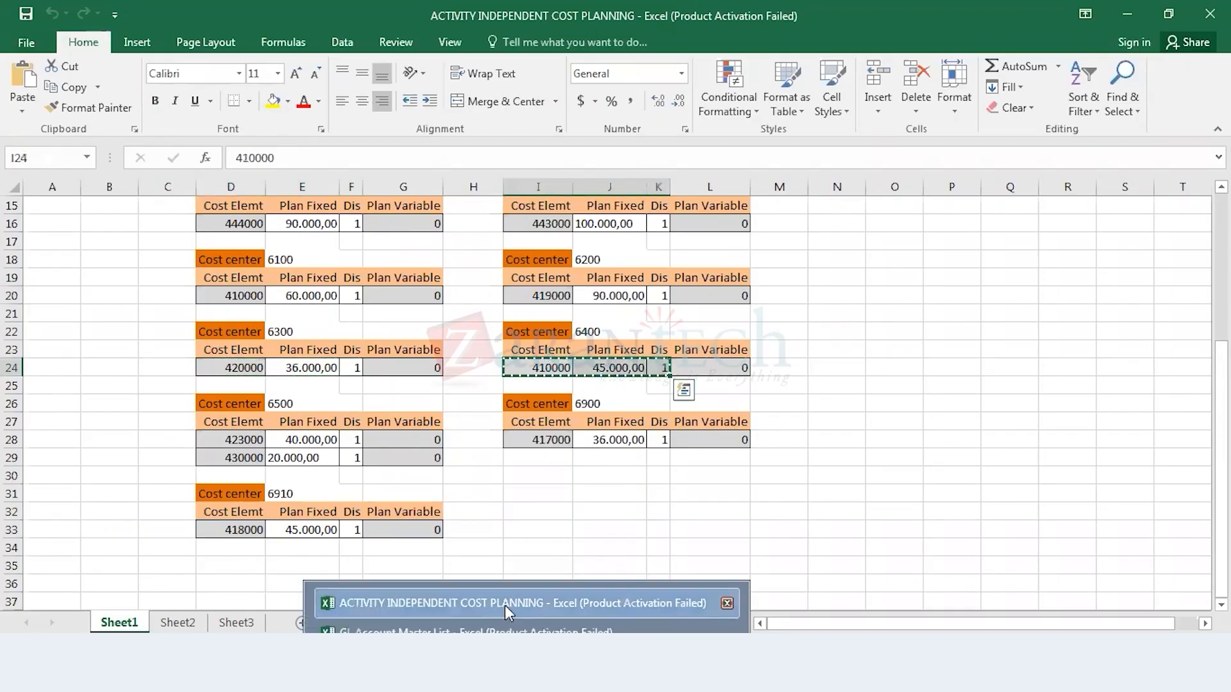
left_click(379, 597)
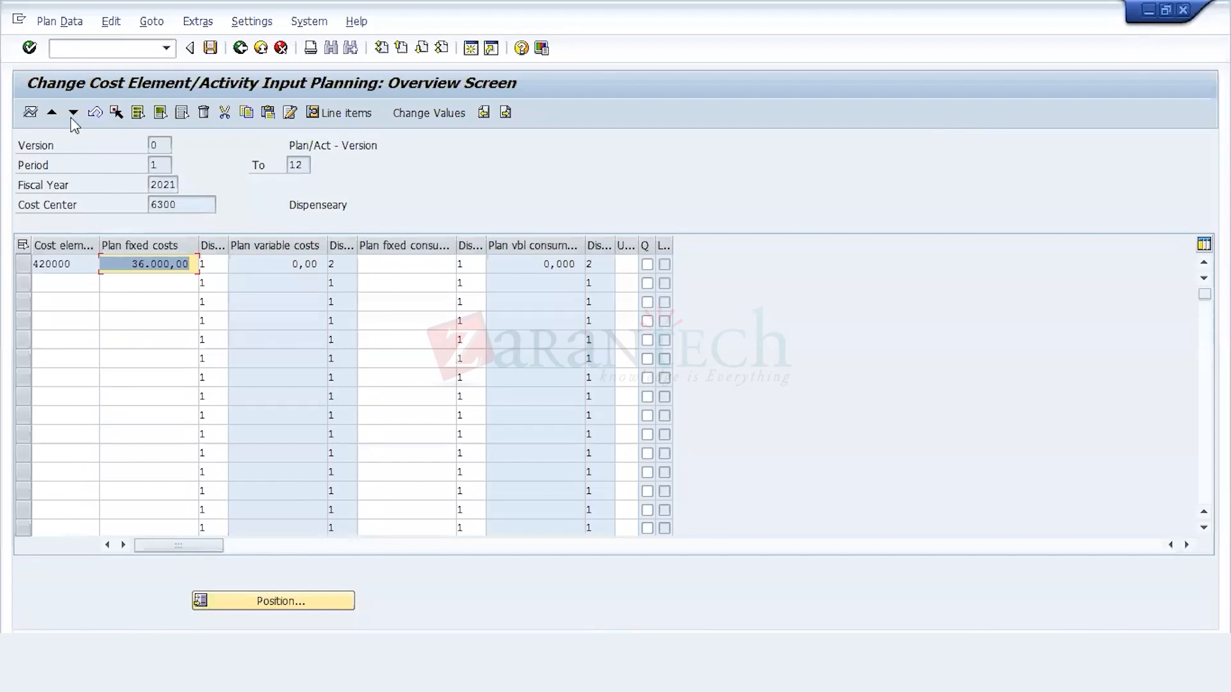
left_click(71, 116)
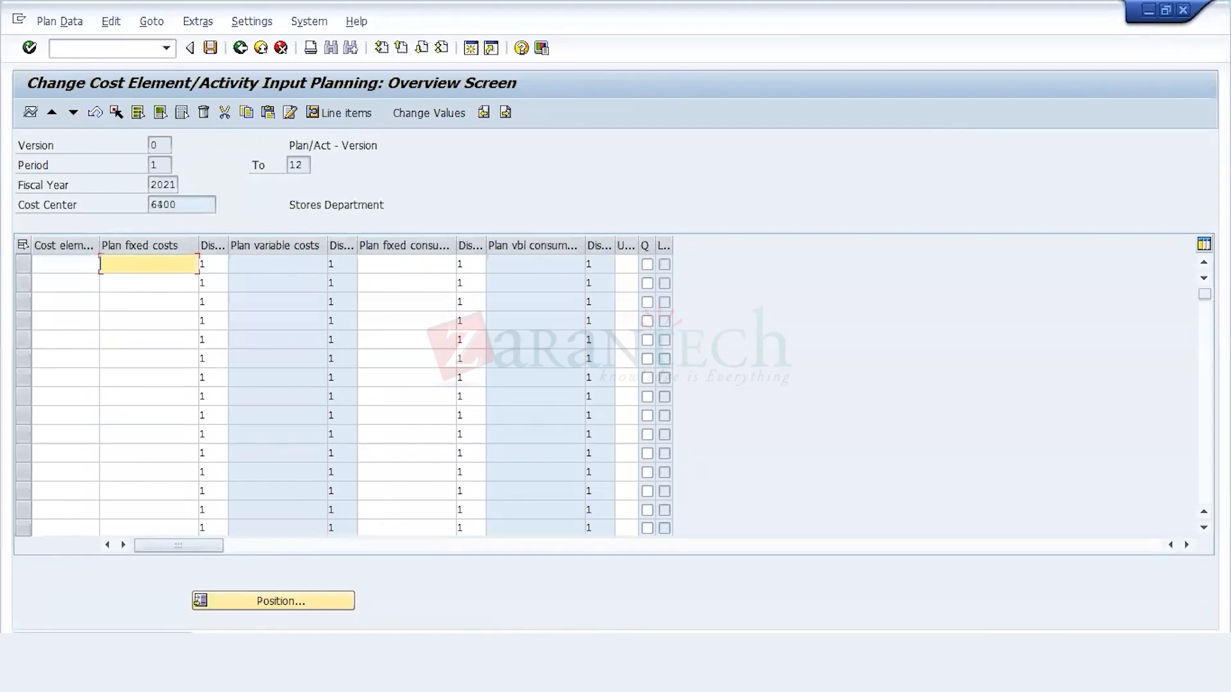
left_click(530, 597)
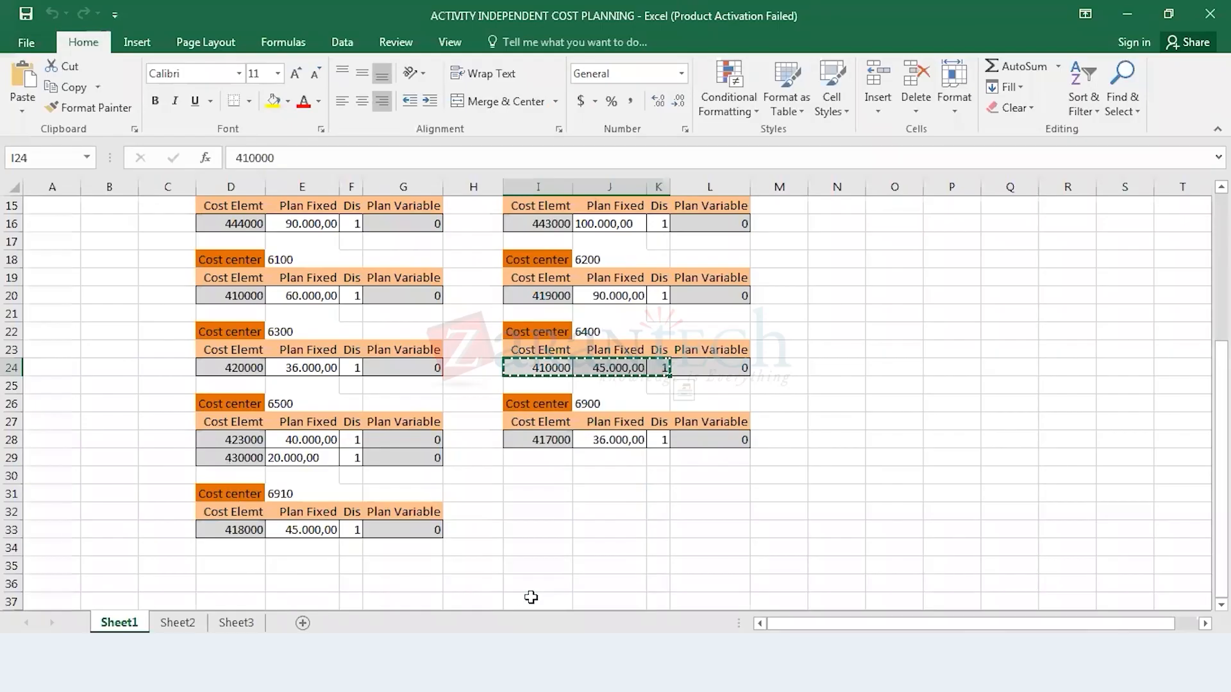
left_click(350, 596)
left_click(83, 259)
key("ctrl+v")
key("Return")
Step: Advance the SAP planning to cost center 6500 and copy its two plan rows, cells D28 to F29, from the planning workbook
left_click(73, 115)
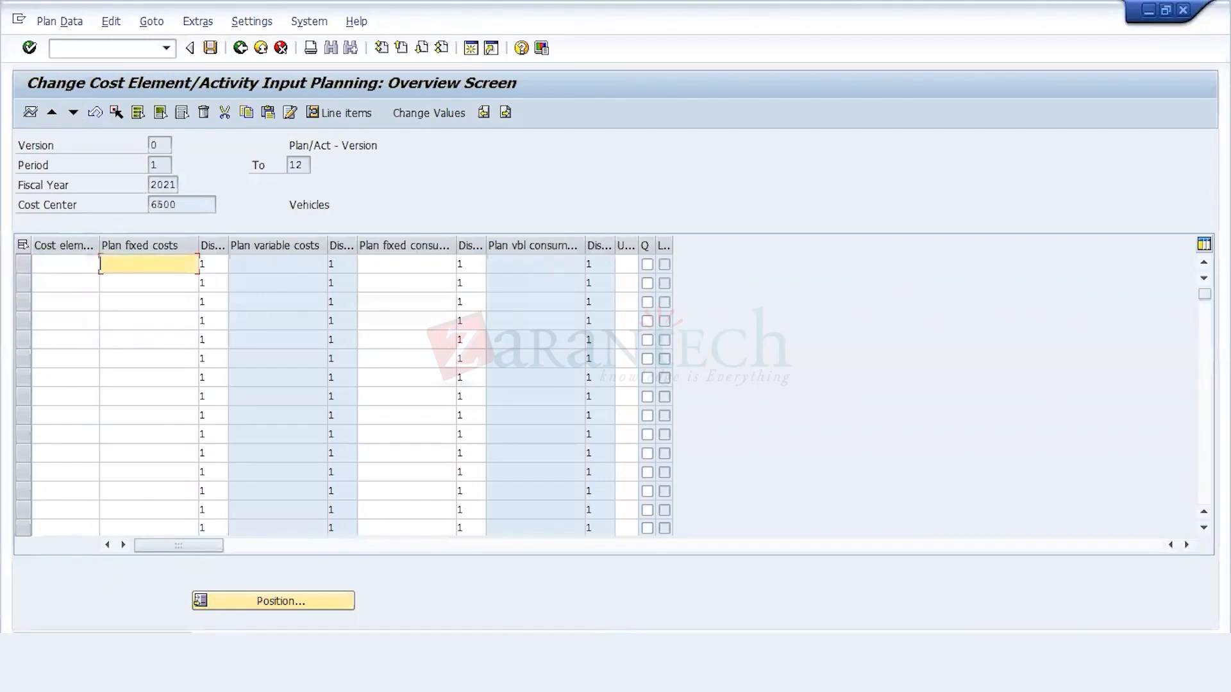
left_click(552, 603)
left_click(253, 441)
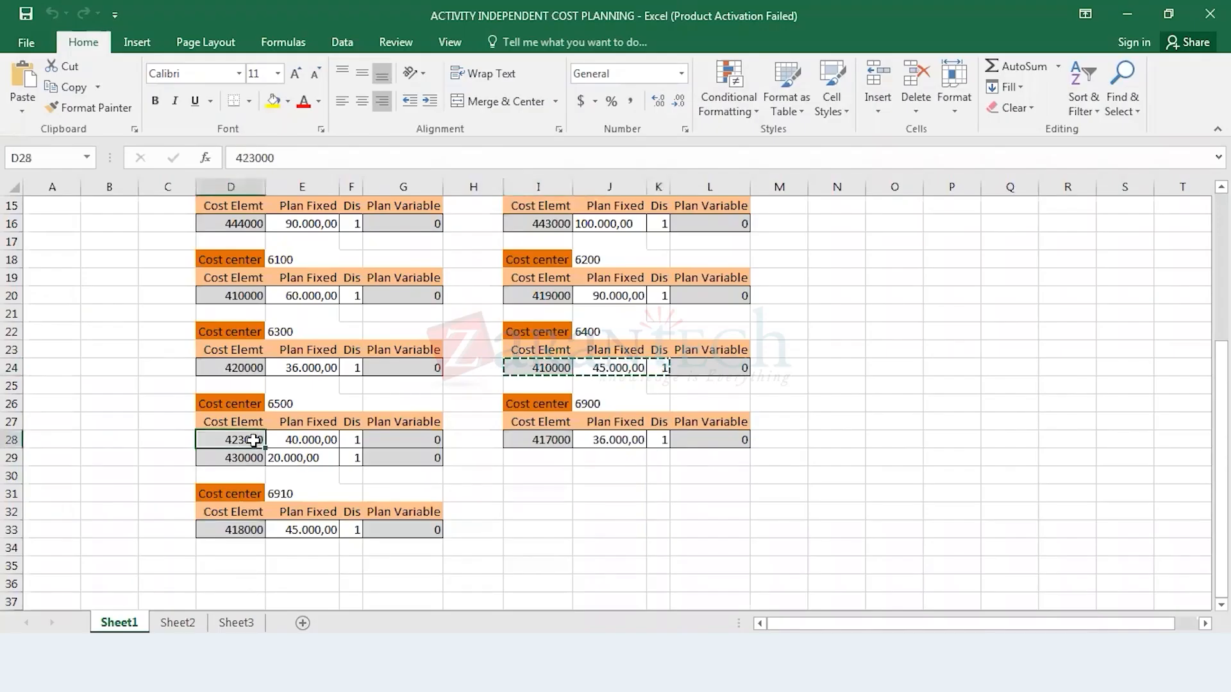
key("shift+Down")
key("shift+Right")
key("shift+Right")
key("ctrl+c")
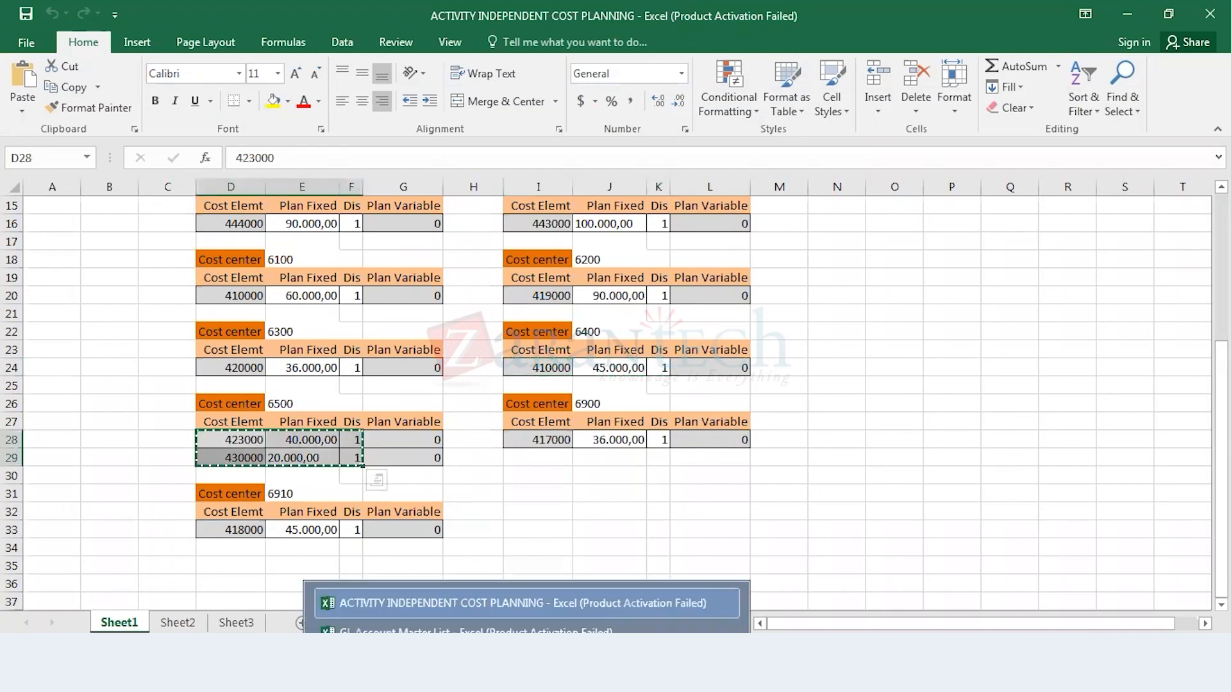
Step: Paste both plan rows into cost center 6500's planning in SAP: cost elements 423000 with 40.000,00 and 430000 with 20.000,00, distribution key 1
left_click(348, 602)
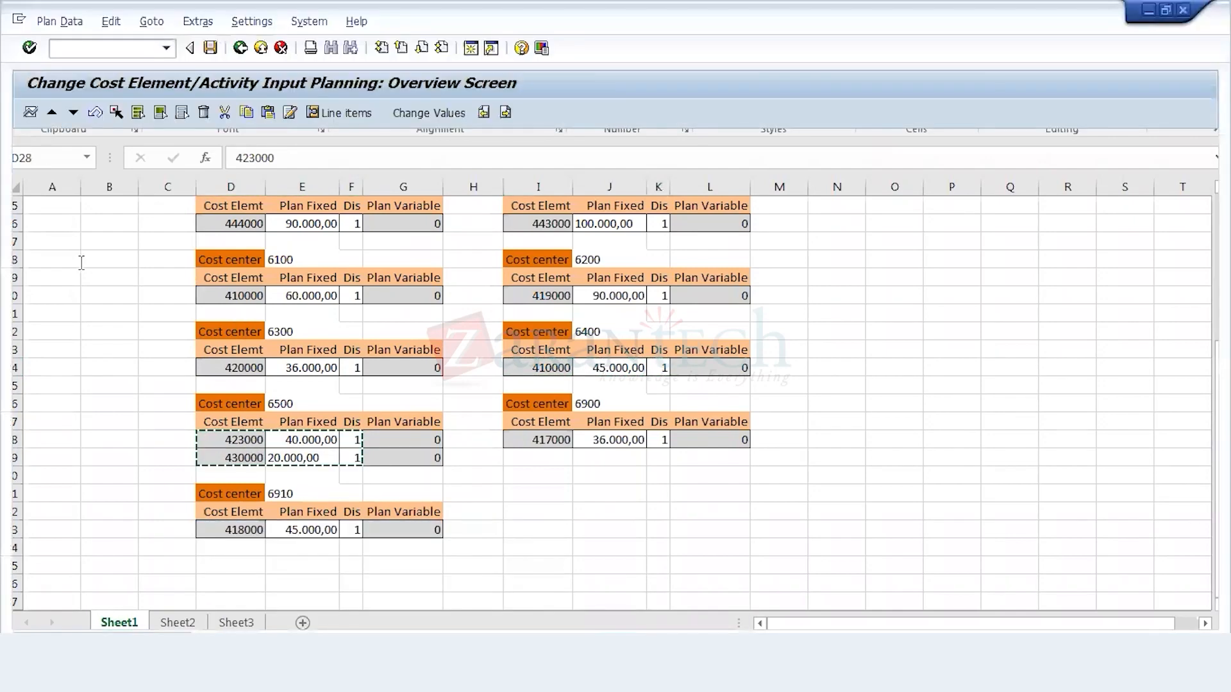
key("ctrl+v")
key("Return")
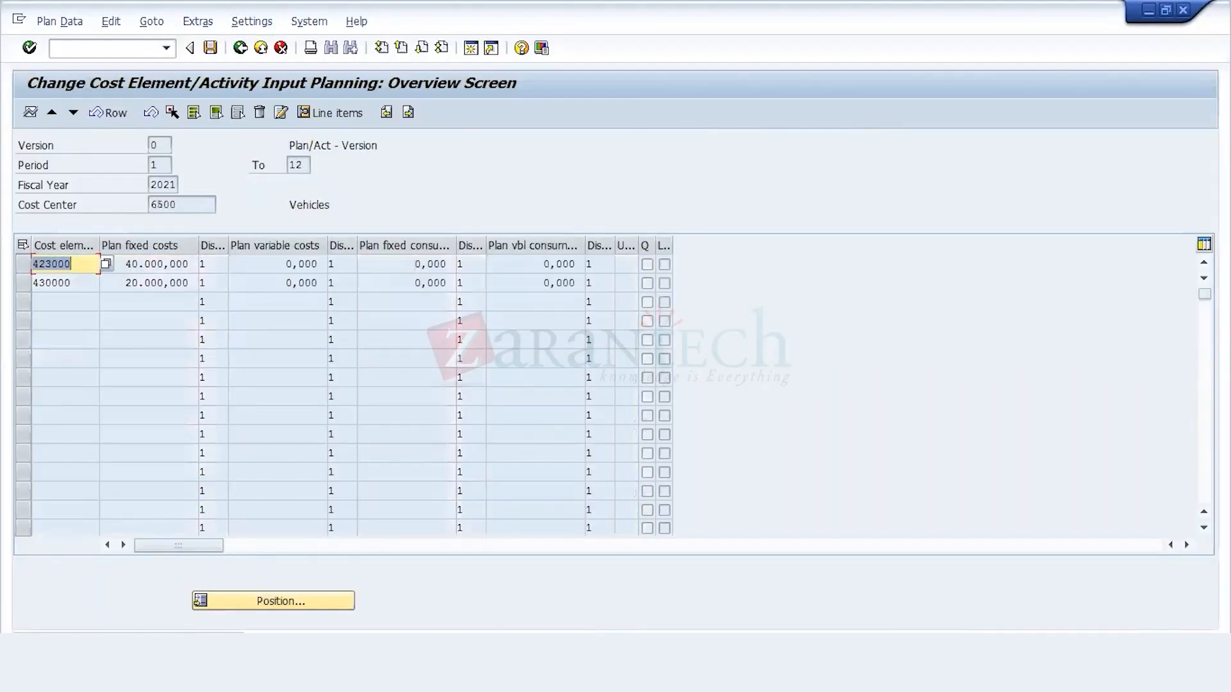
Step: Copy cost center 6900's plan row, cells I28 to K28, from the planning workbook and return to the SAP planning
left_click(520, 597)
left_click_drag(544, 442, 658, 441)
key("ctrl+c")
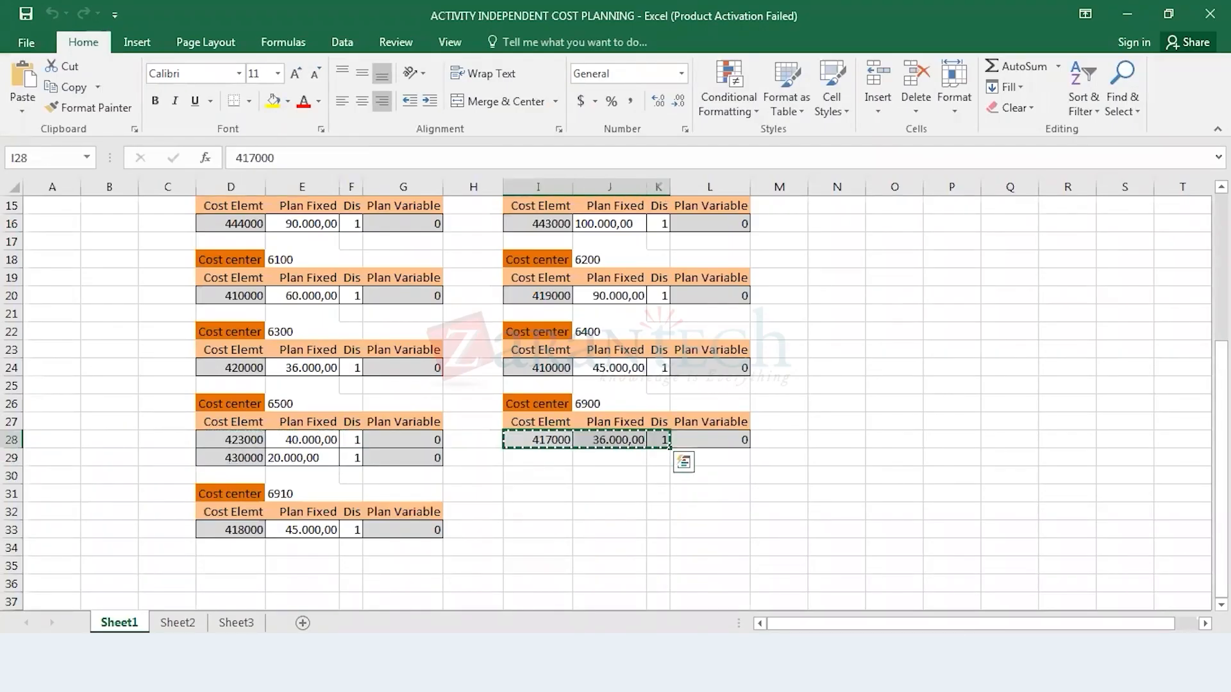
left_click(526, 672)
left_click(383, 603)
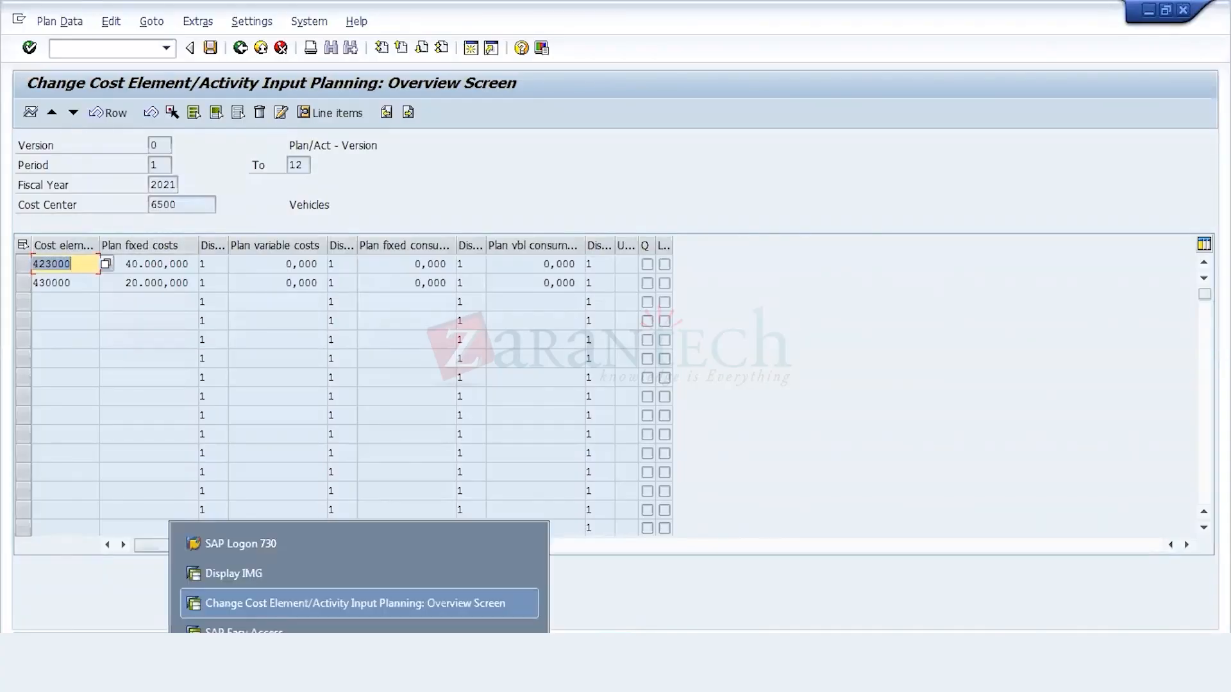
Step: Find account 423000 in the GL Account Master List workbook and copy its description, Vehicle Maintence, from cell BG7
left_click(571, 629)
left_click(295, 228)
key("Left")
key("Left")
key("Left")
key("Left")
key("Left")
key("Left")
key("Left")
key("Left")
key("Left")
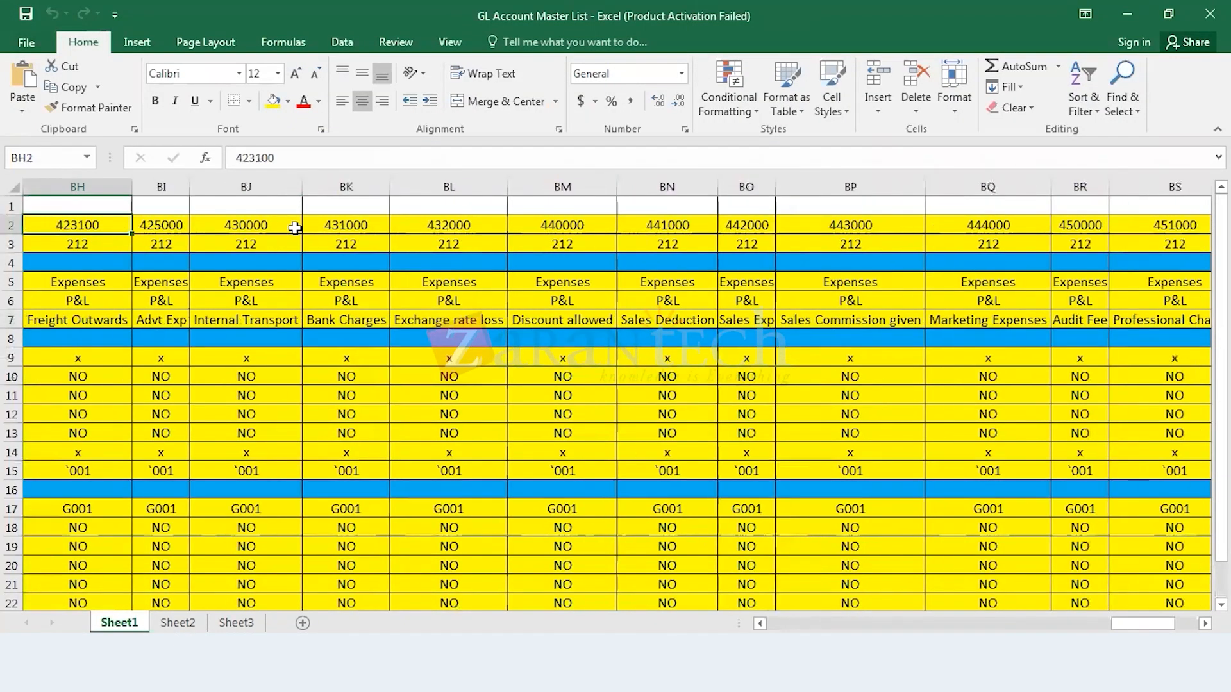
key("Down")
key("Down")
key("Down")
key("Down")
key("Down")
key("ctrl+c")
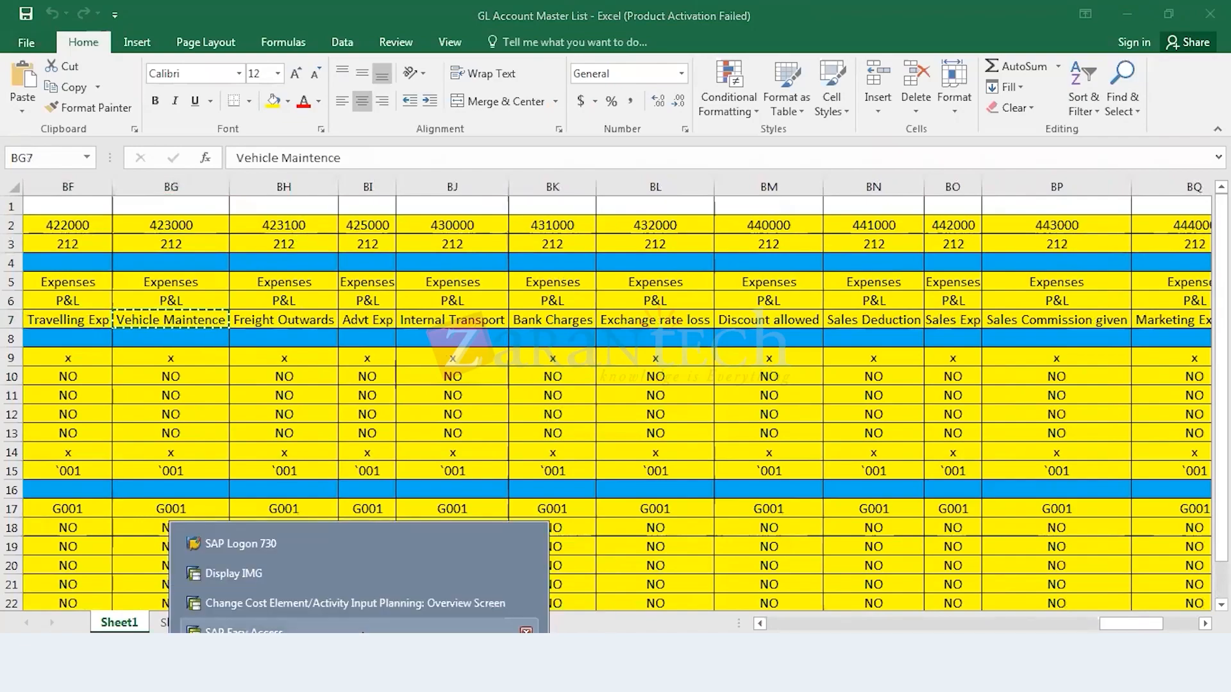
Step: Open transaction FS00 in the SAP Easy Access session and set the G/L account to 423000 for company code 212
left_click(363, 633)
type("fs00")
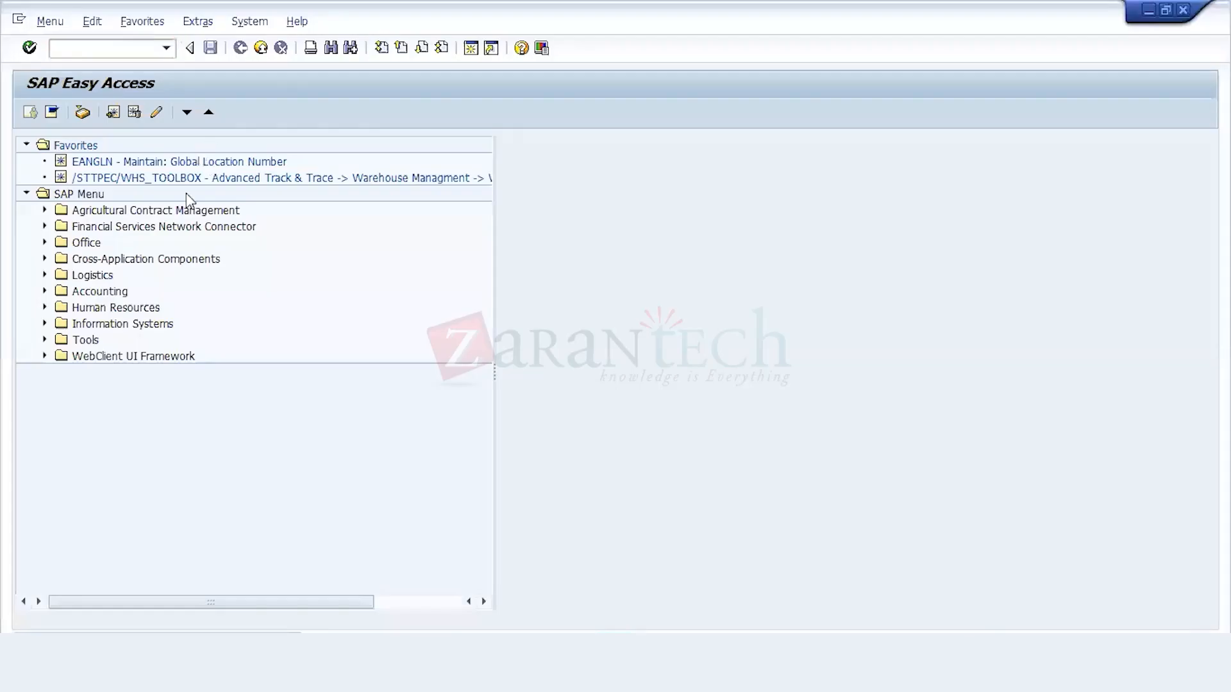
key("Return")
left_click(134, 145)
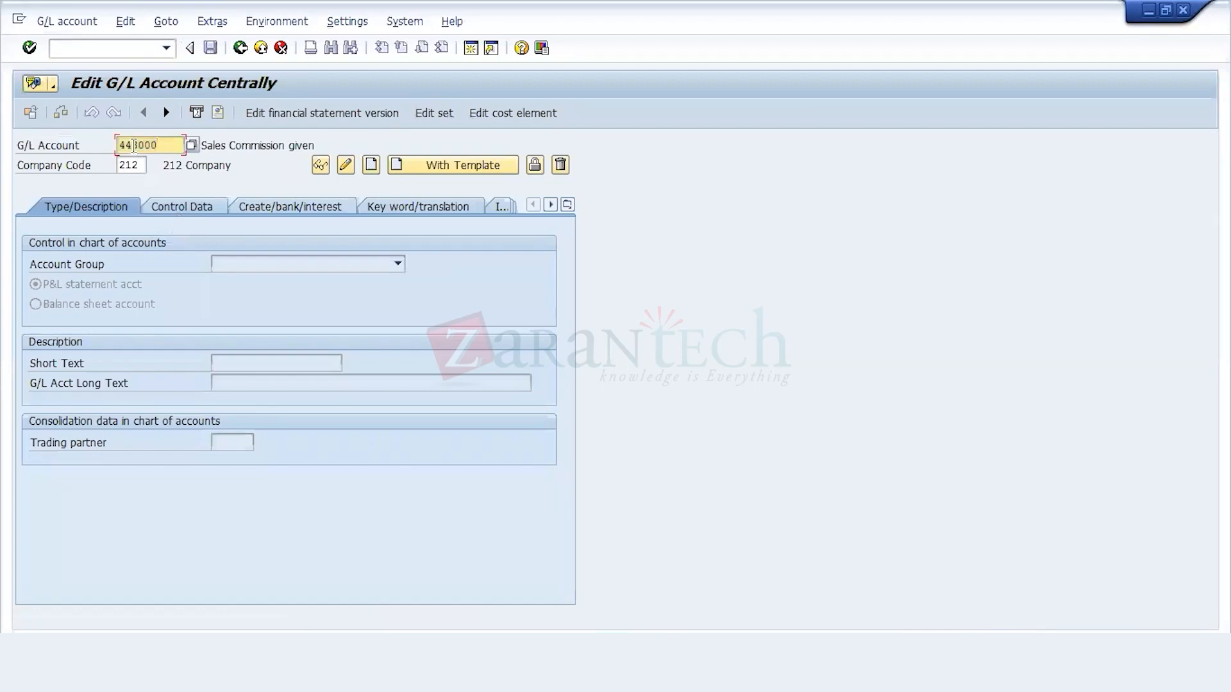
key("BackSpace")
type("23")
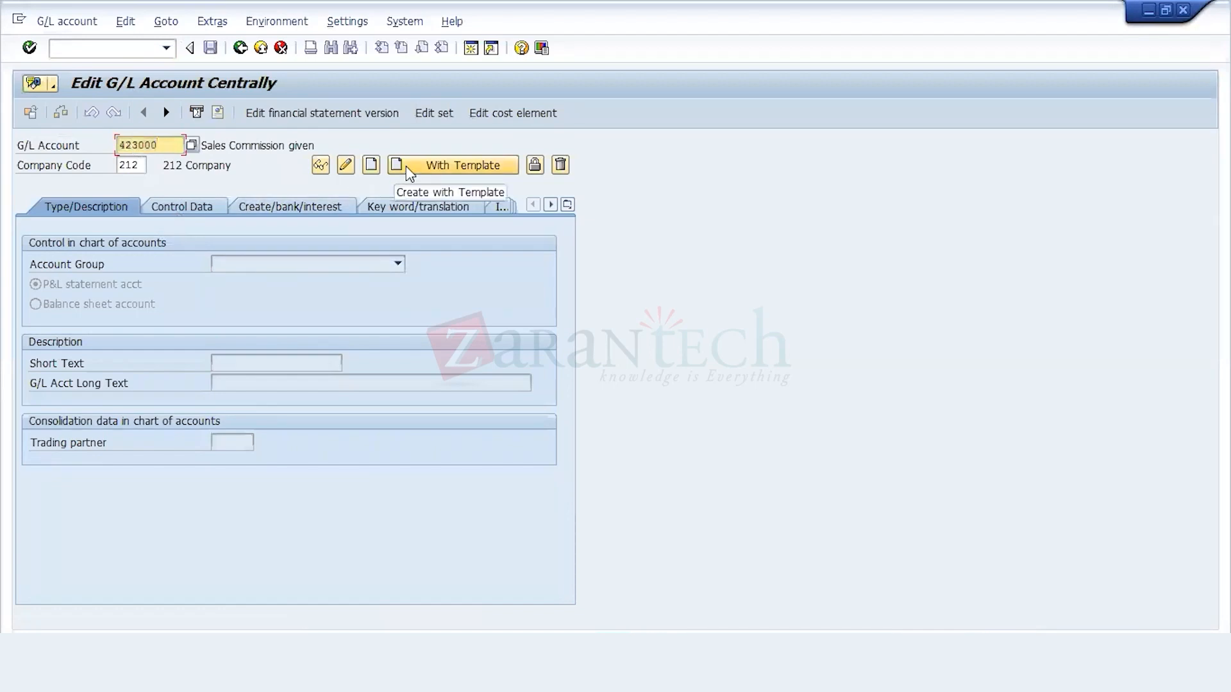
Step: Create G/L account 423000 with account 444000 as template, set its short and long texts to Vehicle Maintence, and save it
left_click(407, 170)
type("444000")
key("Tab")
key("Return")
key("Tab")
type("Vehicle Maintence")
key("Tab")
key("ctrl+v")
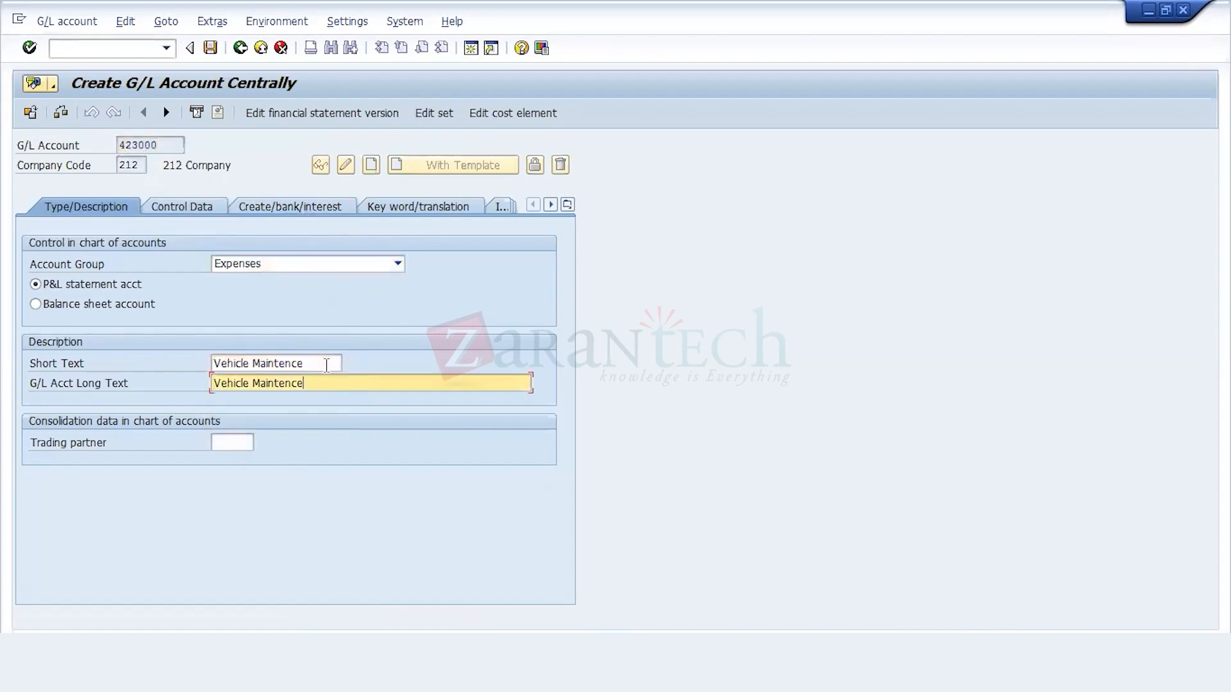
key("ctrl+s")
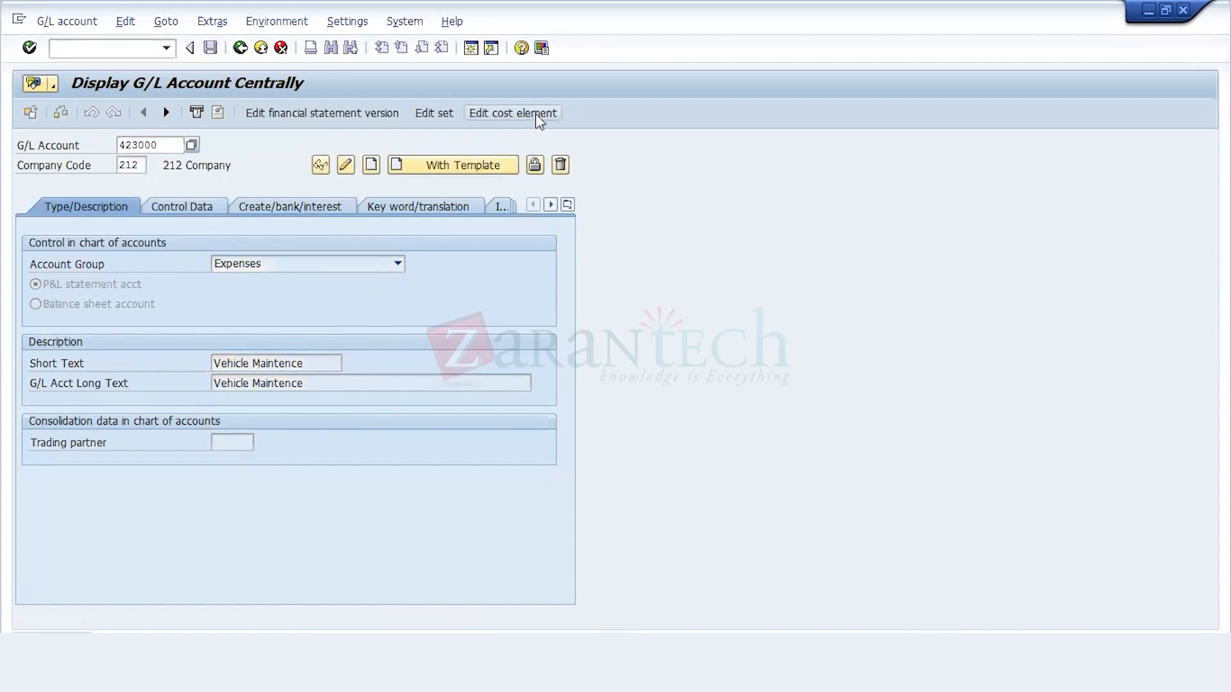
Step: Create cost element 423000 from the G/L account with cost element category 1, save it, and return to SAP Easy Access
left_click(536, 114)
left_click(76, 113)
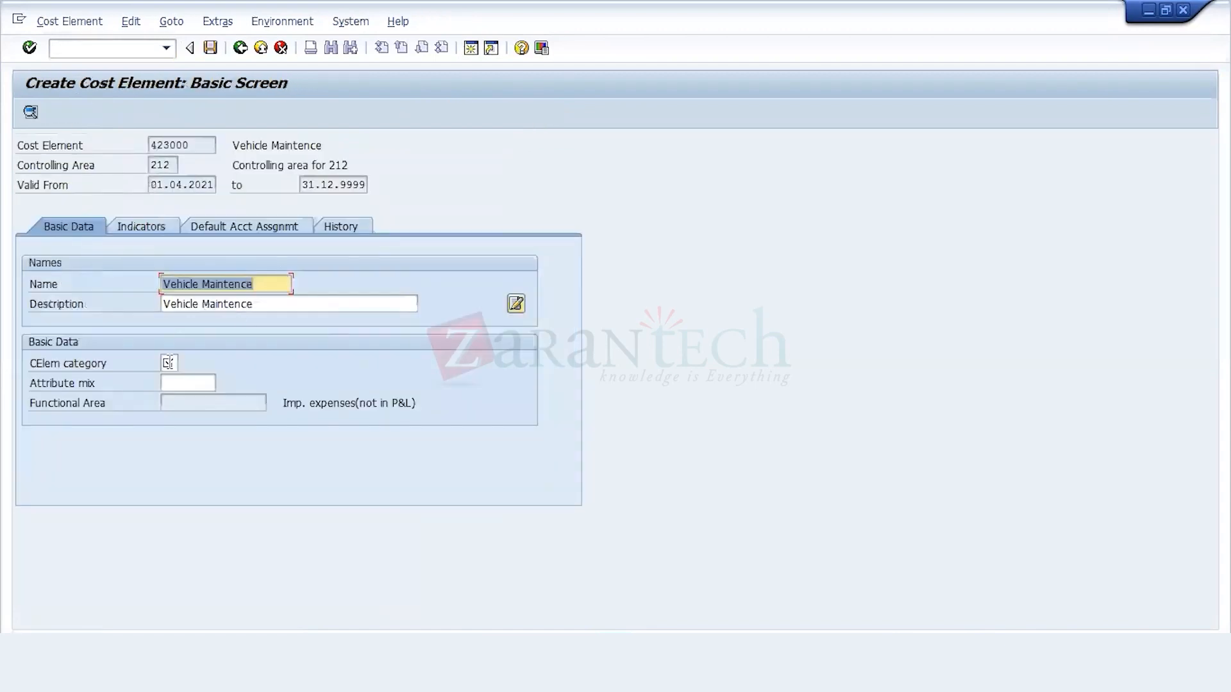
left_click(169, 363)
type("1")
key("Return")
key("ctrl+s")
left_click(241, 51)
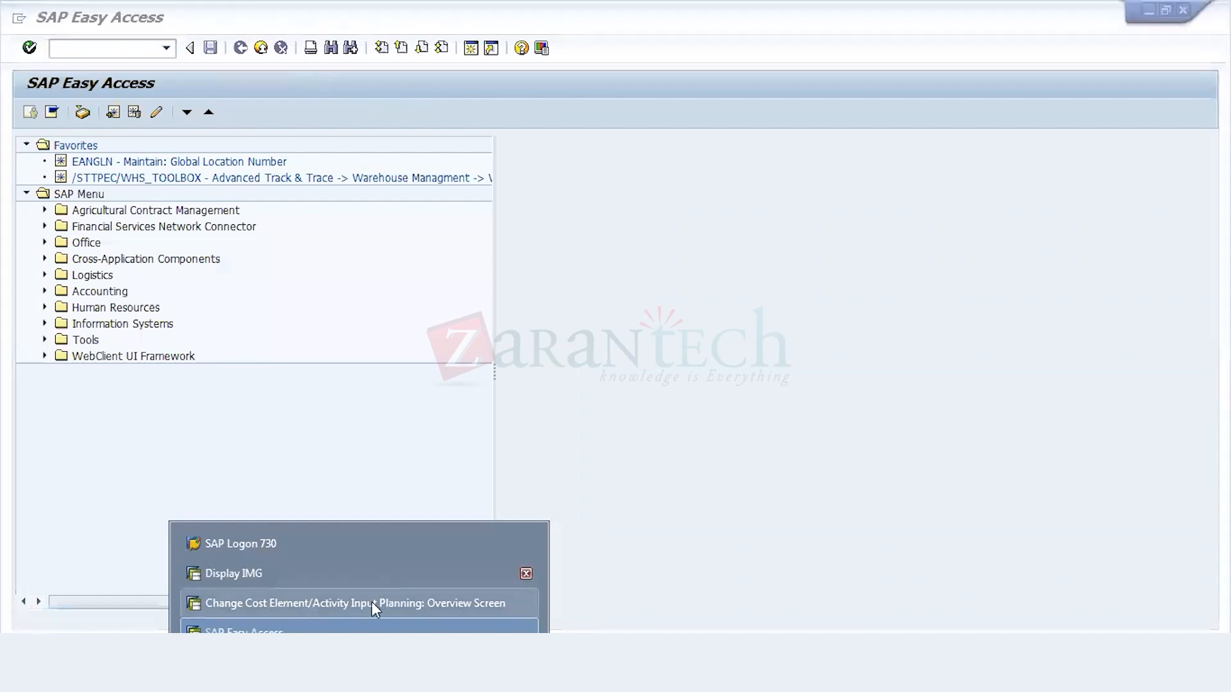
Step: Advance the SAP planning to cost center 6600 and copy cost center 6900's plan row, cells I28 to K28, from the planning workbook
left_click(372, 600)
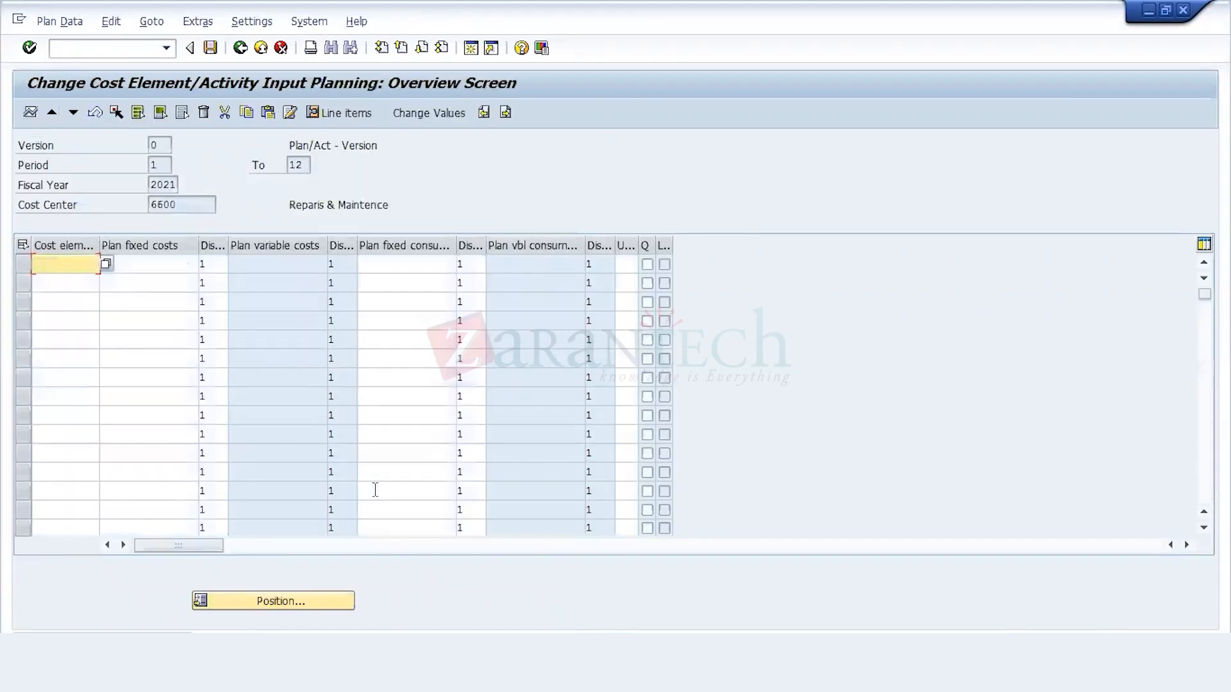
left_click(544, 603)
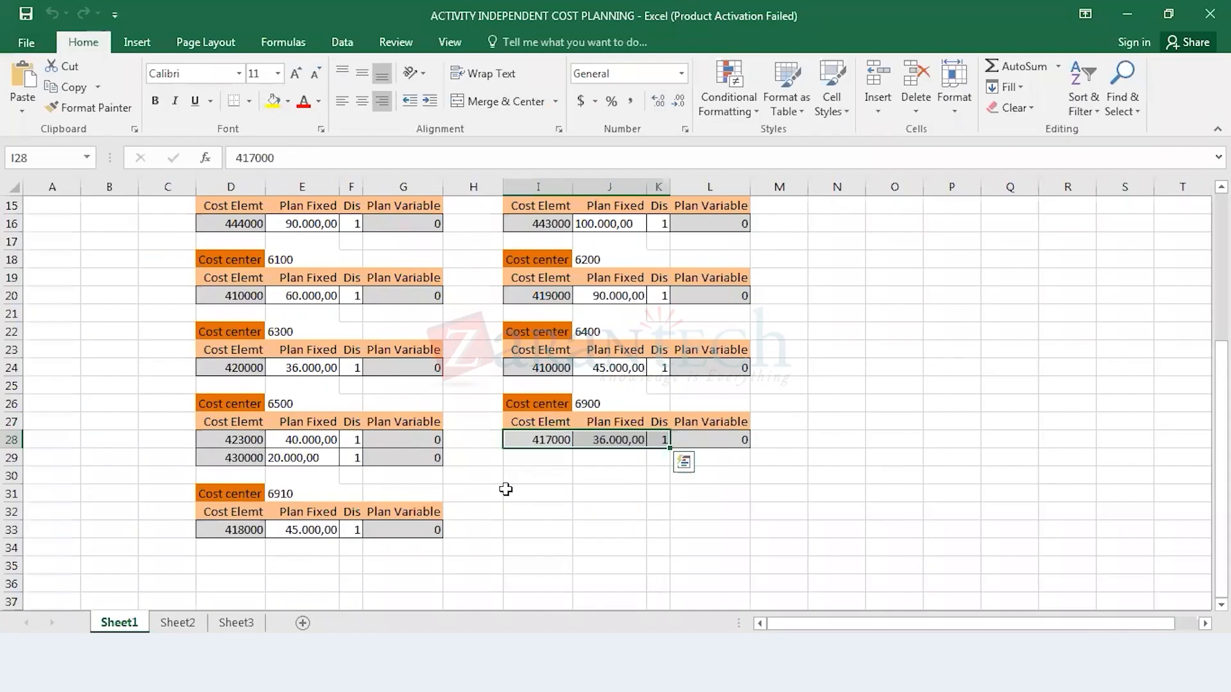
left_click_drag(546, 440, 546, 441)
key("shift+Right")
key("ctrl+c")
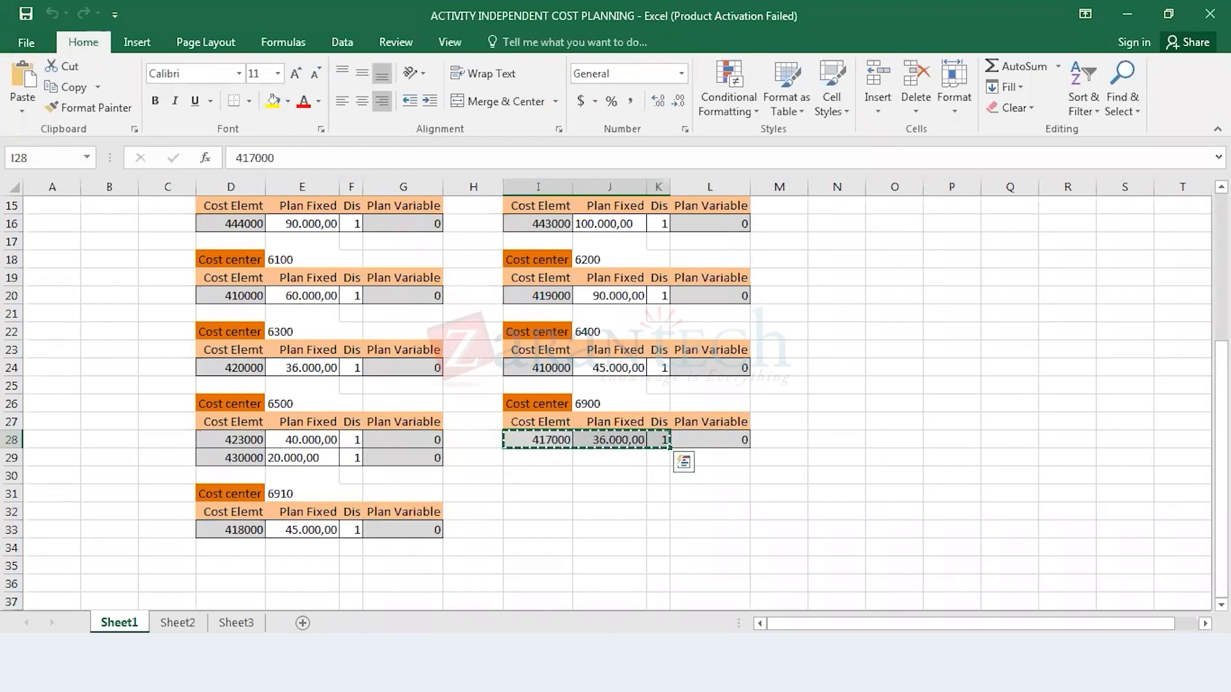
Step: Advance the SAP planning to cost center 6900 and paste its plan row: cost element 417000, fixed costs 36.000,00, distribution key 1
left_click(295, 601)
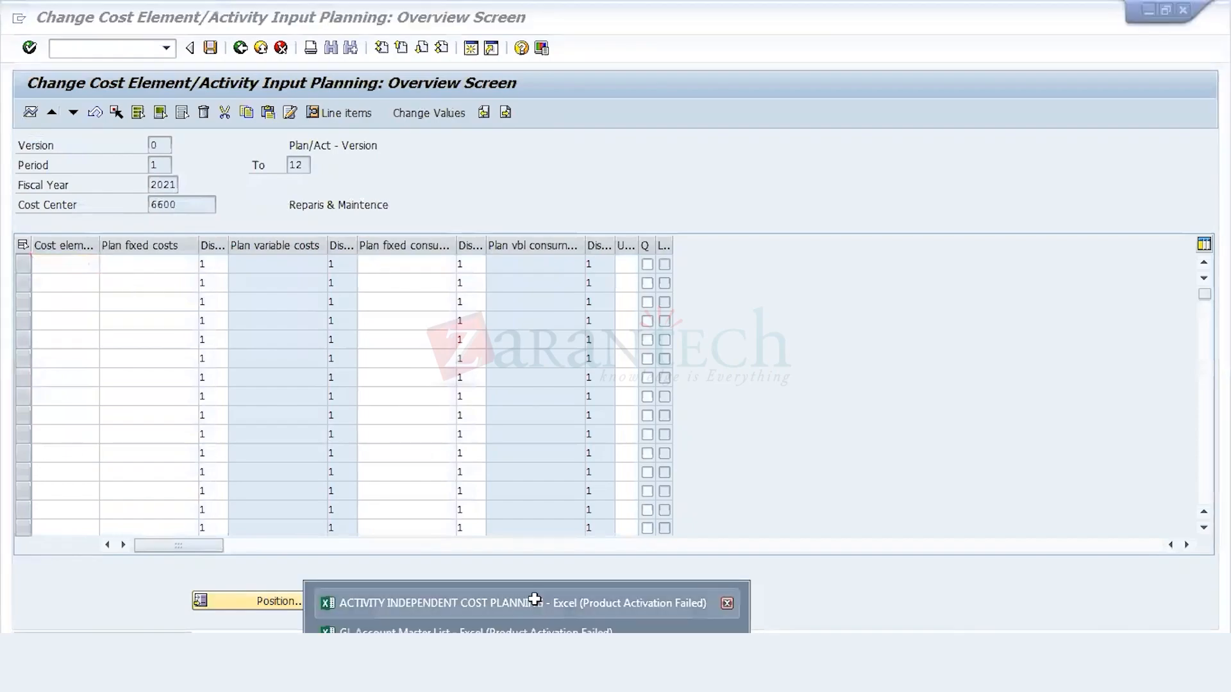
left_click(534, 598)
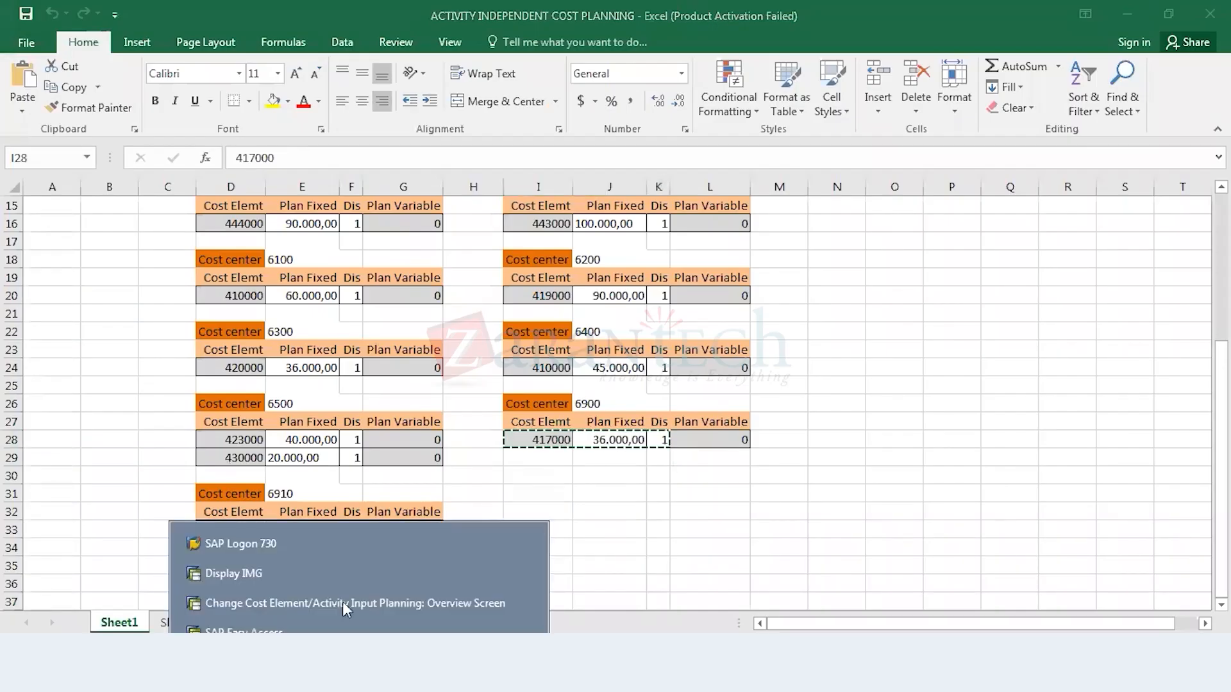
left_click(342, 601)
left_click(79, 114)
left_click(79, 113)
left_click(79, 114)
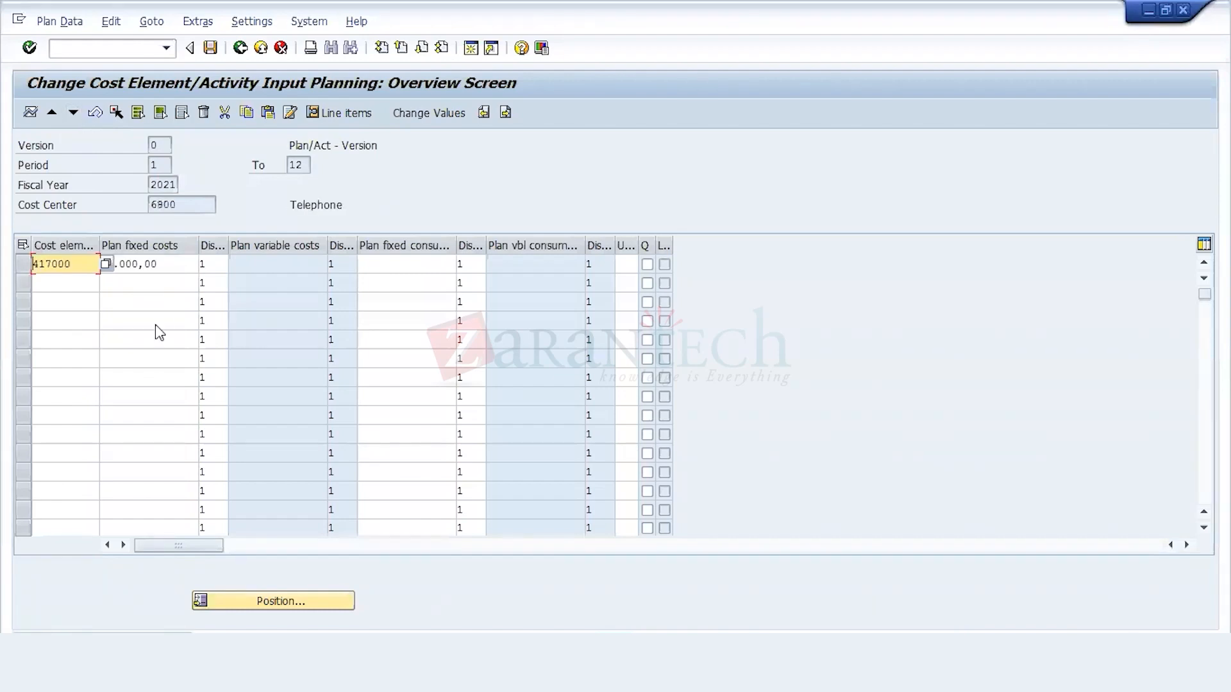
Step: Advance the SAP planning to cost center 6910 and copy its cost element and fixed costs, cells D33 to E33, from the planning workbook
left_click(73, 112)
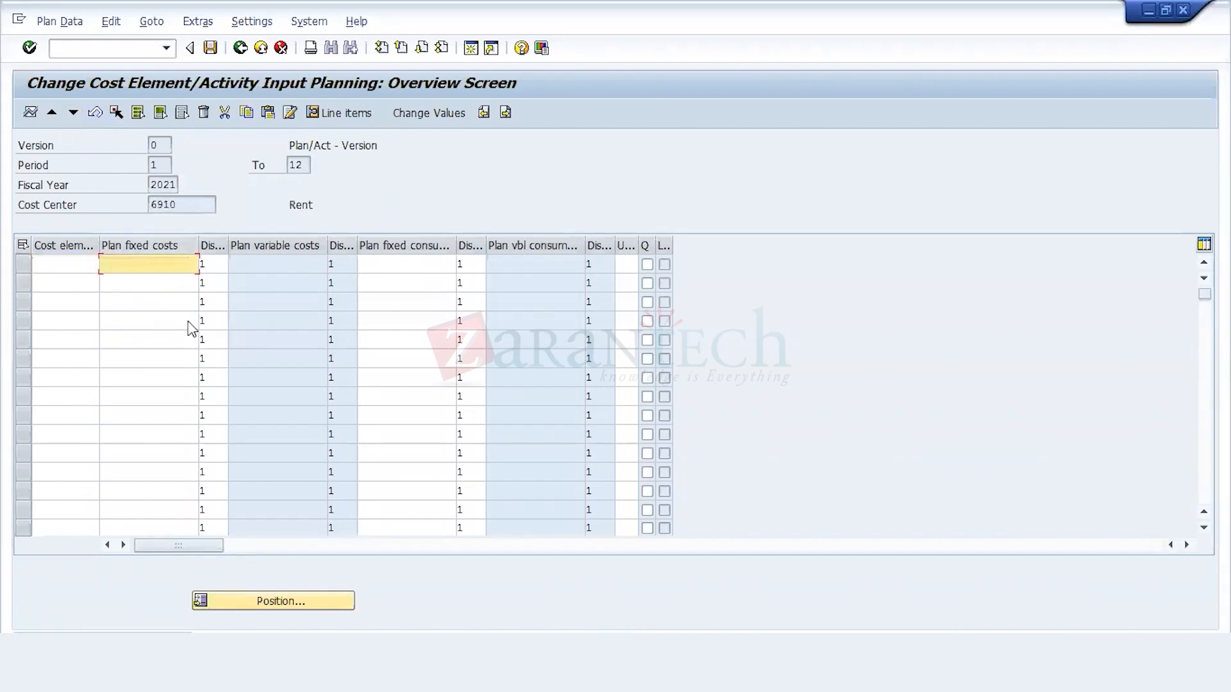
left_click(527, 667)
left_click(512, 602)
left_click_drag(248, 529, 301, 530)
key("ctrl+c")
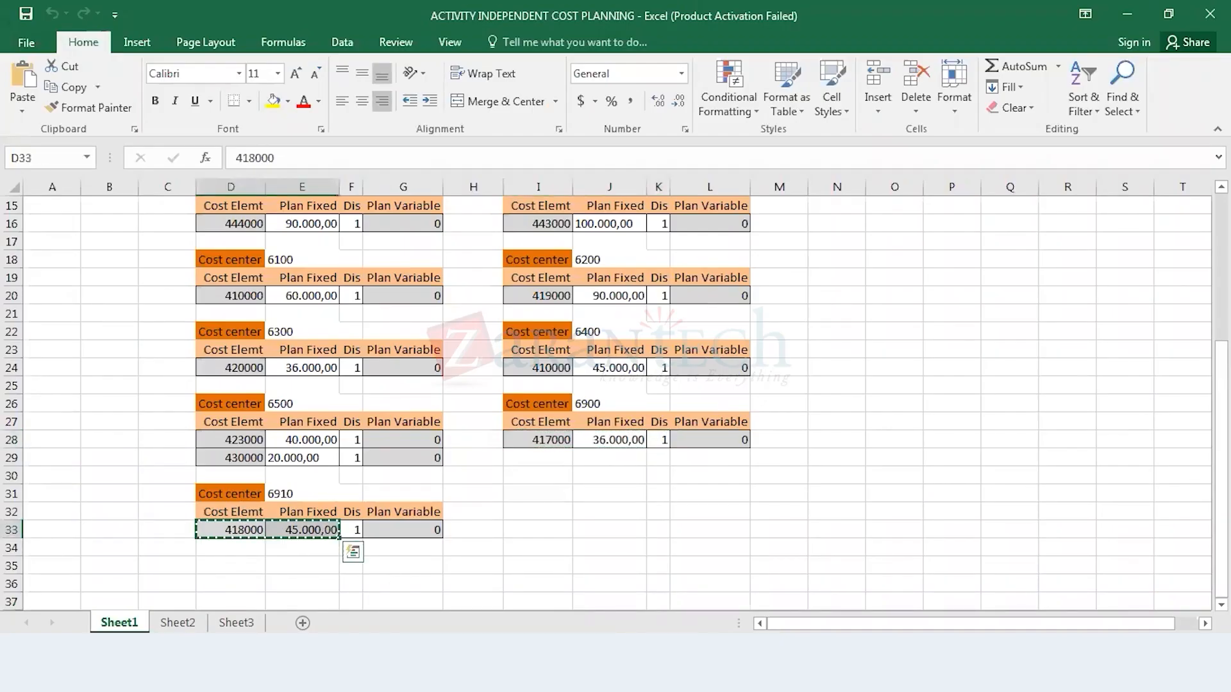
Step: Paste the copied cells into cost center 6910's planning in SAP: cost element 418000 with fixed costs 45.000,00
left_click(353, 596)
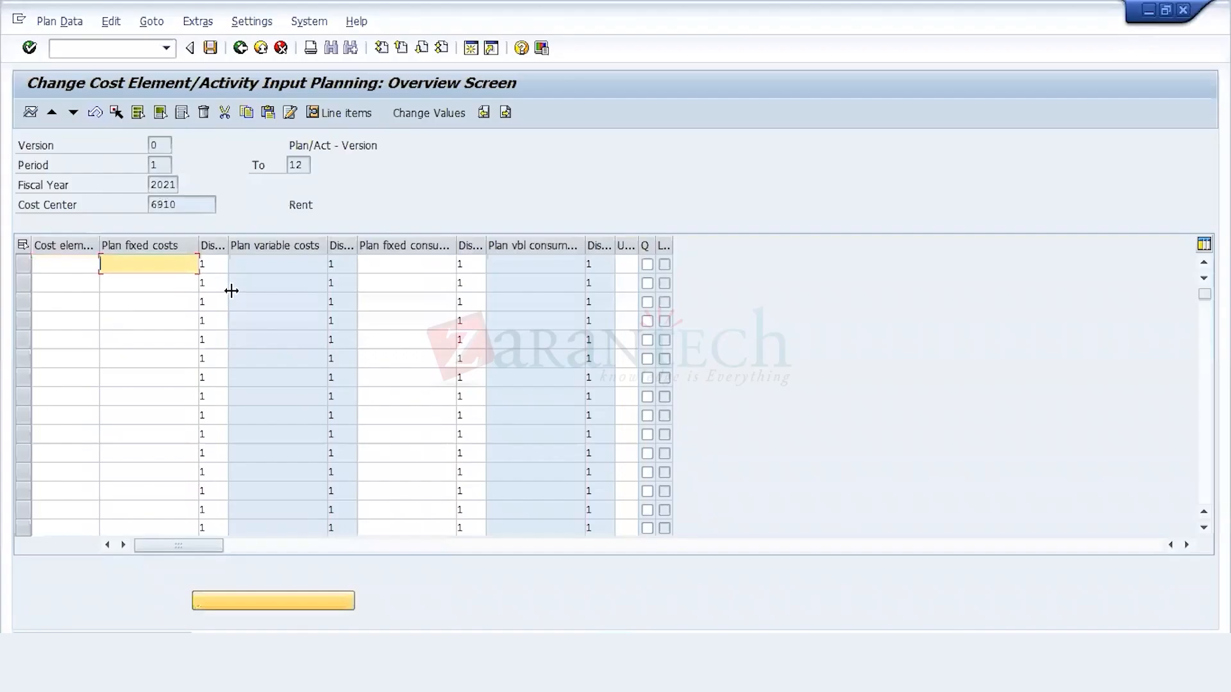
left_click(86, 264)
key("ctrl+v")
key("Return")
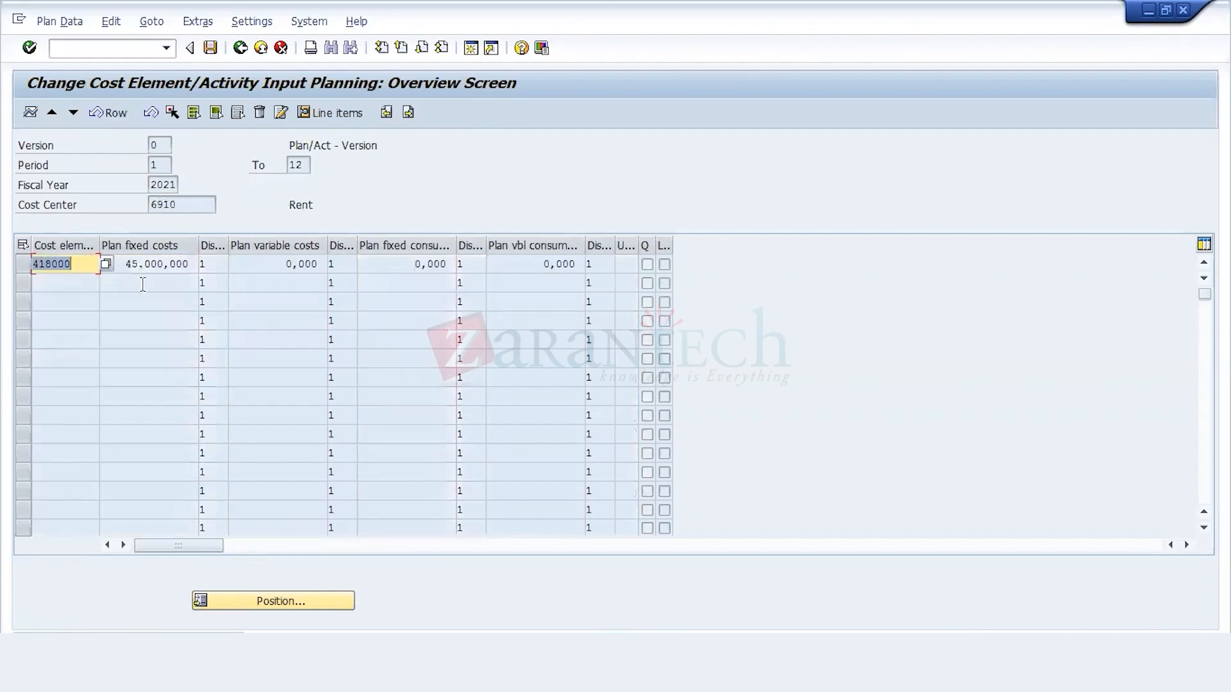
Step: Switch to the GL Account Master List workbook and copy the name of account 418000, Rent & Rates, from cell BB7
left_click(359, 675)
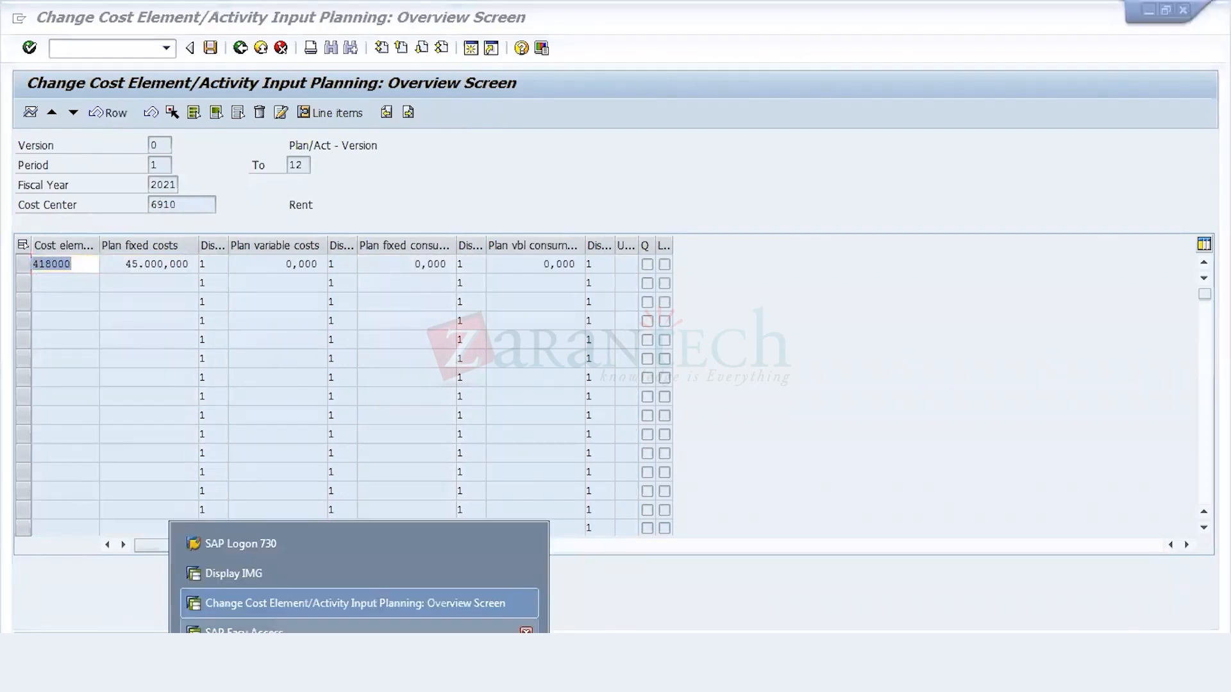
mouse_move(527, 670)
left_click(513, 631)
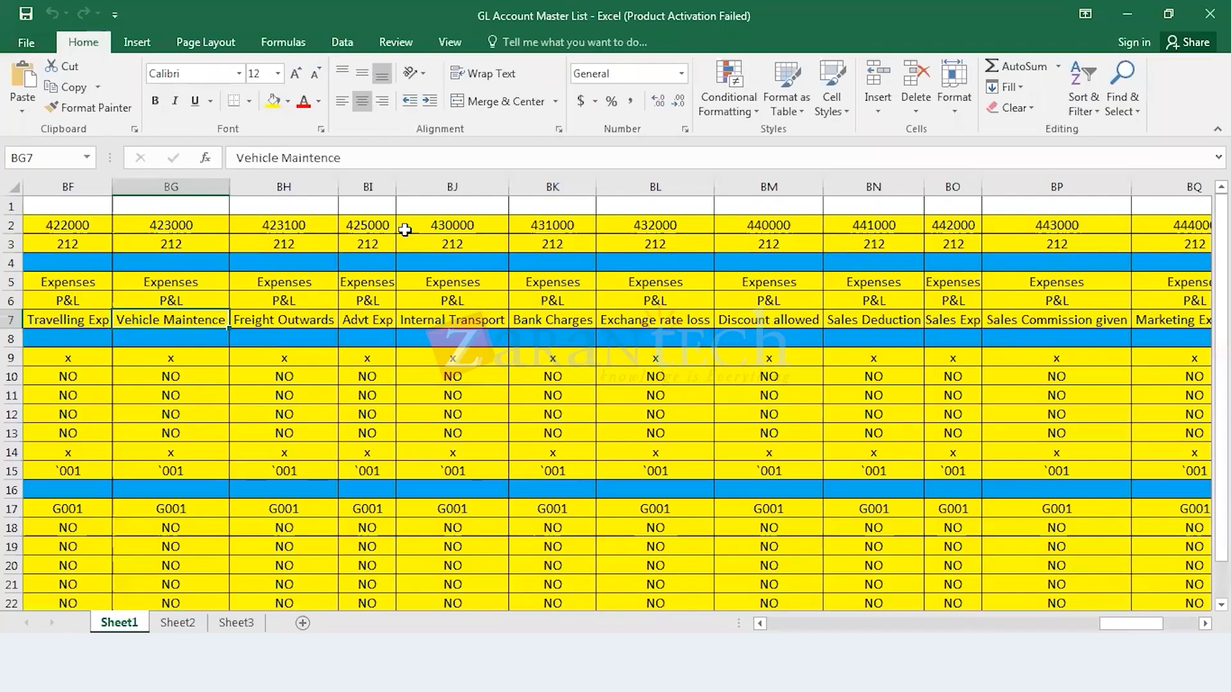
left_click(393, 226)
key("Left")
key("Left")
key("Left")
key("Left")
key("Left")
key("Left")
key("Left")
key("Left")
key("Left")
key("Left")
key("Left")
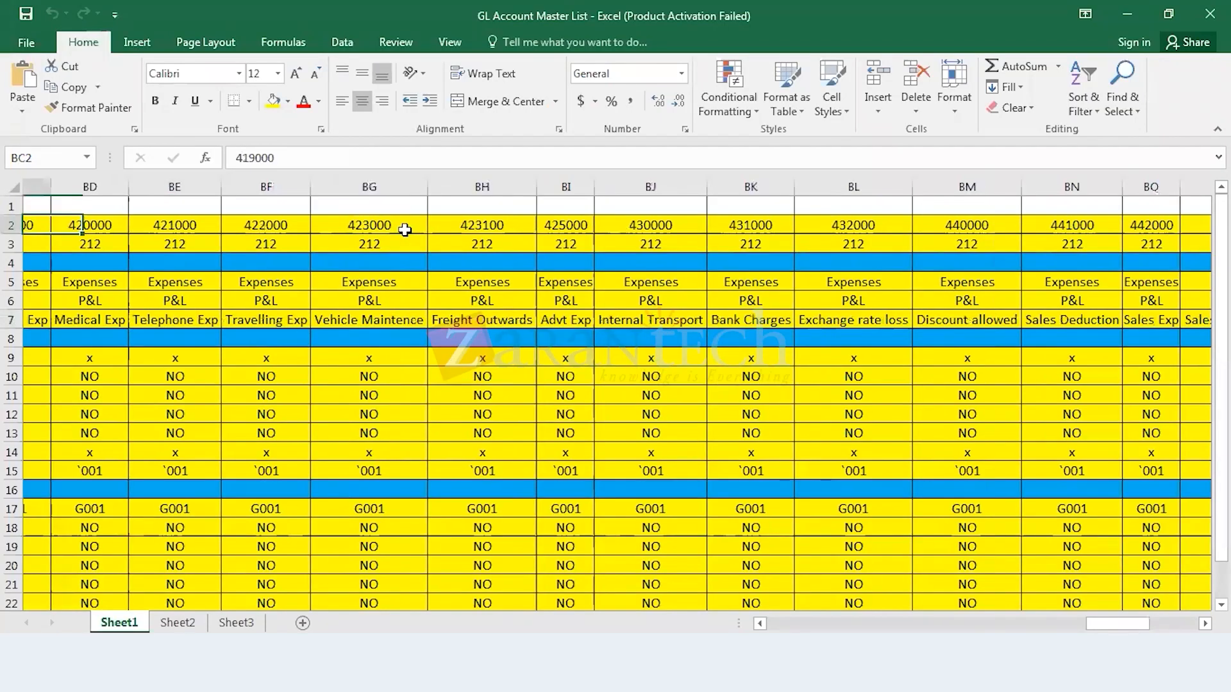
key("Right")
key("Right")
key("Right")
key("Right")
key("Down")
key("Down")
key("Down")
key("Down")
key("Down")
key("ctrl+c")
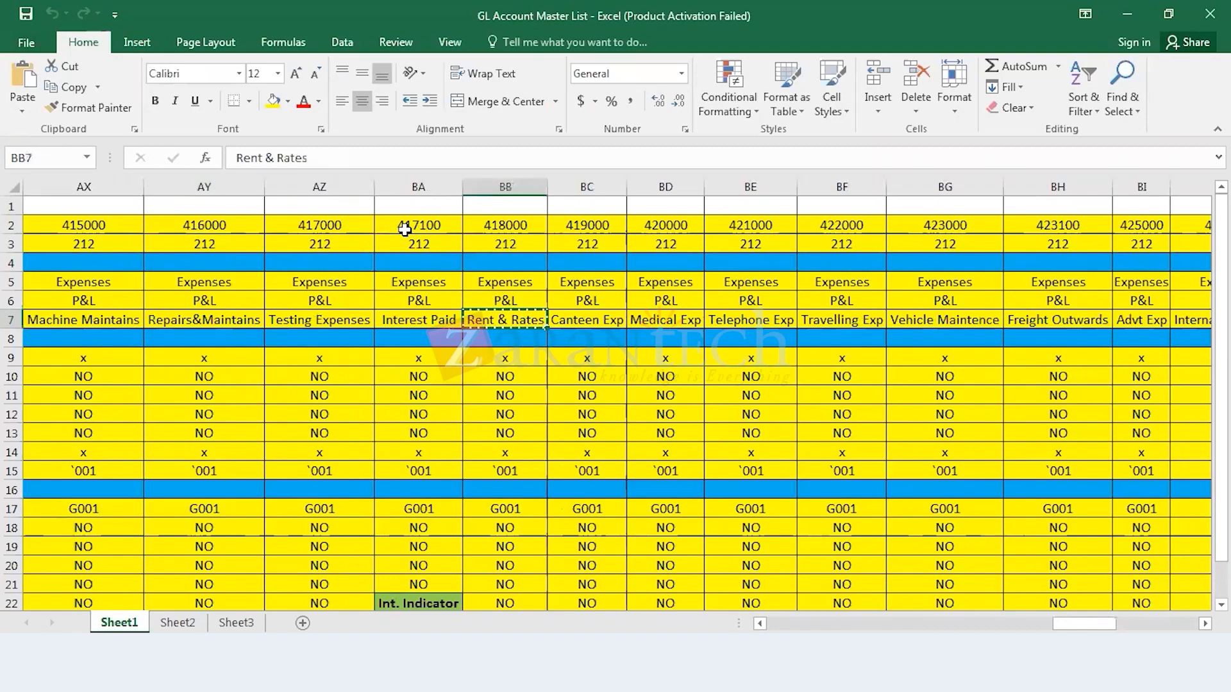
Step: Switch to SAP, open central G/L account maintenance and enter 418000 as the G/L account
left_click(359, 673)
left_click(373, 605)
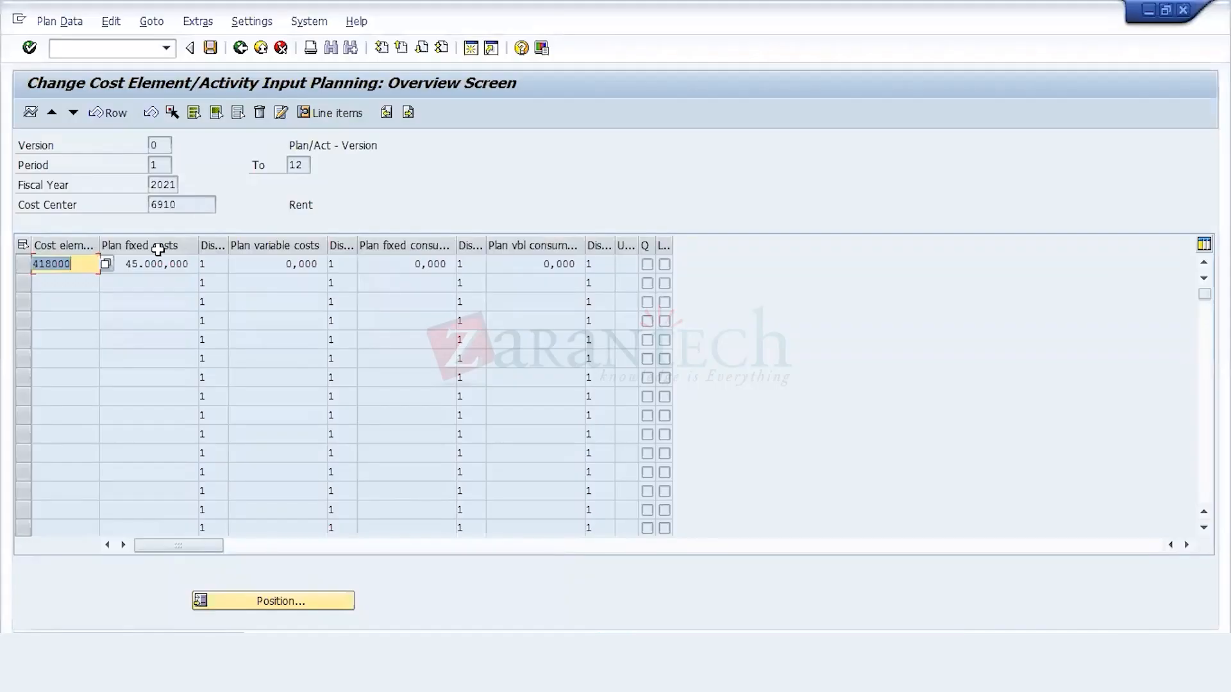
left_click(358, 673)
left_click(370, 632)
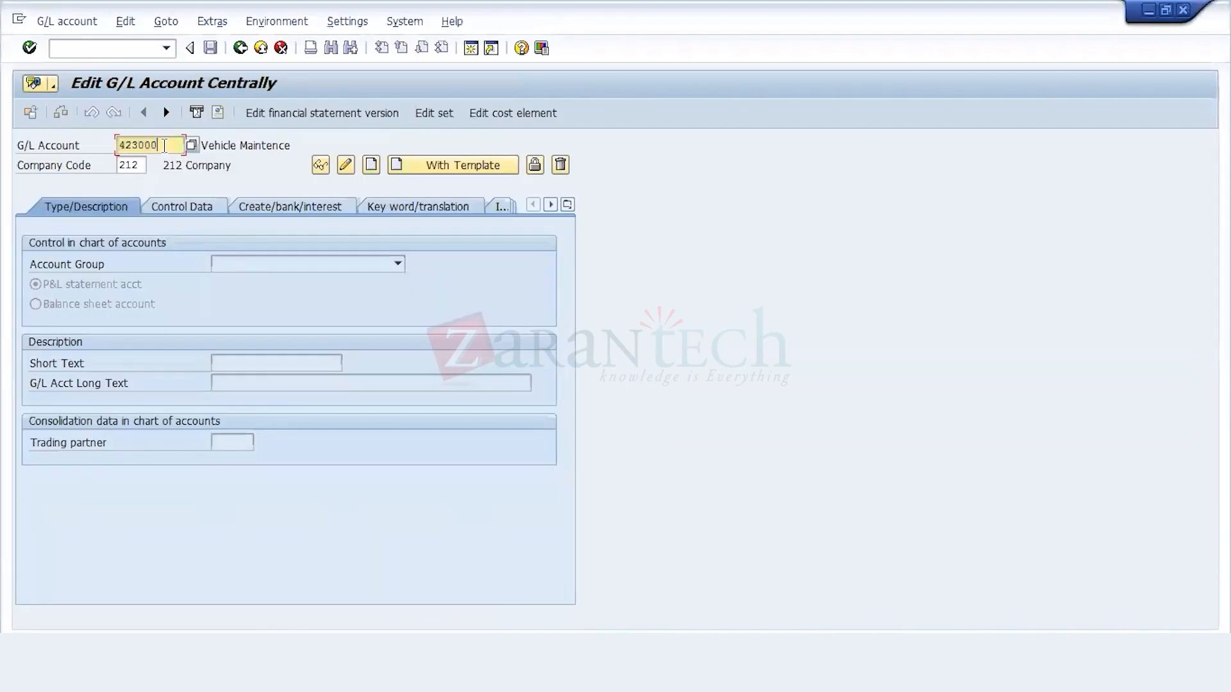
left_click(165, 146)
type("42")
key("BackSpace")
type("18000")
Step: Create G/L account 418000 with reference account 444000 of company code 212 as template
left_click(405, 166)
type("444000")
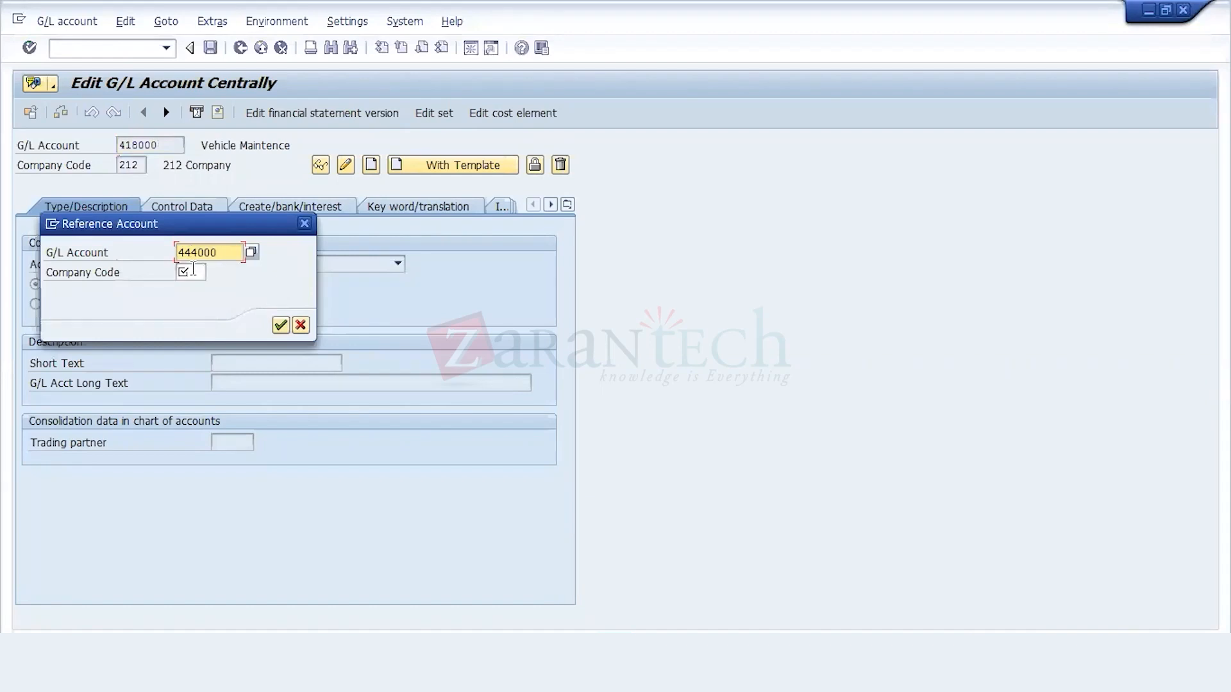
left_click(193, 272)
type("212")
key("Return")
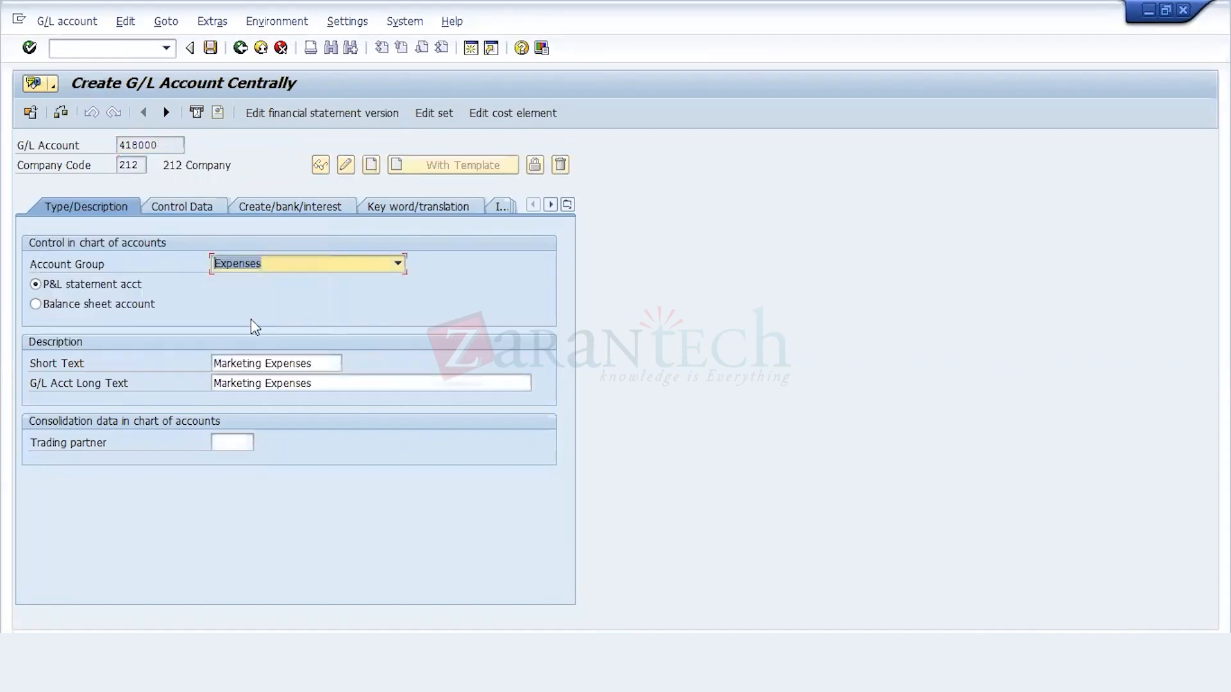
Step: Replace the short text and long text of G/L account 418000 with the copied name Rent & Rates and save the account
left_click(322, 363)
key("BackSpace")
key("BackSpace")
key("BackSpace")
key("BackSpace")
key("BackSpace")
key("BackSpace")
key("BackSpace")
key("BackSpace")
key("BackSpace")
key("BackSpace")
key("BackSpace")
key("BackSpace")
key("BackSpace")
key("BackSpace")
key("BackSpace")
key("BackSpace")
key("BackSpace")
key("BackSpace")
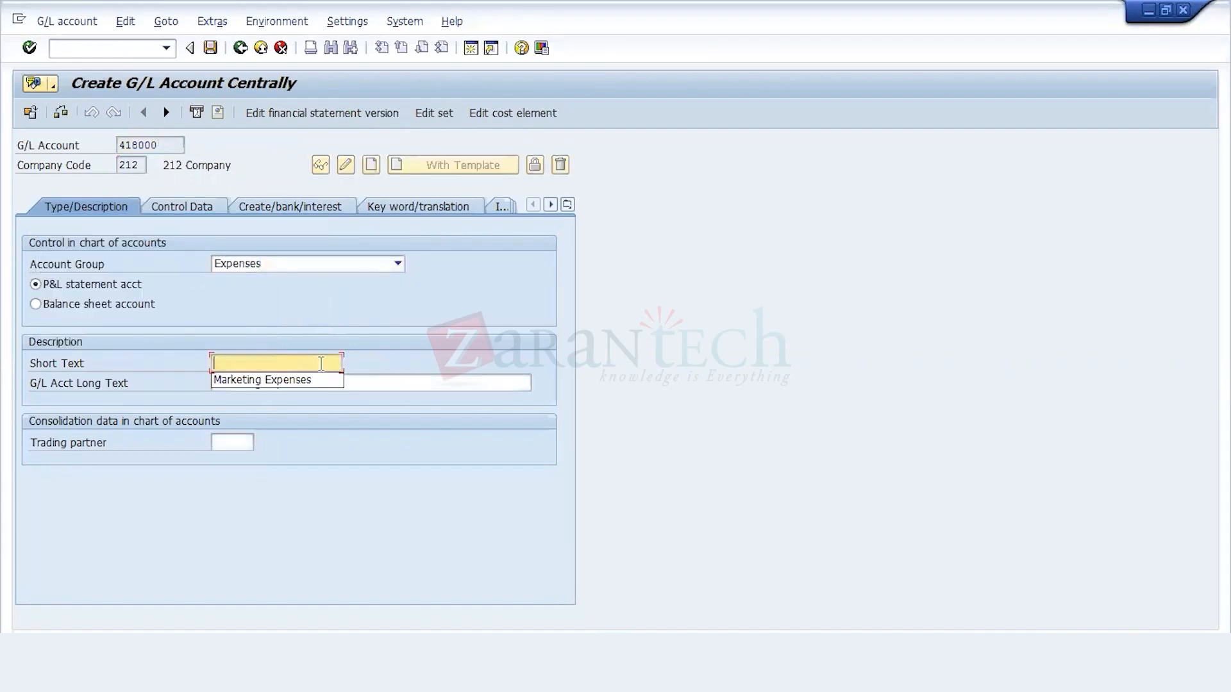
key("ctrl+v")
left_click(380, 385)
key("BackSpace")
key("BackSpace")
key("BackSpace")
key("BackSpace")
key("BackSpace")
key("BackSpace")
key("BackSpace")
key("BackSpace")
key("BackSpace")
key("BackSpace")
key("BackSpace")
key("BackSpace")
key("BackSpace")
key("BackSpace")
key("BackSpace")
key("BackSpace")
key("BackSpace")
key("BackSpace")
key("ctrl+v")
key("ctrl+s")
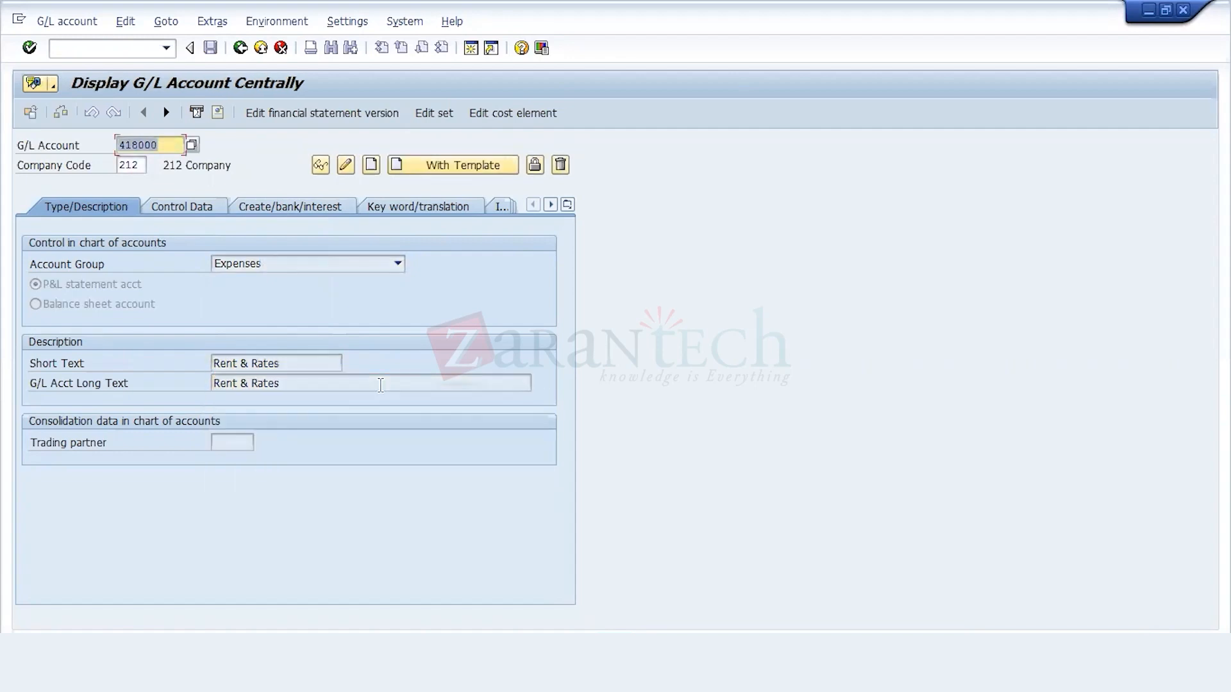
Step: Create cost element 418000 from the G/L account with cost element category 1, save it and return to SAP Easy Access
left_click(519, 112)
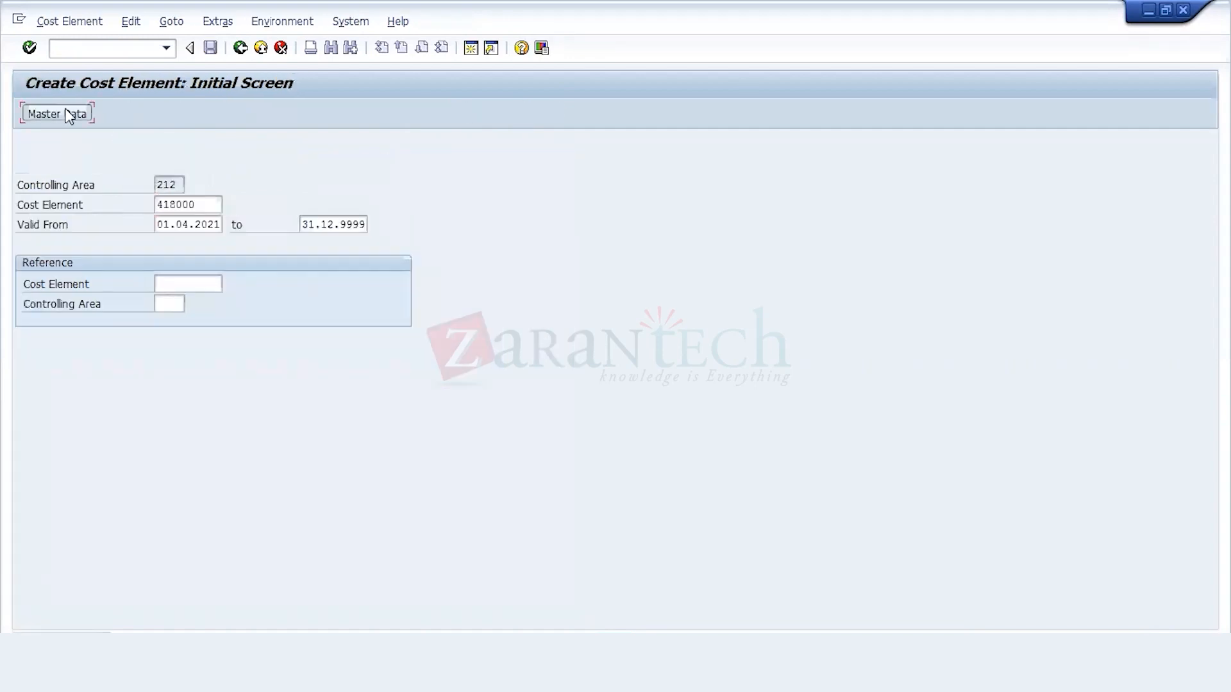
left_click(73, 115)
left_click(170, 360)
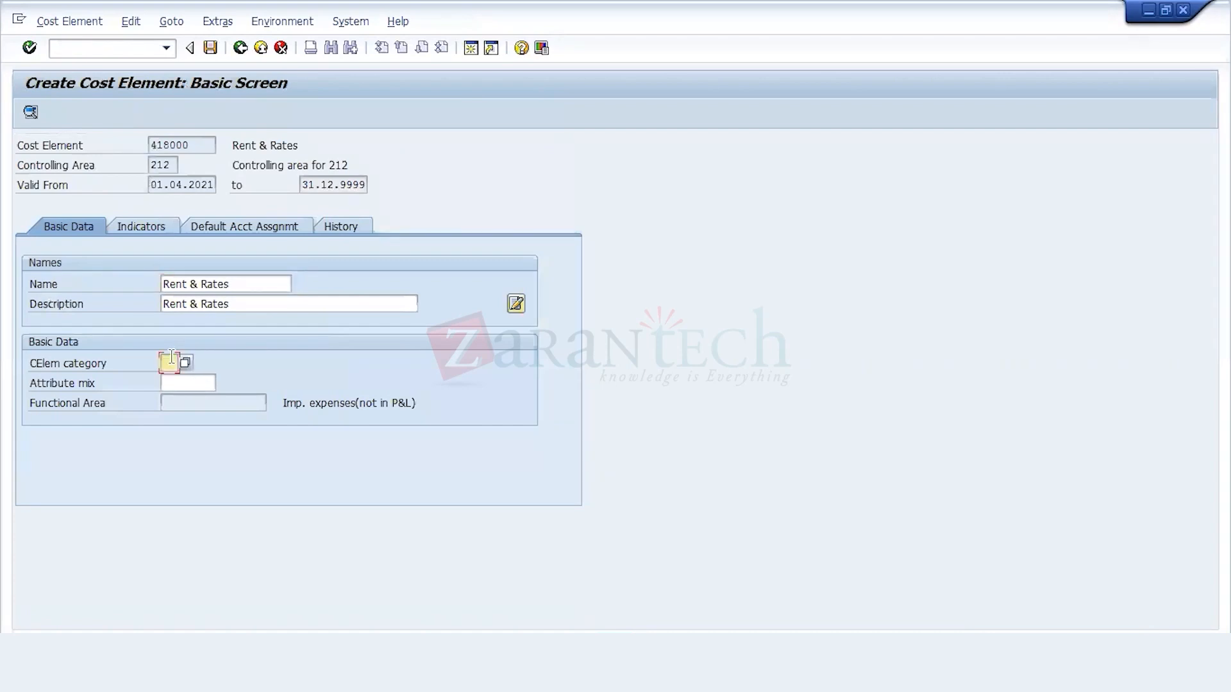
type("1")
left_click(210, 48)
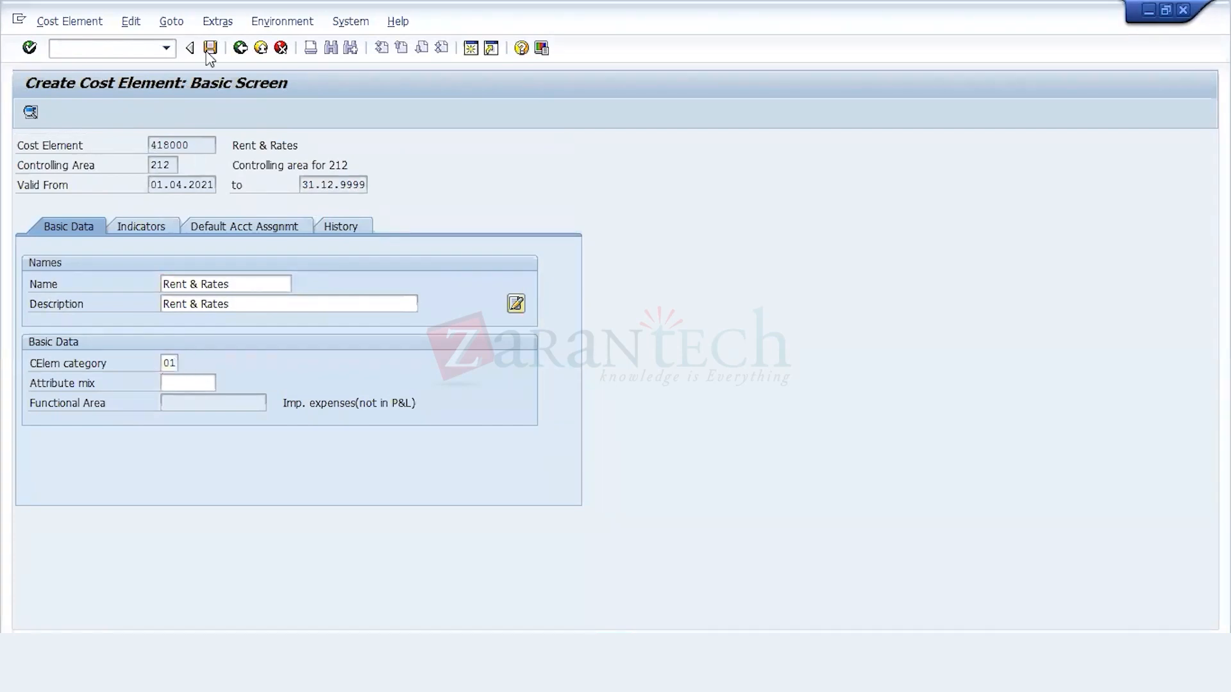
left_click(240, 48)
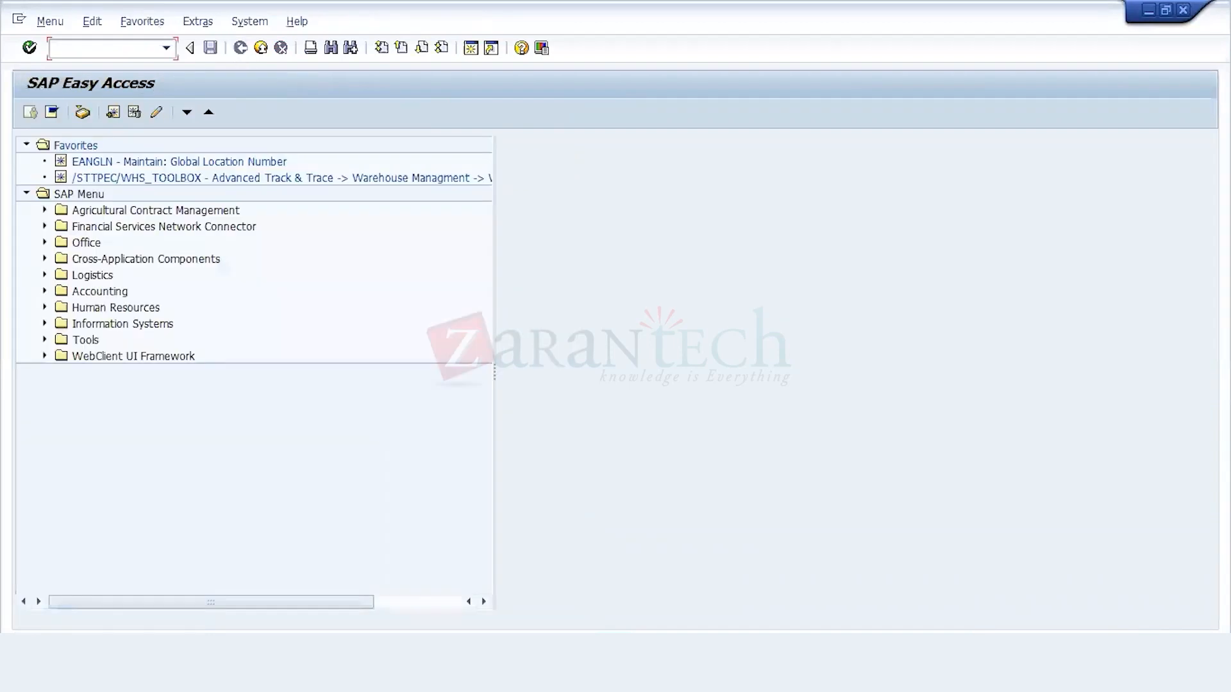
Step: Return to the planning overview of cost center 6910 and save the plan data
left_click(379, 609)
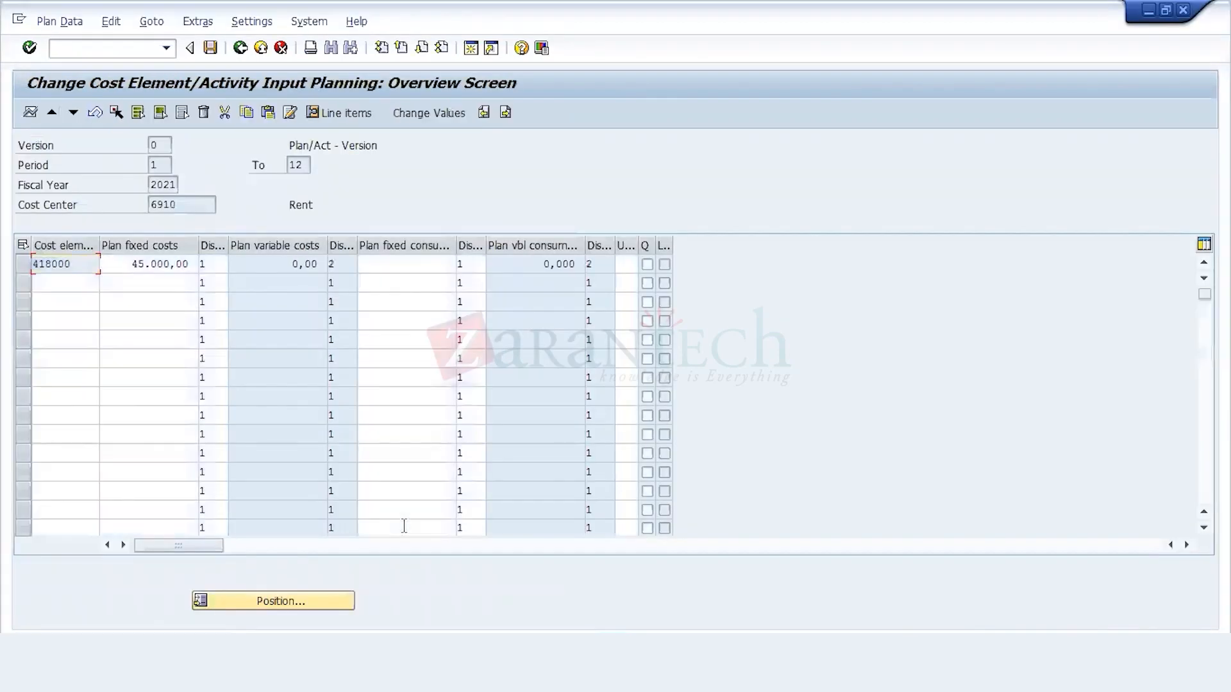
left_click(214, 54)
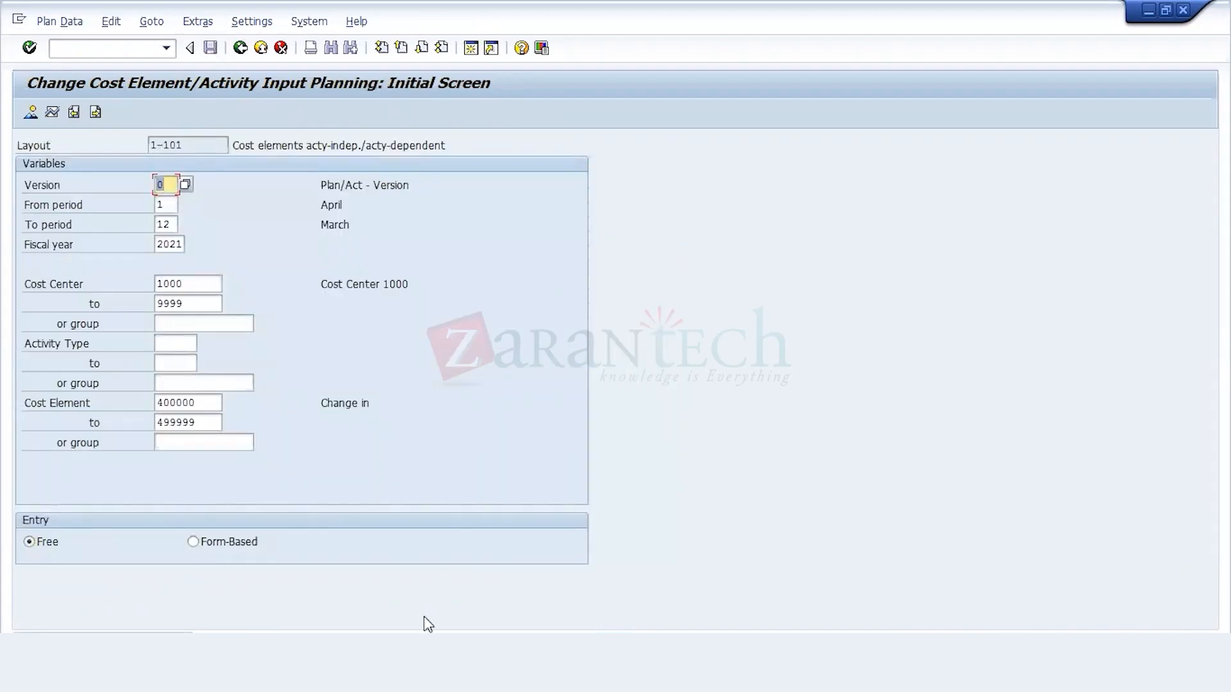
right_click(415, 678)
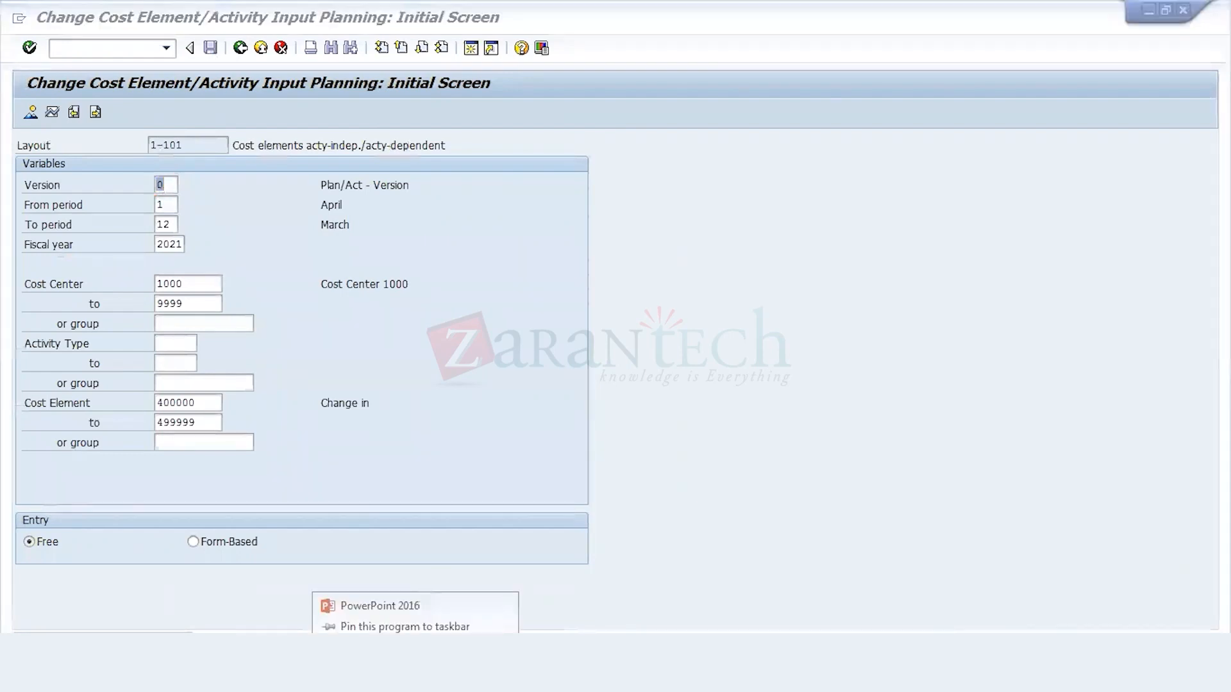
left_click(416, 637)
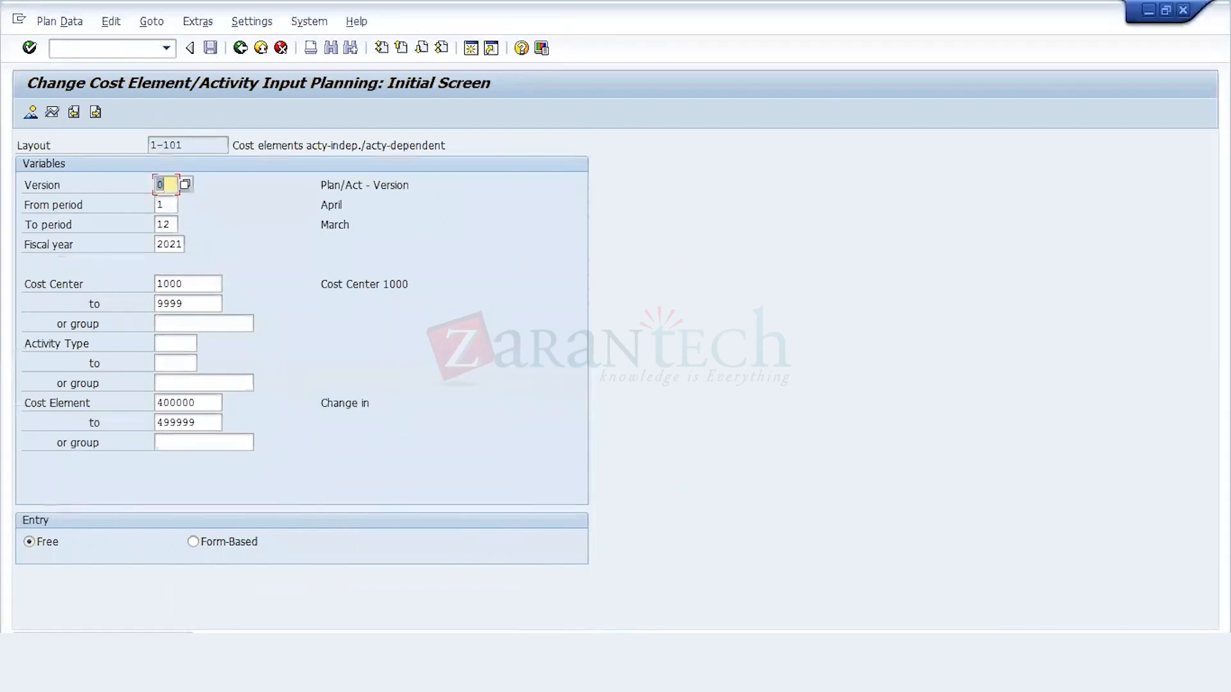
Step: Open and run report S_ALR_87013611, Cost Centers: Actual/Plan/Variance, from the plan/actual comparisons of Cost Center Accounting
mouse_move(359, 678)
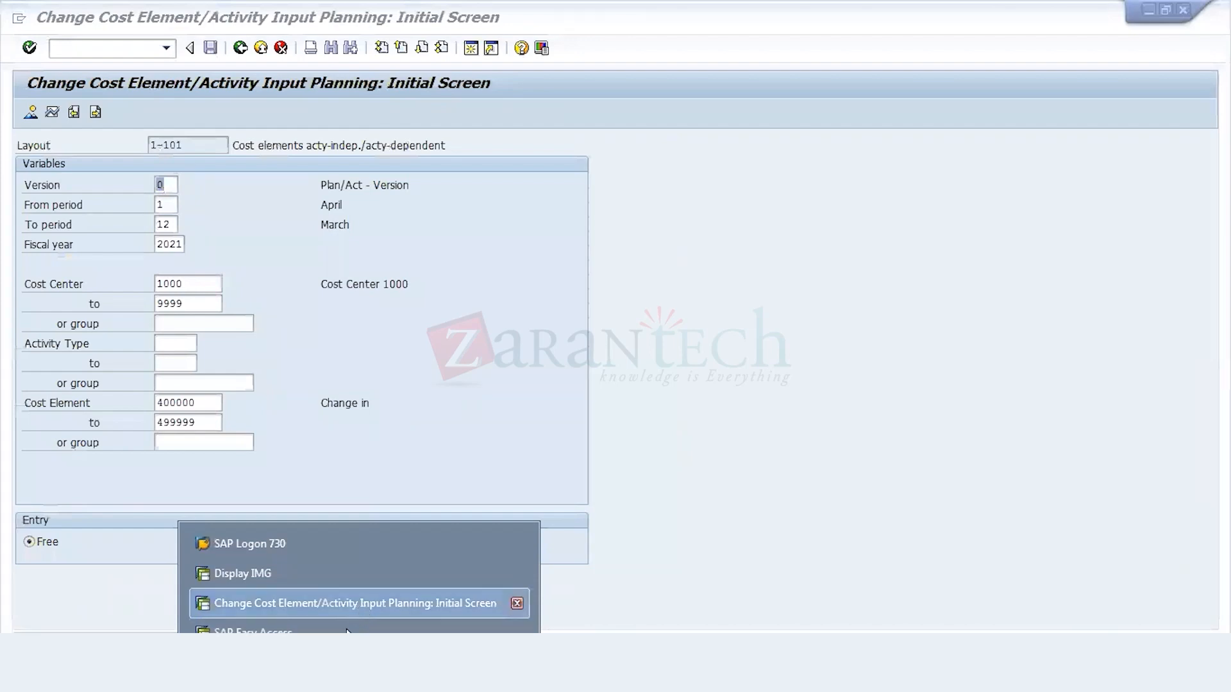
left_click(307, 631)
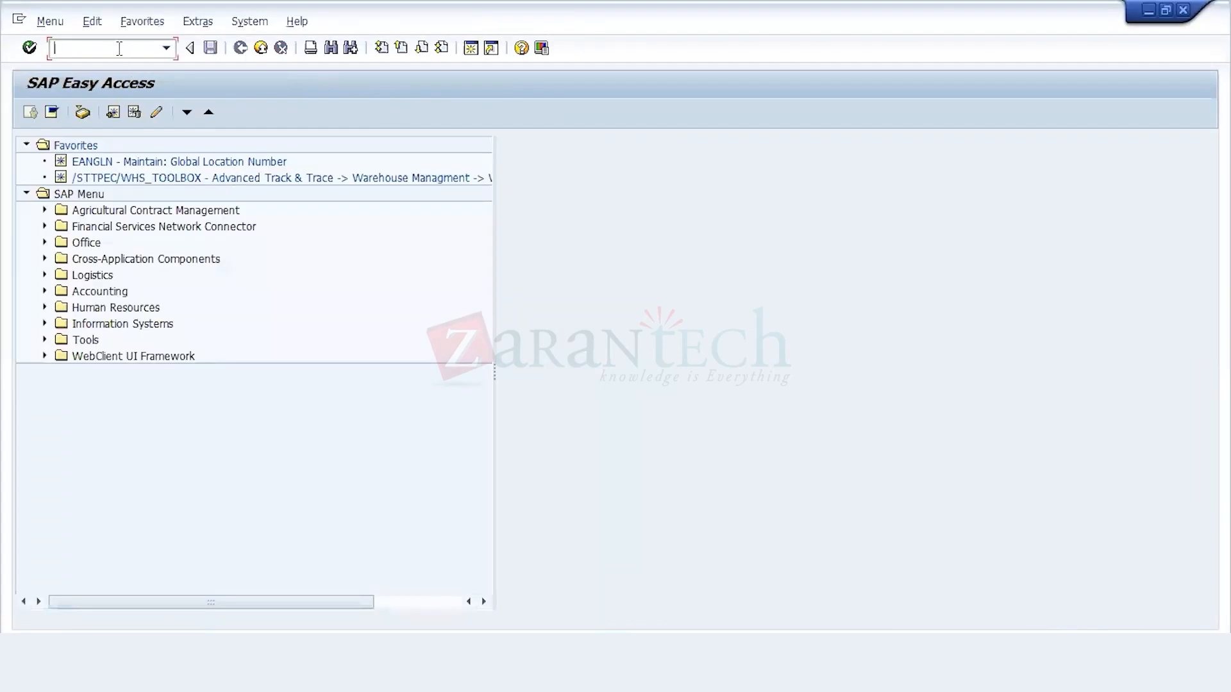
left_click(44, 291)
left_click(63, 339)
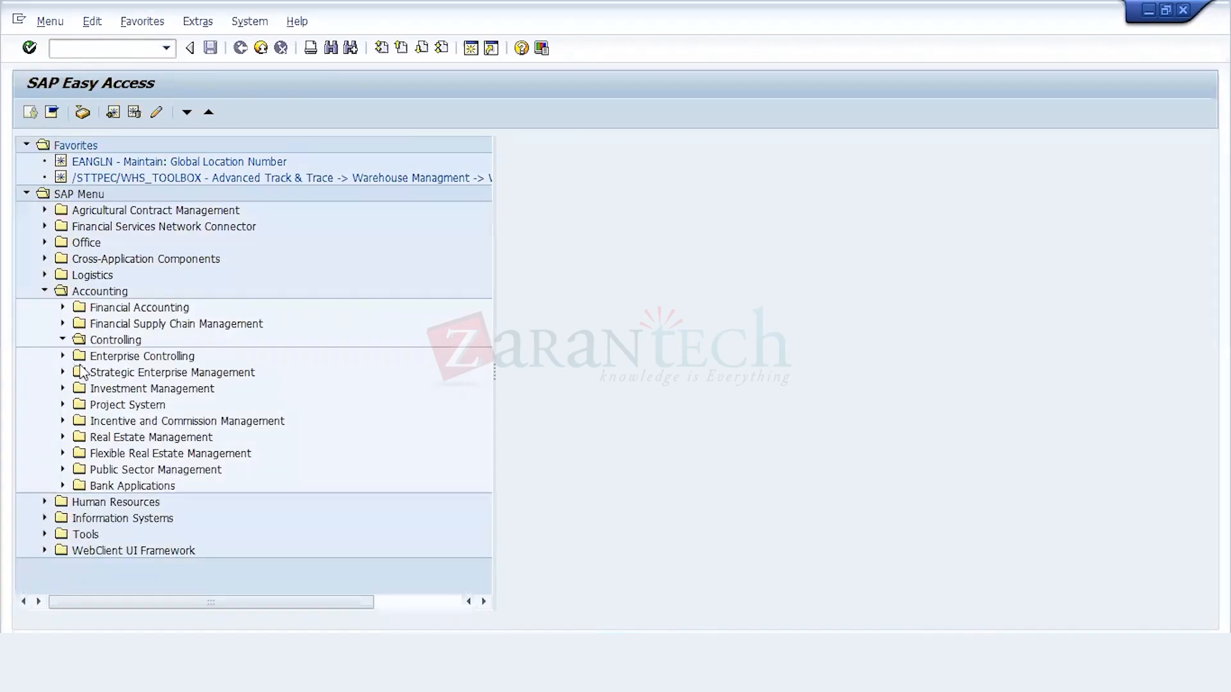
left_click(80, 372)
left_click(98, 469)
left_click(117, 485)
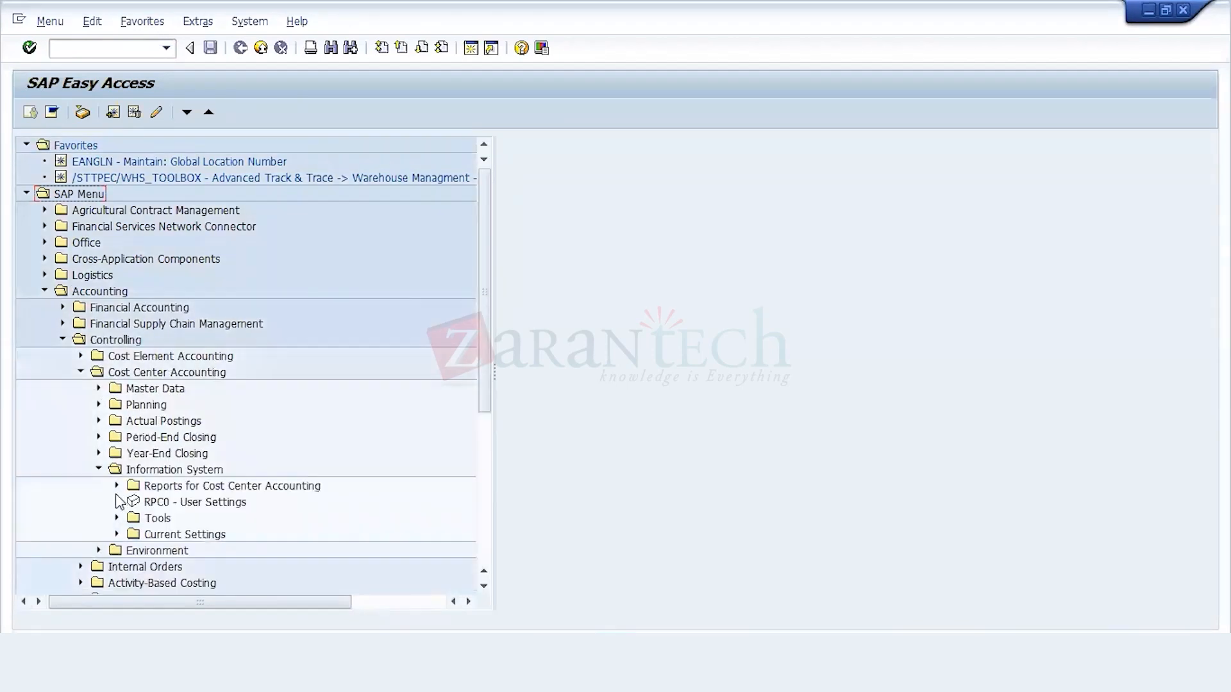
left_click(135, 502)
left_click(215, 486)
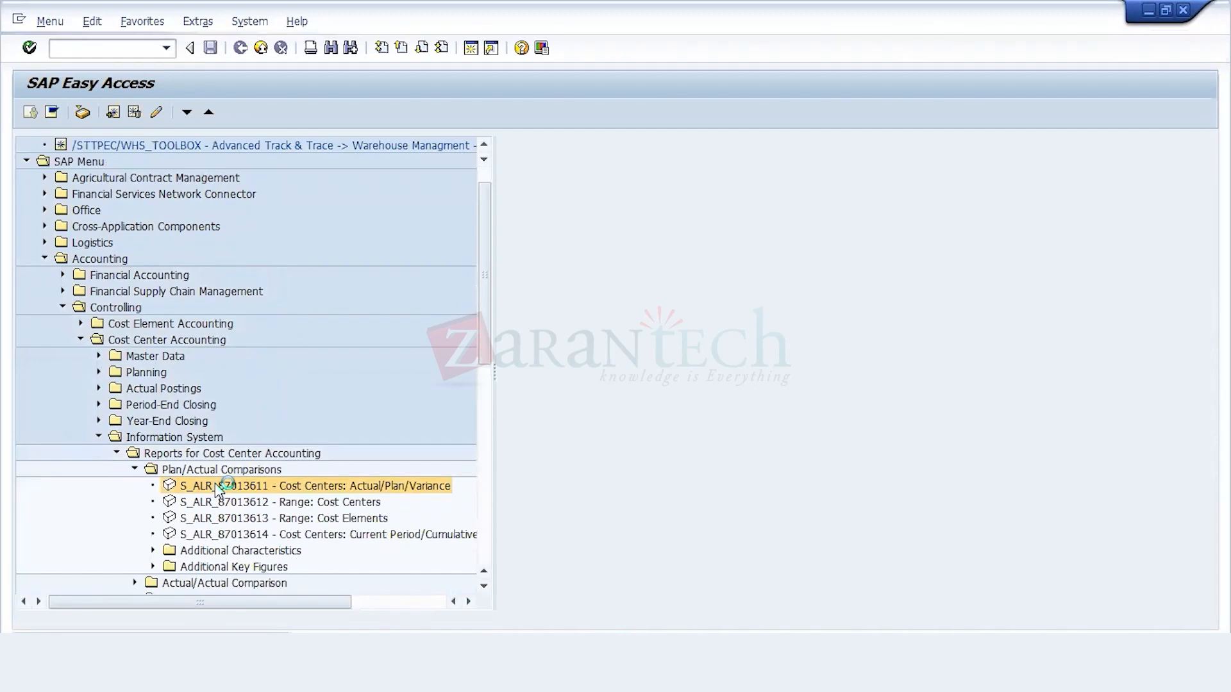
left_click(30, 112)
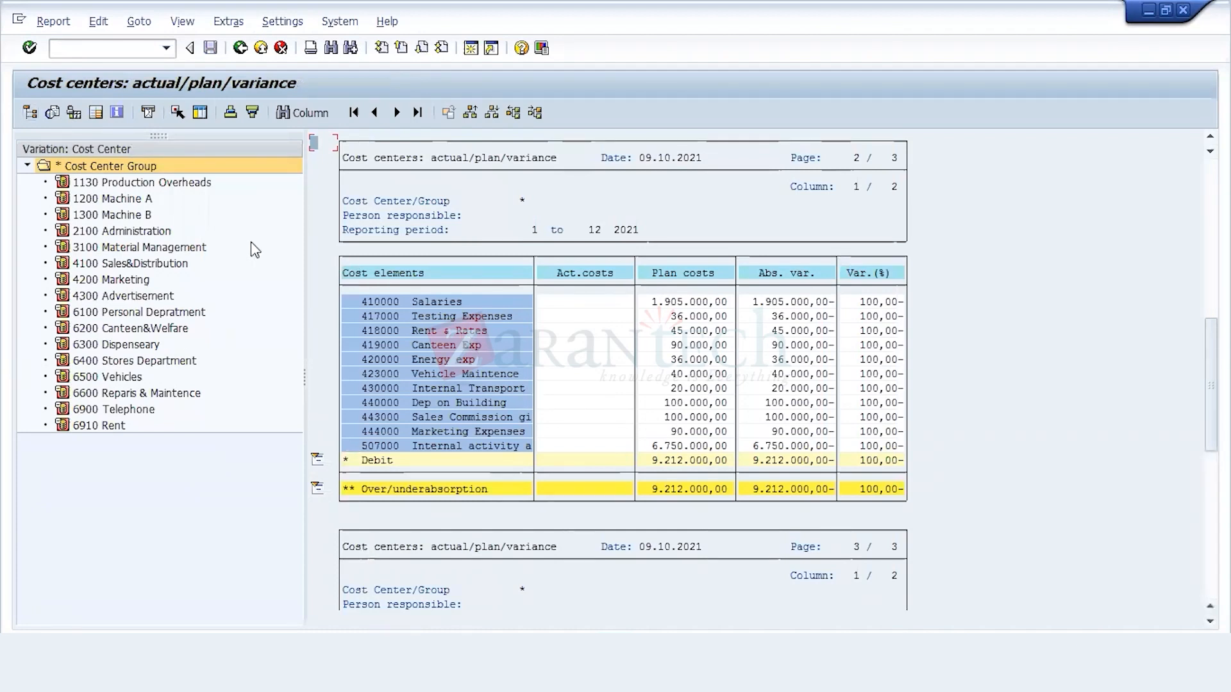
Step: Review the planned costs of individual cost centers such as 6900, 6500 and 6200, including the statistical key figures of 6200
left_click(135, 414)
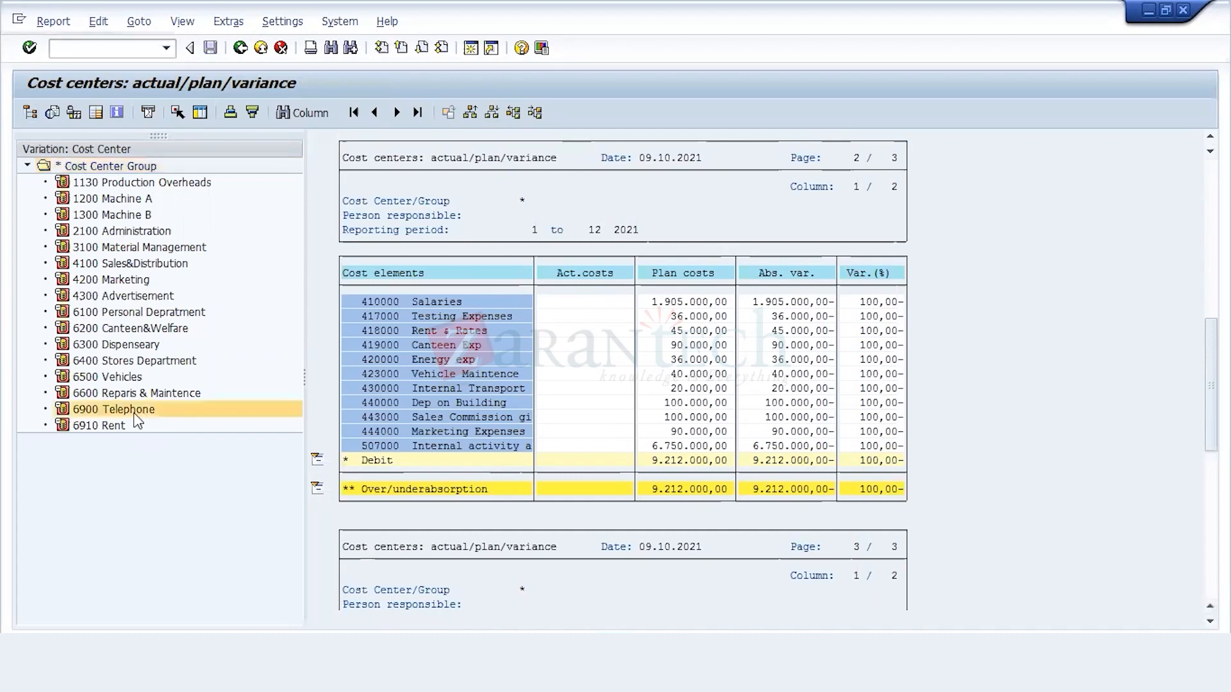
left_click(119, 426)
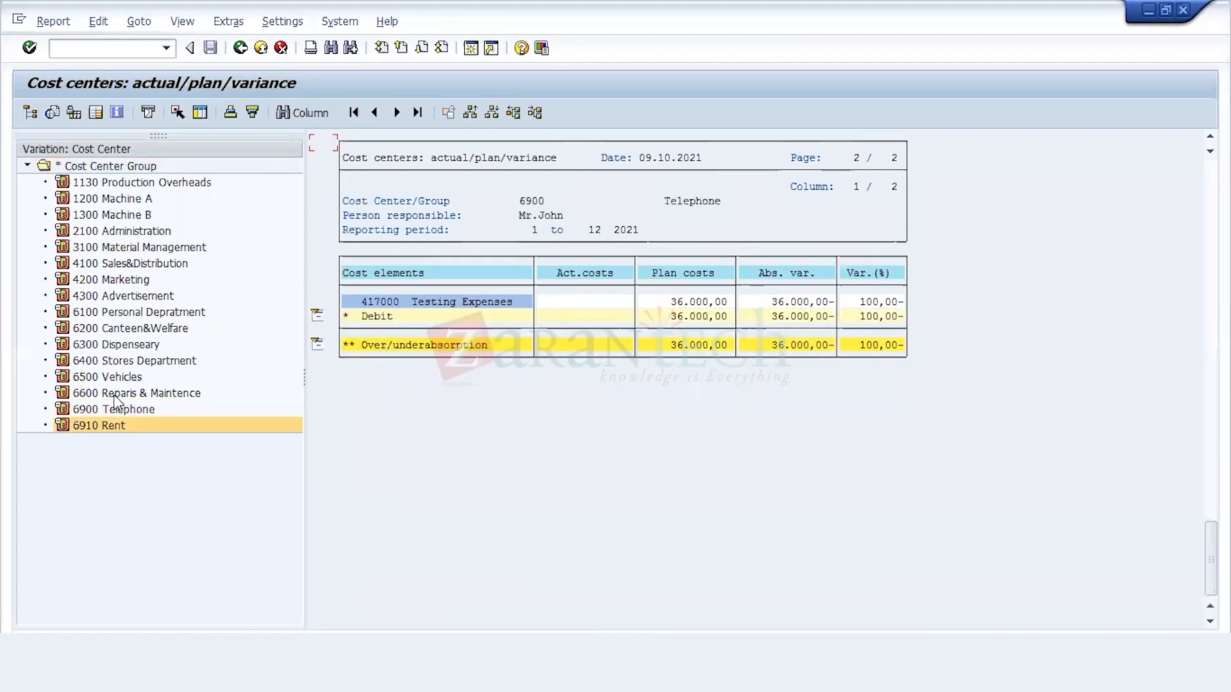
left_click(118, 379)
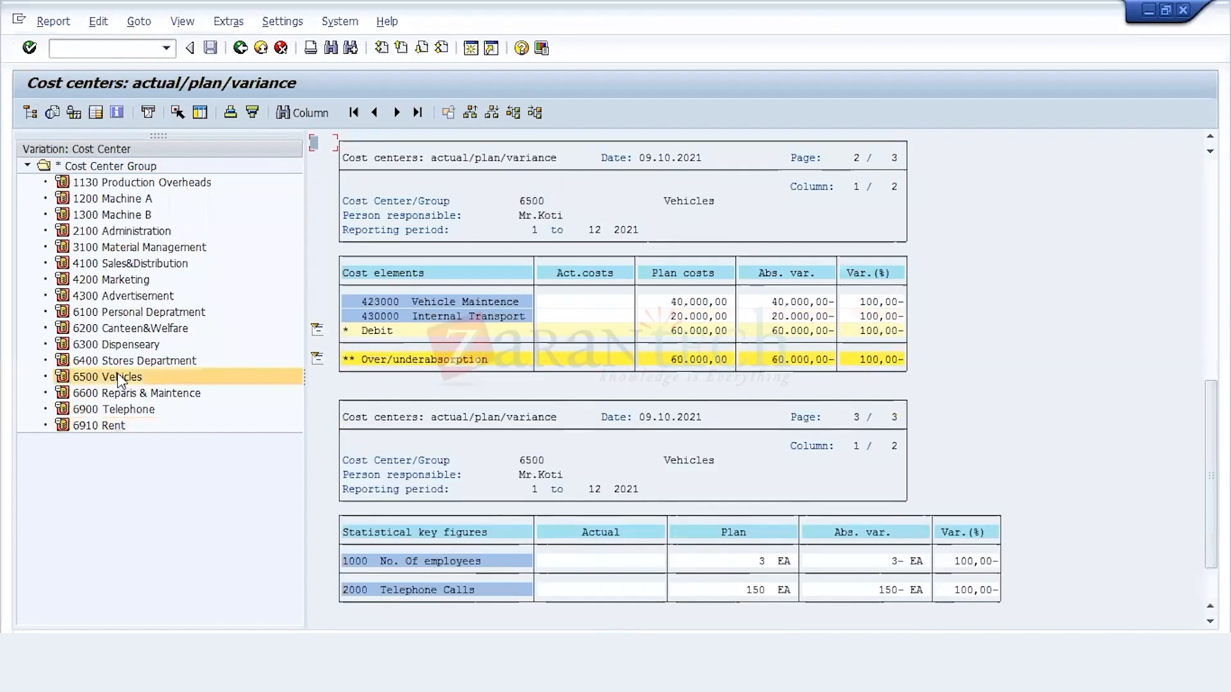
left_click(127, 346)
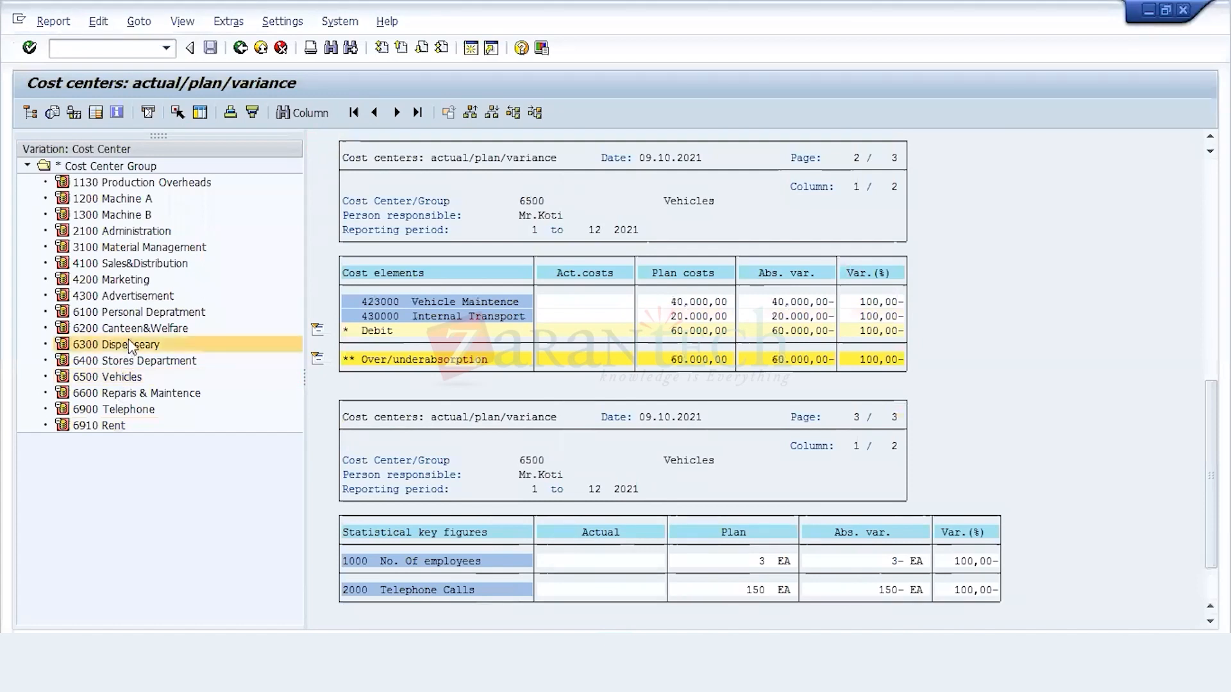
left_click(131, 329)
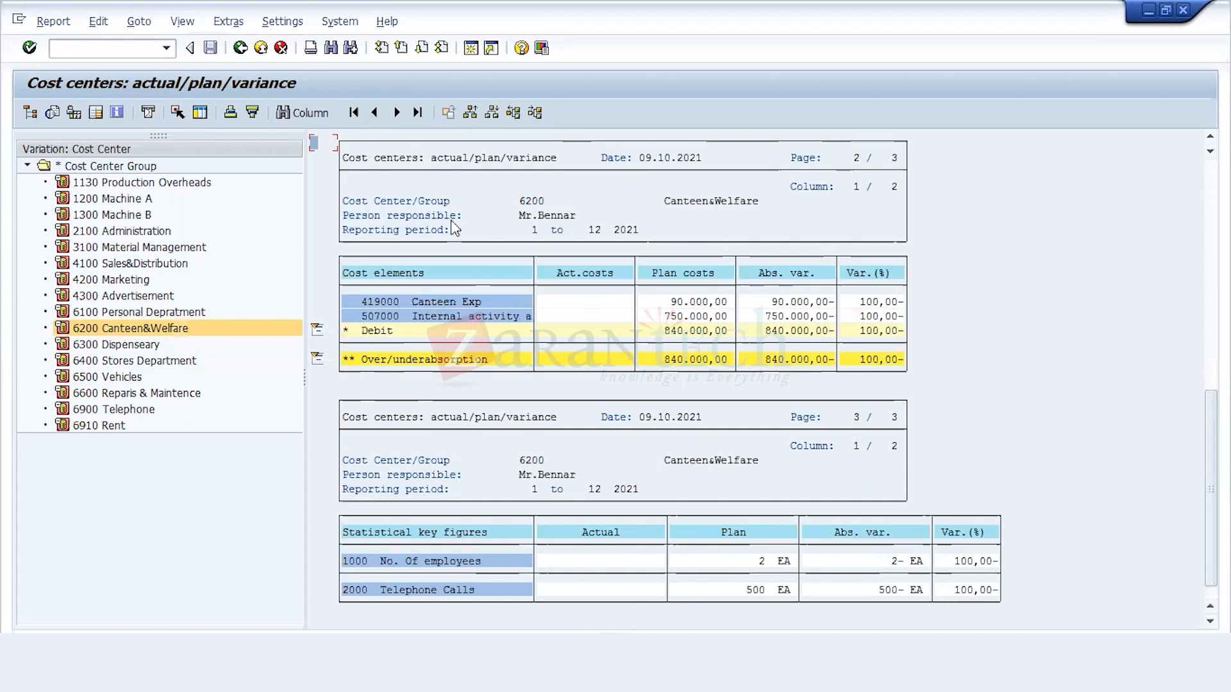
left_click(441, 48)
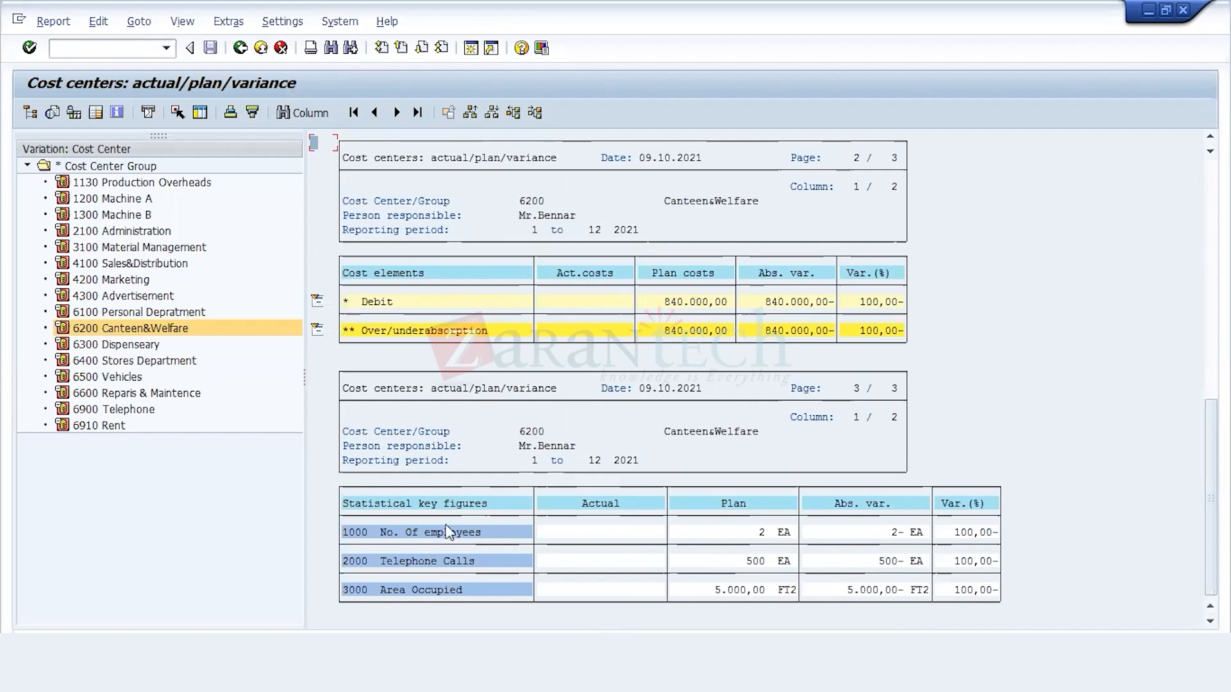
Step: Close the GL Account Master List workbook in Excel without saving its changes
mouse_move(471, 674)
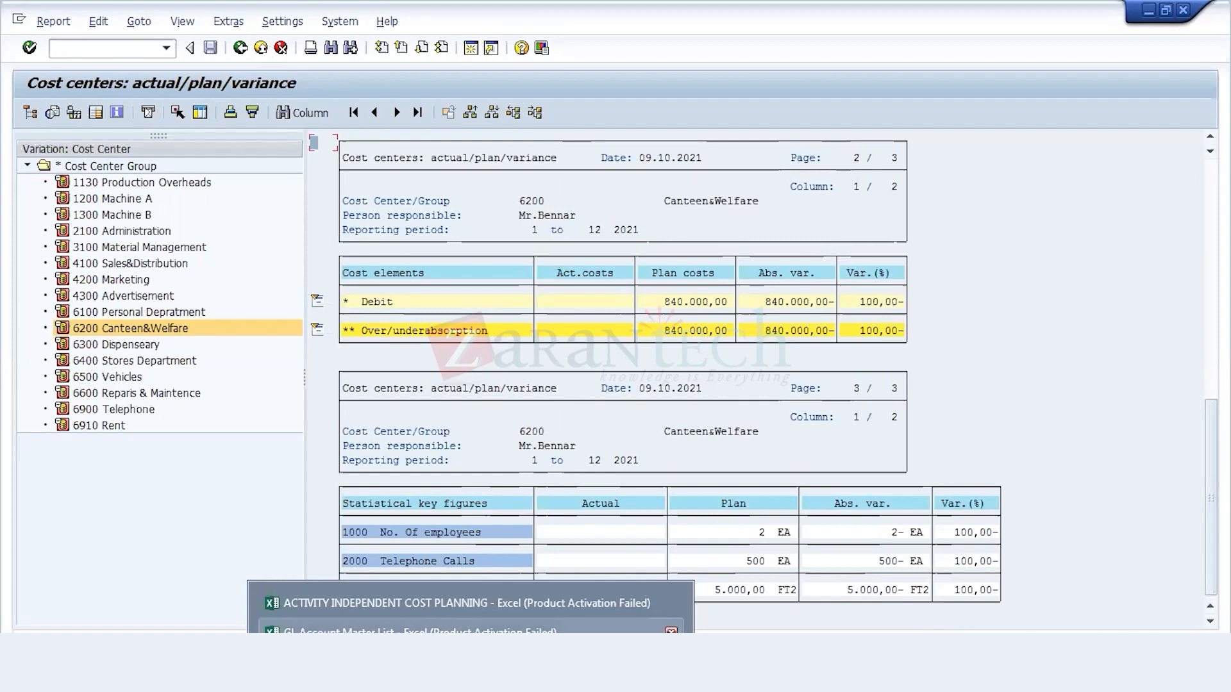
left_click(670, 631)
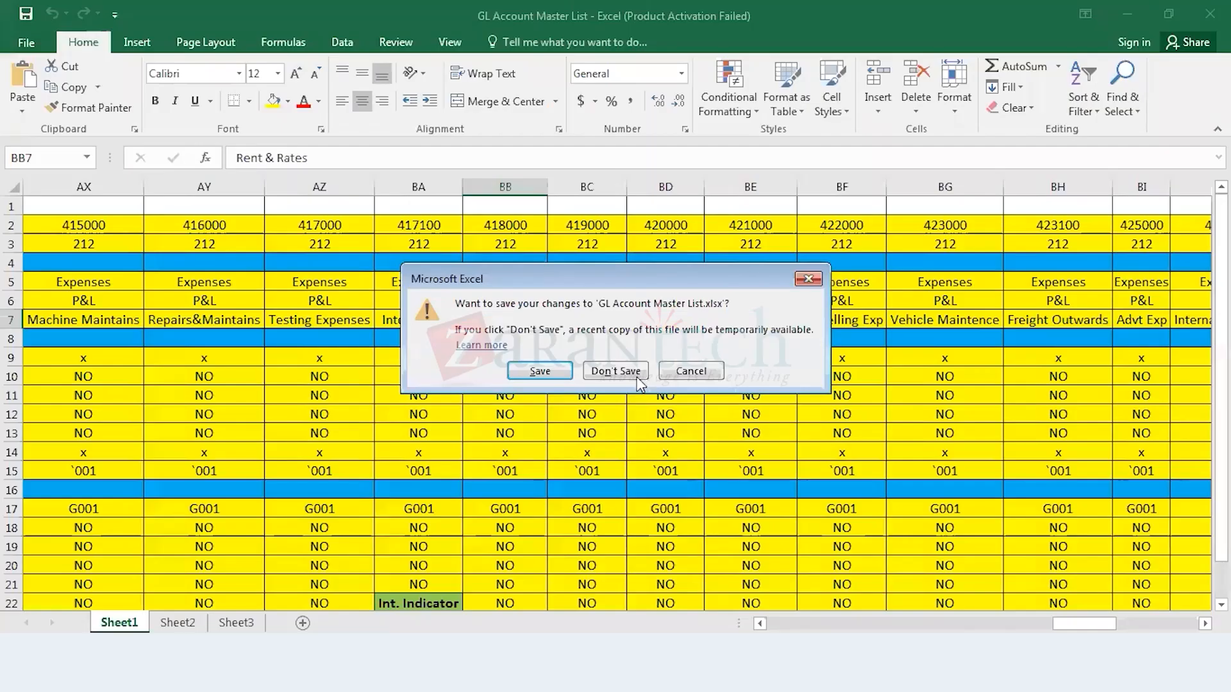
left_click(634, 376)
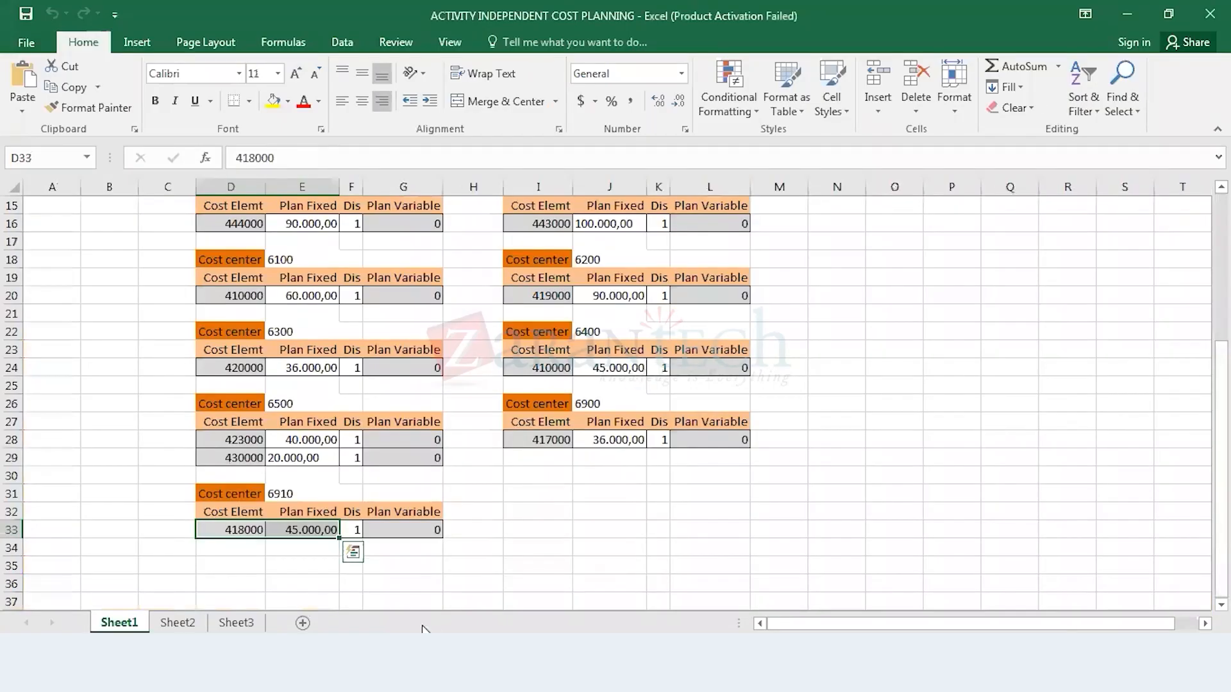
mouse_move(247, 673)
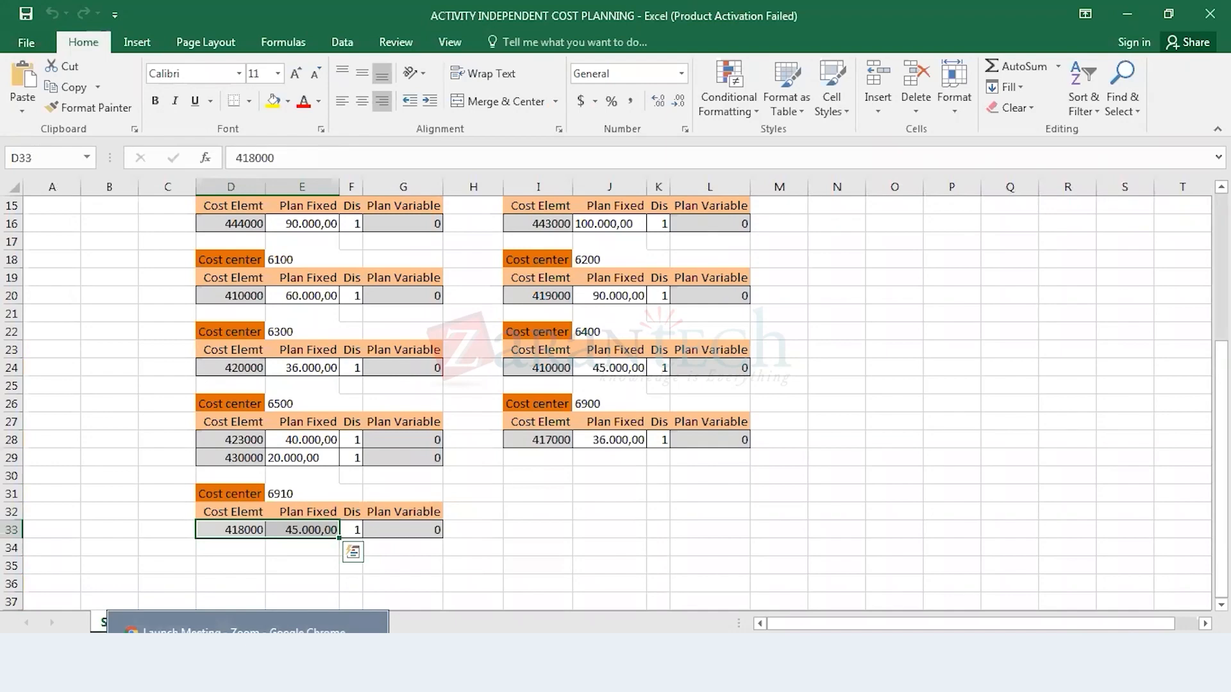
Step: Switch to SAP's Change Cost Element/Activity Input Planning window and return to the SAP Easy Access menu
mouse_move(358, 673)
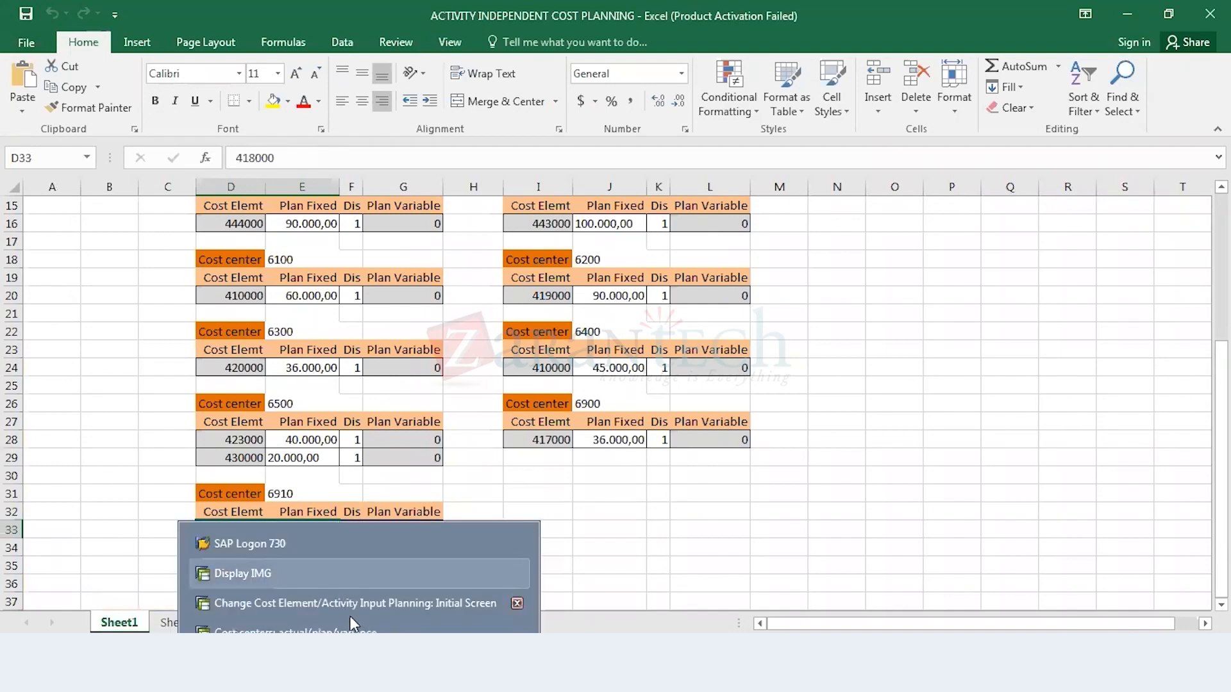
left_click(356, 634)
right_click(471, 673)
left_click(471, 673)
mouse_move(359, 673)
left_click(371, 607)
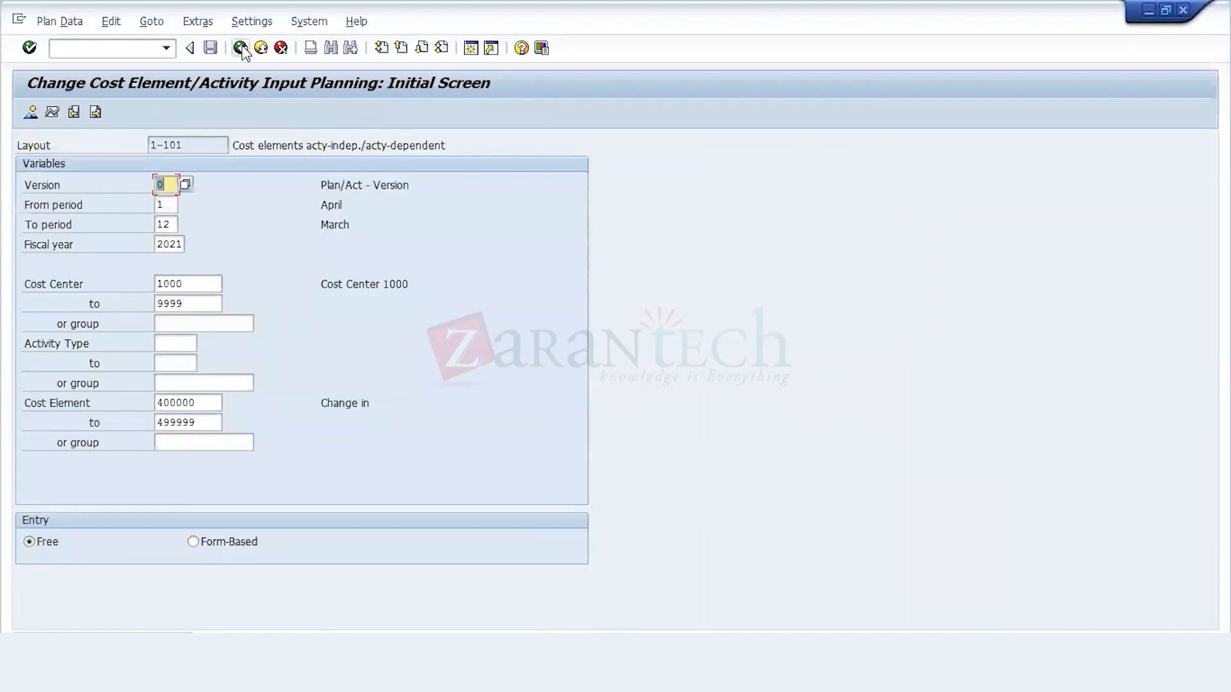
left_click(241, 48)
Step: Open Define Distribution (S_ALR_87005903) from the current settings of cost center planning and start creating a plan distribution cycle
left_click(117, 436)
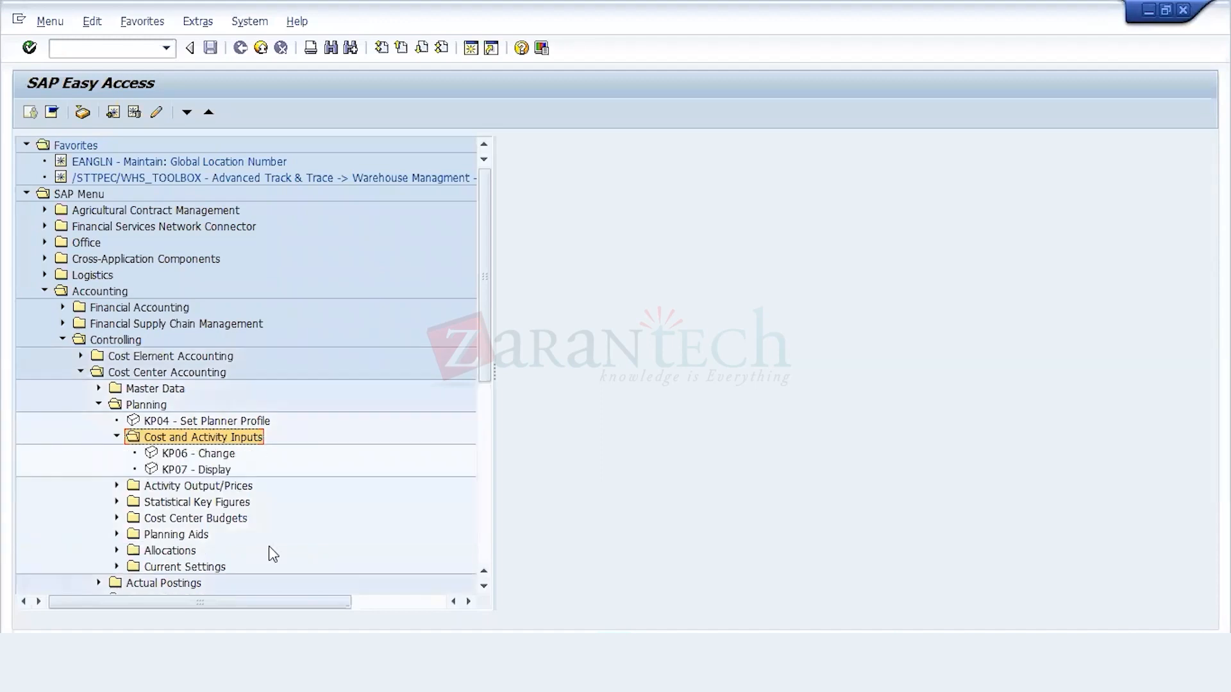
key("Left")
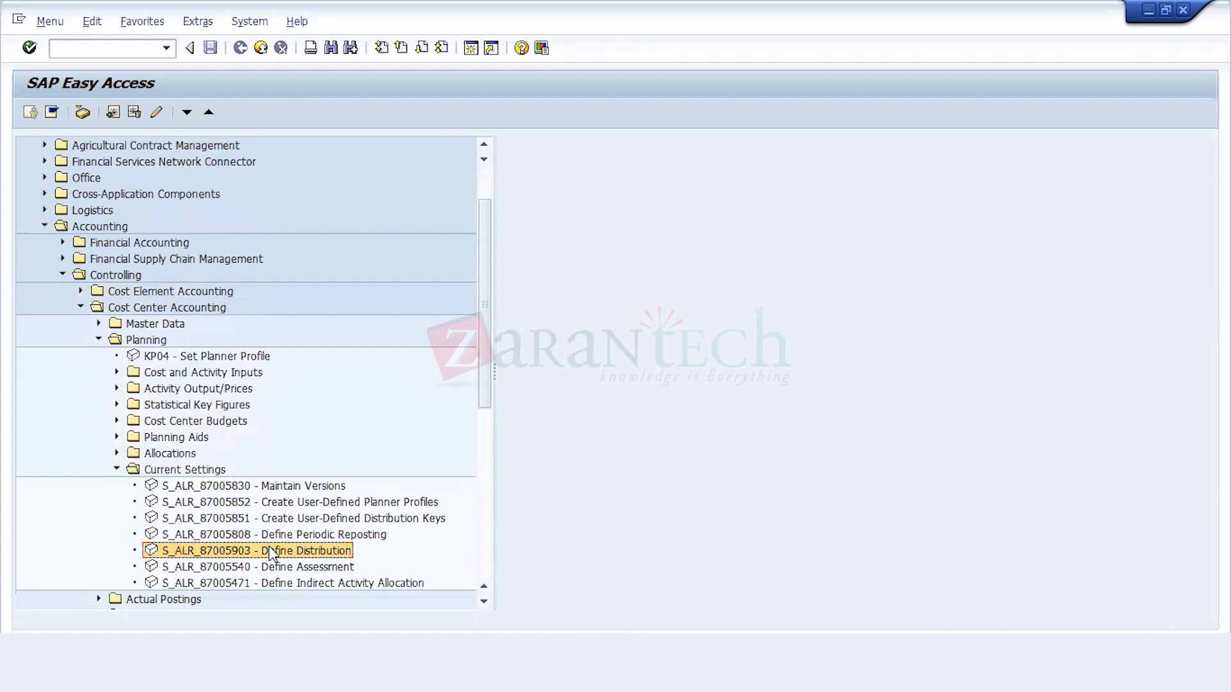
double_click(246, 552)
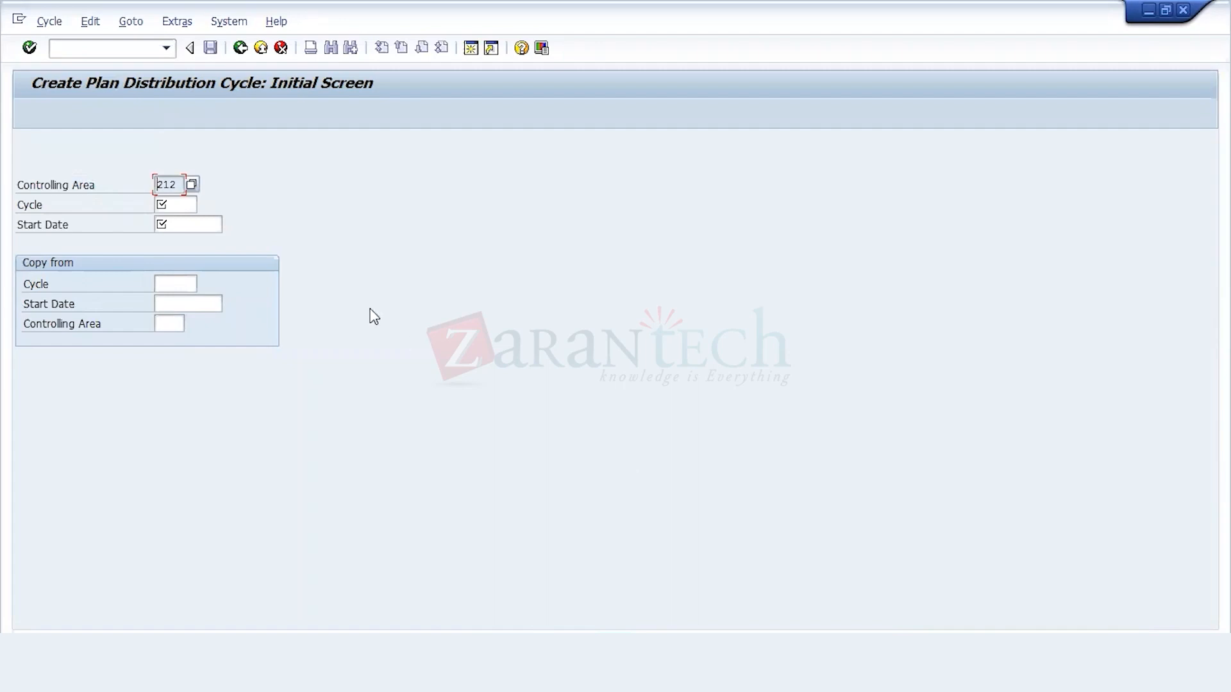
Step: Enter cycle DS001 with start date 01.04.2021 for the new plan distribution cycle and continue to its header data
left_click(184, 205)
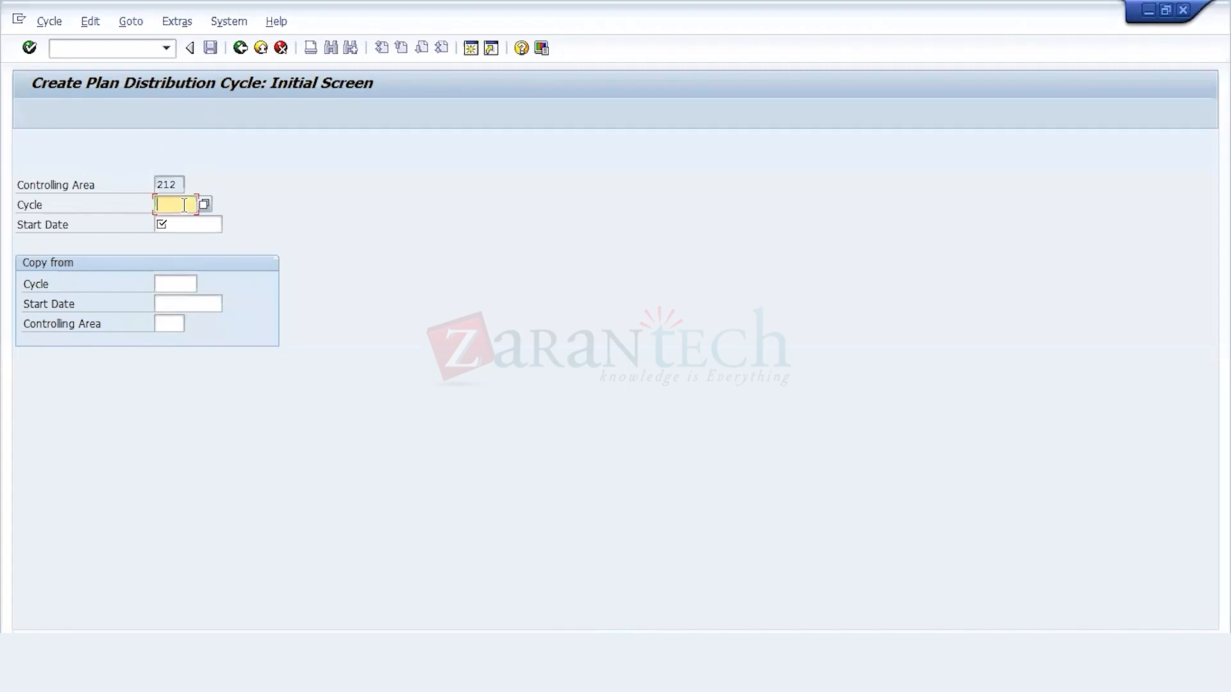
type("DS")
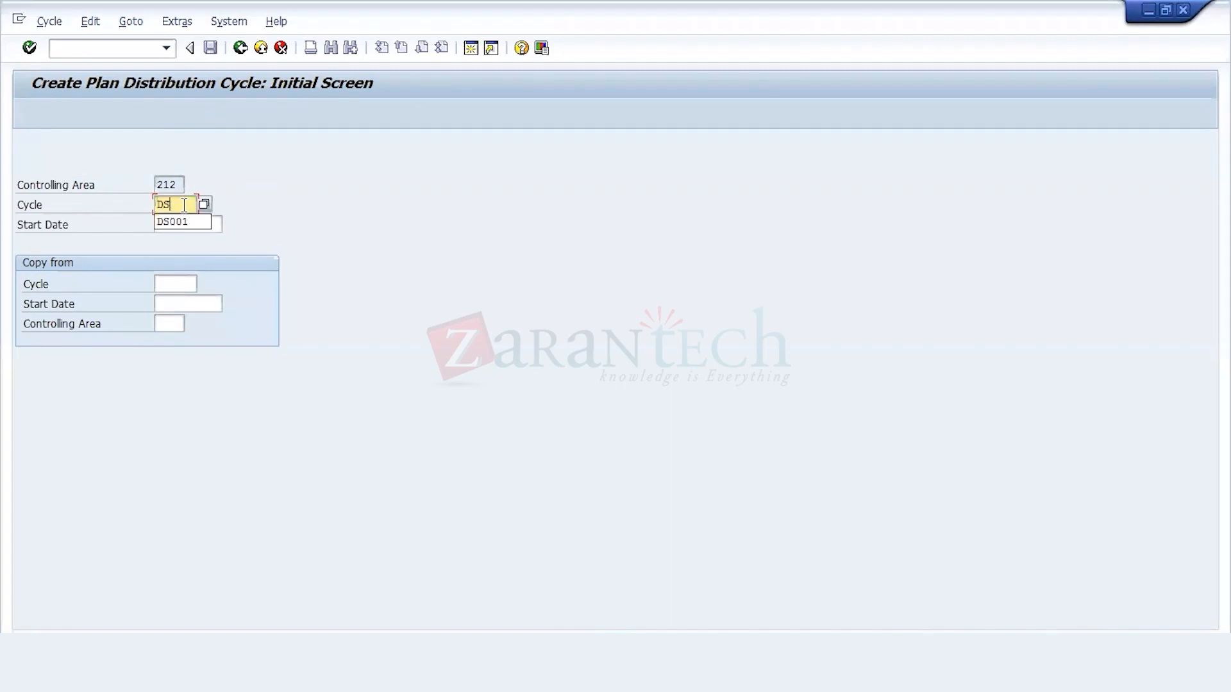
type("001")
left_click(193, 227)
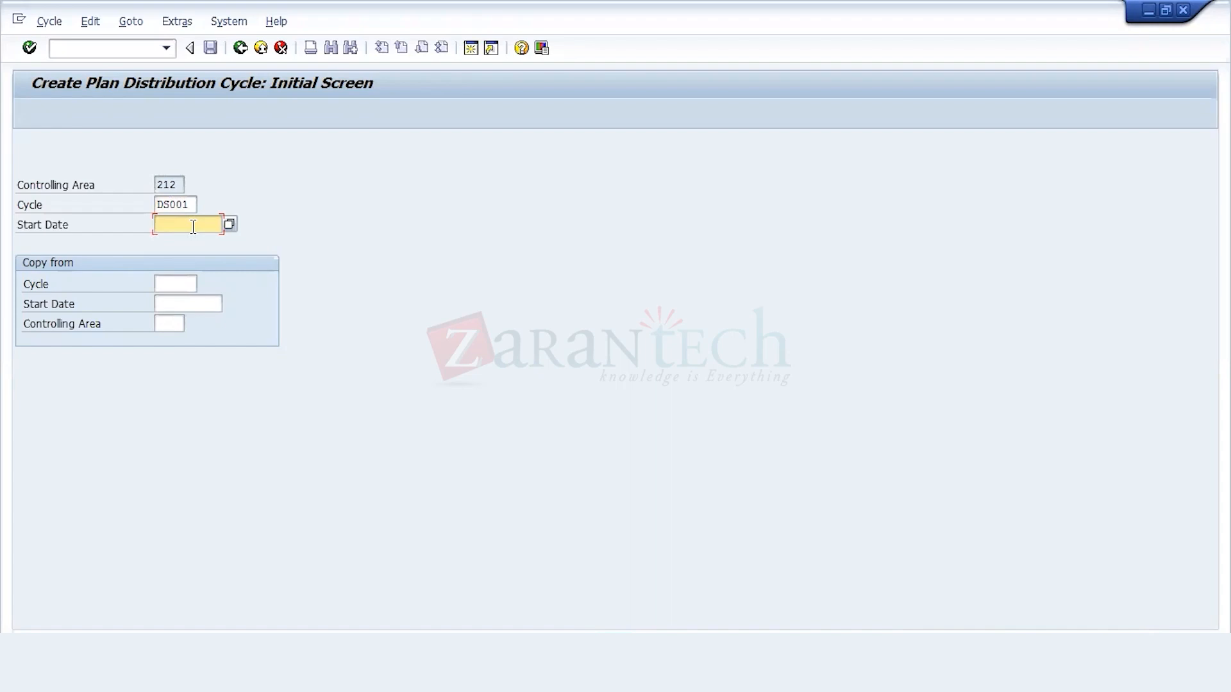
type("01.04.2021")
key("Return")
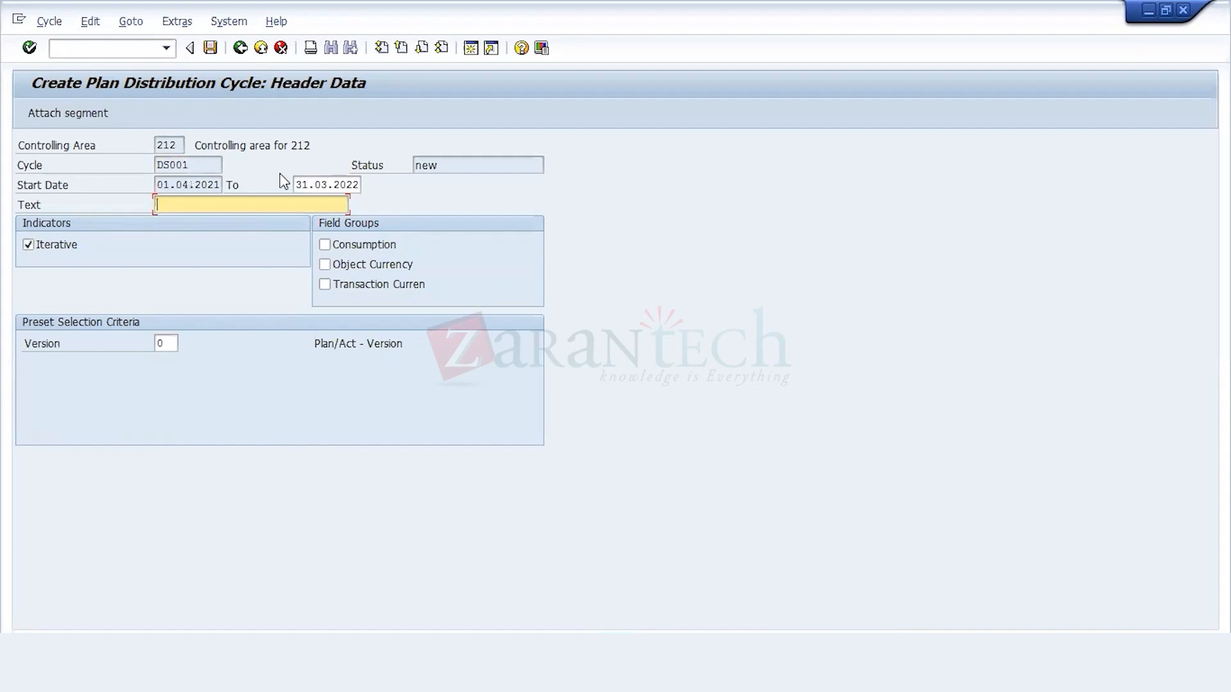
Step: Describe the cycle as "Distribution of Plan Data" and attach a new segment to it
type("Distribution of Plan Data")
key("Tab")
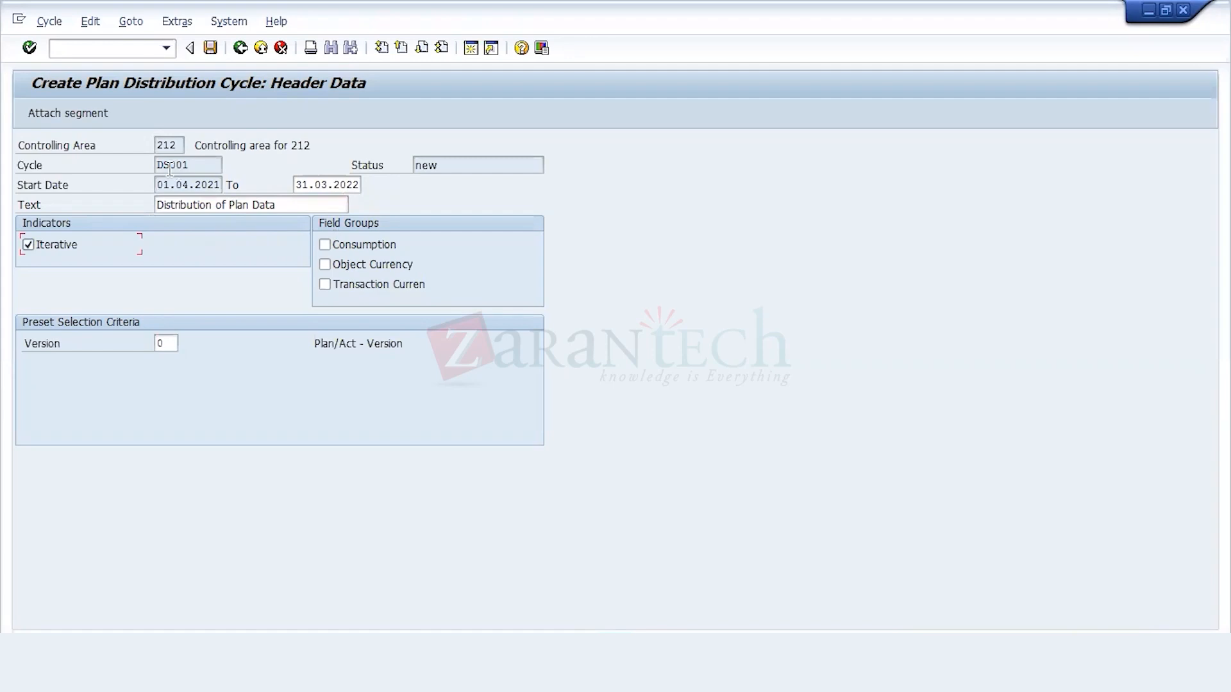
left_click(86, 115)
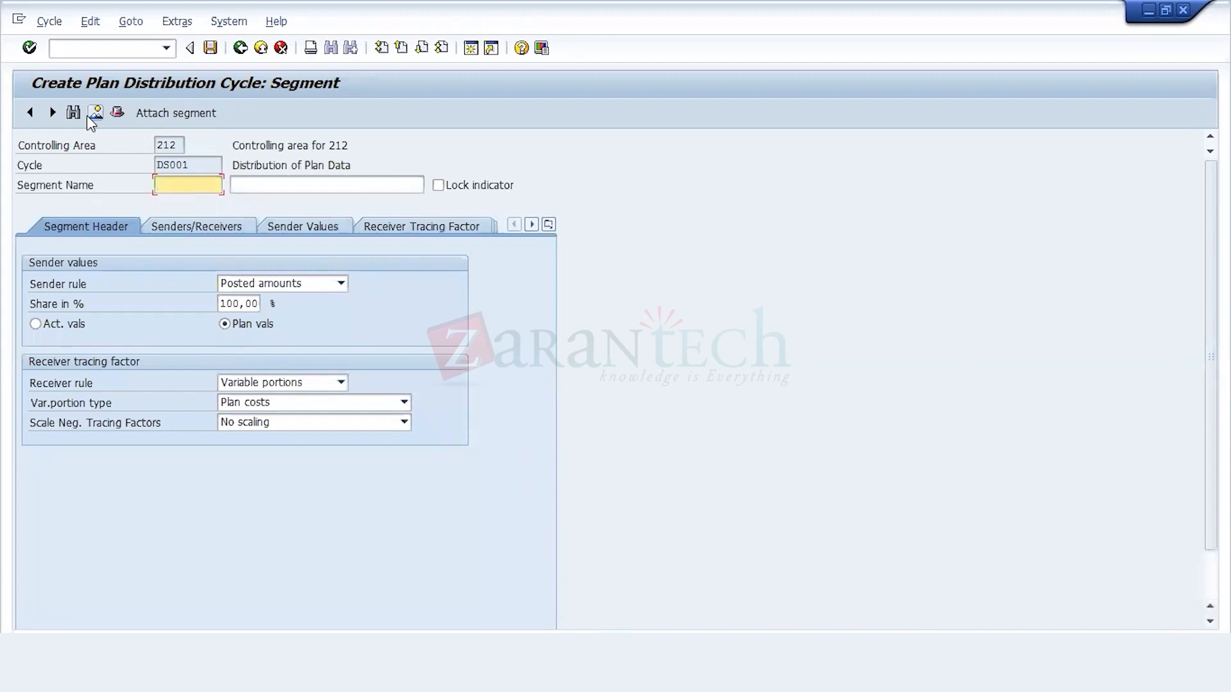
Step: Name the segment SE1 with the description "Telephone Cost"
type("D")
key("BackSpace")
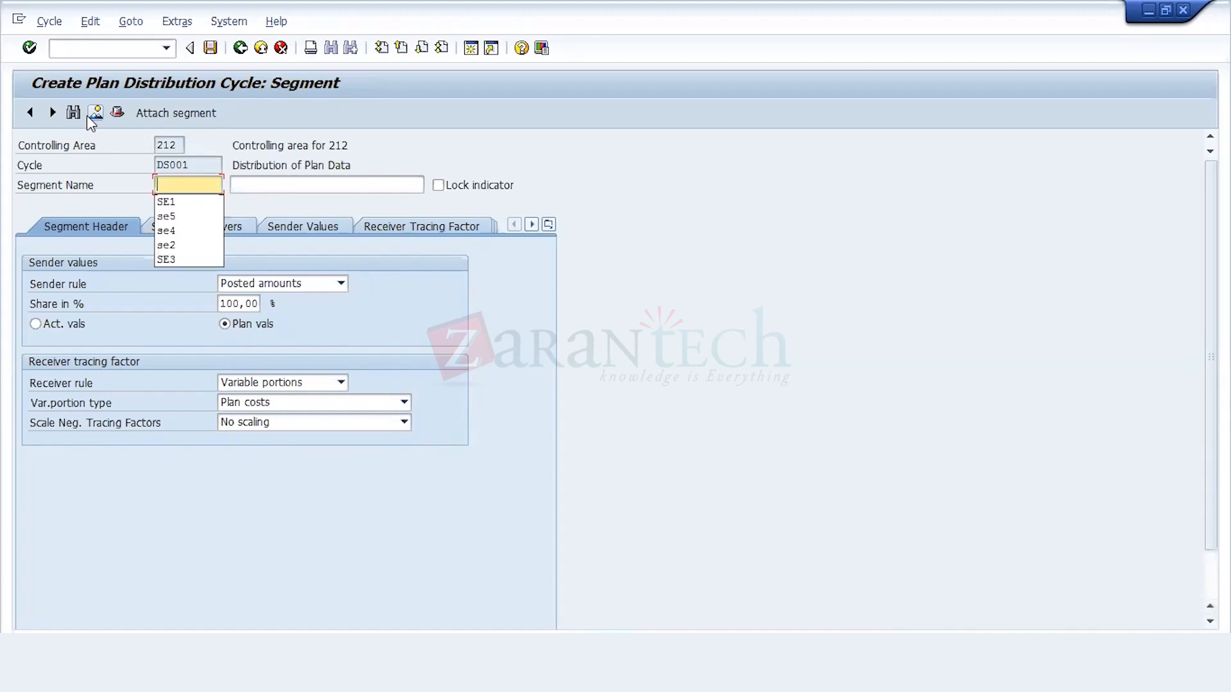
key("Down")
key("Return")
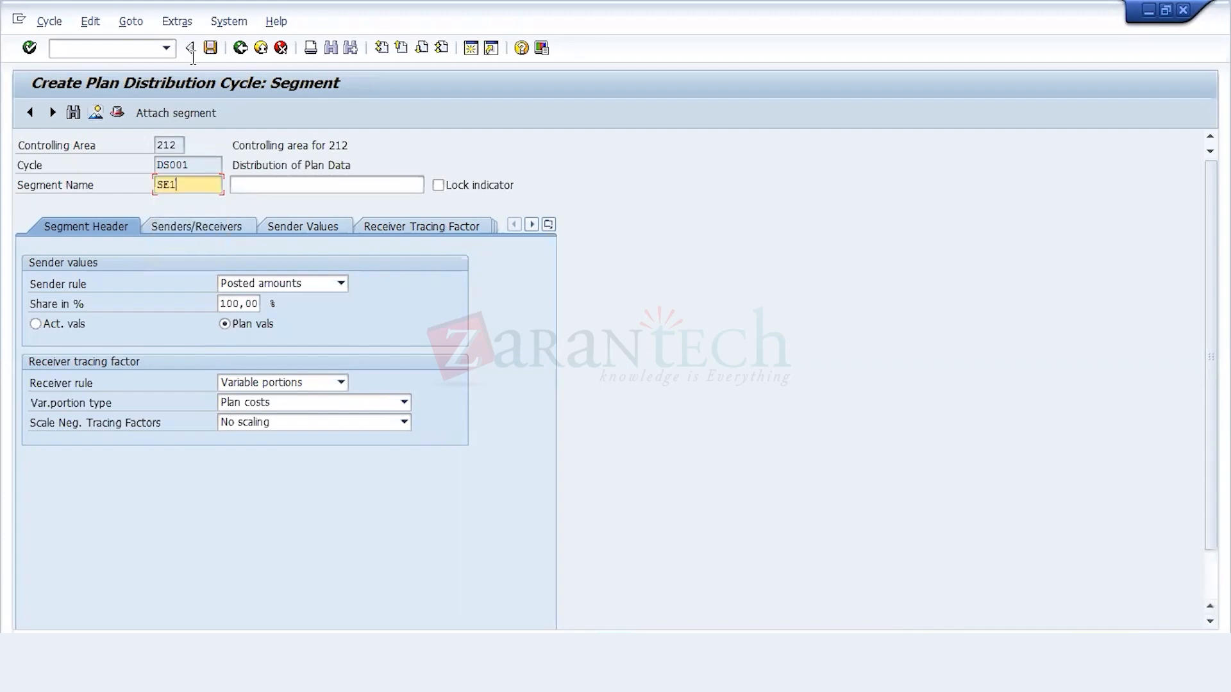
key("Tab")
type("tE")
left_click(272, 202)
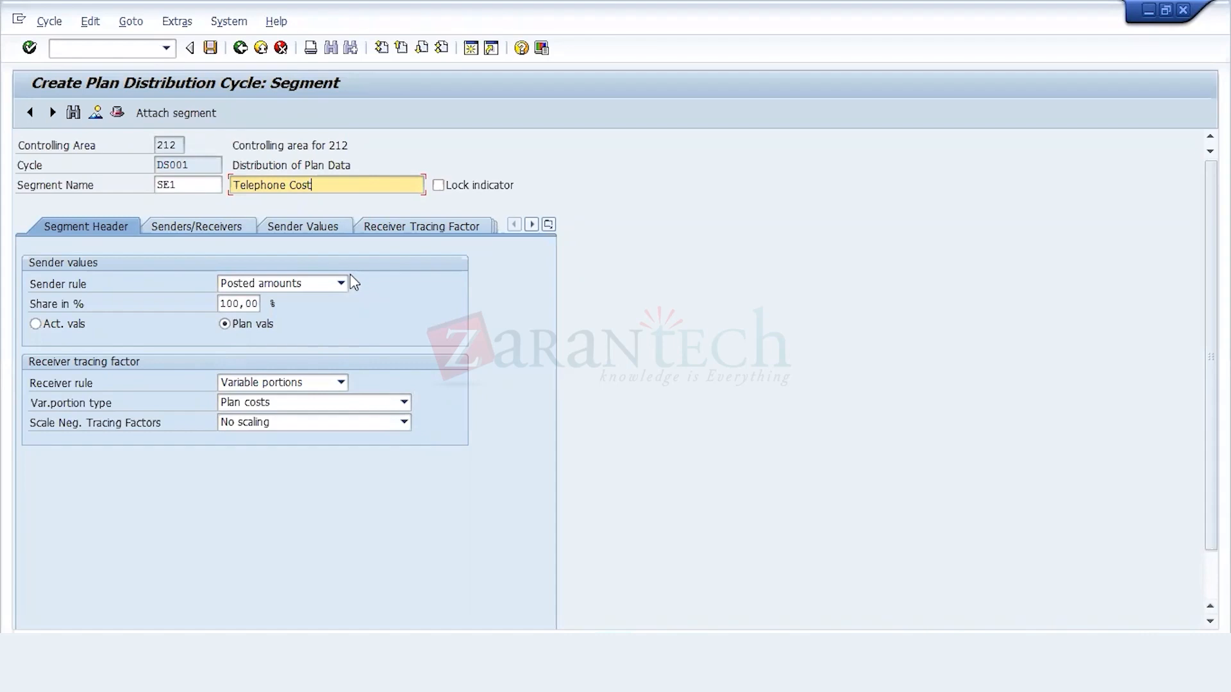
Step: Set the variable portion type of the segment's receiver tracing factor to Plan Stat. Key Figures
key("Return")
key("Return")
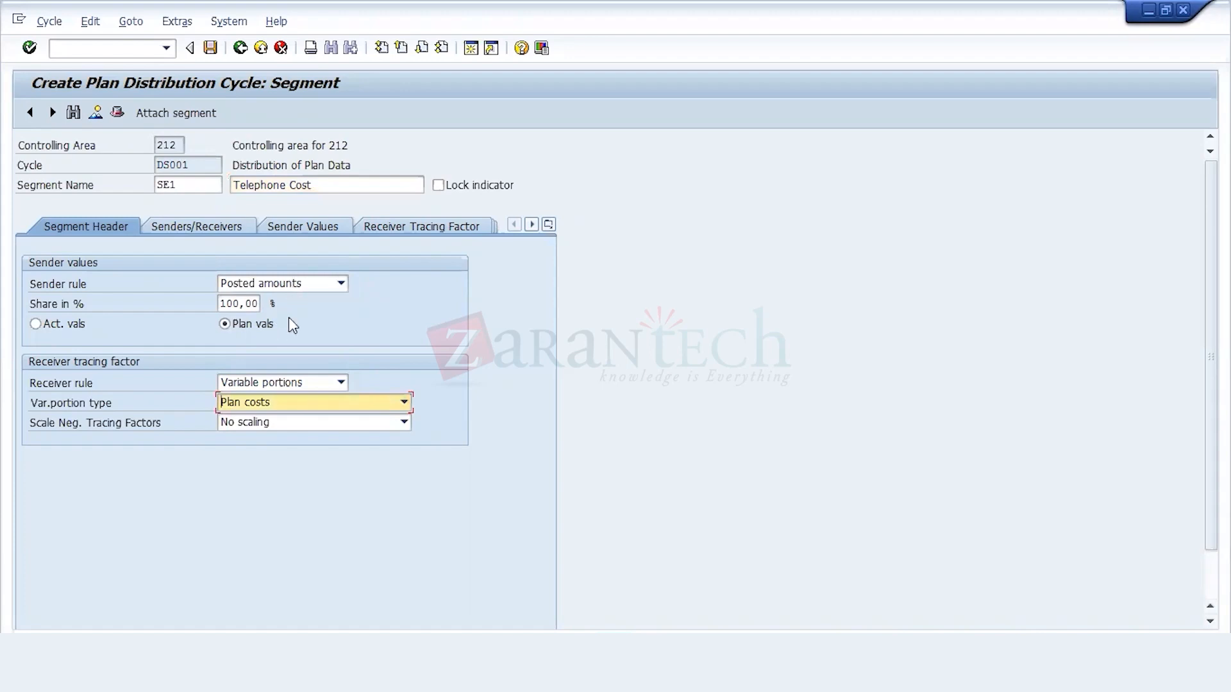
left_click(316, 404)
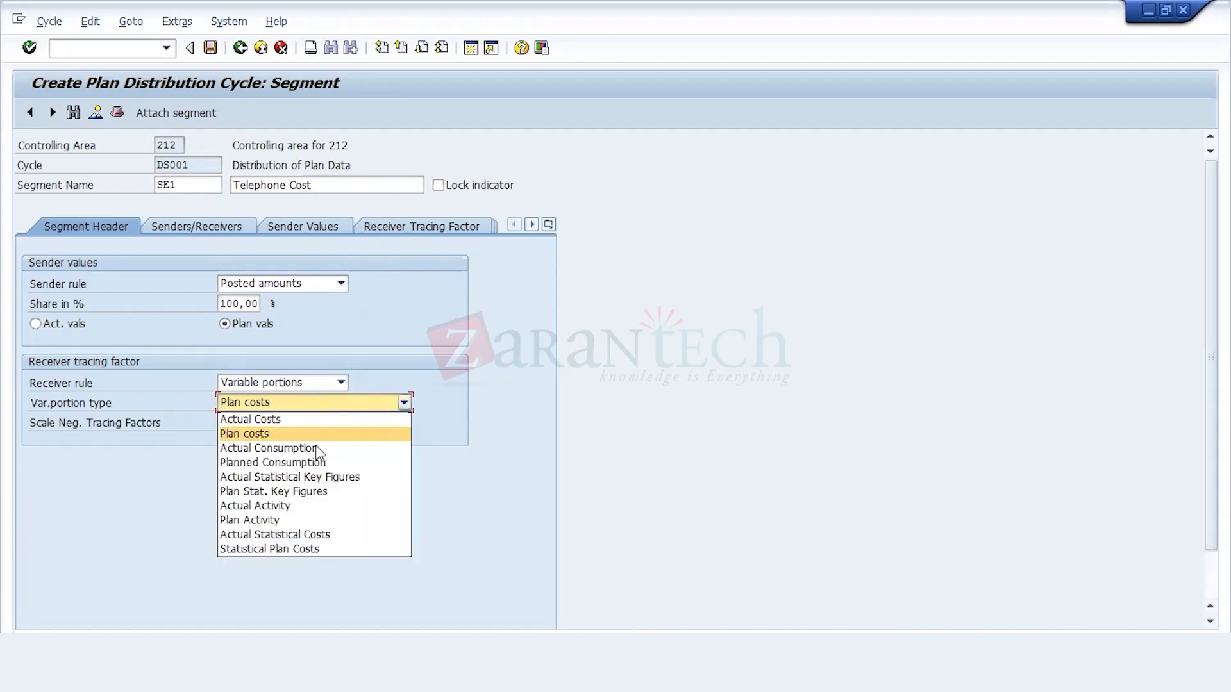
left_click(333, 493)
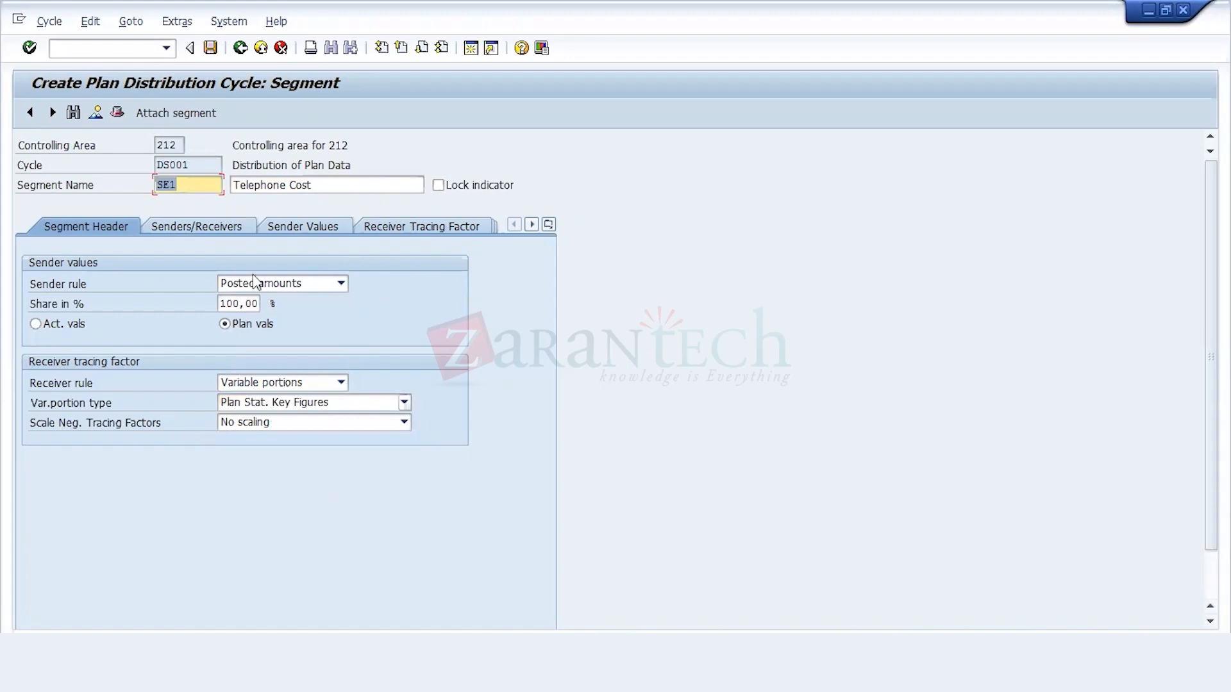
Step: Choose the telephone cost center 6900 as the segment's sender cost center
left_click(236, 229)
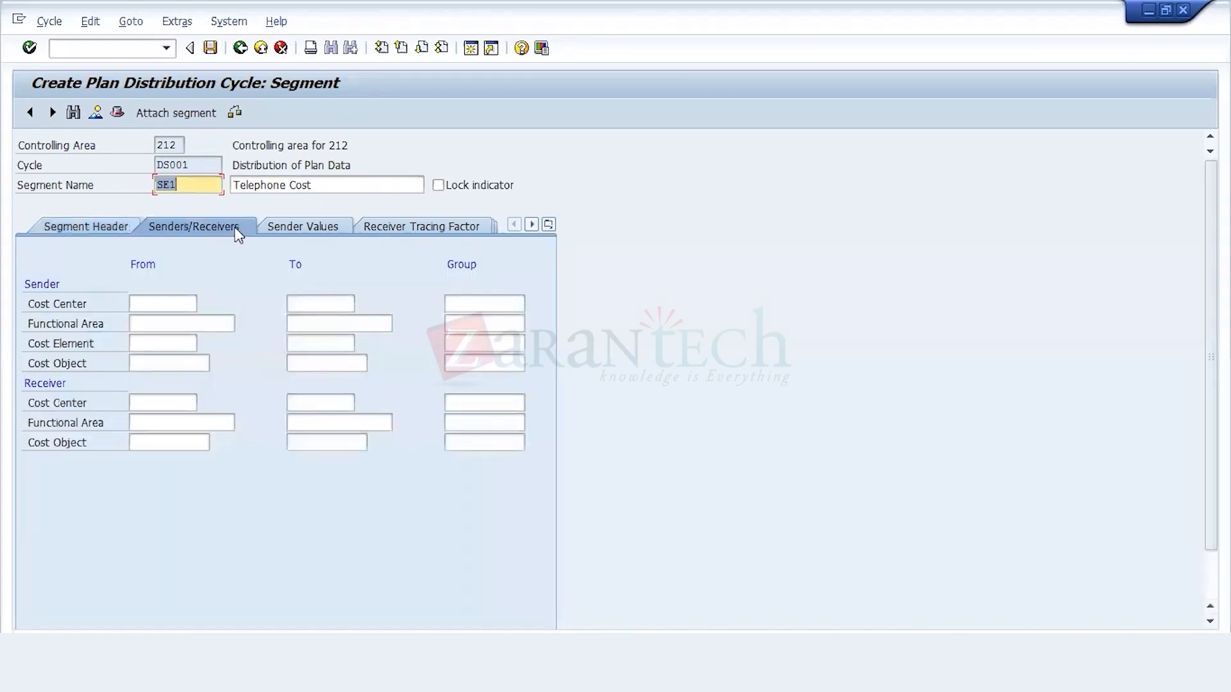
left_click(165, 304)
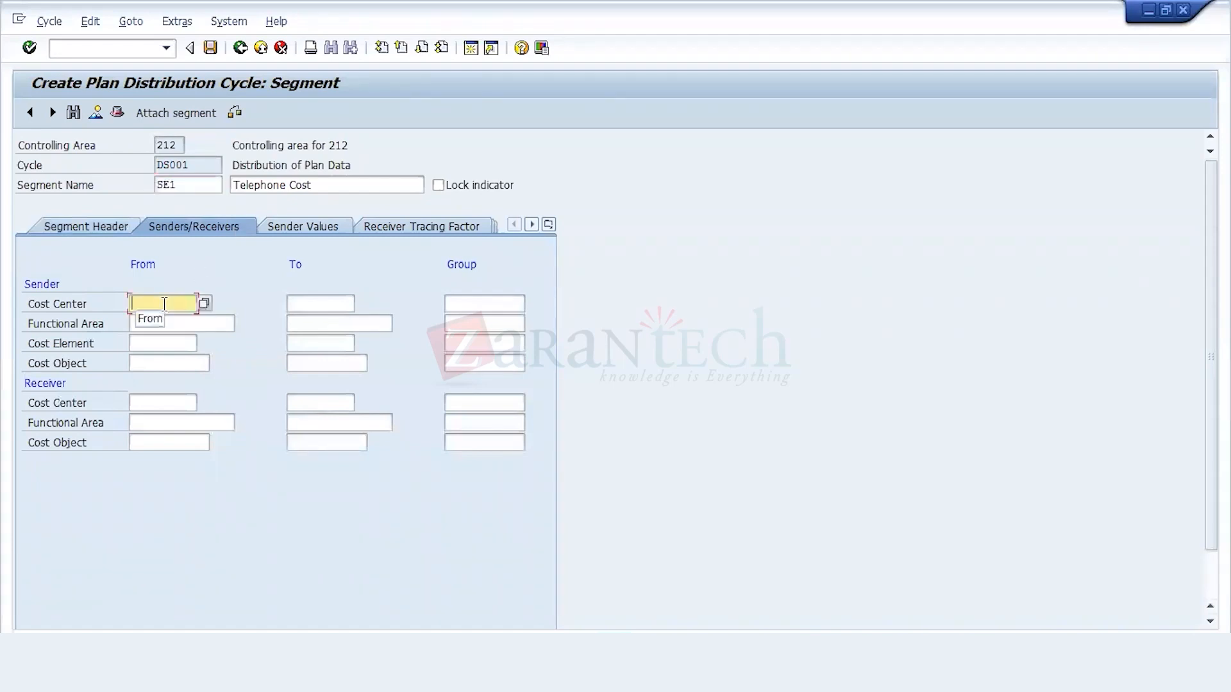
left_click(206, 302)
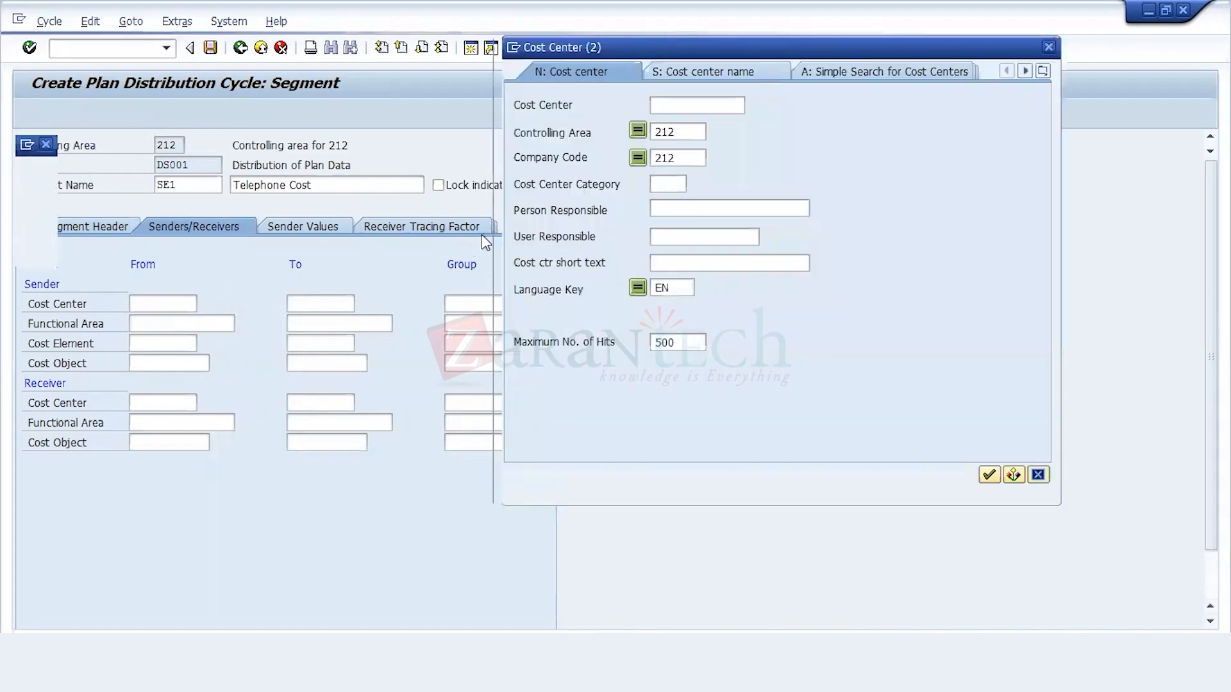
key("Return")
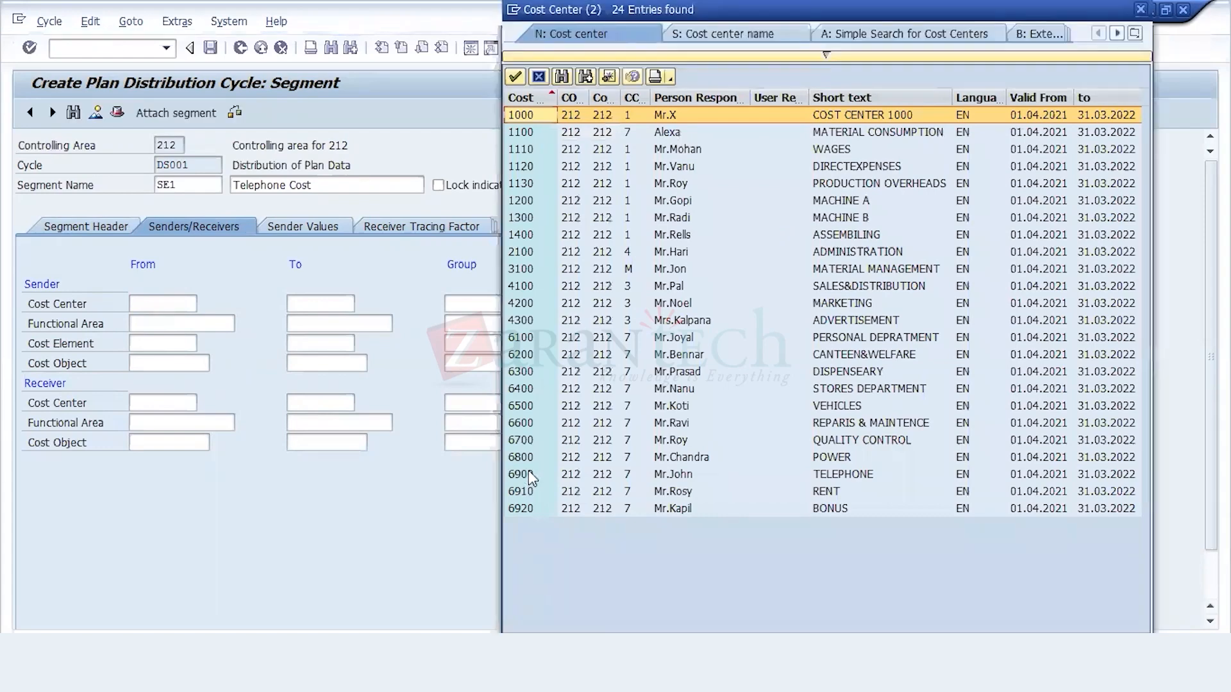
left_click(529, 474)
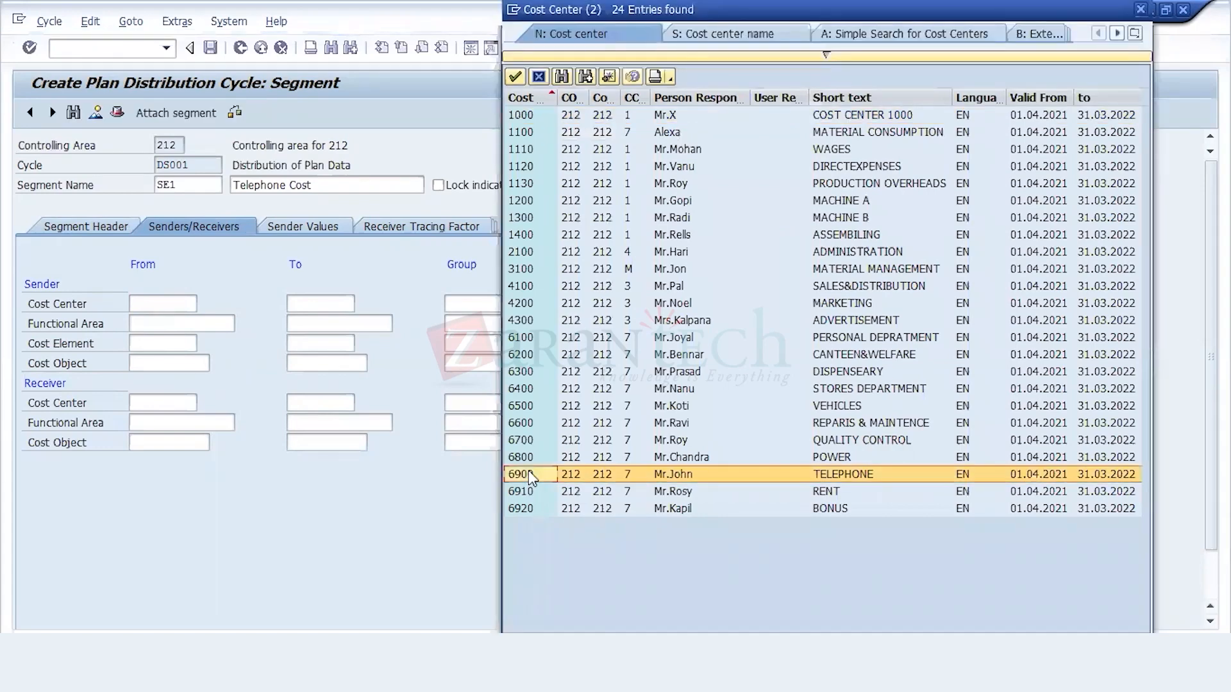
double_click(528, 474)
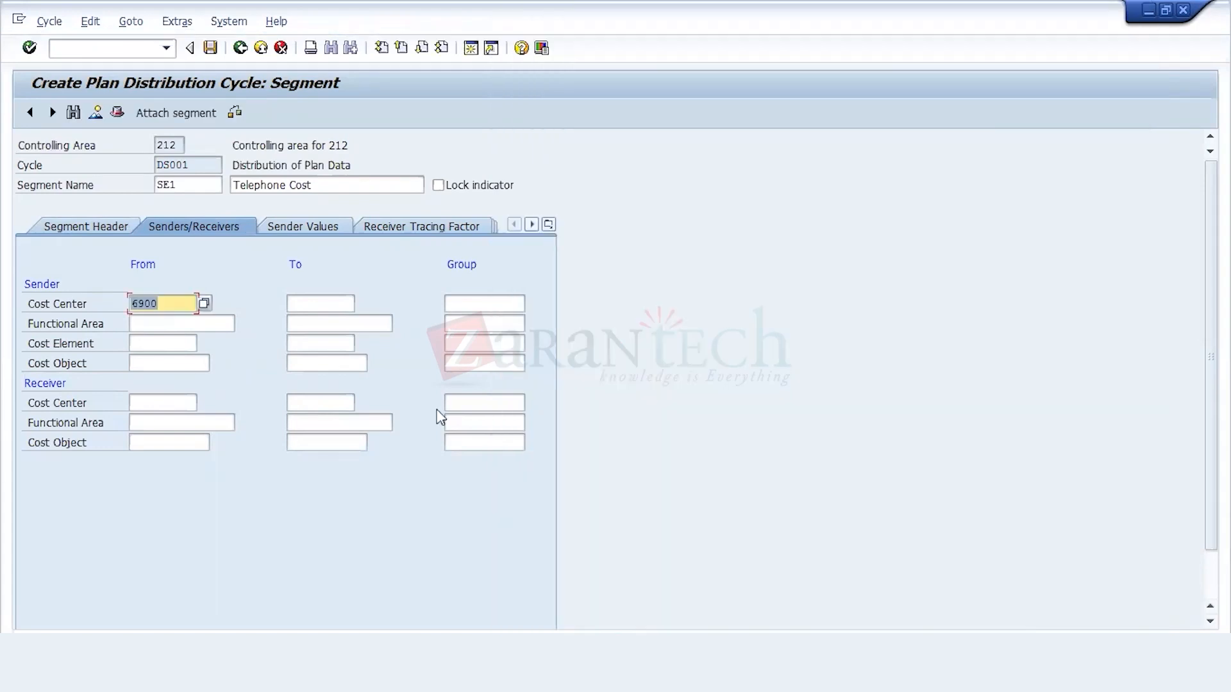
Step: Try the telephone expense cost element 420700 as the sender cost element and clear the entry again
left_click(191, 343)
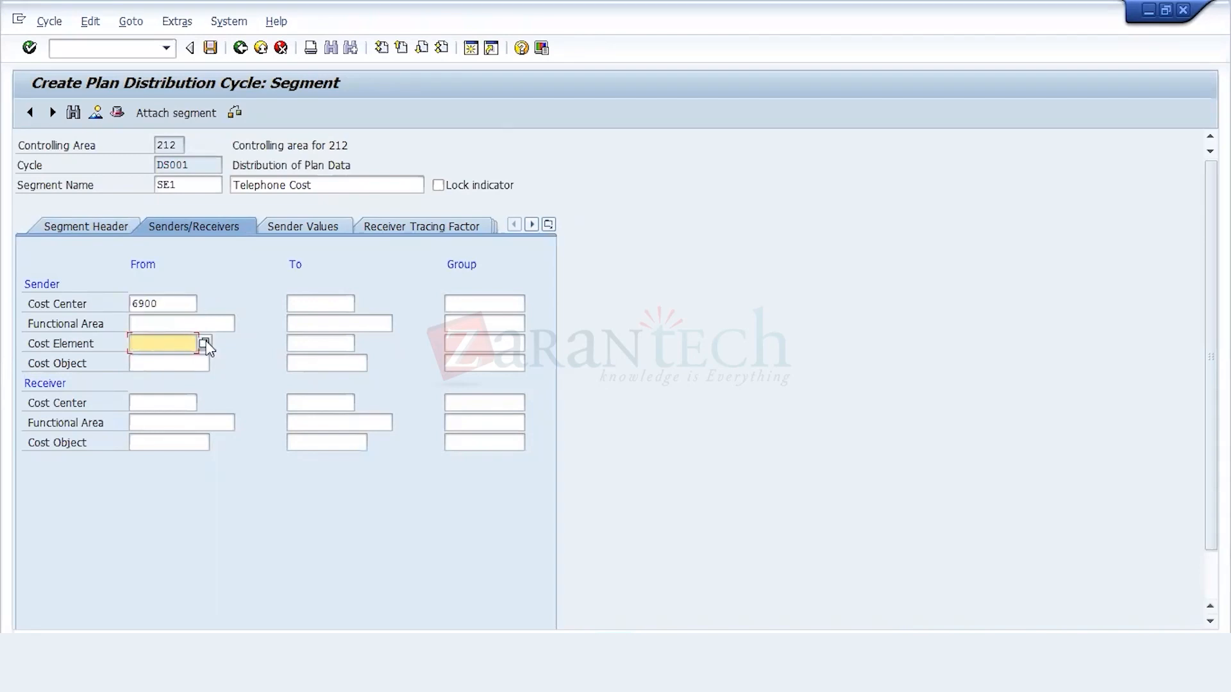
left_click(205, 345)
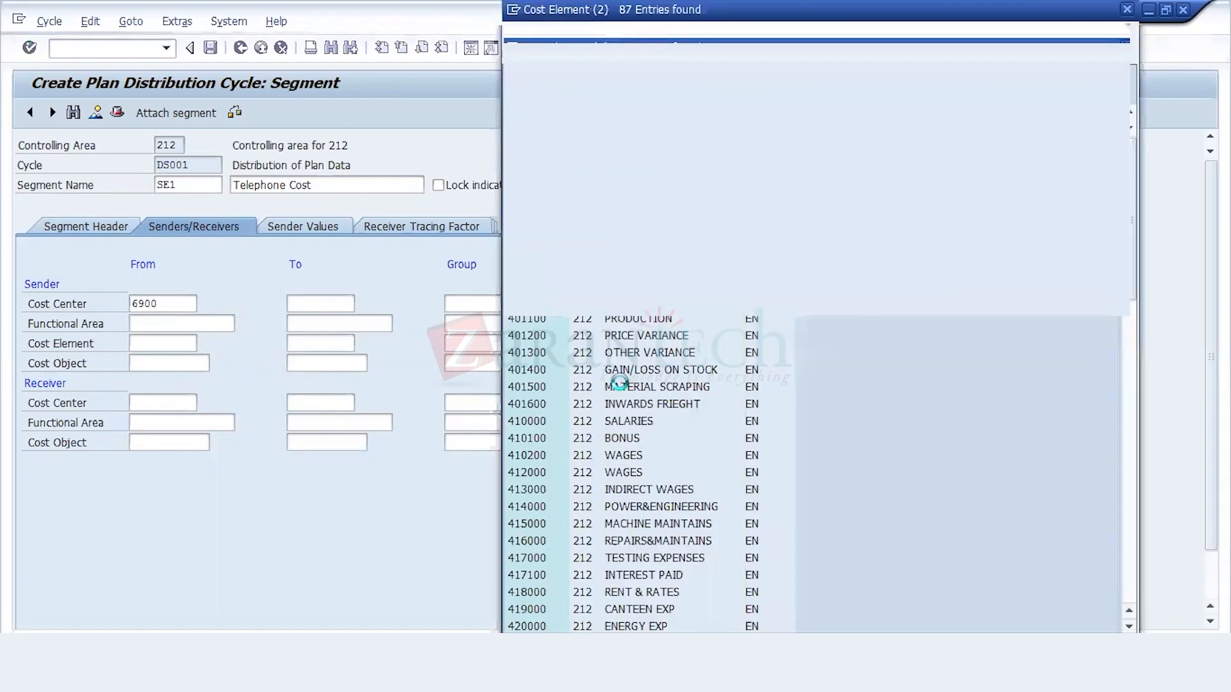
left_click(548, 184)
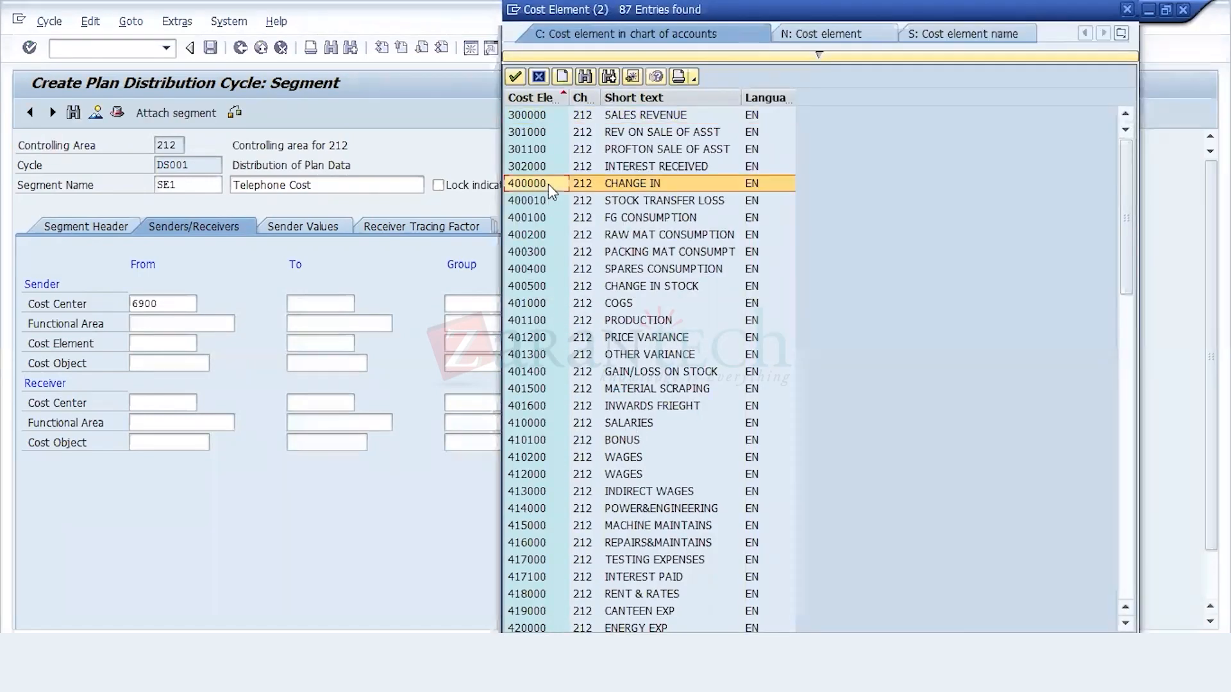
key("Down")
key("Down")
key("Down")
key("Down")
key("Down")
key("Down")
key("Down")
key("Down")
key("Down")
key("Down")
key("Down")
key("Down")
key("Down")
key("Down")
key("Down")
key("Down")
key("Down")
key("Down")
key("Down")
key("Down")
key("Down")
key("Down")
key("Down")
key("Down")
key("Down")
key("Down")
key("Down")
key("Down")
key("Down")
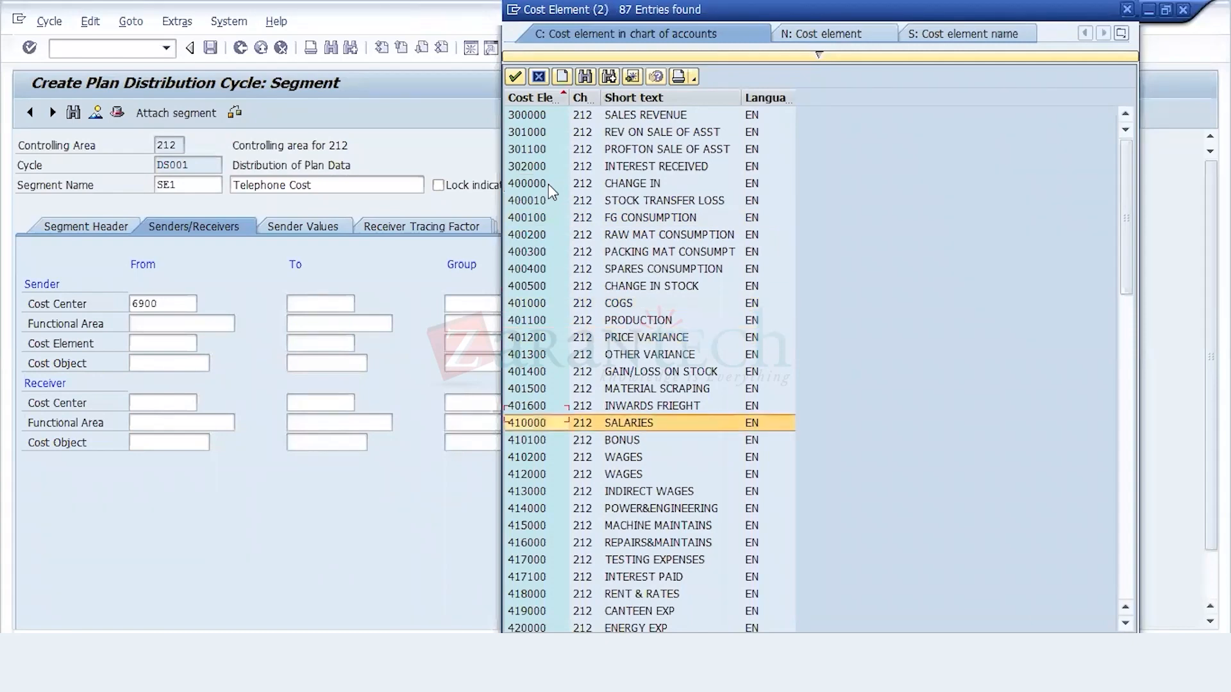
key("Up")
key("Down")
key("Down")
key("Down")
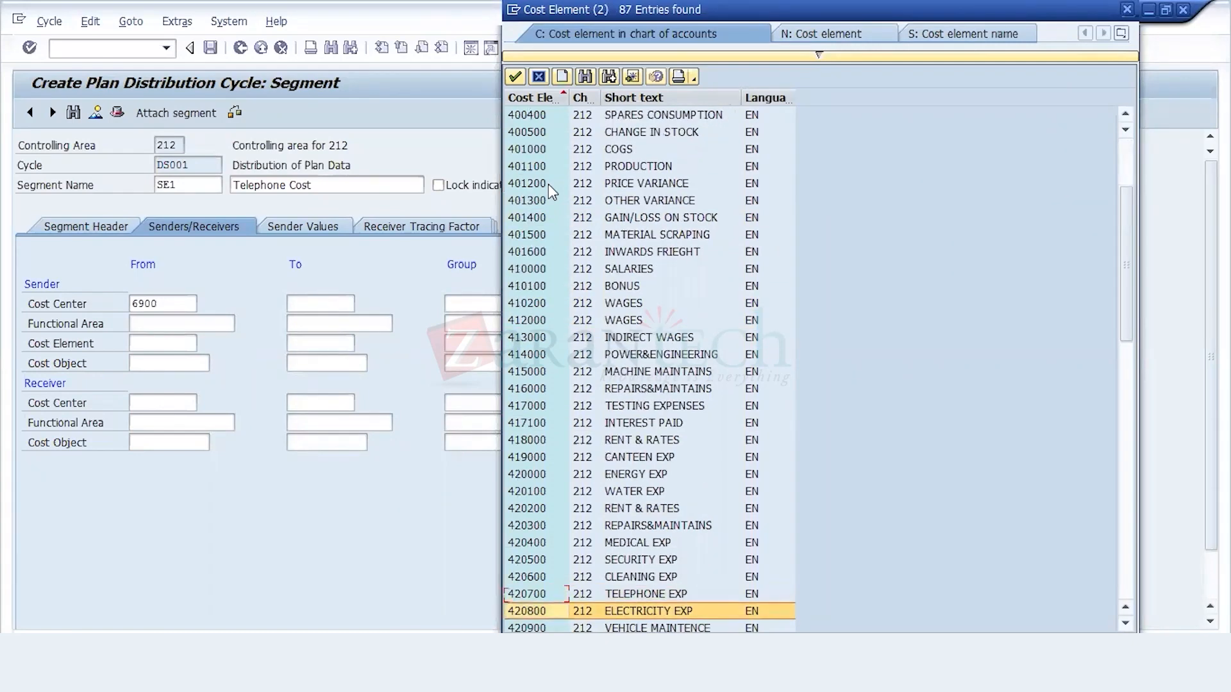
key("Up")
key("Up")
key("Up")
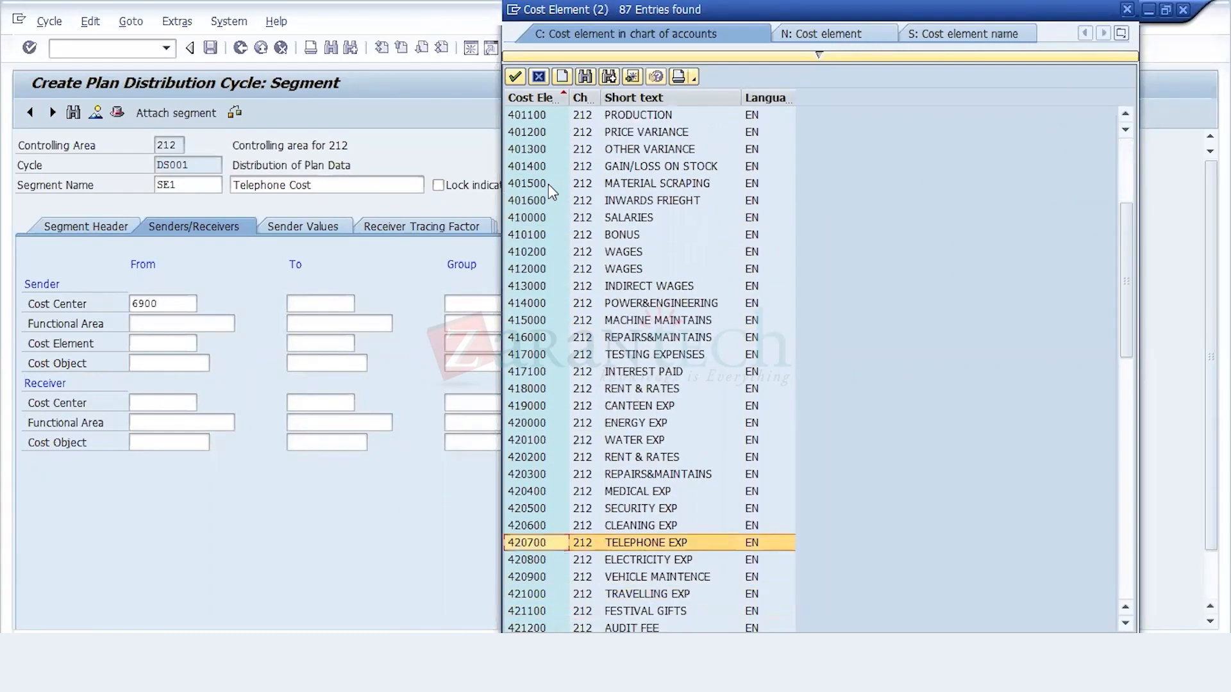
key("Return")
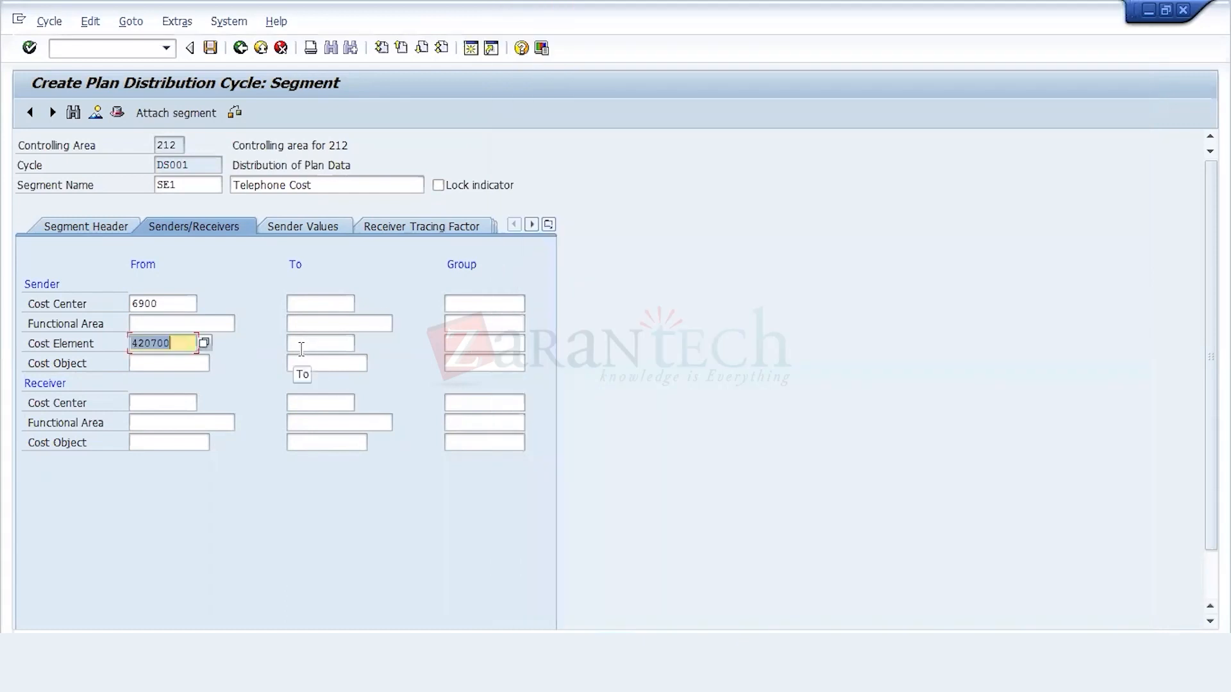
key("BackSpace")
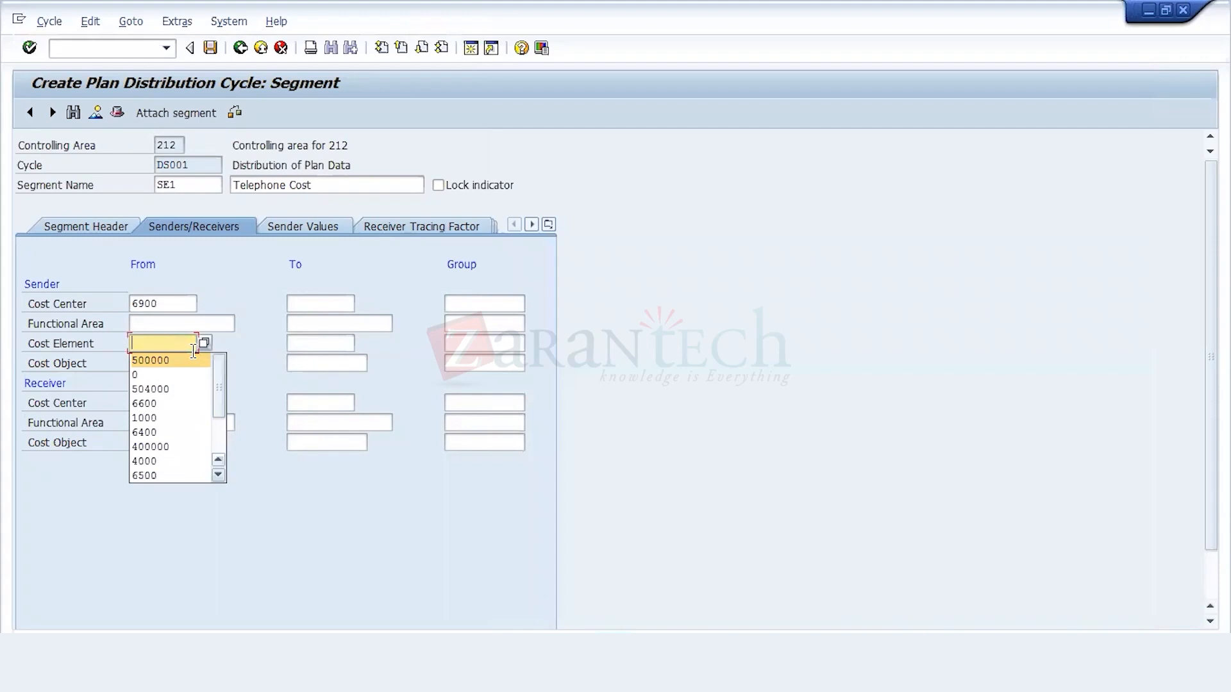
left_click(193, 350)
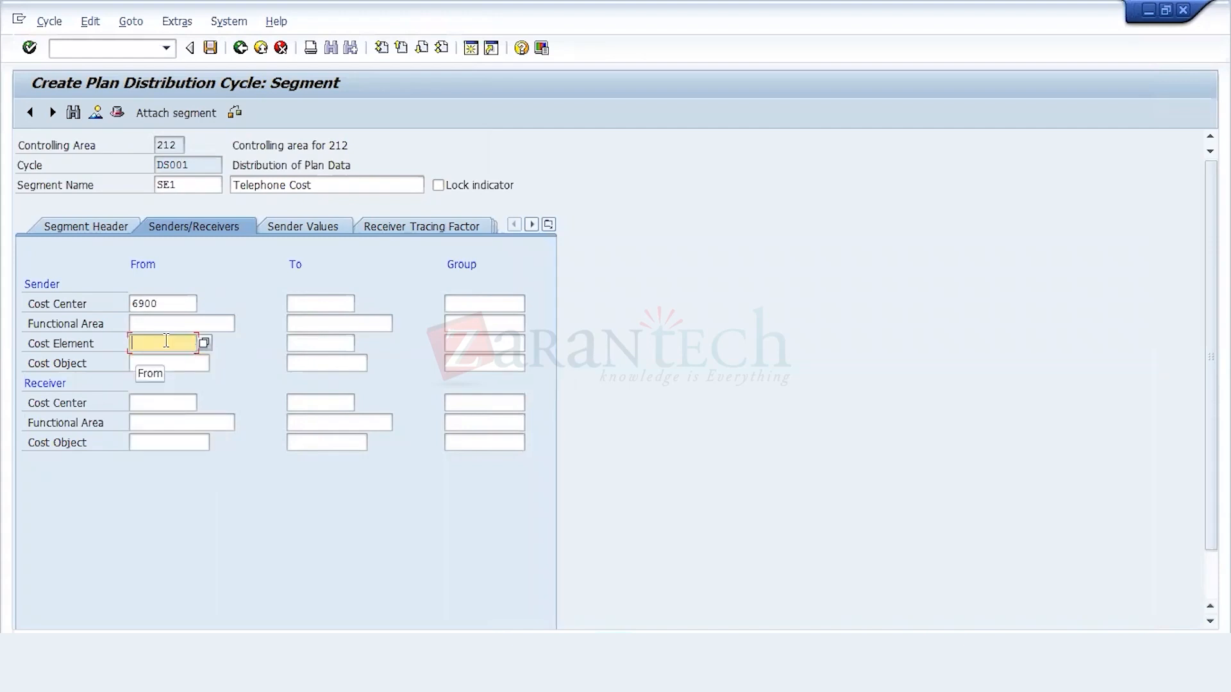
Step: Set the sender cost element range from 400000 to 499999
type("40")
key("Down")
key("Return")
left_click(321, 343)
type("499")
key("Down")
key("Return")
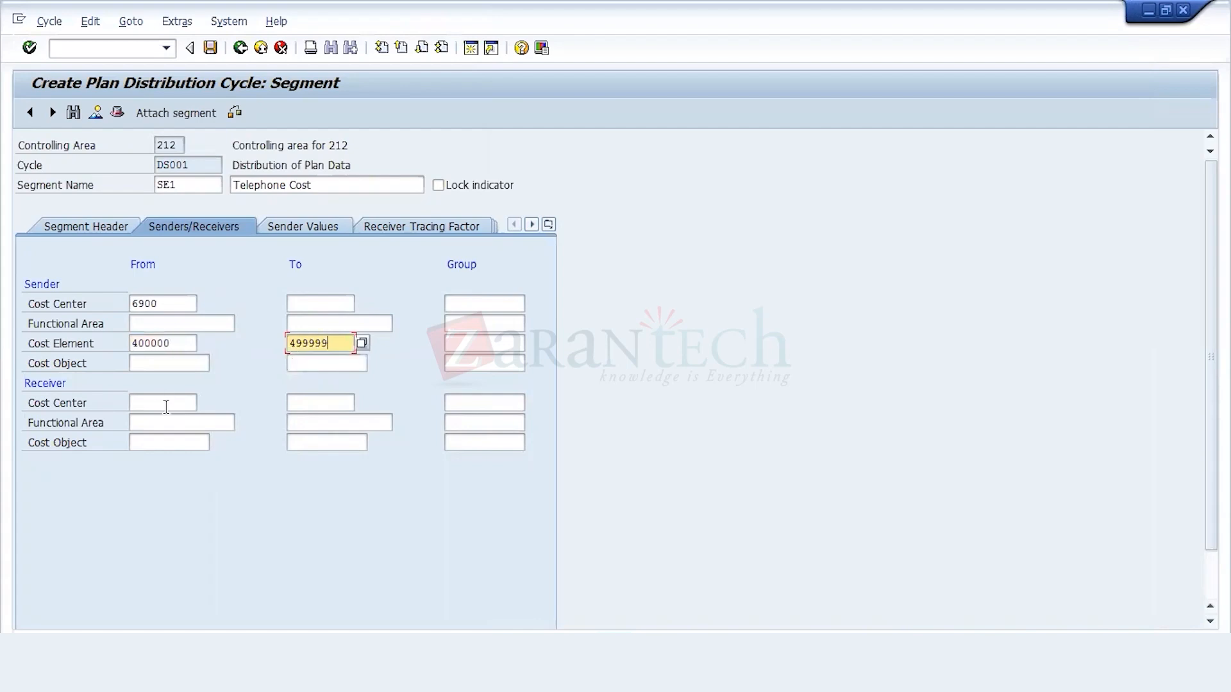
Step: Set the segment's receiver cost center range from 1000 to 9999
left_click(166, 407)
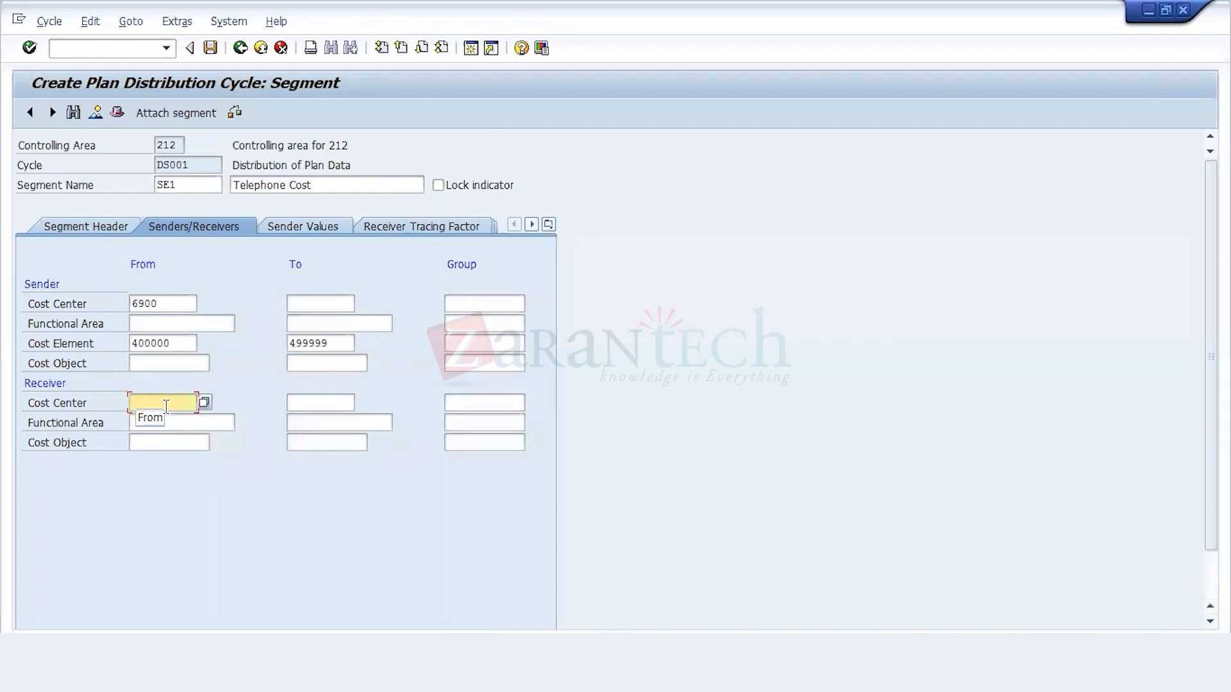
type("1000")
left_click(294, 404)
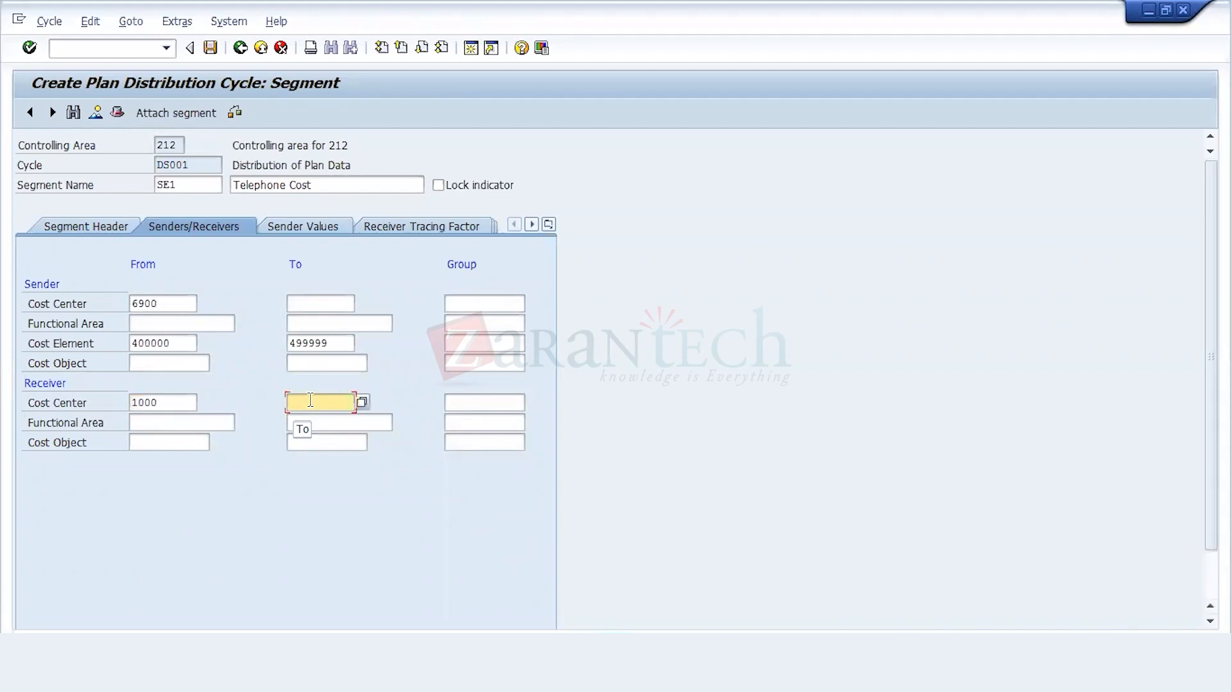
type("99999")
key("BackSpace")
key("Return")
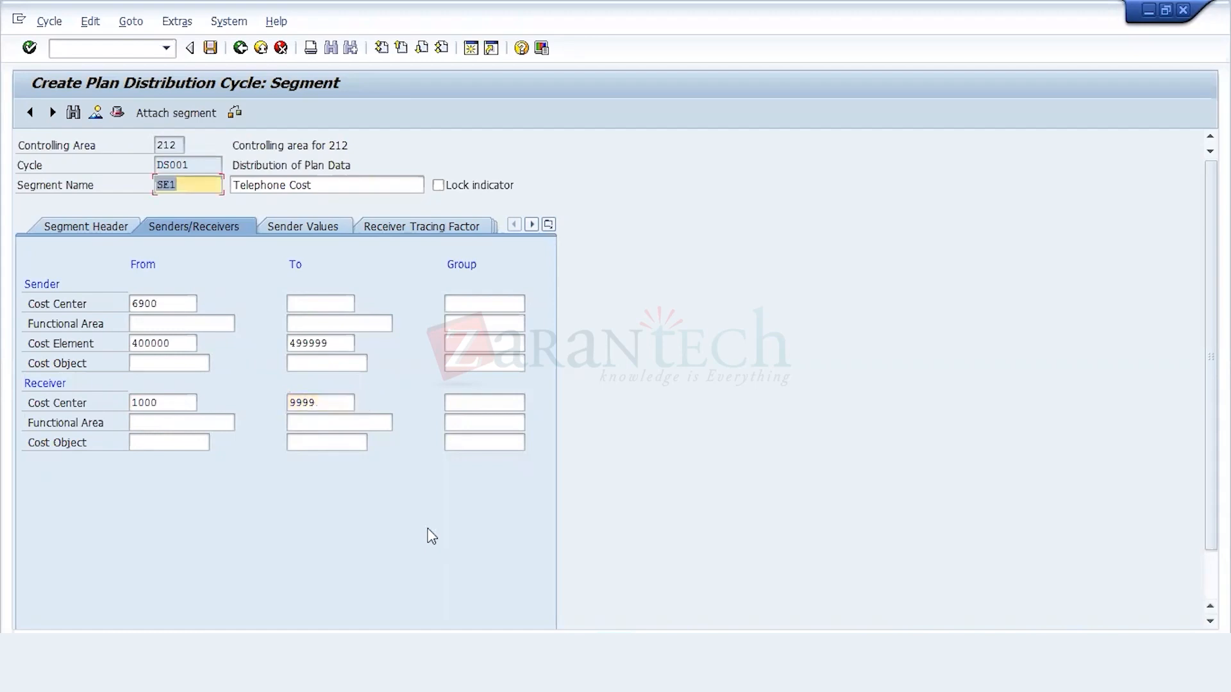
Step: Set the version in the receiver tracing factor's selection criteria to 0, Plan/Act - Version
left_click(428, 226)
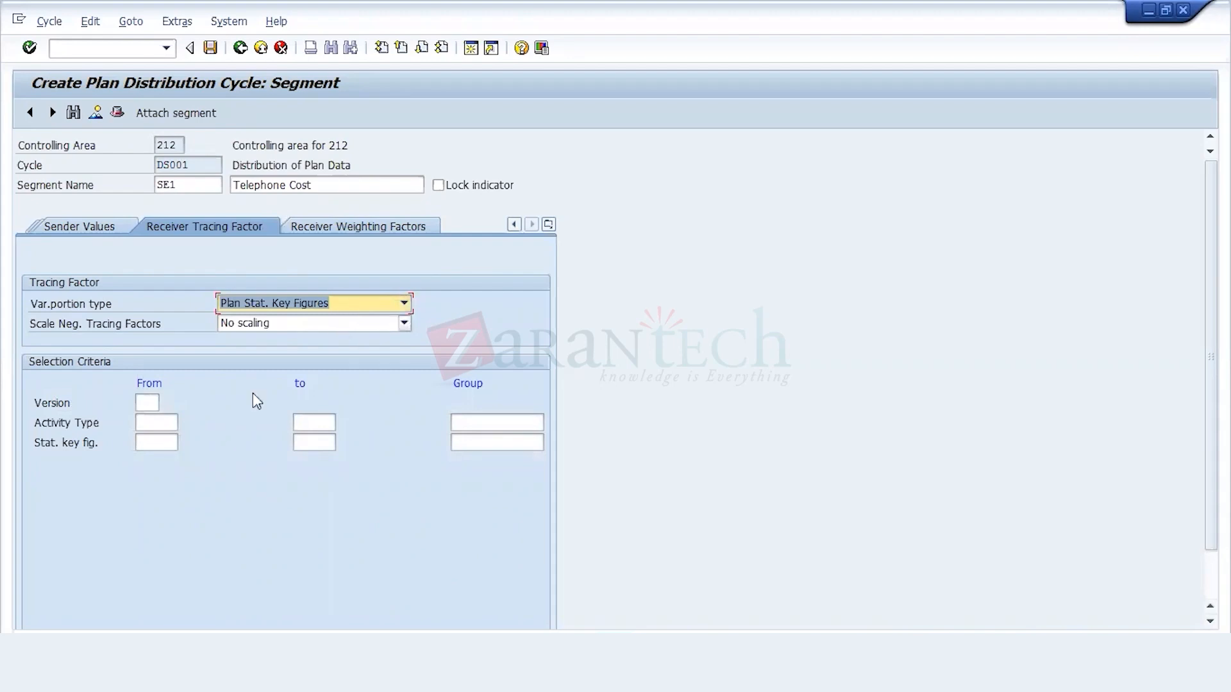
left_click(145, 403)
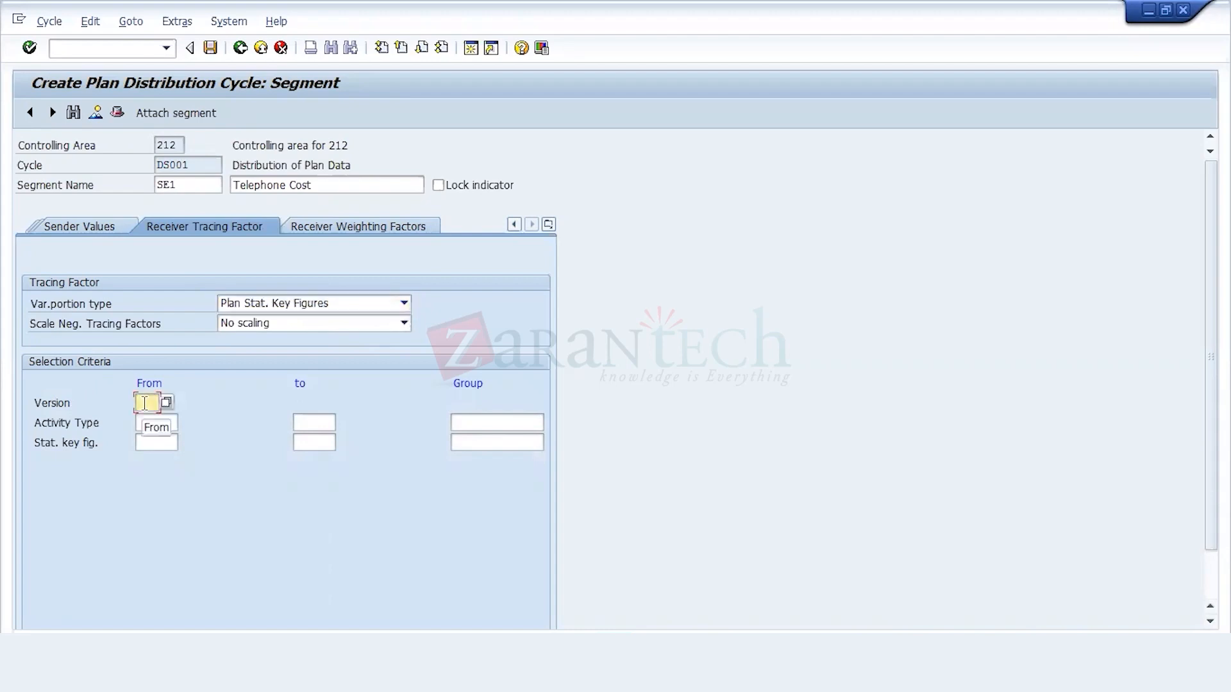
type("0")
left_click(165, 402)
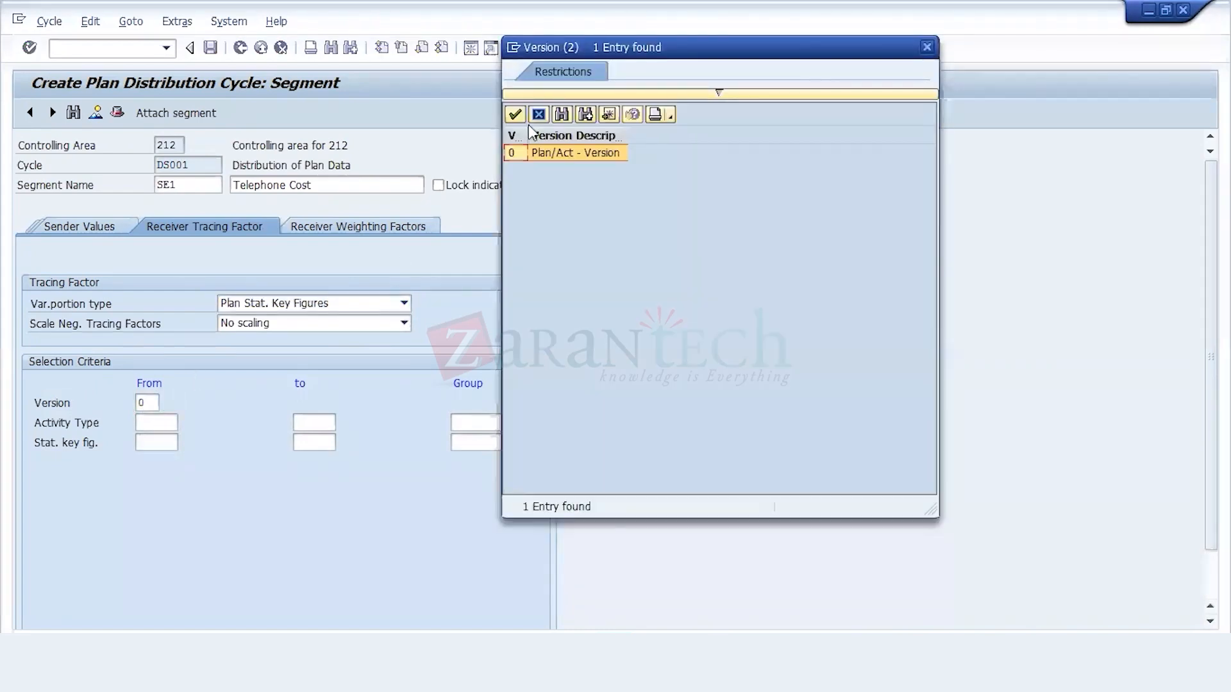
double_click(559, 153)
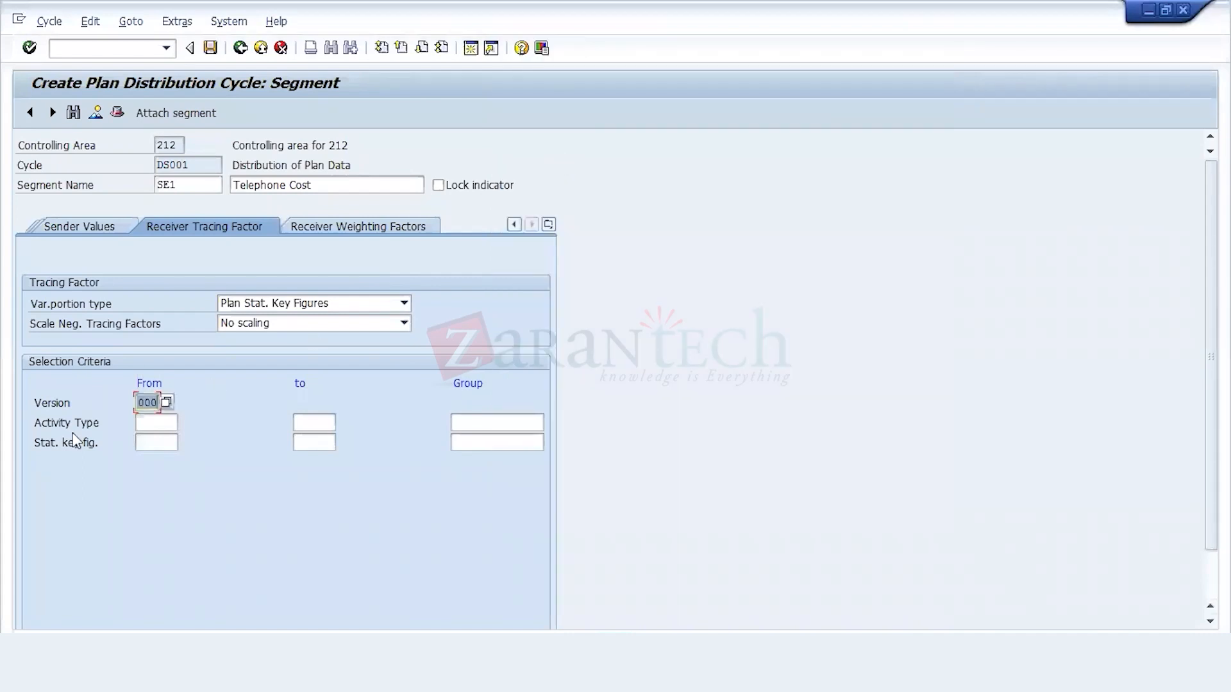
Step: Find controlling area 212's statistical key figure 2000, Telephone Calls, for the start of the tracing factor's key figure range
left_click(144, 423)
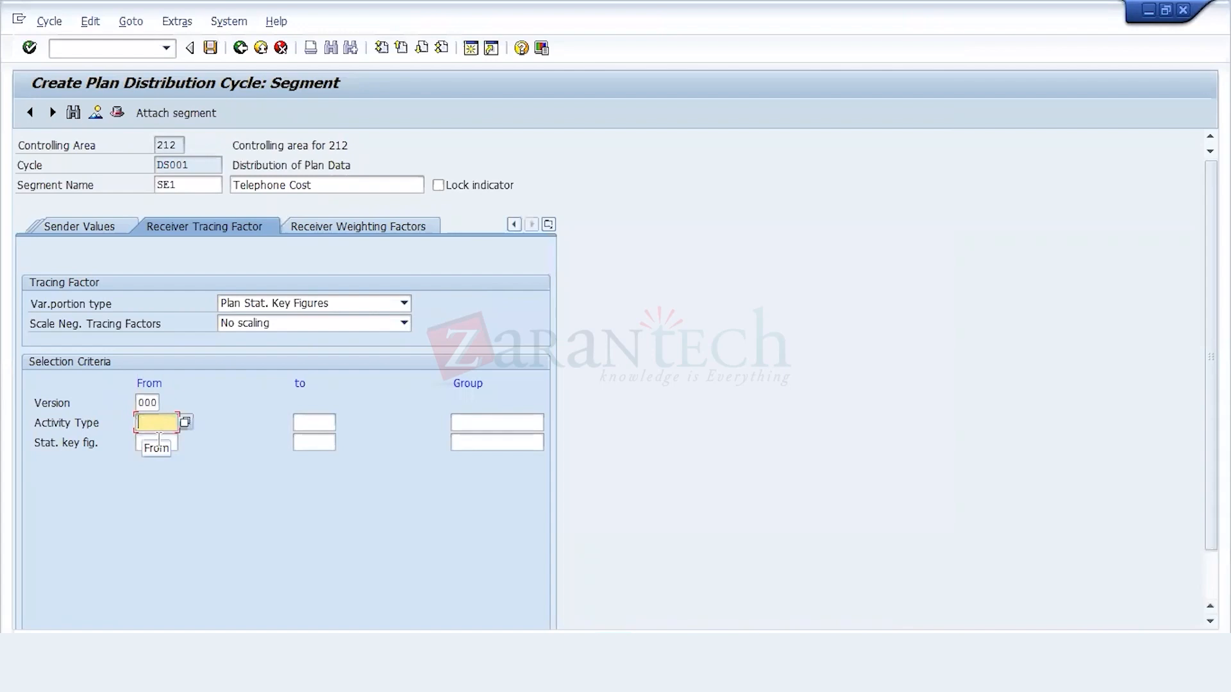
left_click(159, 441)
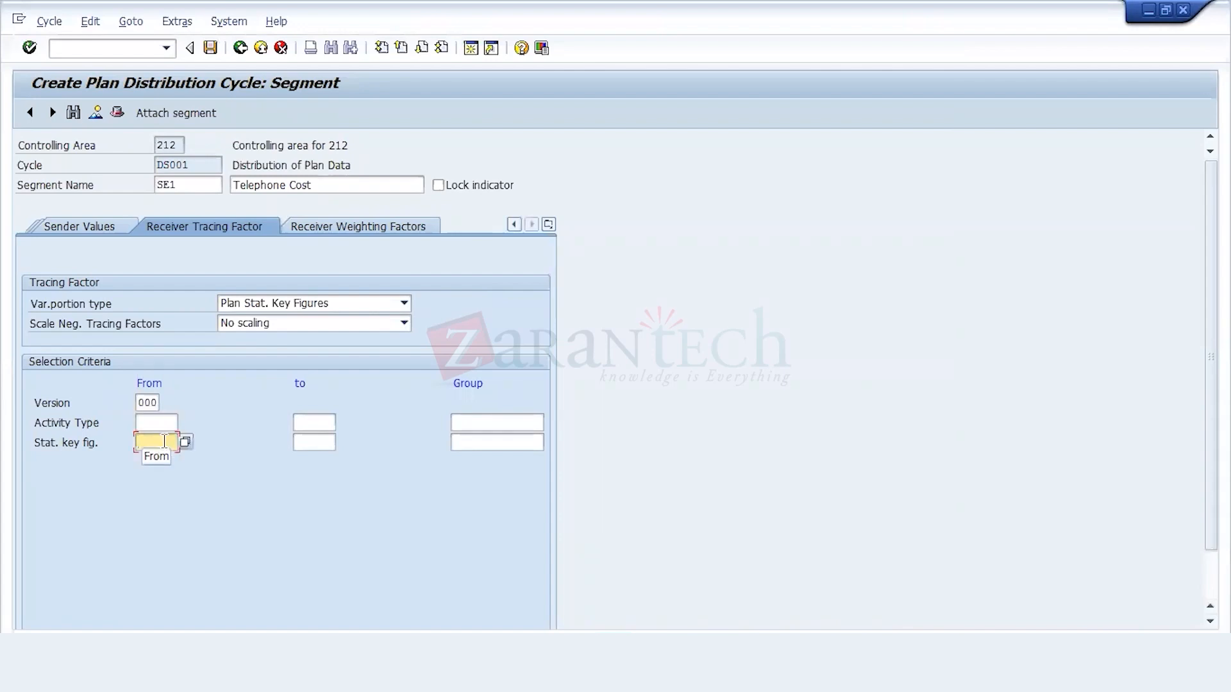
left_click(184, 446)
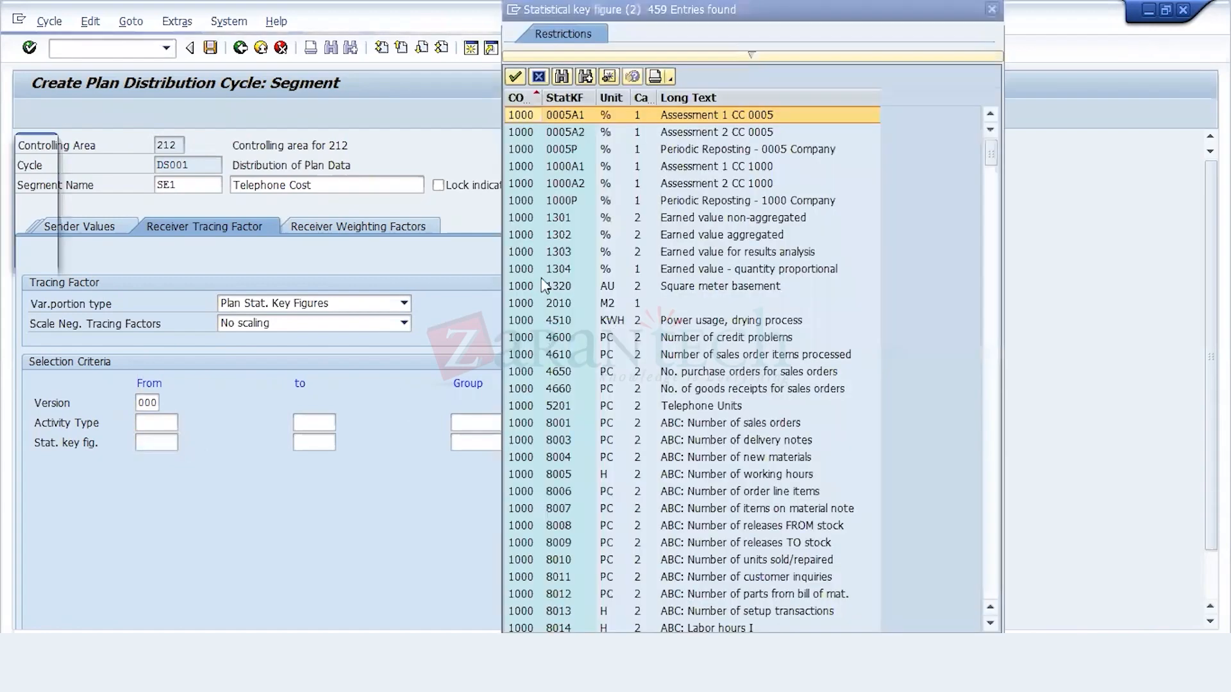
left_click(563, 78)
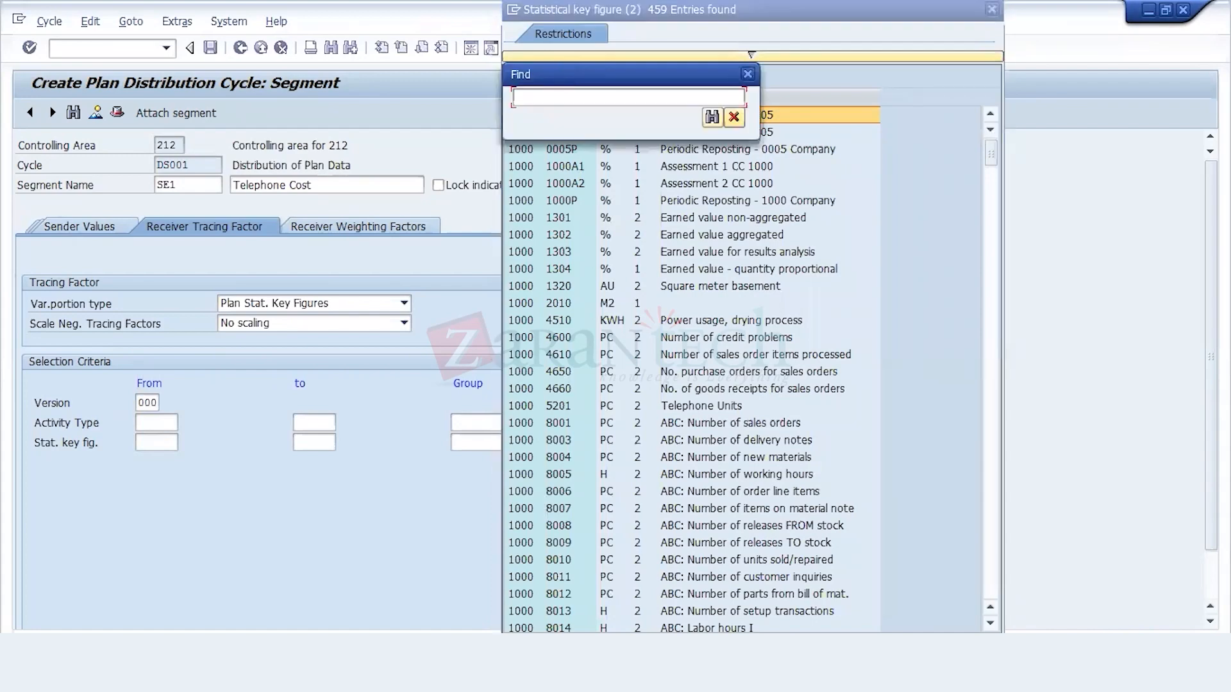
key("Return")
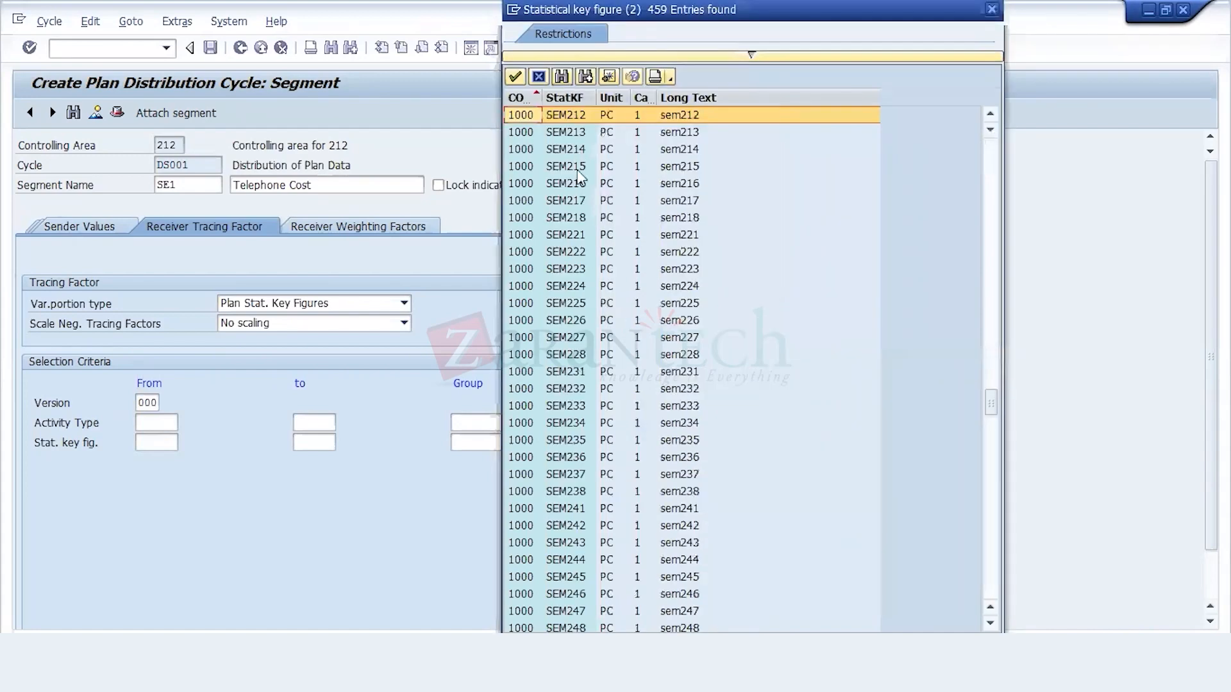
key("Up")
key("Up")
key("Up")
key("Up")
key("Up")
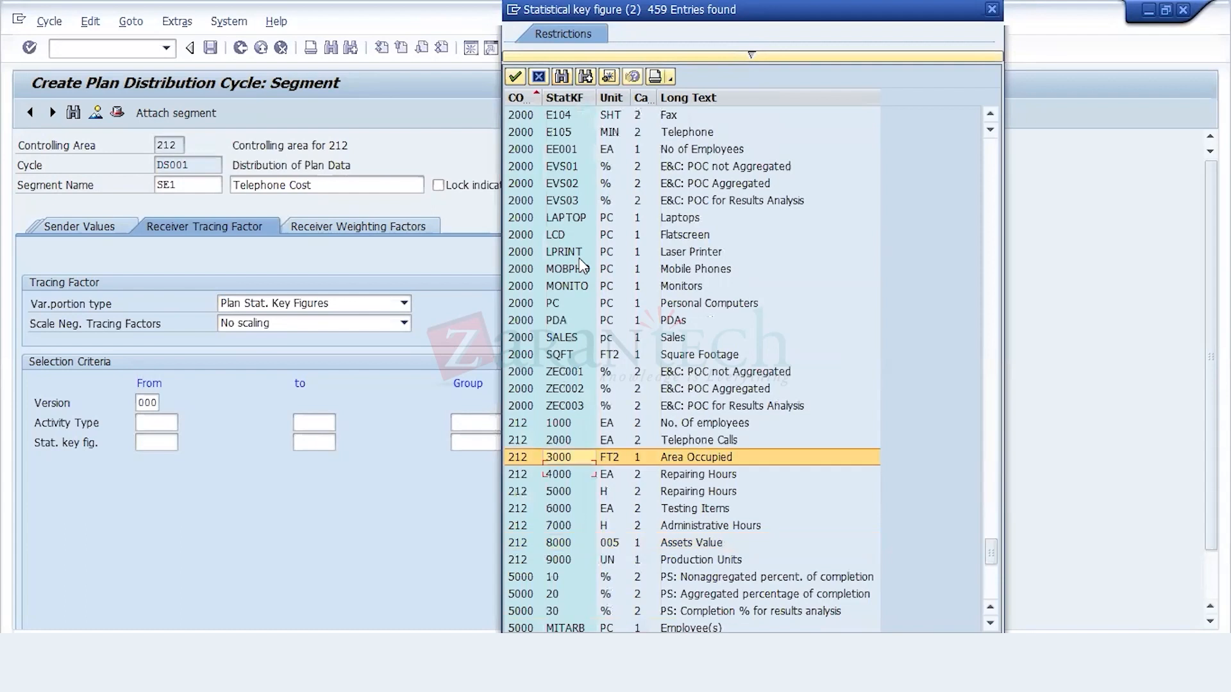
key("Up")
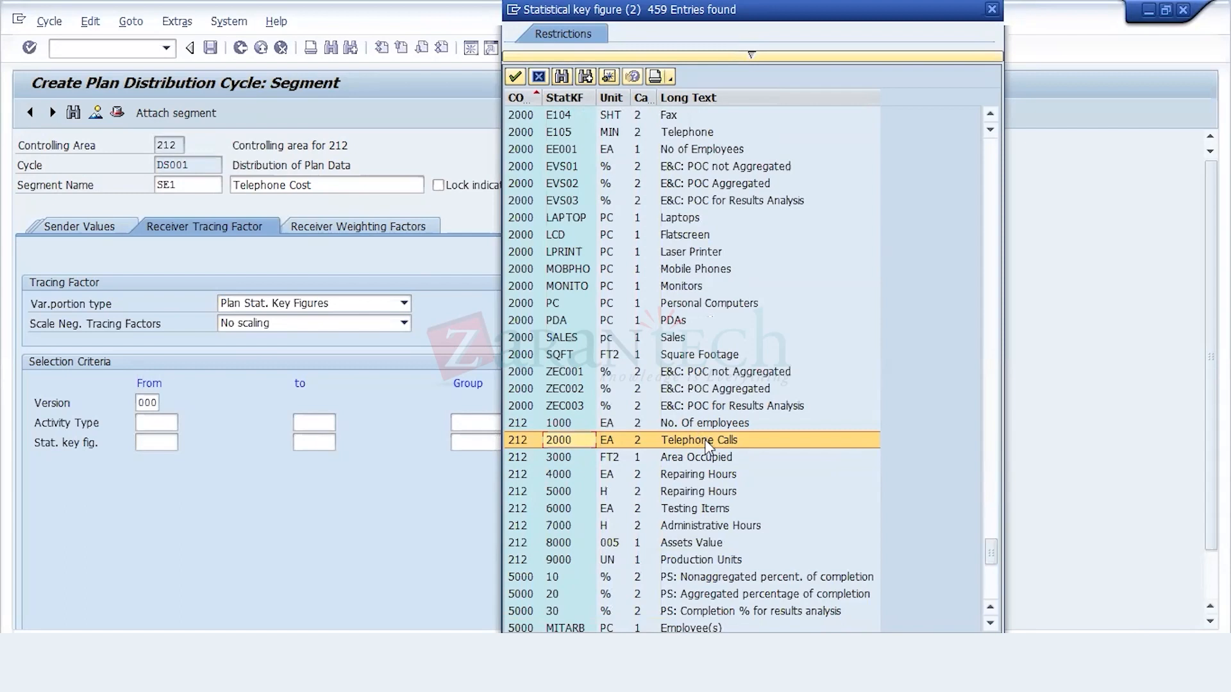
Step: Use key figure 2000, Telephone Calls, to start segment SE1's statistical key figure range, and attach a new segment to cycle DS001
double_click(707, 441)
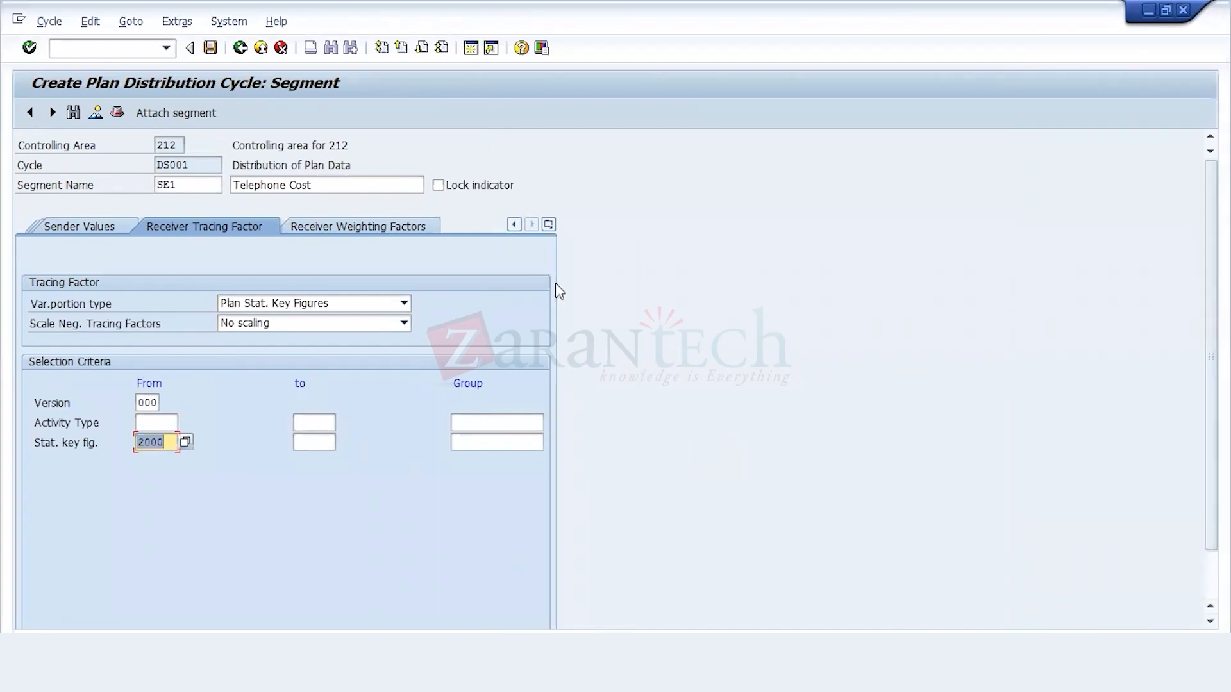
left_click(195, 116)
left_click(195, 115)
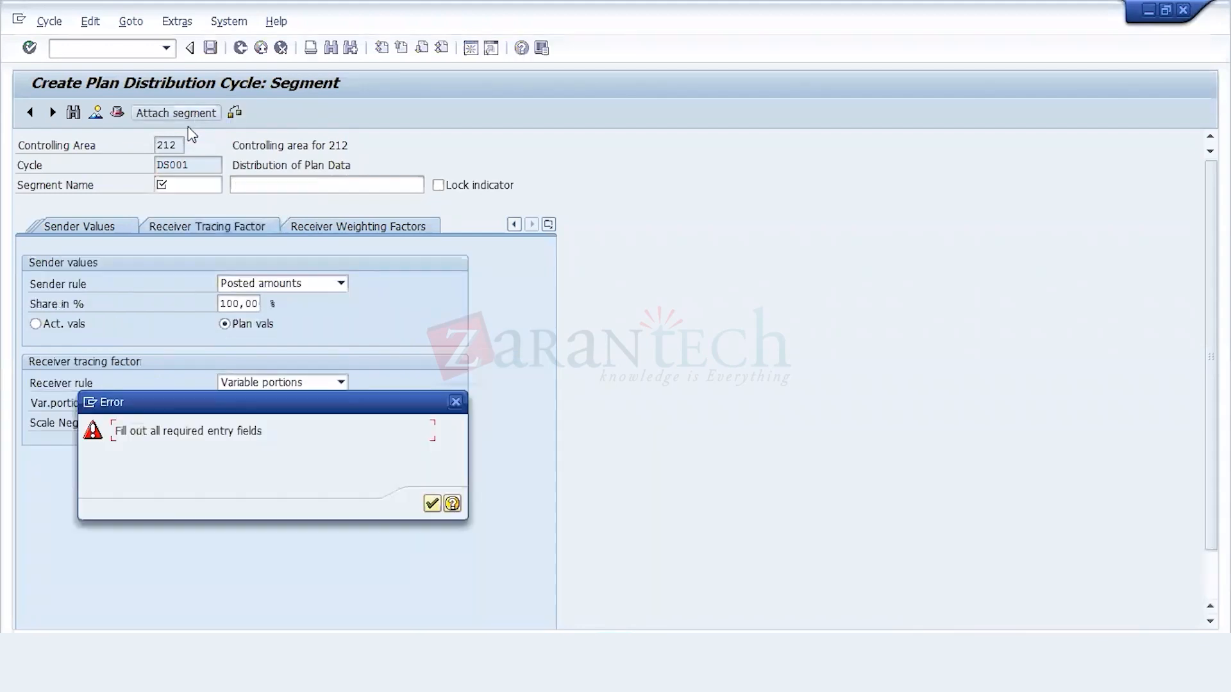
left_click(431, 503)
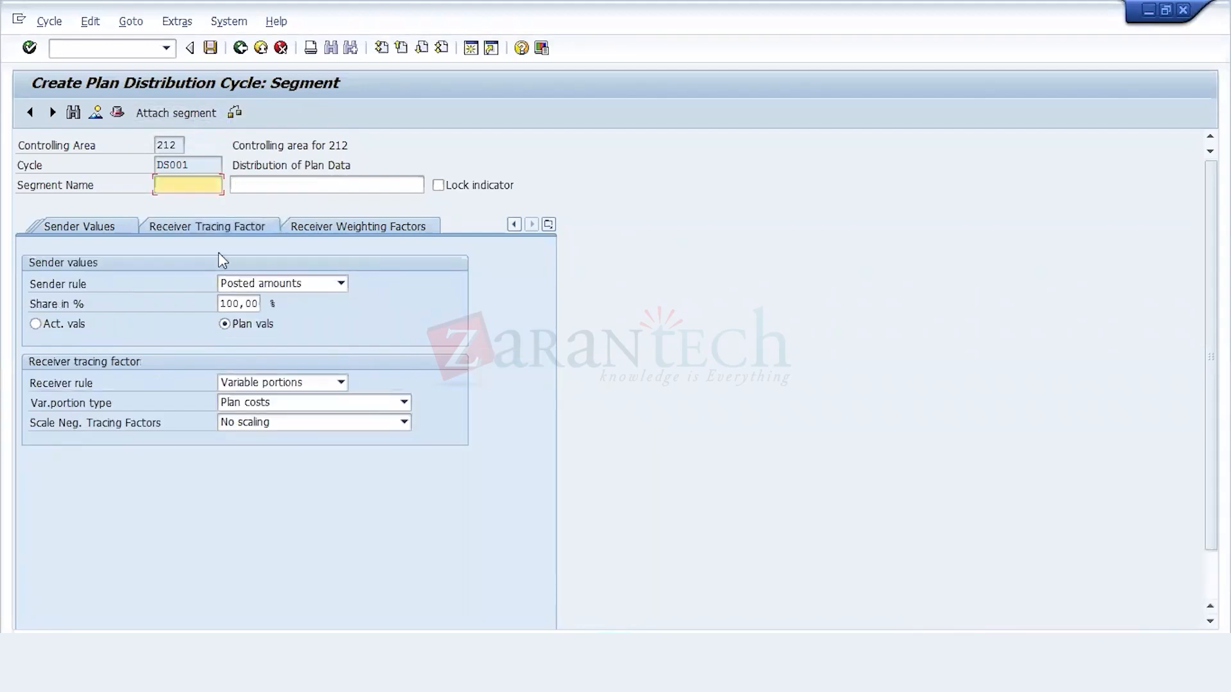
Step: Name the new segment SE2, Canteen/Dispensory, and set its variable portion type to Plan Stat. Key Figures
type("SEG")
key("BackSpace")
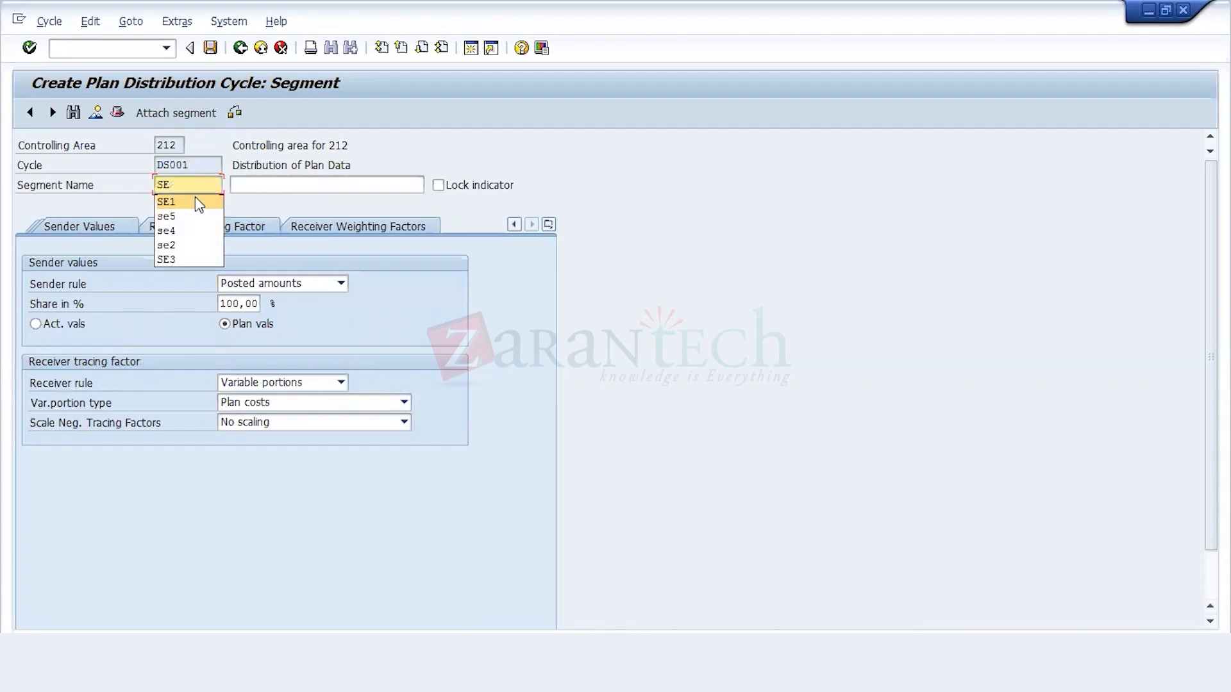
type("2")
key("Tab")
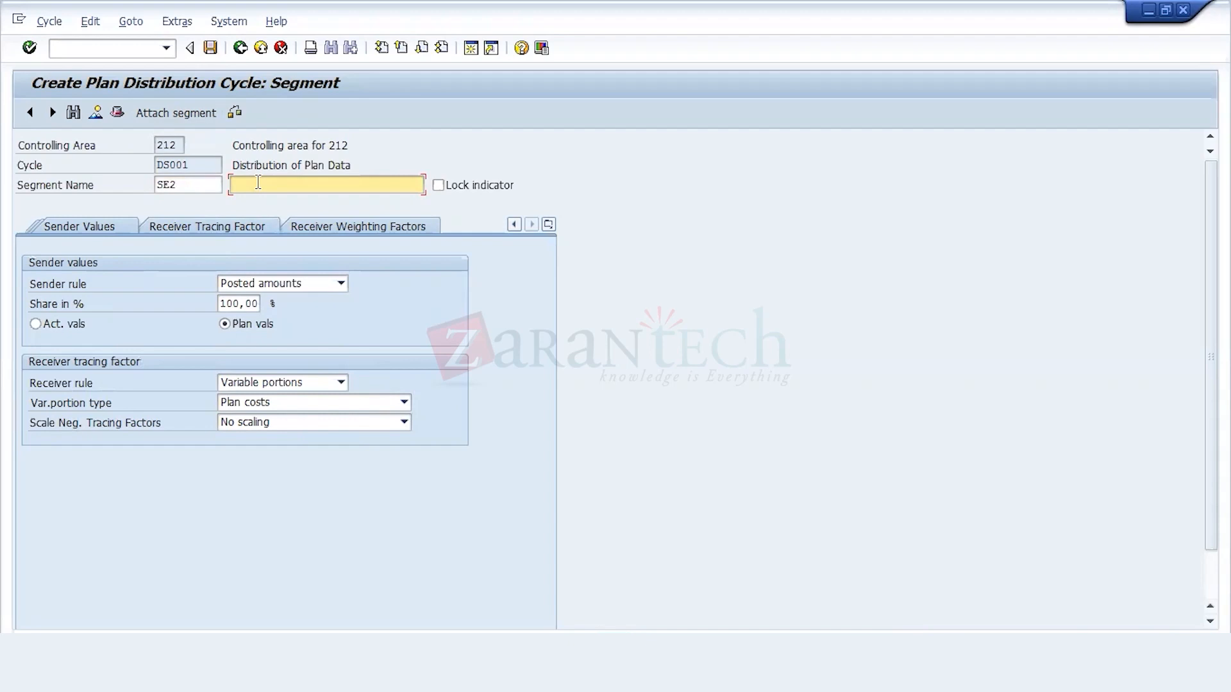
type("c")
key("Down")
key("Return")
left_click(287, 405)
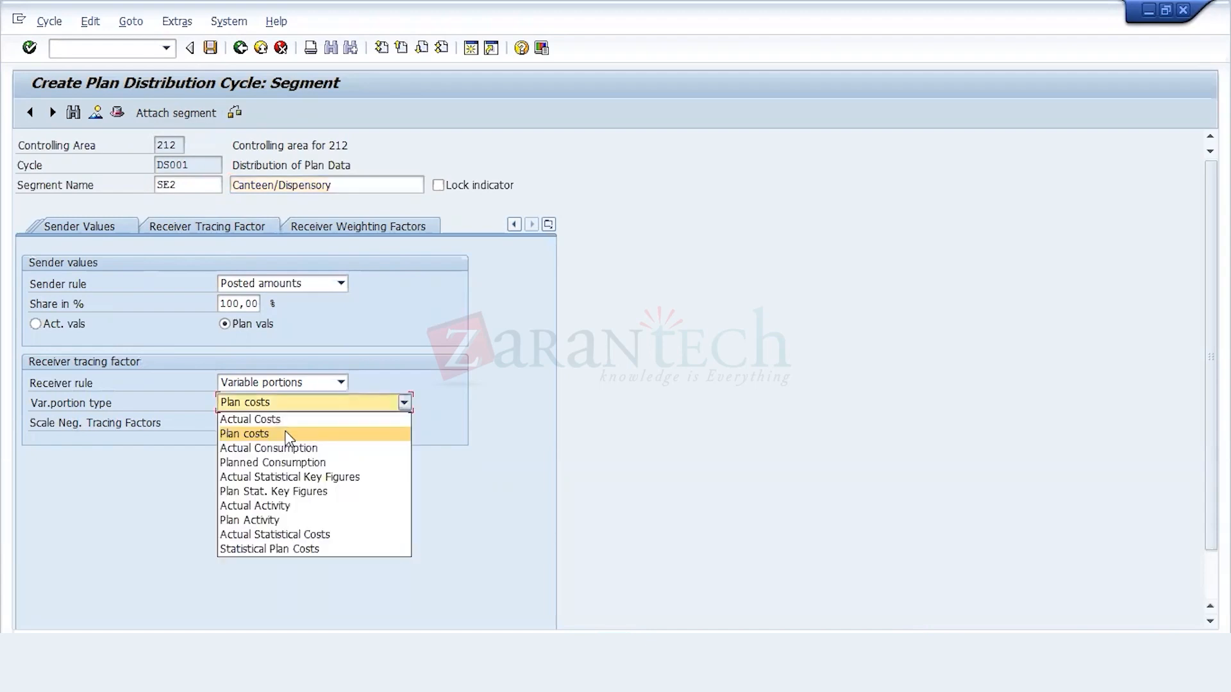
left_click(292, 491)
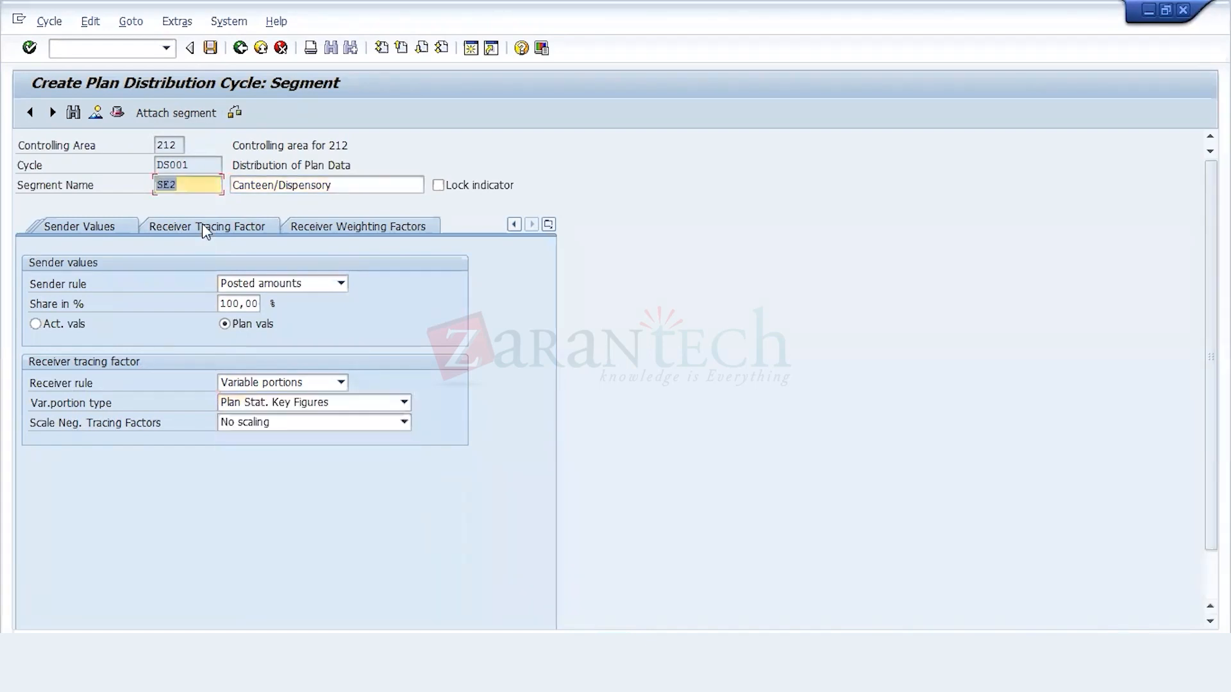
Step: Set segment SE2's sender cost element range from 400000 to 499999
left_click(103, 227)
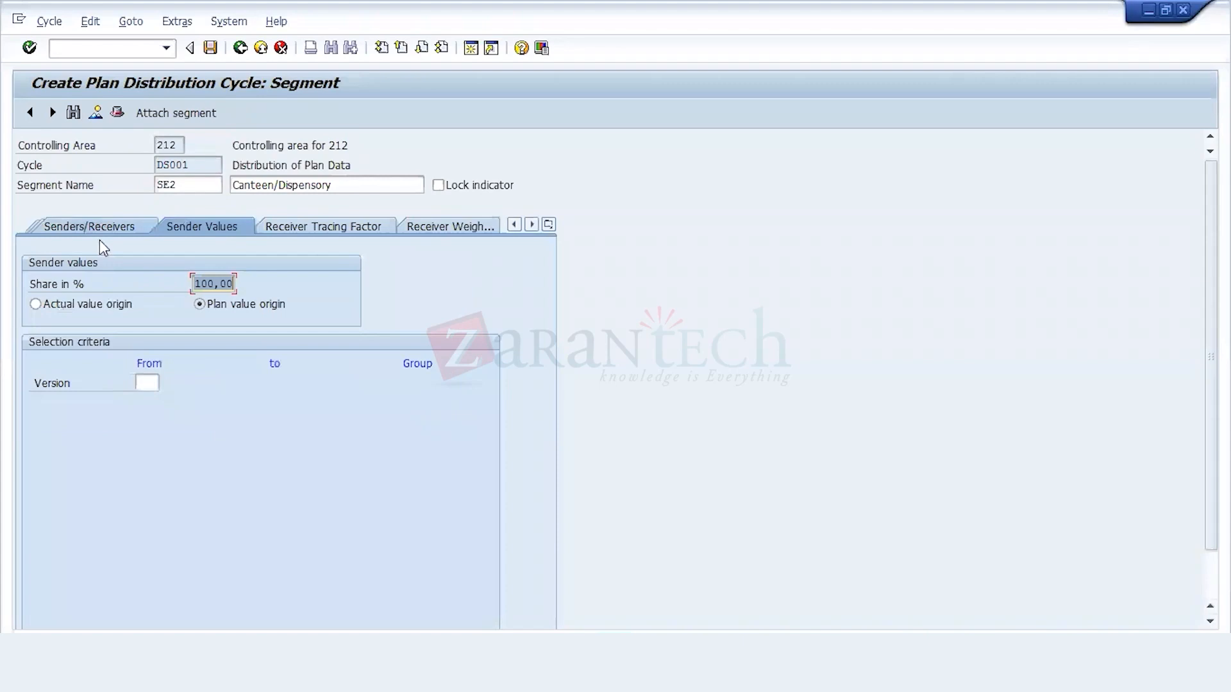
left_click(77, 229)
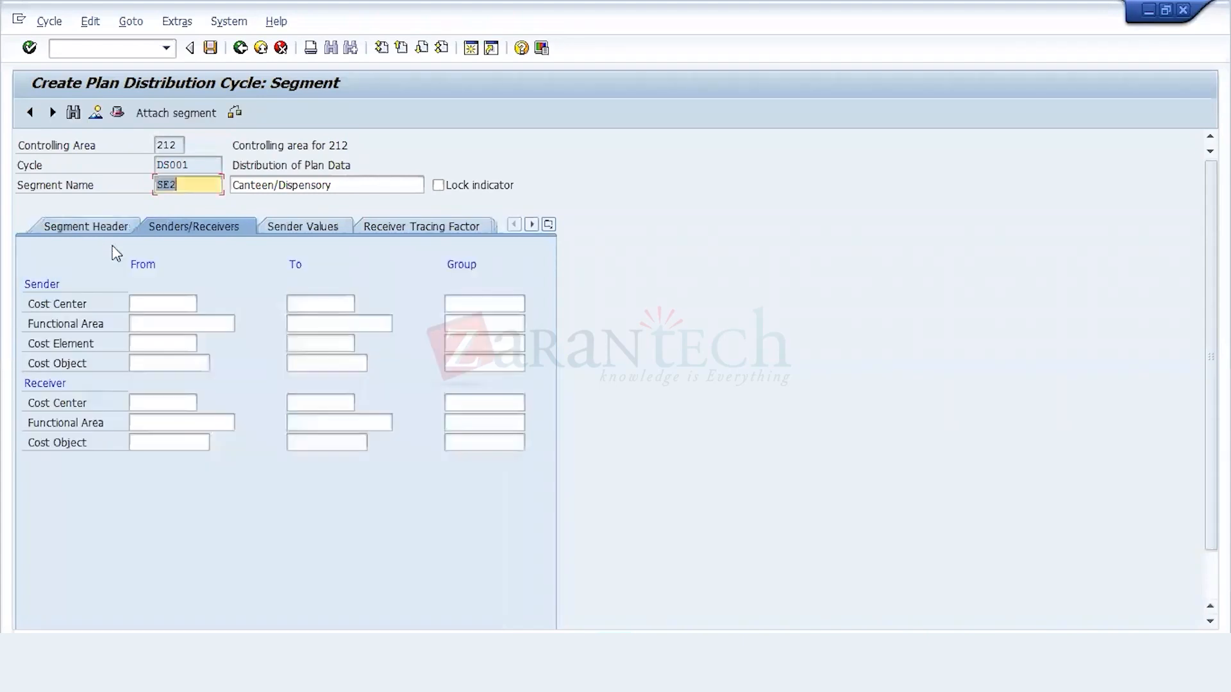
left_click(174, 303)
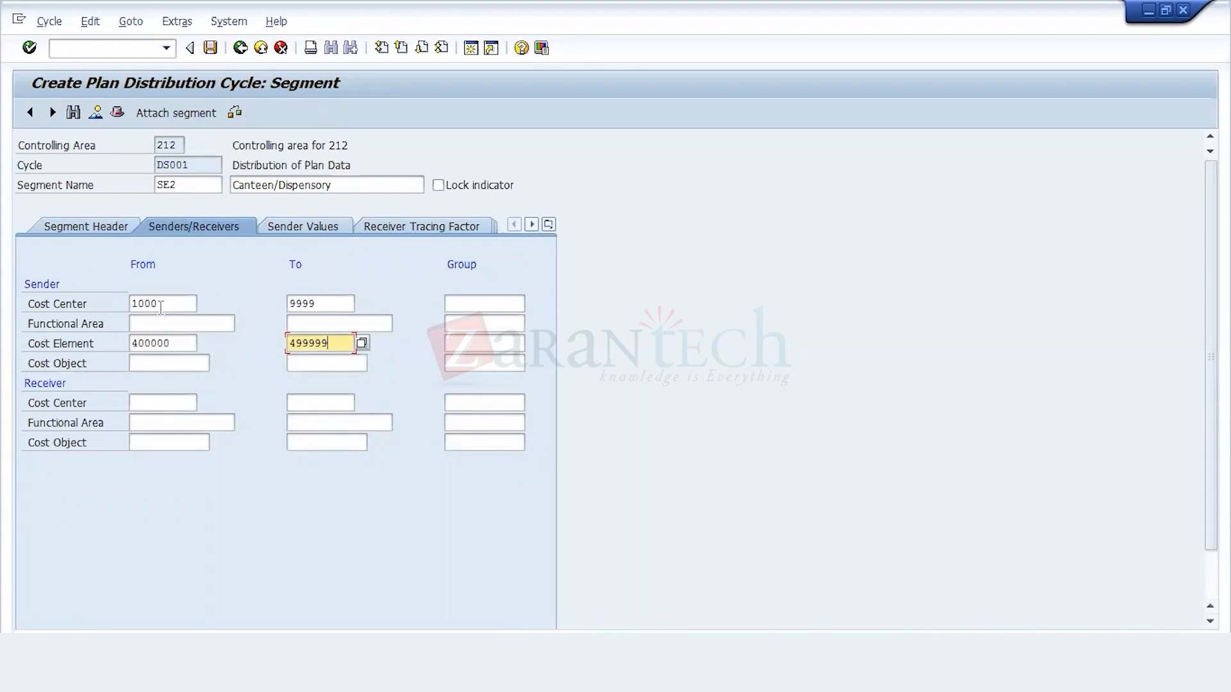
left_click(192, 304)
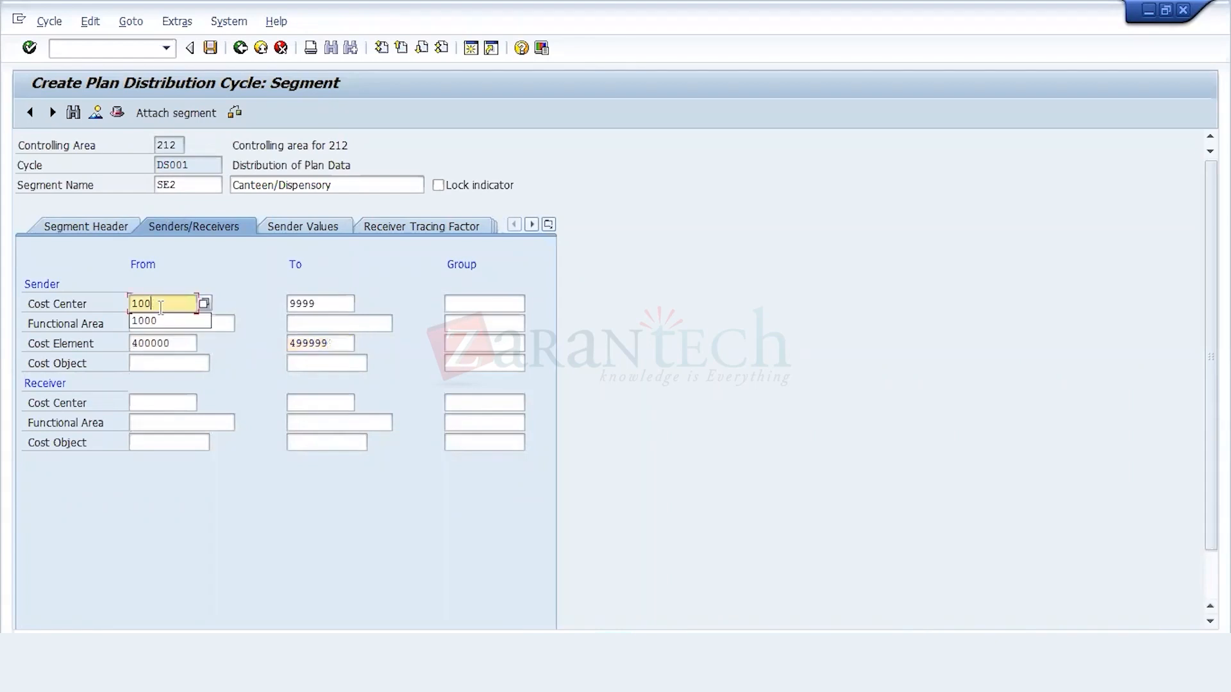
Step: Look up cost center 6100 in controlling area 212 and use it as the start of SE2's sender cost center range
key("BackSpace")
key("BackSpace")
key("BackSpace")
key("BackSpace")
left_click(205, 304)
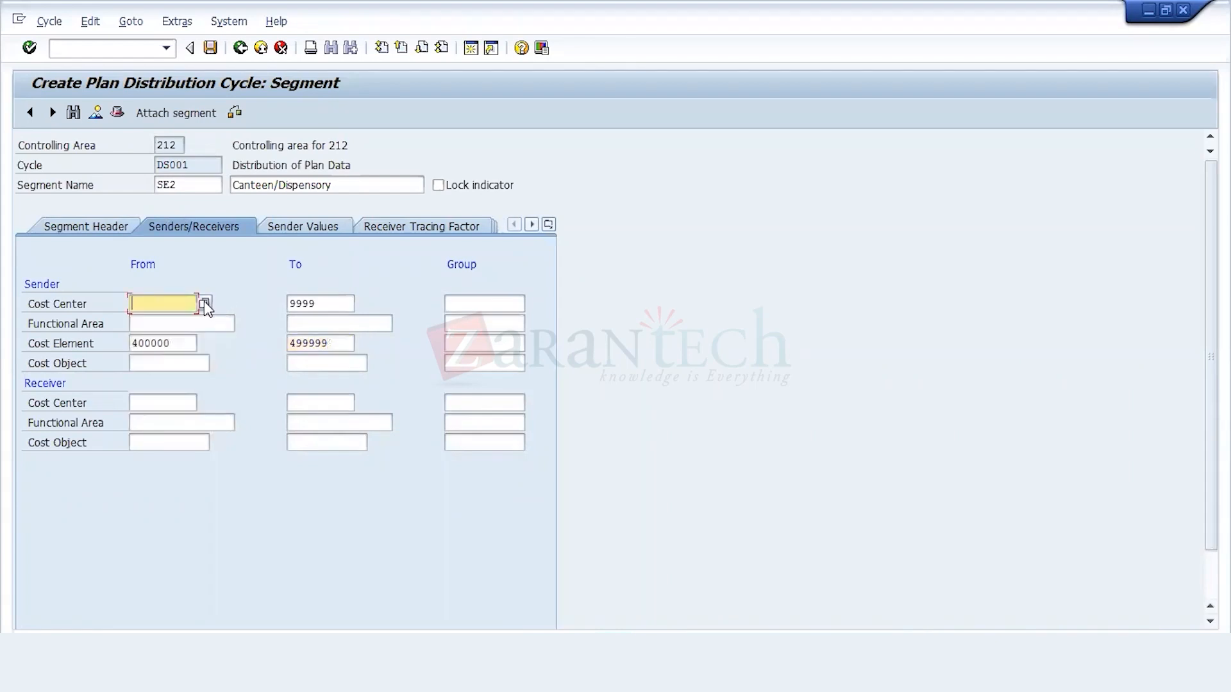
left_click(205, 305)
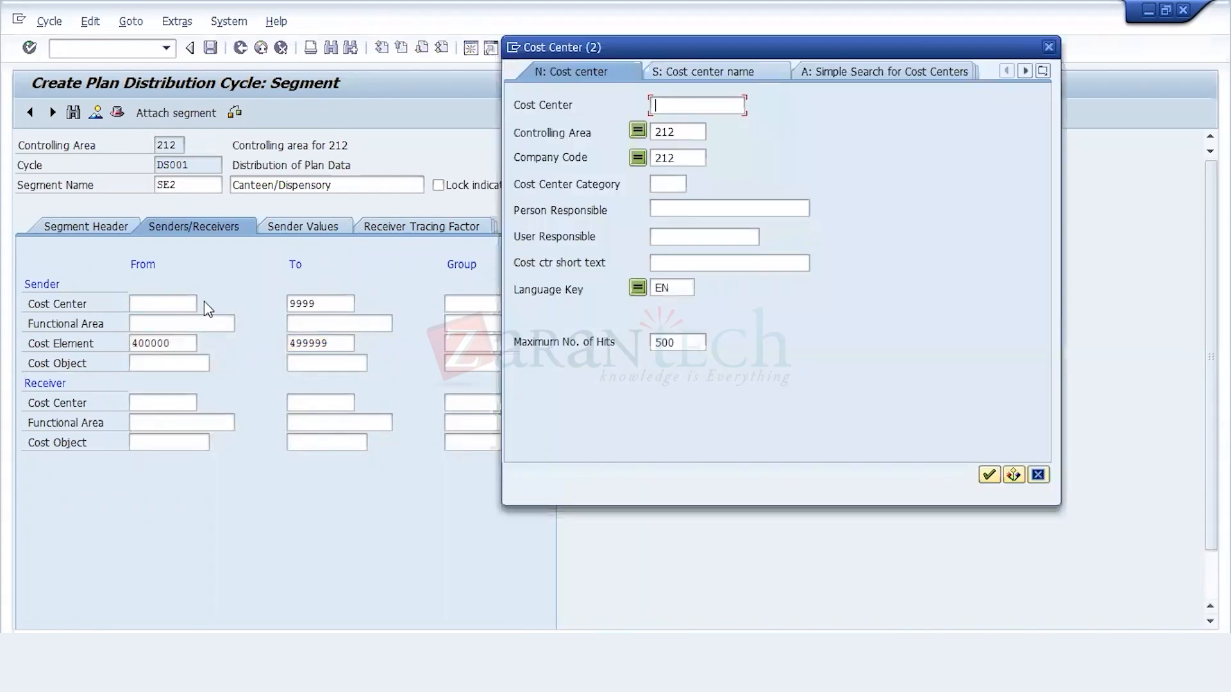
left_click(989, 474)
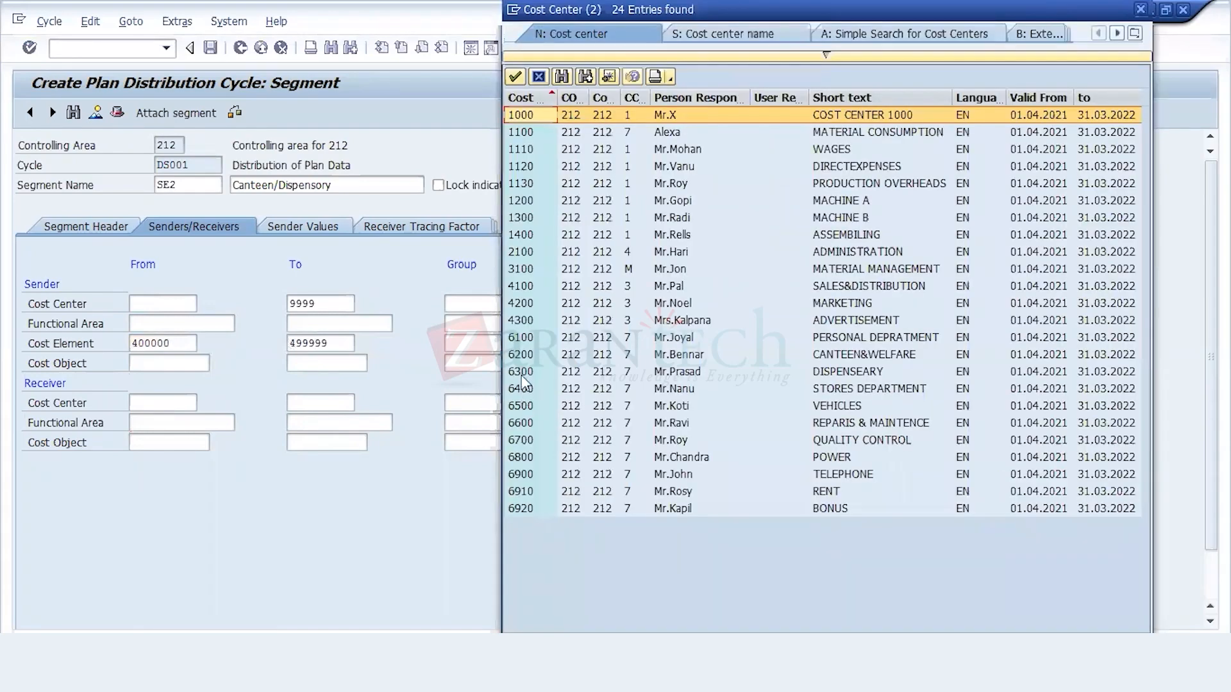
double_click(524, 338)
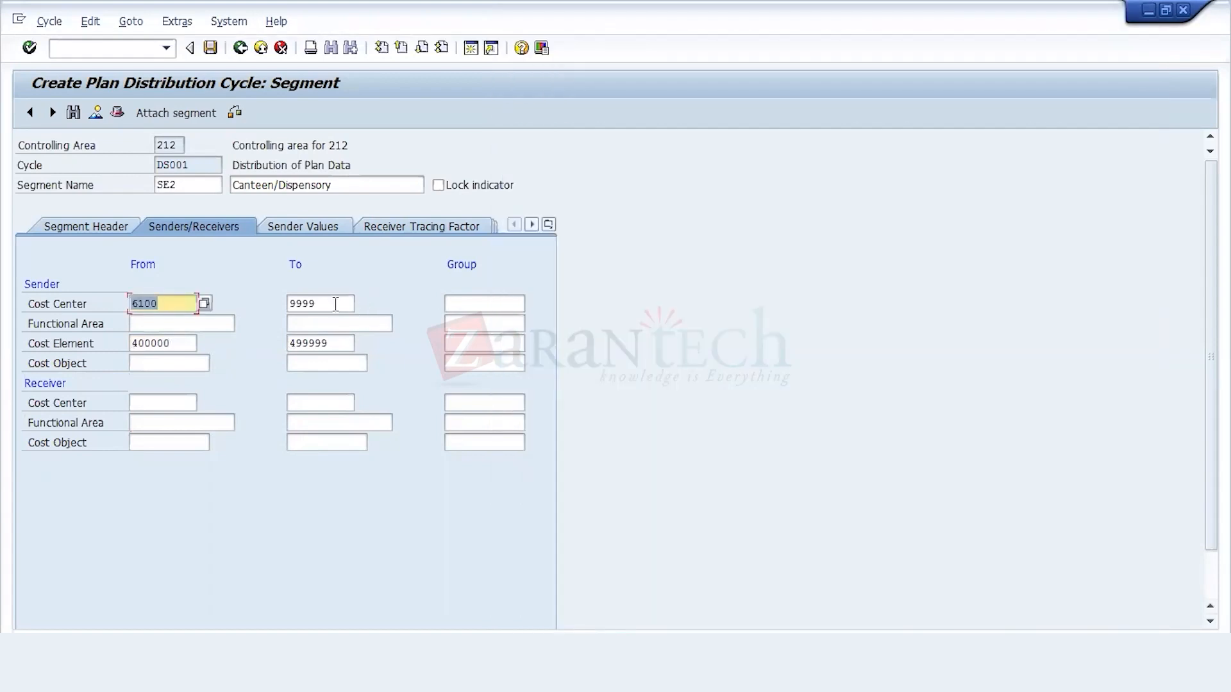
Step: Replace the end of SE2's sender cost center range with cost center 6300, the dispensary, from the cost center search
left_click(336, 303)
key("Delete")
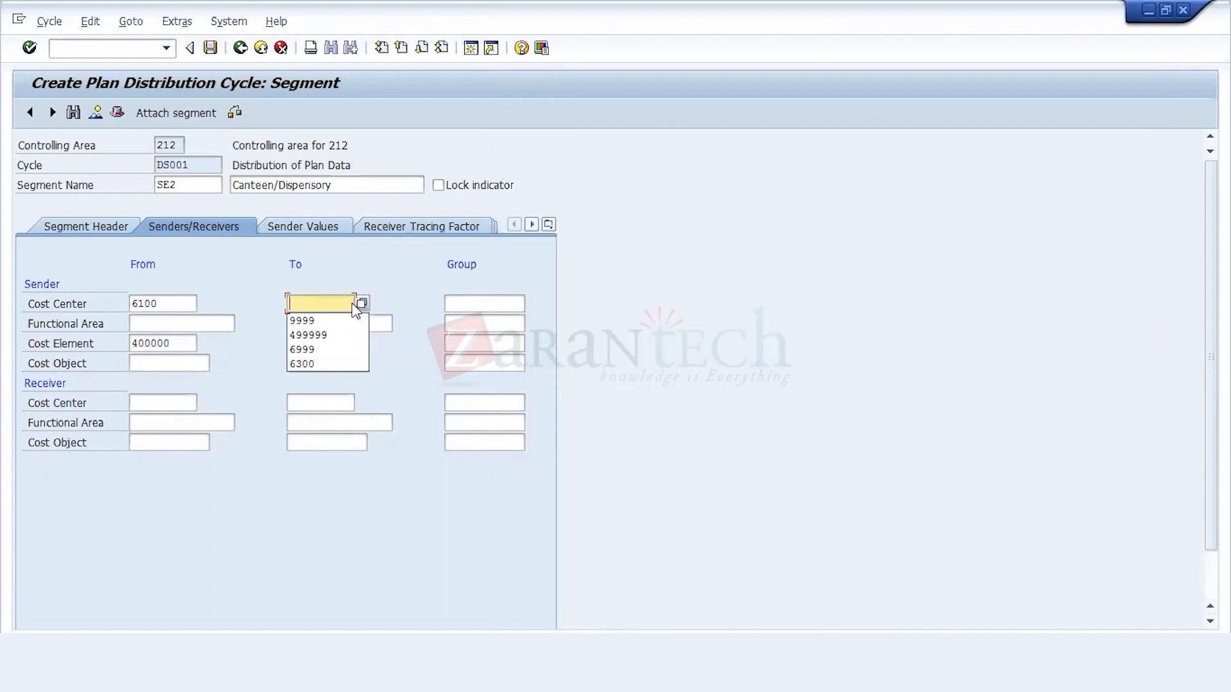
left_click(353, 303)
left_click(361, 304)
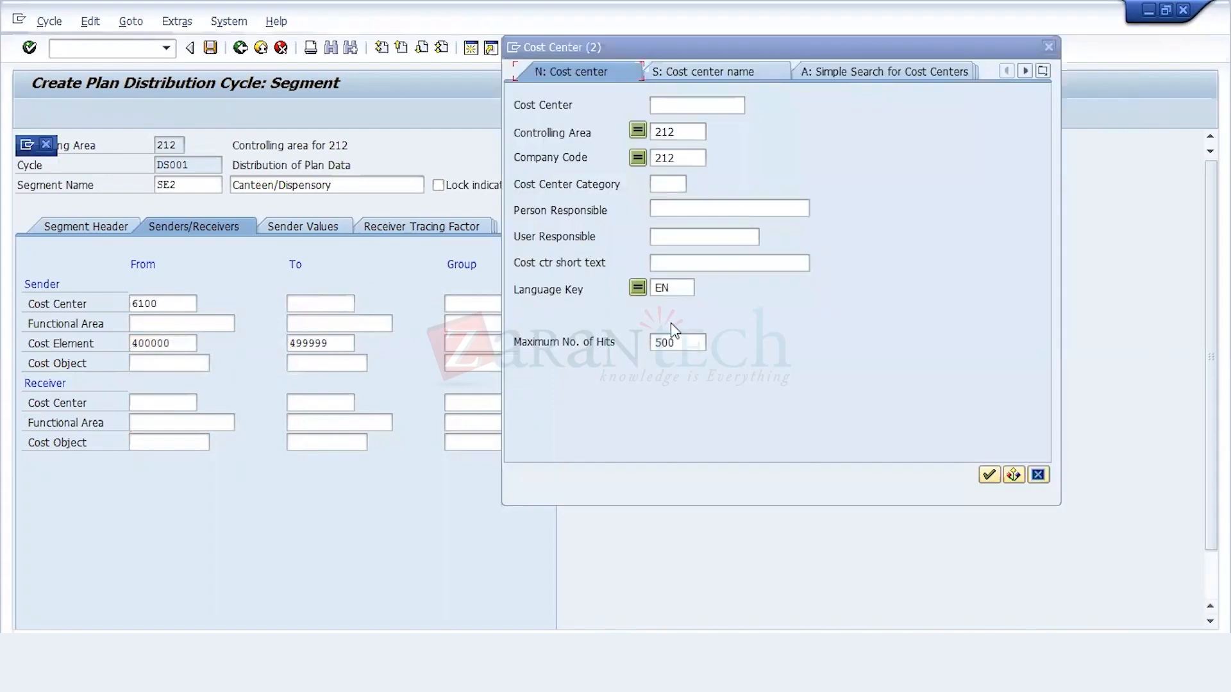
key("Return")
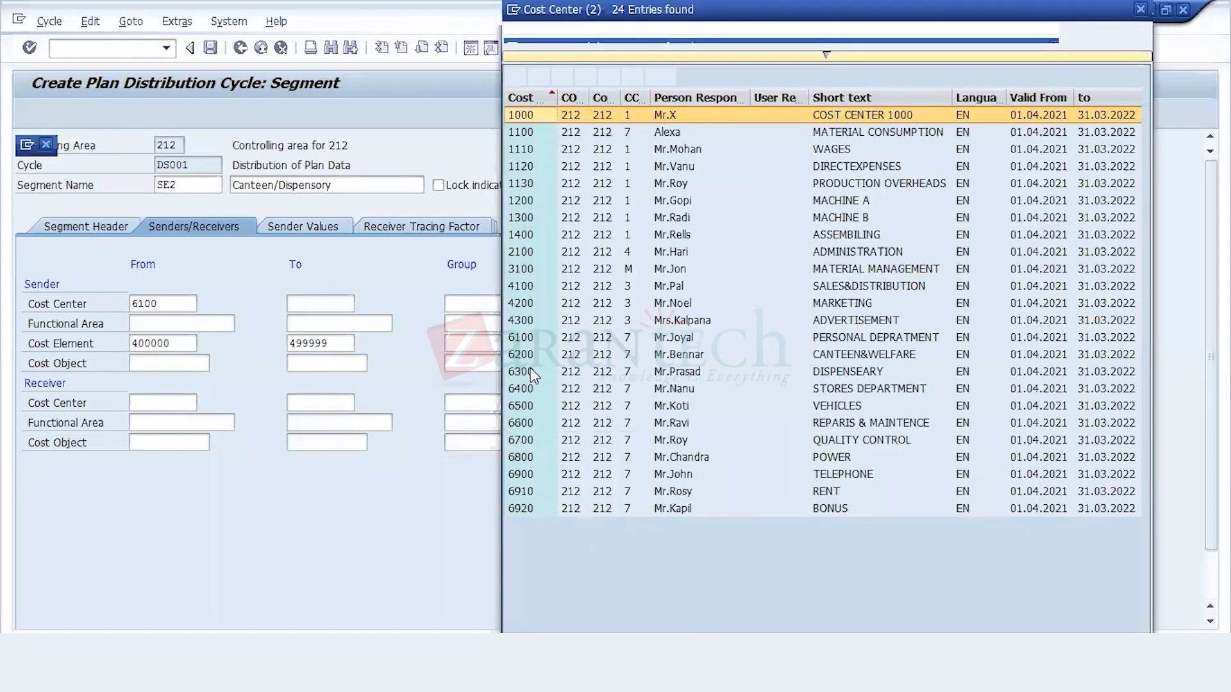
left_click(531, 372)
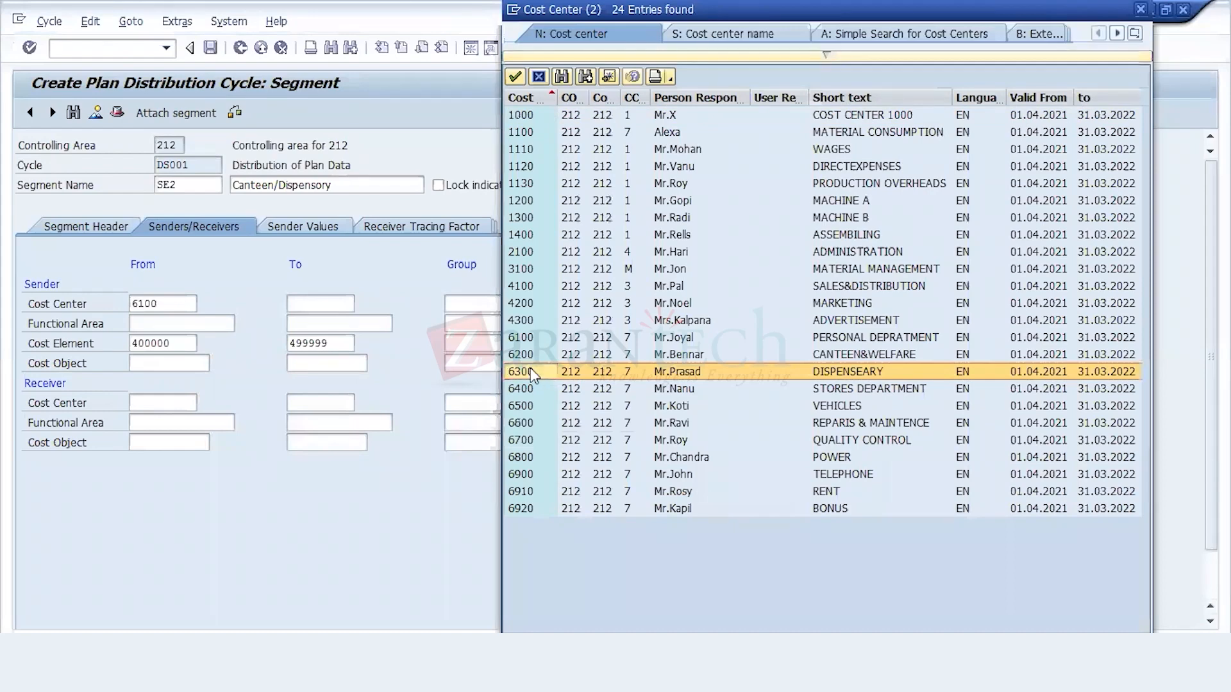
double_click(530, 371)
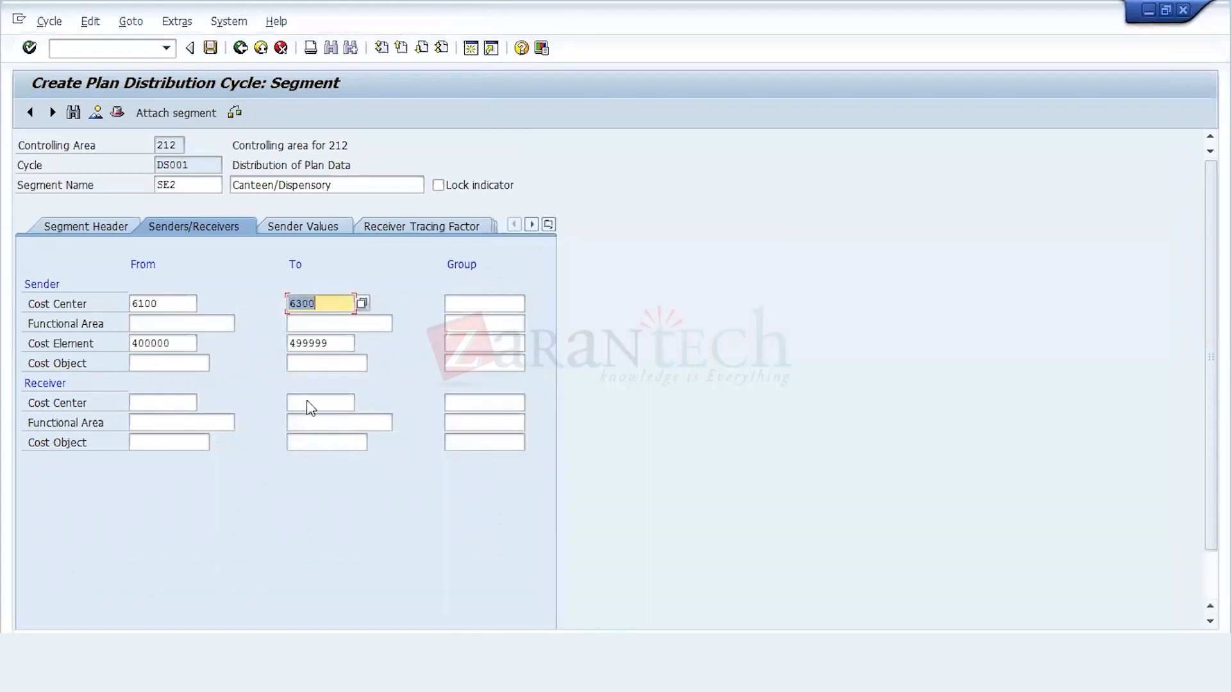
Step: Set segment SE2's receiver cost center range from 1000 to 9999
left_click(186, 404)
type("1000")
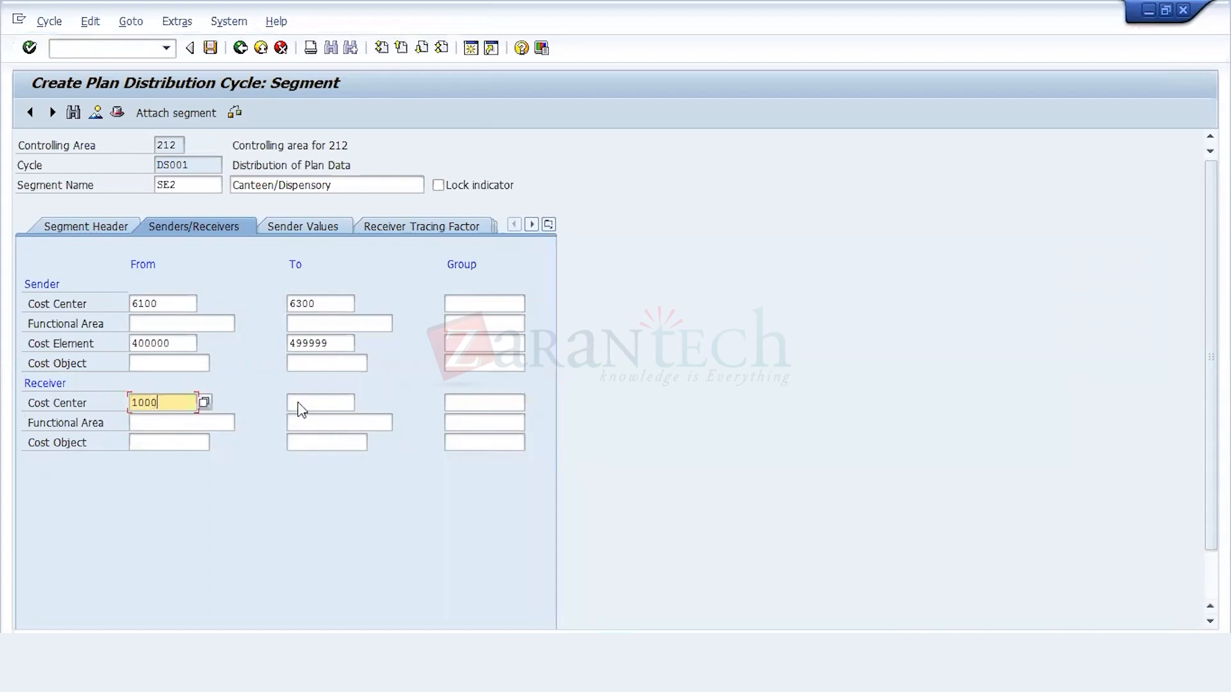
left_click(299, 402)
type("9999")
key("BackSpace")
key("BackSpace")
key("BackSpace")
type("999")
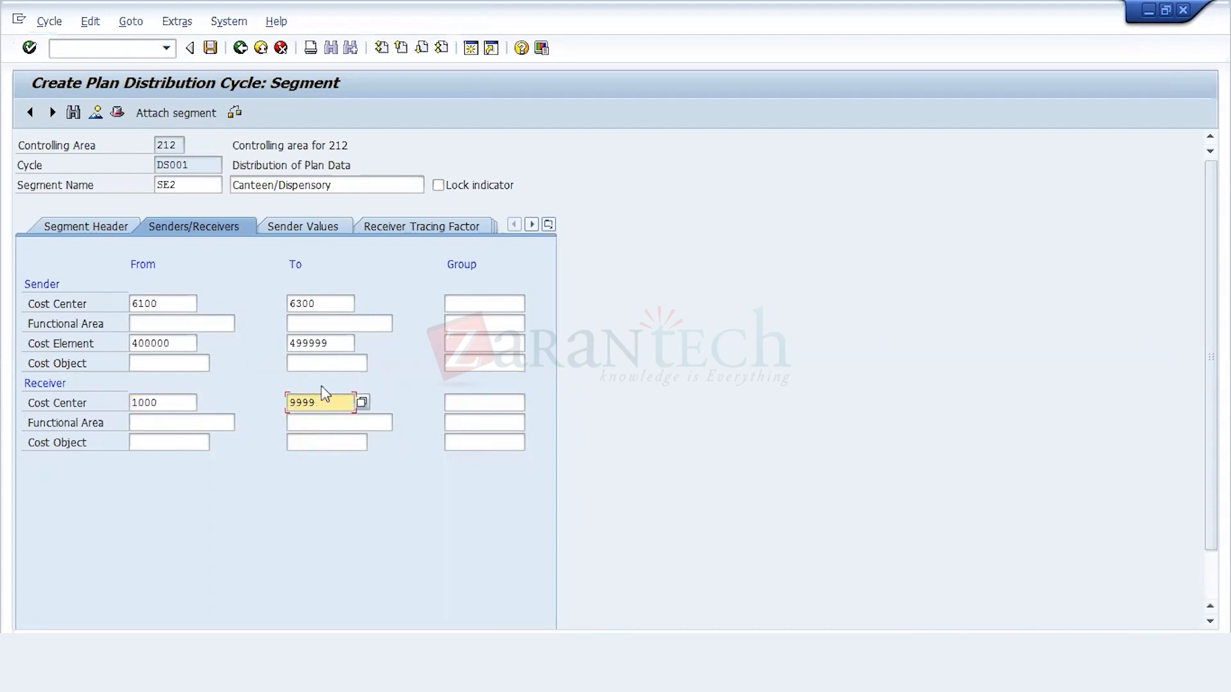
Step: Set SE2's receiver tracing factor selection to version 0 and statistical key figure 1000
left_click(420, 228)
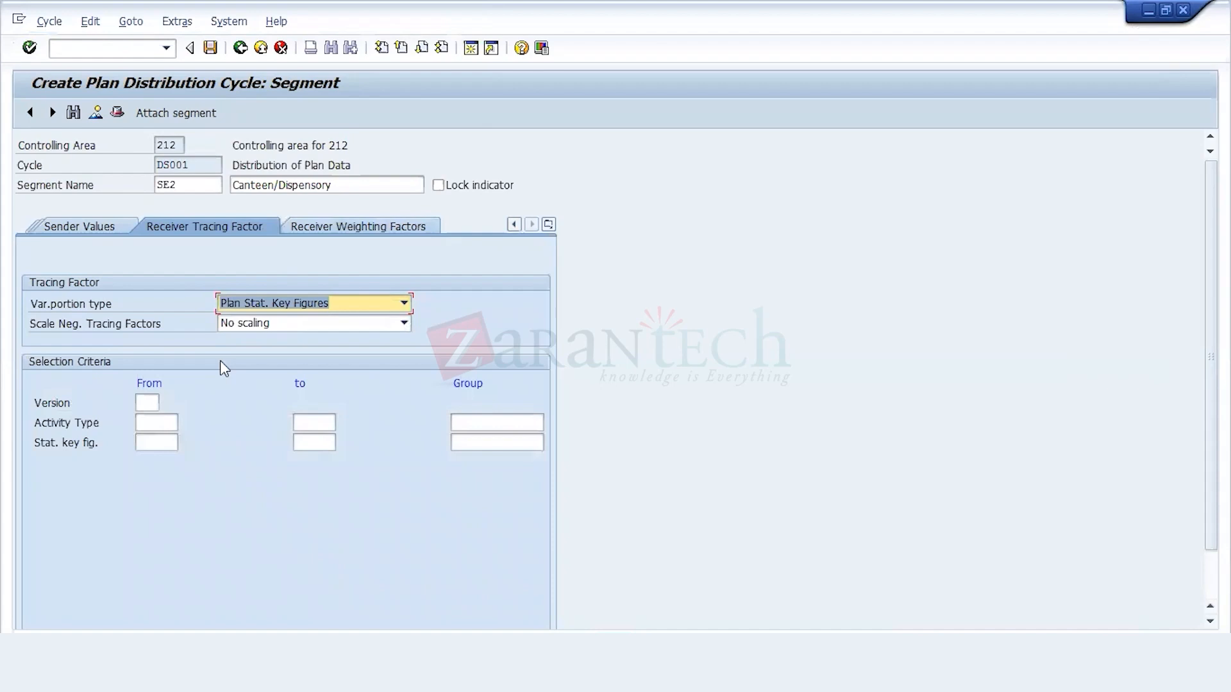
left_click(148, 404)
type("0")
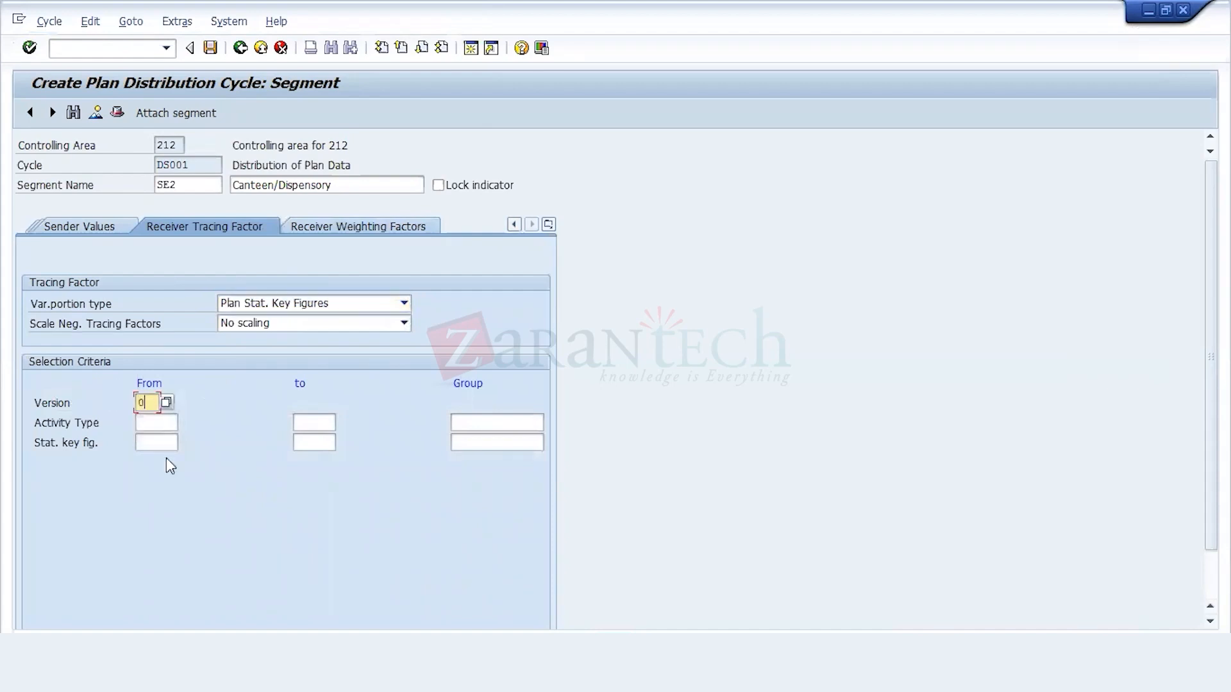
left_click(161, 442)
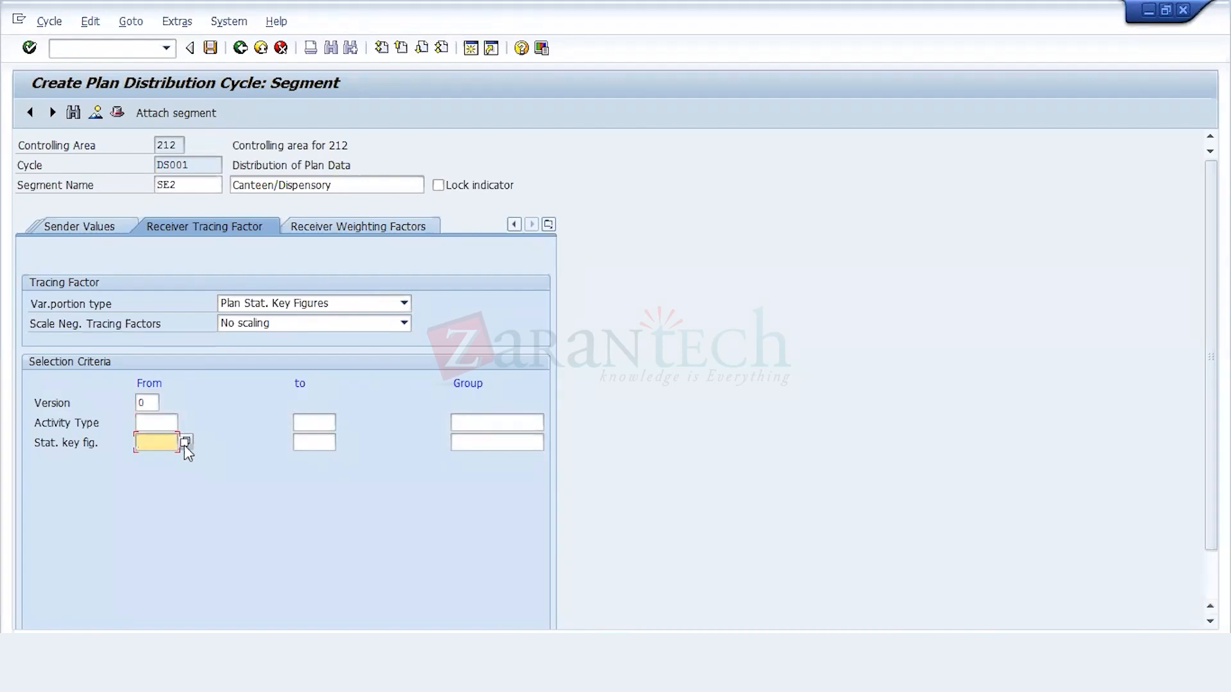
key("Return")
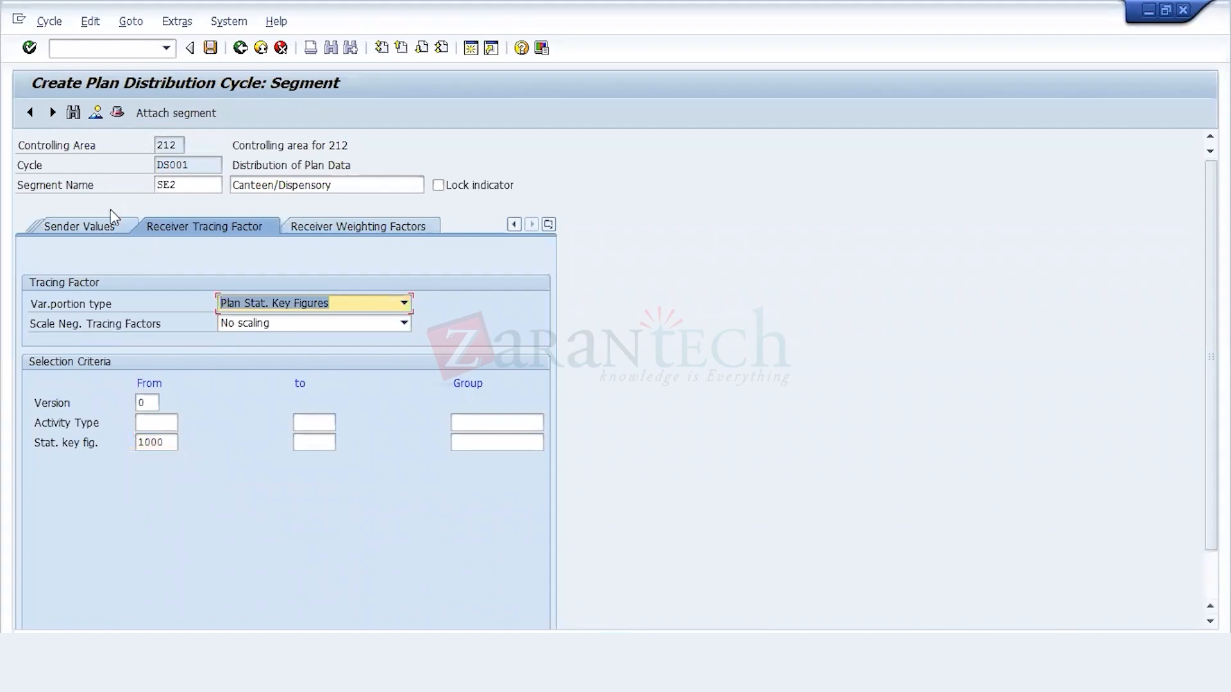
Step: Save the cycle from segment SE2 and again from SE1, recording both in the 212 Configuration customizing request
left_click(209, 48)
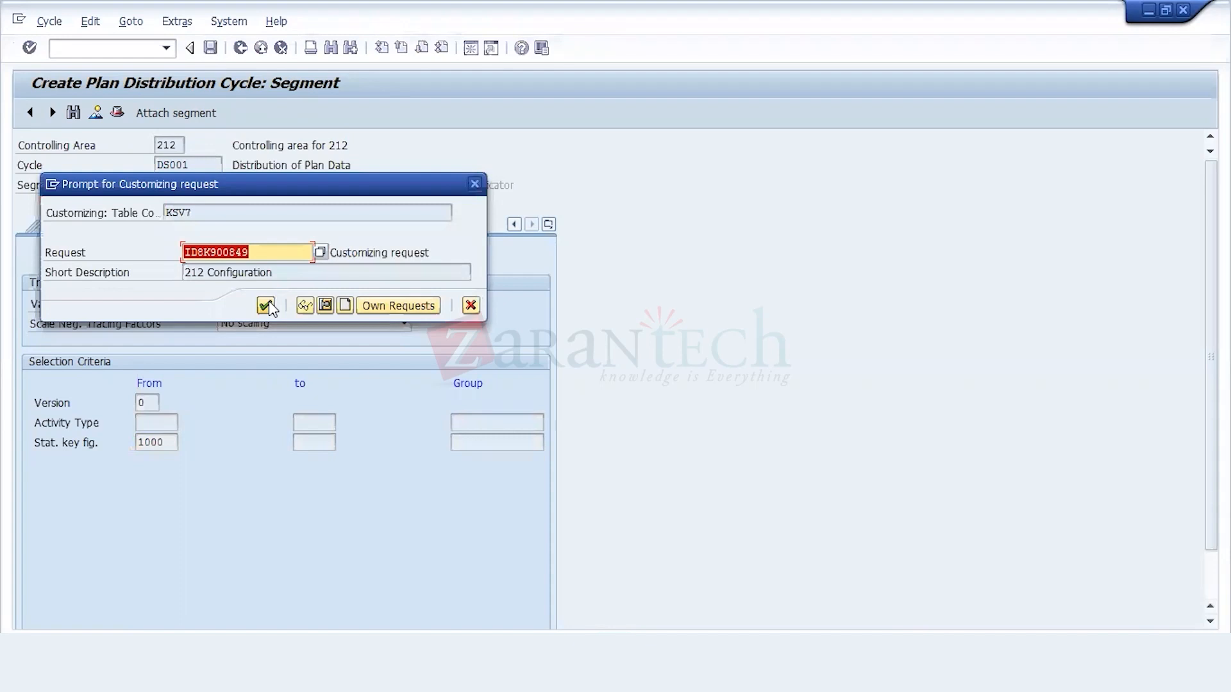
left_click(267, 305)
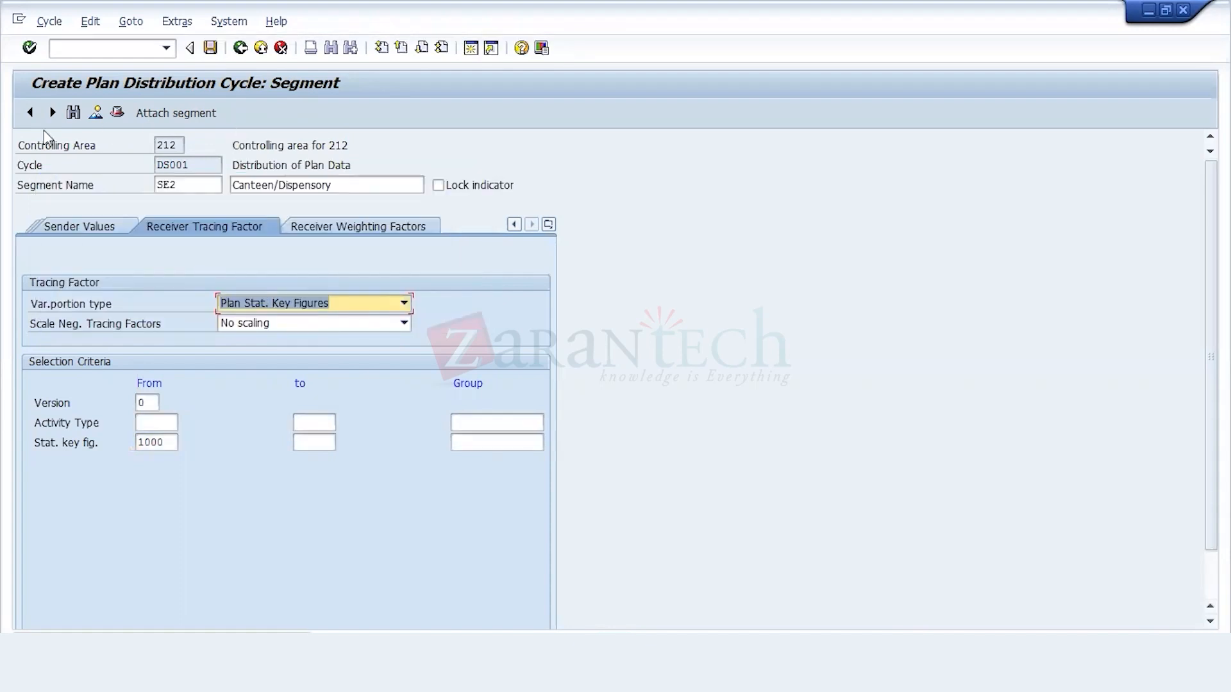
left_click(29, 113)
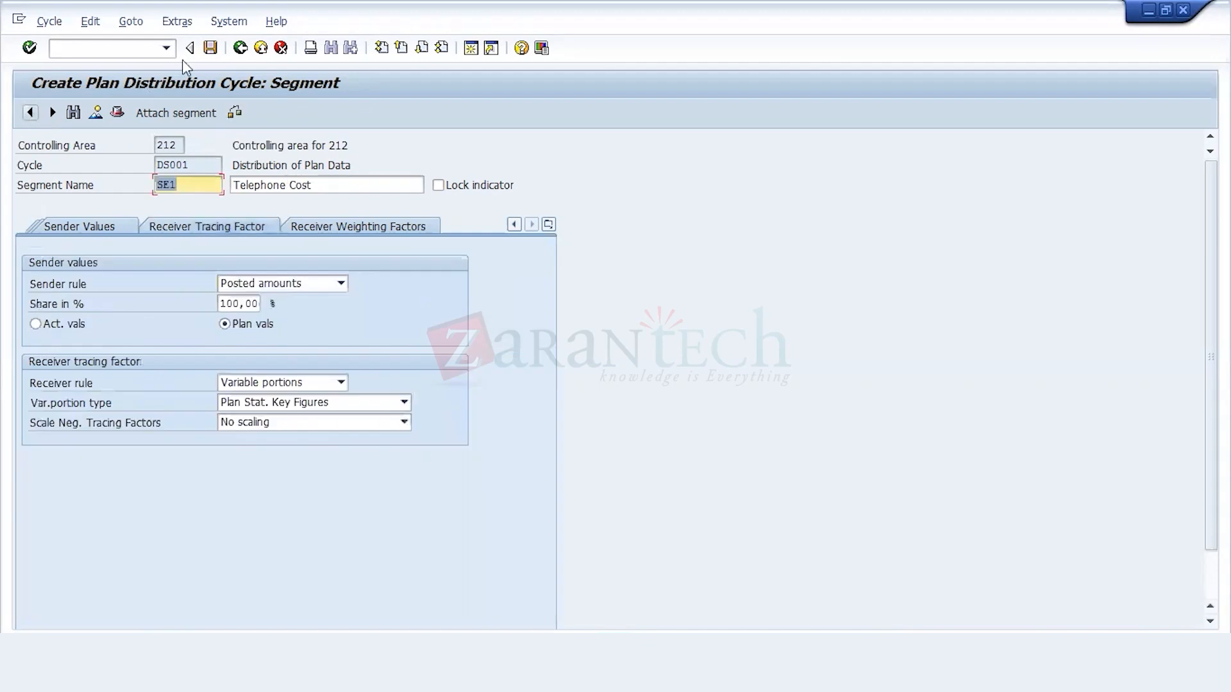
left_click(210, 48)
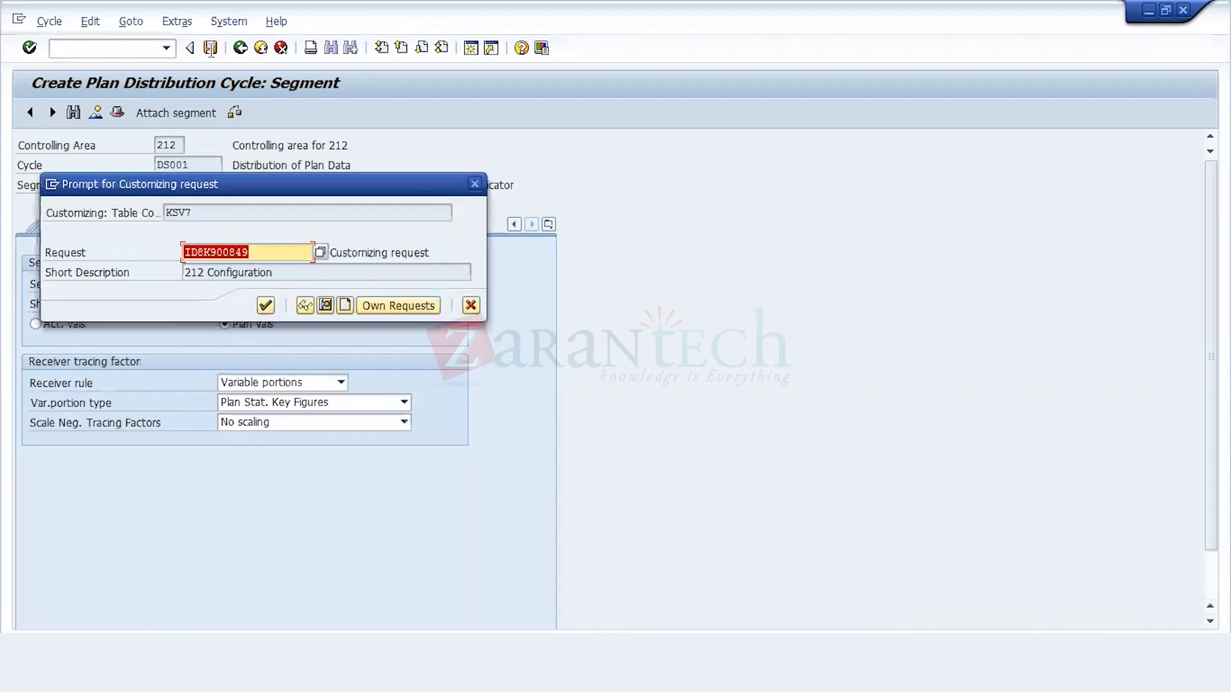
left_click(266, 305)
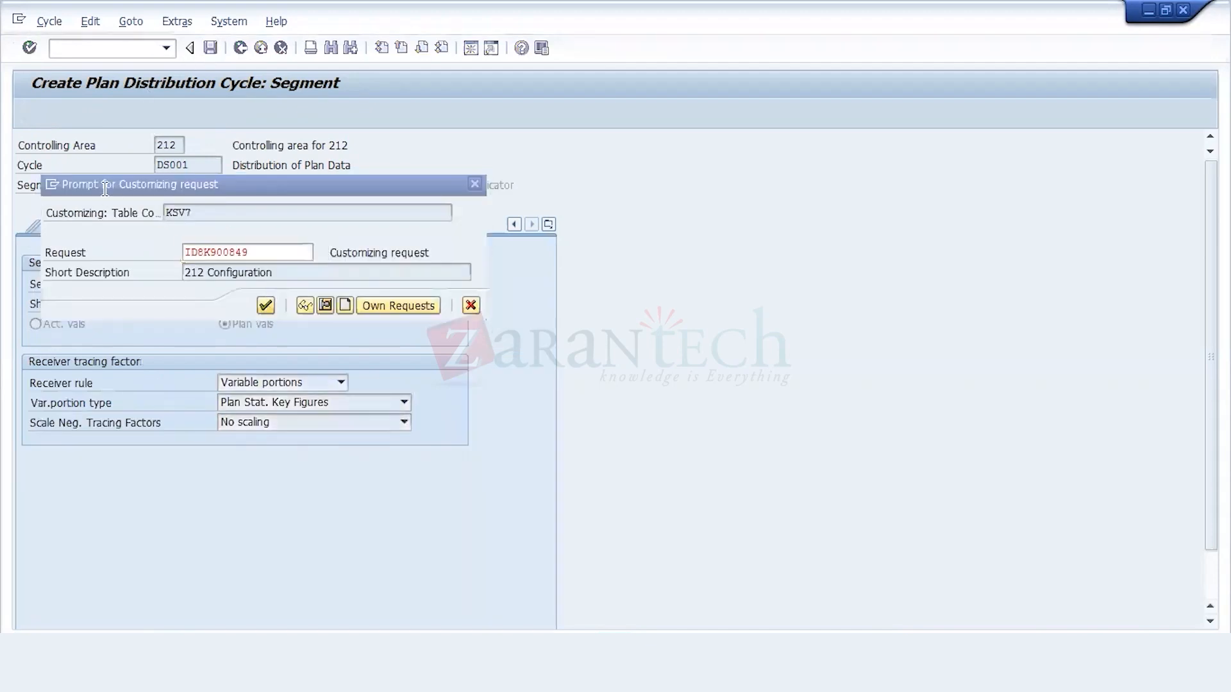
Step: Attach segment SE3 with the description RENT and set its variable portion type to Plan Stat. Key Figures
left_click(52, 113)
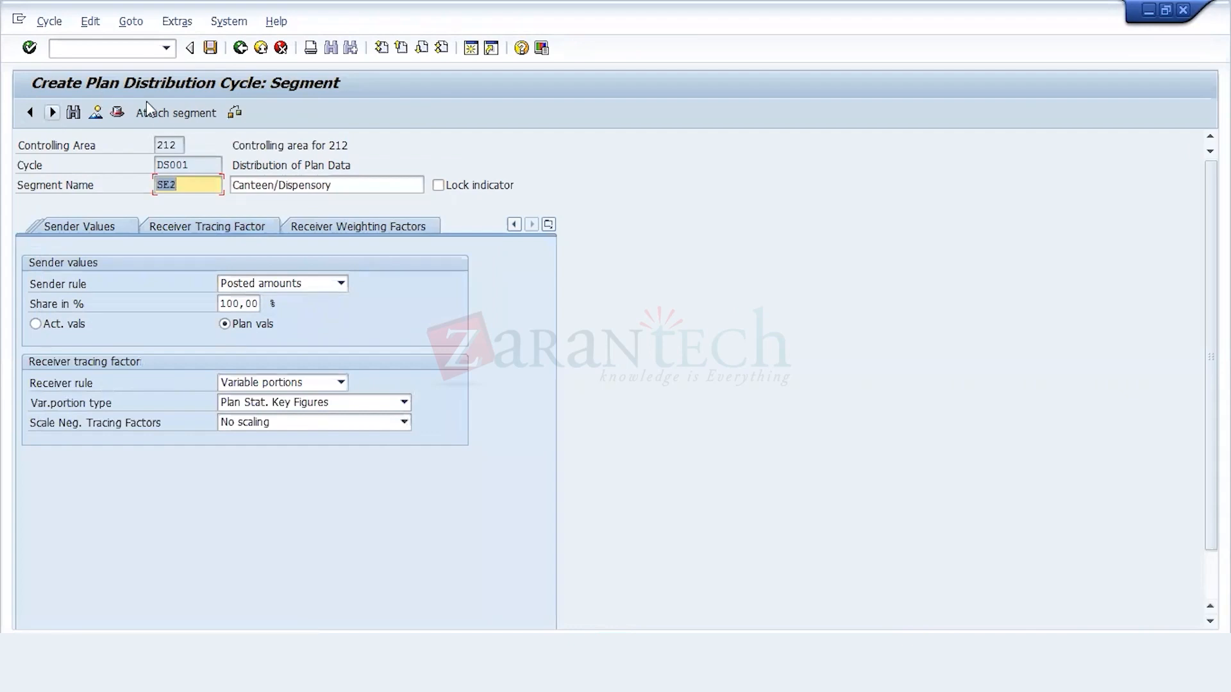
left_click(160, 115)
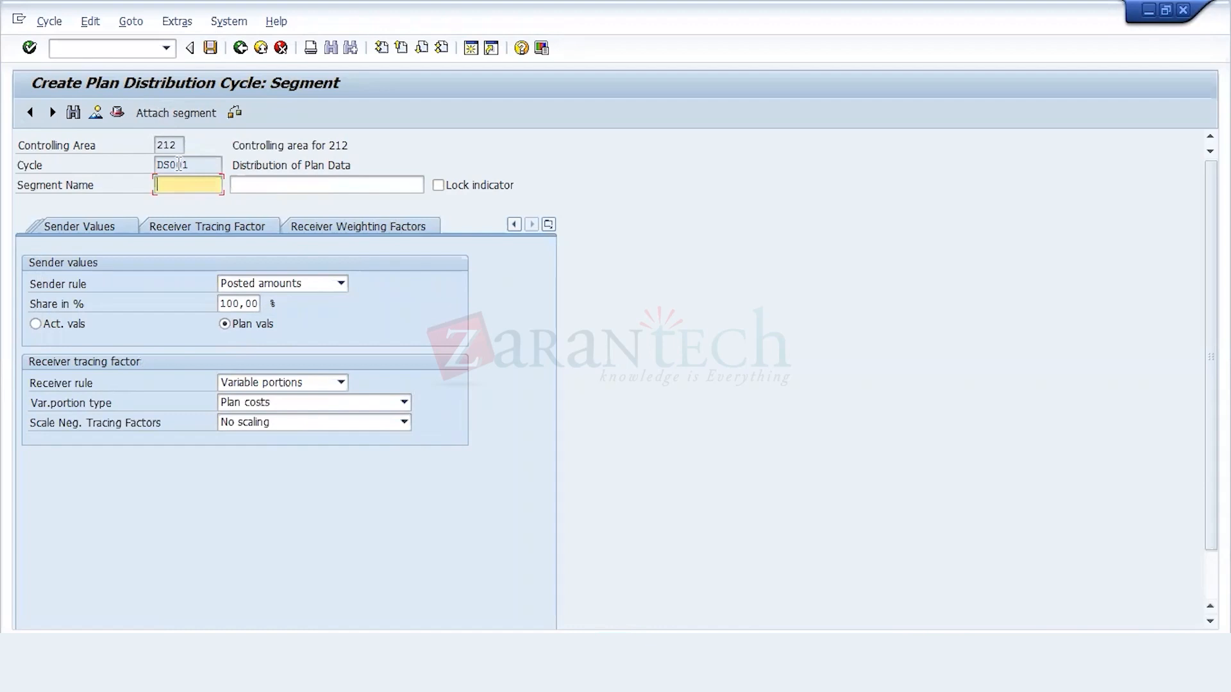
type("SE3")
left_click(280, 182)
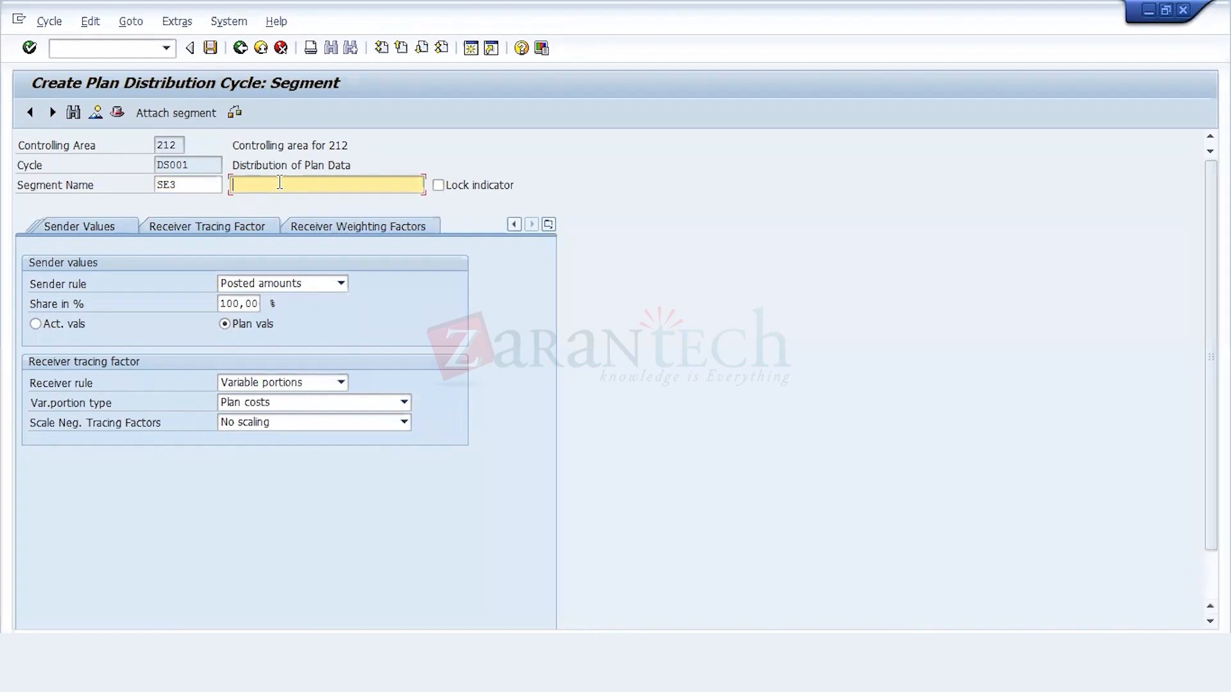
type("RENT")
key("Down")
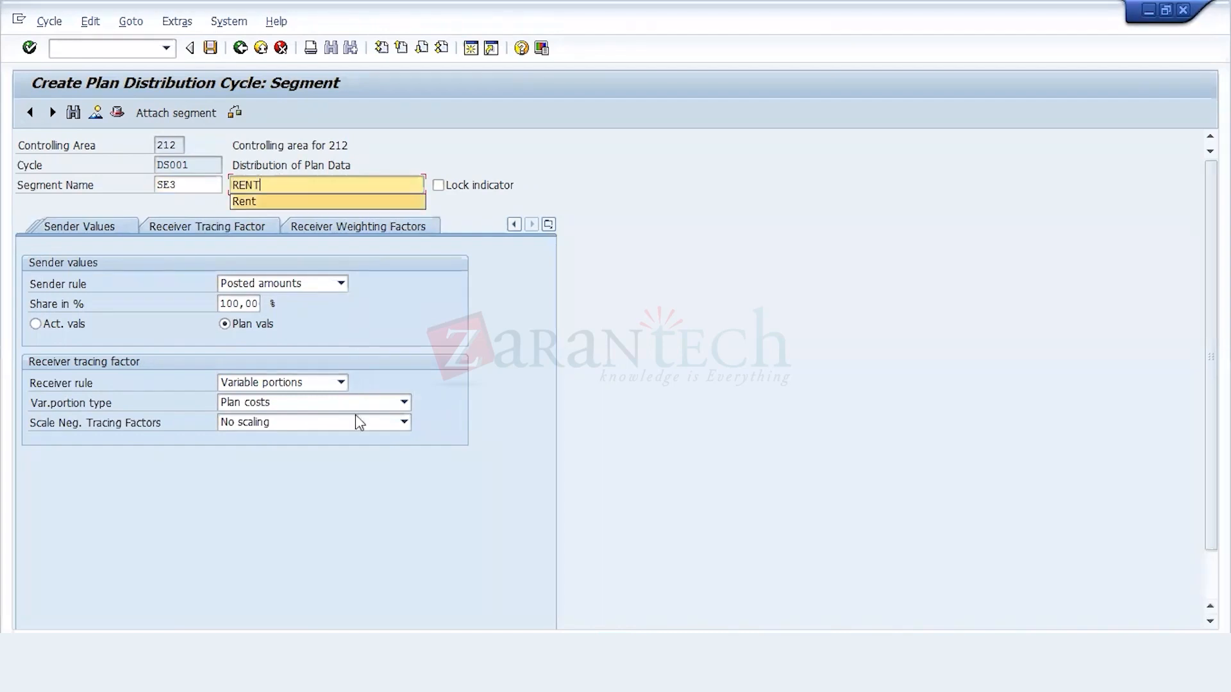
left_click(338, 405)
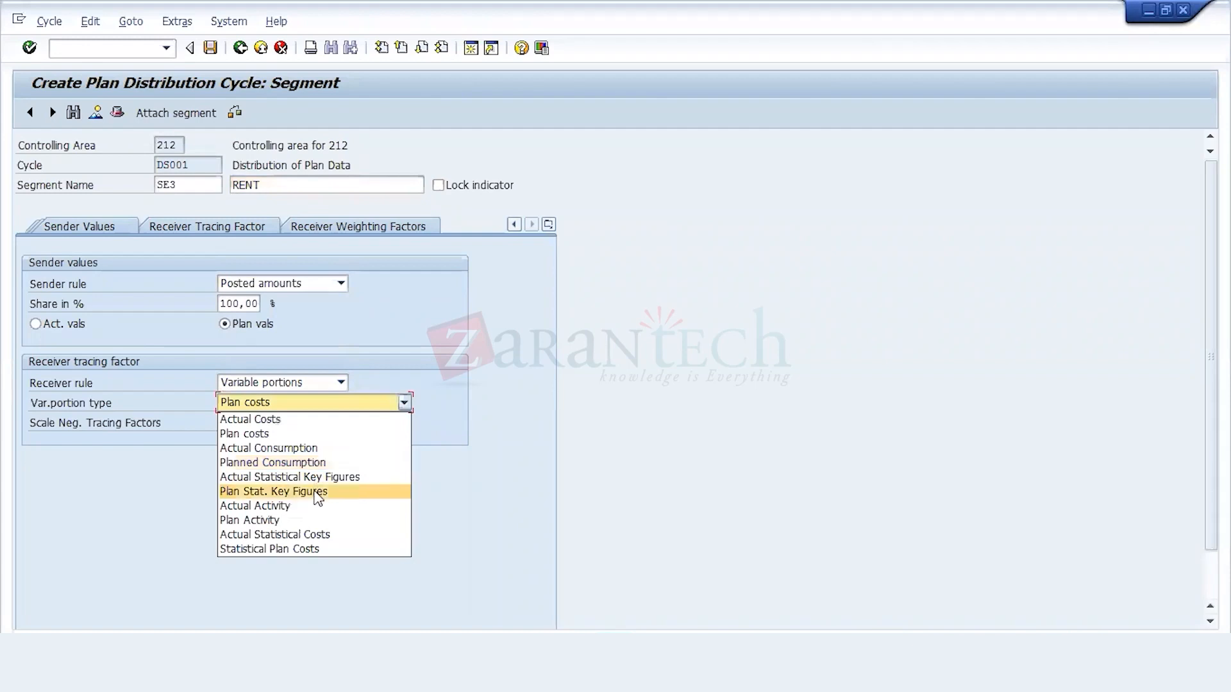
left_click(316, 494)
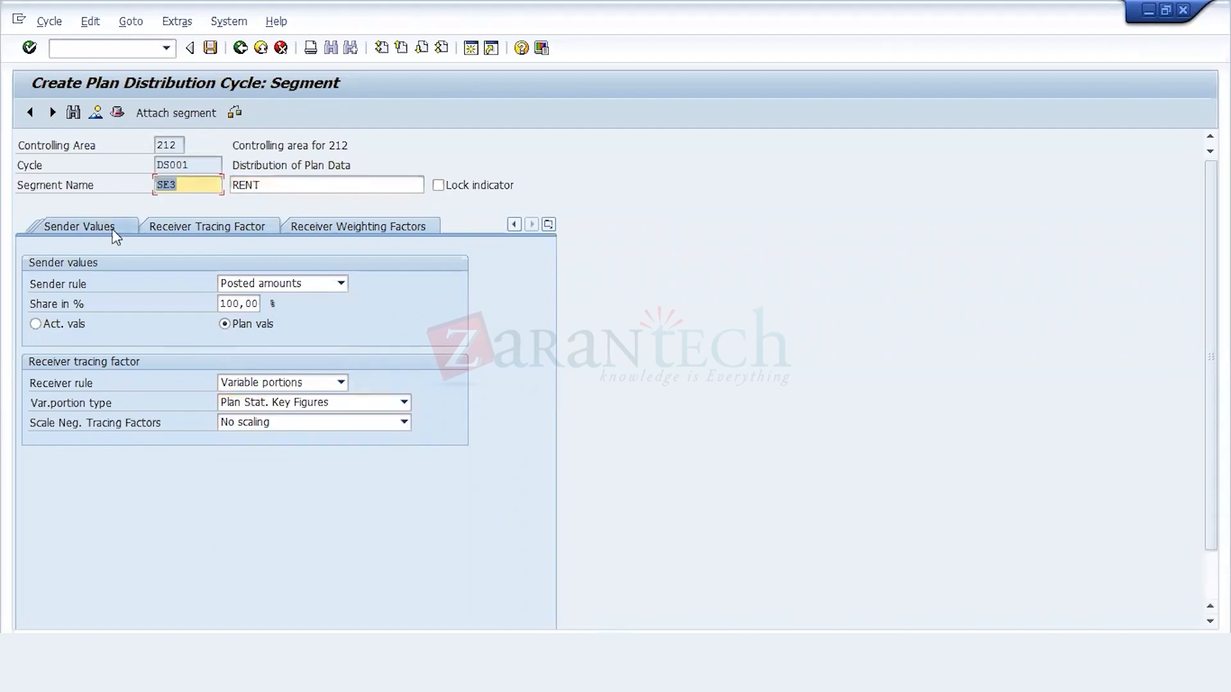
Step: Set segment SE3's sender cost center to 6910
left_click(106, 229)
left_click(106, 229)
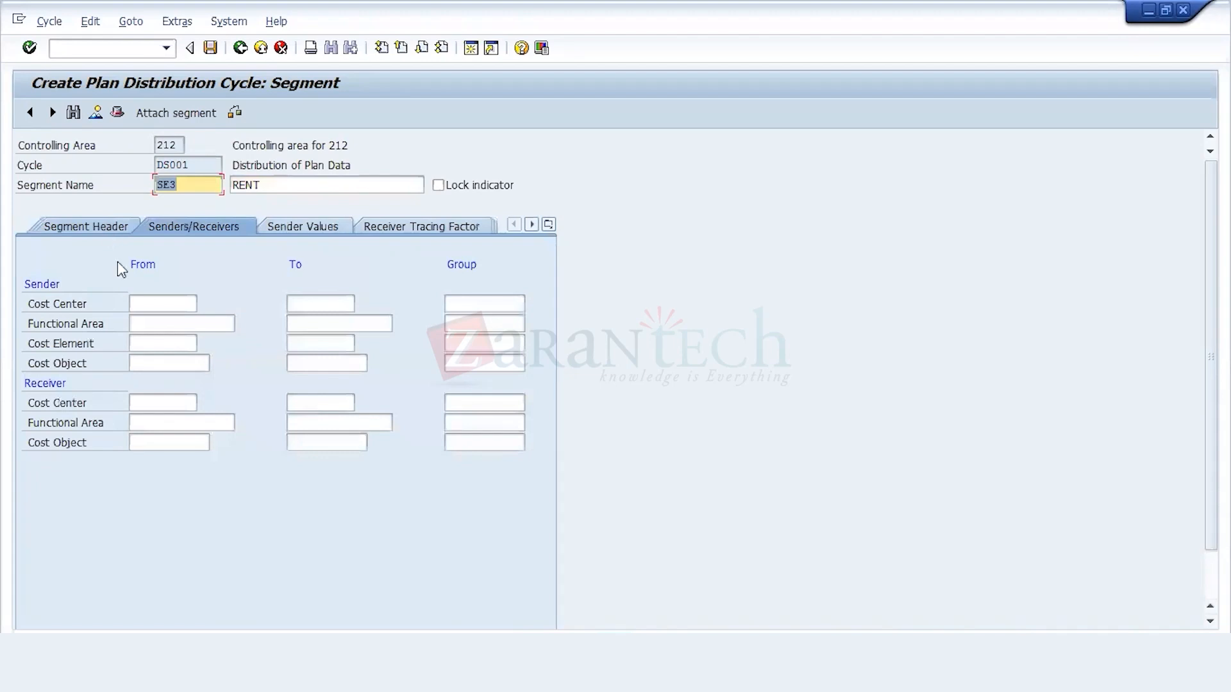
left_click(153, 294)
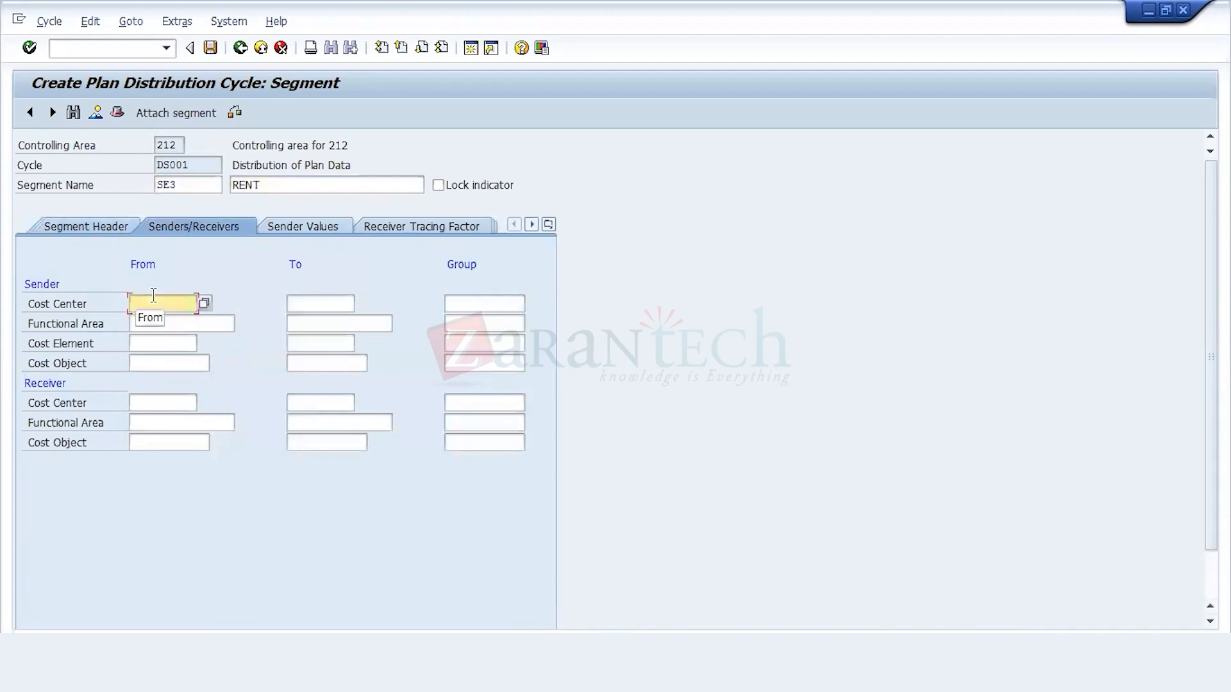
type("6")
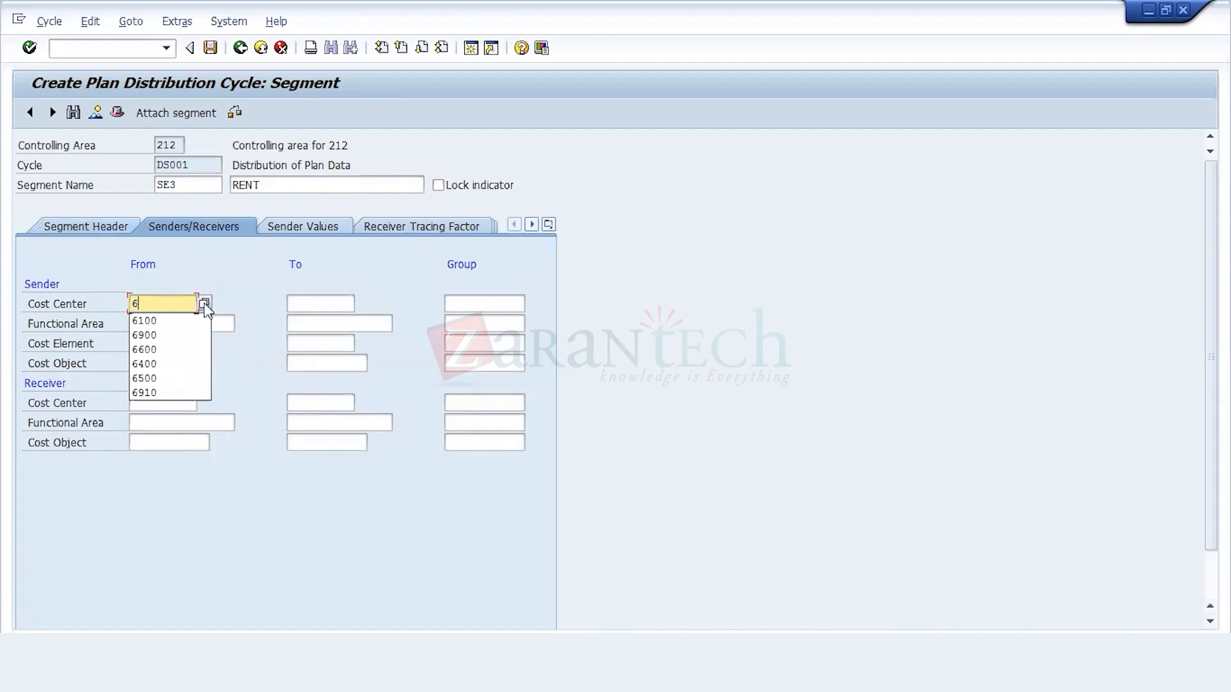
type("910")
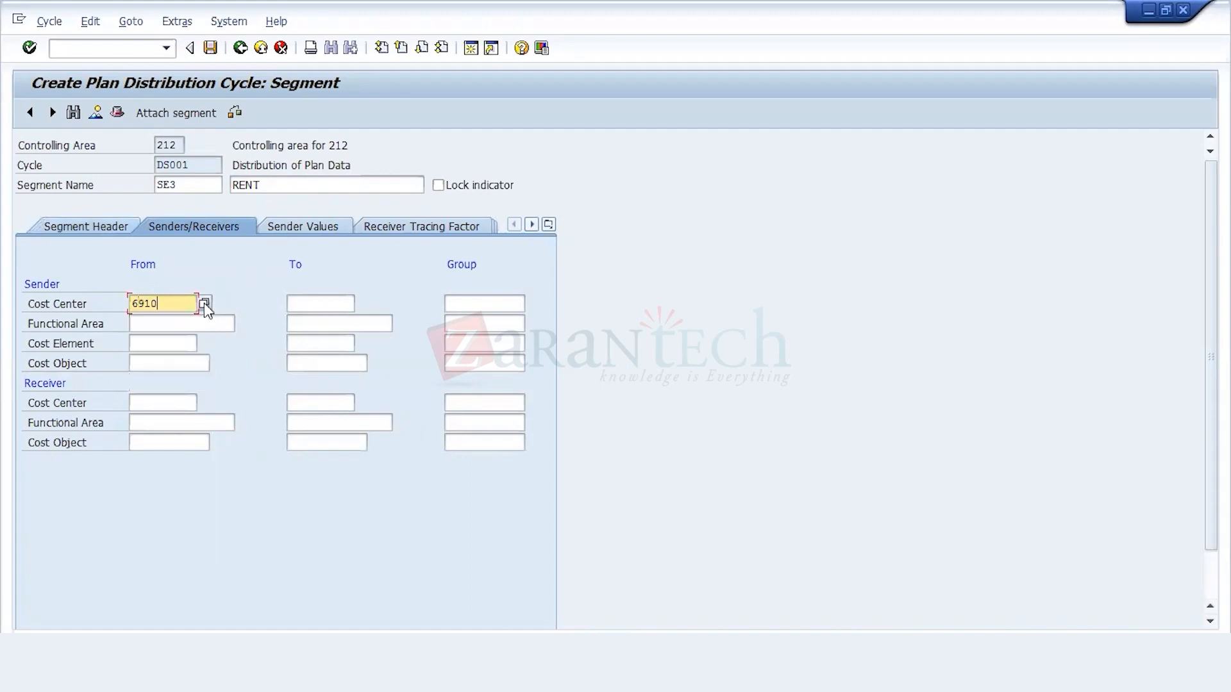
Step: Set SE3's sender cost element range from 400000 to 499999
left_click(175, 339)
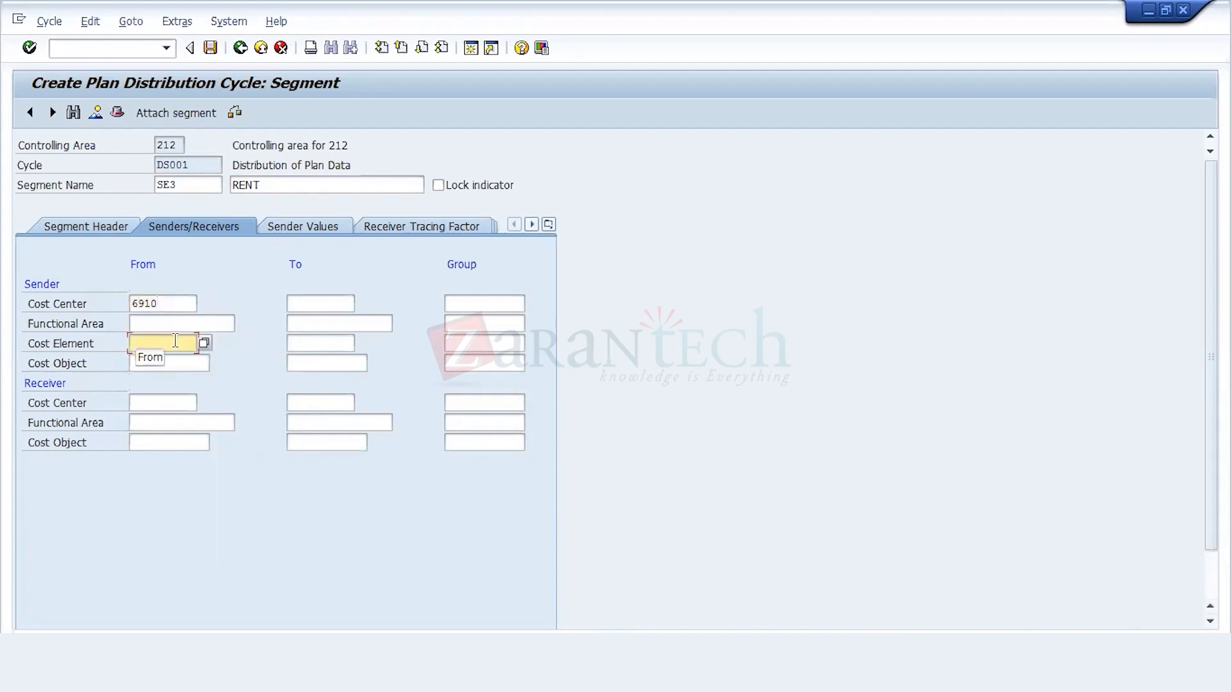
type("40")
left_click(160, 361)
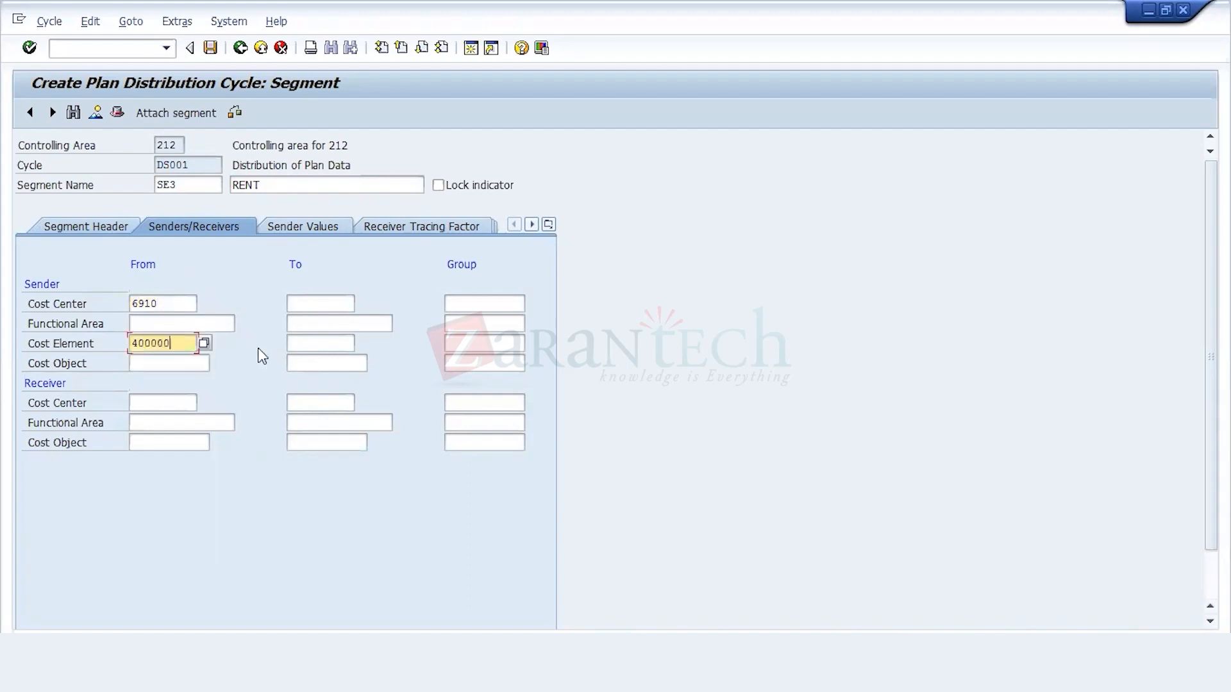
left_click(315, 341)
type("49")
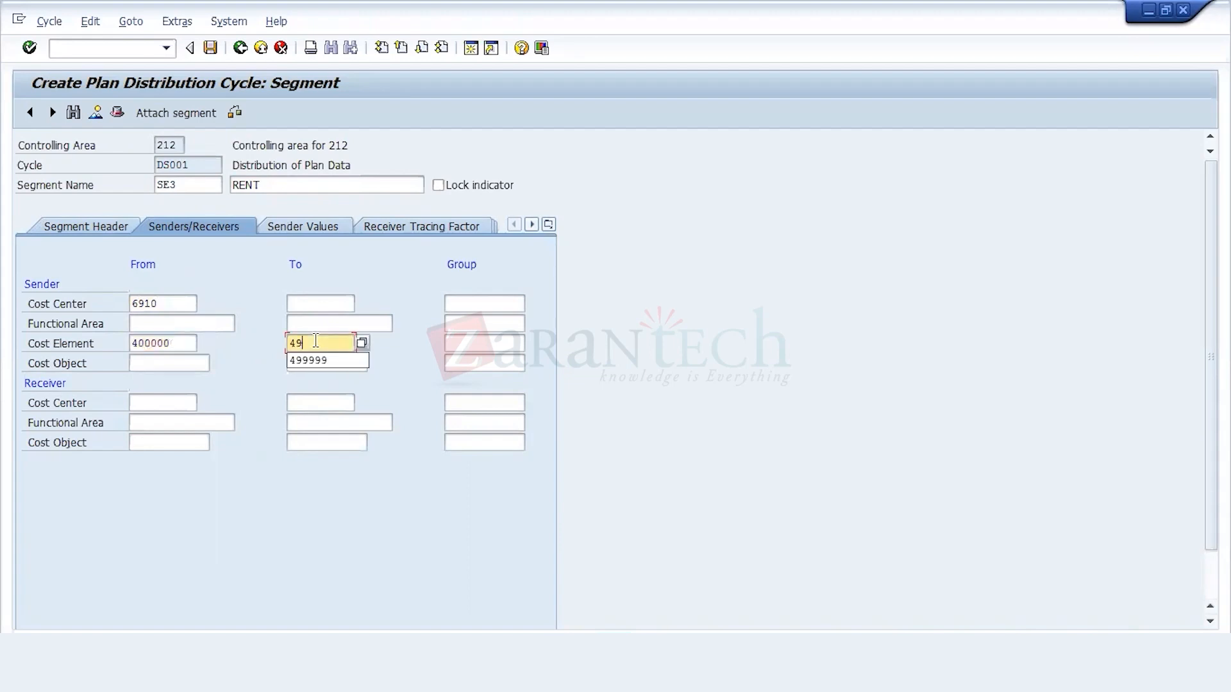
left_click(314, 360)
Step: Set SE3's receiver cost center range from 1000 to 9999
left_click(191, 404)
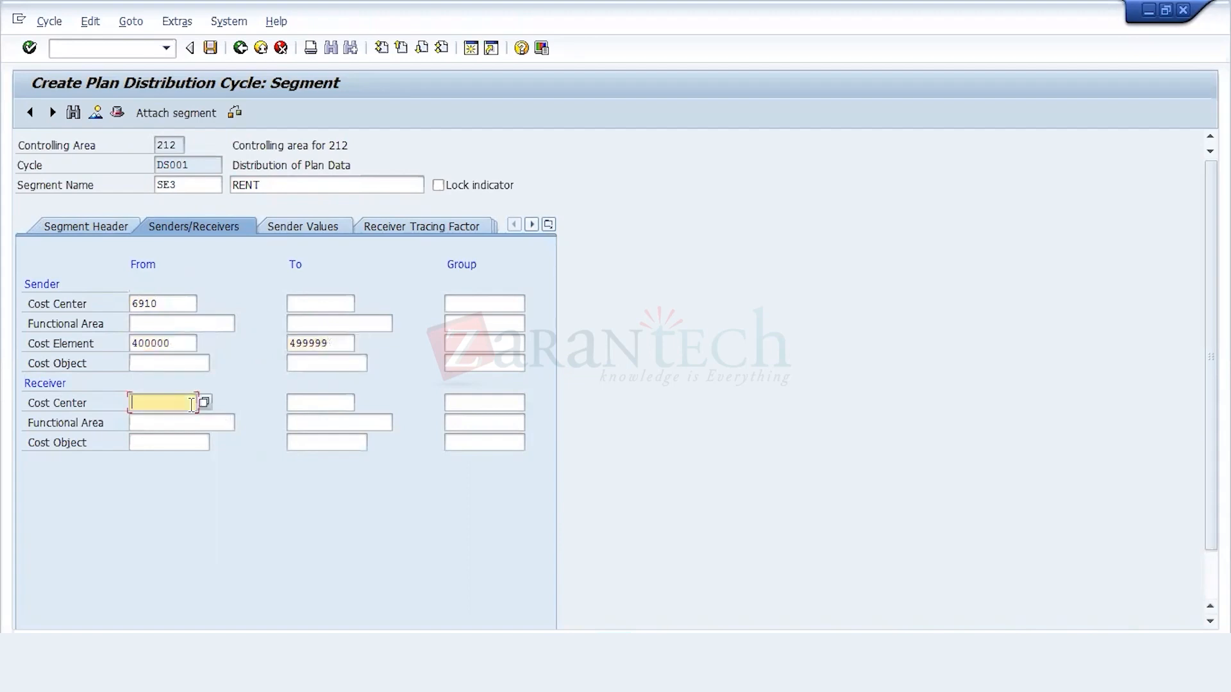
type("1000")
left_click(311, 404)
type("9999")
Step: Set the version in SE3's receiver tracing factor selection criteria to 0
left_click(406, 231)
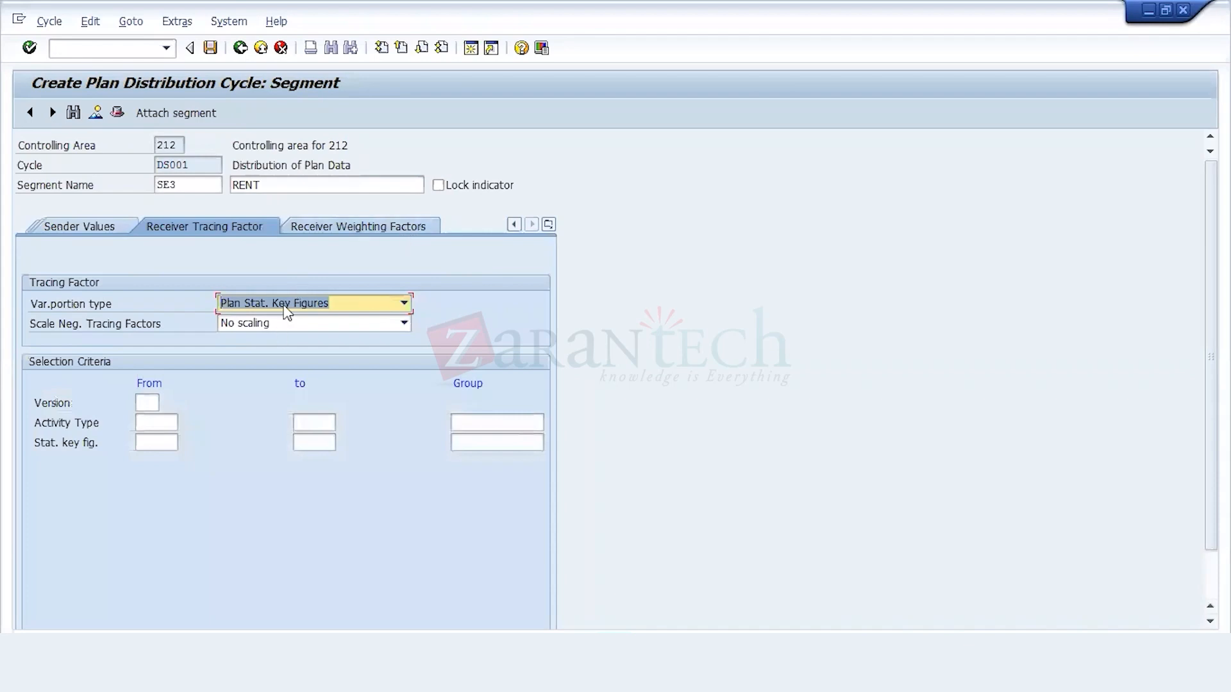
left_click(153, 404)
type("0")
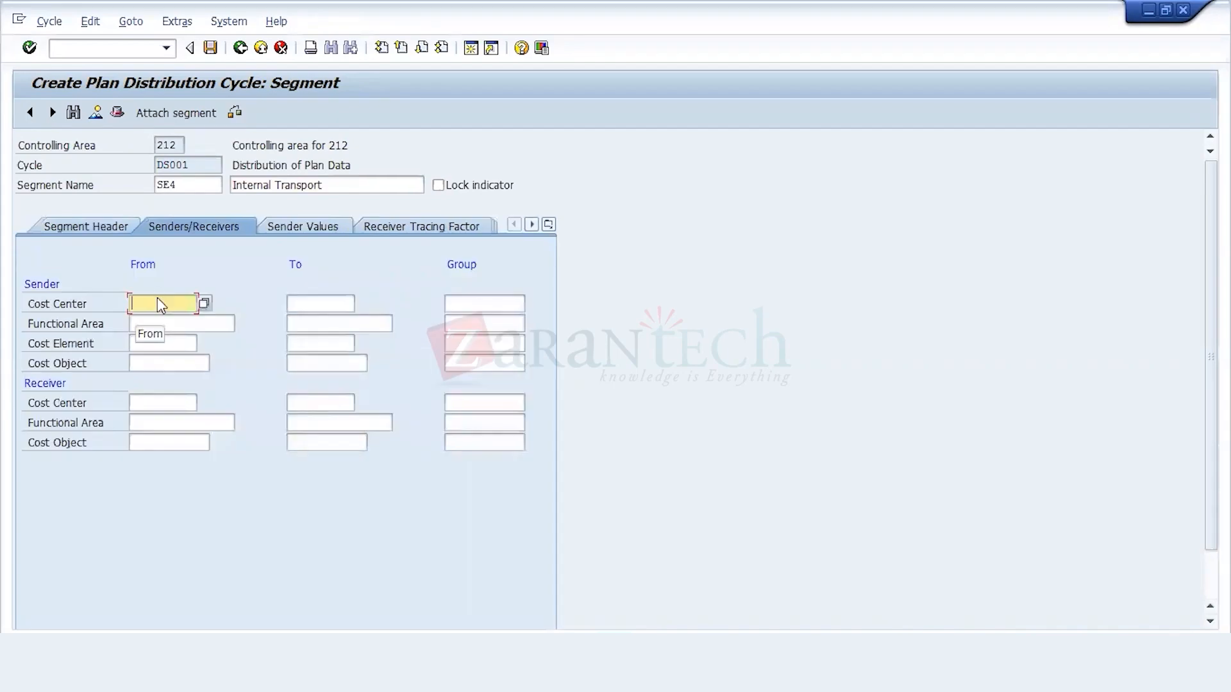
Step: Set segment SE4's sender cost center to 6500, the vehicles cost center, from the cost center search
left_click(202, 302)
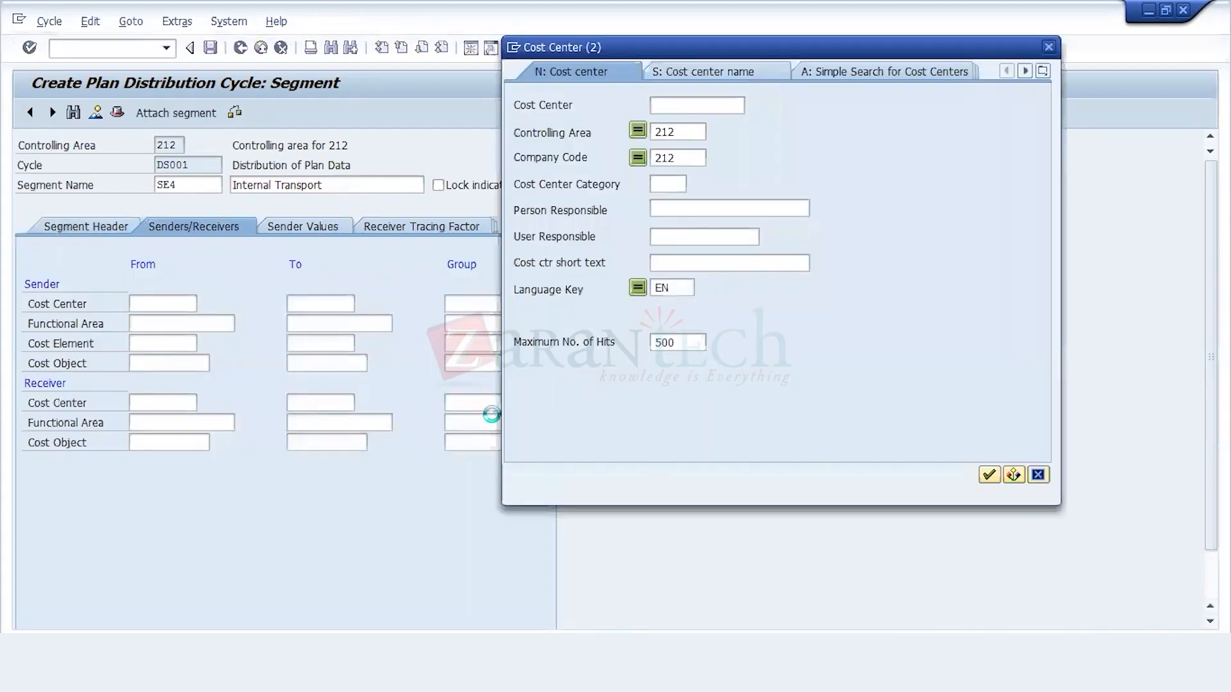
key("Return")
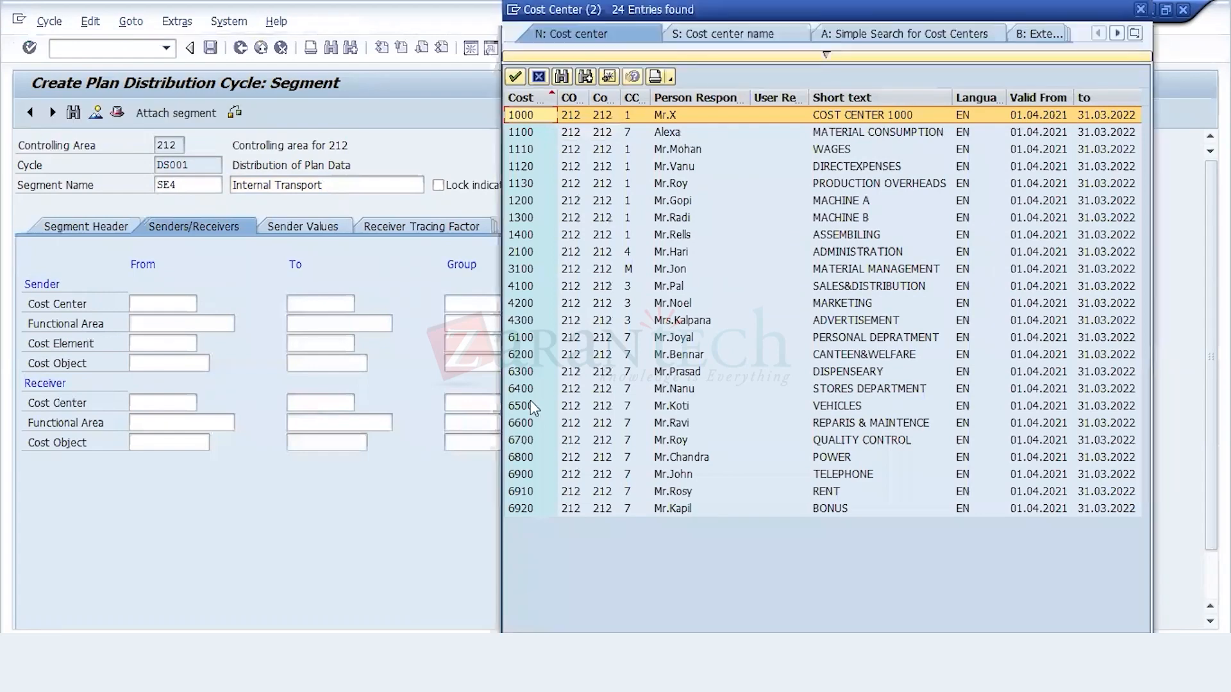
double_click(531, 404)
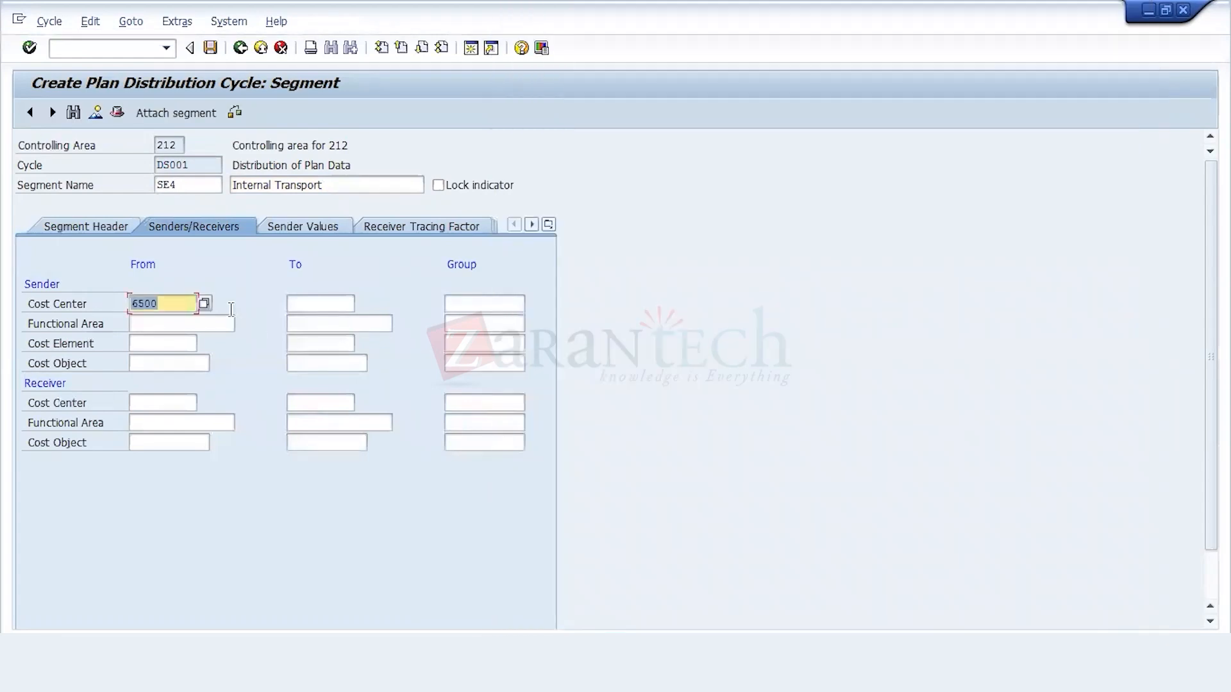
Step: Set SE4's sender cost element range from 400000 to 499999
left_click(167, 343)
left_click(170, 417)
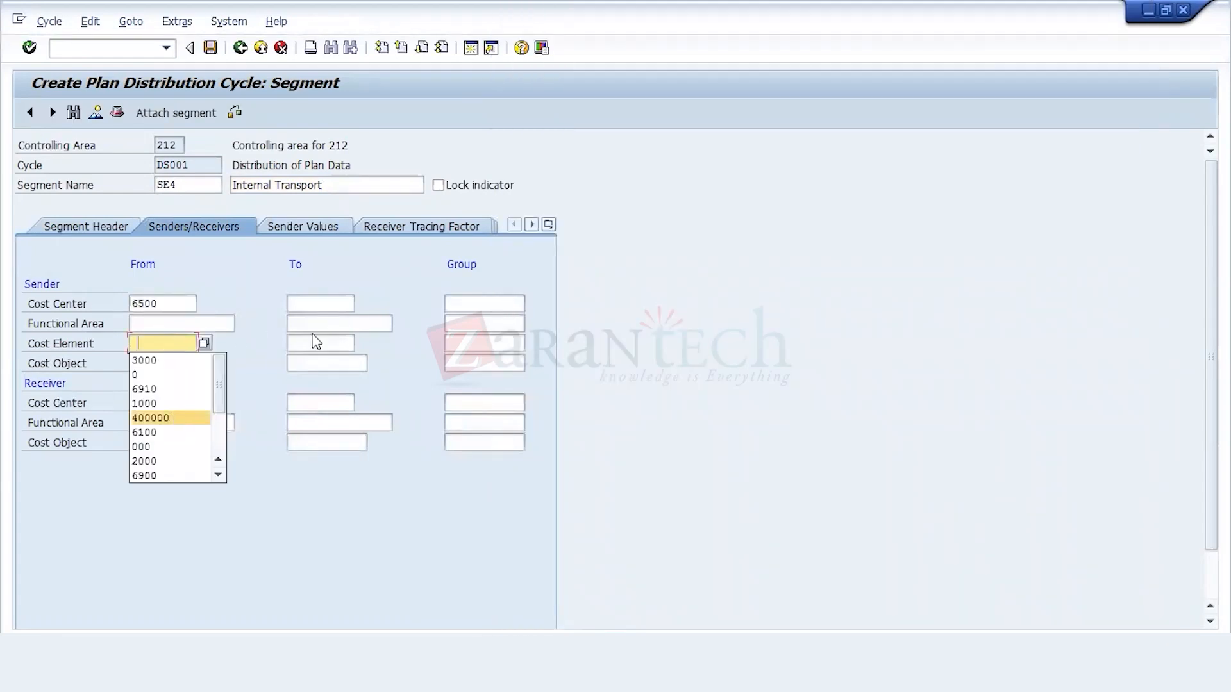
left_click(317, 343)
left_click(325, 378)
Step: Set SE4's receiver cost center range from 1000 to 9999
left_click(173, 403)
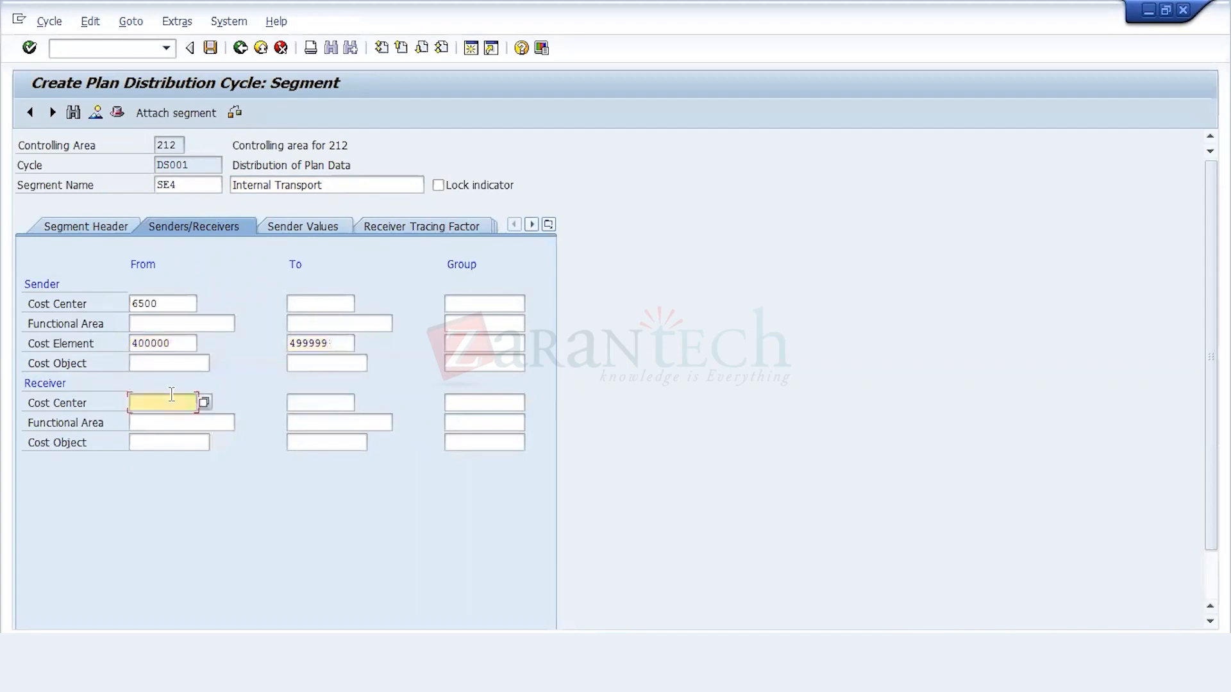
left_click(161, 462)
left_click(306, 403)
left_click(309, 418)
Step: Set SE4's receiver tracing factor selection to version 0 and statistical key figure 4000, found through the key figure search
left_click(391, 226)
left_click(147, 403)
type("0")
left_click(166, 442)
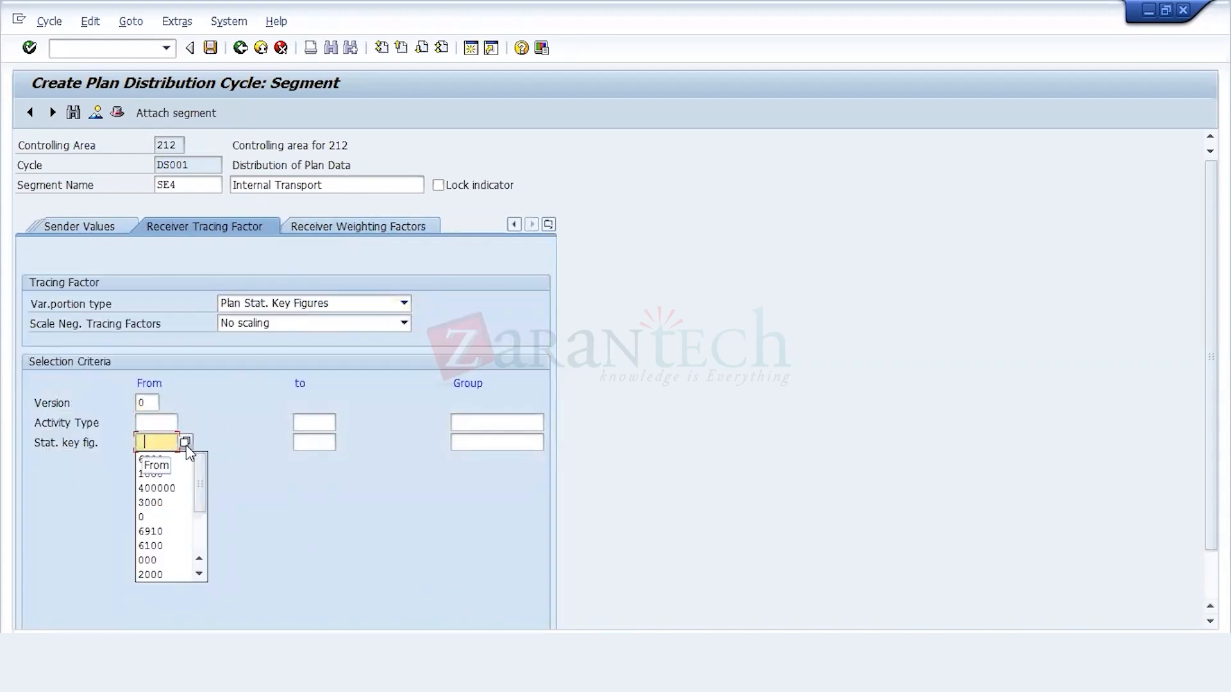
left_click(185, 442)
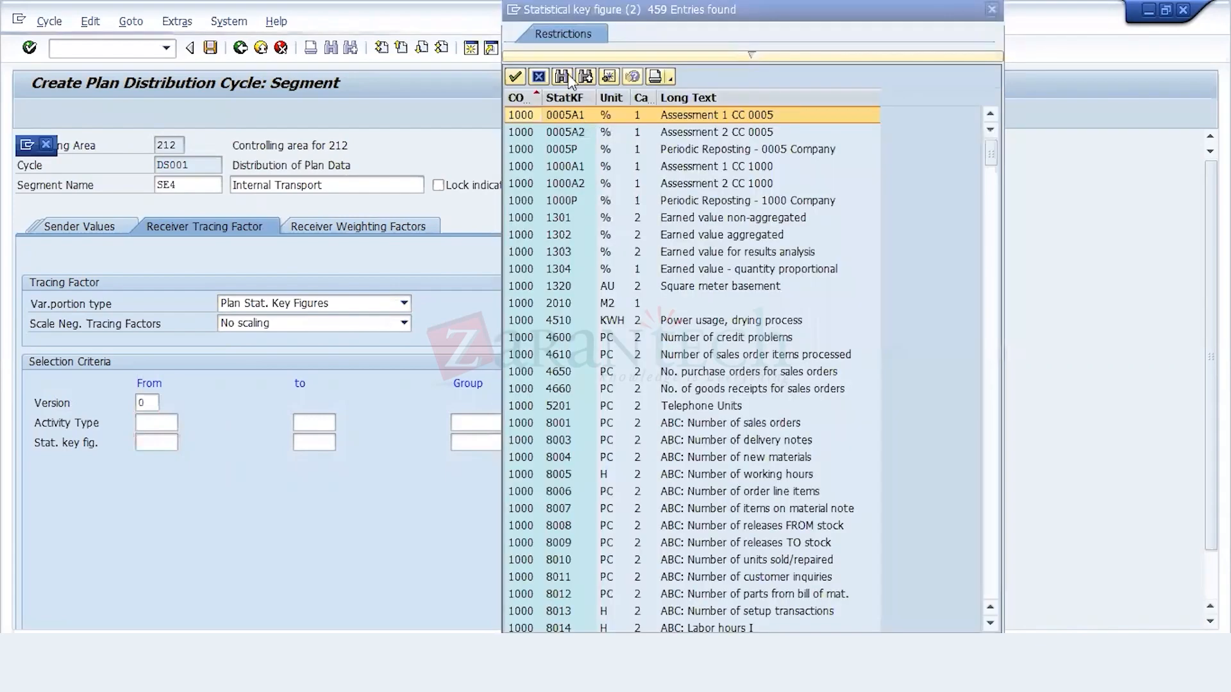
left_click(558, 72)
type("4000")
key("Return")
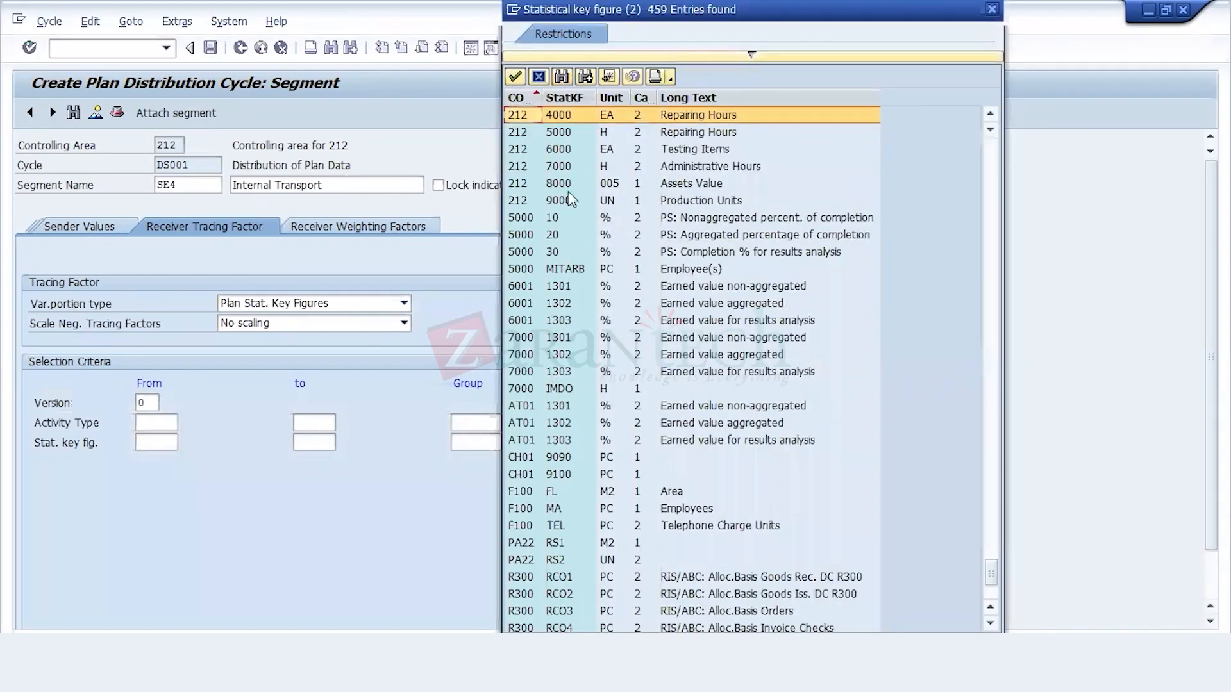
double_click(577, 119)
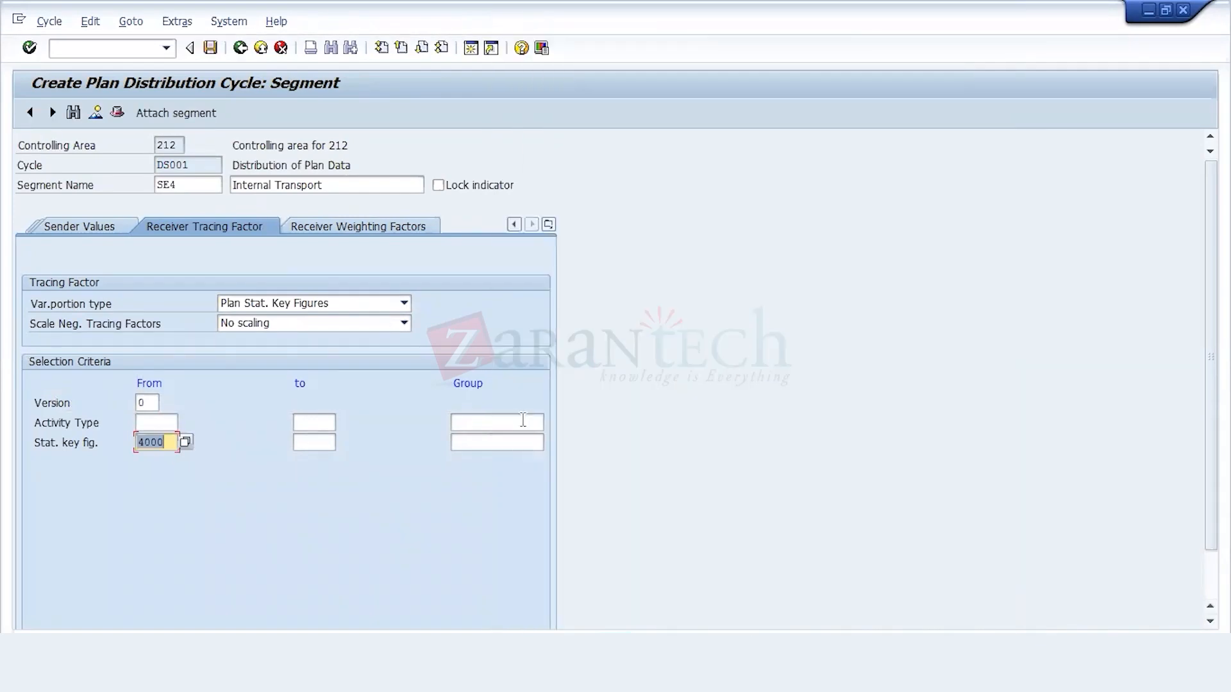
Step: Save the cycle with segment SE4, recording it in the 212 Configuration customizing request
key("Return")
left_click(212, 51)
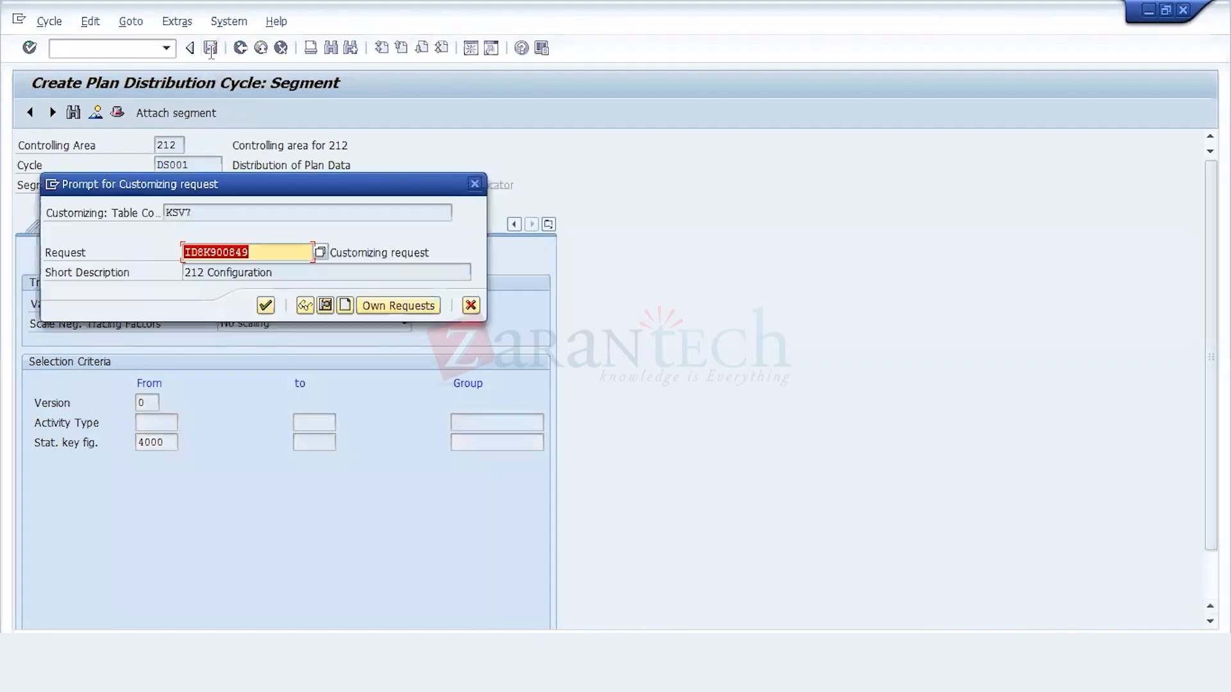
left_click(269, 307)
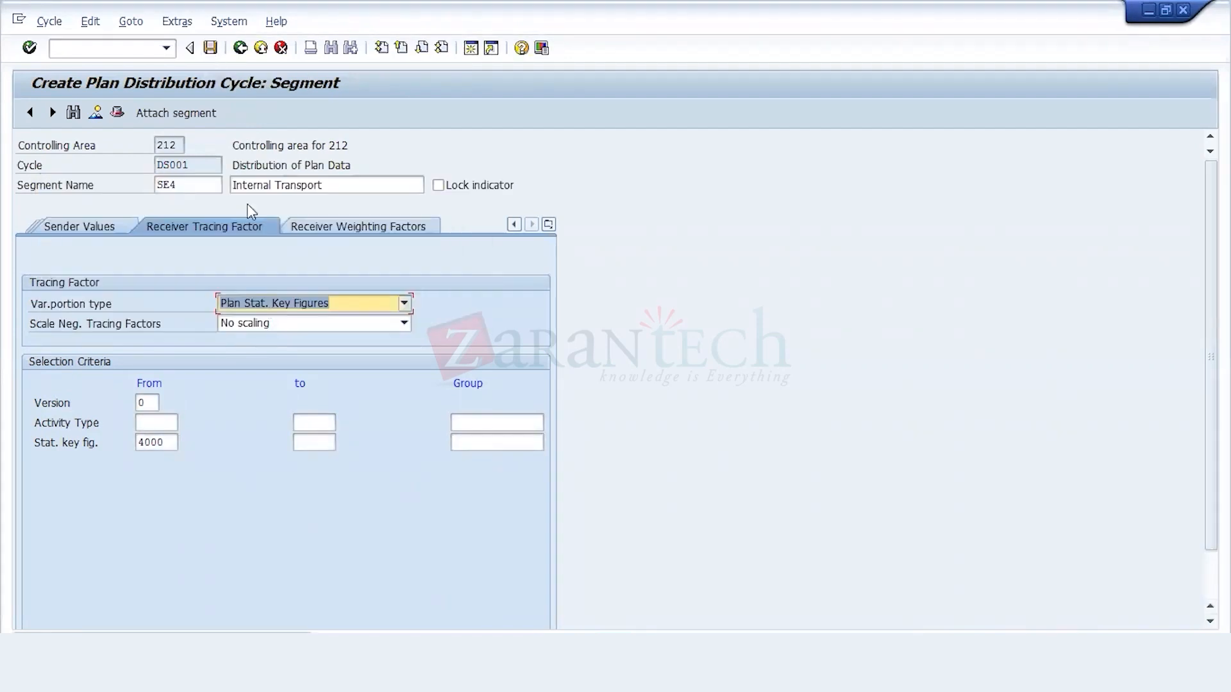
Step: Rename segment SE4 as SE5 and replace its description with Stores
left_click(189, 185)
key("BackSpace")
type("5")
left_click(325, 185)
key("BackSpace")
key("BackSpace")
key("BackSpace")
key("BackSpace")
key("BackSpace")
key("BackSpace")
key("BackSpace")
key("BackSpace")
key("BackSpace")
key("BackSpace")
key("BackSpace")
key("BackSpace")
key("BackSpace")
key("BackSpace")
key("BackSpace")
key("BackSpace")
key("BackSpace")
key("BackSpace")
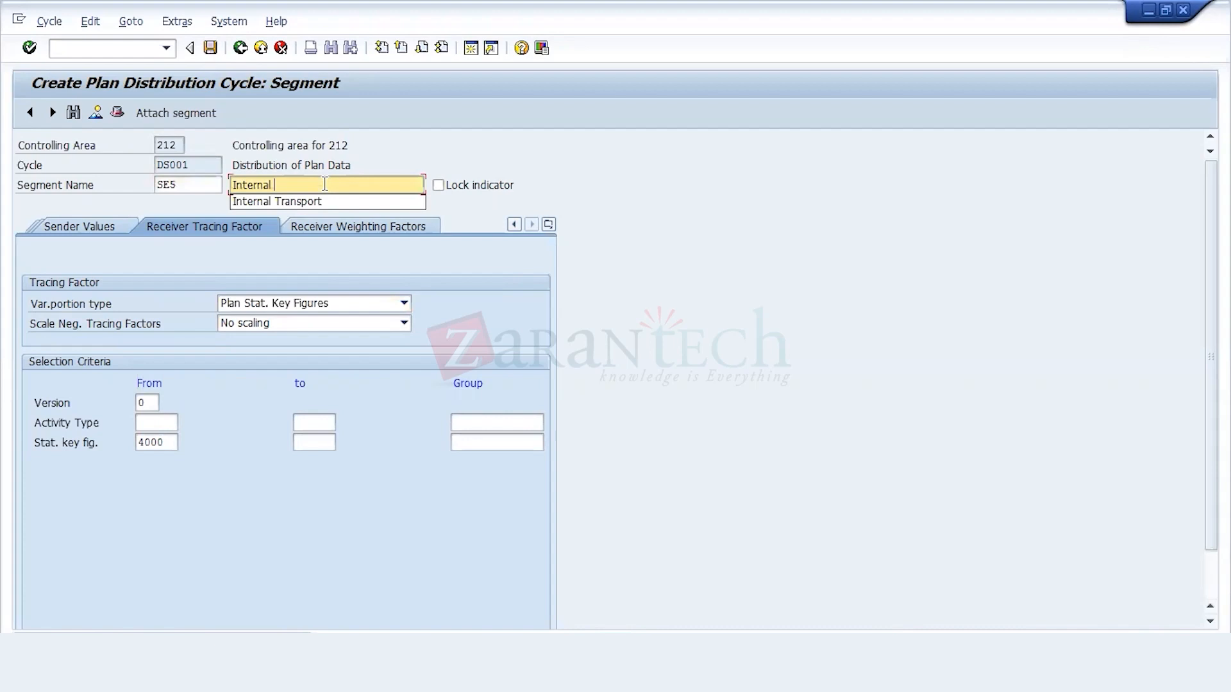
type("sTO")
key("BackSpace")
key("BackSpace")
key("BackSpace")
type("S")
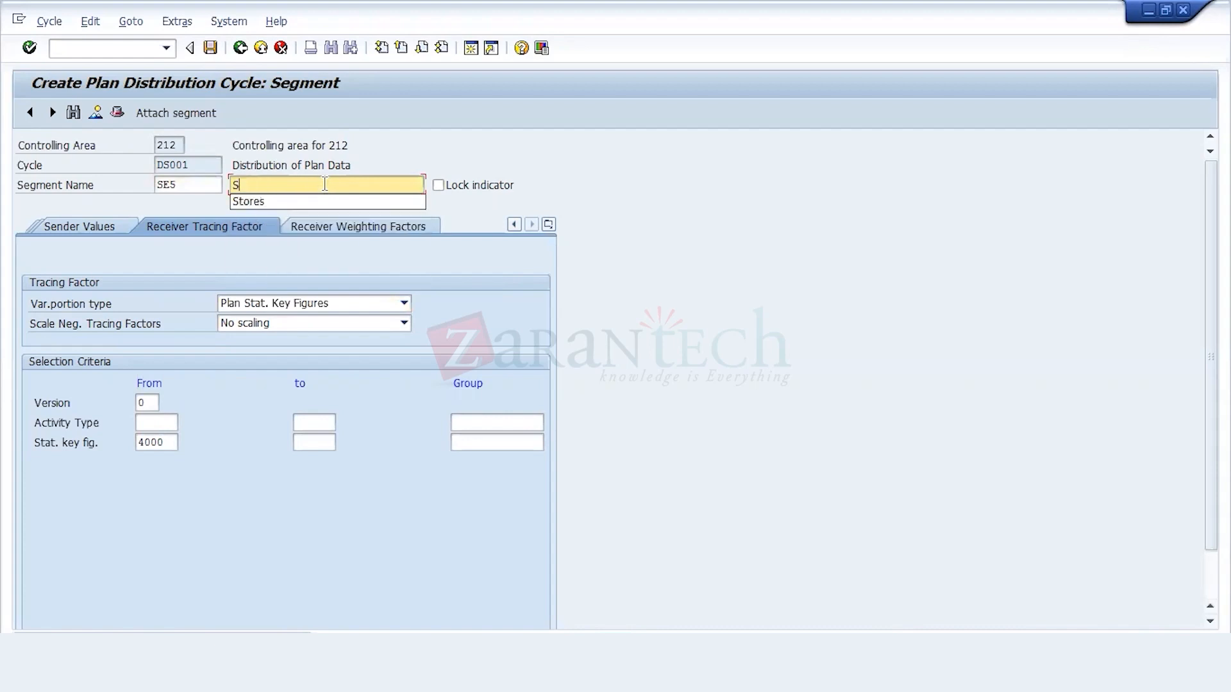
left_click(314, 202)
Step: Review the segment's header and sender/receiver settings, and change its name back to SE4 with the description Internal Transport
left_click(93, 228)
left_click(88, 229)
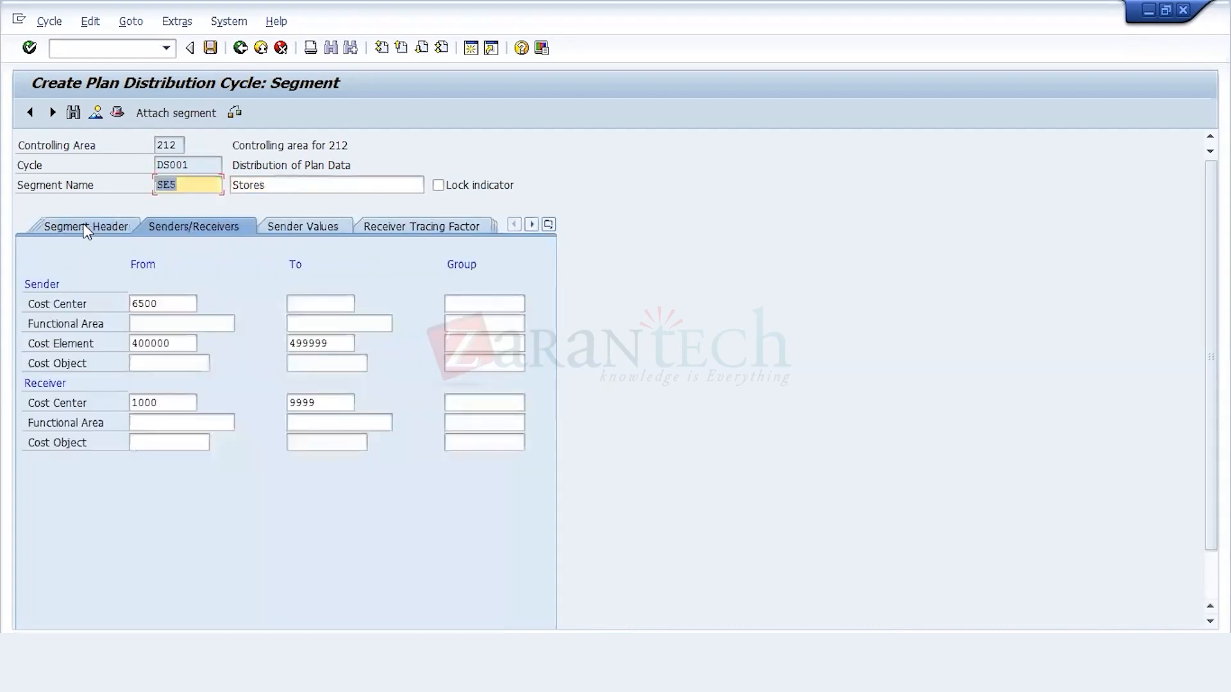
left_click(76, 222)
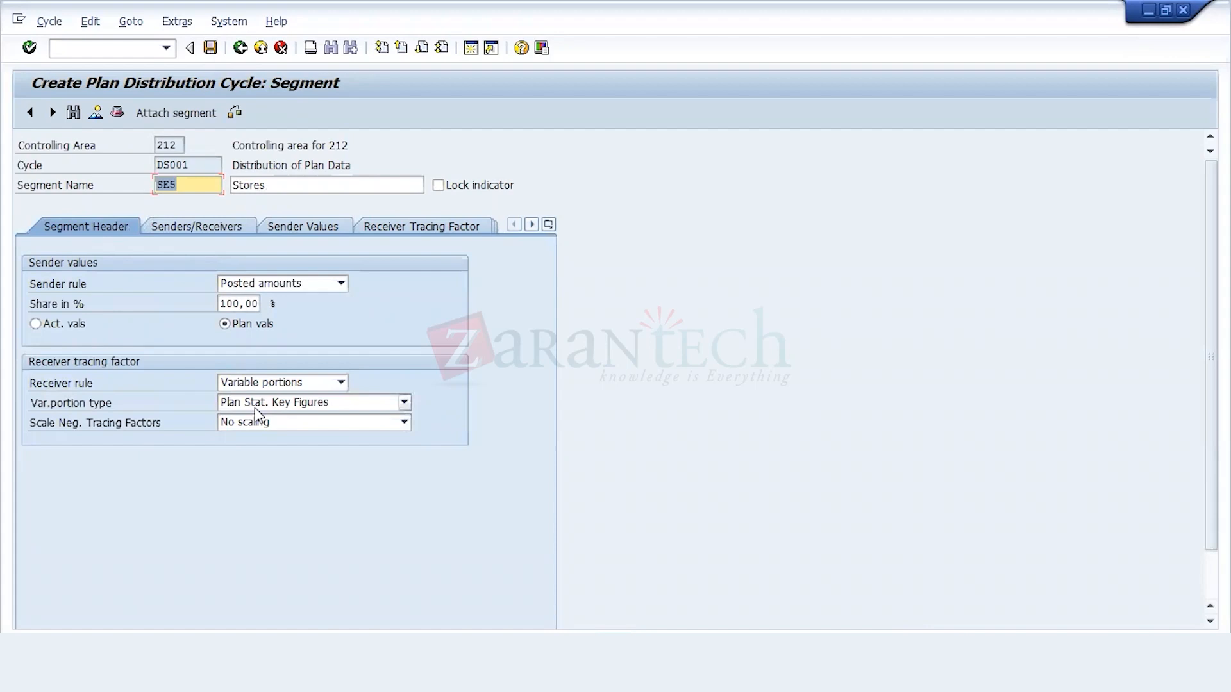
left_click(220, 222)
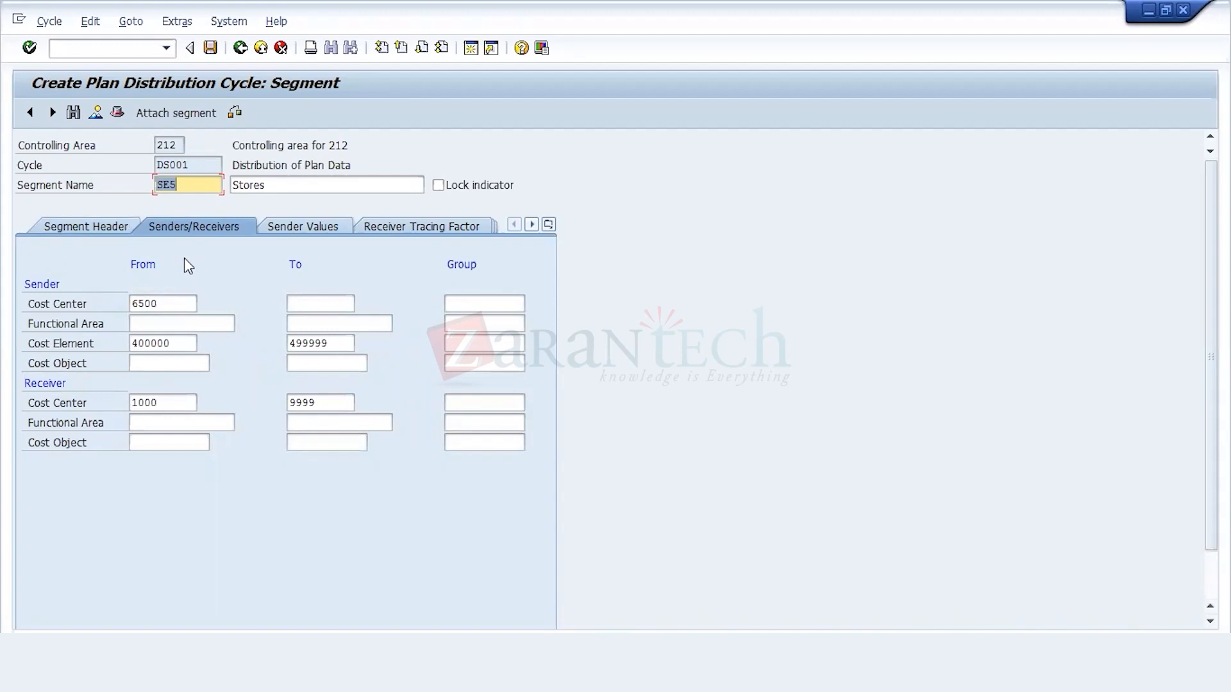
type("SE4")
left_click(266, 191)
key("BackSpace")
key("BackSpace")
key("BackSpace")
key("BackSpace")
key("BackSpace")
key("BackSpace")
key("Down")
key("Down")
key("Return")
Step: Save the cycle again from SE4's segment header, accepting the customizing request
left_click(86, 227)
left_click(210, 47)
key("Return")
Step: Change the segment name to SE5 with the description Stores and open its sender and receiver settings
left_click(204, 183)
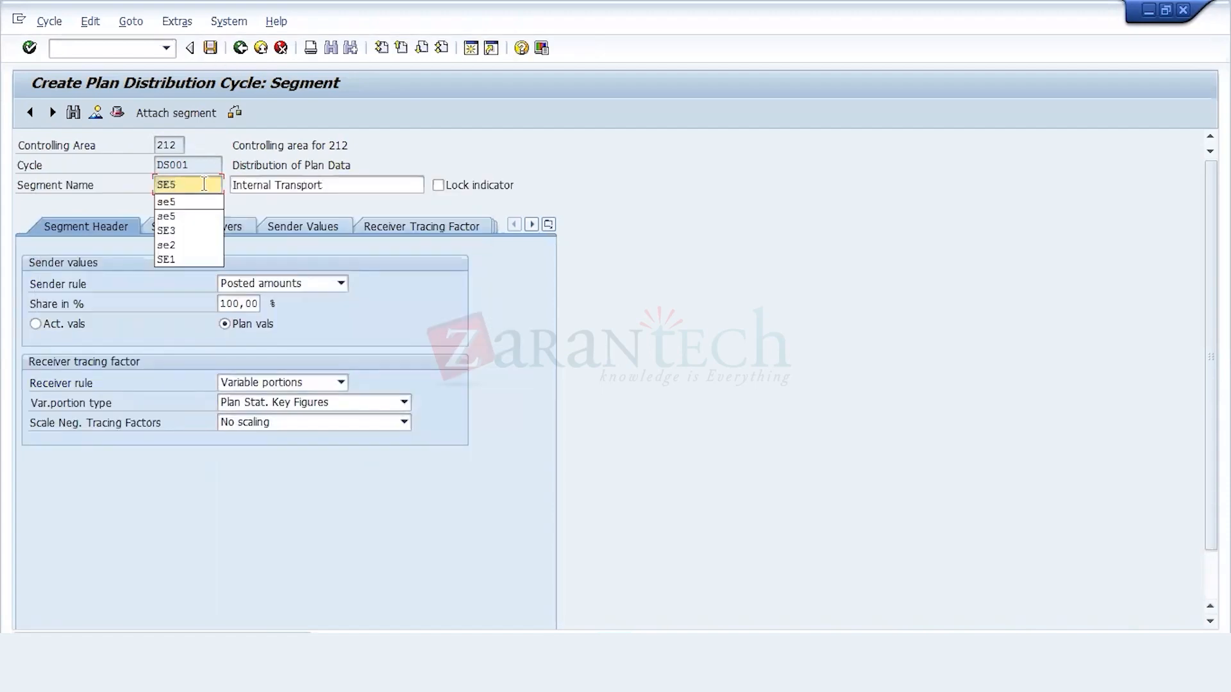
key("BackSpace")
type("5")
left_click(329, 185)
key("BackSpace")
key("BackSpace")
key("BackSpace")
key("BackSpace")
key("BackSpace")
key("BackSpace")
key("BackSpace")
key("BackSpace")
key("BackSpace")
key("BackSpace")
key("BackSpace")
key("BackSpace")
key("BackSpace")
key("BackSpace")
key("BackSpace")
key("BackSpace")
key("BackSpace")
key("Down")
key("Down")
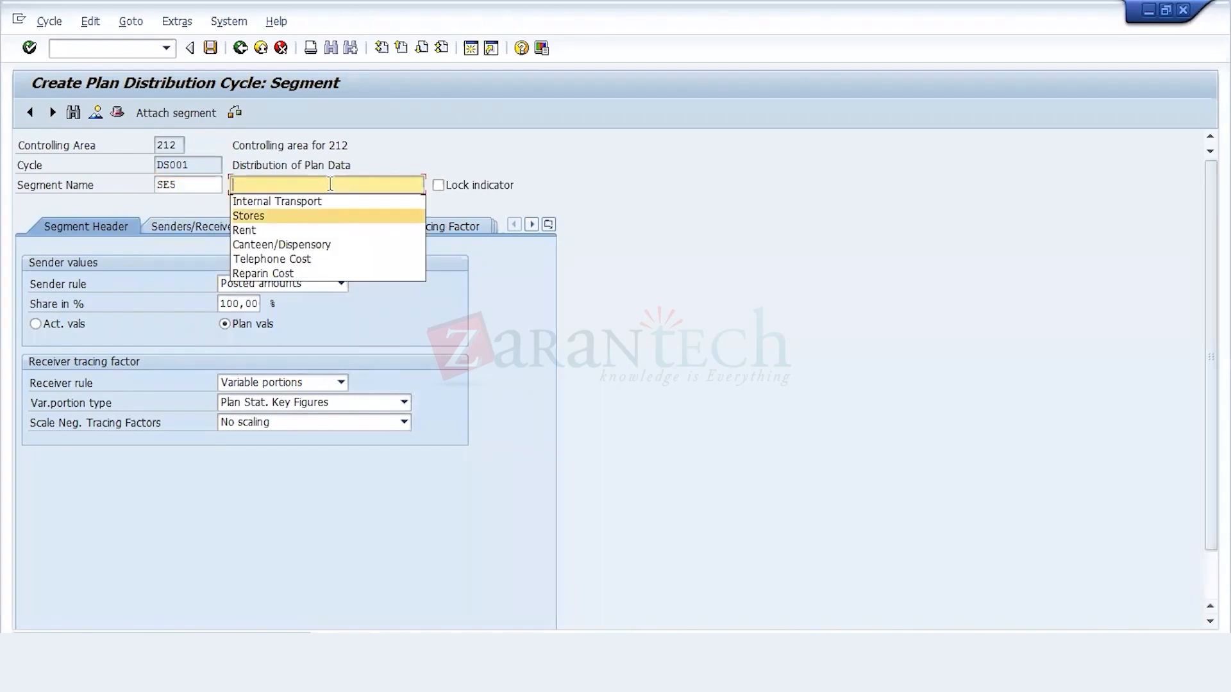
key("Return")
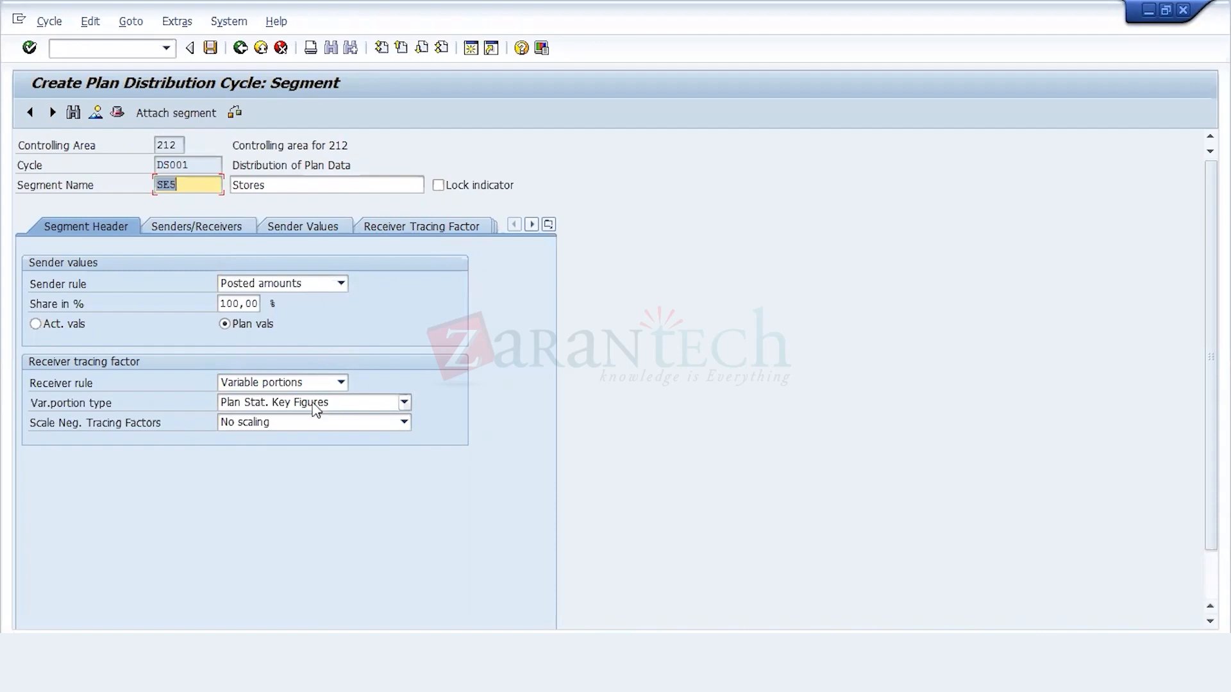
left_click(192, 226)
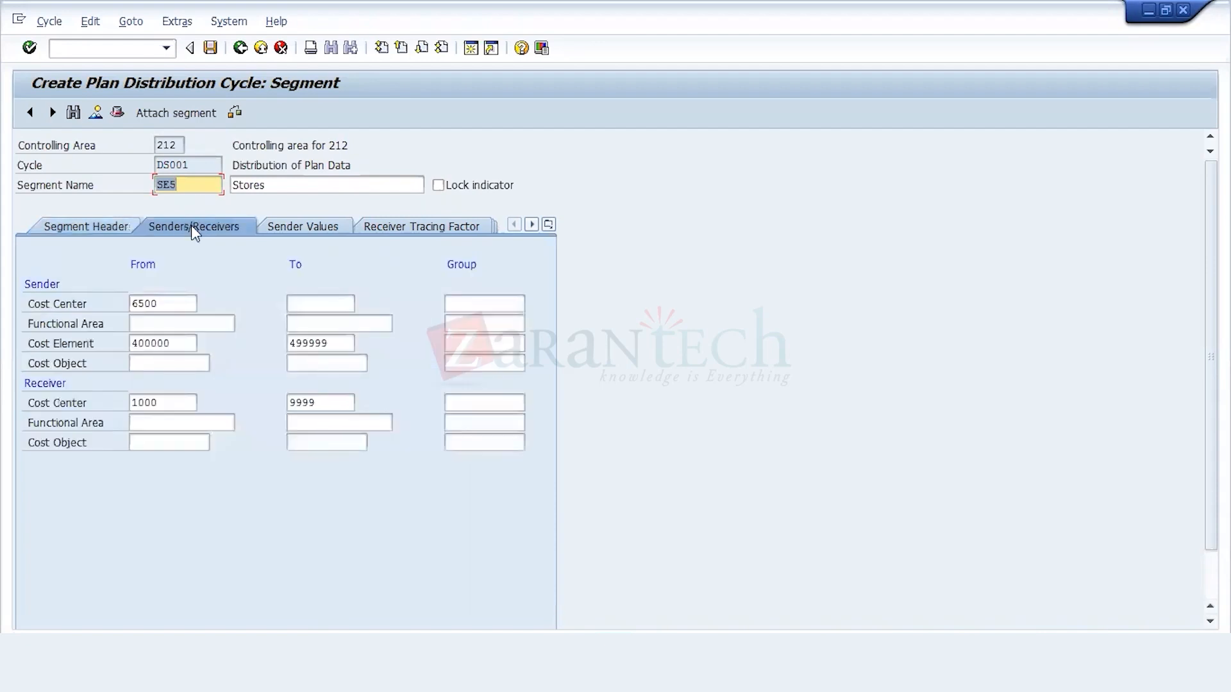
Step: Set the sender cost center of the Stores segment to 6400
left_click(181, 303)
key("BackSpace")
key("BackSpace")
key("BackSpace")
type("400")
left_click(193, 343)
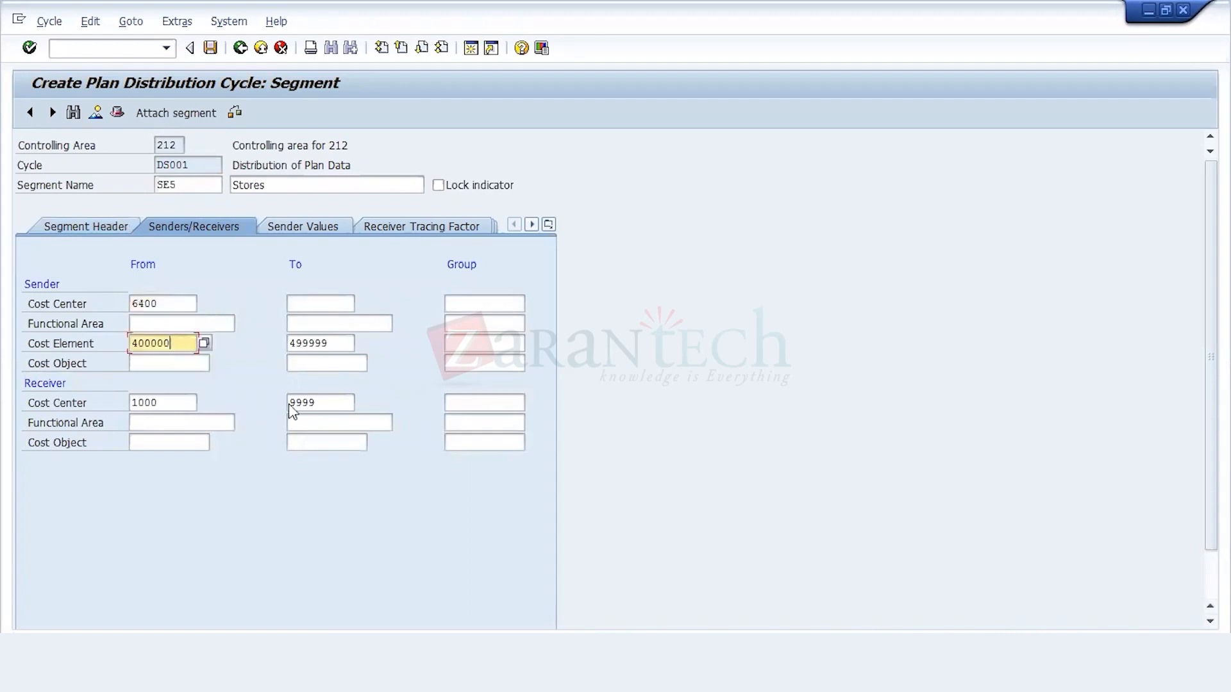
Step: Check the segment's receiver tracing factor and change the receiver rule in its segment header to Fixed percentages
left_click(402, 231)
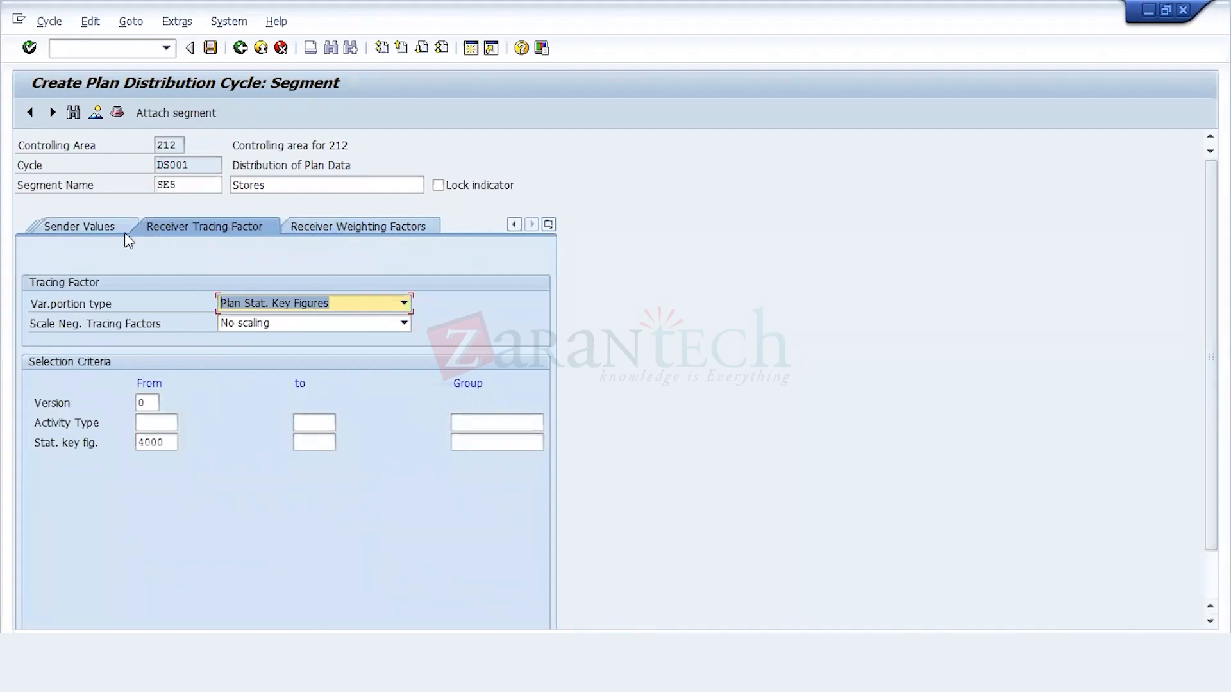
left_click(90, 231)
left_click(88, 229)
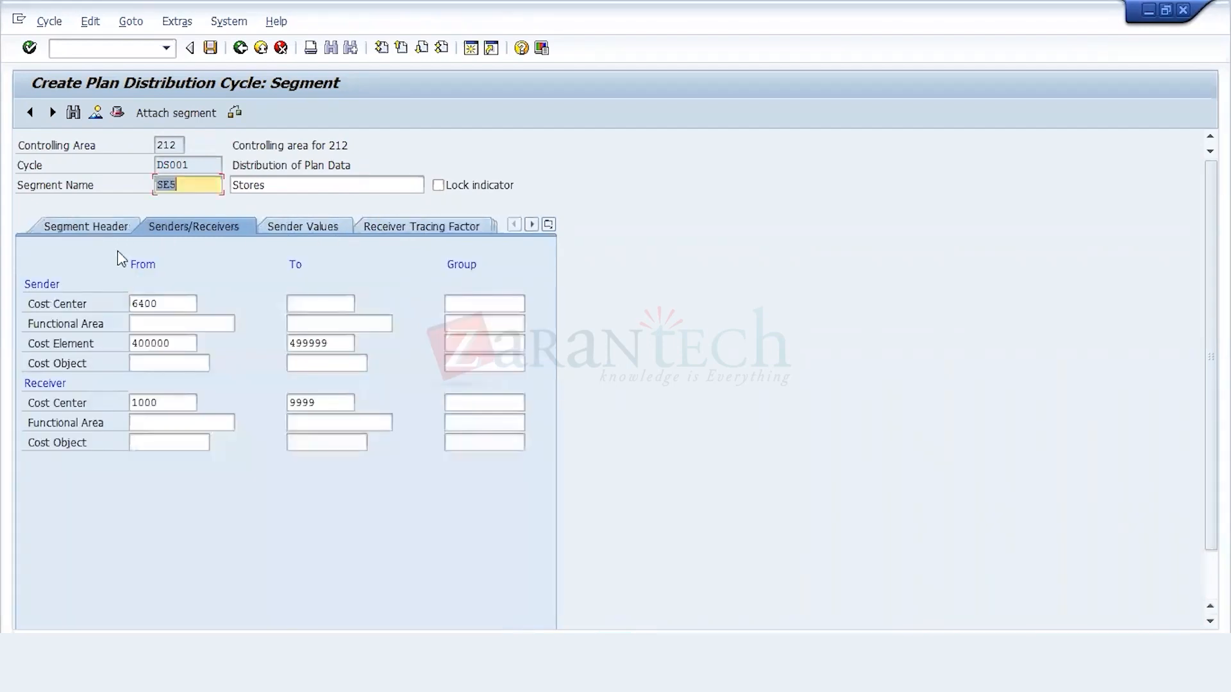
left_click(105, 227)
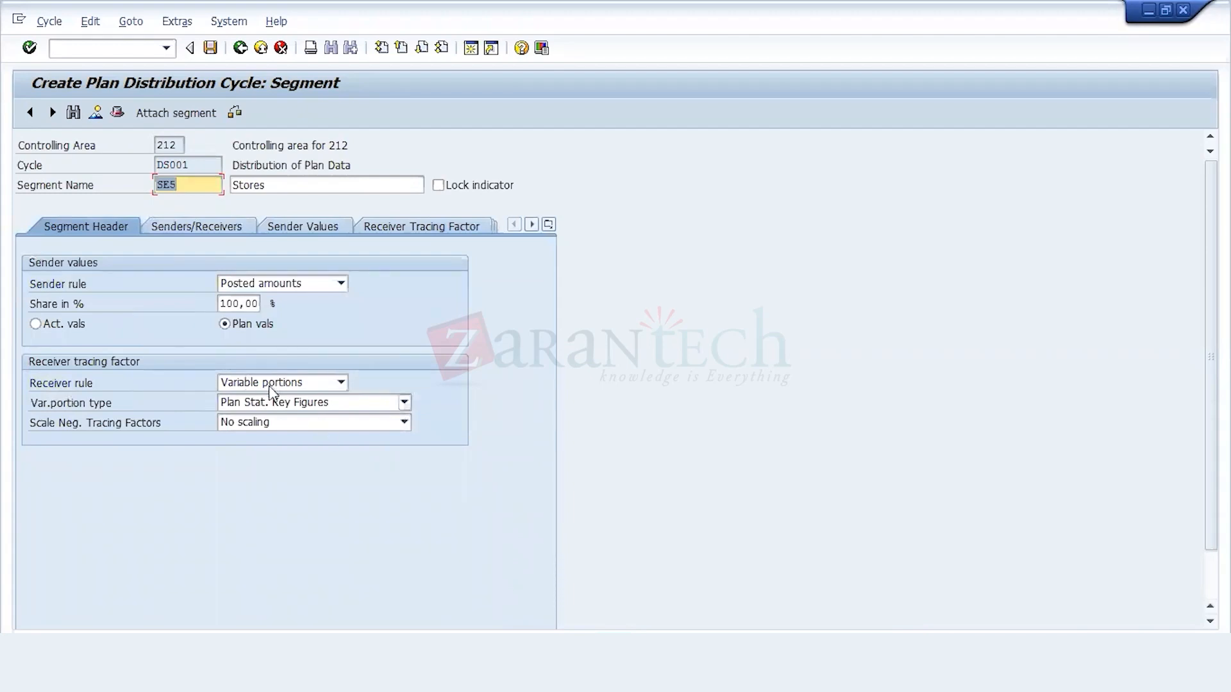
left_click(282, 382)
left_click(286, 427)
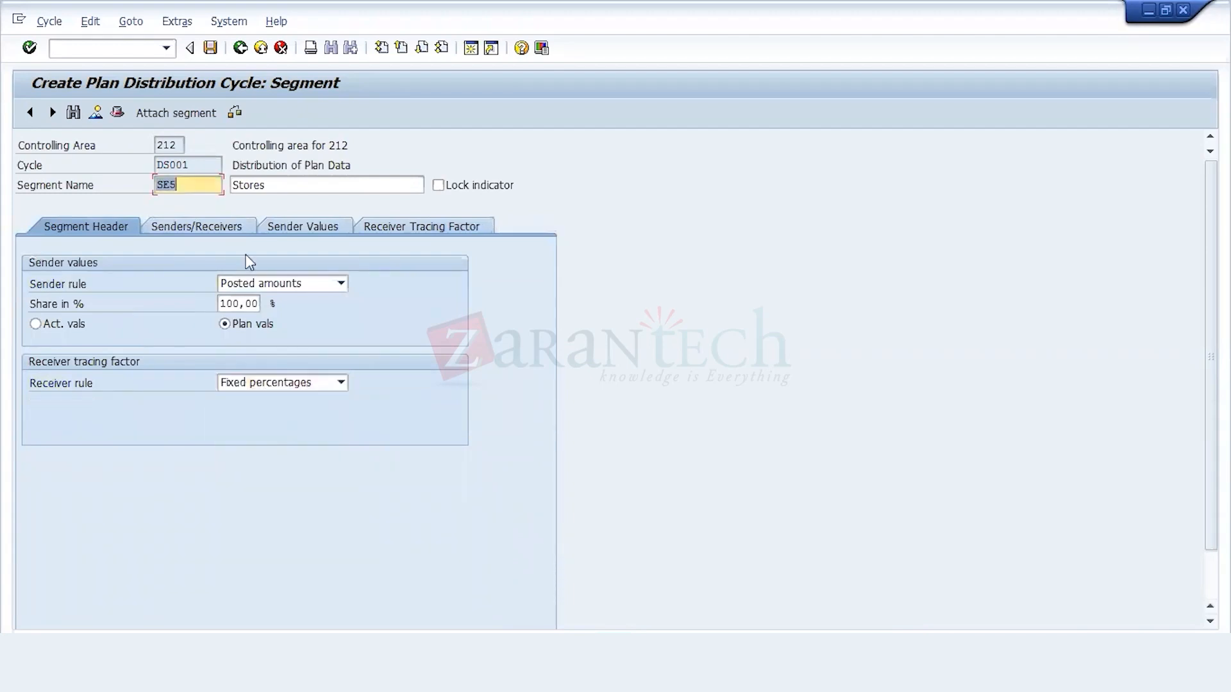
left_click(268, 186)
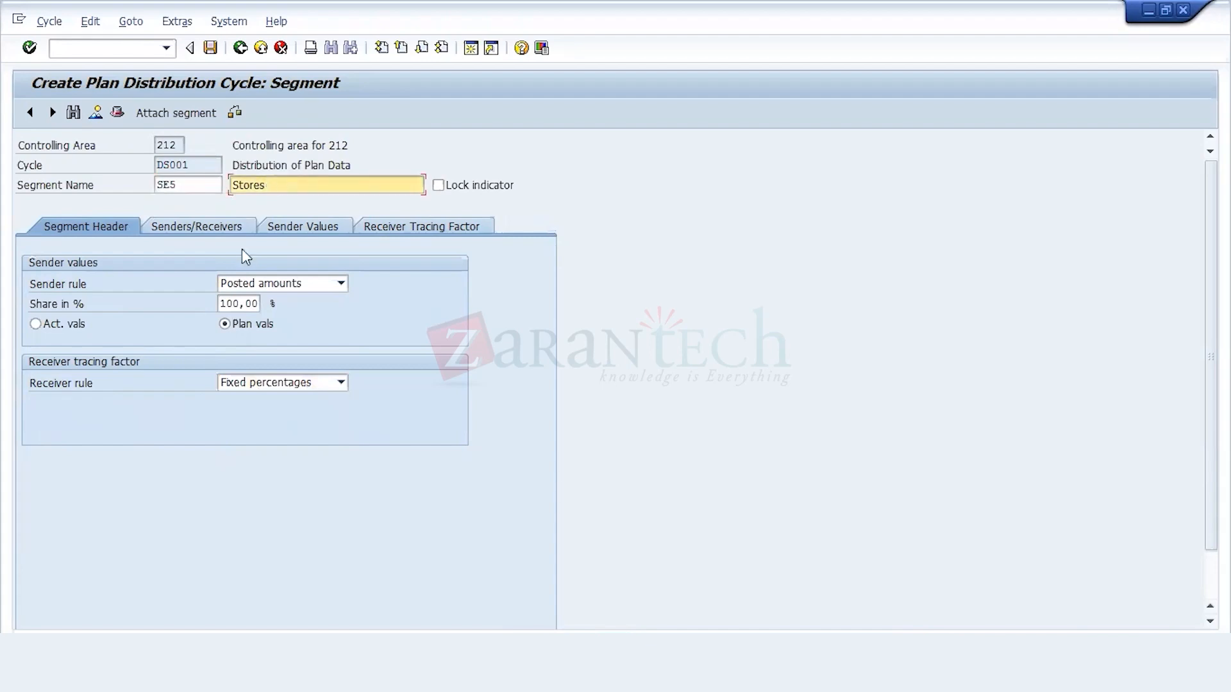
Step: Open the Stores segment's receiver tracing factors and assign 40 percent to cost center 1130
left_click(231, 233)
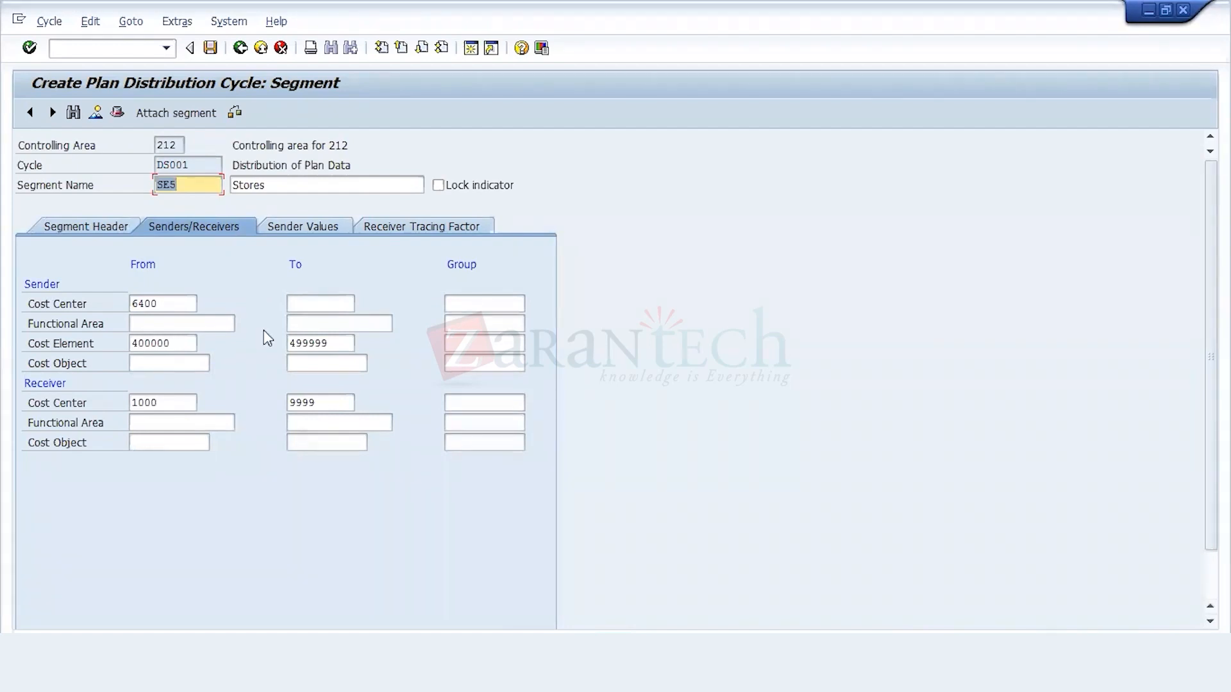
left_click(396, 228)
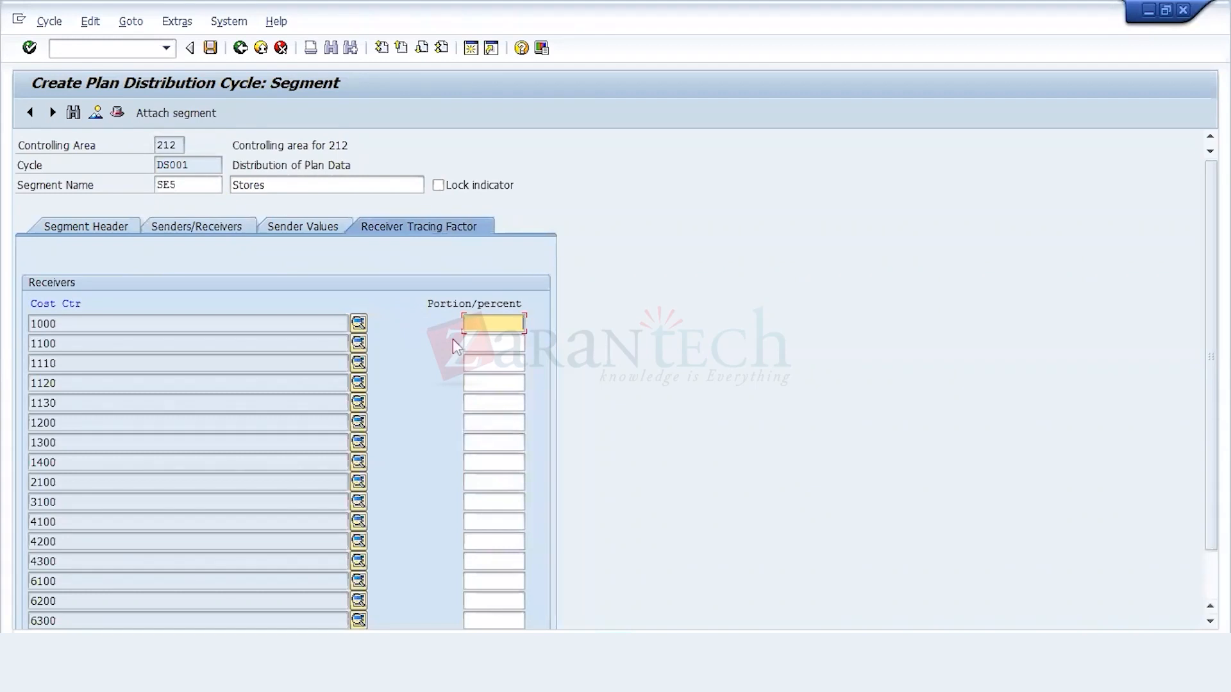
left_click(495, 384)
left_click(483, 404)
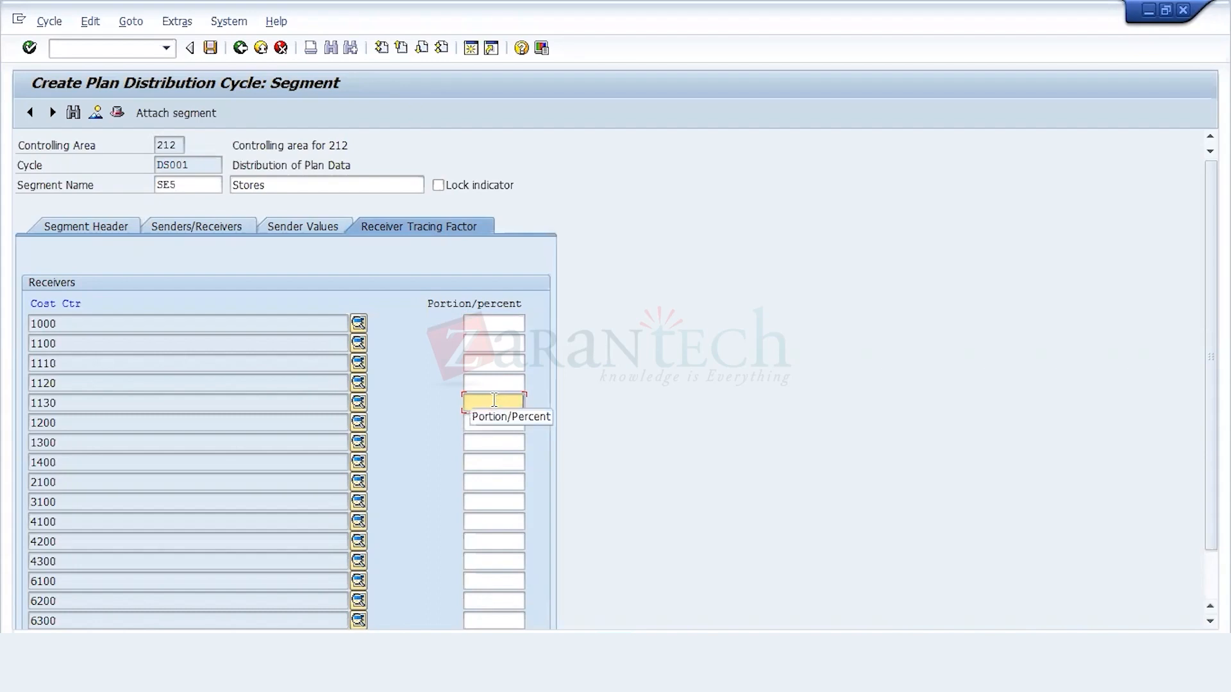
type("40")
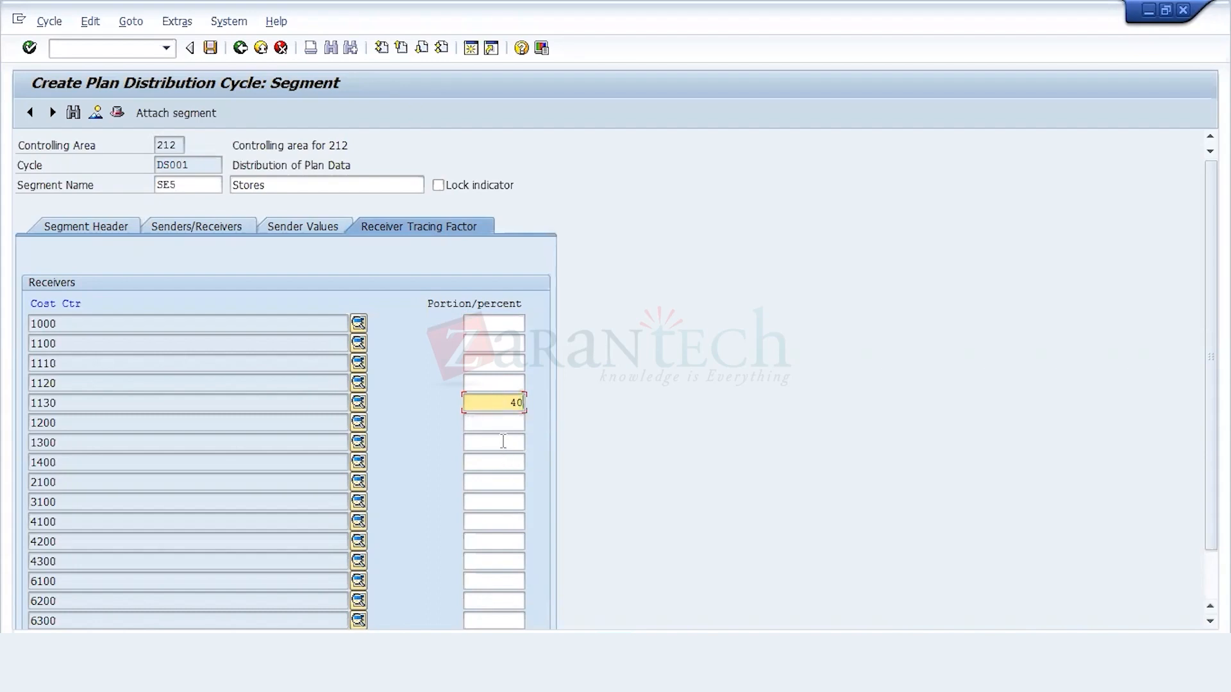
left_click(467, 441)
left_click(301, 402)
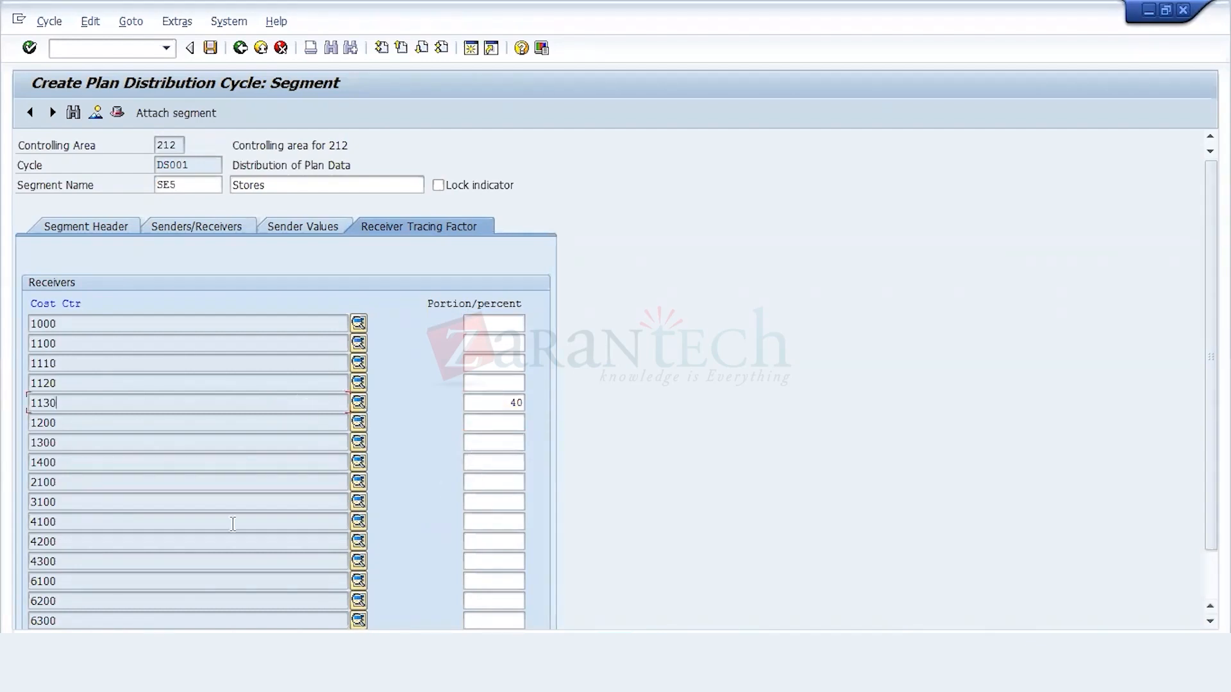
Step: Assign 10 percent to receiver cost center 2100, 10 to 3100, 30 to 4100 and 10 to 6100
left_click(440, 496)
left_click(499, 482)
type("10")
left_click(503, 502)
type("10")
left_click(508, 521)
type("30")
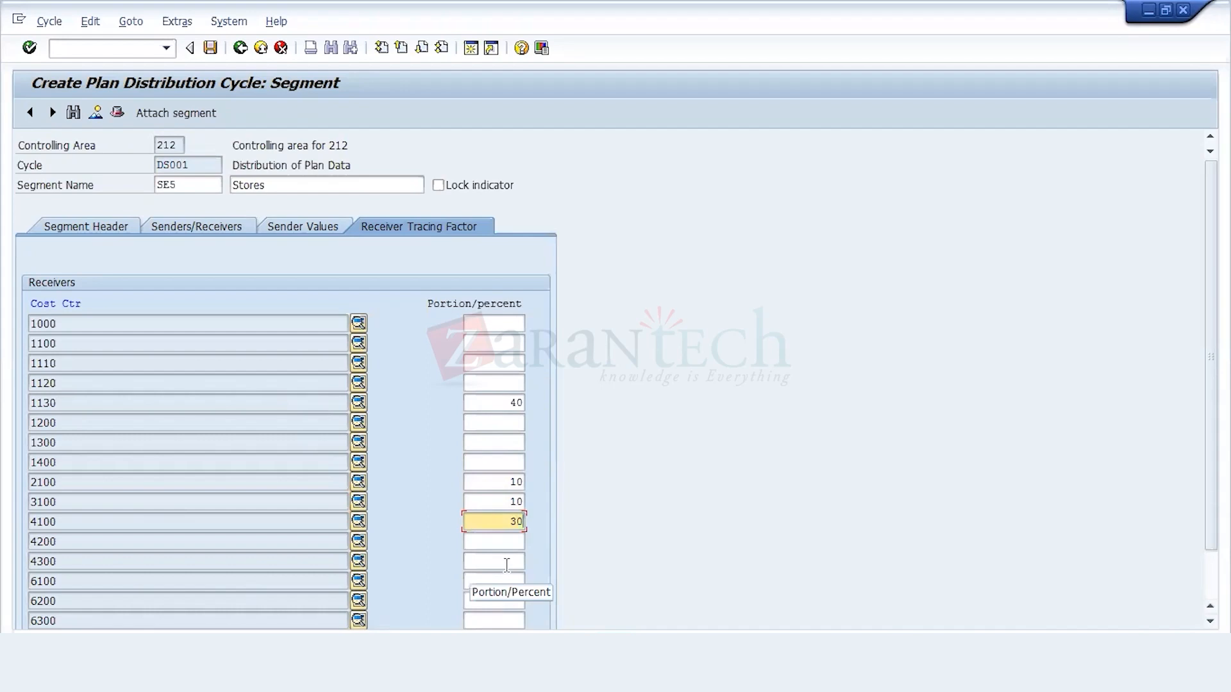
left_click(506, 568)
left_click(506, 579)
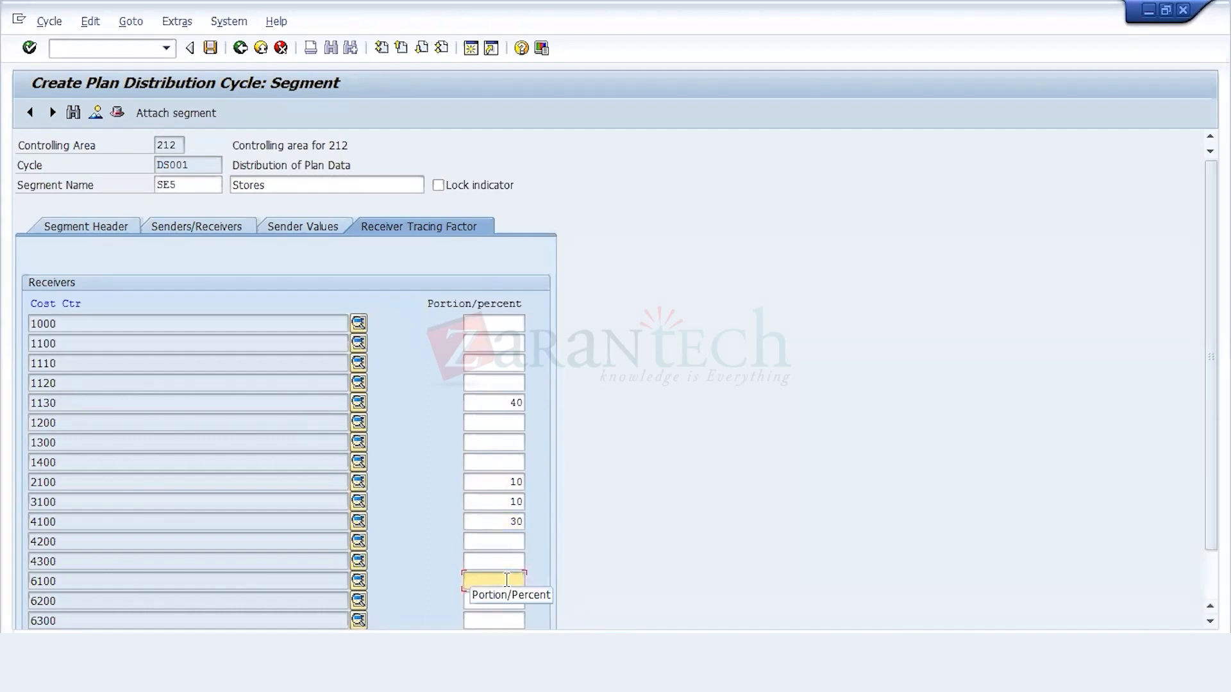
type("10")
key("Return")
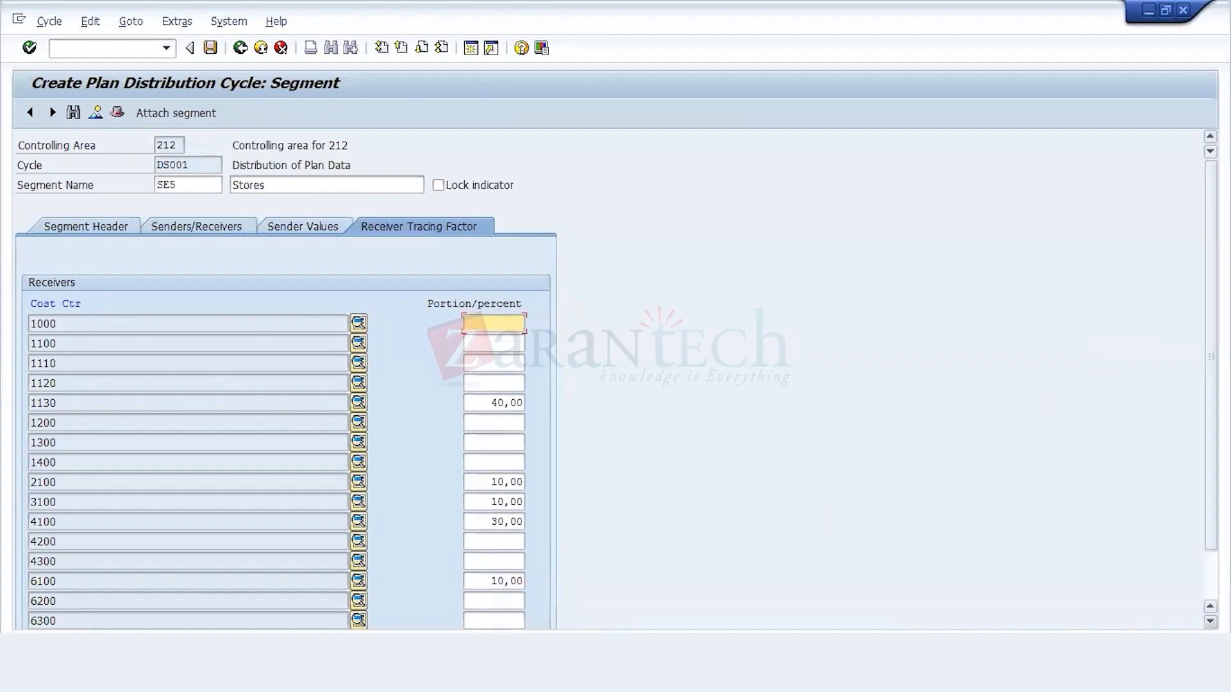
Step: Review the receiver percentages and their total, and save the cycle from segment SE5, accepting the customizing request
scroll(287, 384, "down", 2)
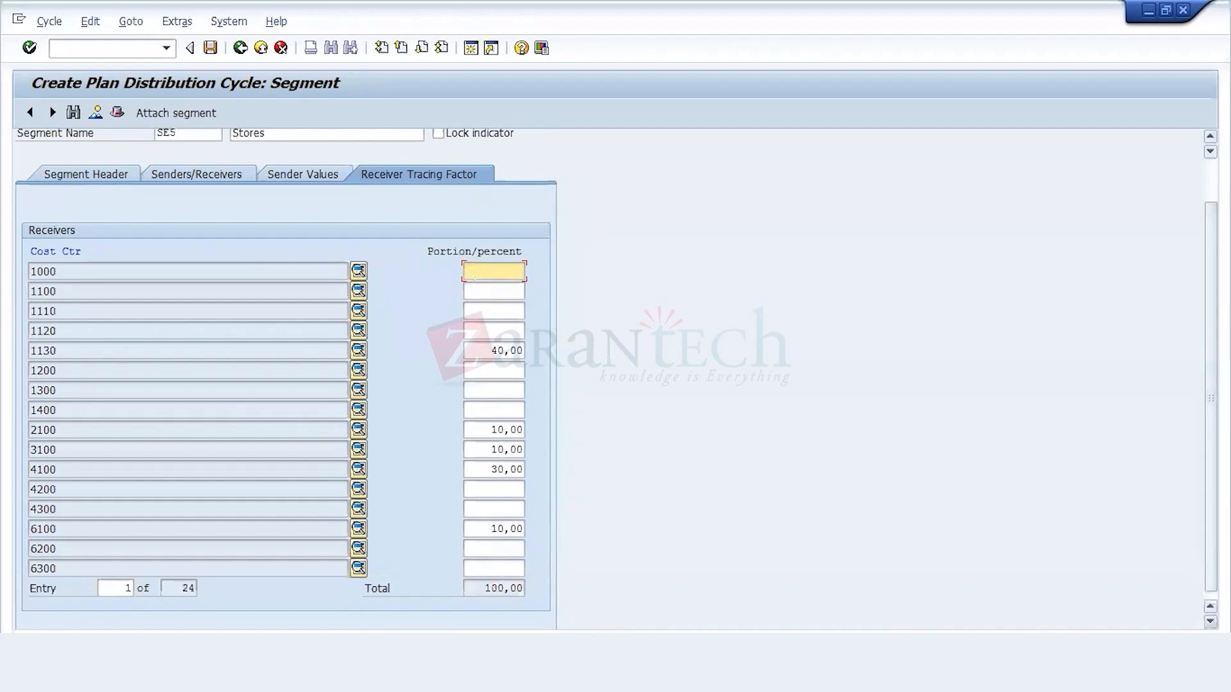
scroll(1154, 330, "down", 1)
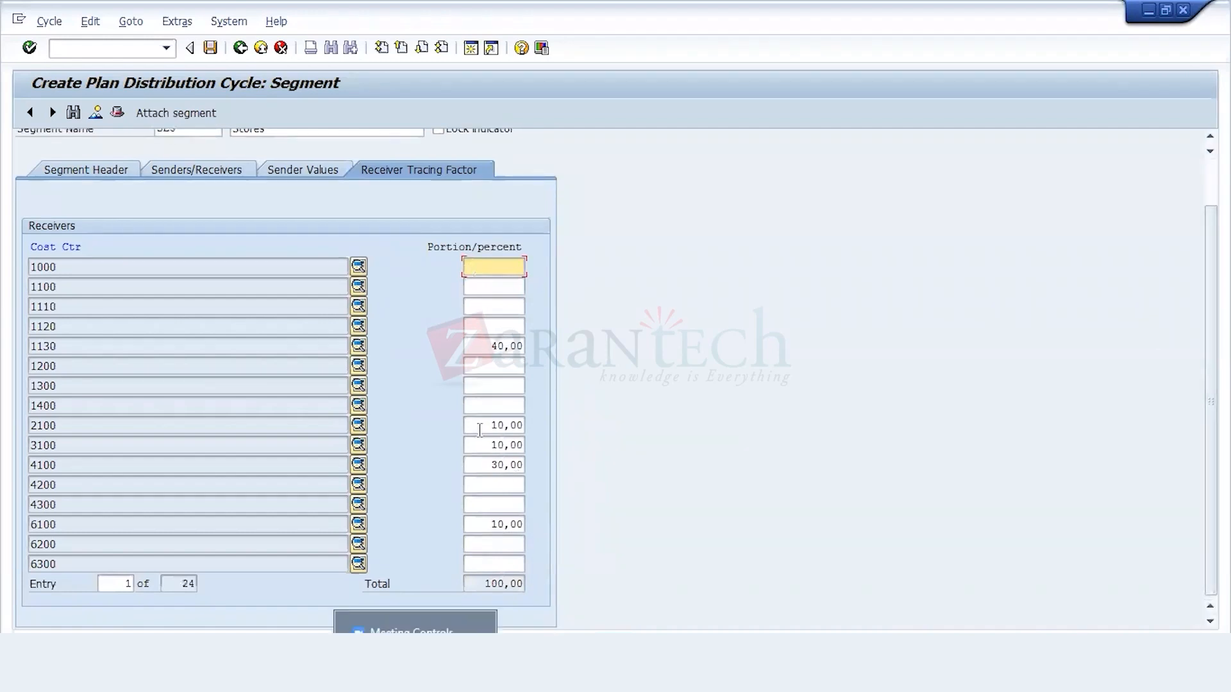
left_click(492, 346)
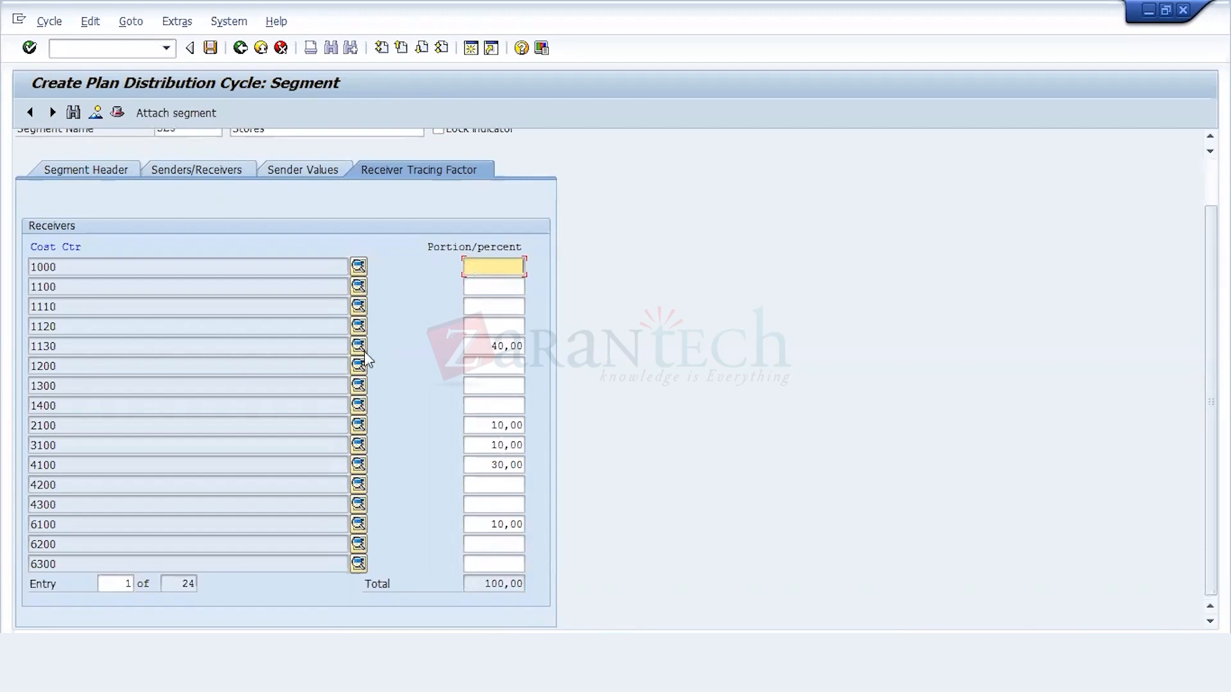
left_click(332, 346)
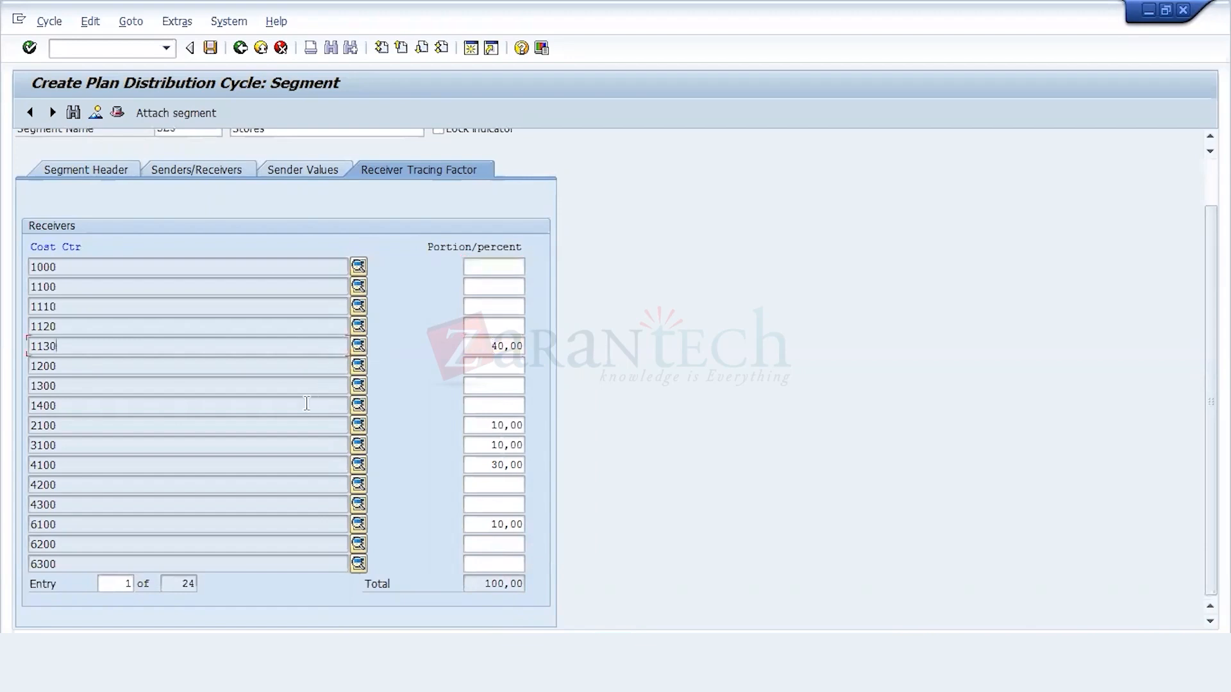
left_click(465, 425)
left_click(201, 425)
left_click(201, 442)
left_click(210, 48)
left_click(266, 306)
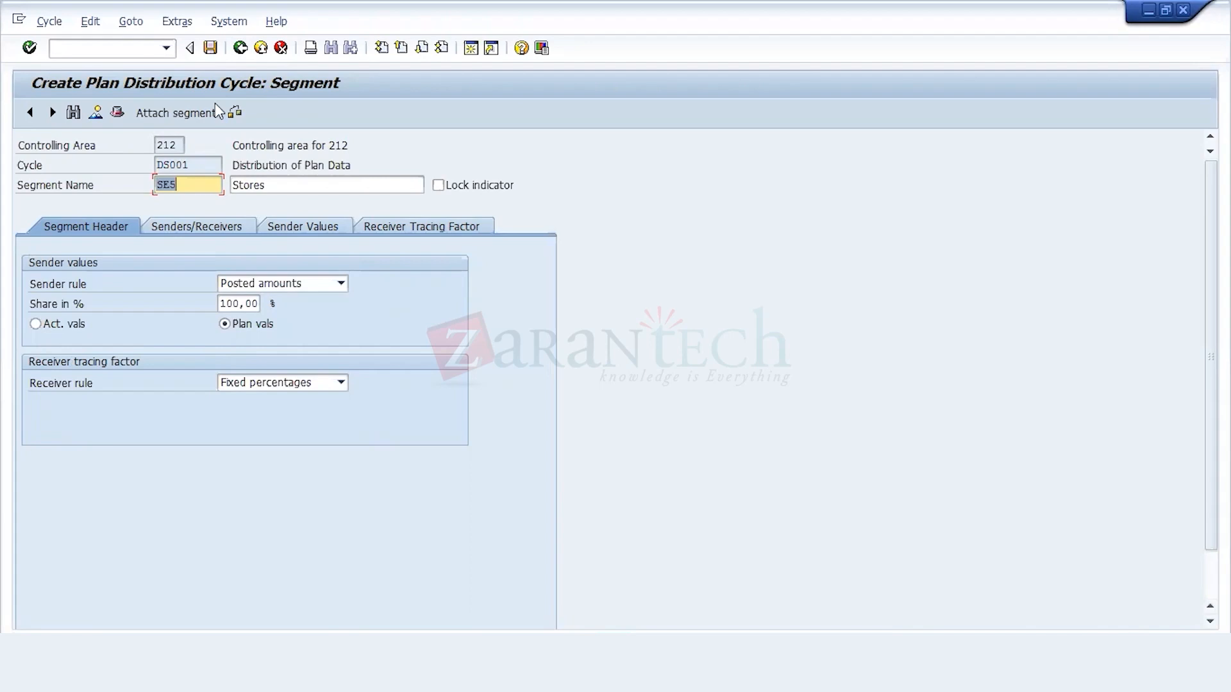
Step: Return to the cycle's header data and save DS001 there, accepting the customizing request
left_click(241, 49)
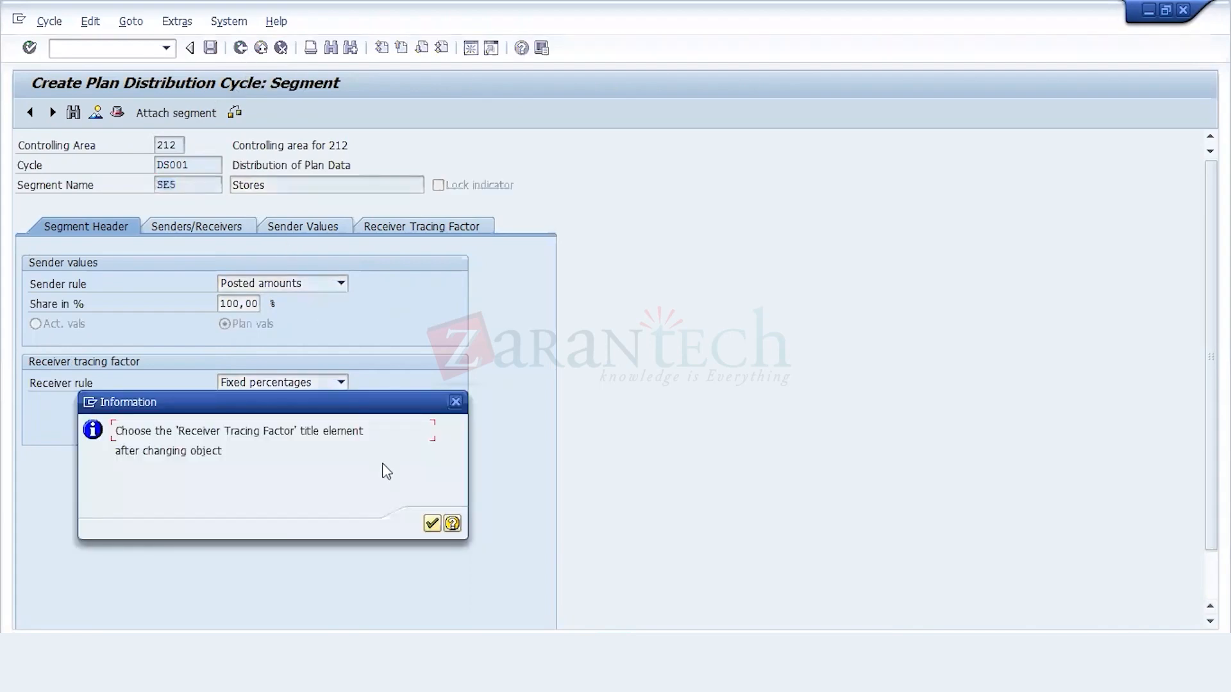
left_click(432, 523)
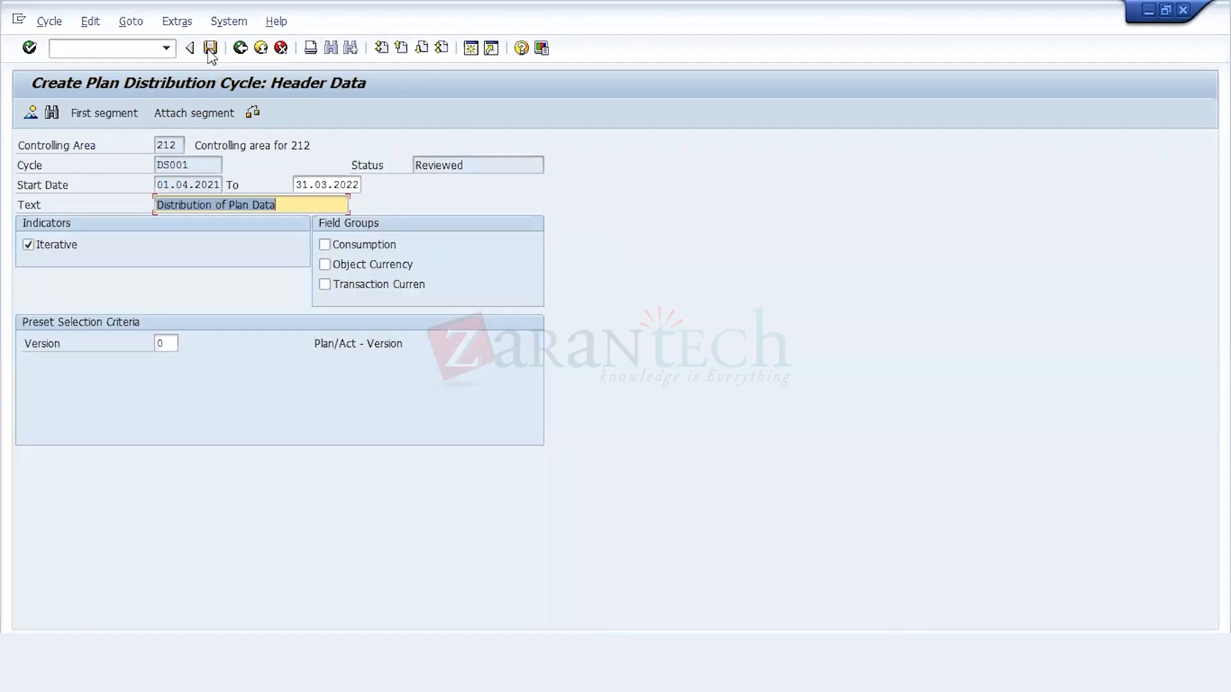
left_click(210, 49)
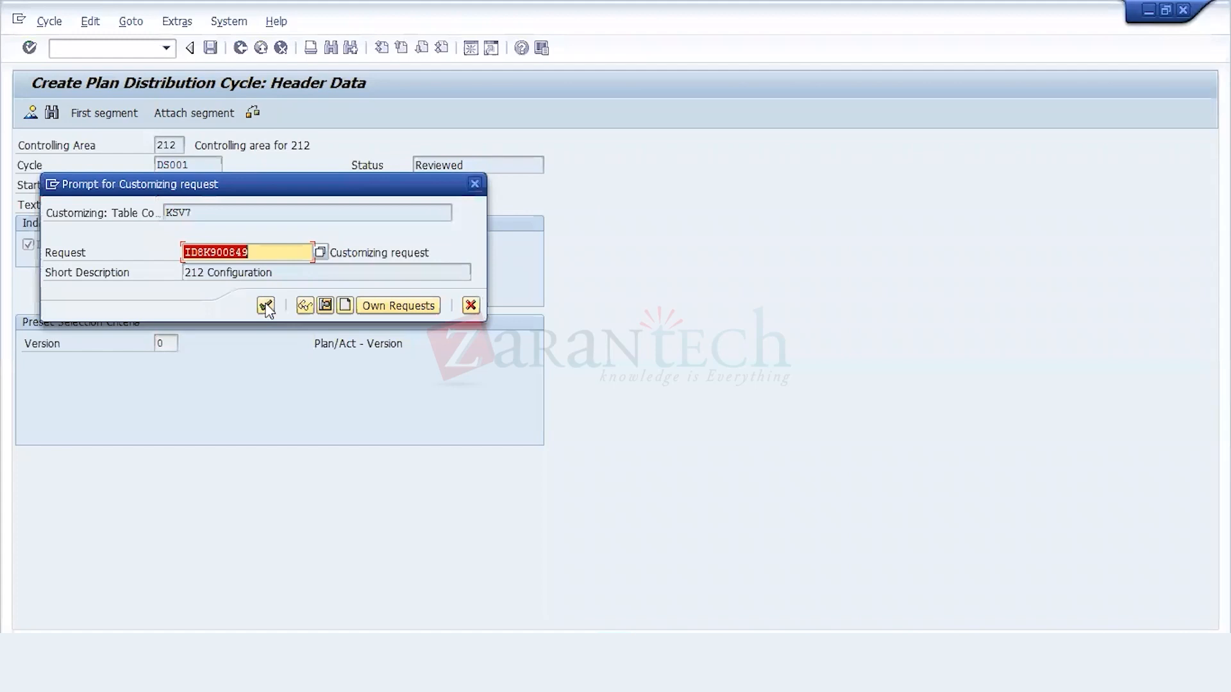
left_click(265, 306)
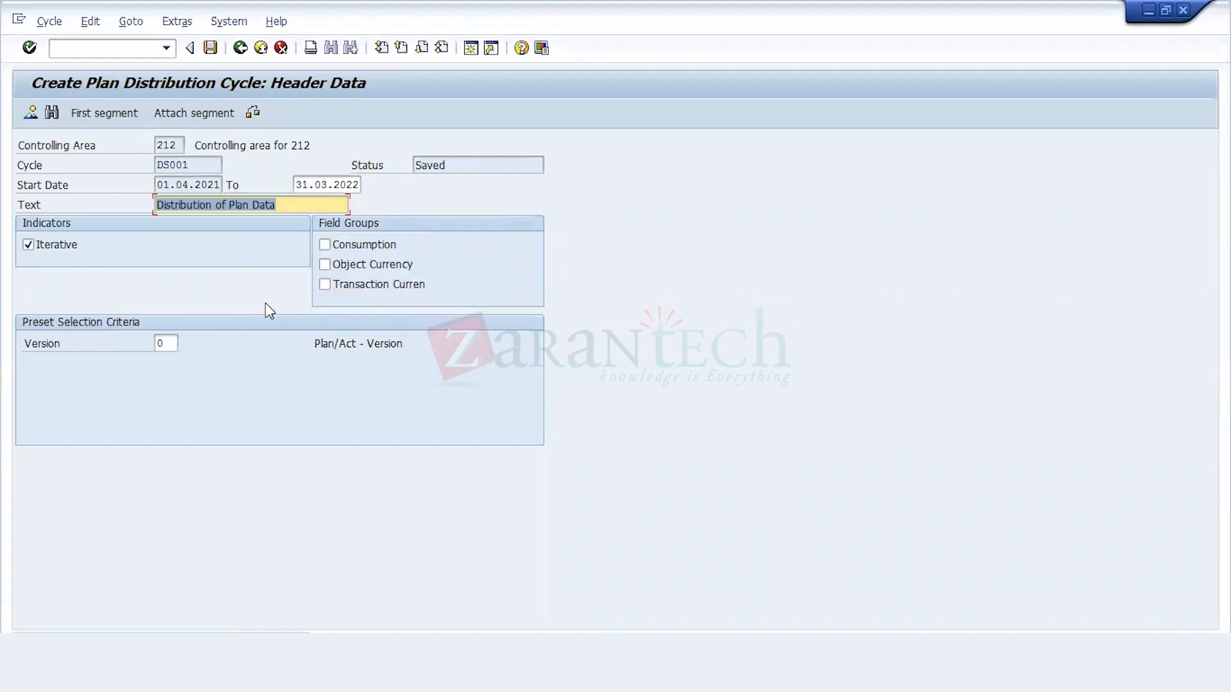
Step: Leave cycle maintenance and open the KSVB Distribution transaction from the cost center planning allocations
left_click(239, 49)
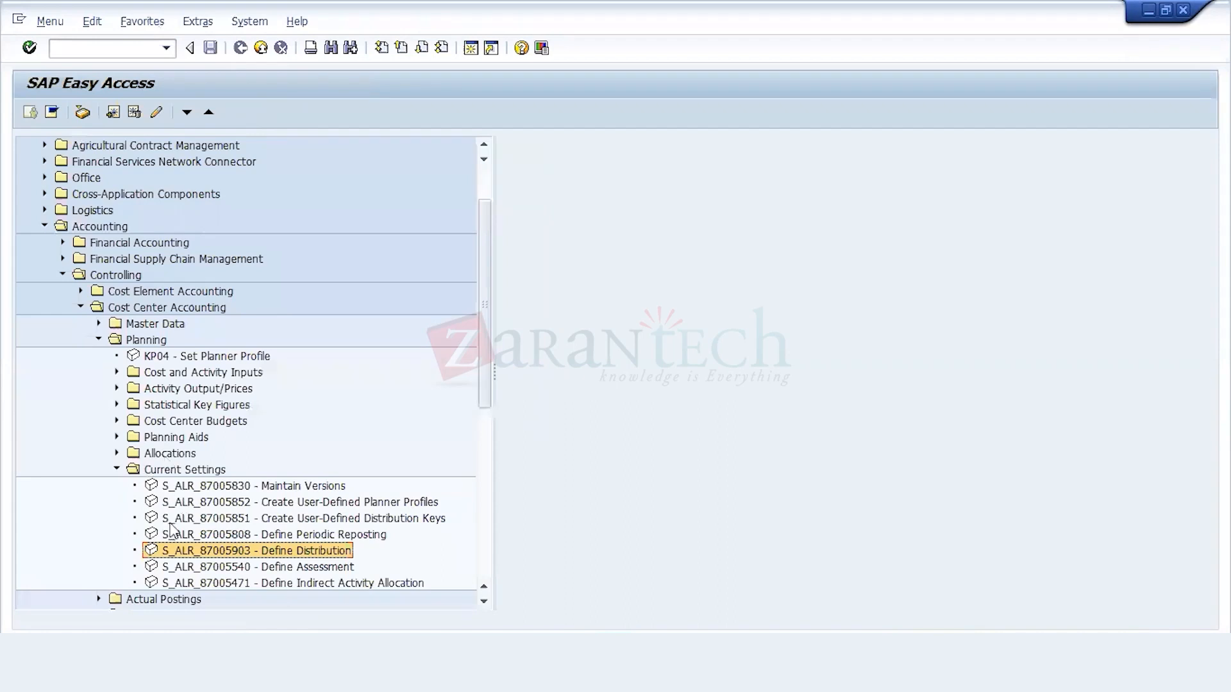
left_click(117, 453)
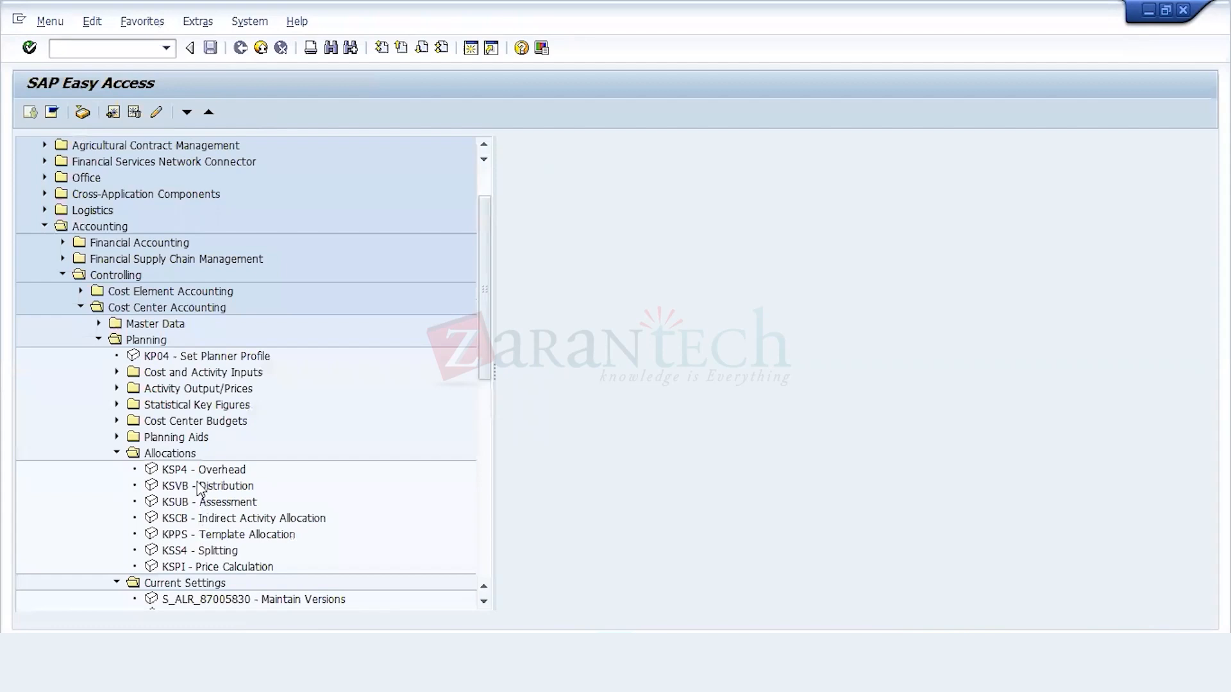
left_click(201, 488)
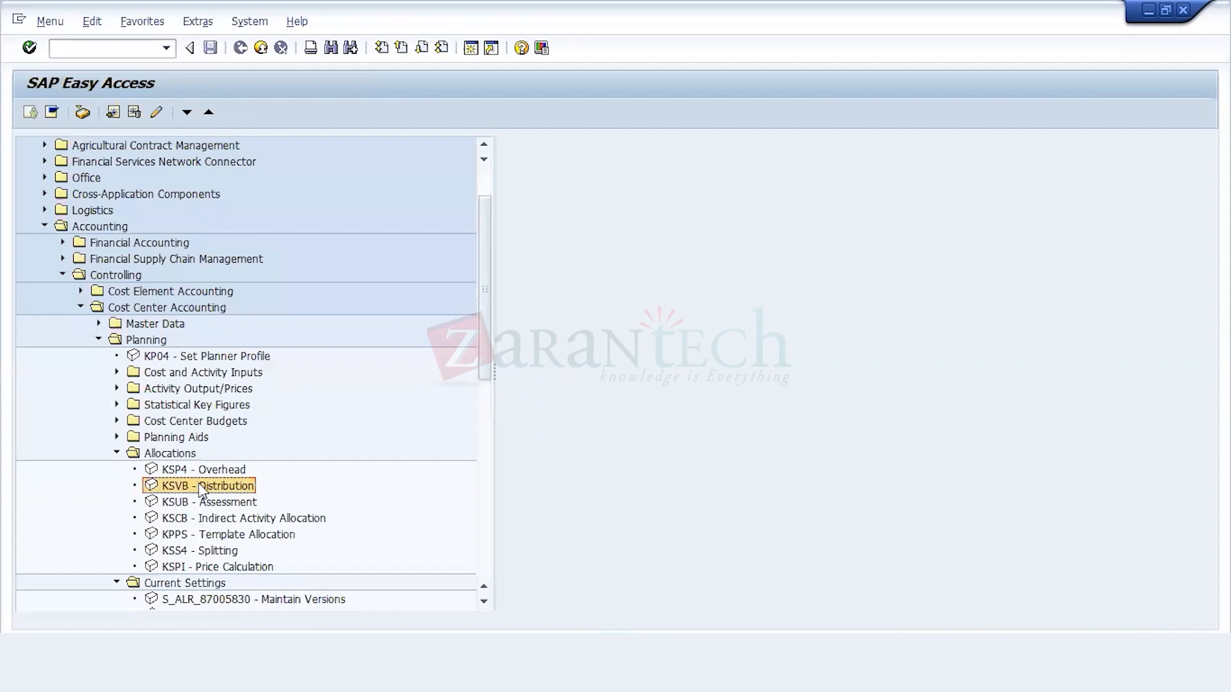
double_click(201, 487)
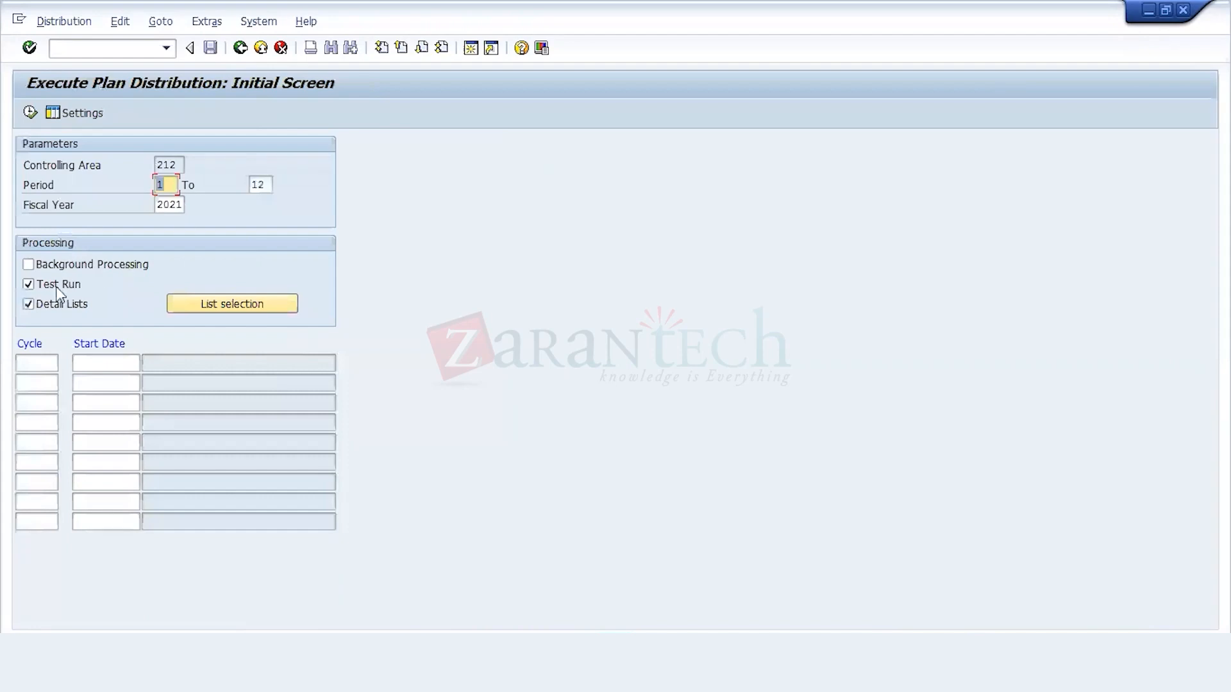
Step: Turn off the test run and execute plan distribution for cycle DS001 with start date 01.04.2021
left_click(58, 289)
left_click(56, 363)
type("DS001")
key("Return")
left_click(101, 364)
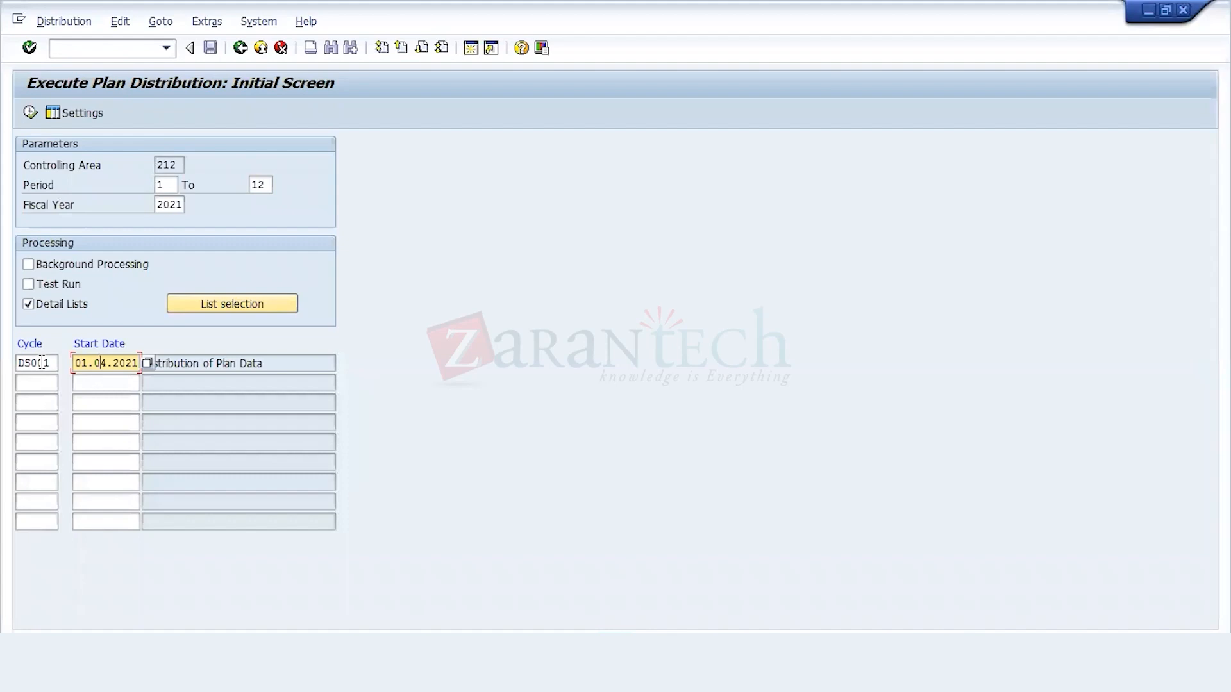
left_click(30, 113)
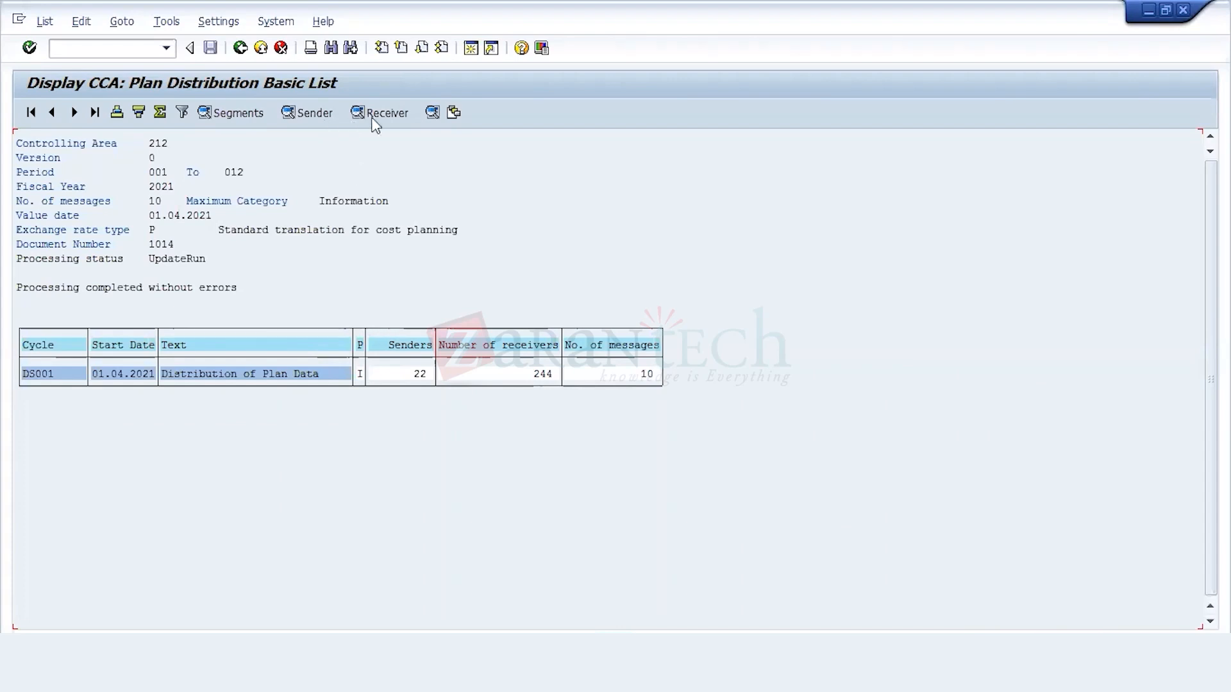
Step: Examine the sender and receiver lists of the DS001 distribution run, and exit the results list
left_click(251, 371)
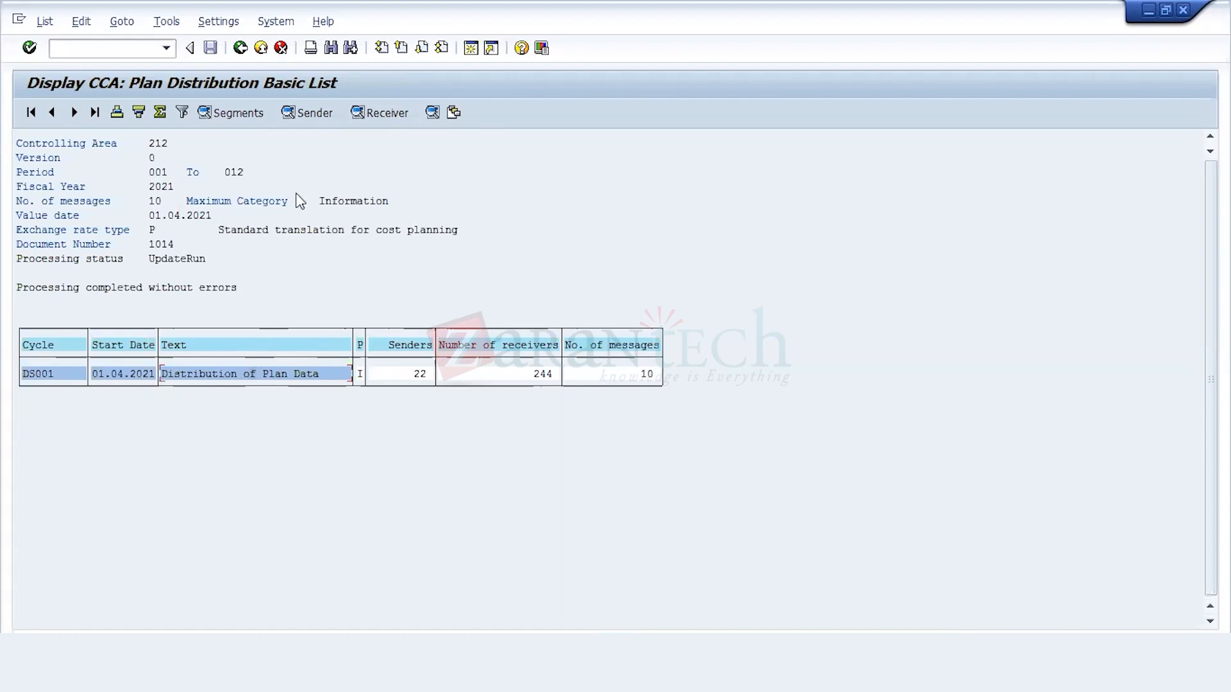
left_click(298, 113)
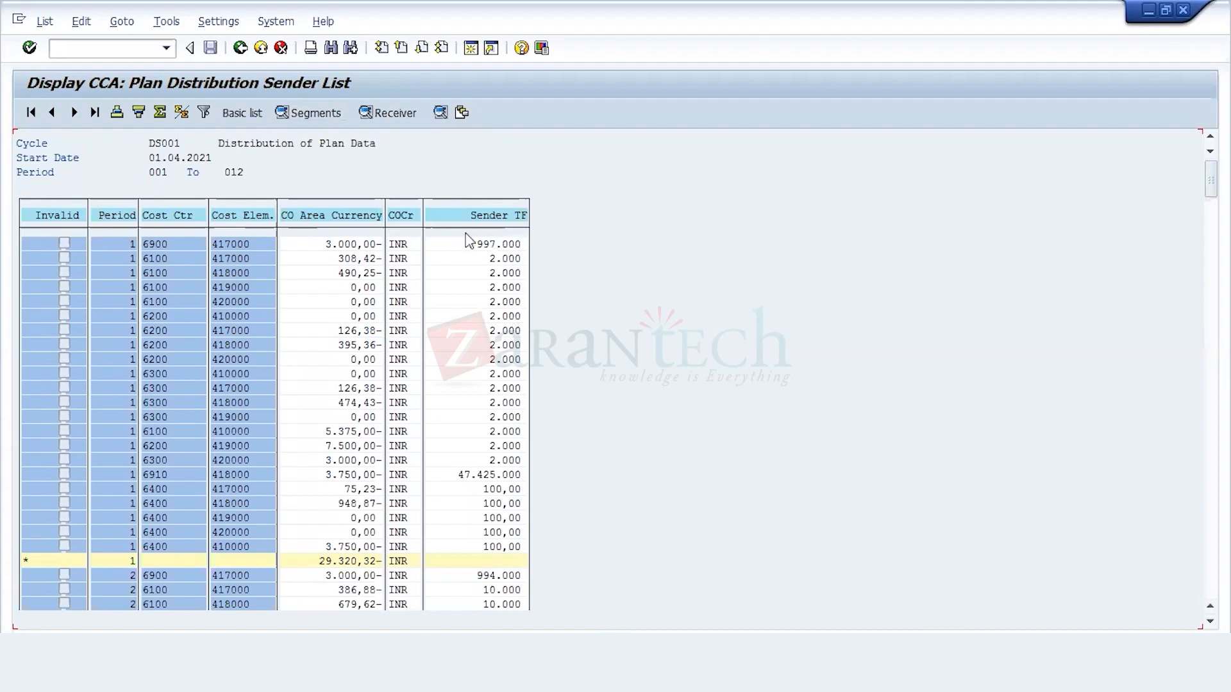
left_click(246, 51)
left_click(387, 115)
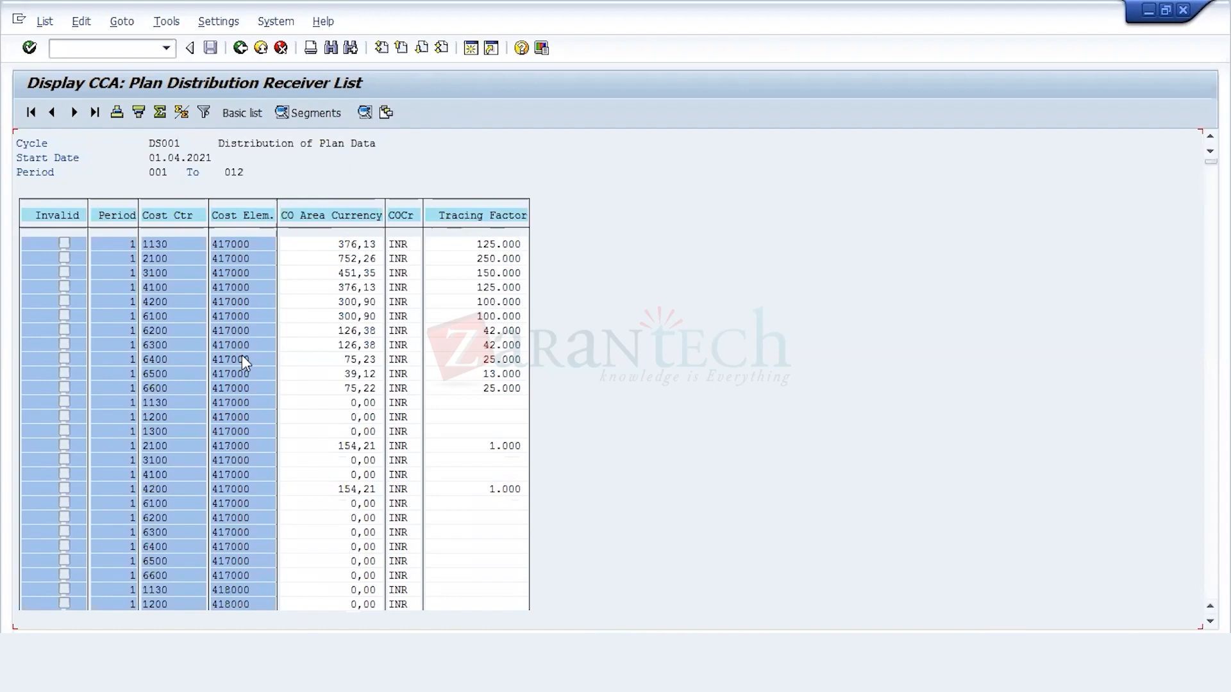
left_click(240, 48)
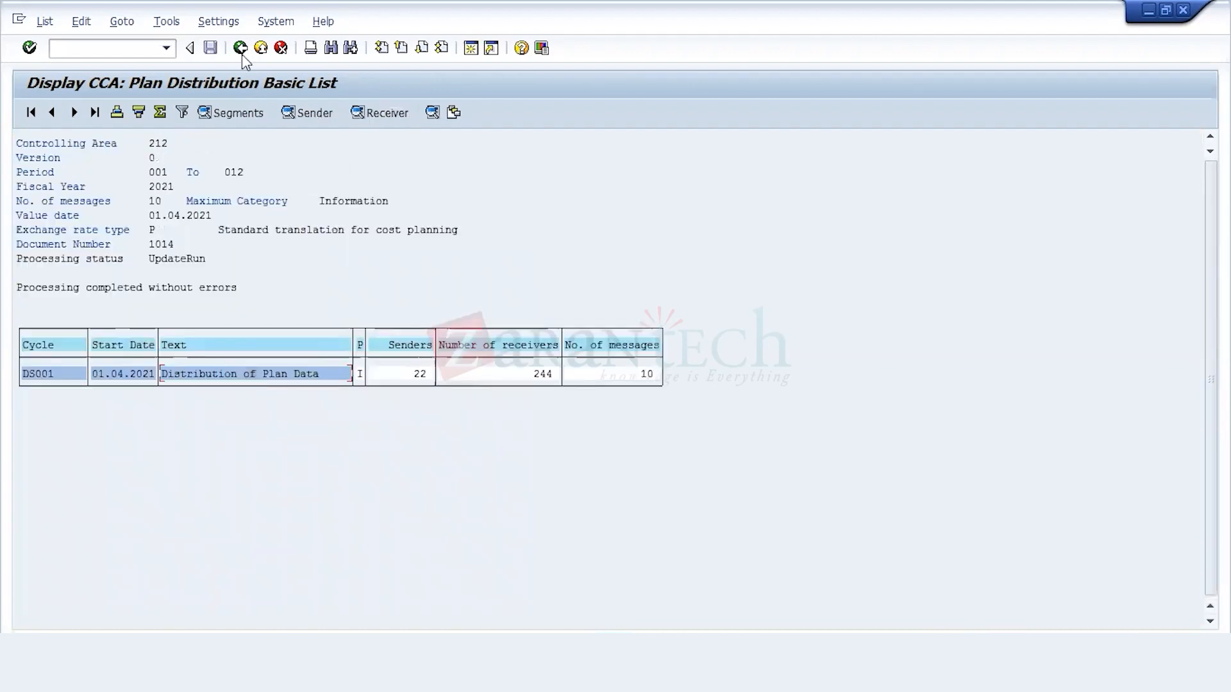
left_click(241, 54)
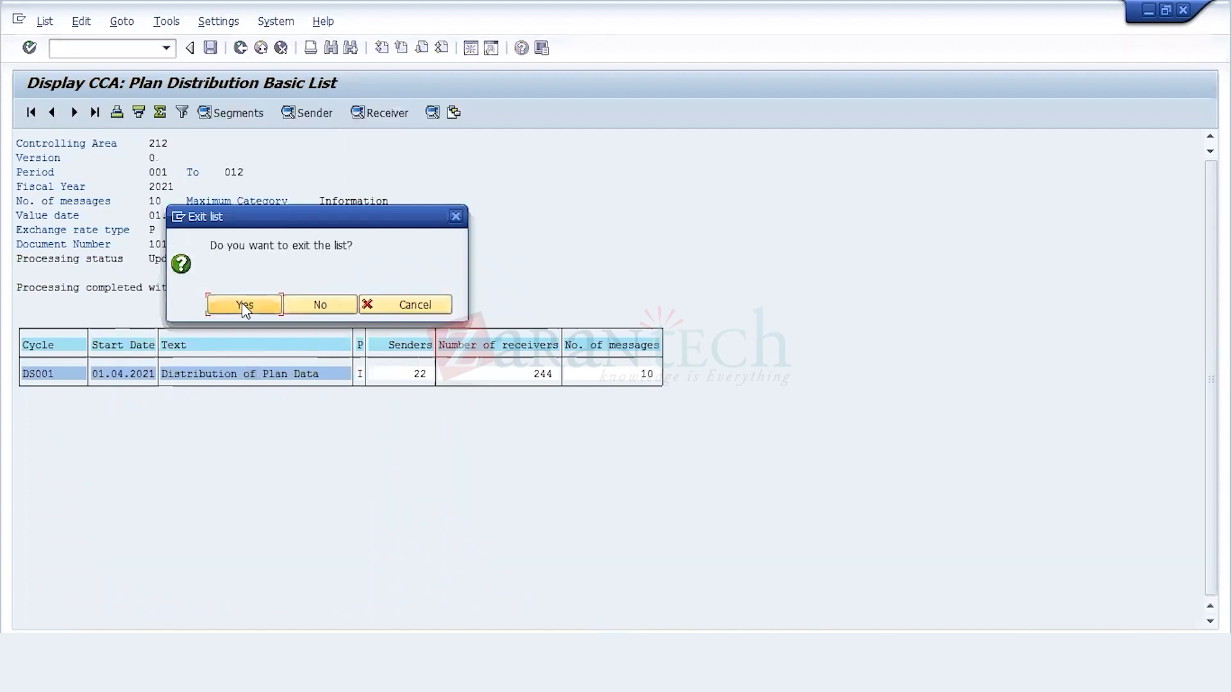
left_click(243, 305)
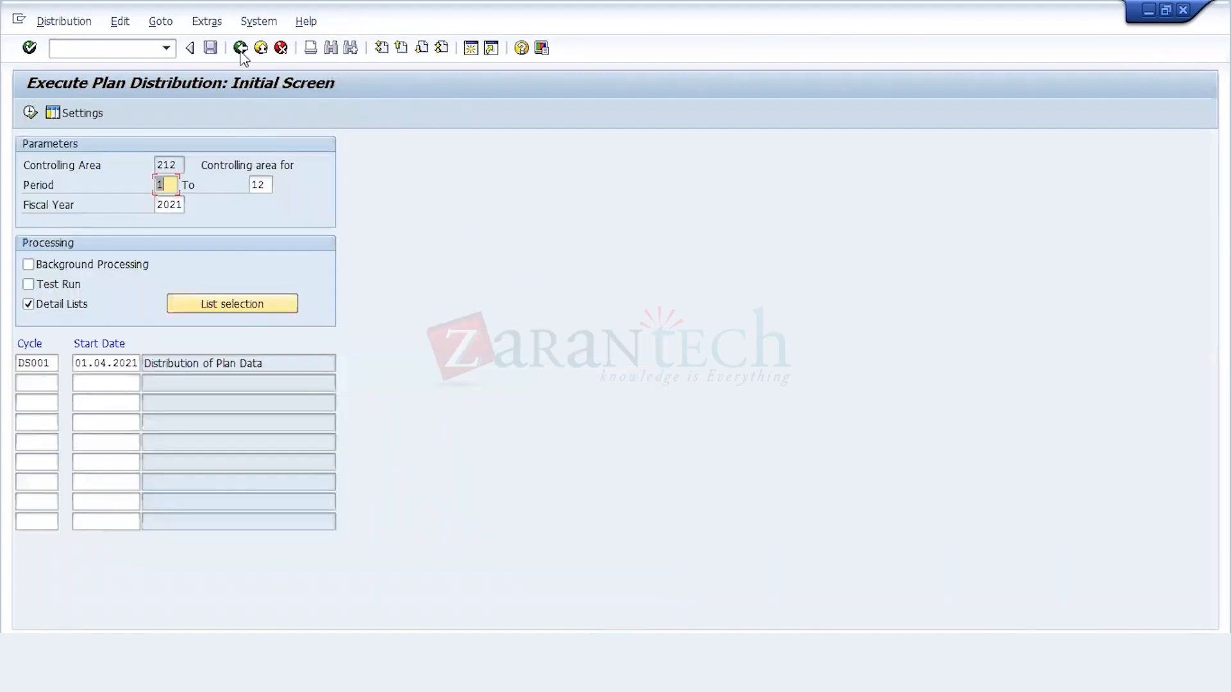
Step: Leave plan distribution and open the report S_ALR_87013611 Cost Centers: Actual/Plan/Variance from the cost center plan/actual comparisons
left_click(241, 51)
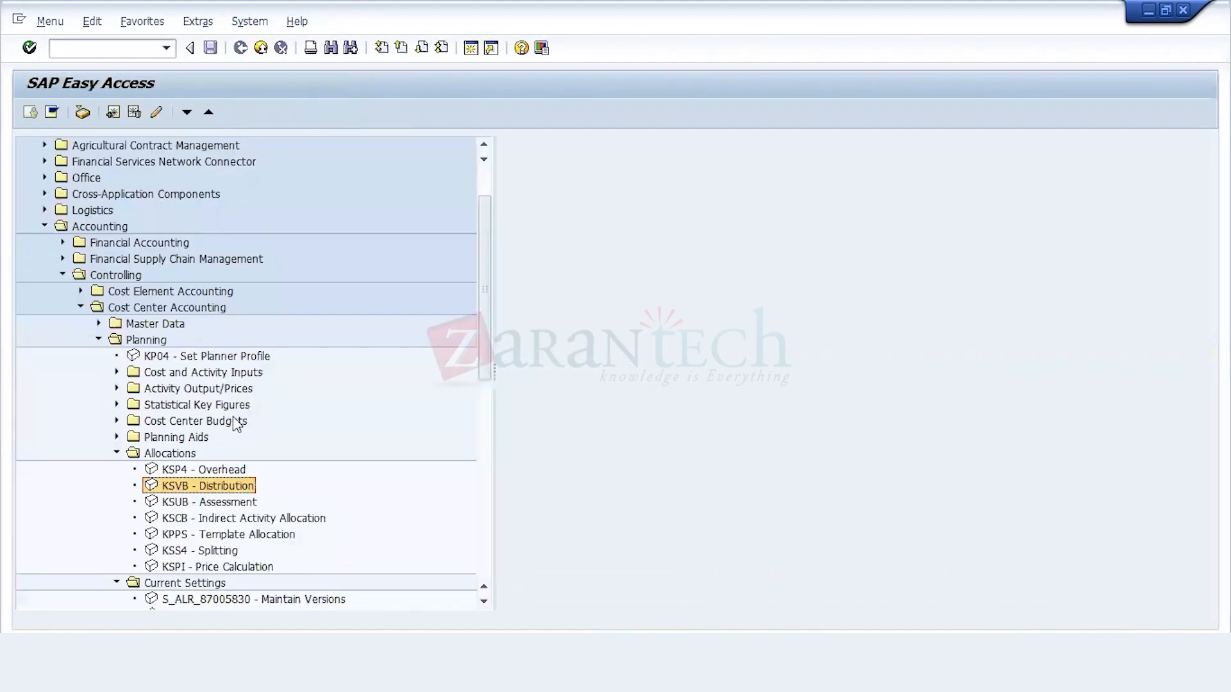
key("Down")
key("Down")
key("Down")
key("Down")
key("Down")
key("Down")
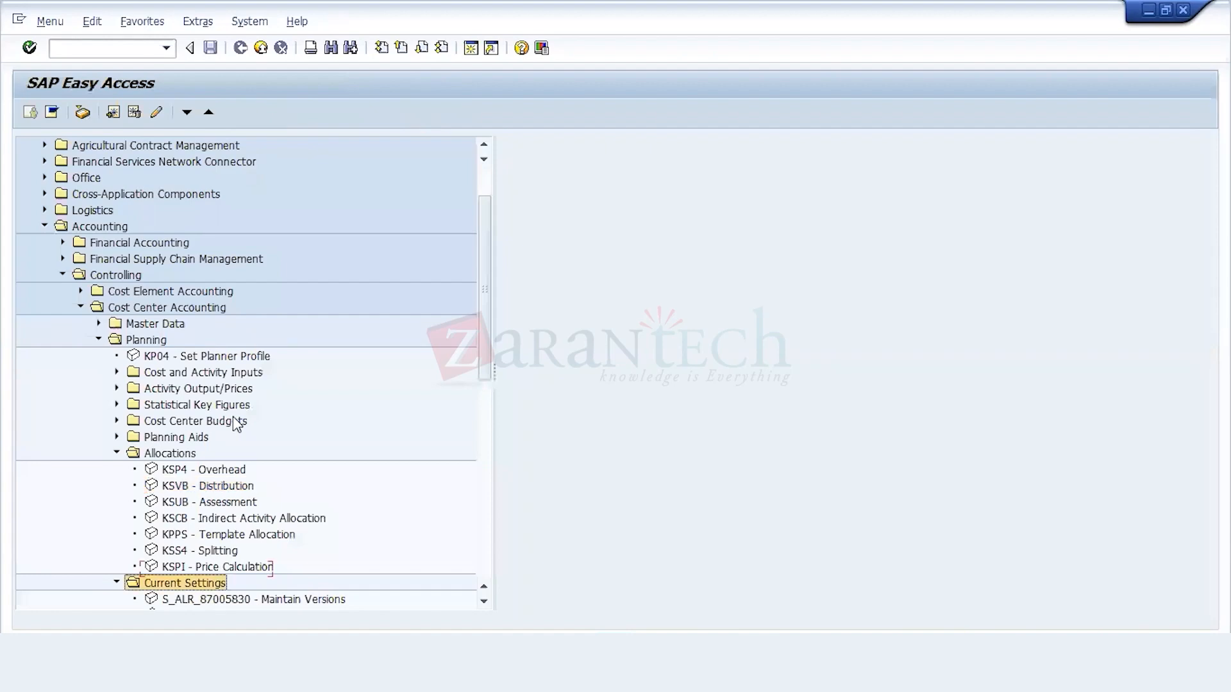
key("Down")
key("Down")
key("Down")
key("Down")
key("Down")
key("Down")
key("Down")
key("Down")
key("Down")
key("Down")
key("Down")
key("Down")
key("Down")
key("Down")
key("Down")
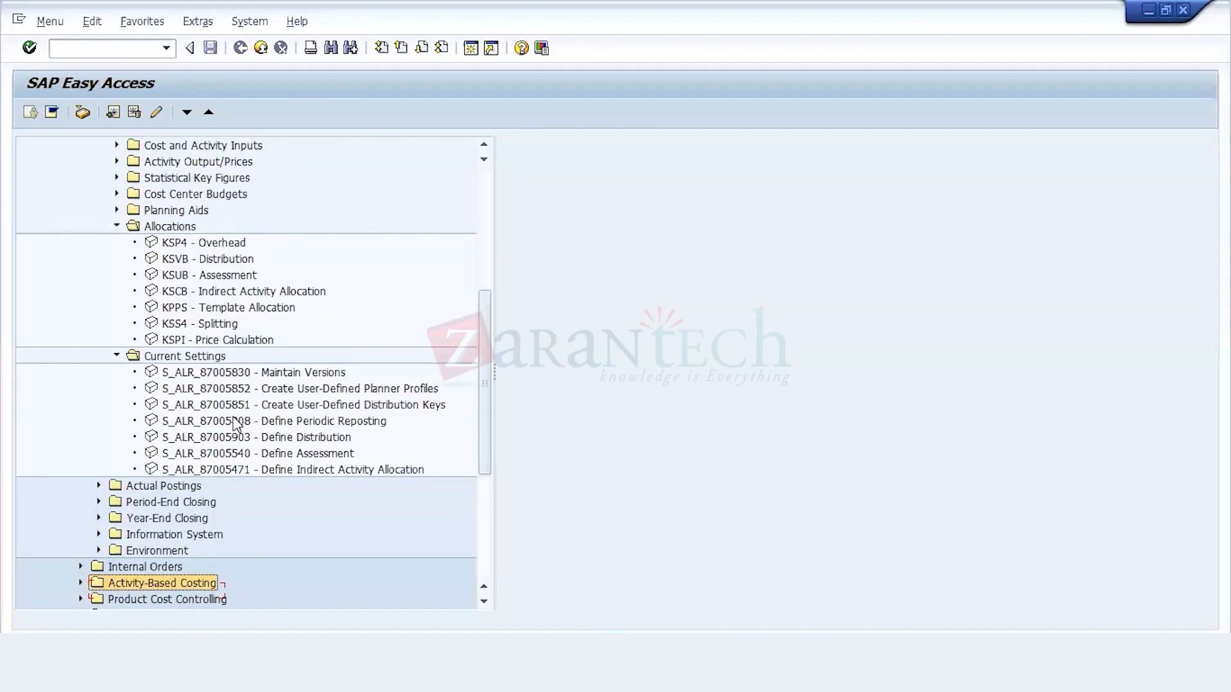
key("Up")
key("Up")
key("Up")
key("Right")
key("Down")
key("Right")
key("Down")
key("Right")
key("Down")
key("Return")
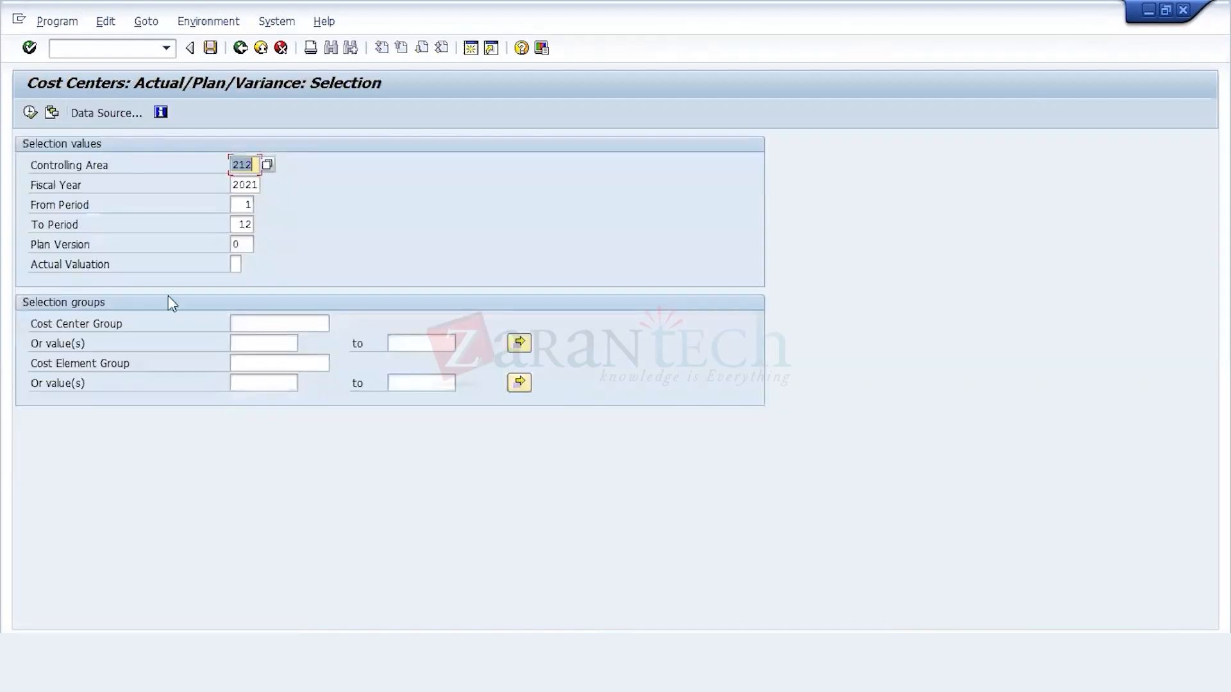
Step: Run the report for controlling area 212, 2021, periods 1 to 12, and examine the plan costs and statistical key figures before exiting
left_click(30, 113)
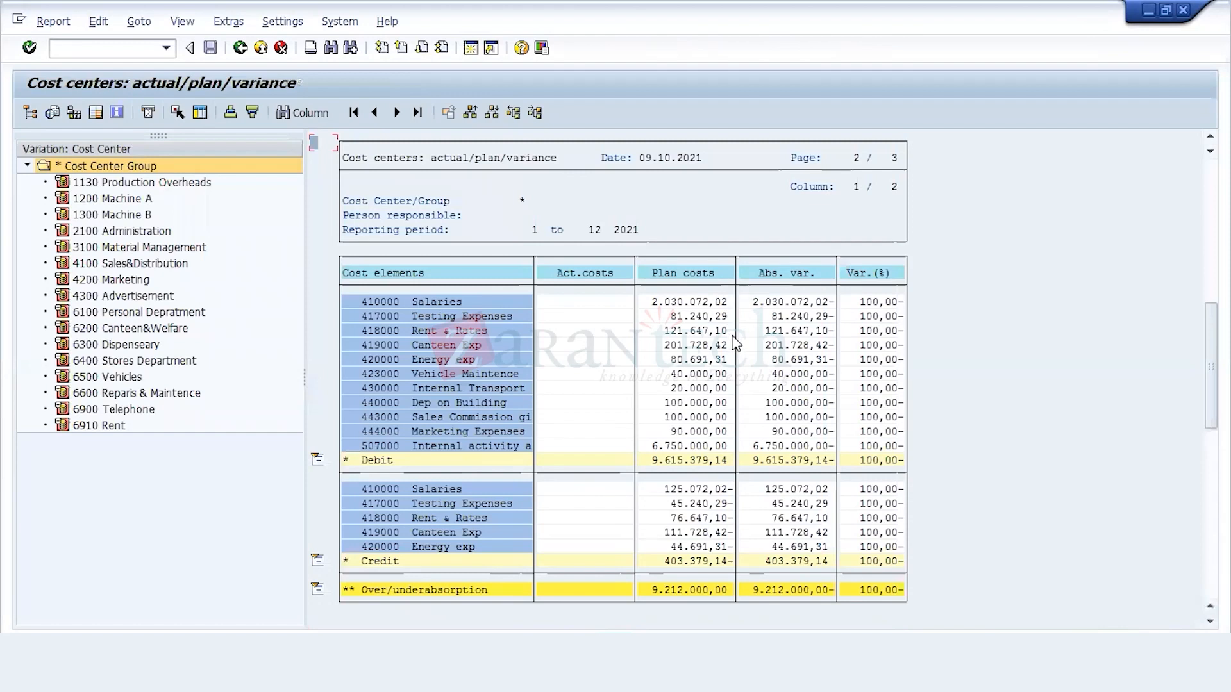
left_click(441, 50)
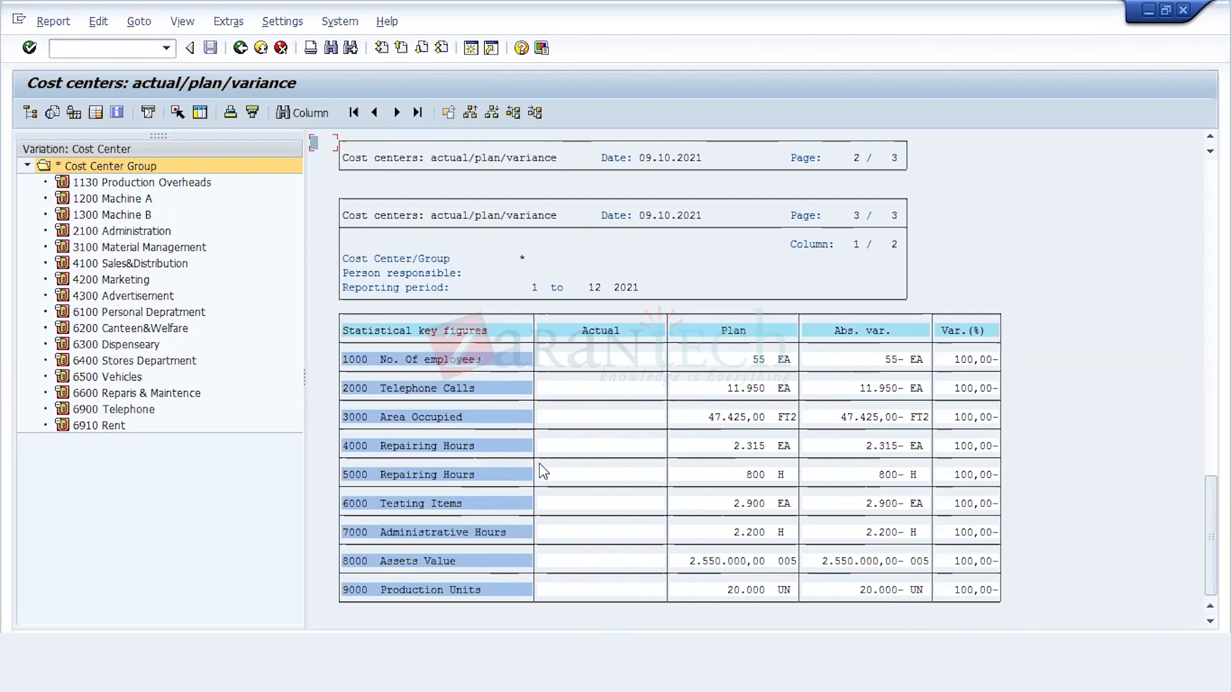
left_click(240, 49)
left_click(137, 233)
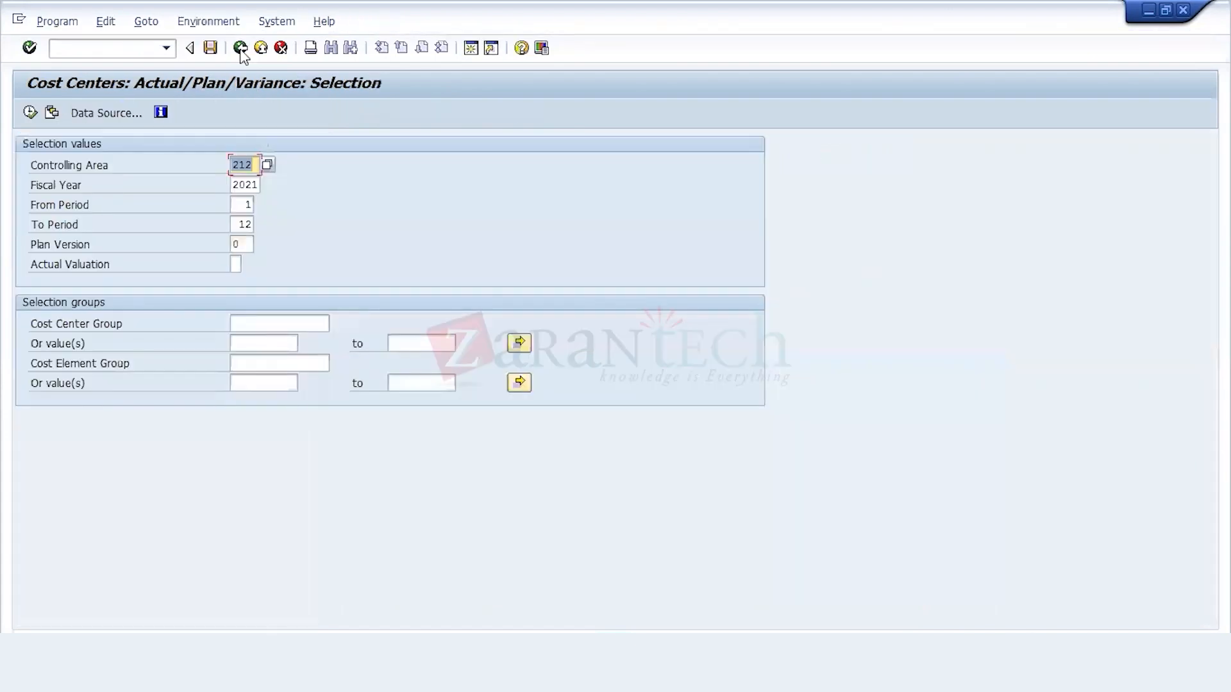
left_click(240, 48)
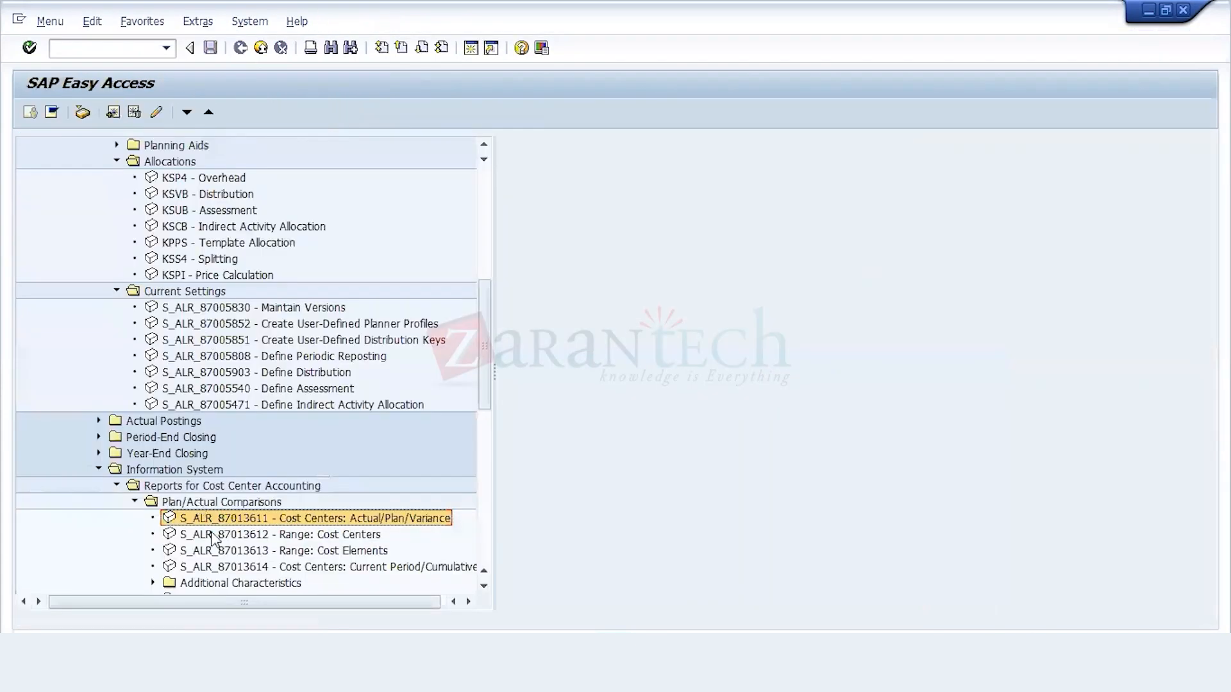
Step: Open the KSPI Price Calculation transaction from the cost center planning allocations
left_click(188, 309)
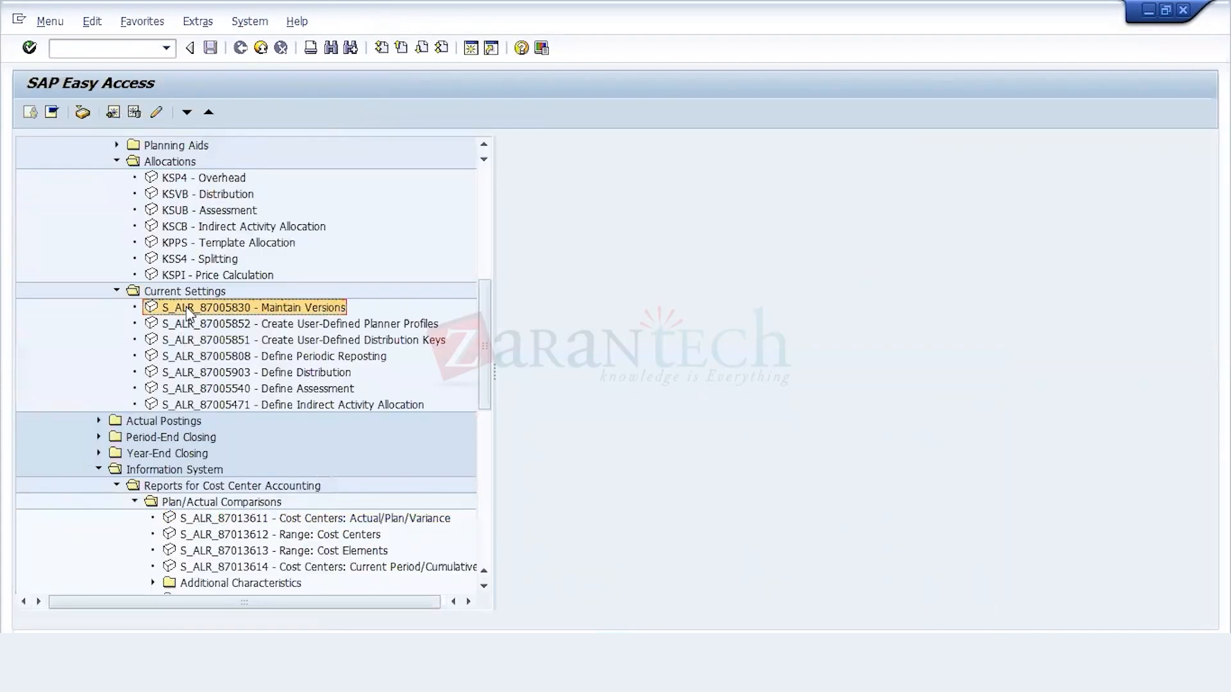
key("Up")
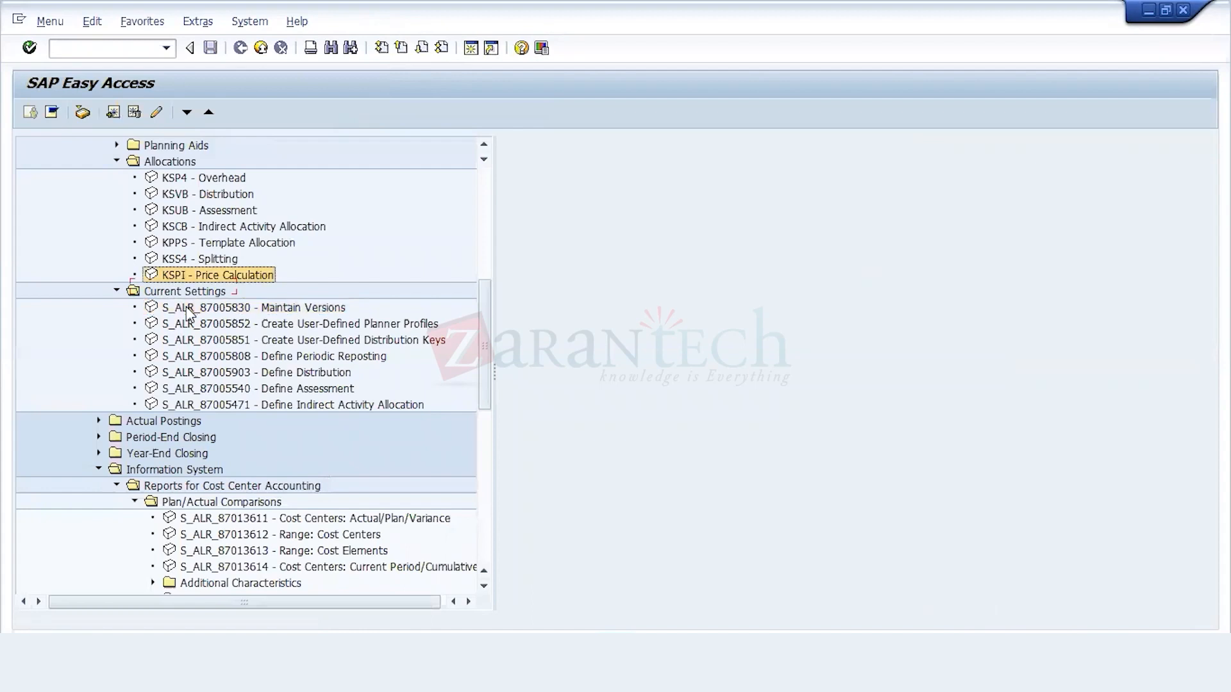
key("Up")
key("Up")
key("Up")
key("Up")
key("Up")
key("Up")
key("Up")
key("Left")
key("Down")
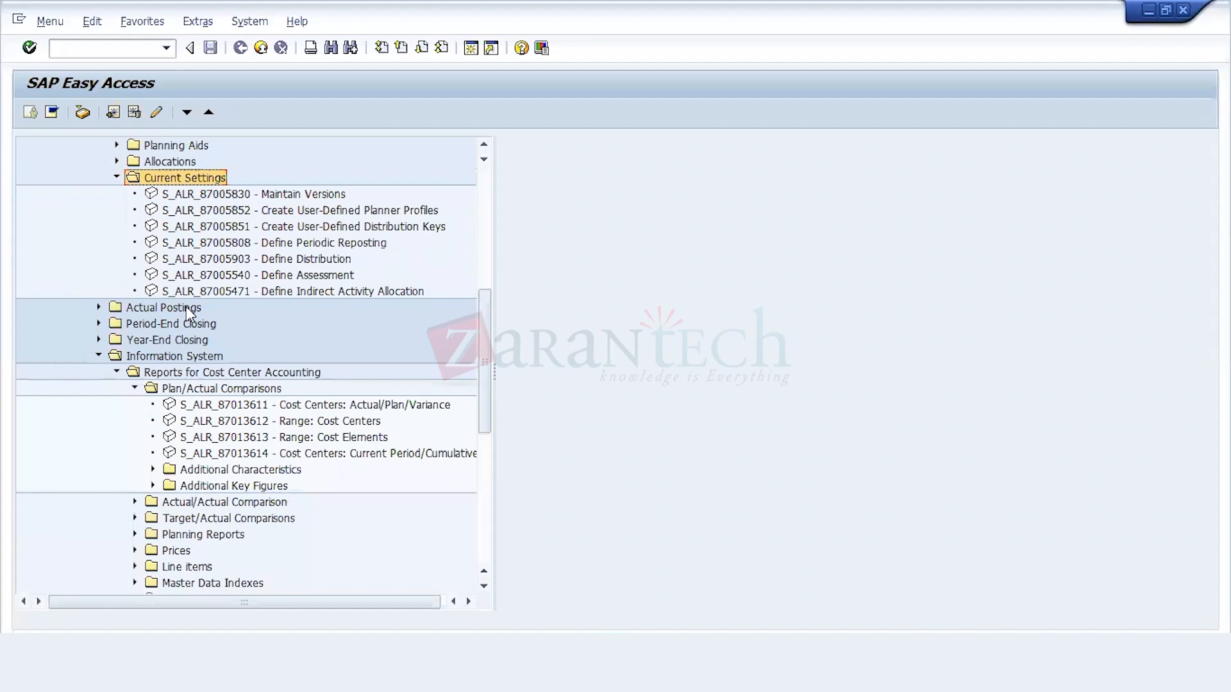
key("Up")
key("Right")
key("Down")
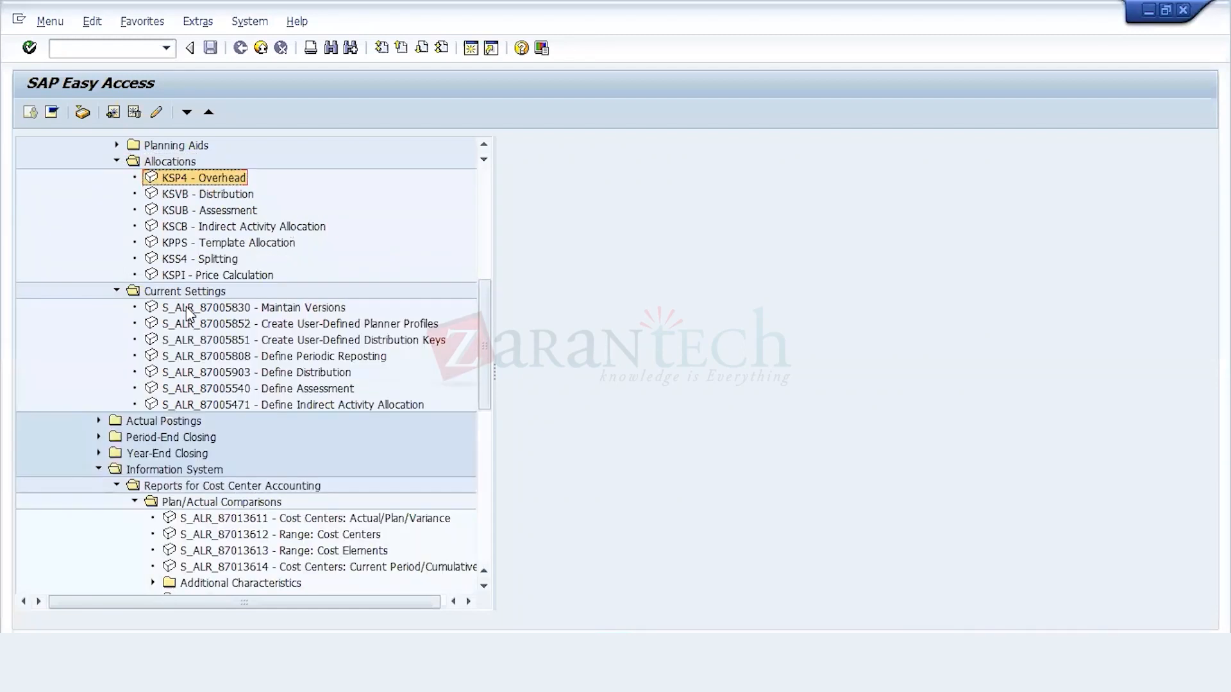
key("Down")
key("Down")
key("Down")
key("Down")
key("Down")
key("Down")
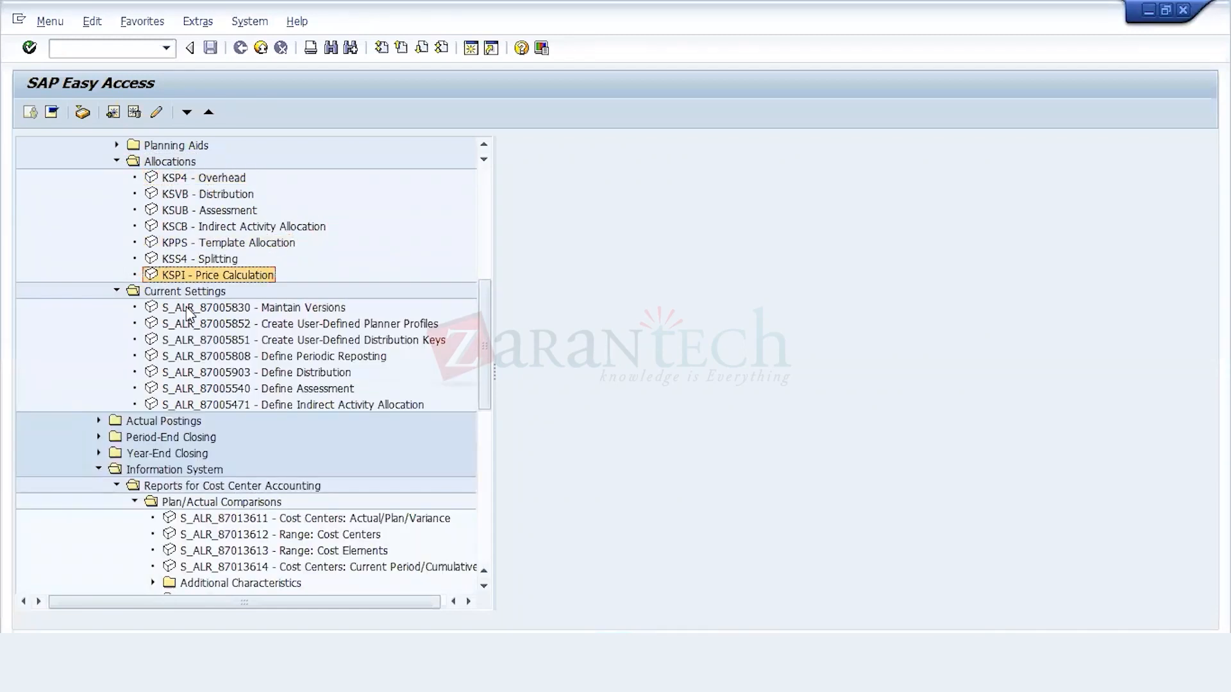
key("Return")
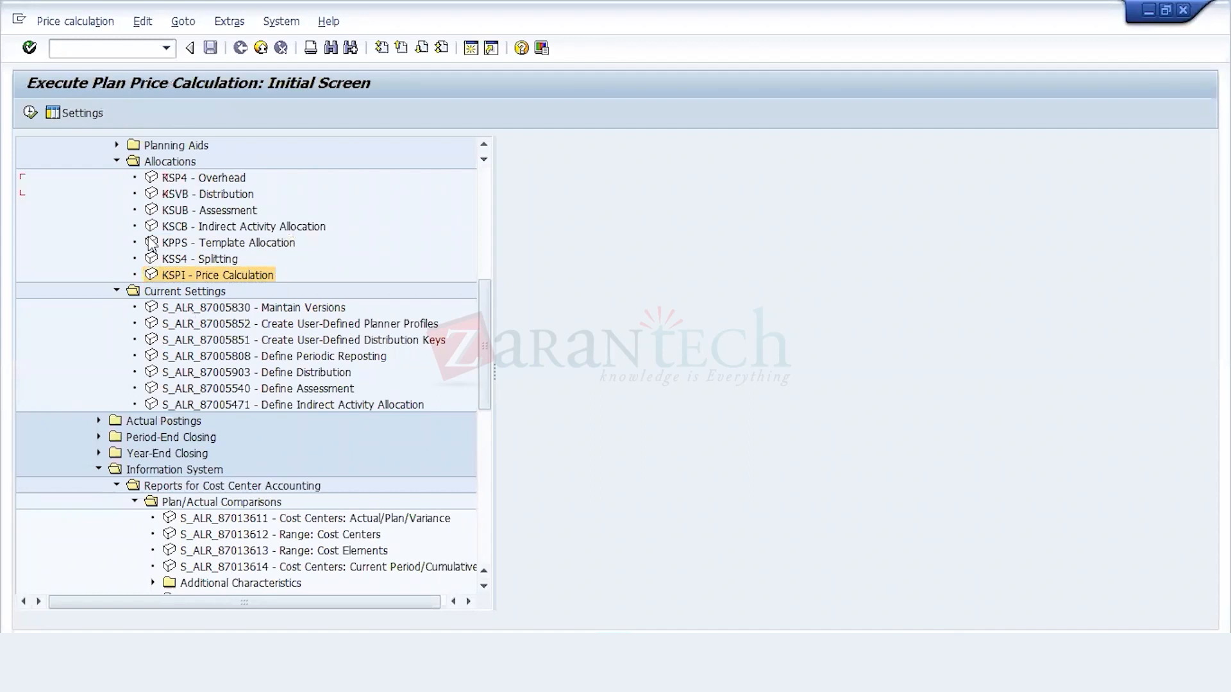
Step: Execute plan price calculation for all cost centers and all business processes with the test run turned off, and acknowledge the posting
left_click(105, 231)
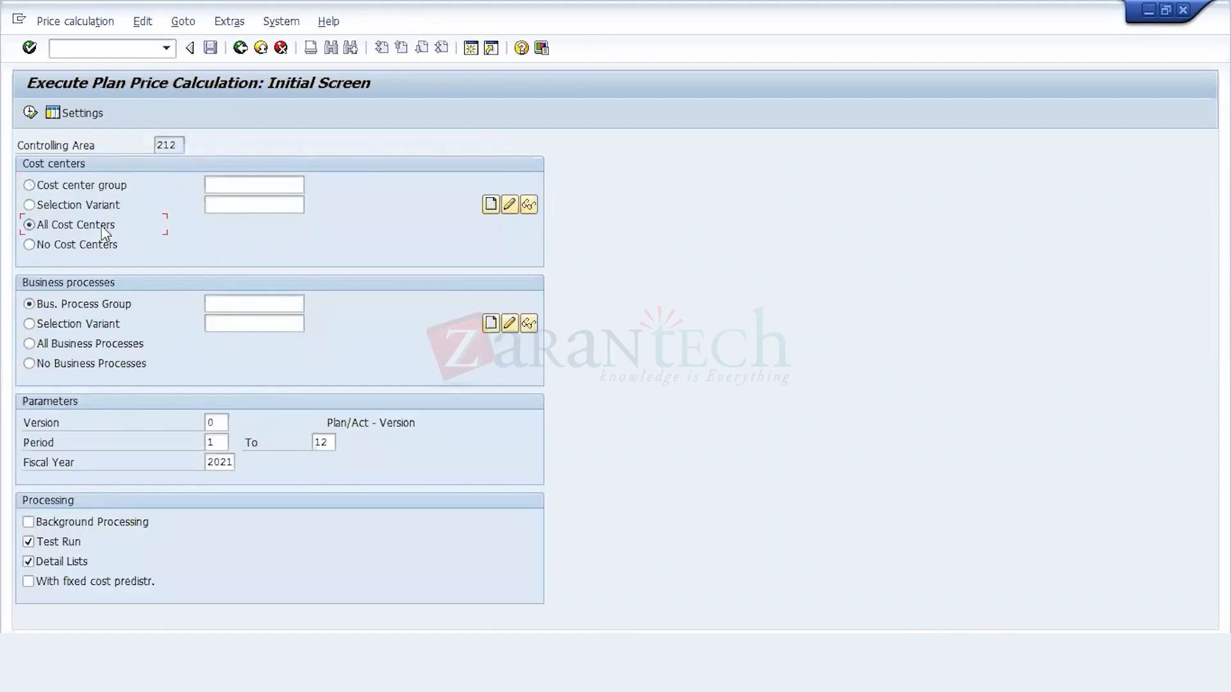
left_click(85, 346)
left_click(67, 544)
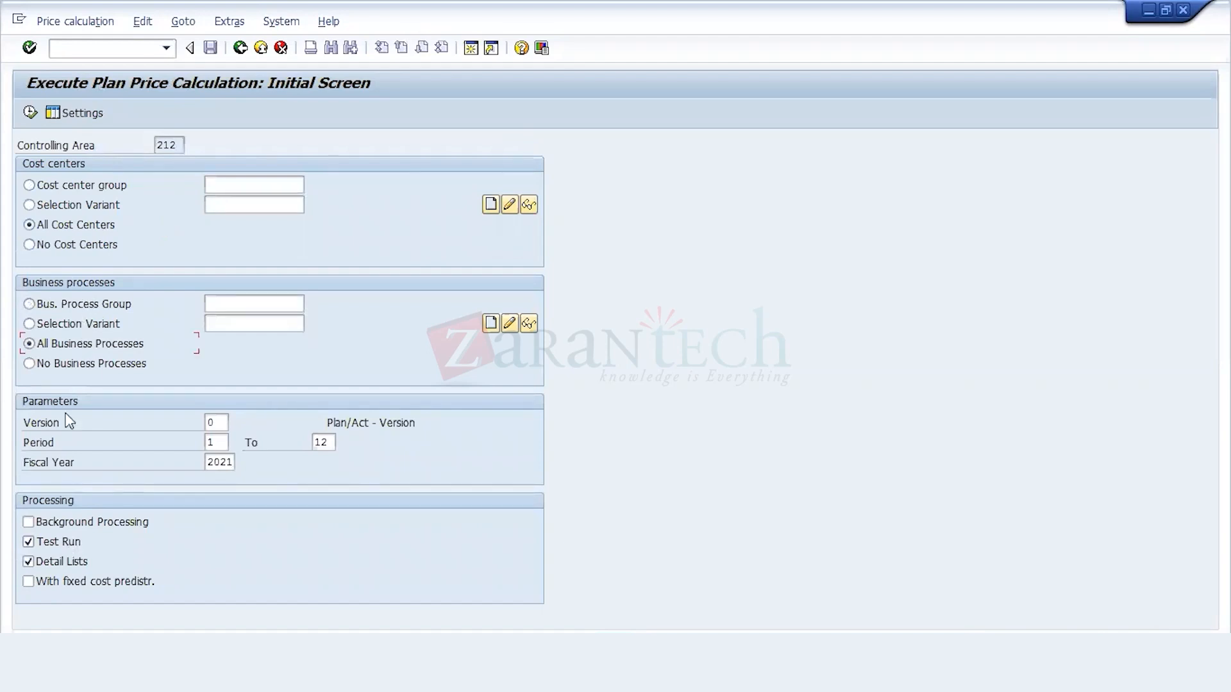
left_click(31, 114)
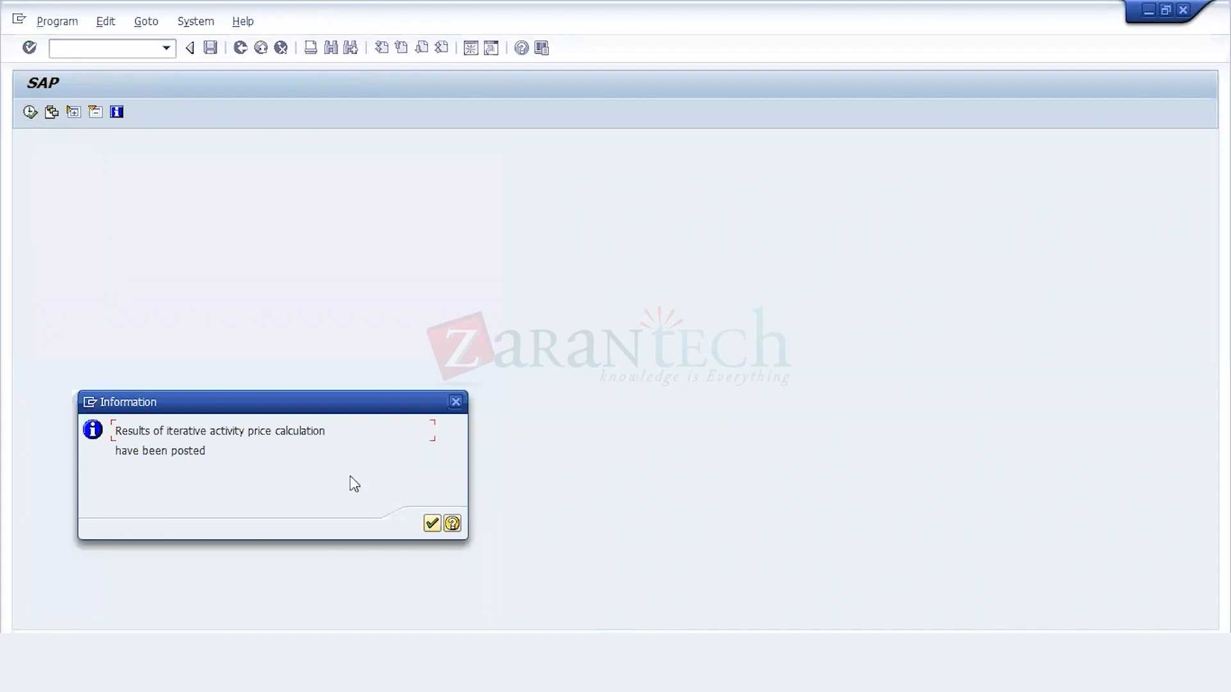
left_click(432, 524)
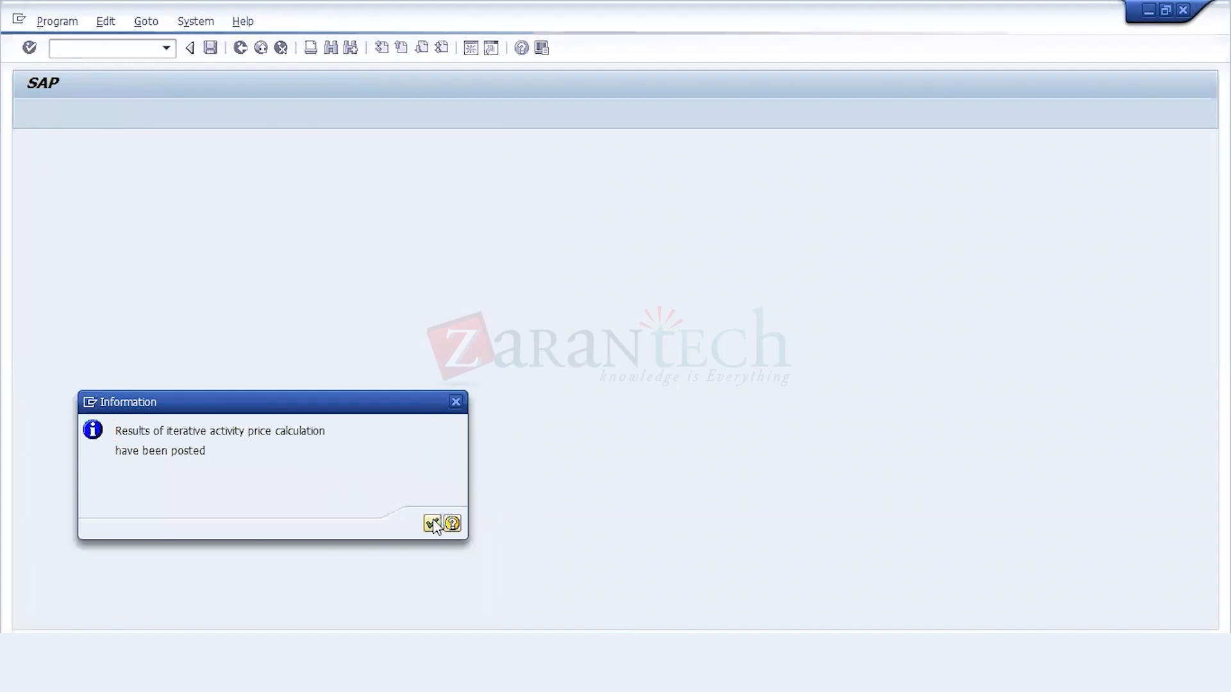
Step: Examine the calculated activity prices in the plan price calculation results, and end the price calculation
left_click(485, 364)
key("Down")
key("Down")
key("Down")
key("Down")
key("Down")
key("Down")
key("Down")
key("Down")
key("Down")
key("Down")
key("Down")
key("Down")
key("Down")
key("Down")
key("Down")
key("Down")
key("Down")
key("Down")
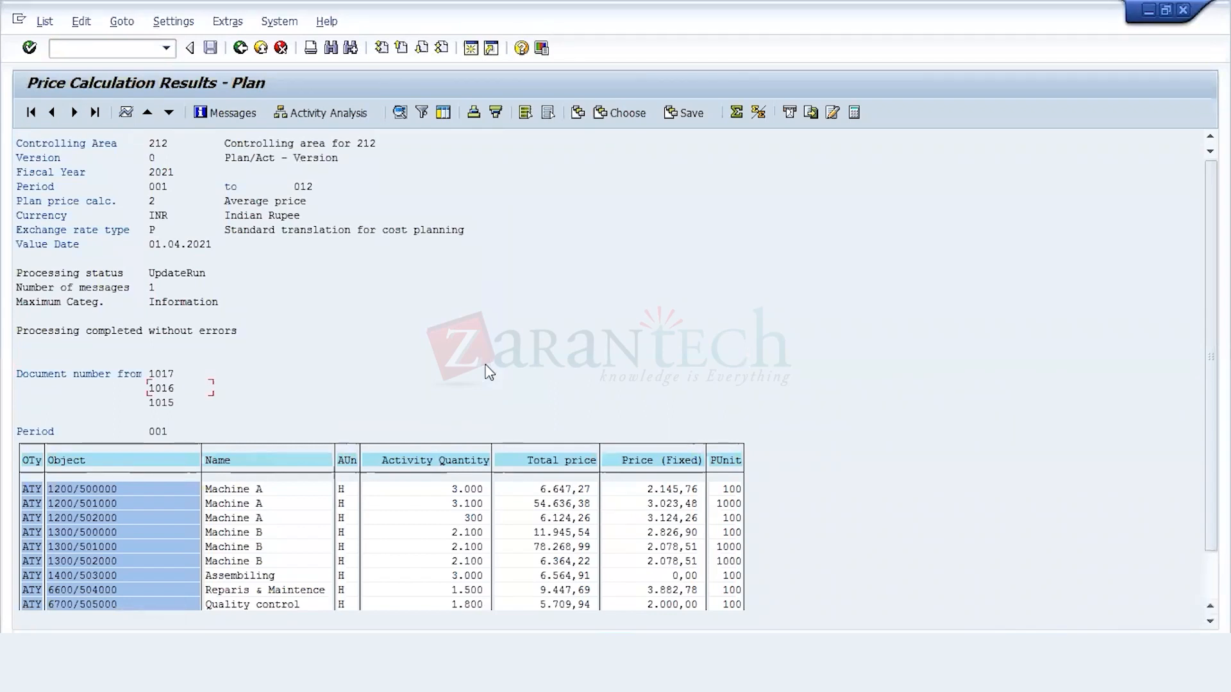
key("Down")
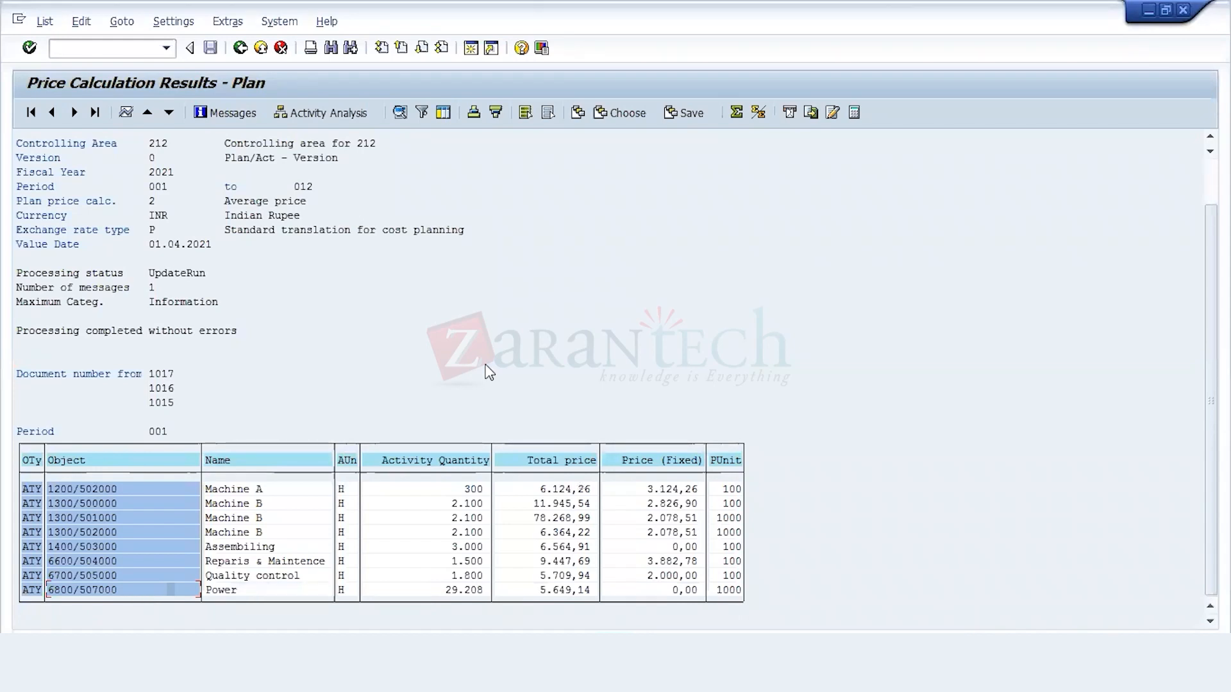
left_click(238, 50)
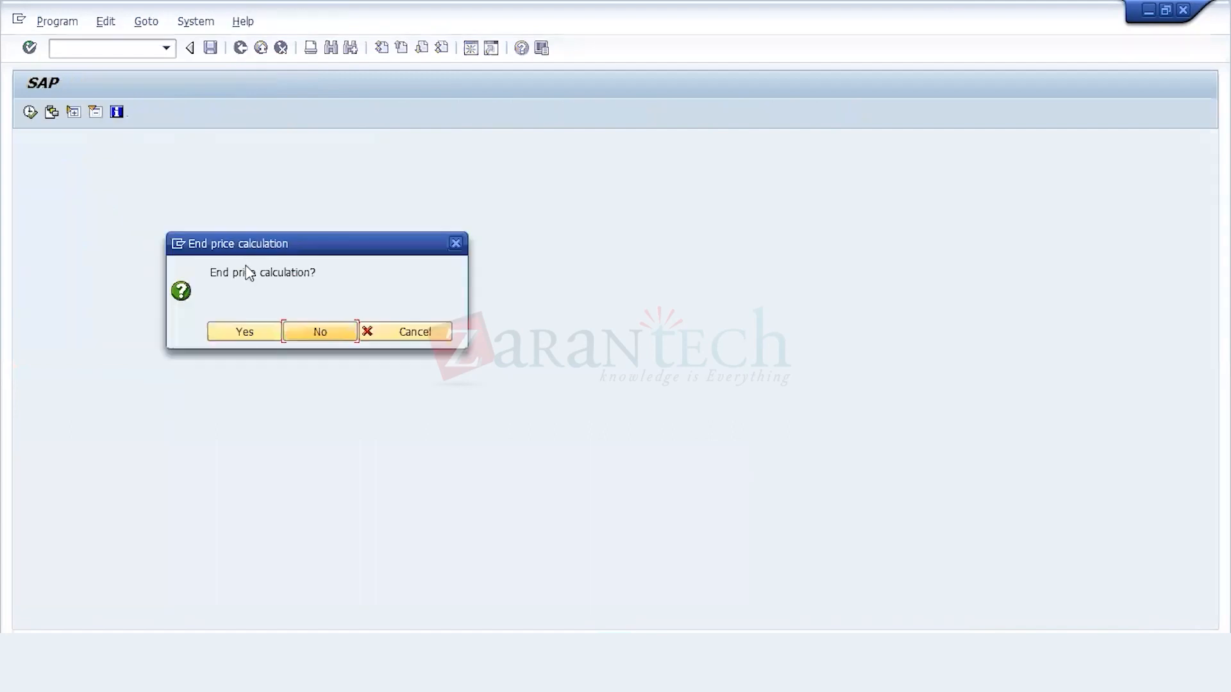
left_click(252, 329)
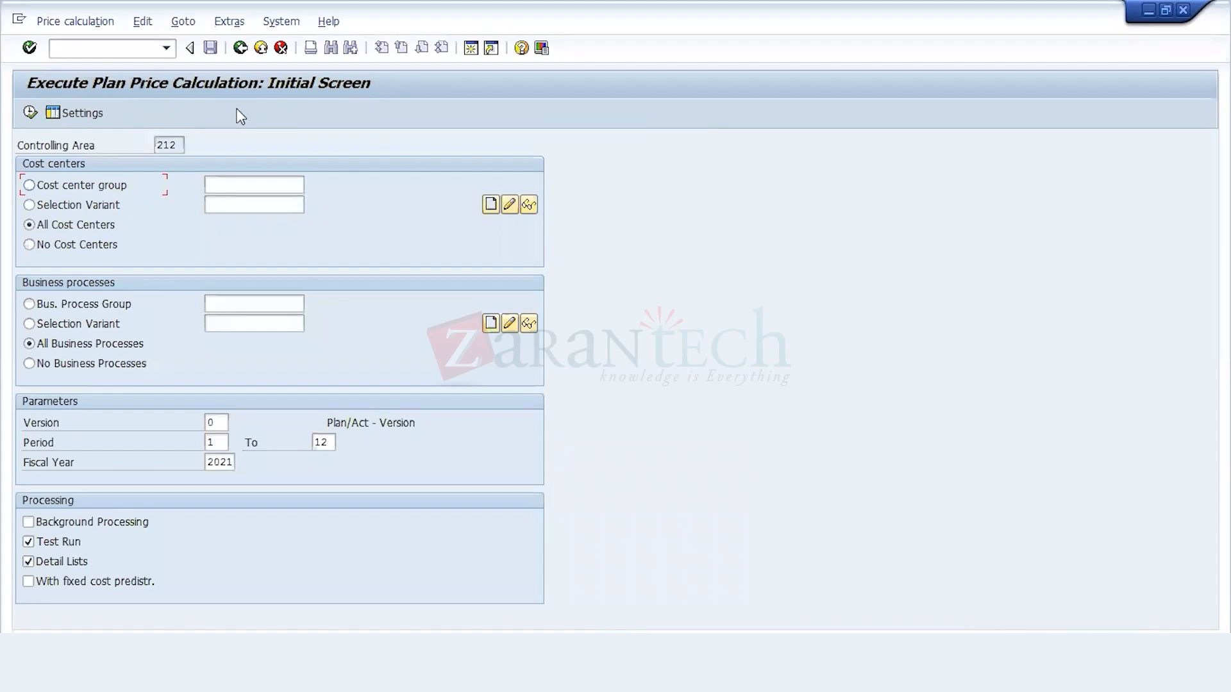
Step: Leave plan price calculation and reopen the Cost Centers: Actual/Plan/Variance report S_ALR_87013611
left_click(244, 48)
left_click(246, 49)
left_click(256, 519)
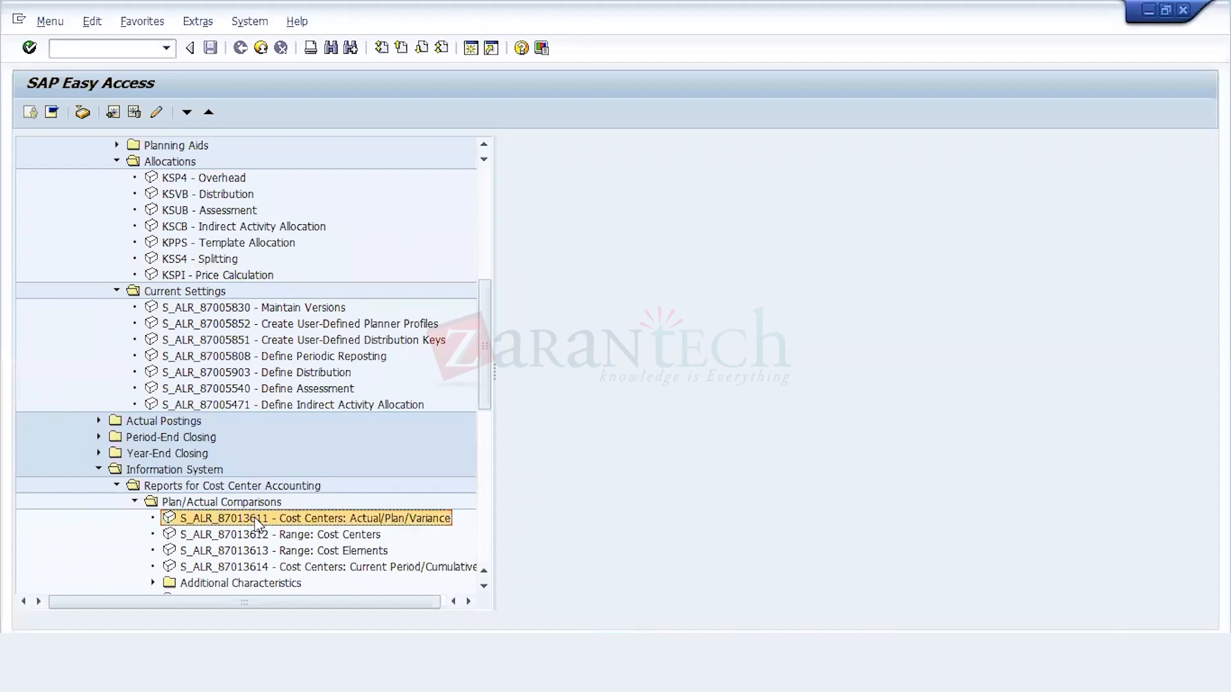
double_click(256, 521)
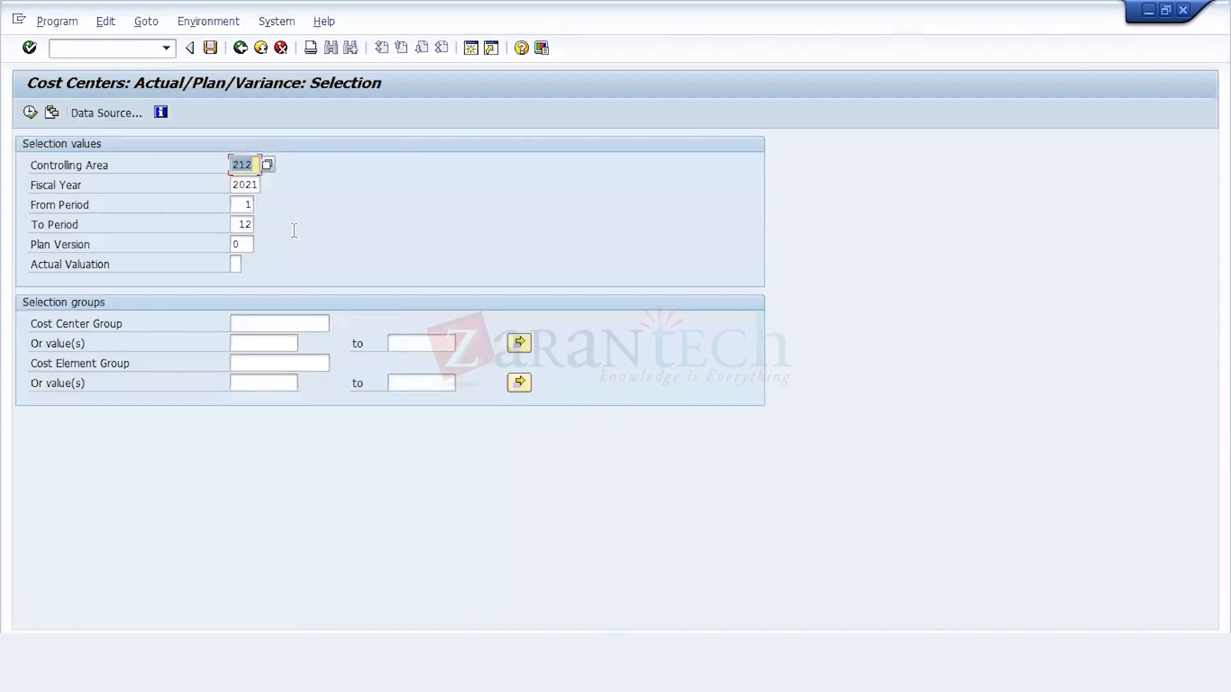
Step: Rerun the actual/plan/variance report with the same selection, compare its cost element and statistical key figure pages, and exit the report
left_click(28, 114)
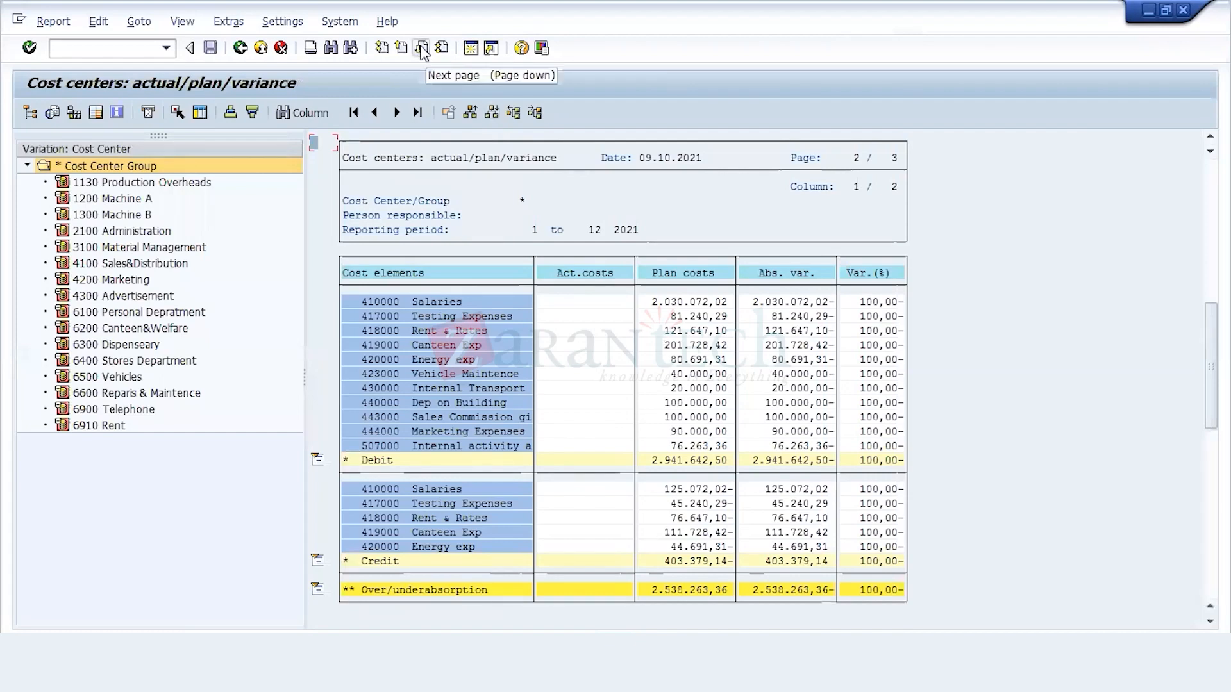
left_click(423, 51)
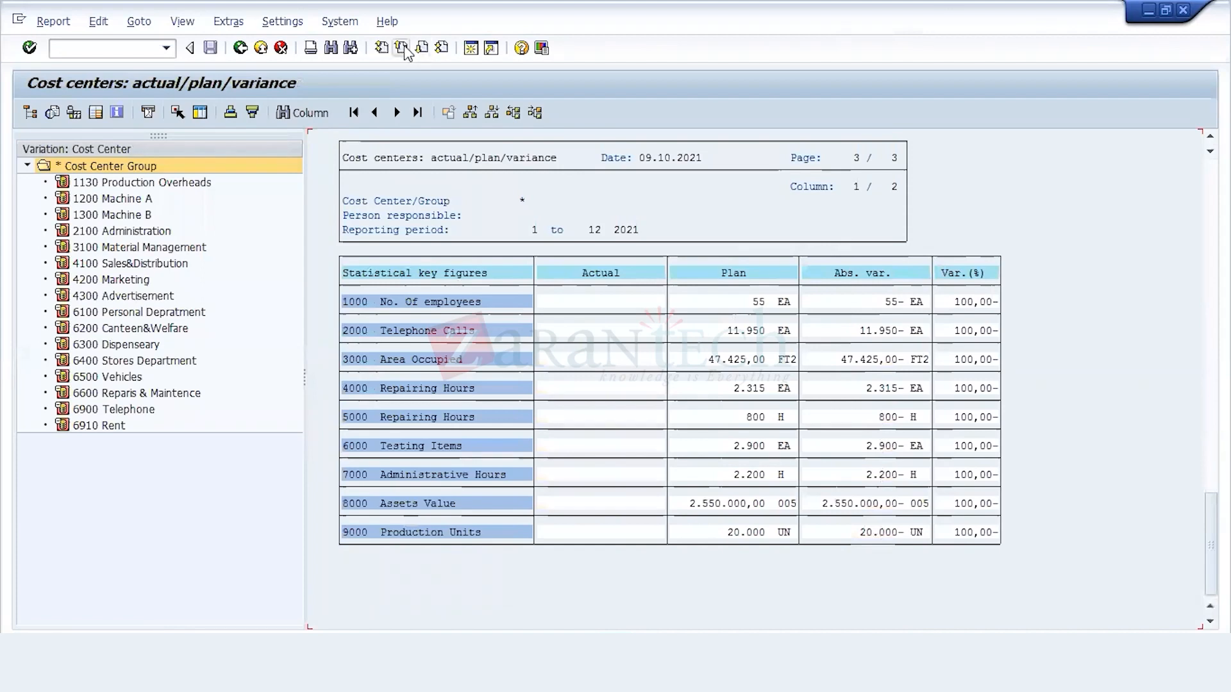
left_click(402, 48)
left_click(422, 50)
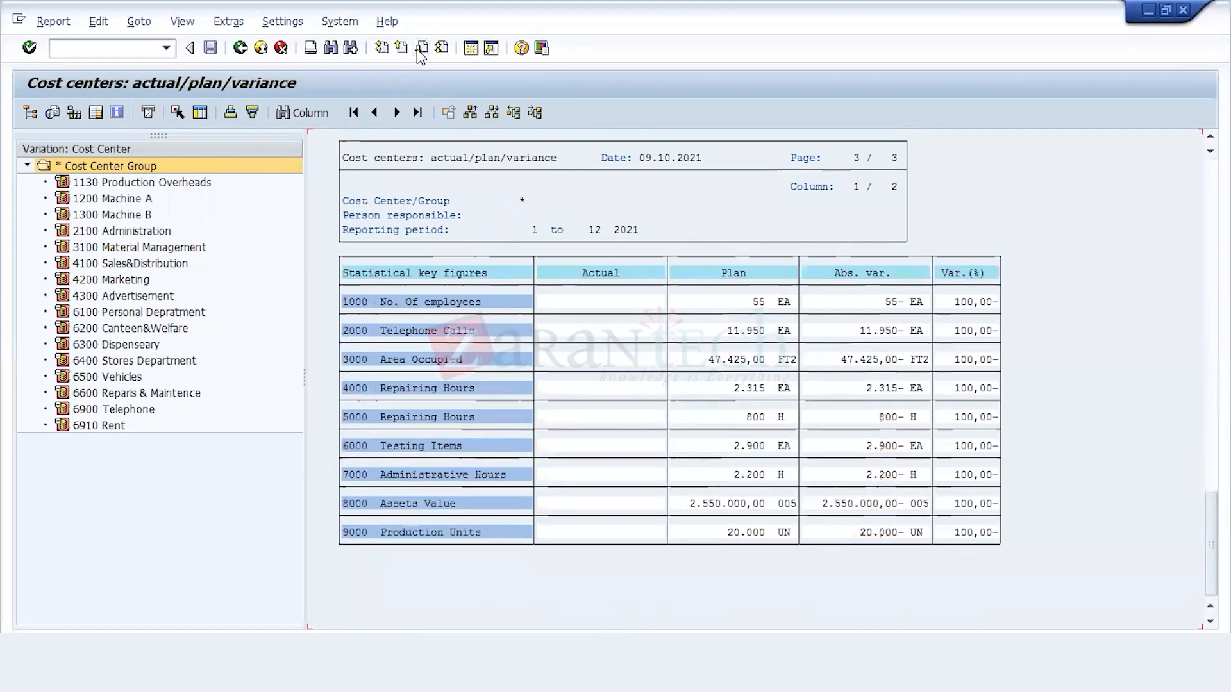
left_click(422, 49)
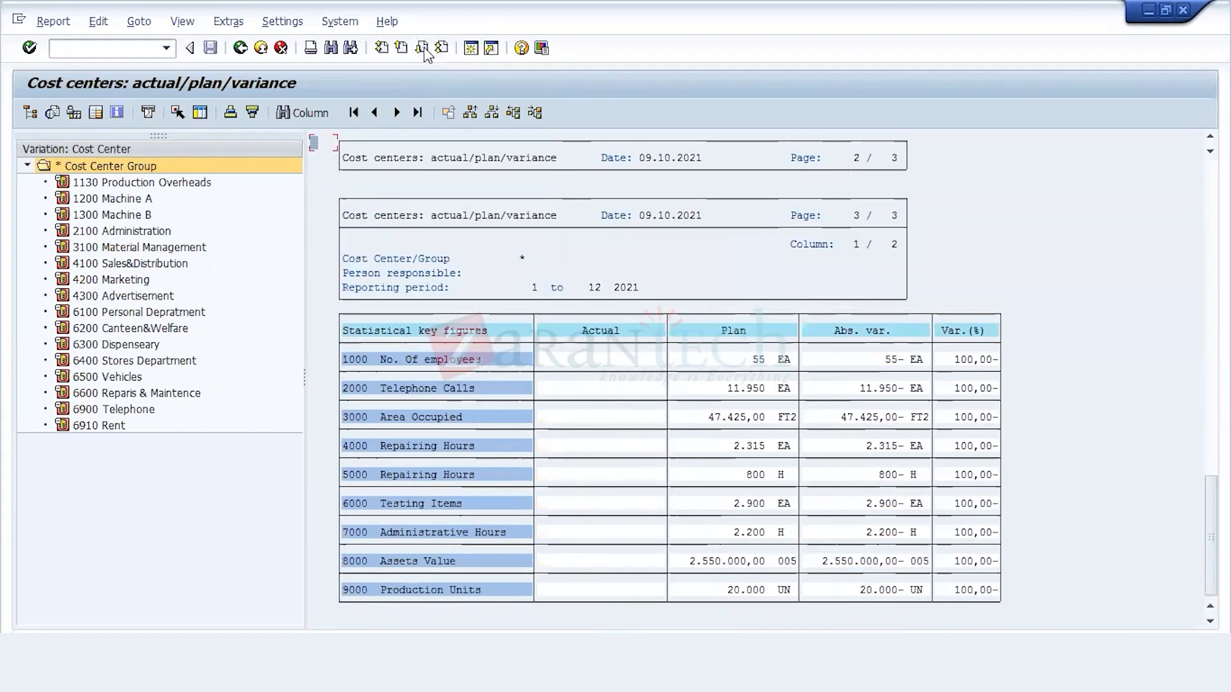
left_click(401, 48)
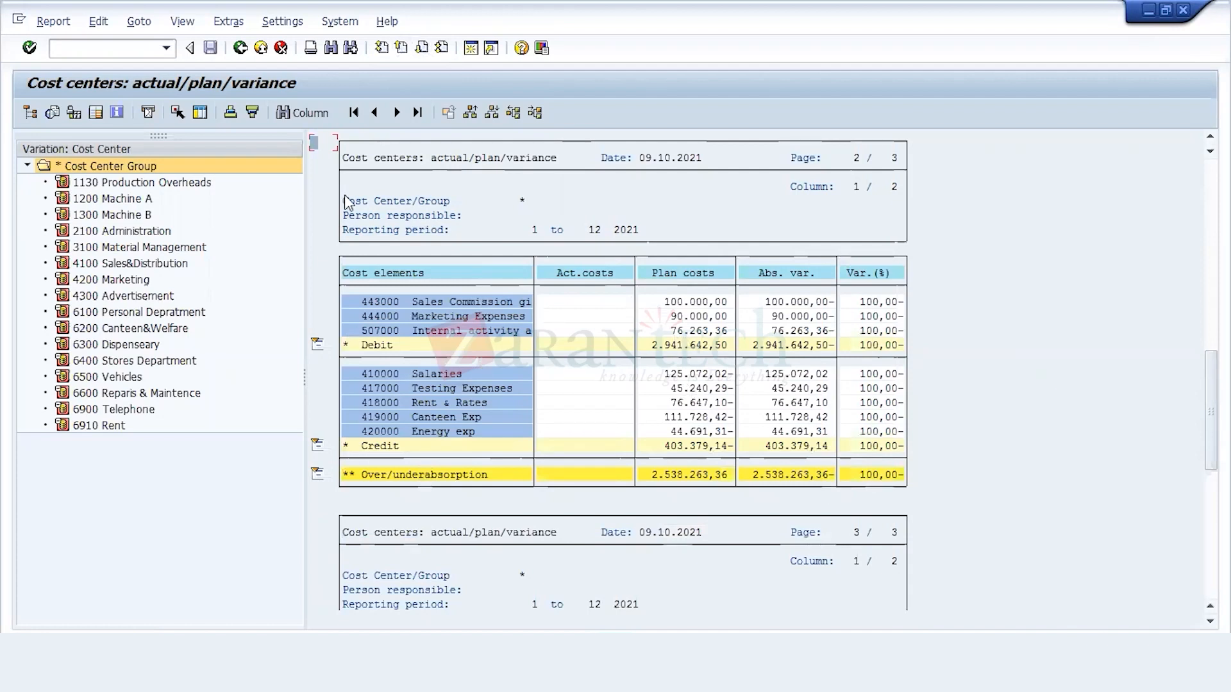
left_click(242, 51)
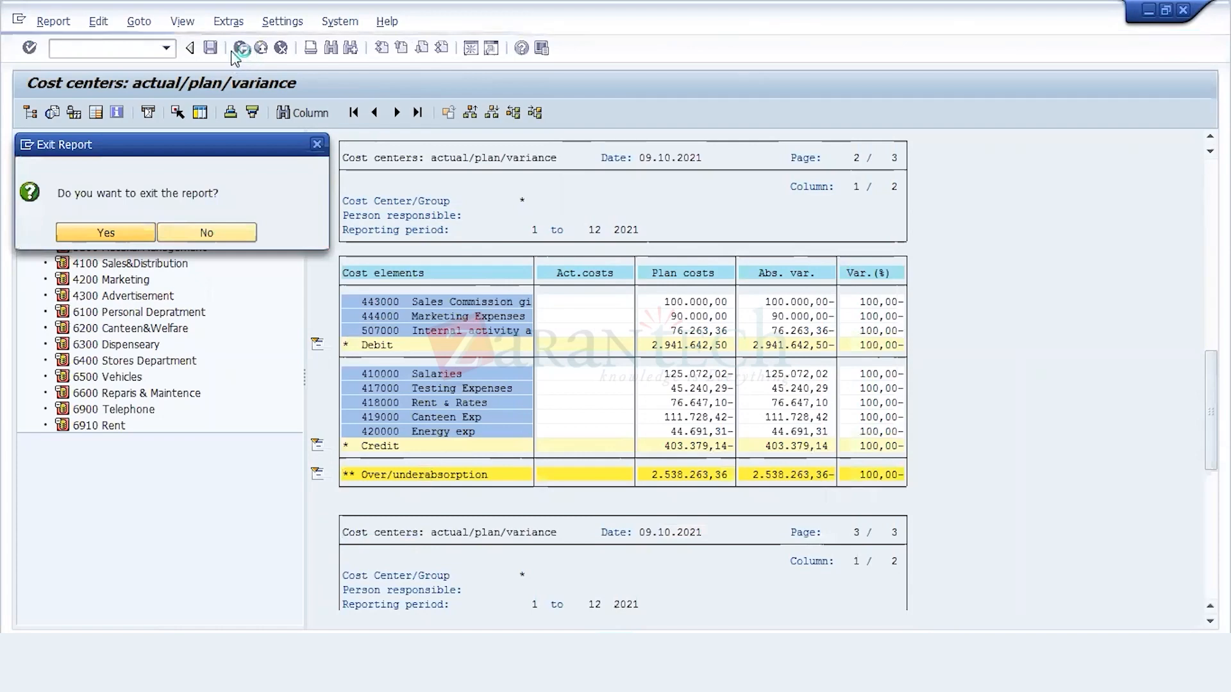
key("Return")
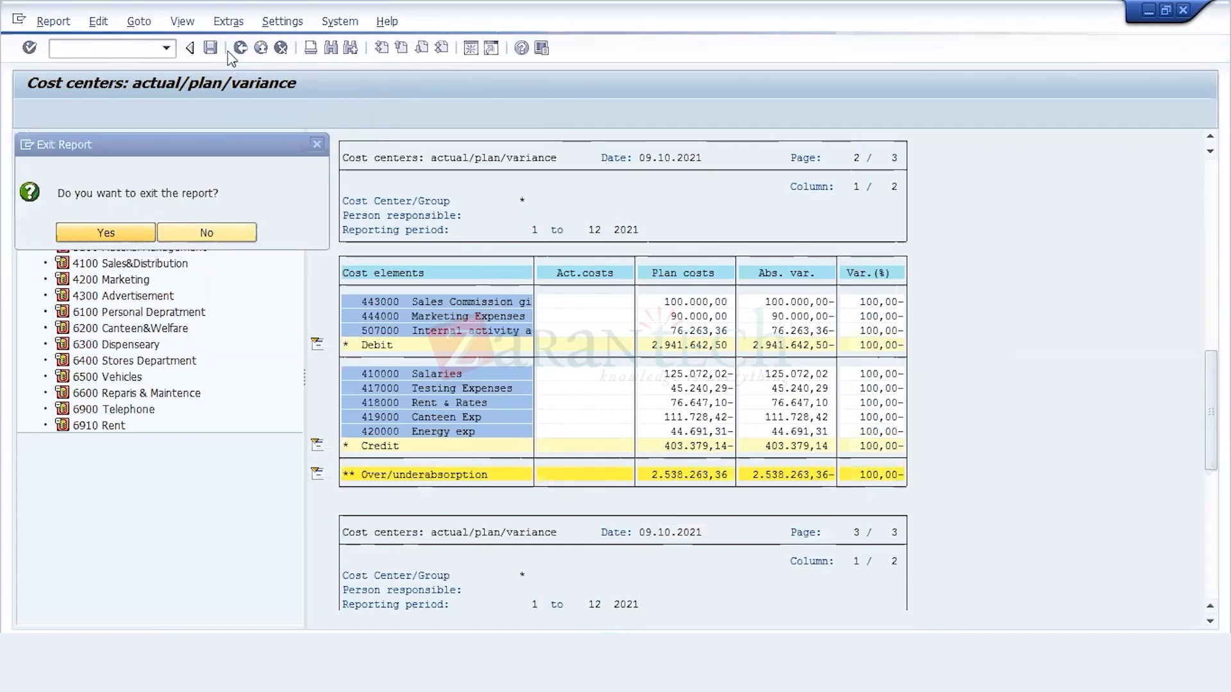
left_click(241, 50)
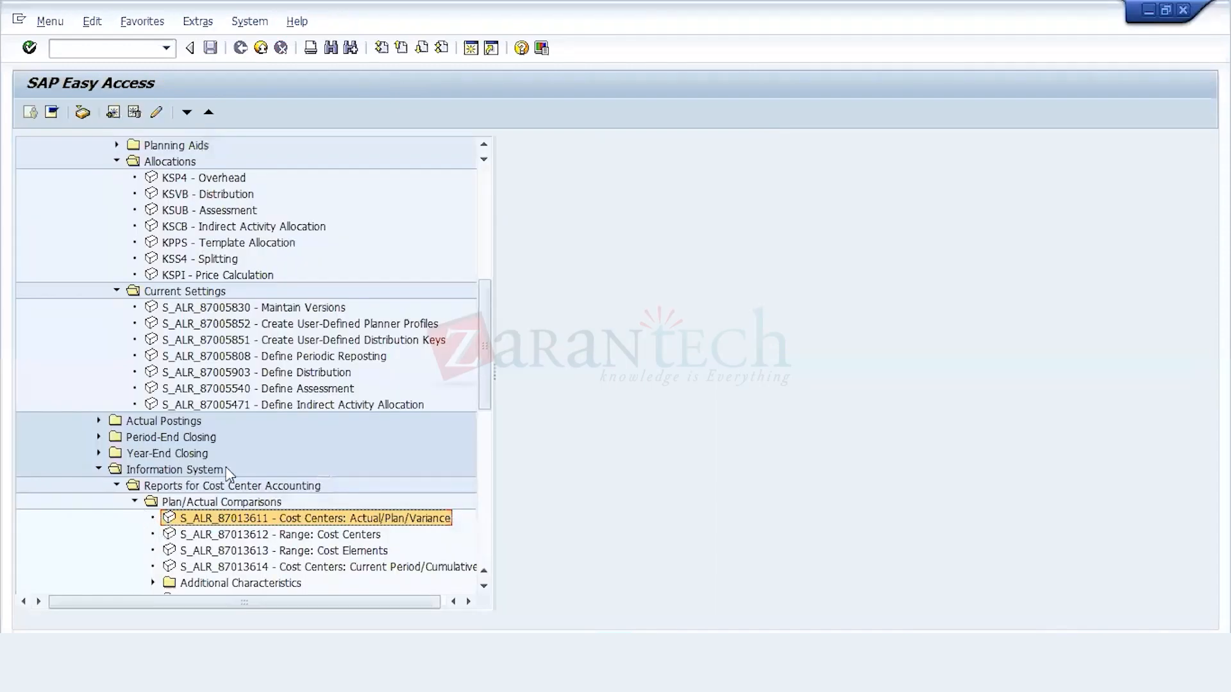
Step: Open the planning current-settings transaction S_ALR_87005471, Define Indirect Activity Allocation
key("Down")
key("Down")
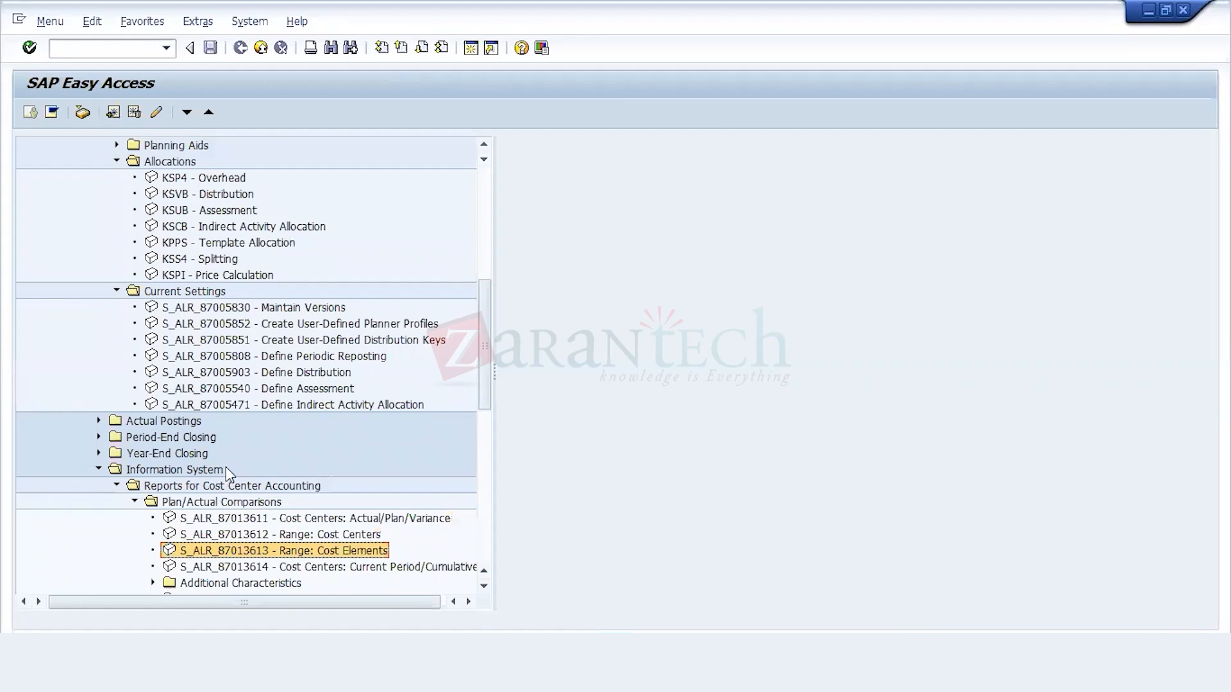
key("Up")
key("Up")
key("Up")
key("Up")
key("Up")
key("Up")
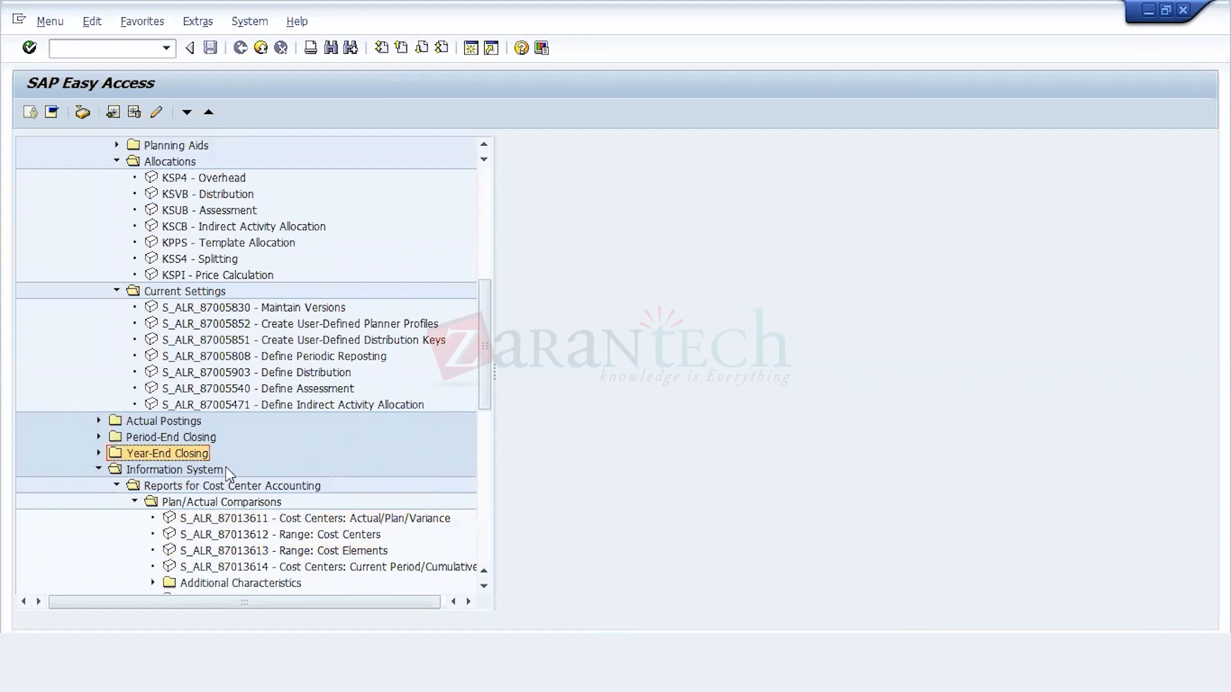
key("Up")
key("Up")
key("Up")
key("Up")
key("Up")
key("Up")
key("Up")
key("Up")
key("Up")
key("Up")
key("Up")
key("Up")
key("Up")
key("Up")
key("Up")
key("Up")
key("Up")
key("Up")
key("Up")
key("Up")
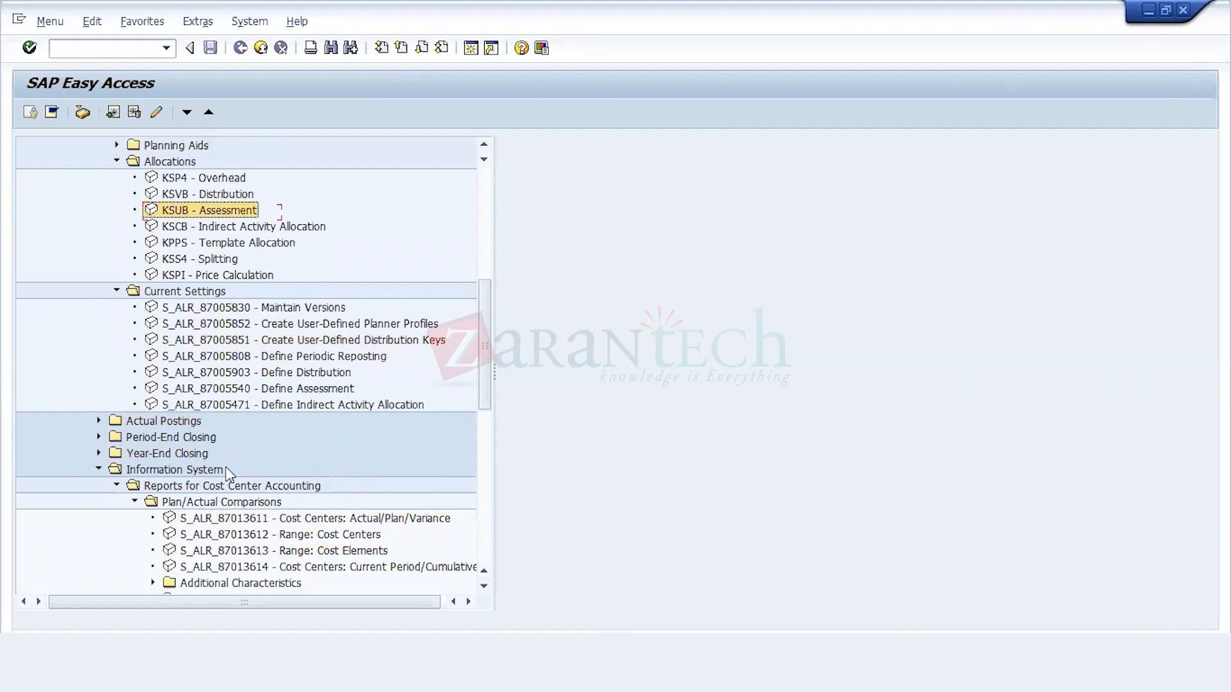
key("Up")
key("Up")
key("Up")
key("Up")
key("Down")
key("Down")
key("Down")
key("Down")
key("Down")
key("Down")
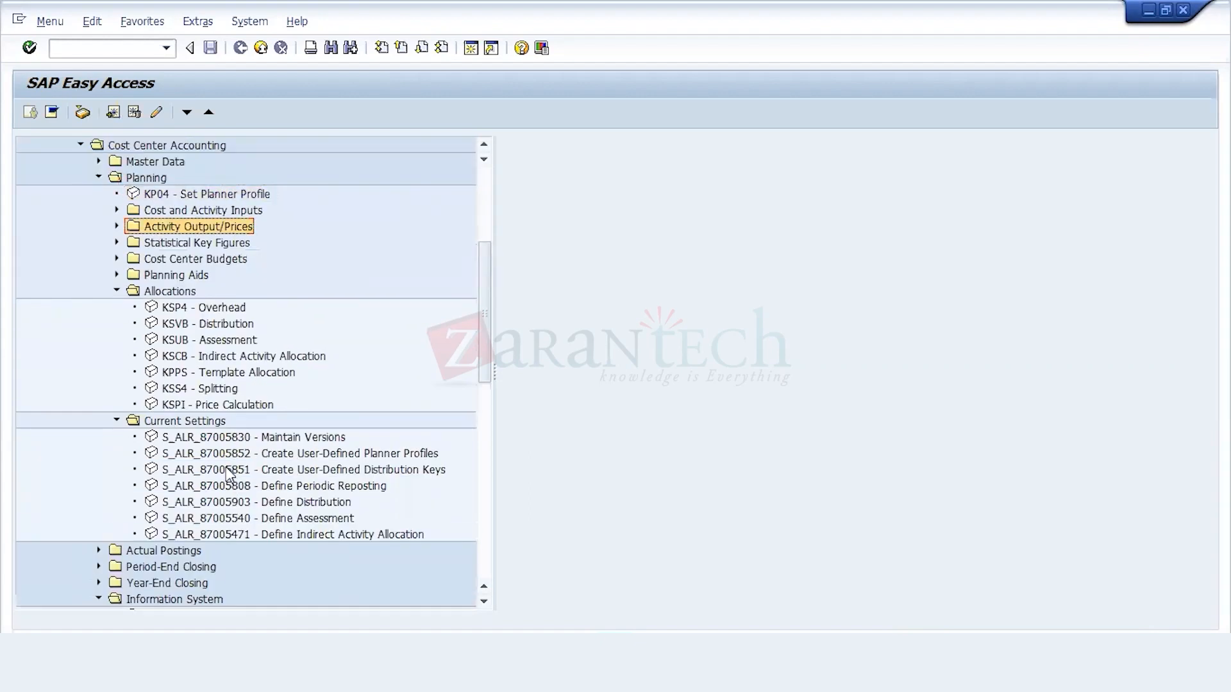
key("Down")
key("Down")
key("Down")
key("Down")
key("Down")
key("Down")
key("Down")
key("Down")
key("Down")
key("Down")
key("Down")
key("Down")
key("Down")
key("Down")
key("Down")
key("Down")
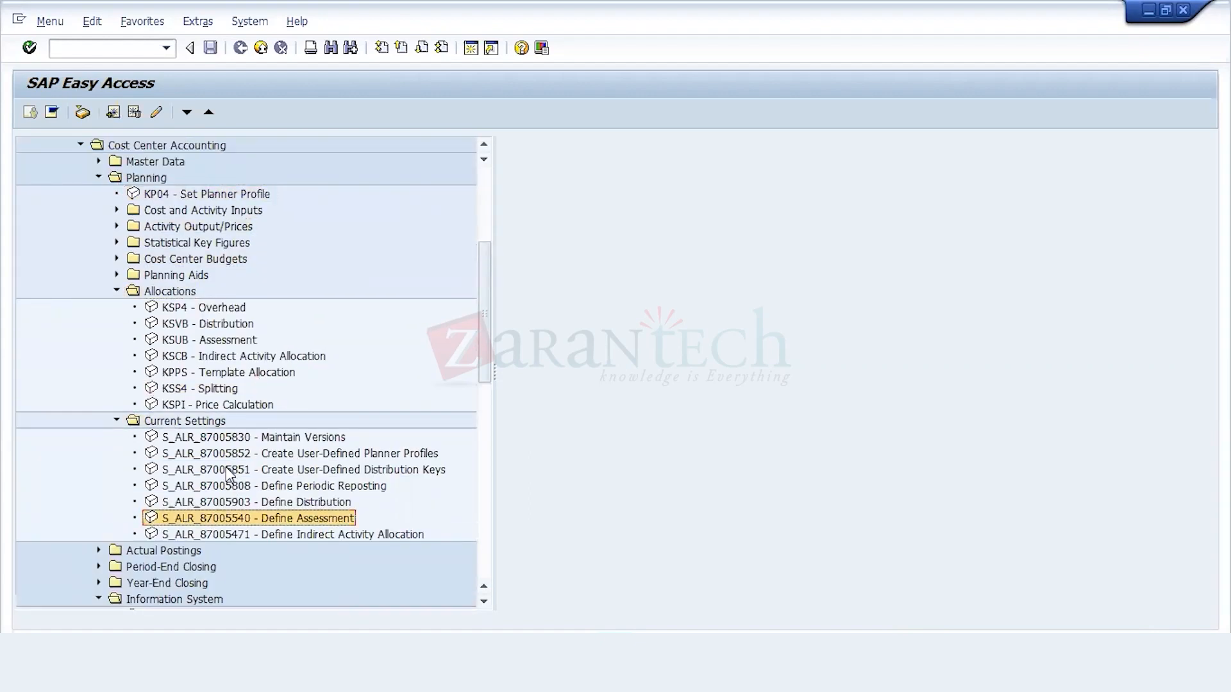
left_click(296, 538)
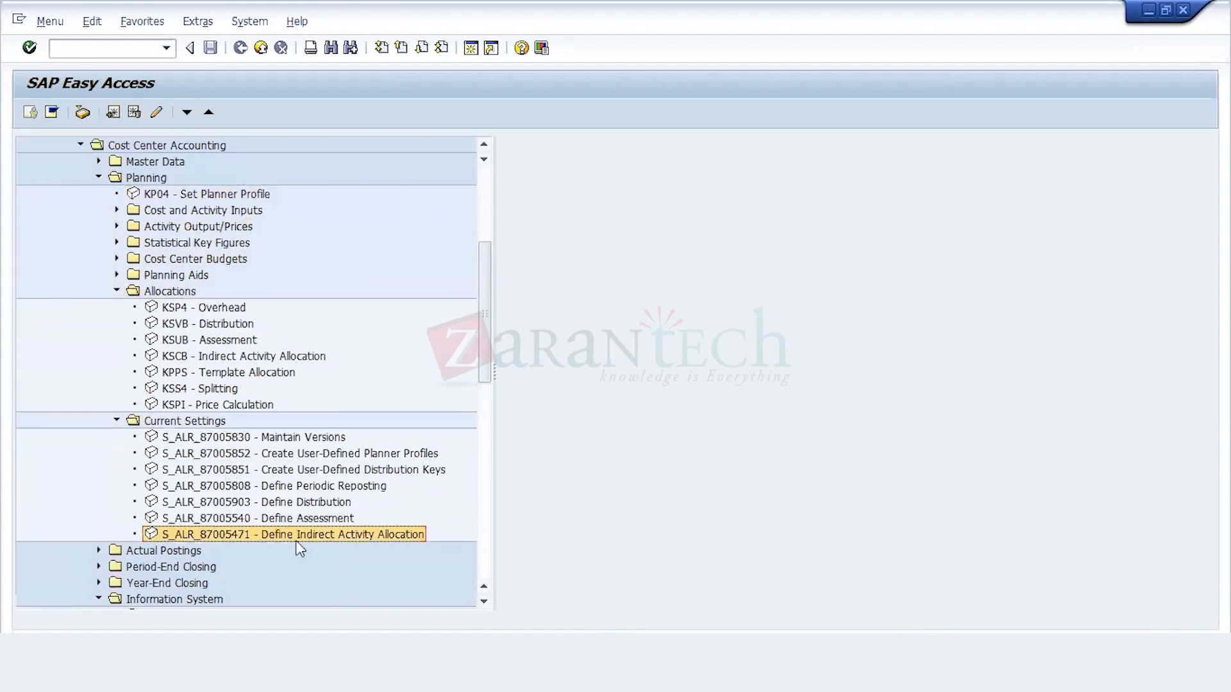
double_click(261, 535)
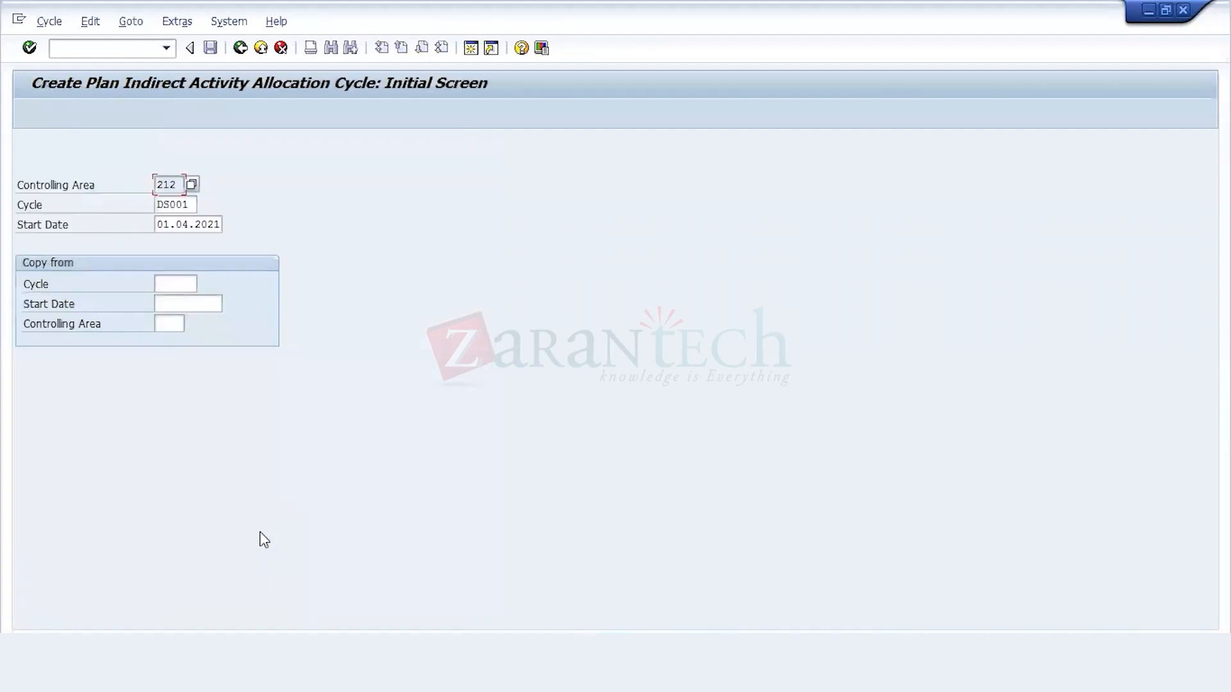
Step: Start creating the plan indirect activity allocation cycle IDA01 in controlling area 212 with start date 01.04.2021
left_click(194, 205)
key("BackSpace")
key("BackSpace")
key("BackSpace")
key("BackSpace")
key("BackSpace")
type("I")
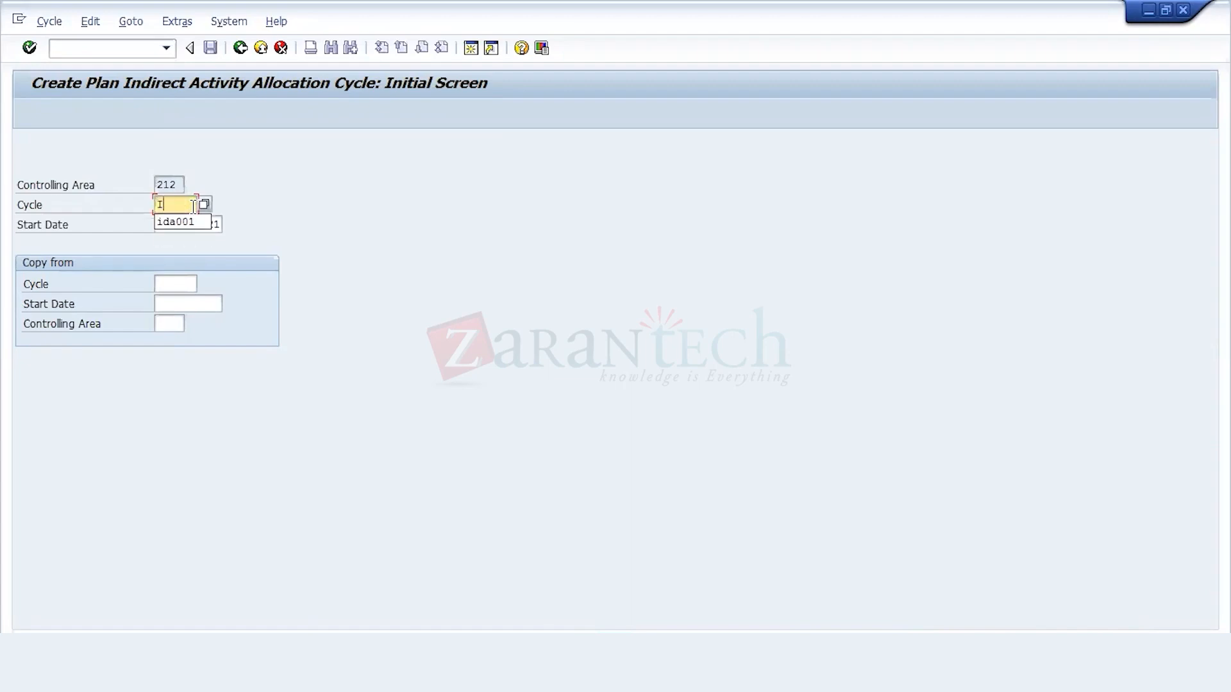
type("DA01")
key("Return")
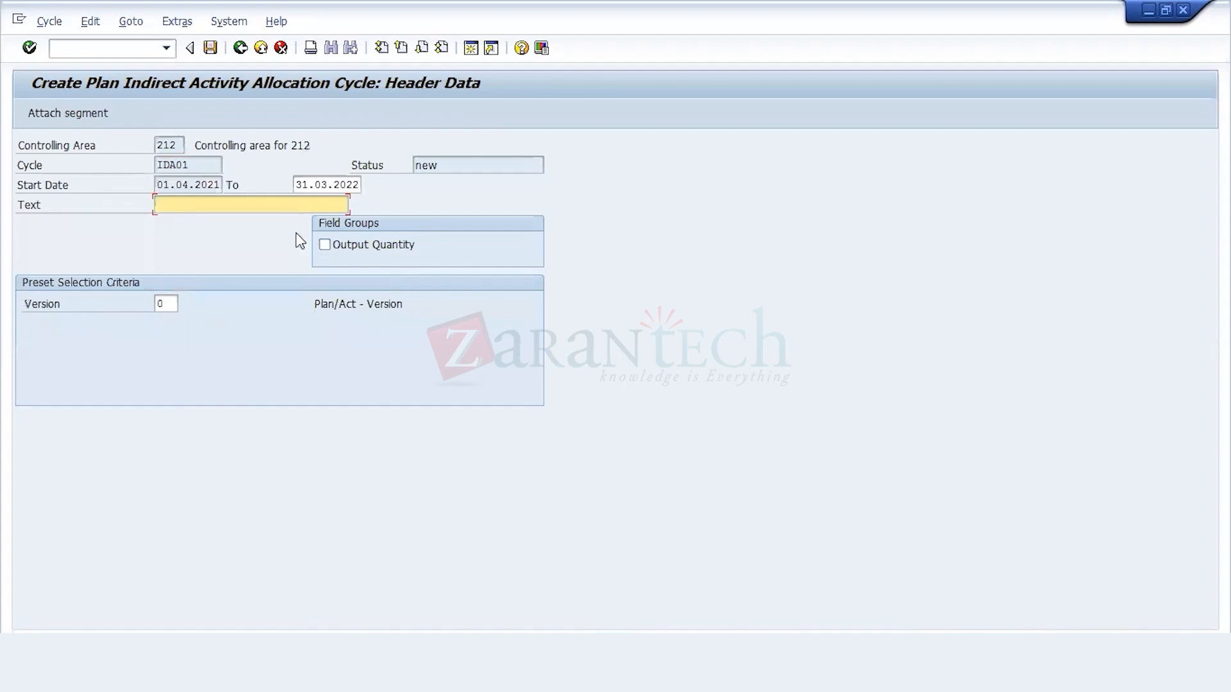
Step: Enter "Indirect Activity allocation" as the cycle's header text, keeping version 0
type("SE")
key("BackSpace")
type("G1")
key("BackSpace")
key("BackSpace")
key("BackSpace")
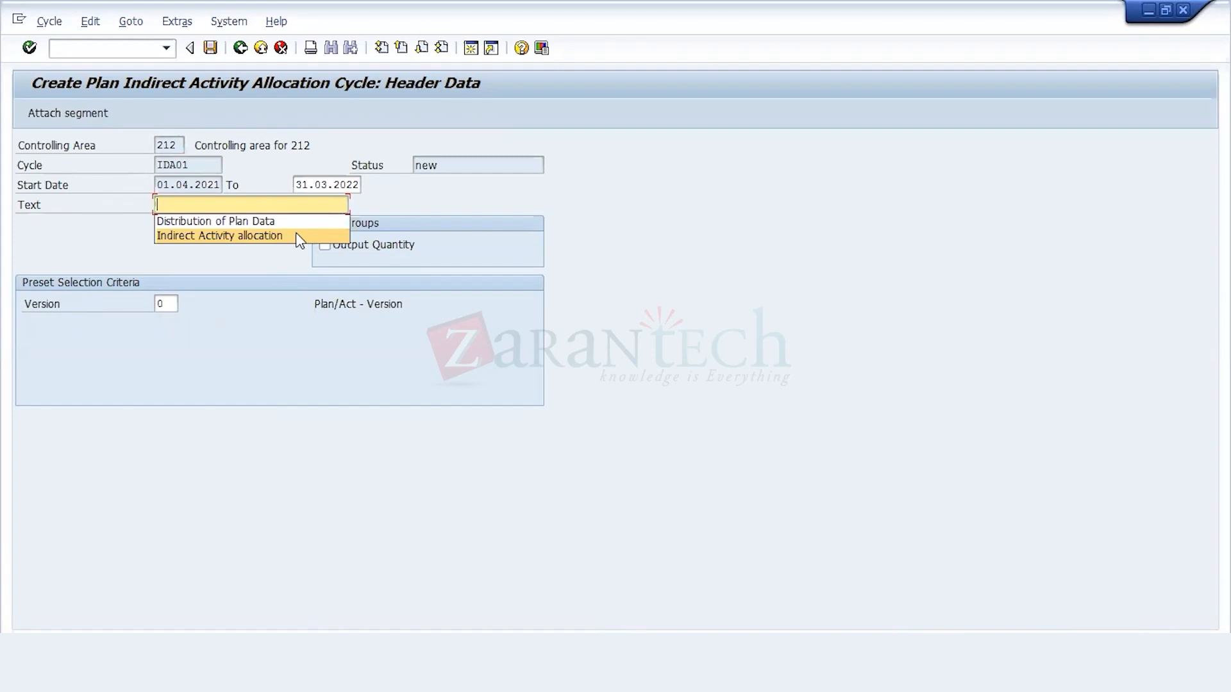
left_click(298, 237)
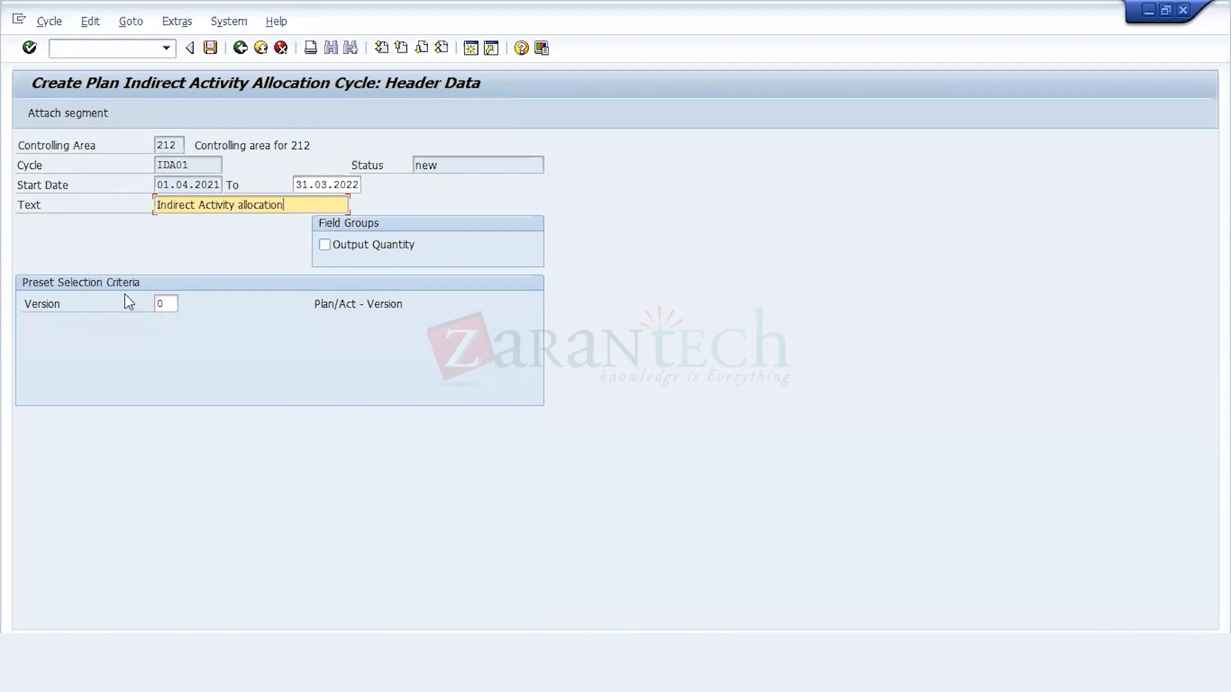
left_click(167, 304)
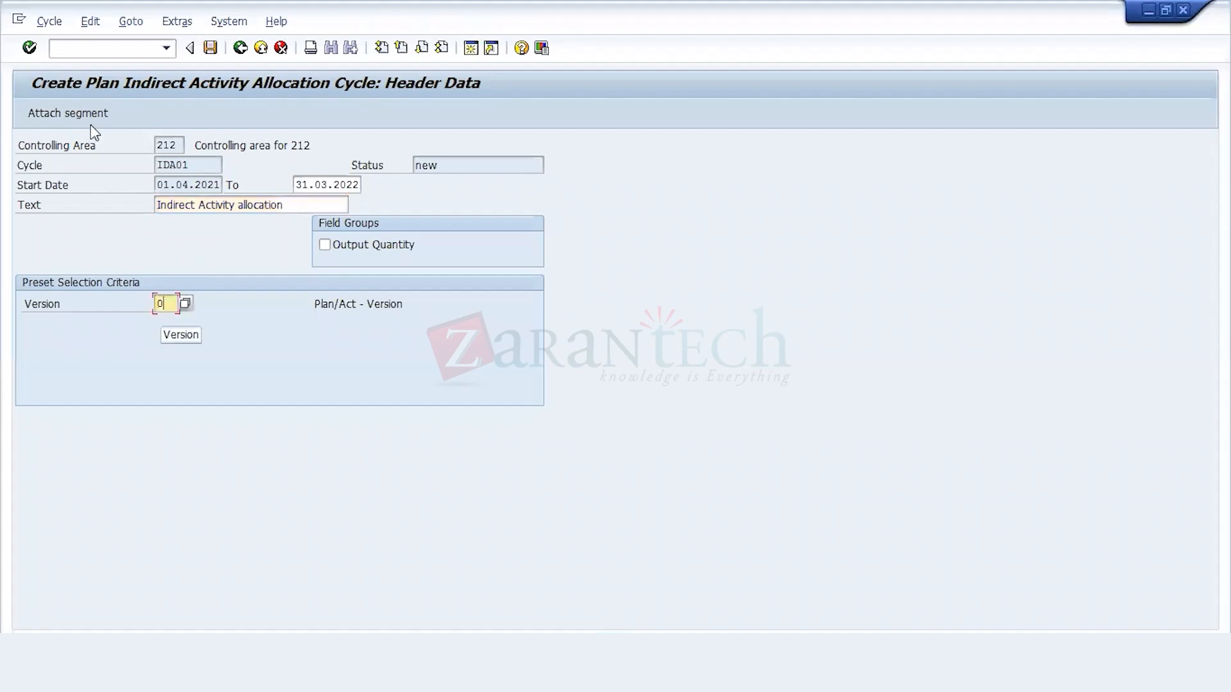
Step: Attach segment SG1 with the description "Reparing Cost" and set its receiver variable portion type to Plan Activity
left_click(88, 113)
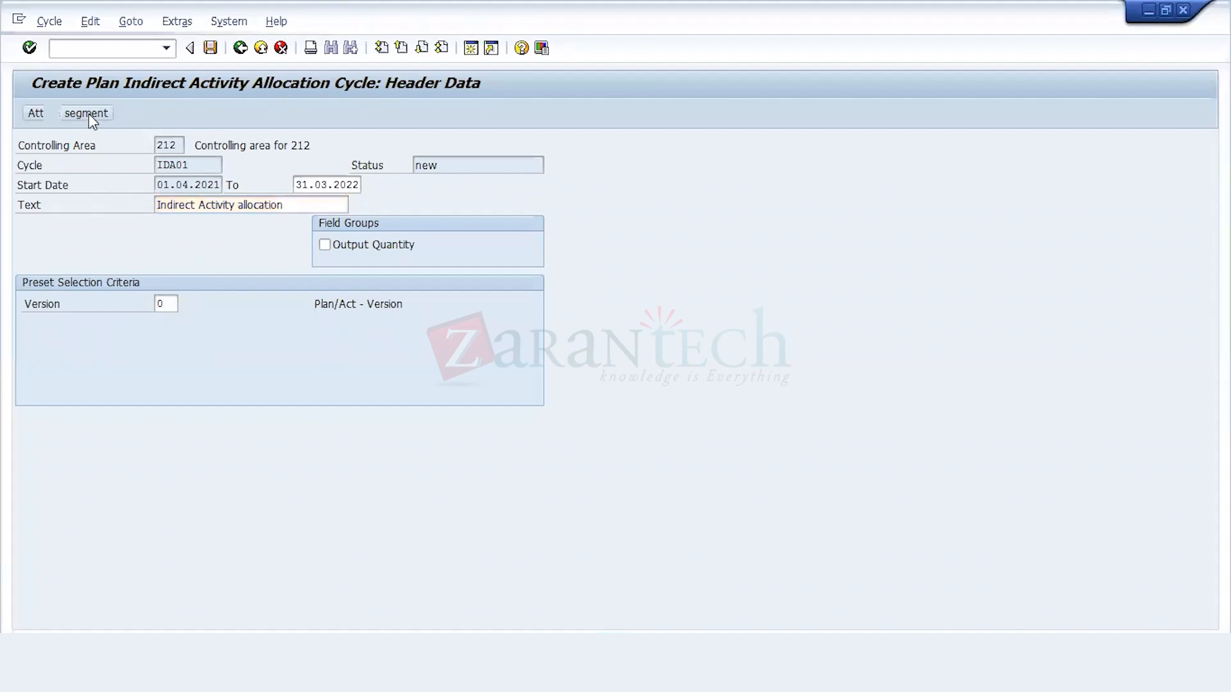
type("S")
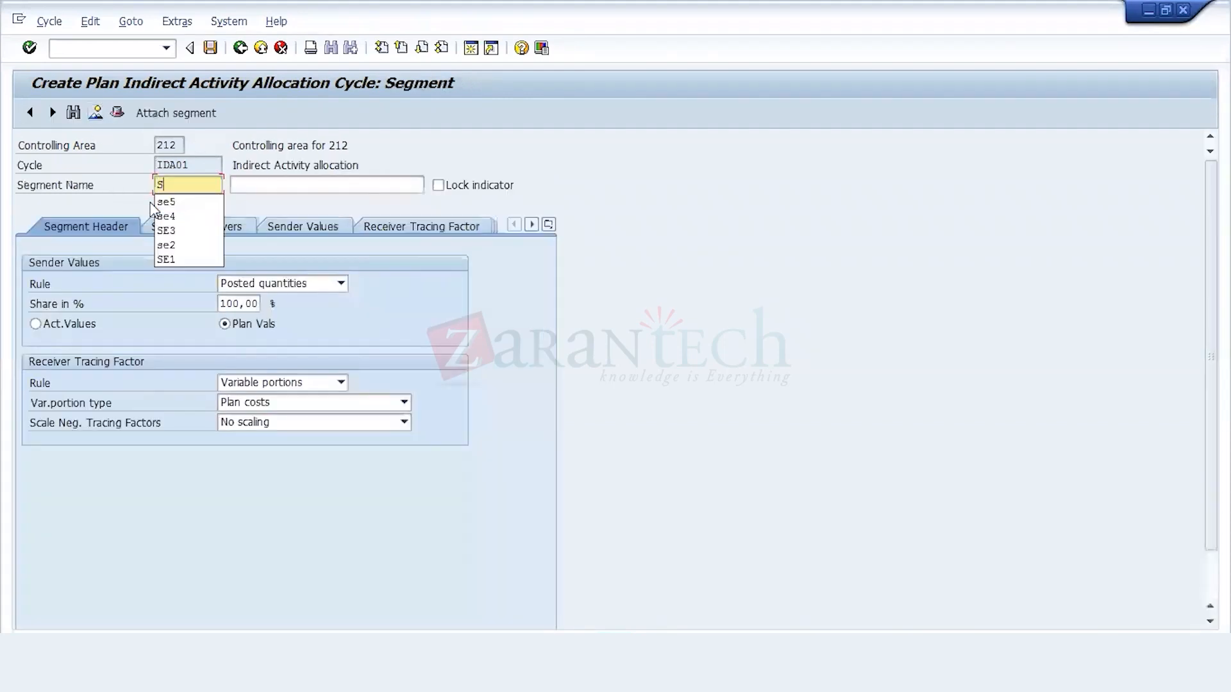
type("G1")
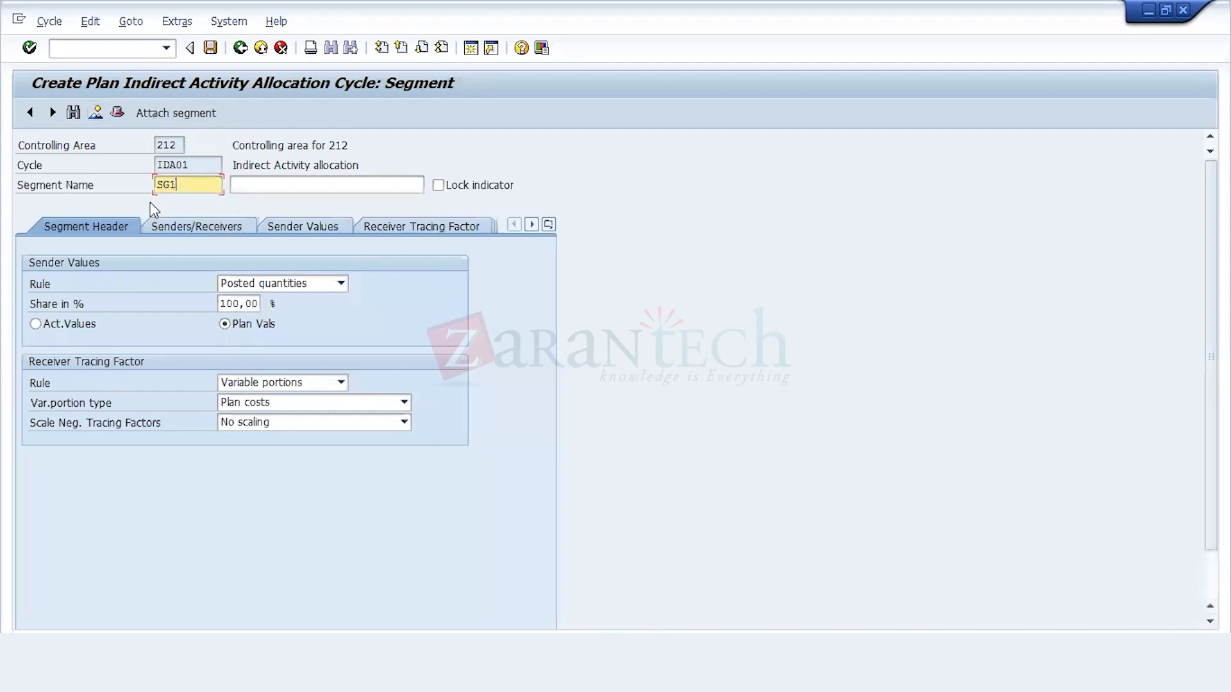
left_click(260, 183)
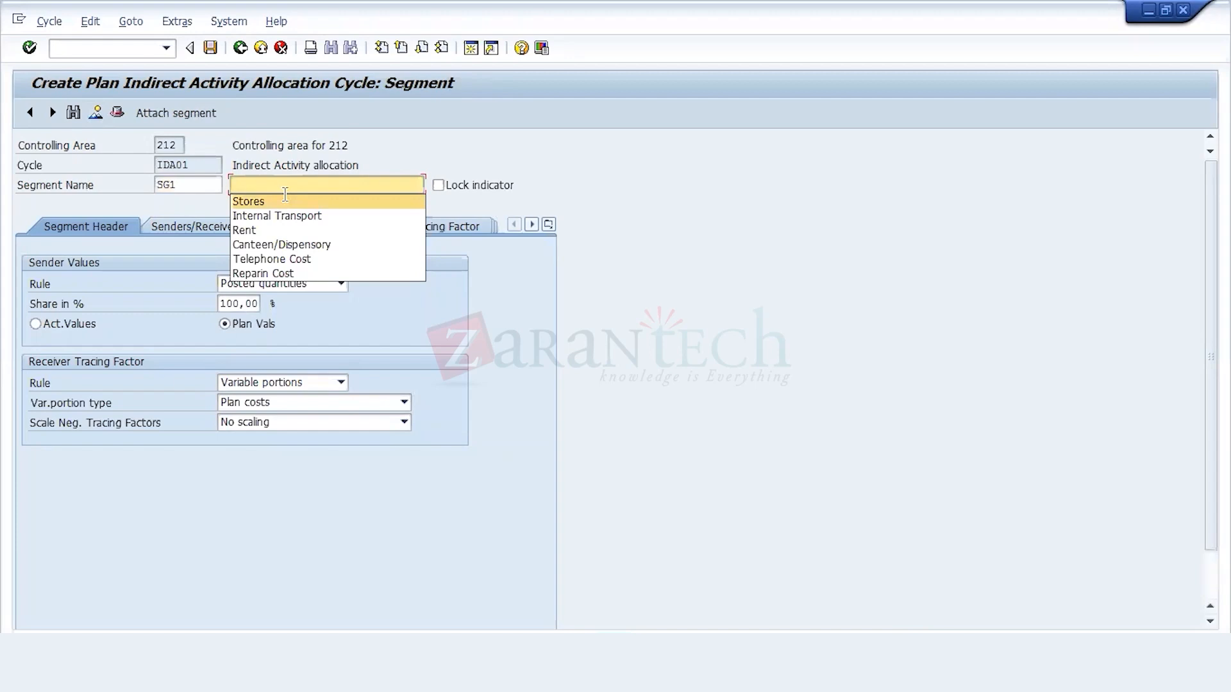
left_click(285, 193)
type("rE")
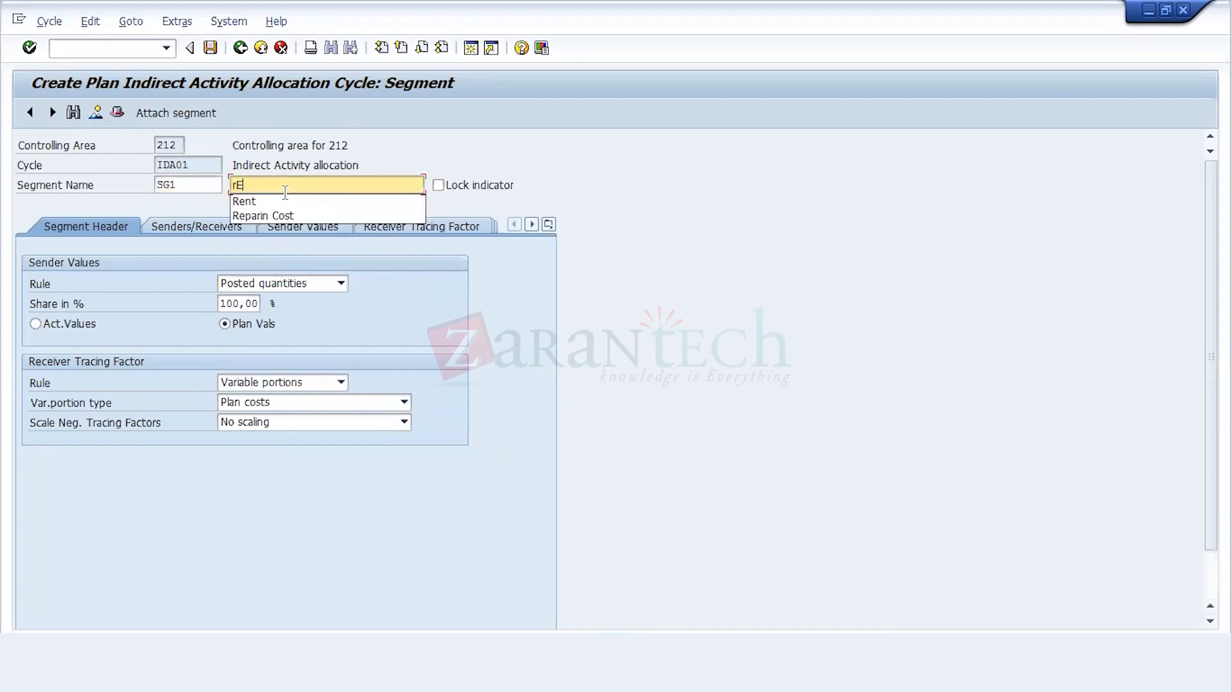
key("BackSpace")
key("BackSpace")
type("Rep")
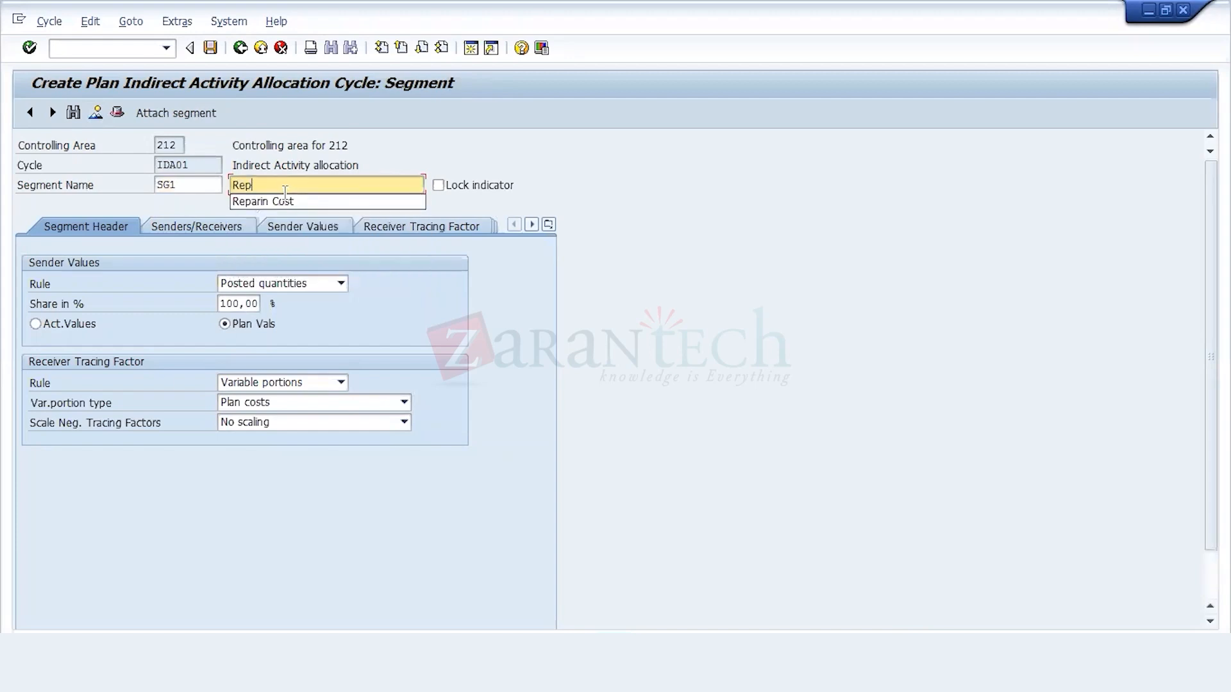
type("aring Cost")
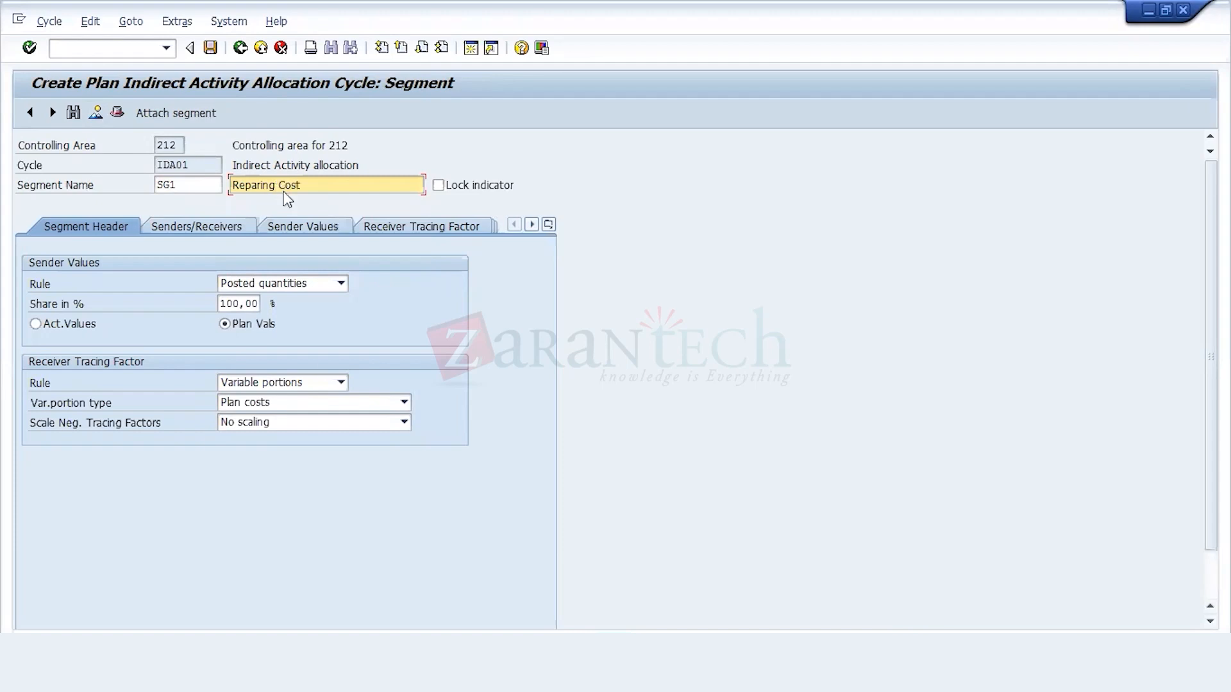
left_click(319, 409)
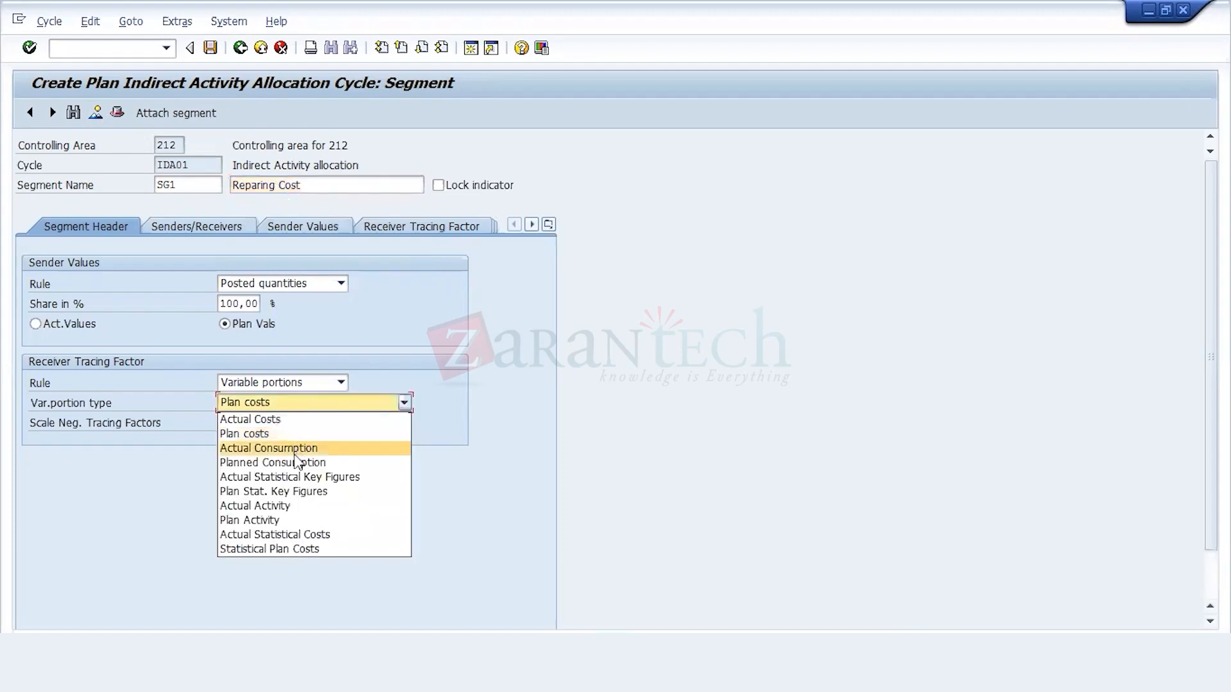
left_click(285, 521)
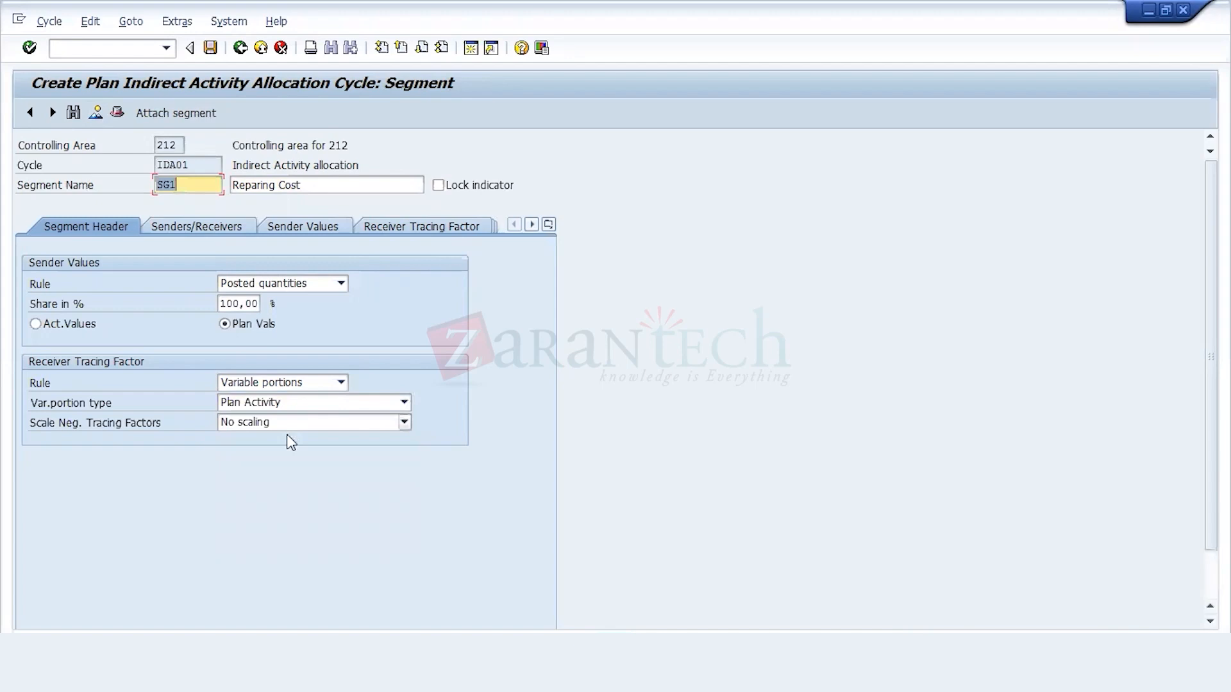
Step: Set the segment's sender to cost center 6600 (repairs and maintenance) with activity type 504000 (repairing hour)
left_click(240, 227)
left_click(179, 295)
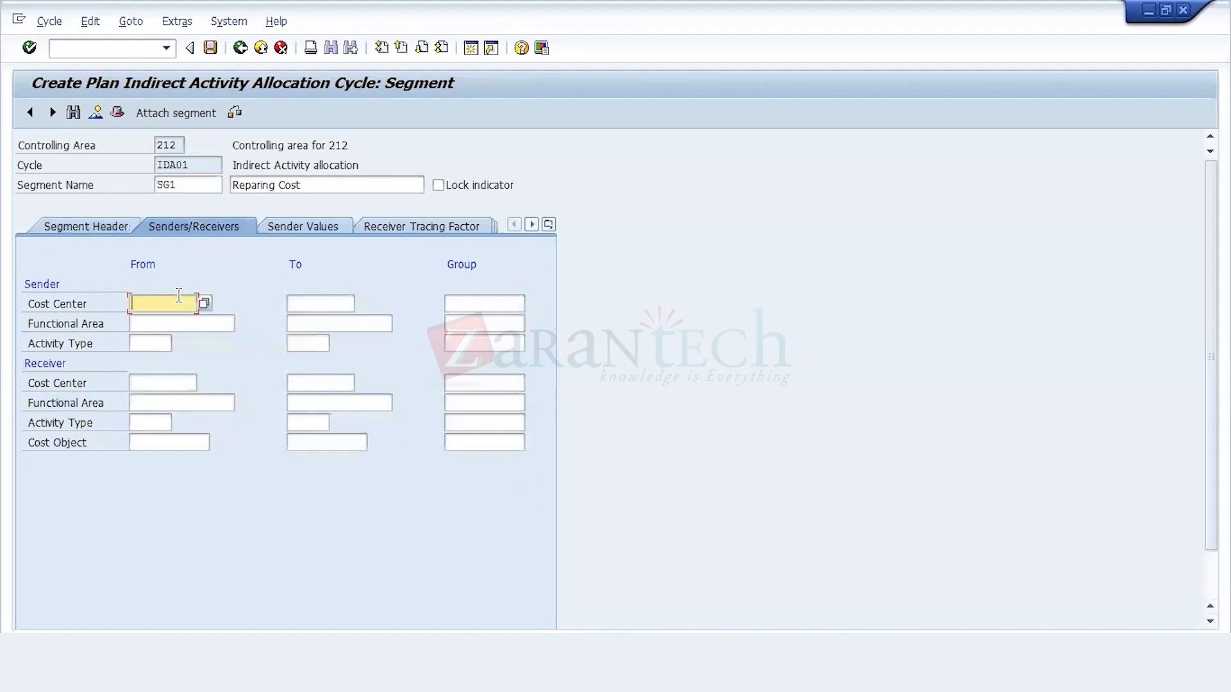
left_click(204, 304)
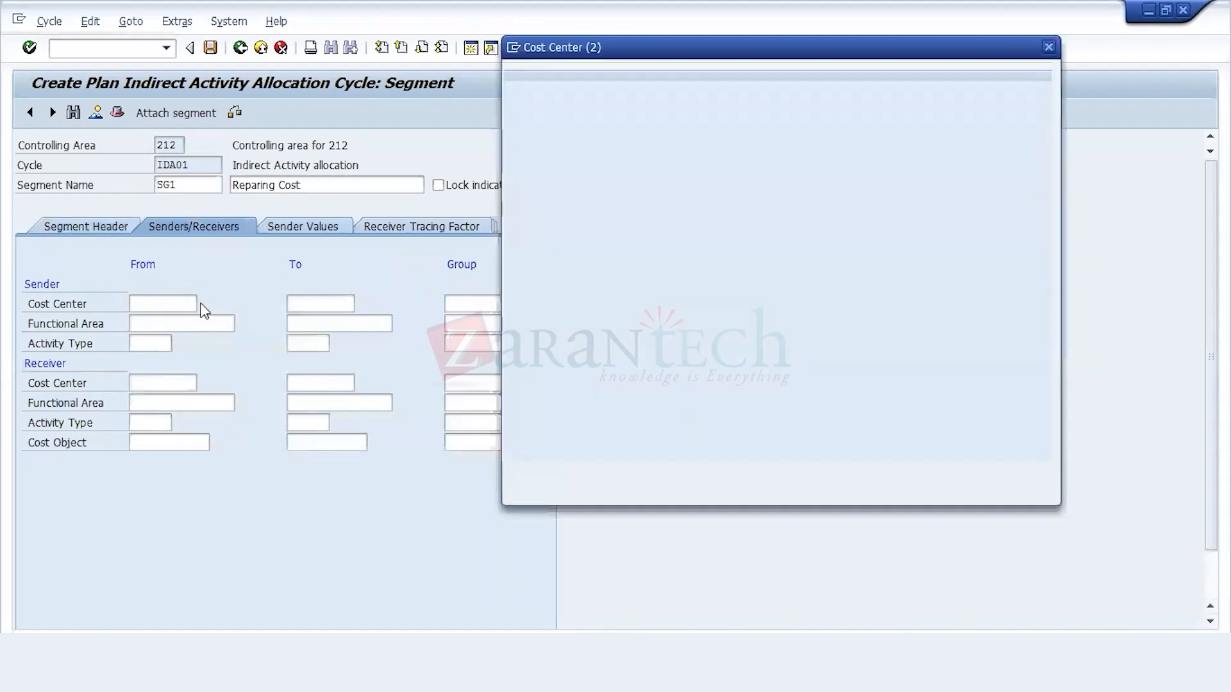
key("Return")
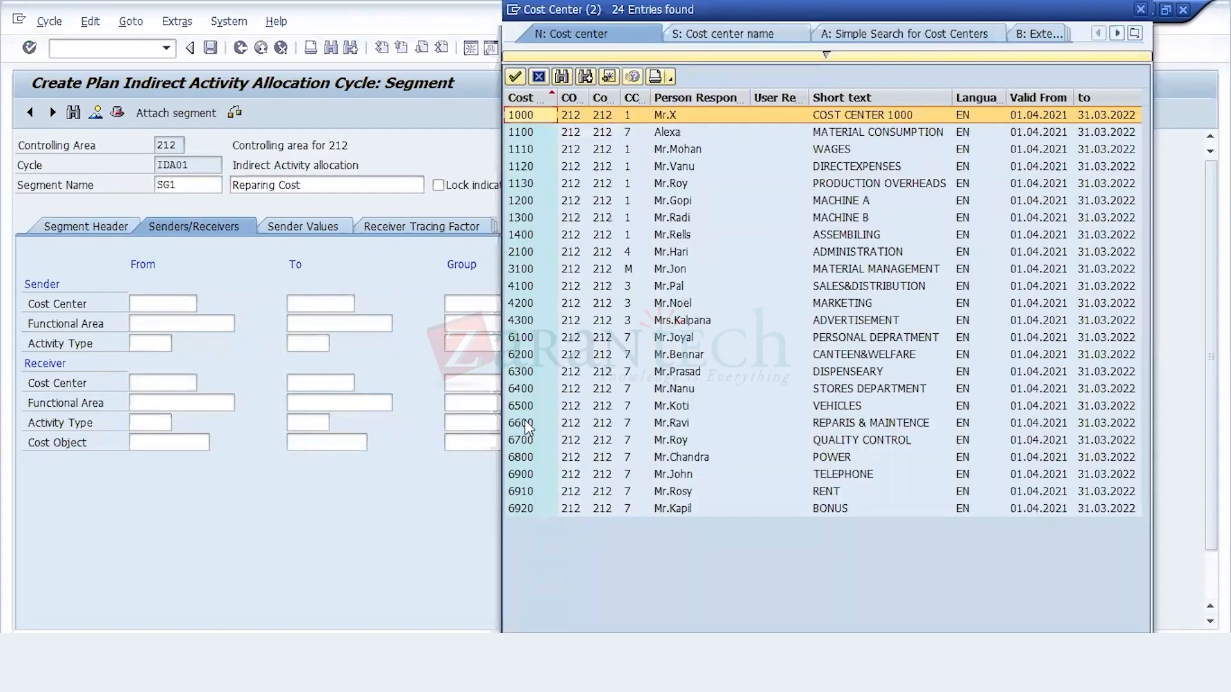
double_click(525, 424)
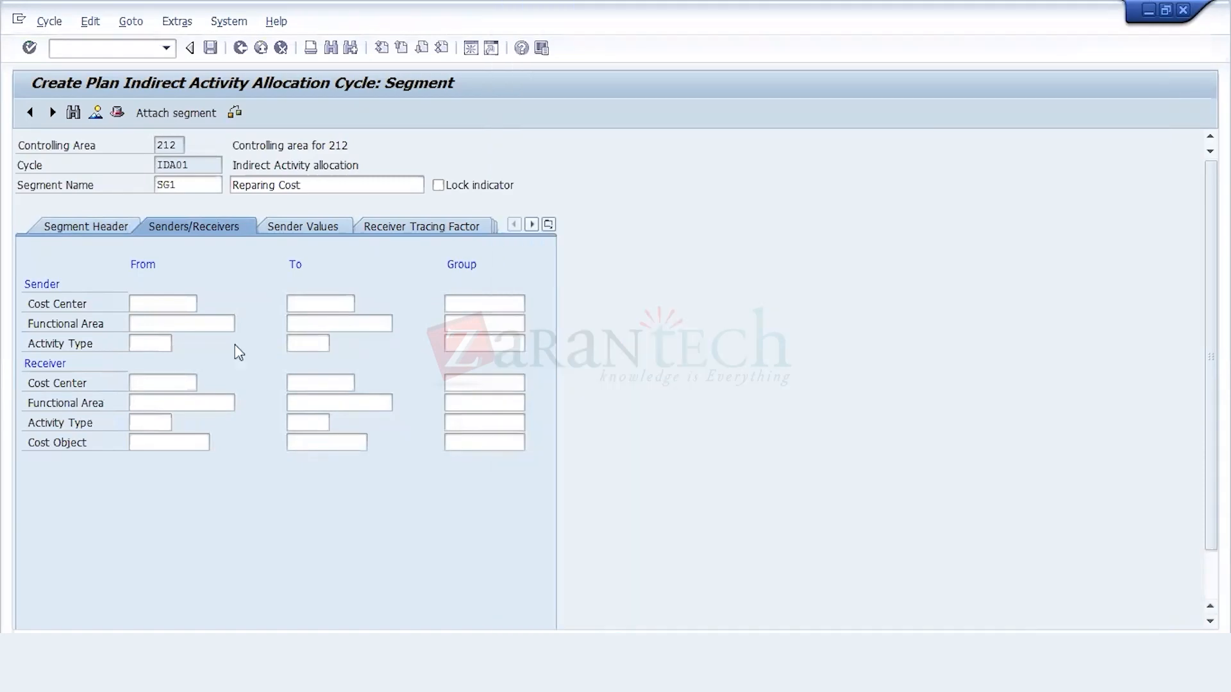
left_click(160, 341)
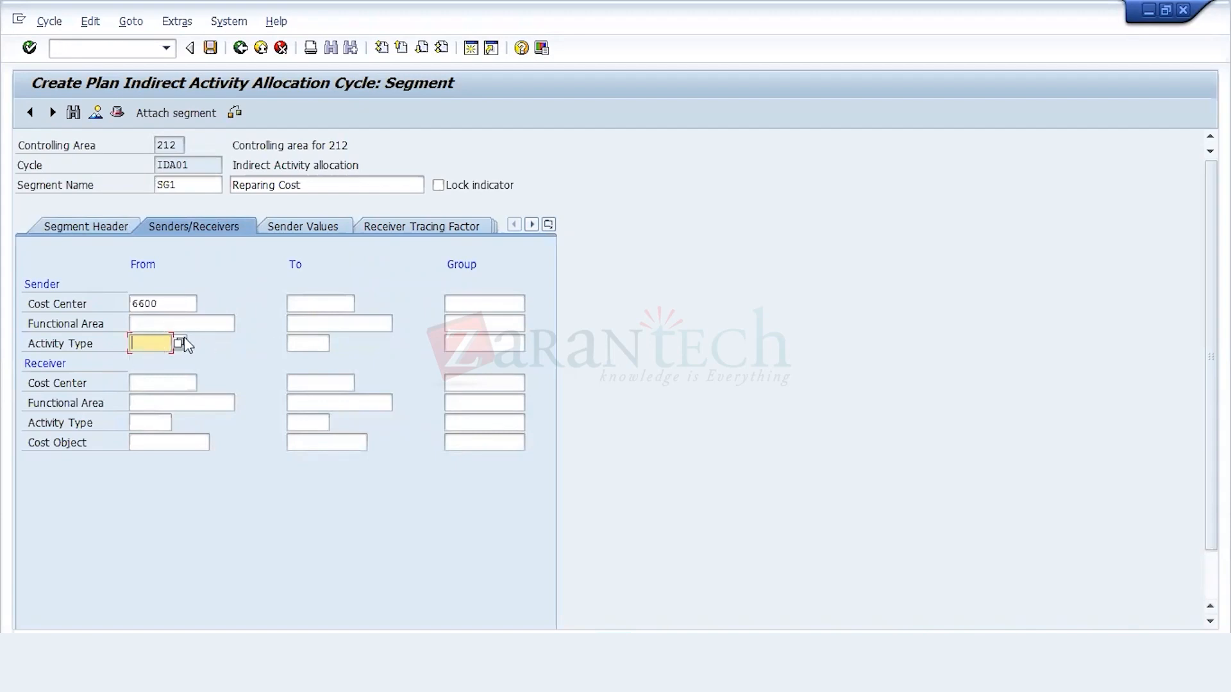
left_click(179, 344)
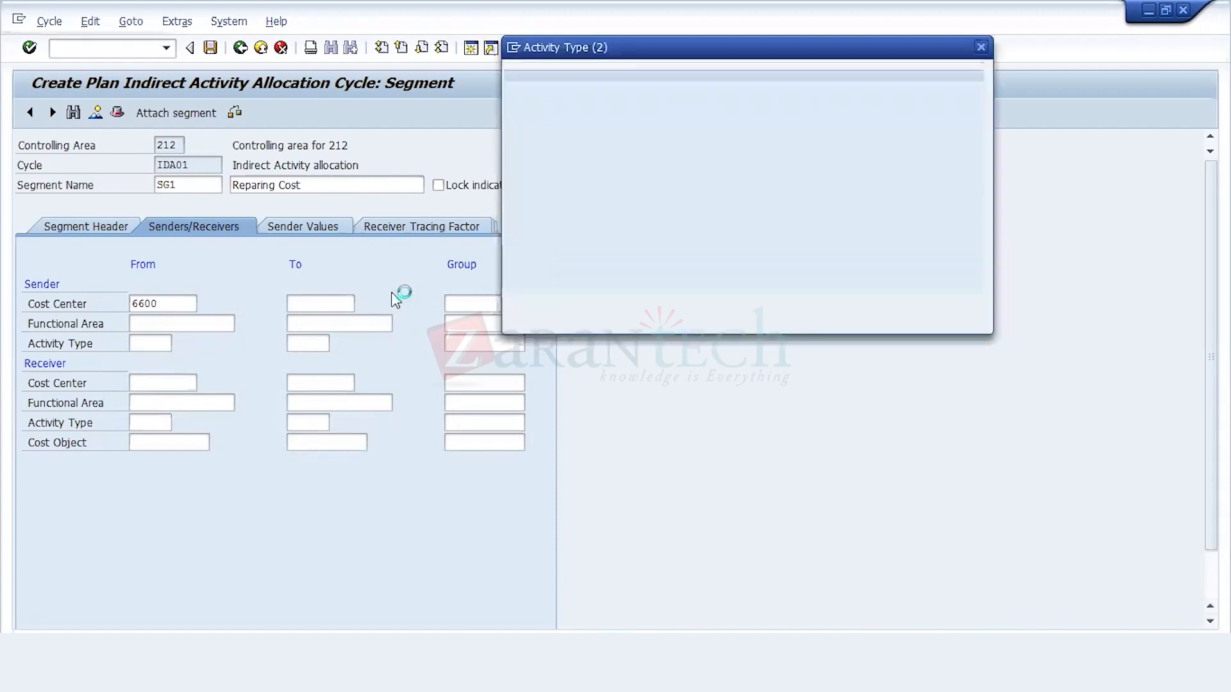
key("Return")
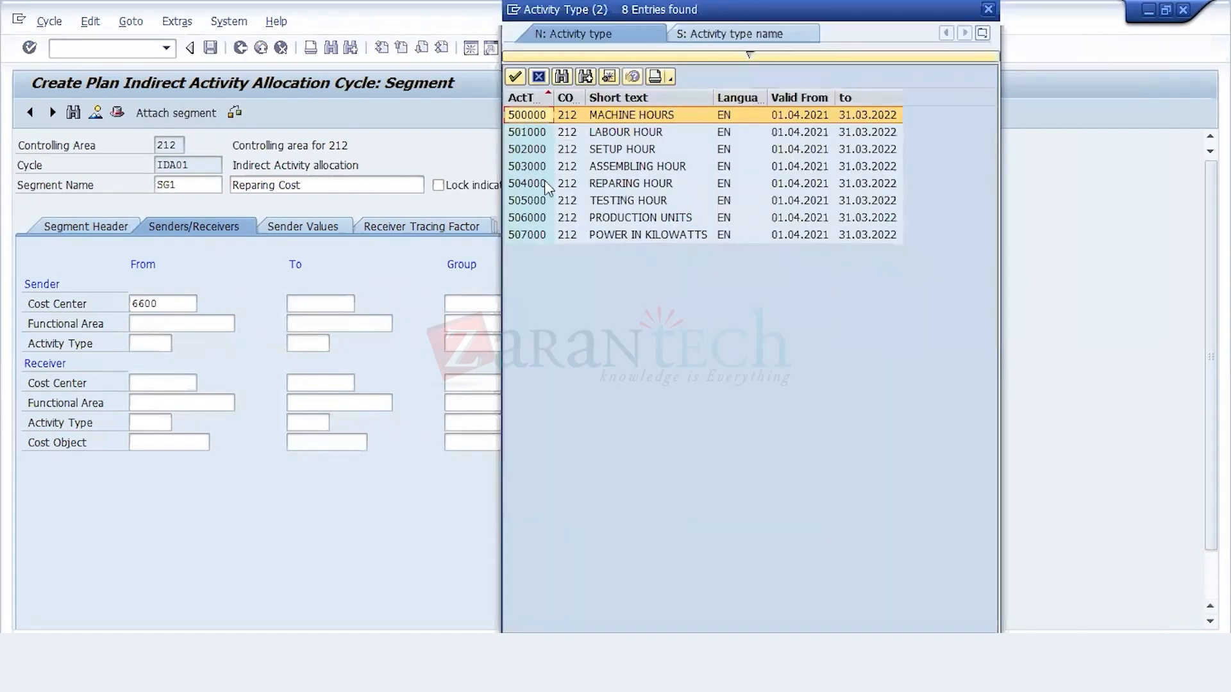
left_click(545, 182)
key("Return")
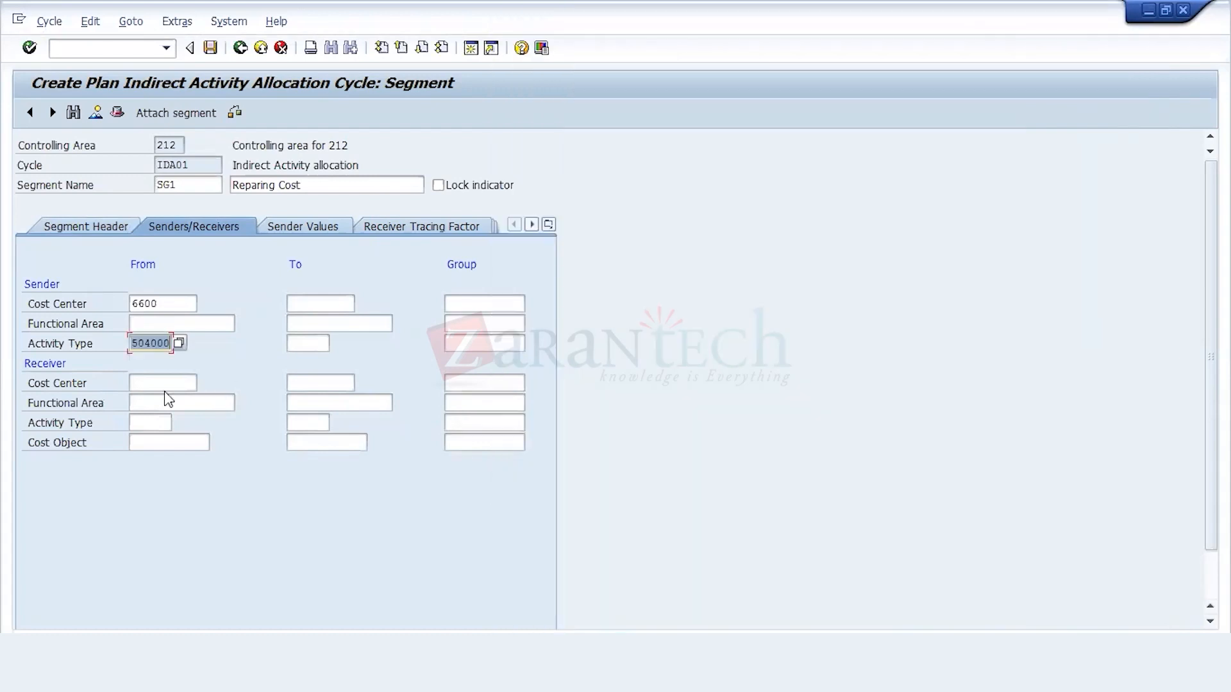
Step: Set the segment's receiver cost centers to the range 1000 to 9999 and the starting receiver activity type to 500000
left_click(166, 386)
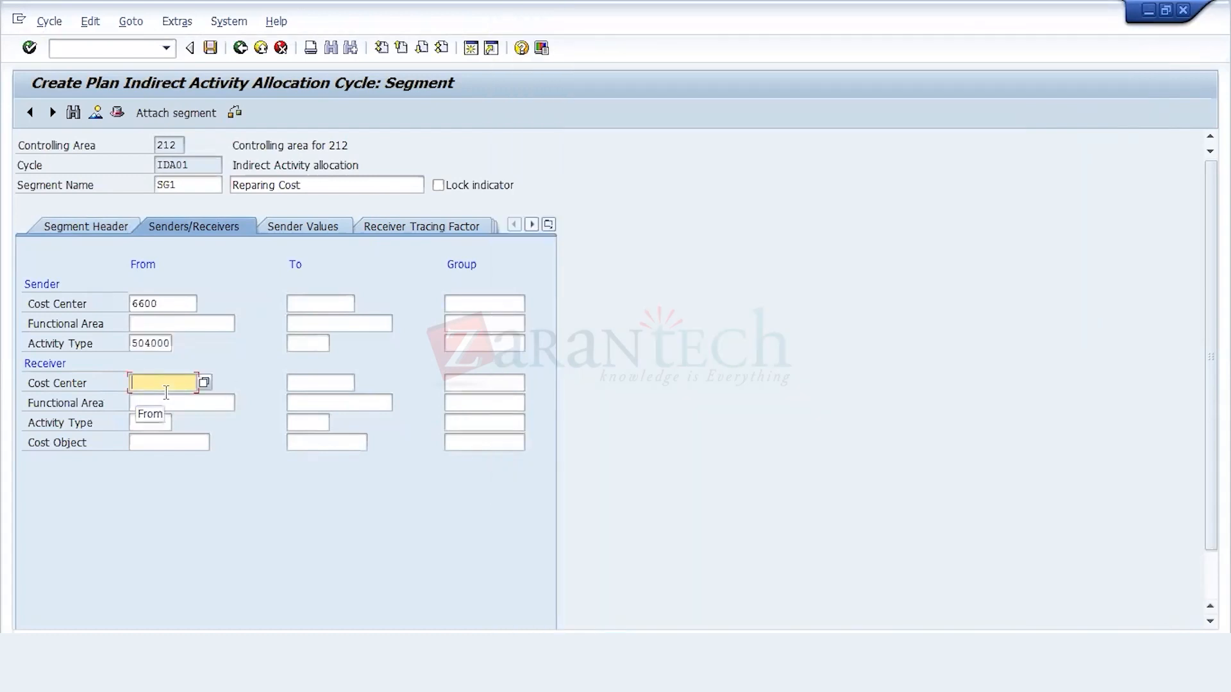
type("100")
left_click(162, 399)
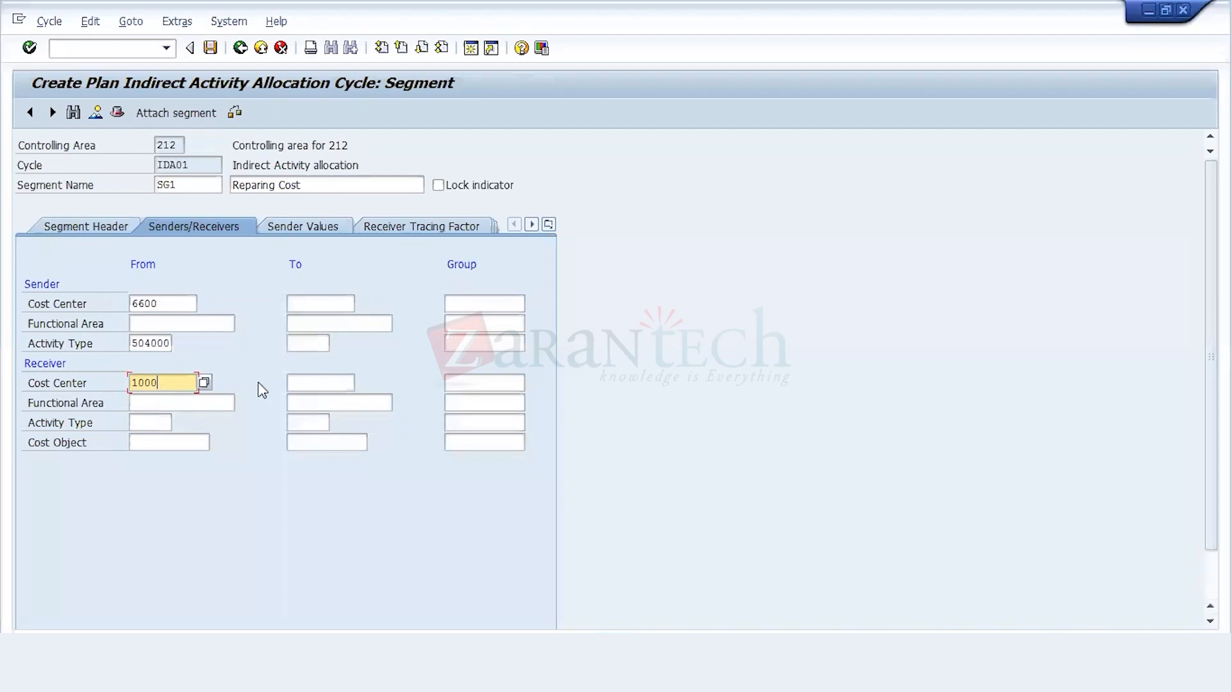
left_click(295, 378)
type("9999")
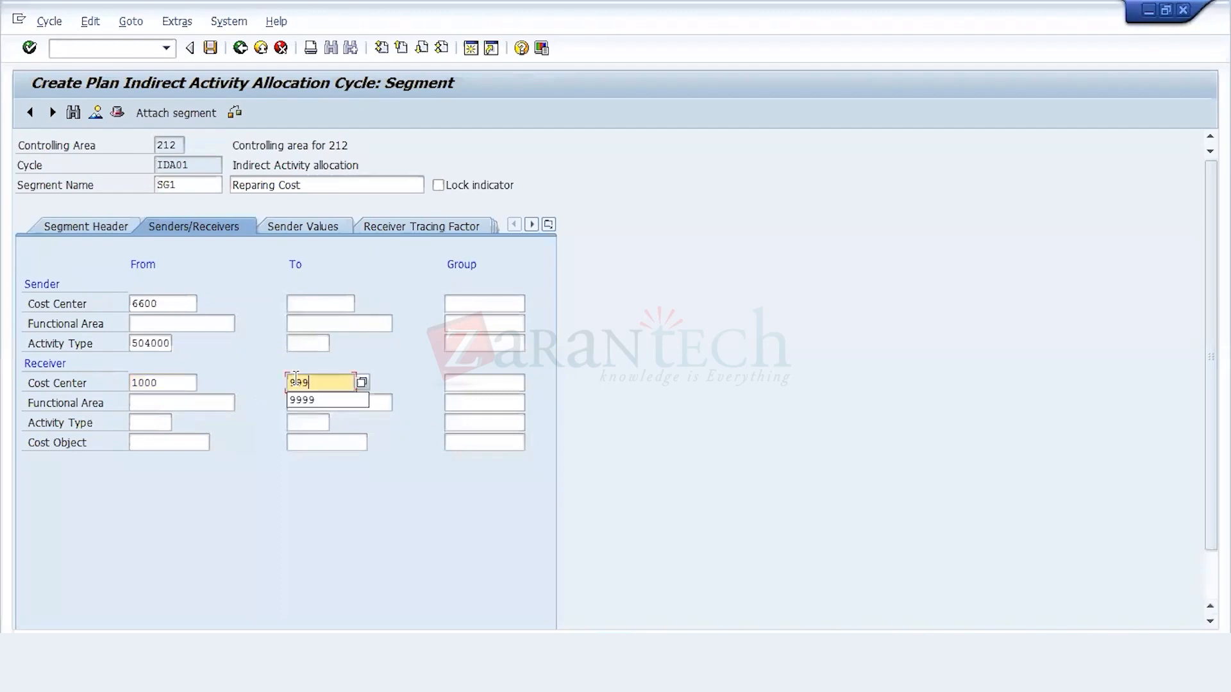
left_click(169, 422)
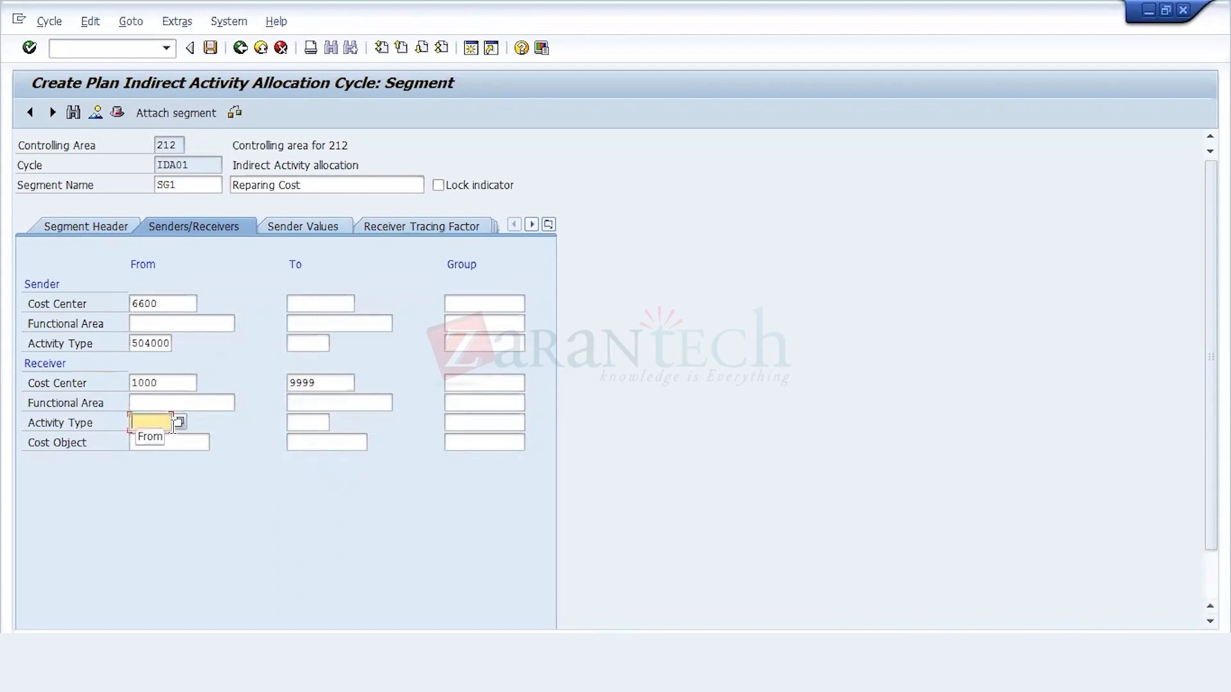
type("50000")
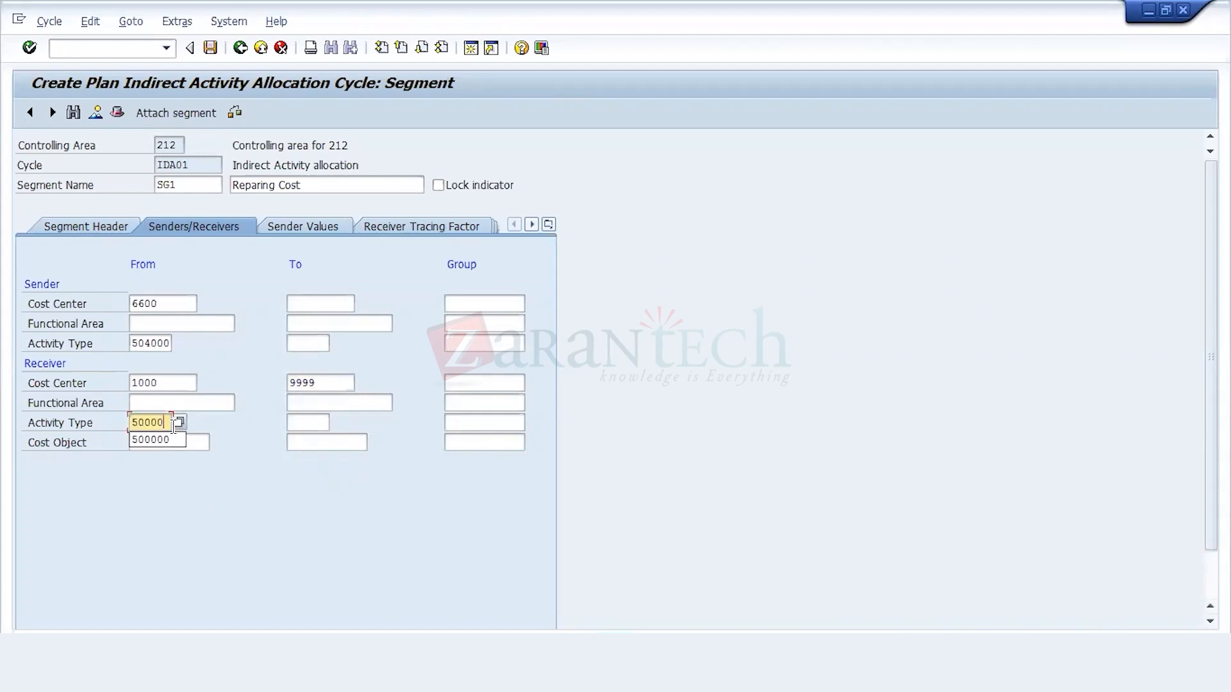
left_click(170, 441)
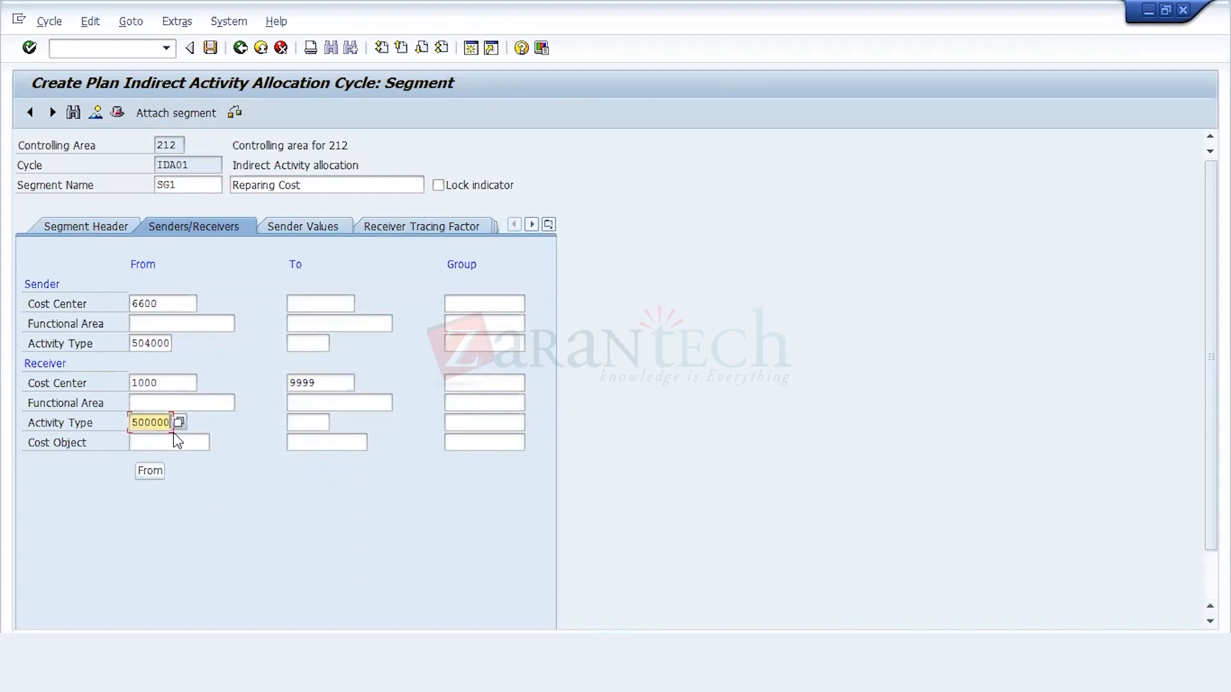
Step: Pick receiver activity type 500000 (MACHINE HOURS) for segment SG1 and save the cycle to the 212 Configuration customizing request
left_click(179, 425)
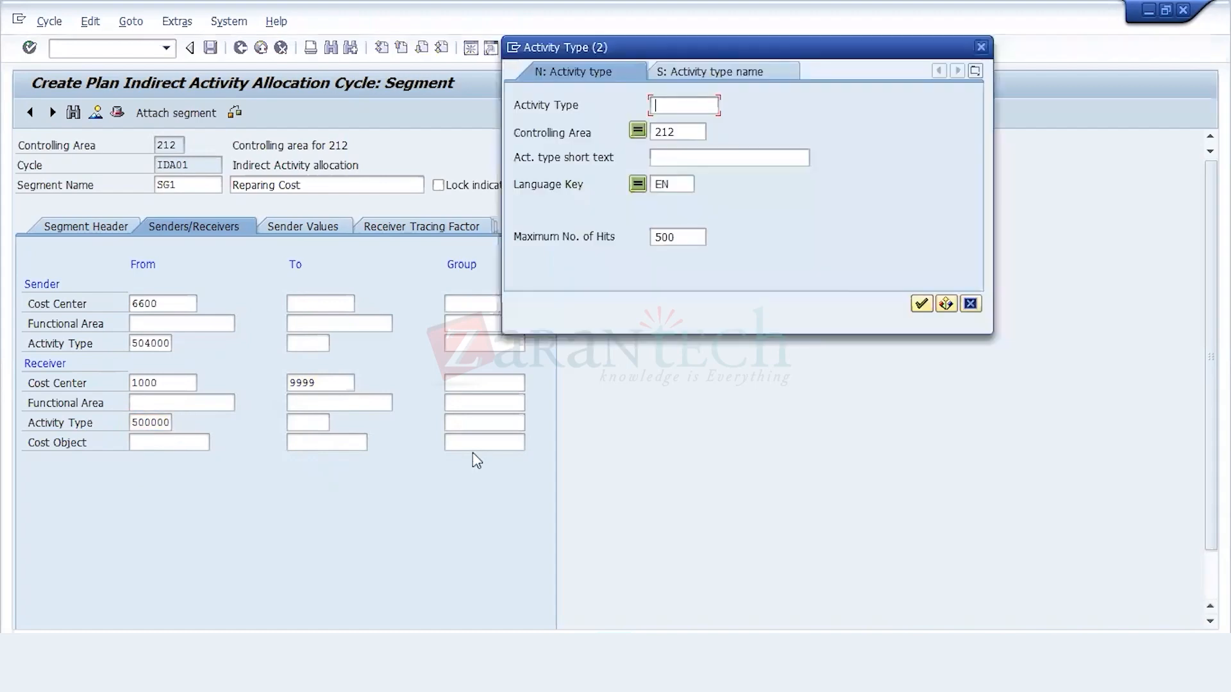
key("Return")
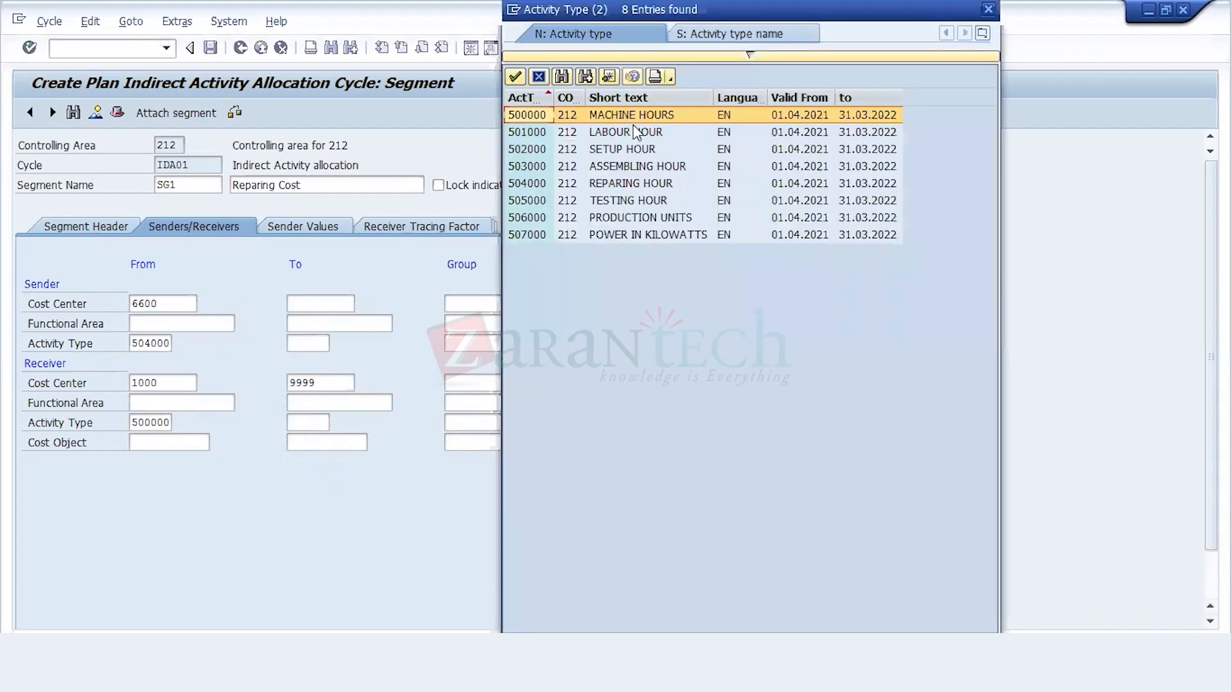
double_click(630, 114)
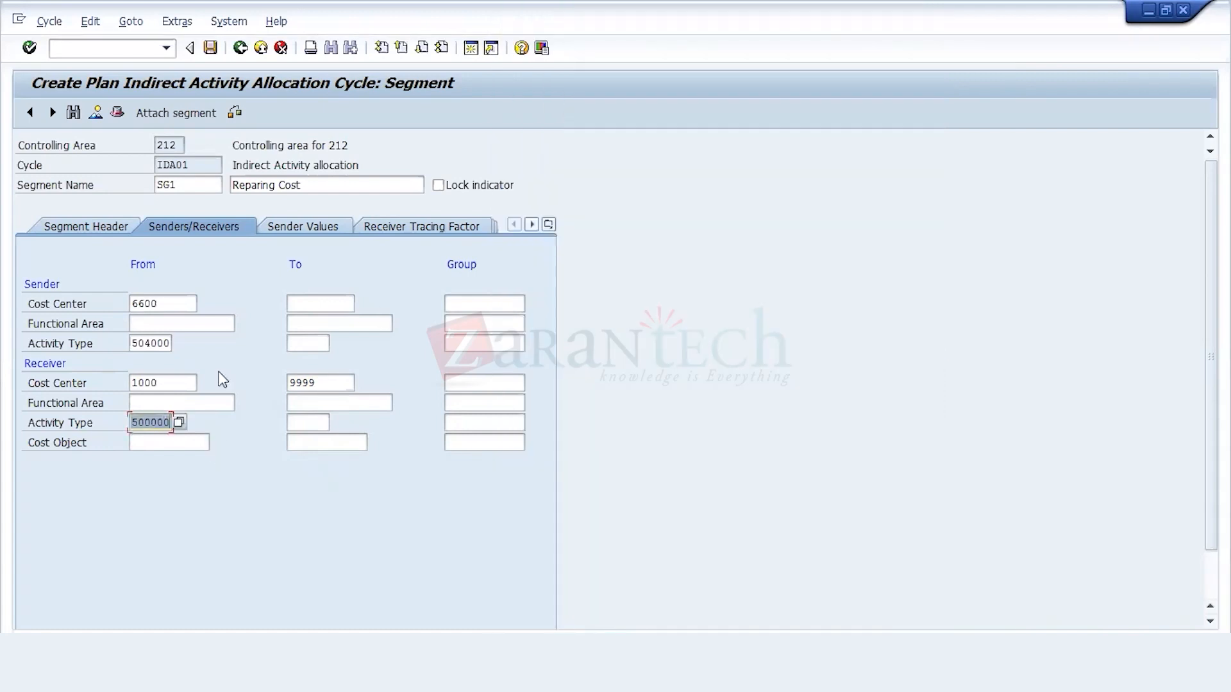
left_click(210, 48)
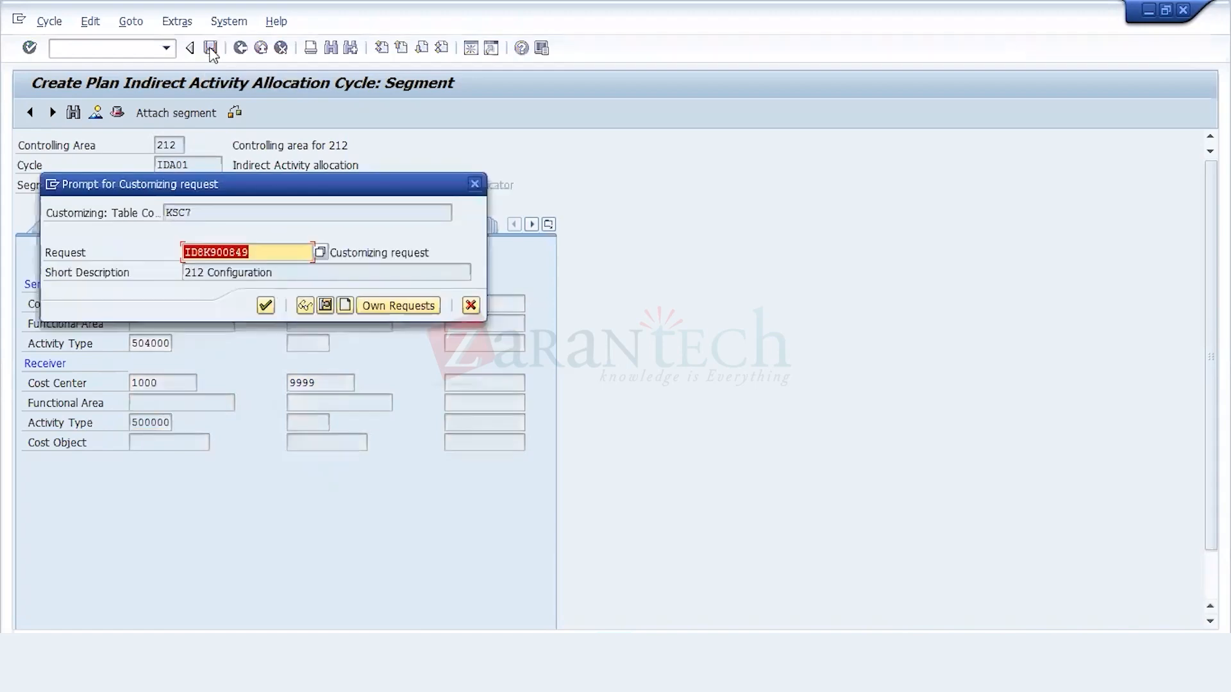
left_click(265, 309)
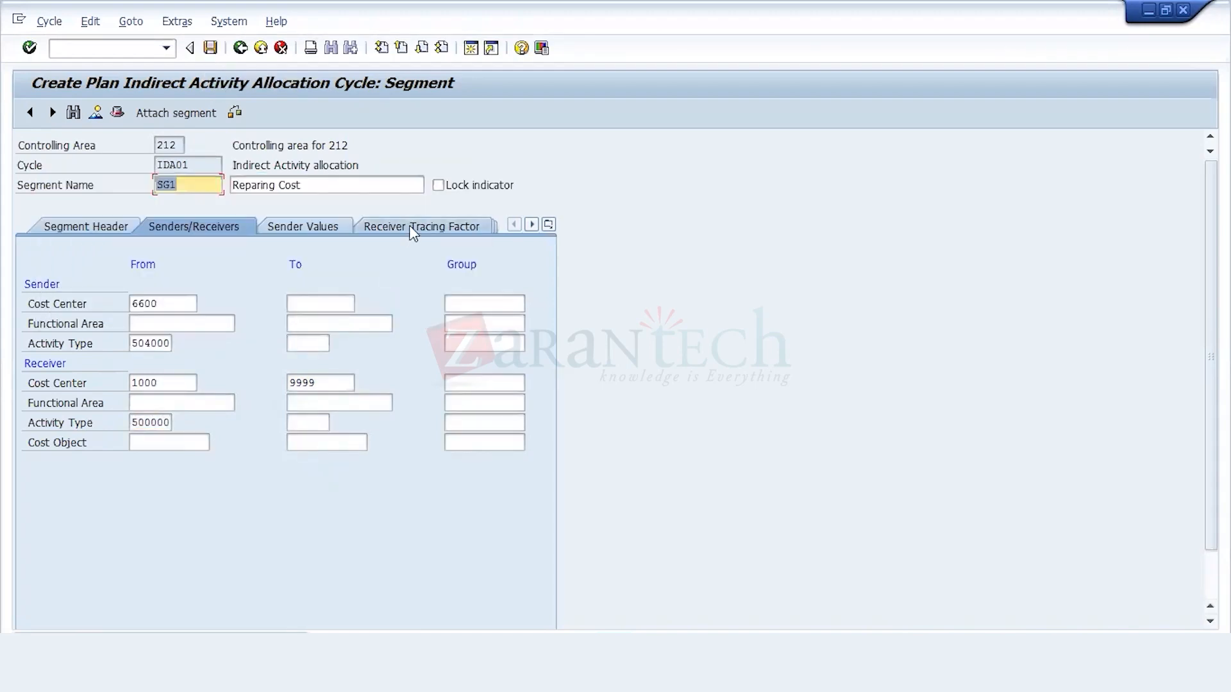
Step: Set the receiver tracing factor's selection criteria to version 0 and activity type 500000, saving to the 212 Configuration request
left_click(412, 227)
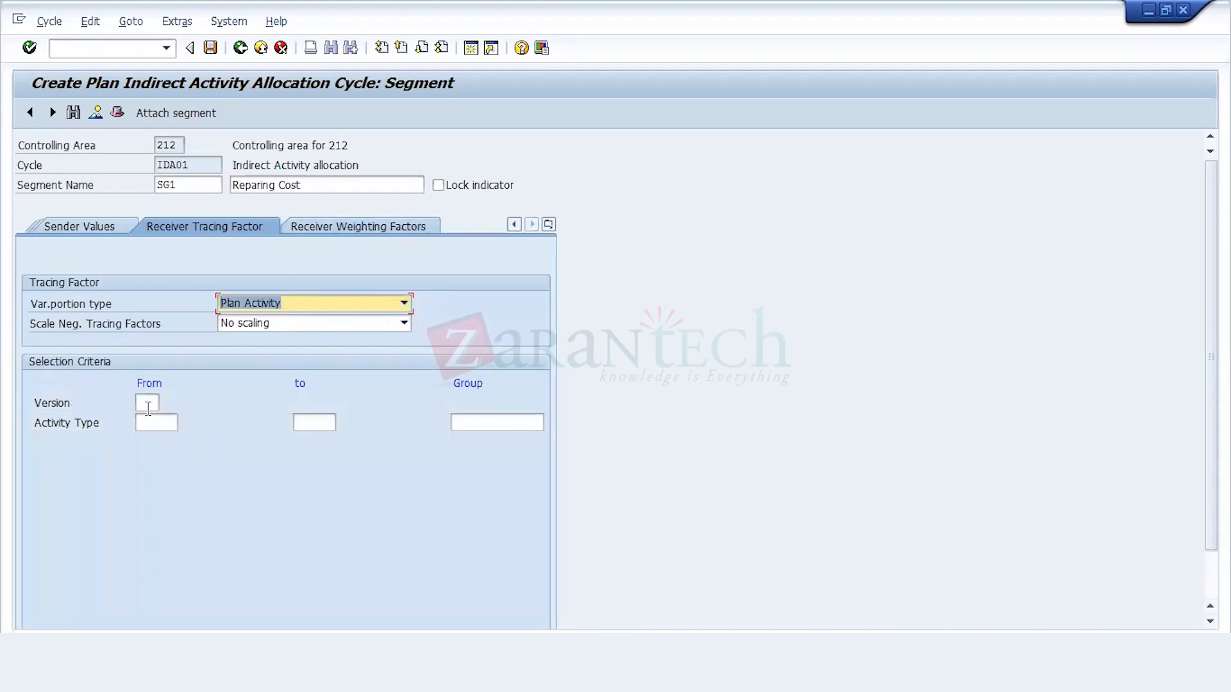
left_click(147, 404)
type("0")
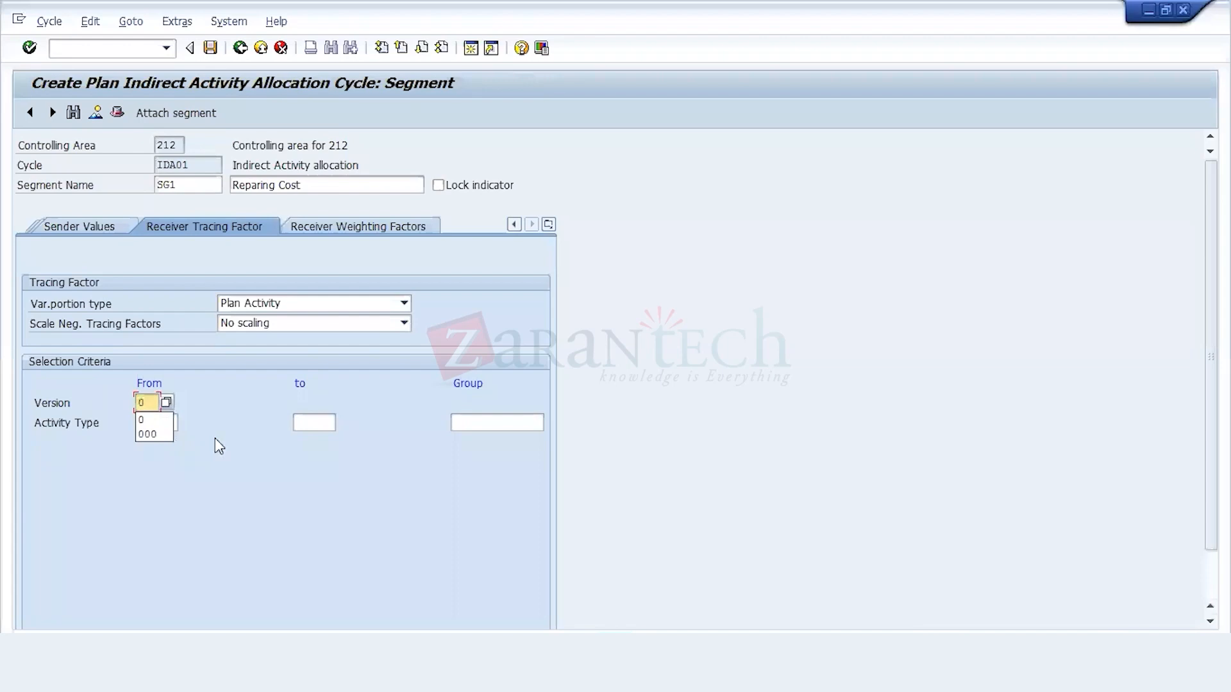
left_click(161, 423)
left_click(161, 422)
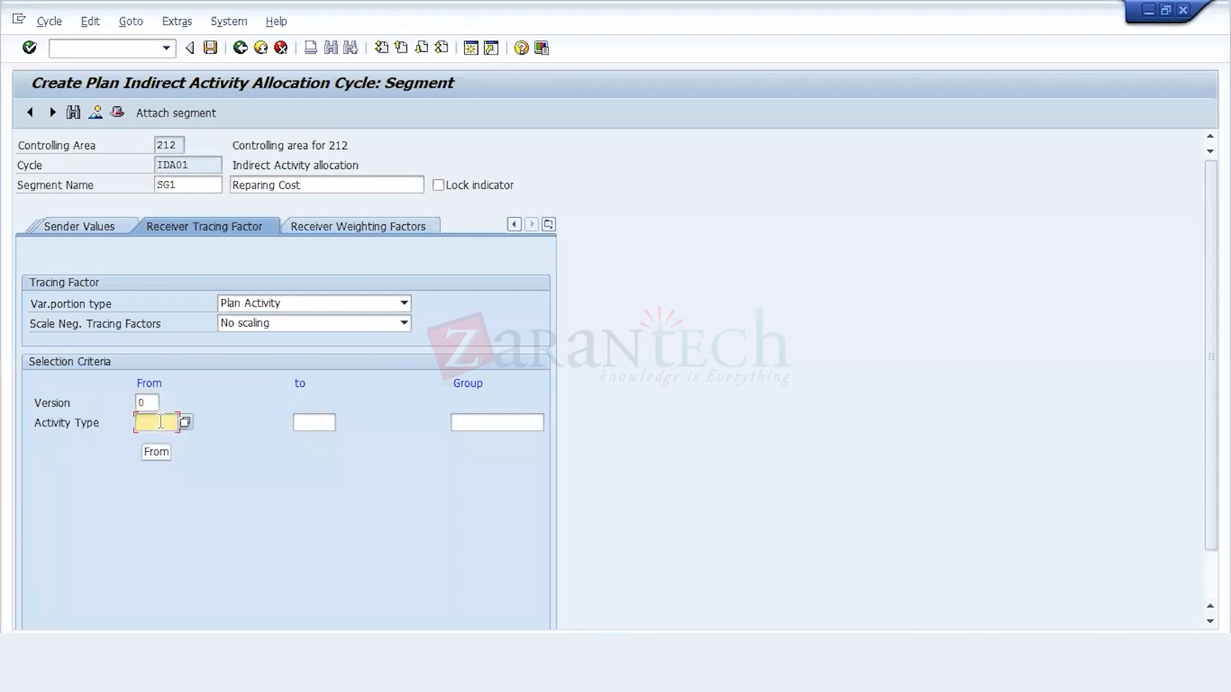
type("500000")
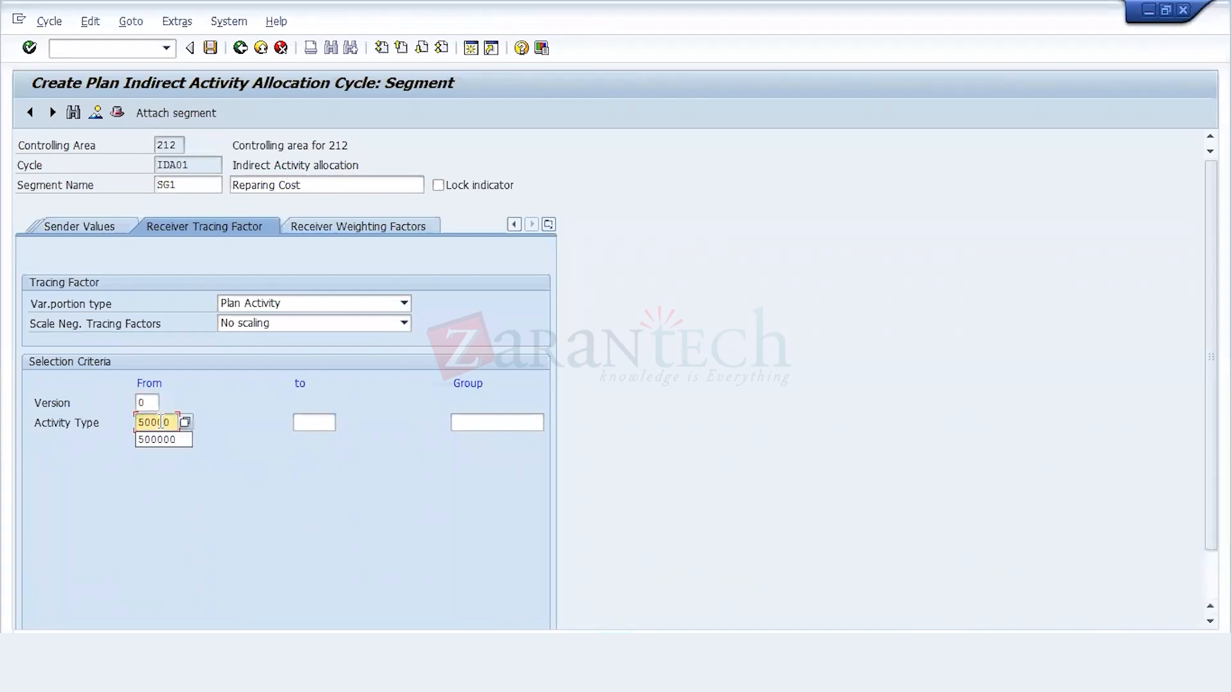
left_click(210, 48)
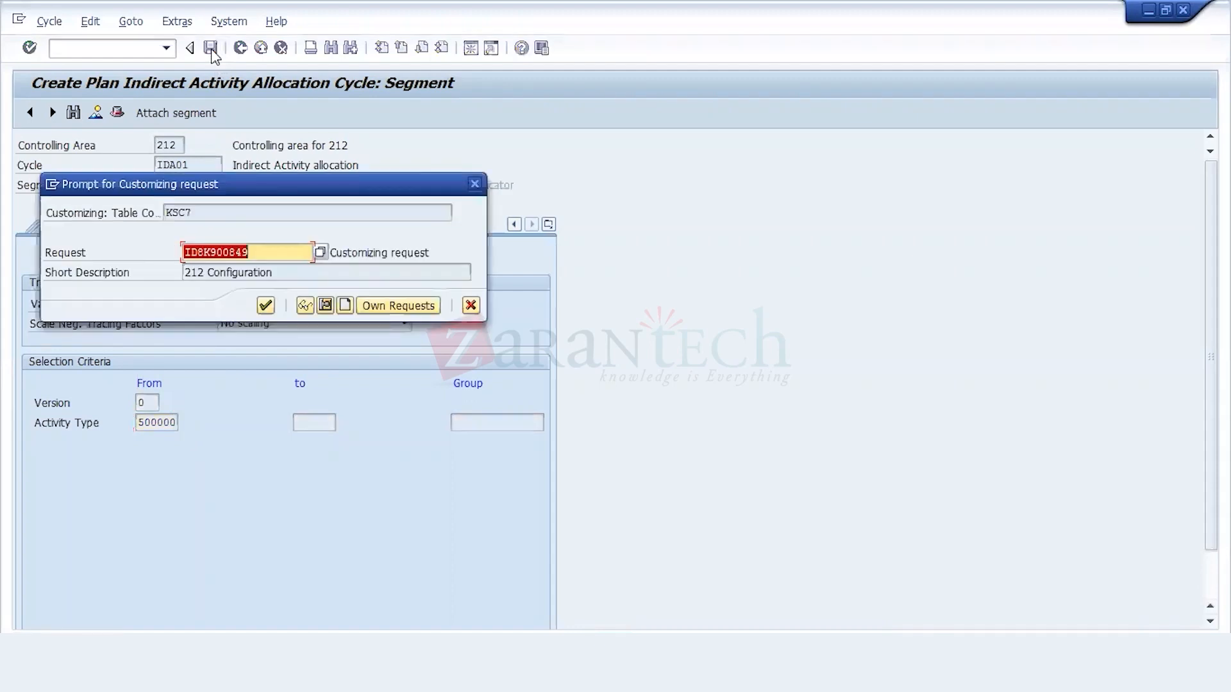
left_click(265, 305)
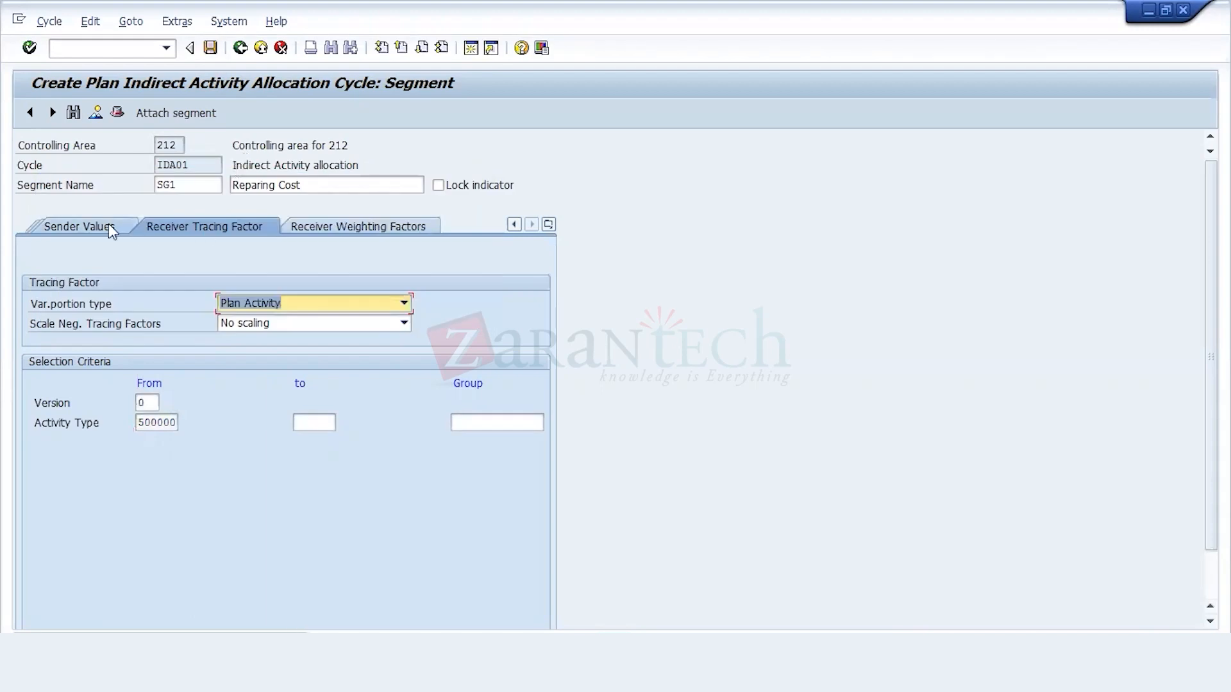
left_click(95, 224)
left_click(91, 225)
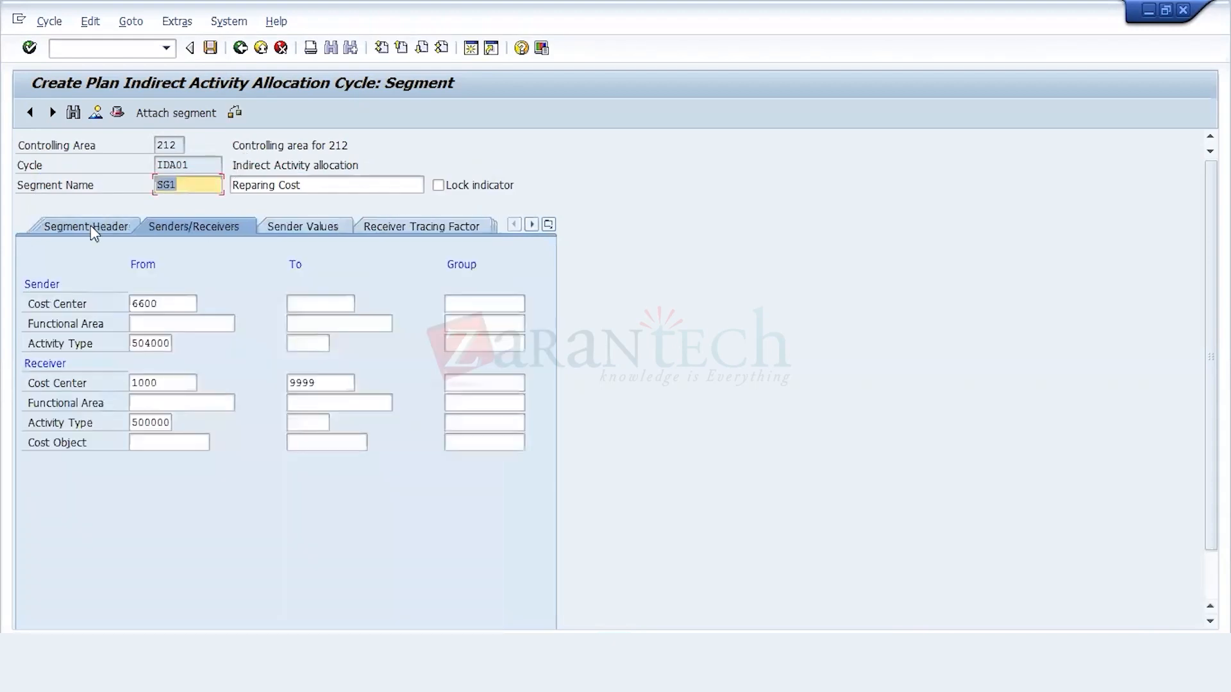
left_click(90, 225)
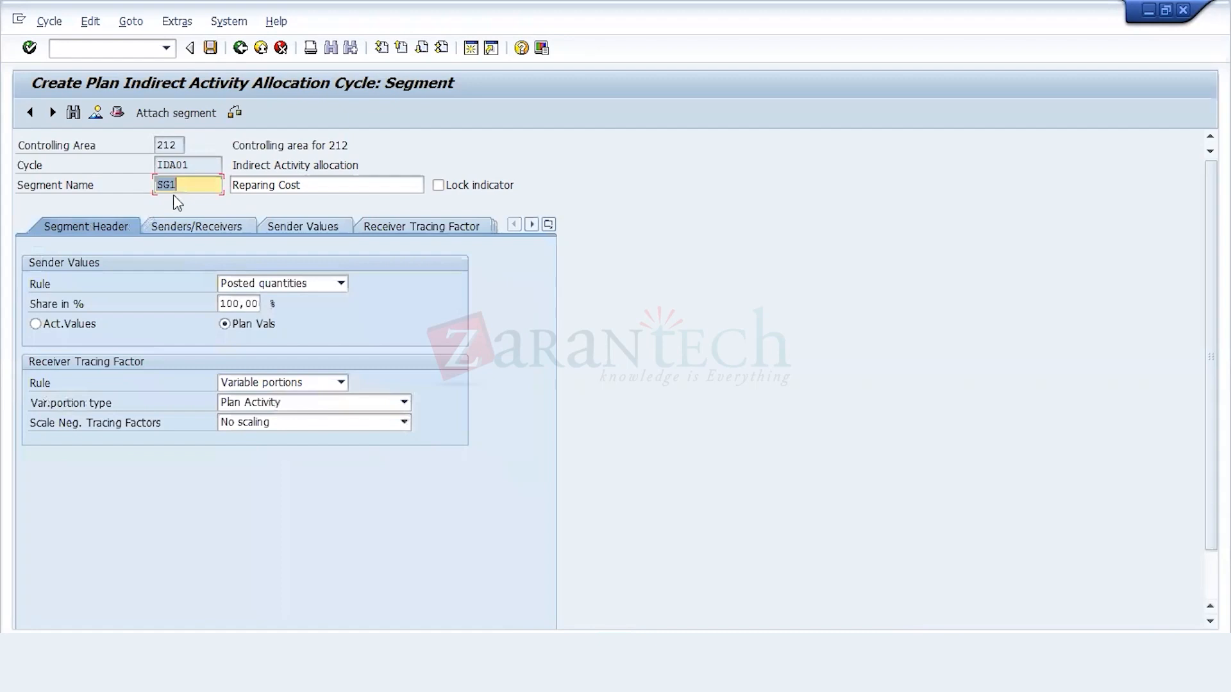
left_click(175, 195)
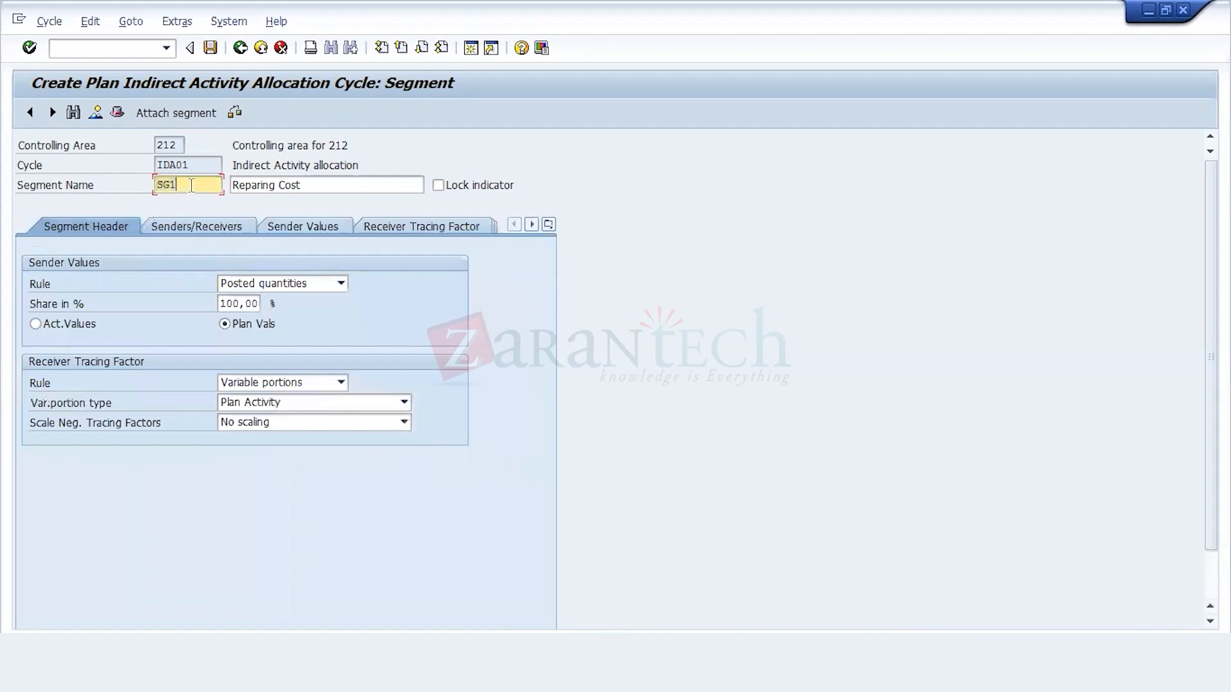
left_click(184, 114)
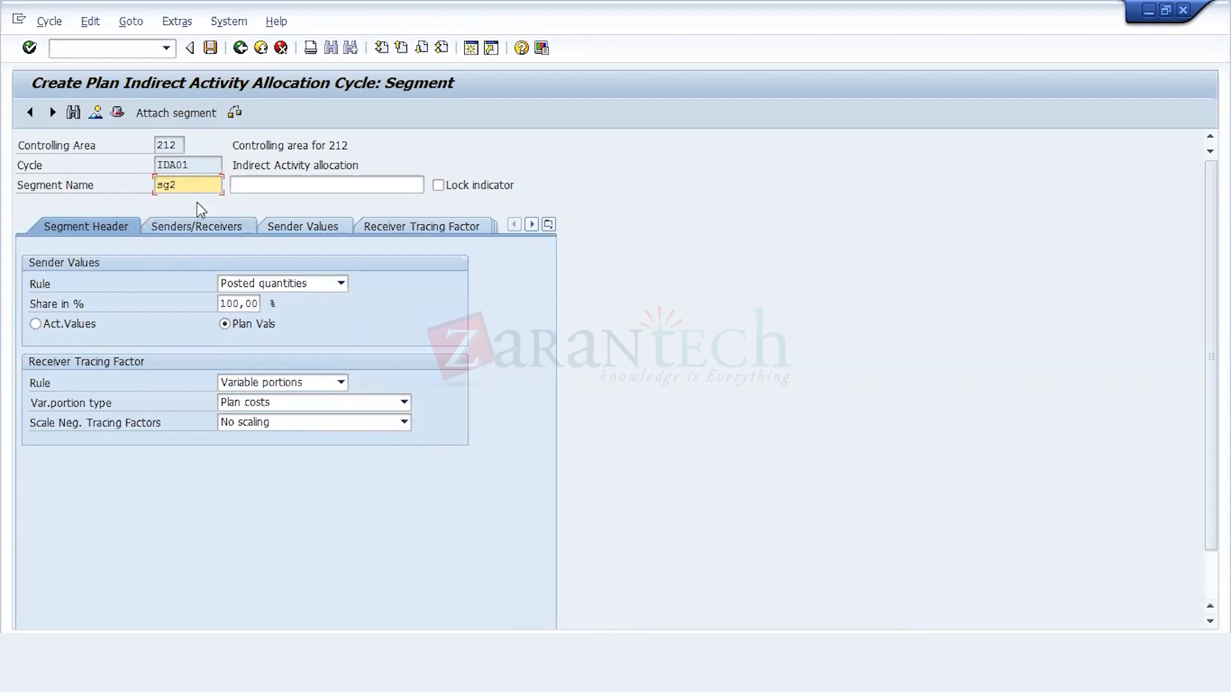
key("BackSpace")
key("BackSpace")
key("BackSpace")
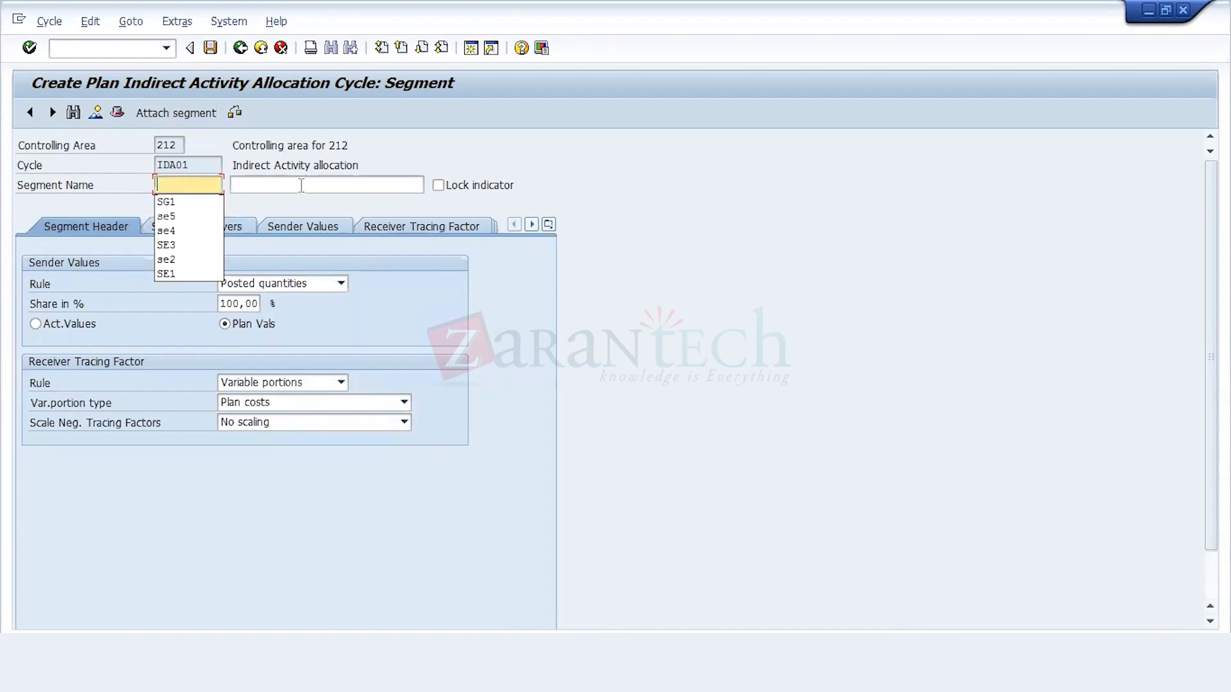
left_click(302, 185)
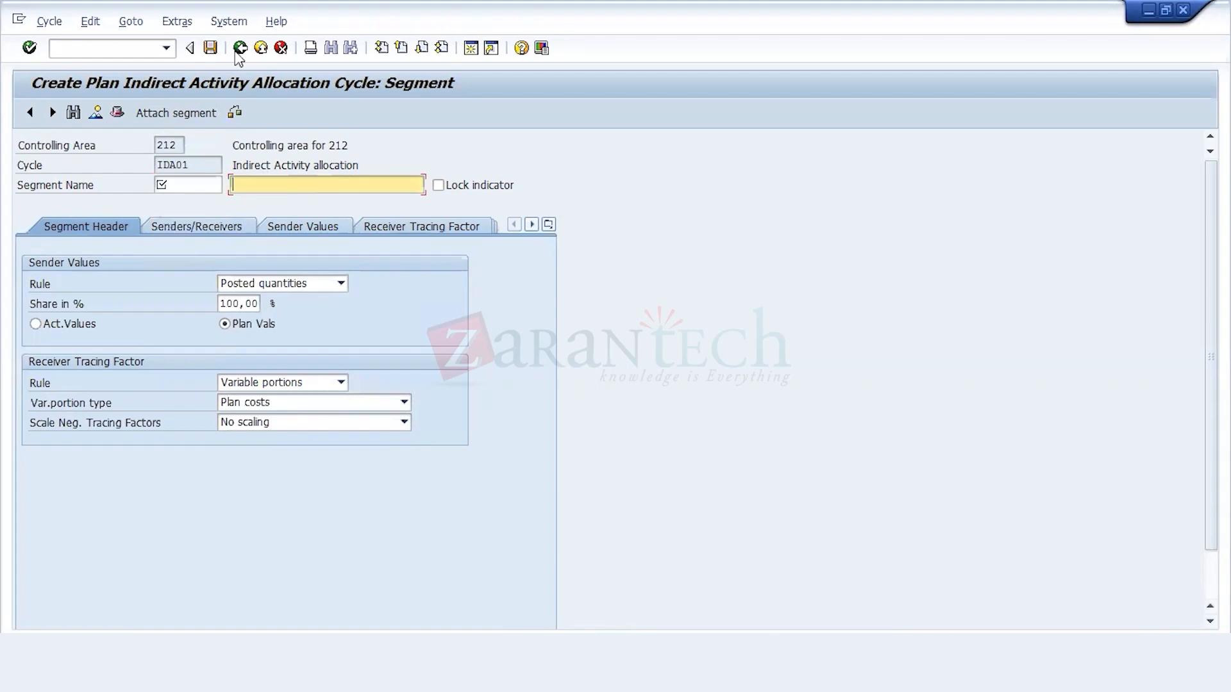
left_click(277, 48)
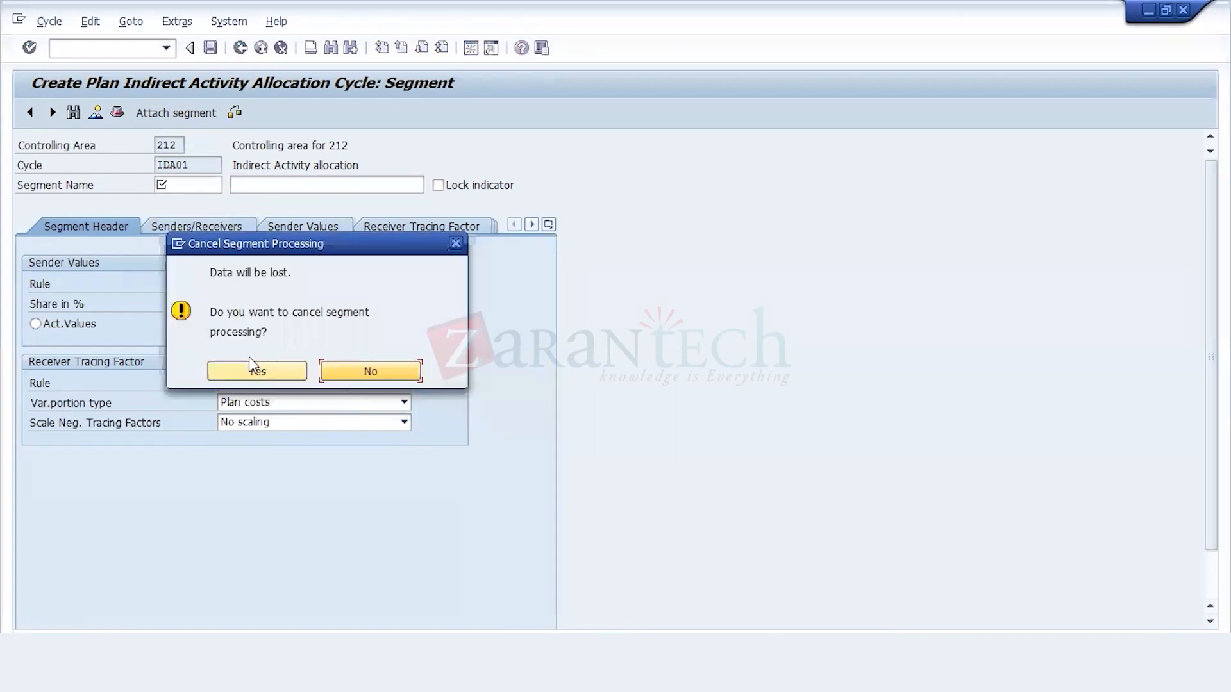
left_click(256, 372)
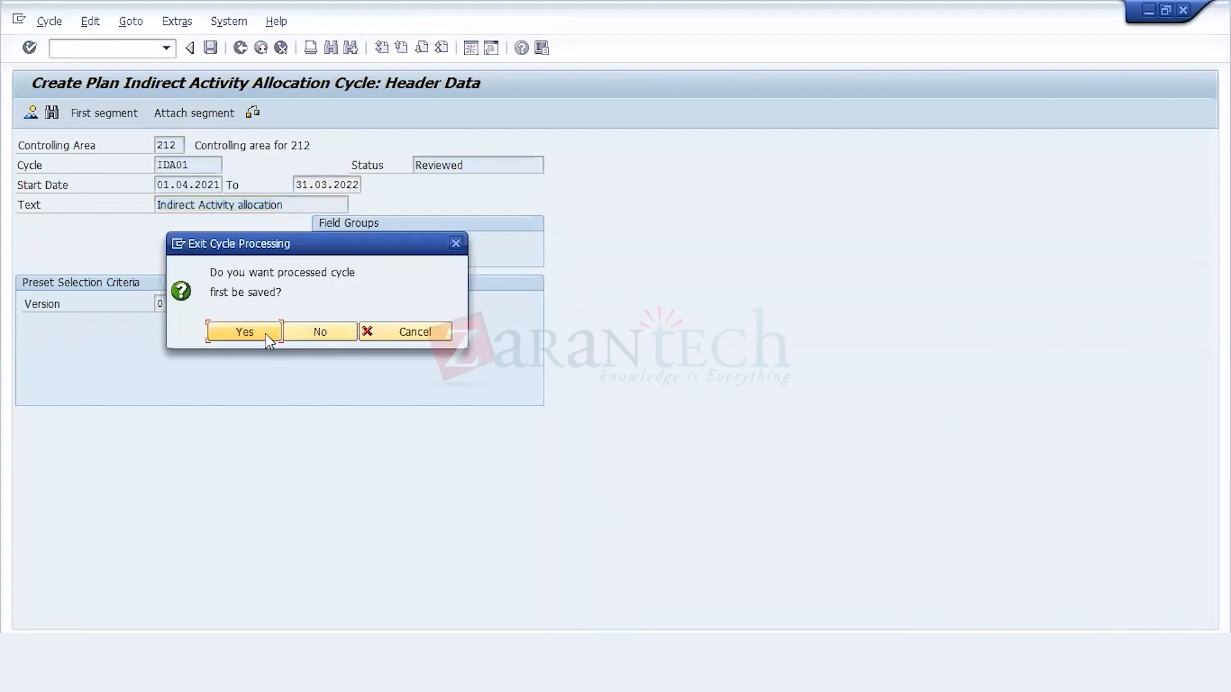
Step: Save cycle IDA01 under the 212 Configuration customizing request and leave cycle creation for the SAP Easy Access menu
left_click(268, 332)
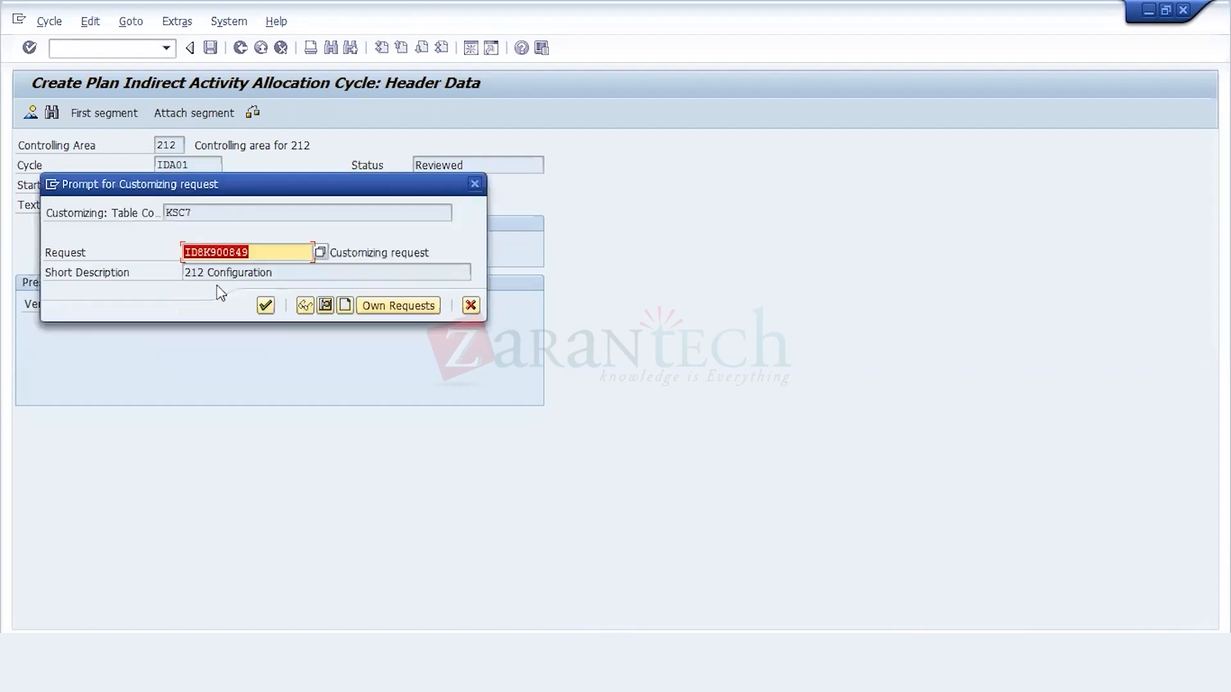
left_click(264, 306)
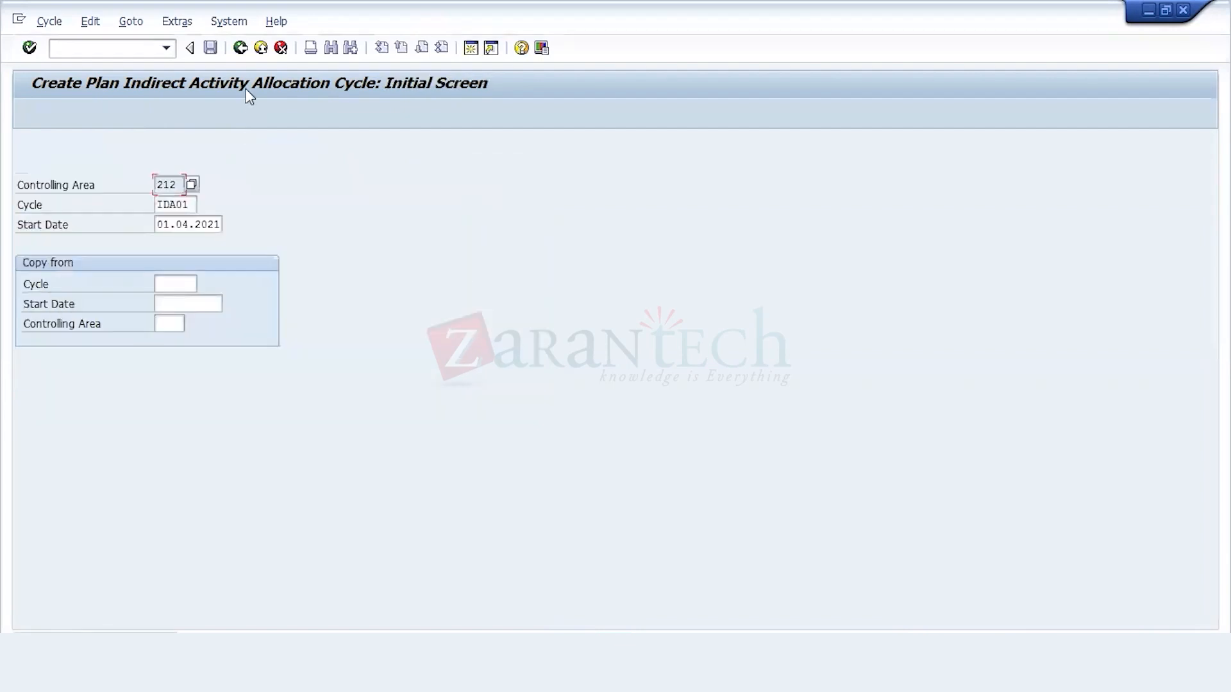
left_click(240, 49)
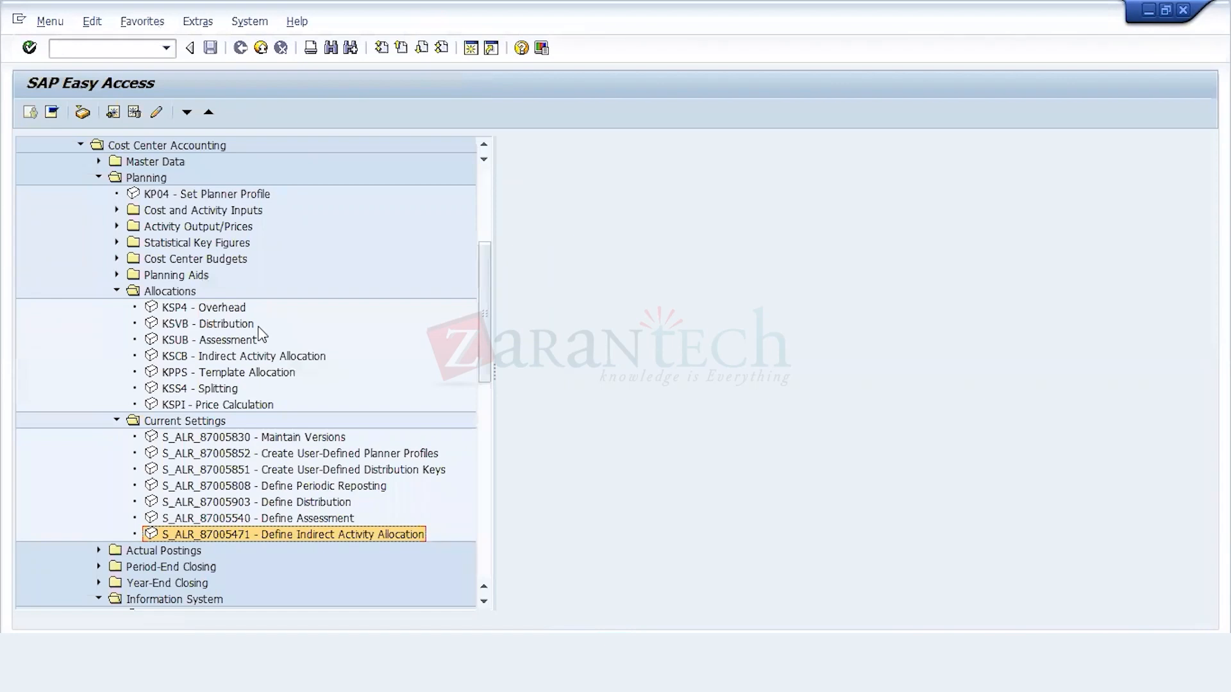
Step: Open transaction KSCB, Indirect Activity Allocation, from the cost center planning allocations
key("Up")
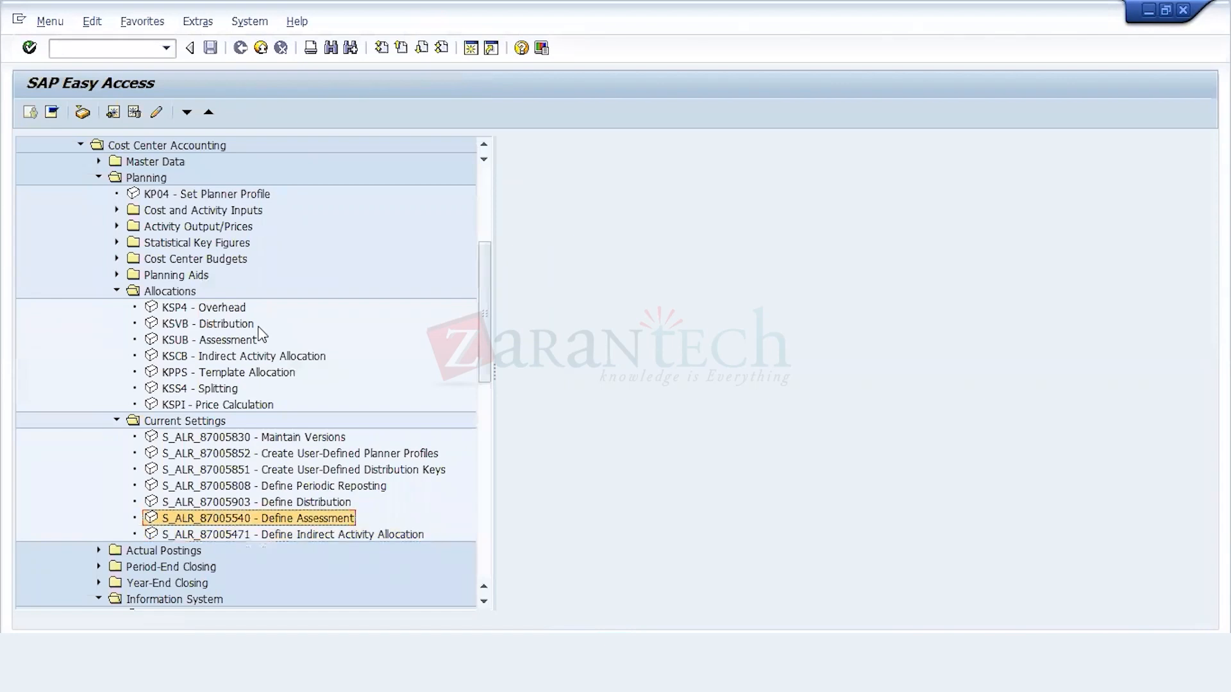
key("Up")
key("Up")
key("Up")
key("Up")
key("Up")
key("Up")
key("Up")
key("Up")
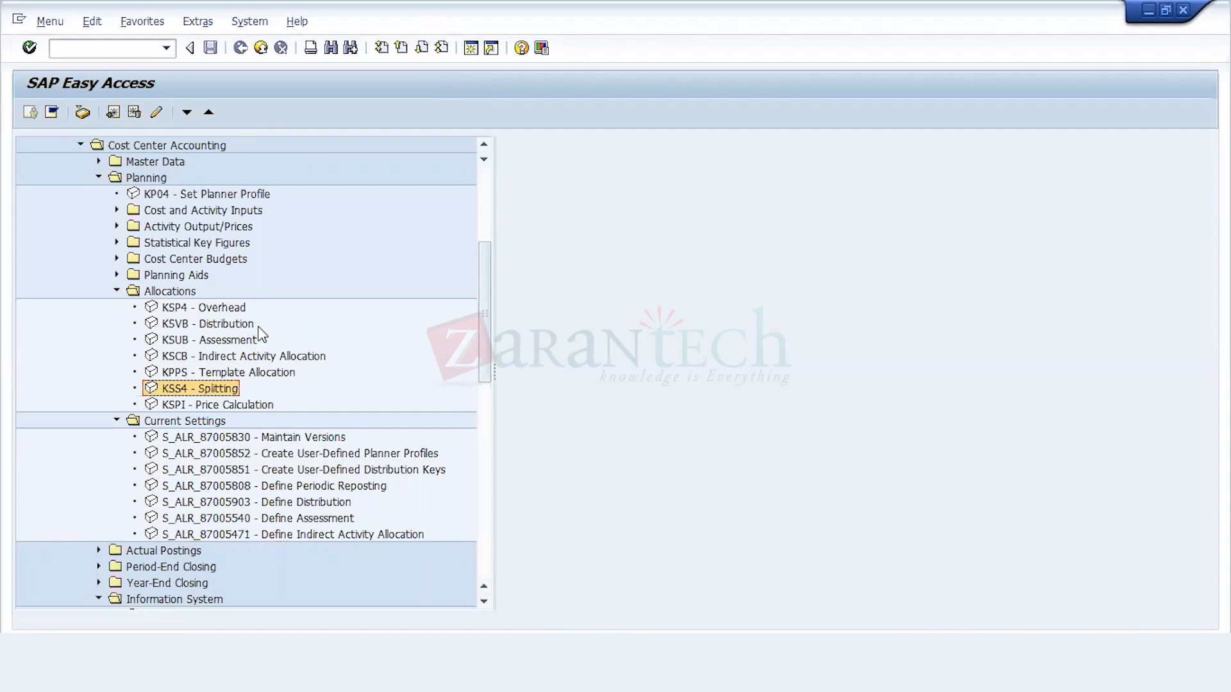
key("Up")
key("Up")
key("Down")
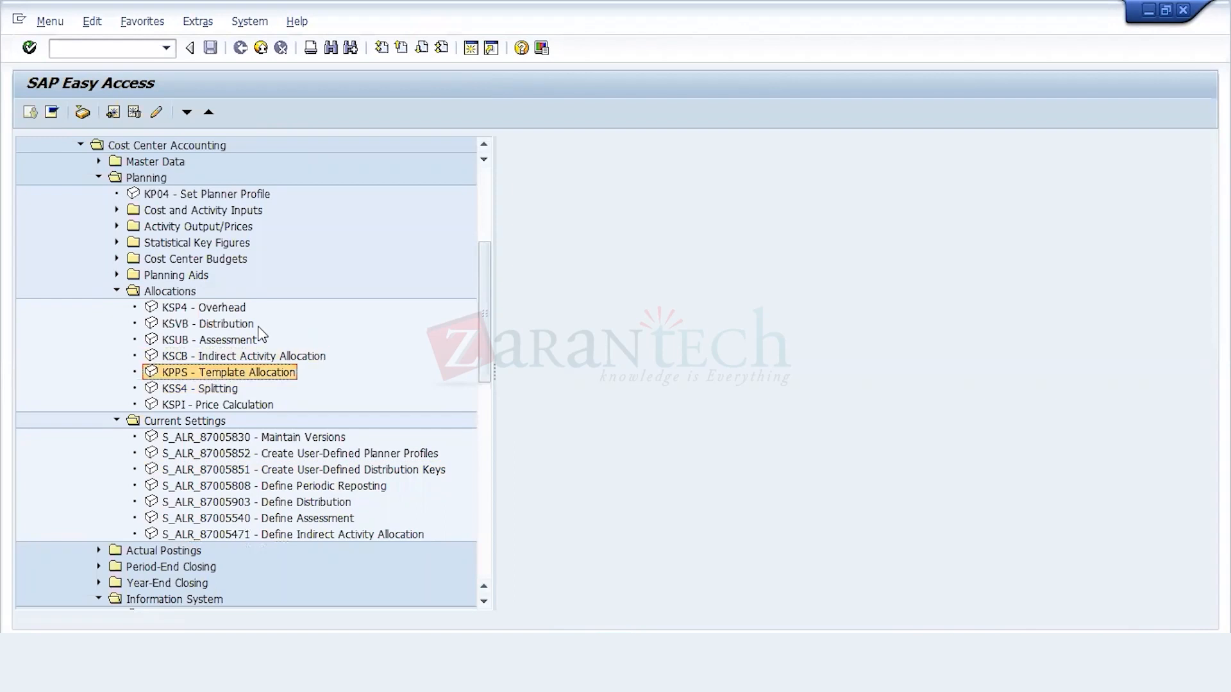
key("Up")
key("Up")
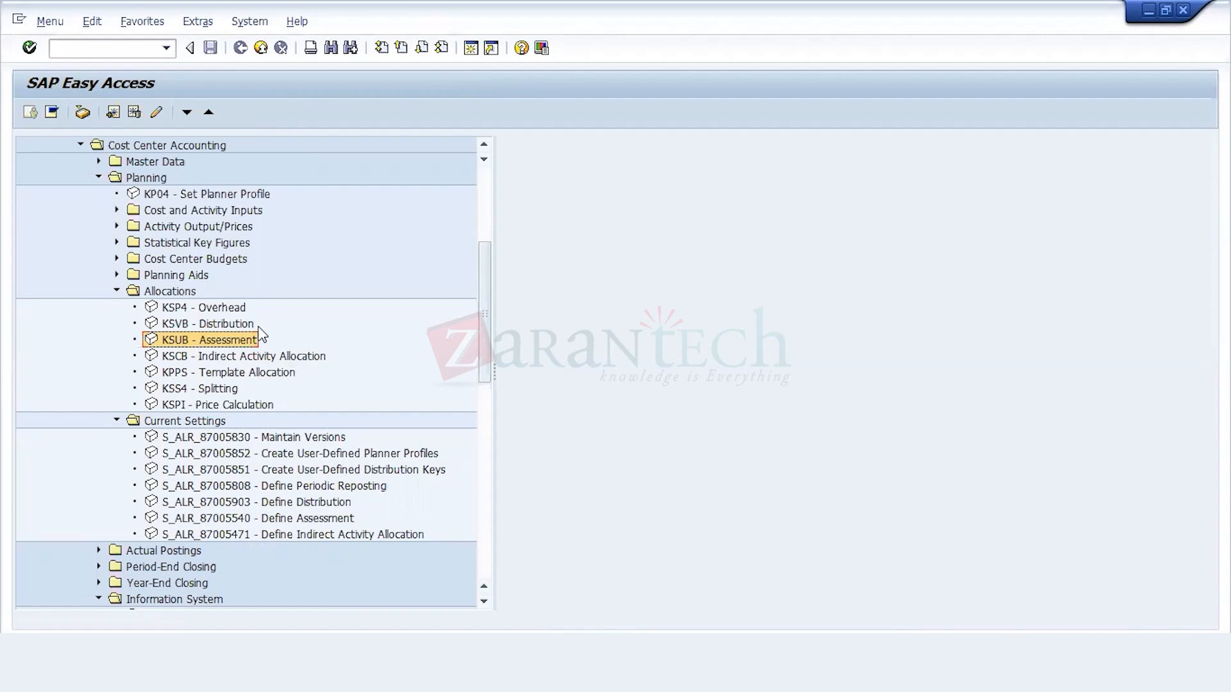
key("Up")
key("Up")
key("Up")
key("Up")
key("Up")
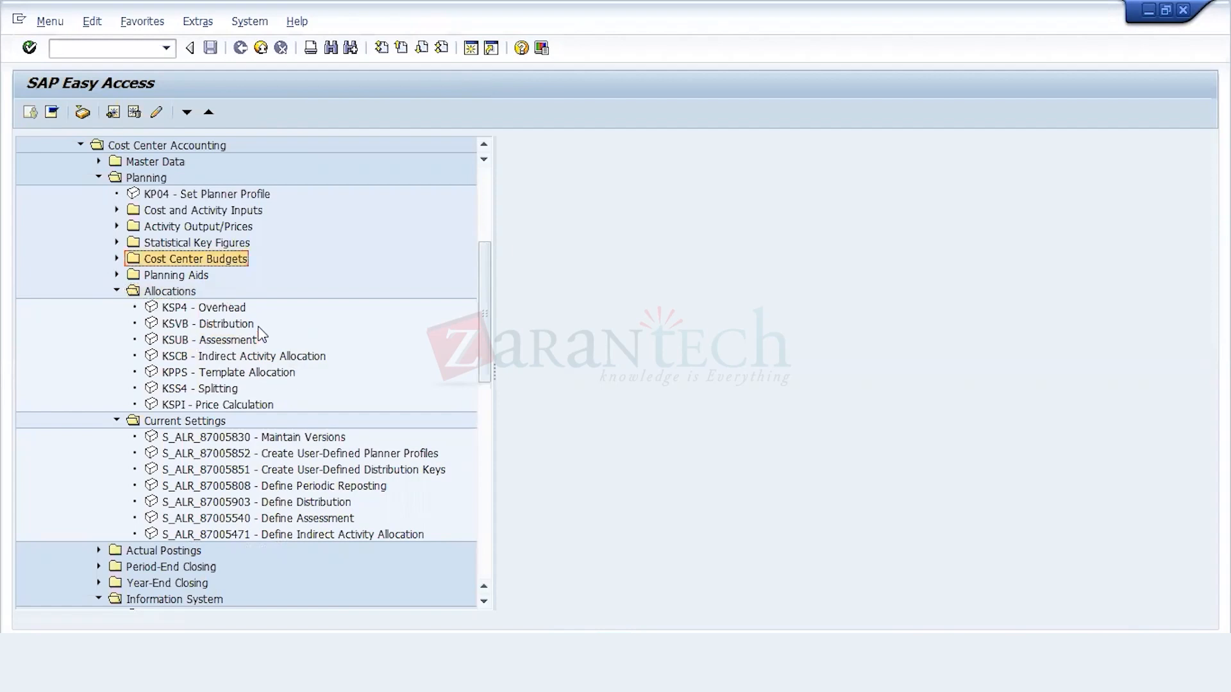
key("Up")
key("Up")
key("Up")
key("Up")
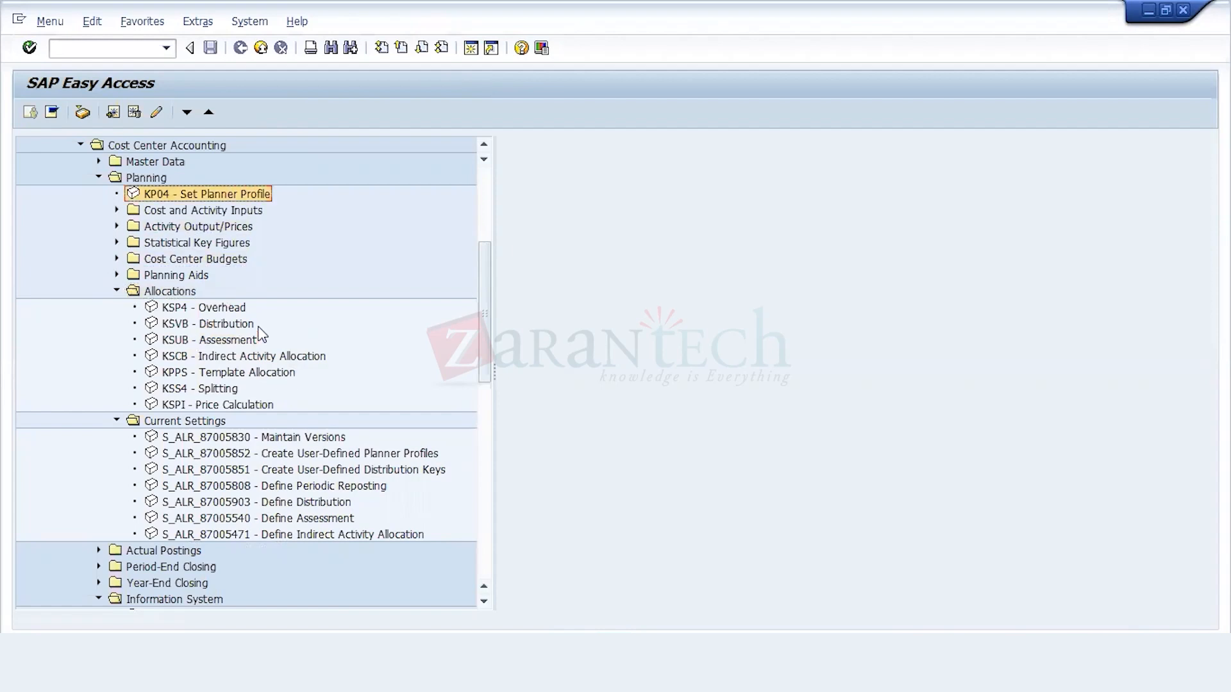
key("Down")
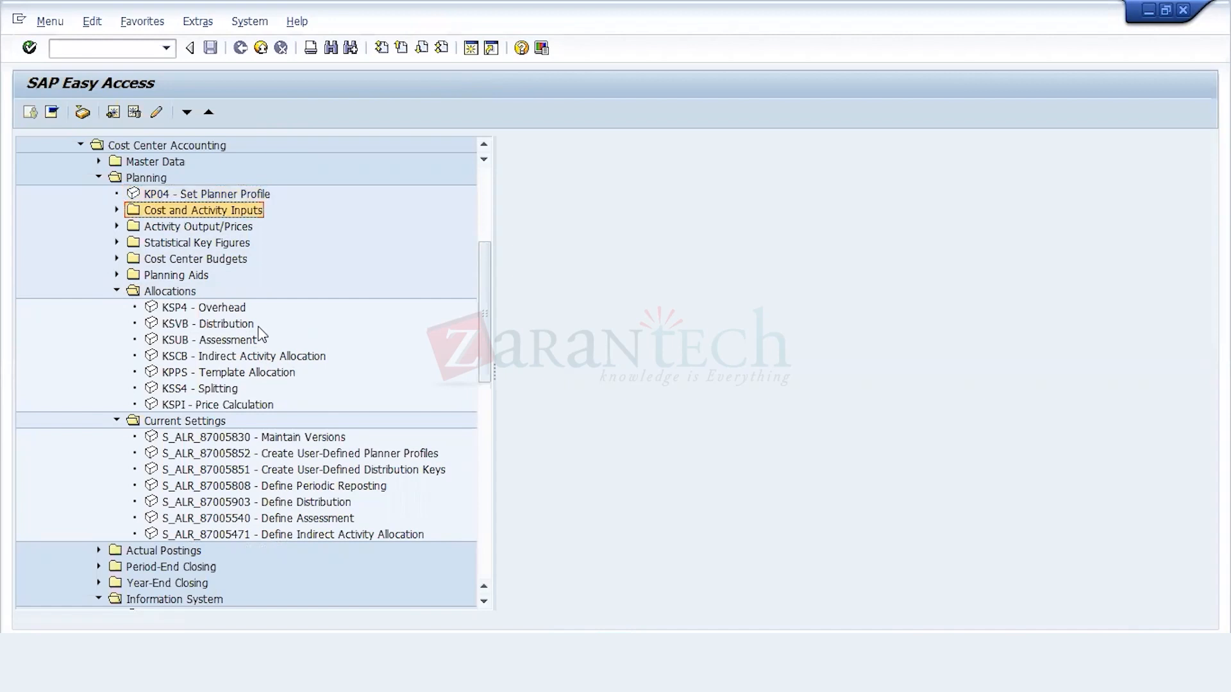
key("Down")
key("Down")
key("Down")
key("Down")
key("Down")
key("Down")
key("Down")
key("Down")
key("Down")
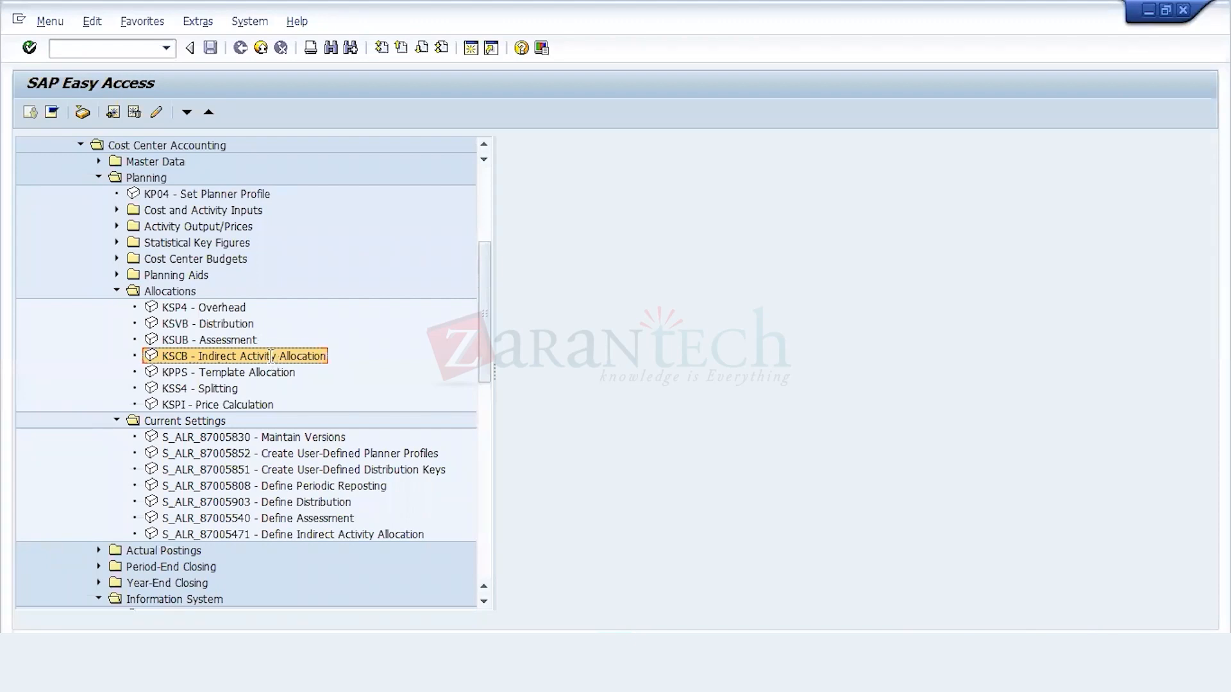
double_click(272, 356)
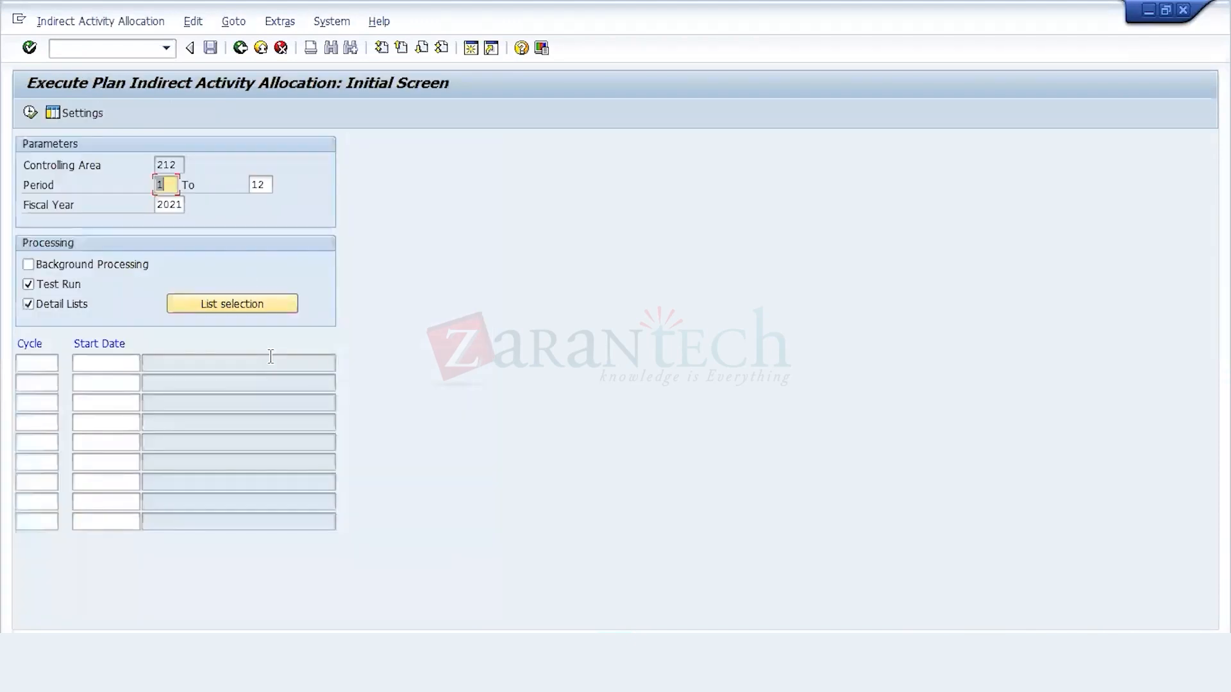
Step: Execute cycle IDA01 with start date 01.04.2021 and test run turned off, and display the run's messages
left_click(52, 363)
type("IDA01")
key("Return")
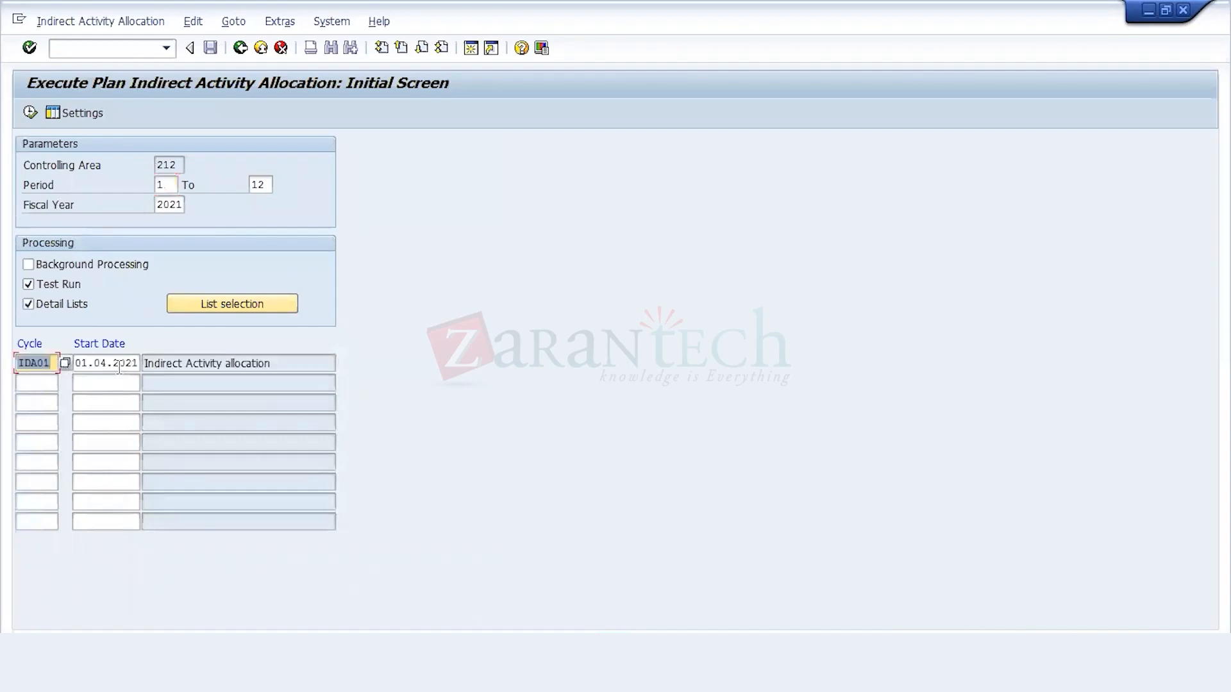
left_click(130, 363)
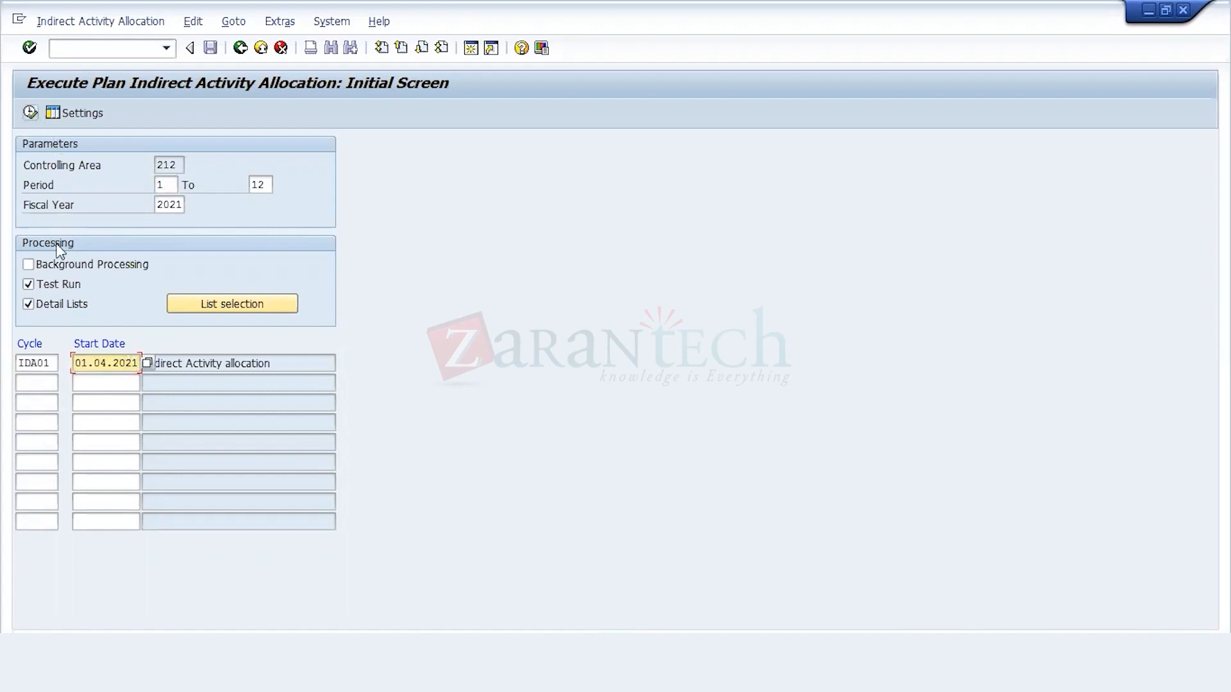
left_click(28, 283)
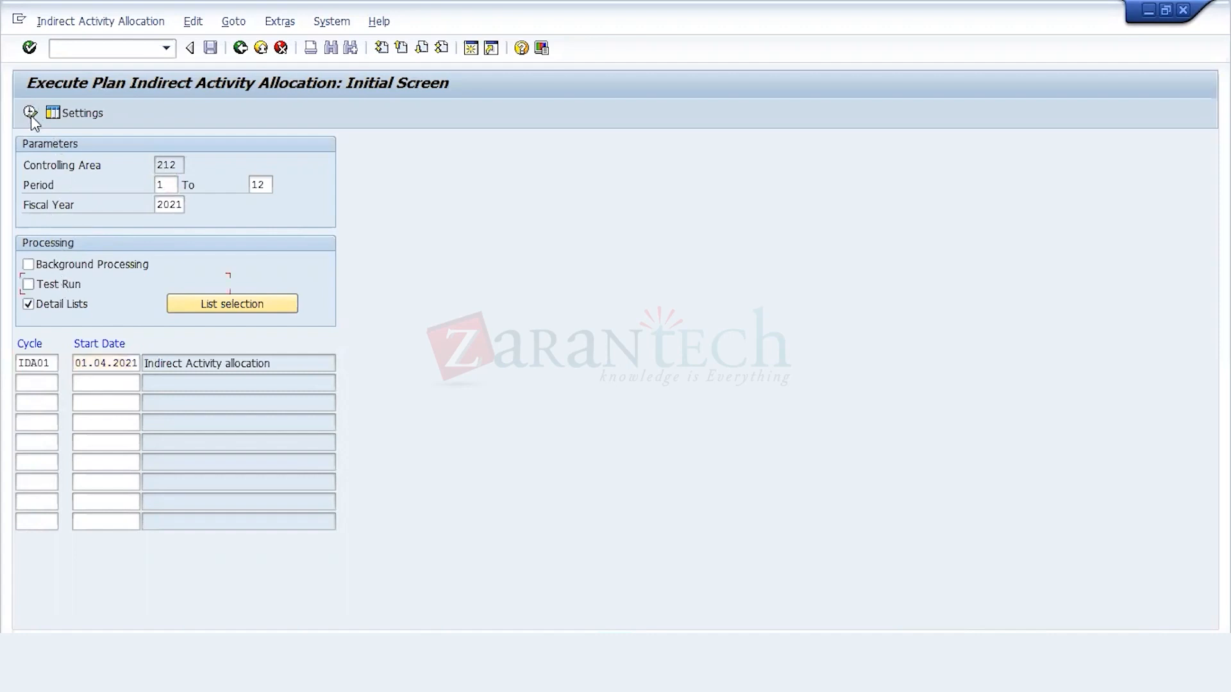
left_click(31, 114)
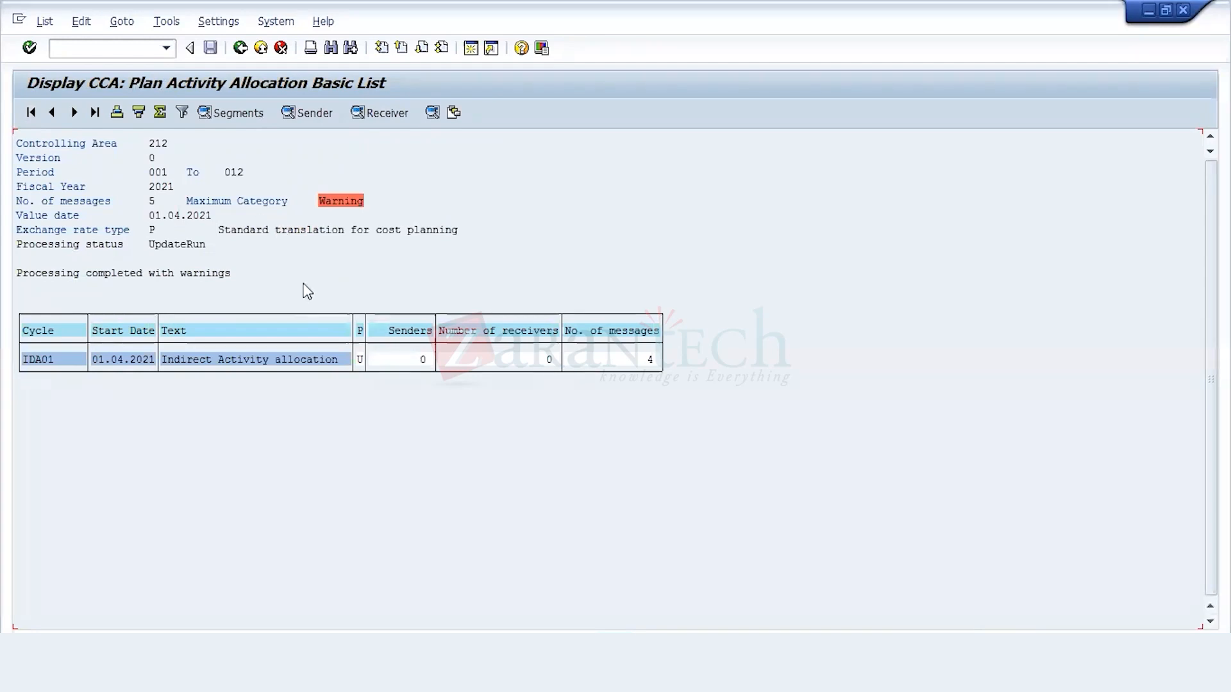
double_click(341, 203)
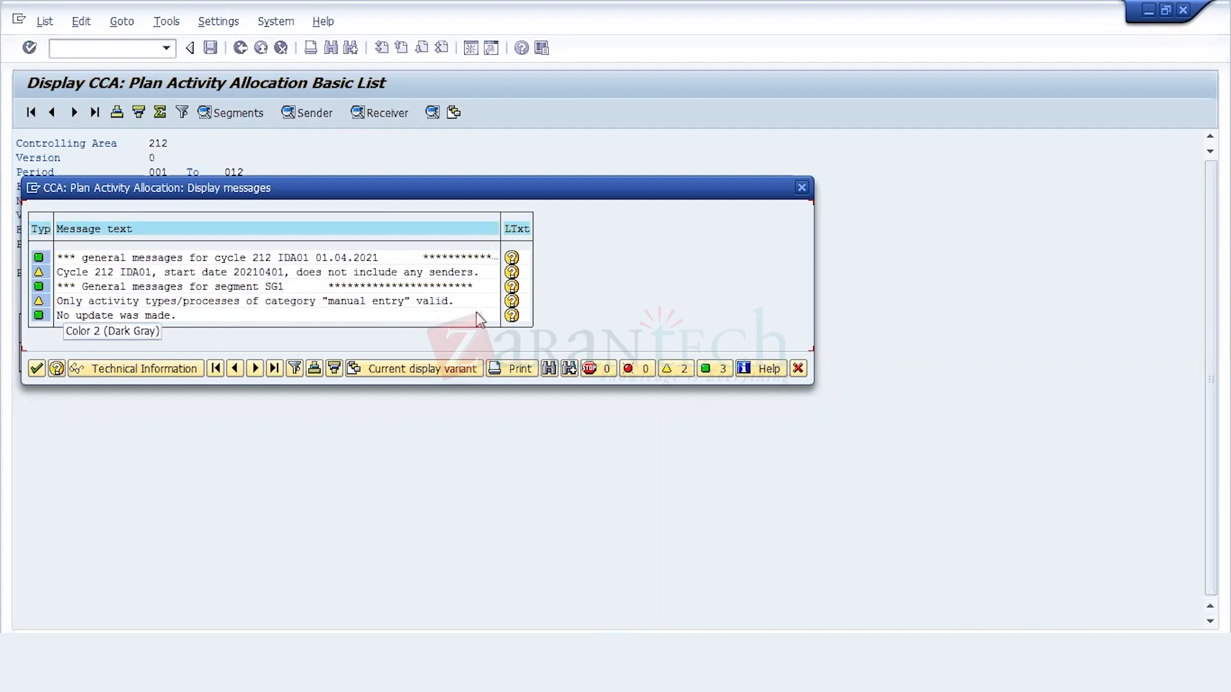
Step: Hide the warnings in the IDA01 run's messages, close them, exit the basic list and return to the SAP Easy Access menu
left_click(685, 370)
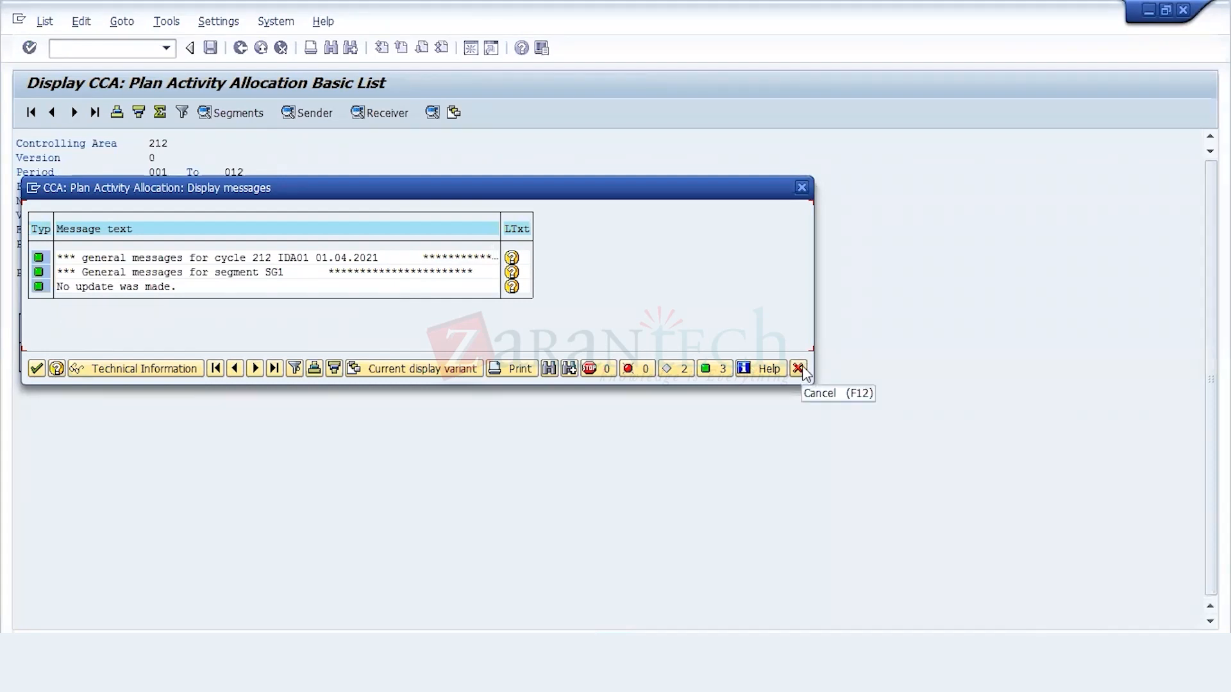
key("Return")
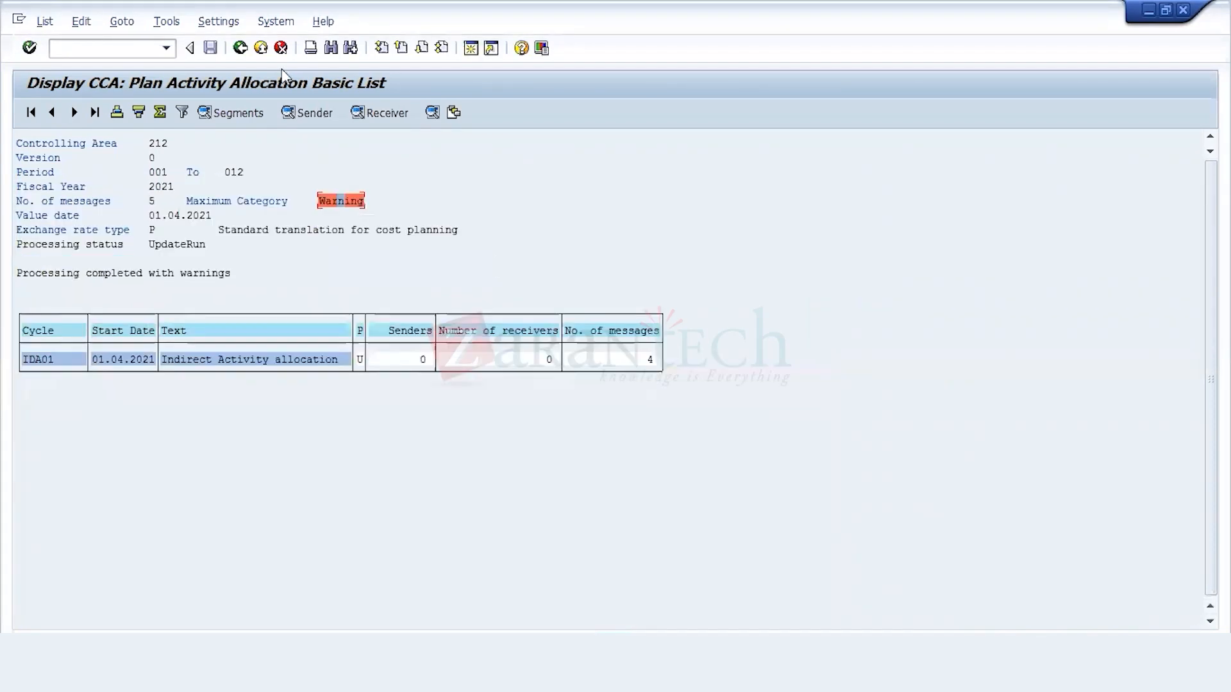
left_click(240, 49)
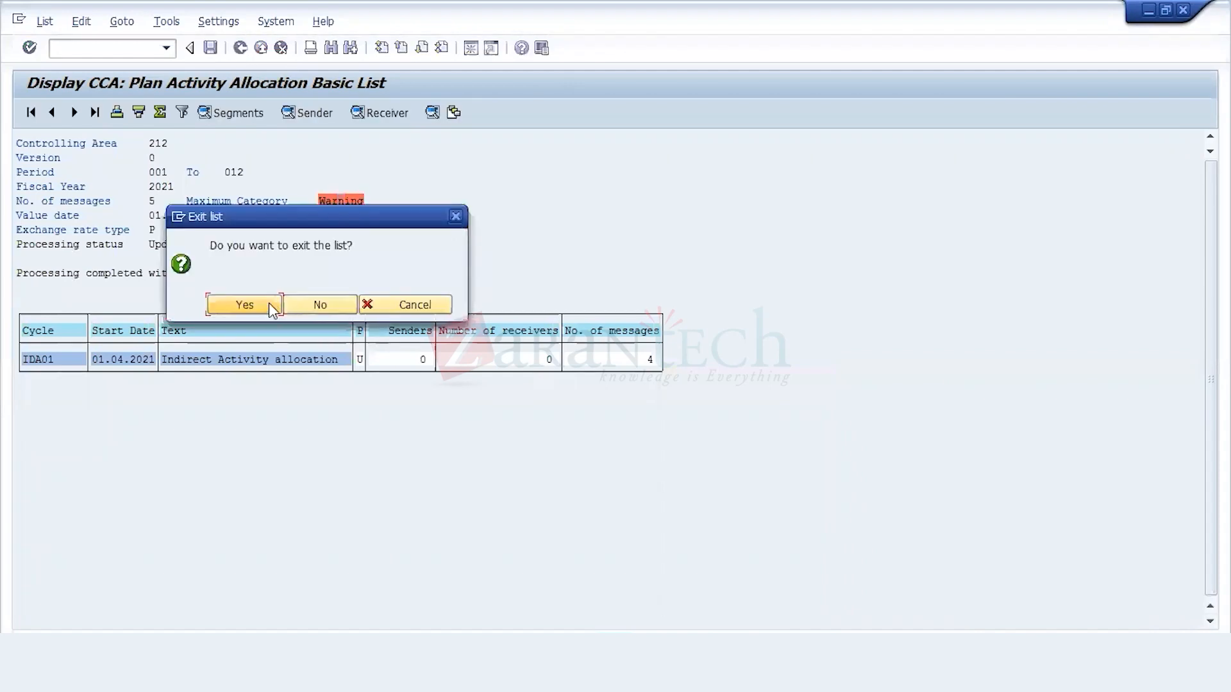
left_click(268, 303)
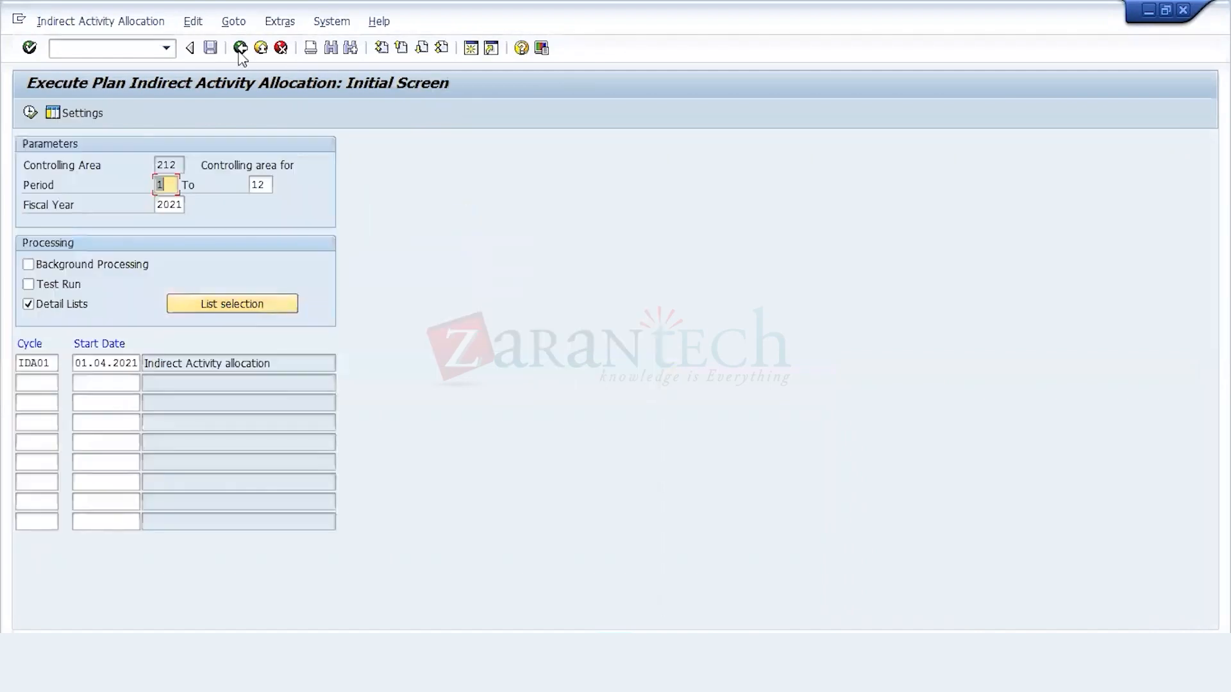
left_click(239, 48)
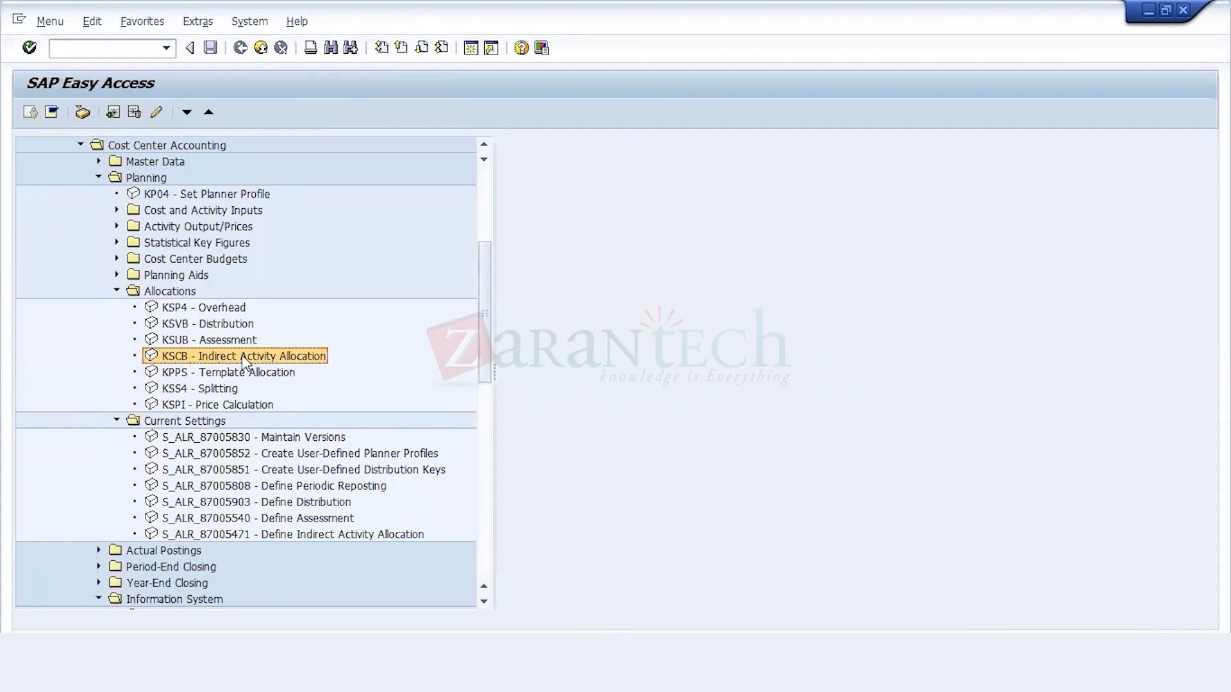
Step: Create plan indirect activity allocation cycle IDA02 starting 01.04.2021 with the text Indirect Activity allocation, and attach a segment
double_click(239, 534)
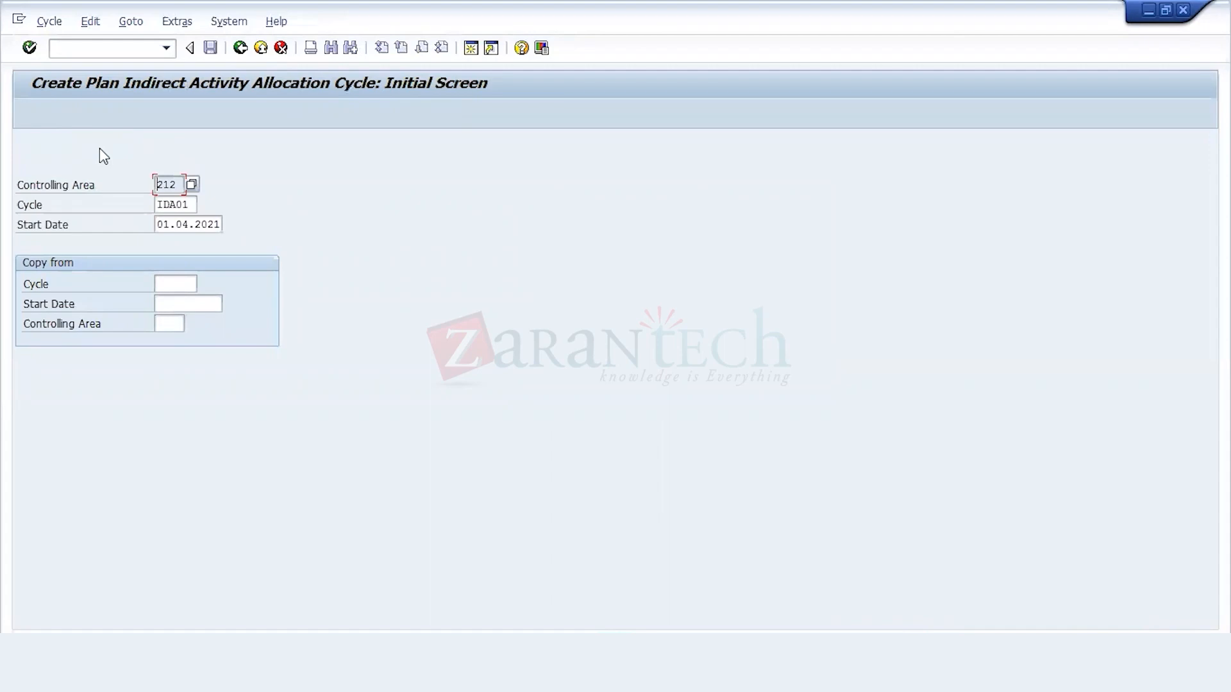
left_click(190, 205)
key("BackSpace")
type("2")
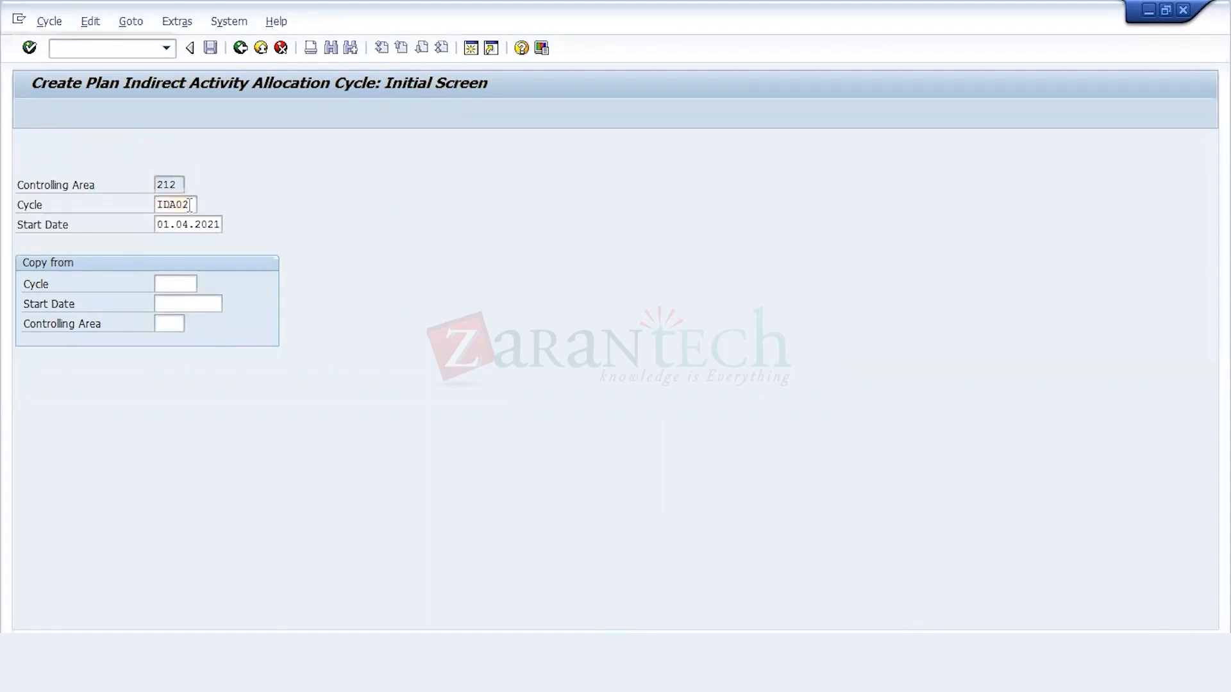
key("Return")
left_click(195, 206)
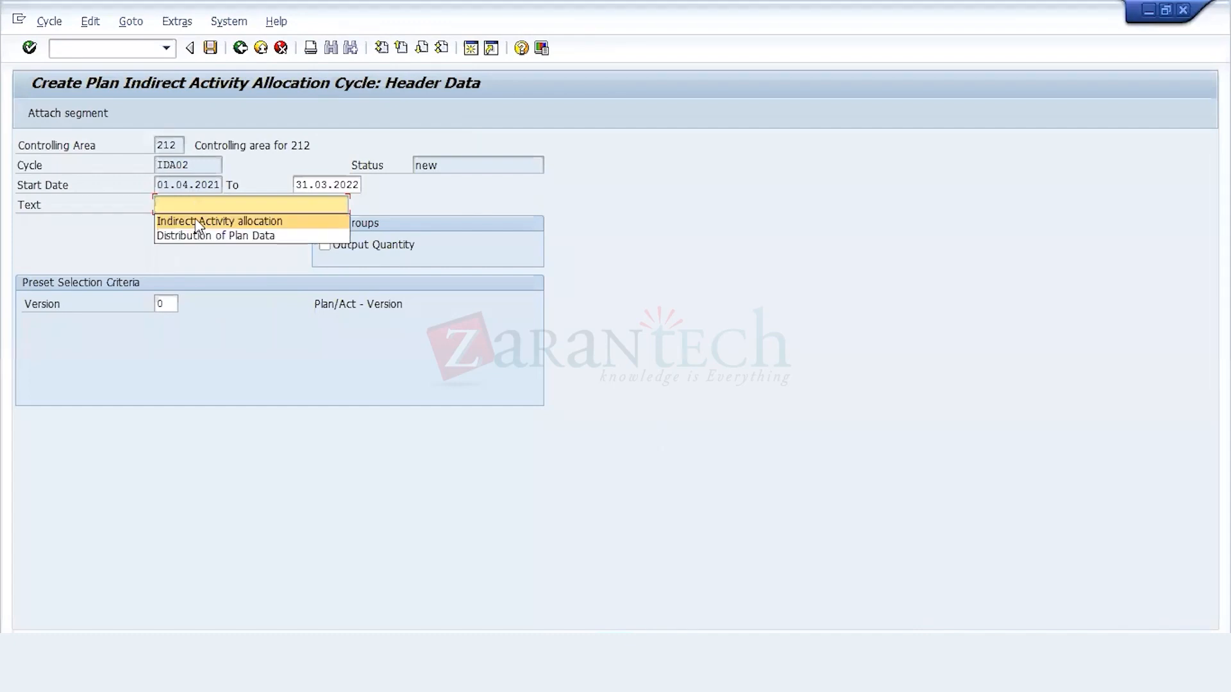
left_click(195, 221)
left_click(77, 121)
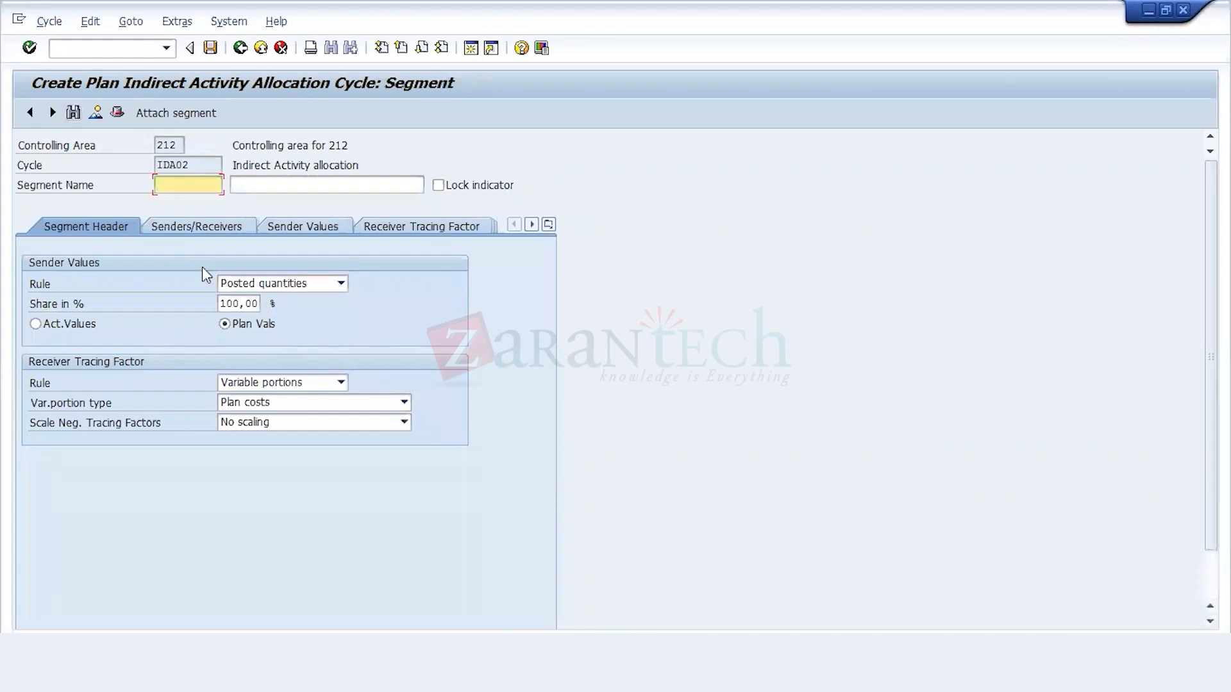
Step: Name the segment SG1 with the description Reparing Cost and set its variable portion type to Plan Activity
left_click(187, 185)
left_click(186, 203)
left_click(256, 184)
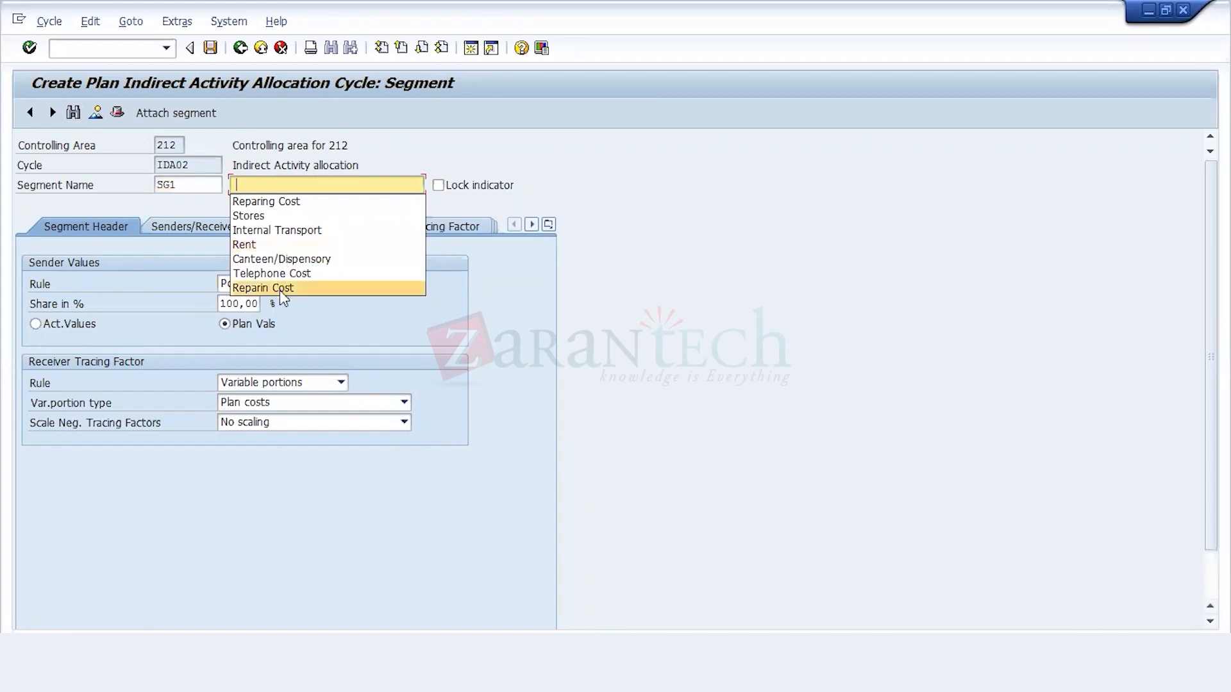
left_click(280, 202)
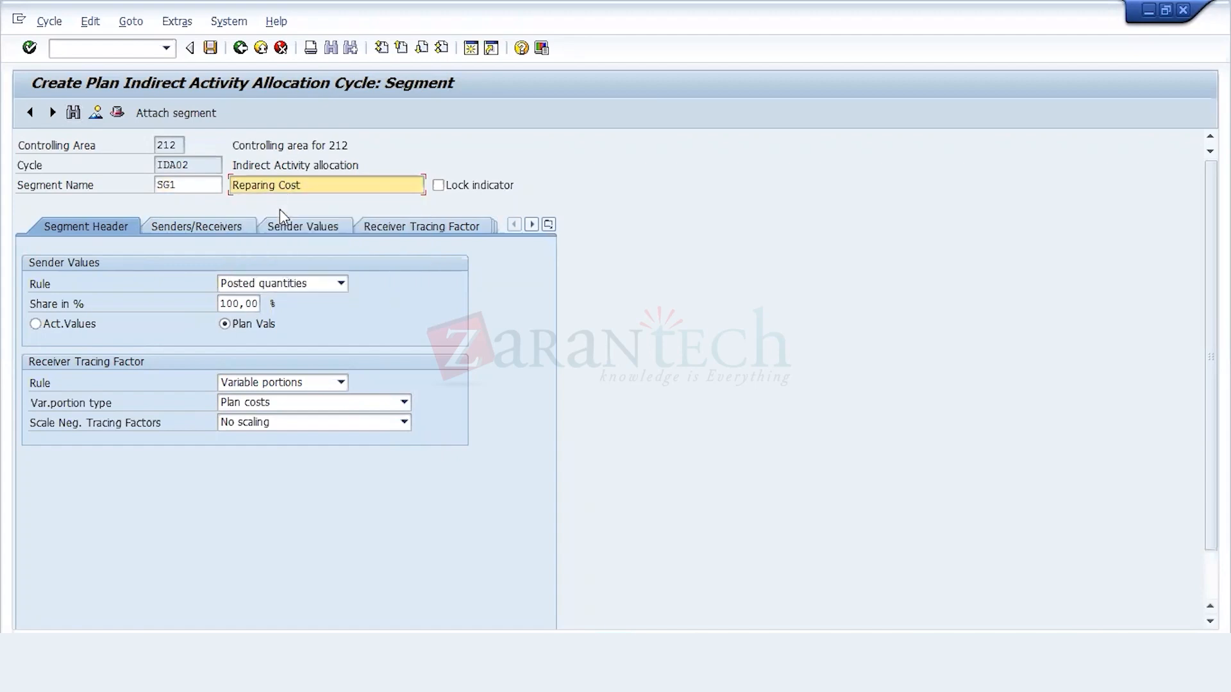
left_click(288, 399)
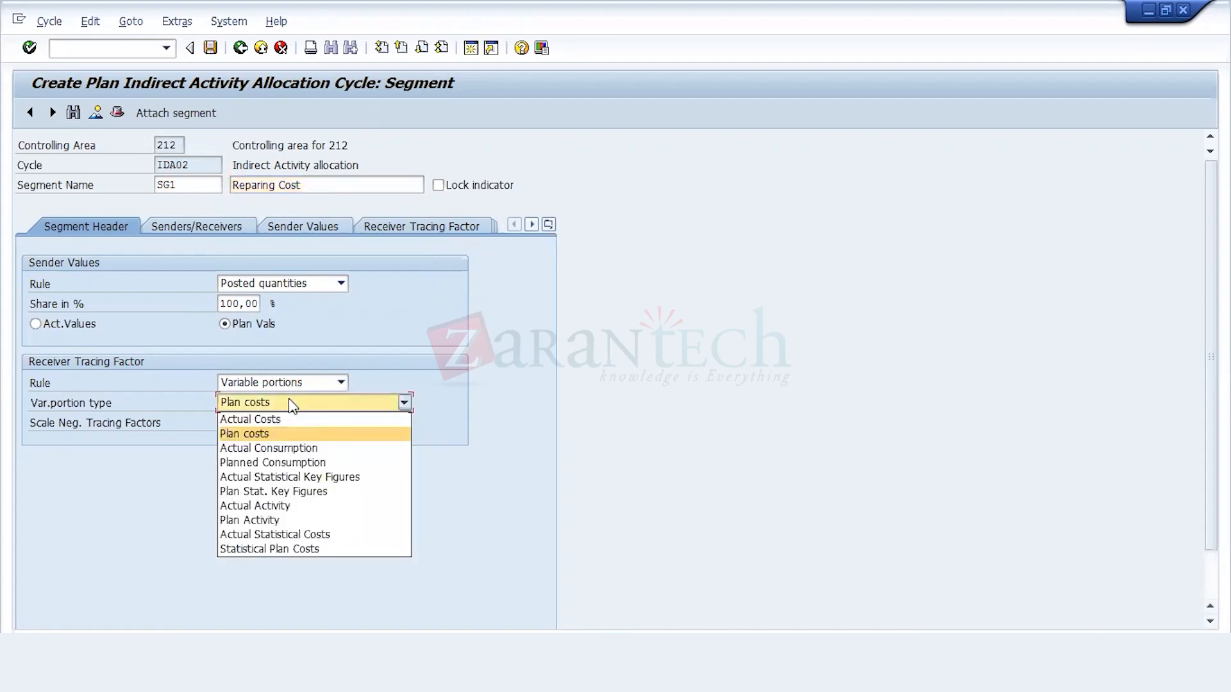
left_click(286, 494)
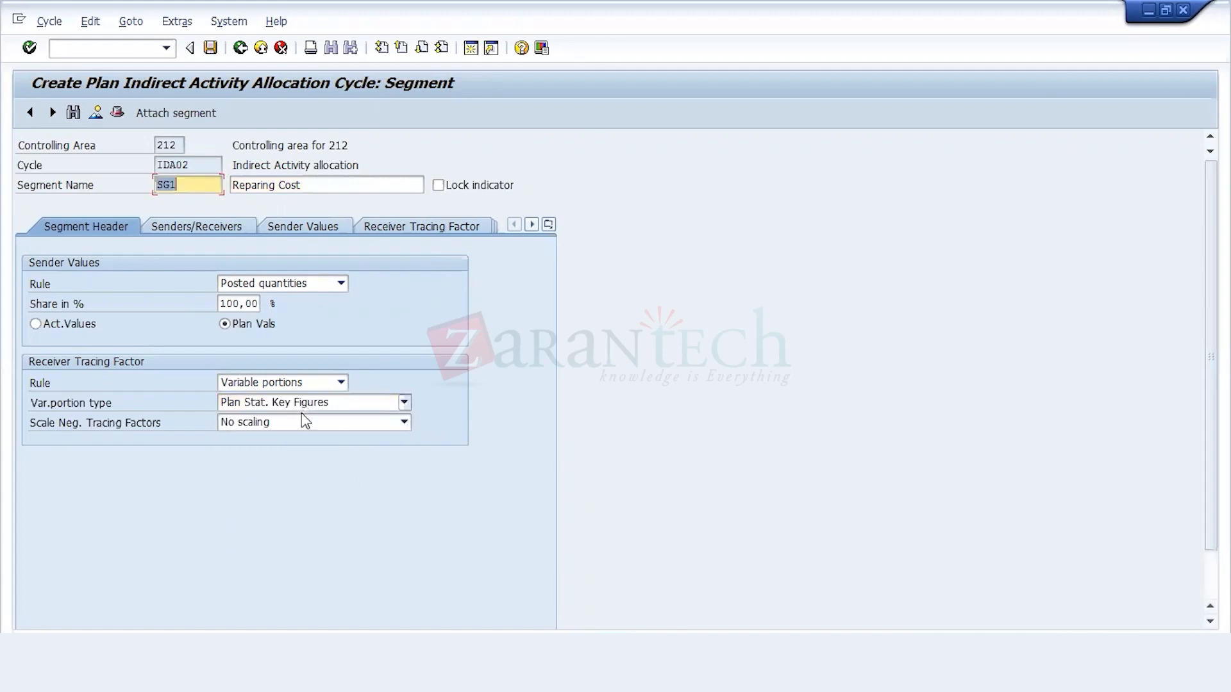
left_click(303, 404)
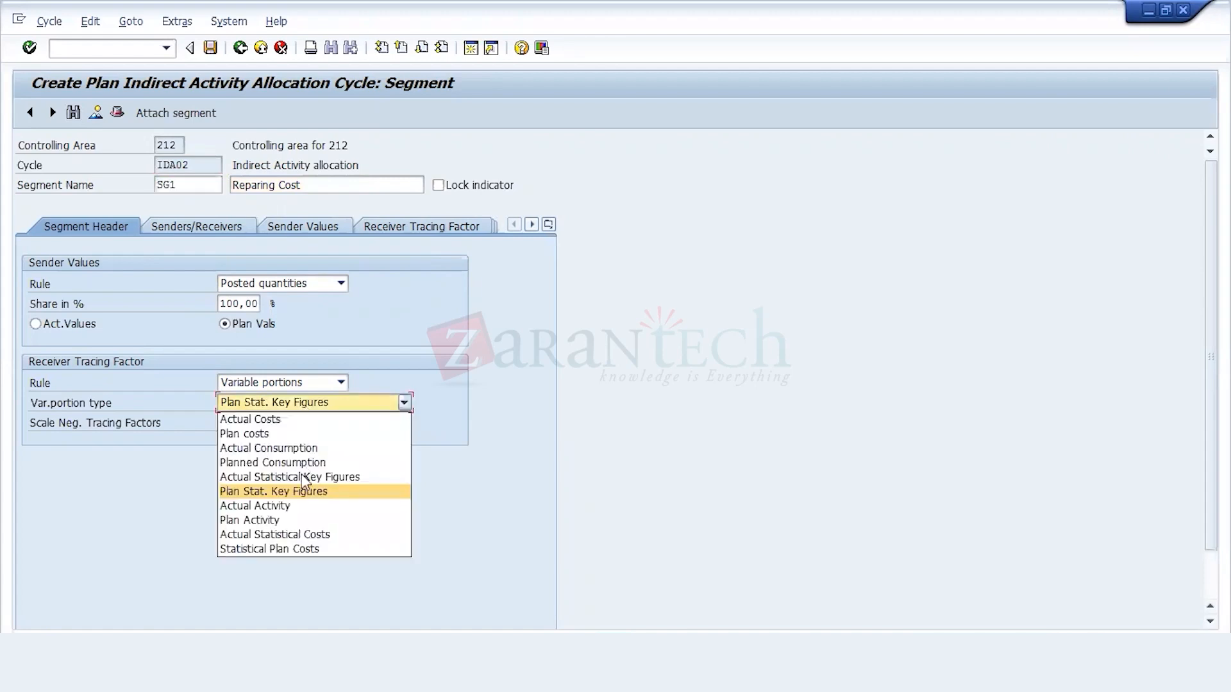
left_click(300, 521)
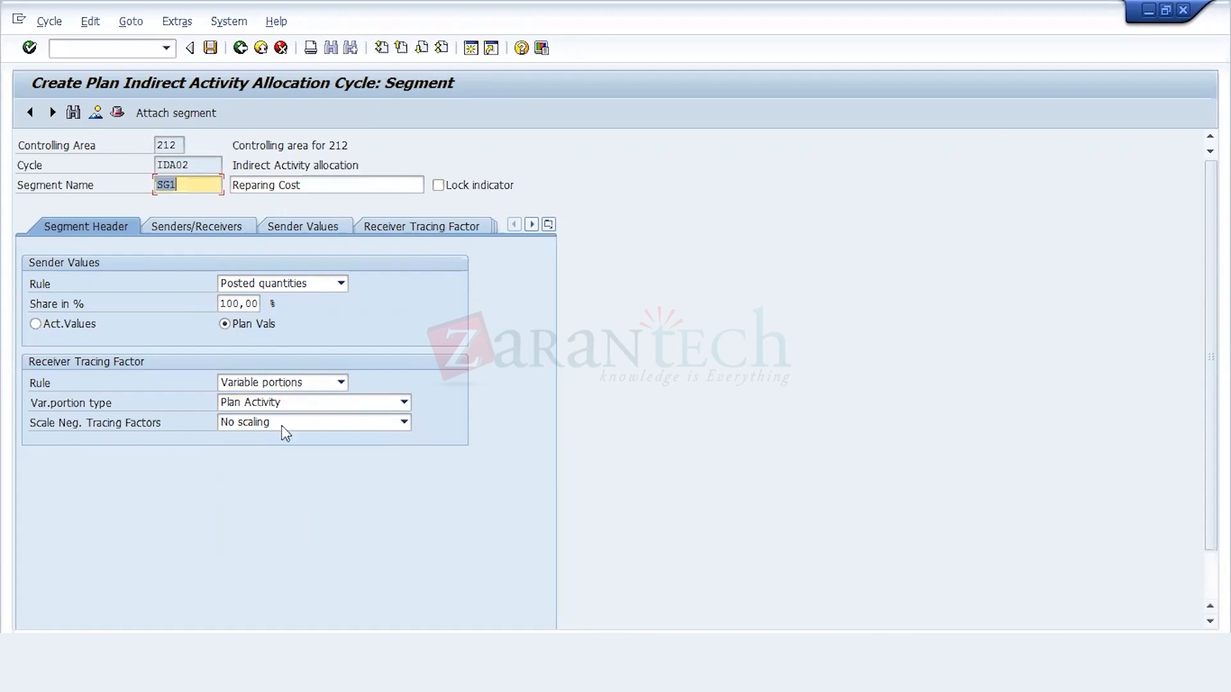
Step: Set segment SG1's sender to cost center 6600 and activity type 504000
left_click(226, 230)
left_click(171, 303)
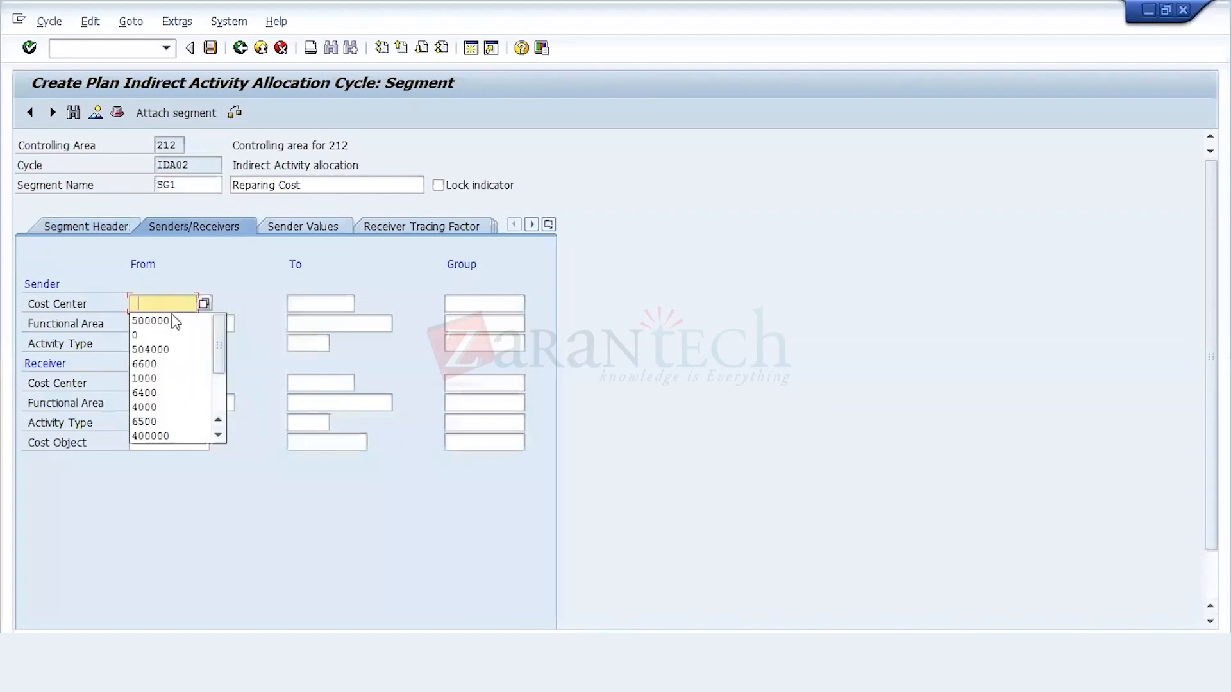
left_click(165, 365)
left_click(163, 344)
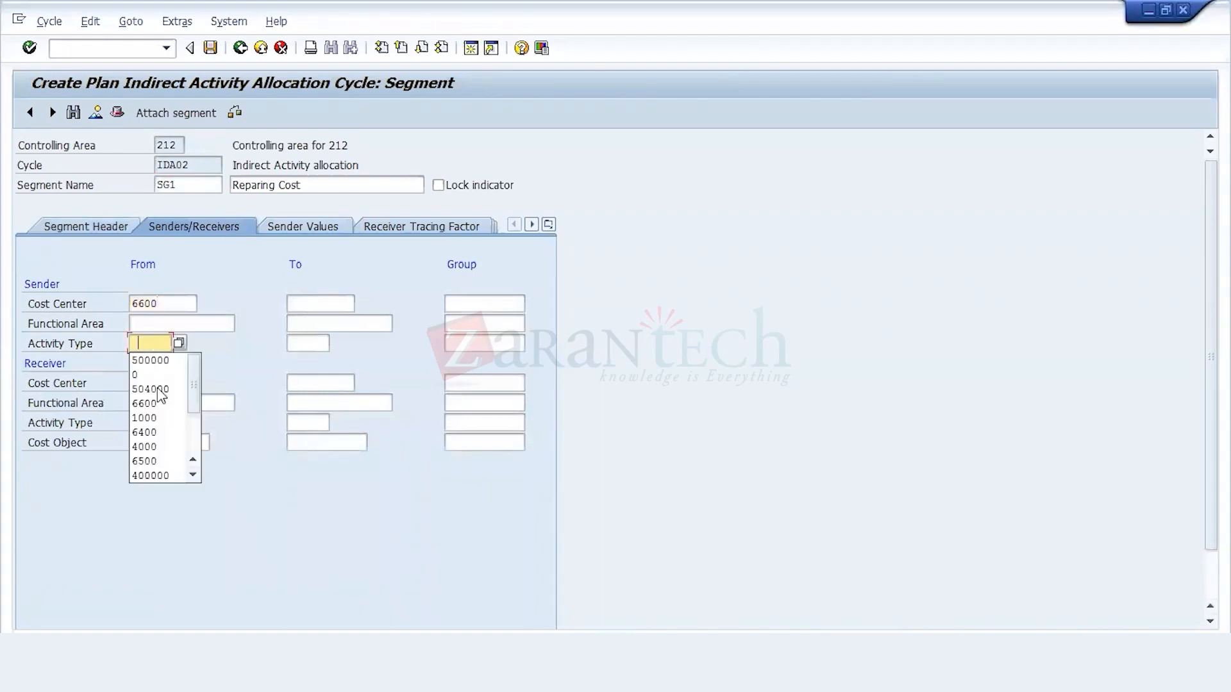
left_click(154, 389)
Step: Set segment SG1's receivers to cost centers 1000 to 6999 with activity type 500000
left_click(166, 383)
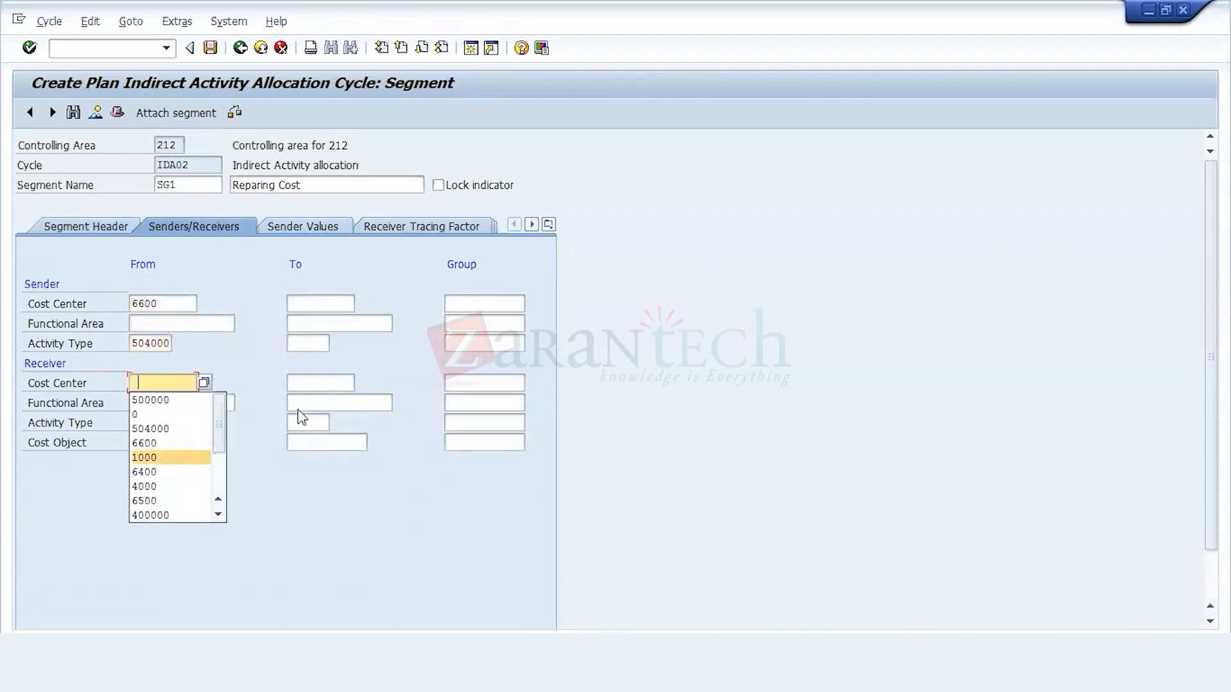
left_click(154, 457)
left_click(311, 383)
left_click(313, 443)
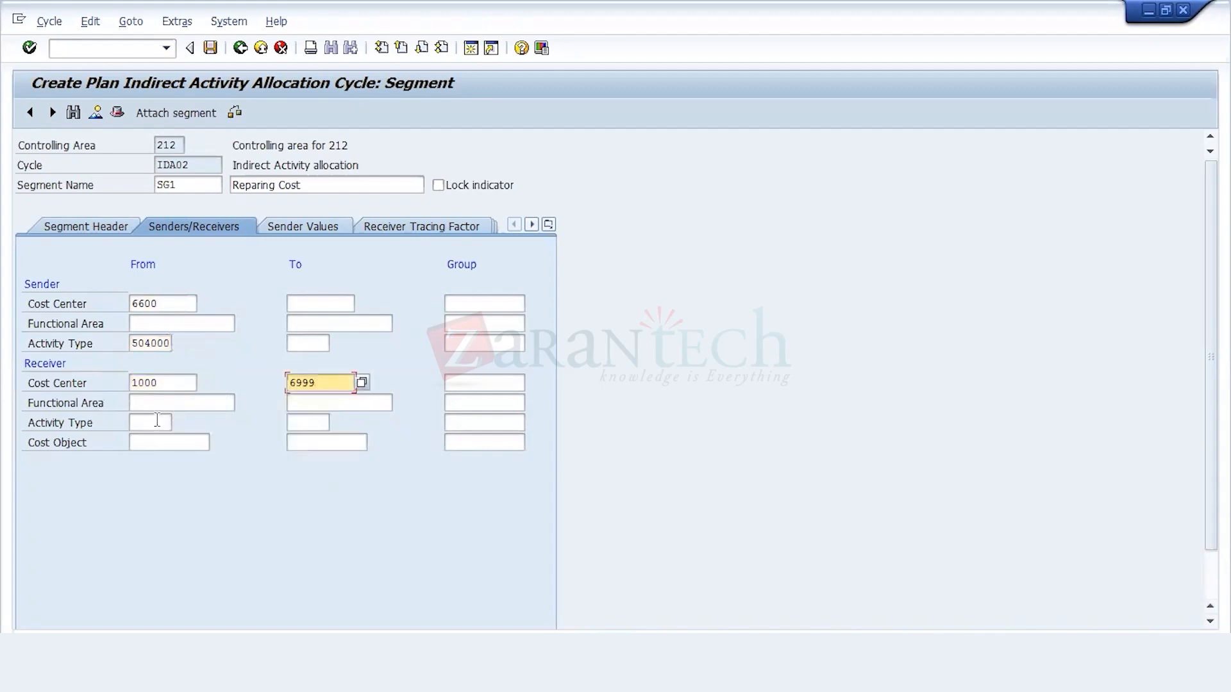
left_click(157, 420)
left_click(153, 441)
Step: Set SG1's receiver tracing factor selection criteria to version 0 and activity type 500000, saving to the 212 Configuration request
left_click(400, 228)
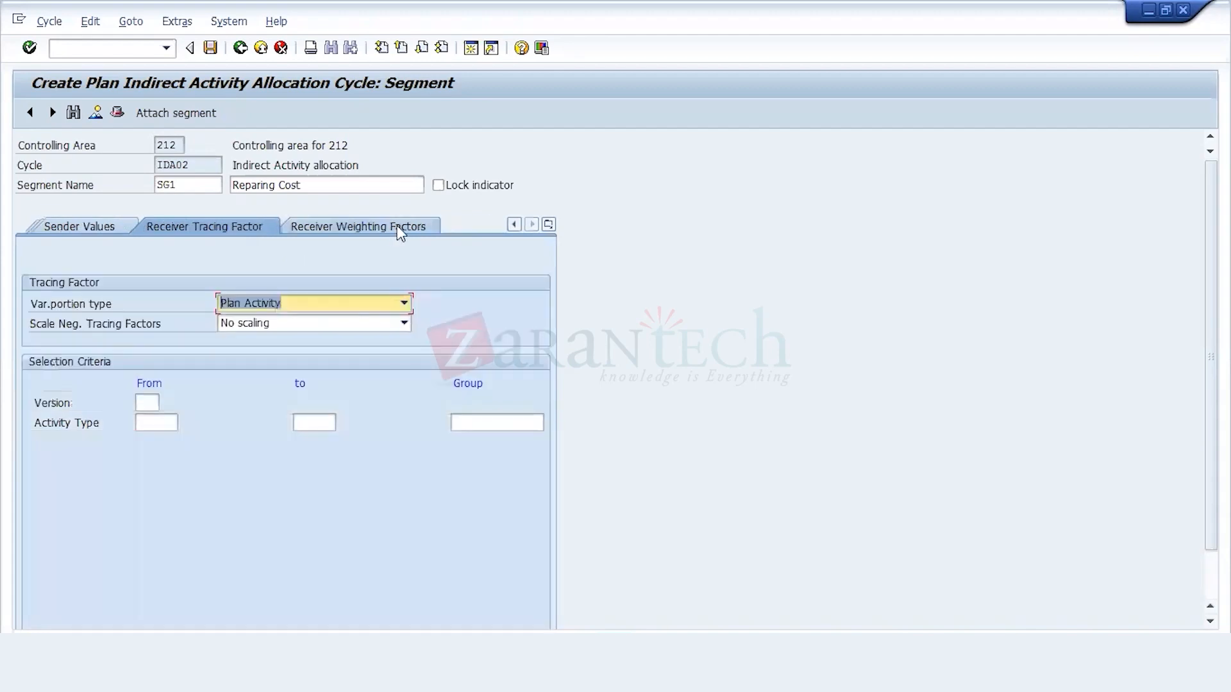
left_click(147, 403)
left_click(151, 482)
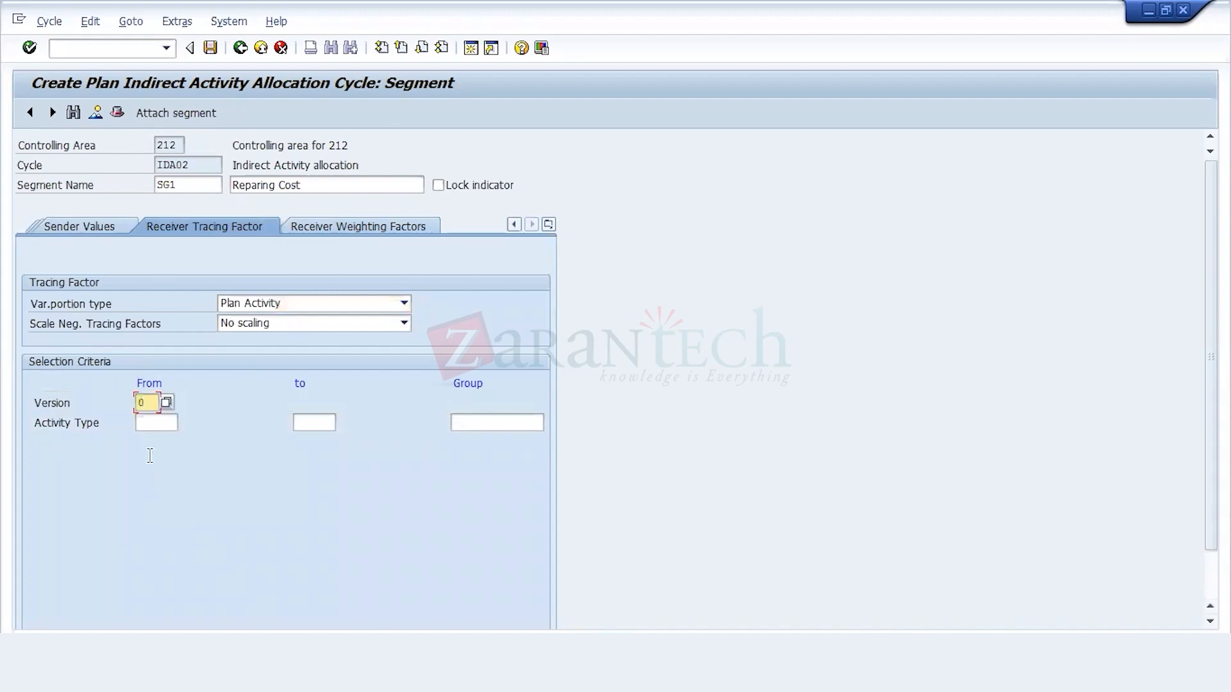
left_click(154, 423)
left_click(155, 441)
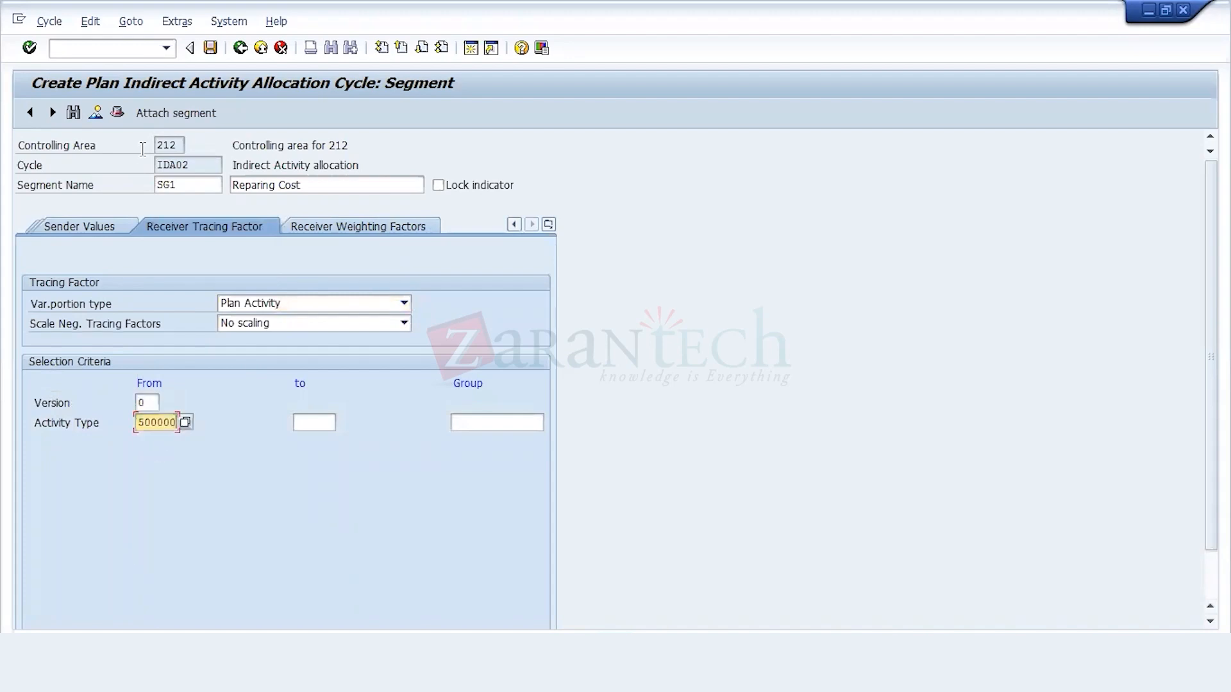
left_click(211, 49)
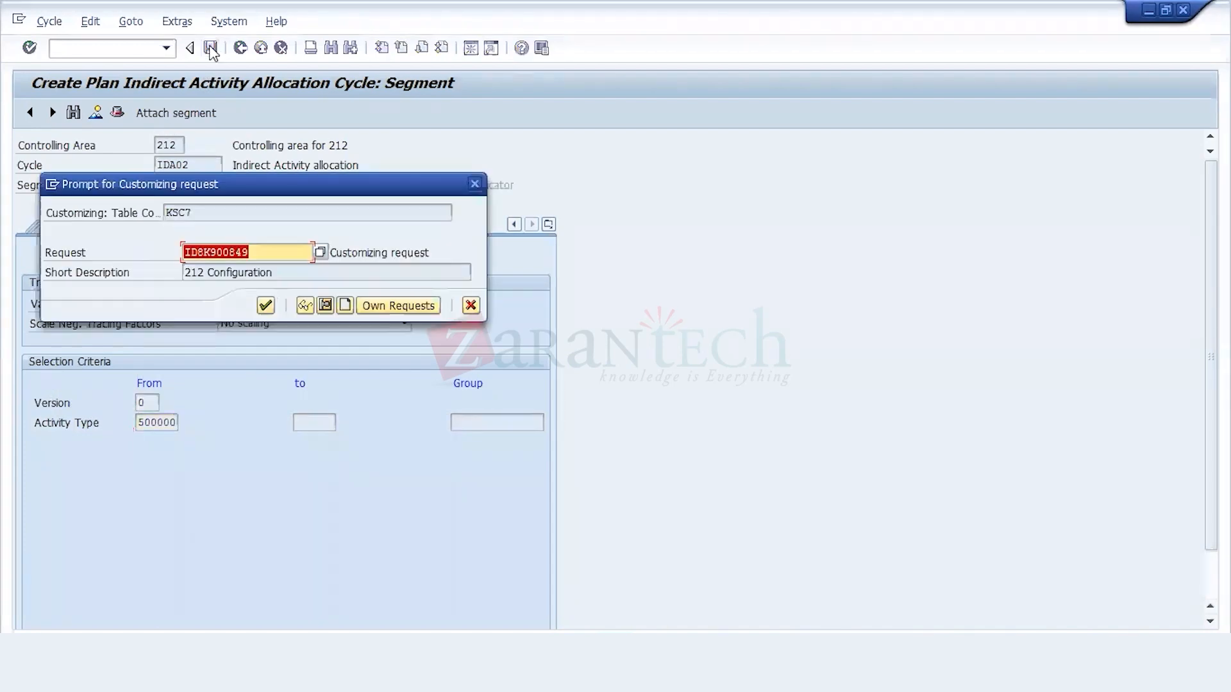
left_click(266, 306)
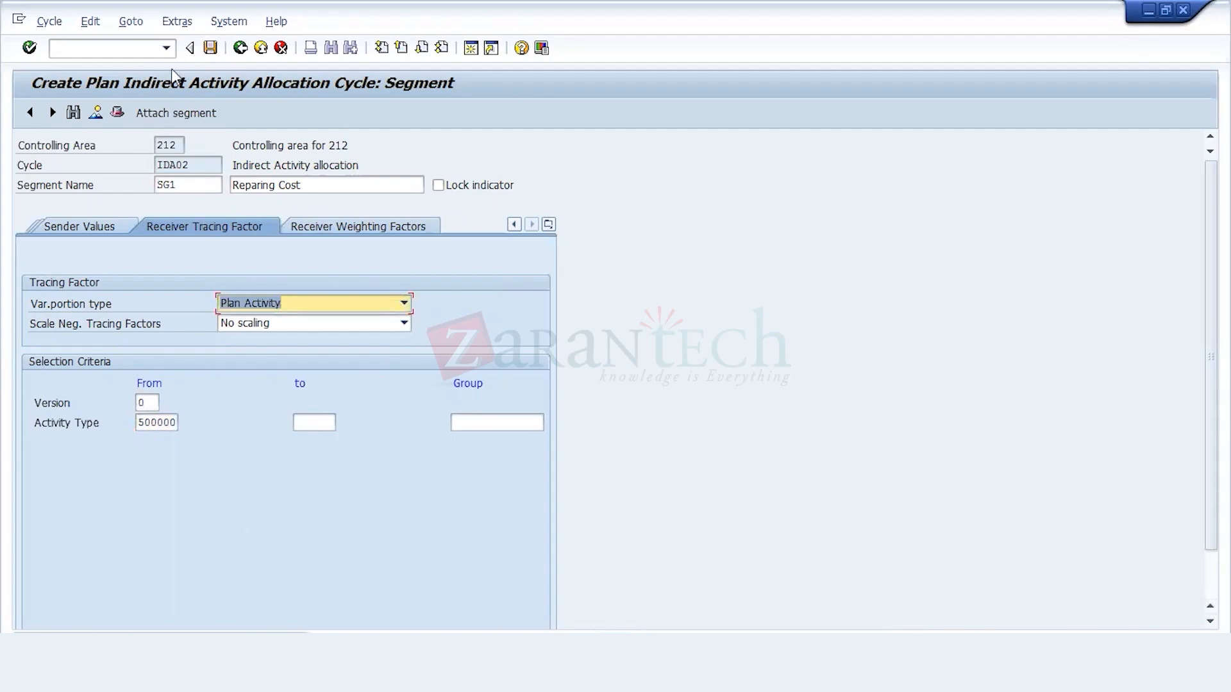
Step: Save cycle IDA02 under the 212 Configuration customizing request while leaving cycle creation for the SAP Easy Access menu
left_click(238, 51)
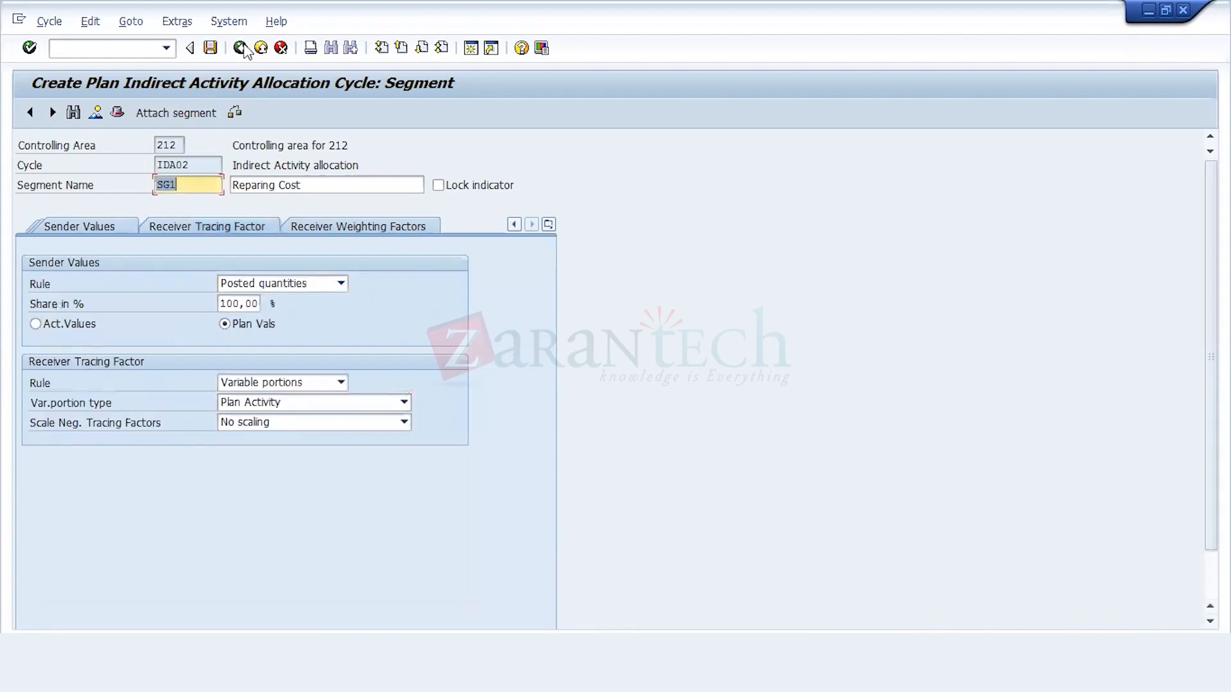
left_click(242, 50)
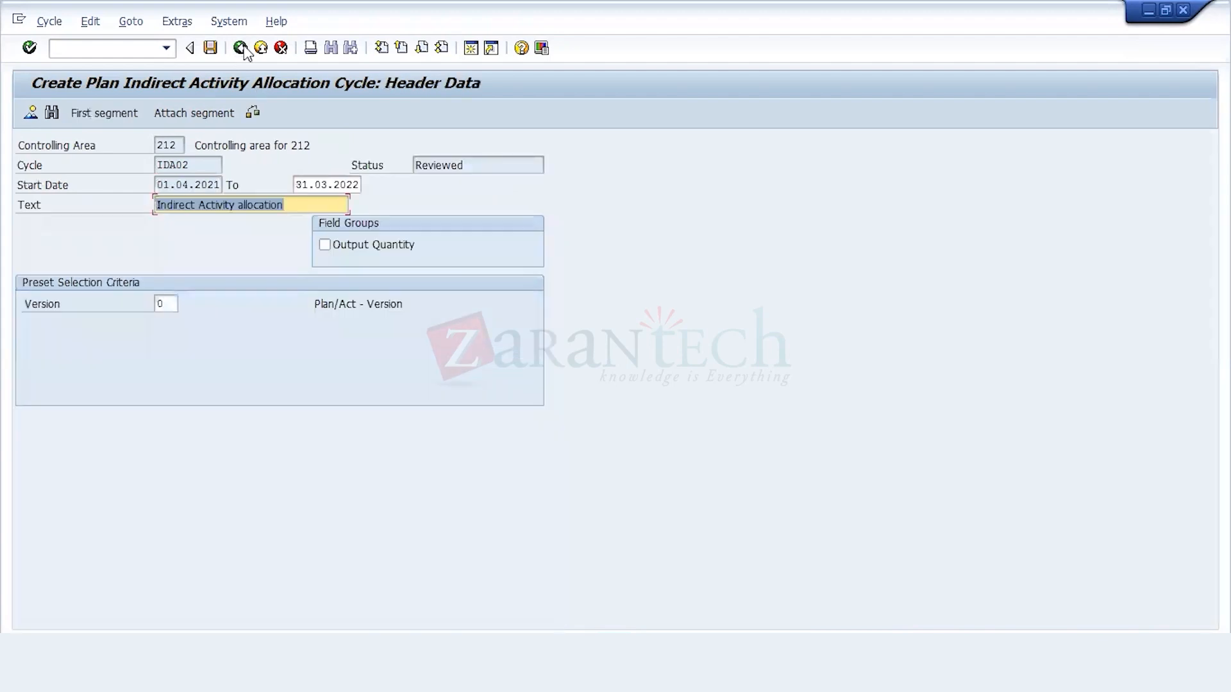
left_click(242, 49)
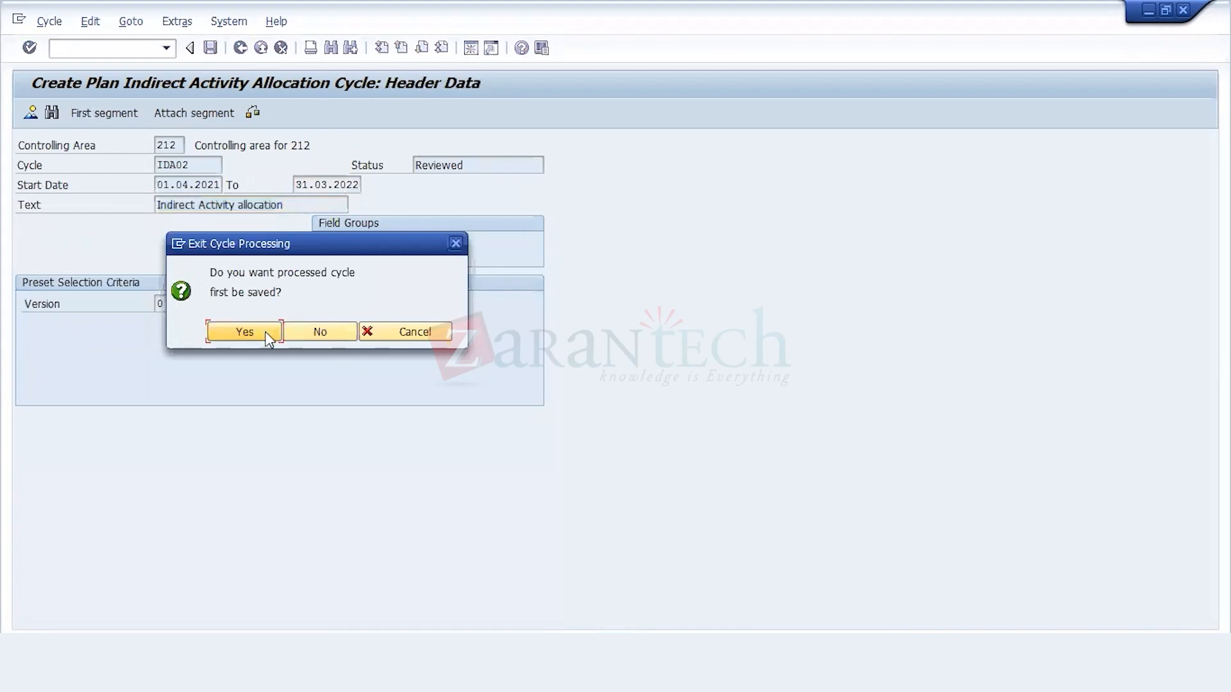
left_click(244, 332)
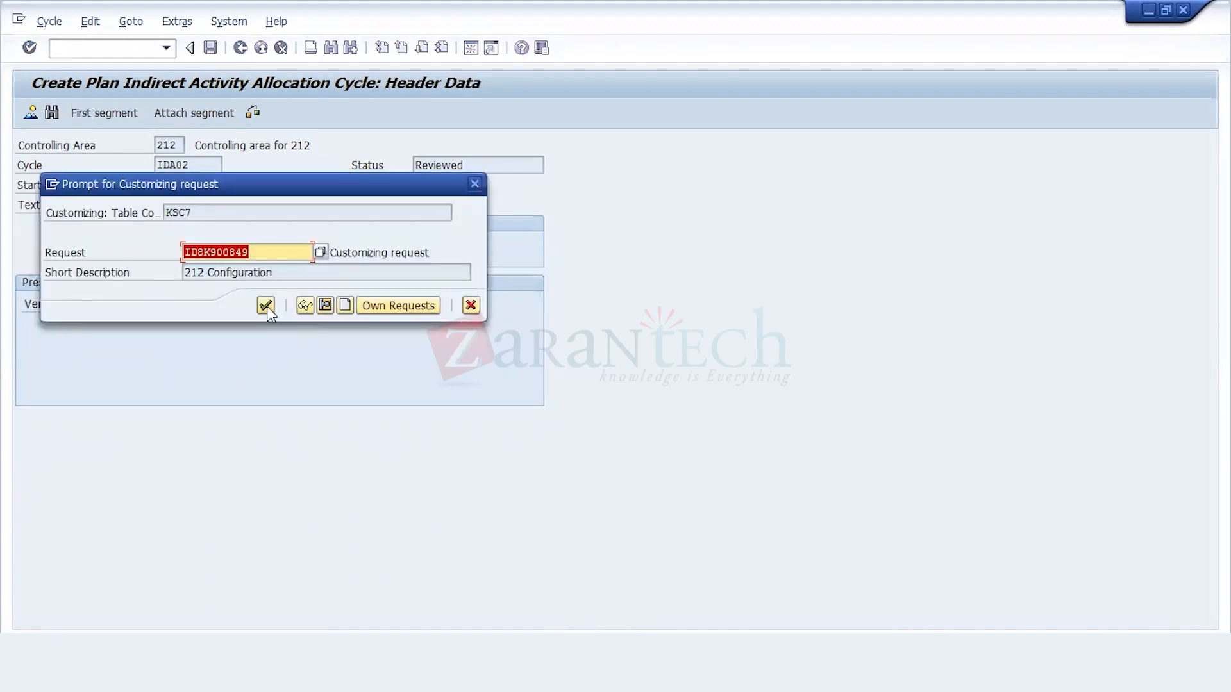
left_click(266, 306)
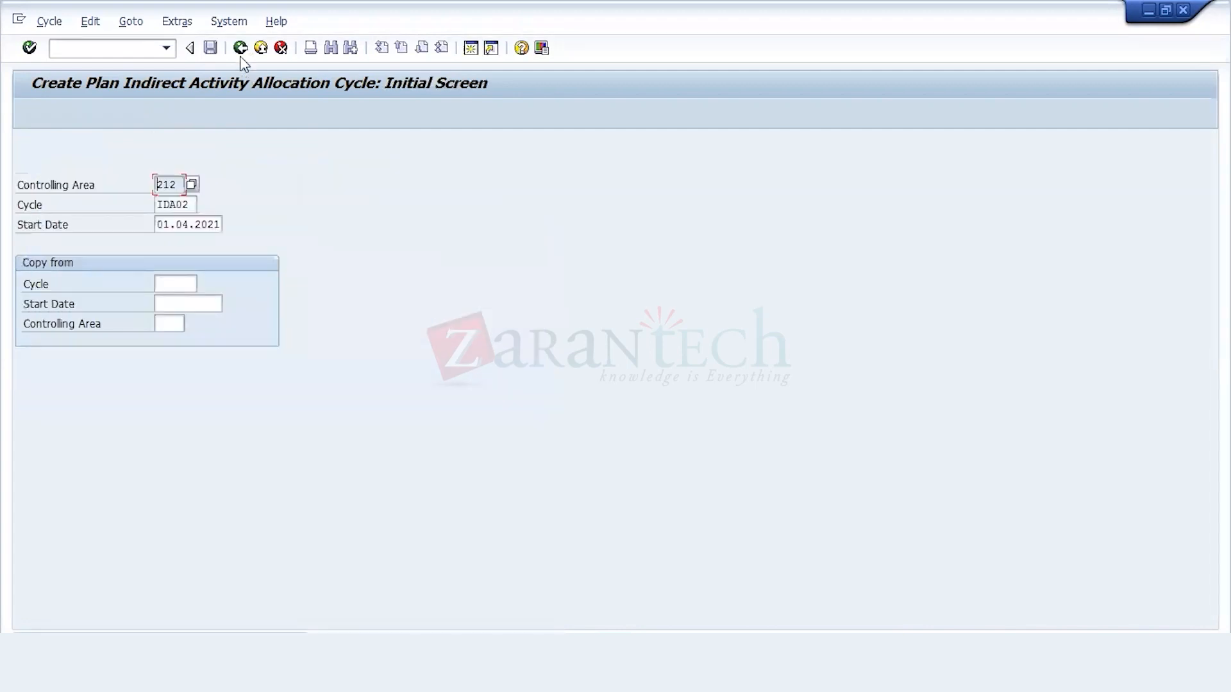
left_click(239, 54)
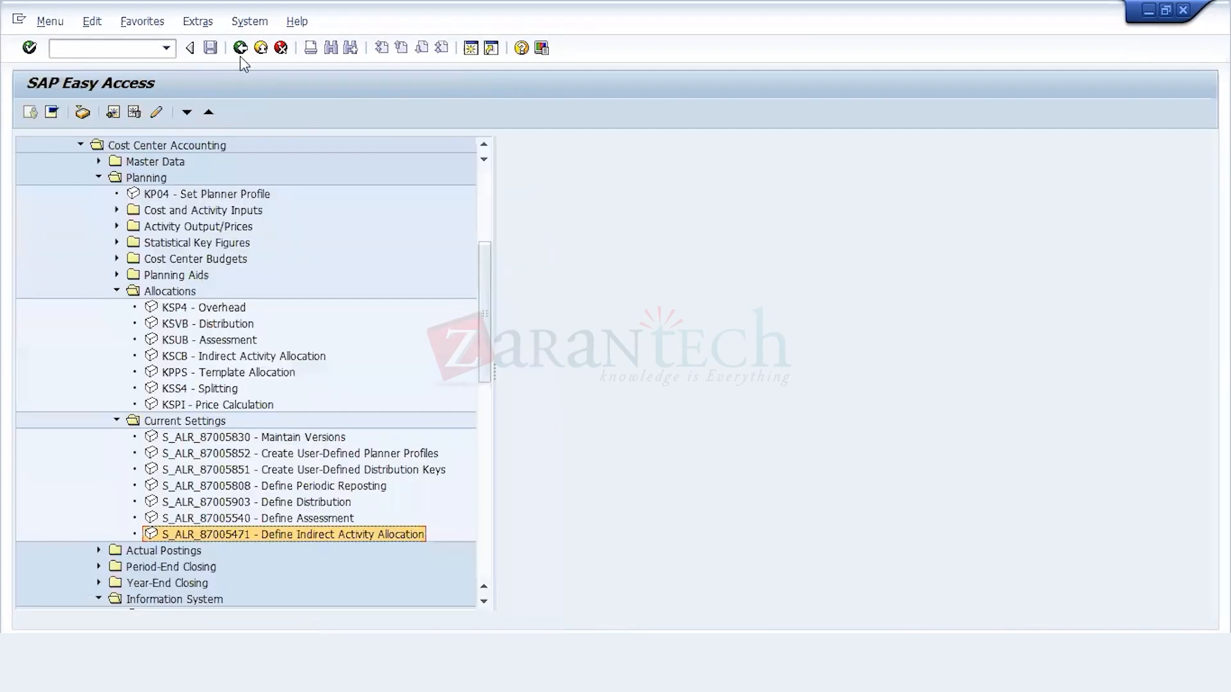
Step: Open transaction KSCB and execute cycle IDA02 with start date 01.04.2021 and test run turned off
double_click(186, 357)
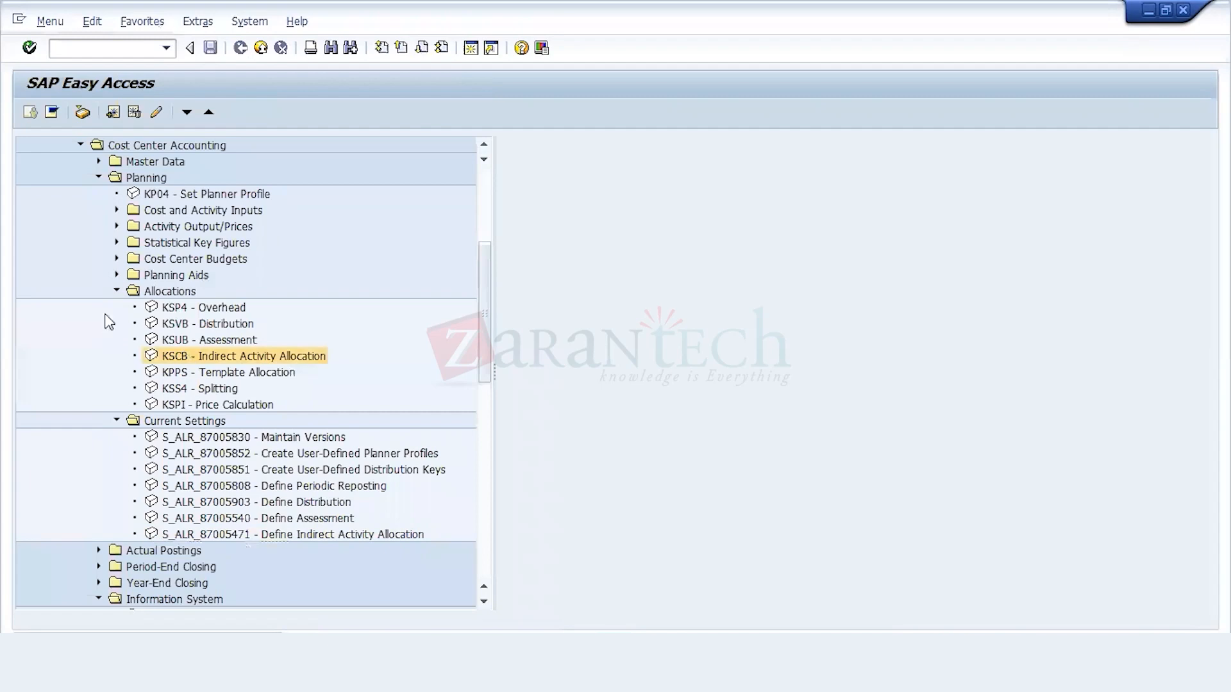
left_click(43, 363)
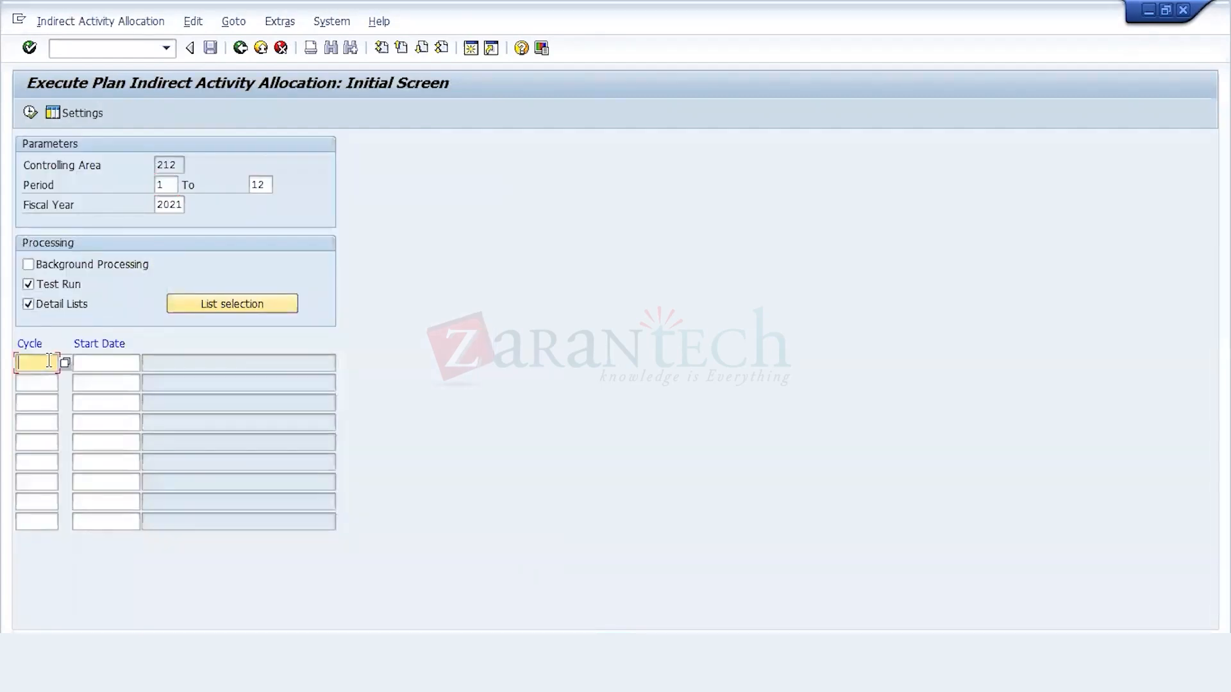
left_click(66, 364)
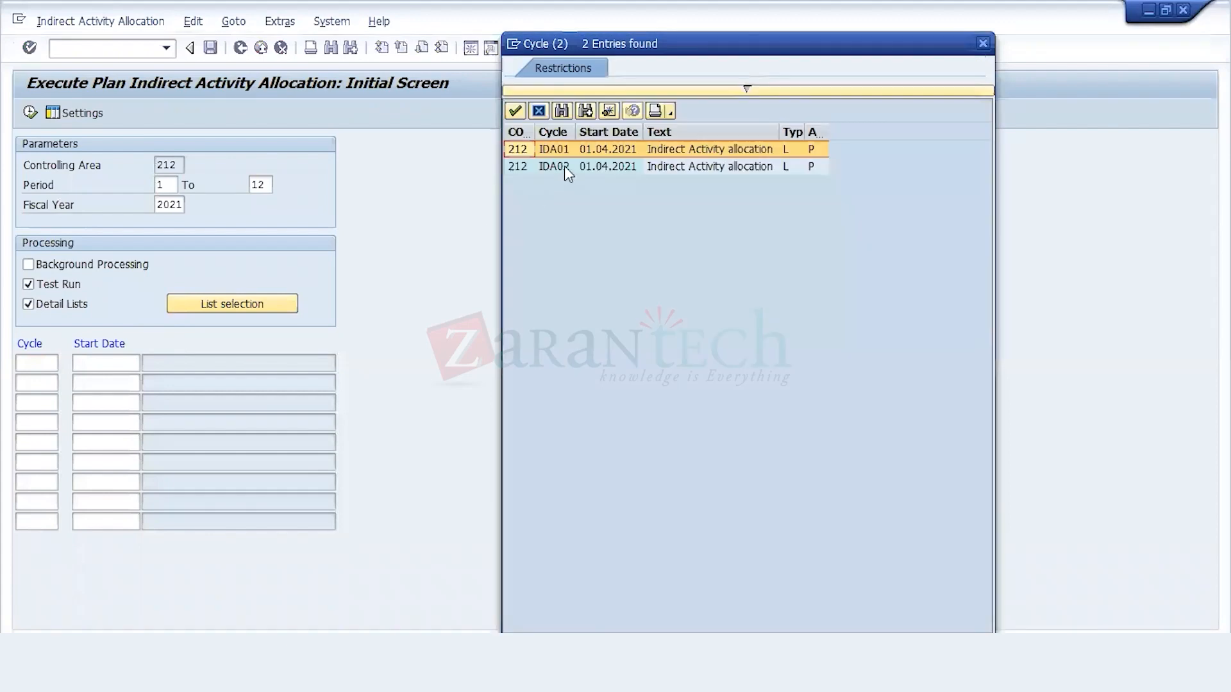
left_click(564, 169)
key("Return")
left_click(68, 284)
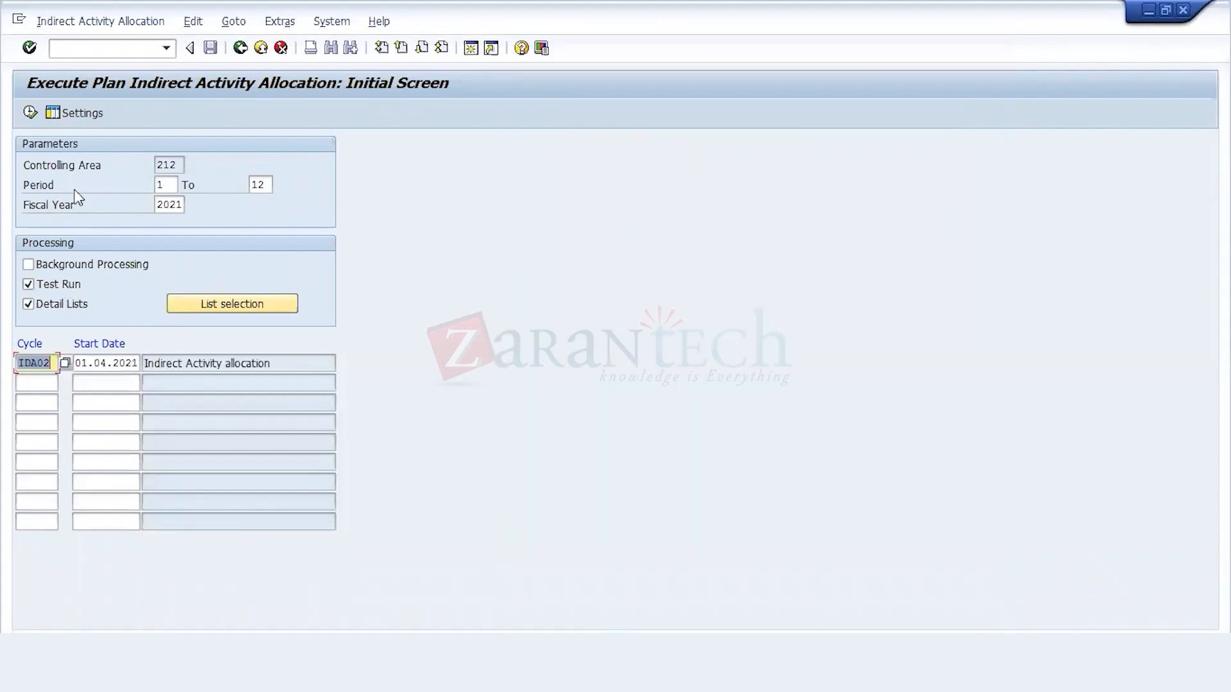
left_click(29, 112)
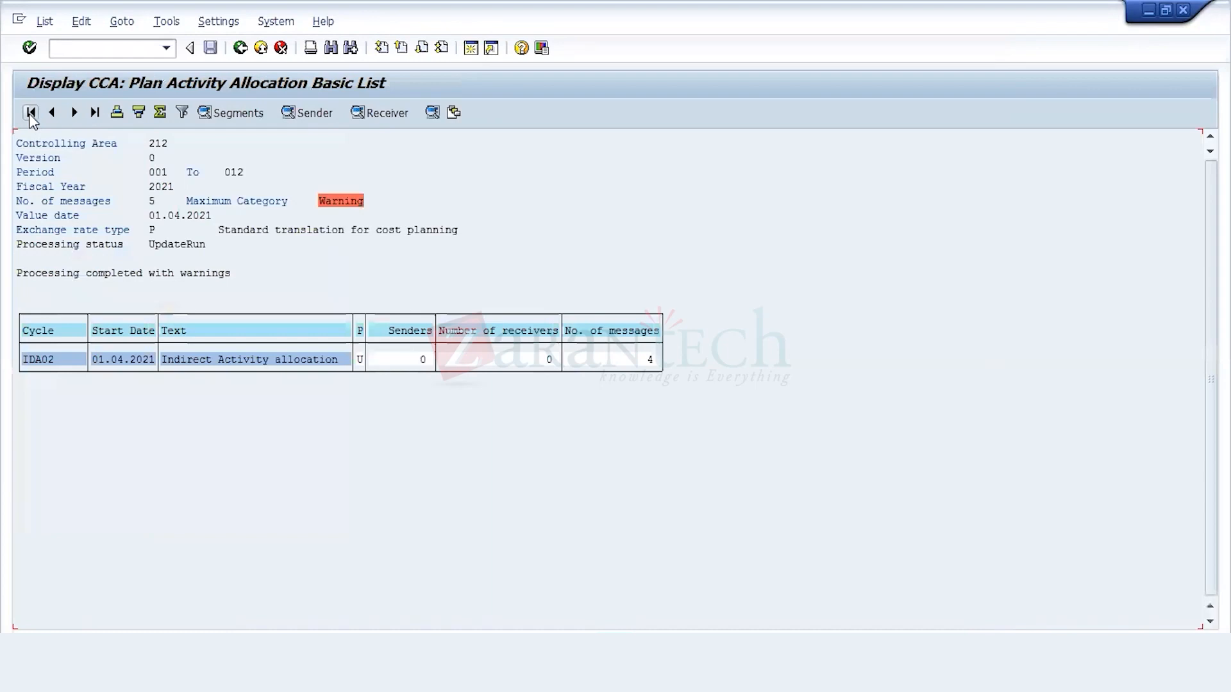
Step: Inspect the message details of cycle IDA02's run and exit the results list
double_click(614, 363)
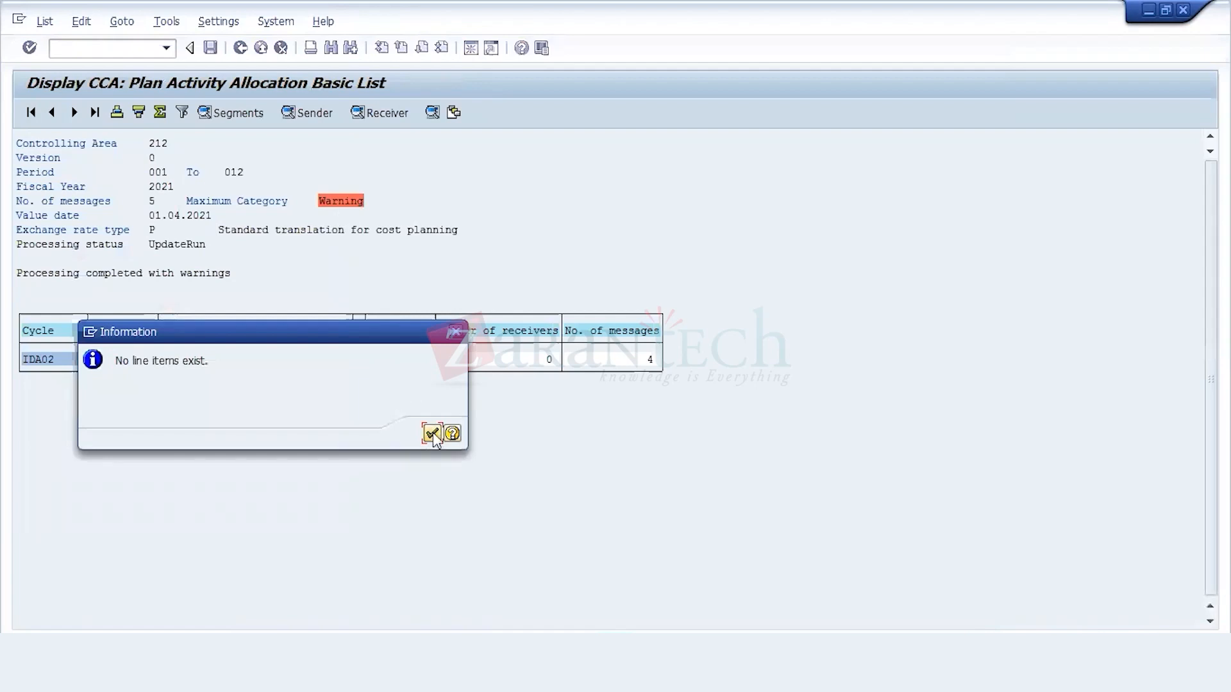
left_click(433, 432)
left_click(242, 51)
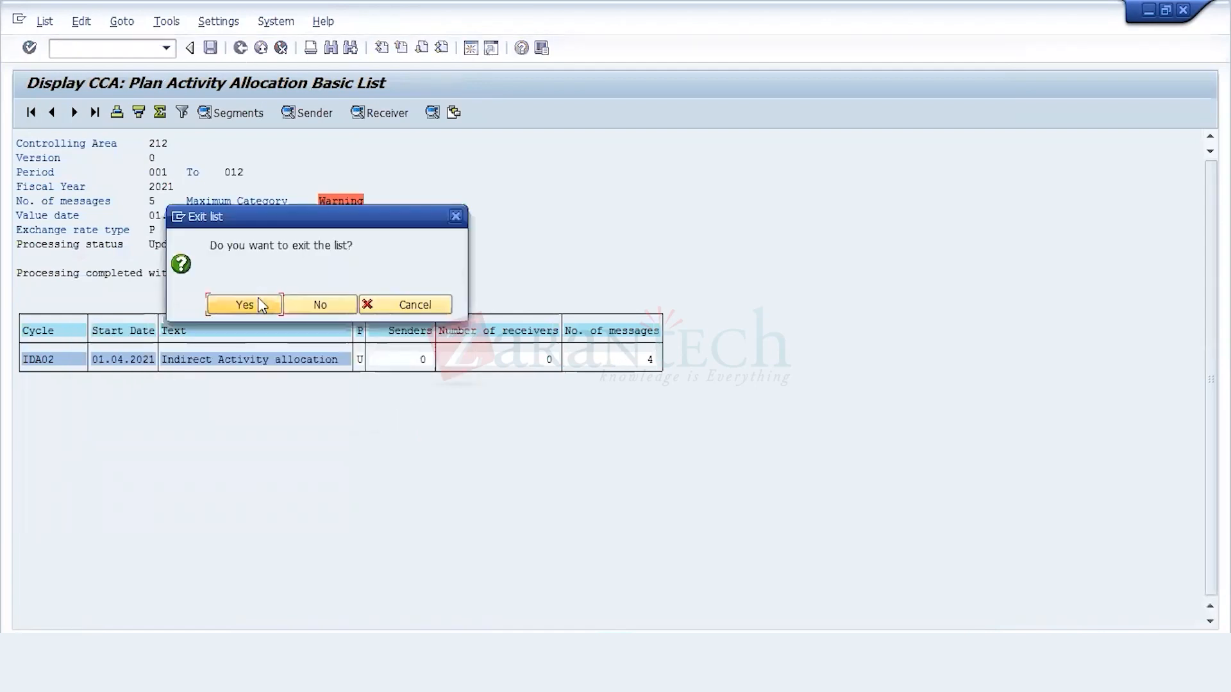
left_click(257, 299)
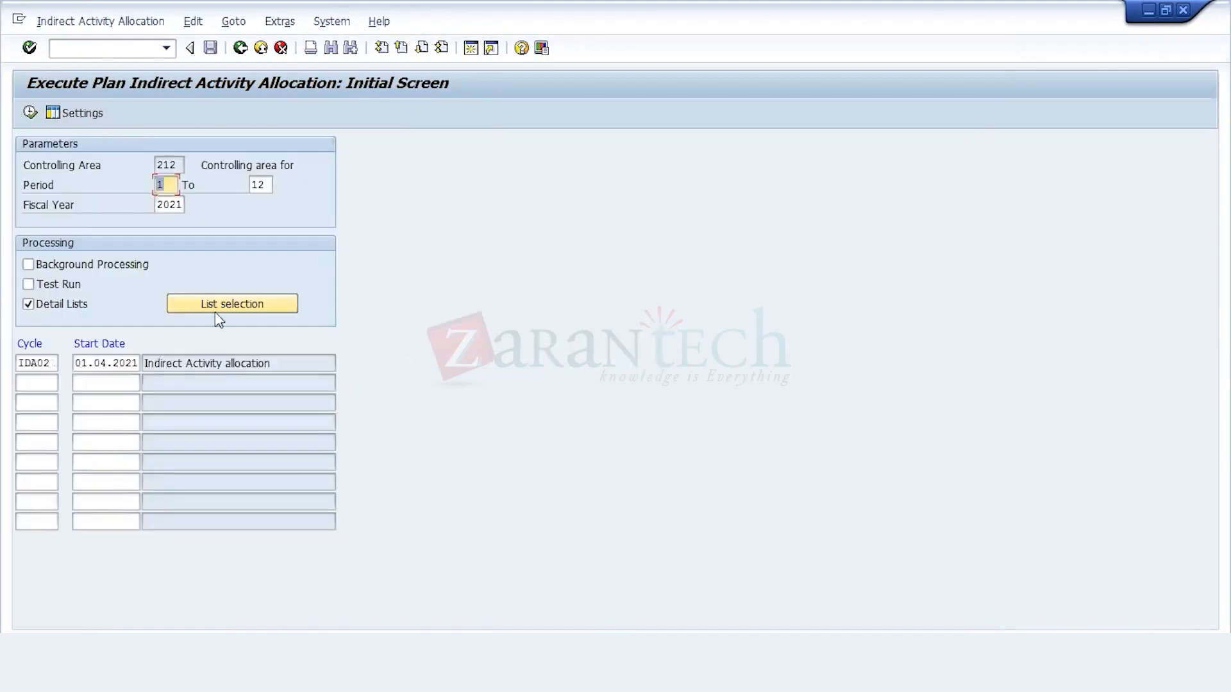
Step: Replace the cycle with IDA01, start date 01.04.2021, and execute the plan indirect activity allocation
left_click(53, 362)
key("BackSpace")
key("BackSpace")
key("BackSpace")
key("BackSpace")
key("BackSpace")
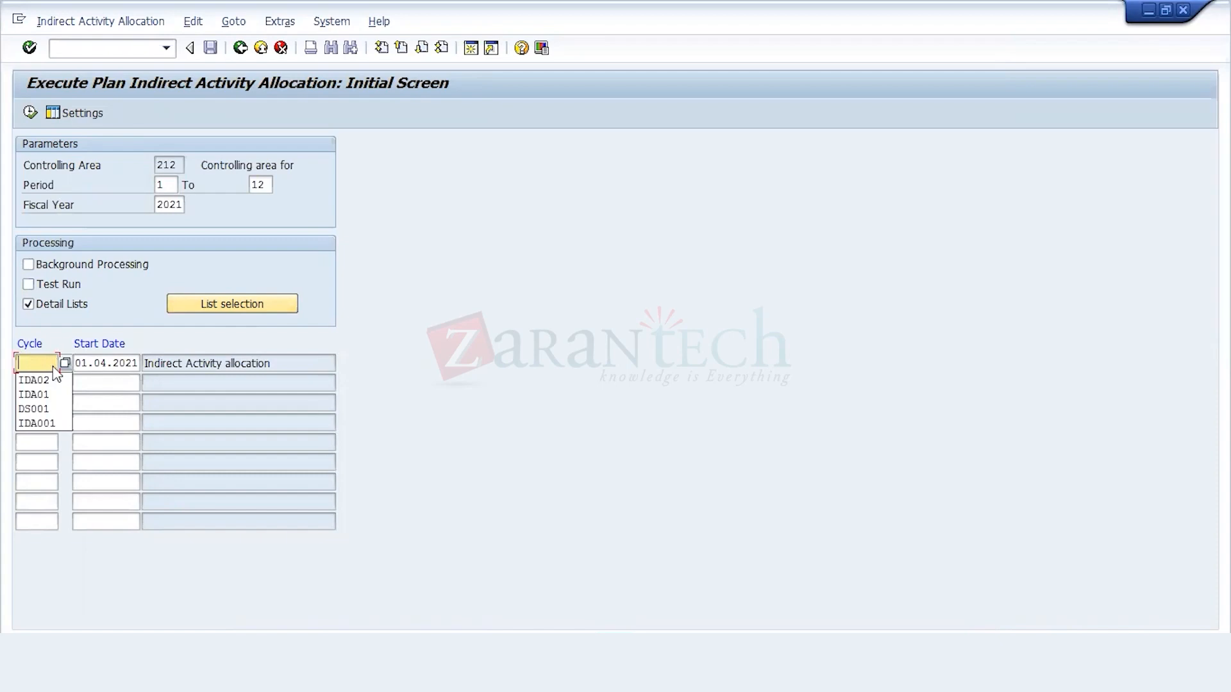
key("Return")
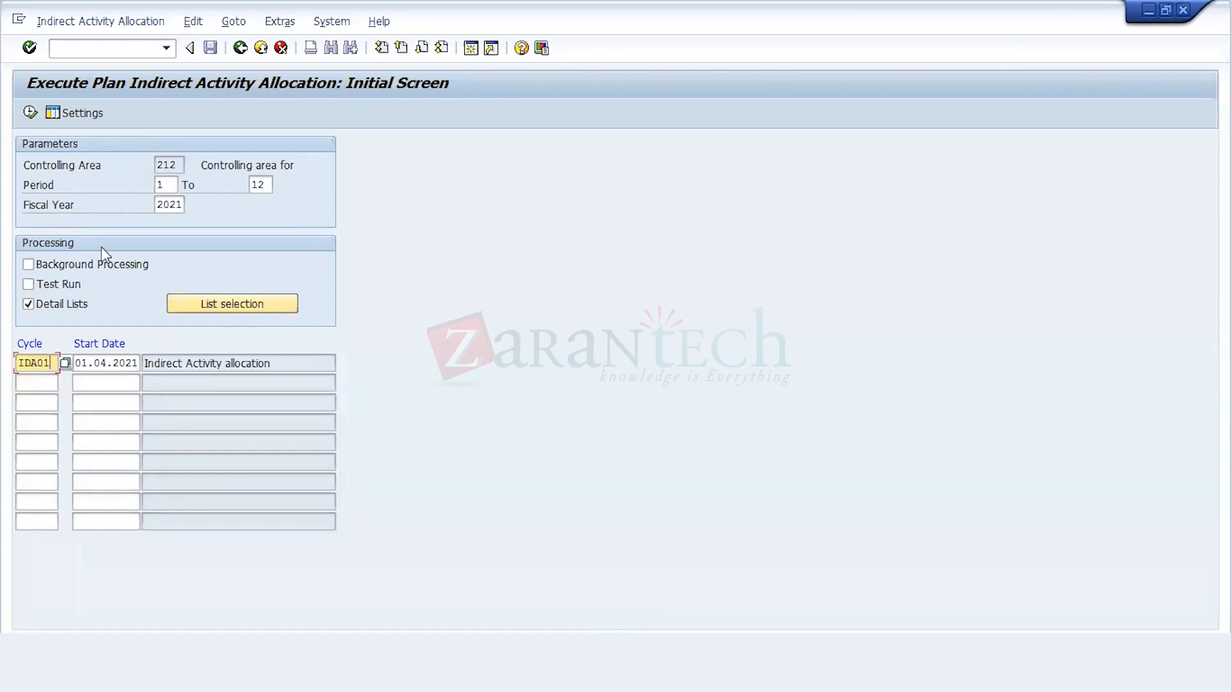
left_click(30, 113)
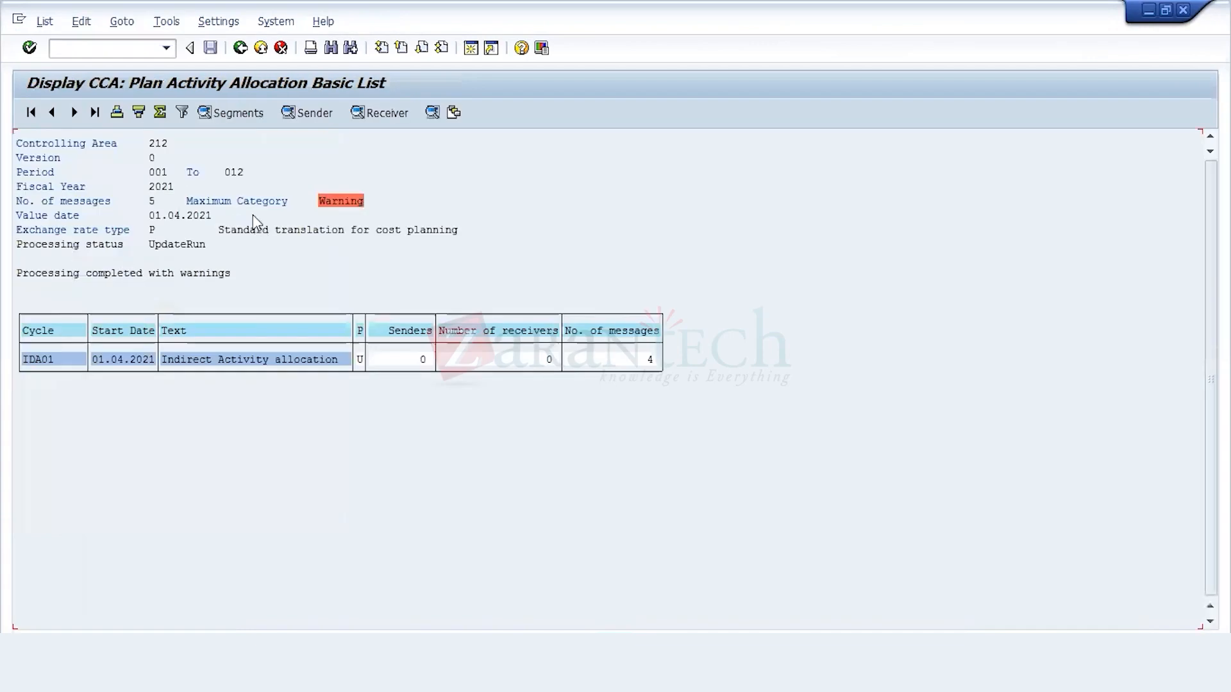
Step: Check the sender list of cycle IDA01's run, exit the list and return to SAP Easy Access
left_click(393, 360)
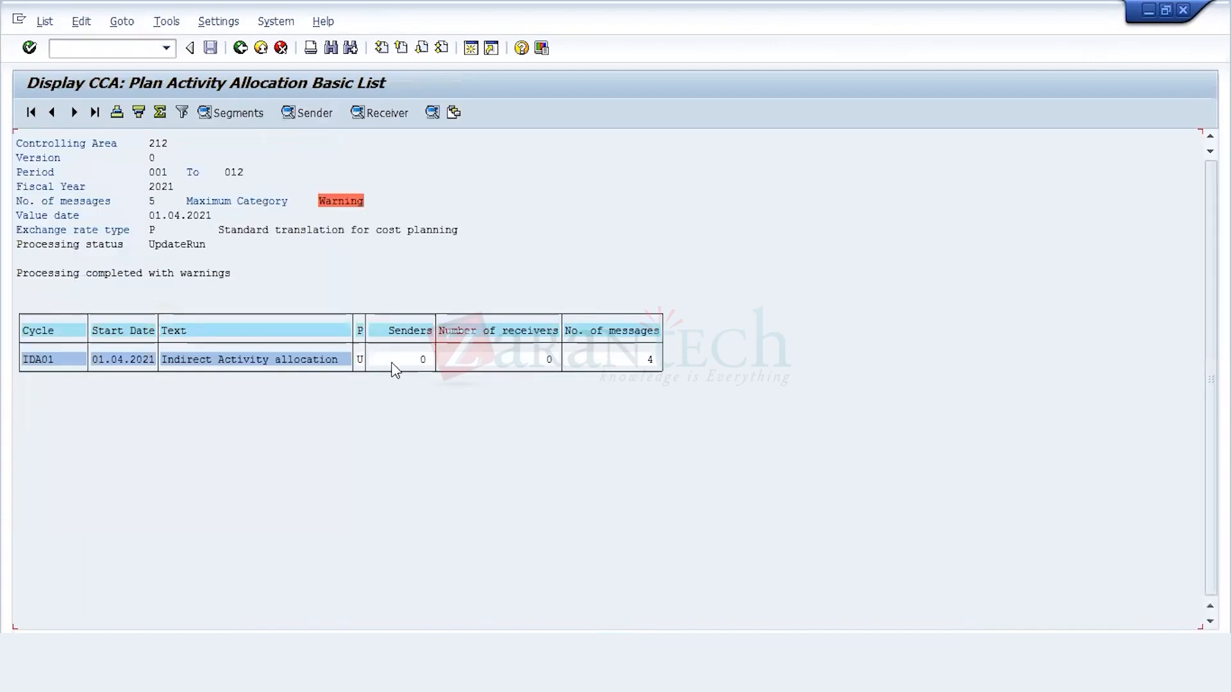
left_click(319, 112)
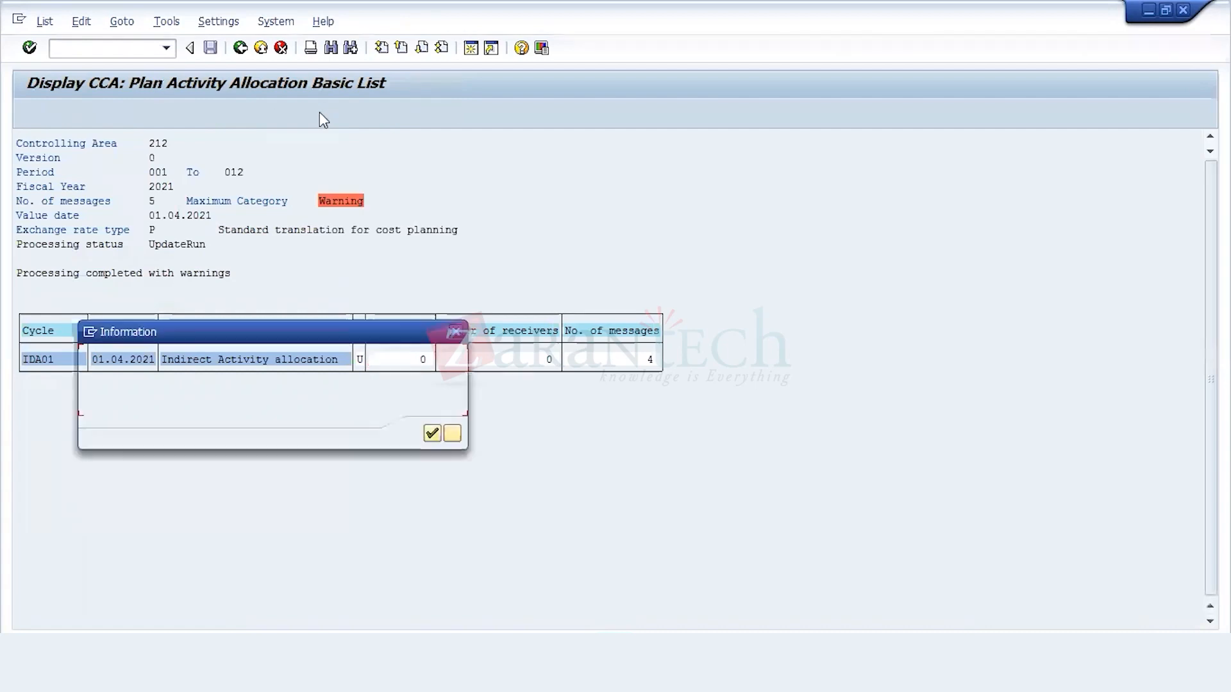
left_click(432, 436)
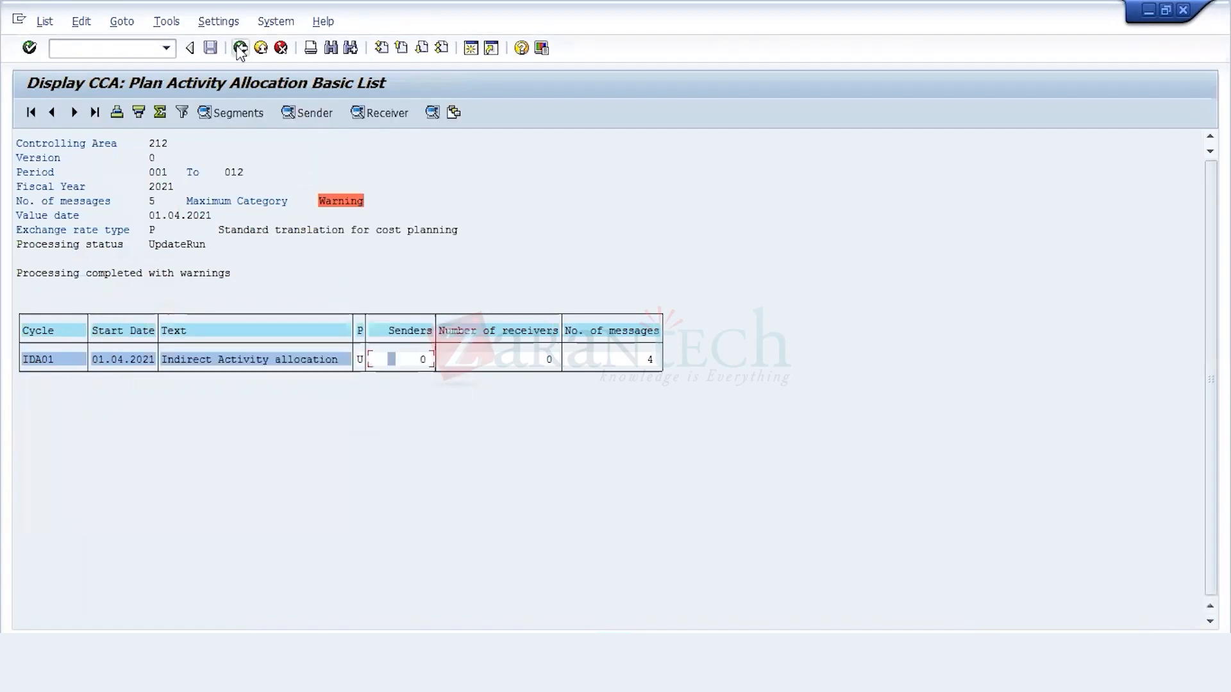
left_click(239, 48)
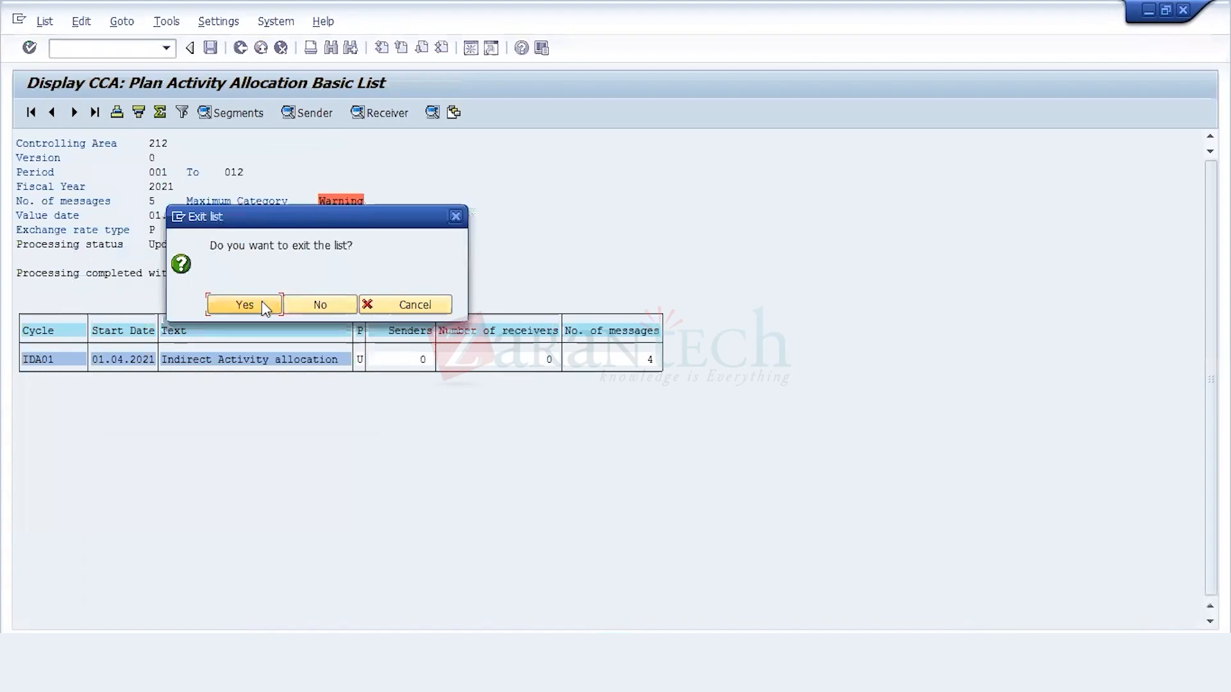
left_click(244, 305)
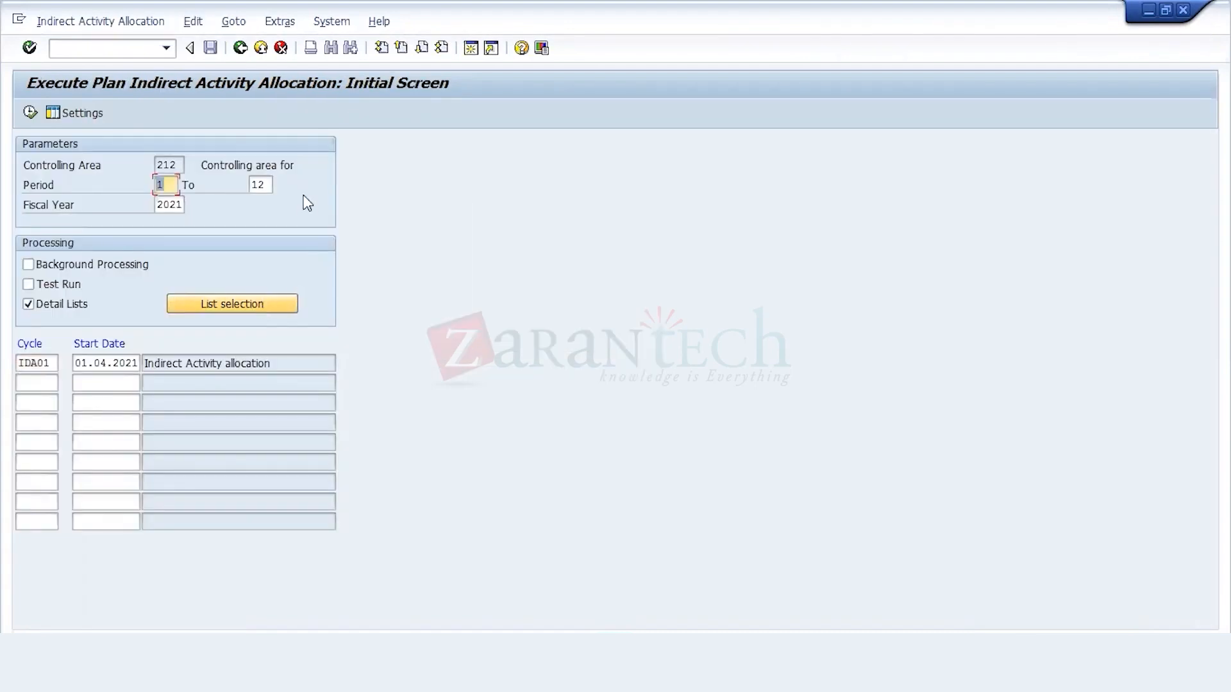
left_click(243, 53)
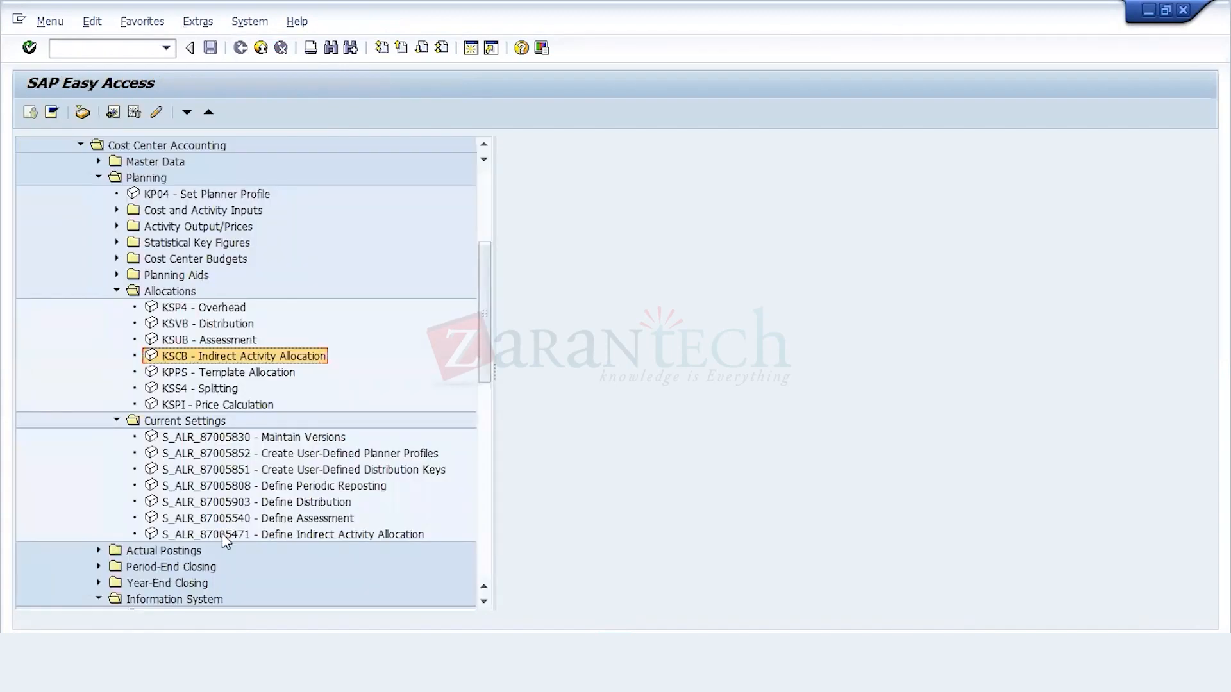
Step: Start creating plan indirect activity allocation cycle IDA03 in controlling area 212 with start date 01.04.2021
double_click(221, 533)
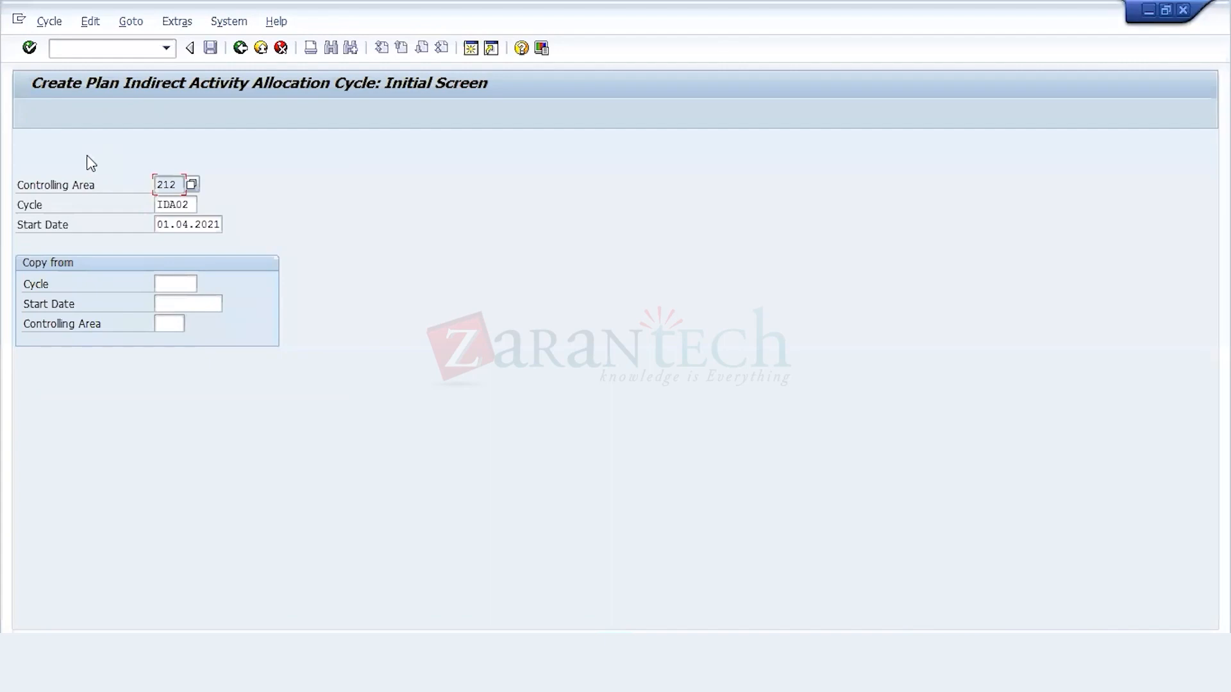
key("Tab")
left_click(185, 209)
key("BackSpace")
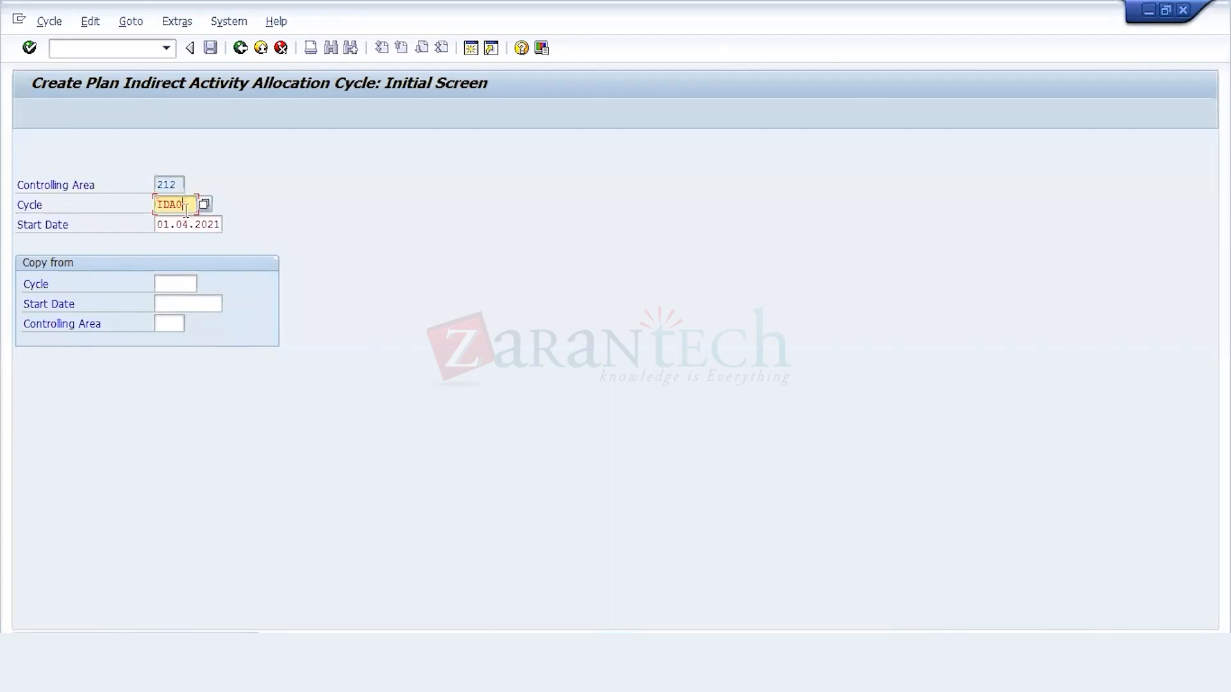
type("3")
key("Return")
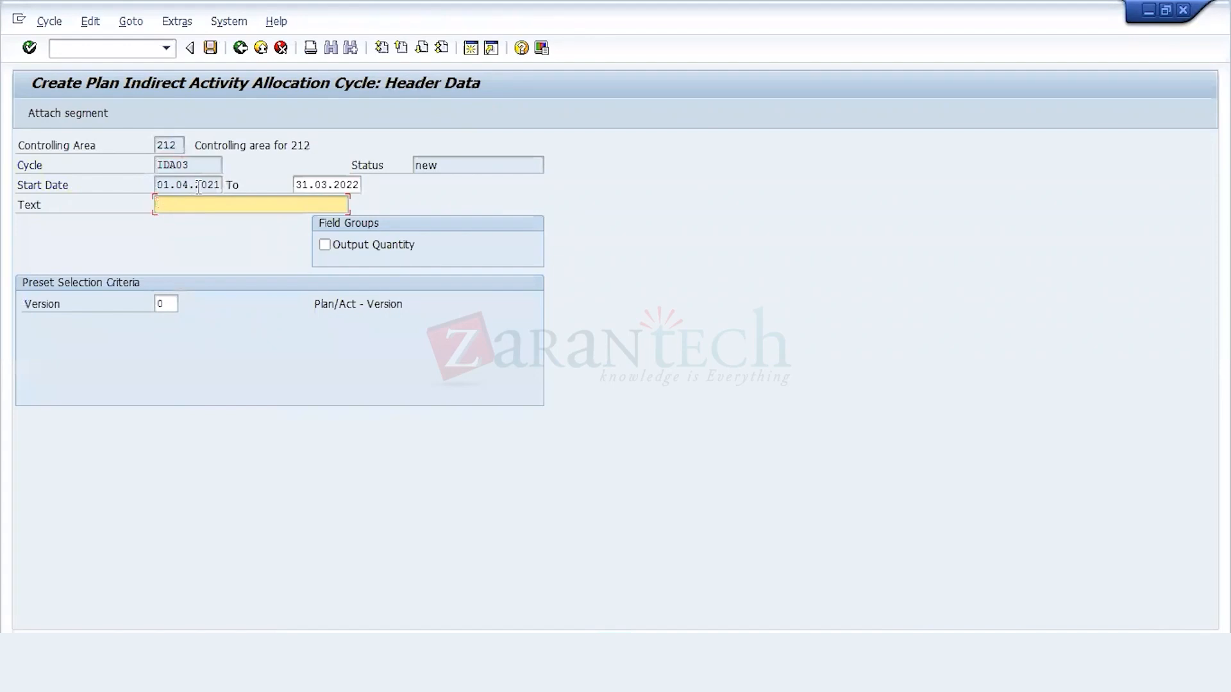
Step: Describe cycle IDA03 as "Indirect Activity allocation" and attach a new segment
left_click(189, 191)
left_click(320, 188)
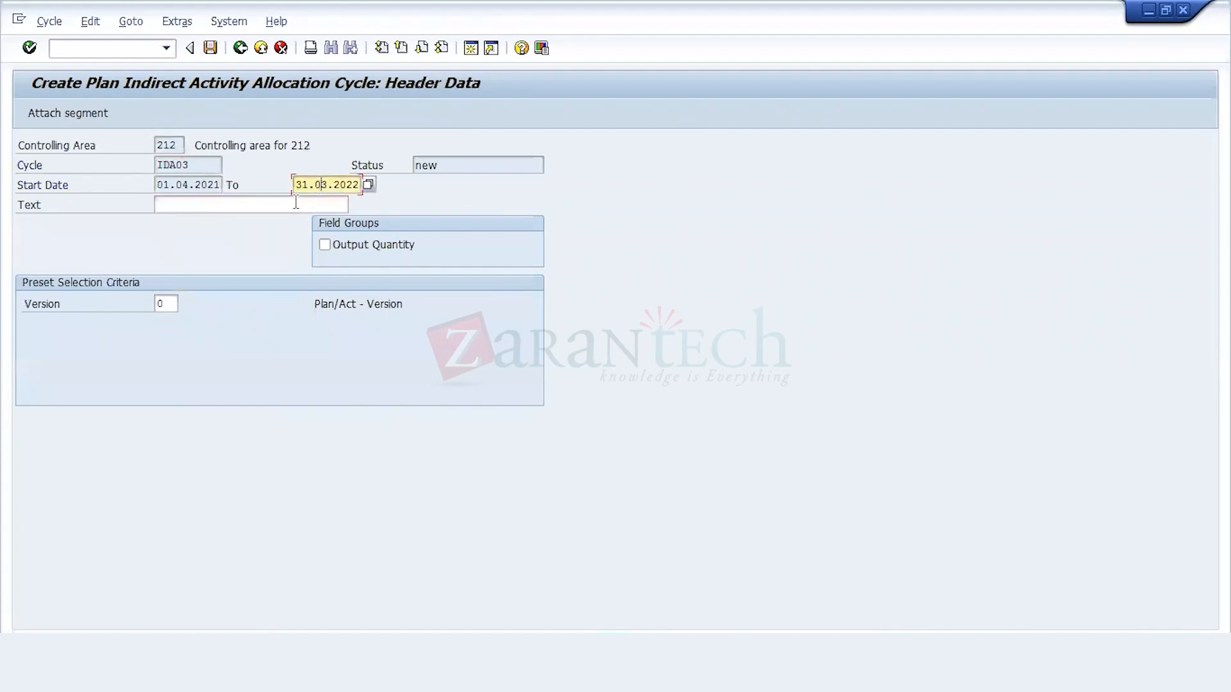
left_click(296, 201)
left_click(281, 210)
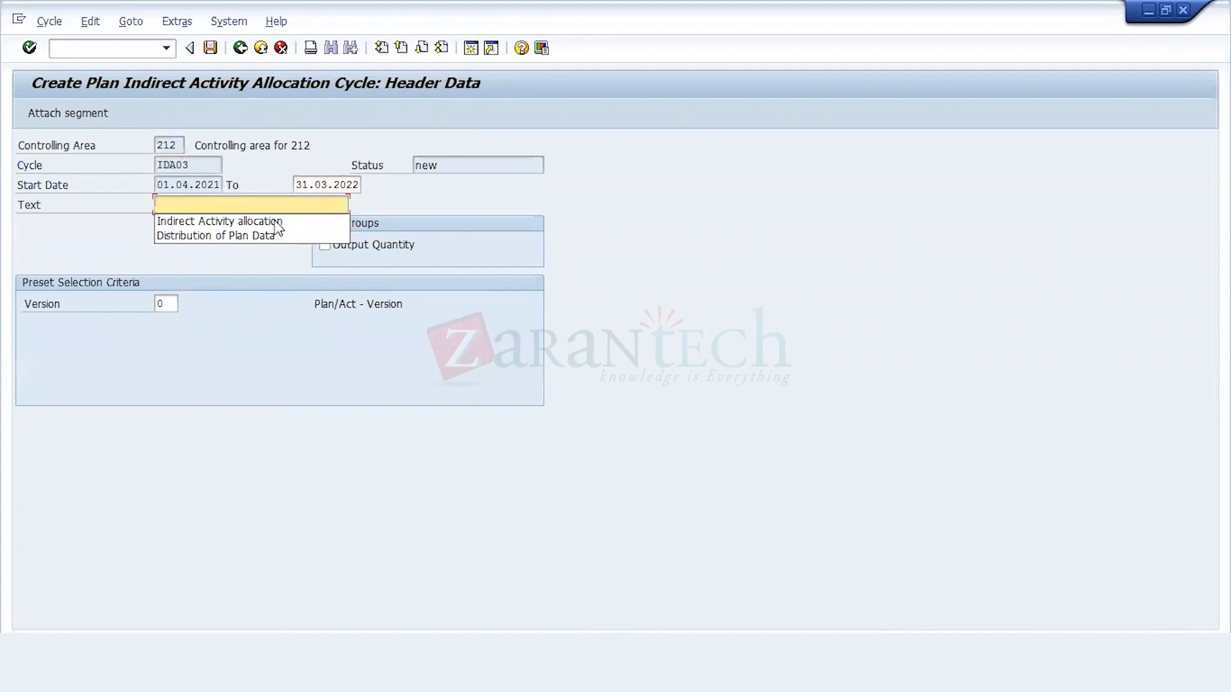
left_click(277, 222)
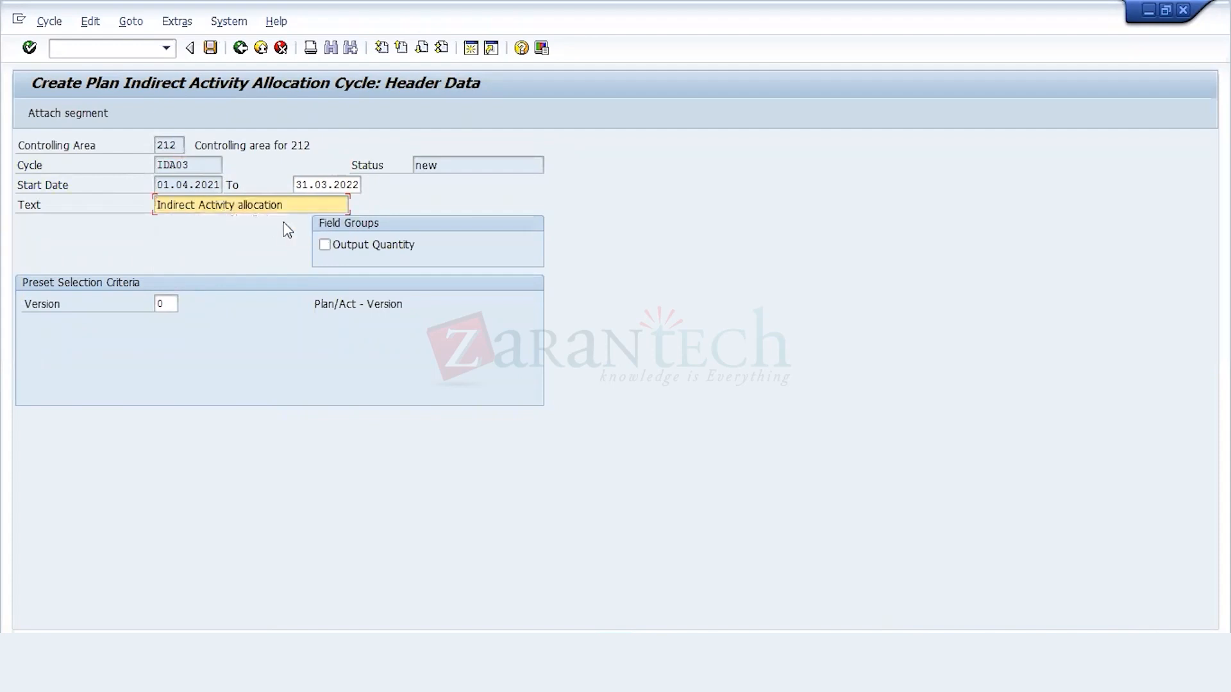
left_click(96, 119)
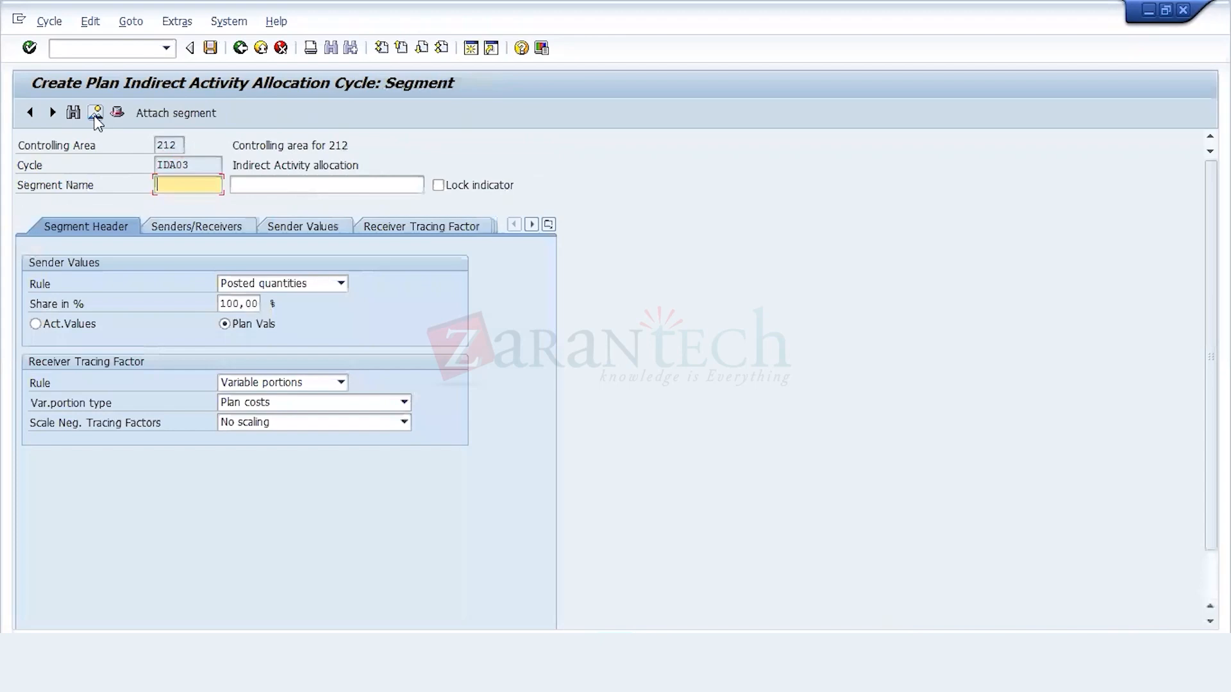
left_click(239, 49)
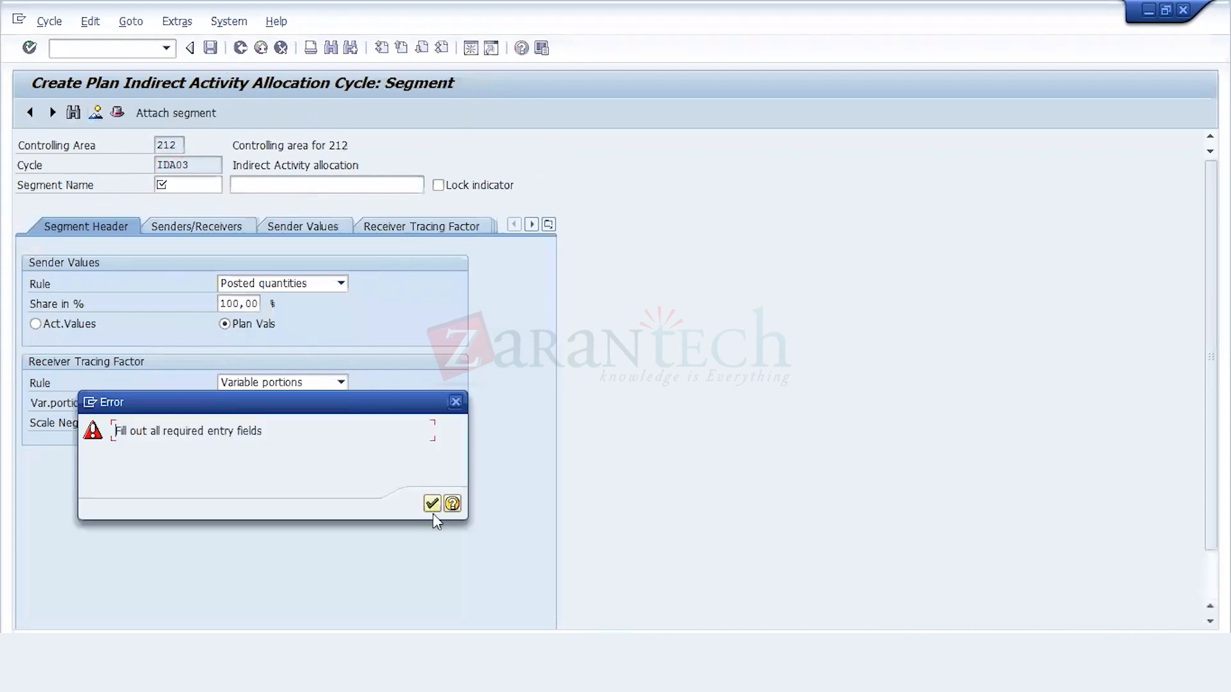
left_click(434, 505)
left_click(210, 48)
key("Return")
Step: Name the segment SG1 with the description "Reparing Cost" and set its variable portion type to Plan Activity
left_click(143, 117)
left_click(166, 185)
left_click(171, 204)
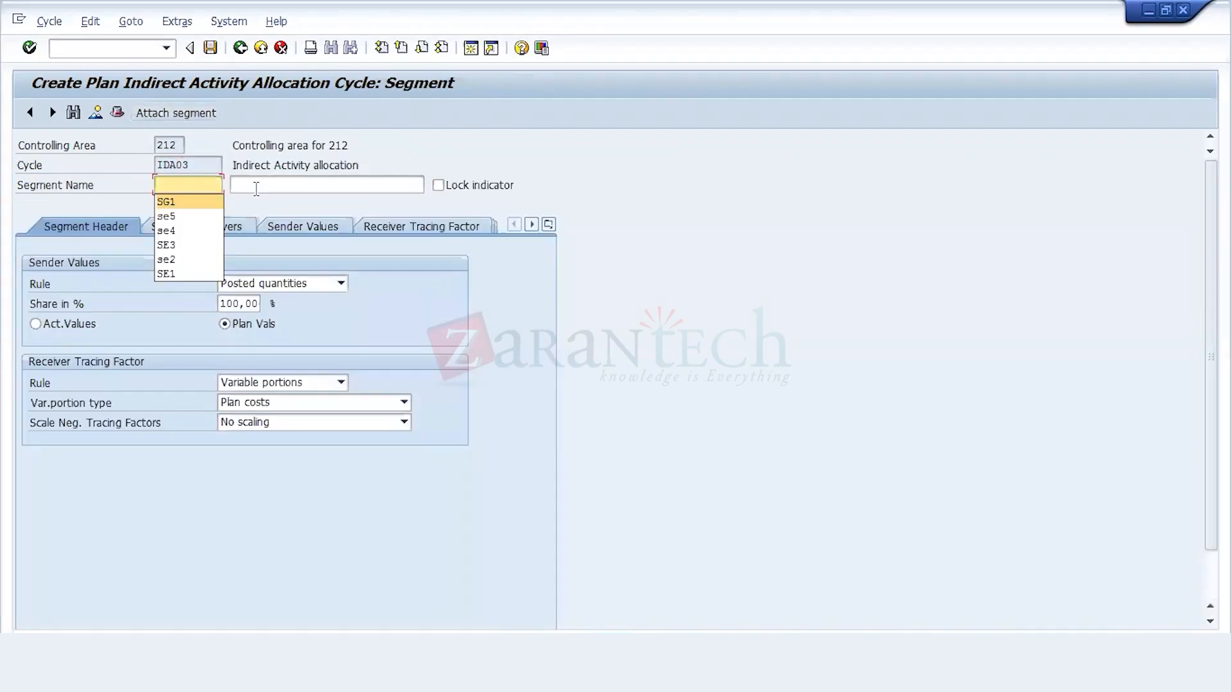
left_click(255, 186)
left_click(272, 205)
left_click(279, 403)
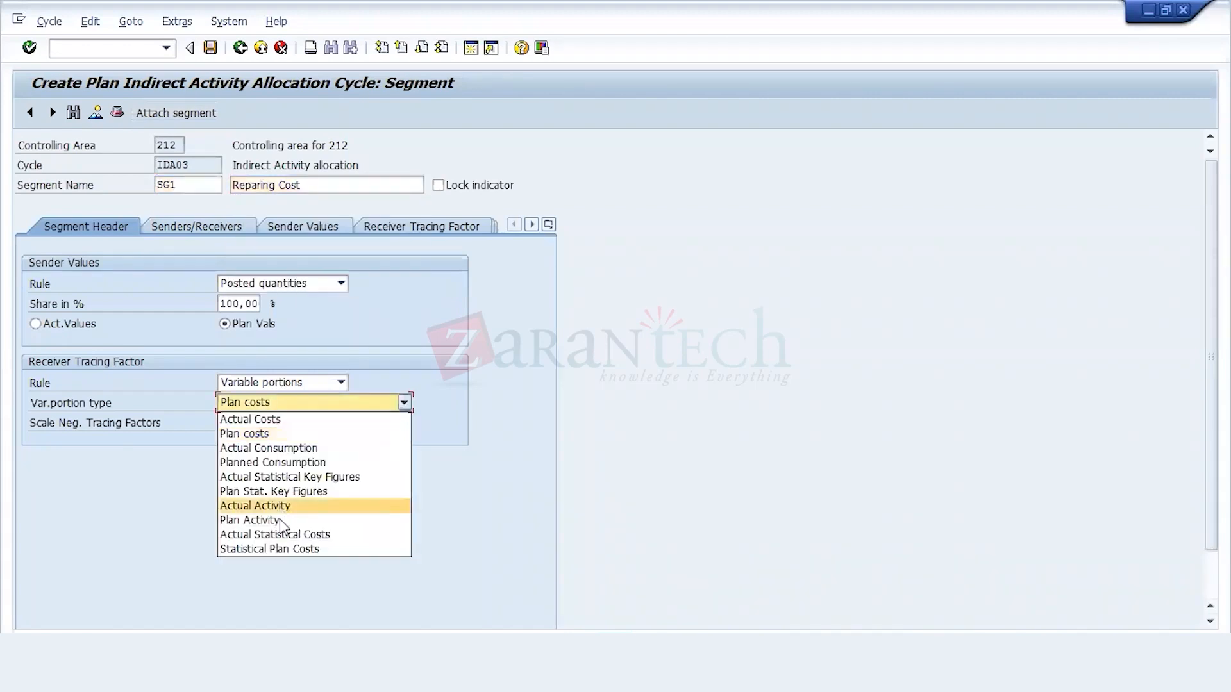
left_click(282, 519)
Step: Set segment SG1's sender to cost center 6600 with activity type 504000
left_click(236, 226)
left_click(172, 304)
left_click(191, 187)
left_click(172, 203)
left_click(171, 304)
left_click(168, 348)
left_click(168, 344)
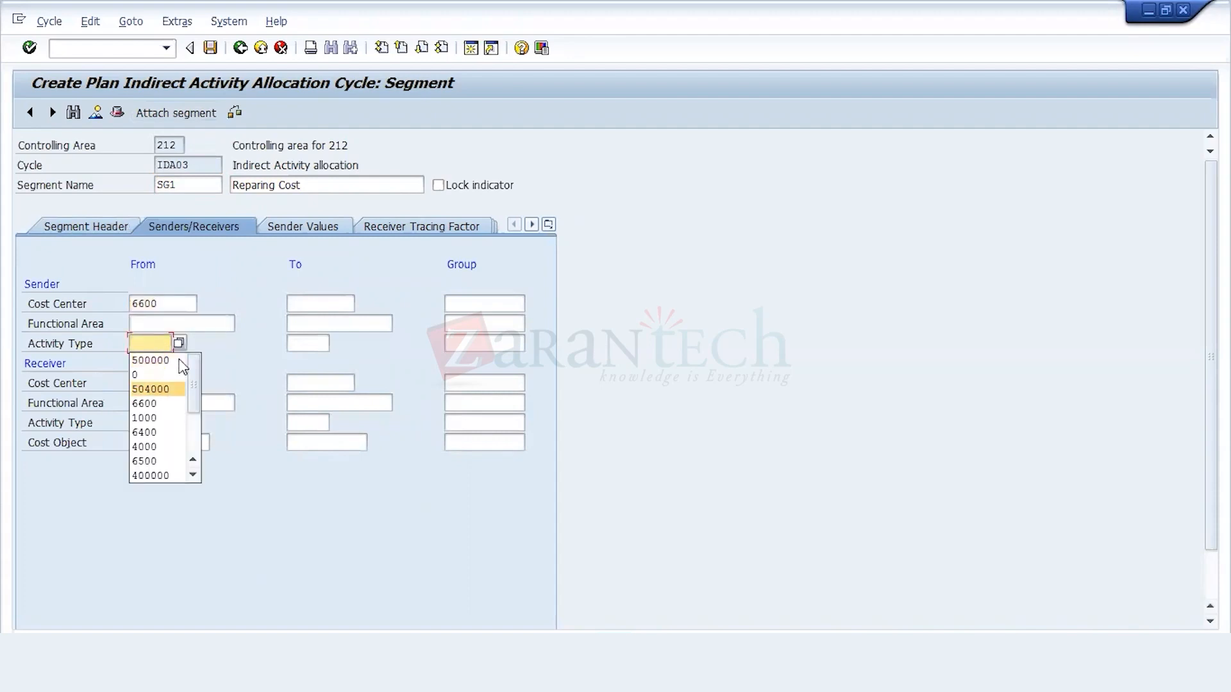
left_click(178, 343)
key("Return")
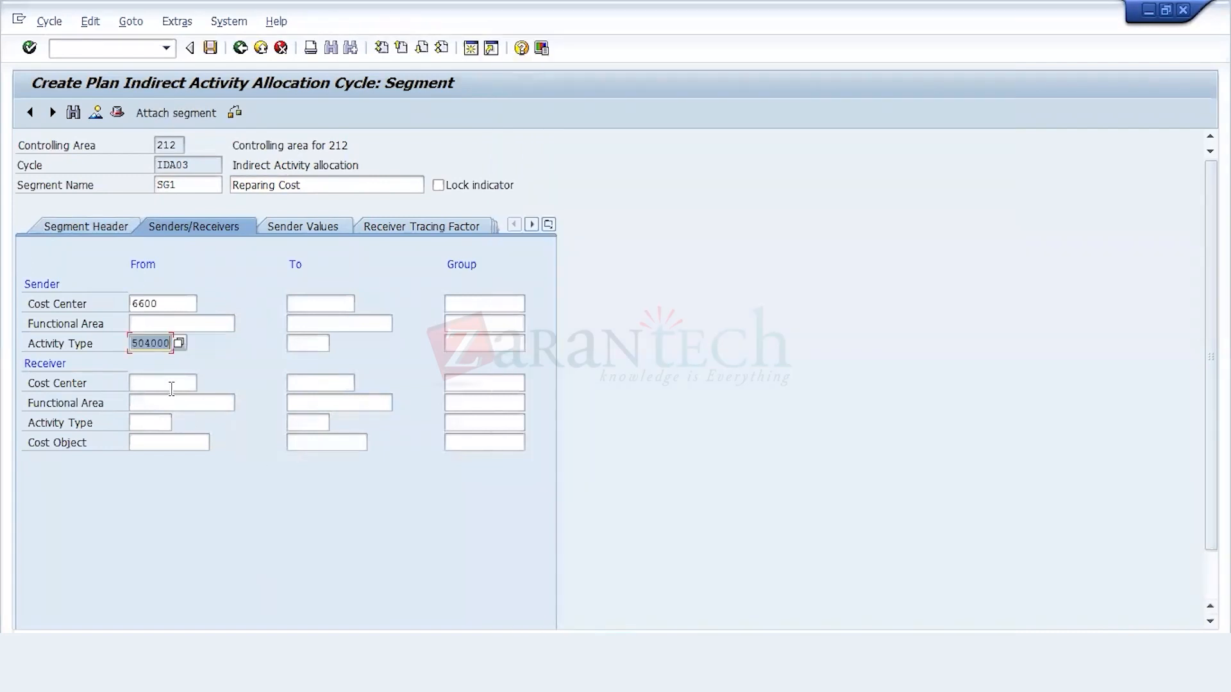
Step: Set cycle IDA03's segment SG1 receivers to cost centers 1000 to 6999 with activity type 500000
left_click(171, 388)
left_click(164, 456)
left_click(314, 382)
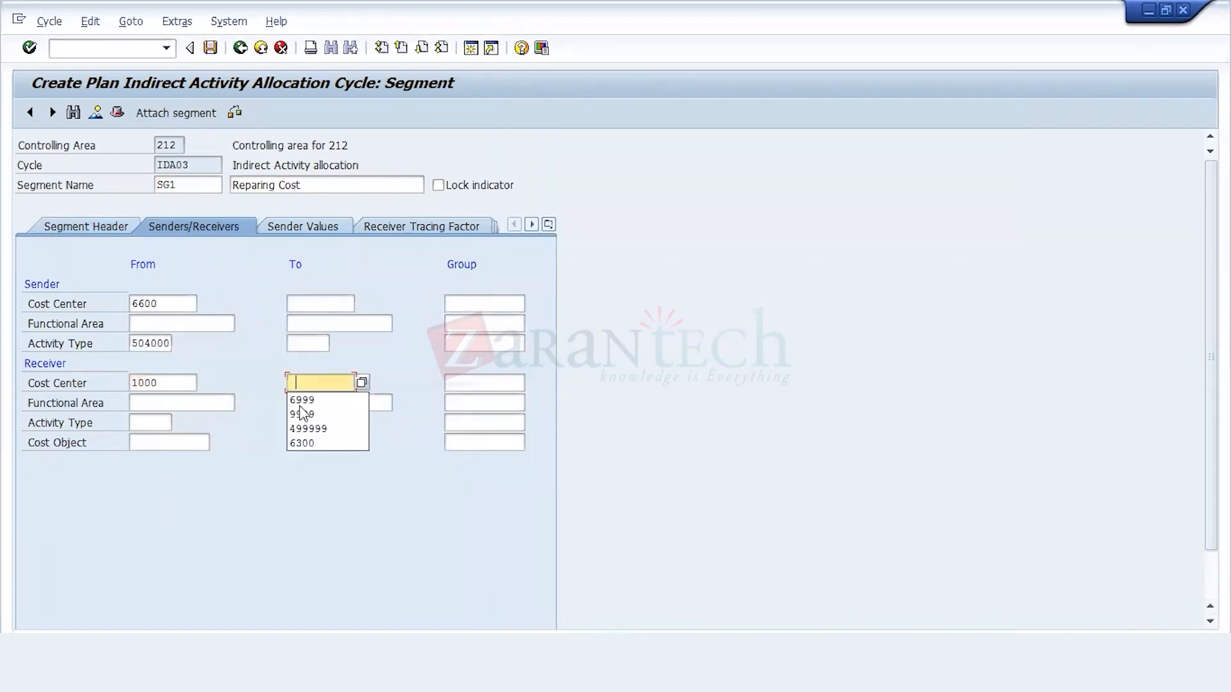
left_click(304, 399)
left_click(150, 422)
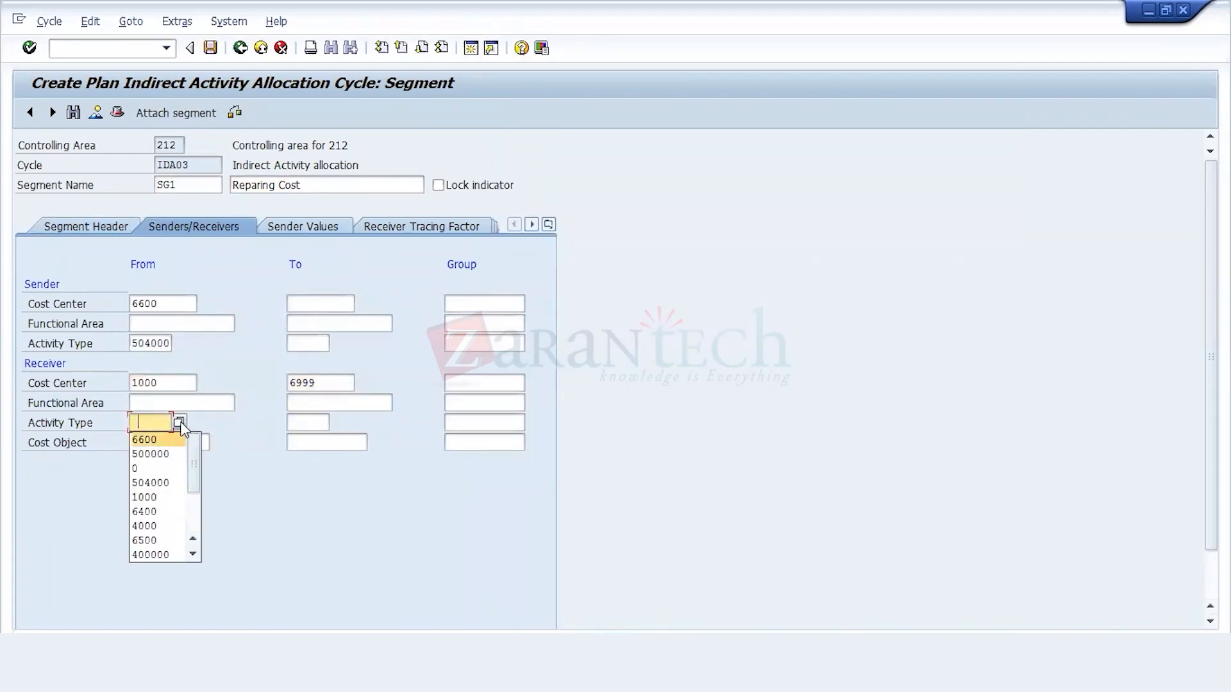
left_click(178, 422)
left_click(921, 305)
double_click(539, 115)
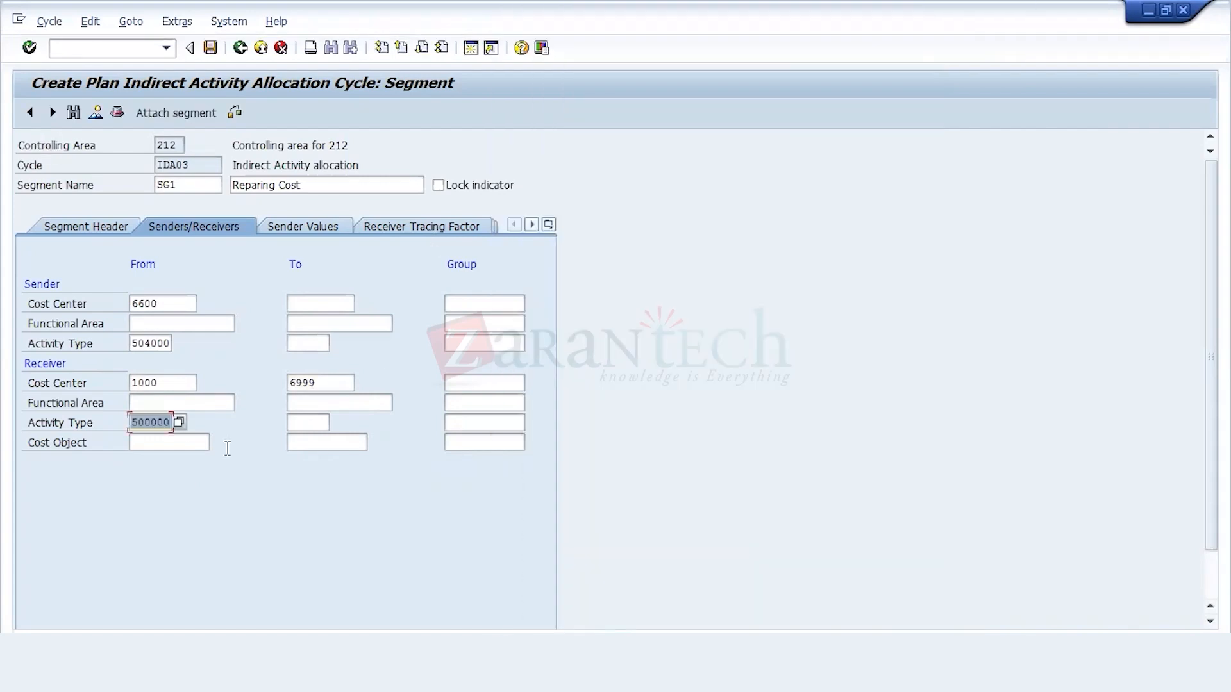
left_click(321, 422)
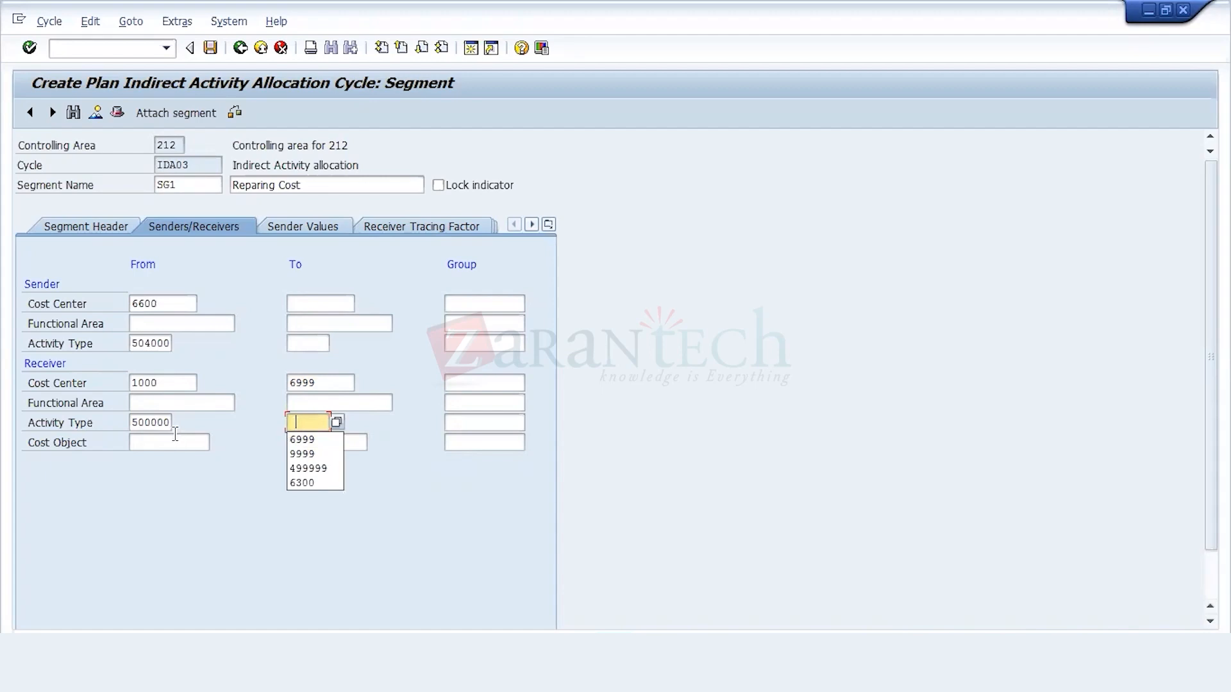
left_click(152, 422)
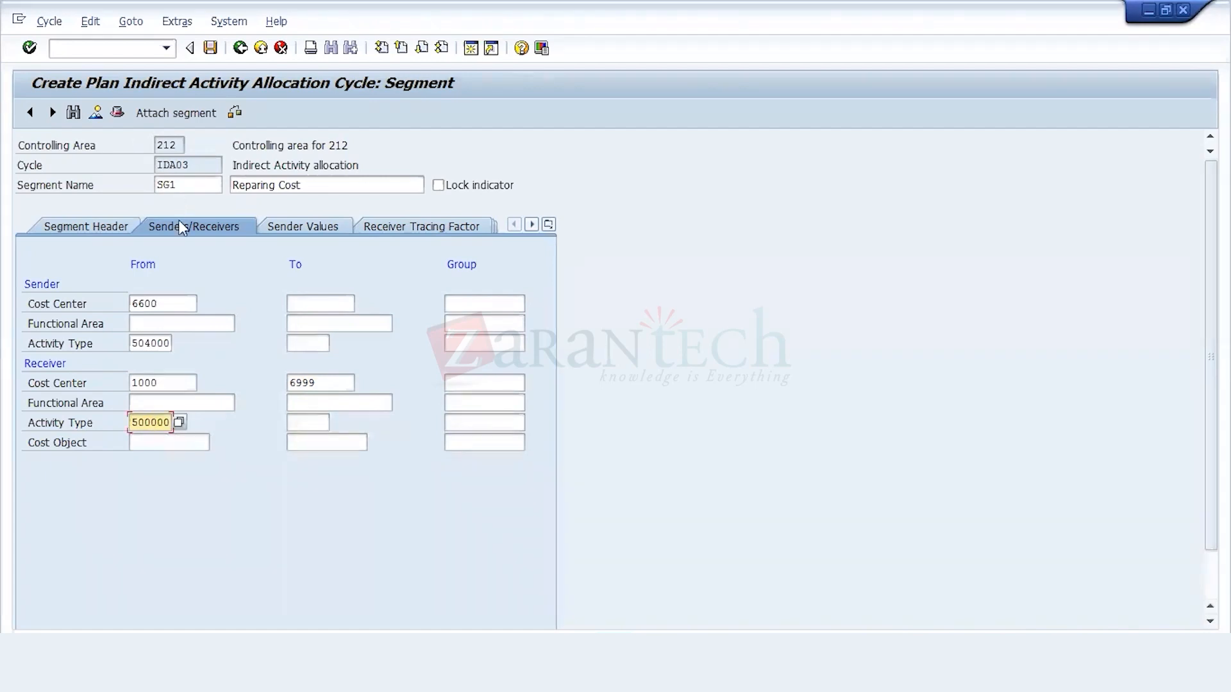
Step: Save cycle IDA03 under the 212 Configuration customizing request and reopen segment SG1 from the segment overview
left_click(210, 47)
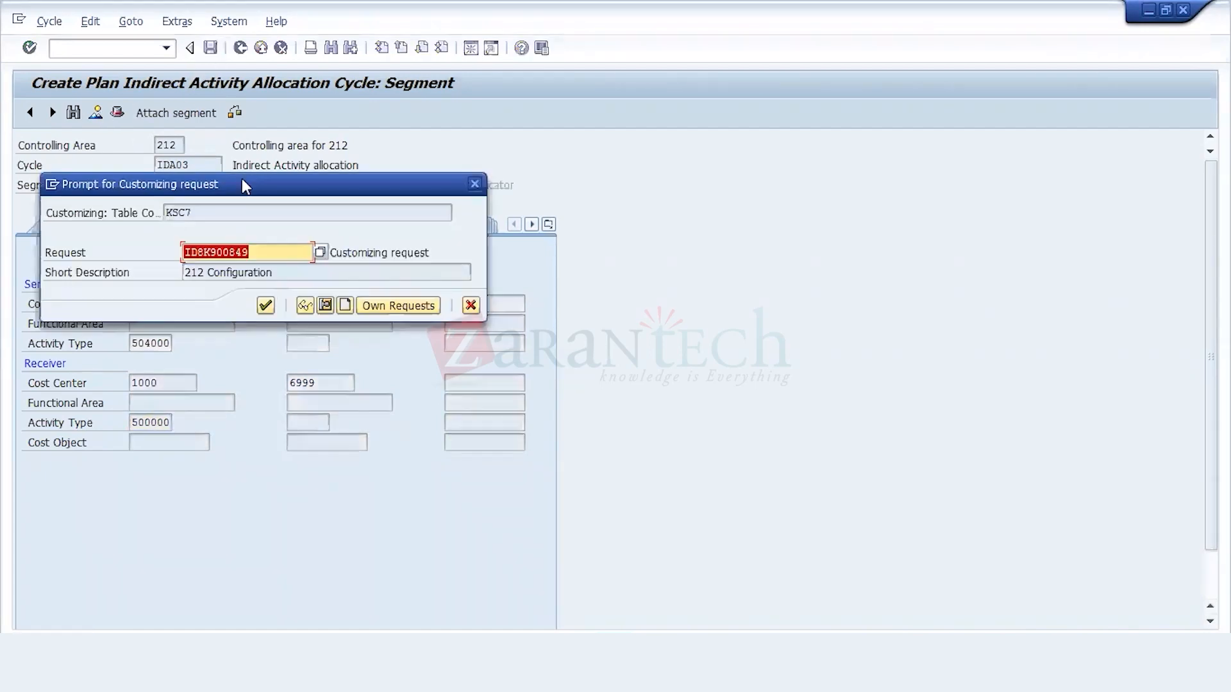
left_click(264, 305)
left_click(95, 112)
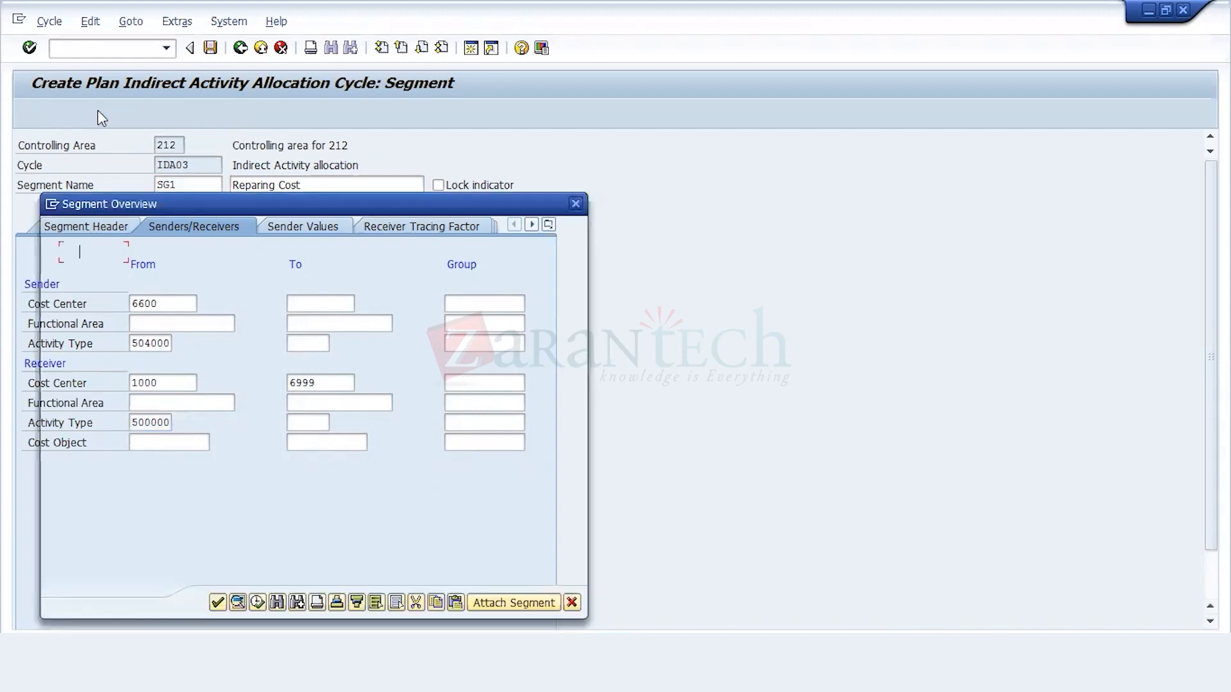
left_click(228, 258)
double_click(228, 258)
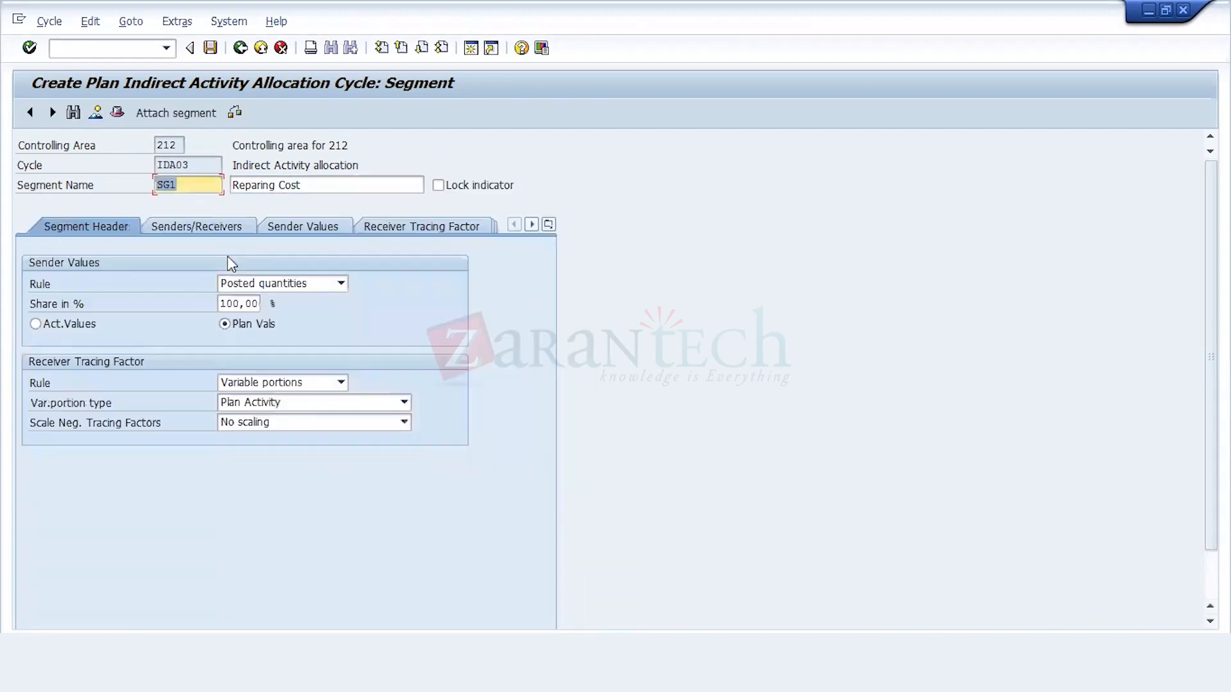
Step: Save cycle IDA03 again under the 212 Configuration request and leave cycle creation for the SAP Easy Access menu
left_click(210, 48)
left_click(263, 307)
left_click(239, 47)
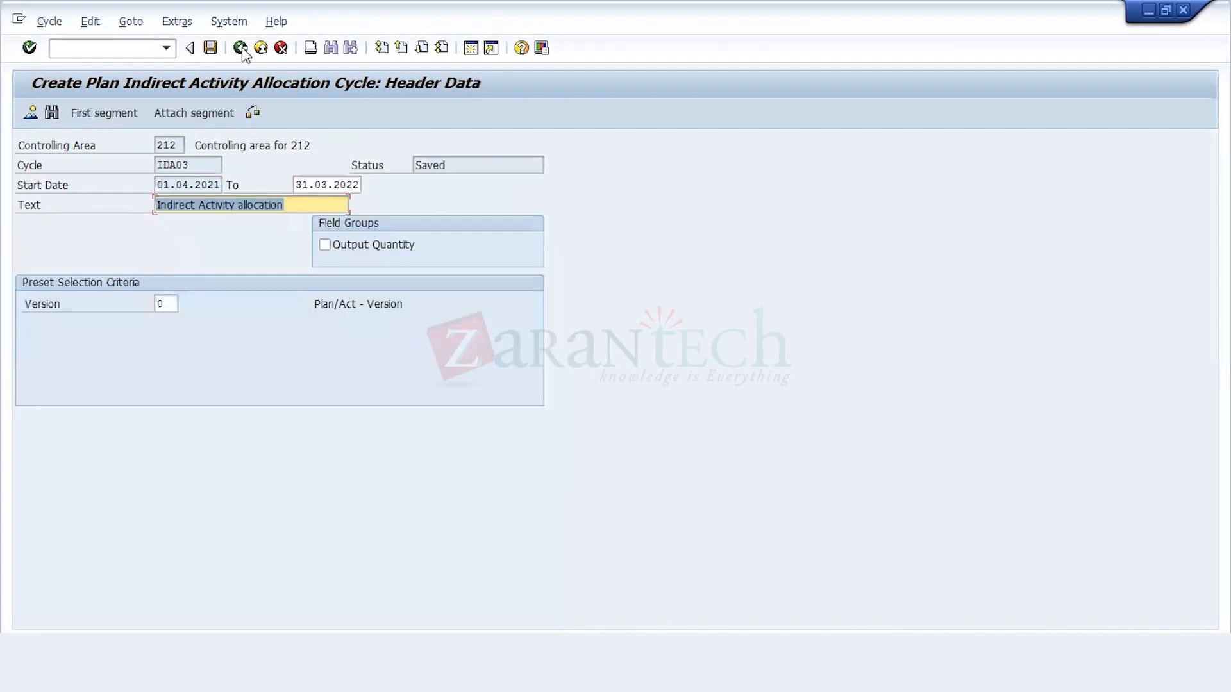
left_click(240, 48)
left_click(240, 48)
Step: Open transaction KSCB and execute cycle IDA03 with start date 01.04.2021 and test run turned off
double_click(208, 352)
left_click(65, 363)
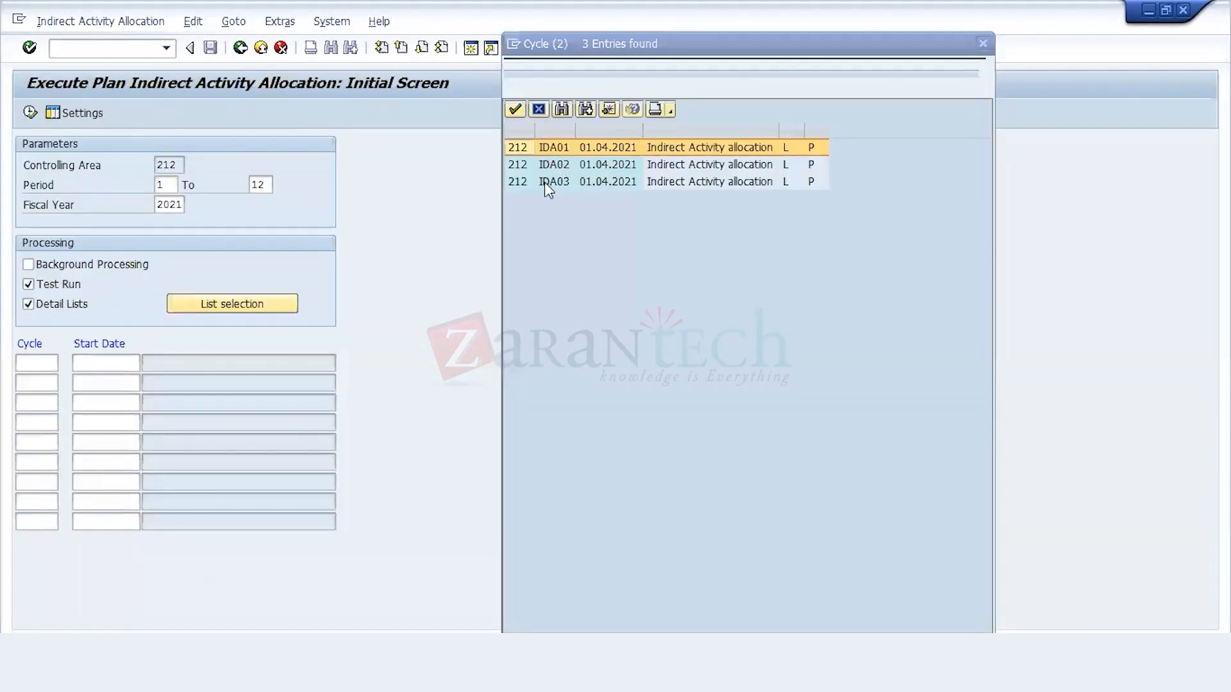
double_click(544, 182)
left_click(58, 284)
left_click(30, 114)
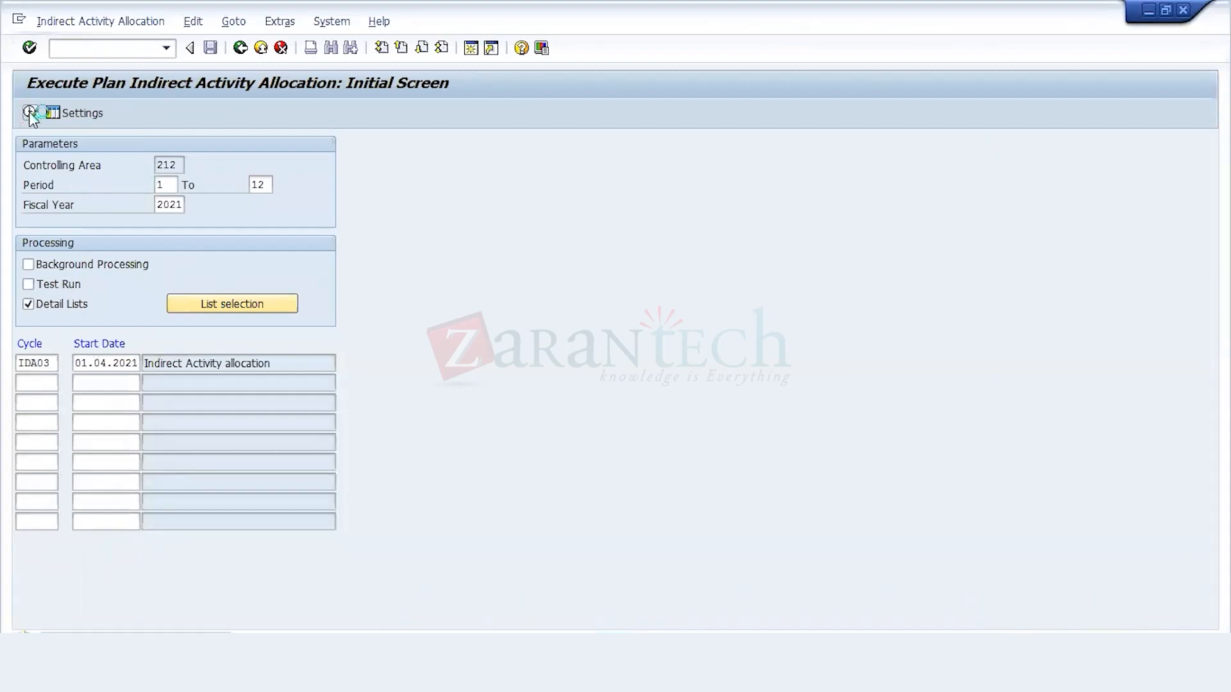
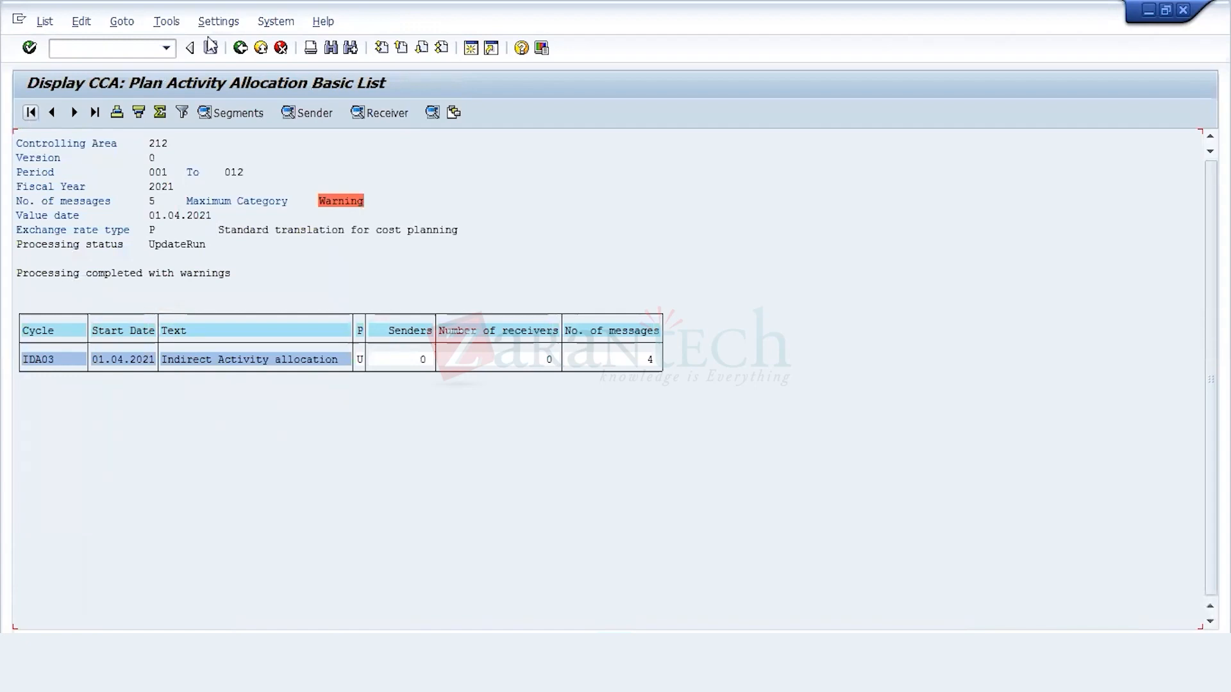
Step: Leave the IDA03 allocation results and open transaction KSS4 for plan cost splitting
left_click(240, 48)
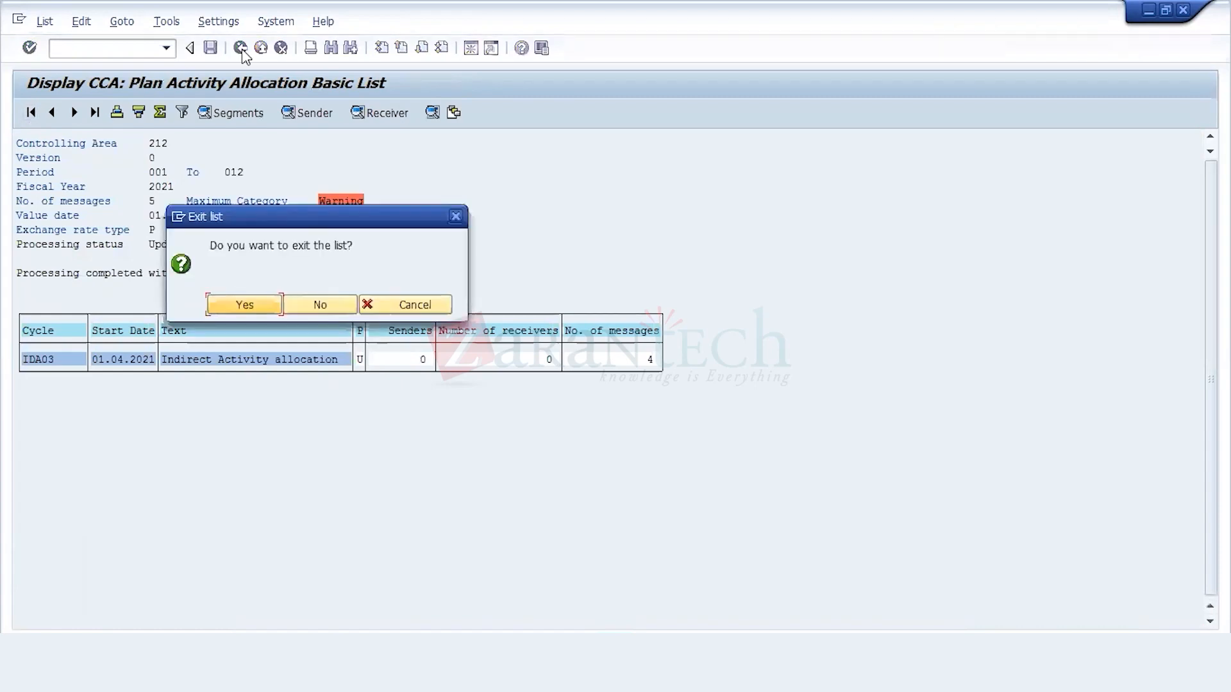
left_click(246, 305)
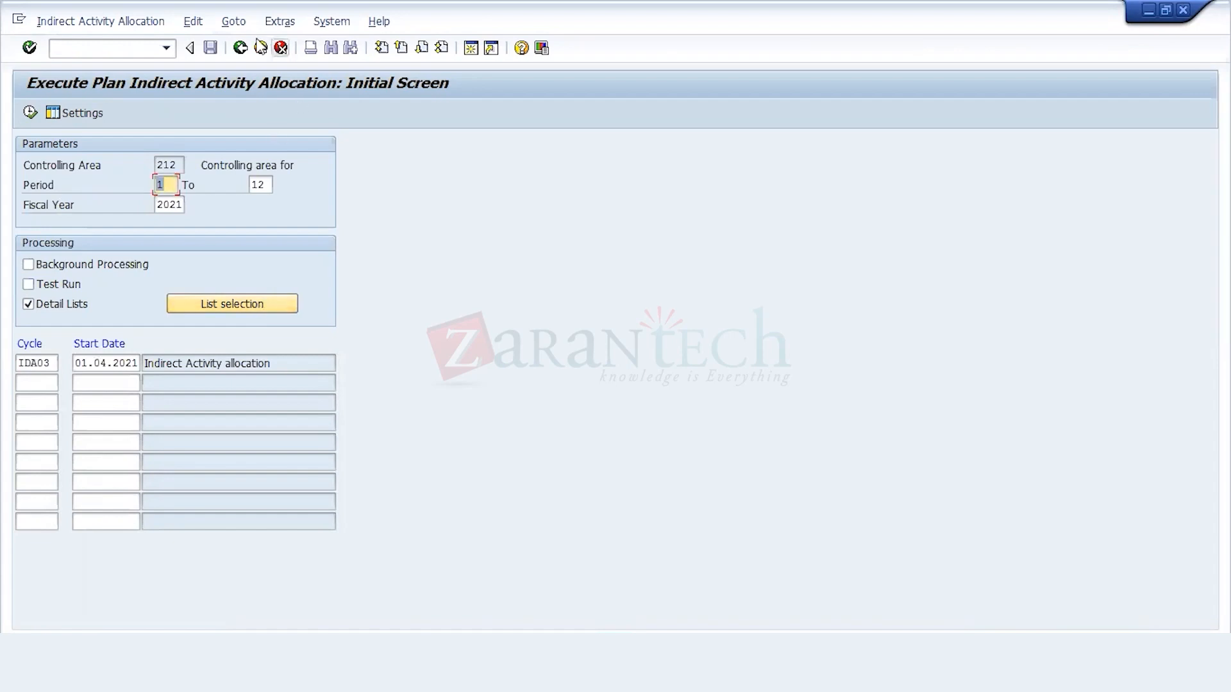
left_click(240, 48)
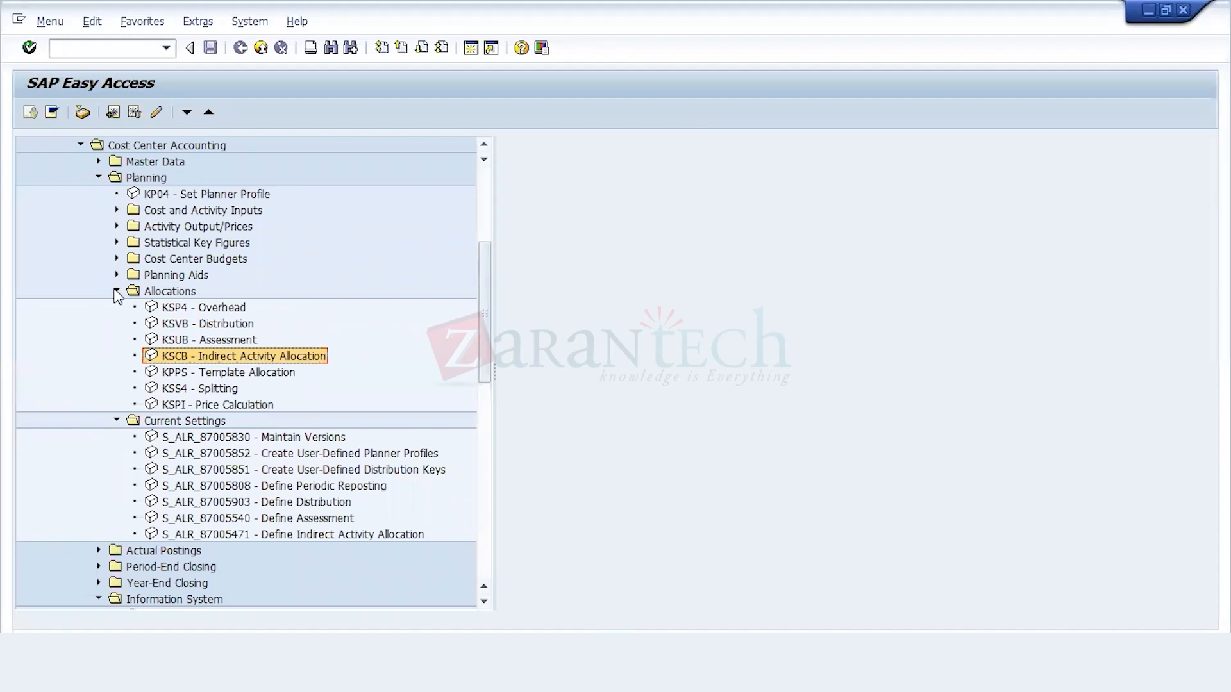
left_click(170, 292)
left_click(199, 389)
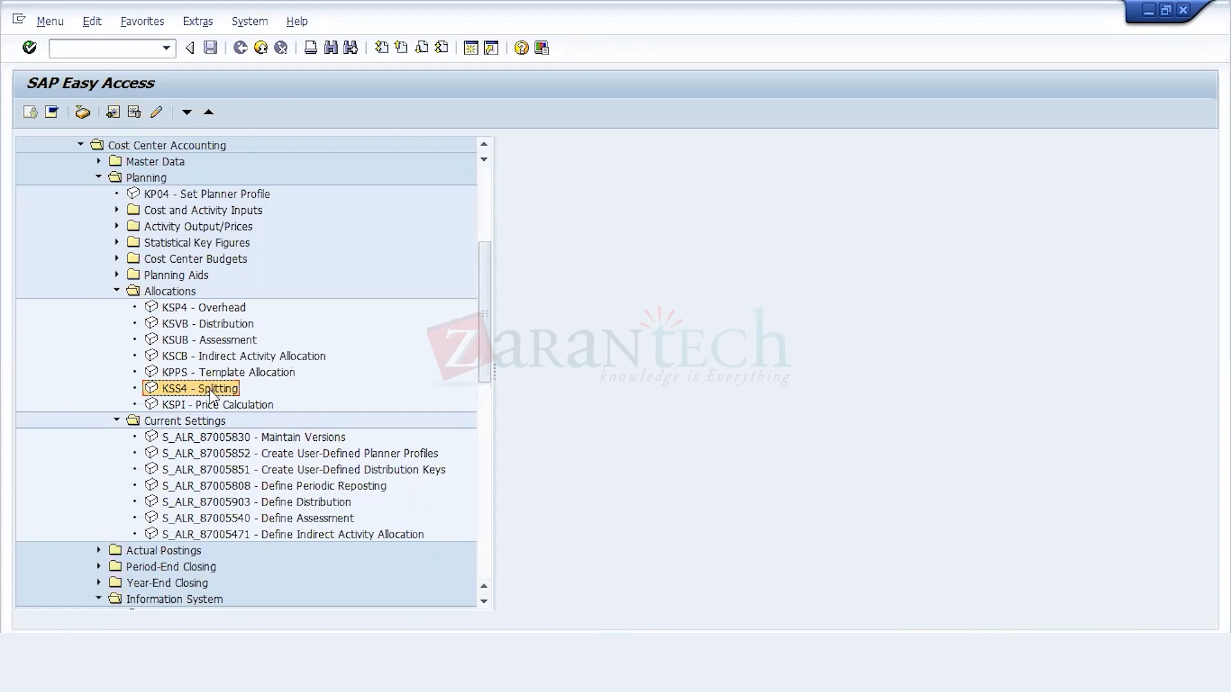
double_click(212, 390)
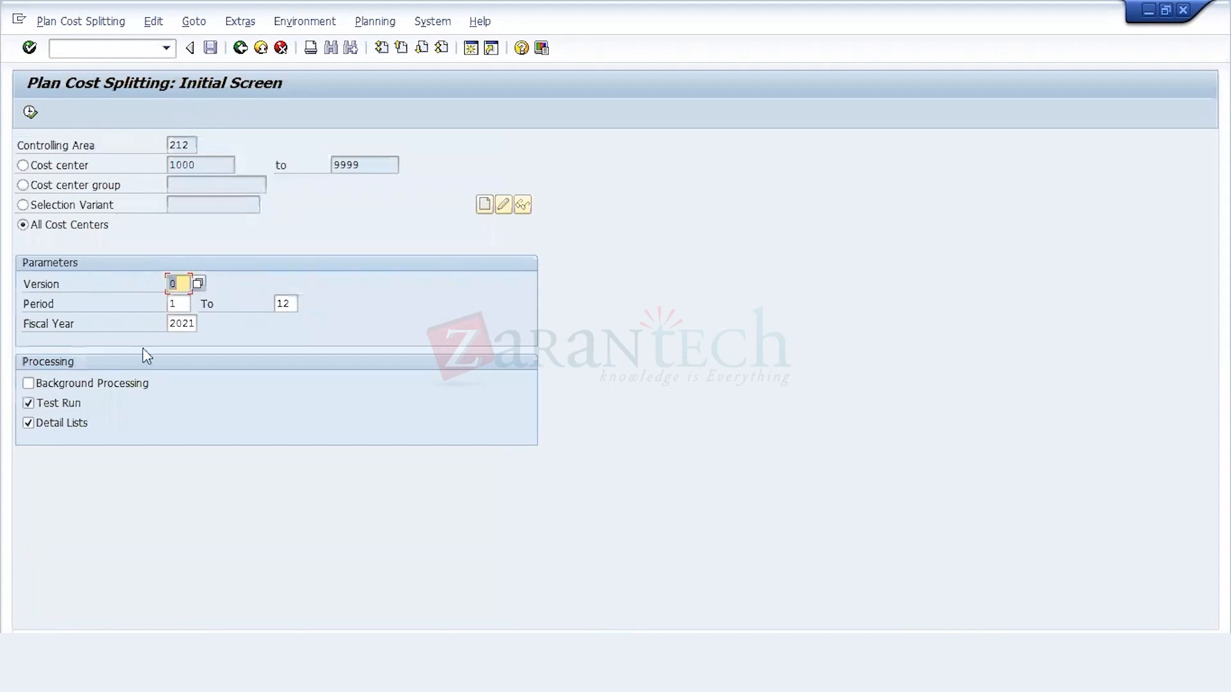
Step: Turn off the test run, restrict the plan cost splitting to a cost center range and clear both range limits
left_click(68, 403)
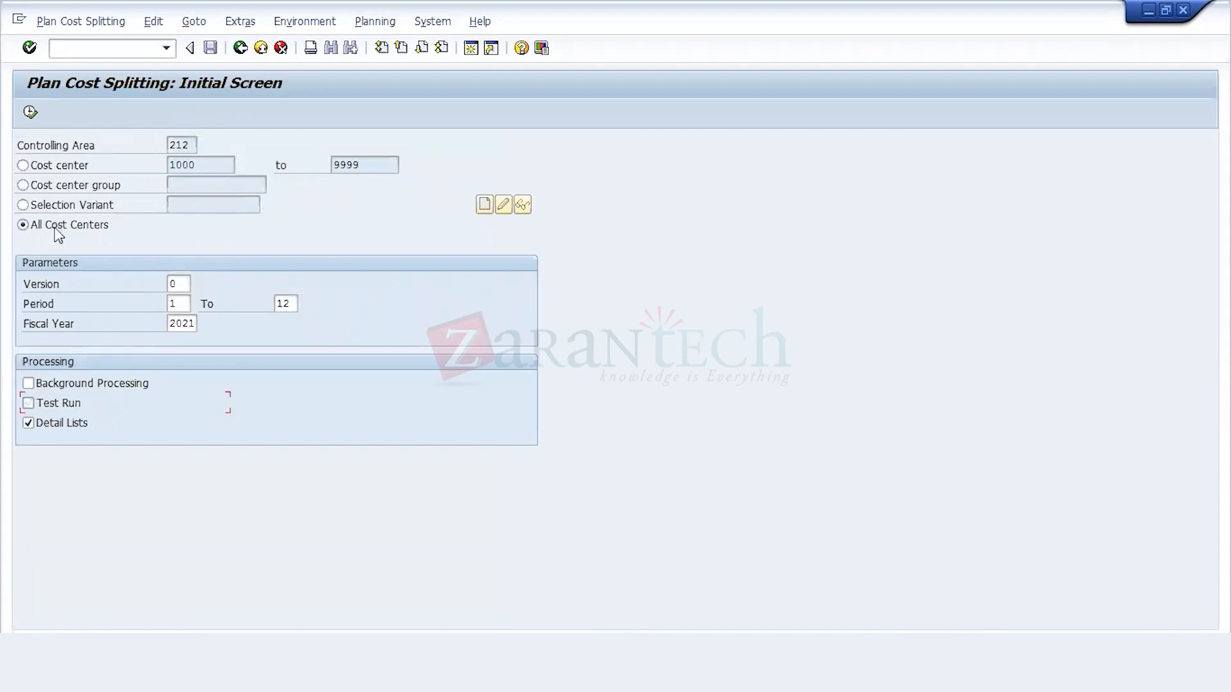
left_click(49, 168)
left_click(213, 166)
key("BackSpace")
key("BackSpace")
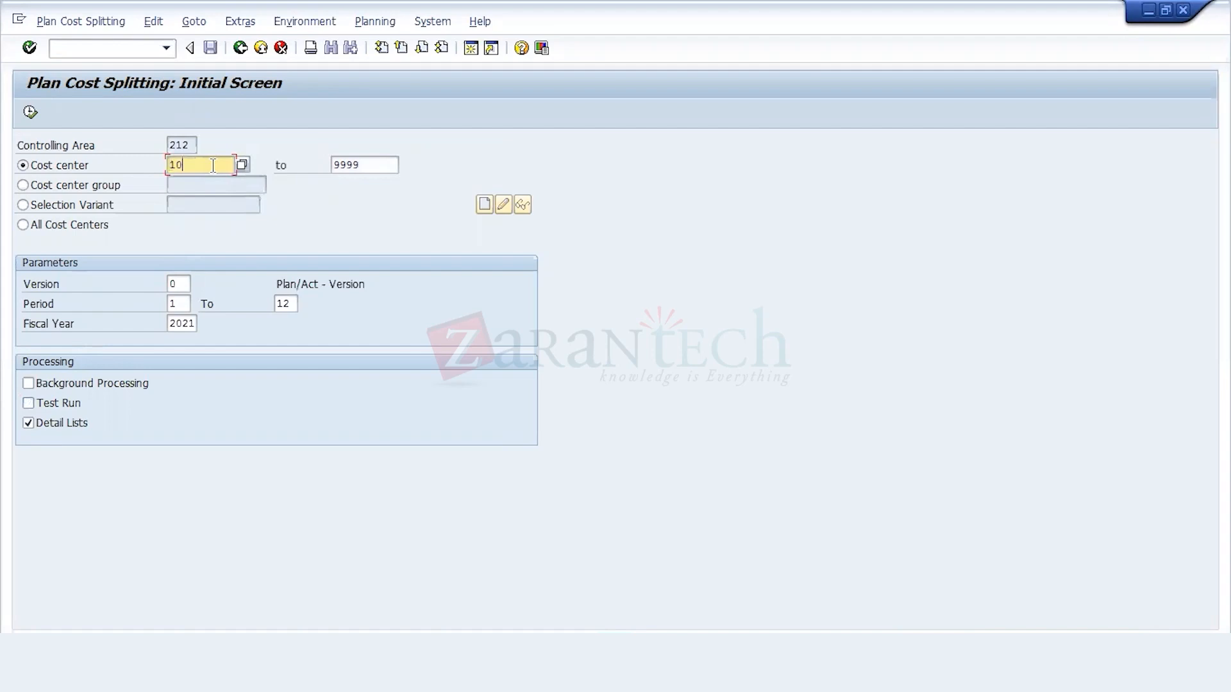
key("BackSpace")
key("BackSpace")
left_click(366, 158)
key("BackSpace")
key("BackSpace")
key("BackSpace")
key("BackSpace")
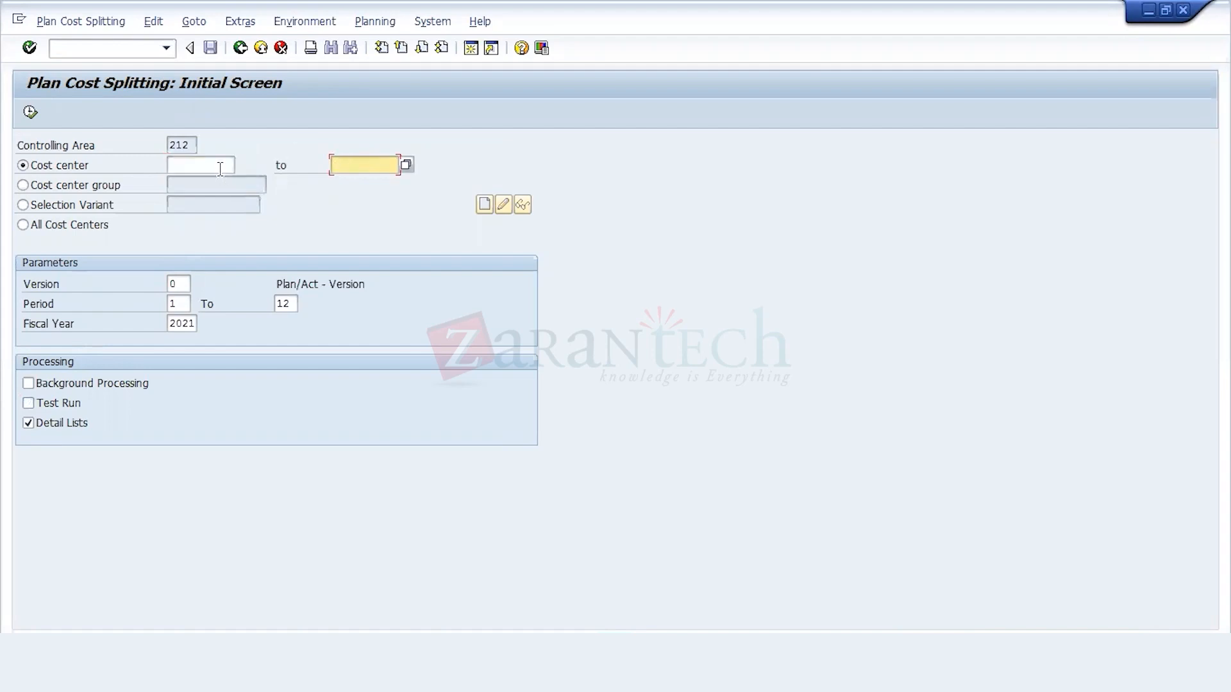
Step: Run plan cost splitting for cost center 1200 and display the result by cost element
left_click(220, 164)
left_click(242, 166)
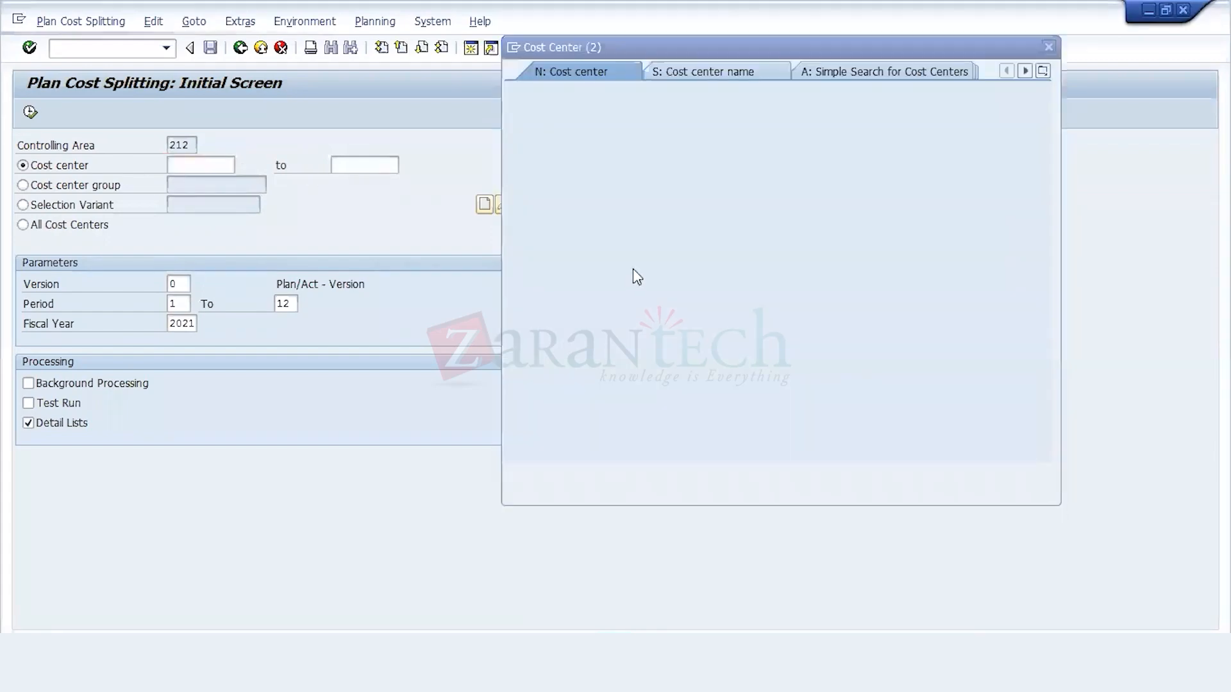
key("Return")
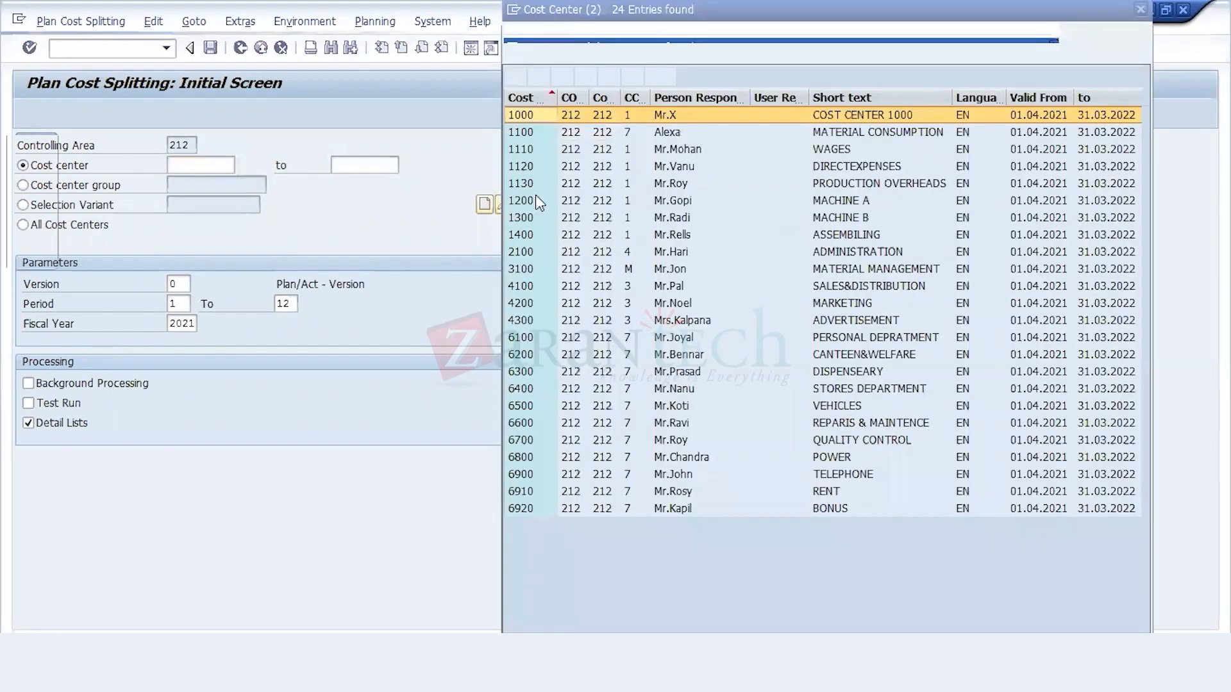
left_click(533, 200)
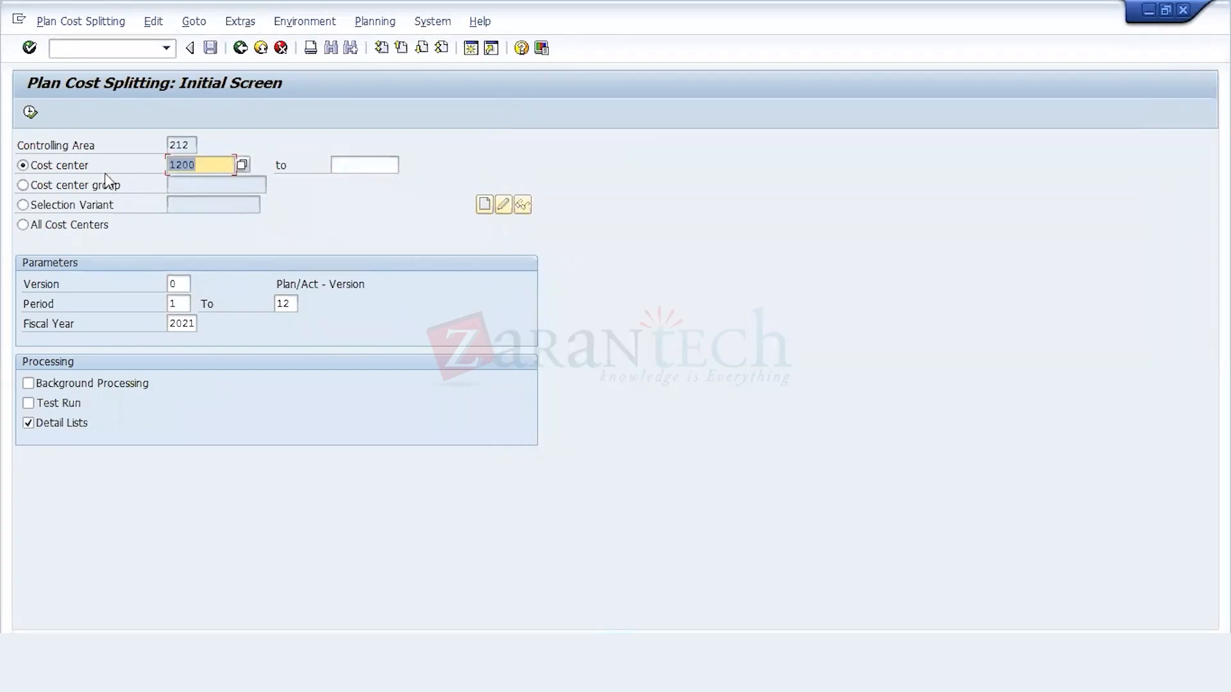
left_click(31, 112)
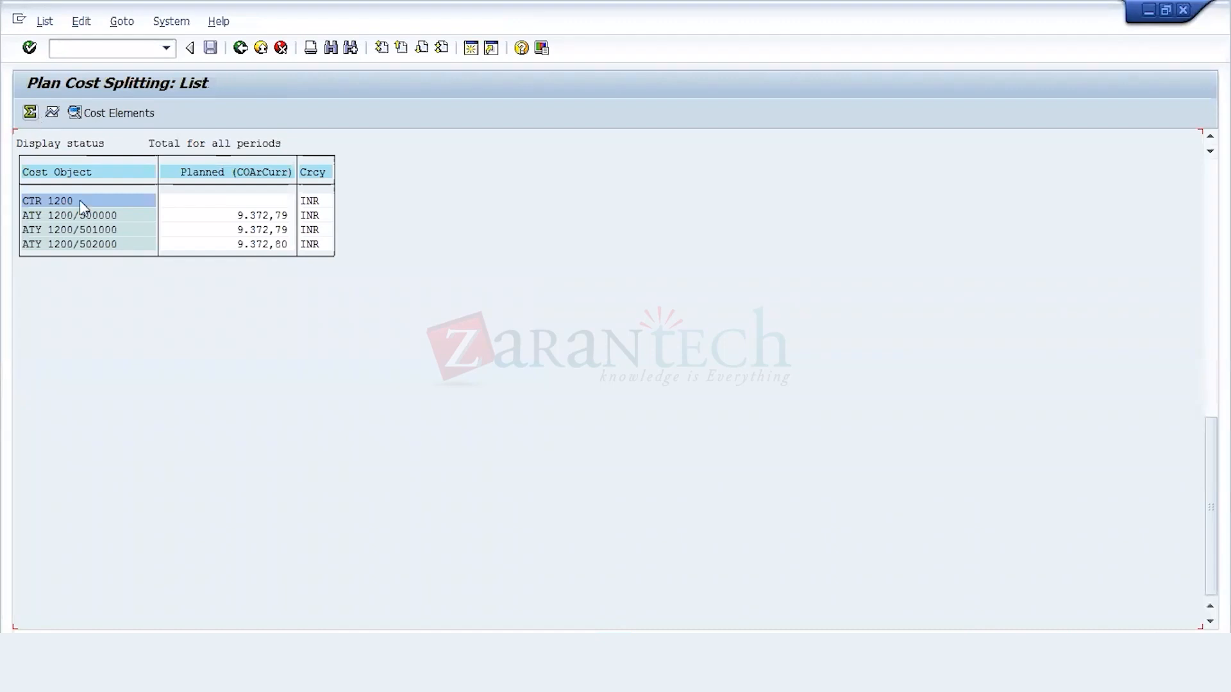
left_click(122, 114)
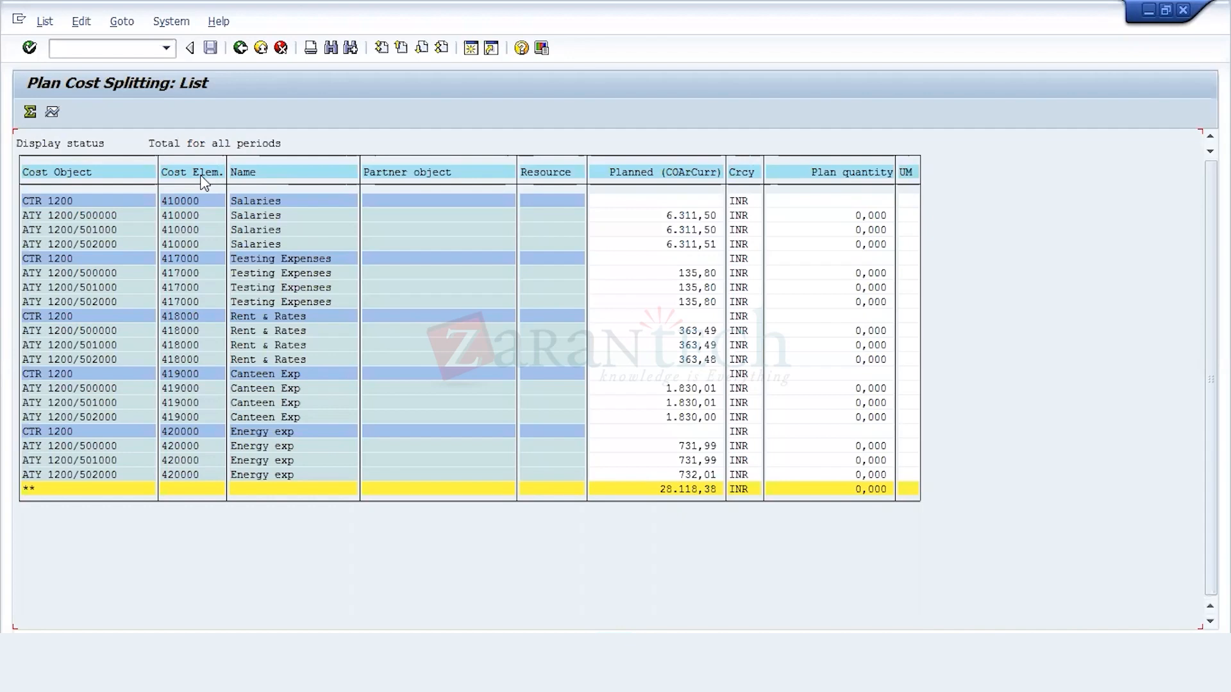
left_click(240, 47)
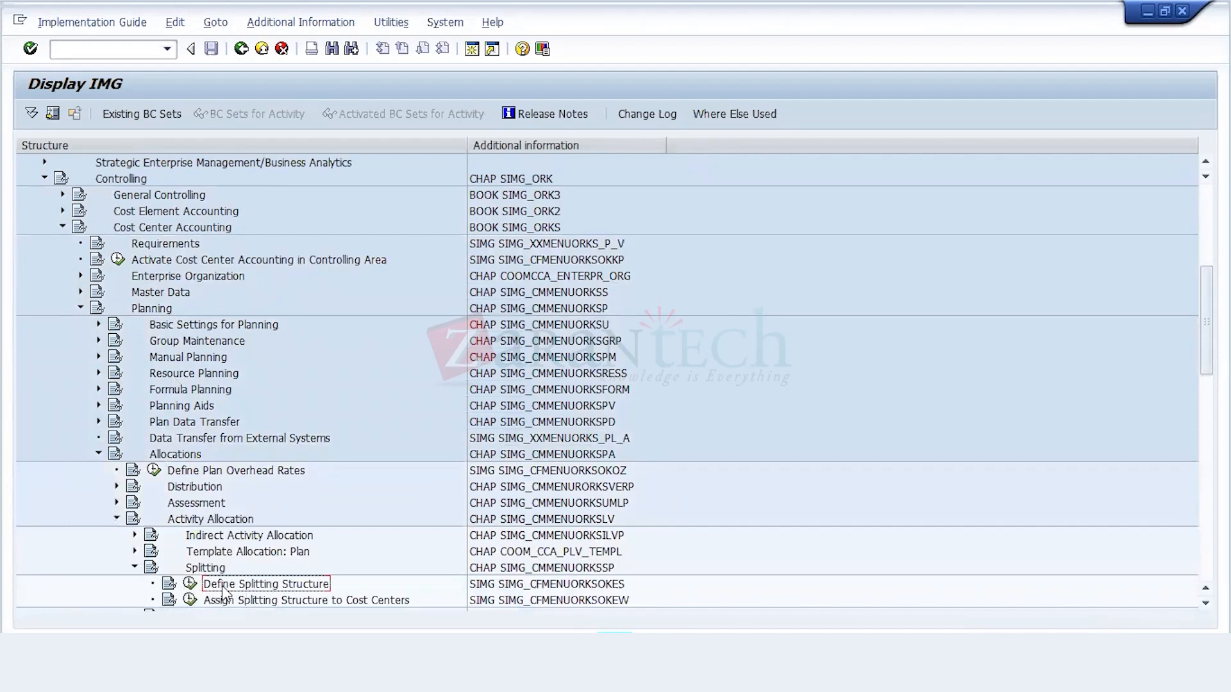
Step: Open the Define Splitting Structure activity in the IMG and add a new splitting structure 21
left_click(191, 584)
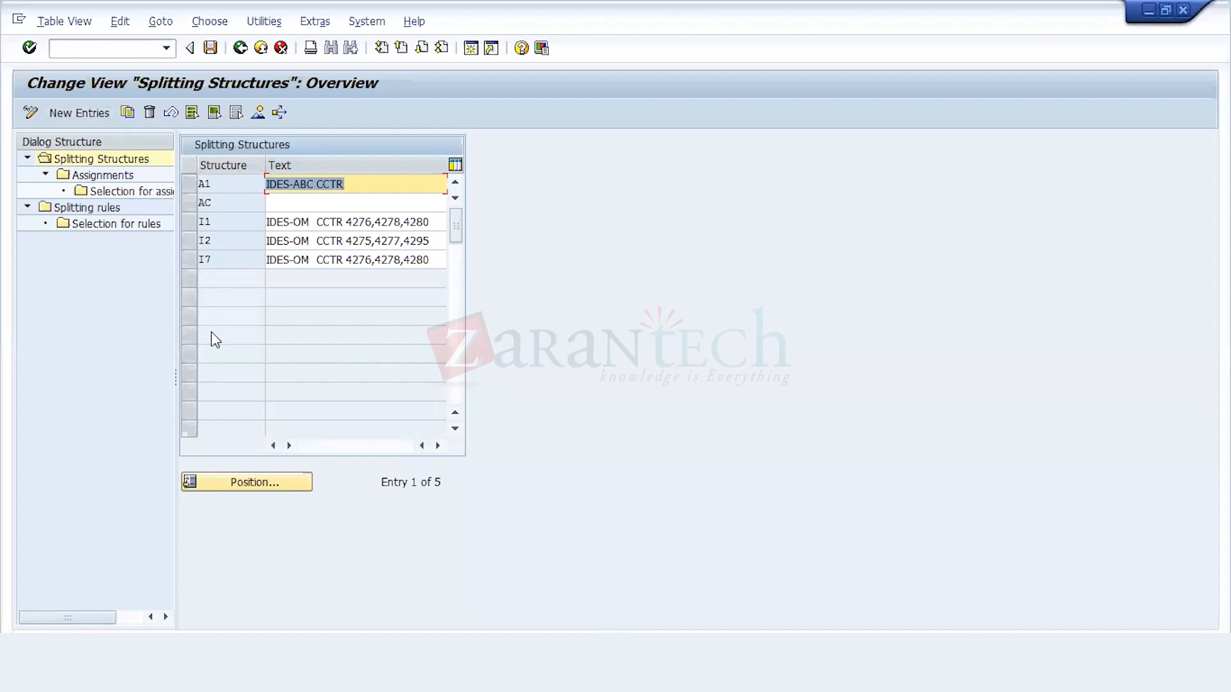
left_click(106, 122)
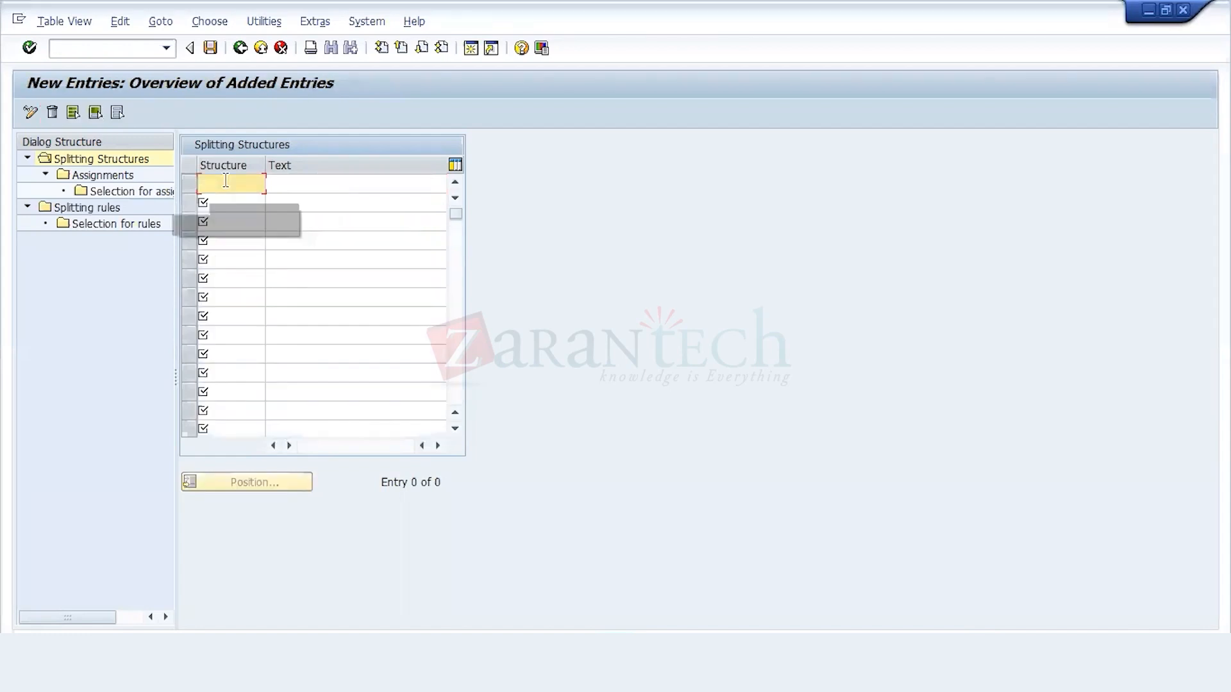
type("21")
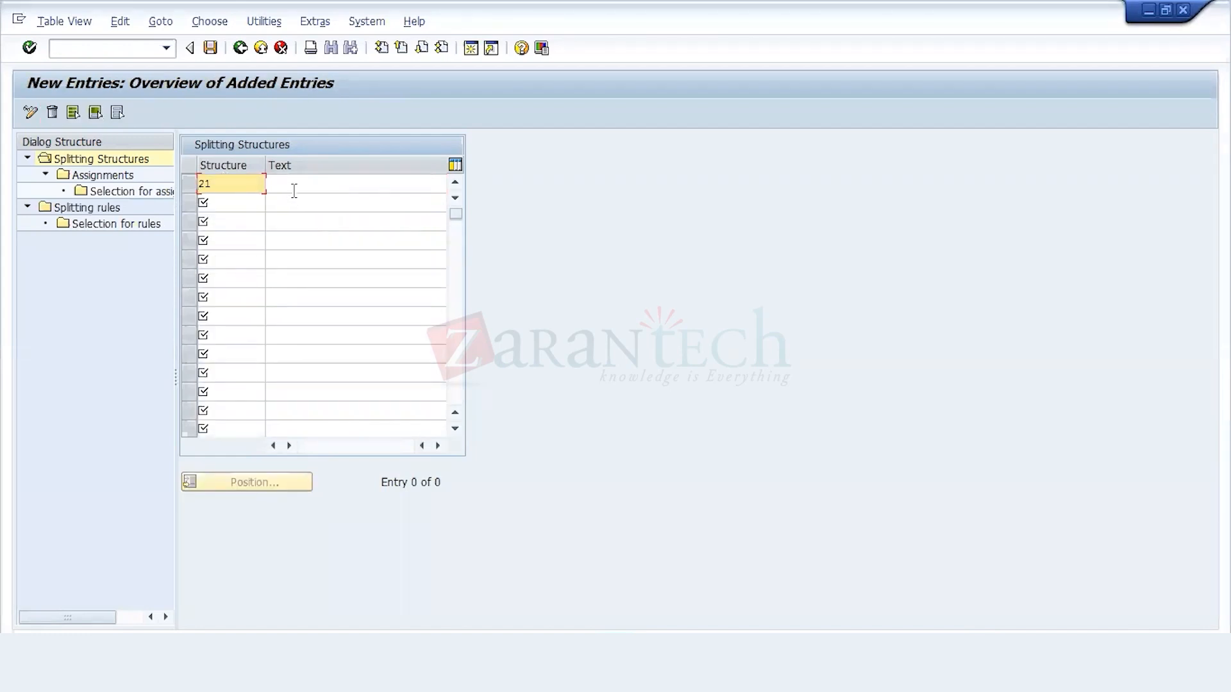
Step: Name structure 21 "Splitting Structure 212" and save it under the 212 Configuration customizing request
left_click(297, 186)
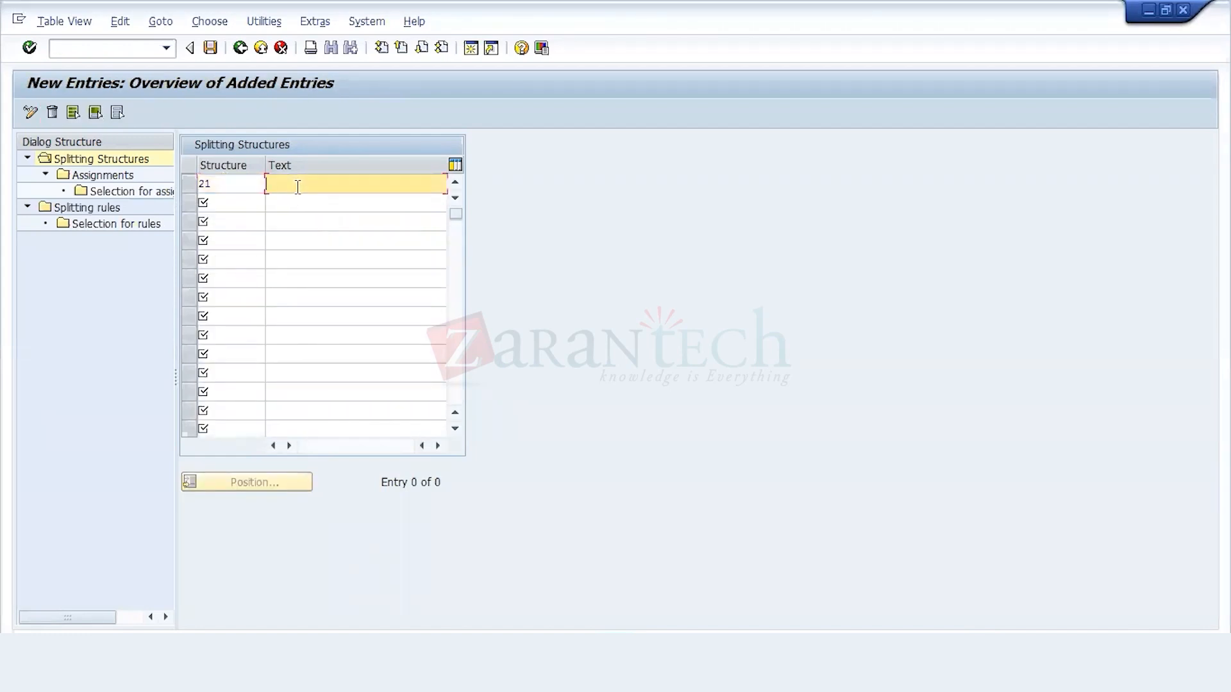
type("Spli")
key("BackSpace")
key("Down")
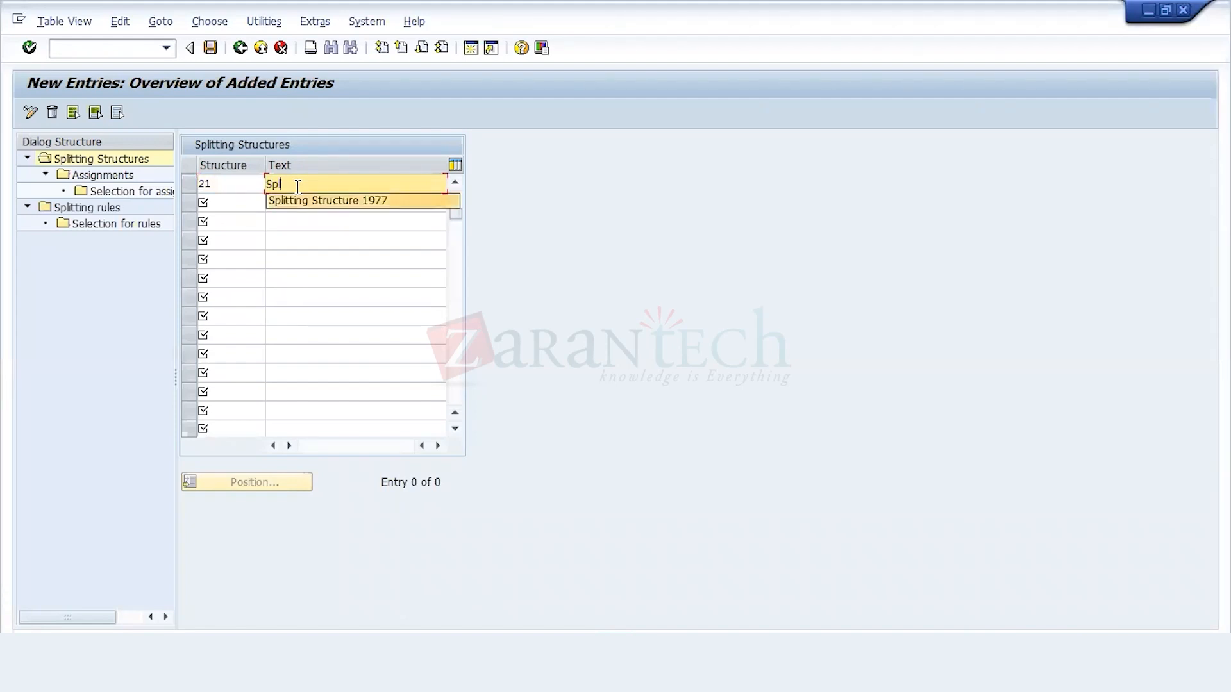
key("Return")
key("BackSpace")
key("BackSpace")
key("BackSpace")
key("BackSpace")
type("21")
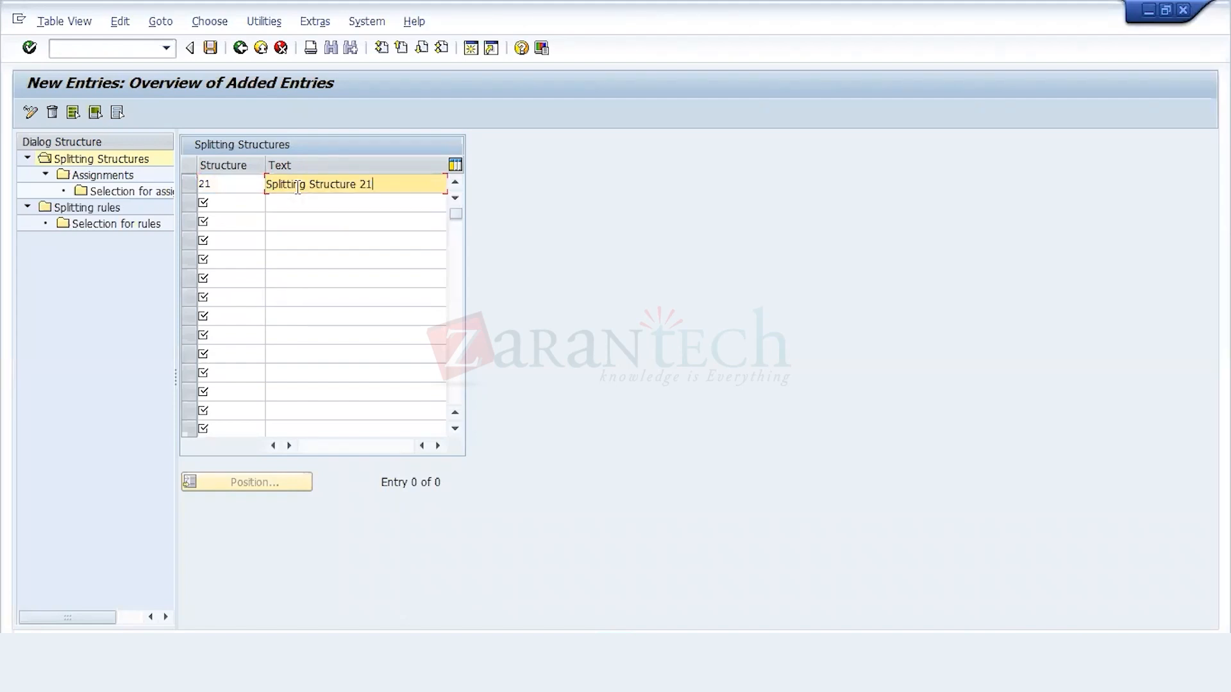
type("2")
key("Return")
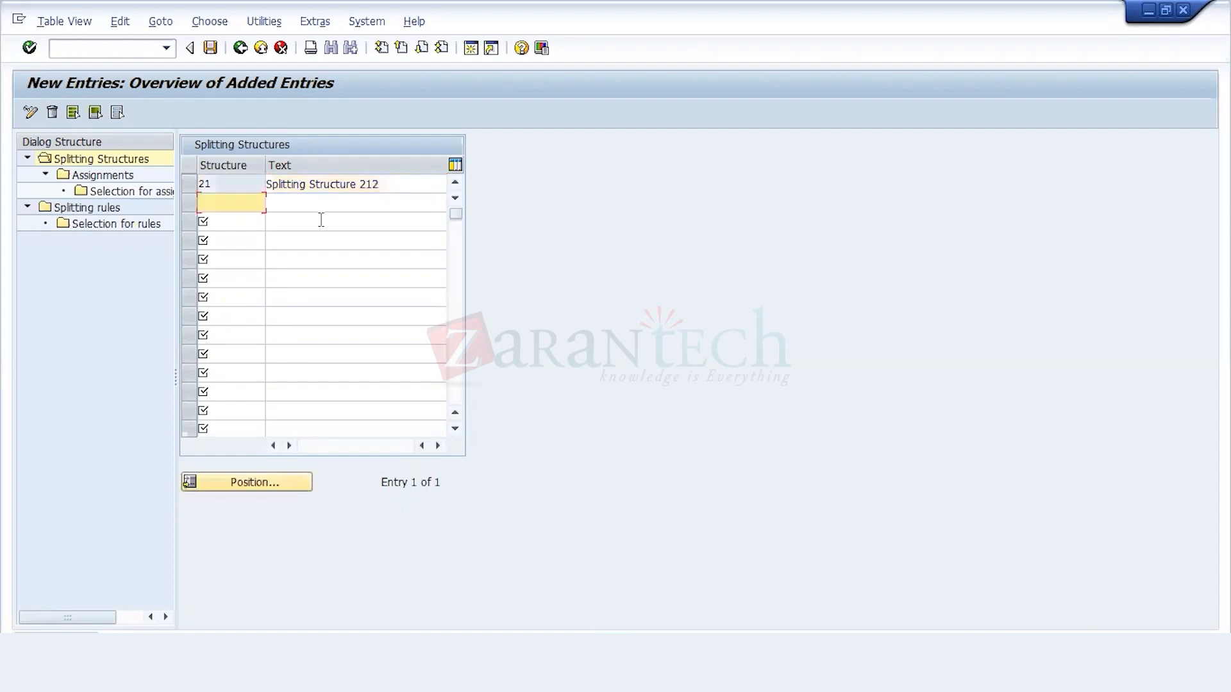
left_click(210, 48)
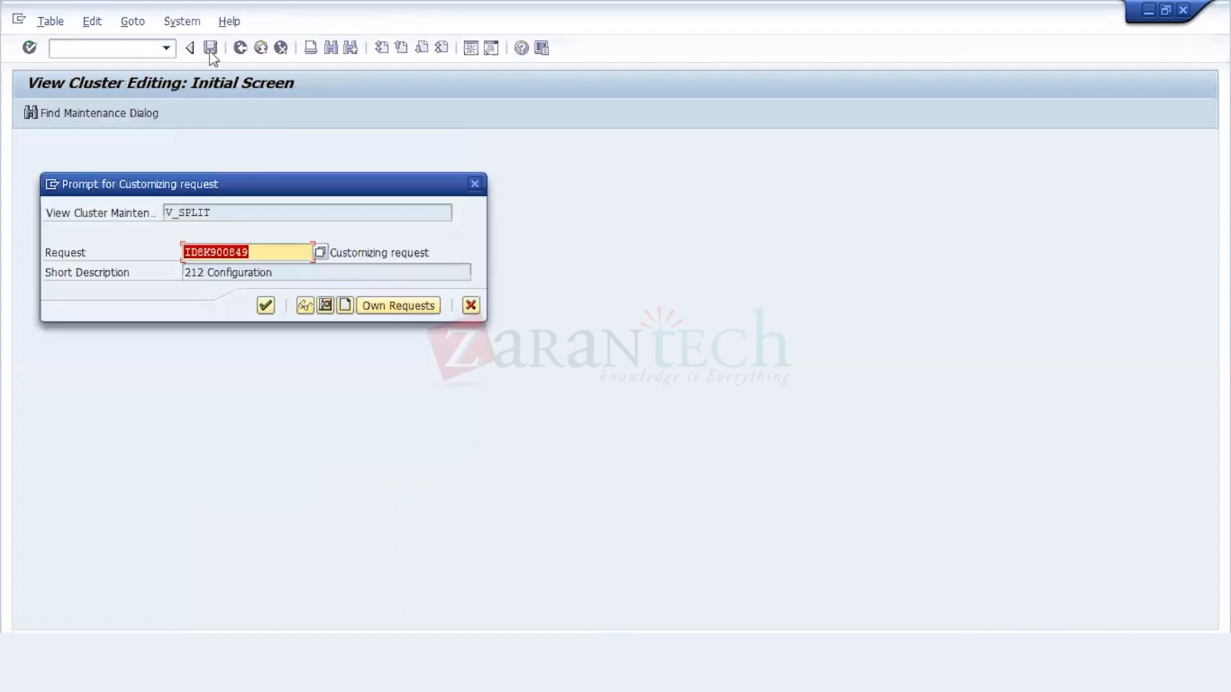
key("Return")
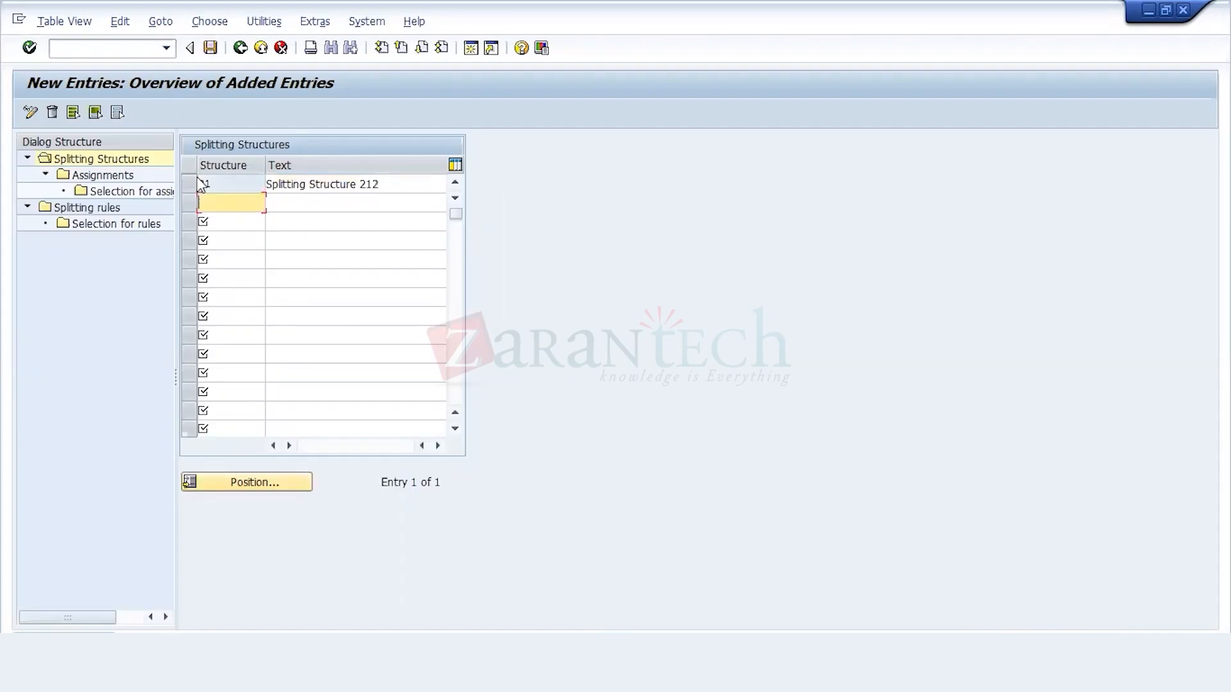
left_click(189, 186)
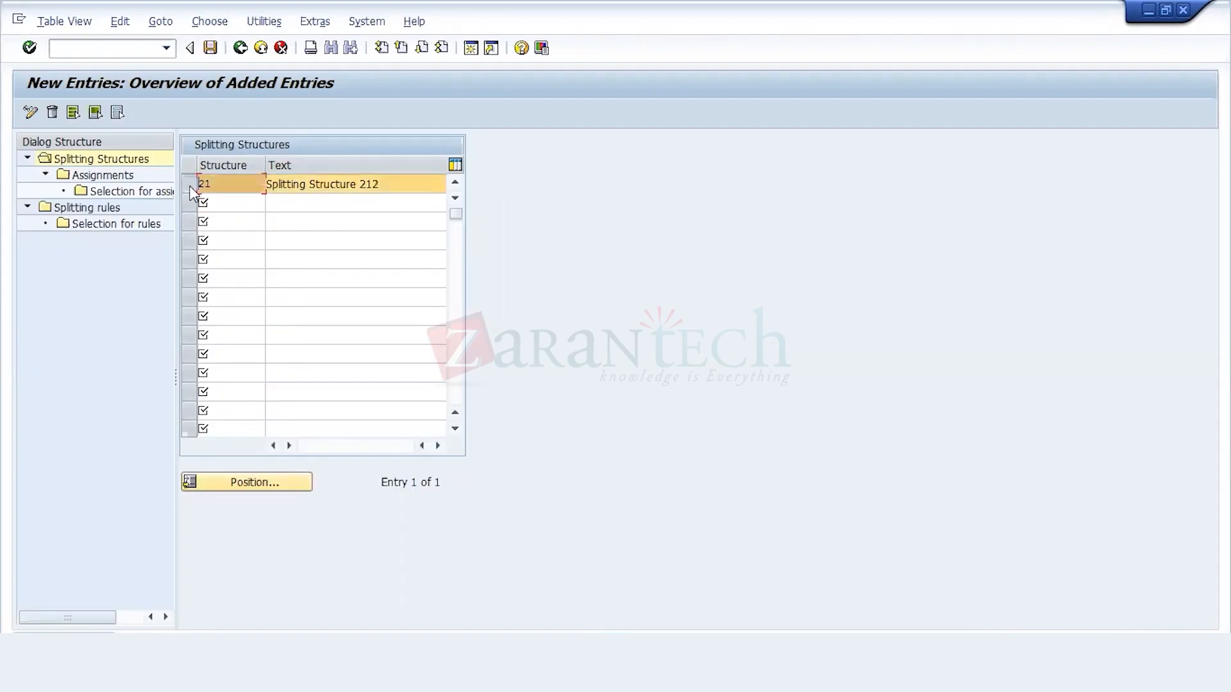
double_click(117, 194)
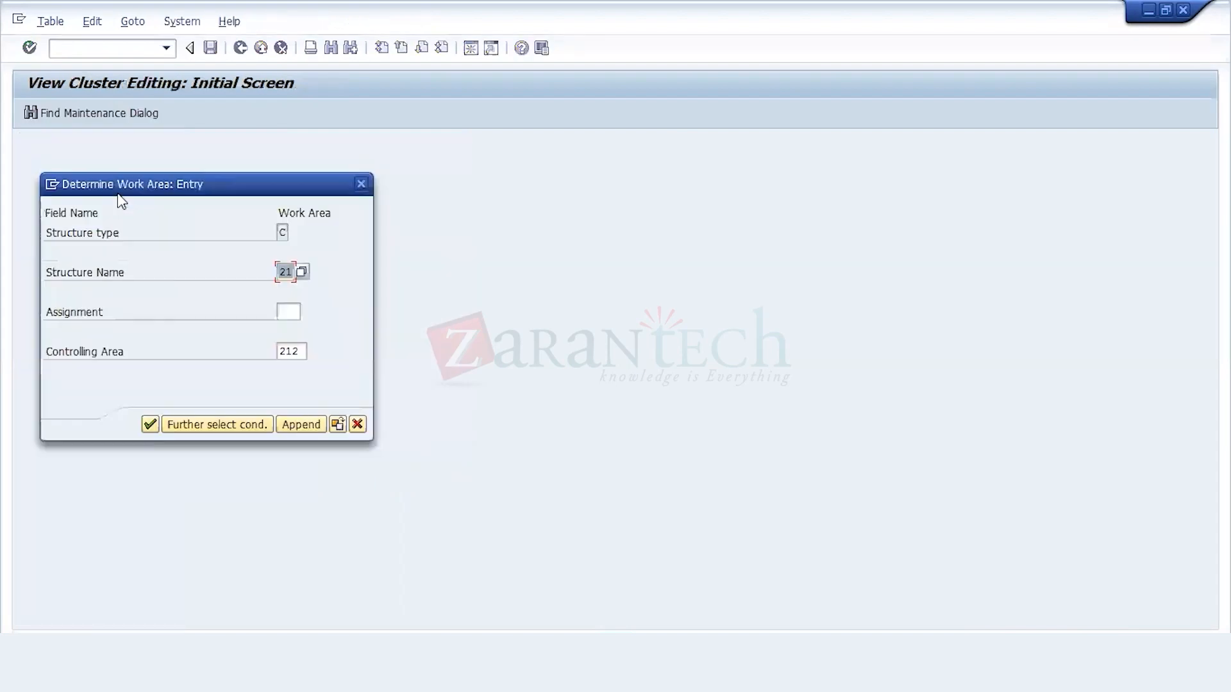
left_click(286, 311)
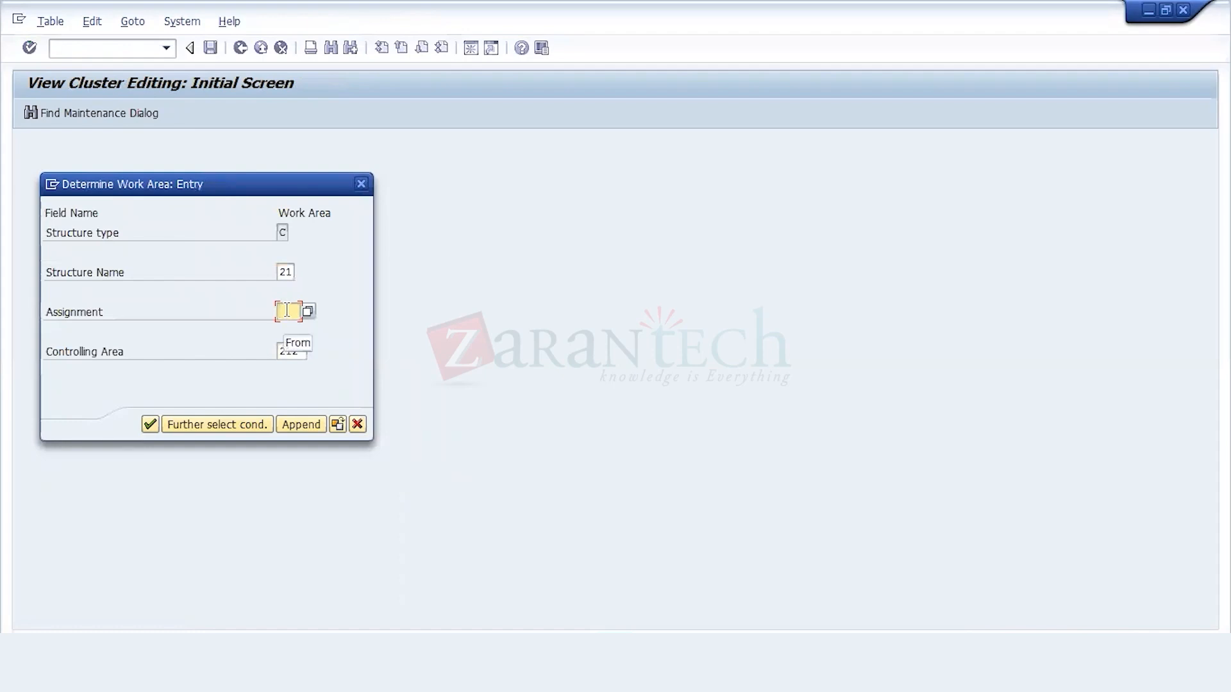
left_click(357, 425)
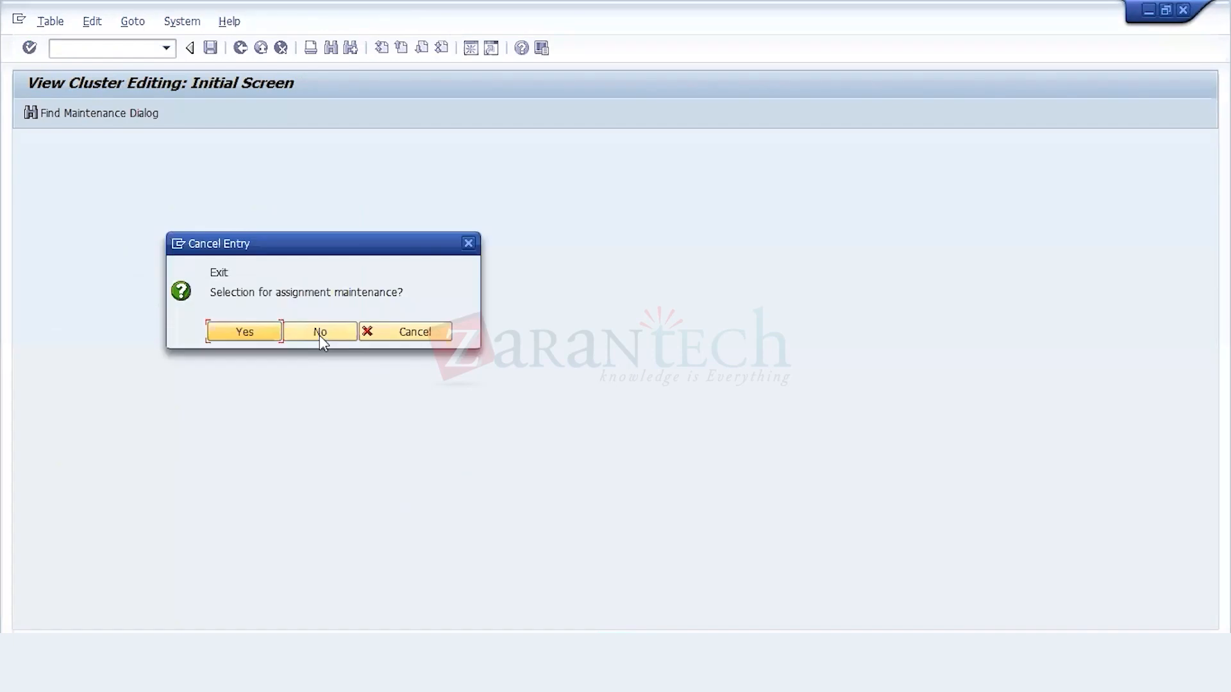
left_click(319, 332)
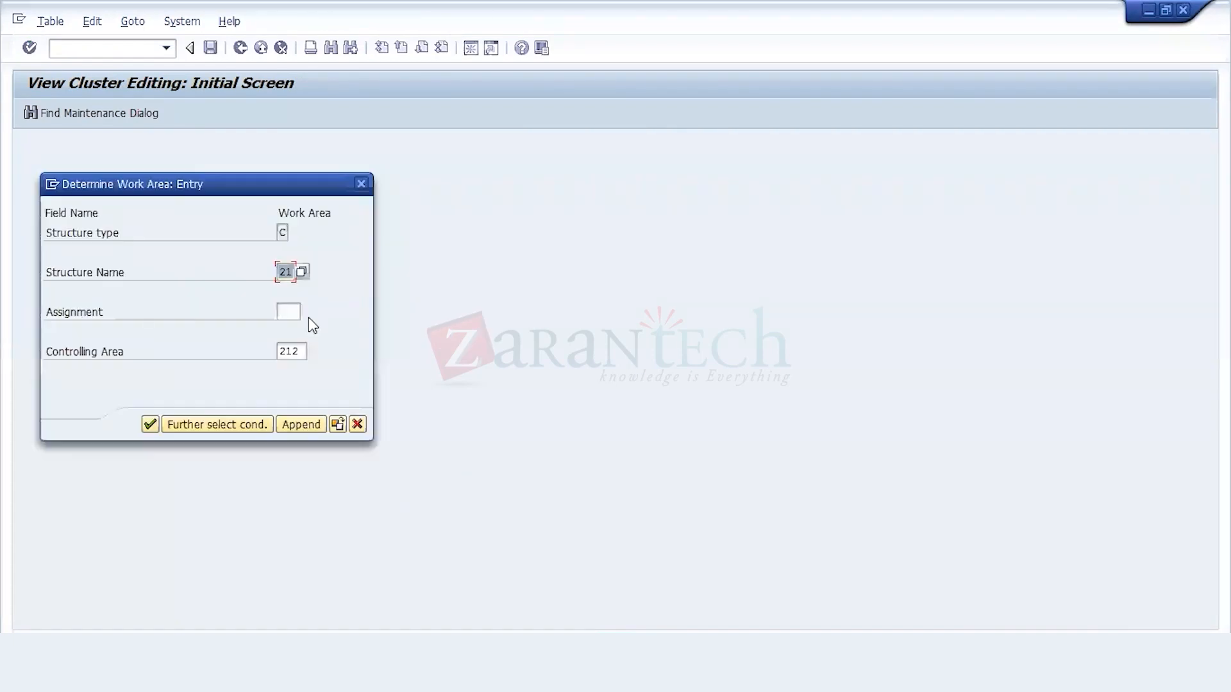
left_click(354, 425)
left_click(411, 332)
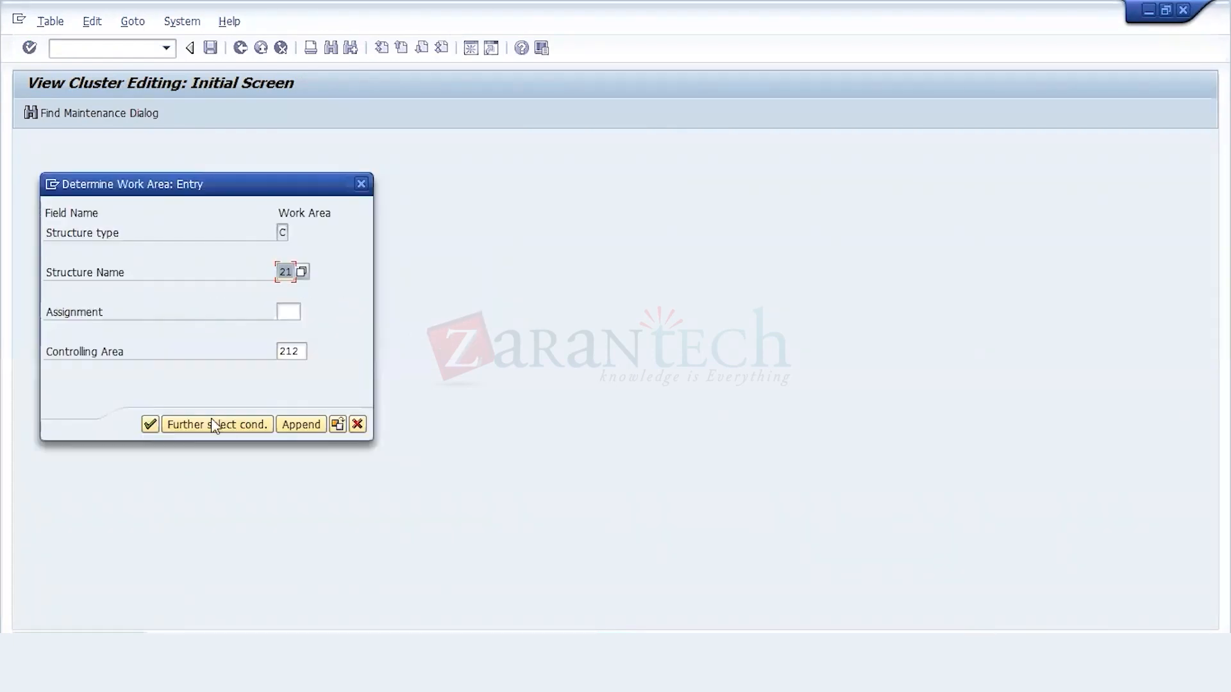
left_click(299, 425)
left_click(308, 344)
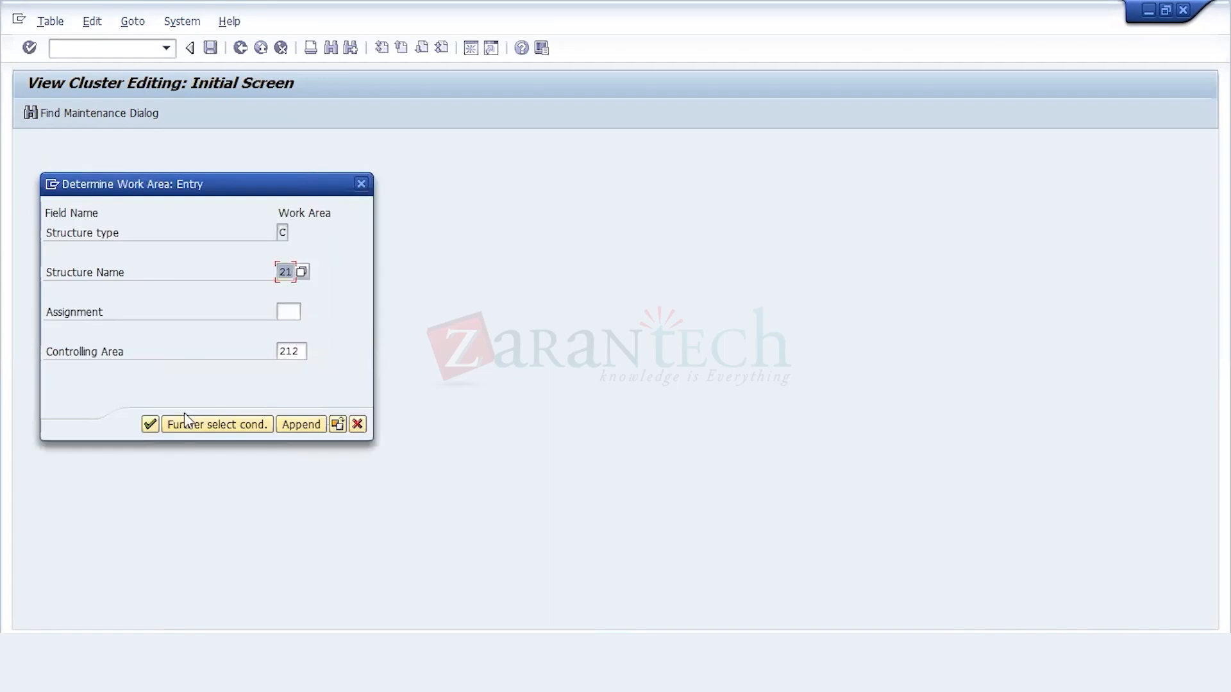
left_click(355, 425)
left_click(324, 332)
left_click(250, 335)
Step: Create and save splitting rule 212 with the text "212 Splittin Rules"
left_click(190, 184)
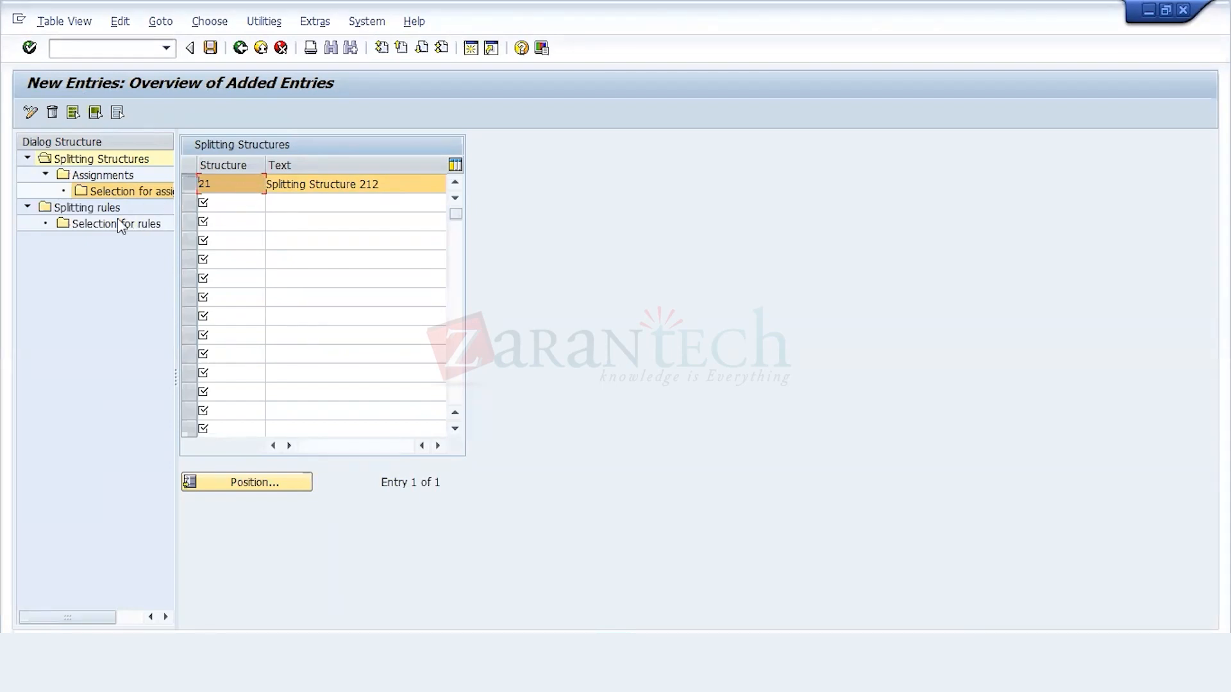
double_click(99, 206)
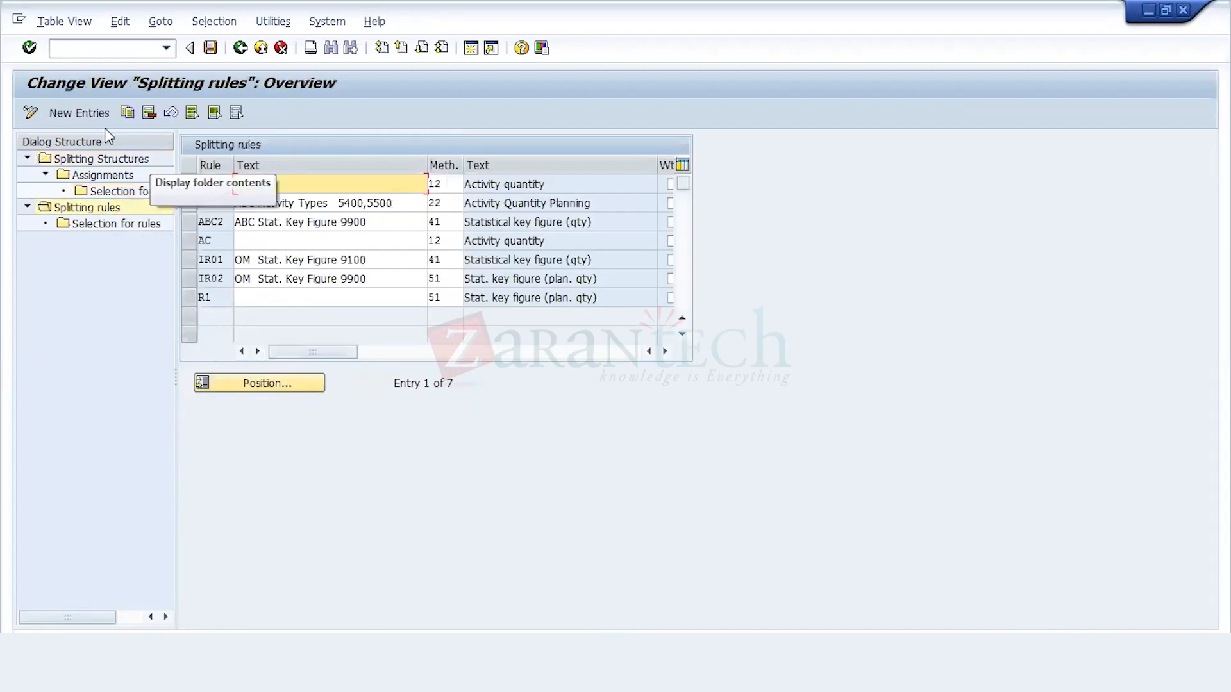
left_click(95, 114)
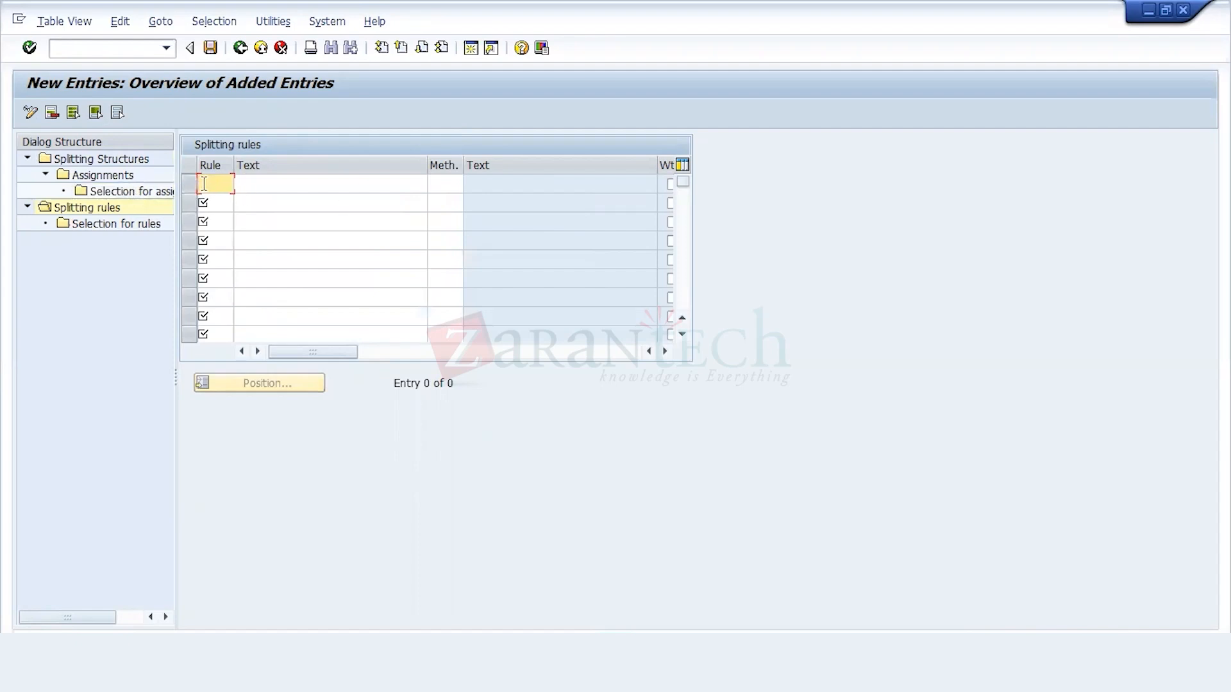
type("212")
left_click(276, 186)
left_click(277, 199)
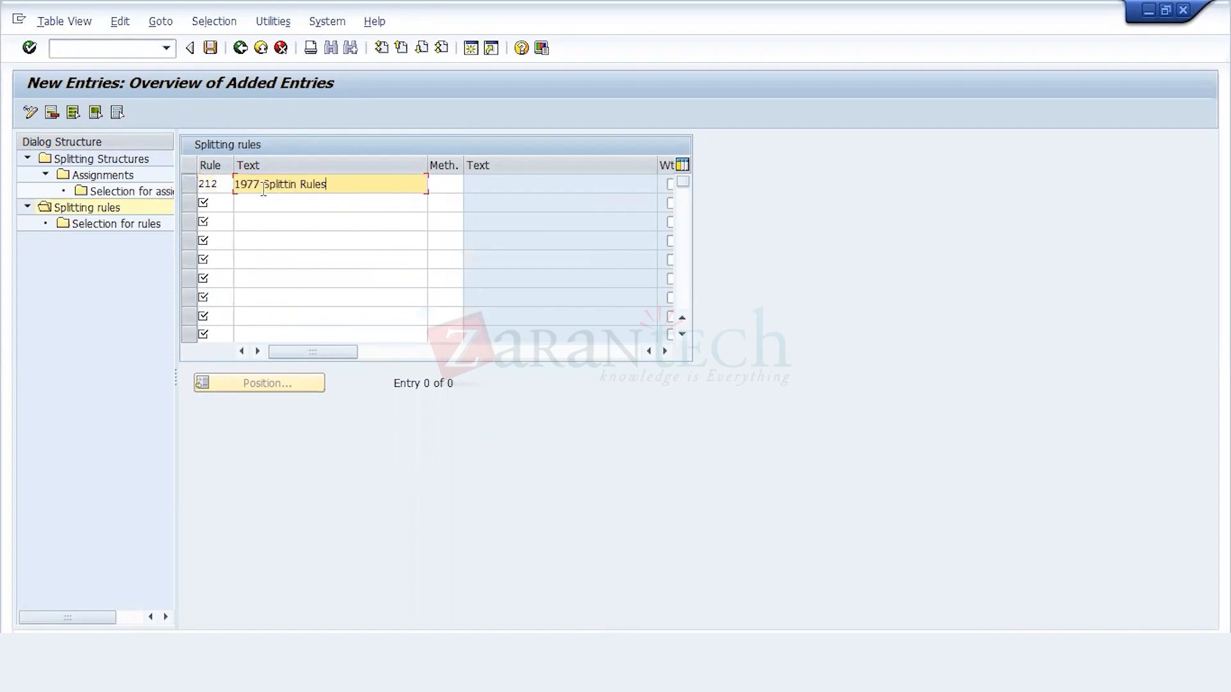
key("BackSpace")
key("BackSpace")
key("BackSpace")
key("BackSpace")
type("212")
left_click(210, 49)
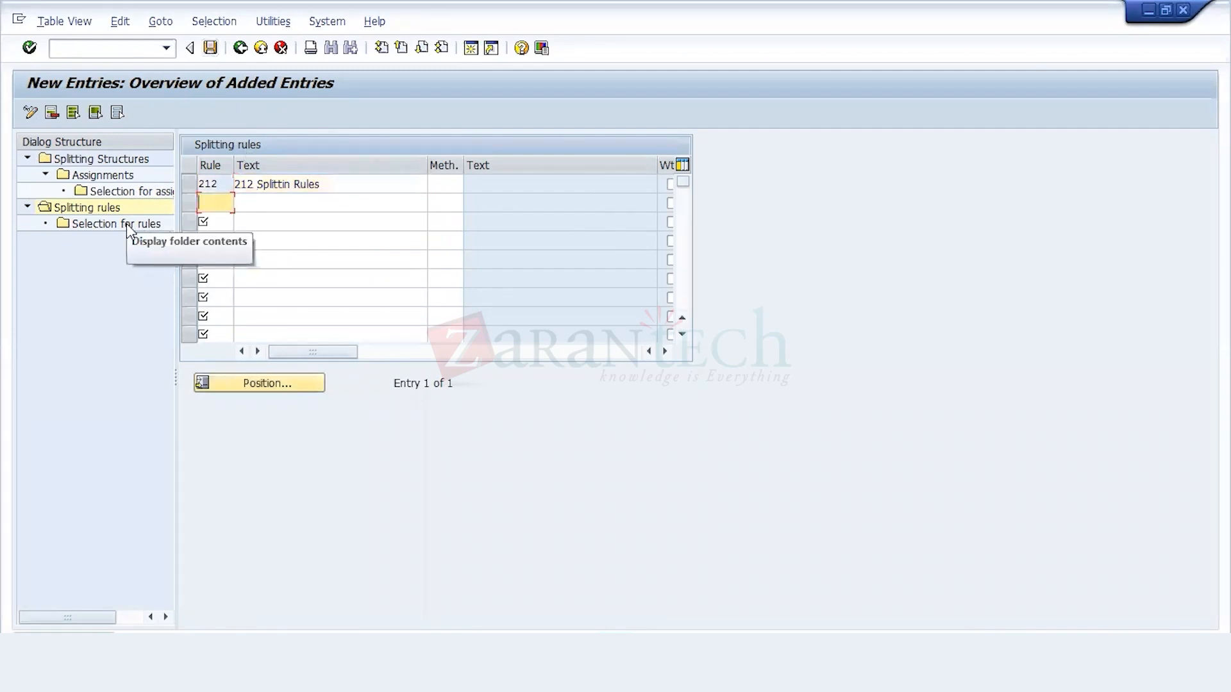
Step: Return to the splitting structures and open the assignments of structure 21
left_click(115, 159)
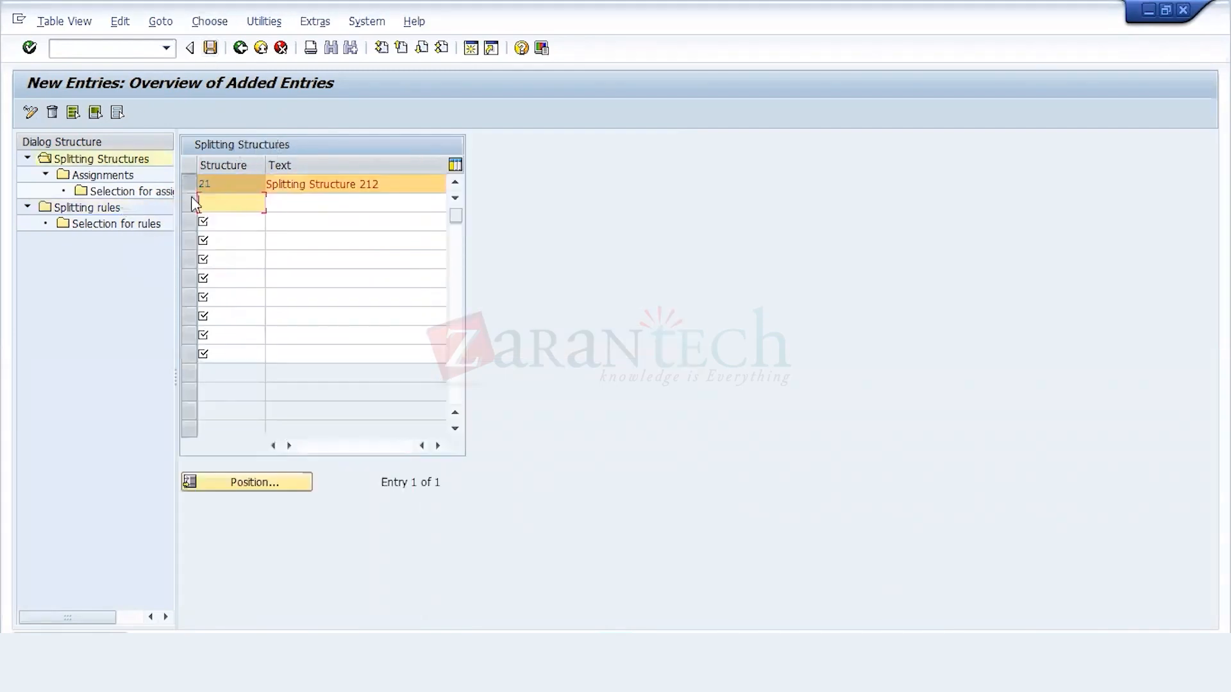
left_click(117, 160)
double_click(103, 175)
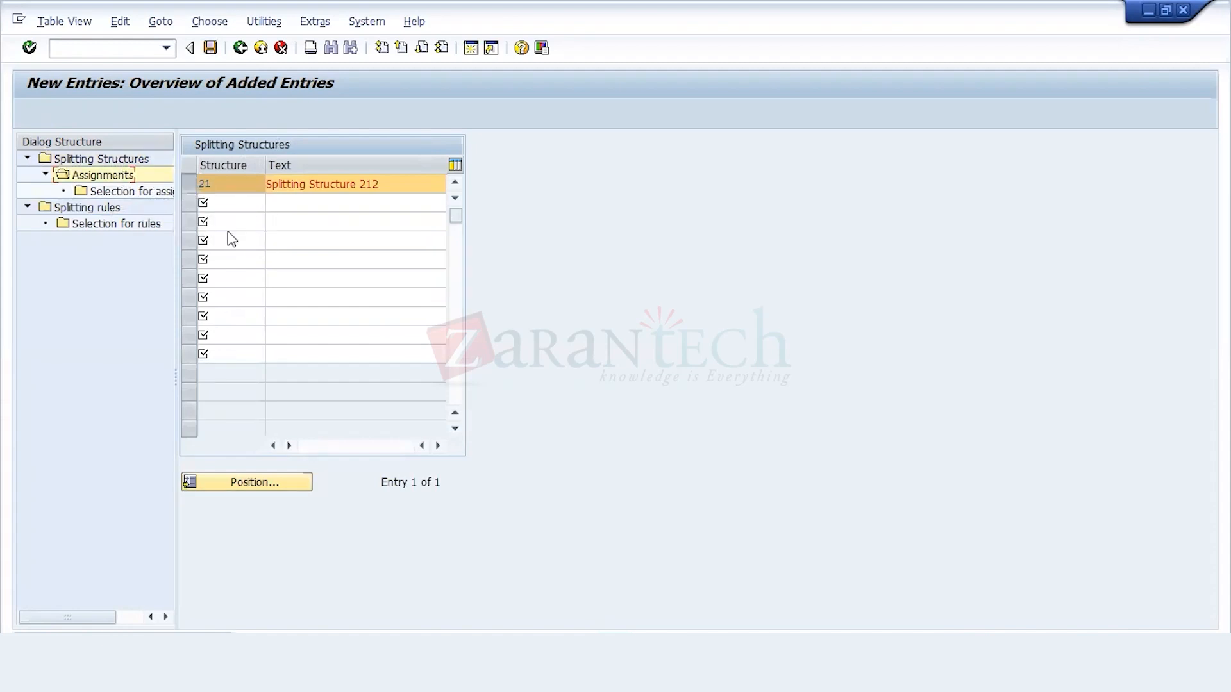
Step: Add assignment 21 with the text "Structure Assignment" and splitting rule 212 to splitting structure 21
left_click(90, 113)
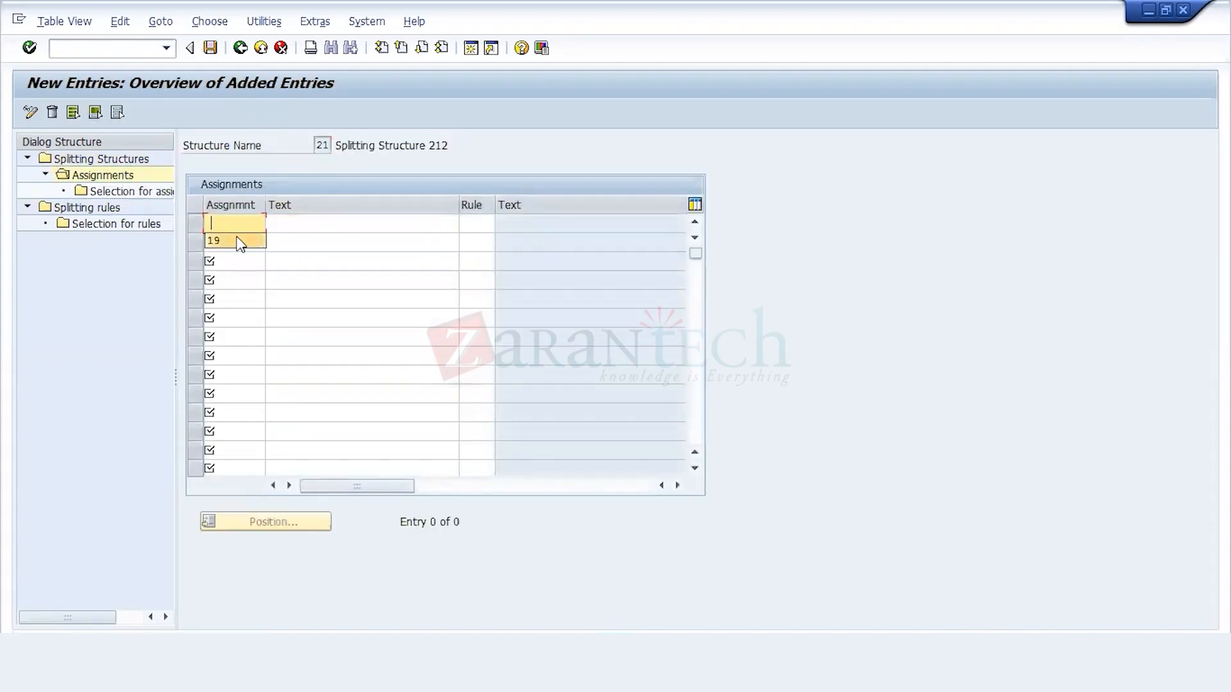
type("21")
left_click(294, 225)
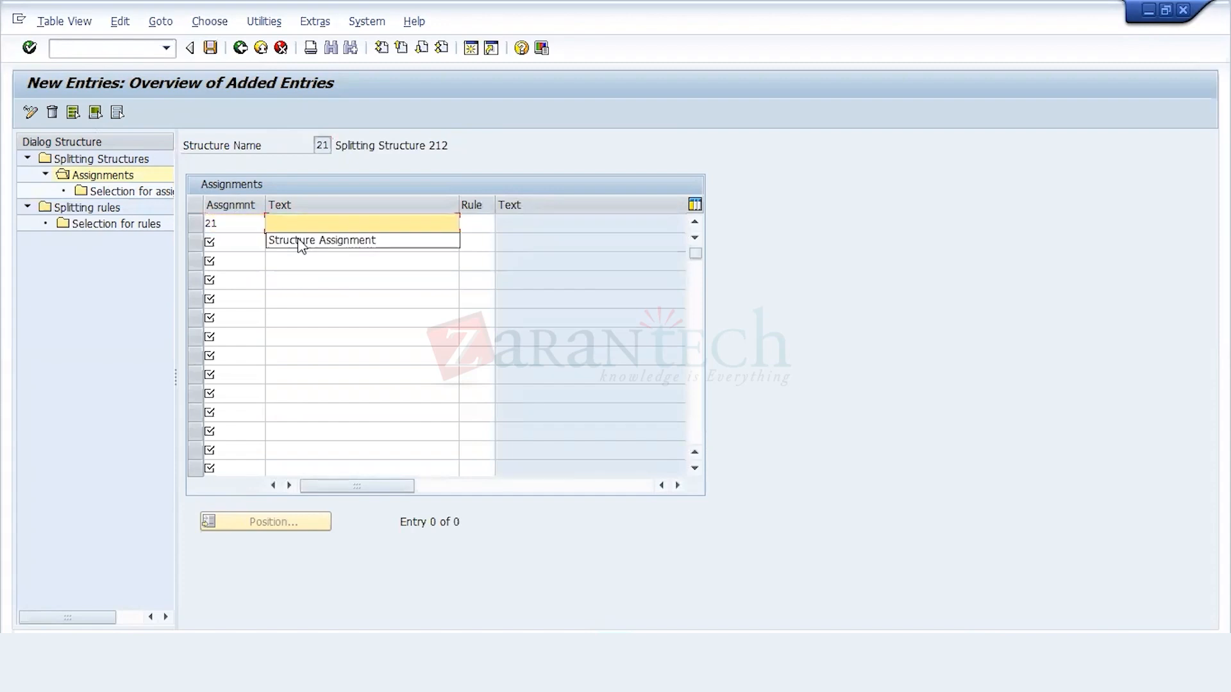
left_click(299, 240)
left_click(481, 224)
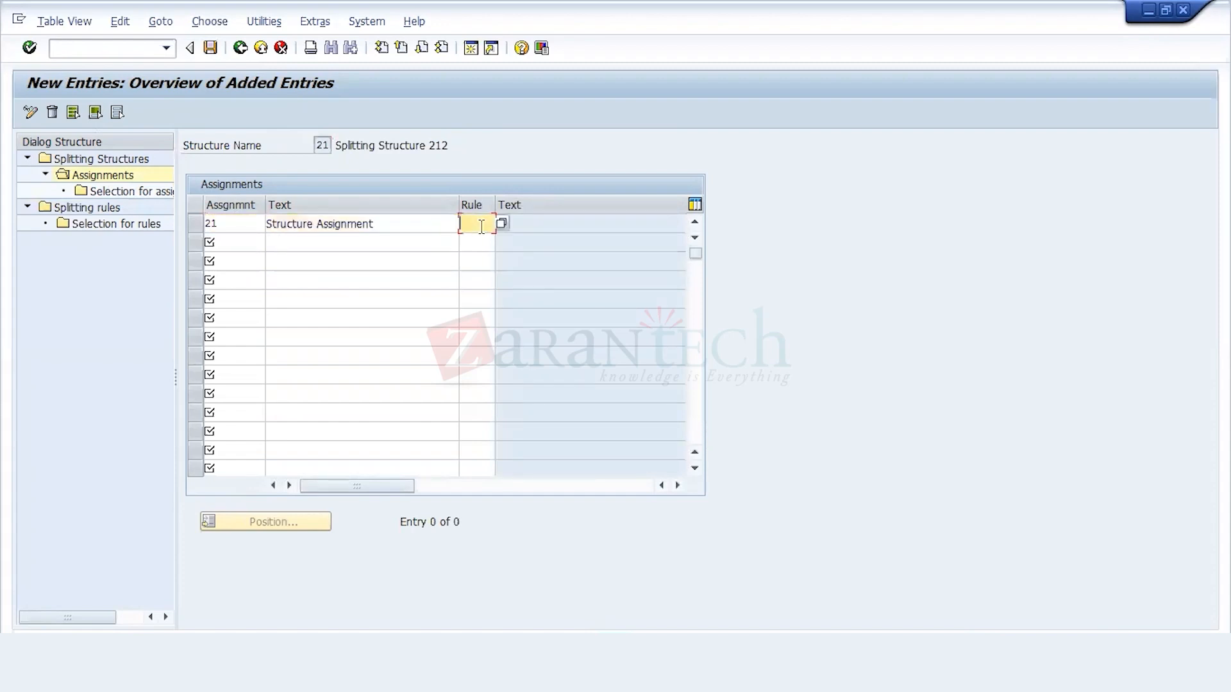
left_click(481, 227)
type("212")
key("Return")
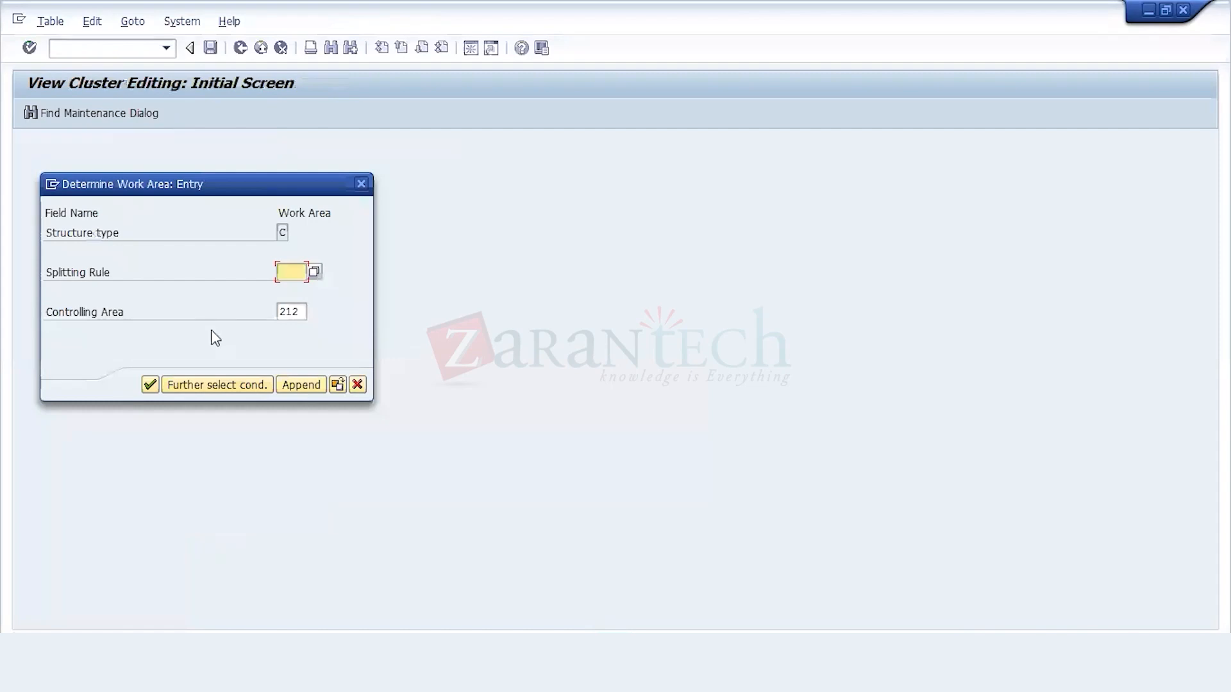
Step: Add a selection with version 0 as the from value for splitting rule 212 and save it
type("212")
key("Return")
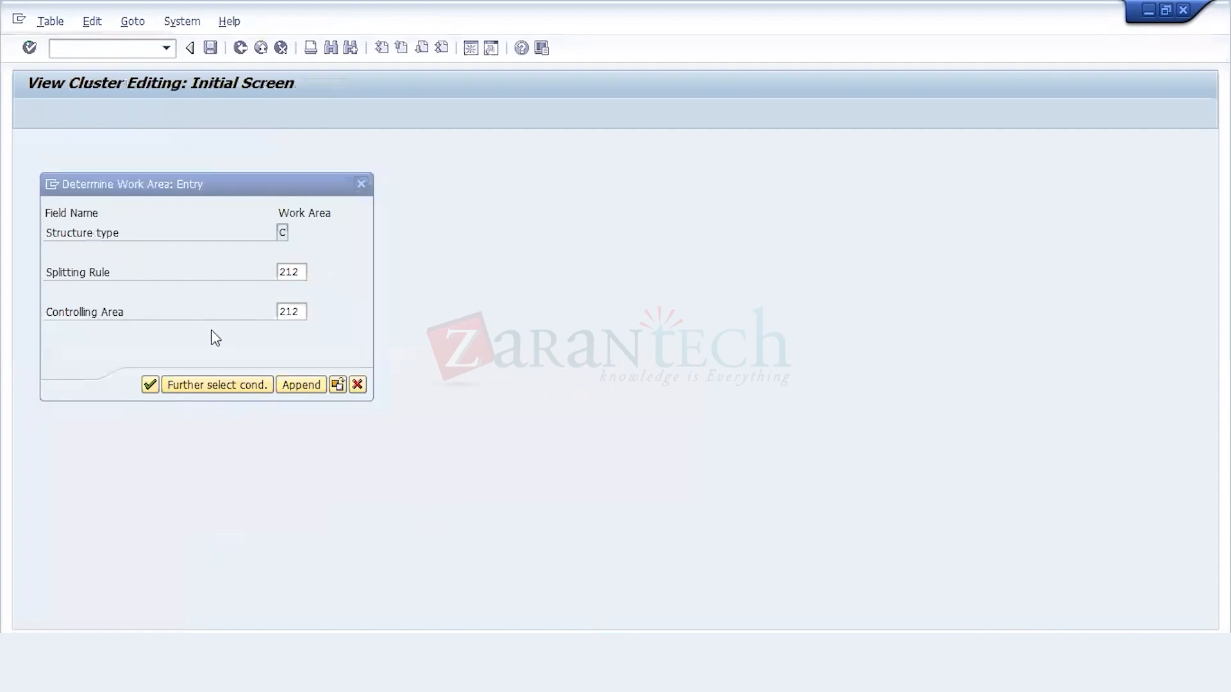
left_click(90, 114)
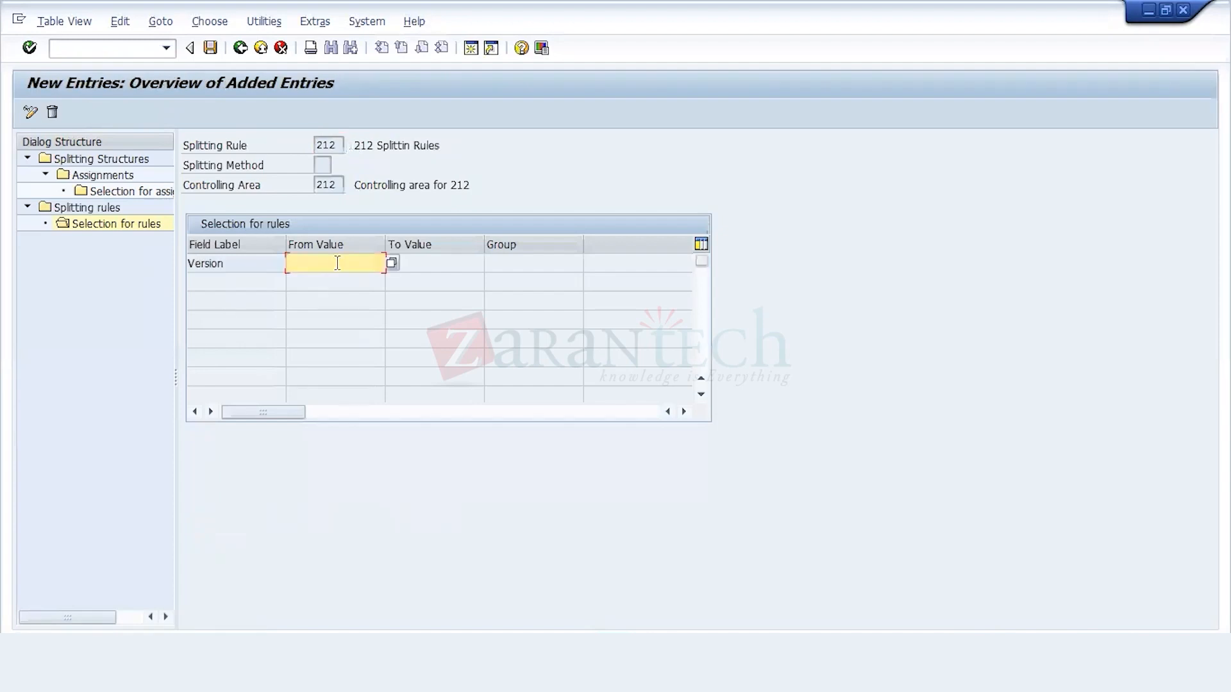
left_click(392, 264)
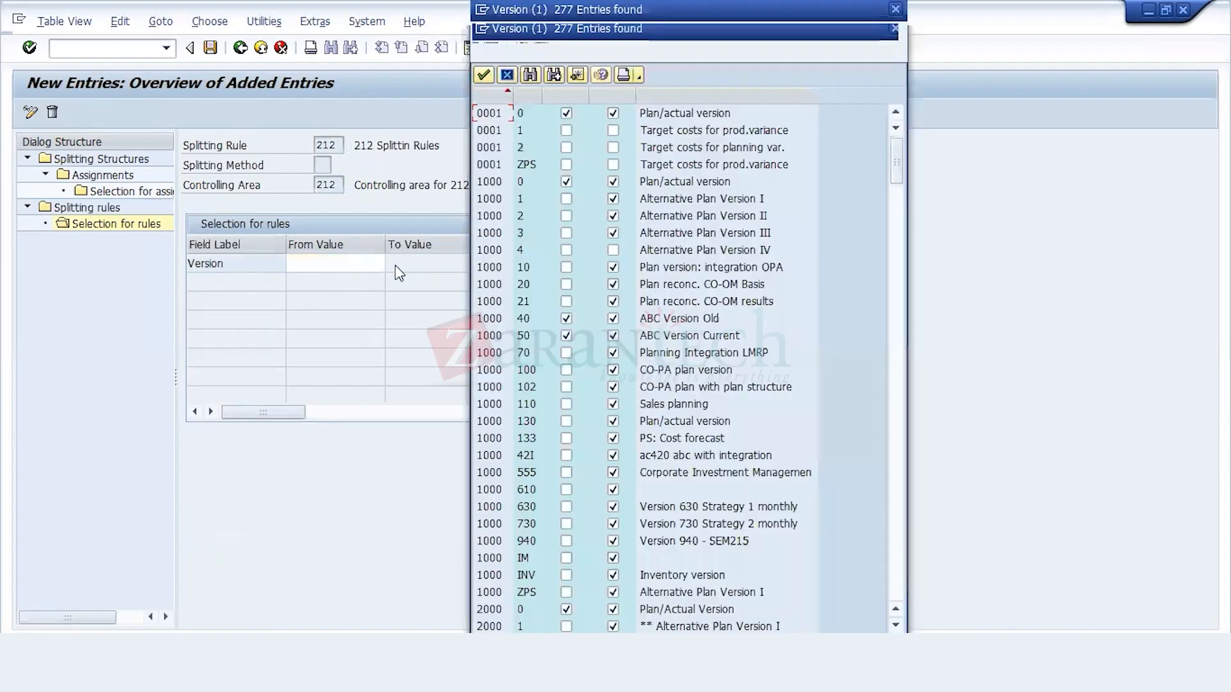
double_click(539, 116)
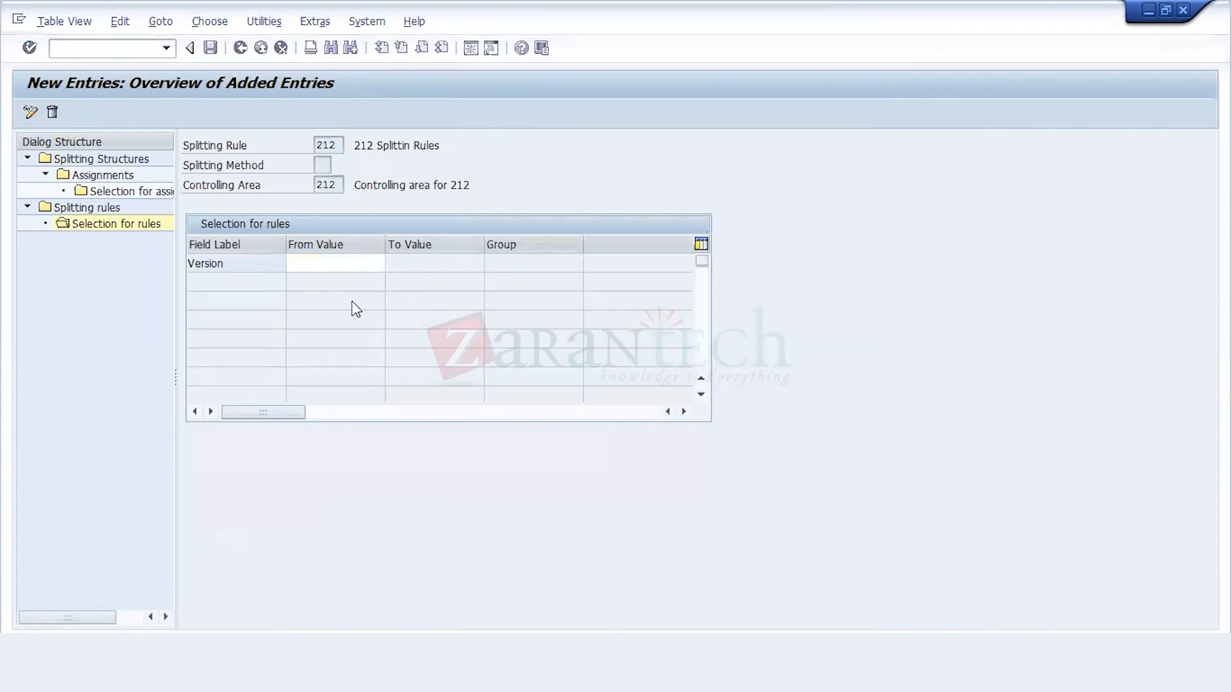
left_click(350, 264)
type("0")
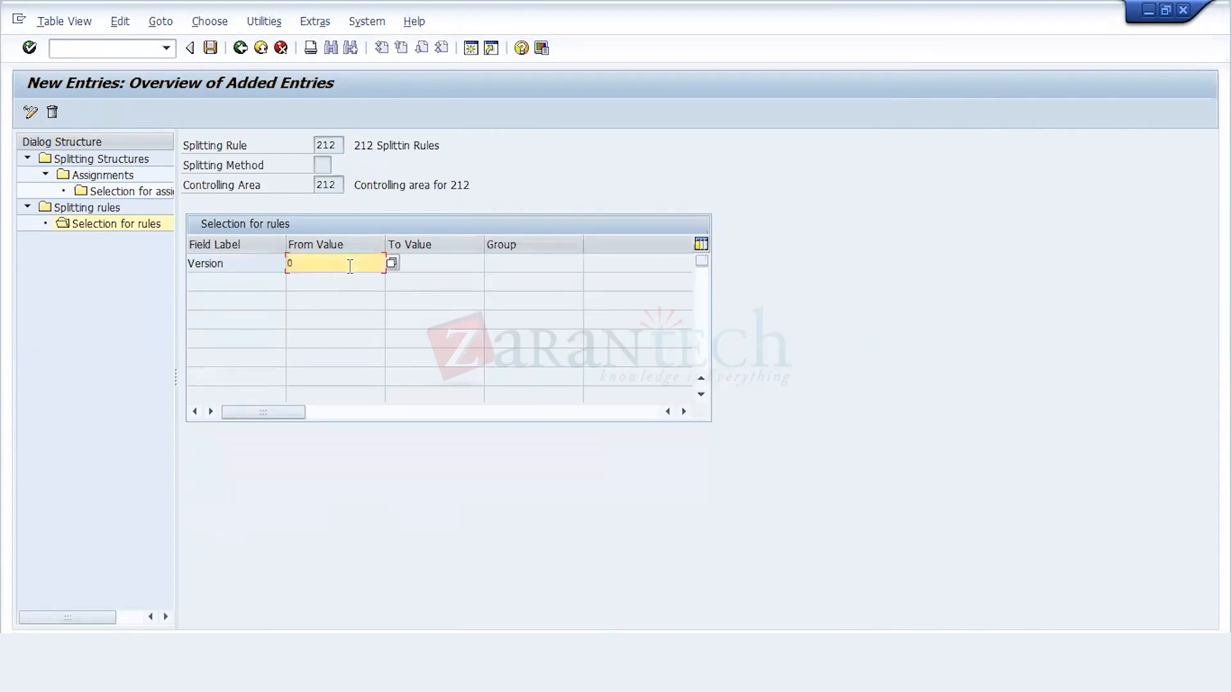
key("ctrl+s")
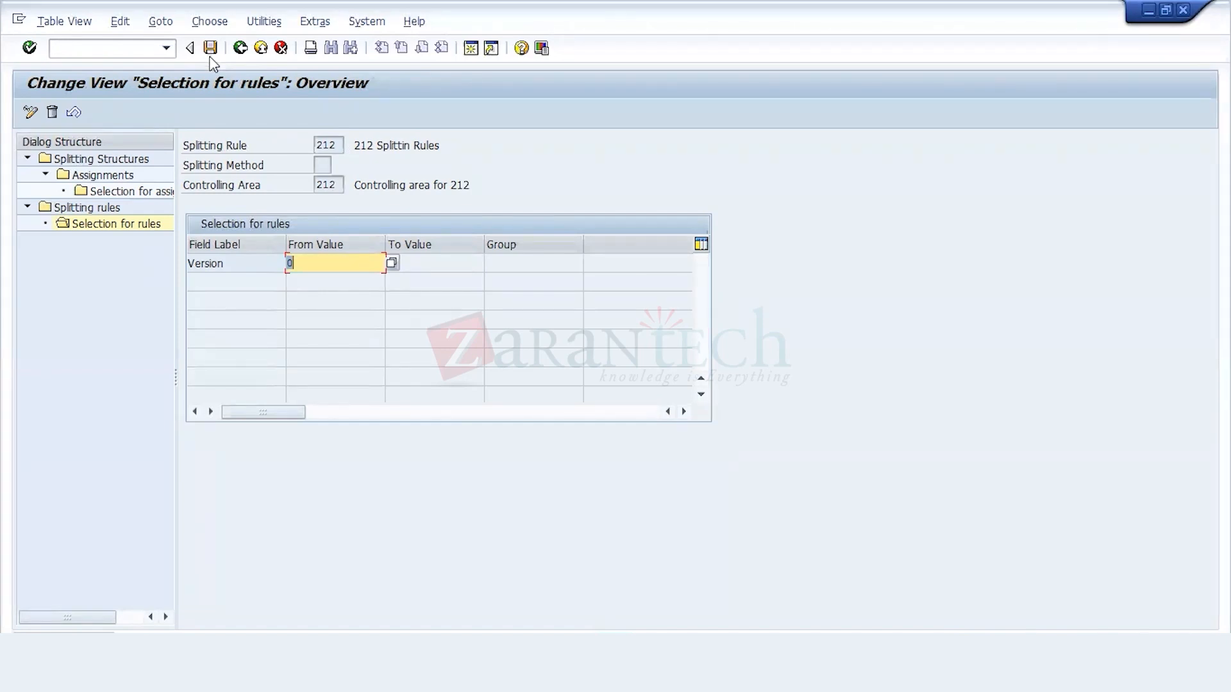
Step: Try to open the selection for assignment of structure 21 with assignment 212, falling back to a blank assignment
double_click(152, 193)
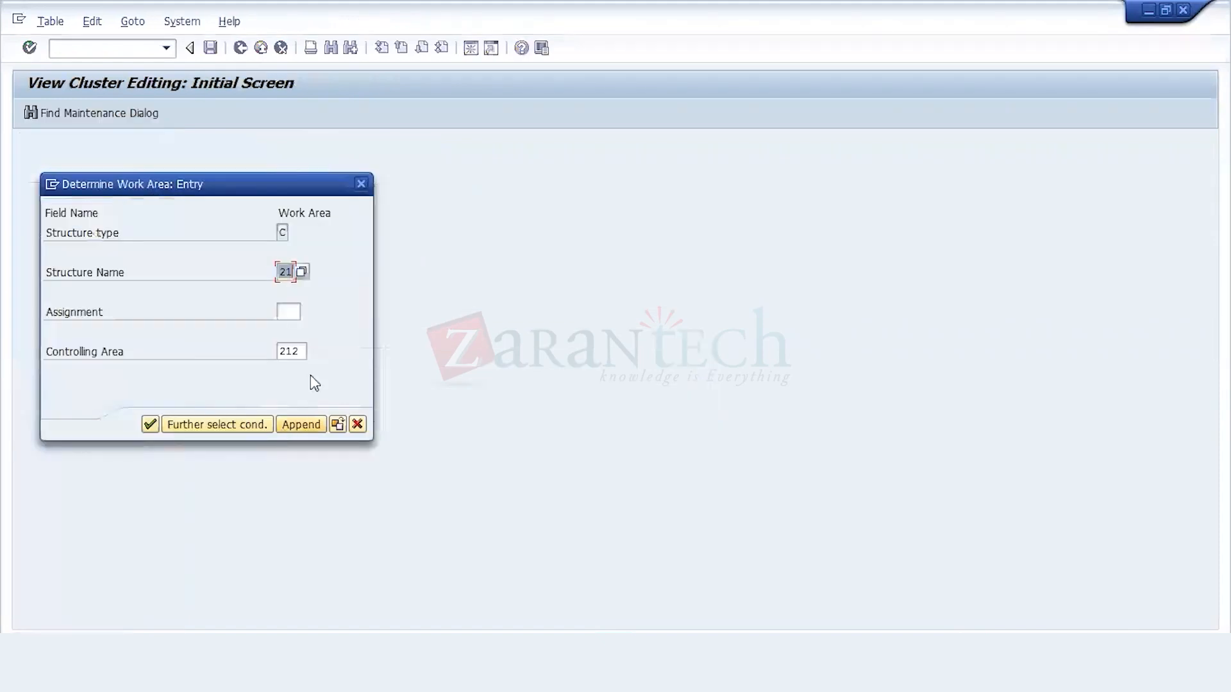
left_click(287, 313)
left_click(290, 333)
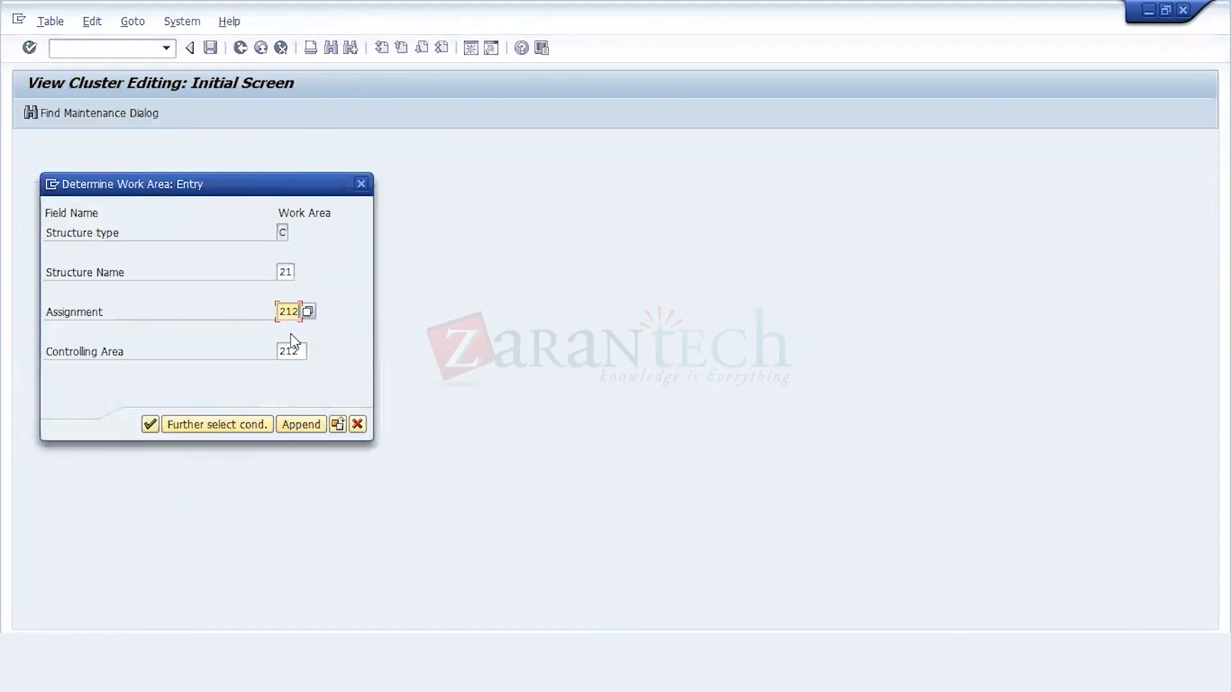
key("Return")
left_click(357, 424)
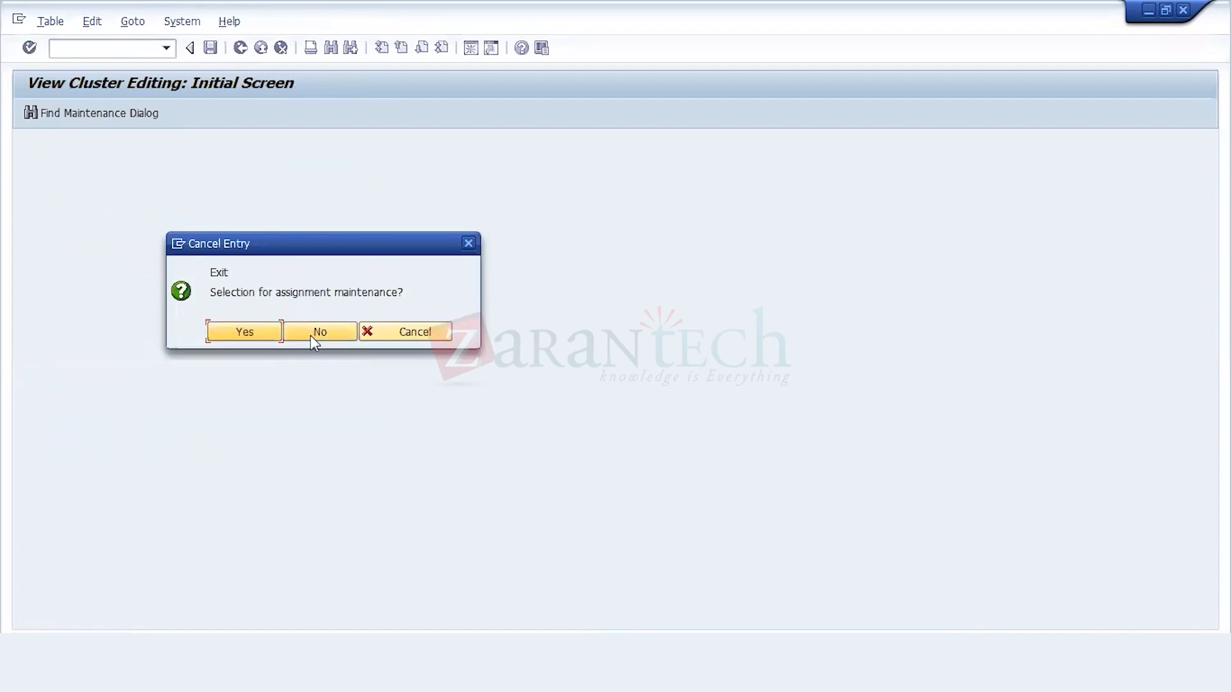
left_click(314, 334)
left_click(151, 426)
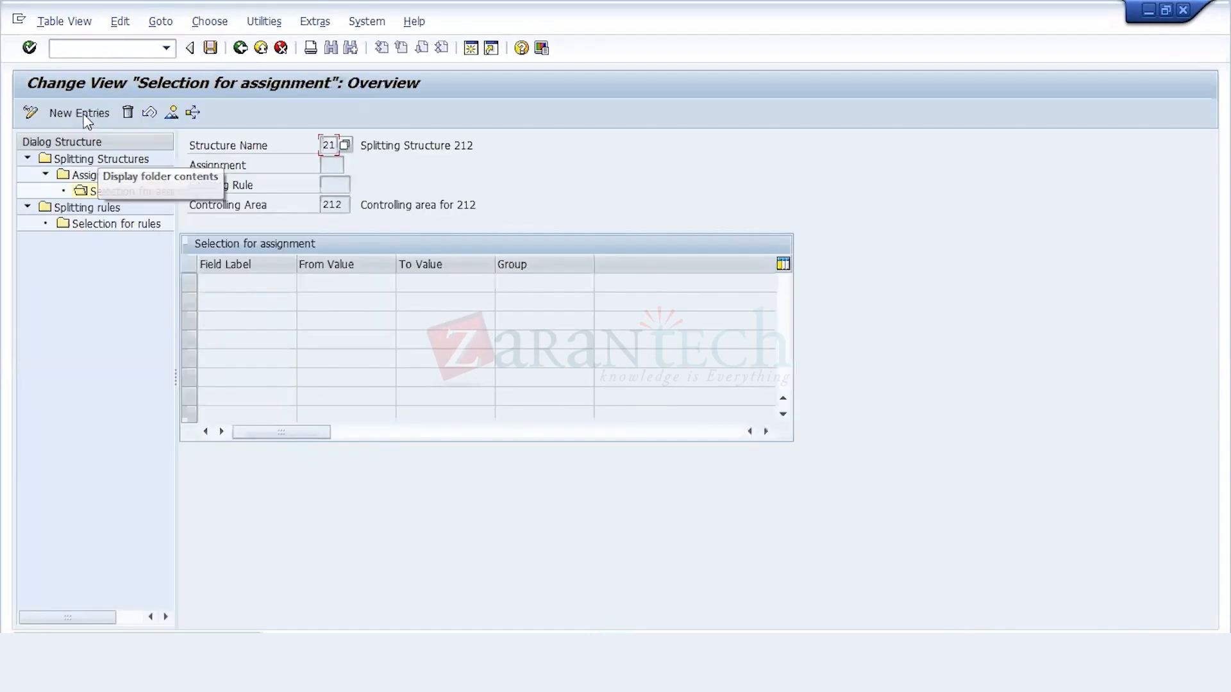
Step: Create new selection entries for structure 21 with cost element 410000 as the from value
left_click(84, 115)
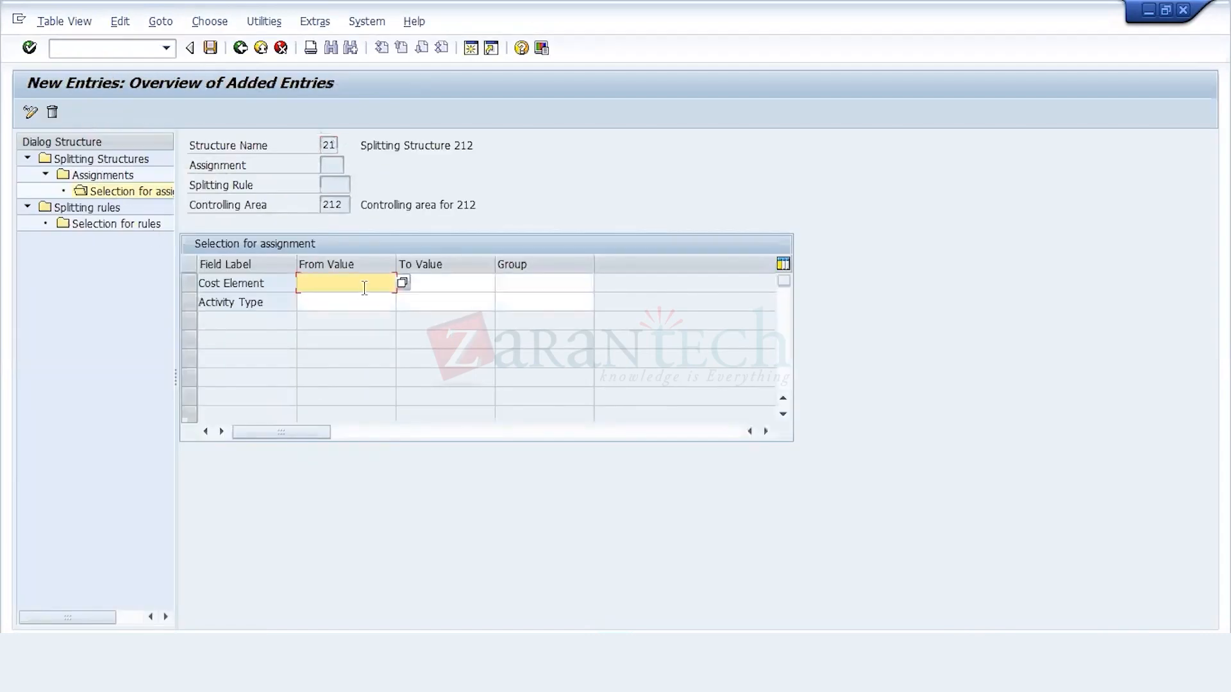
left_click(402, 282)
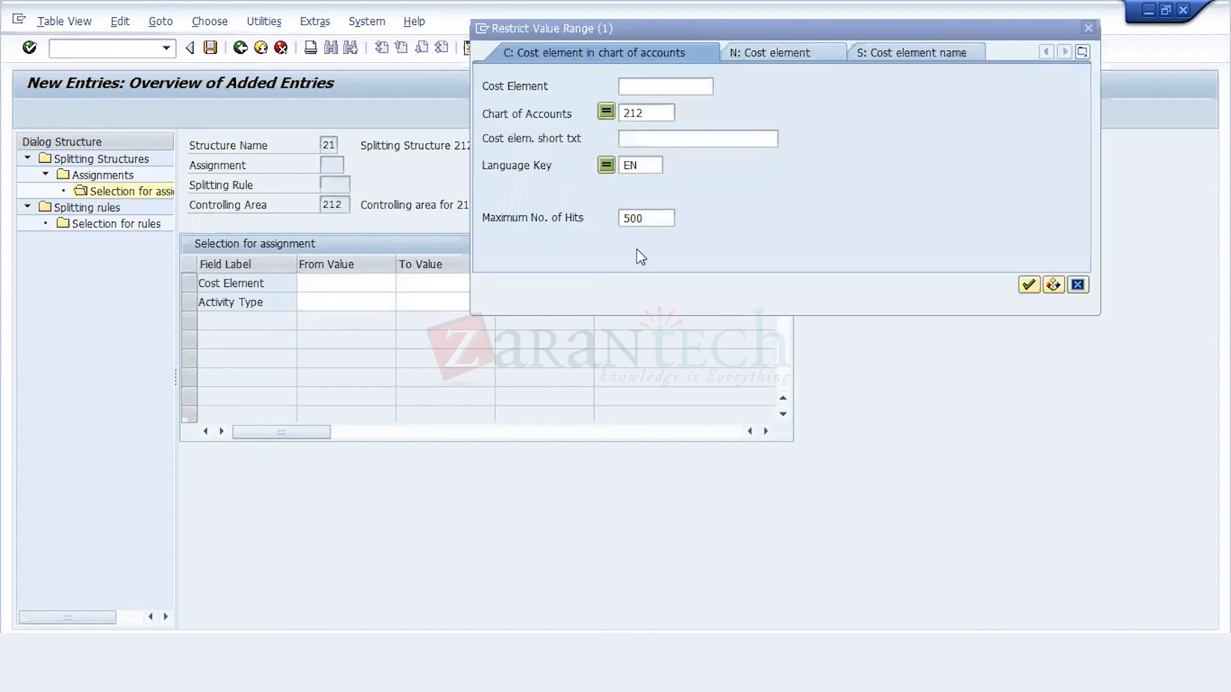
left_click(1027, 285)
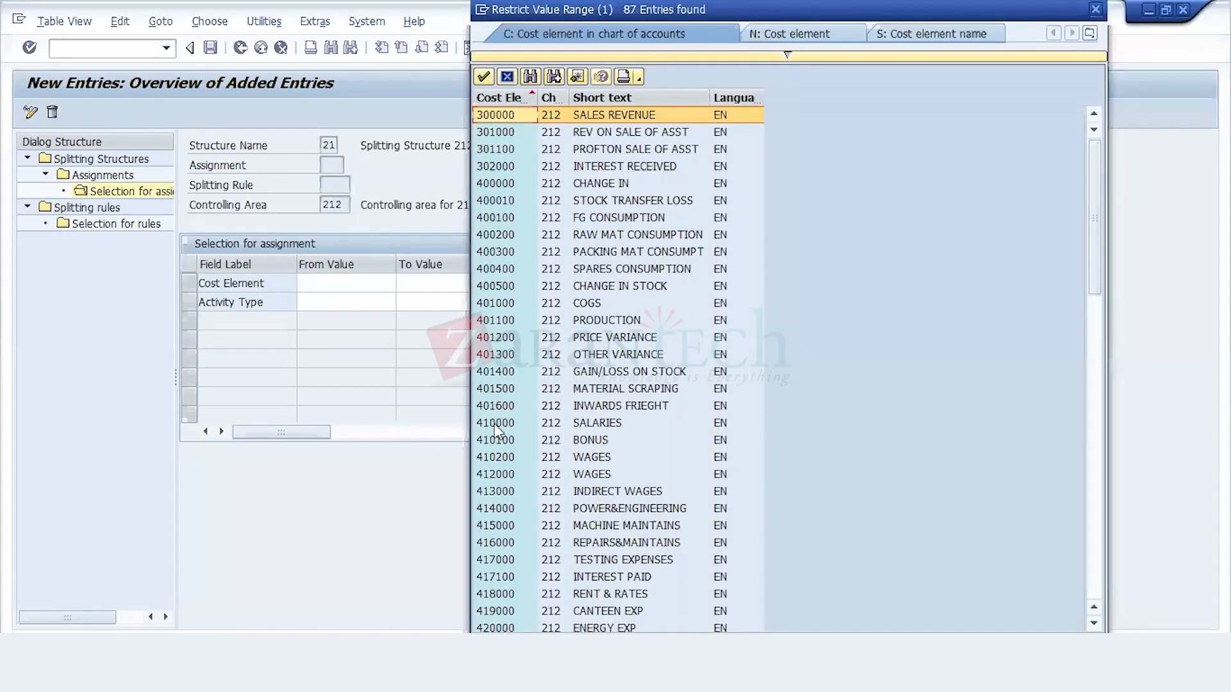
left_click(495, 423)
double_click(496, 425)
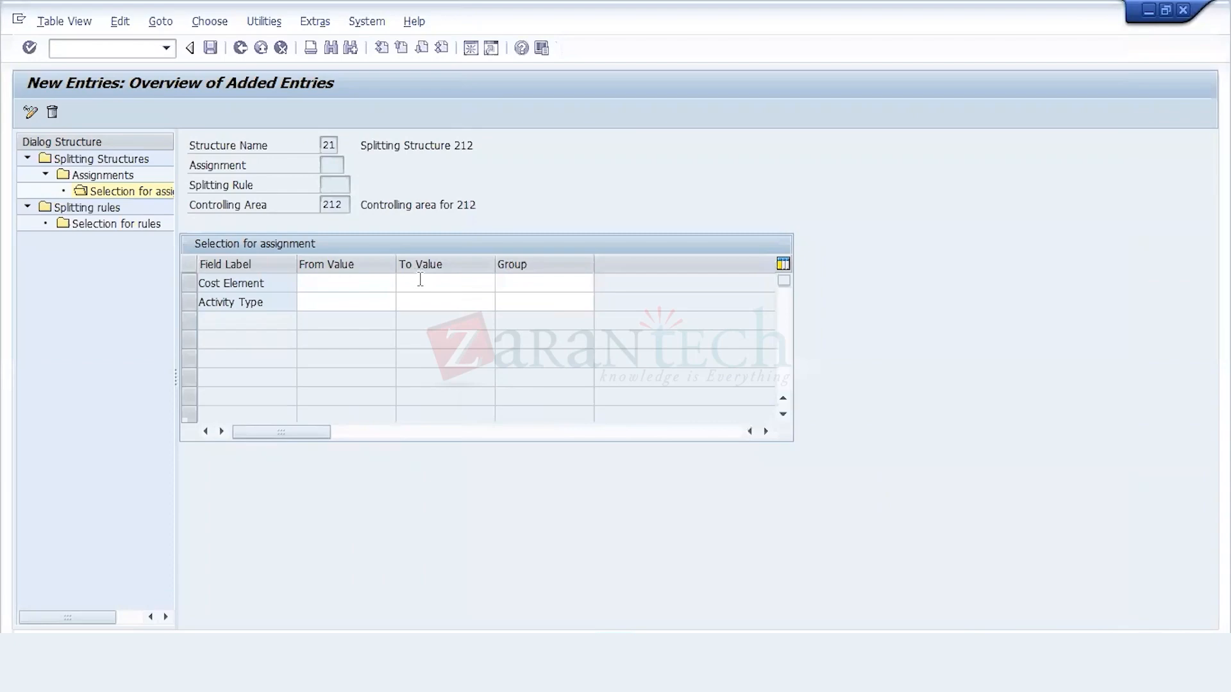
Step: Set the to value of the cost element selection to 425000, ADVT EXP, from the cost element list
left_click(419, 282)
left_click(503, 282)
key("Return")
key("Down")
key("Down")
key("Down")
key("Down")
key("Down")
key("Down")
key("Down")
key("Down")
key("Down")
key("Down")
key("Down")
key("Down")
key("Down")
key("Down")
key("Down")
key("Down")
key("Down")
key("Down")
key("Down")
key("Down")
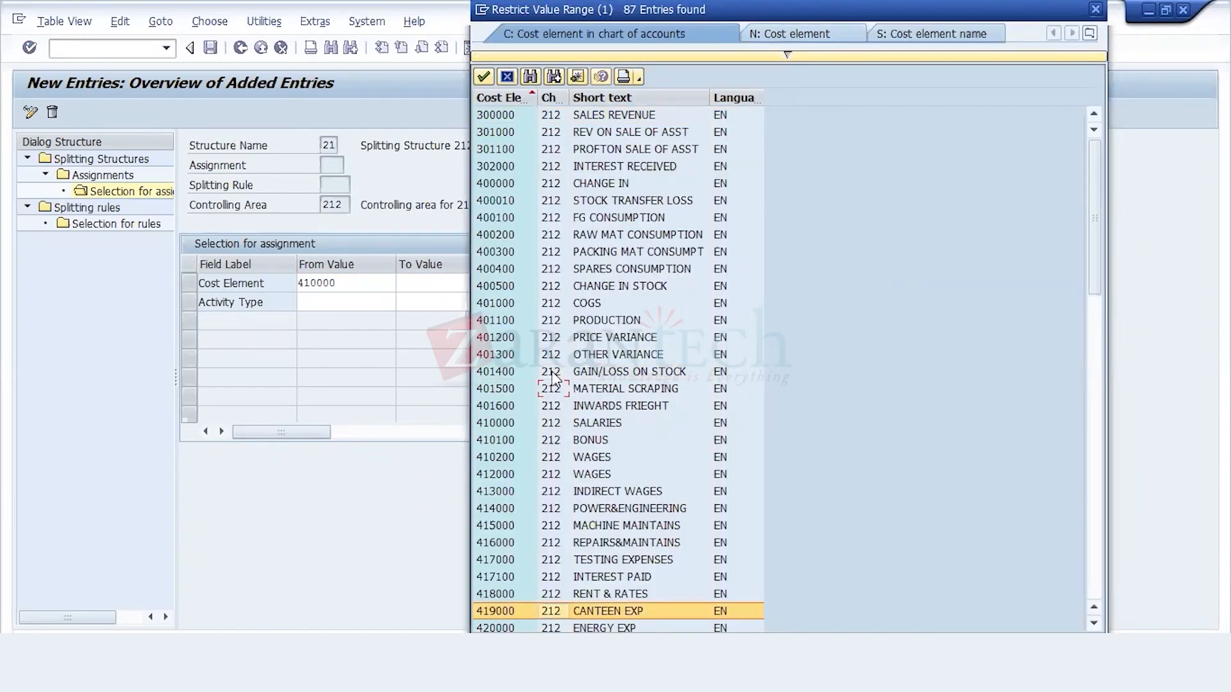
key("Up")
key("Up")
key("Up")
key("Up")
key("Up")
key("Up")
key("Up")
key("Up")
key("Up")
key("Up")
key("Up")
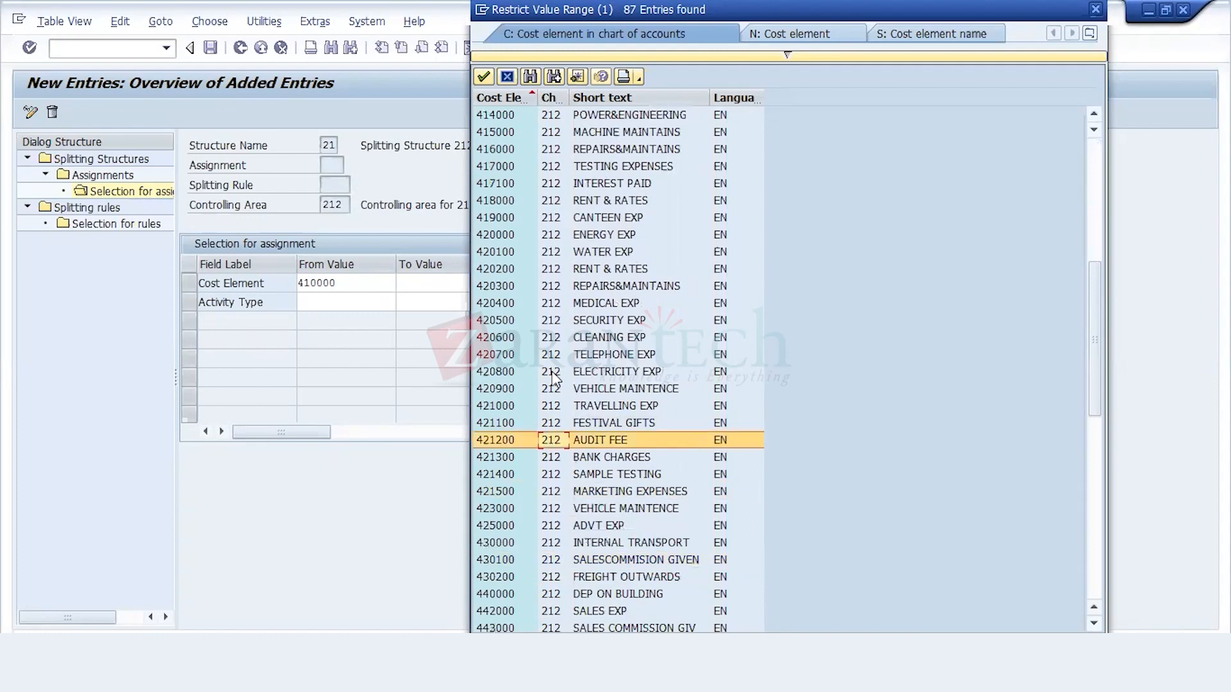
key("Down")
key("Down")
key("Down")
key("Down")
key("Down")
key("Down")
key("Down")
key("Down")
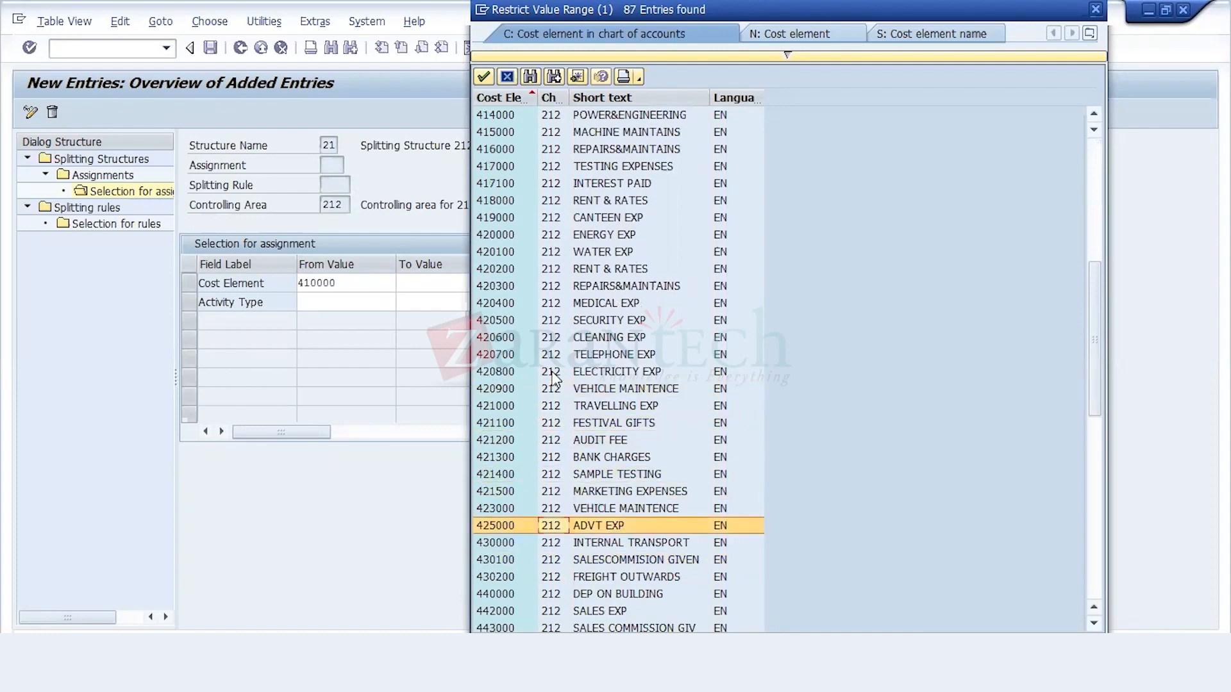
key("Return")
Step: Enter activity type values from 500000 to 502000 and leave the entry without an assignment
left_click(372, 299)
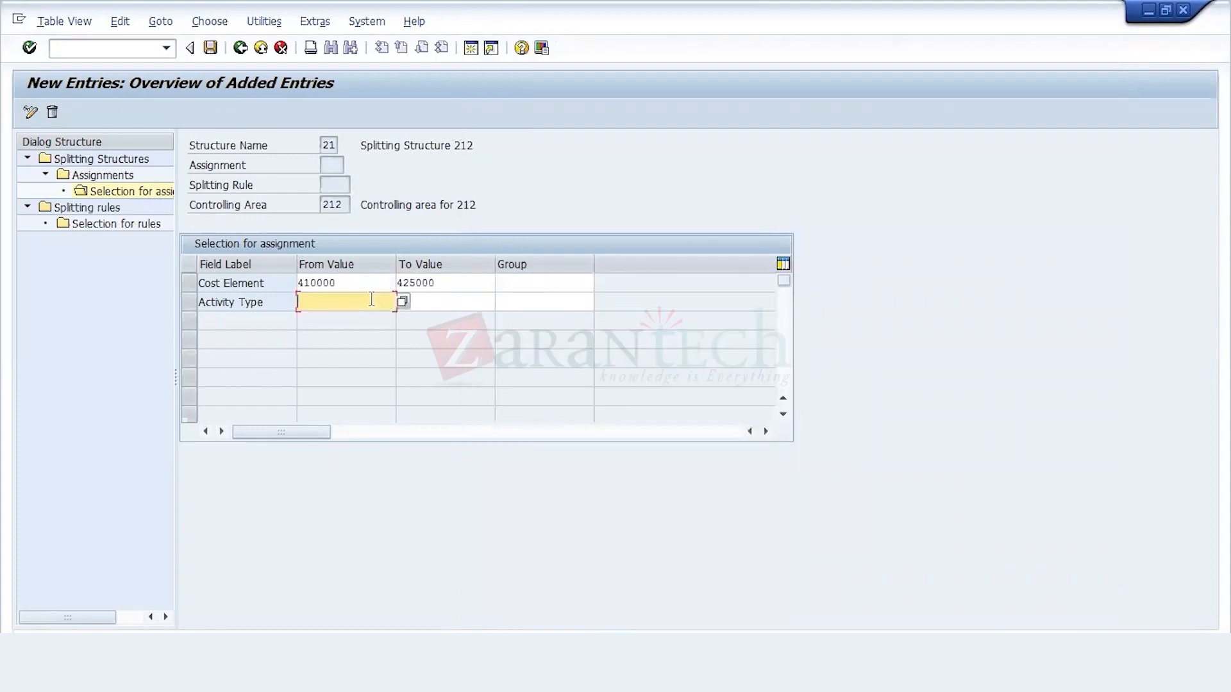
type("500000")
left_click(467, 308)
key("Return")
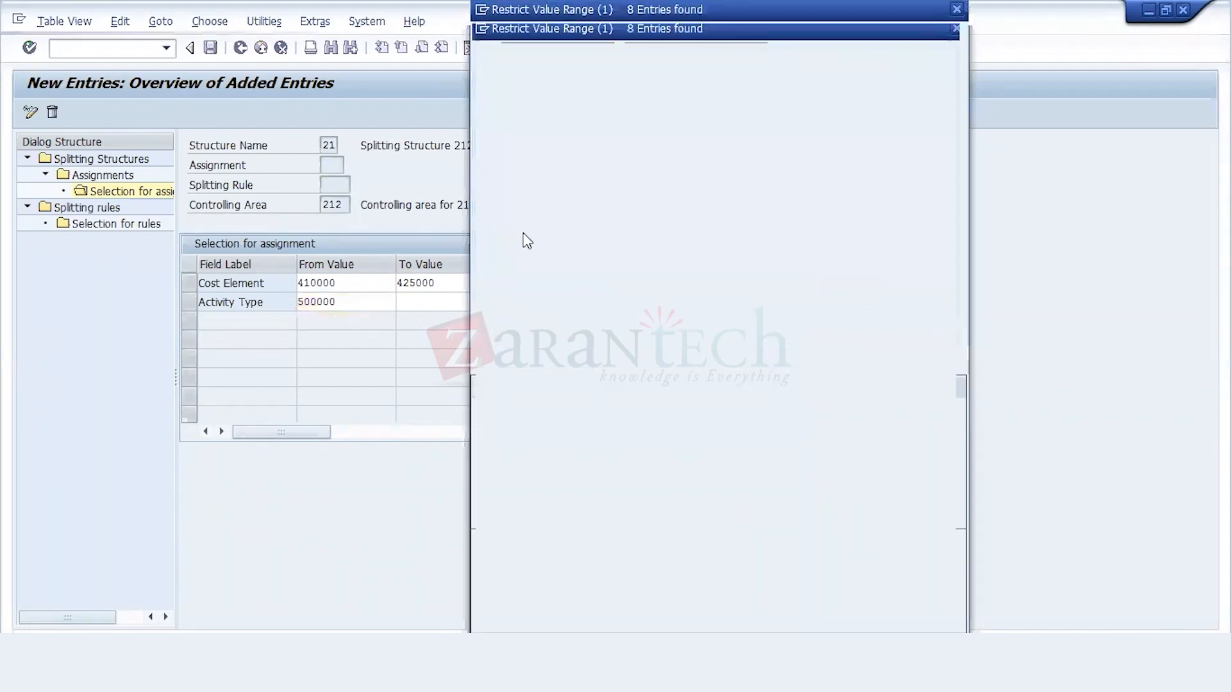
double_click(494, 382)
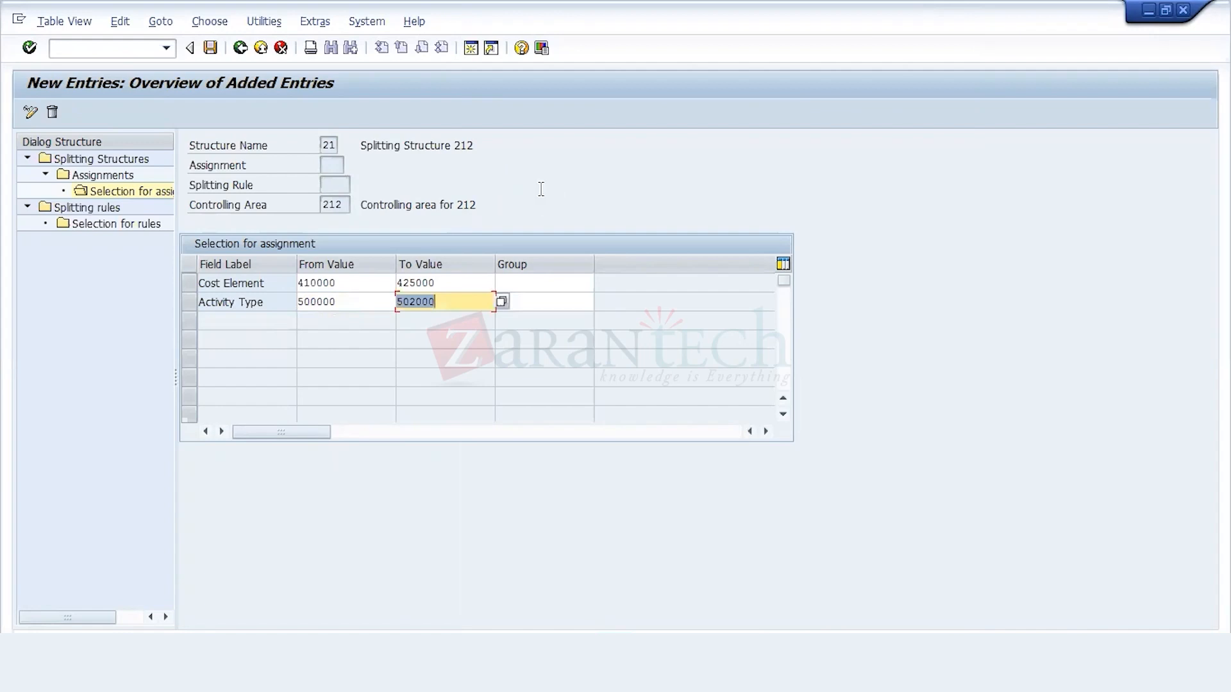
key("Return")
left_click(280, 48)
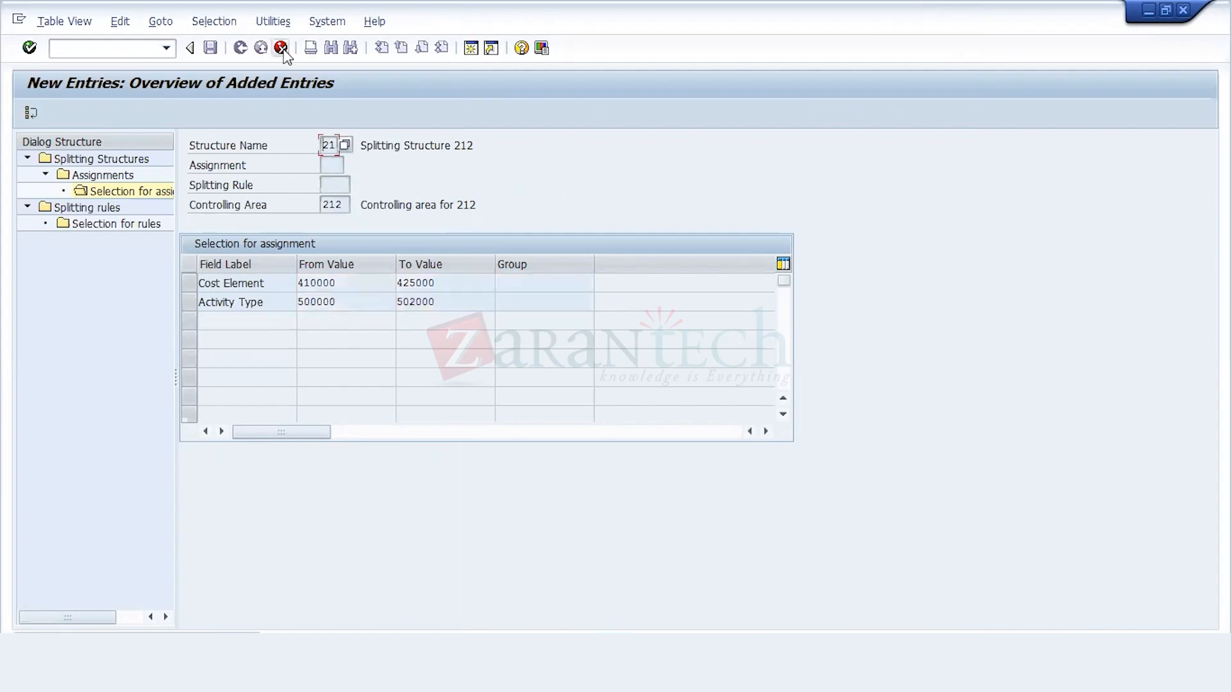
Step: For assignment 21 of structure 21, enter and save cost elements 410000 to 425000 and activity types 500000 to 502000 as the selection
double_click(125, 190)
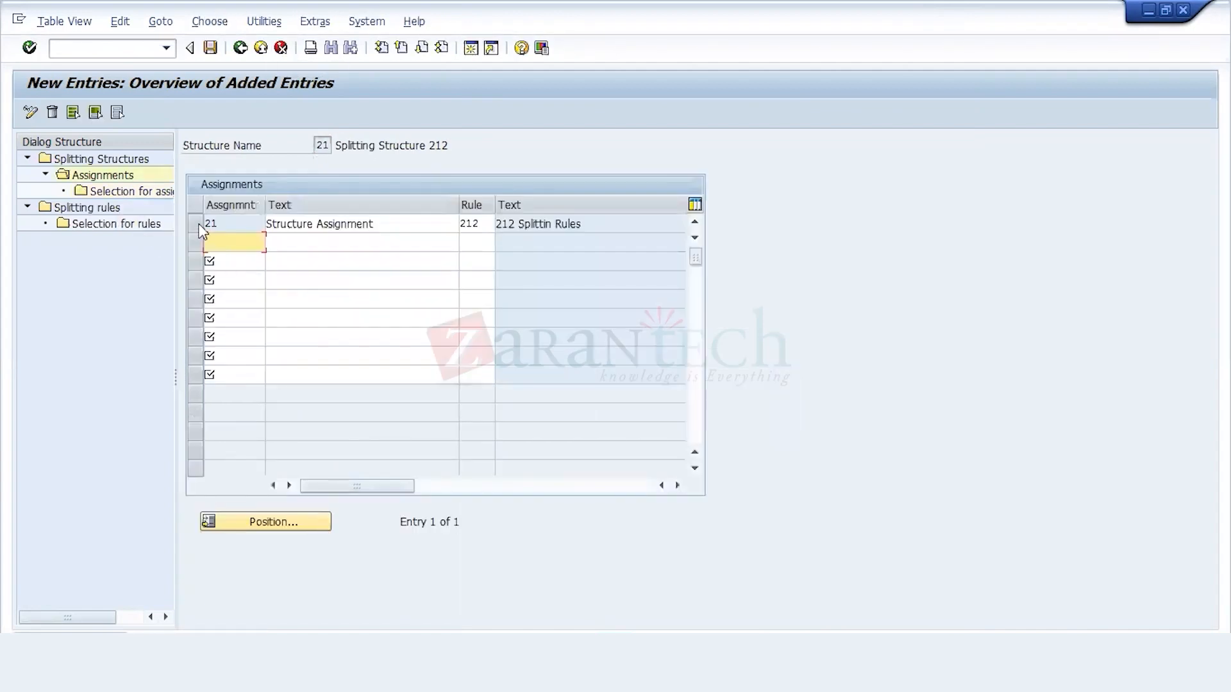
left_click(91, 116)
type("50000")
key("BackSpace")
key("BackSpace")
key("BackSpace")
key("BackSpace")
key("BackSpace")
left_click(350, 313)
left_click(438, 284)
left_click(444, 302)
left_click(356, 299)
left_click(394, 319)
left_click(443, 301)
left_click(441, 328)
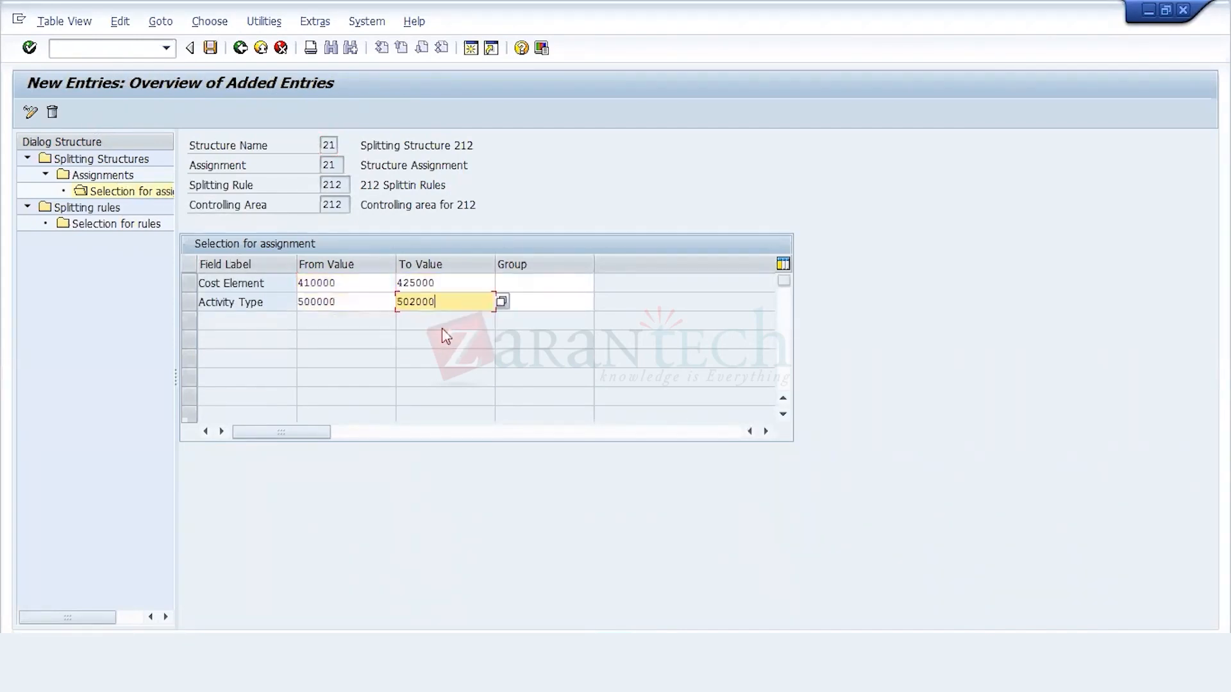
left_click(211, 48)
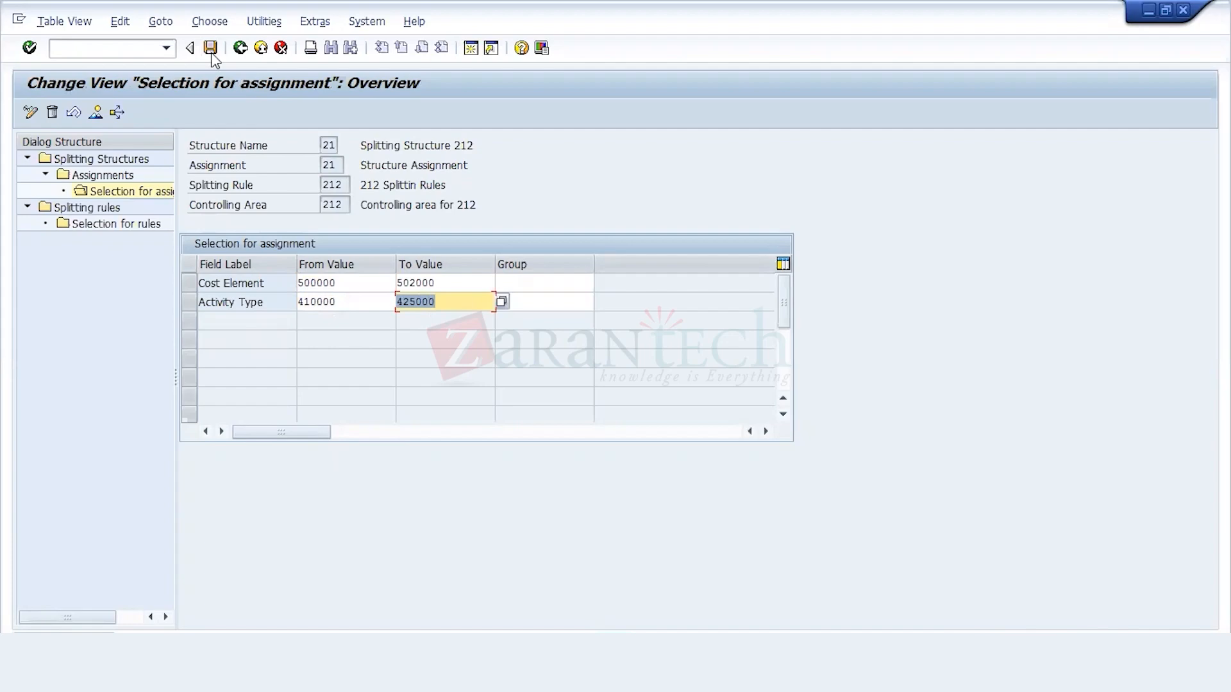
Step: Leave the splitting structures and open the cost center to splitting structure assignment of cost center 1200 for changes
left_click(241, 50)
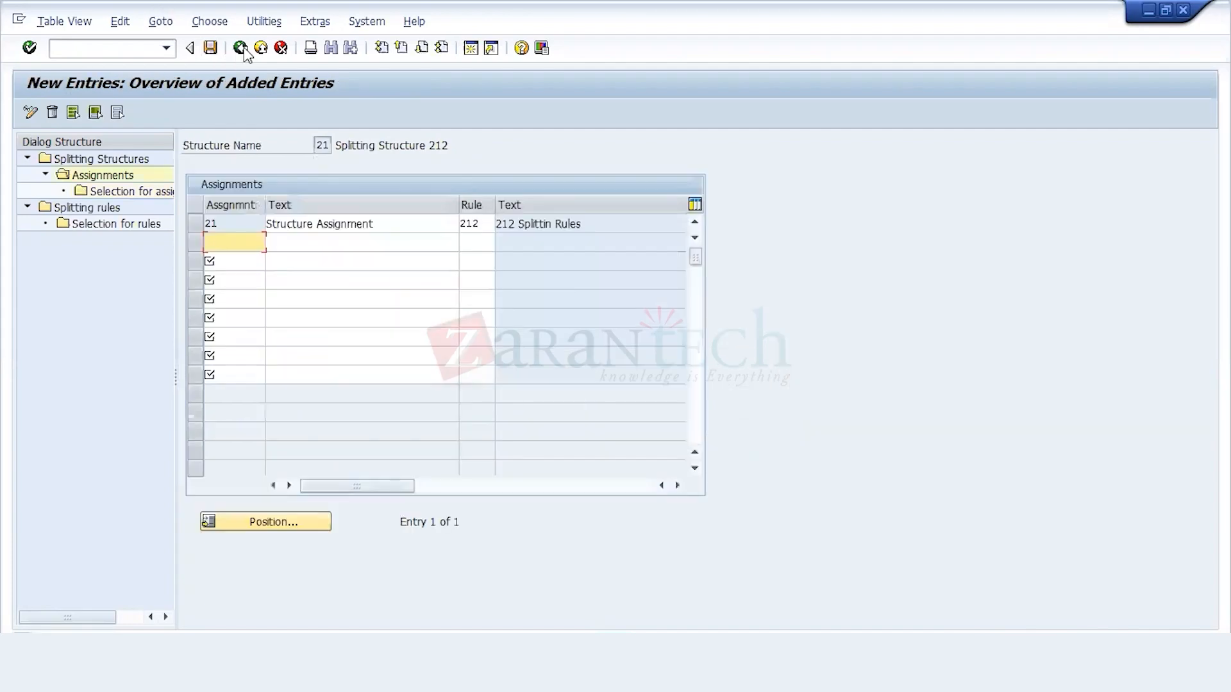
left_click(241, 49)
left_click(241, 48)
left_click(241, 49)
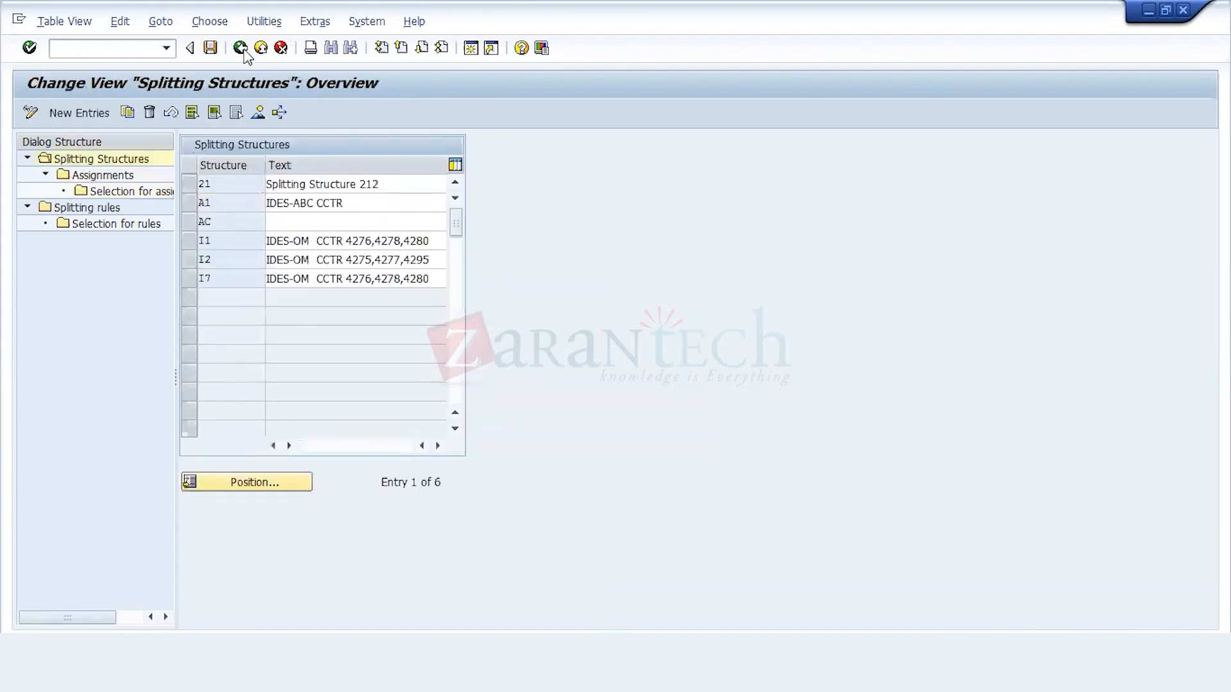
left_click(241, 49)
left_click(189, 600)
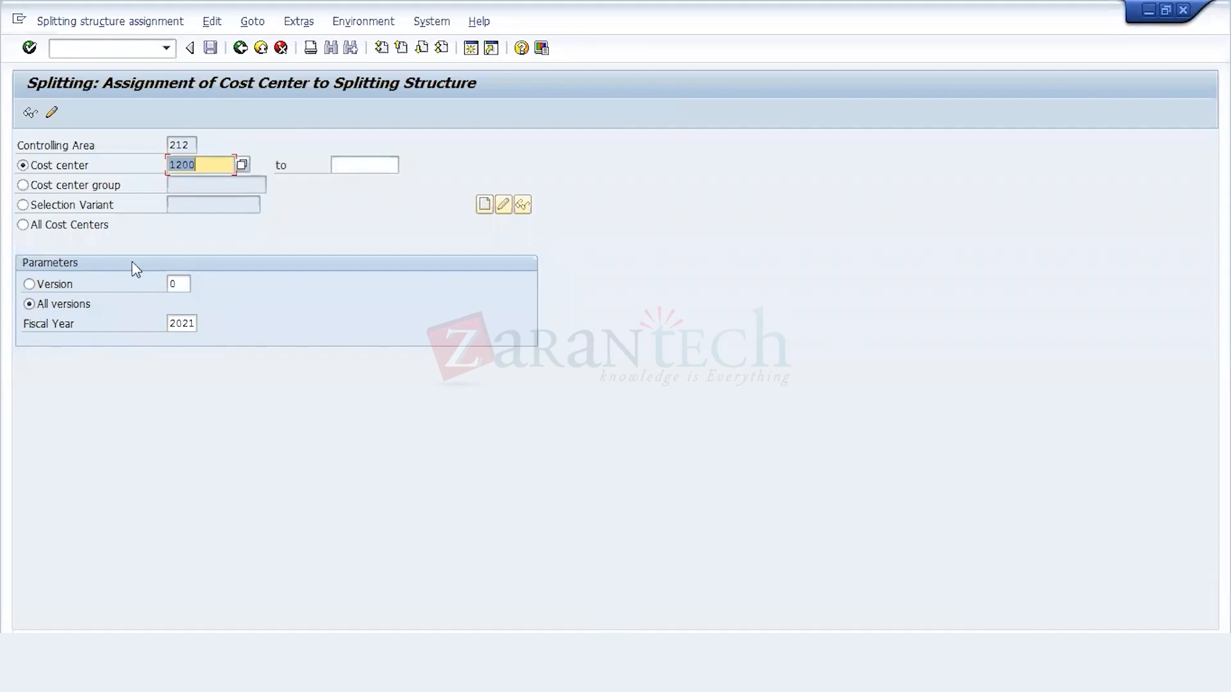
left_click(202, 163)
left_click(52, 113)
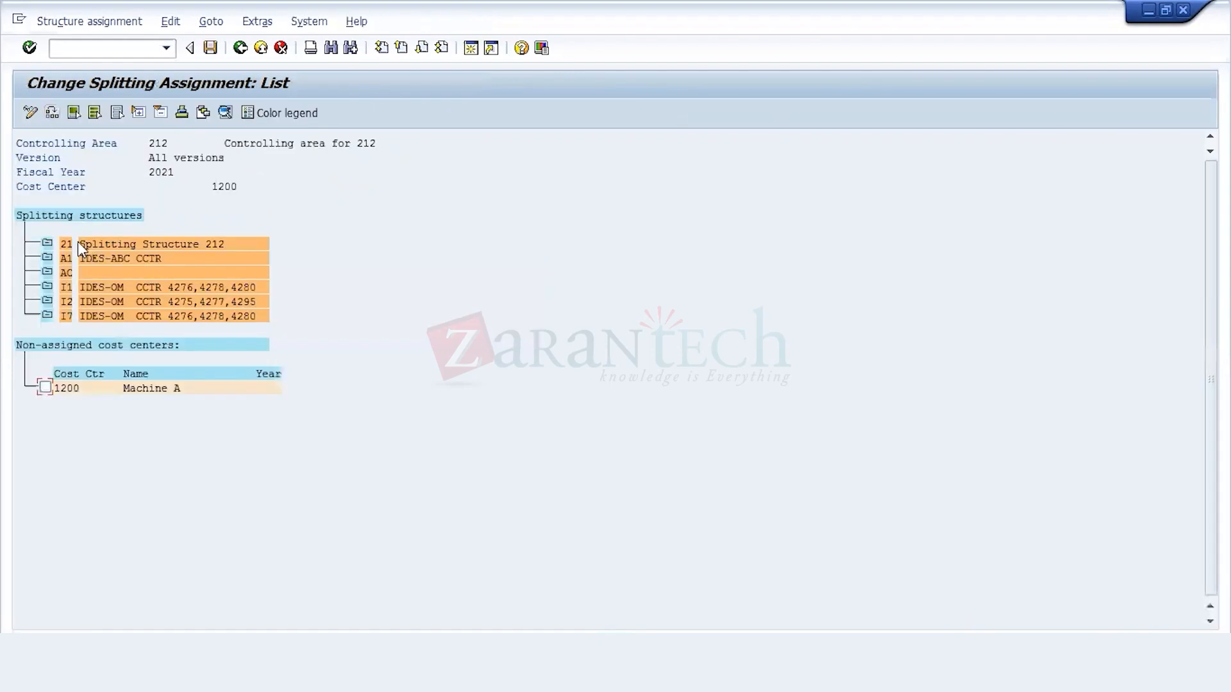
Step: Assign the non-assigned cost center 1200, Machine A, to splitting structure 21
left_click(93, 243)
left_click(45, 388)
left_click(67, 244)
left_click(242, 26)
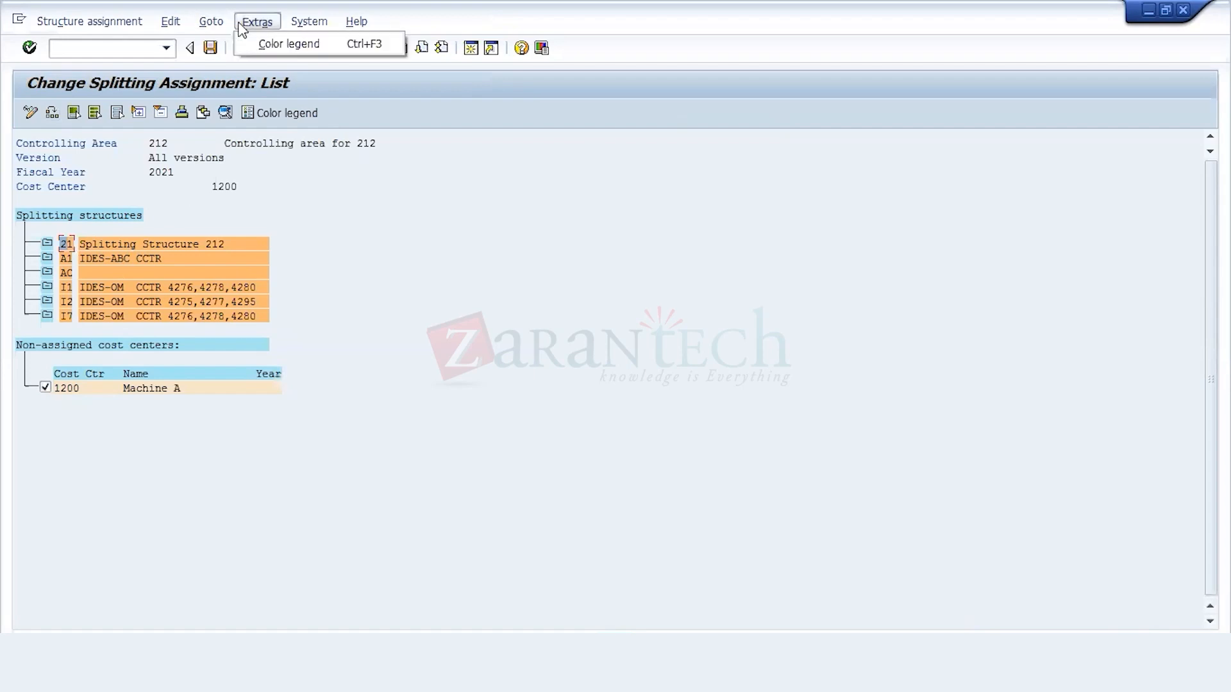
mouse_move(172, 26)
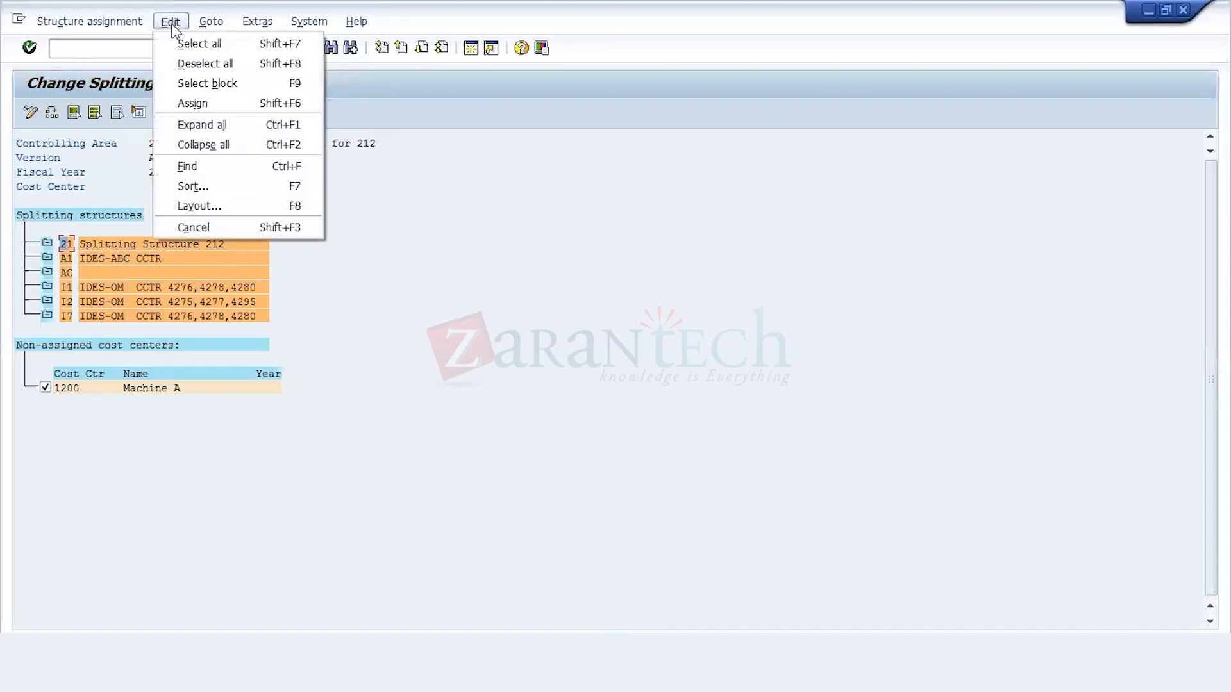
left_click(199, 107)
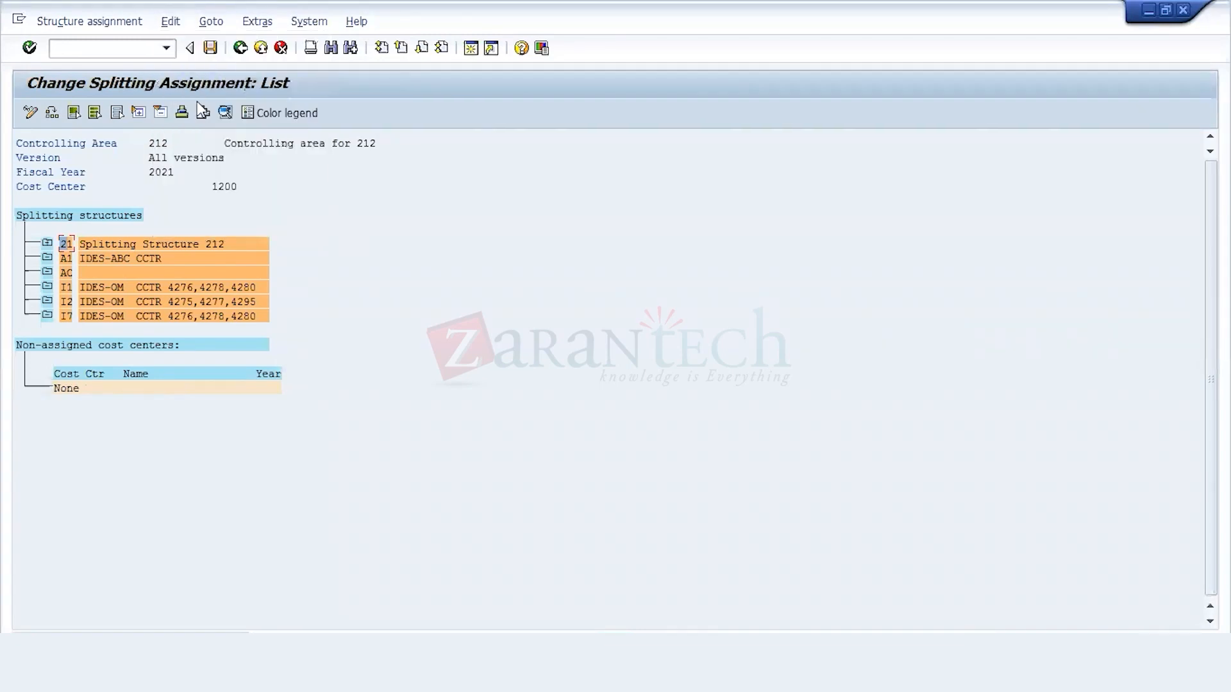
Step: Expand splitting structure 21, save the assignment under the 212 Configuration customizing request and return to the implementation guide
left_click(47, 245)
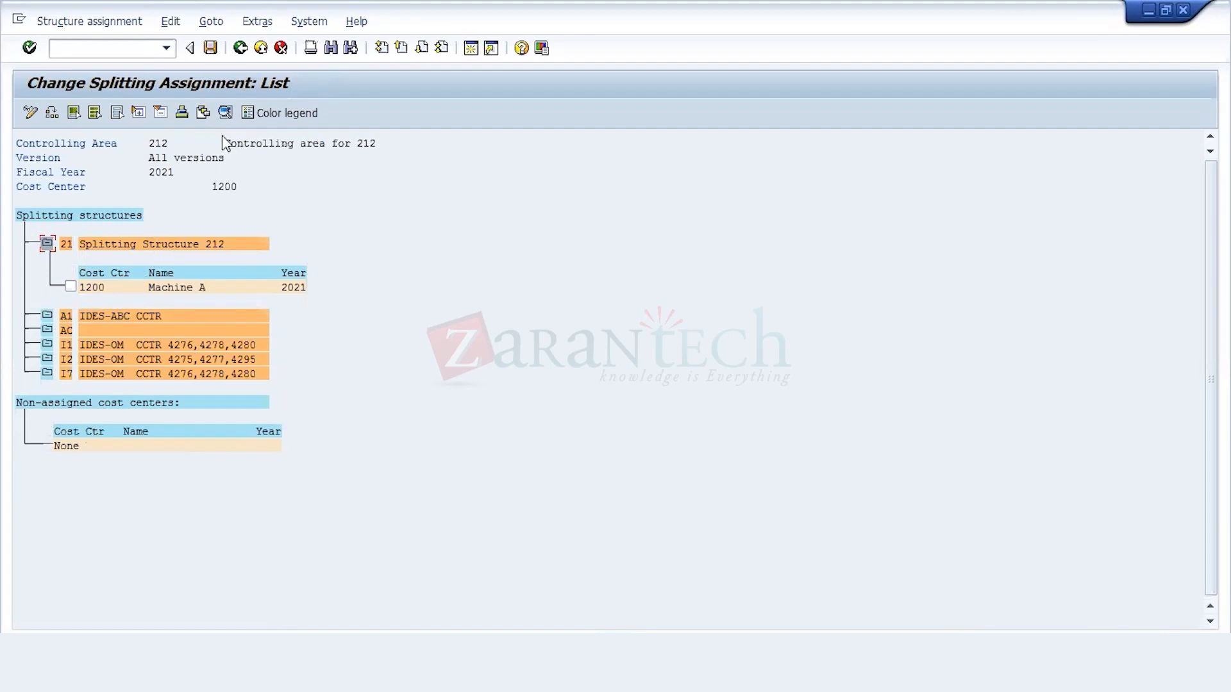
left_click(211, 49)
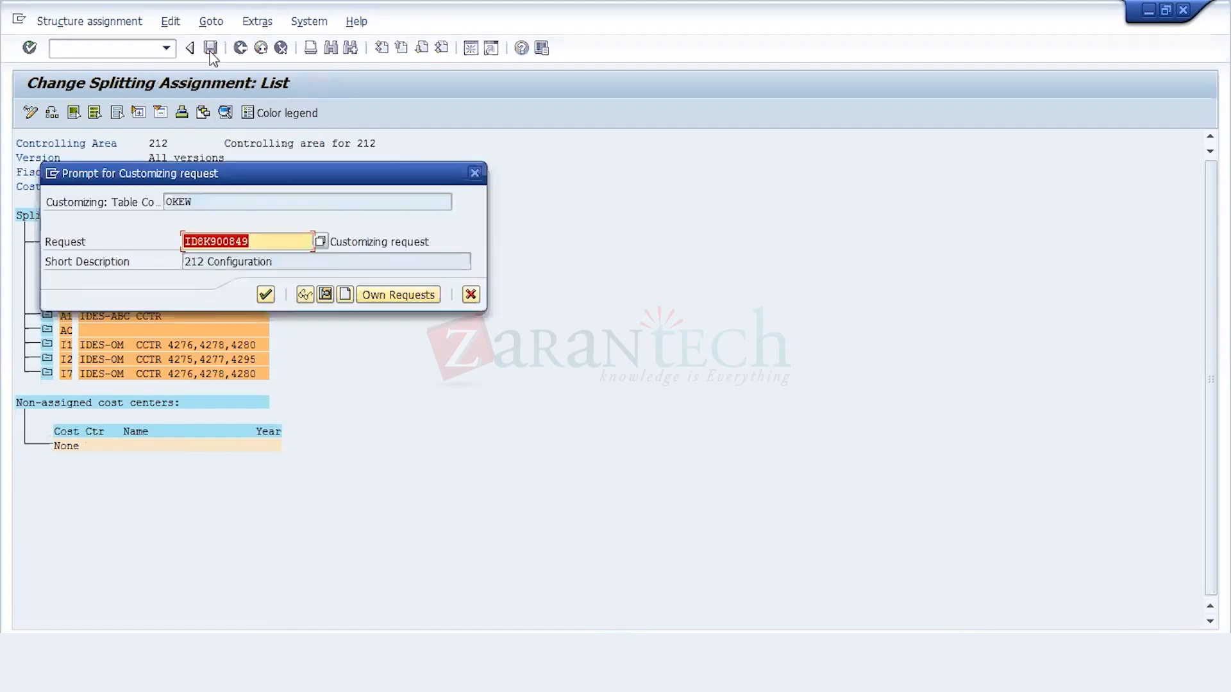
left_click(266, 295)
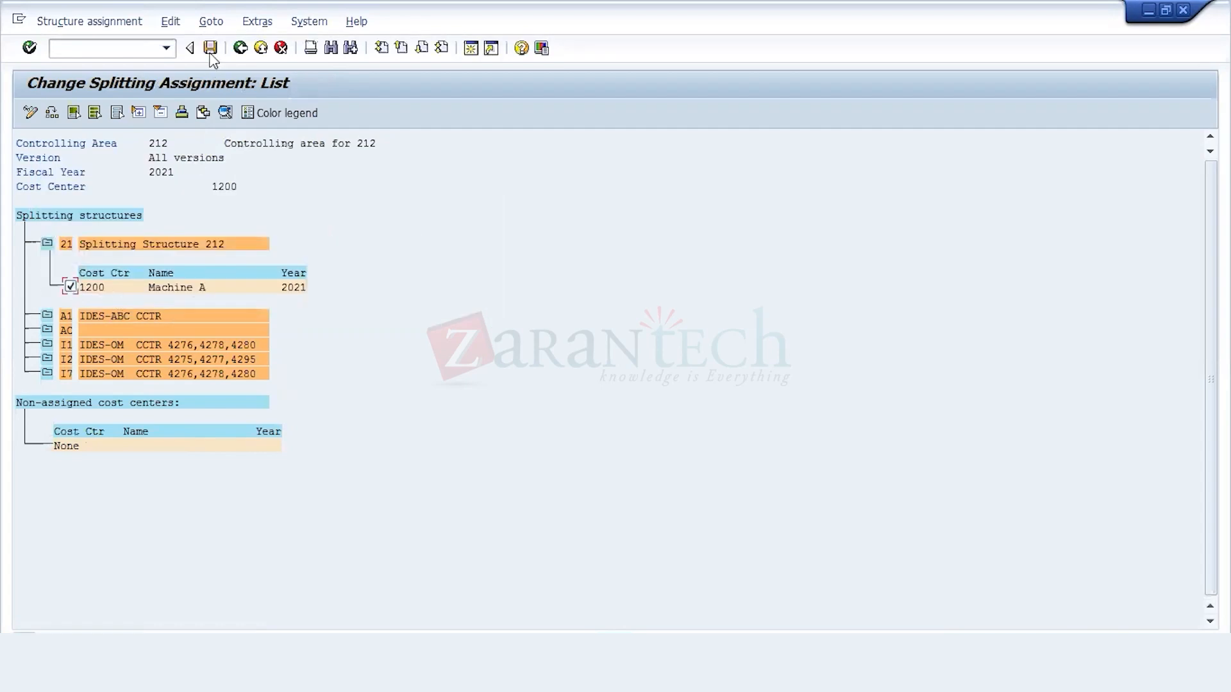
left_click(241, 48)
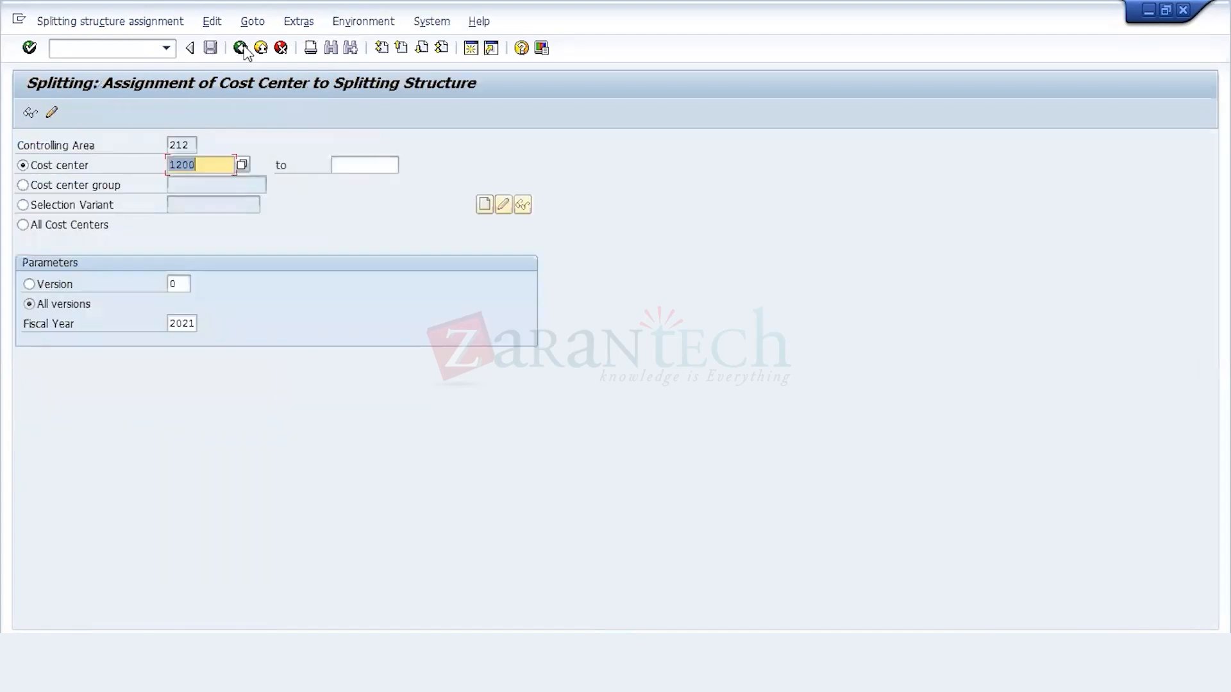
left_click(245, 47)
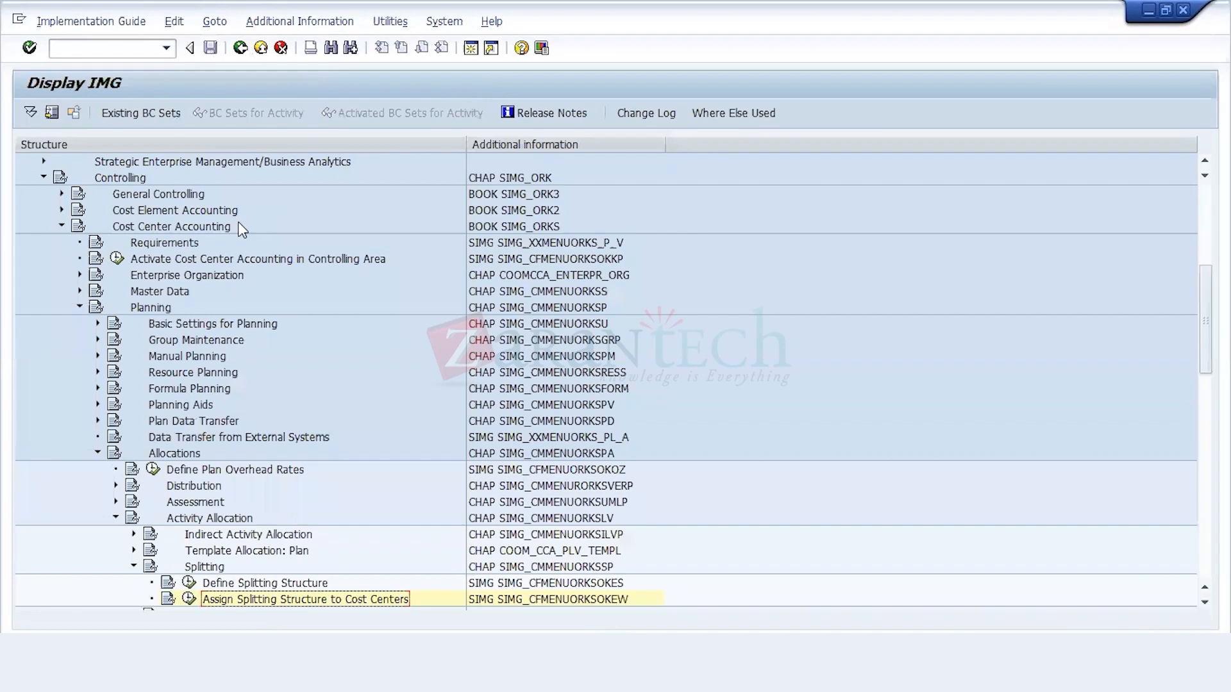
Step: Switch to plan cost splitting, restart KSS4 and execute it for all cost centers in version 0 without test run
left_click(363, 633)
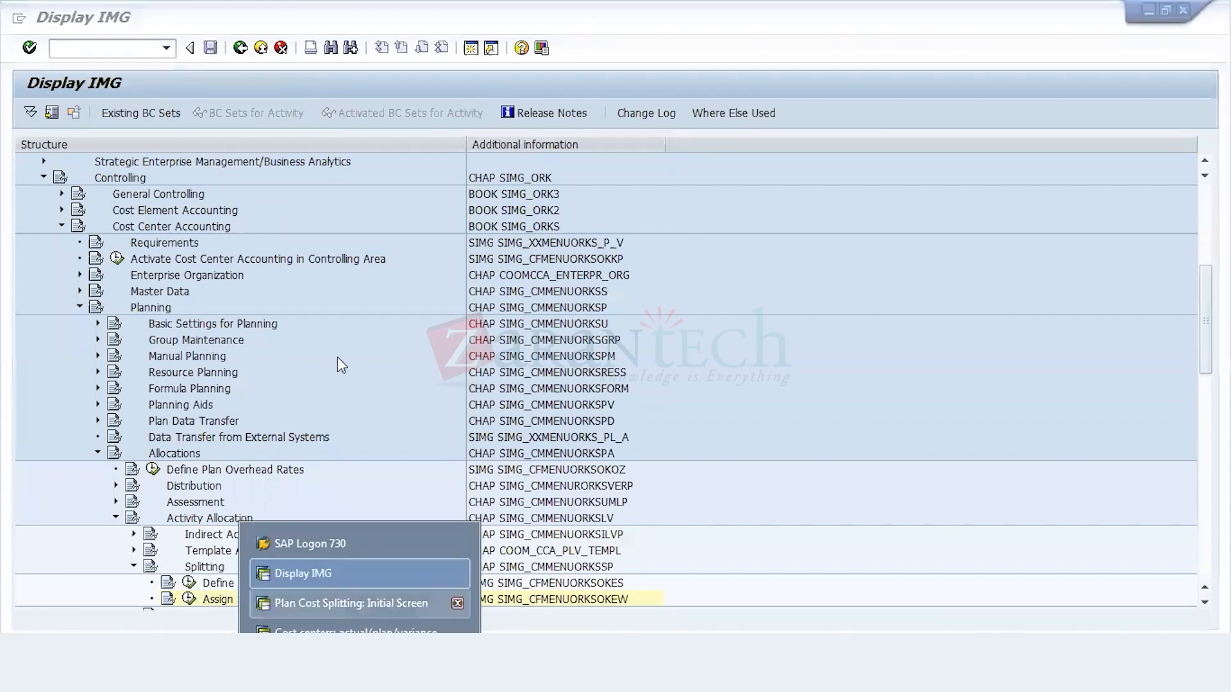
left_click(350, 603)
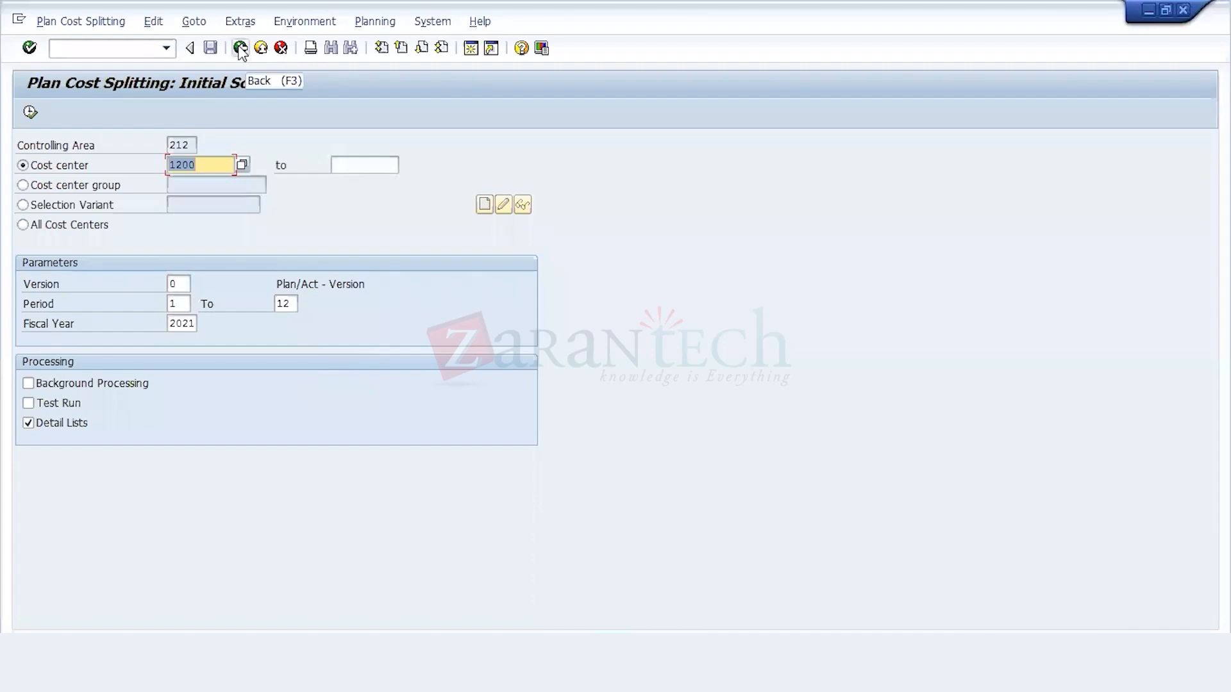
left_click(240, 48)
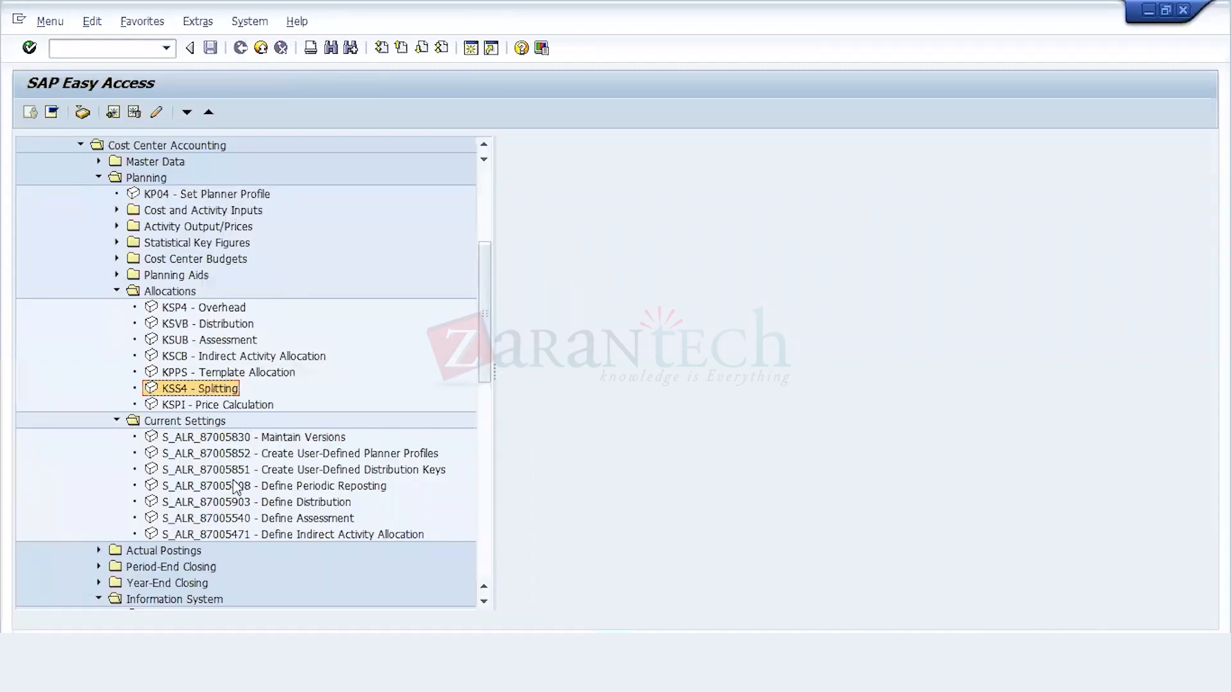
double_click(195, 388)
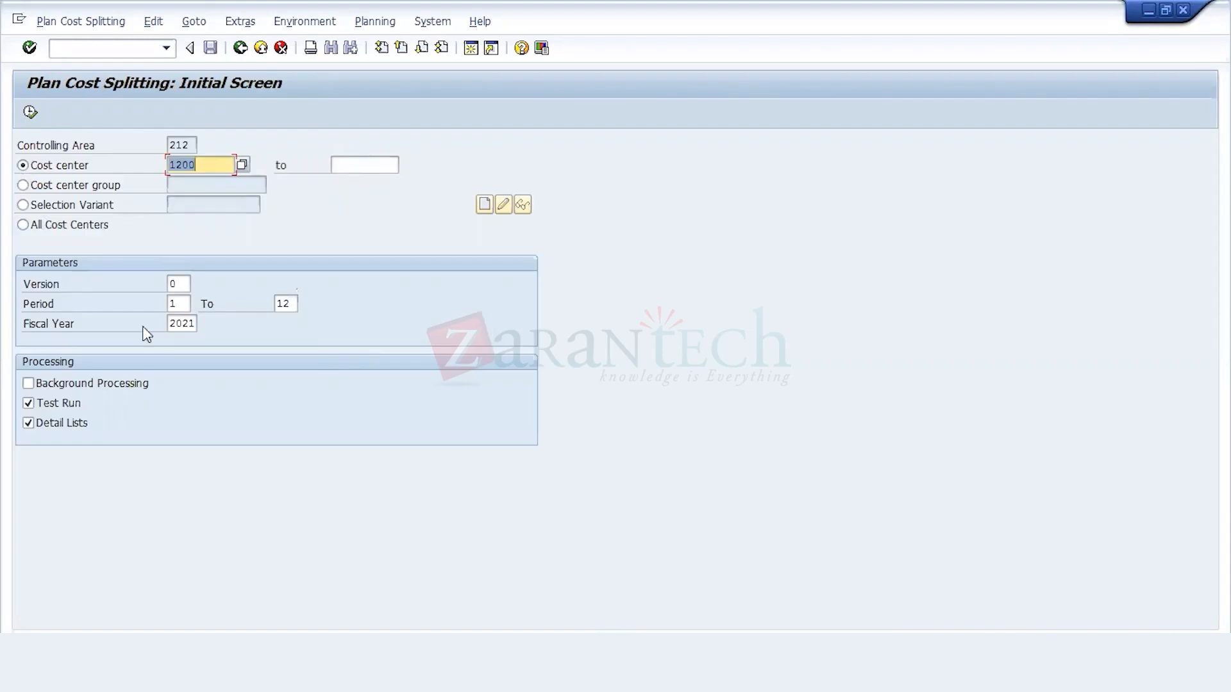
left_click(60, 402)
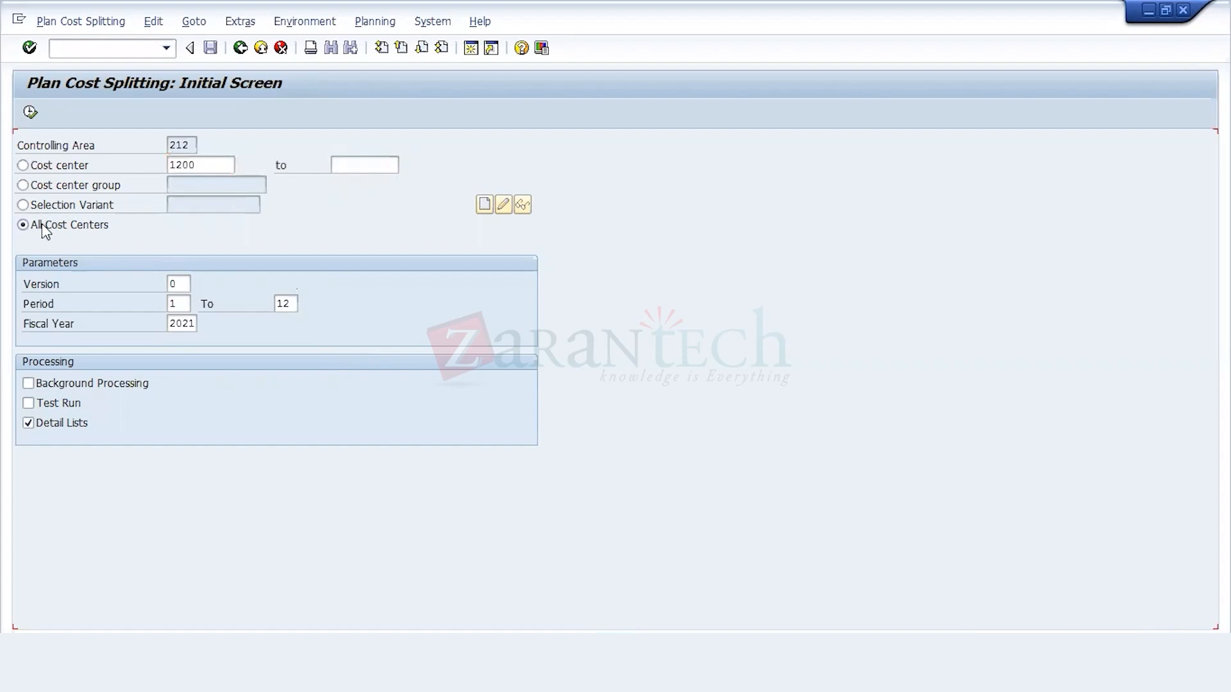
left_click(177, 284)
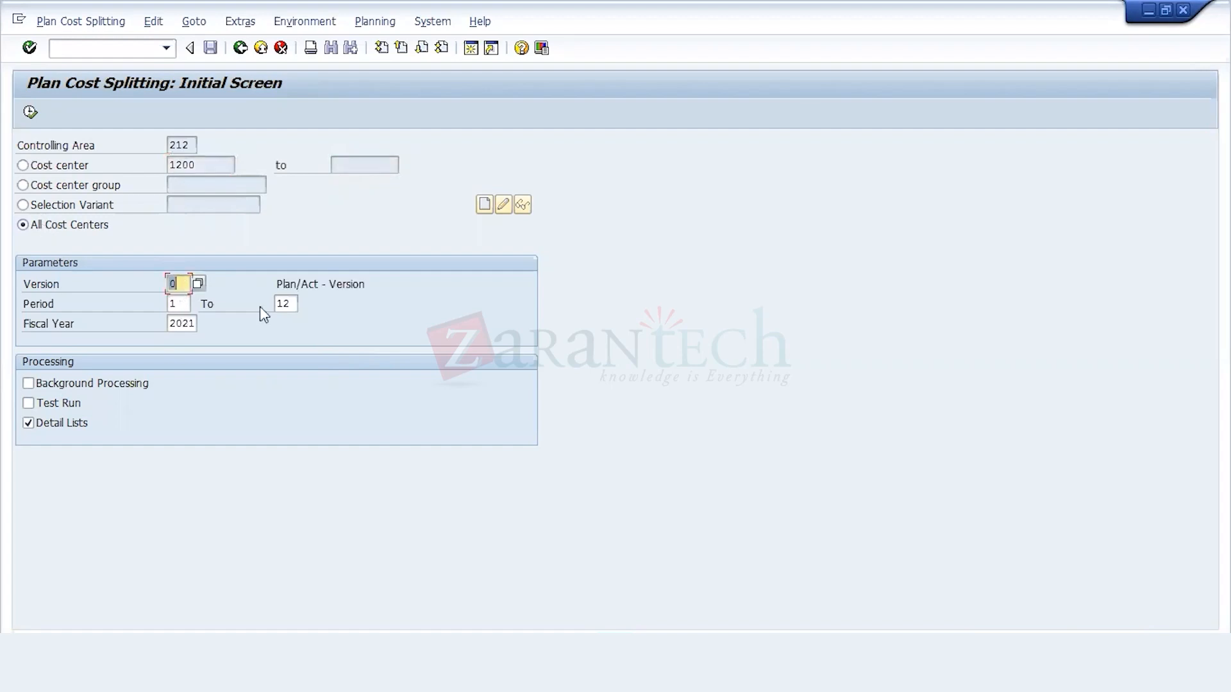
left_click(30, 113)
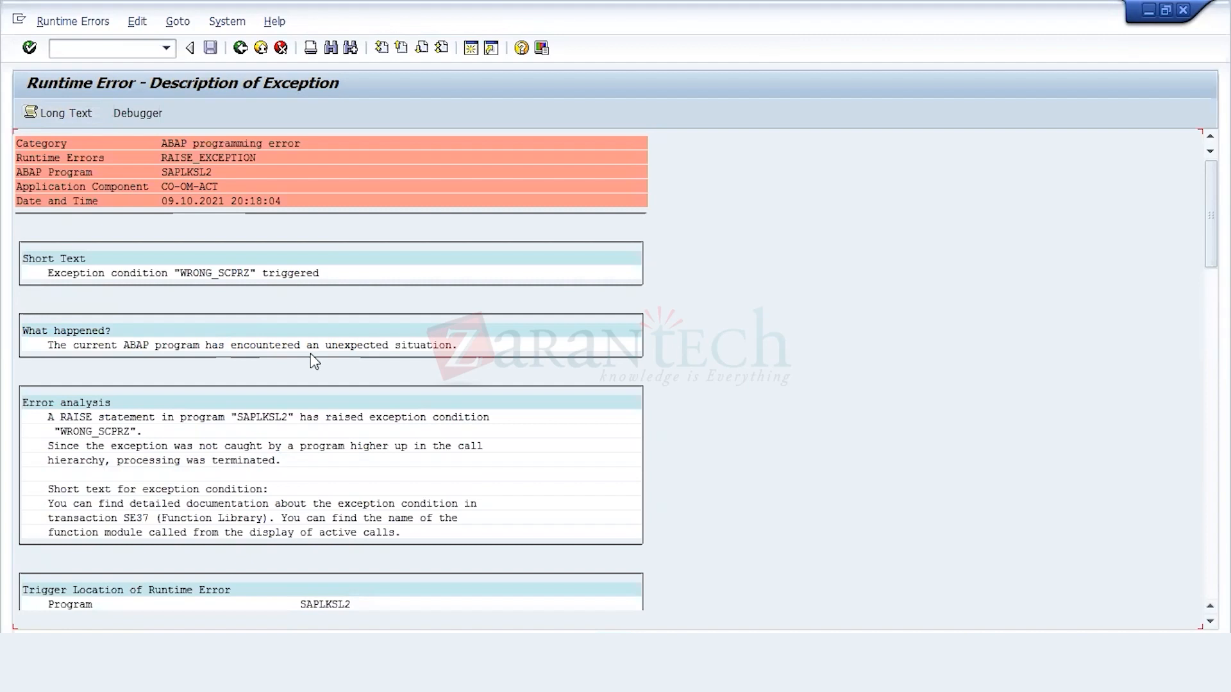
Step: Examine the runtime error description of the splitting run, including the error analysis and trigger location
scroll(314, 361, "down", 1)
scroll(314, 360, "down", 4)
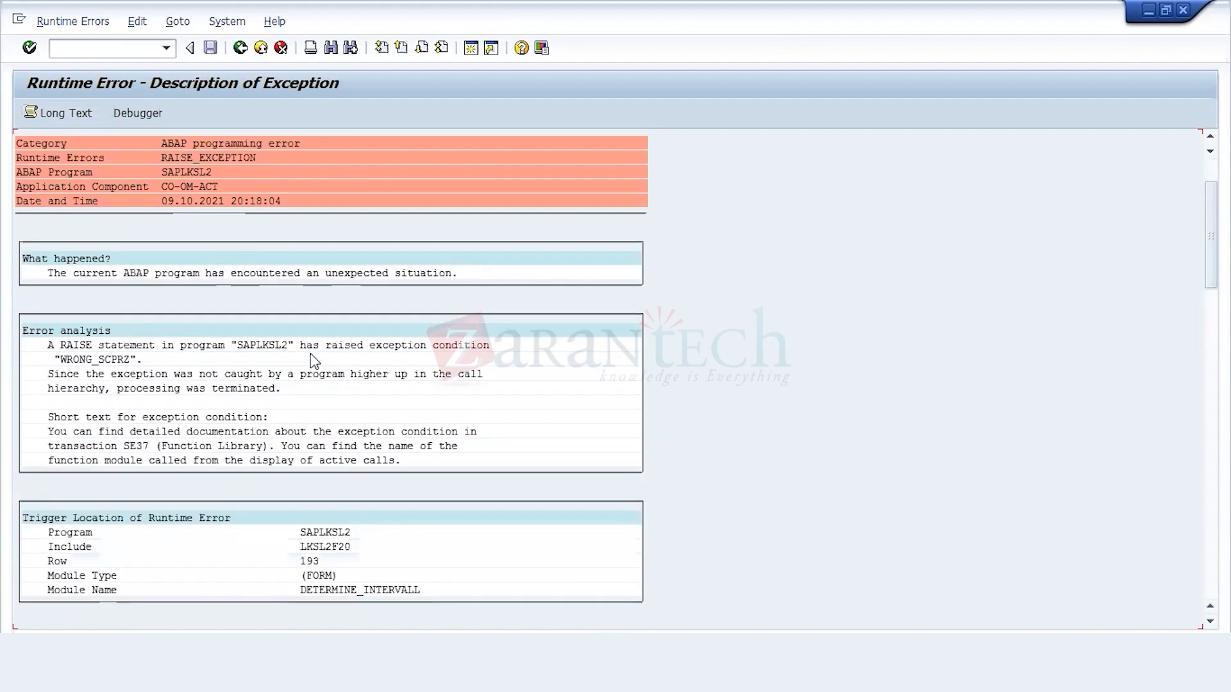
scroll(314, 360, "down", 2)
scroll(314, 361, "down", 3)
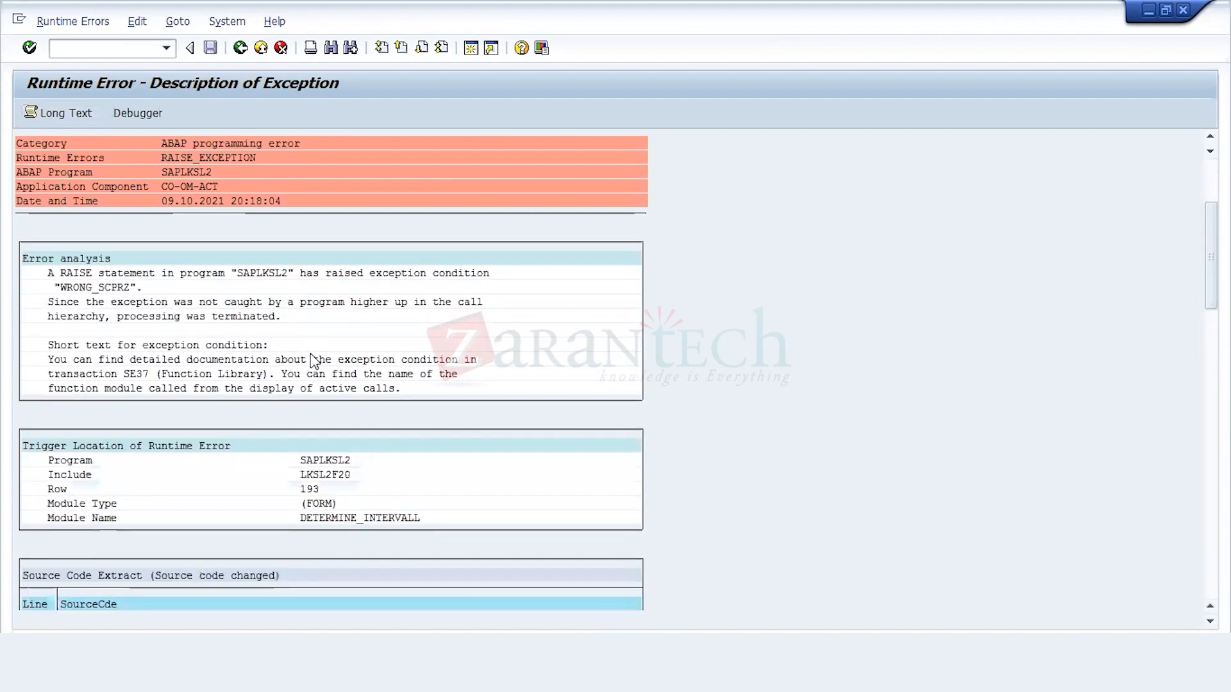
scroll(314, 361, "down", 2)
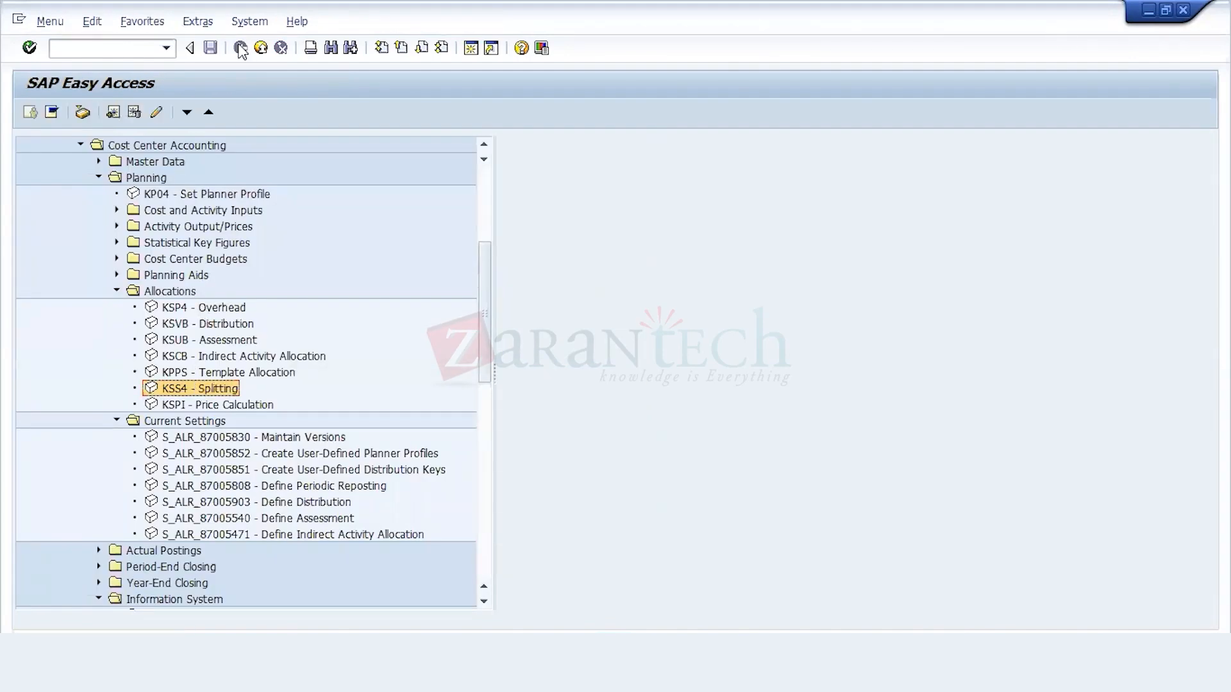
Step: Collapse the Allocations and Current Settings folders under cost center planning
key("Up")
key("Up")
key("Up")
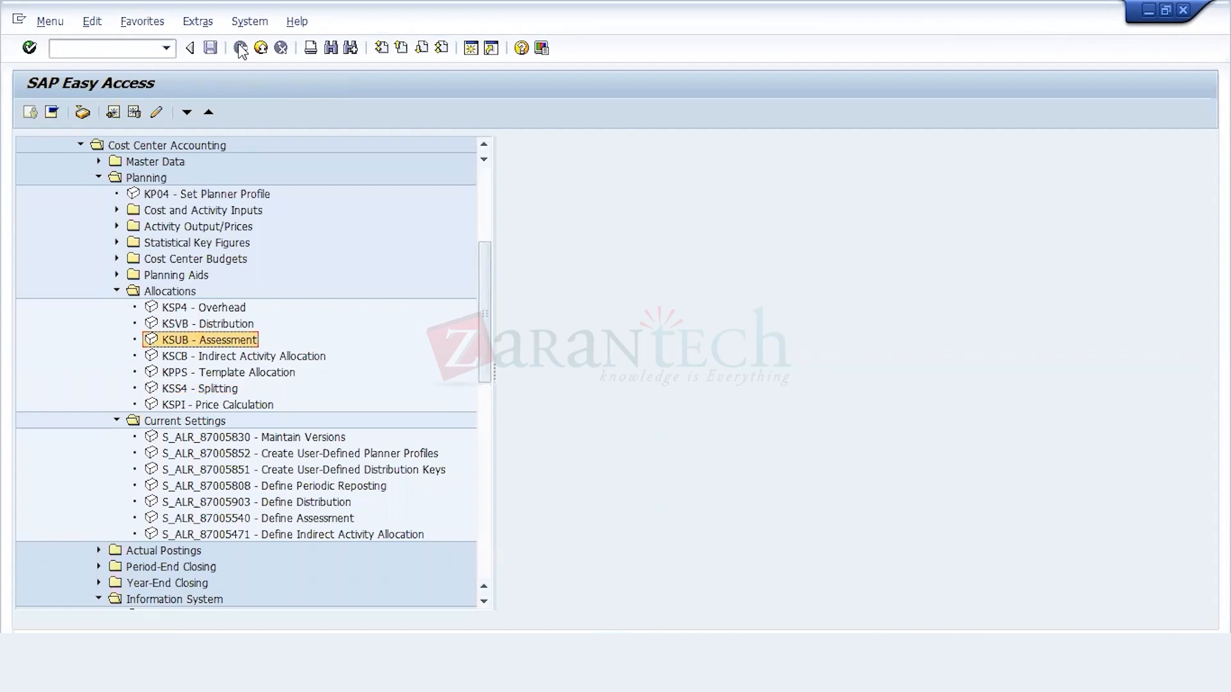
key("Up")
key("Up")
key("Up")
key("Left")
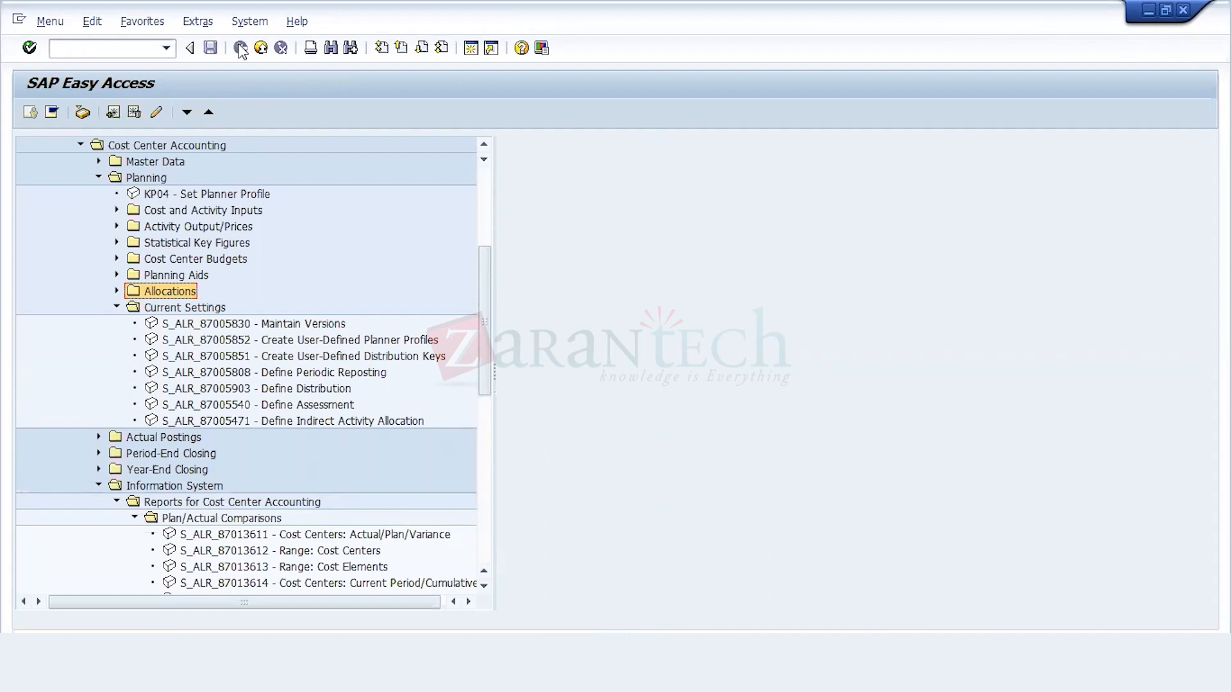
key("Down")
key("Left")
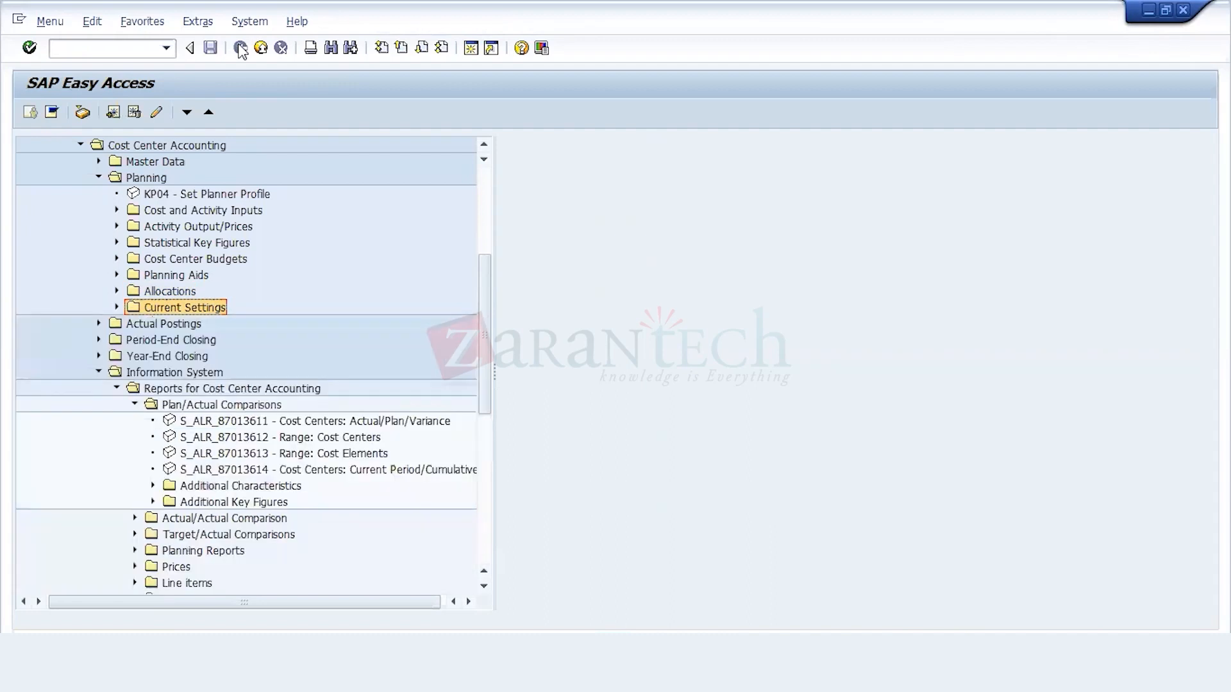
Step: Collapse the Planning and Information System folders of Cost Center Accounting
key("Up")
key("Up")
key("Up")
key("Up")
key("Up")
key("Up")
key("Up")
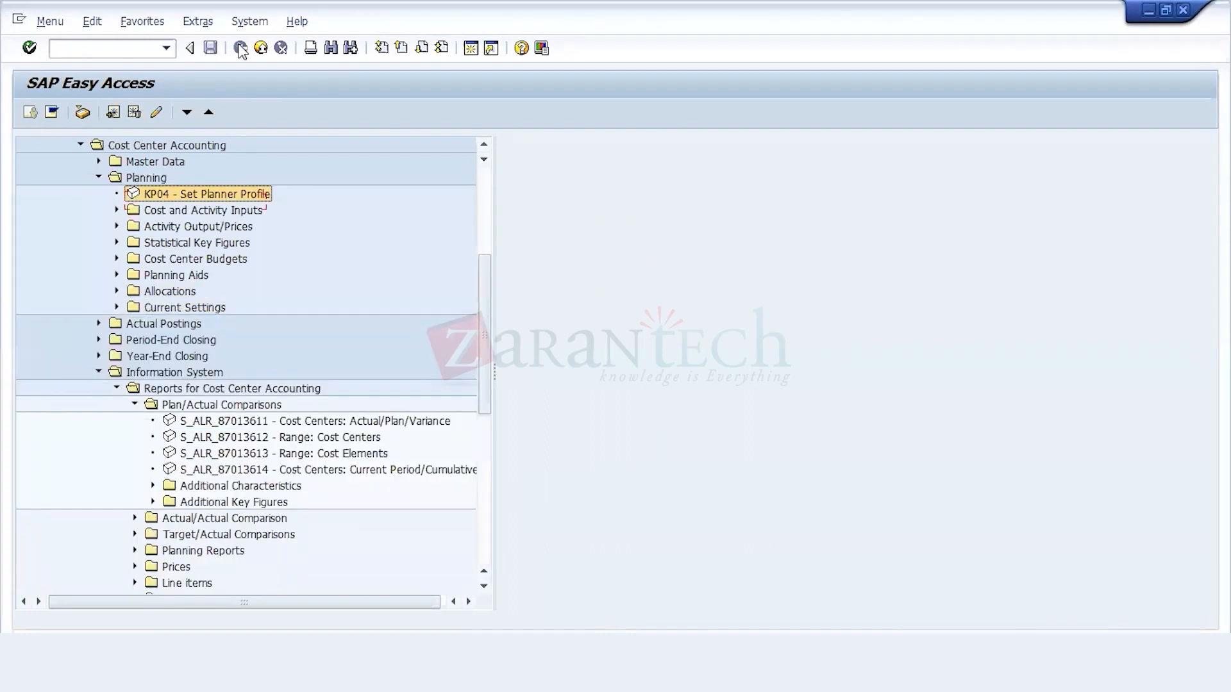
key("Left")
key("Left")
key("Down")
key("Down")
key("Down")
key("Down")
key("Left")
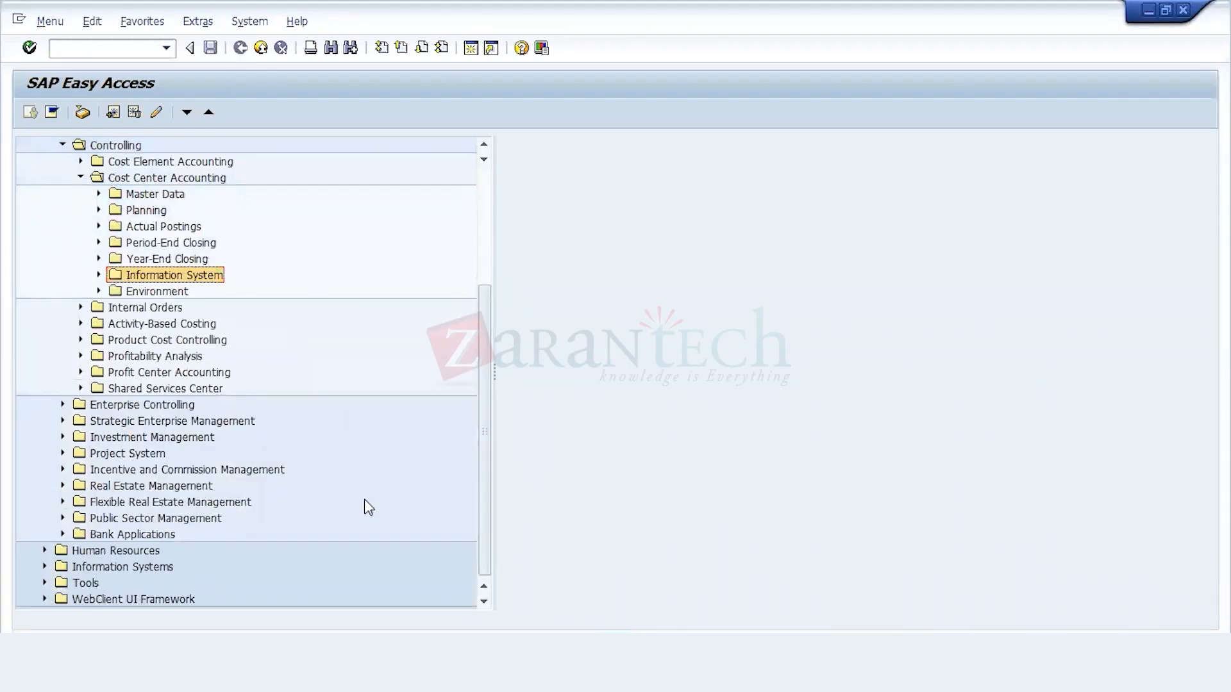
Step: Switch to the implementation guide and collapse its Splitting, Activity Allocation, Allocations and Planning nodes
left_click(368, 673)
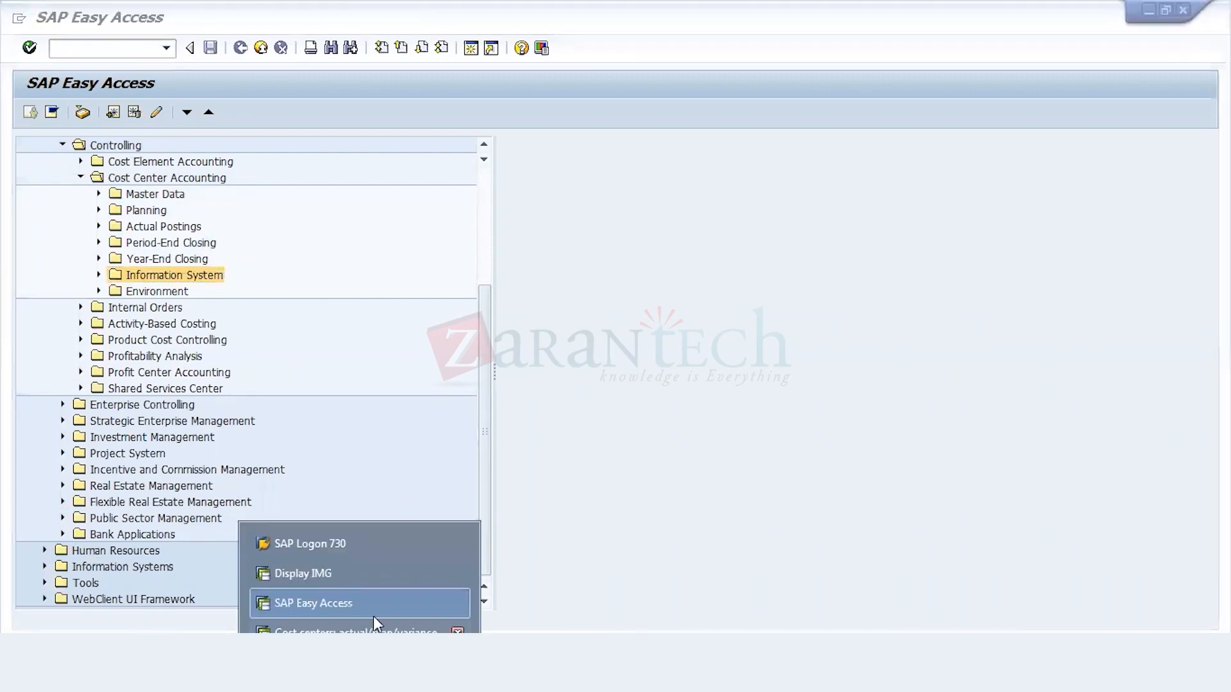
left_click(363, 574)
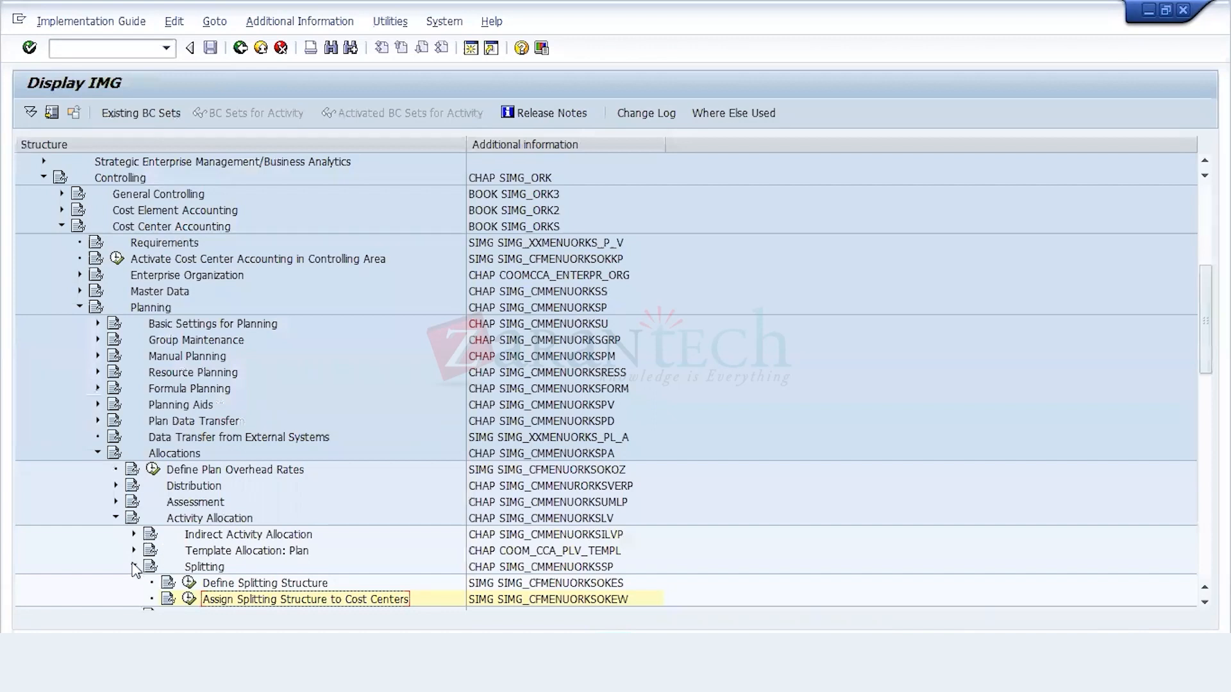
left_click(134, 568)
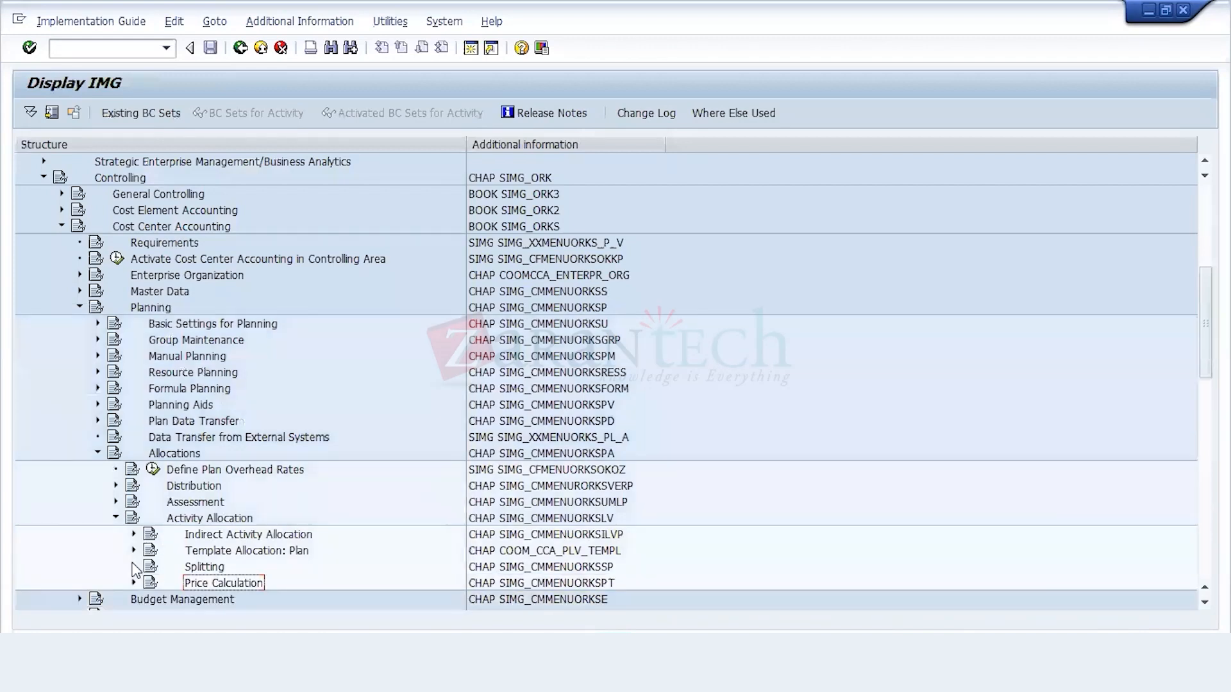
left_click(115, 518)
left_click(97, 453)
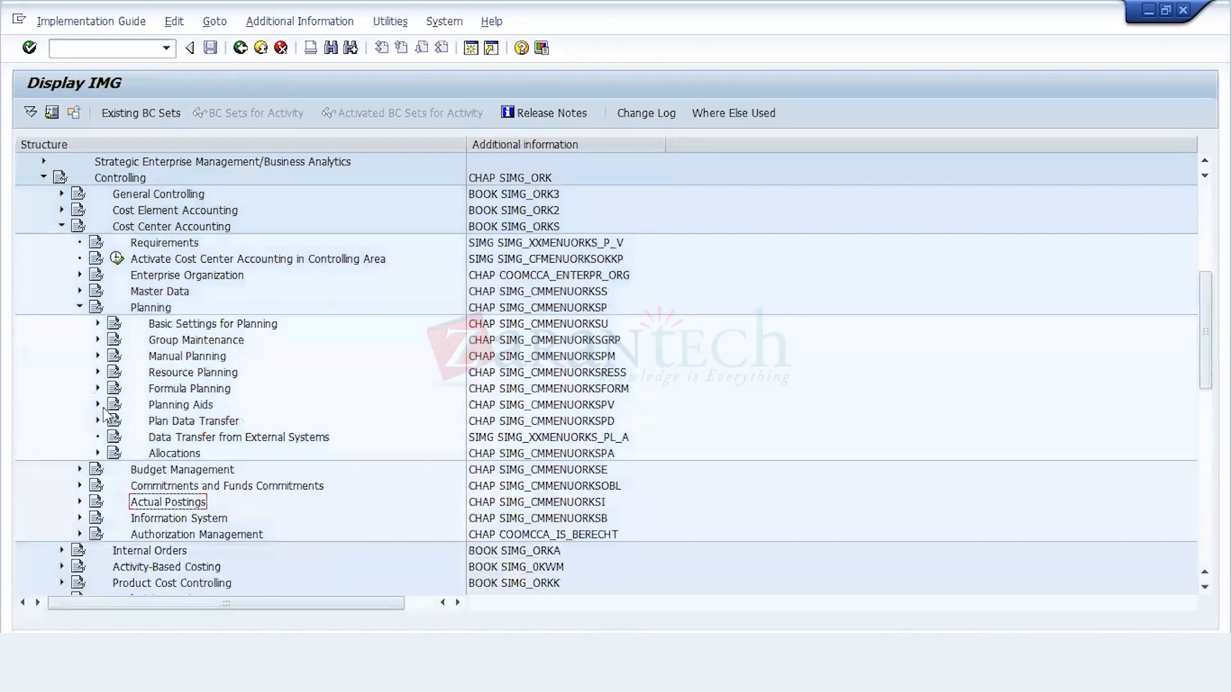
left_click(79, 308)
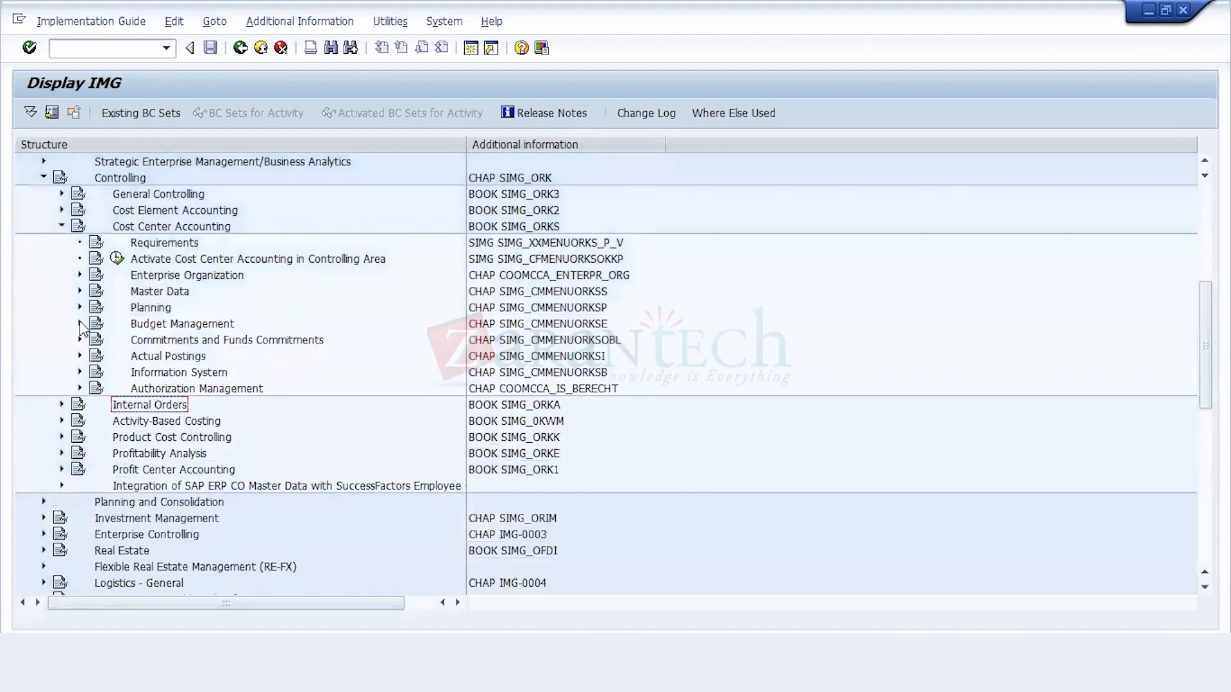
Step: Open Define Budget Planning Profiles under Budget Management and start a new profile 212 with the text Budget Profile
left_click(80, 324)
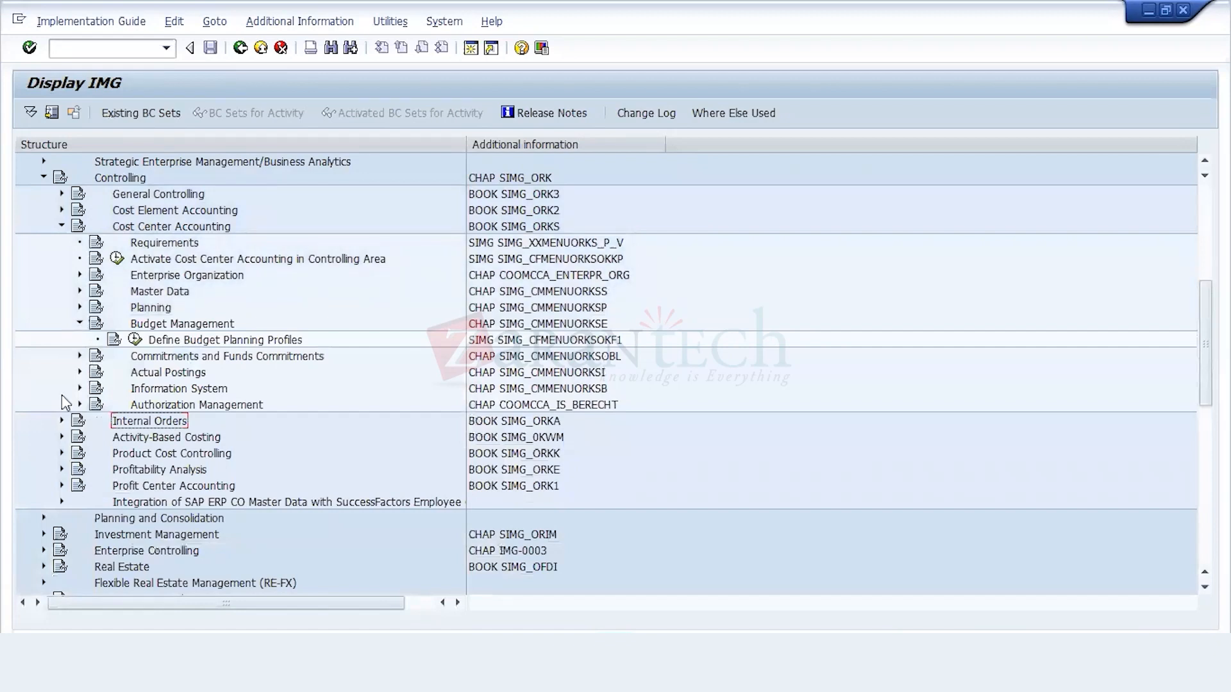
left_click(135, 340)
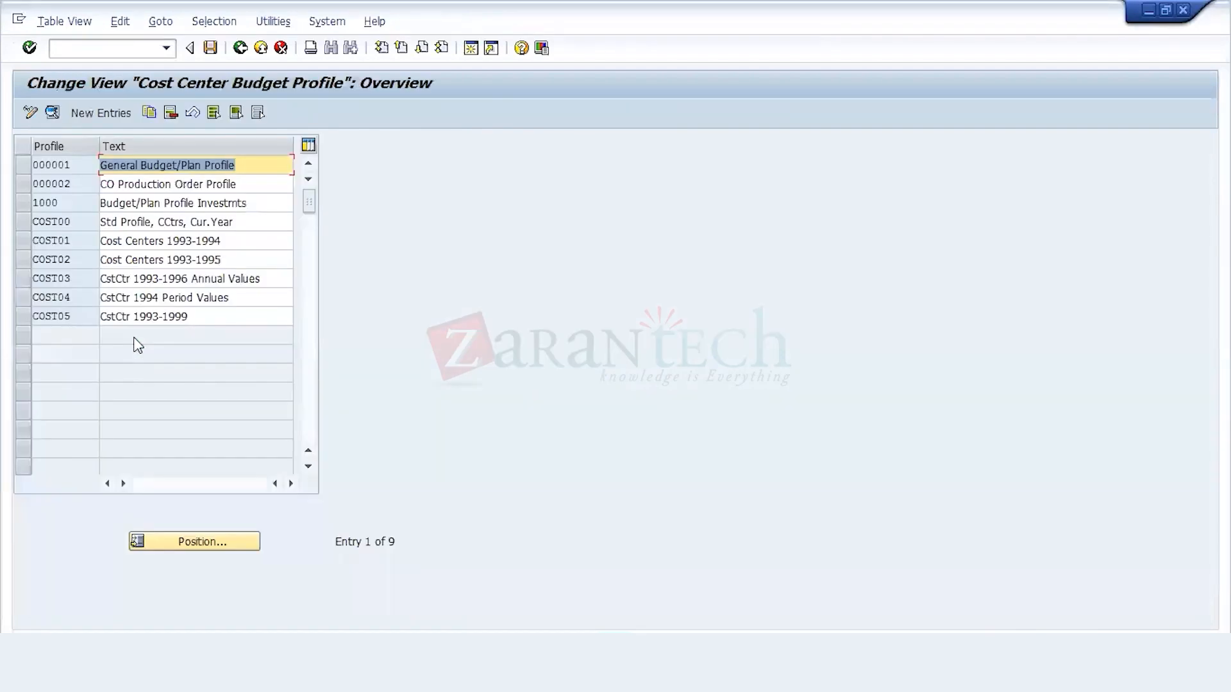
left_click(109, 117)
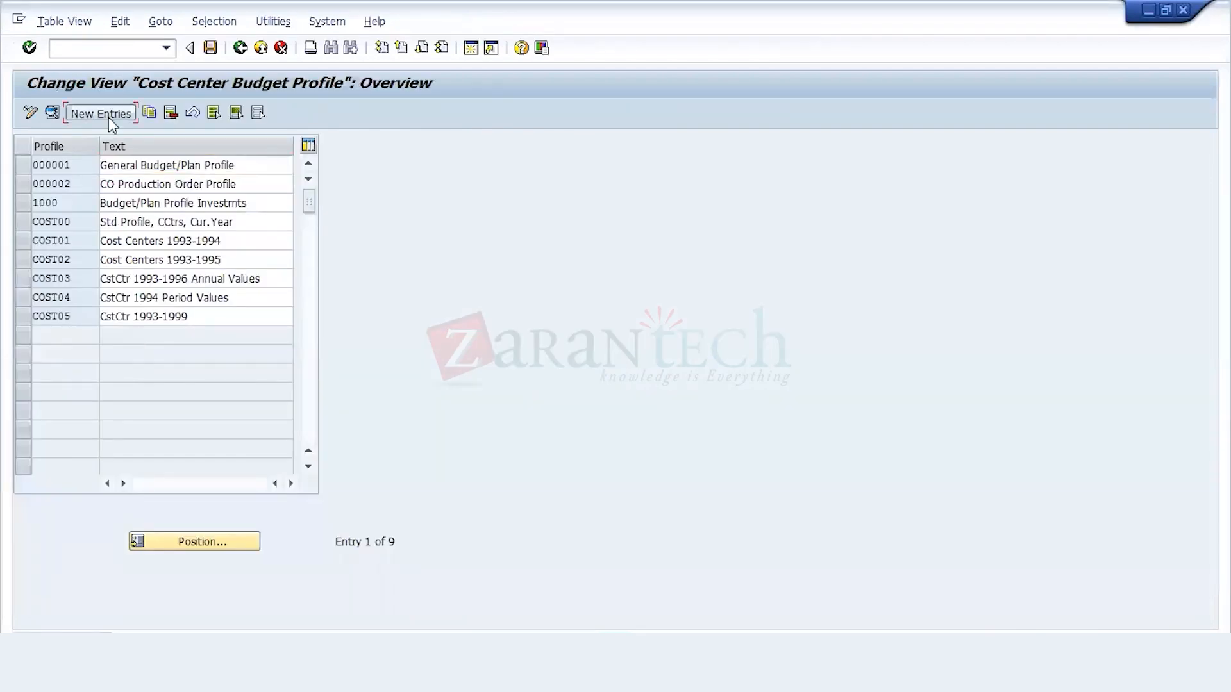
type("212")
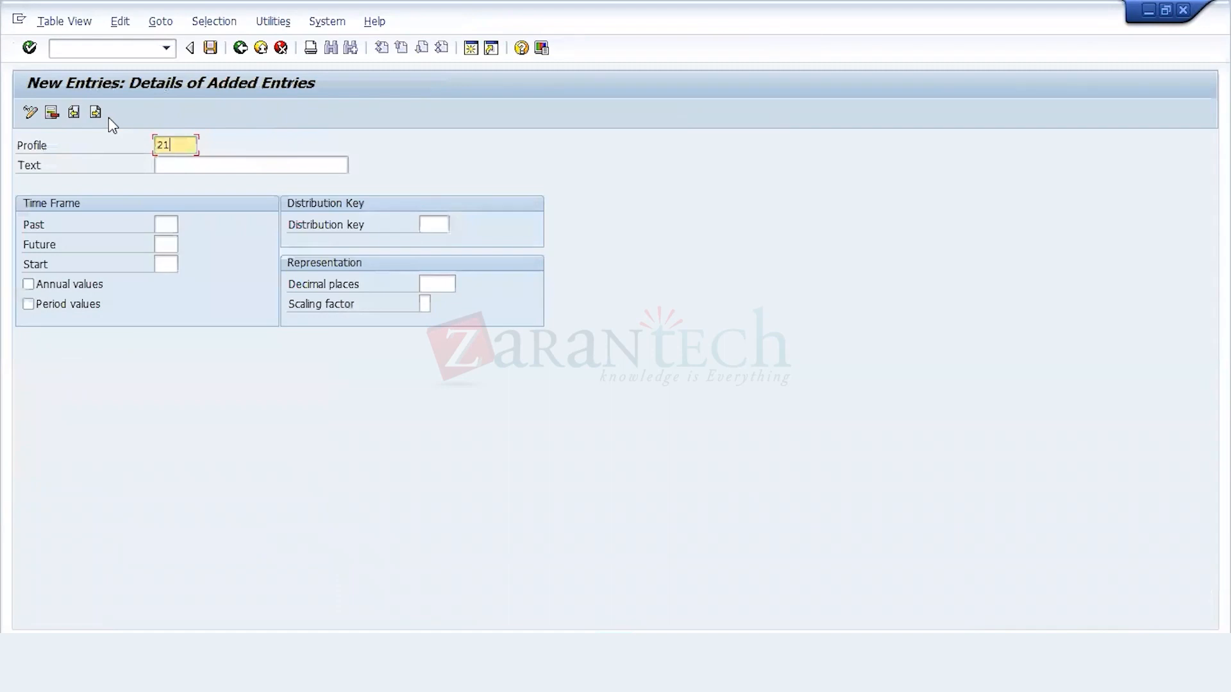
key("Tab")
type("Budget Profile")
key("Tab")
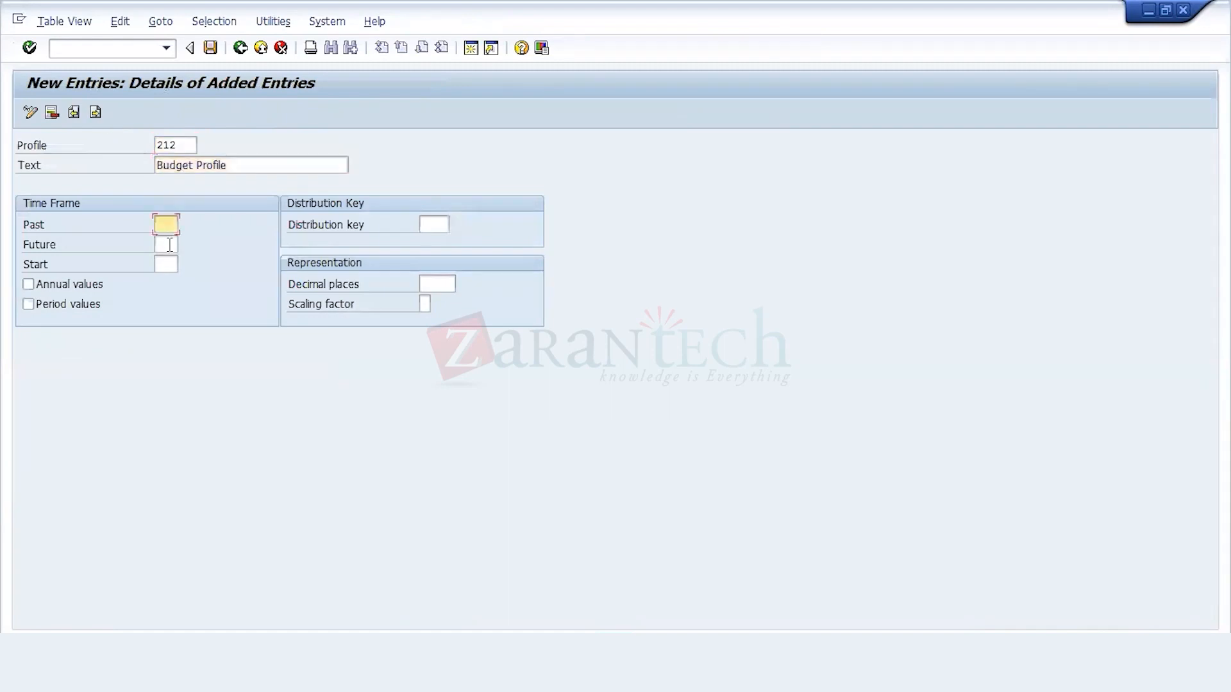
Step: Activate annual values and period values in the time frame of budget profile 212
left_click(169, 245)
key("Tab")
left_click(96, 286)
left_click(89, 306)
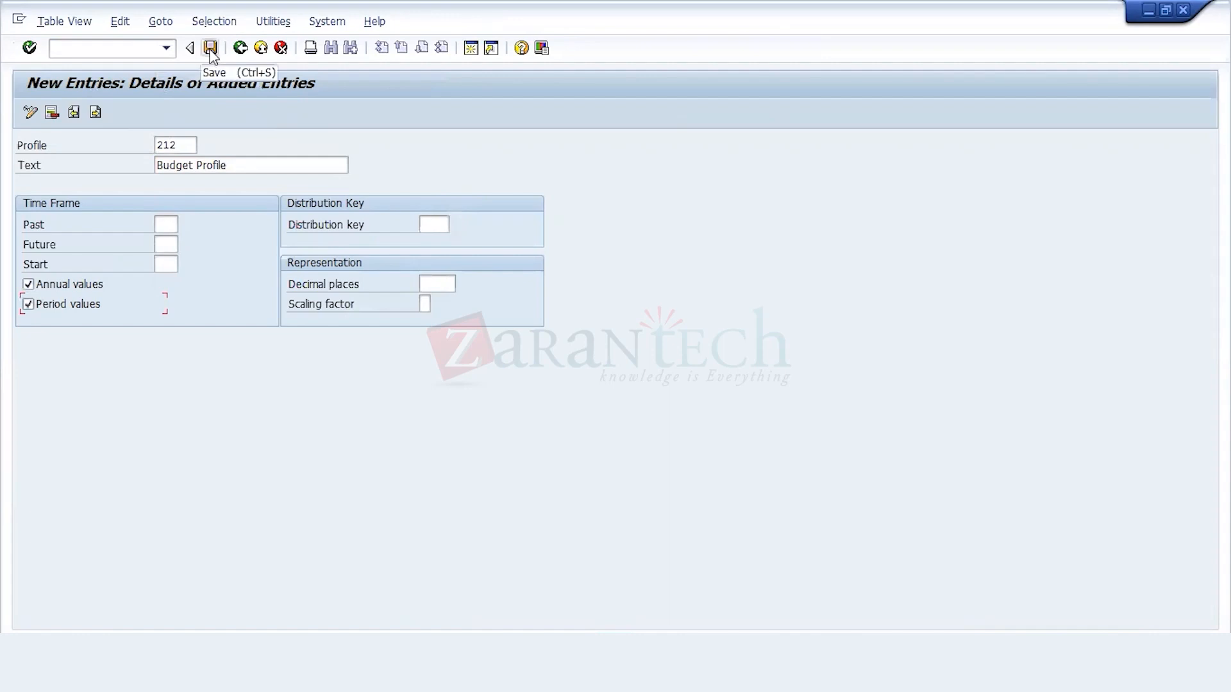
Step: Set the distribution key to 0, Manual distribution, and save the budget profile under the 212 Configuration customizing request
left_click(442, 225)
left_click(463, 225)
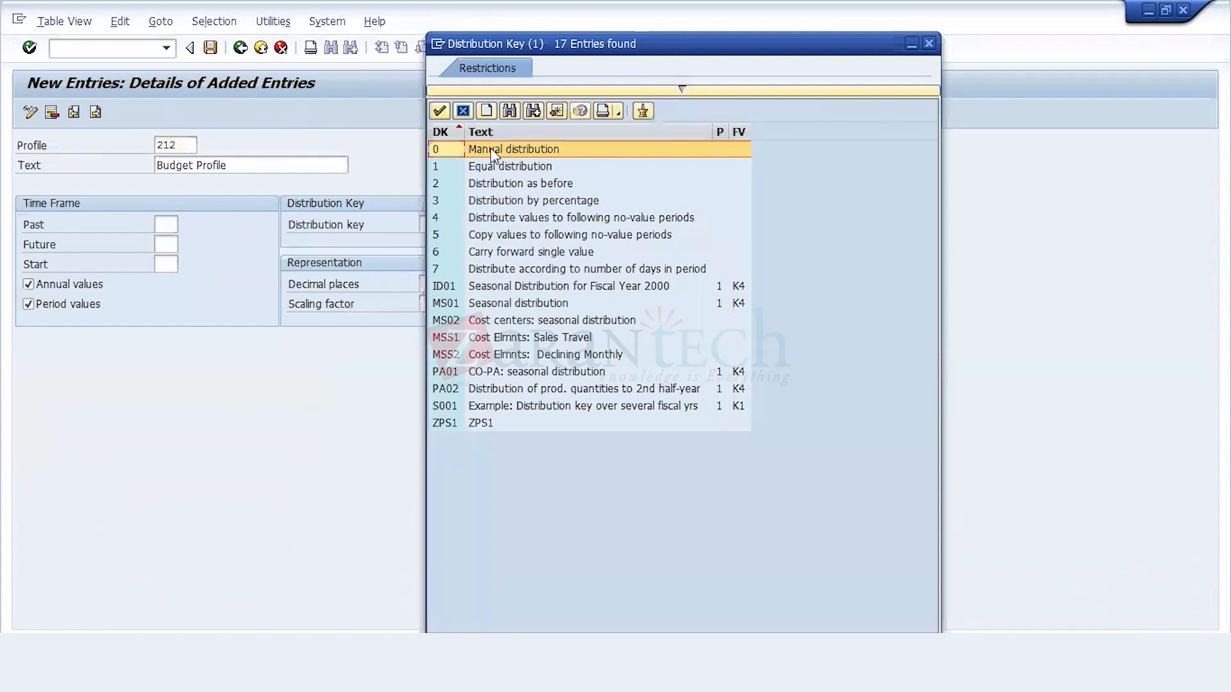
double_click(492, 154)
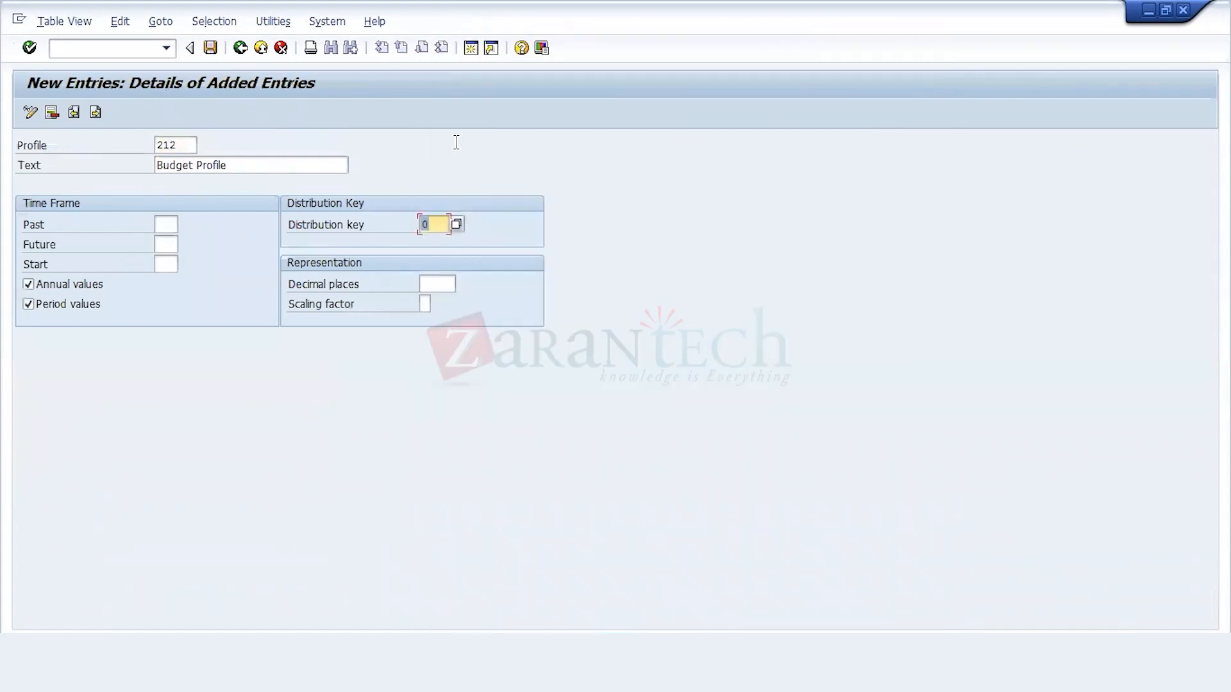
left_click(211, 49)
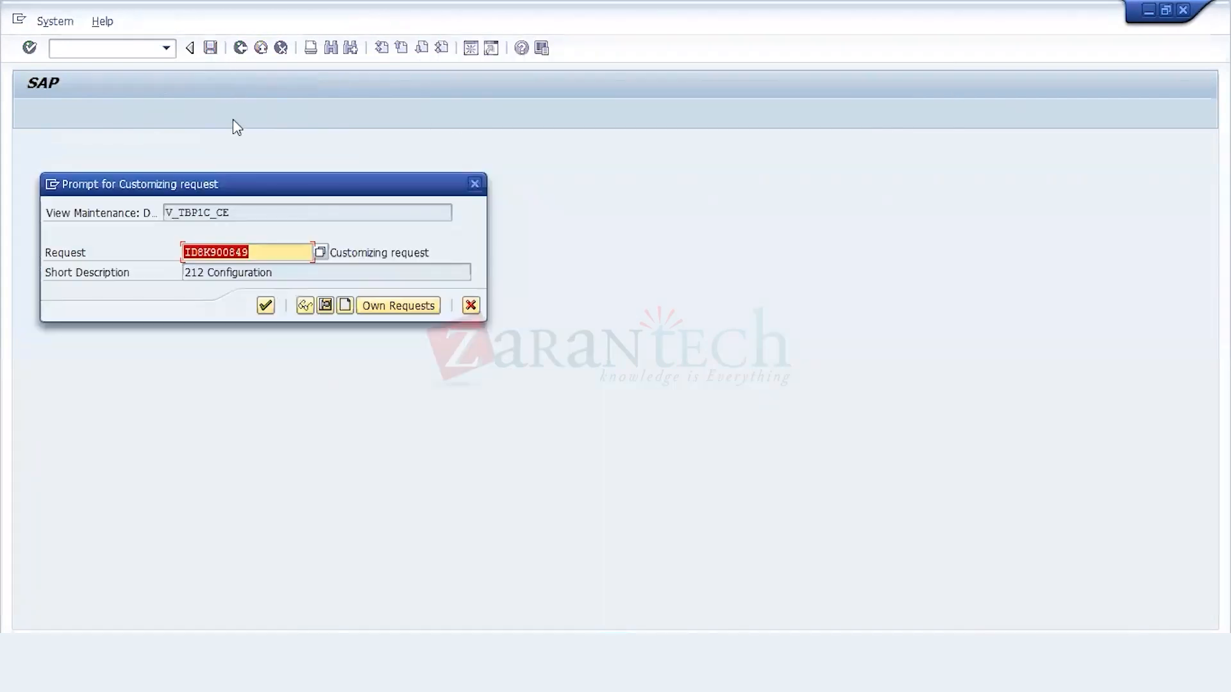
left_click(264, 306)
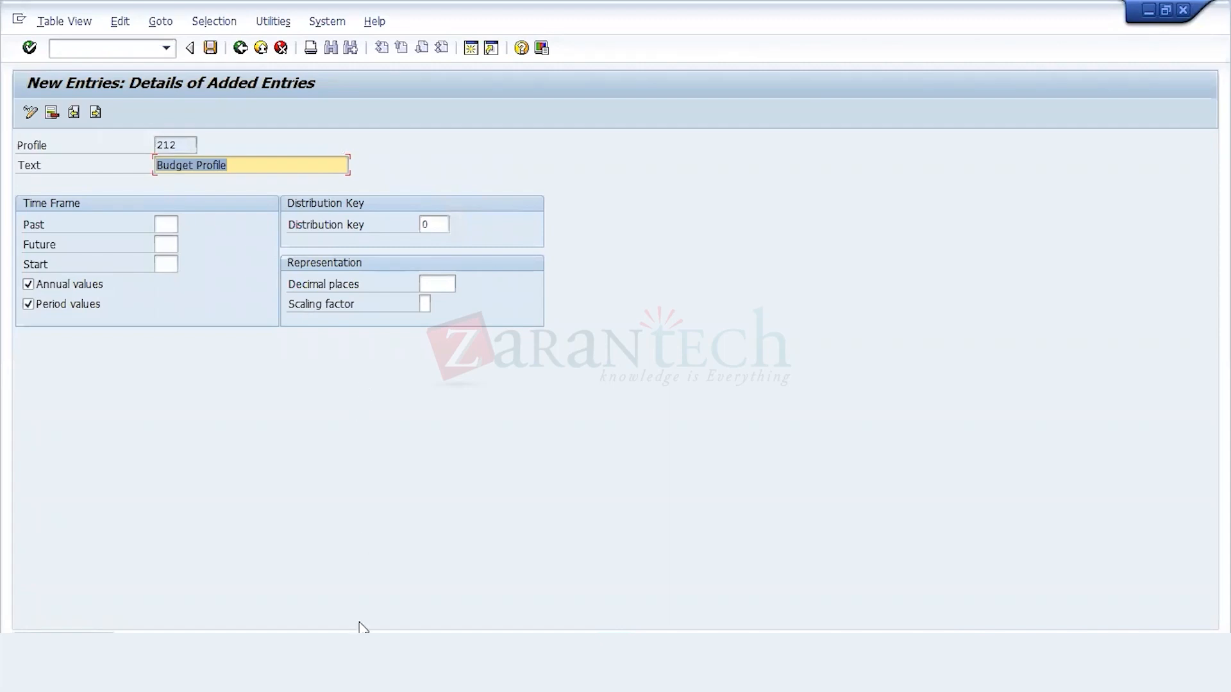
Step: Switch to SAP Easy Access and open the change transaction for budget planning from Cost Center Budgets under Cost Center Accounting planning
left_click(359, 673)
left_click(359, 600)
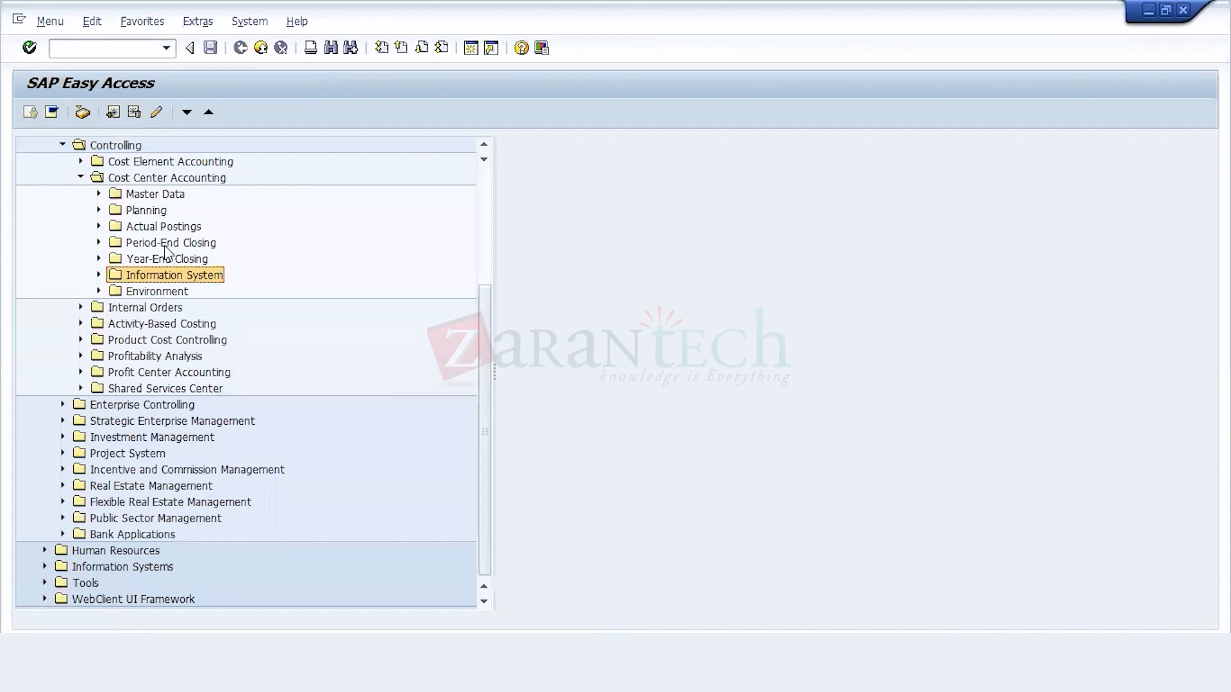
left_click(99, 210)
key("Down")
key("Down")
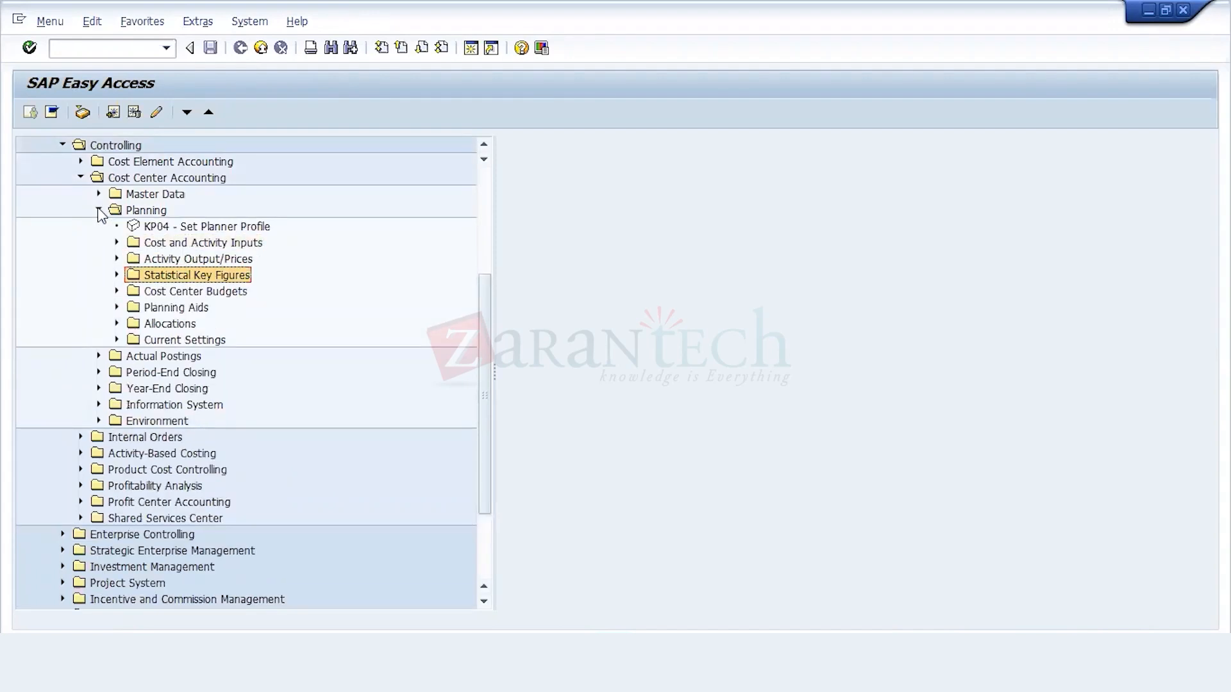
key("Down")
key("Right")
key("Down")
key("Return")
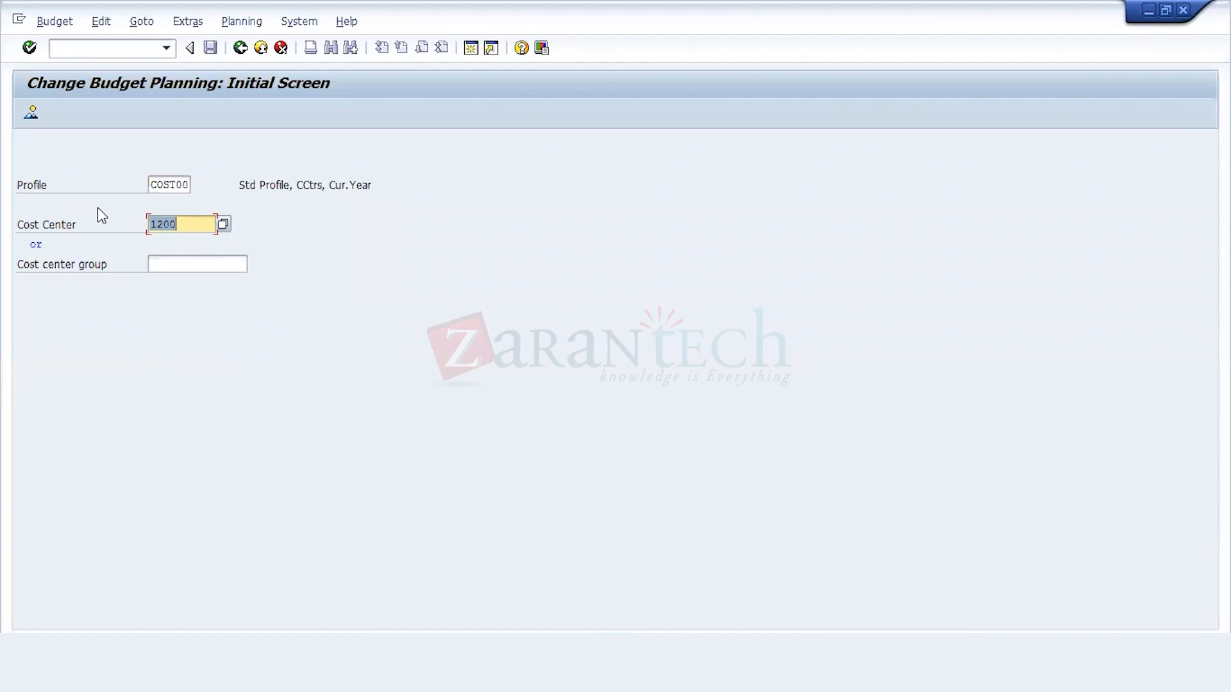
Step: Replace the budget planning profile with 212, Budget Profile, chosen from the list of available profiles
left_click(191, 185)
key("BackSpace")
key("BackSpace")
key("BackSpace")
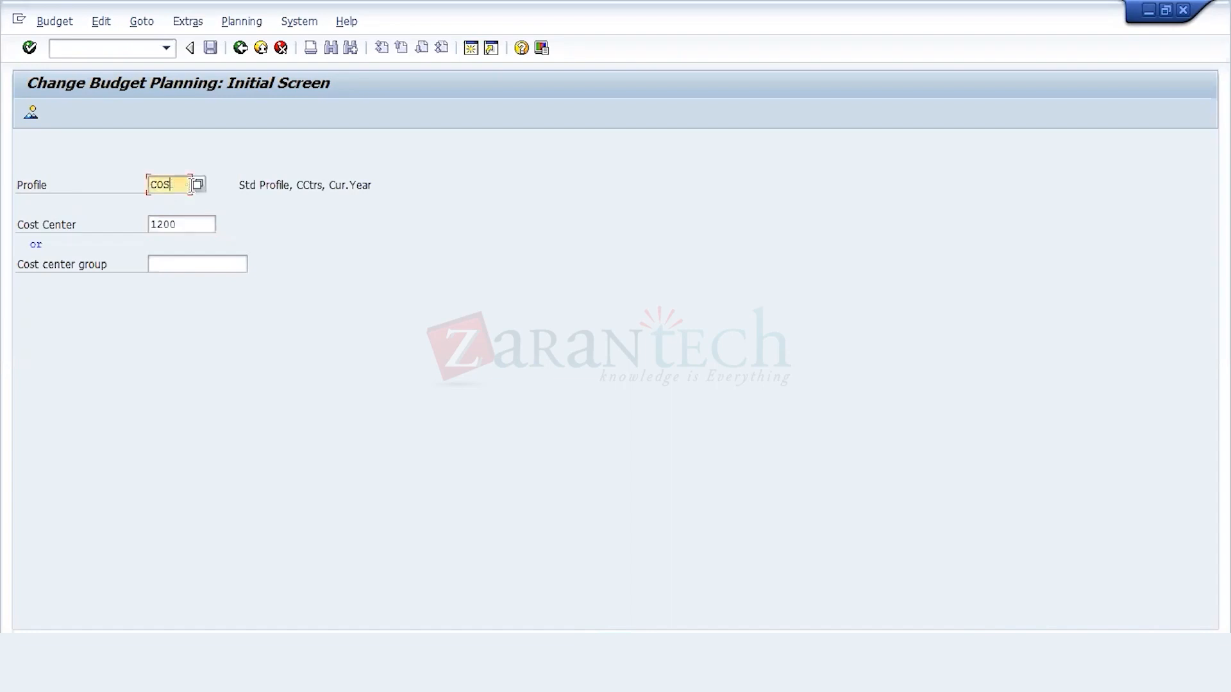
key("BackSpace")
key("BackSpace")
key("BackSpace")
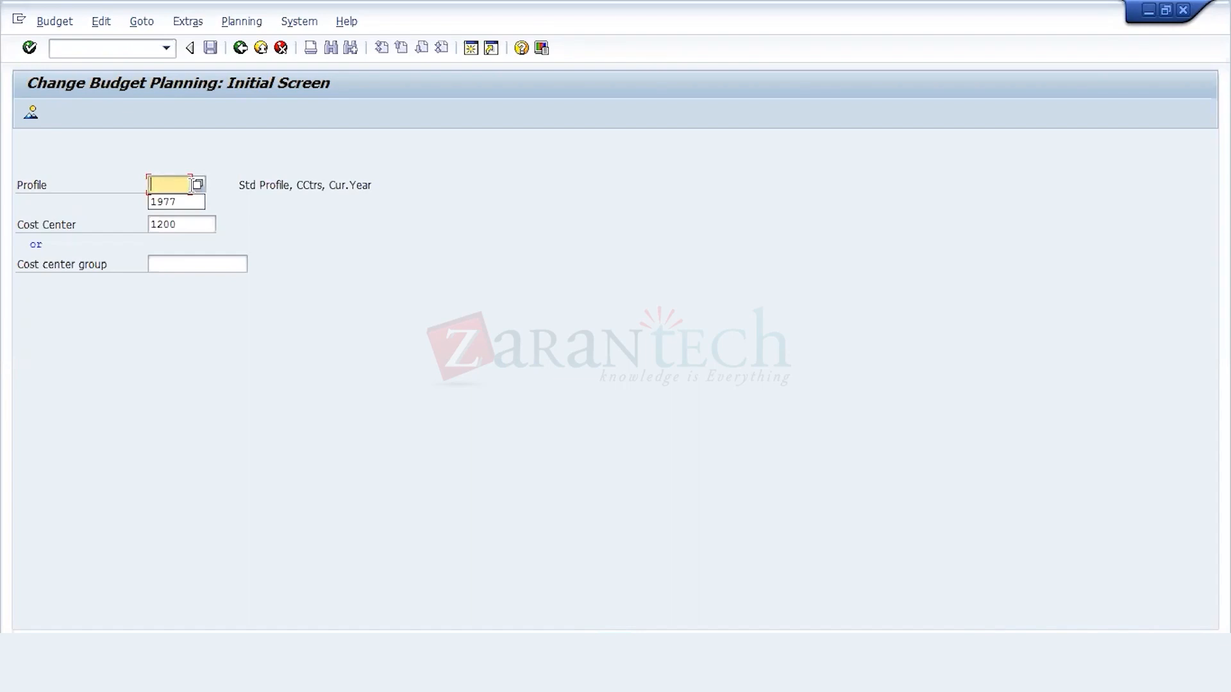
left_click(198, 186)
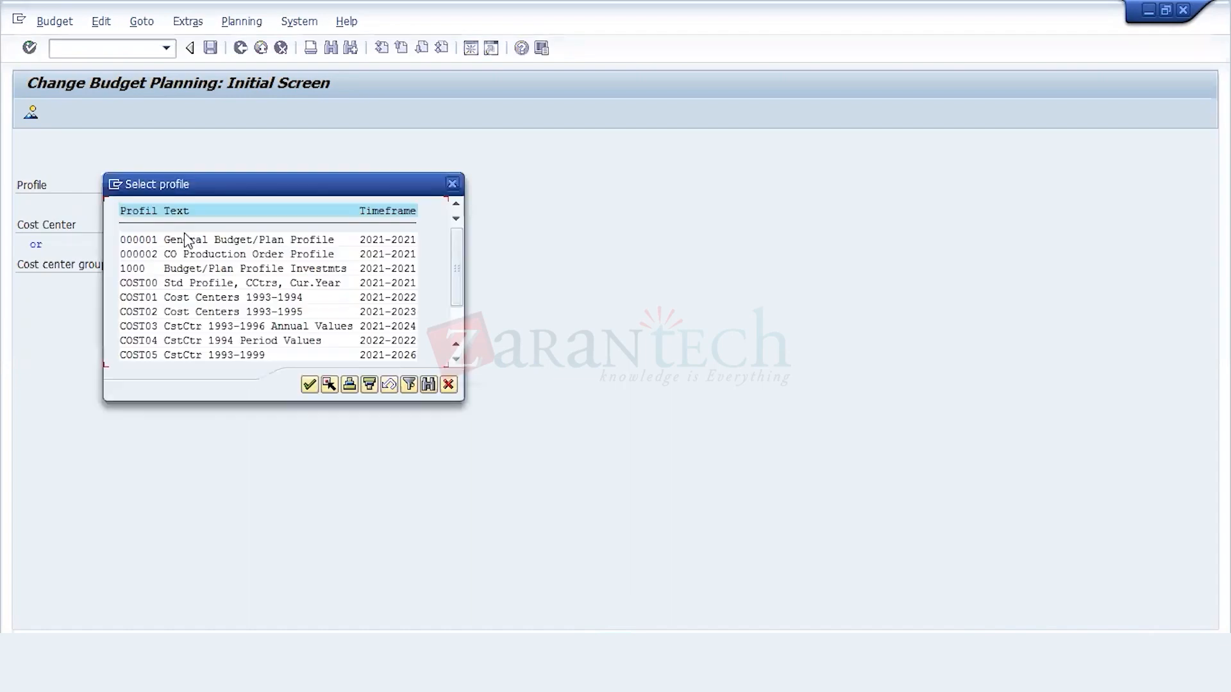
left_click(176, 313)
scroll(175, 313, "down", 2)
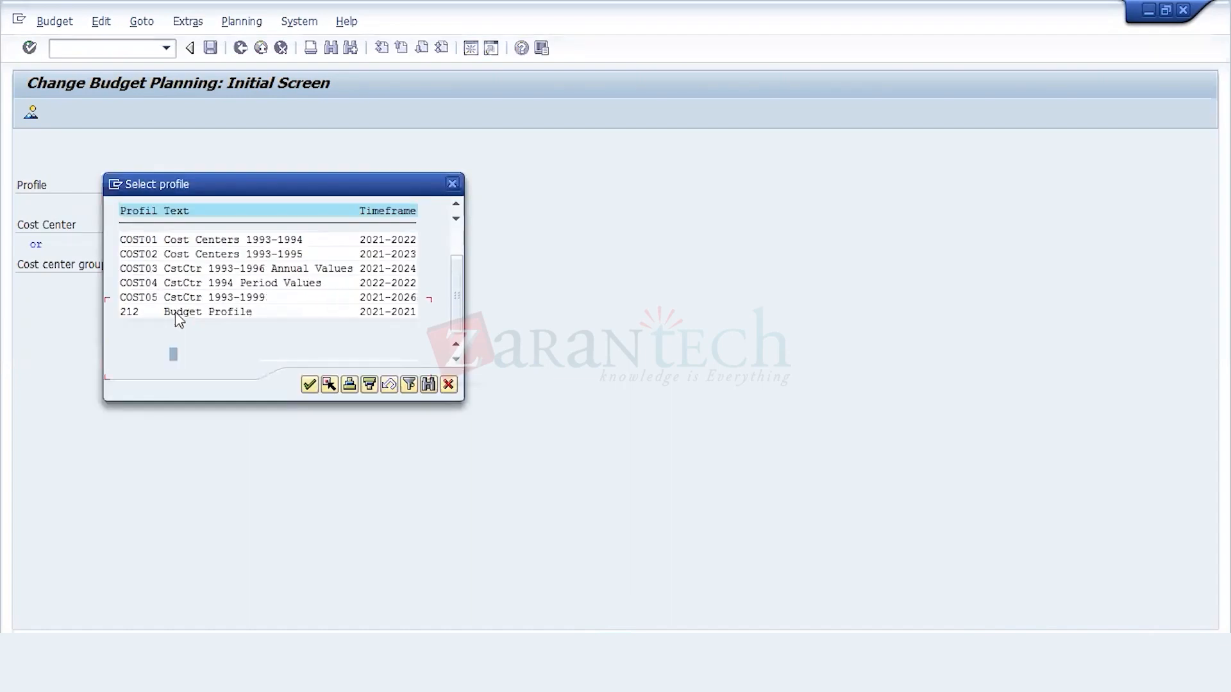
double_click(145, 312)
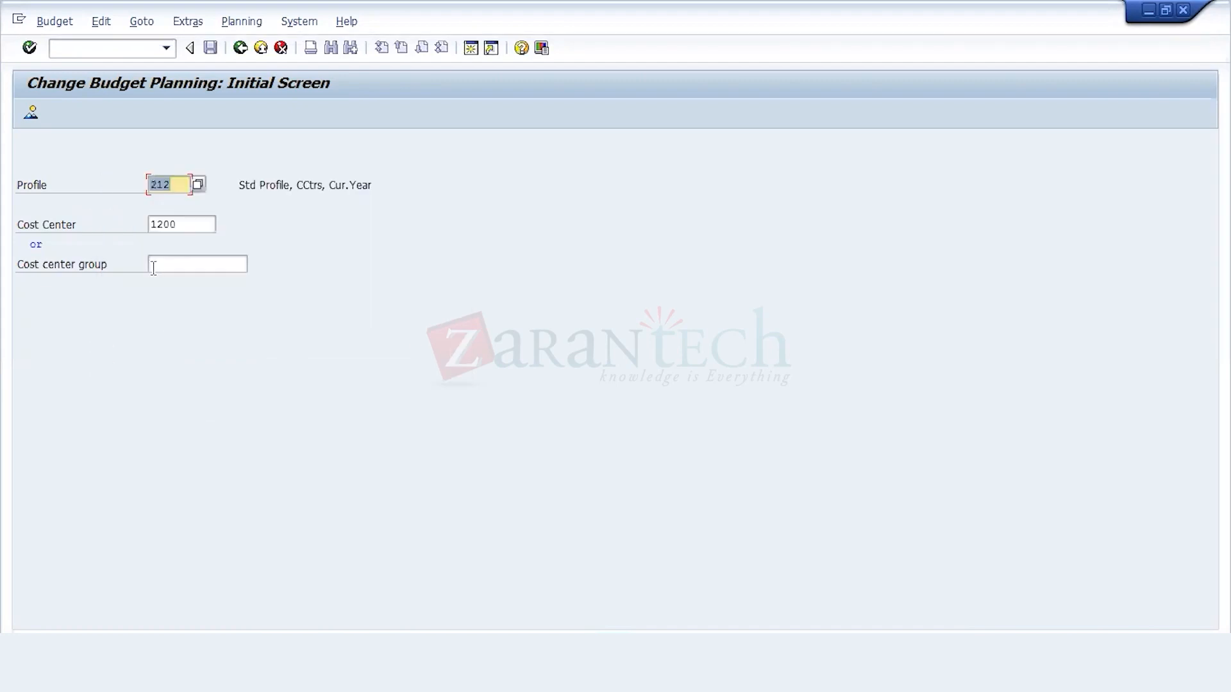
Step: Display the budget period overview for cost center 1200 and return to the initial screen
key("Tab")
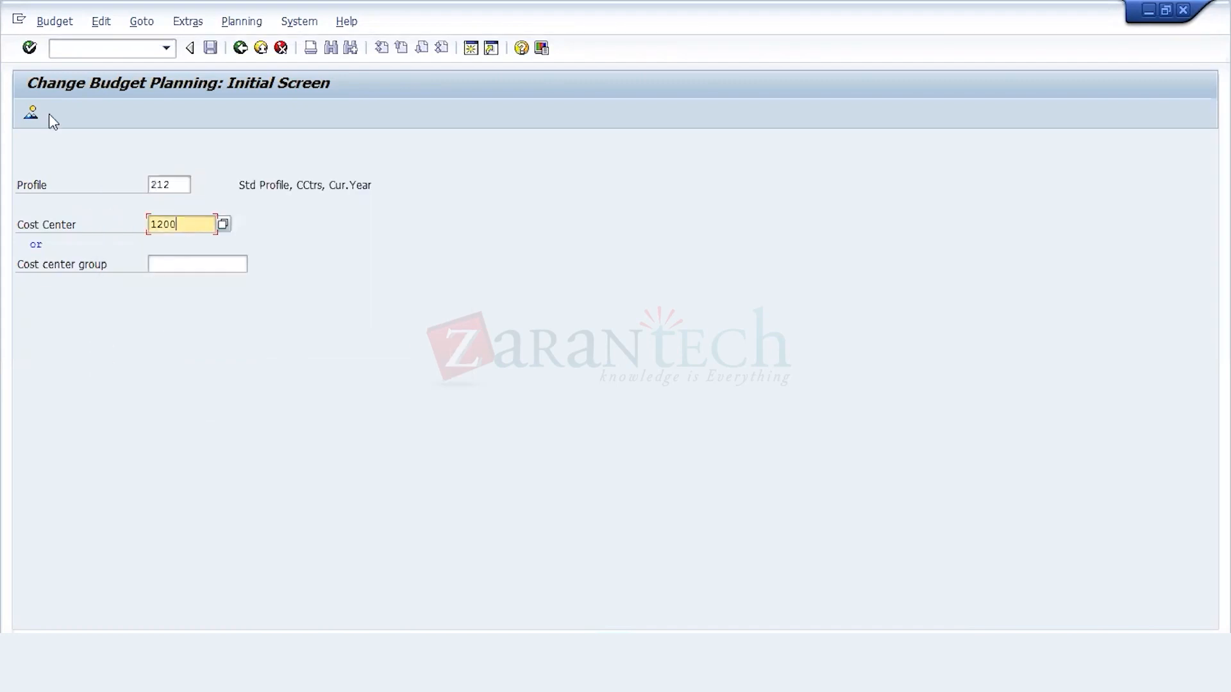
left_click(31, 113)
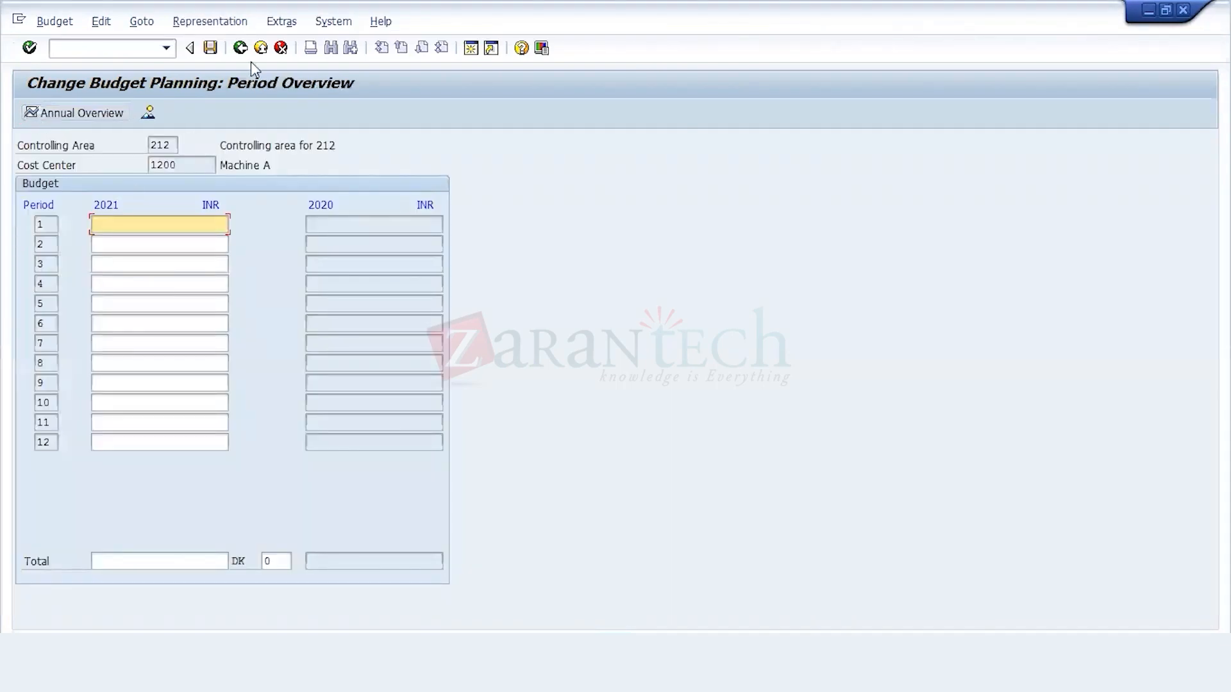
left_click(282, 50)
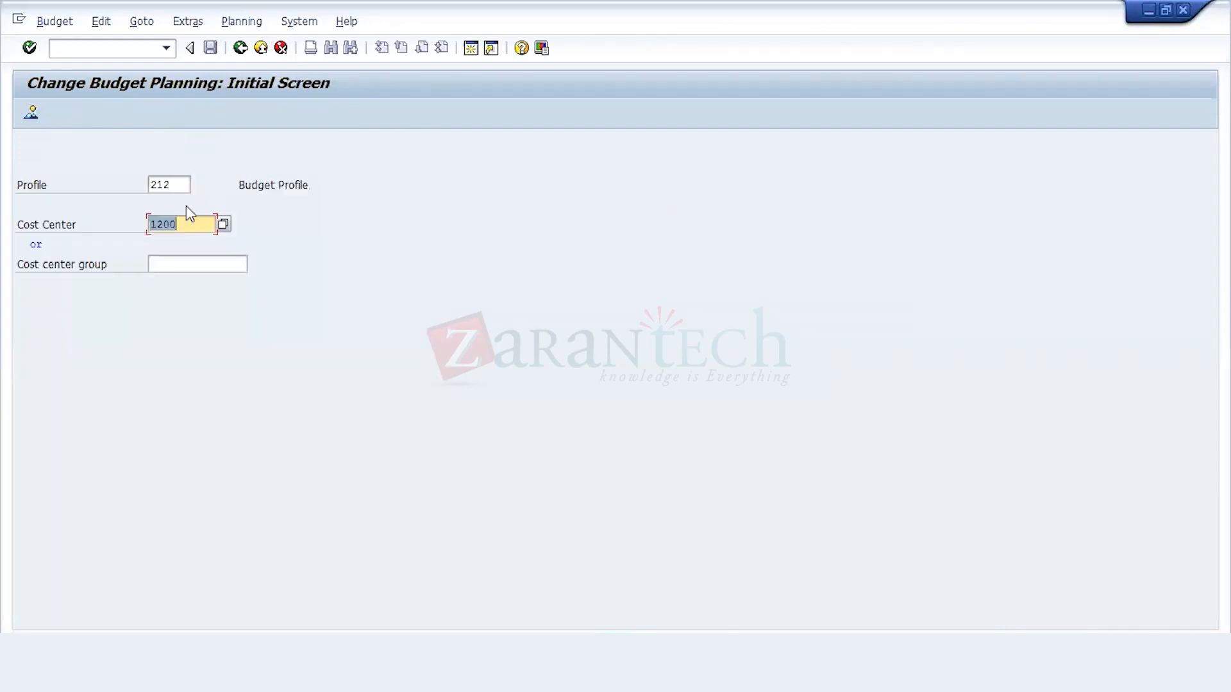
Step: Clear the cost center, enter cost center group 212_CSH instead and open its budget overview
left_click(190, 216)
key("BackSpace")
key("BackSpace")
key("BackSpace")
key("BackSpace")
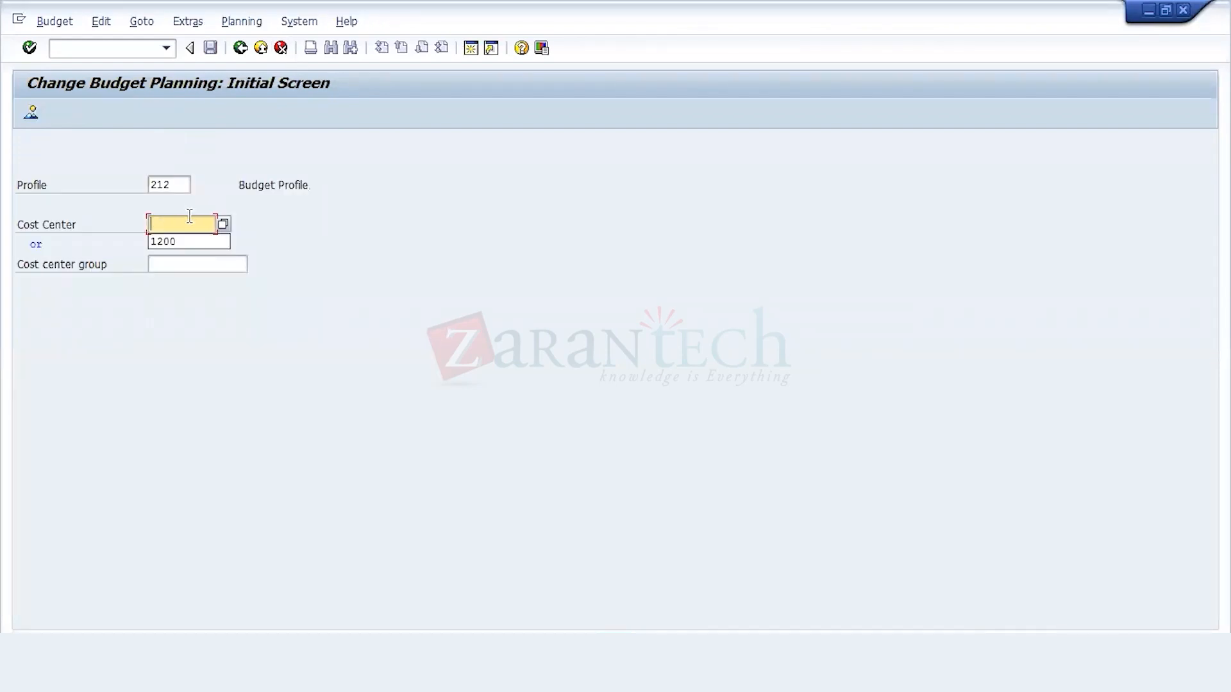
left_click(213, 261)
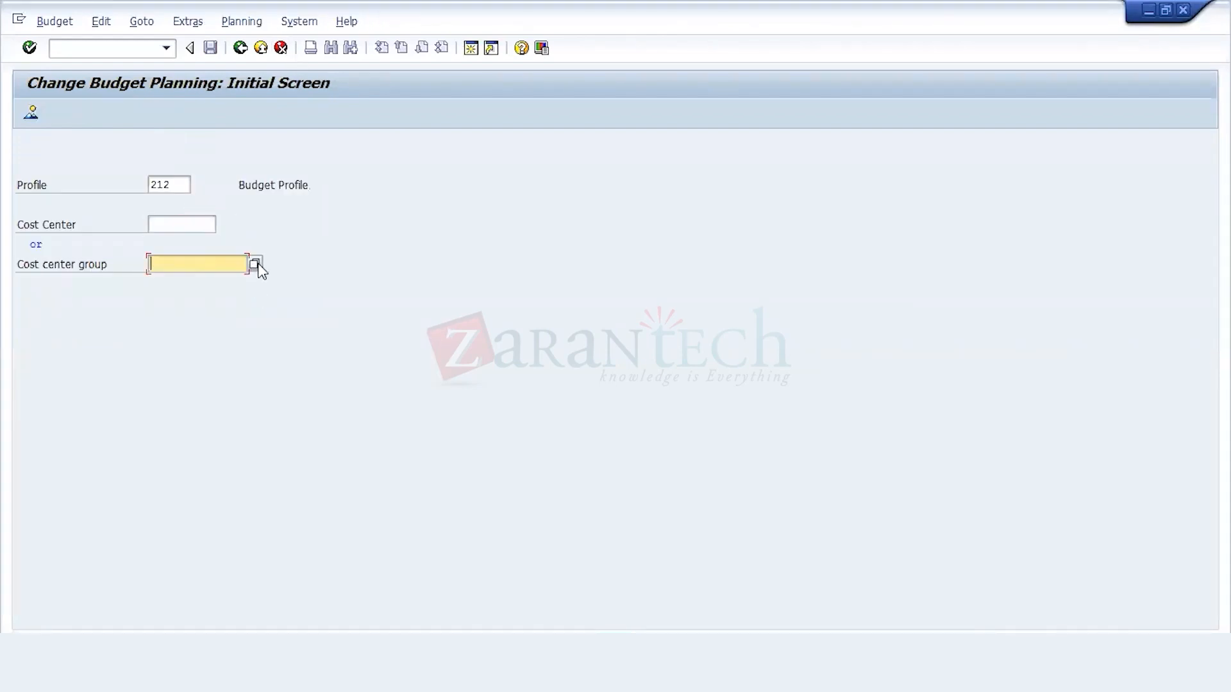
left_click(255, 264)
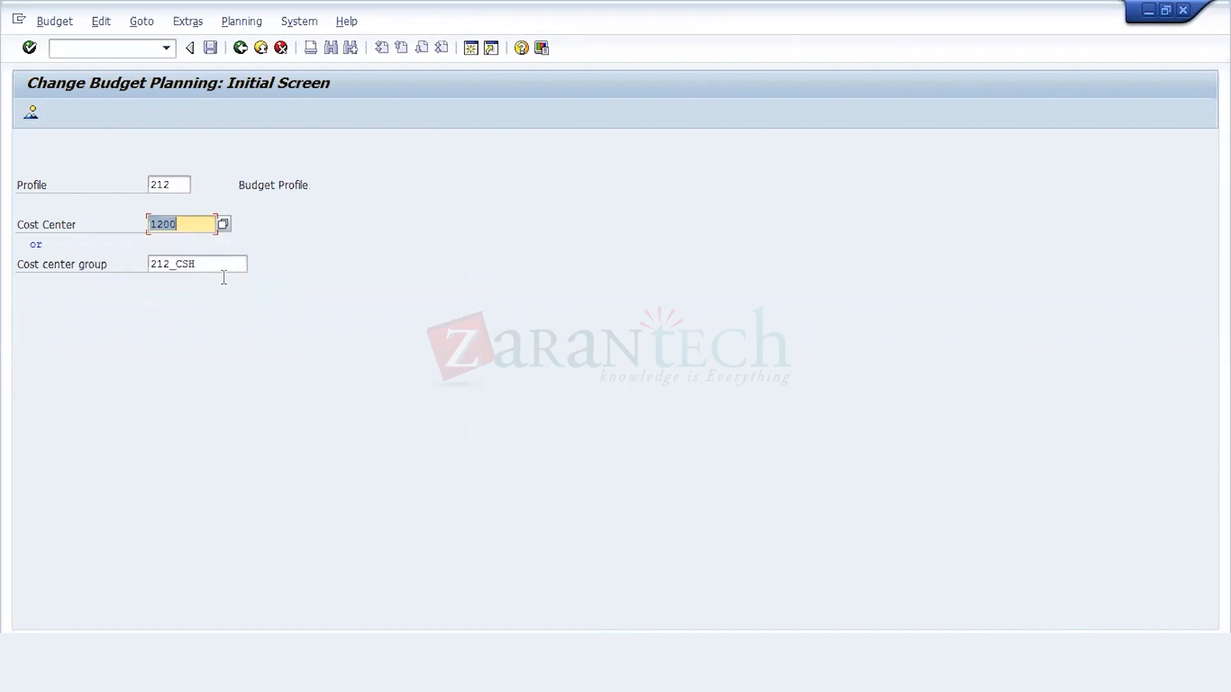
left_click(224, 272)
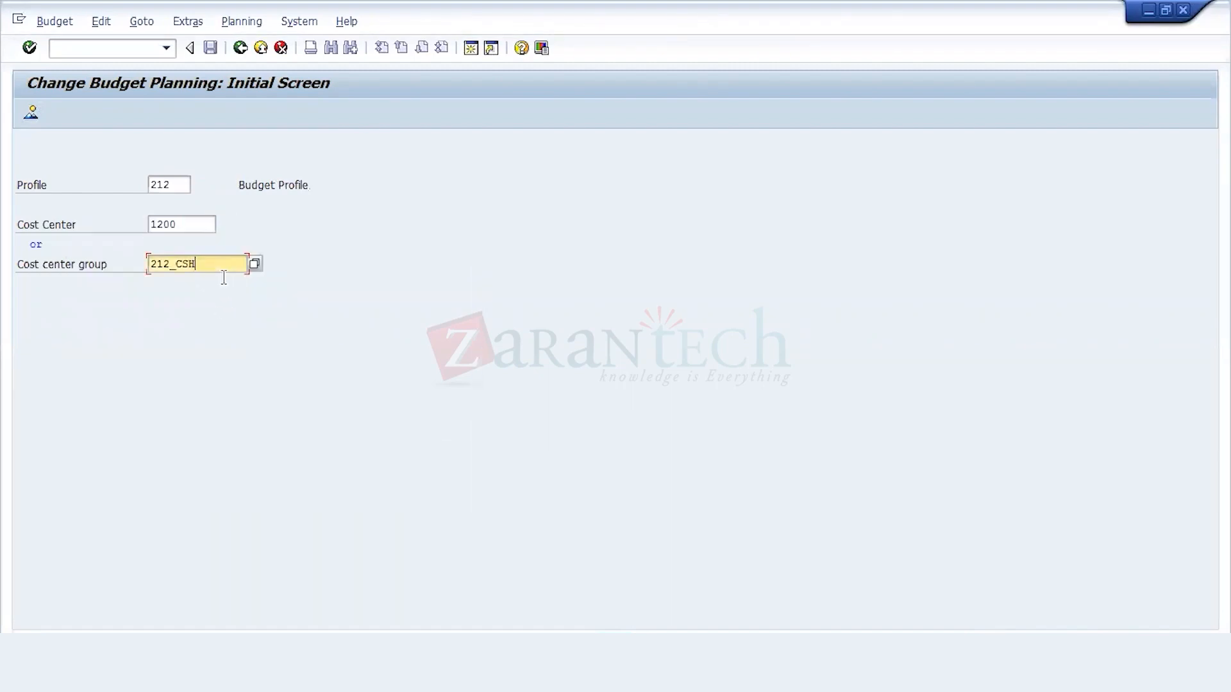
left_click(31, 117)
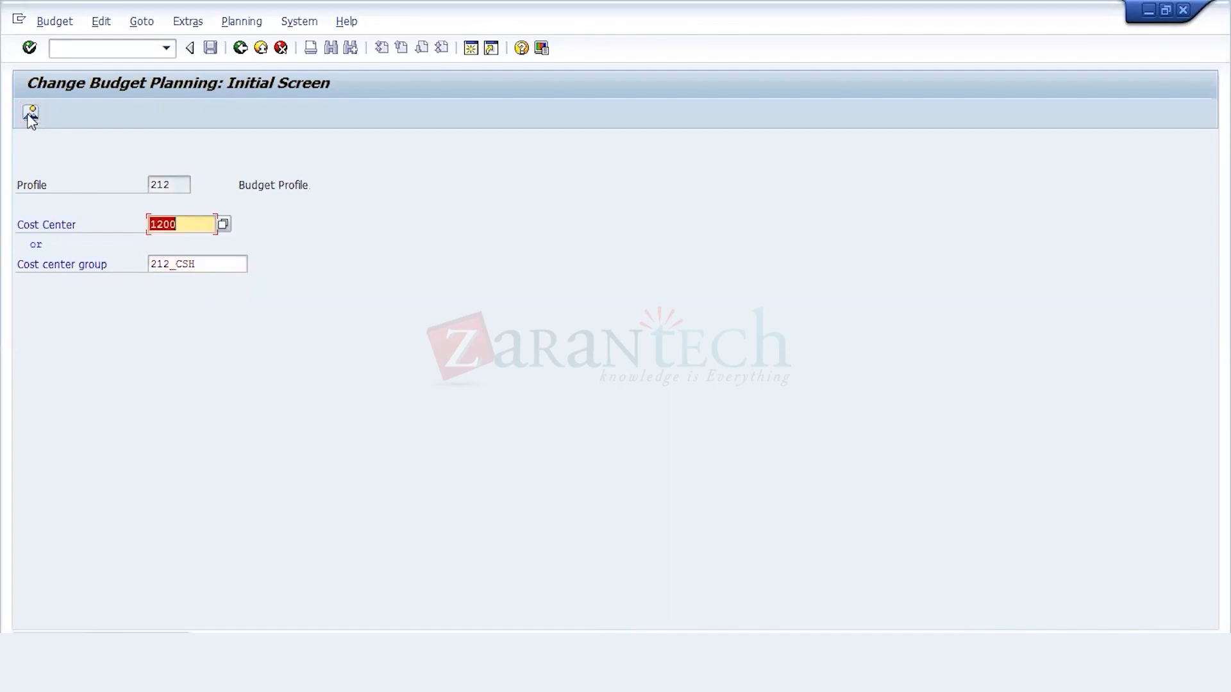
key("BackSpace")
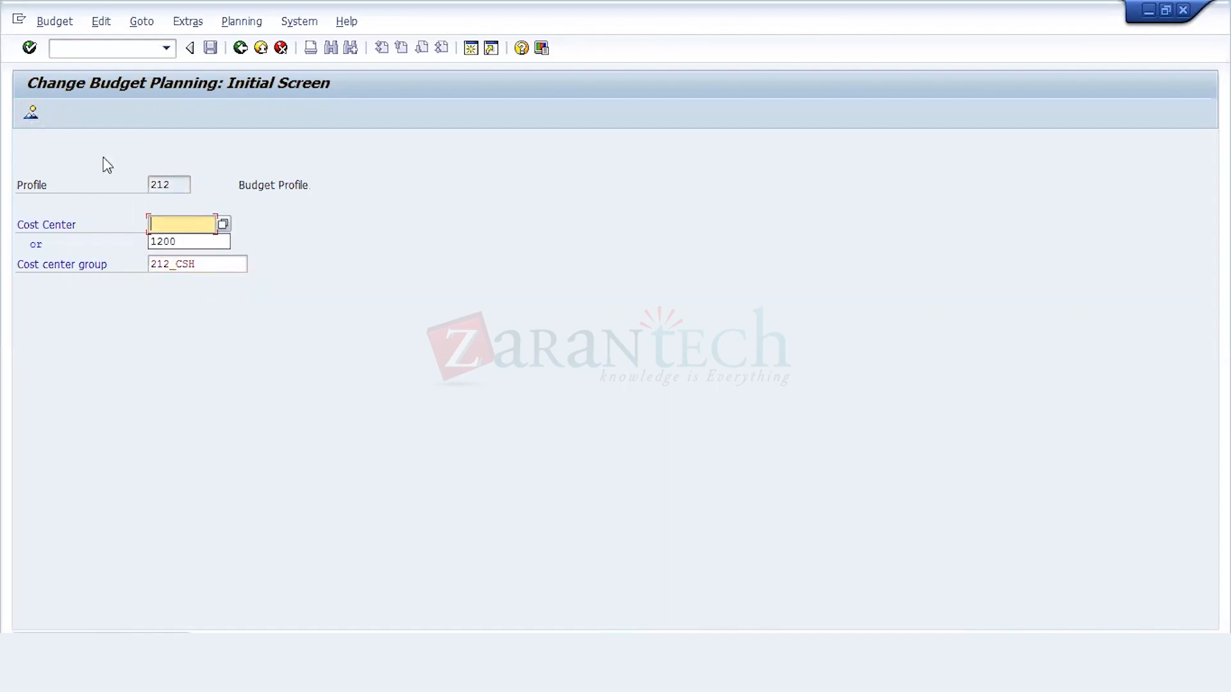
left_click(33, 115)
left_click(33, 115)
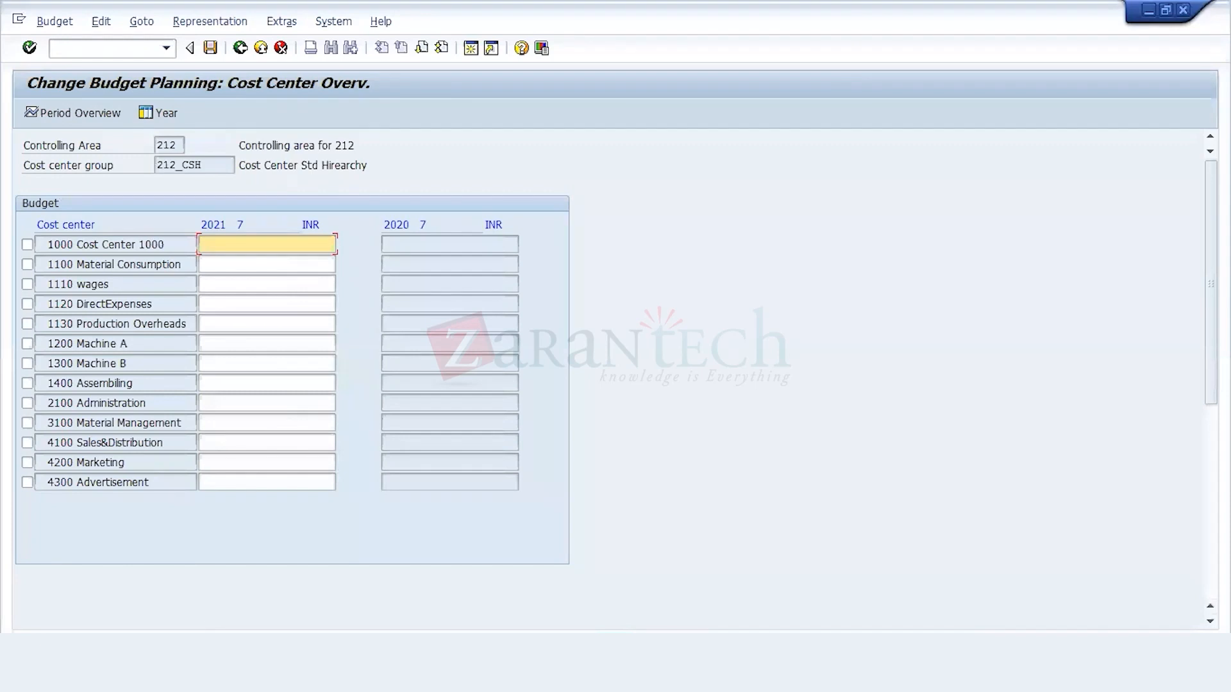
Step: Switch to File Explorer and open the Cost Center Accounting folder inside 1977 data
mouse_move(152, 621)
left_click(151, 602)
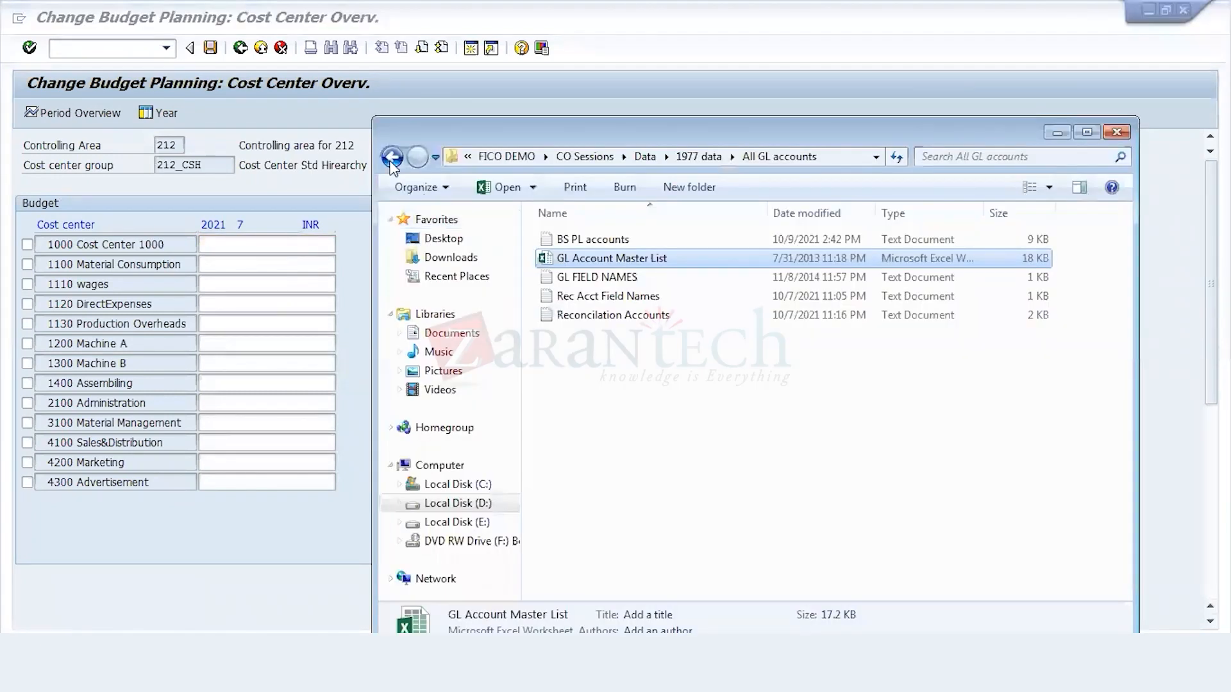
left_click(392, 156)
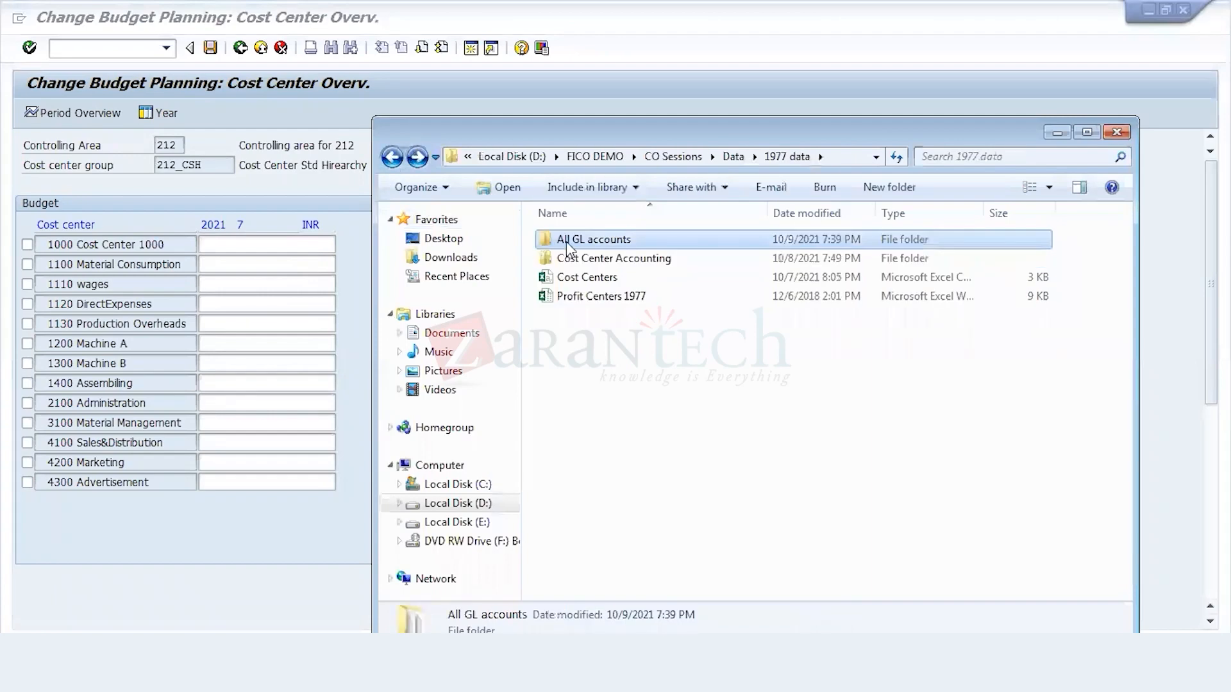
left_click(565, 260)
double_click(565, 260)
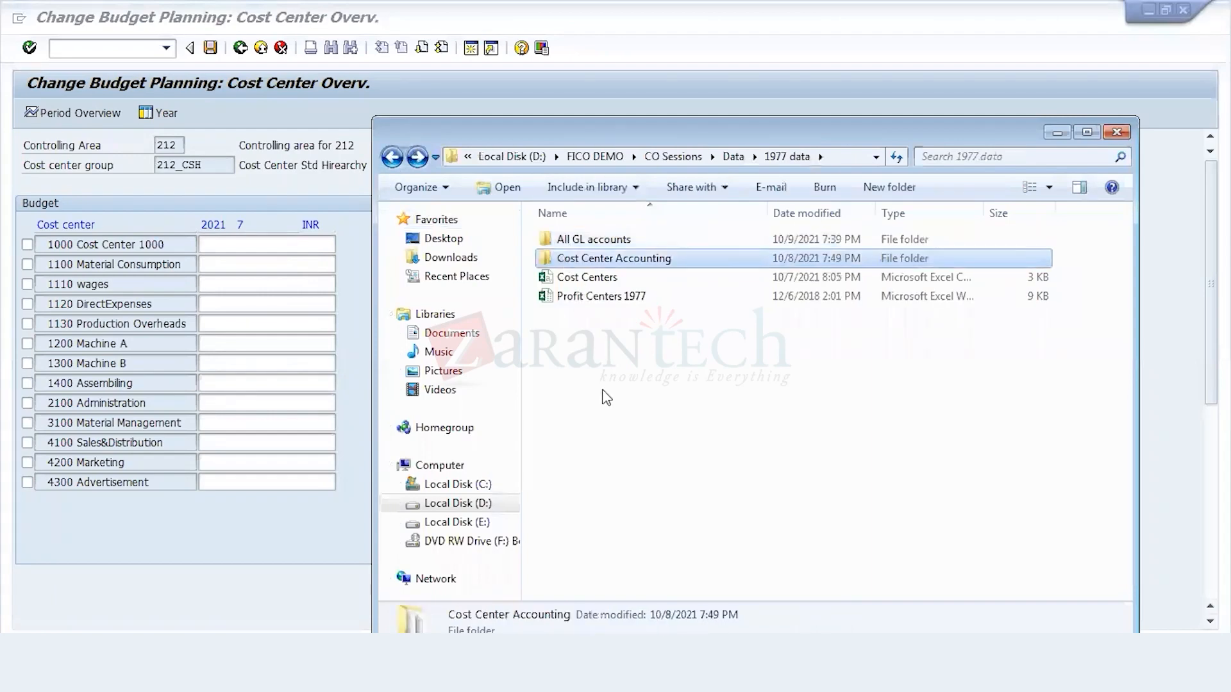
left_click(605, 392)
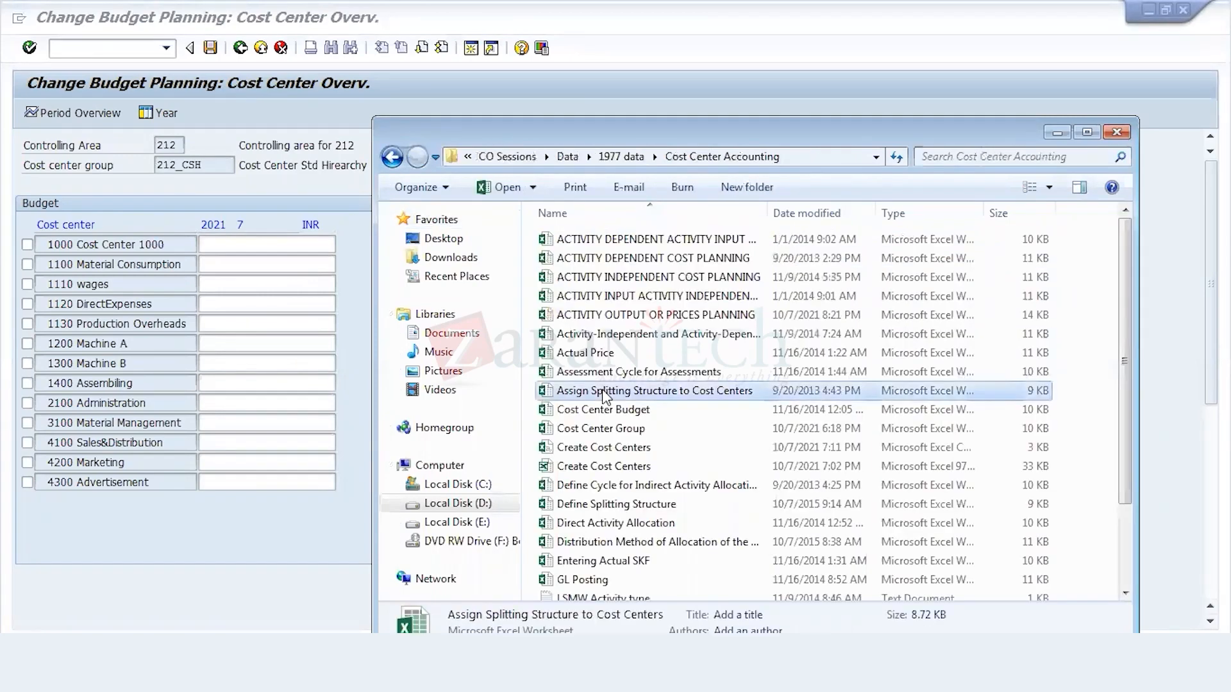
Step: Look through the files in the Cost Center Accounting folder for the cost center budget data
key("Down")
key("Down")
key("Up")
key("Up")
key("Up")
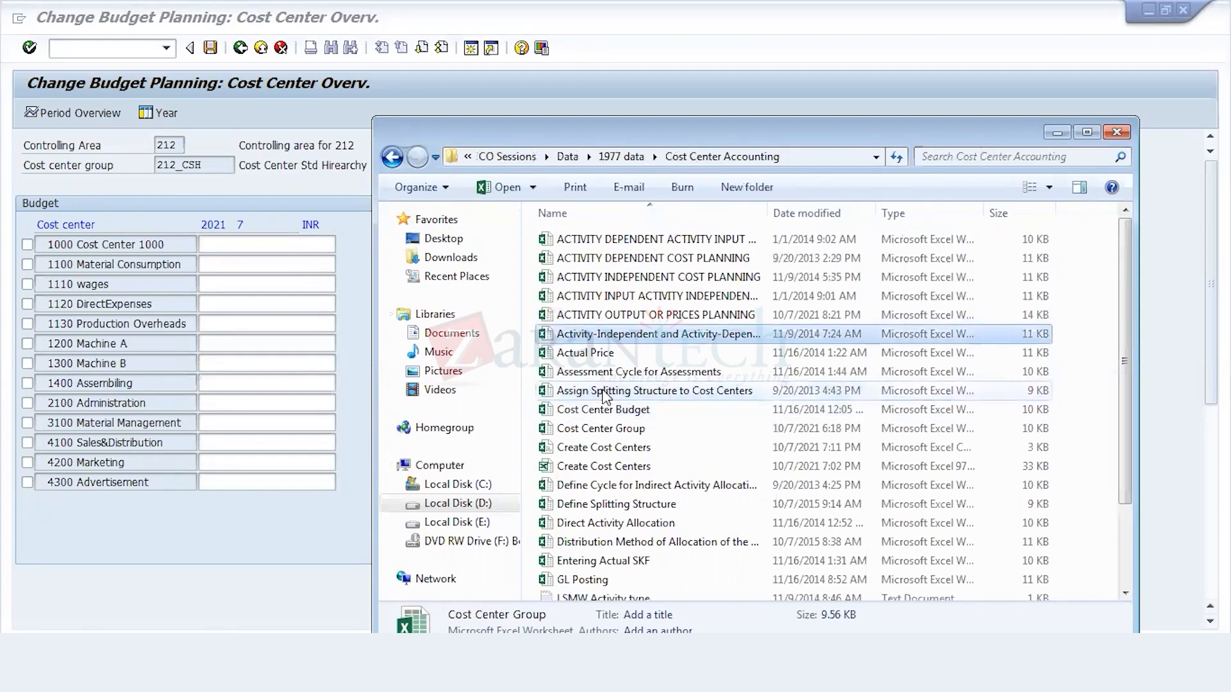
key("Down")
key("Down")
key("Down")
key("Down")
key("Down")
key("Down")
key("Down")
key("Down")
key("Down")
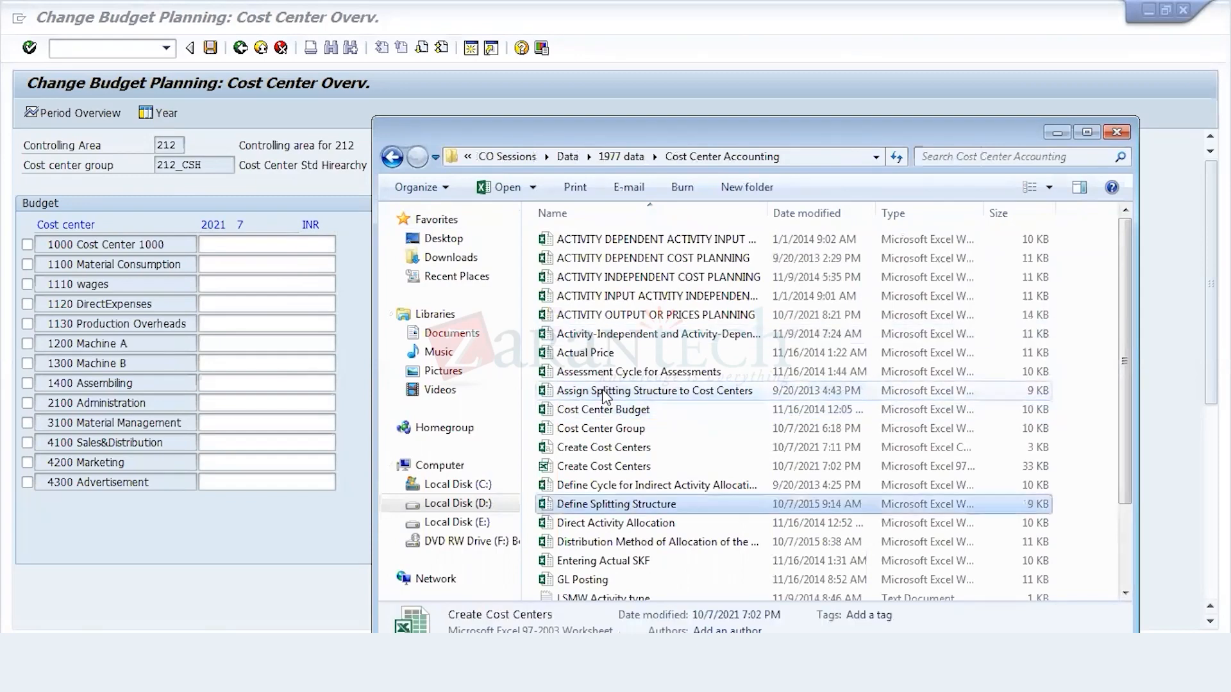
key("Down")
key("Down")
key("Down")
key("Down")
key("Down")
key("Down")
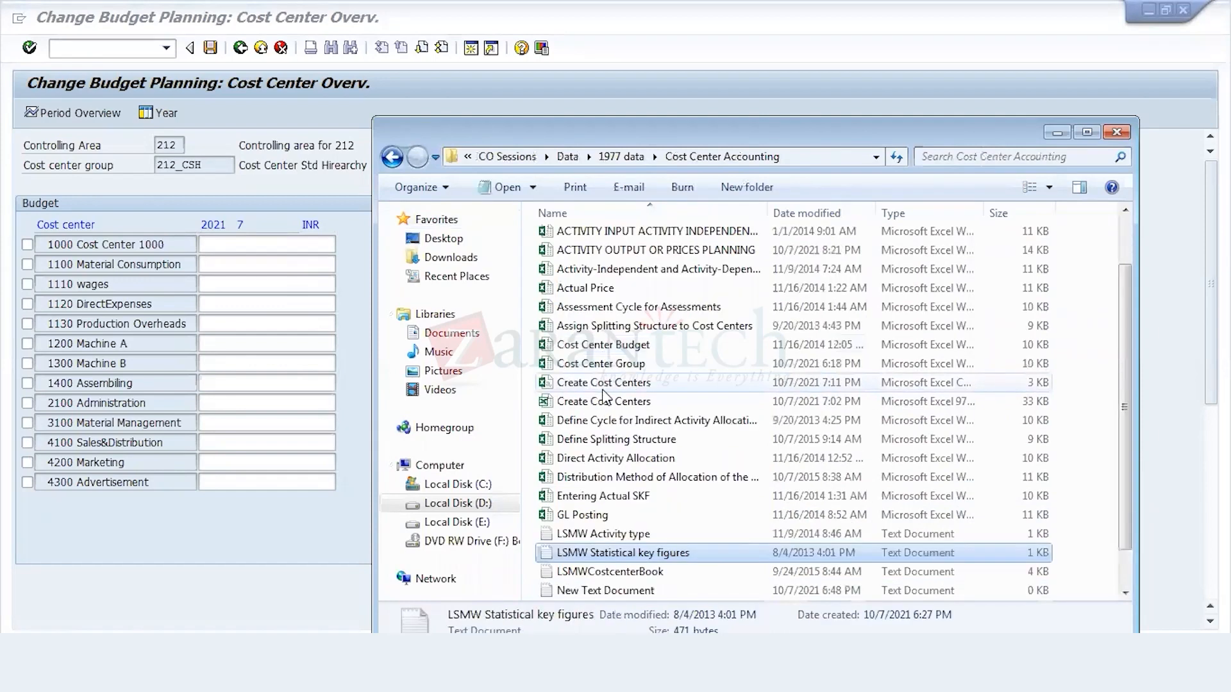
key("Up")
key("Up")
key("Up")
key("Up")
key("Up")
key("Up")
key("Up")
key("Up")
key("Up")
key("Up")
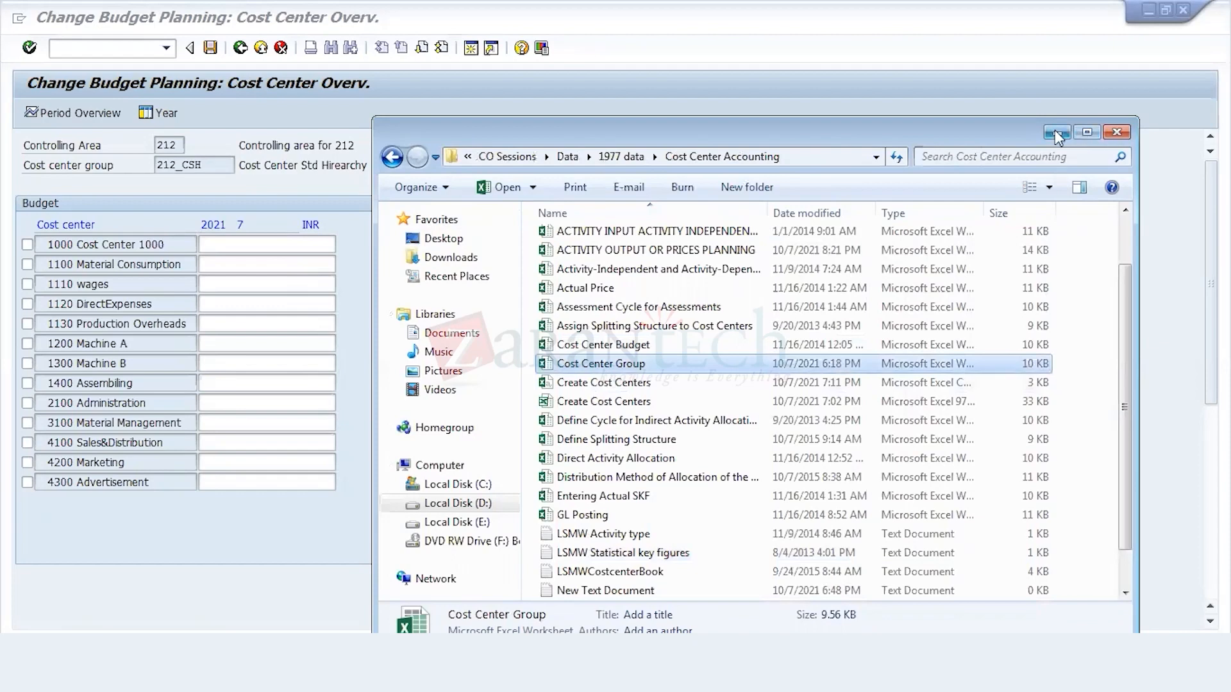
Step: Return to the budget overview and enter a 2021 period 7 budget of 10.00.000 INR for Cost Center 1000
left_click(273, 262)
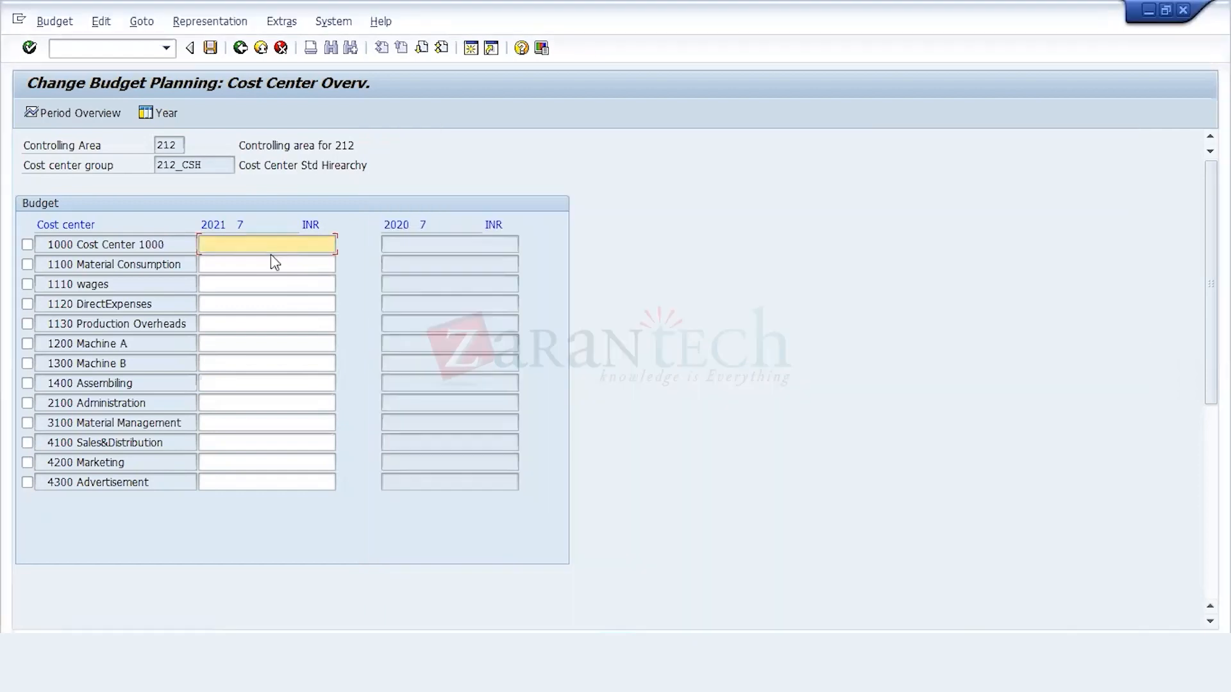
type("10")
type("000")
key("BackSpace")
key("BackSpace")
key("BackSpace")
type(".00.000")
key("Tab")
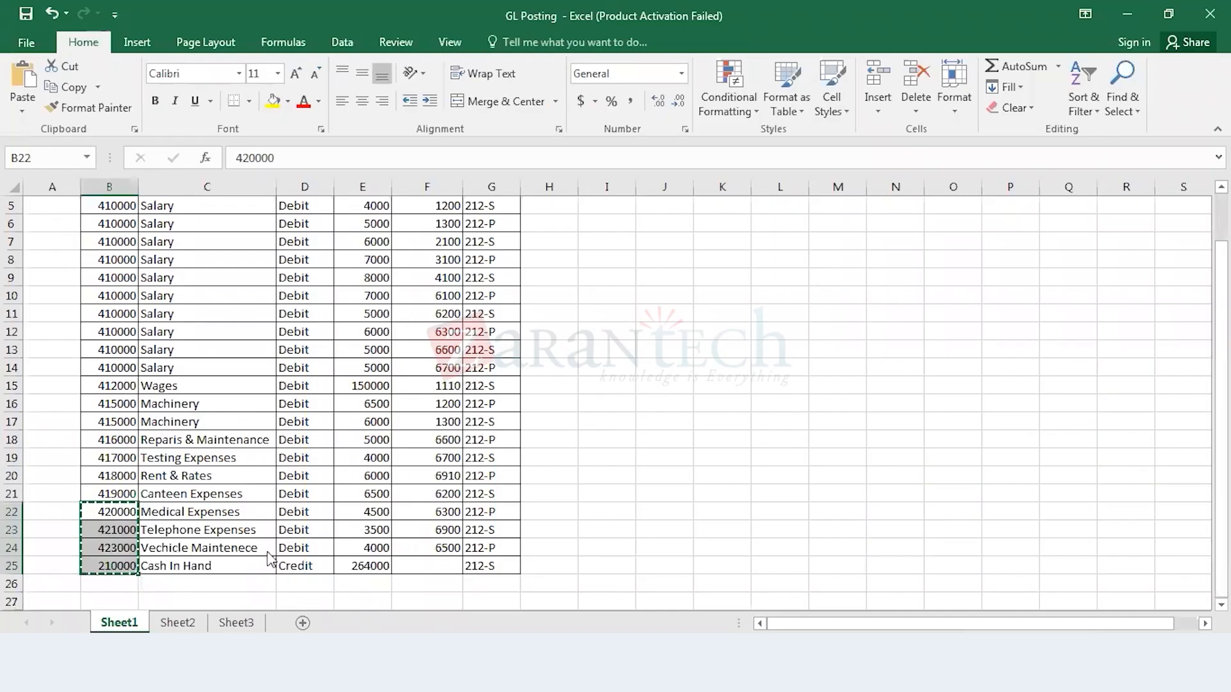
Step: Copy G/L accounts 420000, 421000, 423000 and 210000 from the Excel posting sheet into the empty lines of the G/L document for company code 212
key("ctrl+c")
key("alt+Tab")
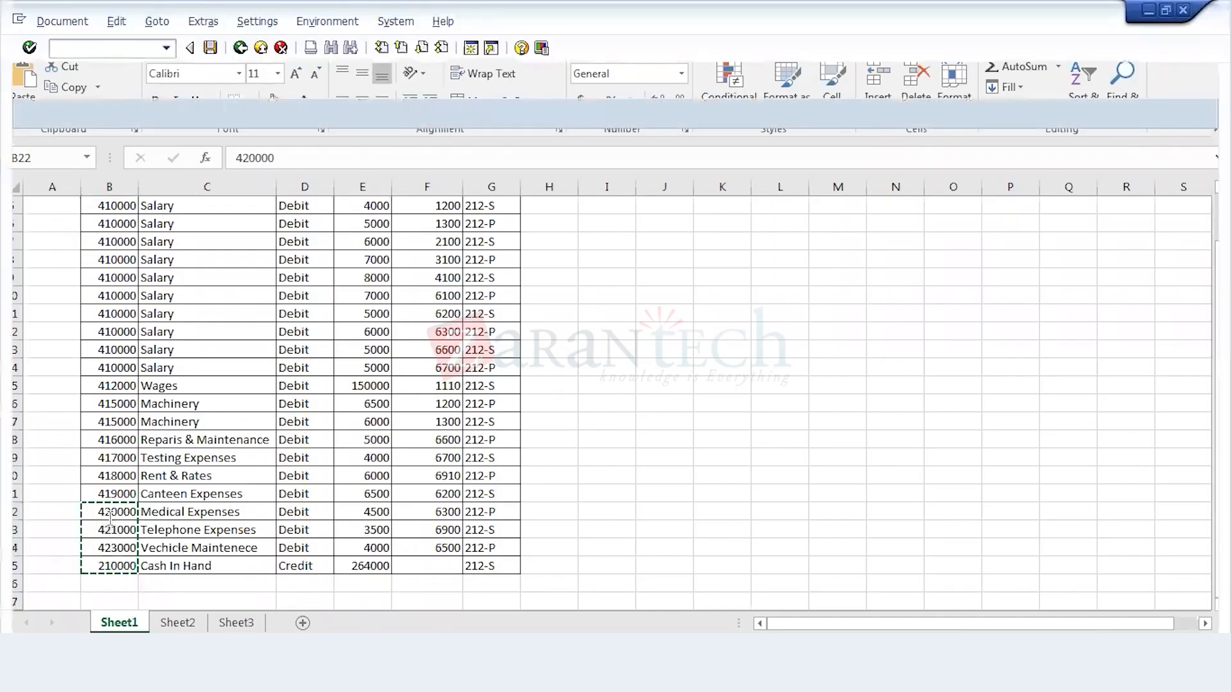
key("alt+Tab")
left_click(84, 423)
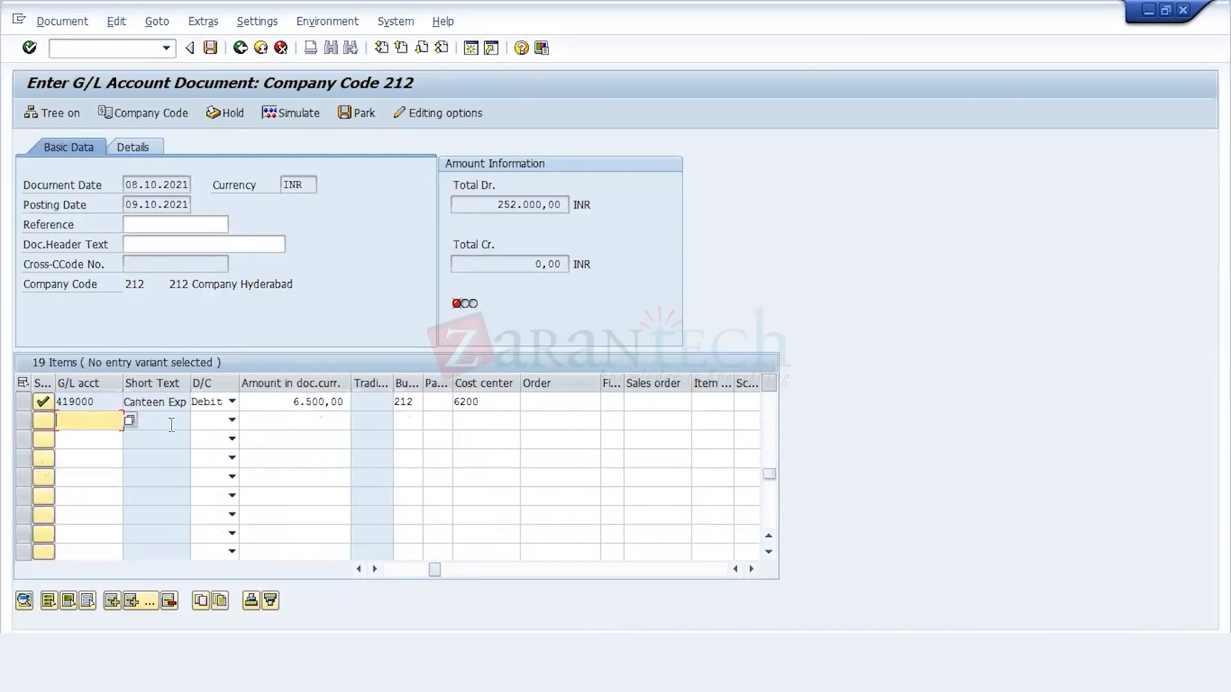
key("ctrl+v")
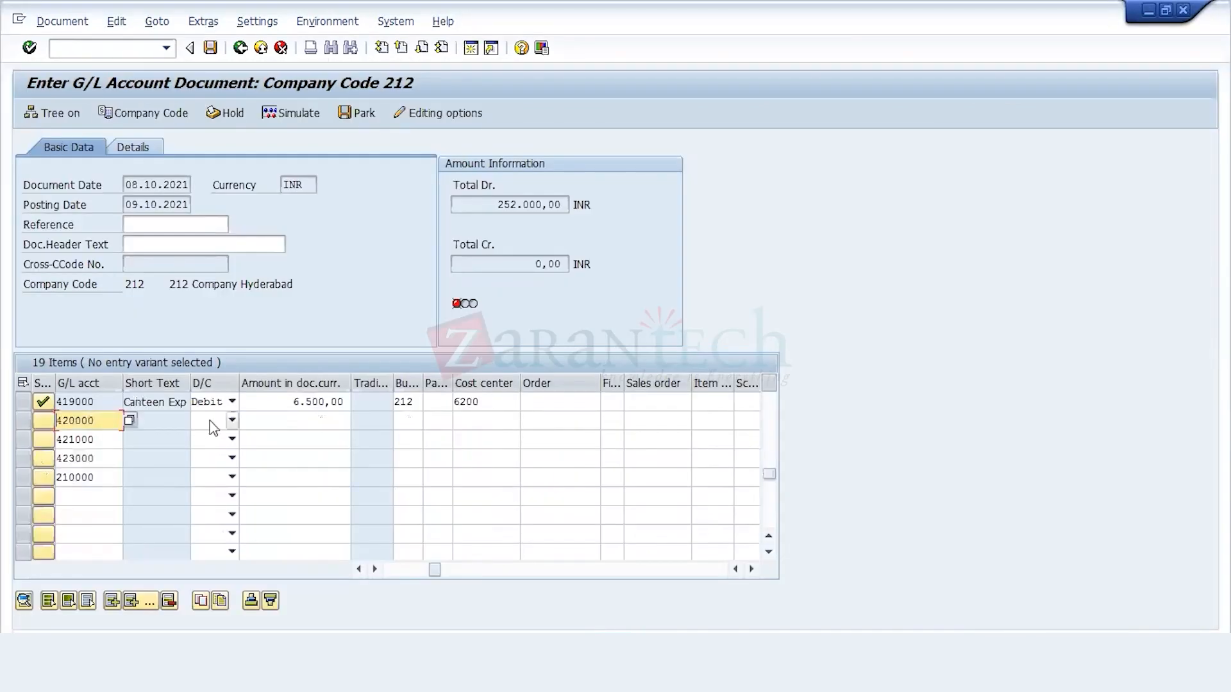
Step: Set accounts 420000, 421000 and 423000 to Debit and account 210000 to Credit
left_click(173, 421)
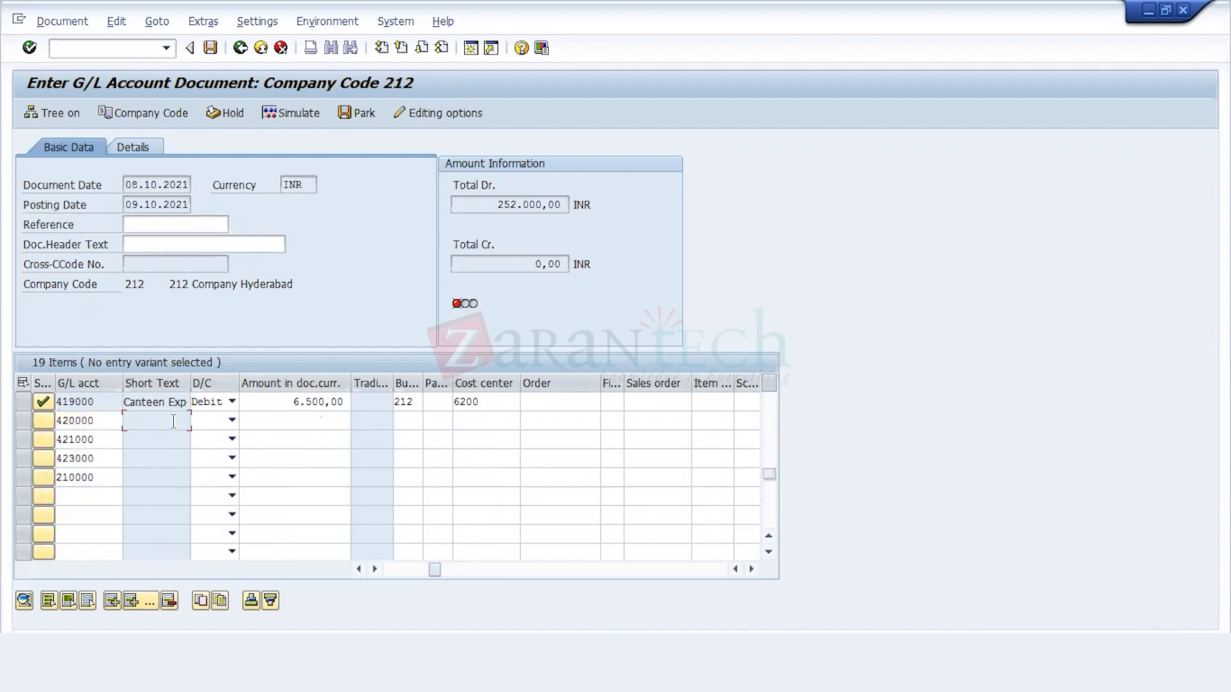
key("Tab")
key("d")
key("Down")
key("d")
key("Down")
key("d")
key("Down")
key("c")
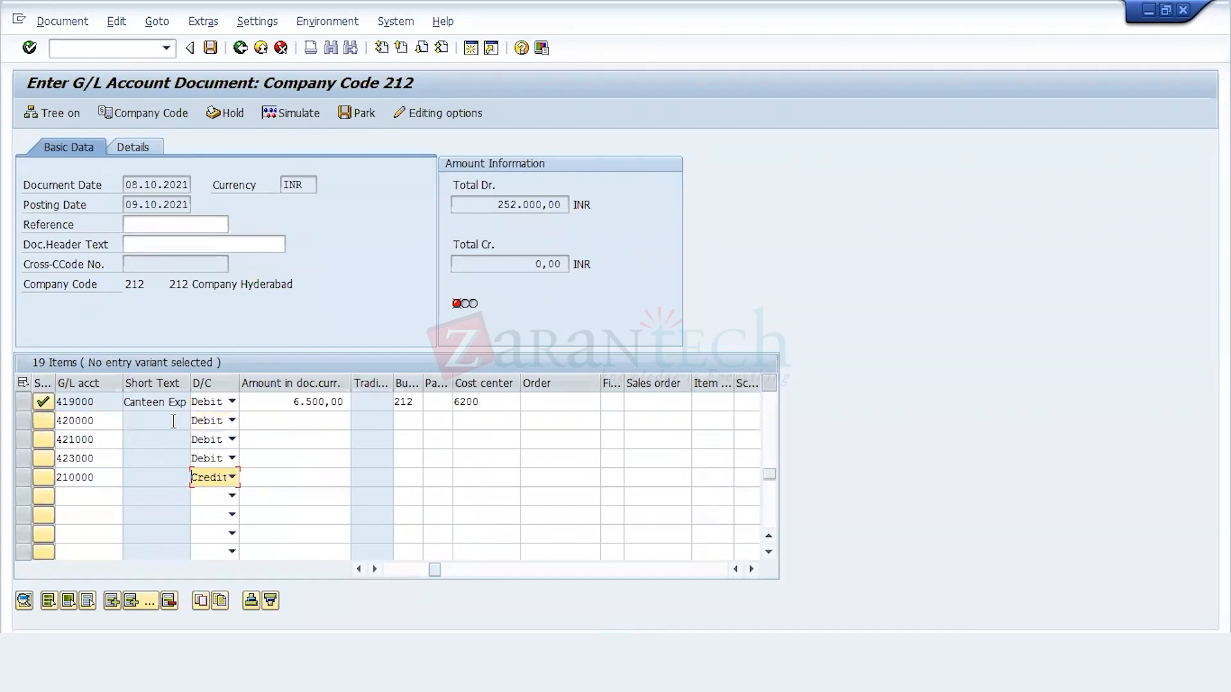
Step: Copy the amounts 4500, 3500, 4000 and 264000 from the Excel posting sheet into the lines for accounts 420000, 421000, 423000 and 210000
left_click(307, 418)
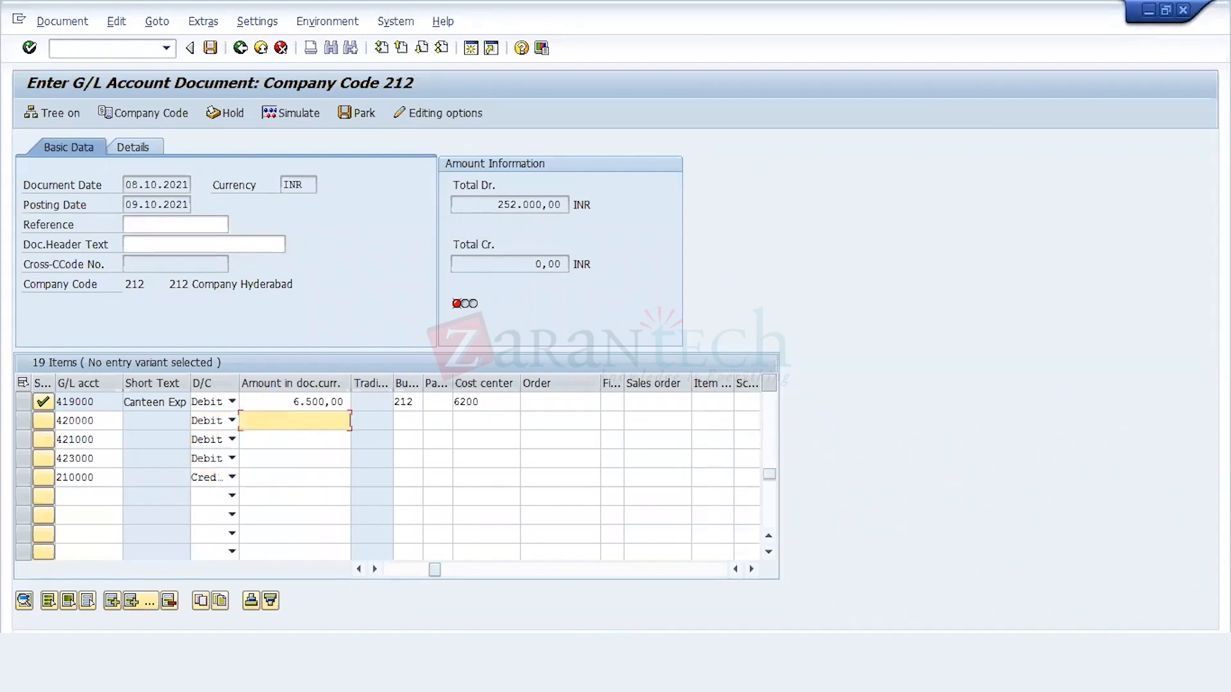
key("alt+Tab")
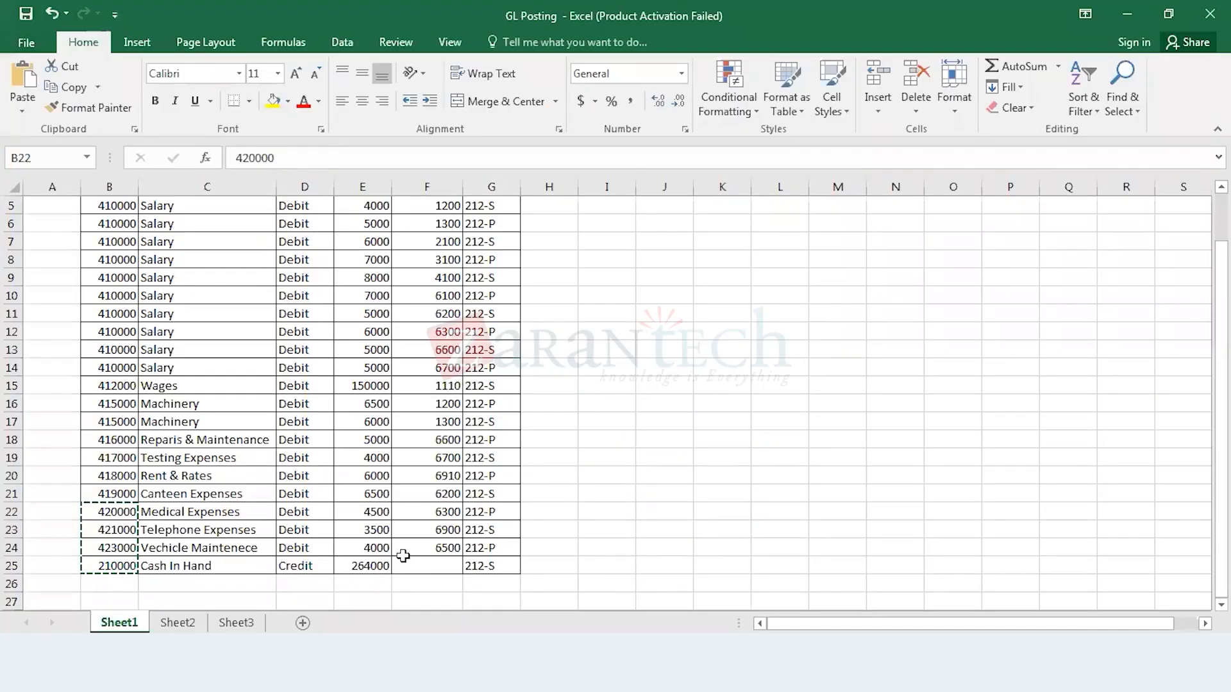
left_click(380, 513)
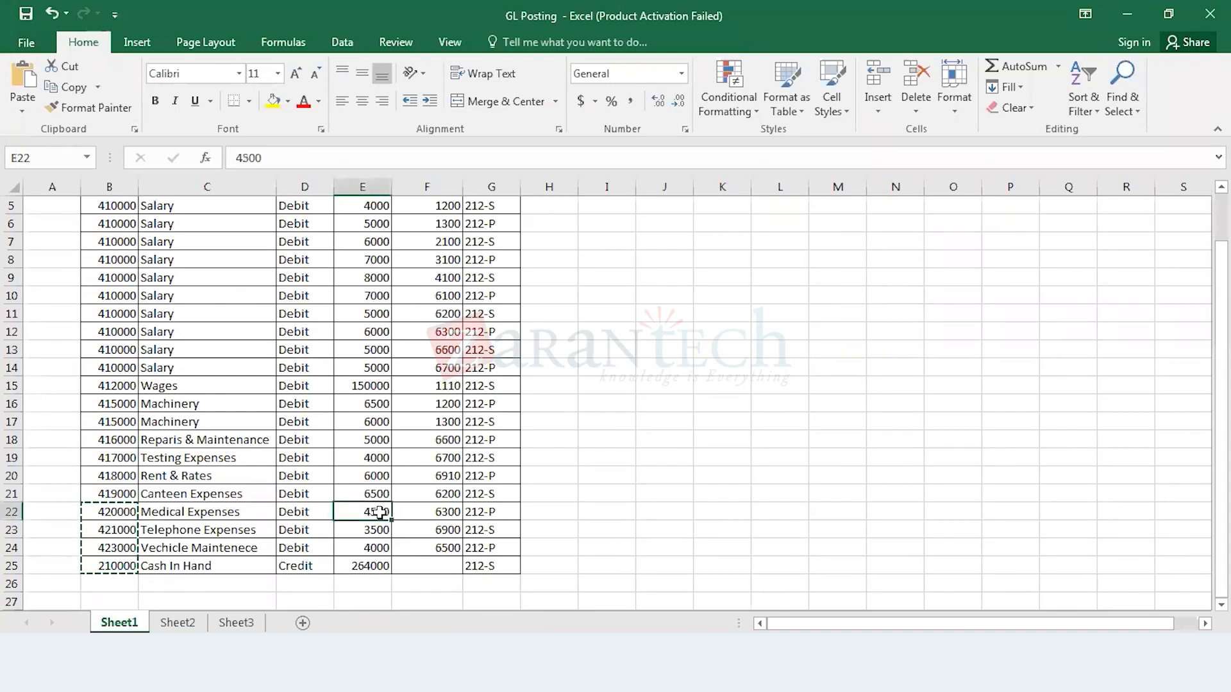
key("shift+Down")
key("shift+Down")
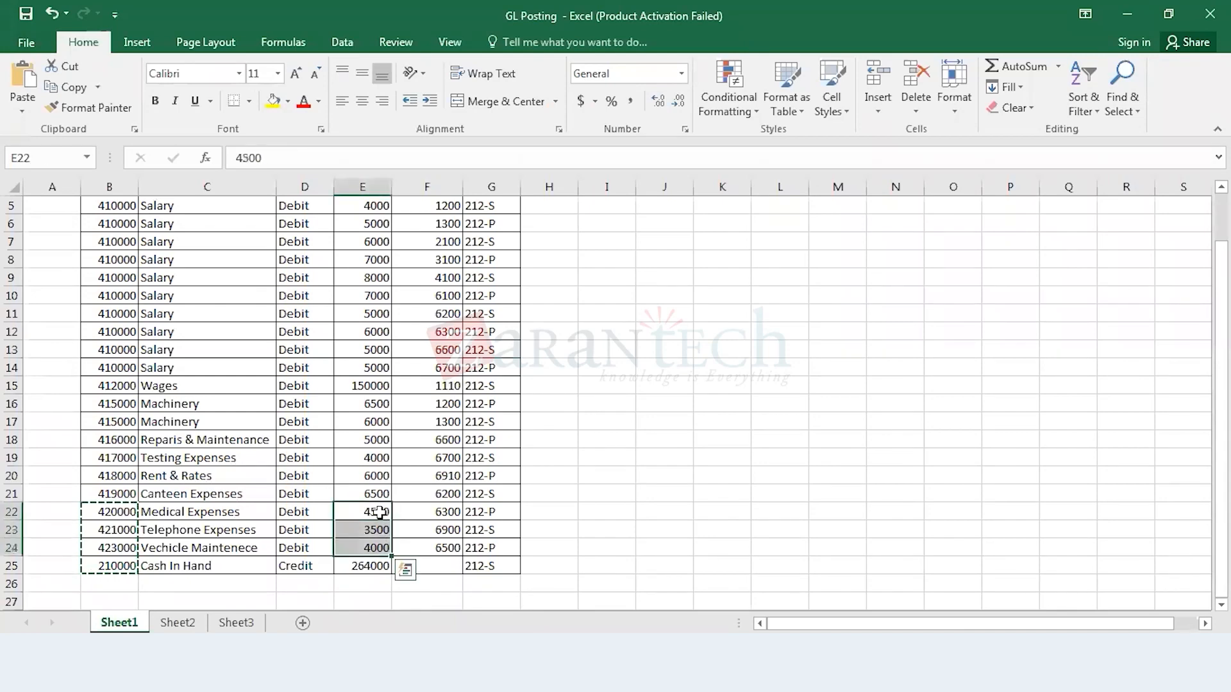
key("ctrl+c")
key("alt+Tab")
key("ctrl+v")
key("Tab")
Step: Copy cost centers 6300, 6900 and 6500 from the Excel posting sheet into the lines for accounts 420000, 421000 and 423000
key("alt+Tab")
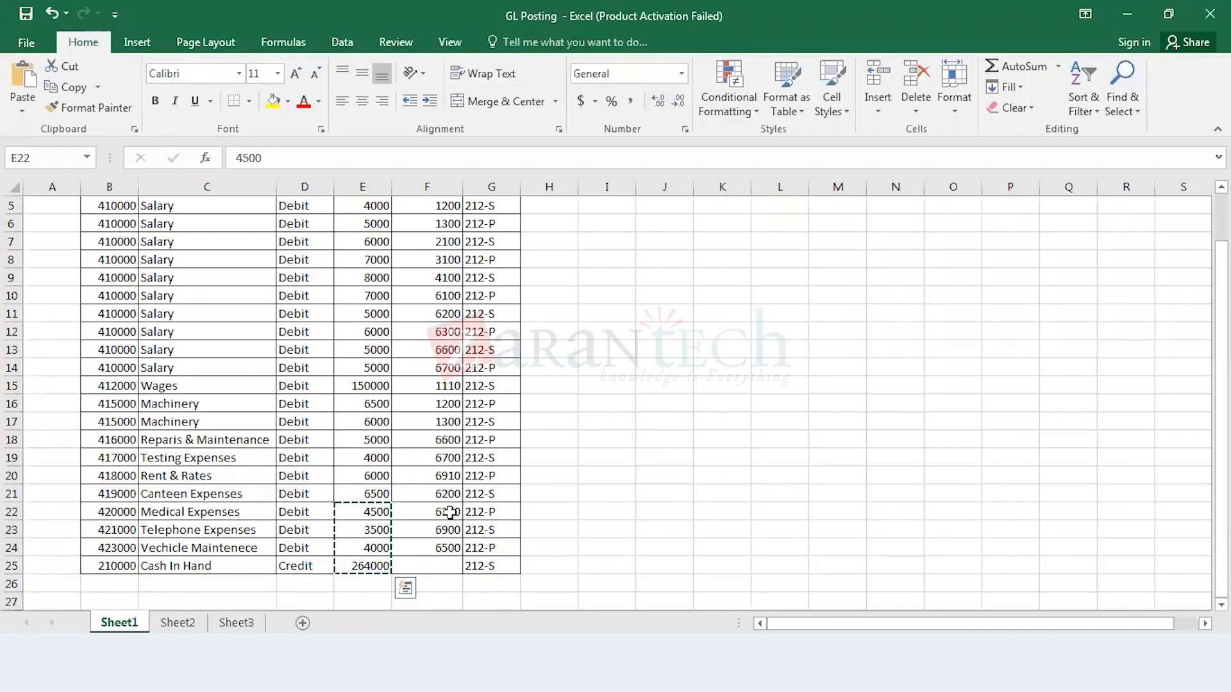
left_click_drag(448, 513, 449, 548)
key("ctrl+c")
key("alt+Tab")
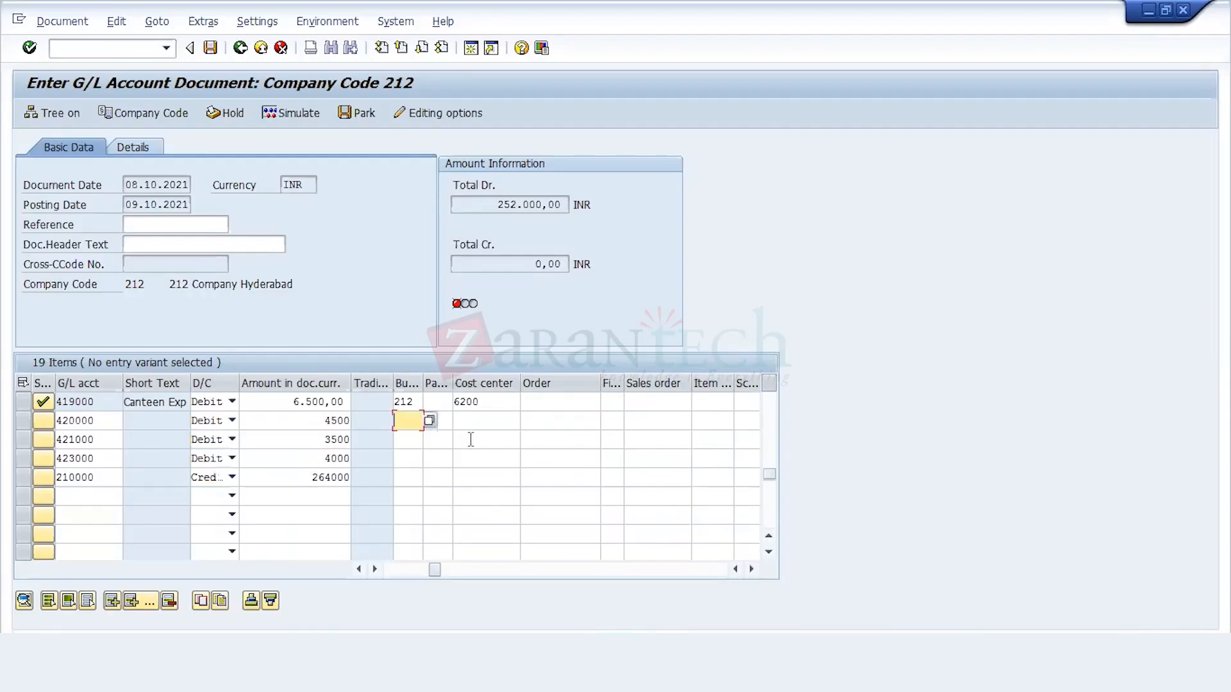
left_click(468, 421)
key("ctrl+v")
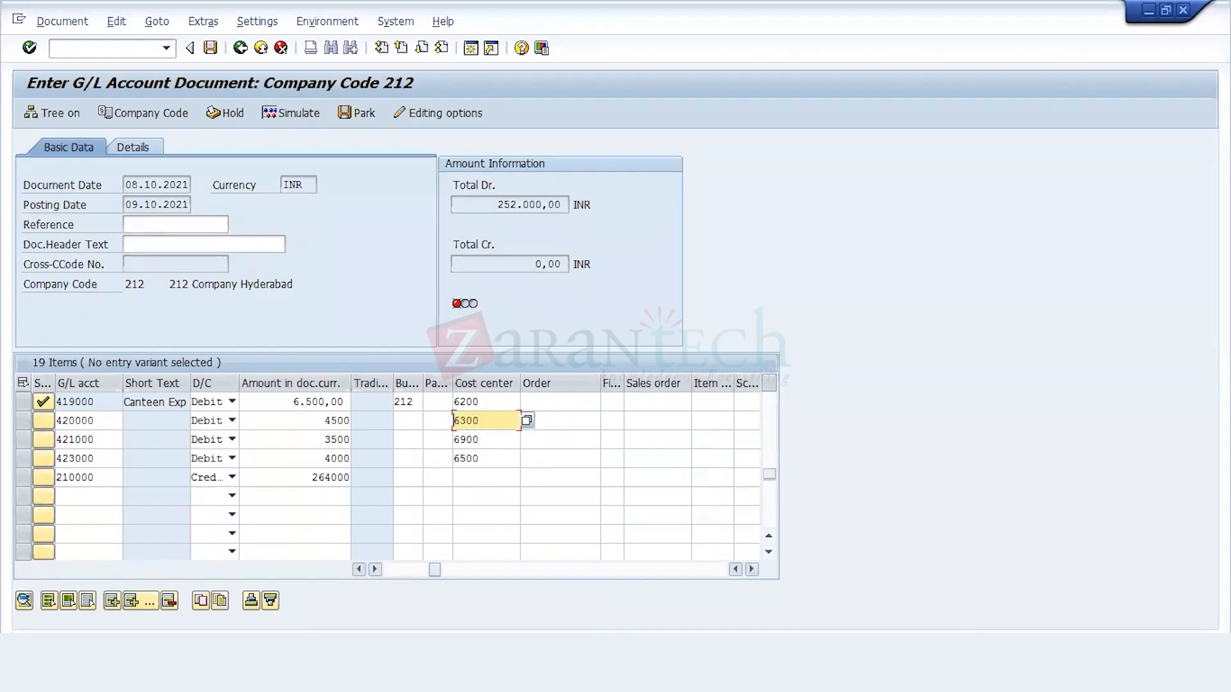
Step: Copy segments 212-P, 212-S, 212-P and 212-S from the Excel sheet into the lines for accounts 420000 through 210000 and validate the entries
key("alt+Tab")
left_click_drag(491, 512, 491, 565)
key("ctrl+c")
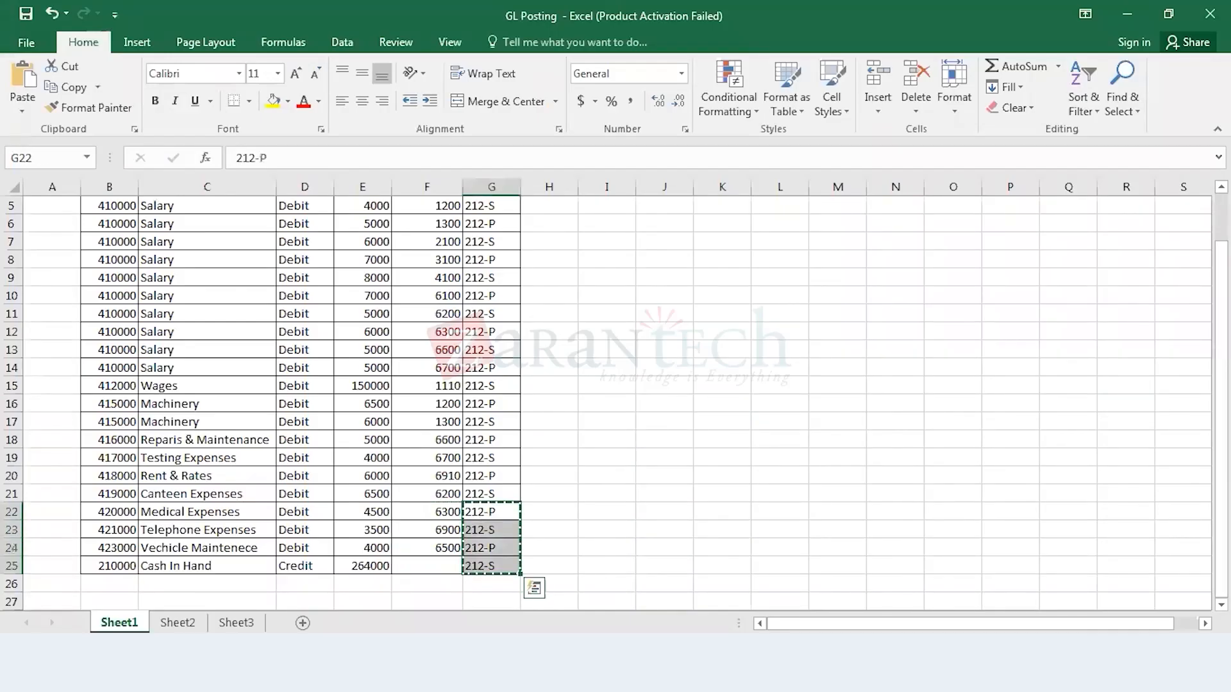
key("alt+Tab")
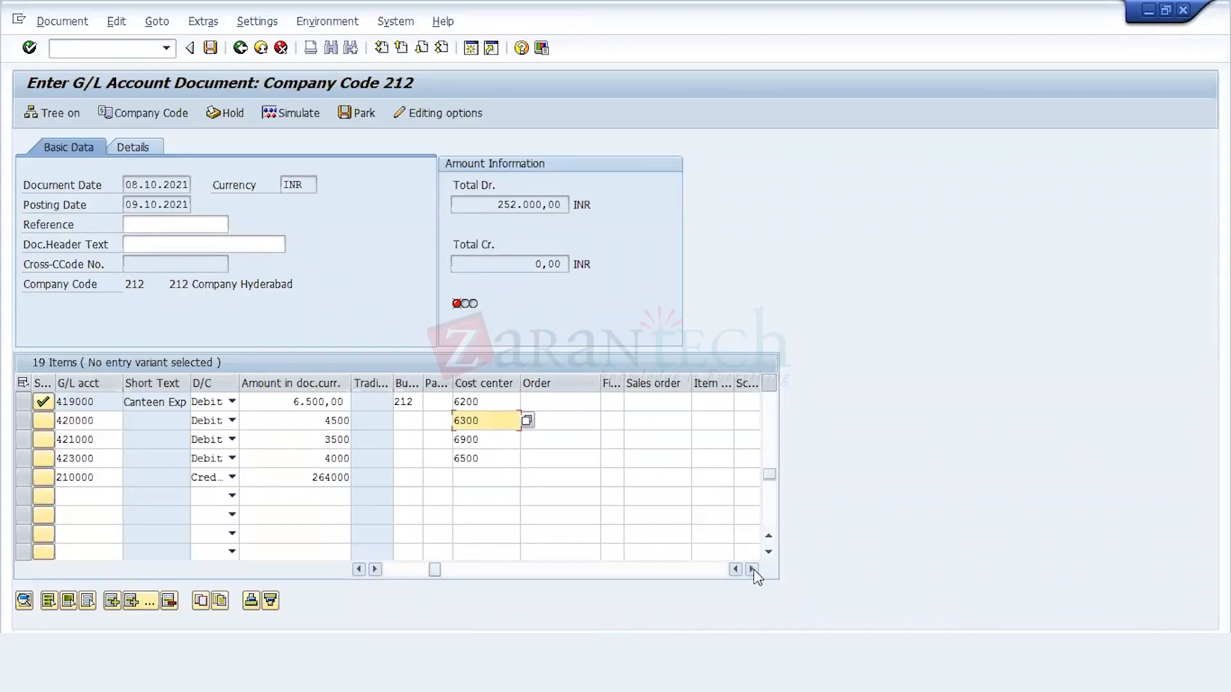
left_click(752, 569)
left_click(752, 569)
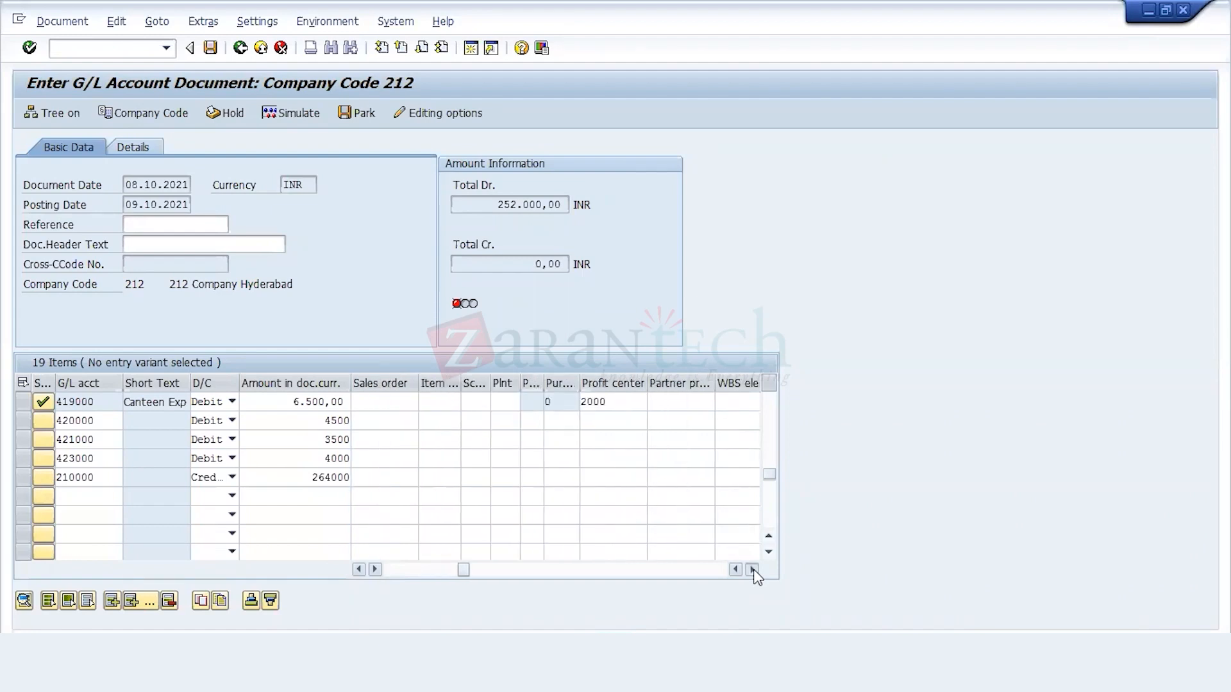
left_click(752, 569)
left_click(752, 570)
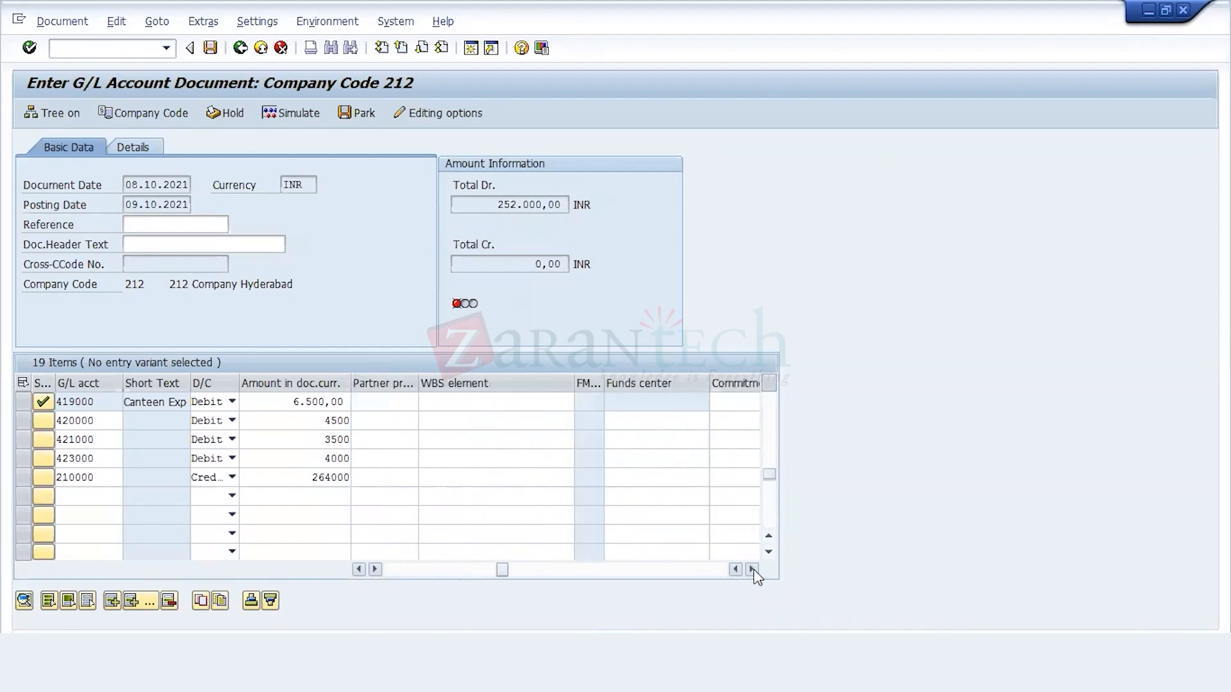
left_click(752, 570)
left_click(752, 570)
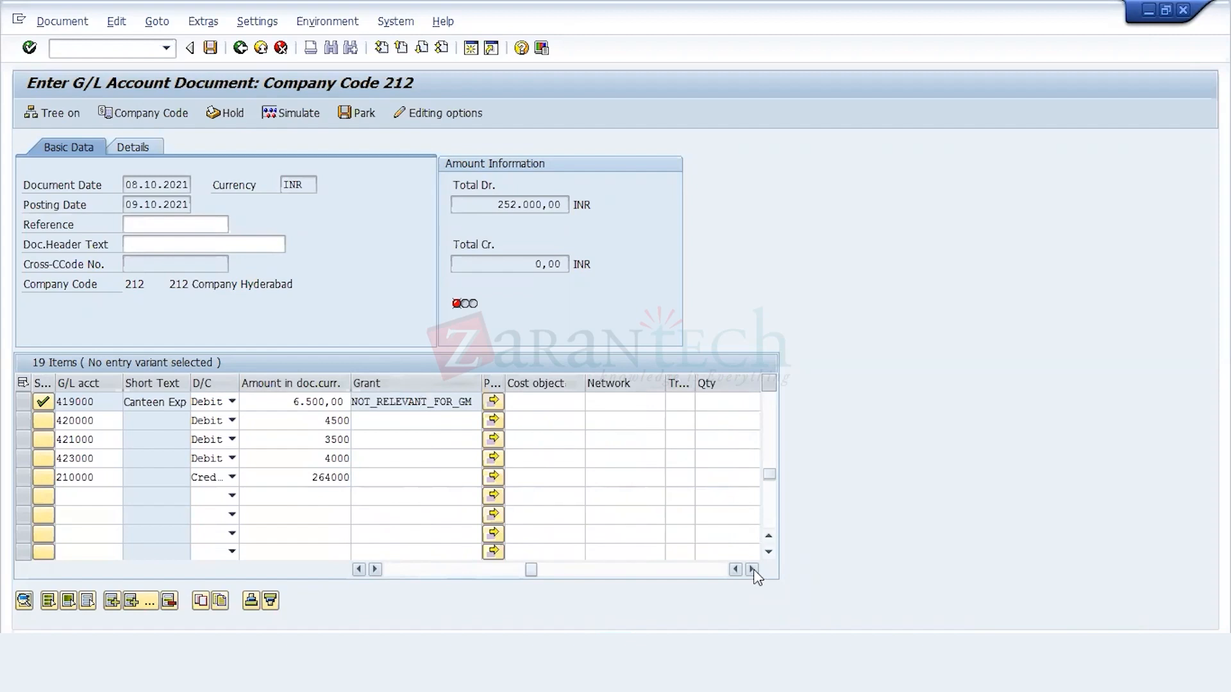
left_click(752, 569)
left_click(752, 569)
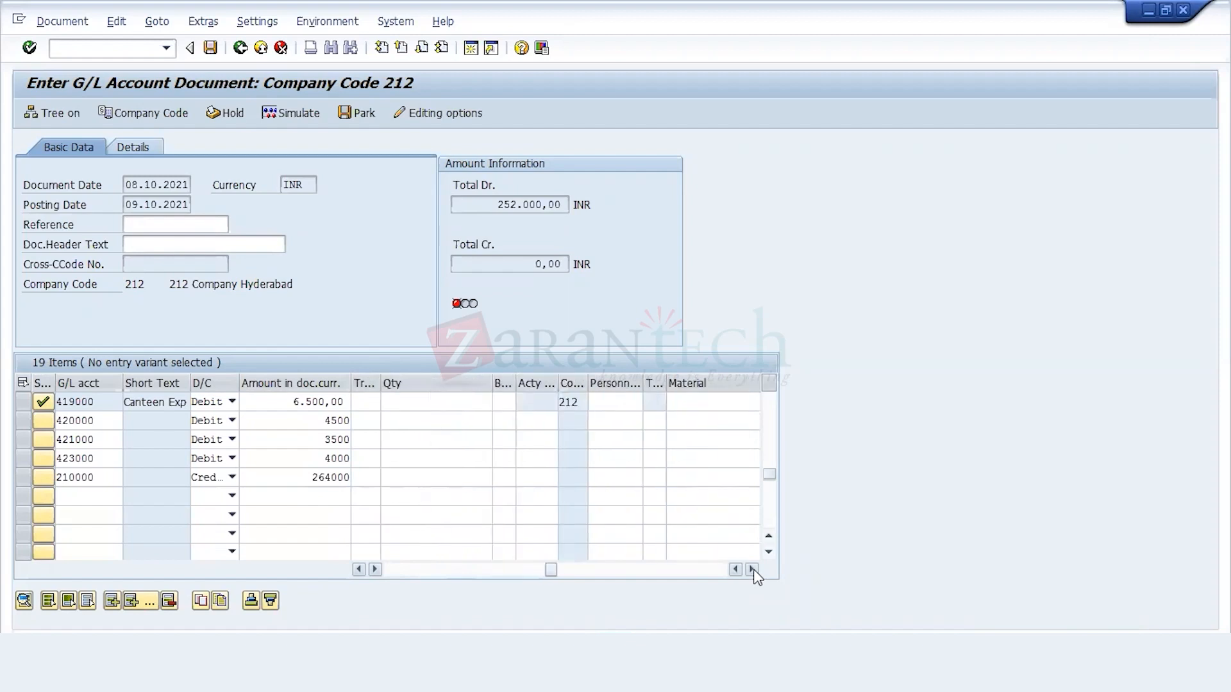
left_click(752, 569)
left_click(752, 570)
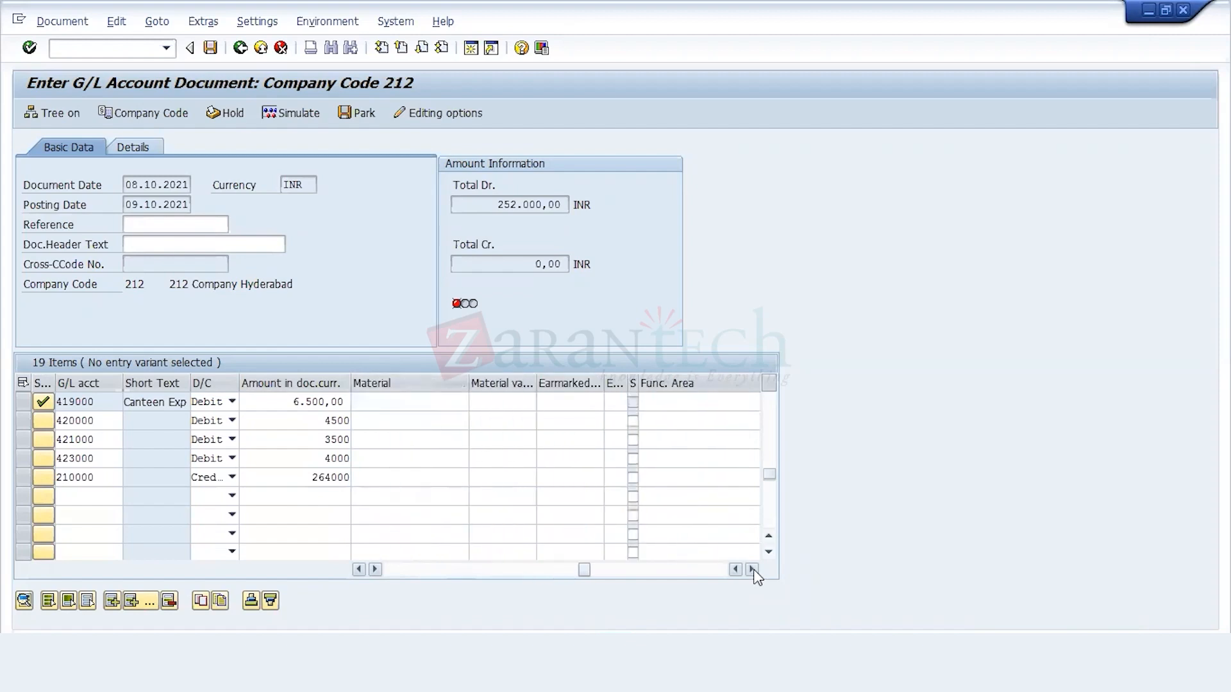
left_click(752, 569)
left_click(752, 569)
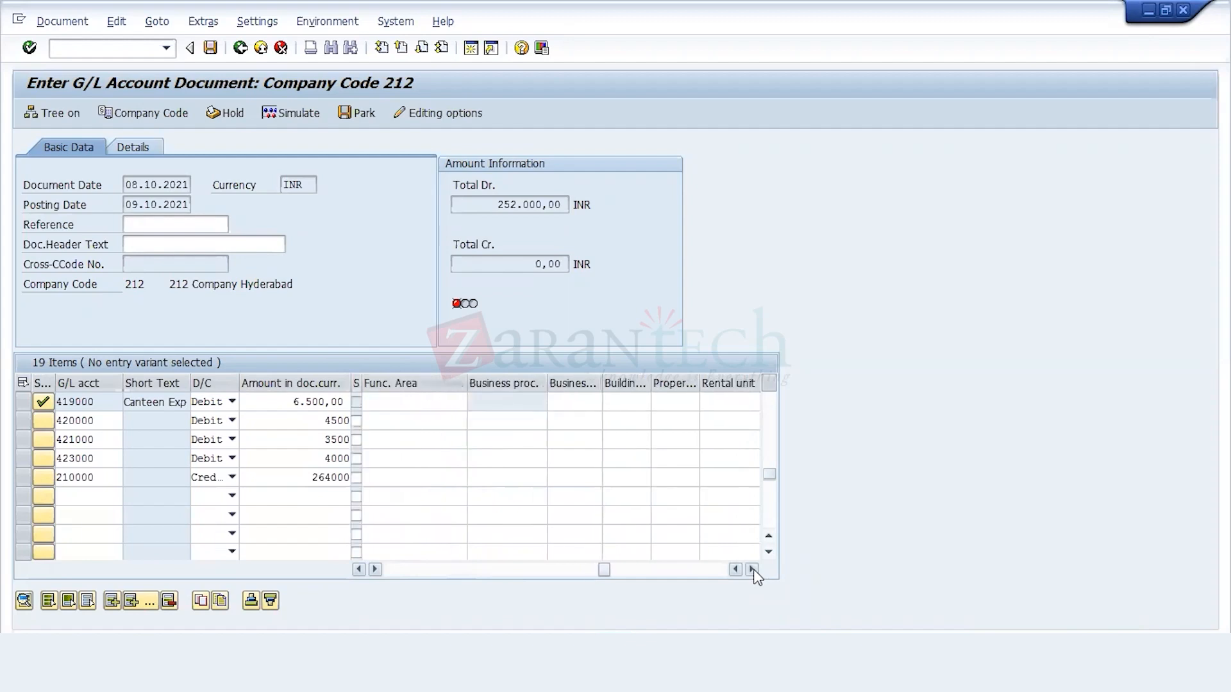
left_click(752, 569)
left_click(752, 570)
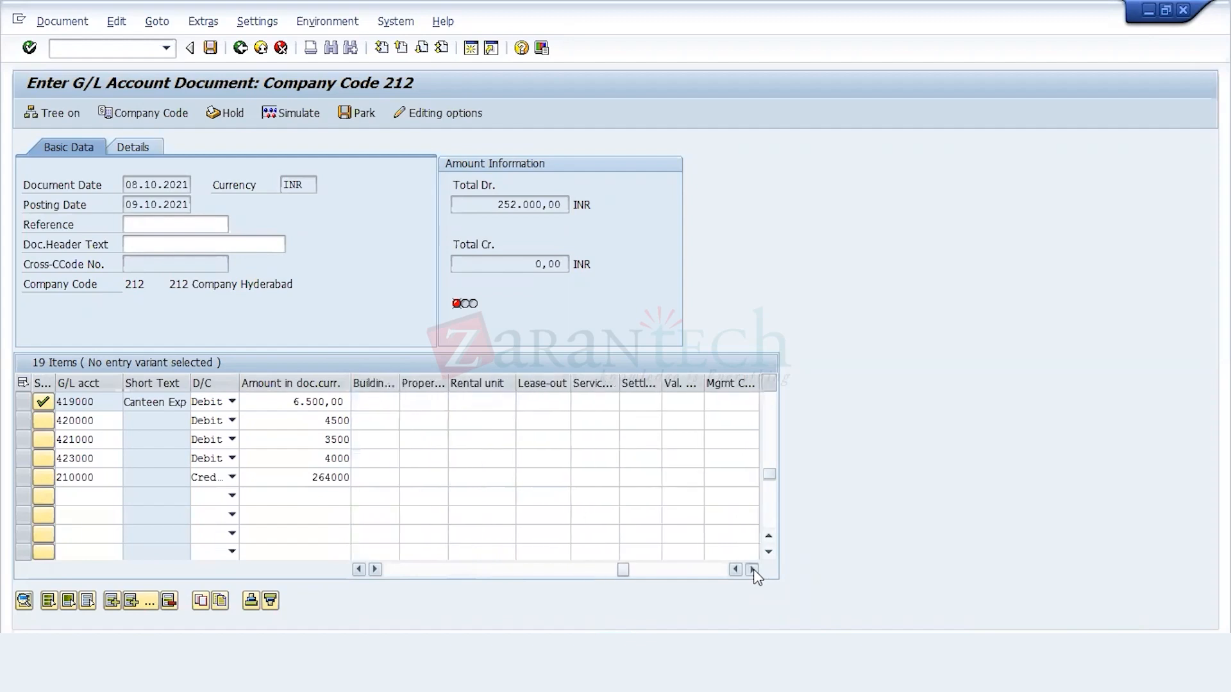
left_click(752, 569)
left_click(752, 569)
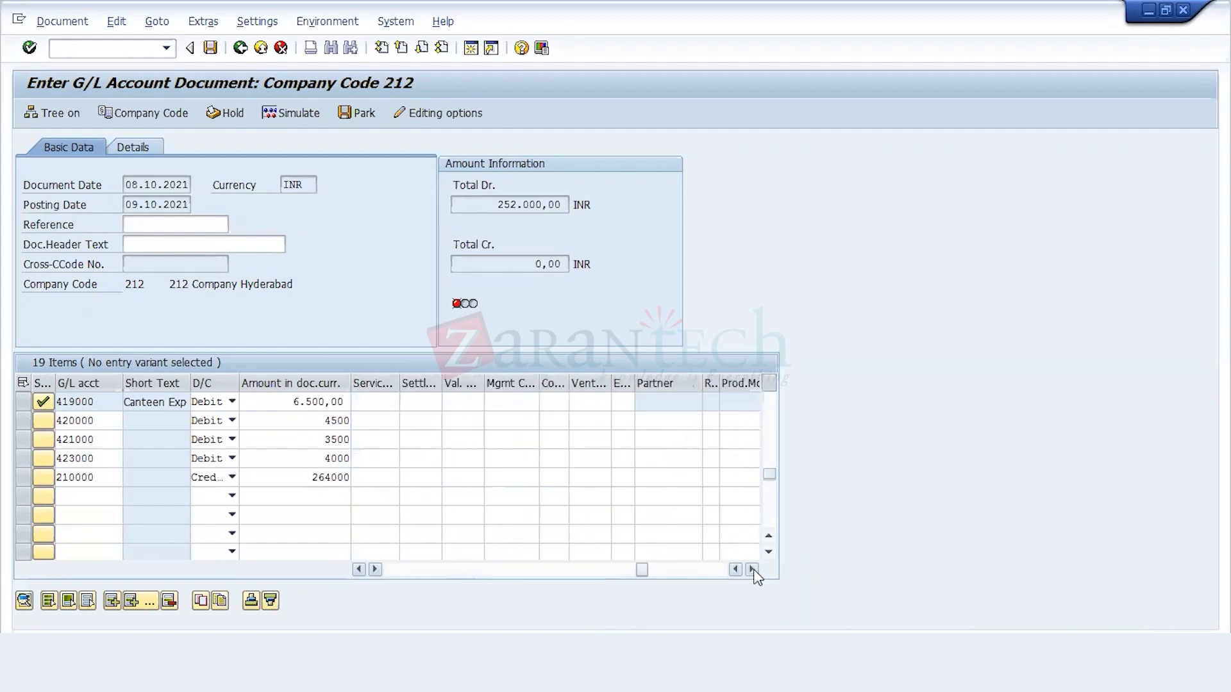
left_click(752, 569)
left_click(752, 570)
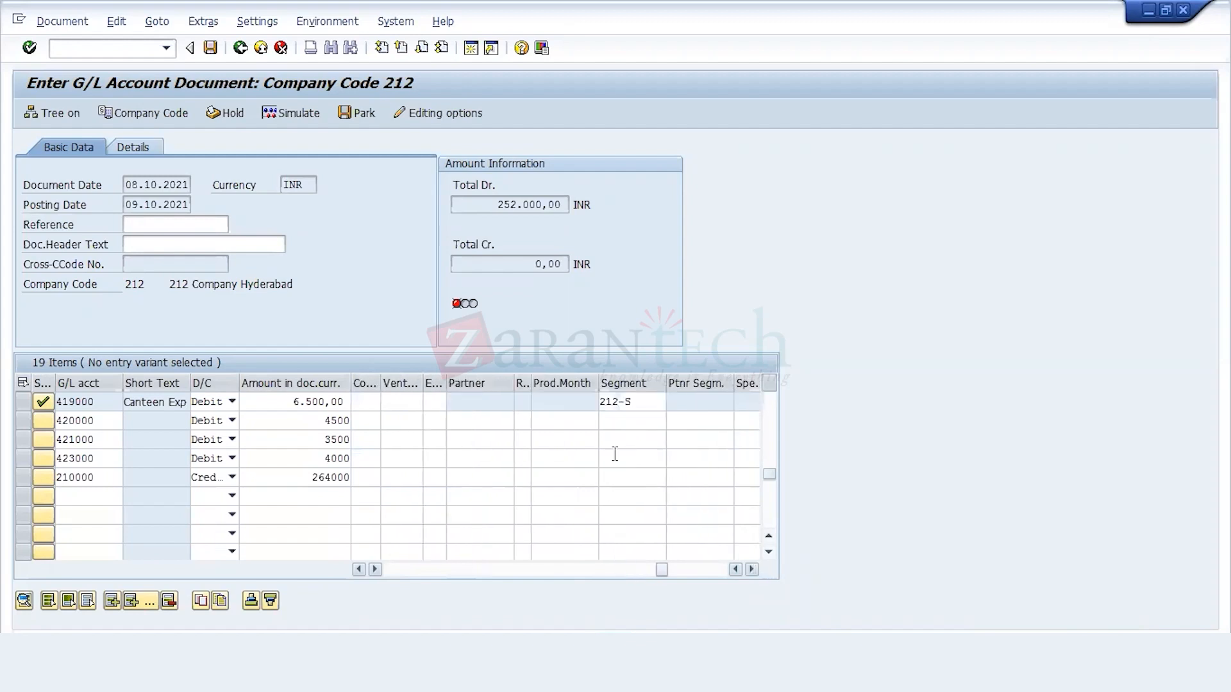
left_click(613, 417)
key("ctrl+v")
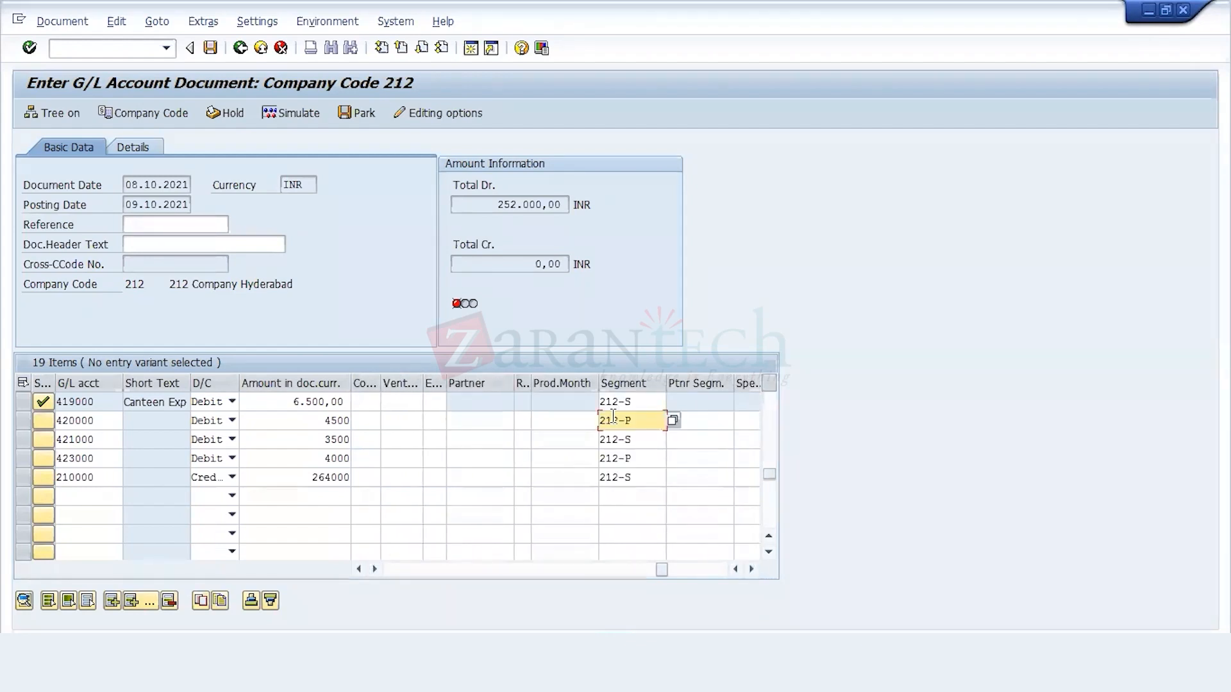
key("Return")
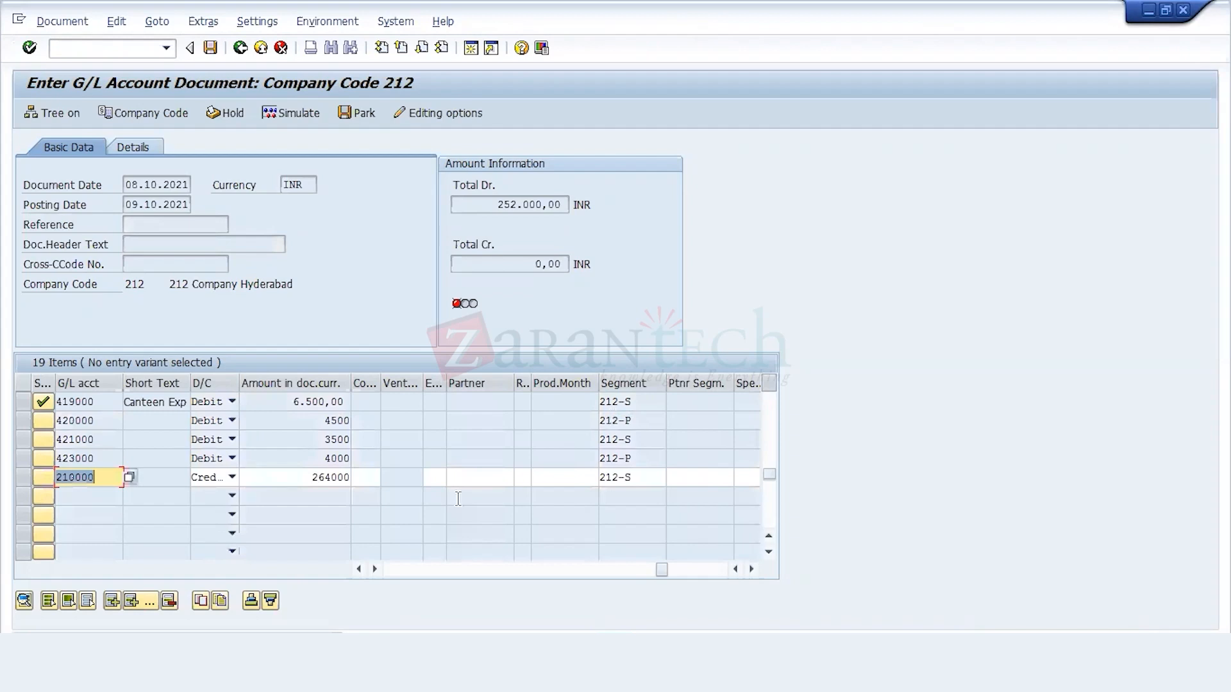
Step: Replace account 210000 in the credit line with 240100 Cash in Hand from the G/L account list and validate the document
left_click(132, 476)
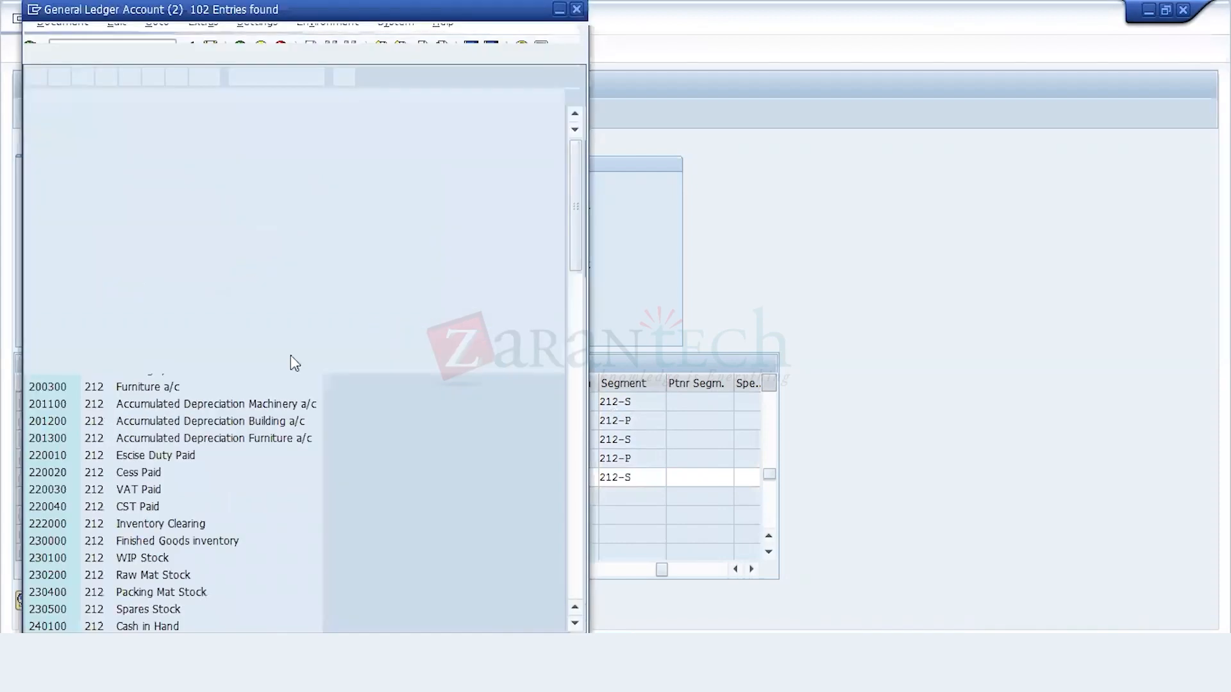
left_click_drag(328, 11, 699, 36)
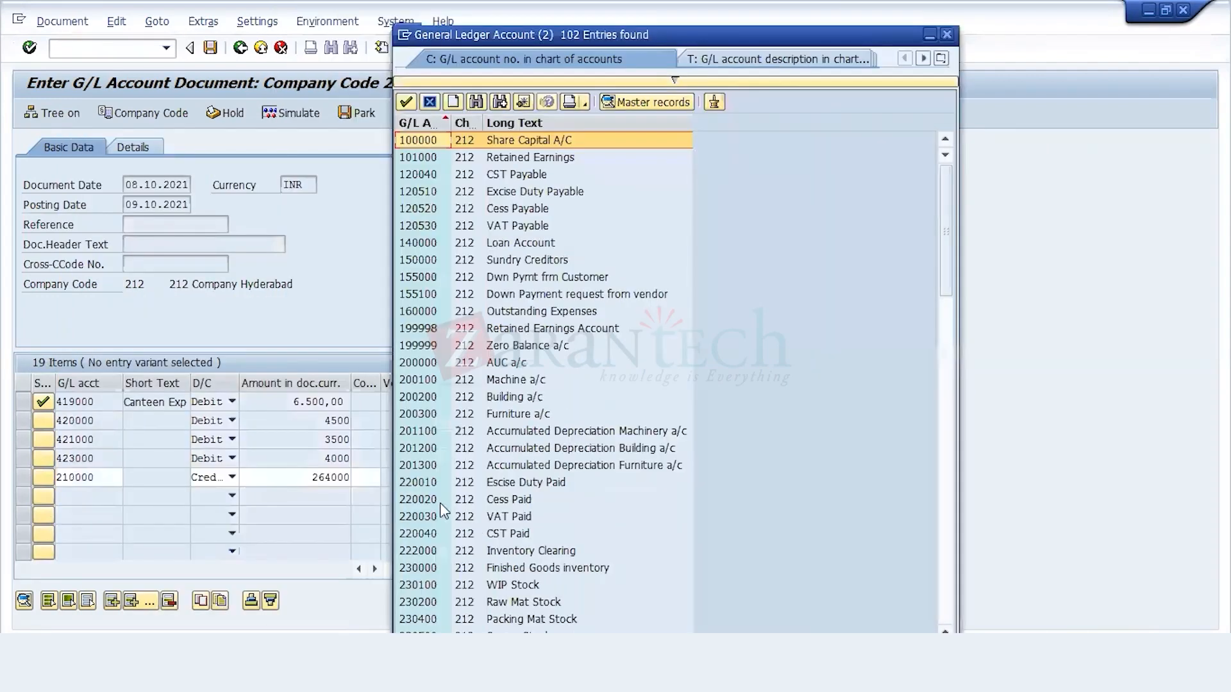
double_click(440, 503)
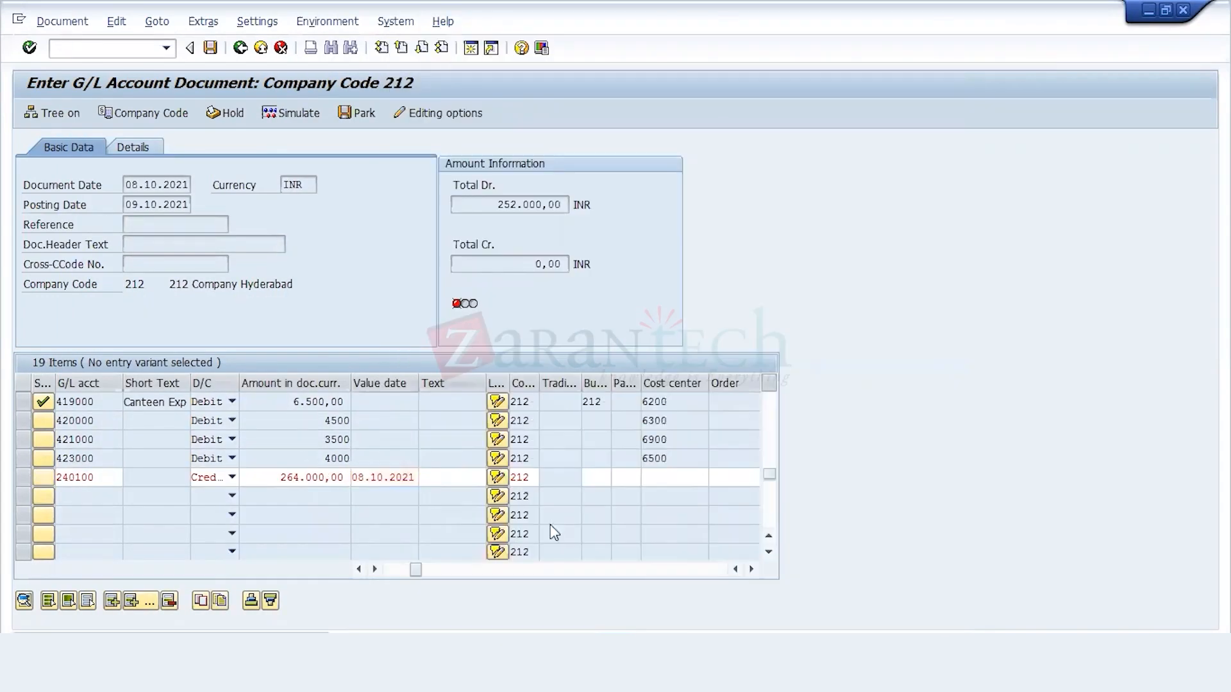
key("Return")
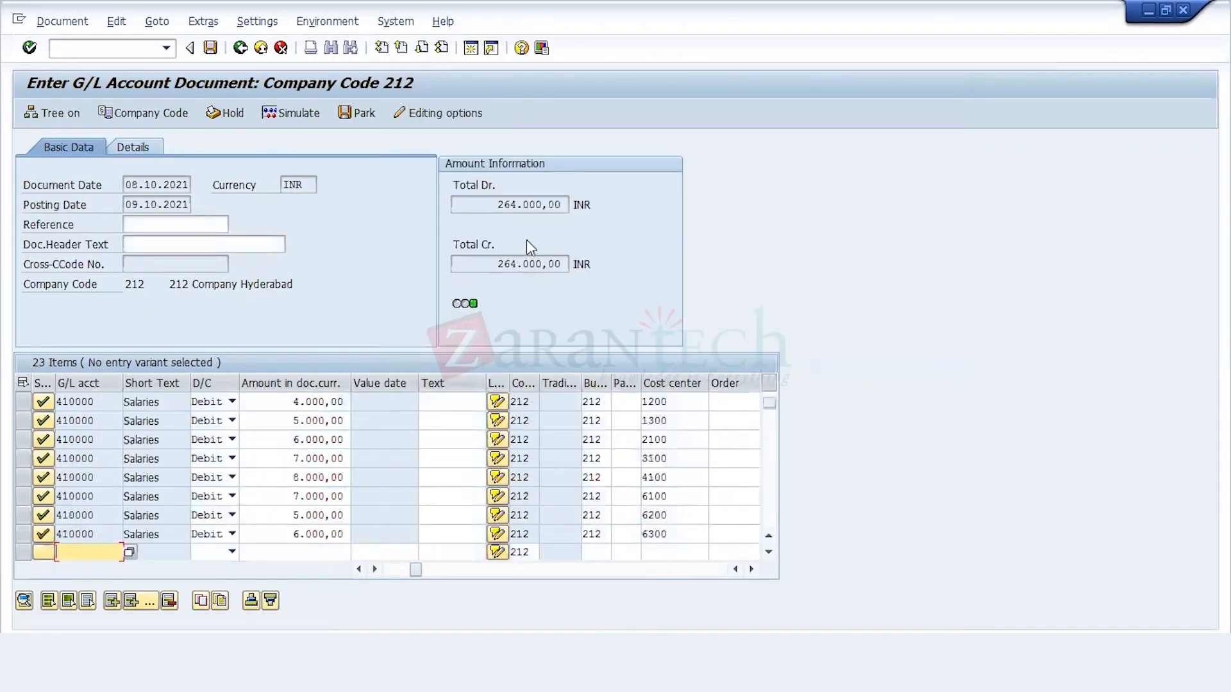
Step: Simulate the G/L document, check its line items in the overview, and post it
left_click(306, 118)
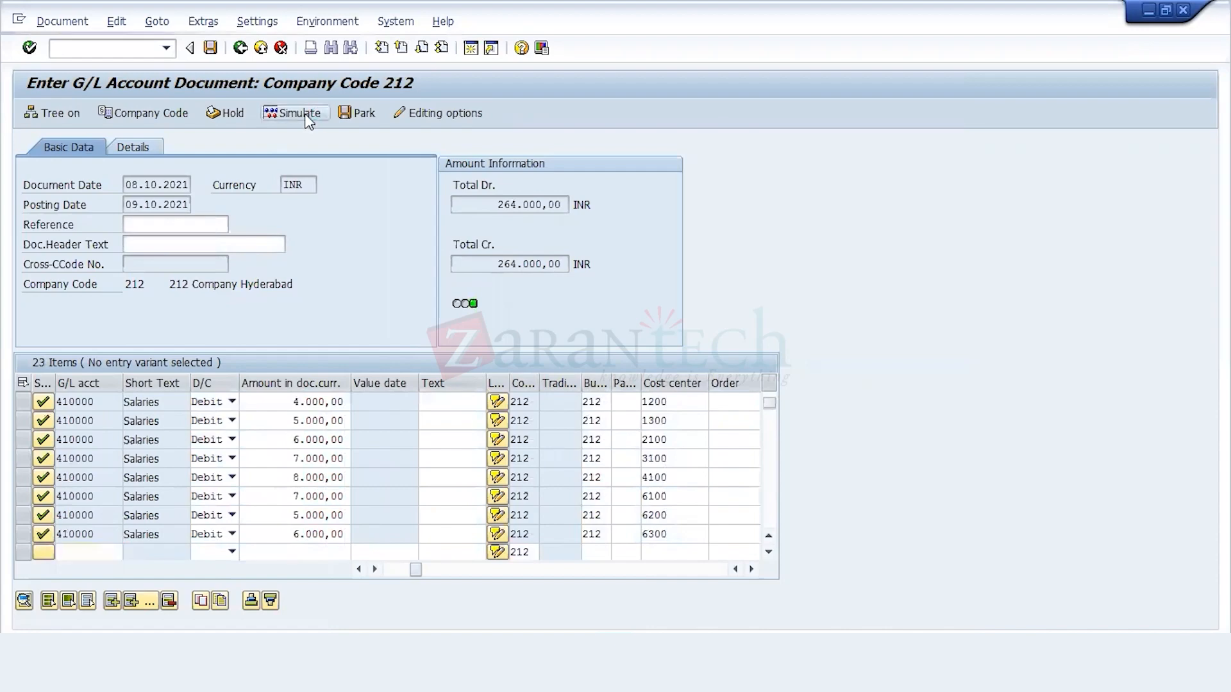
scroll(306, 116, "down", 1)
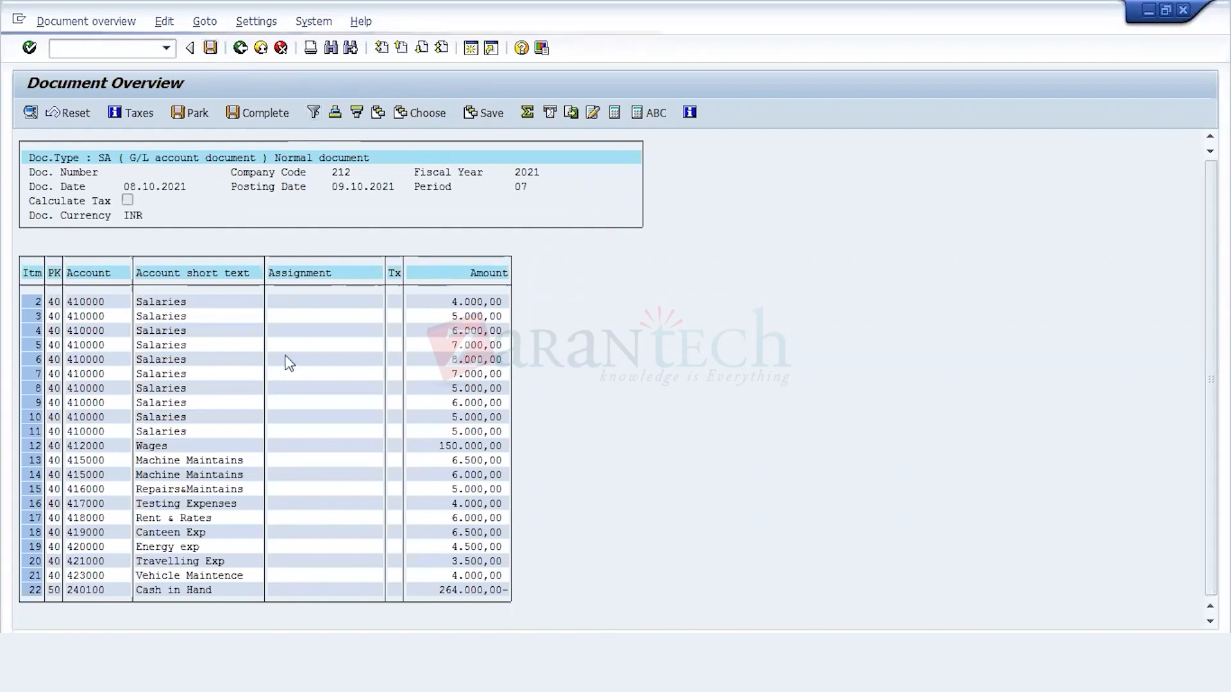
key("ctrl+s")
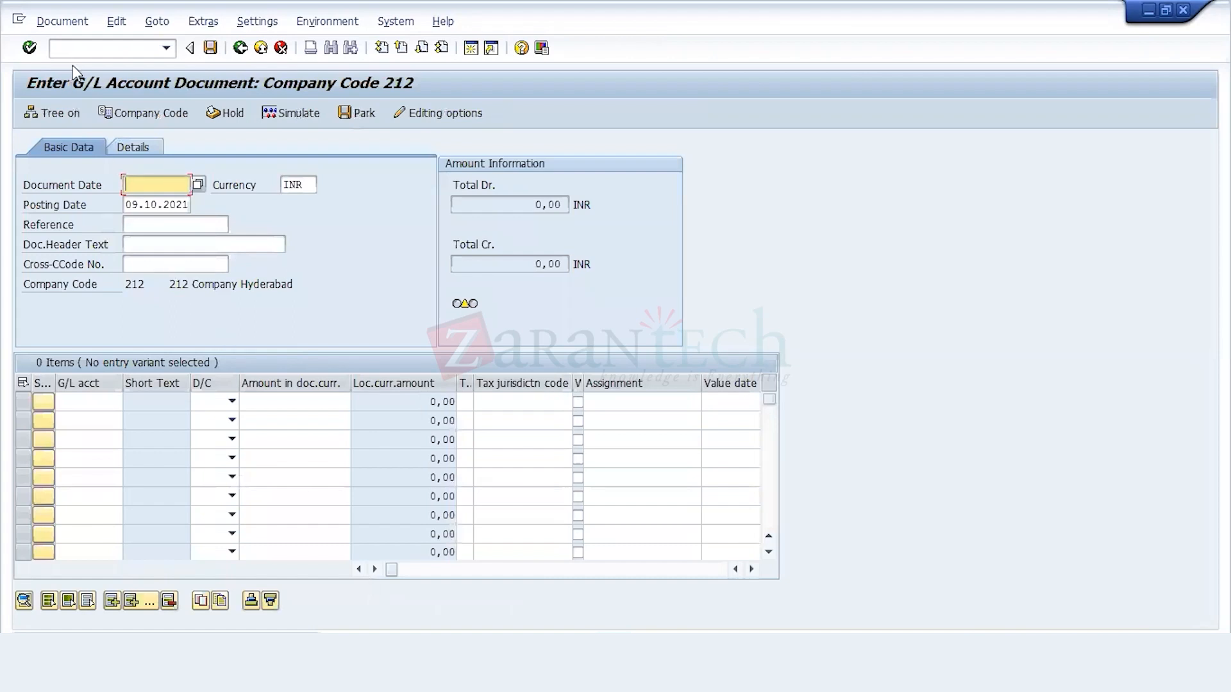
Step: Leave the G/L posting transaction and open report S_ALR_87013611, Cost Centers: Actual/Plan/Variance, from the Cost Center Accounting information system
left_click(86, 43)
type("/n")
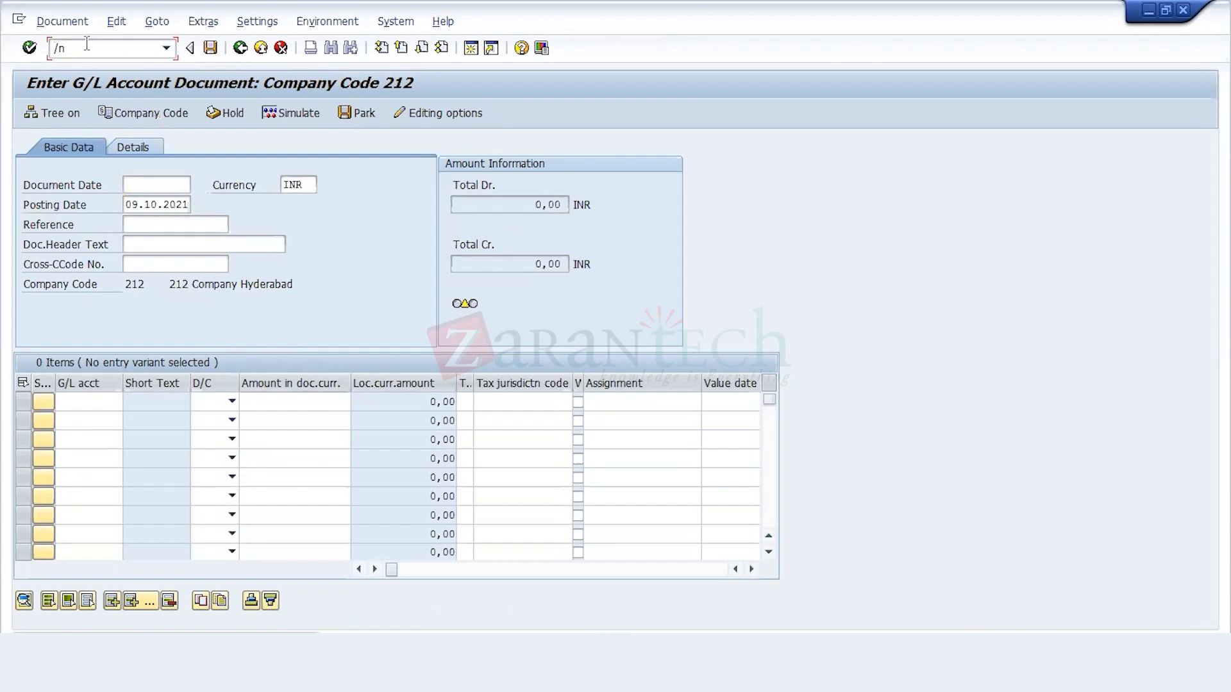
key("Return")
key("e")
key("s")
key("i")
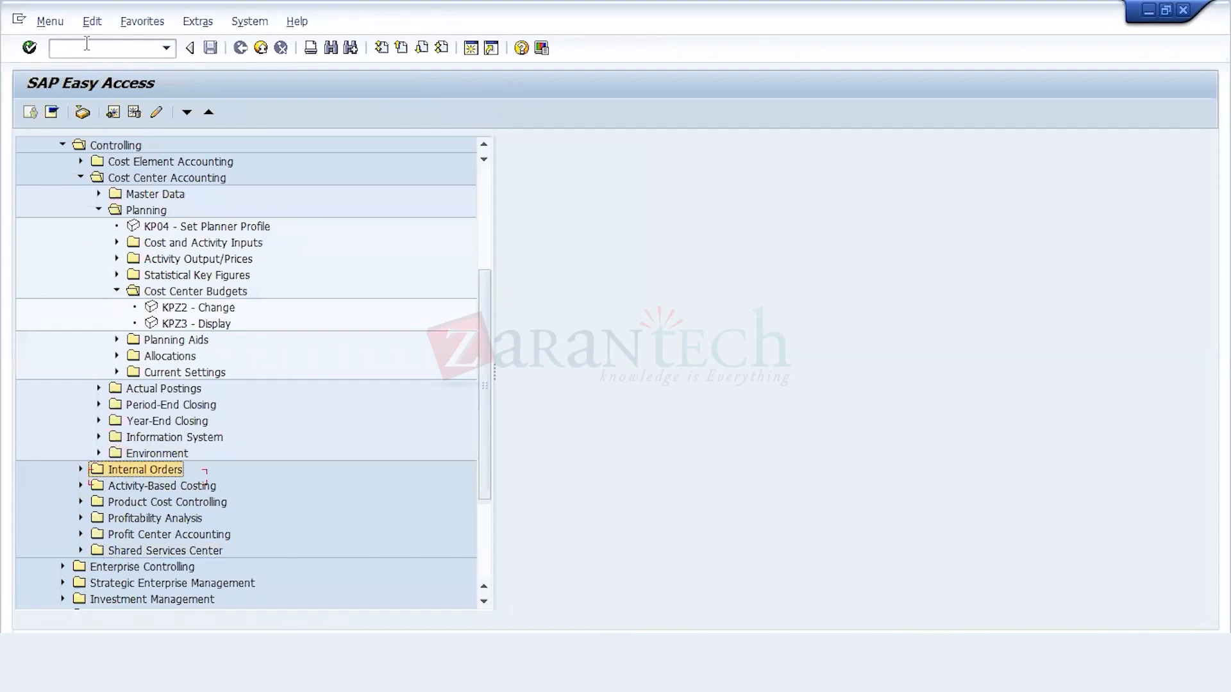
key("Up")
key("Up")
key("Right")
key("Down")
key("Down")
key("Down")
key("Return")
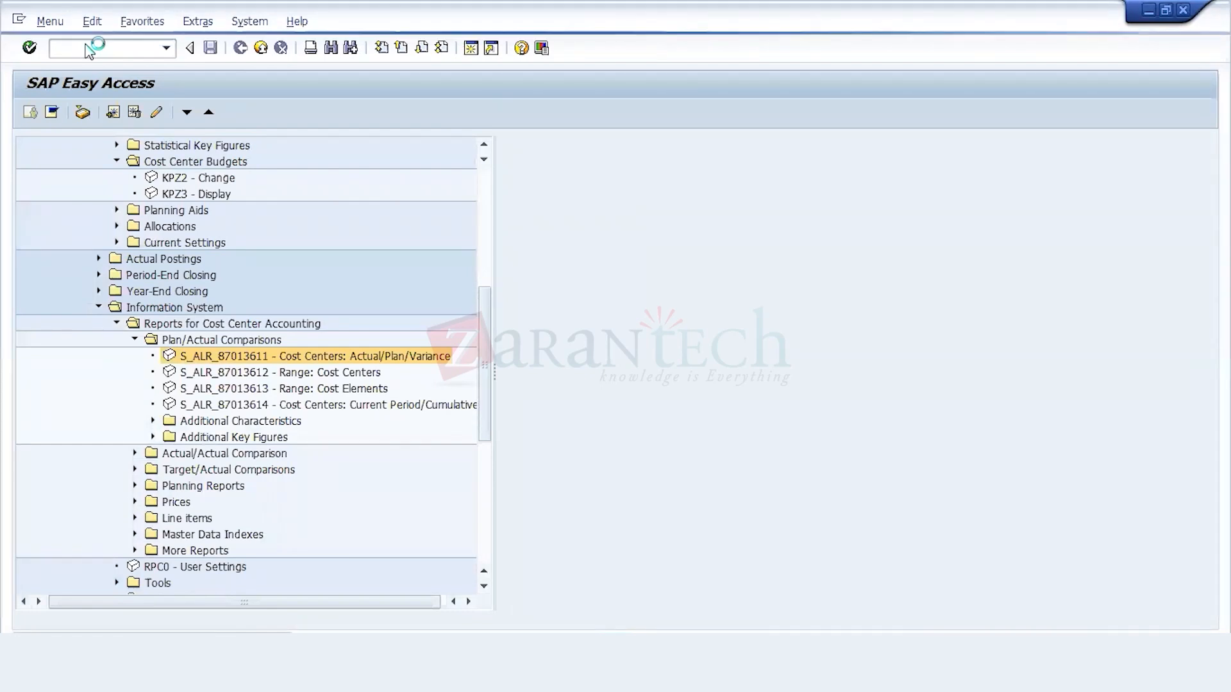
Step: Run the cost center actual/plan/variance report for periods 1 to 12 of 2021, review actual against plan costs, and exit the report
left_click(30, 118)
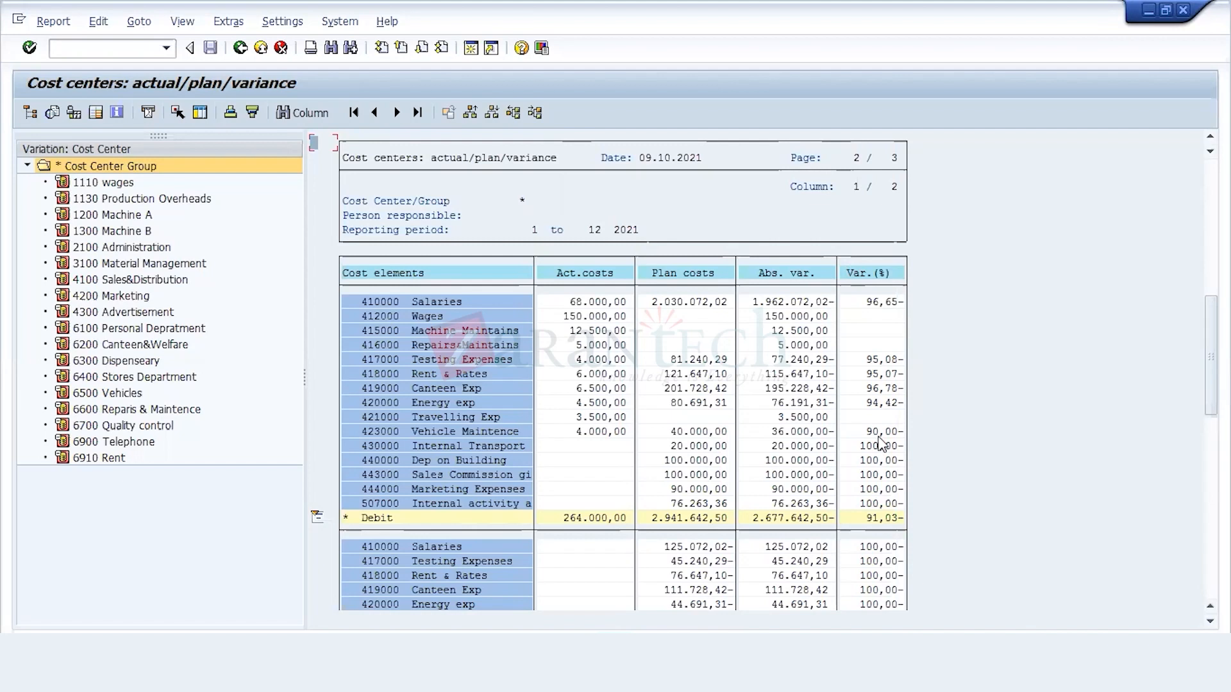
key("Down")
key("Down")
key("Down")
key("Down")
key("Down")
key("Down")
key("Down")
key("Down")
left_click(239, 46)
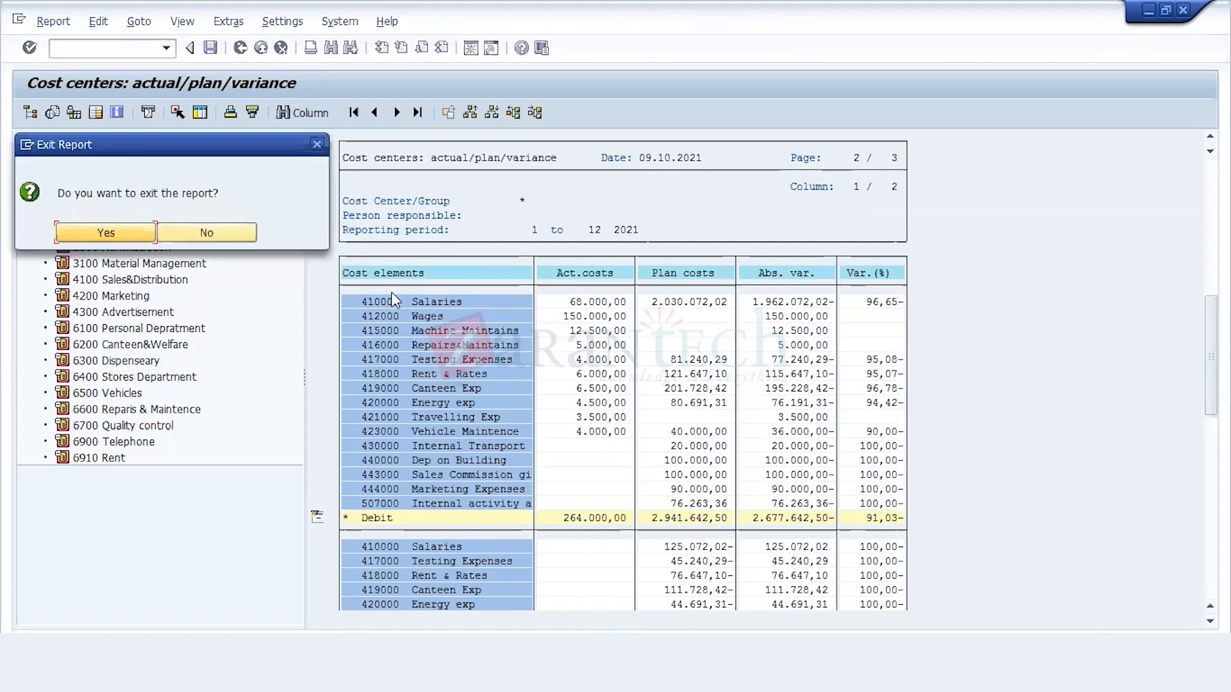
left_click(128, 231)
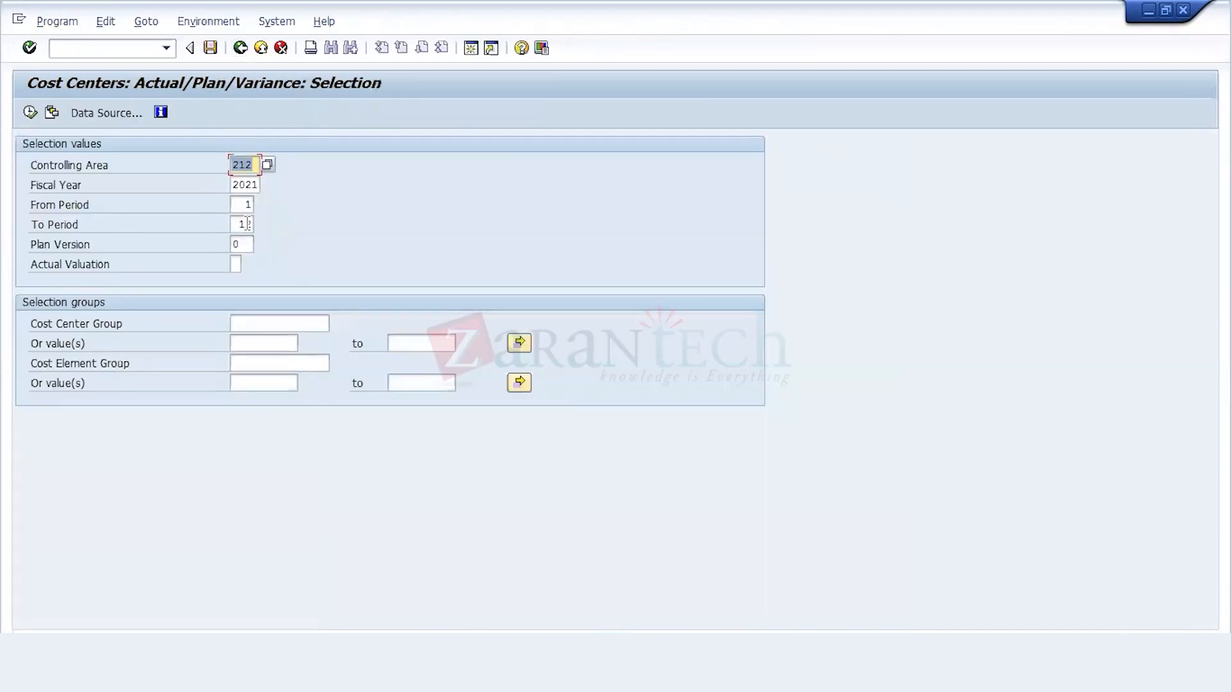
Step: Restrict the actual/plan/variance report to period 07 of fiscal year 2021 for controlling area 212 and run it
left_click(248, 224)
left_click(249, 212)
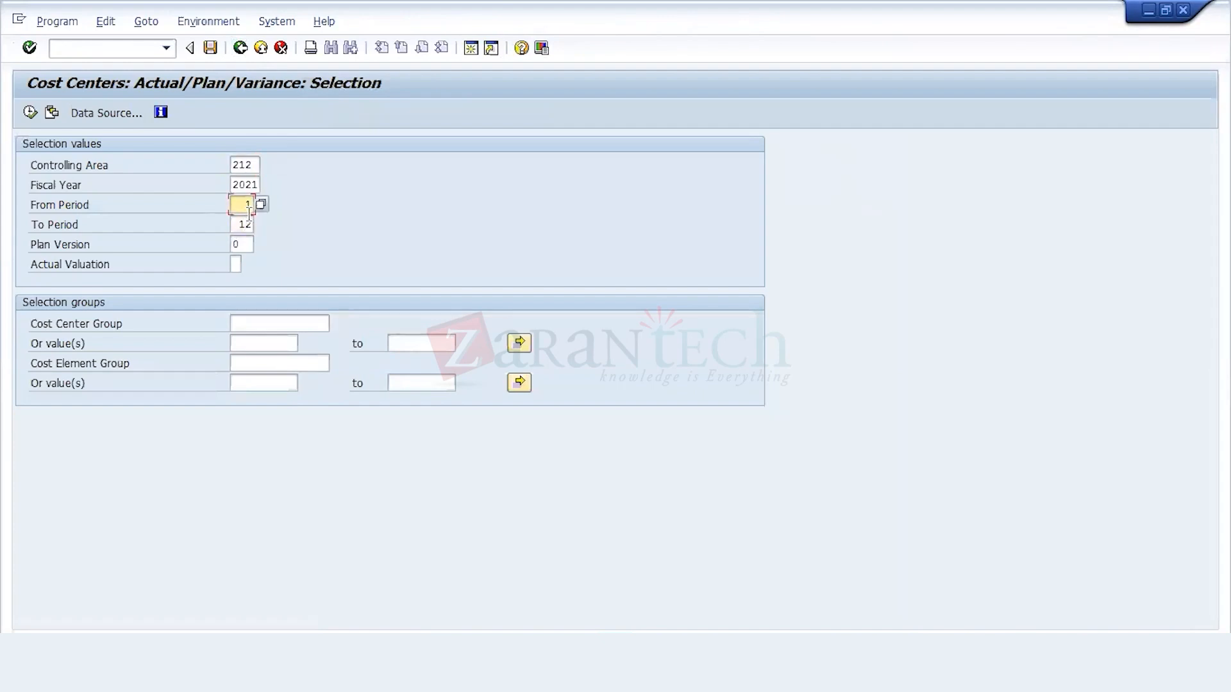
type("07")
left_click(248, 220)
key("BackSpace")
key("BackSpace")
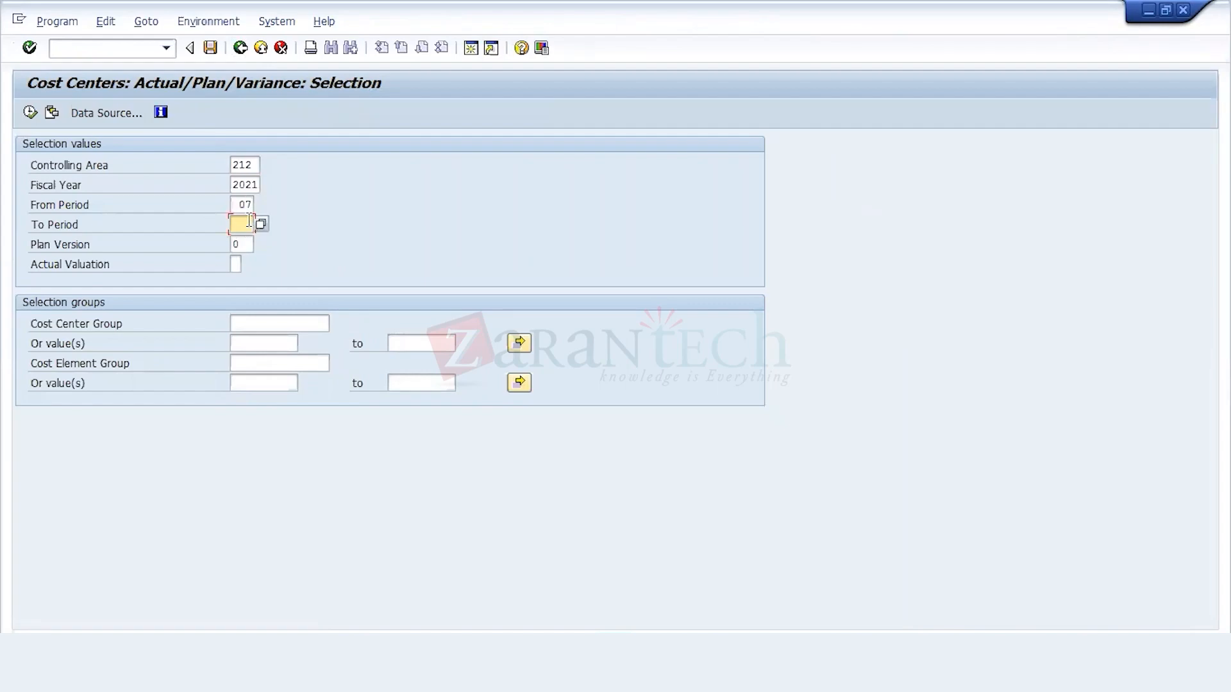
type("07")
left_click(29, 112)
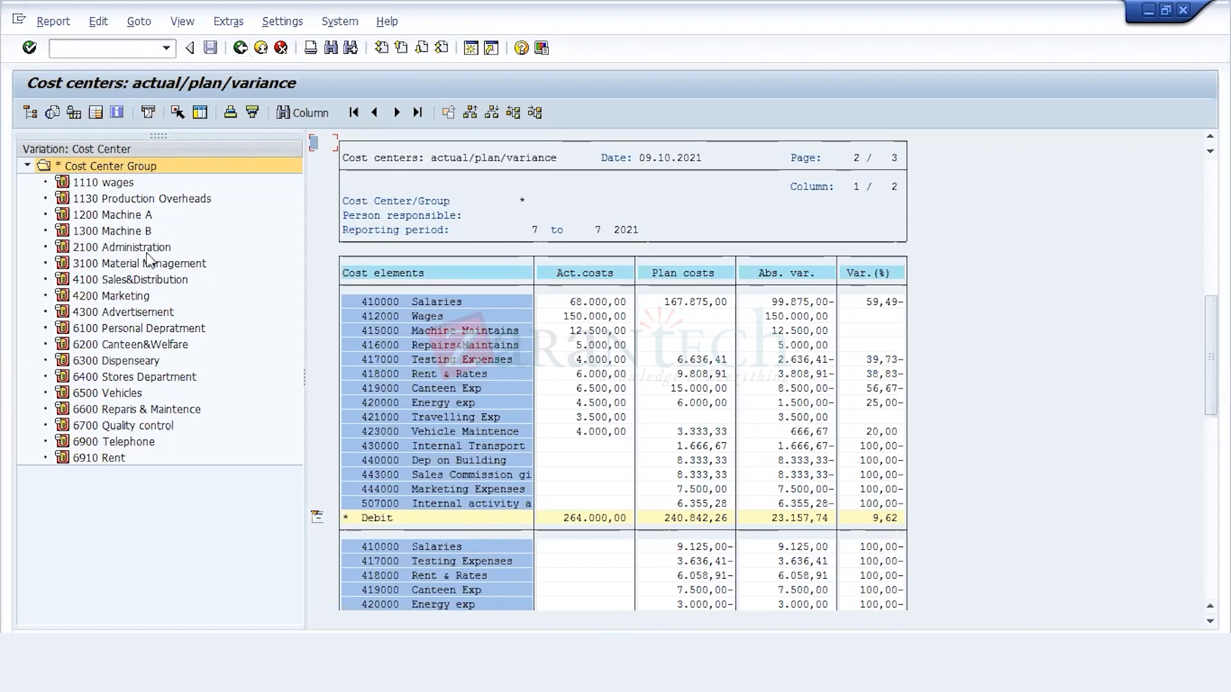
Step: Review the actual and plan costs of cost center 1300 Machine B and exit the report
left_click(141, 231)
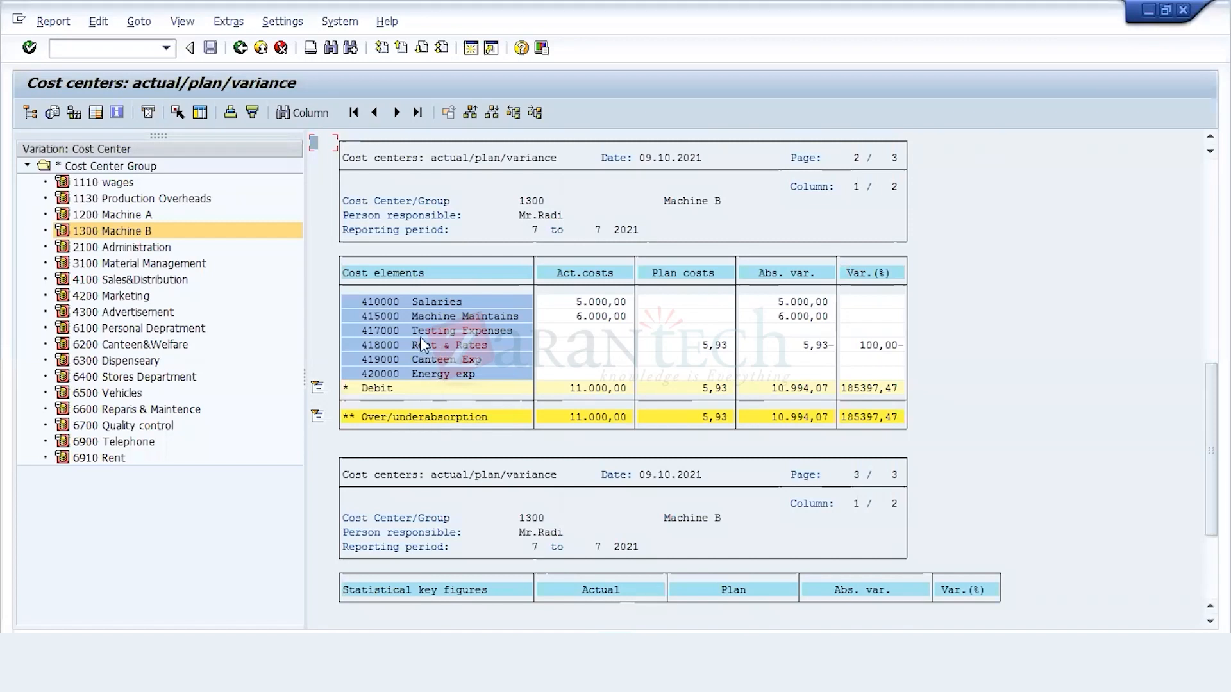
left_click(241, 48)
left_click(142, 236)
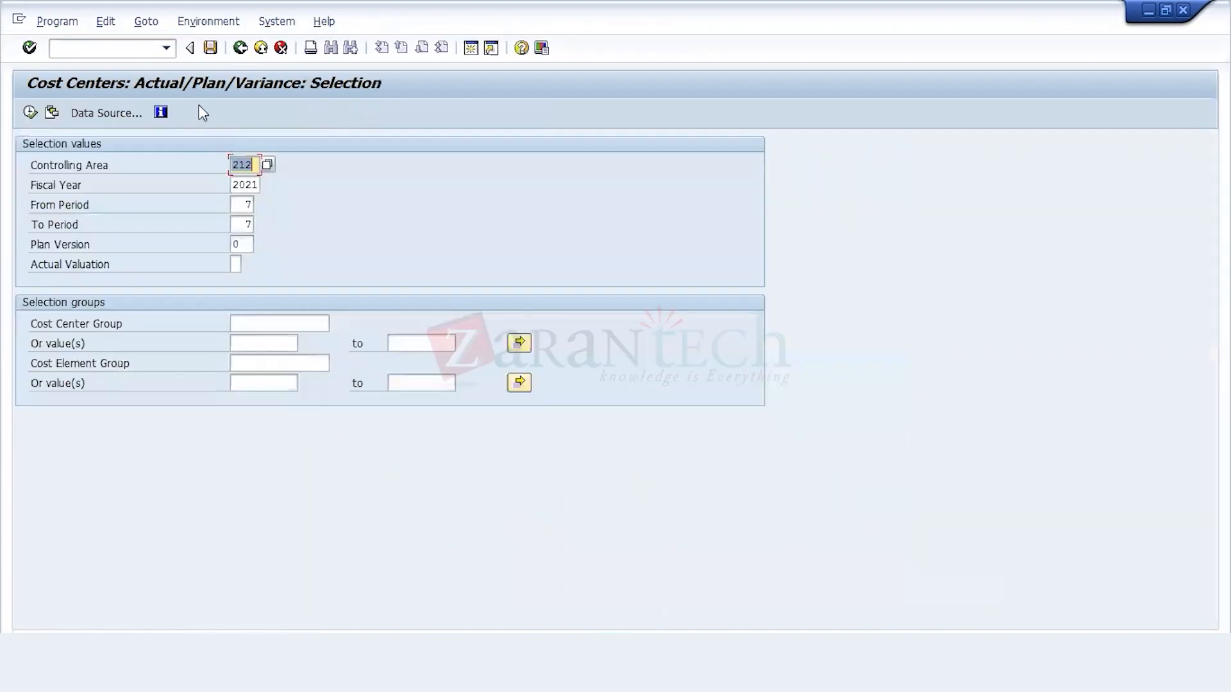
left_click(240, 48)
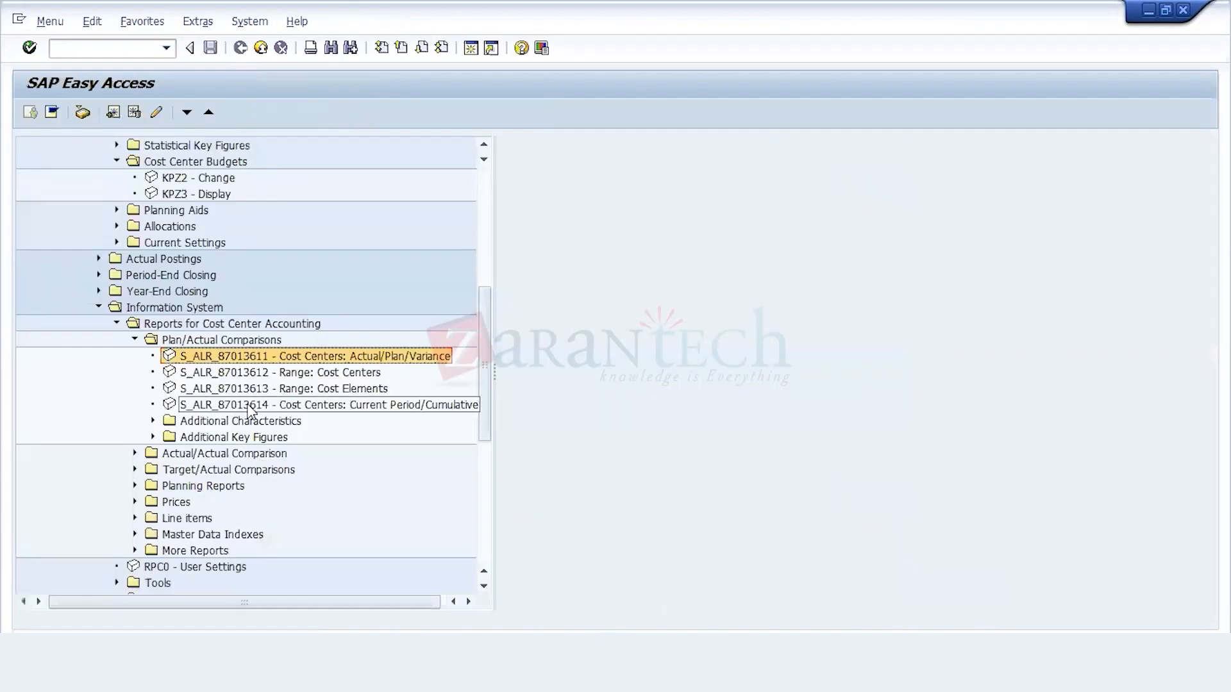
Step: Open transaction KB61 for entering line item repostings from the Repost Line Items folder under Actual Postings
key("Up")
key("Up")
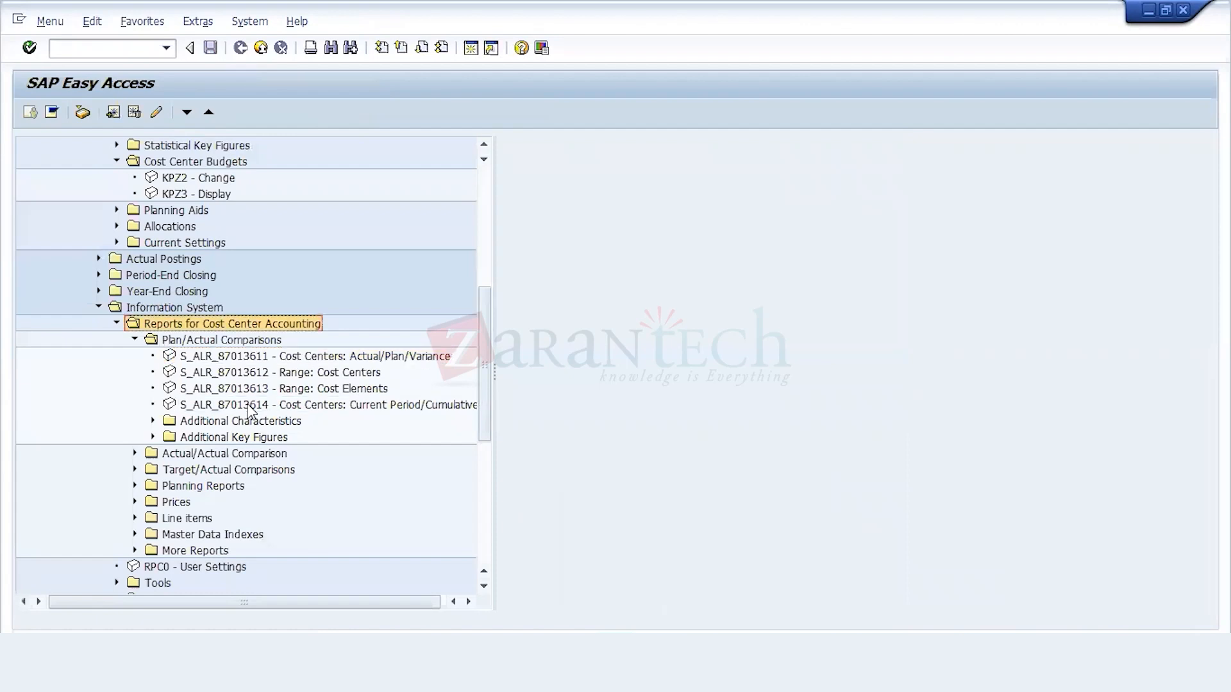
key("Up")
key("Up")
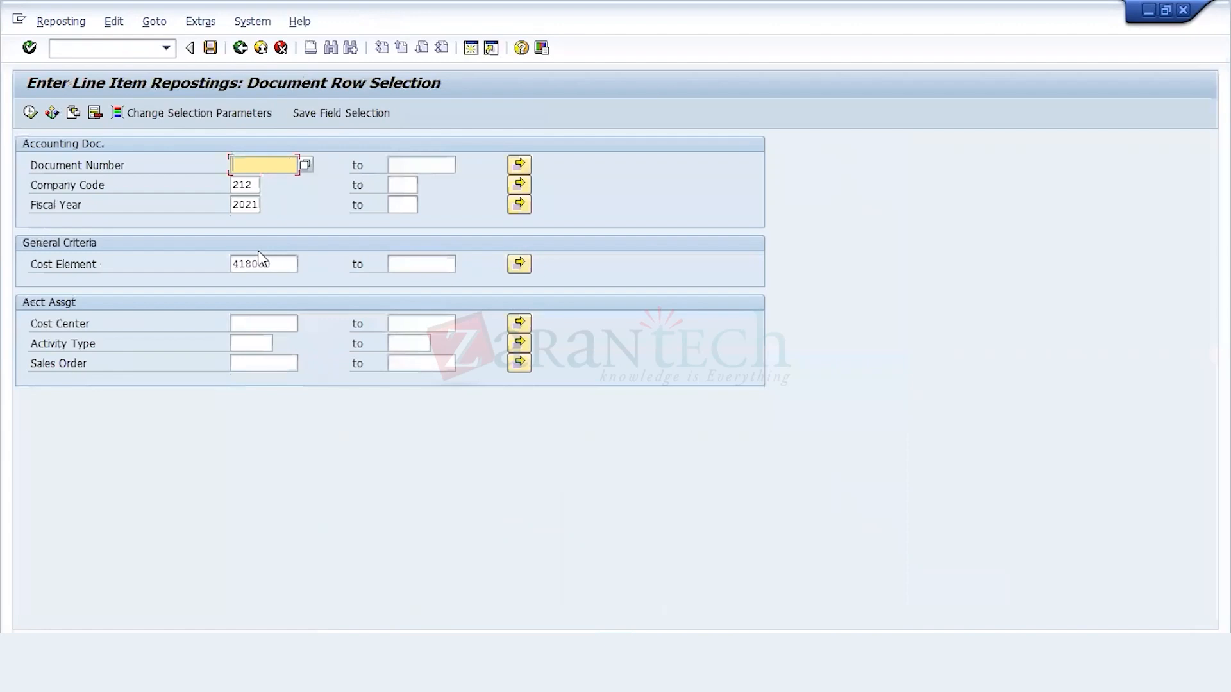
Step: Select reference document 100000001 for company code 212 and fiscal year 2021, clear the cost element, and list its line items
left_click(305, 166)
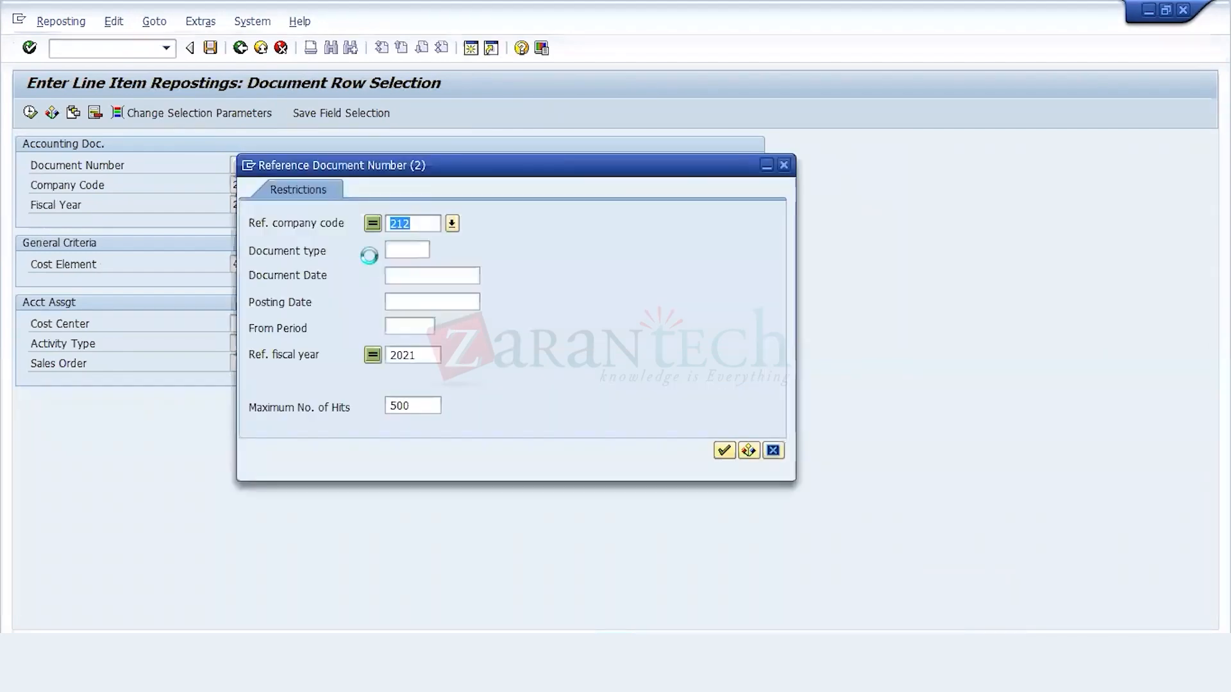
key("Return")
double_click(336, 115)
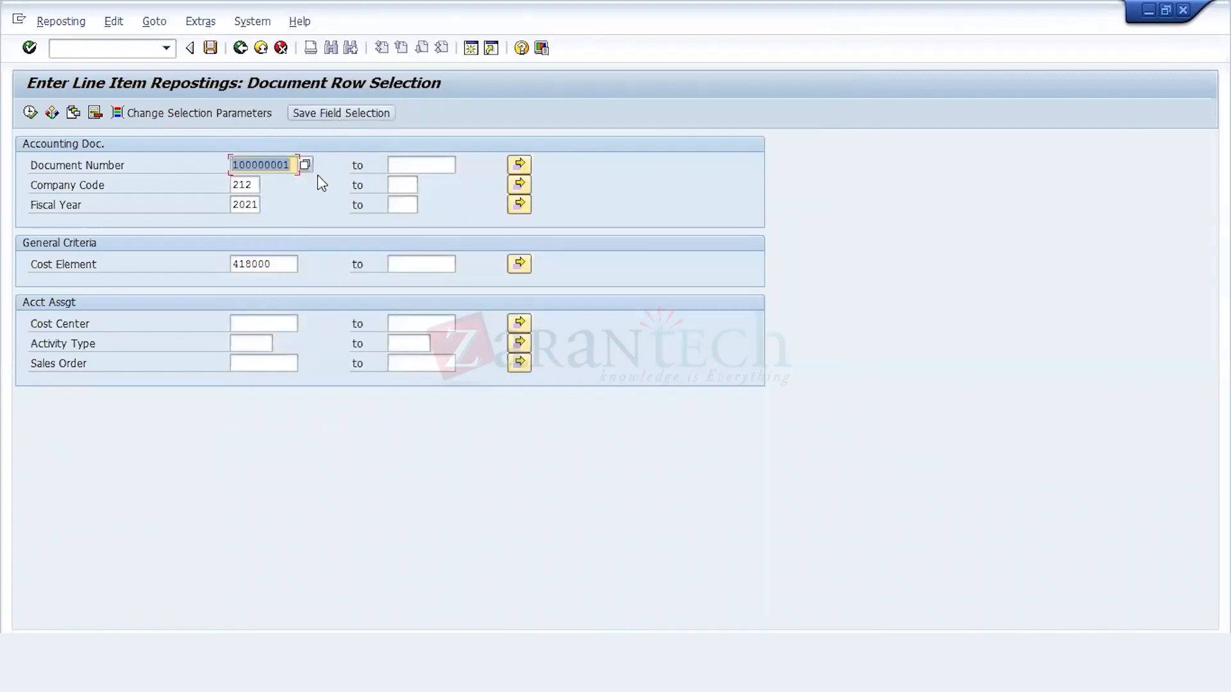
left_click(292, 165)
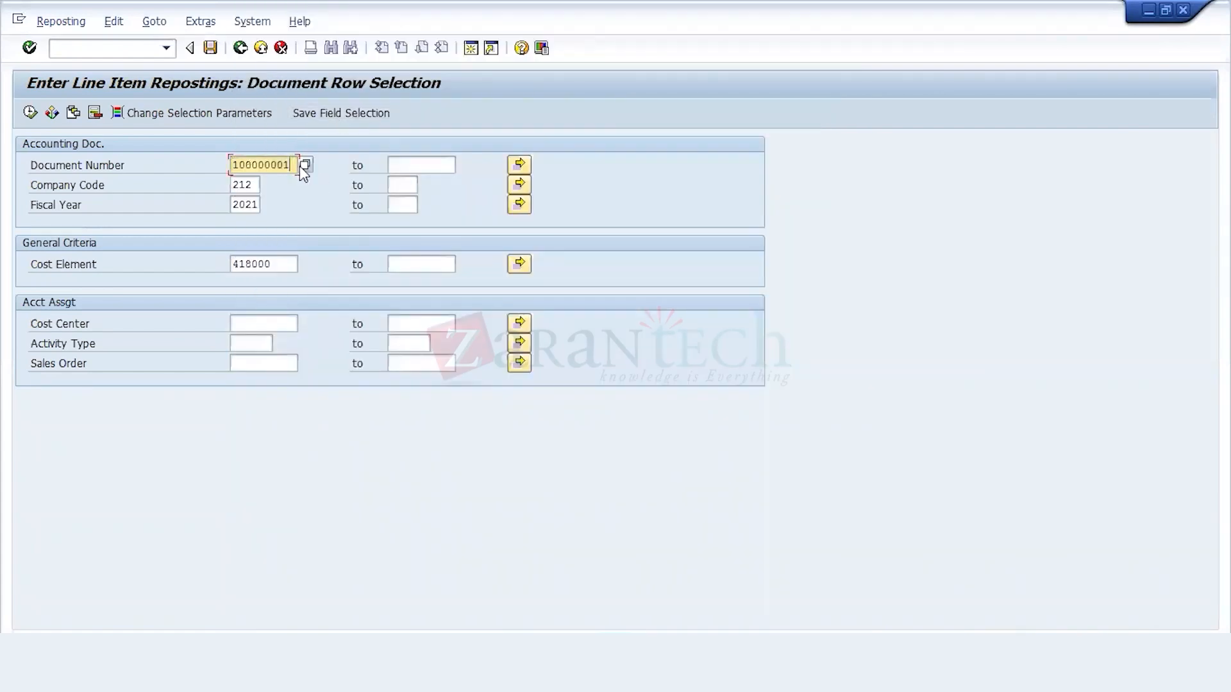
left_click(299, 167)
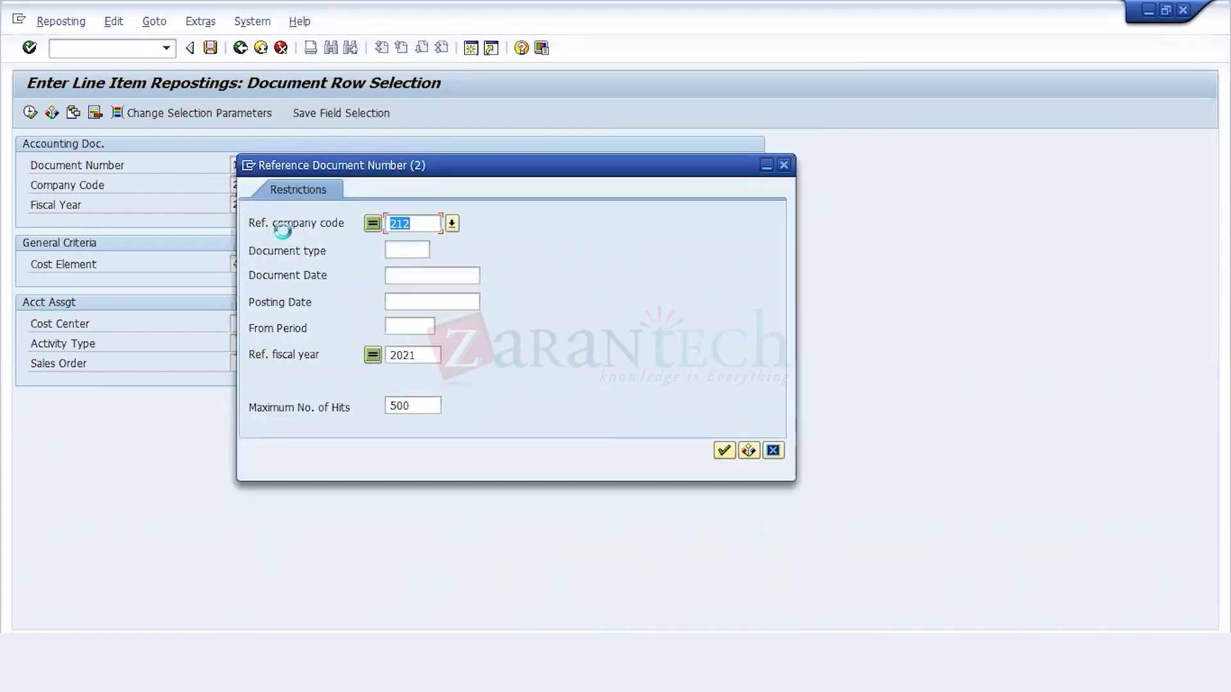
key("Return")
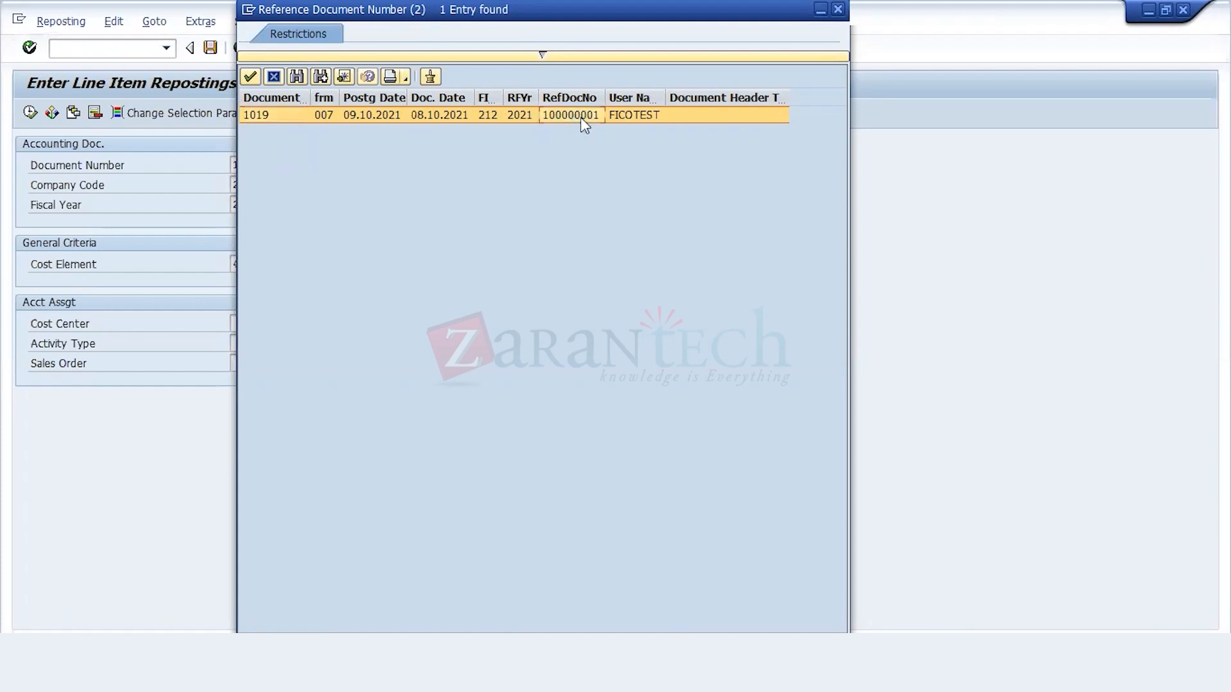
double_click(553, 120)
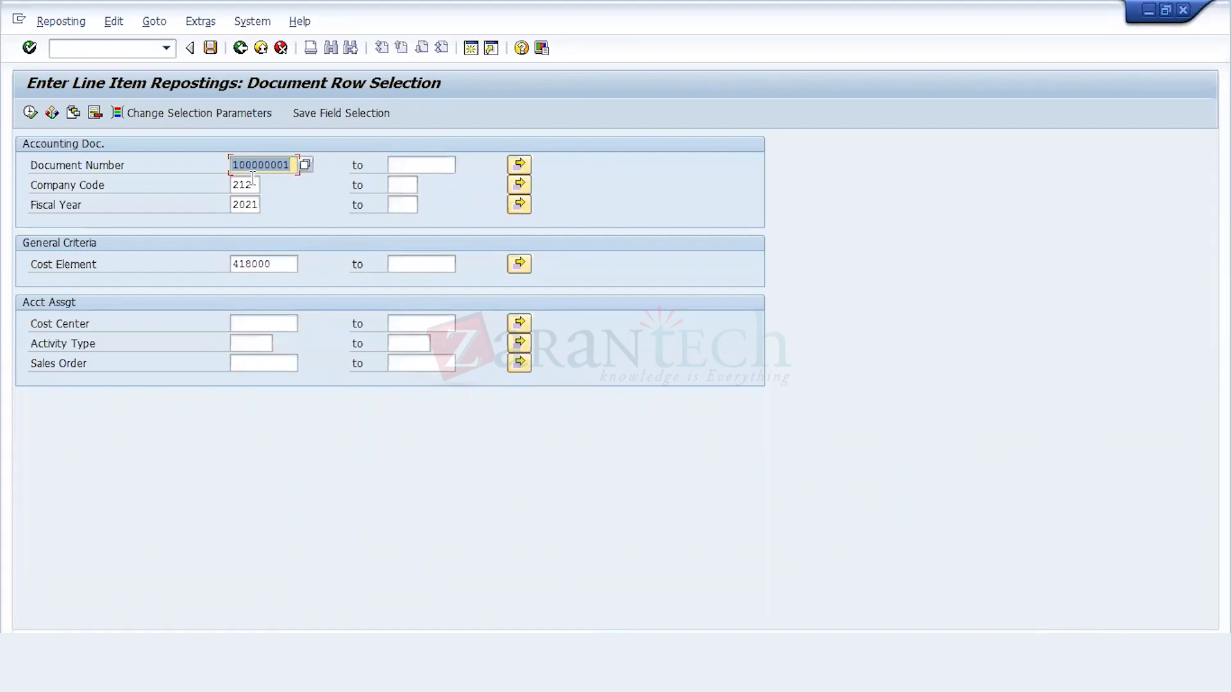
key("F8")
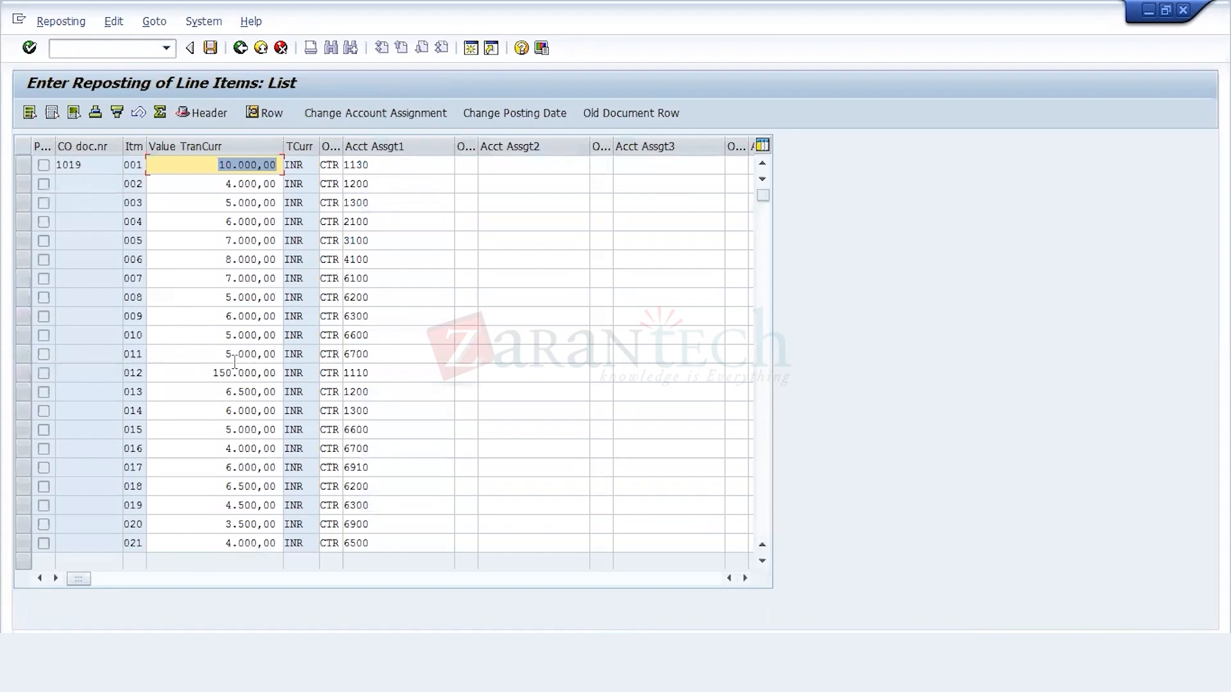
left_click(205, 371)
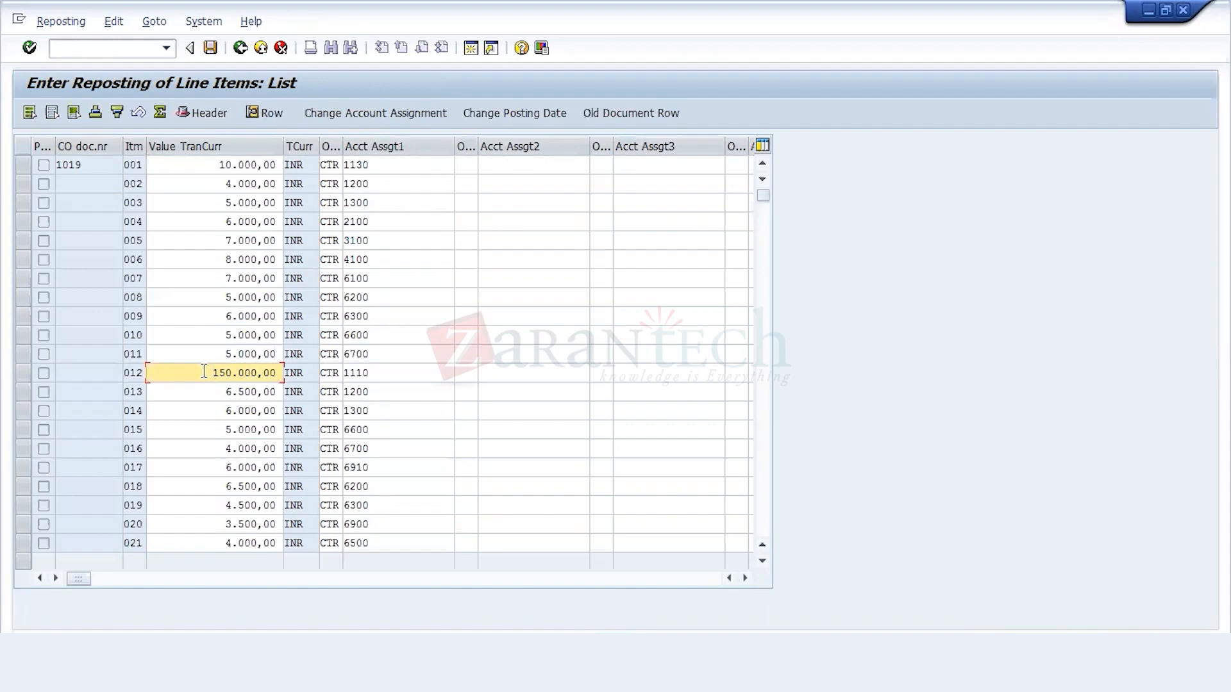
double_click(200, 378)
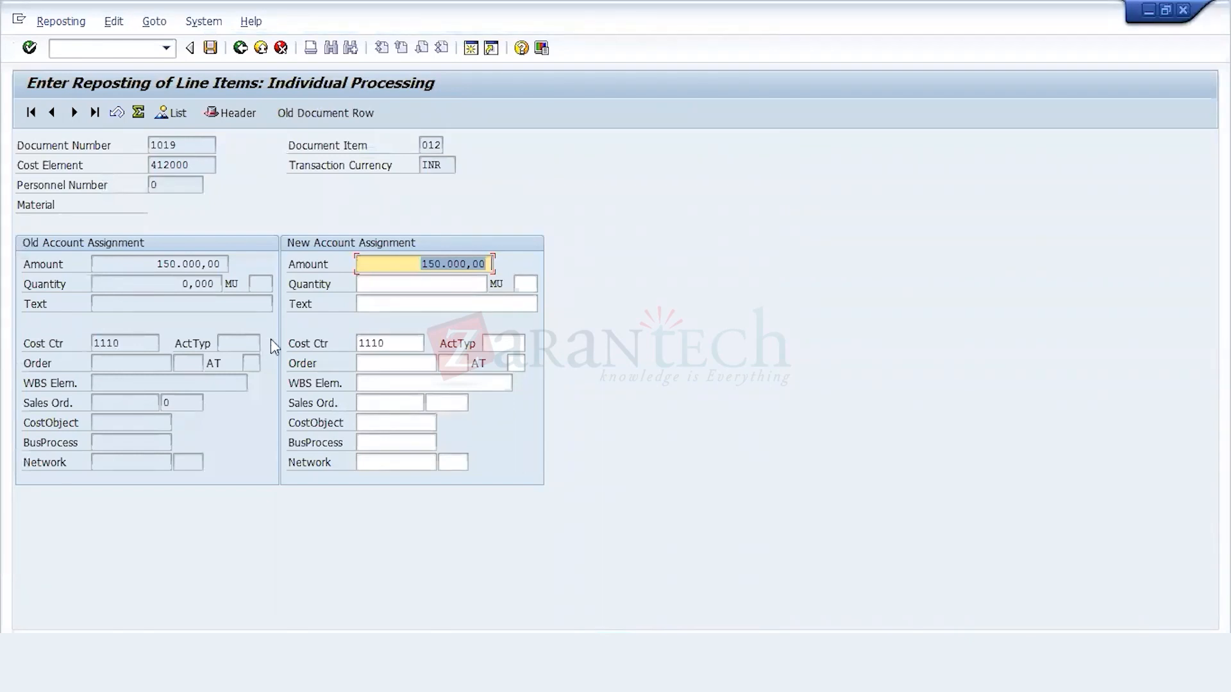
left_click(239, 48)
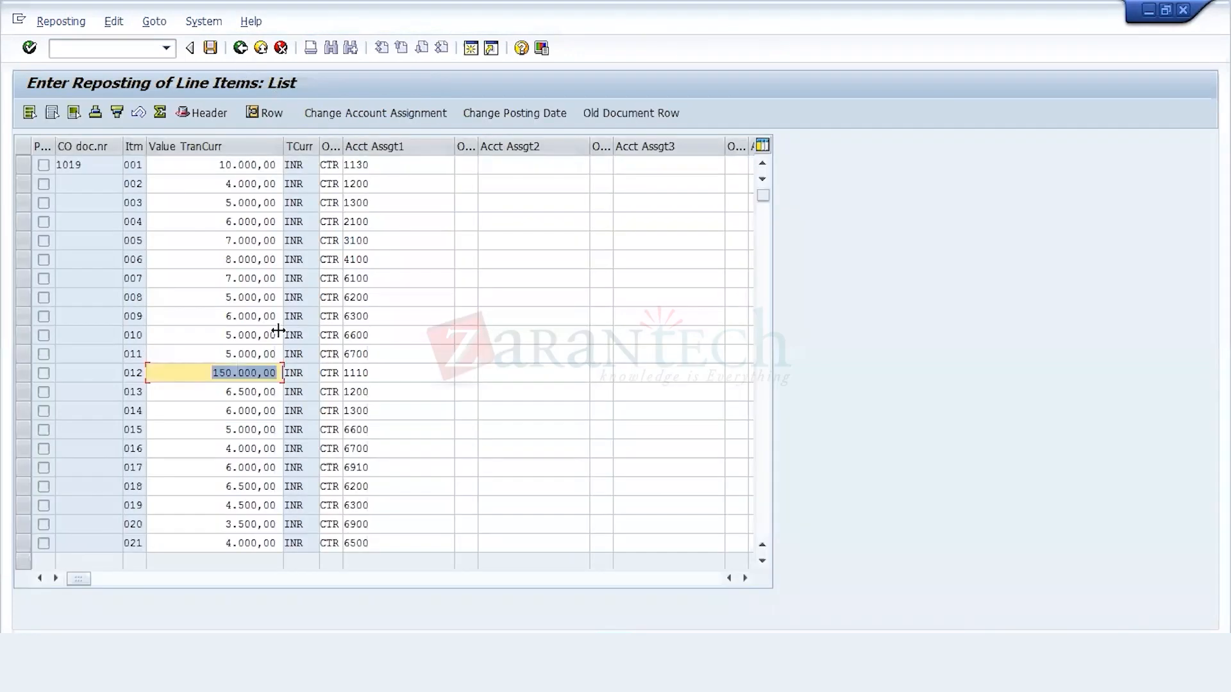
left_click(254, 374)
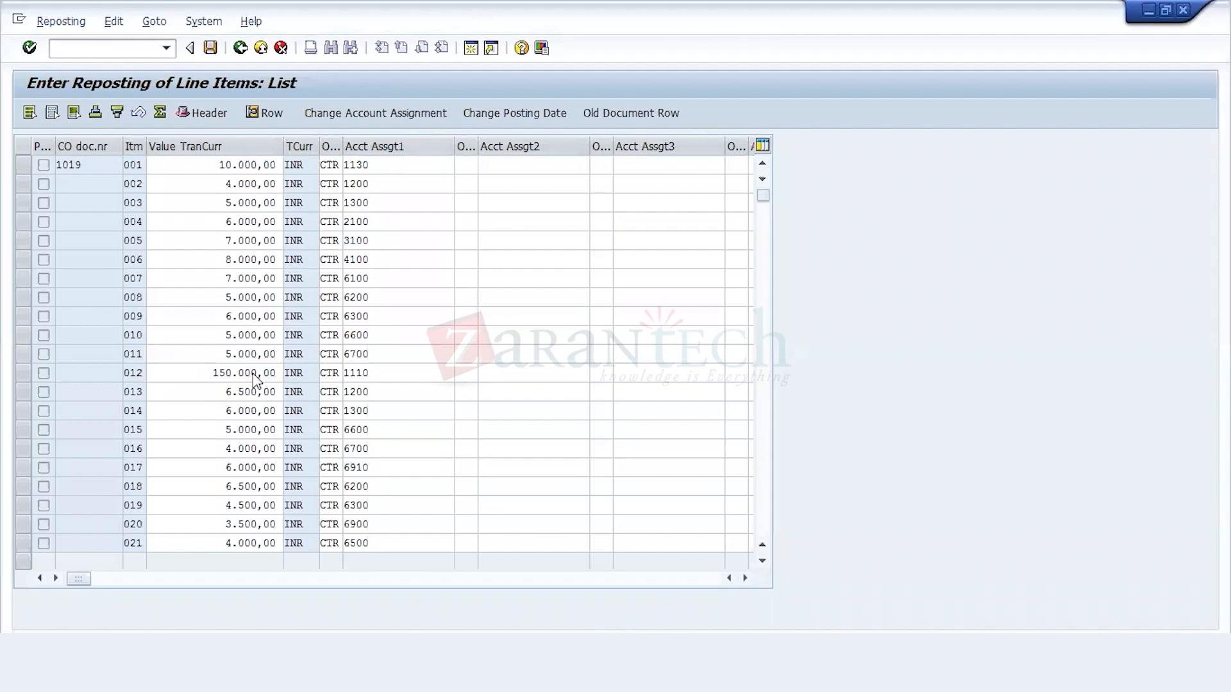
Step: Open document item 012 for individual processing and set the new account assignment amount to 50.000,00
double_click(256, 378)
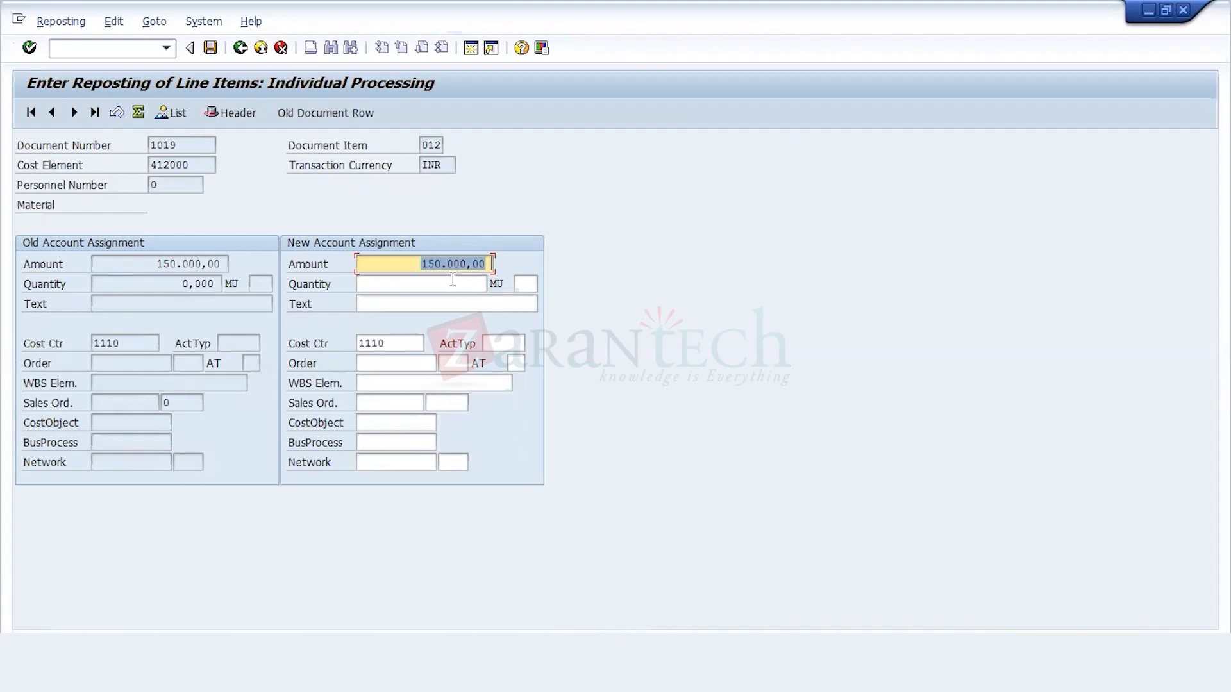
left_click(130, 344)
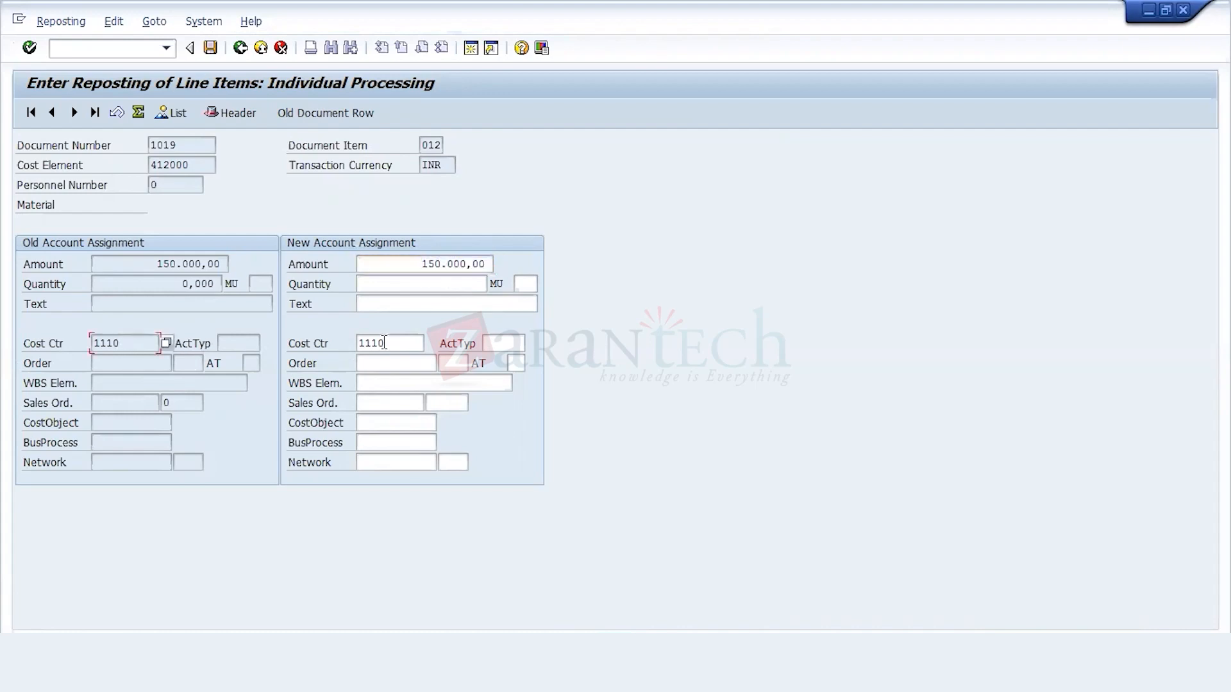
left_click(431, 265)
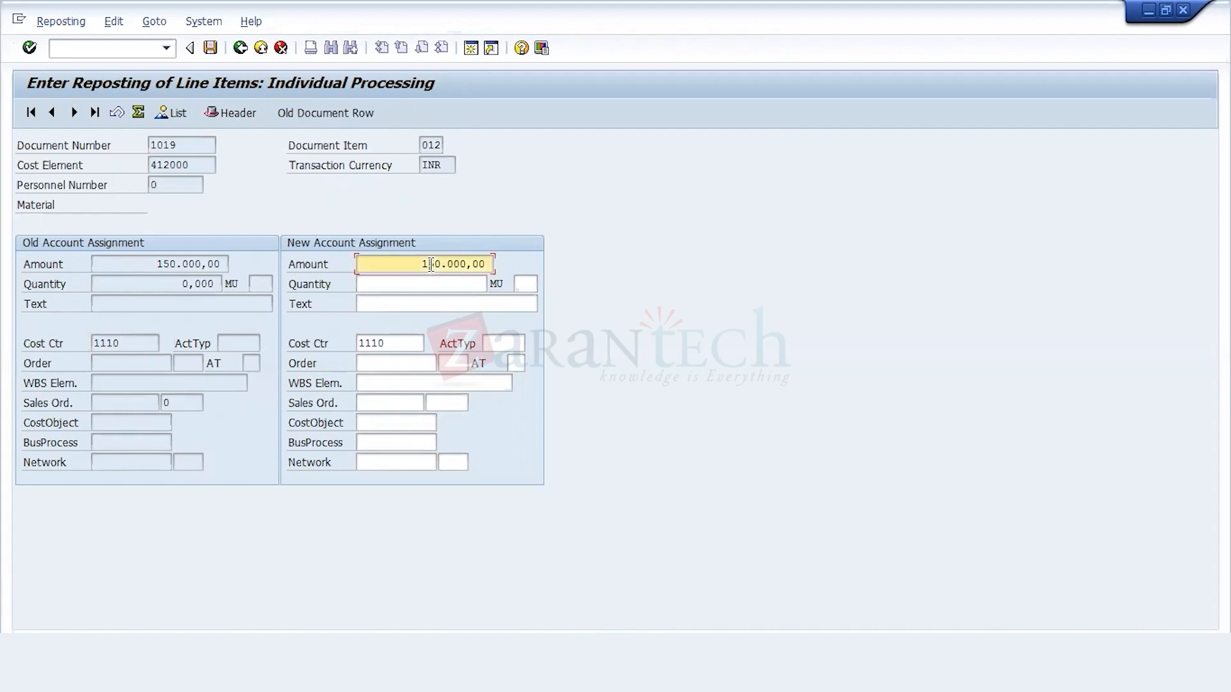
Step: Replace the cost center in the new account assignment with 1200 Machine A from the cost center list and validate the entry
left_click(391, 344)
key("BackSpace")
key("BackSpace")
key("BackSpace")
key("BackSpace")
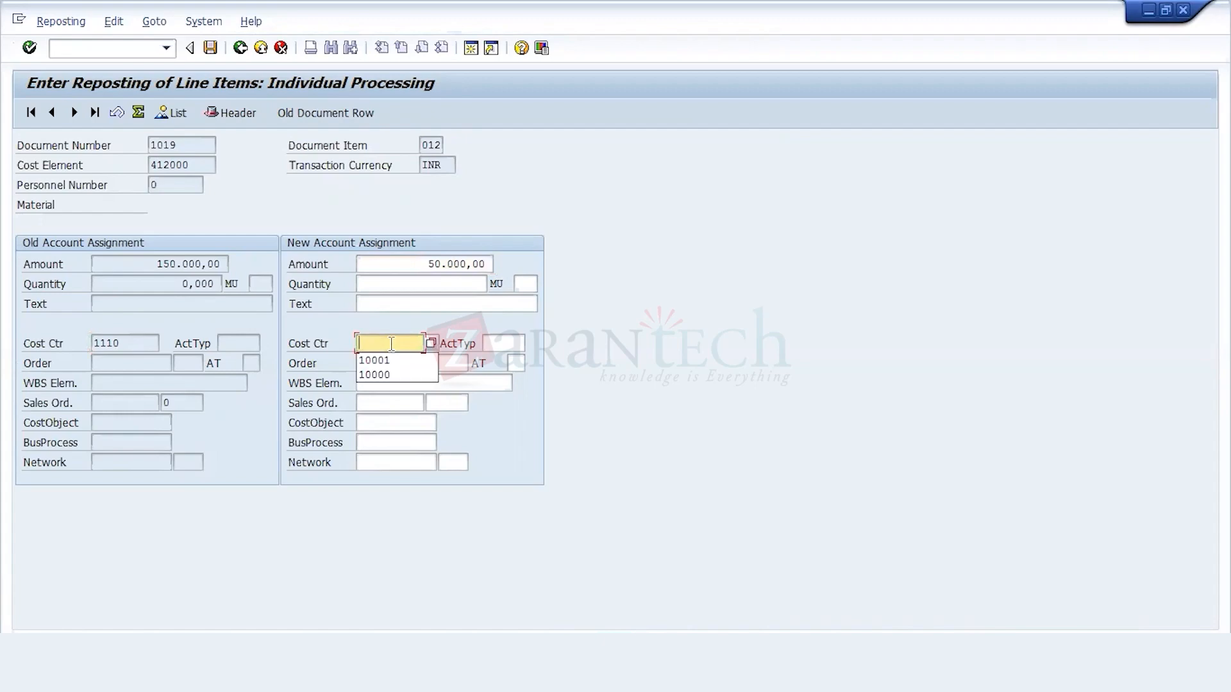
key("F4")
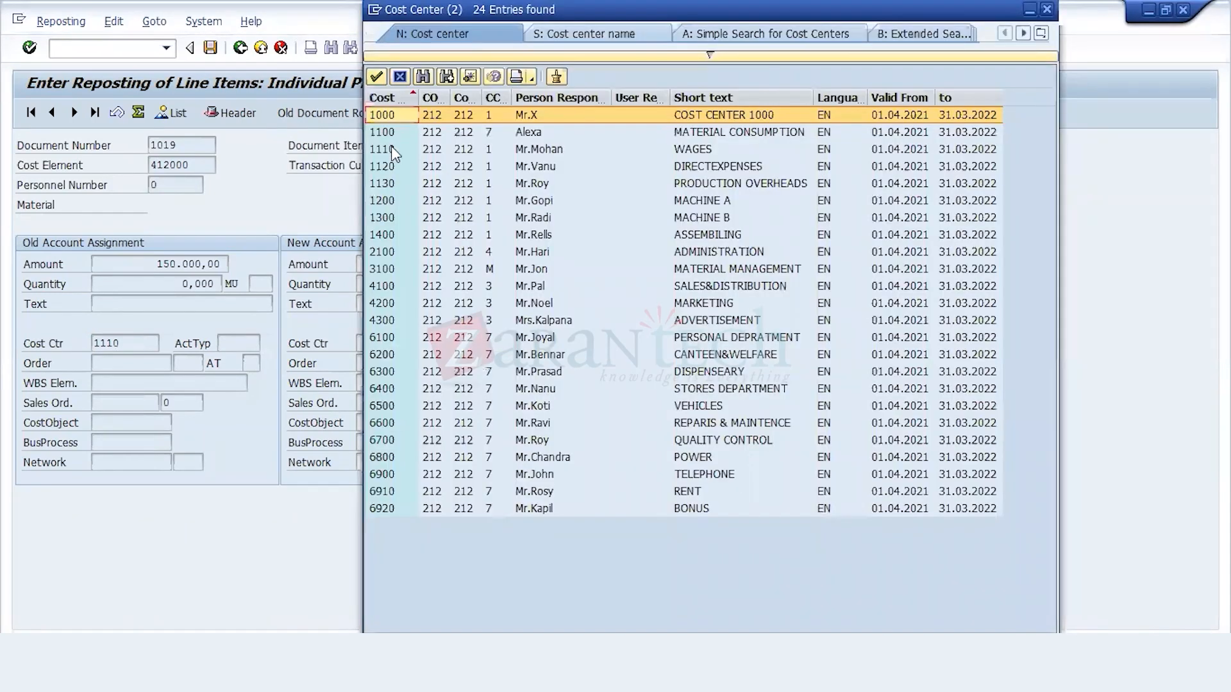
left_click(387, 150)
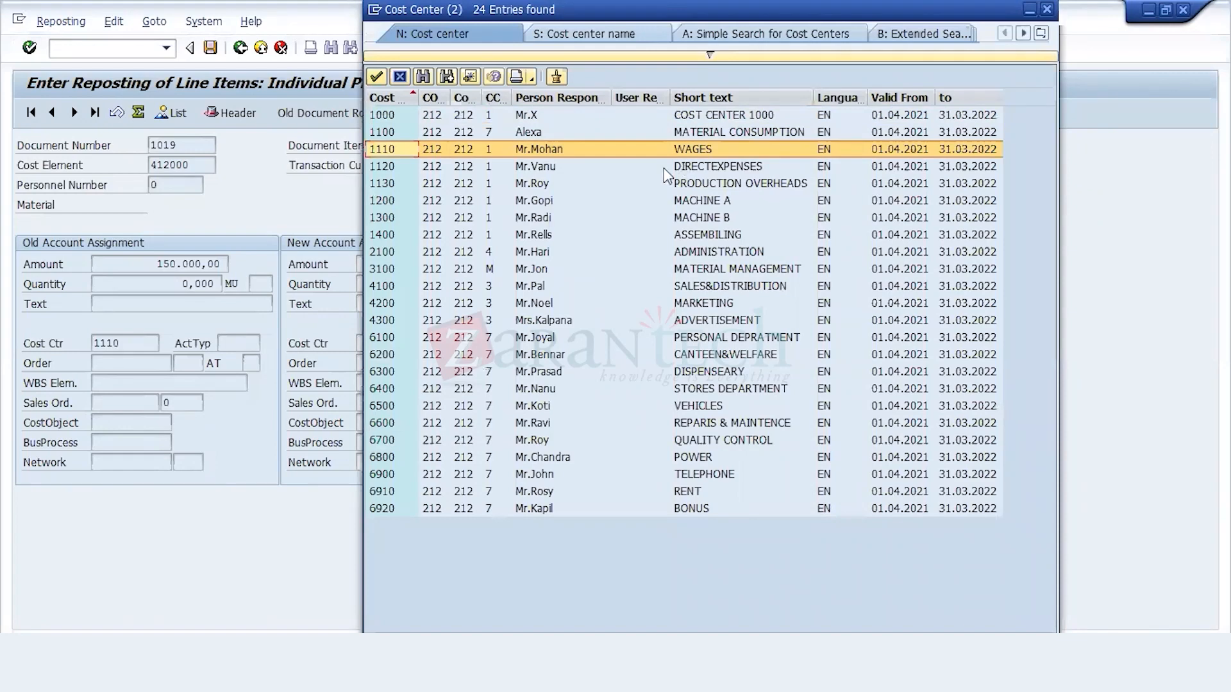
left_click(487, 201)
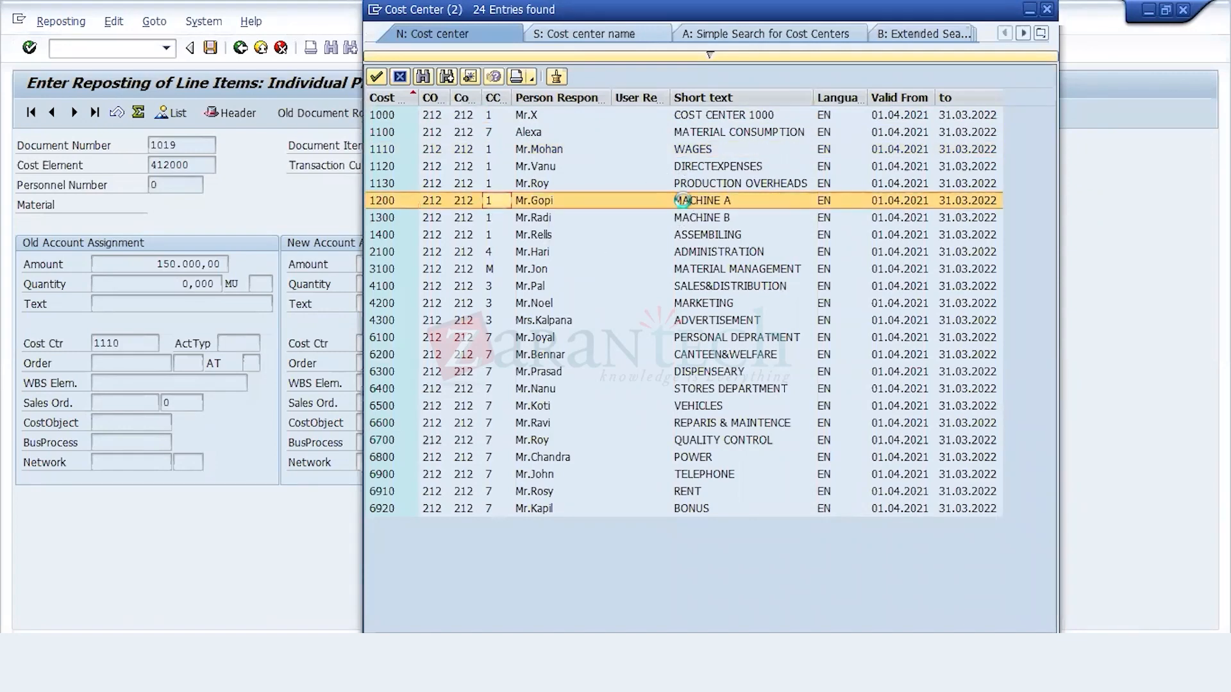
double_click(684, 206)
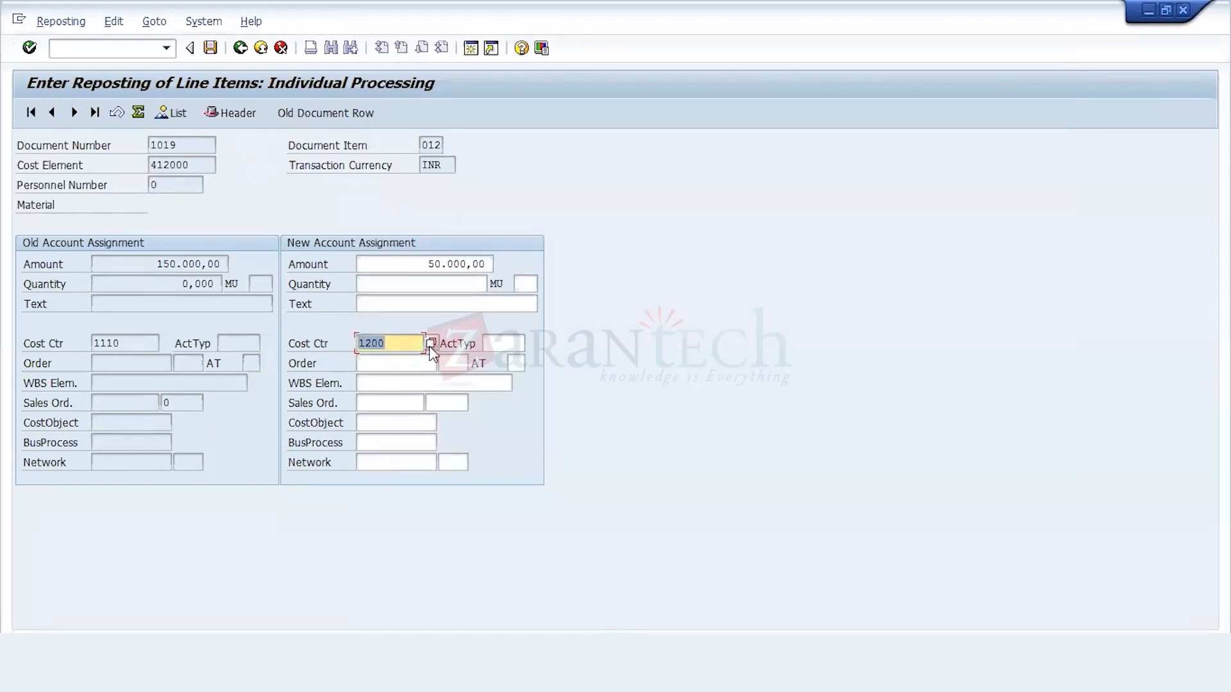
key("Return")
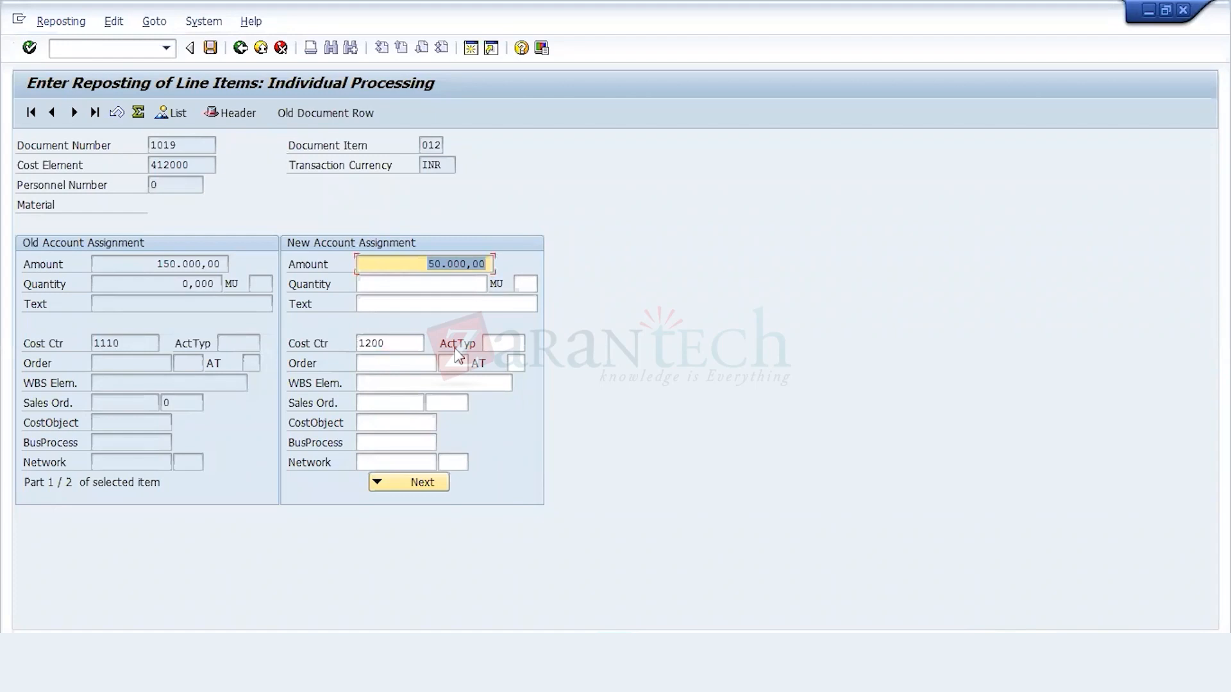
Step: Return to the line item list, check how item 012 is split between cost centers 1200 and 1110, and leave the reposting transaction
left_click(239, 47)
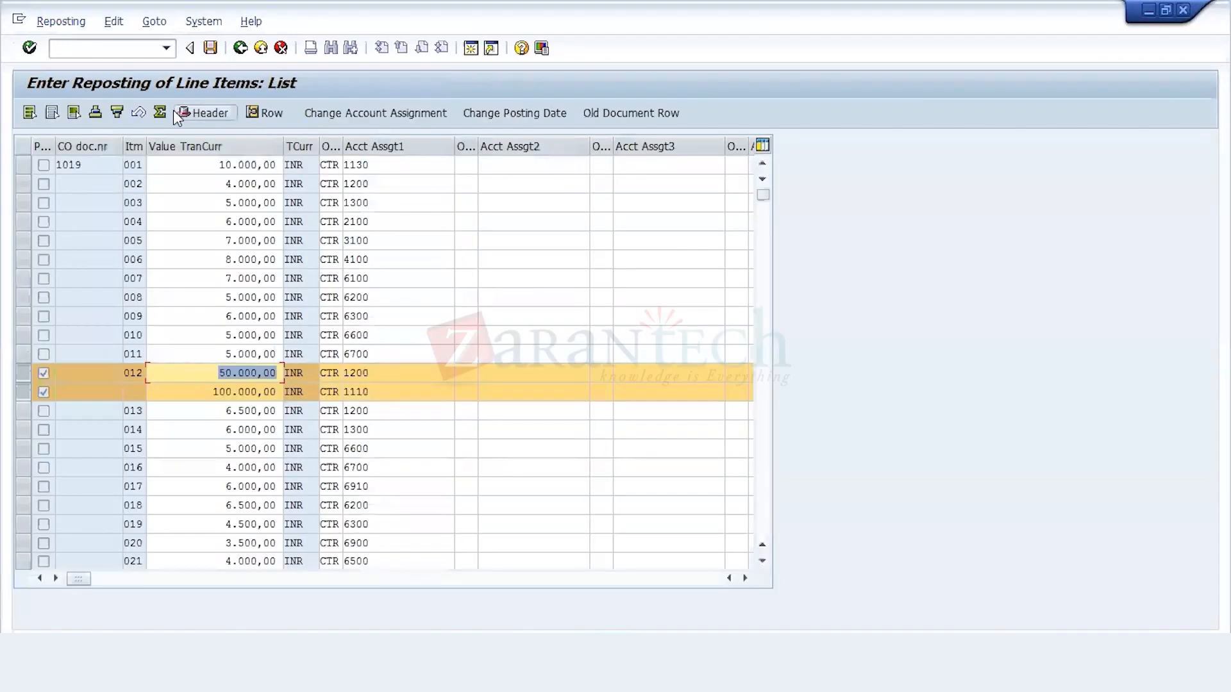
left_click(191, 372)
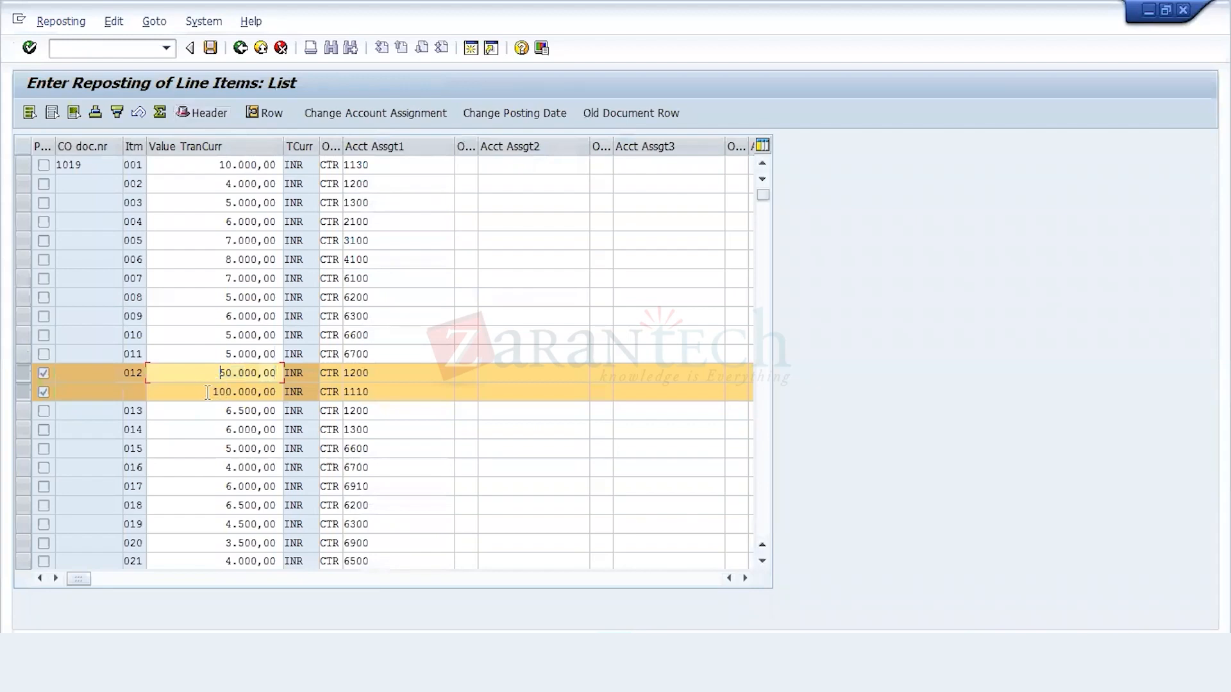
left_click(232, 398)
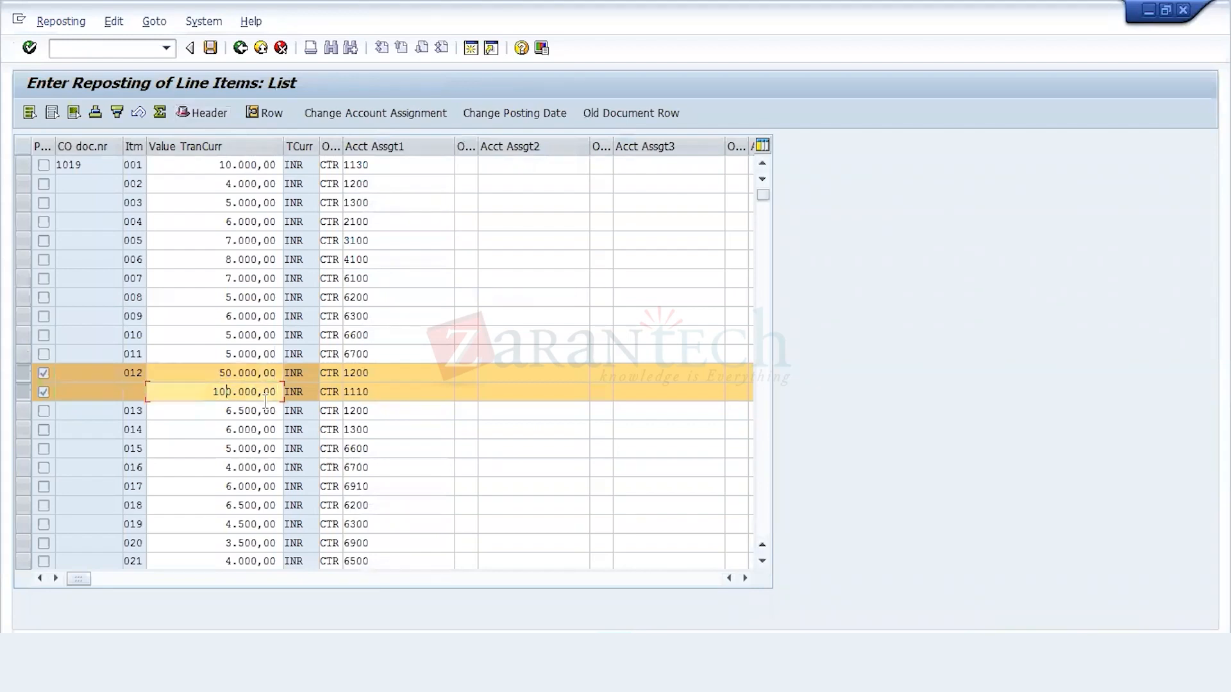
left_click(377, 374)
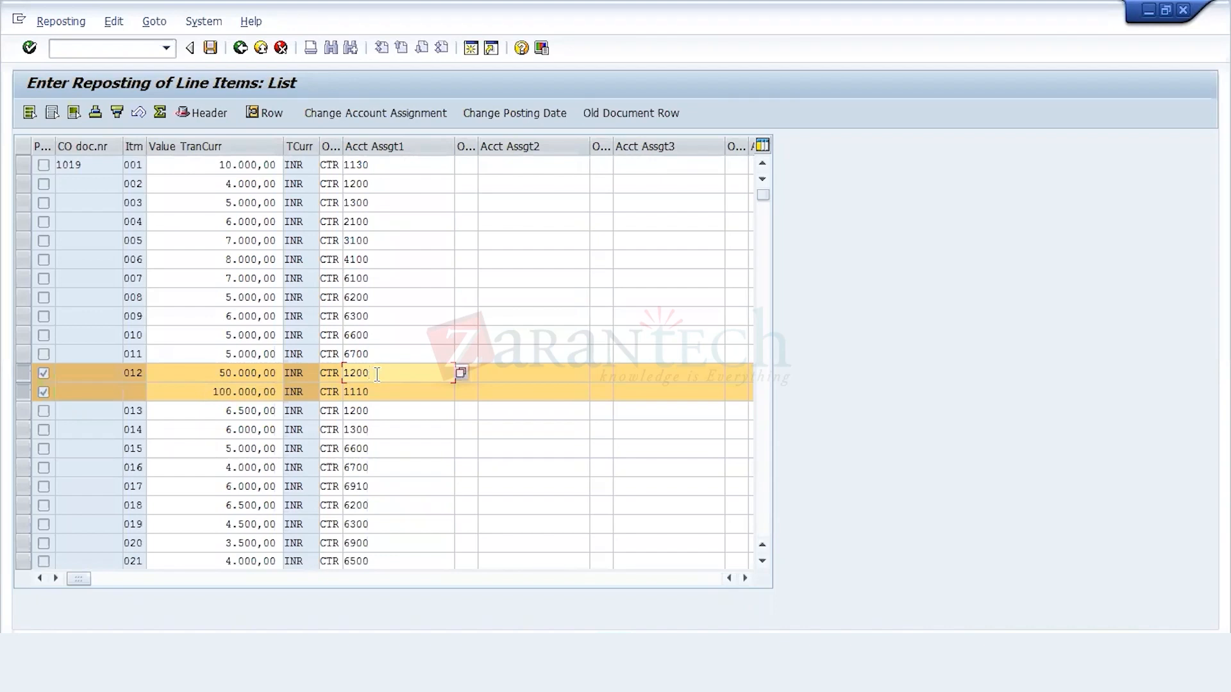
key("F3")
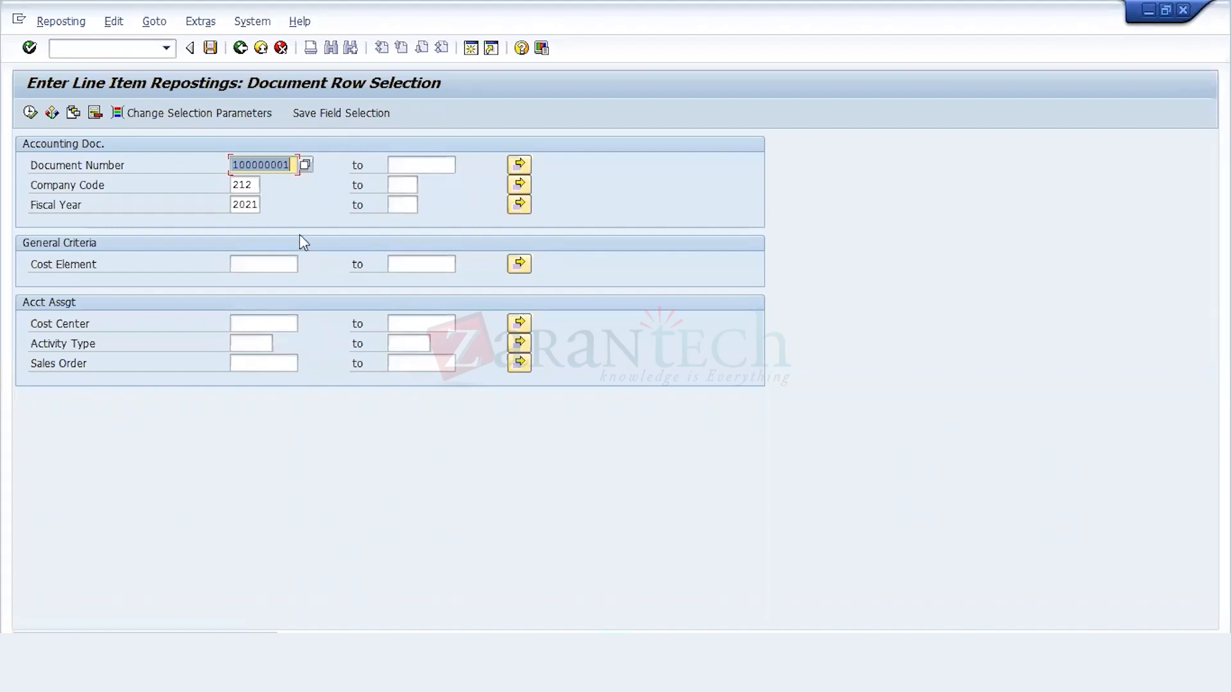
left_click(240, 49)
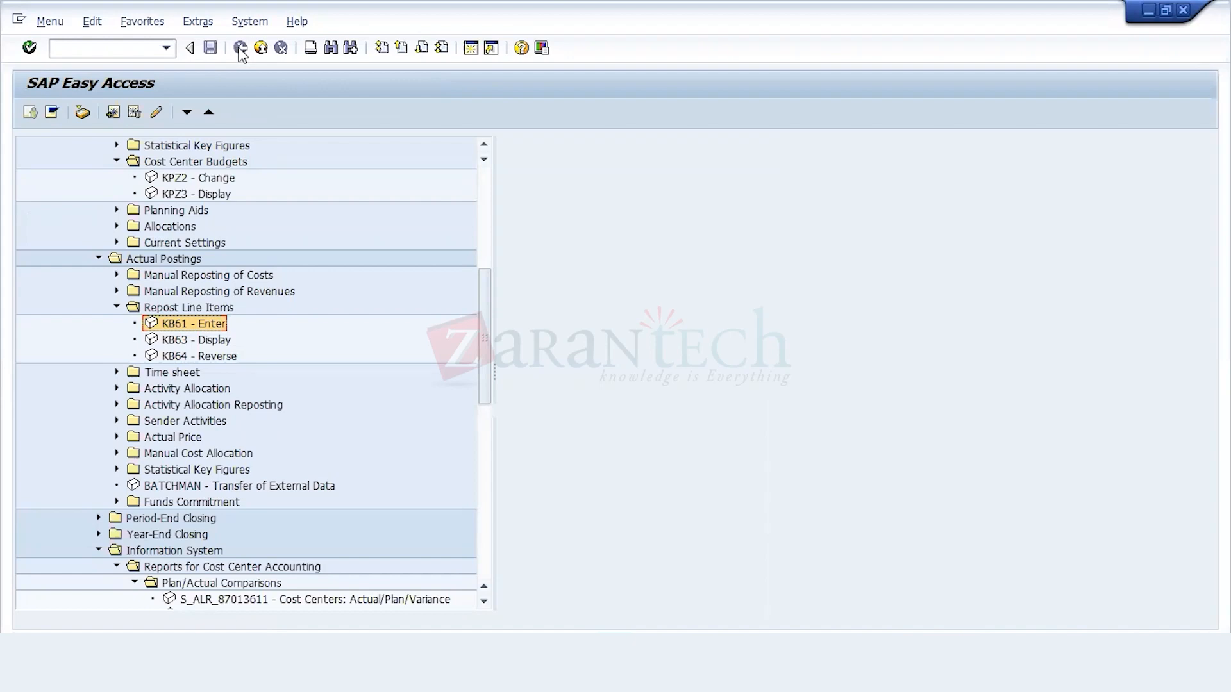
Step: Open the KB21N activity allocation entry and fill in the sender activity type for the cost center 1200 items
key("Left")
key("Left")
key("Down")
key("Down")
key("Down")
key("Up")
key("Right")
key("Down")
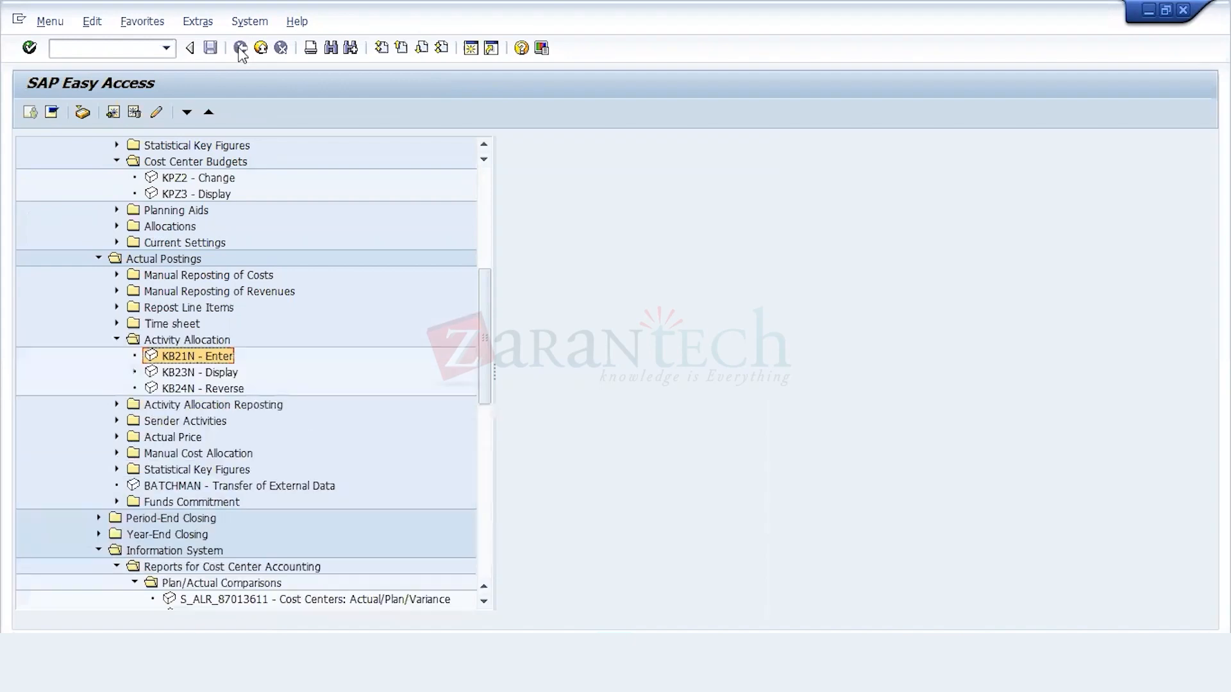
key("Return")
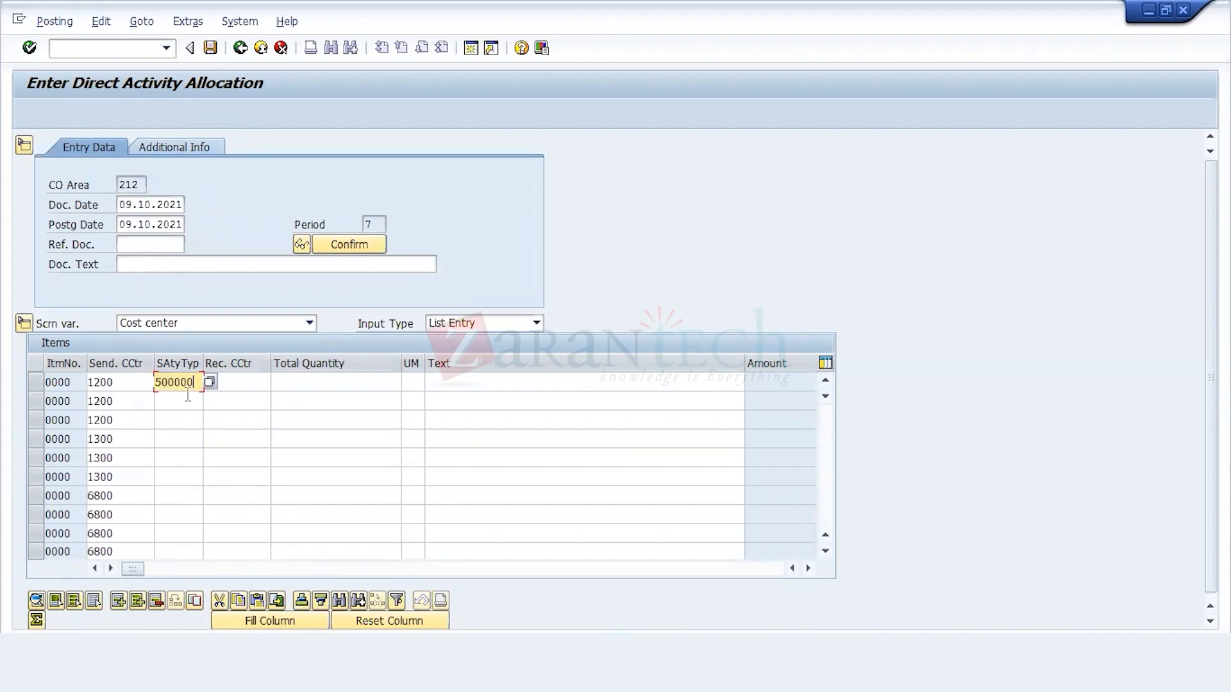
left_click(188, 395)
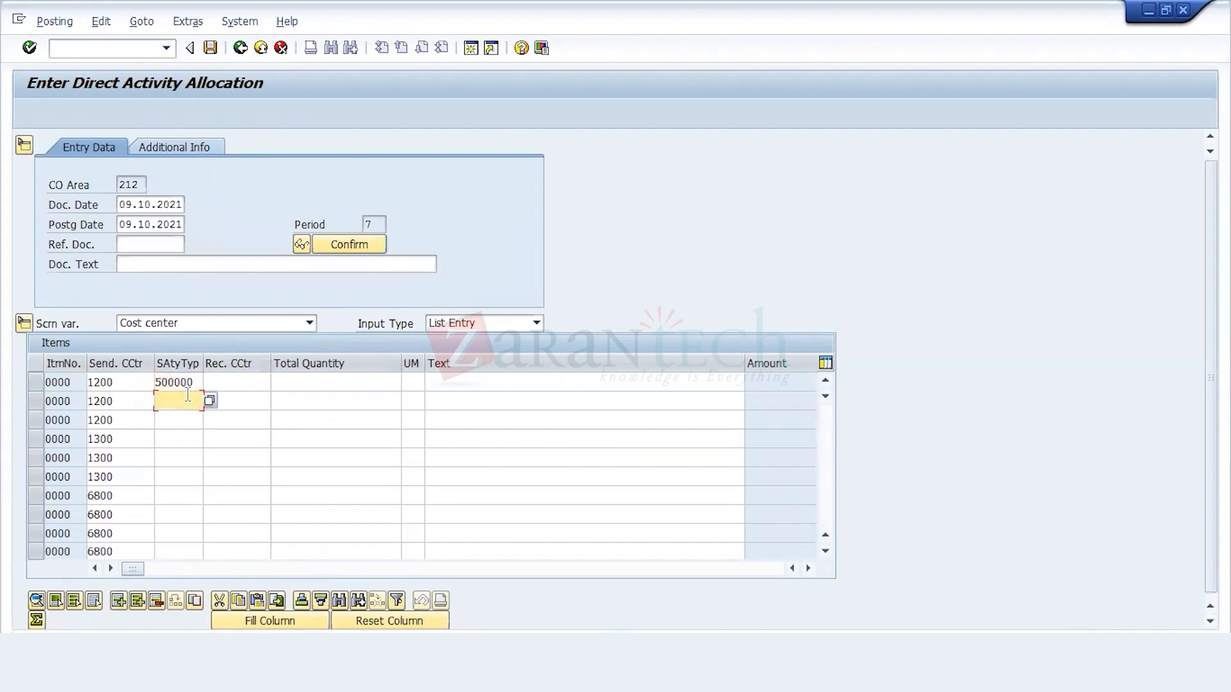
type("50")
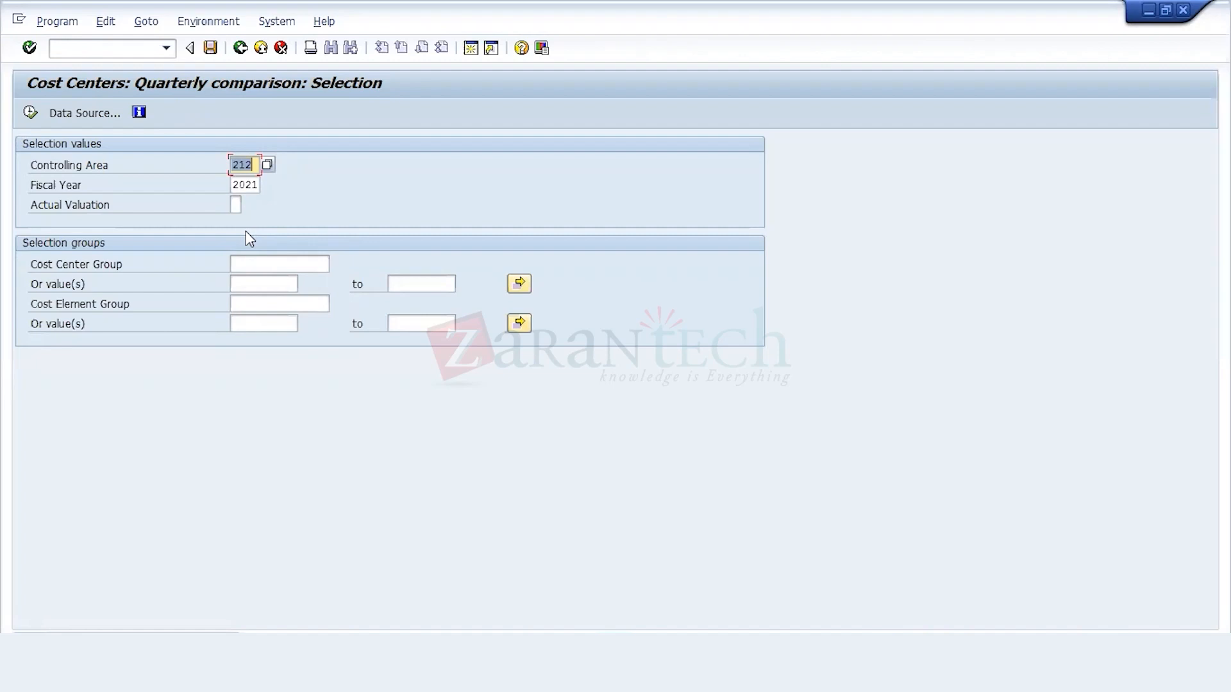
Step: Leave the quarterly comparison report selection and collapse the Actual/Actual Comparison reports
key("Tab")
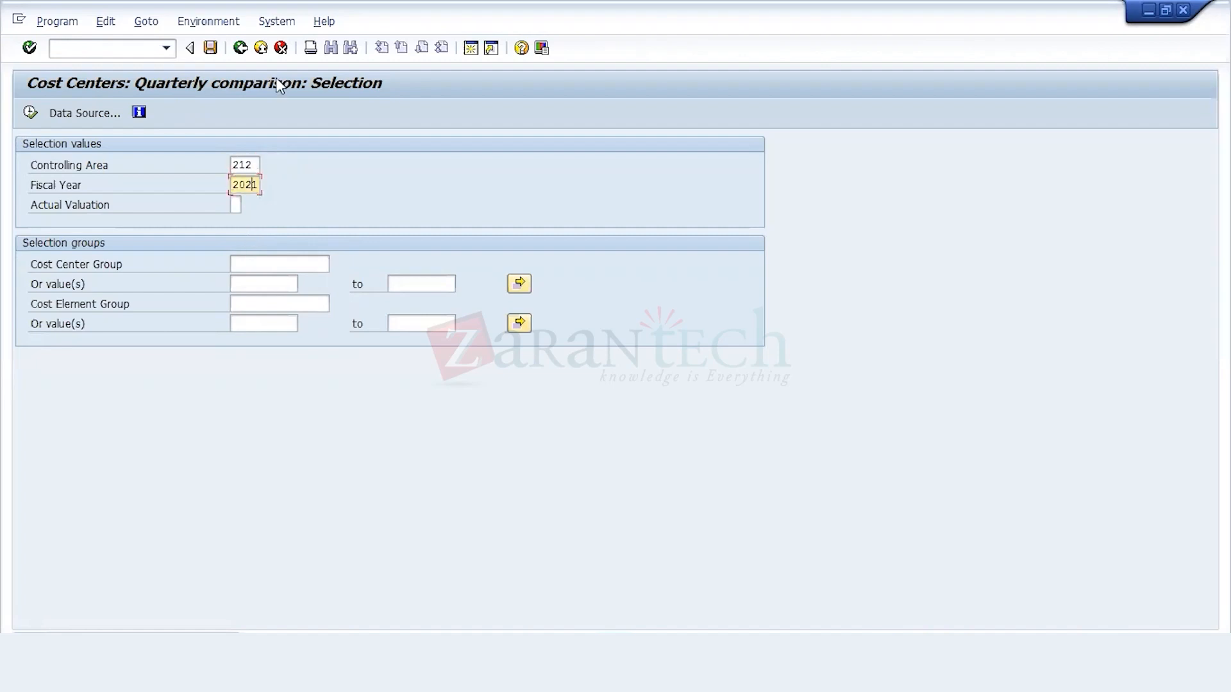
left_click(262, 54)
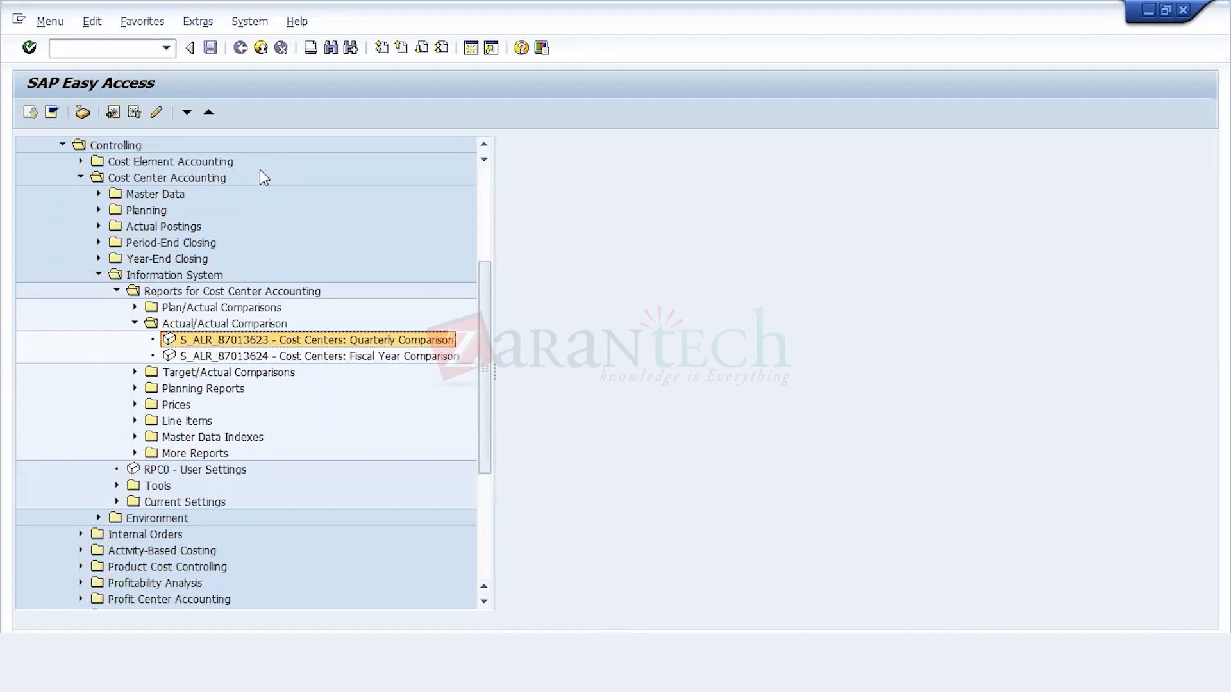
key("Up")
key("Up")
key("Up")
key("Down")
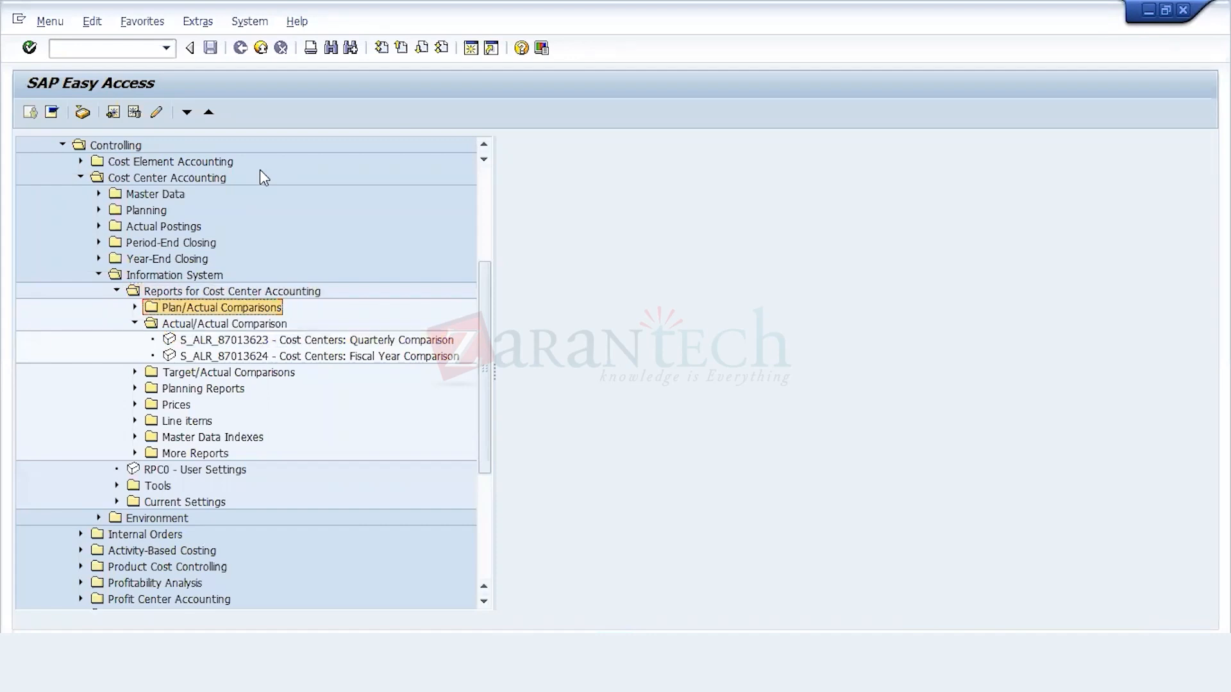
key("Down")
key("Left")
key("Up")
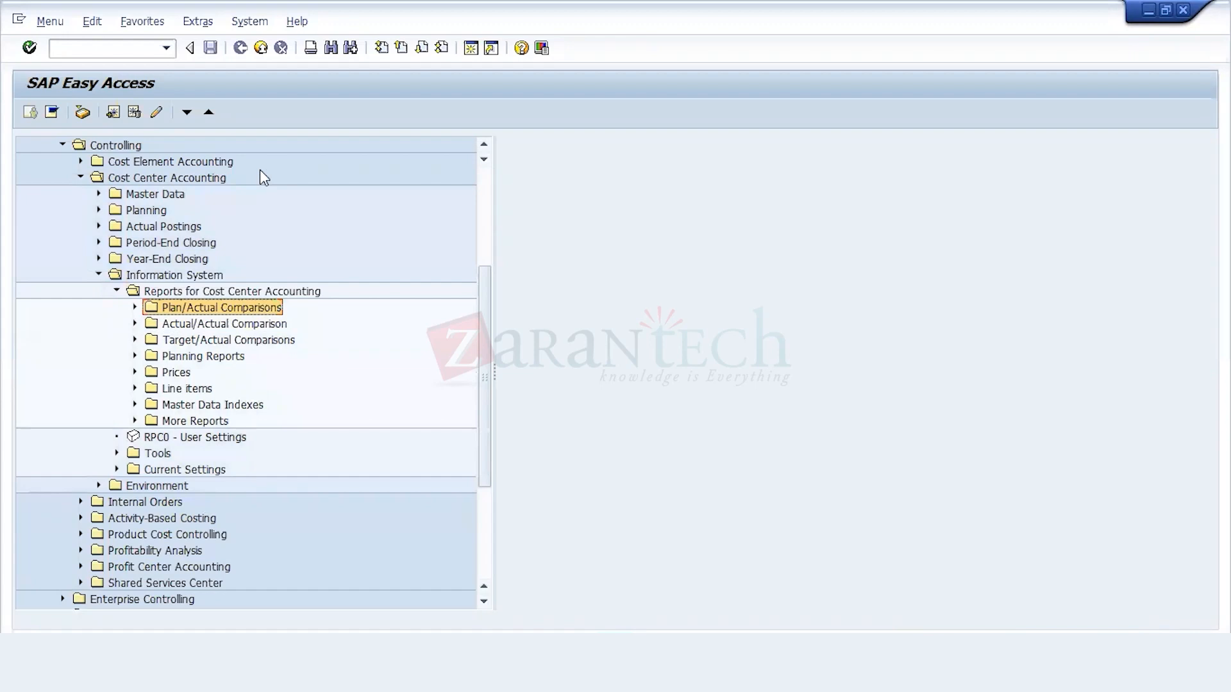
Step: Run the Actual/Plan/Variance report for controlling area 212, fiscal year 2021, periods 1 to 12, compare actual with plan costs, and exit it
key("Right")
key("Down")
key("Return")
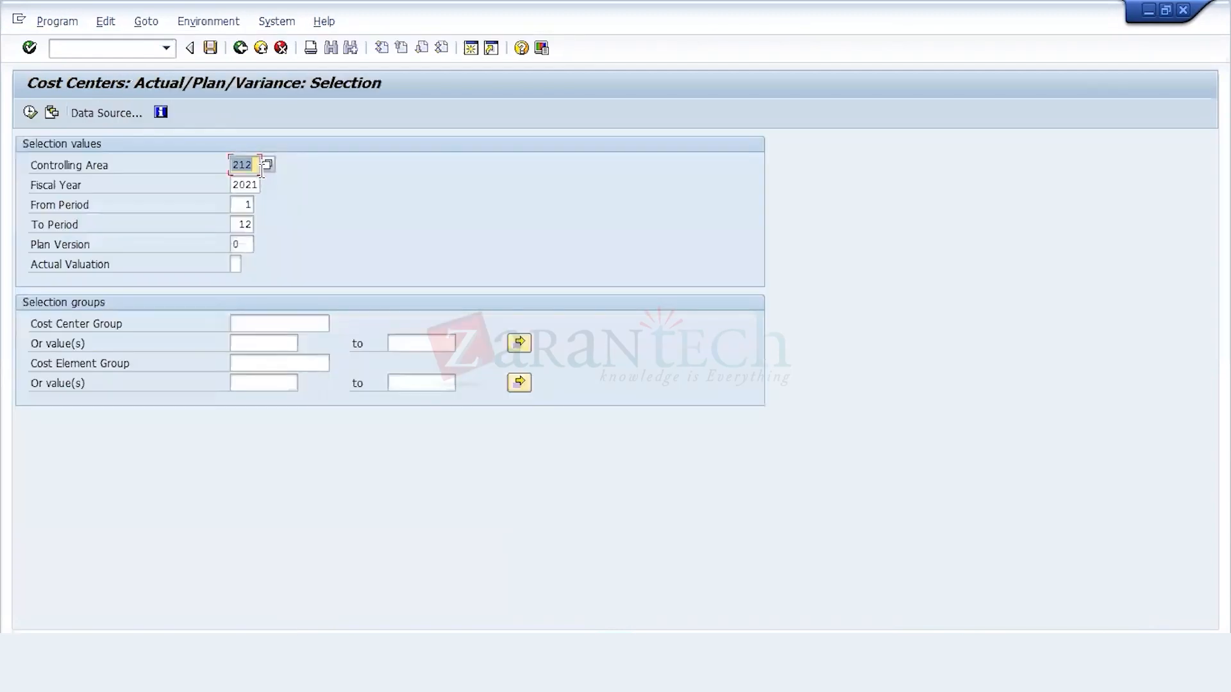
left_click(29, 115)
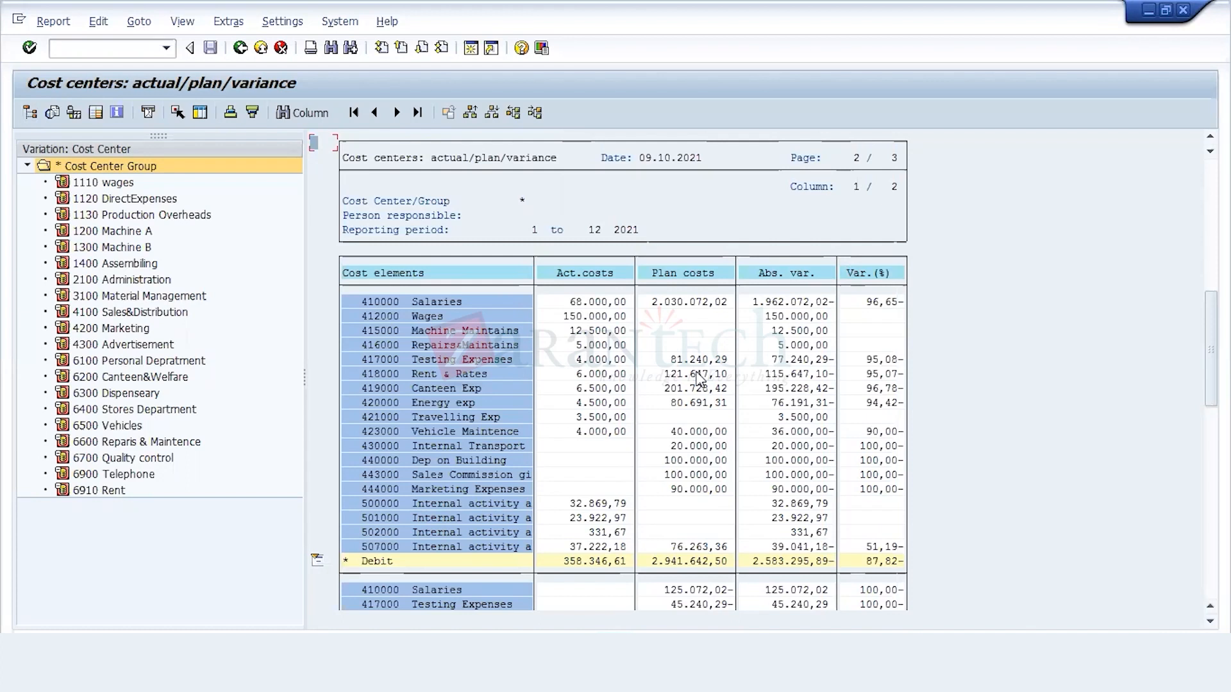
key("Down")
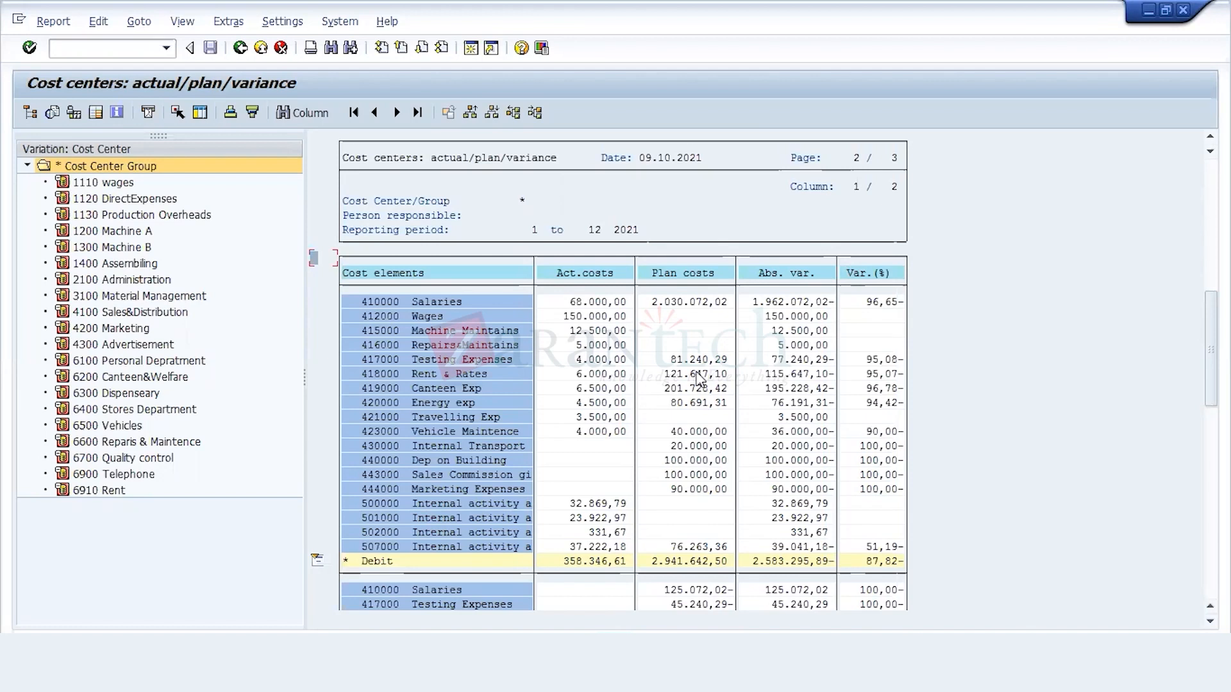
key("Up")
key("Up")
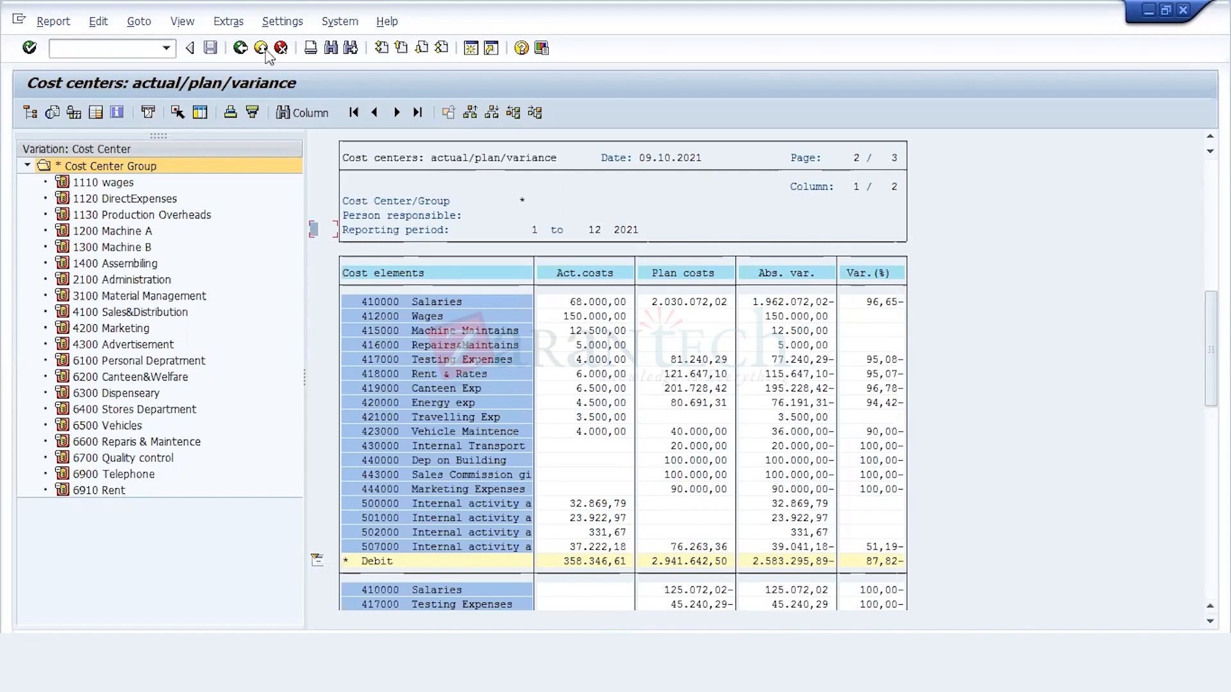
left_click(241, 47)
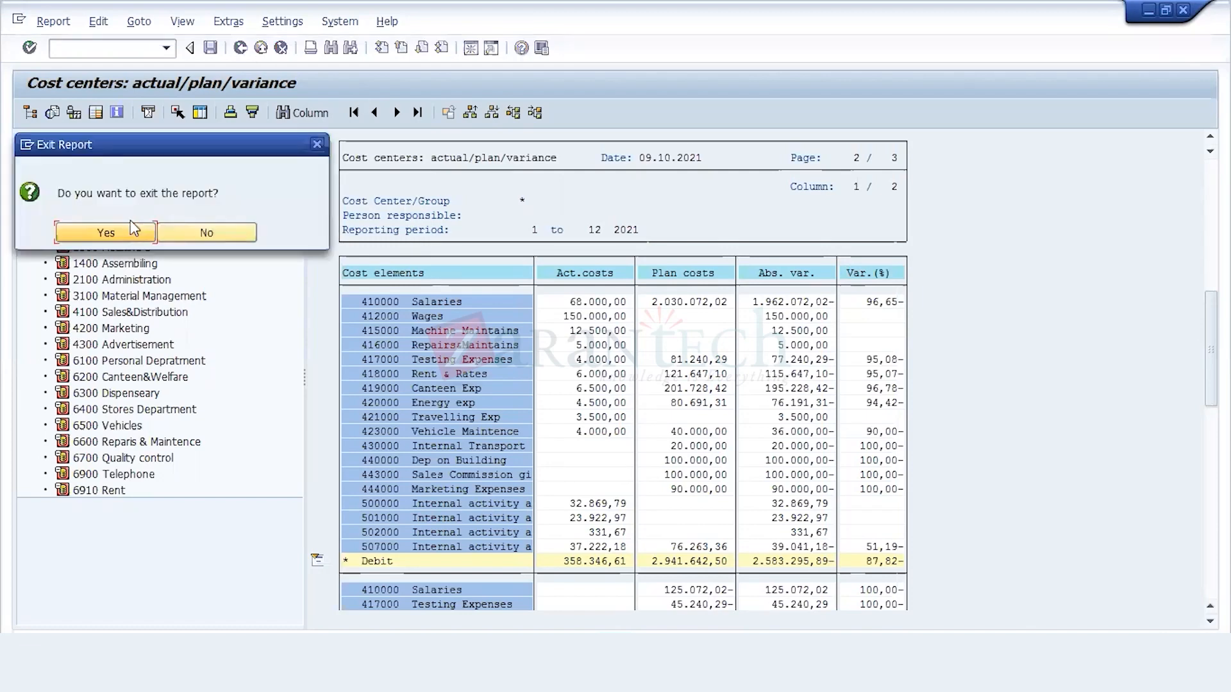
left_click(67, 232)
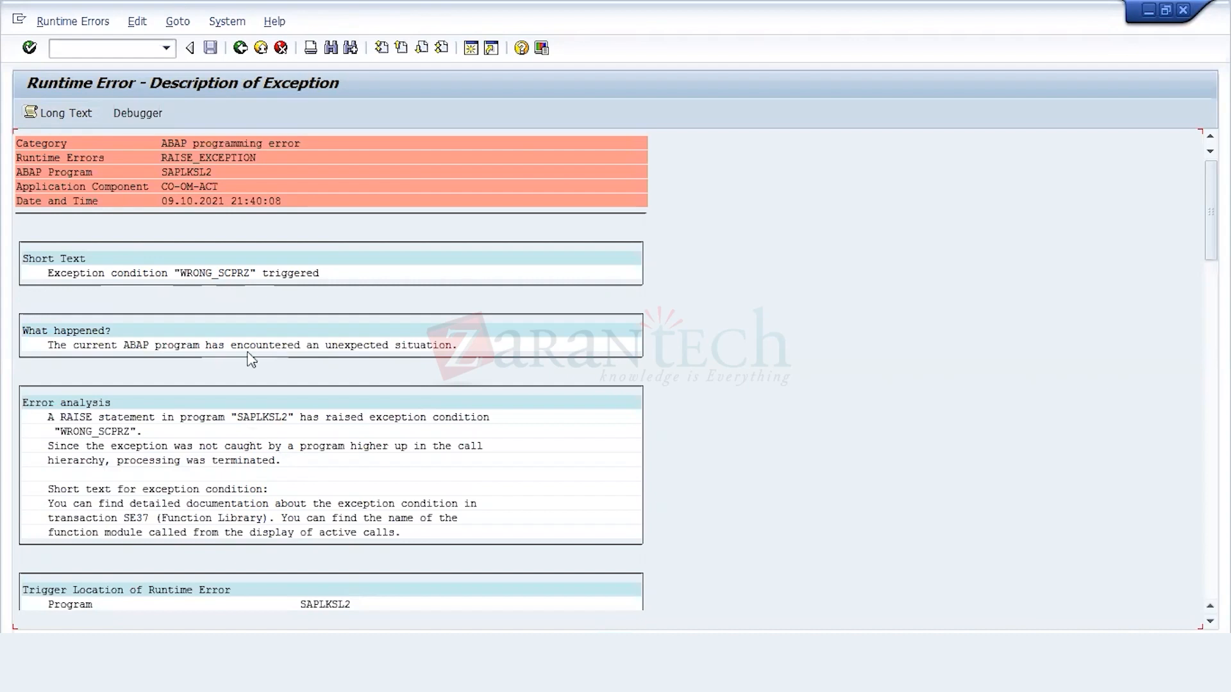
Step: Leave the runtime error description and collapse Single Functions under Period-End Closing of Cost Center Accounting
left_click(243, 56)
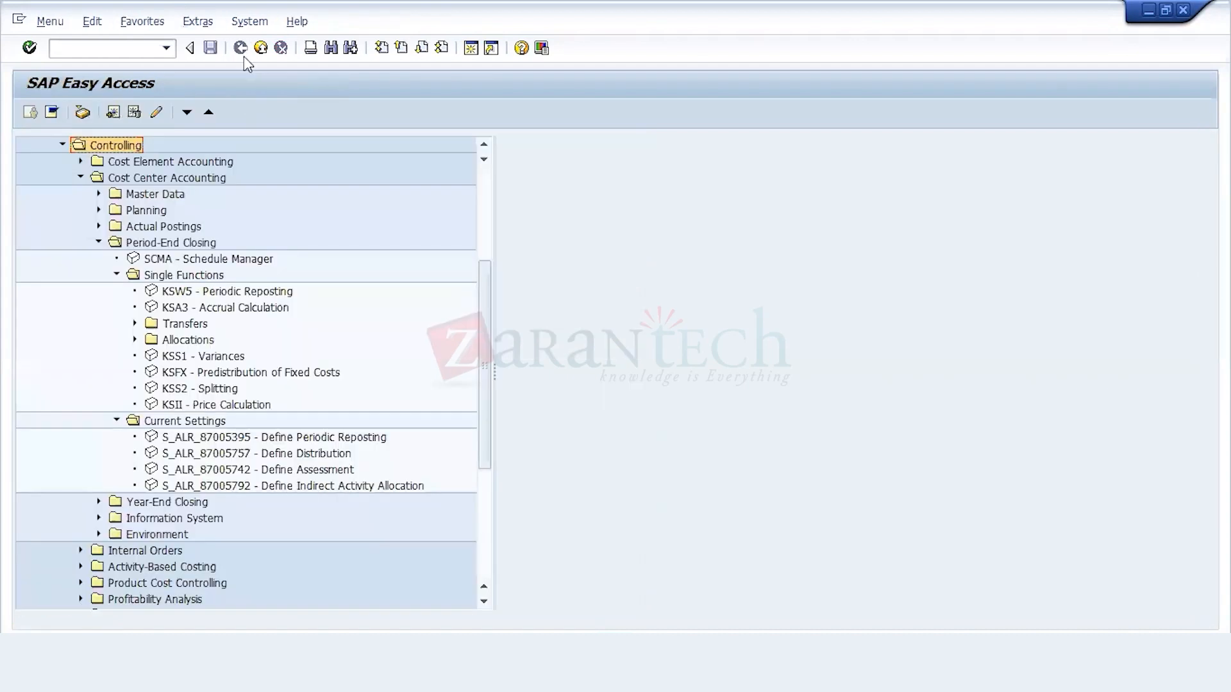
key("Down")
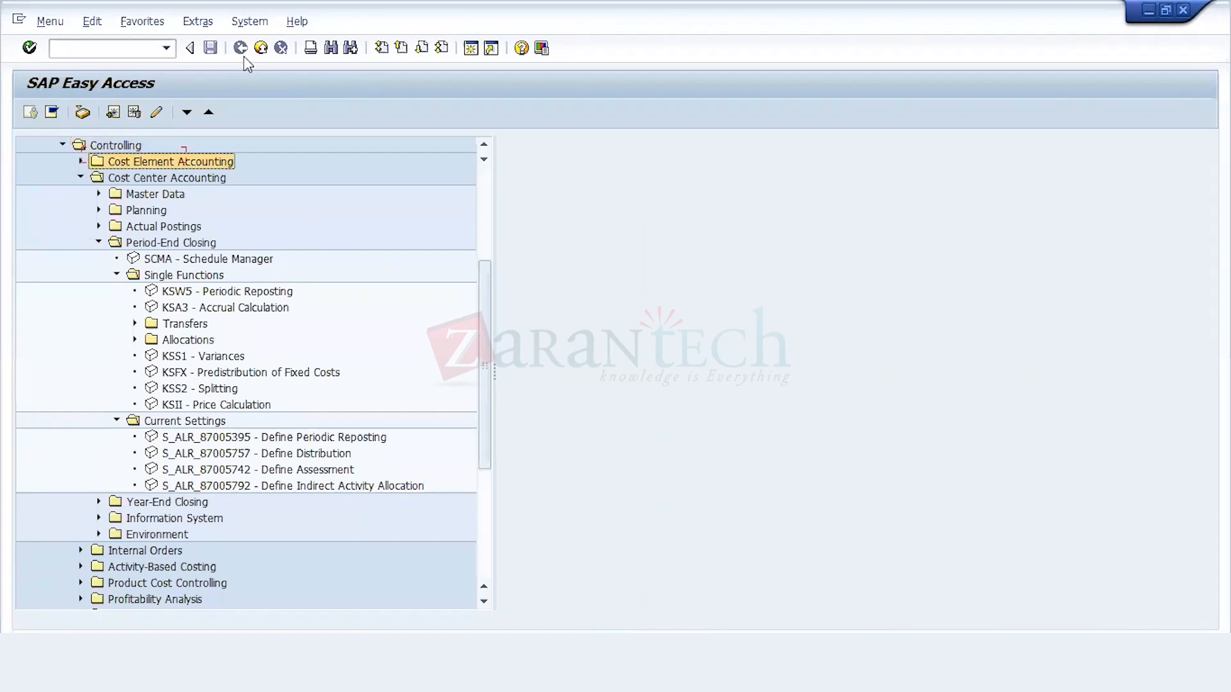
key("Down")
key("Down")
key("Down")
key("Down")
key("Down")
key("Down")
key("Down")
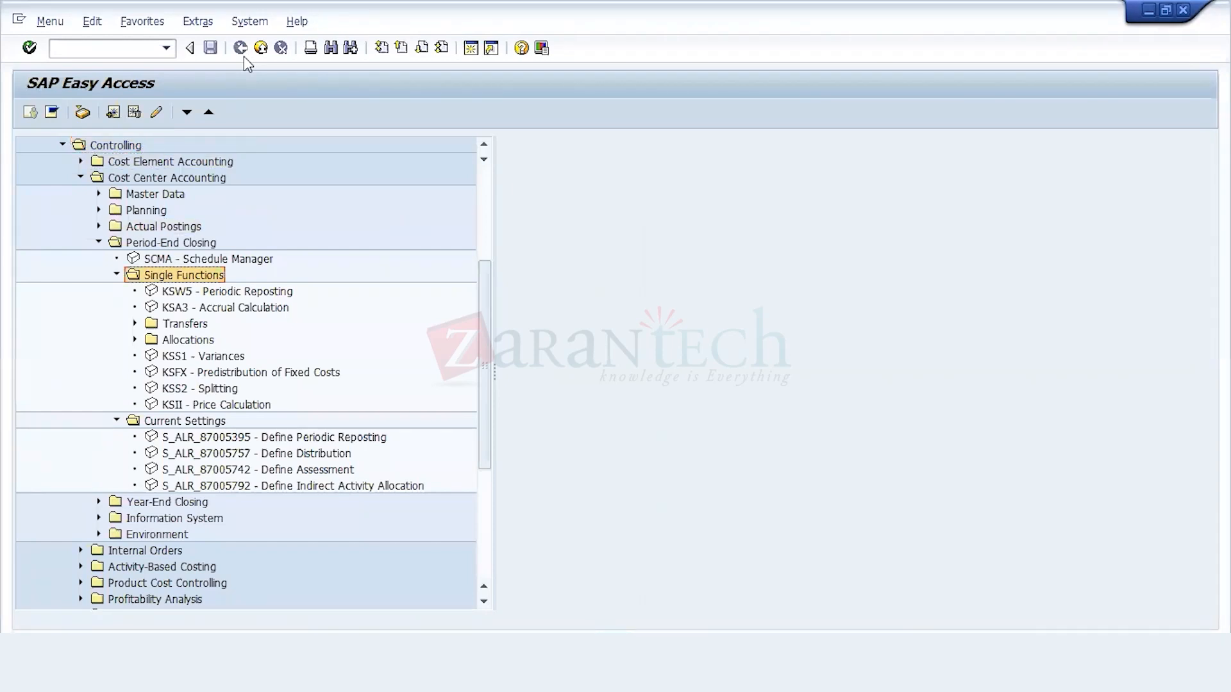
key("Left")
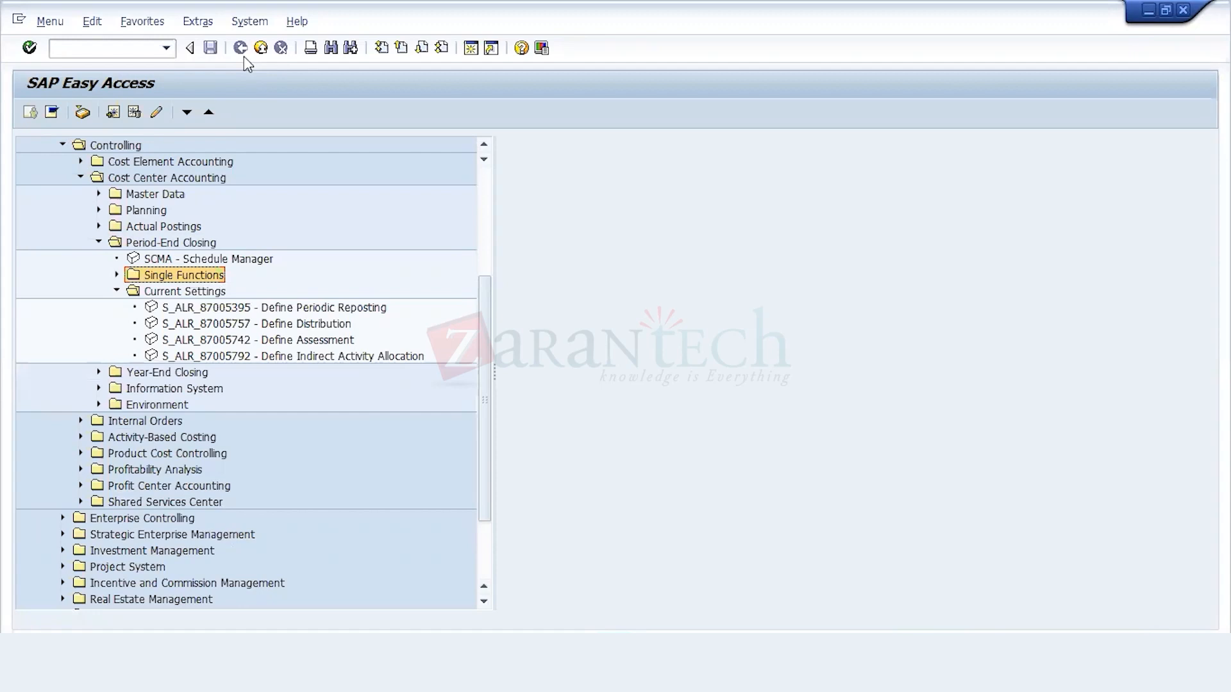
key("Down")
key("Down")
key("Down")
key("Down")
key("Down")
key("Down")
key("Down")
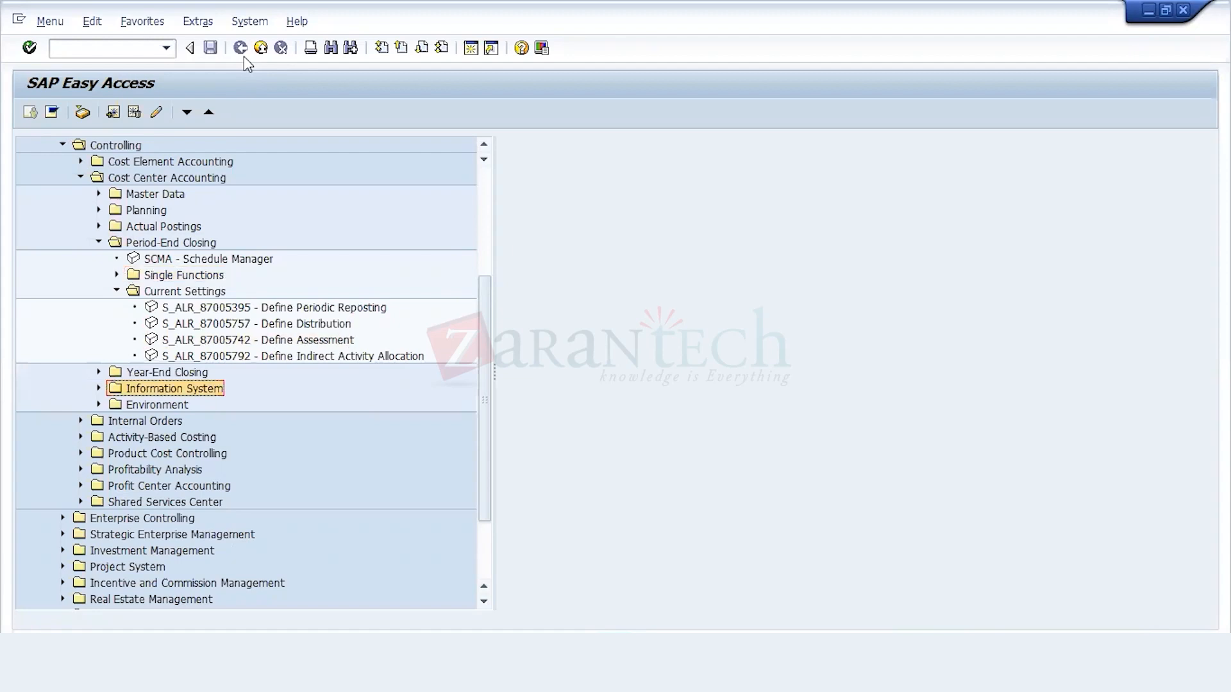
key("Down")
key("Down")
key("Down")
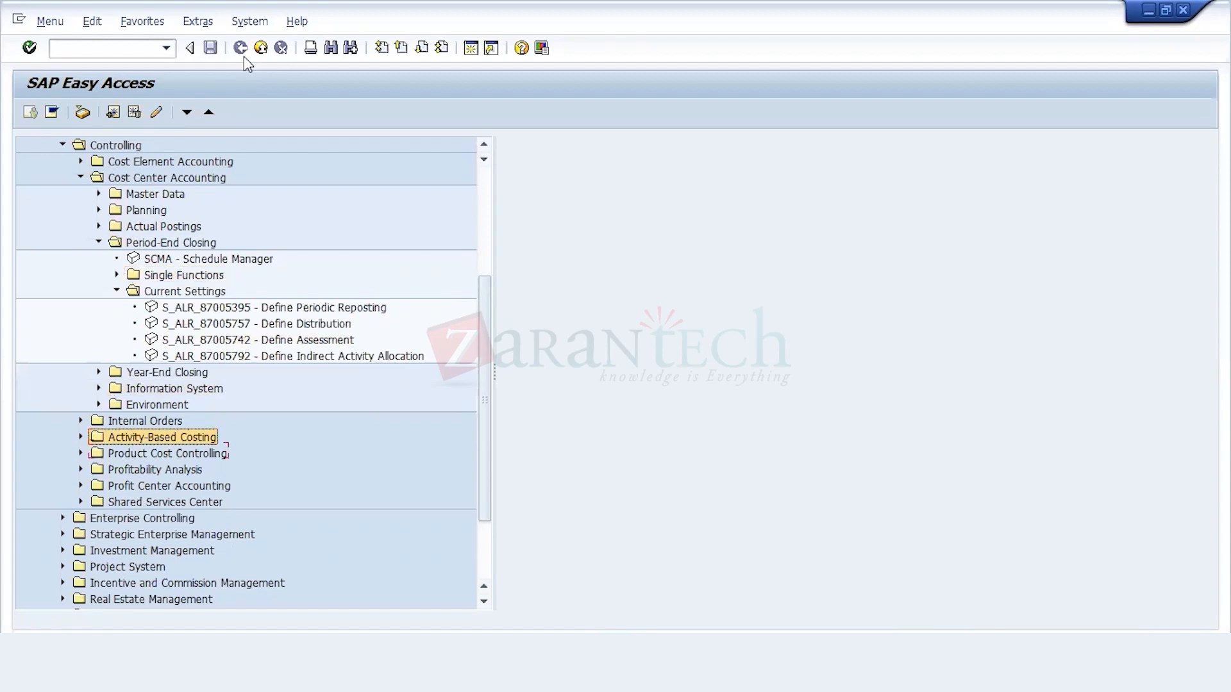
Step: Collapse the Current Settings and Period-End Closing folders of Cost Center Accounting
key("Up")
key("Up")
key("Up")
key("Up")
key("Up")
key("Up")
key("Up")
key("Up")
key("Up")
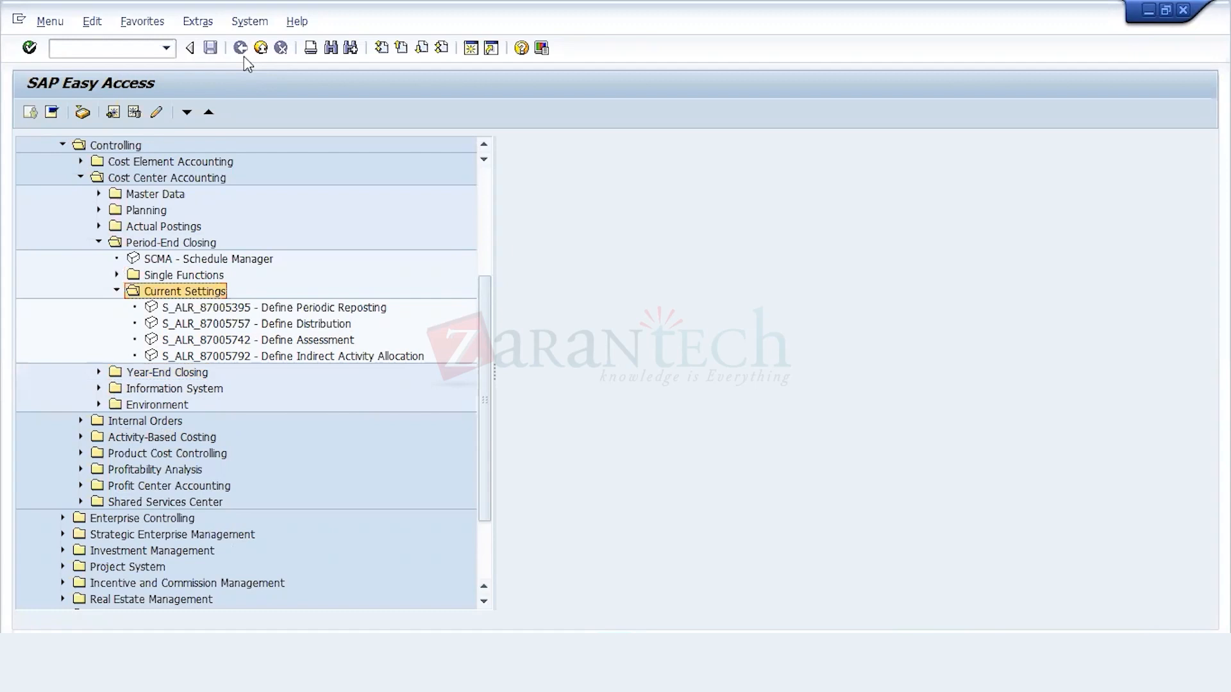
key("Left")
key("Up")
key("Up")
Step: Collapse the Cost Center Accounting folder and its parent Controlling folder in the SAP menu
key("Up")
key("Left")
key("Up")
key("Up")
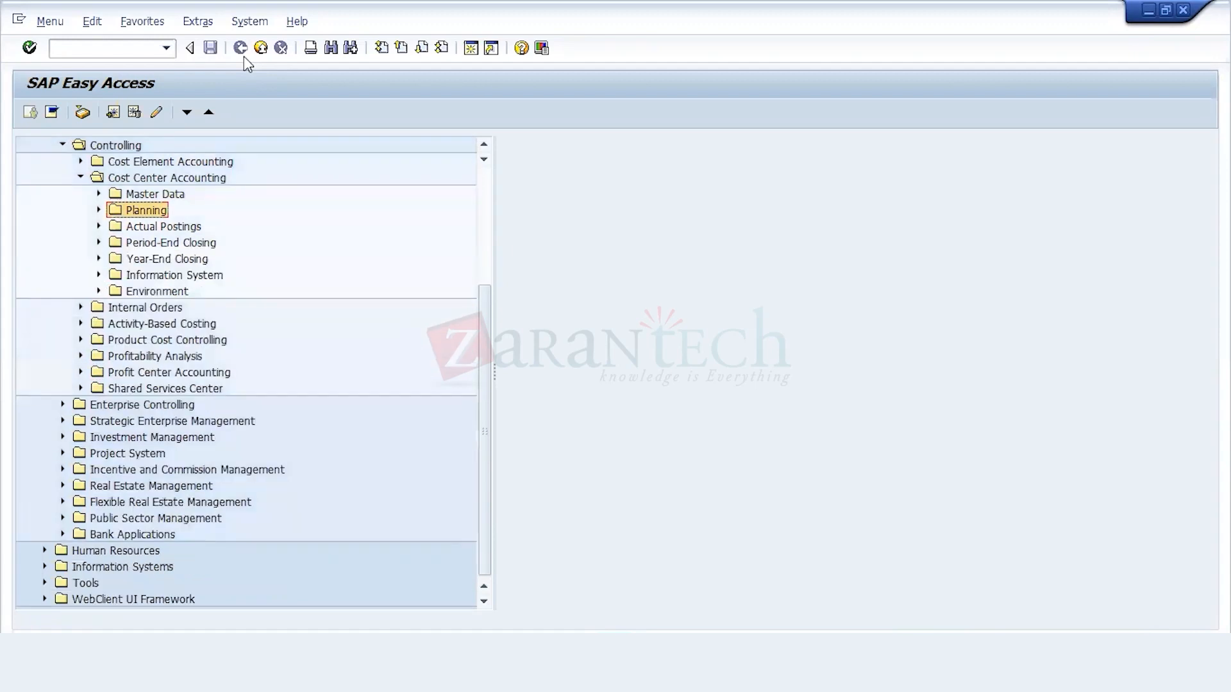
key("Up")
key("Up")
key("Left")
key("Up")
key("Up")
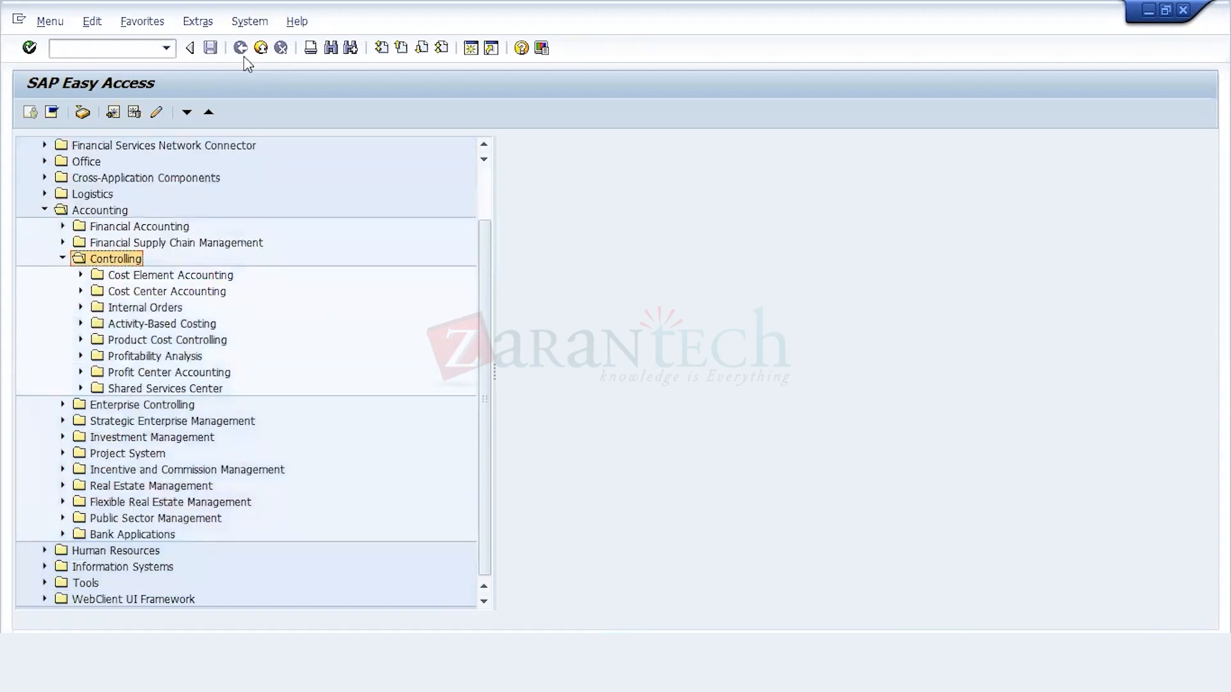
key("Left")
key("Up")
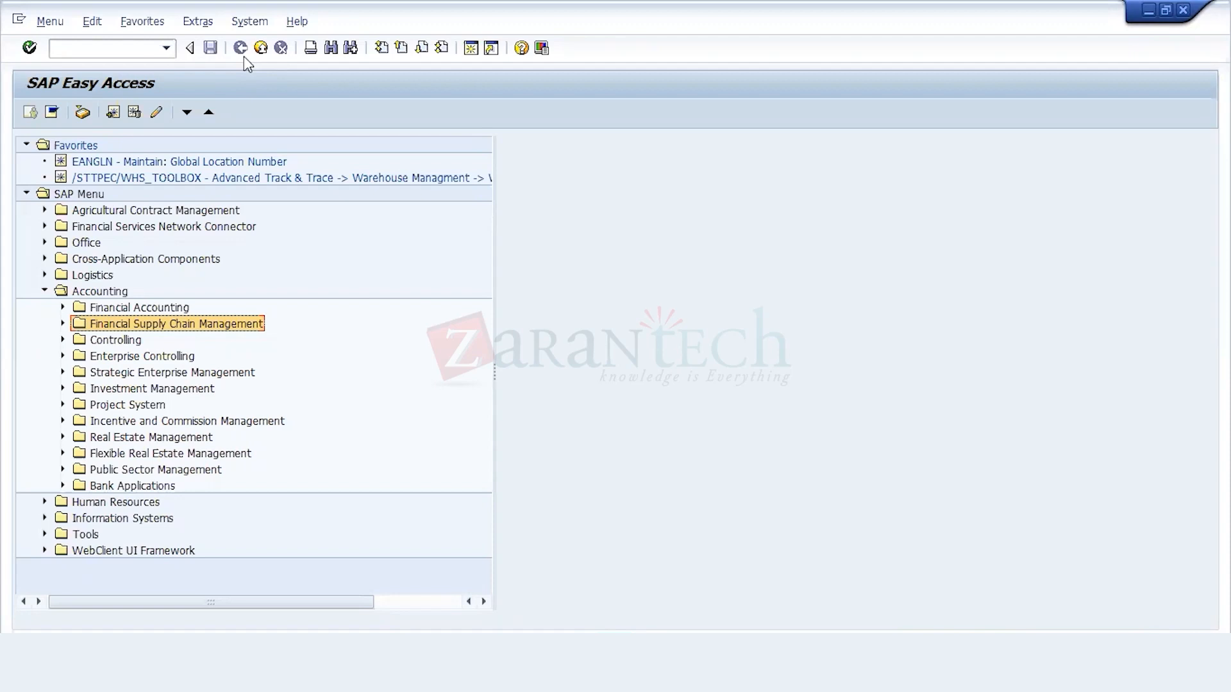
Step: Switch to the PPT folder, open the Internal Orders presentation in PowerPoint, and dismiss the Office activation wizard
left_click(651, 191)
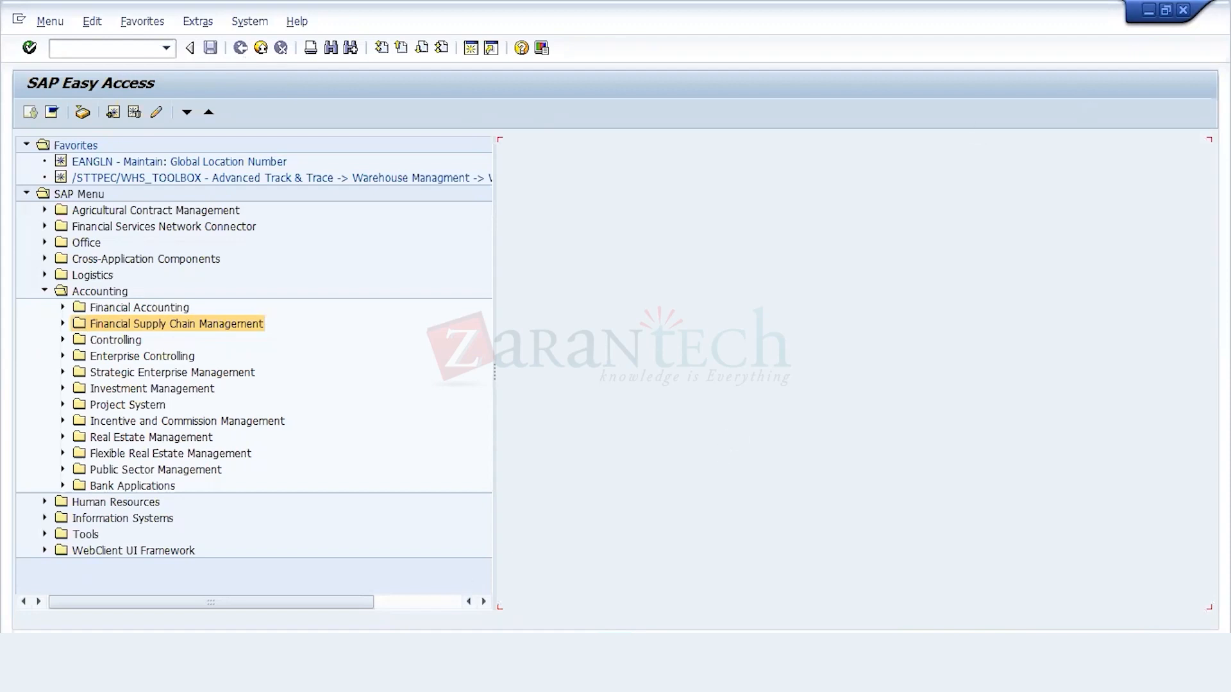
key("alt+Tab")
left_click(136, 673)
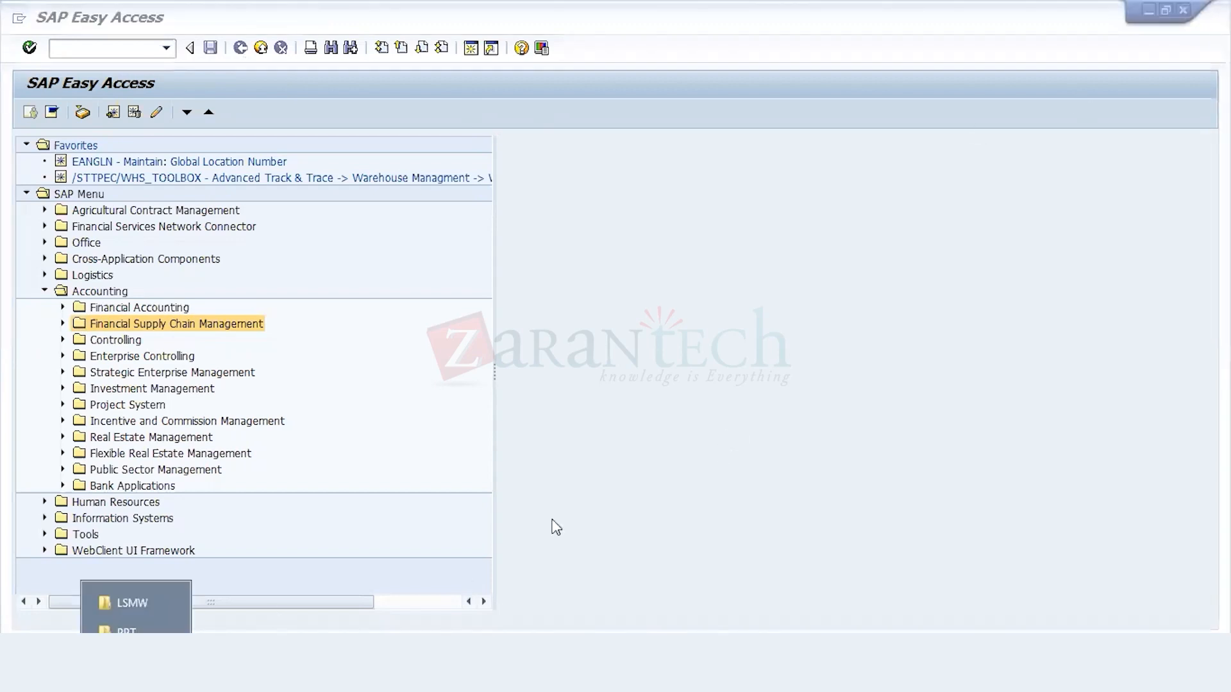
left_click(157, 632)
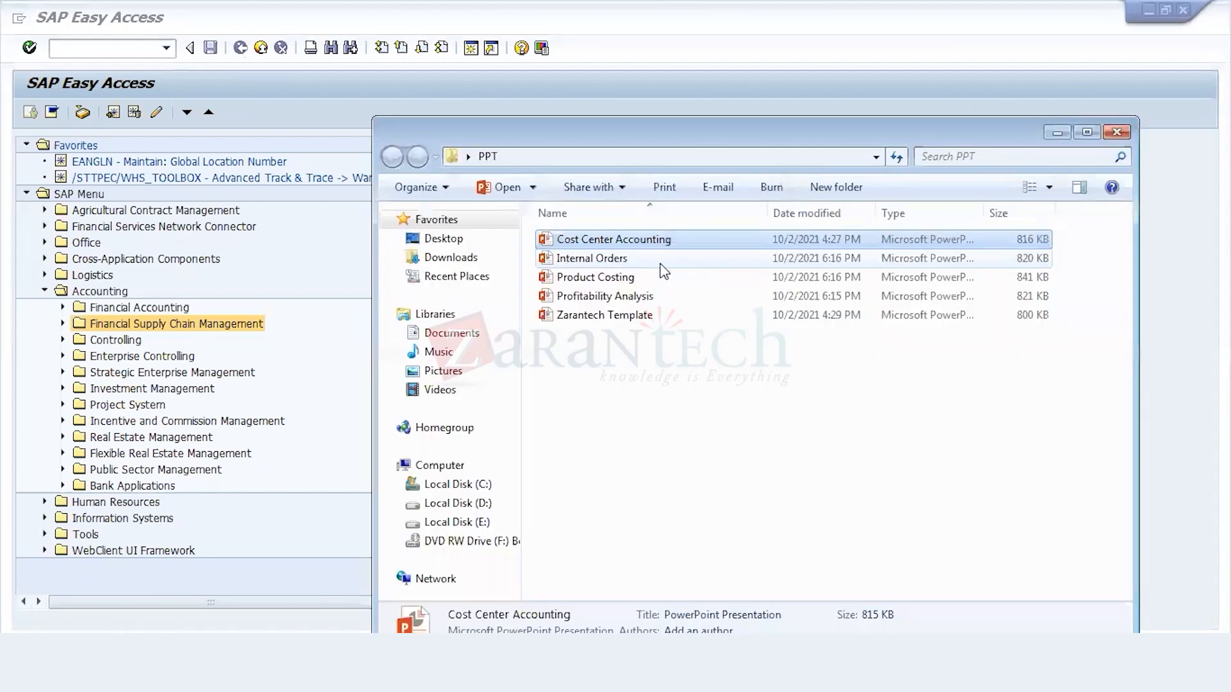
double_click(659, 264)
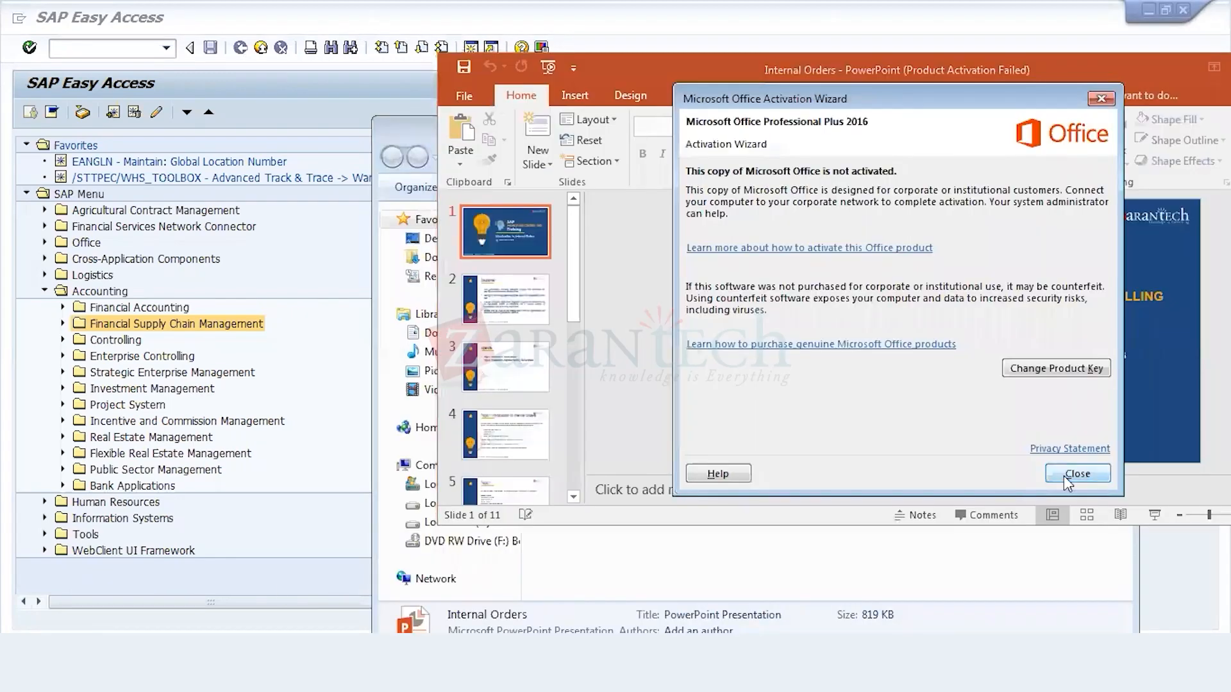
left_click(1069, 474)
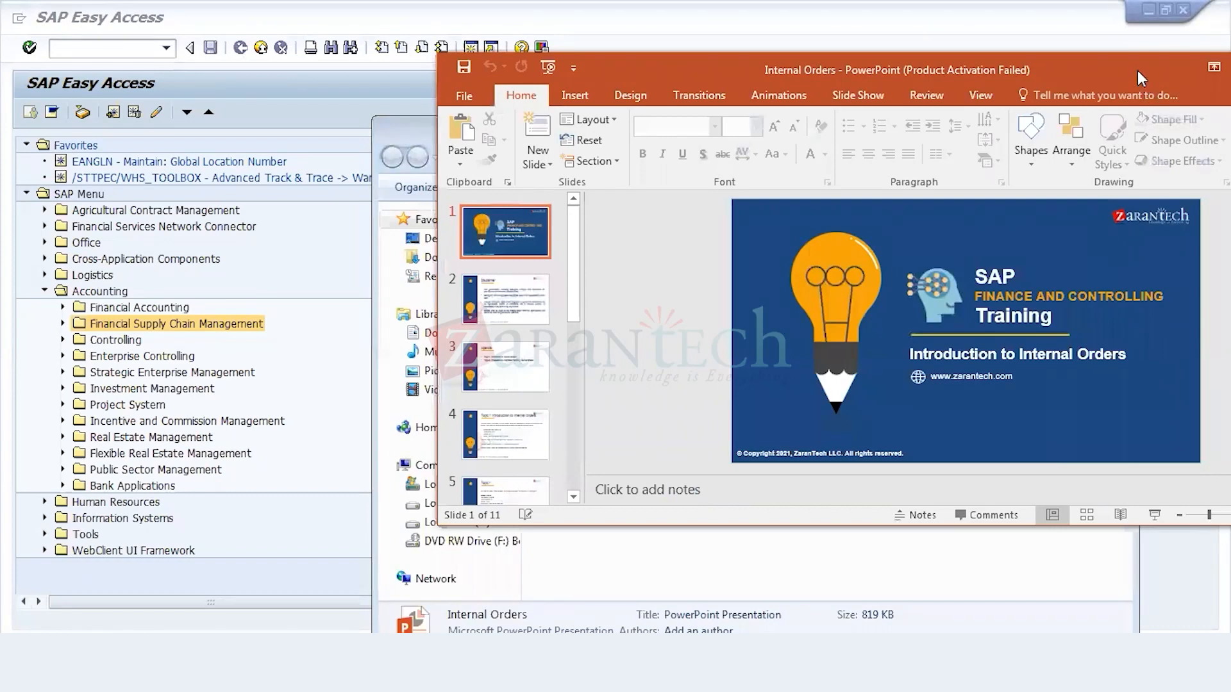
Step: Maximize the Internal Orders presentation window and start its slide show from the first slide
left_click_drag(1042, 121, 991, 133)
double_click(991, 133)
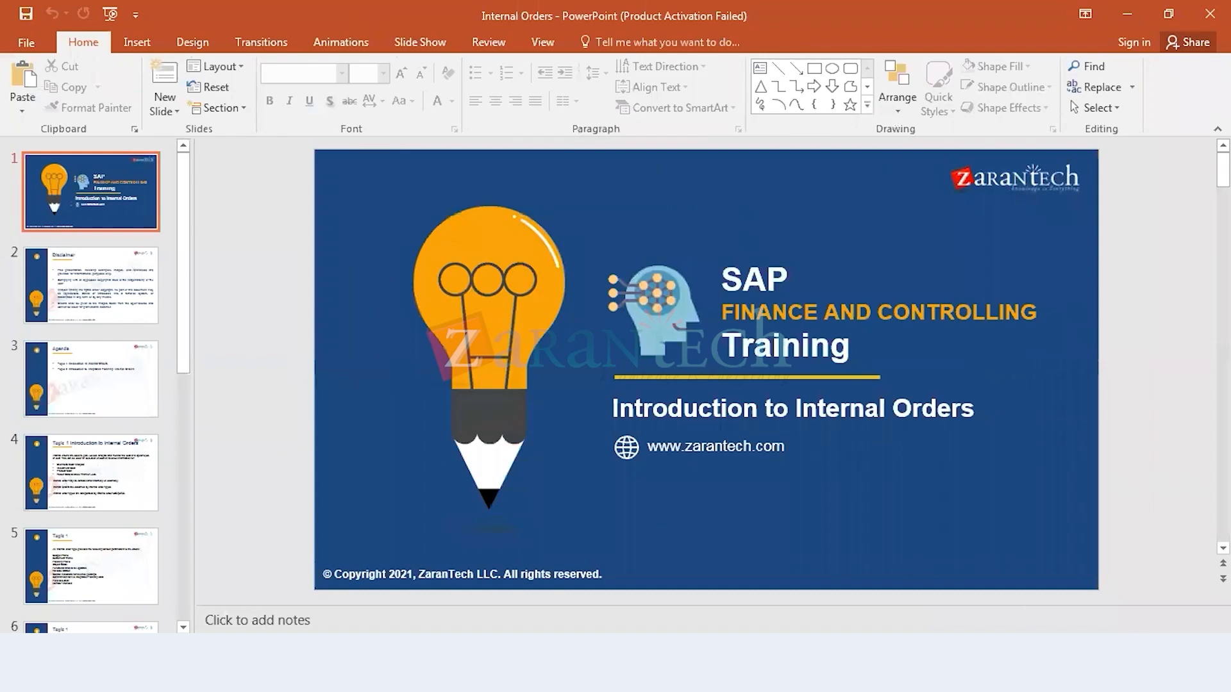
key("F5")
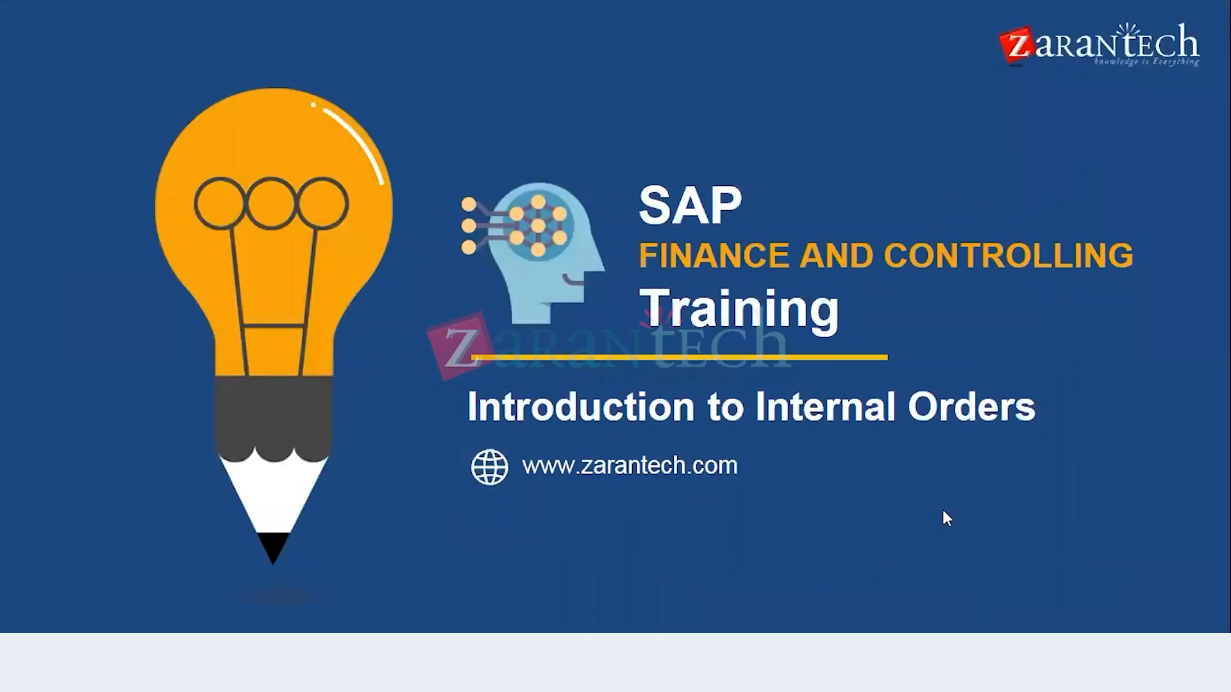
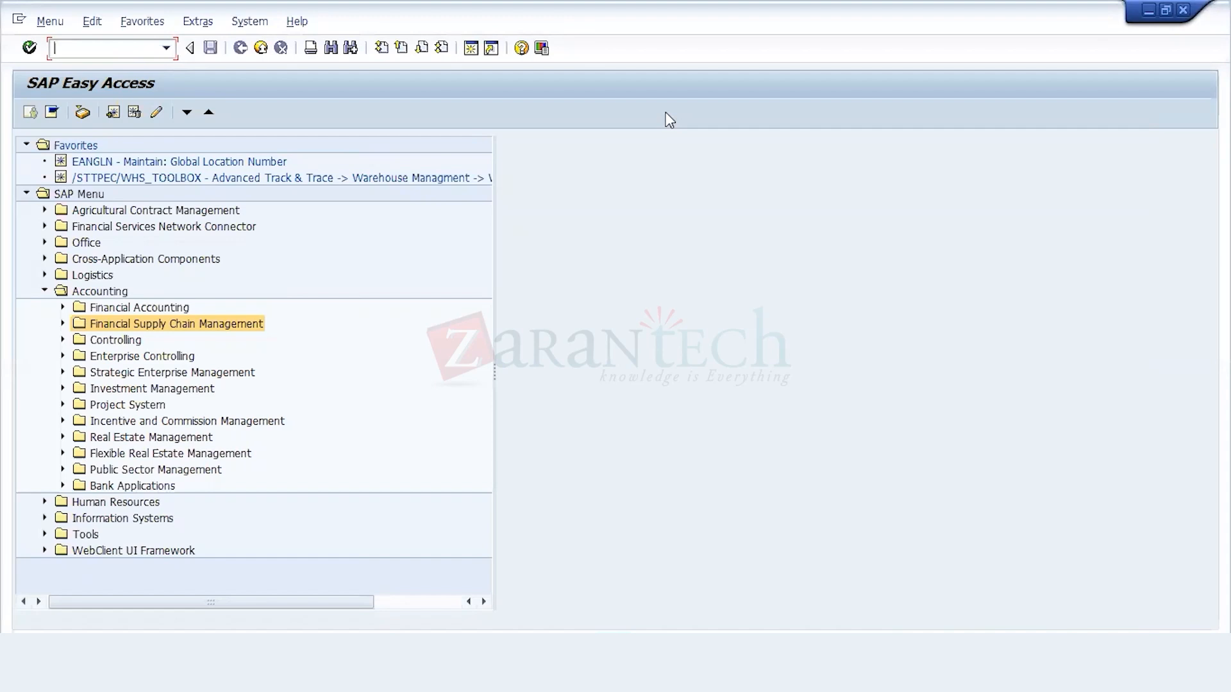
Step: Handwrite the underlined heading "16 wheel truck" over the empty area of the SAP Easy Access screen
key("alt+Tab")
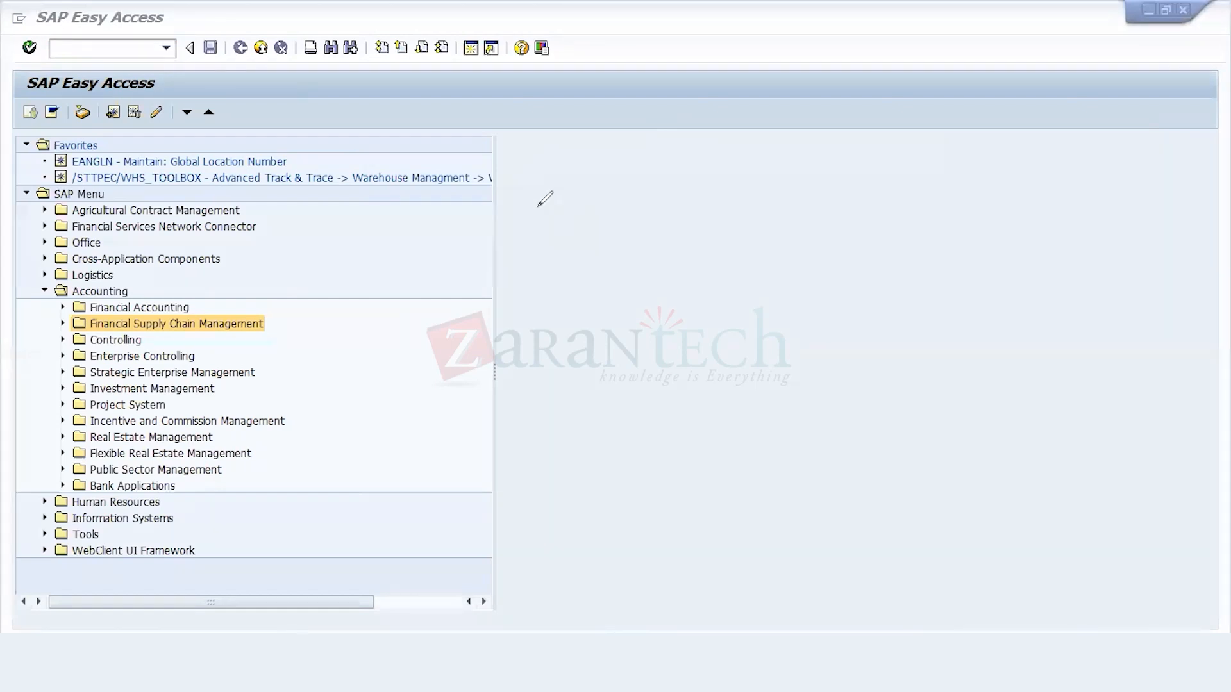
mouse_move(540, 182)
left_mouse_down()
mouse_move(548, 207)
mouse_move(616, 182)
left_mouse_up()
mouse_move(619, 178)
left_mouse_down()
mouse_move(646, 185)
mouse_move(747, 155)
left_mouse_up()
left_click_drag(506, 235, 818, 157)
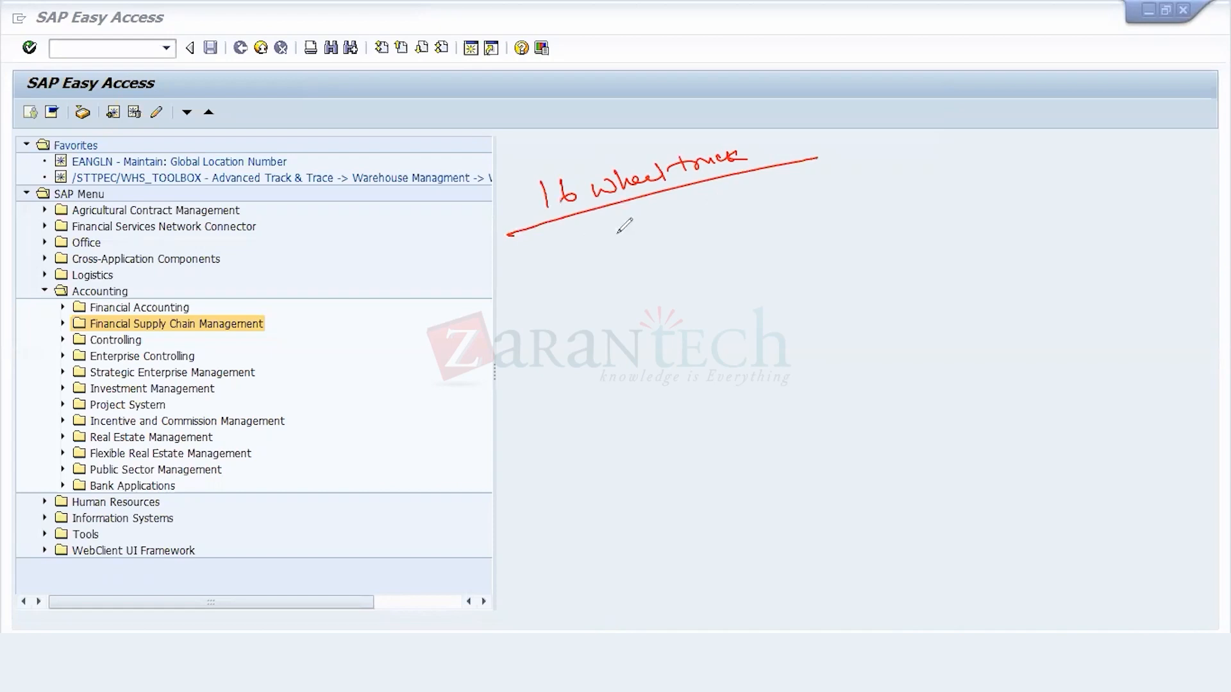
Step: Handwrite a 2 before the truck heading, rows A and B below it, a Fuel column with two question marks, and a Maintenance column heading
mouse_move(449, 220)
left_mouse_down()
mouse_move(496, 234)
mouse_move(538, 200)
left_mouse_up()
left_click_drag(526, 275, 544, 265)
left_click_drag(561, 260, 584, 254)
mouse_move(546, 292)
left_mouse_down()
mouse_move(548, 312)
mouse_move(594, 291)
left_mouse_up()
mouse_move(623, 221)
left_mouse_down()
mouse_move(621, 243)
mouse_move(636, 219)
mouse_move(632, 229)
left_mouse_up()
mouse_move(643, 221)
left_mouse_down()
mouse_move(677, 213)
mouse_move(661, 246)
mouse_move(672, 274)
left_mouse_up()
left_click(661, 252)
left_click(676, 279)
left_click_drag(709, 204, 814, 171)
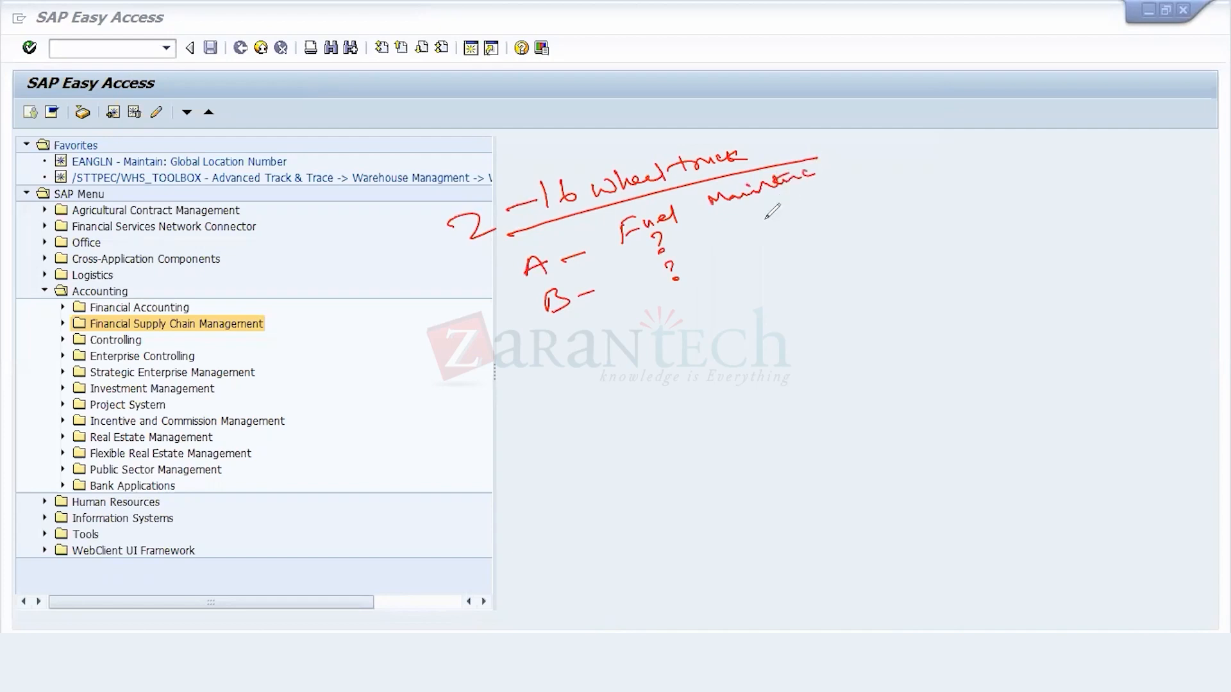
Step: Mark two question marks under Maintenance, add a tick beside each column, and draw a long line beneath rows A and B
left_click(763, 225)
left_click_drag(755, 211, 781, 246)
left_click(780, 252)
left_click(677, 239)
left_click_drag(677, 240, 705, 206)
left_click_drag(786, 203, 814, 186)
left_click_drag(526, 372, 881, 252)
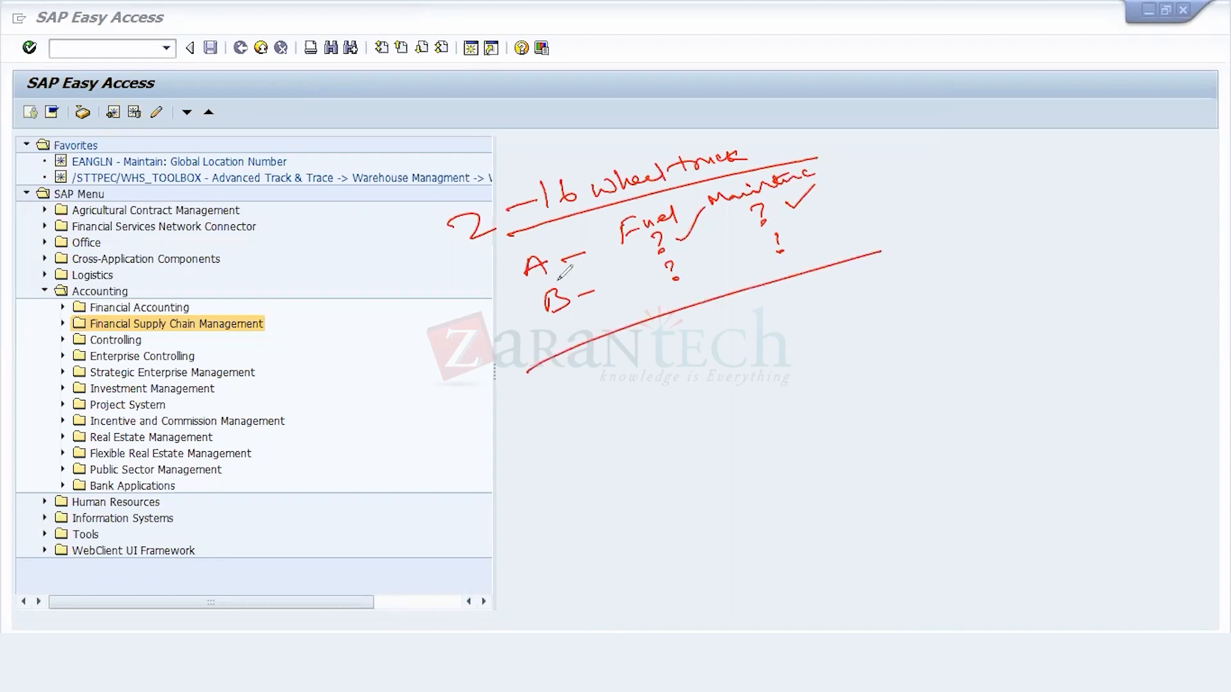
Step: Circle A and handwrite 500L and 600 in the fuel column and 10 twice in the maintenance column below the line
left_click_drag(548, 247, 543, 271)
mouse_move(707, 322)
left_mouse_down()
mouse_move(693, 347)
mouse_move(722, 324)
left_mouse_up()
left_click_drag(739, 321, 766, 326)
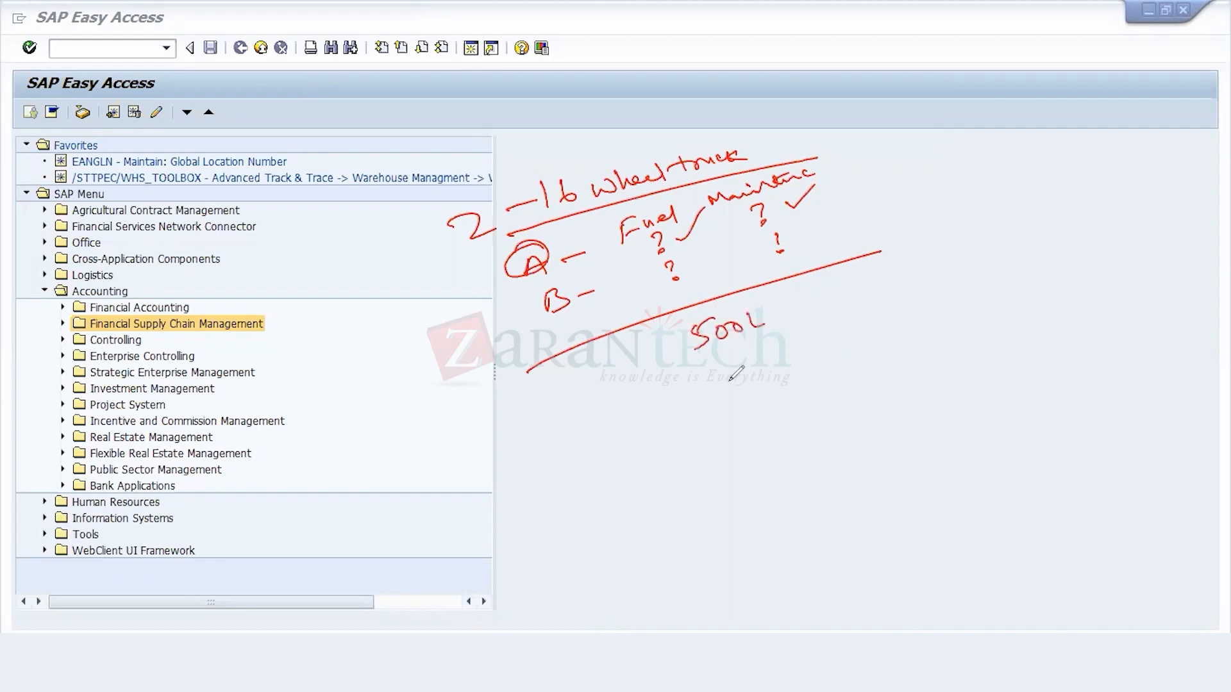
mouse_move(727, 357)
left_mouse_down()
mouse_move(720, 372)
mouse_move(742, 364)
left_mouse_up()
left_click_drag(760, 359, 759, 361)
left_click_drag(808, 294, 823, 307)
mouse_move(813, 297)
left_mouse_down()
mouse_move(832, 304)
mouse_move(841, 286)
left_mouse_up()
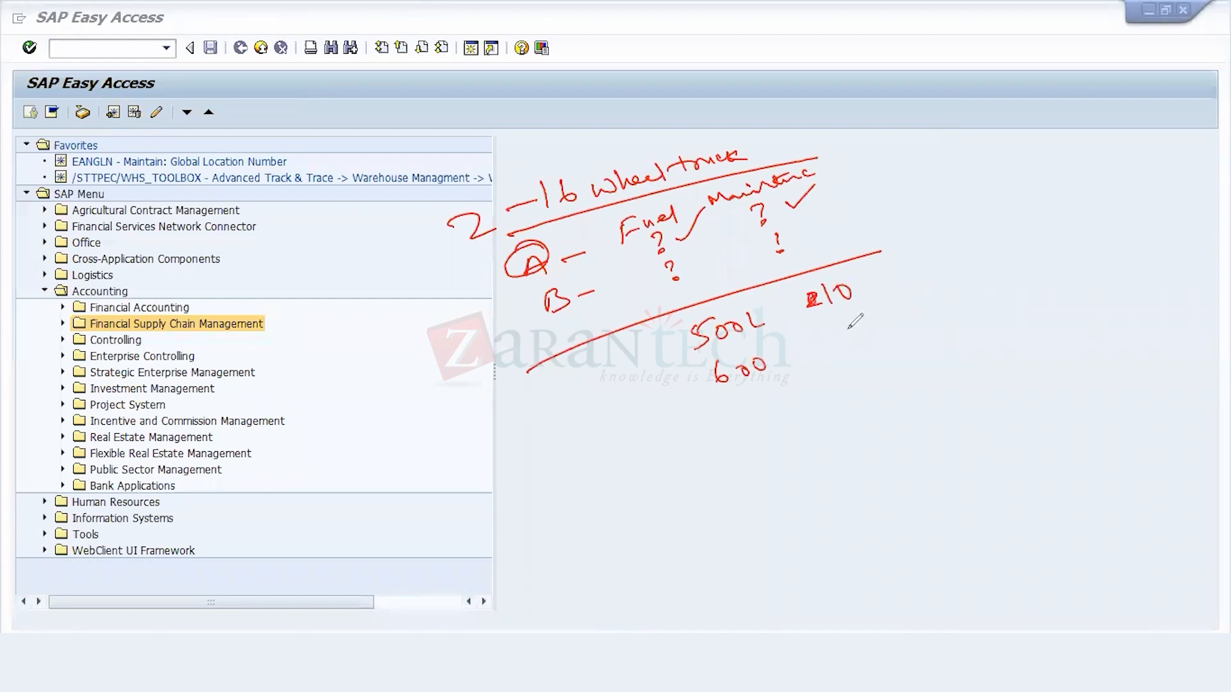
mouse_move(845, 325)
left_mouse_down()
mouse_move(859, 333)
mouse_move(863, 320)
left_mouse_up()
Step: Draw a closing line below the figures, add arrows to 500L and 600, connect B to the 600 row, and underline 600
left_click_drag(910, 334, 614, 452)
left_click_drag(653, 409, 689, 410)
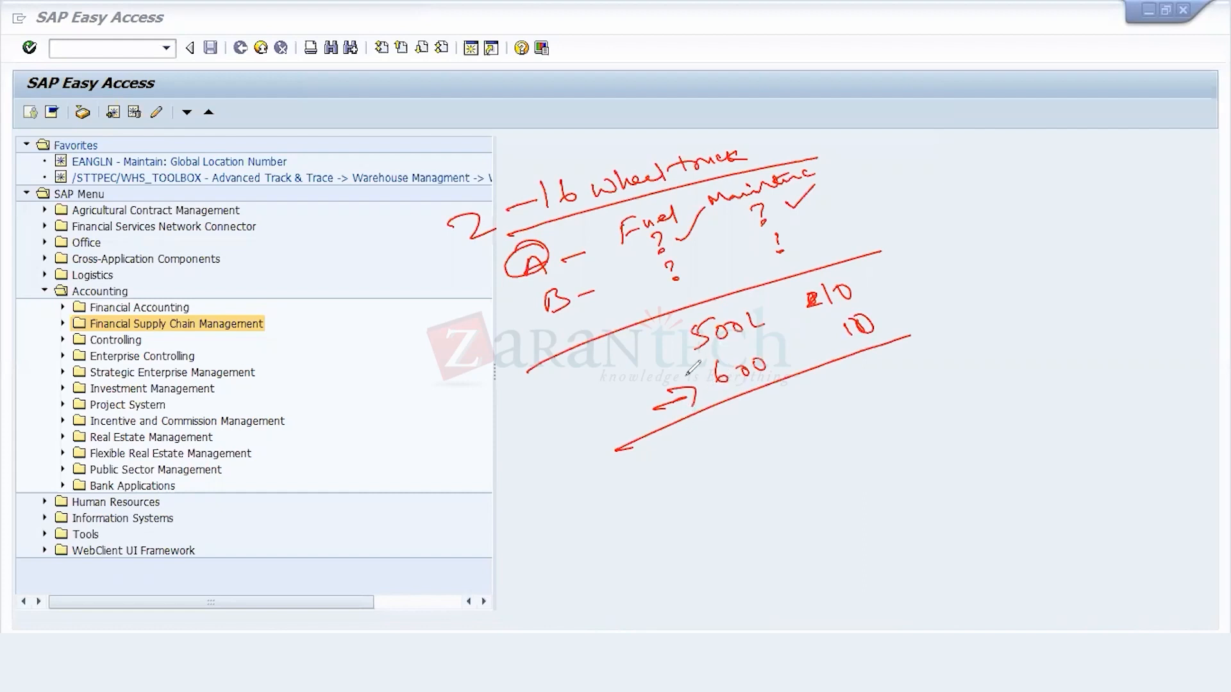
mouse_move(664, 345)
left_mouse_down()
mouse_move(638, 365)
mouse_move(667, 356)
left_mouse_up()
left_click_drag(543, 311, 606, 392)
left_click_drag(721, 397, 785, 371)
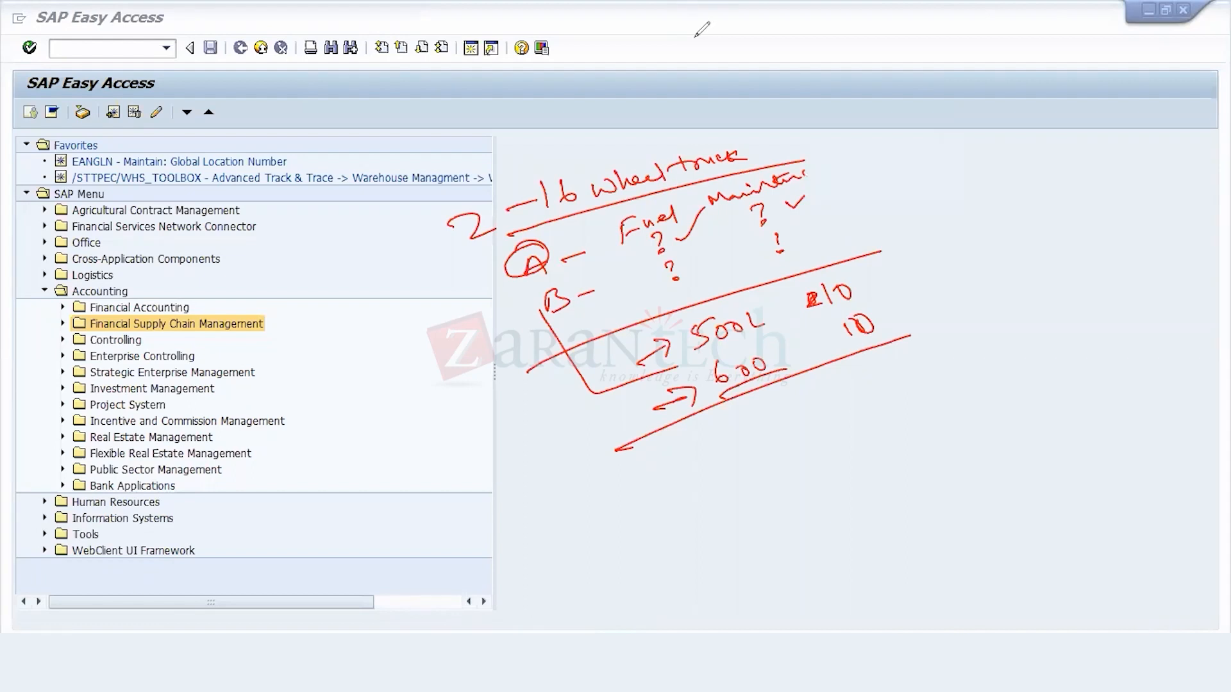
Step: Switch to the implementation guide, open Define Order Types under Internal Orders, and start a new entry
left_click(697, 35)
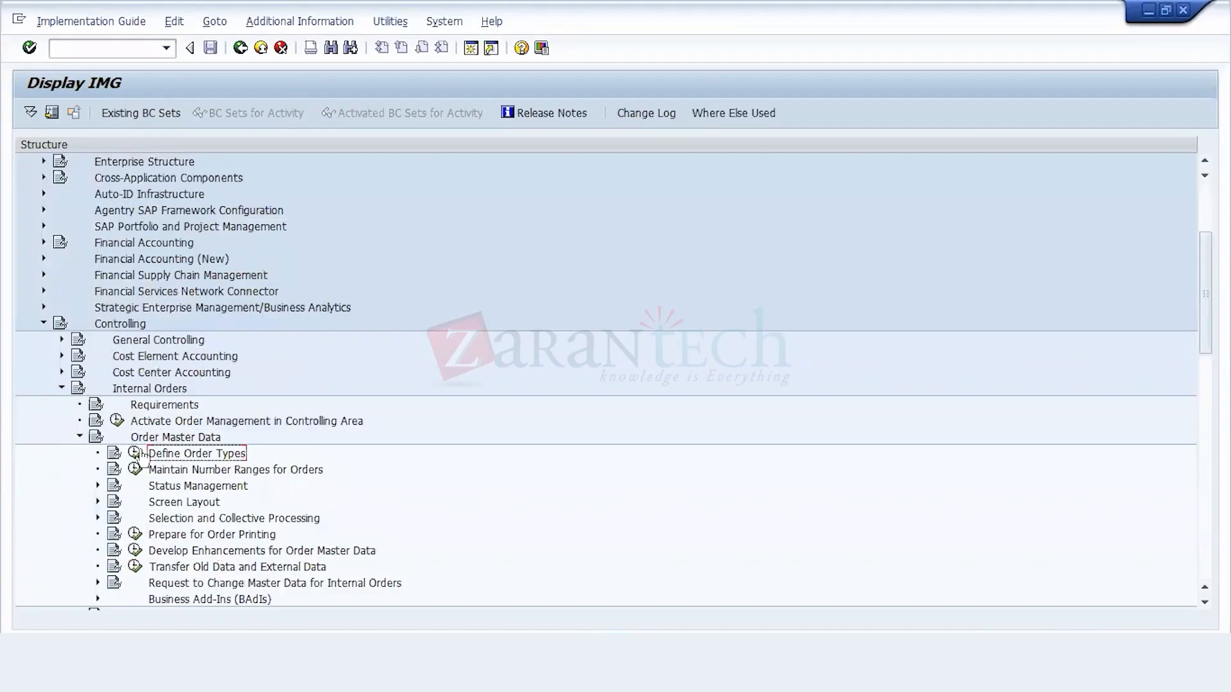
left_click(135, 452)
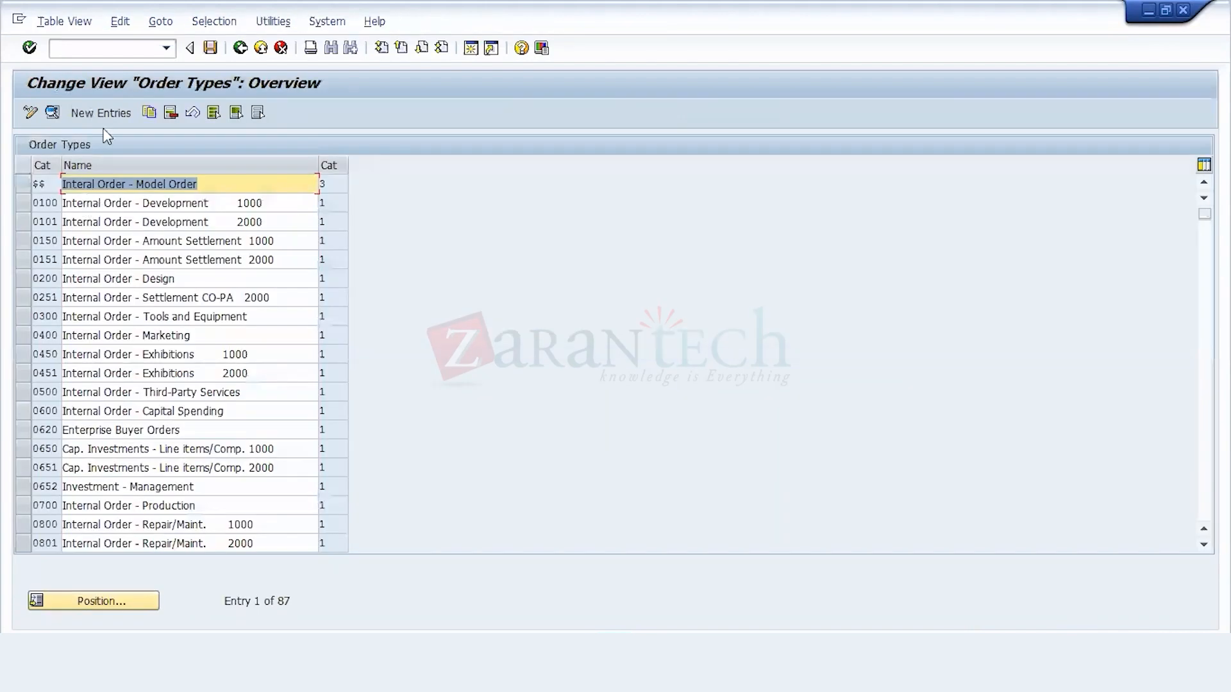
left_click(107, 115)
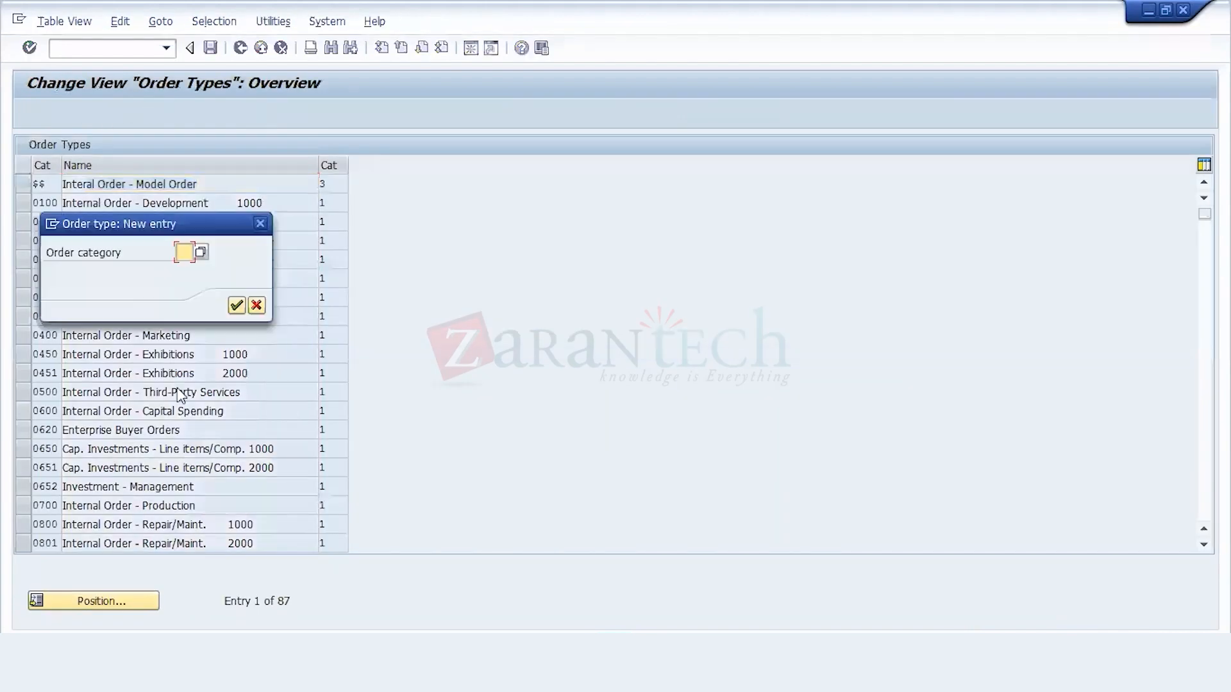
Step: Look through the available order categories and assign category 01, Internal Order (Controlling), to the new order type
left_click(201, 253)
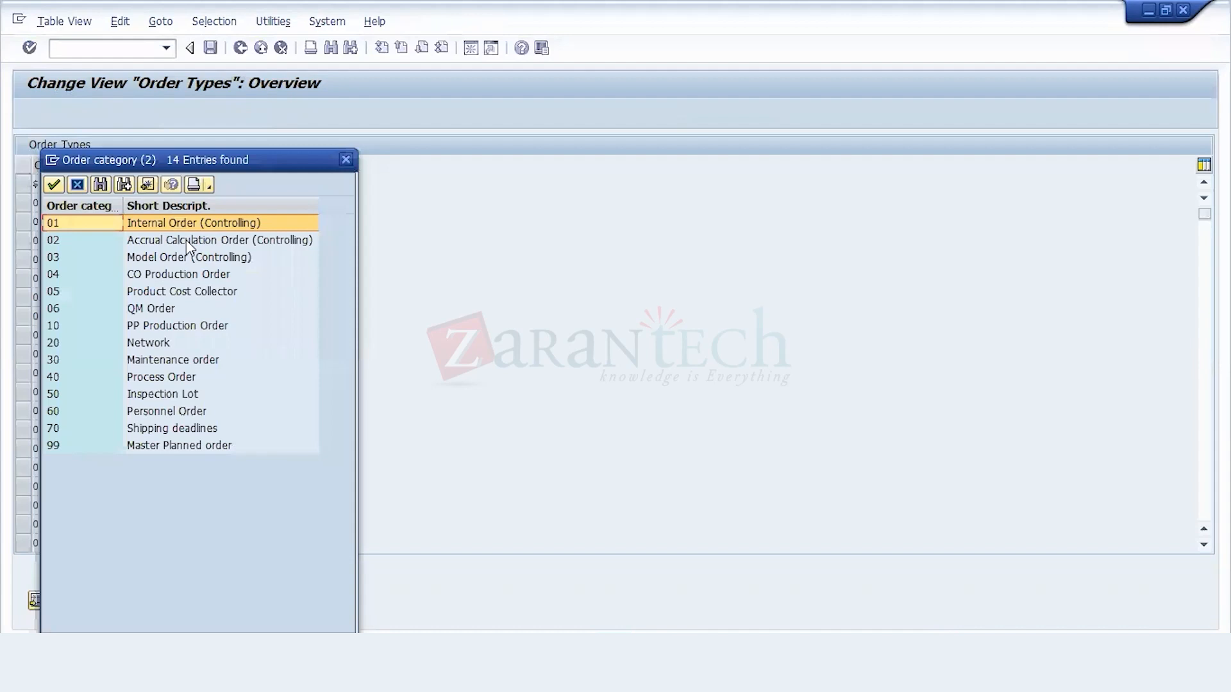
left_click_drag(229, 160, 475, 141)
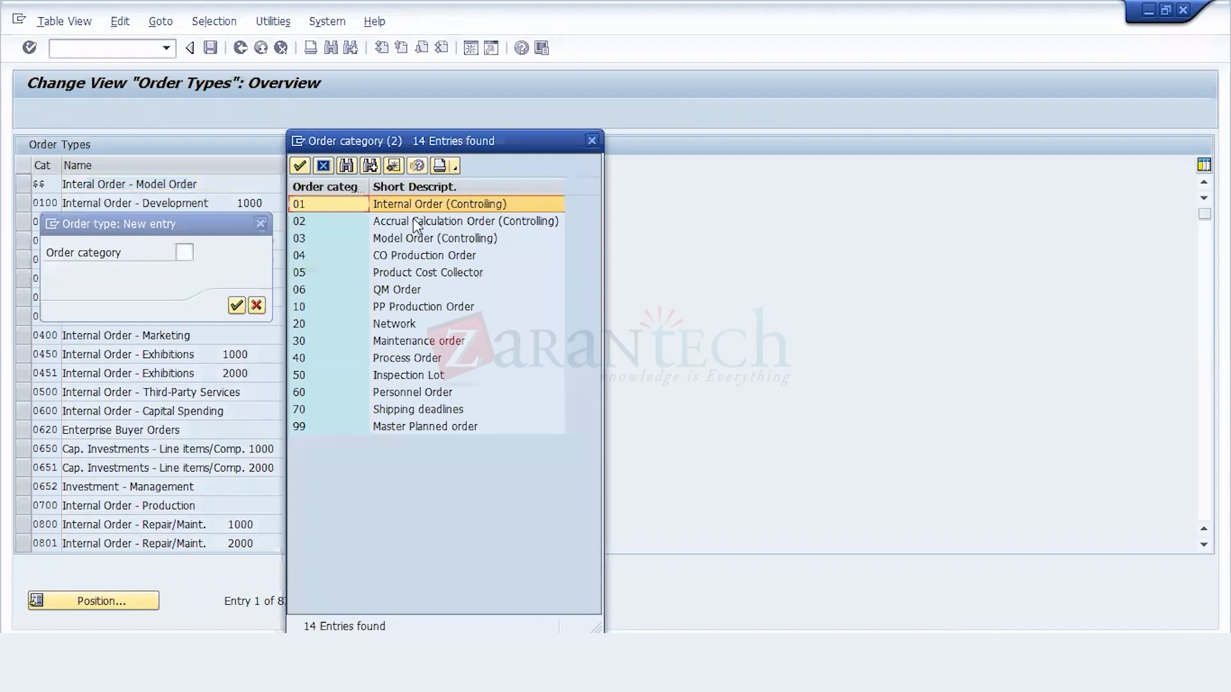
left_click(414, 223)
left_click(410, 240)
left_click(411, 252)
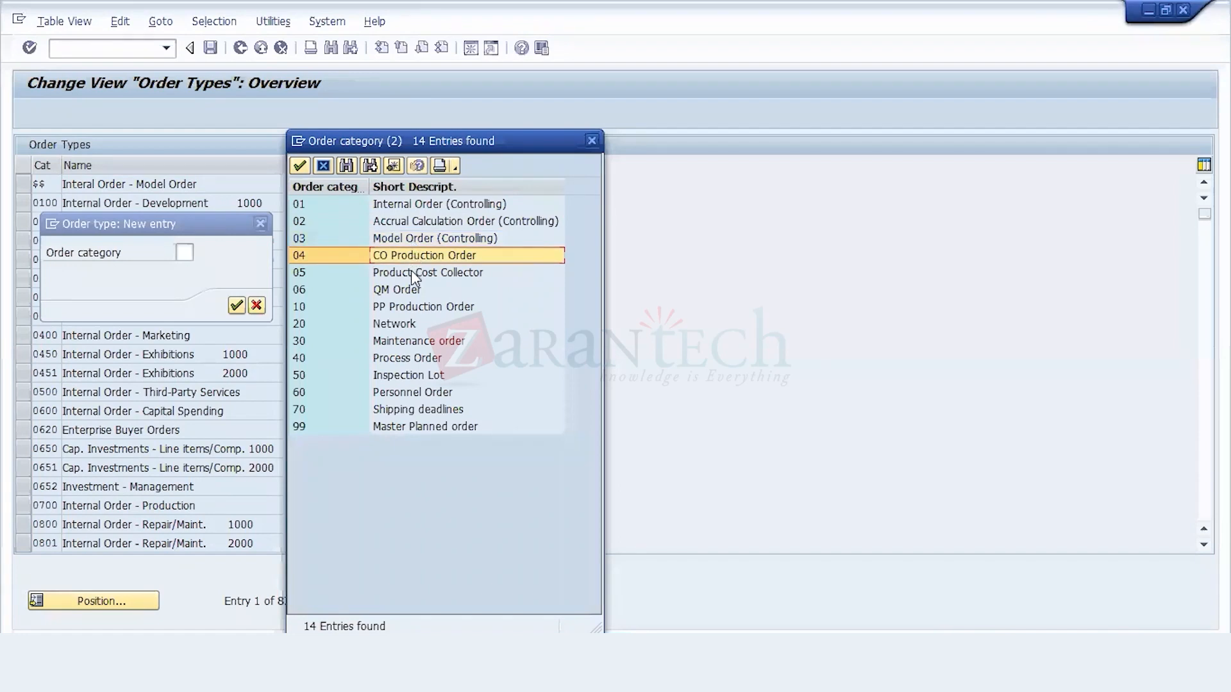
left_click(411, 272)
key("Down")
key("Down")
key("Up")
key("Up")
key("Up")
key("Up")
key("Up")
key("Up")
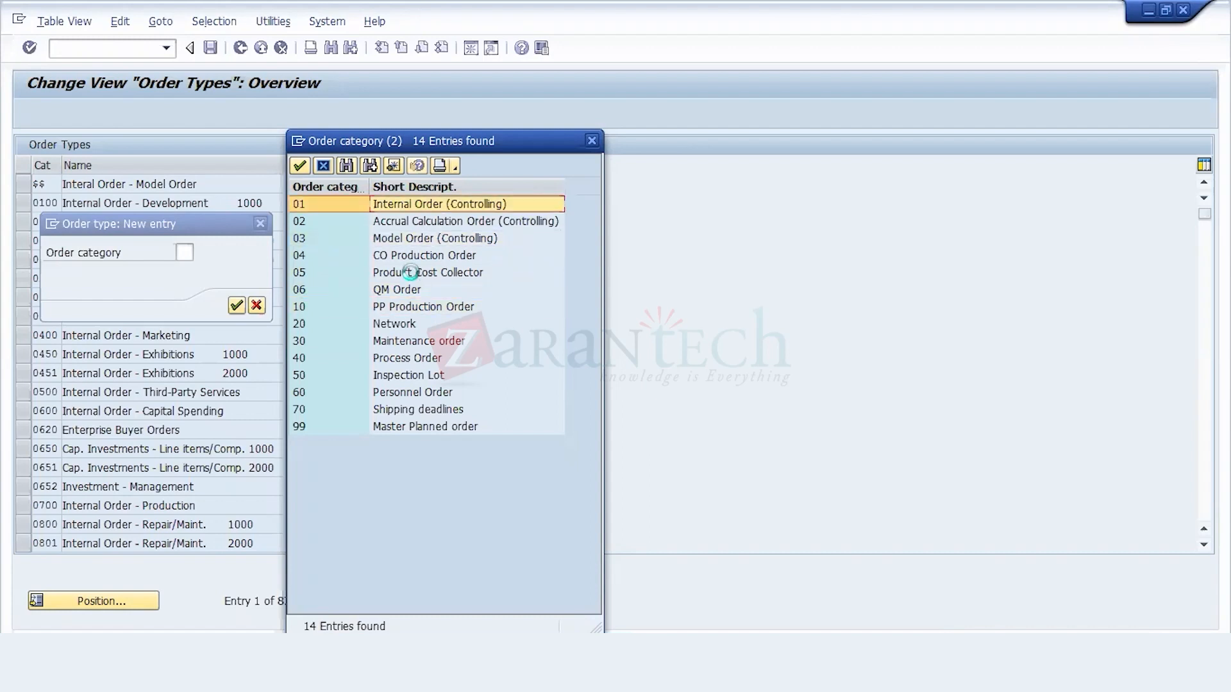
key("Return")
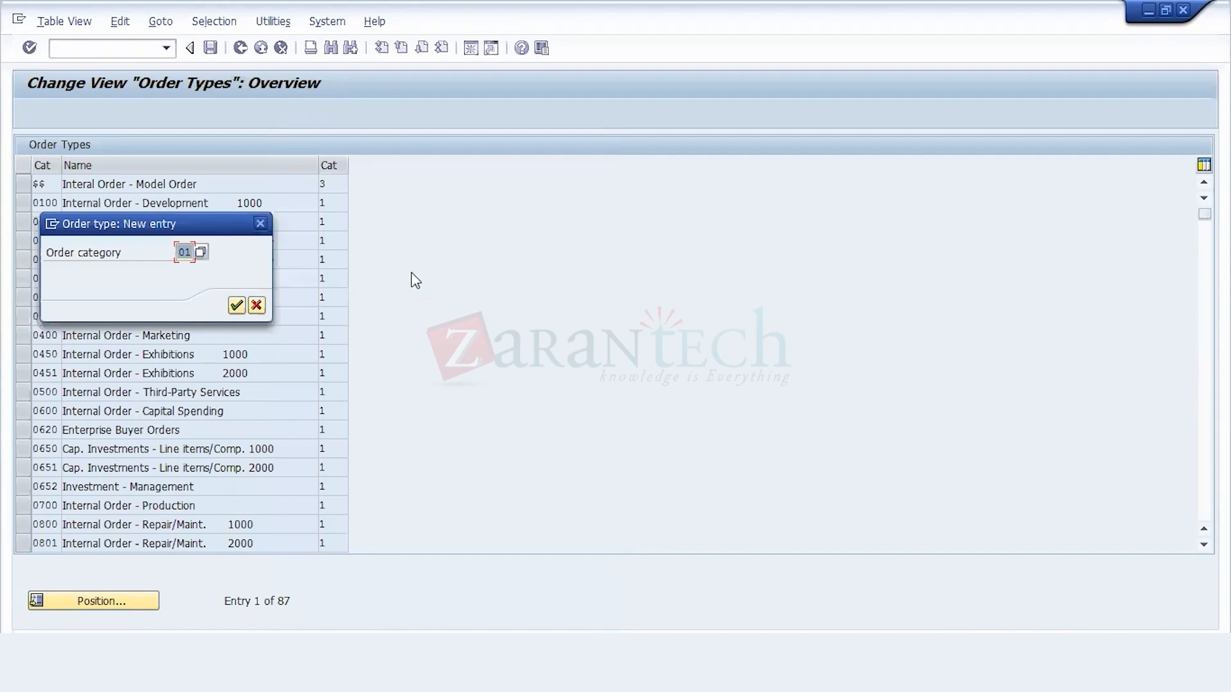
left_click(236, 305)
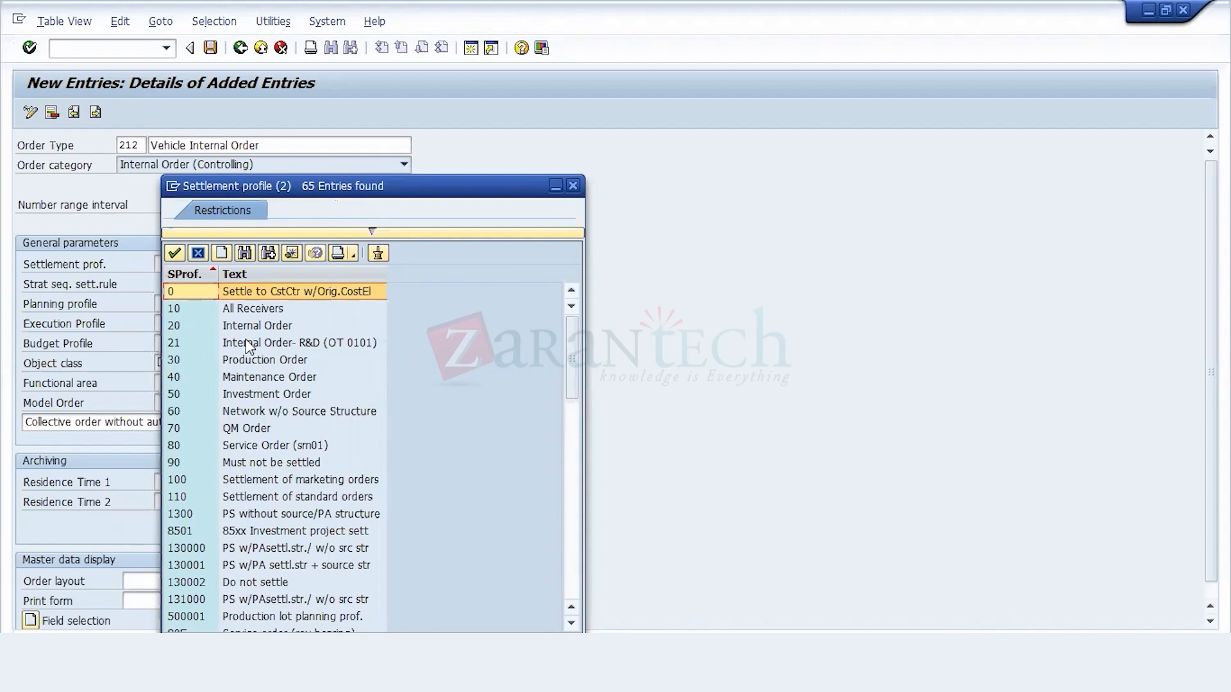
Step: Set the settlement profile of order type 212 to 20, Internal Order, and the planning profile to 000001
key("Down")
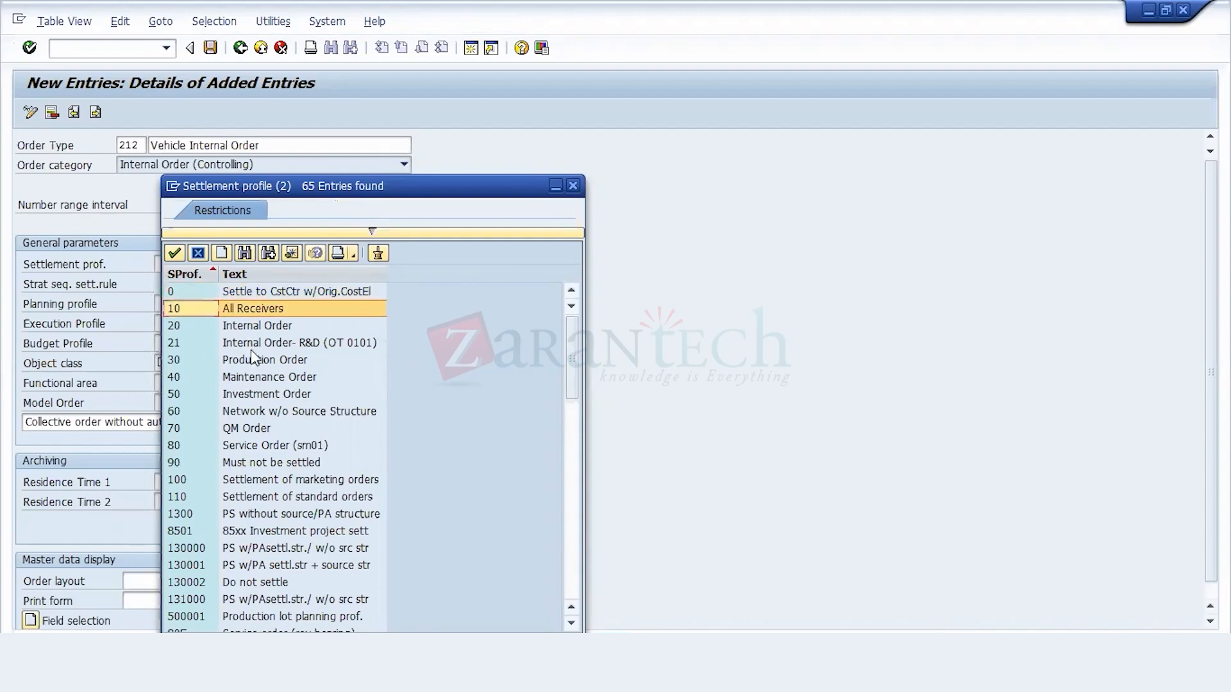
double_click(251, 326)
left_click(181, 305)
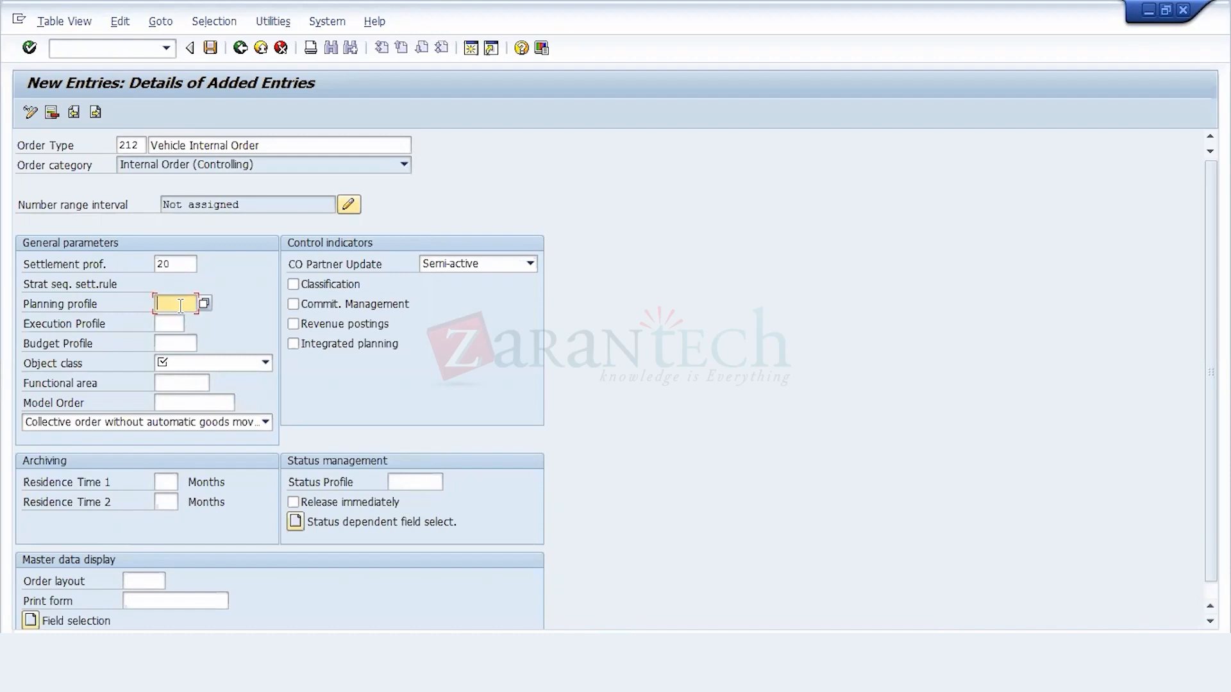
type("000001")
Step: Assign budget profile 000001, General Budget Profile, and the object class Overhead costs to order type 212
left_click(199, 343)
left_click(203, 344)
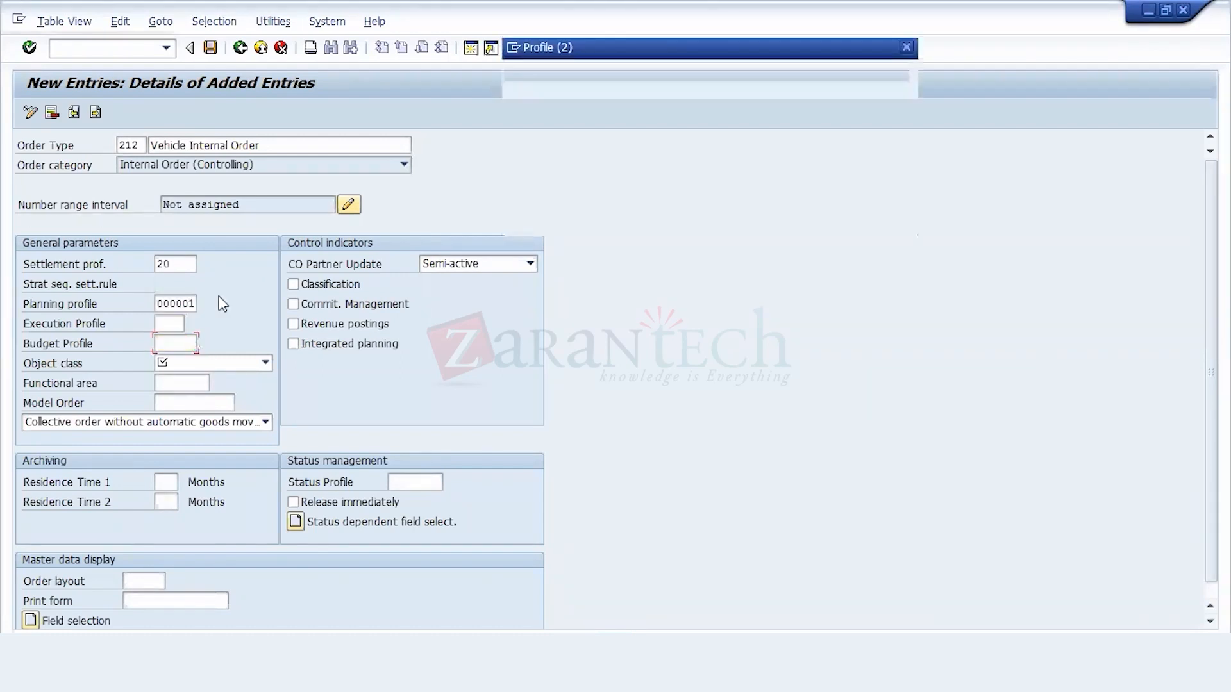
left_click(593, 203)
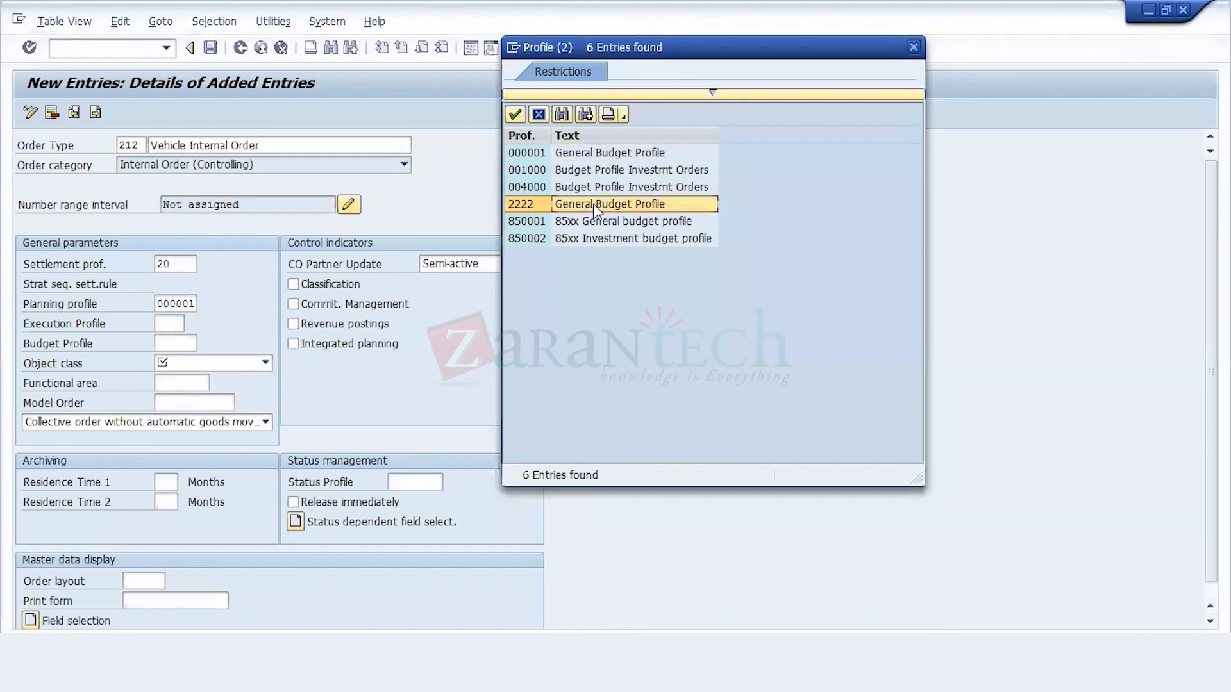
double_click(575, 154)
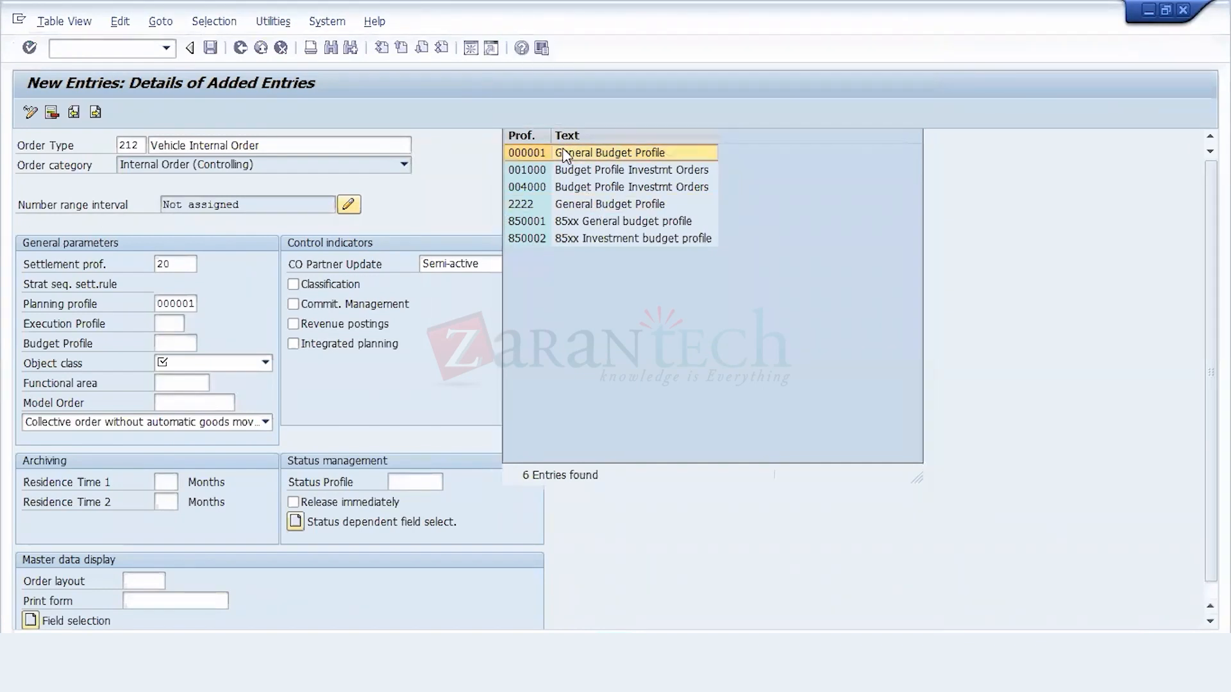
left_click(203, 365)
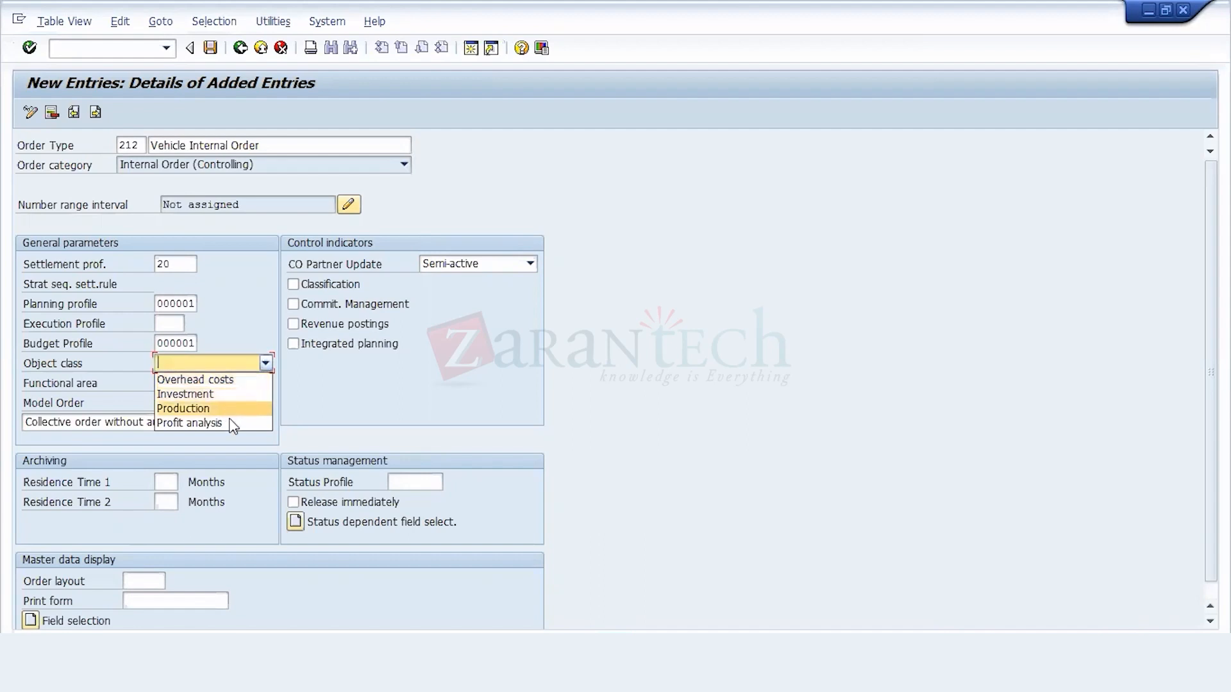
left_click(244, 381)
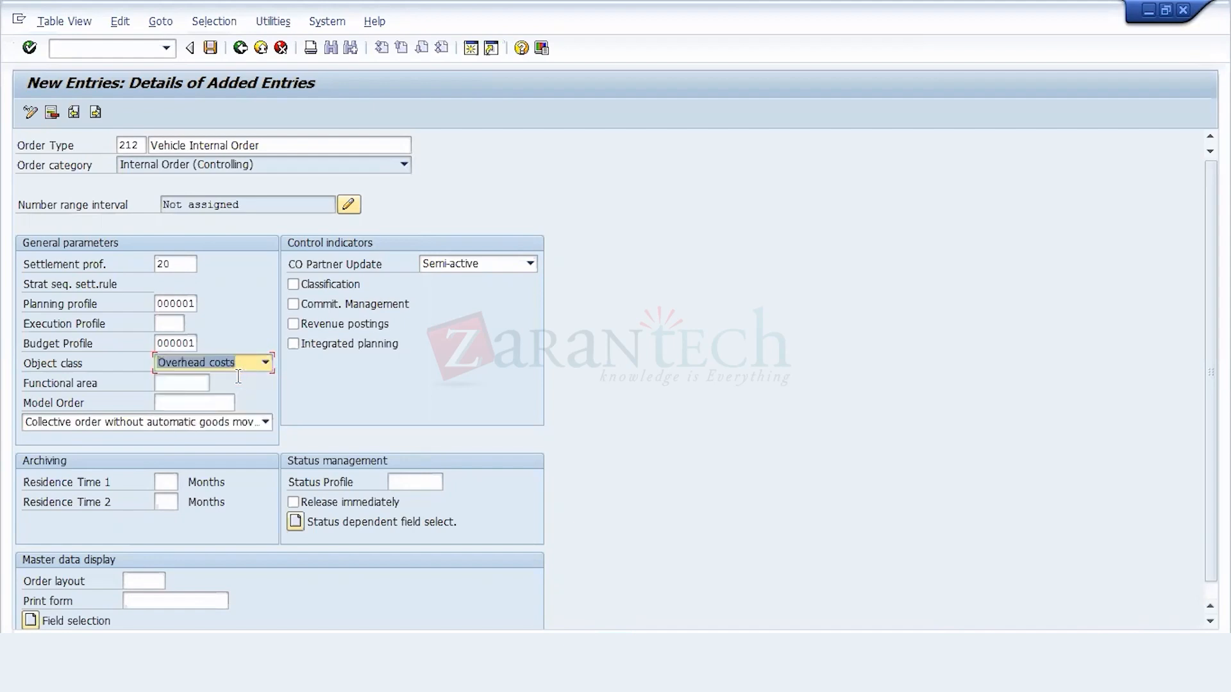
left_click(199, 382)
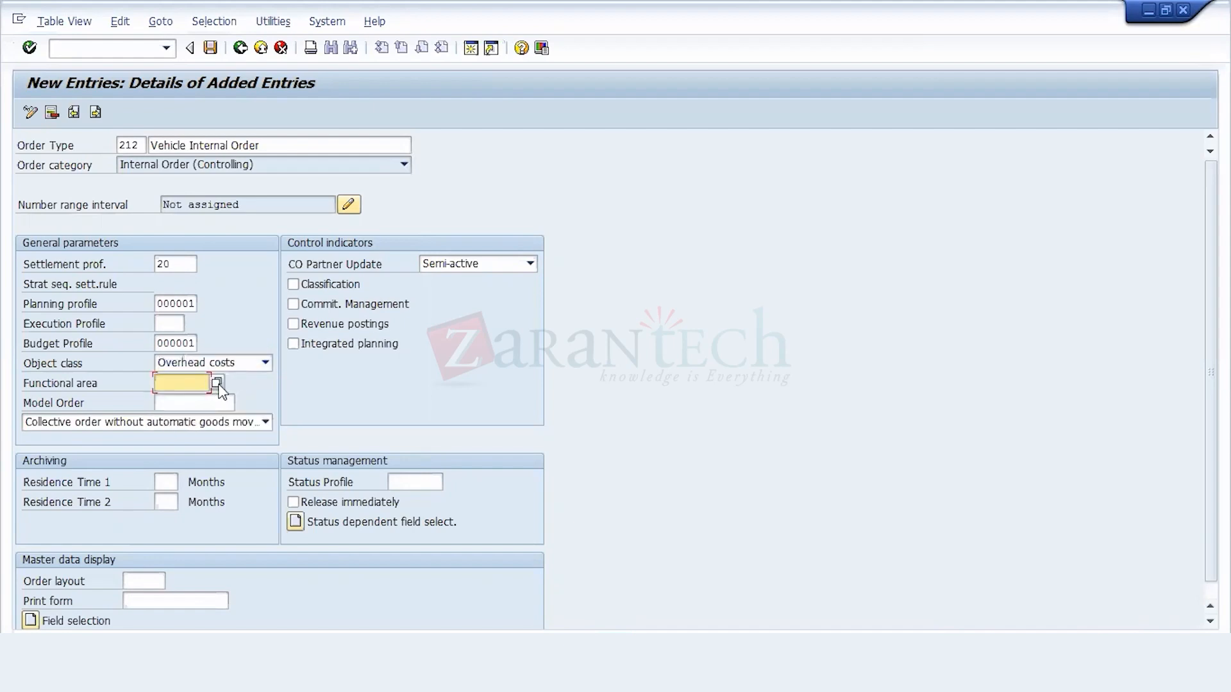
left_click(204, 403)
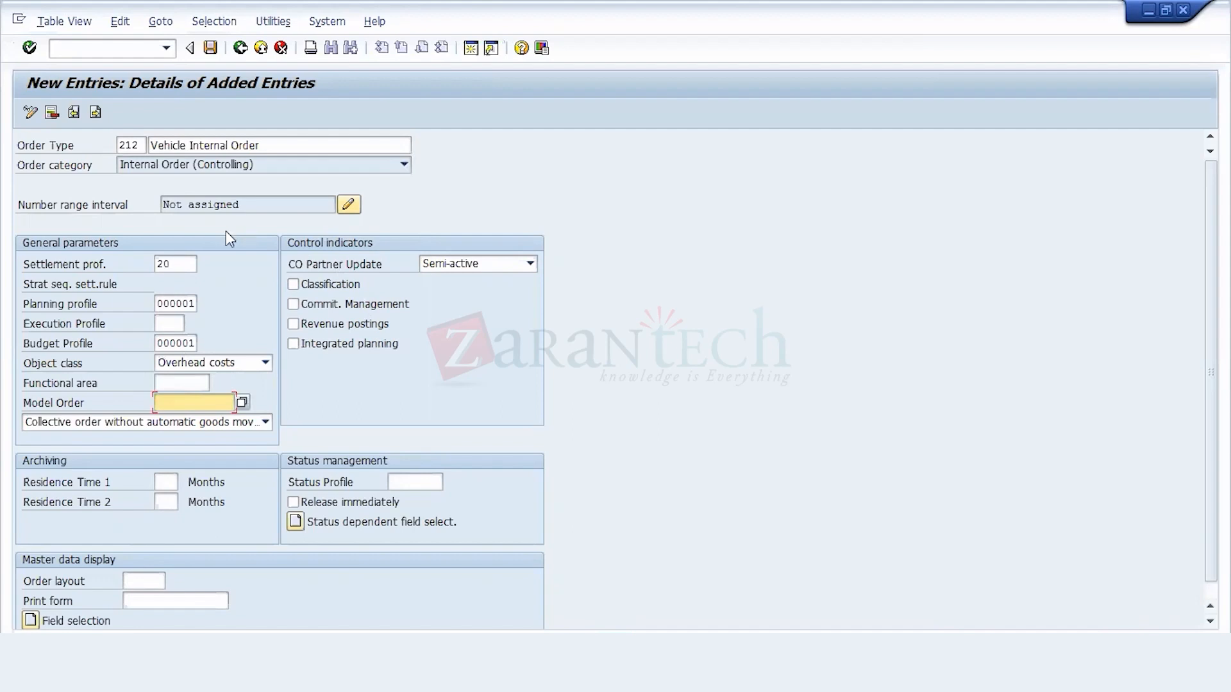
left_click(177, 379)
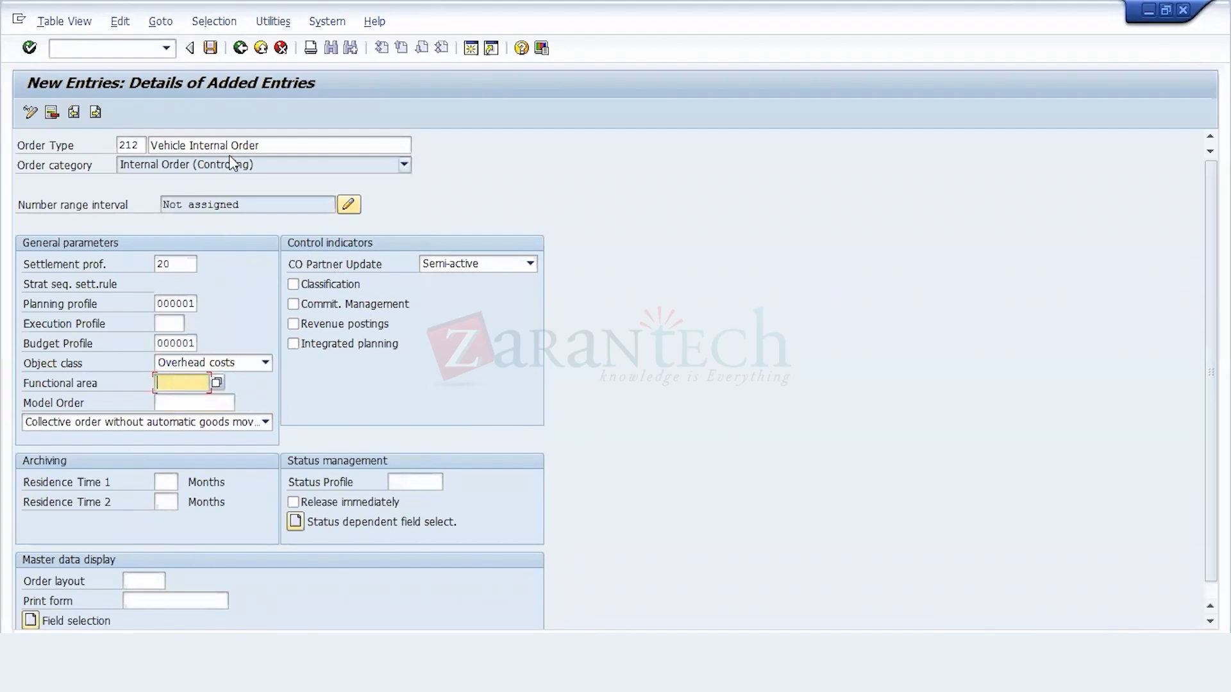
left_click(294, 203)
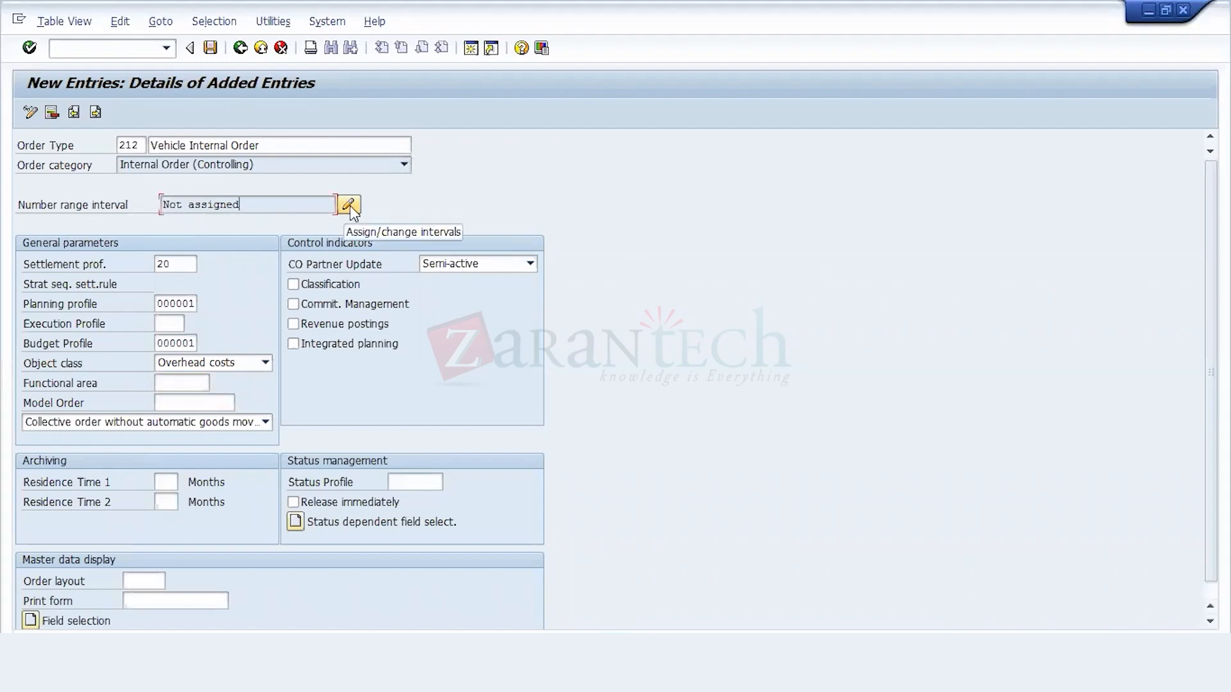
Step: Save order type 212 without a number range and record it in the 212 Configuration customizing request
left_click(211, 55)
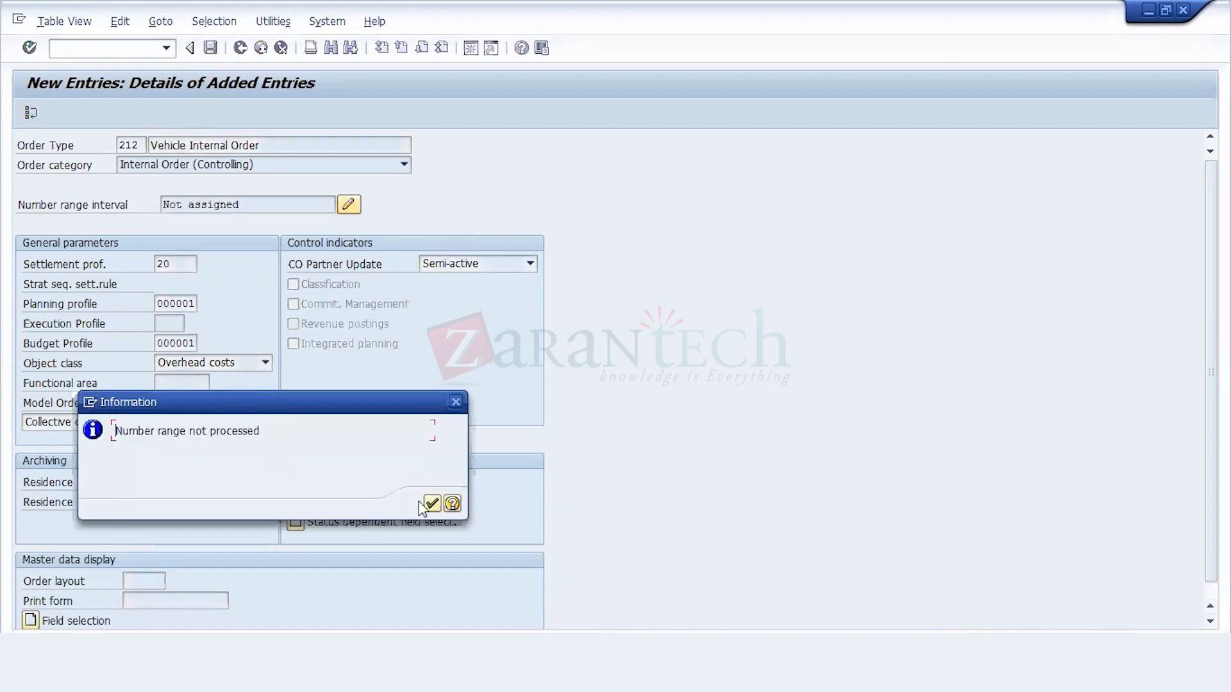
left_click(432, 504)
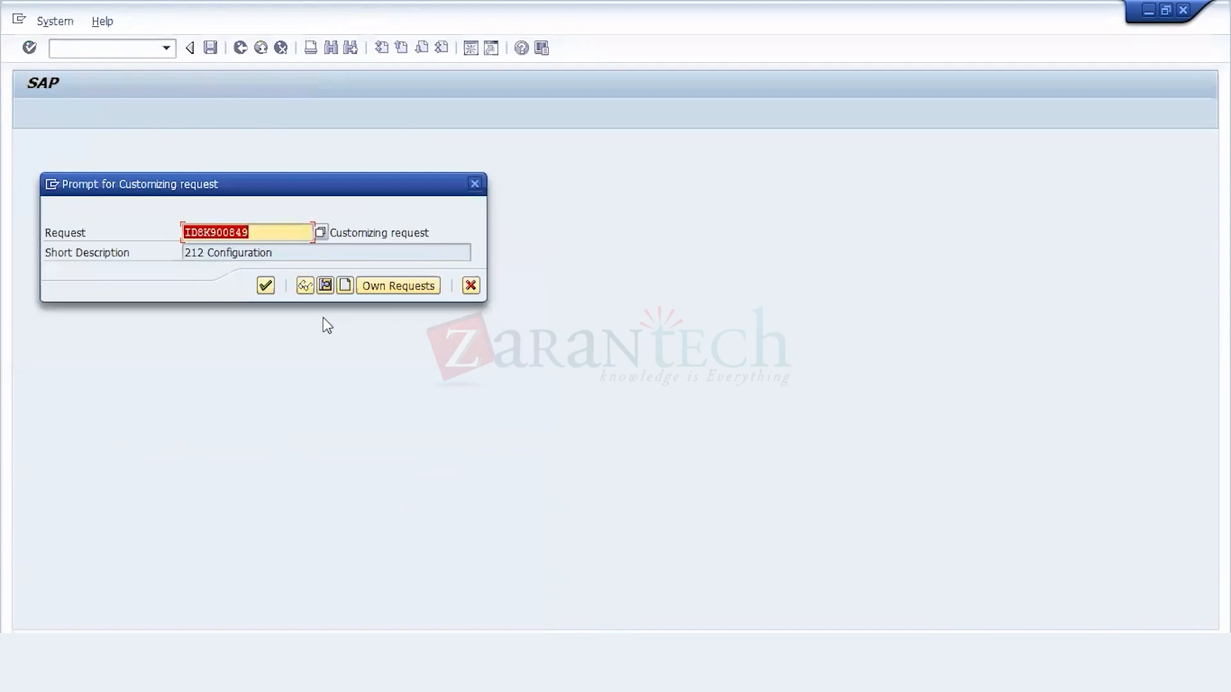
left_click(266, 287)
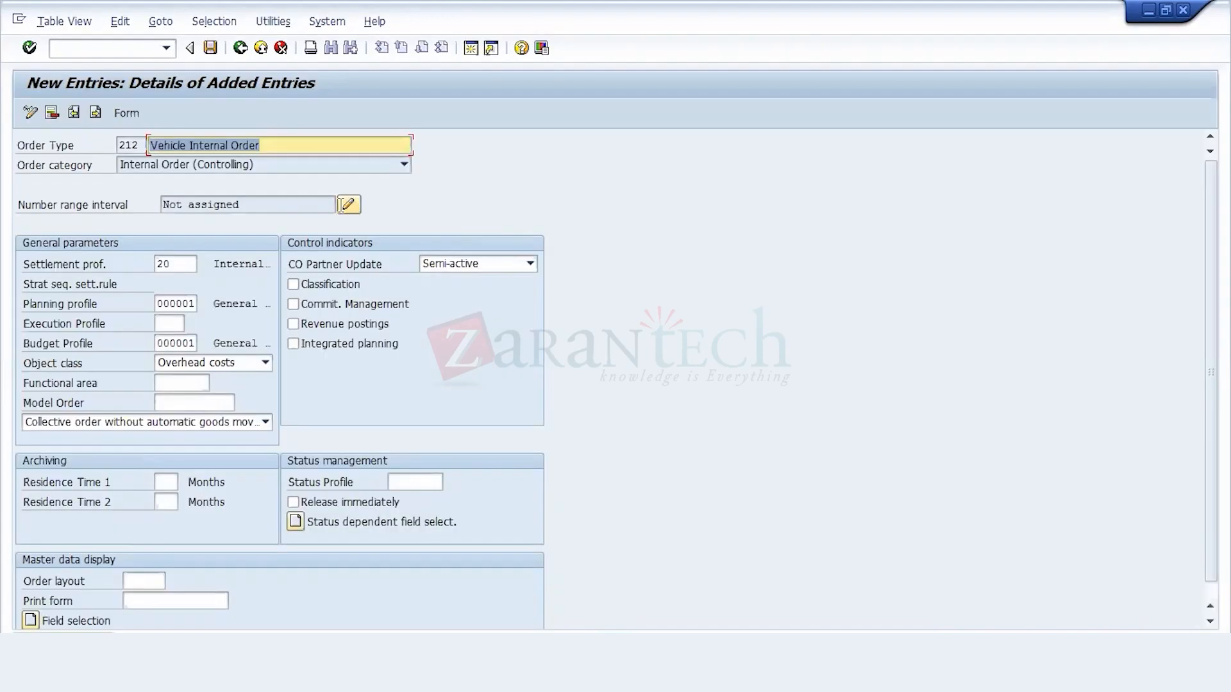
Step: Open the number range group maintenance for order type 212, Vehicle Internal Order
left_click(347, 206)
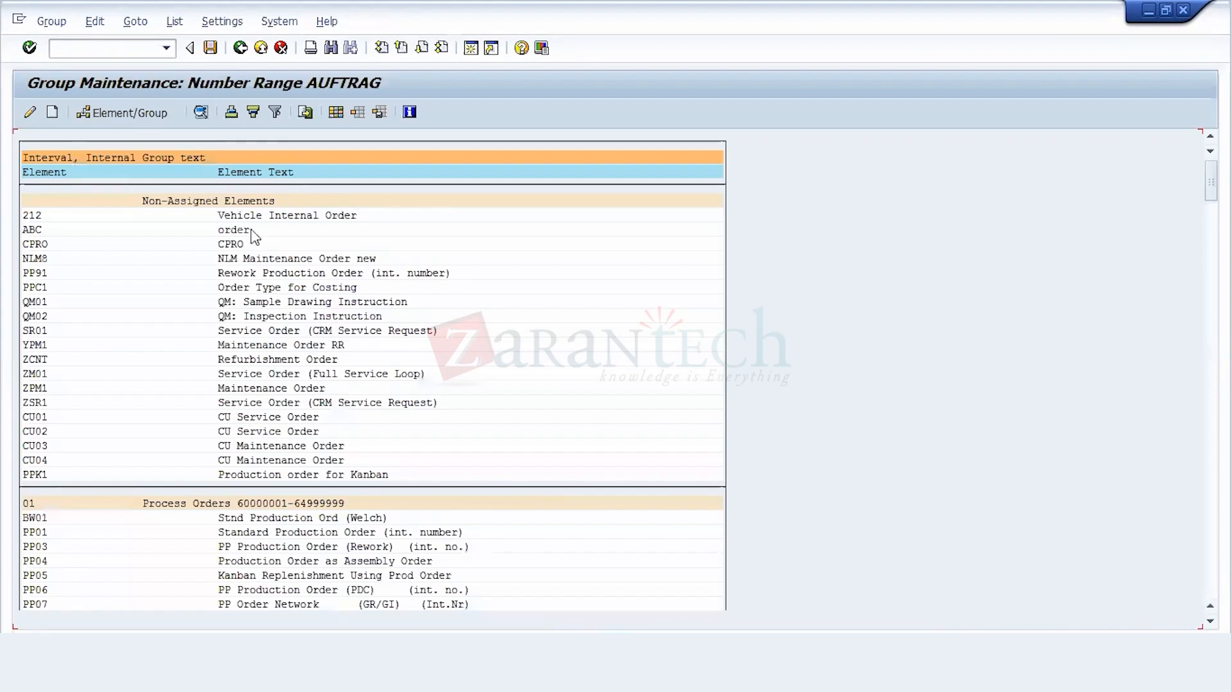
left_click(109, 218)
left_click(51, 112)
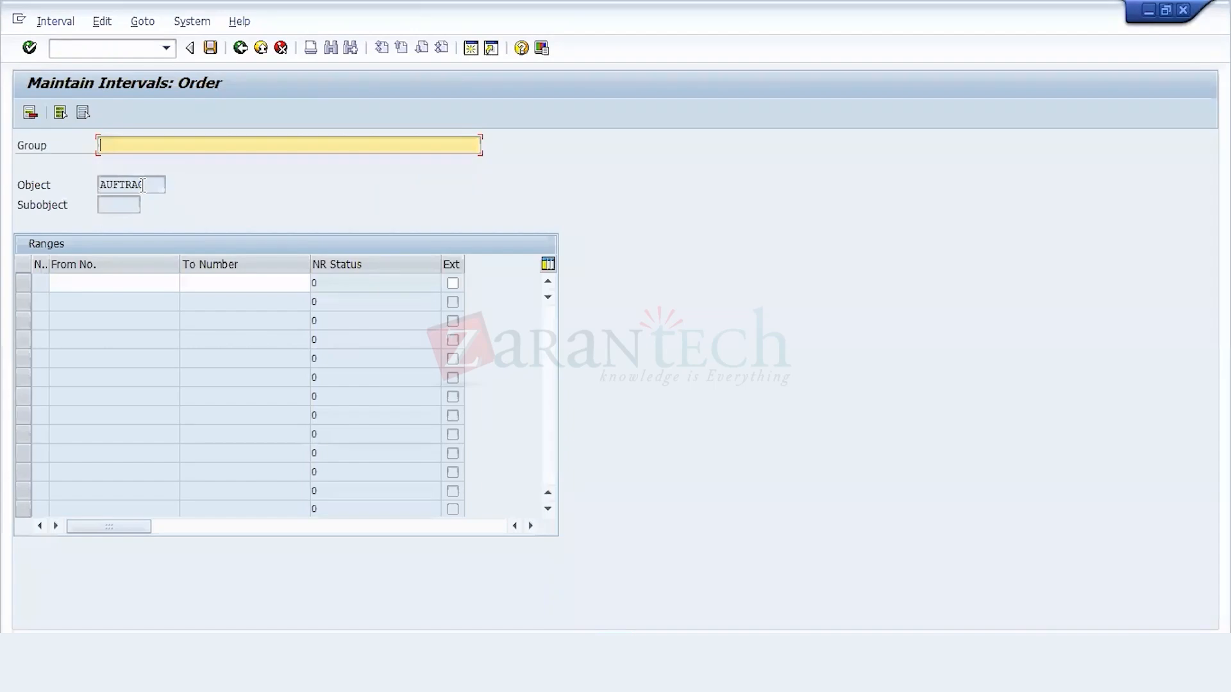
key("F3")
Step: Assign the unassigned order type 212, Vehicle Internal Order, to number range group 02, Motor pool A - ZZZZZZZZZZZZ (external)
left_click(114, 217)
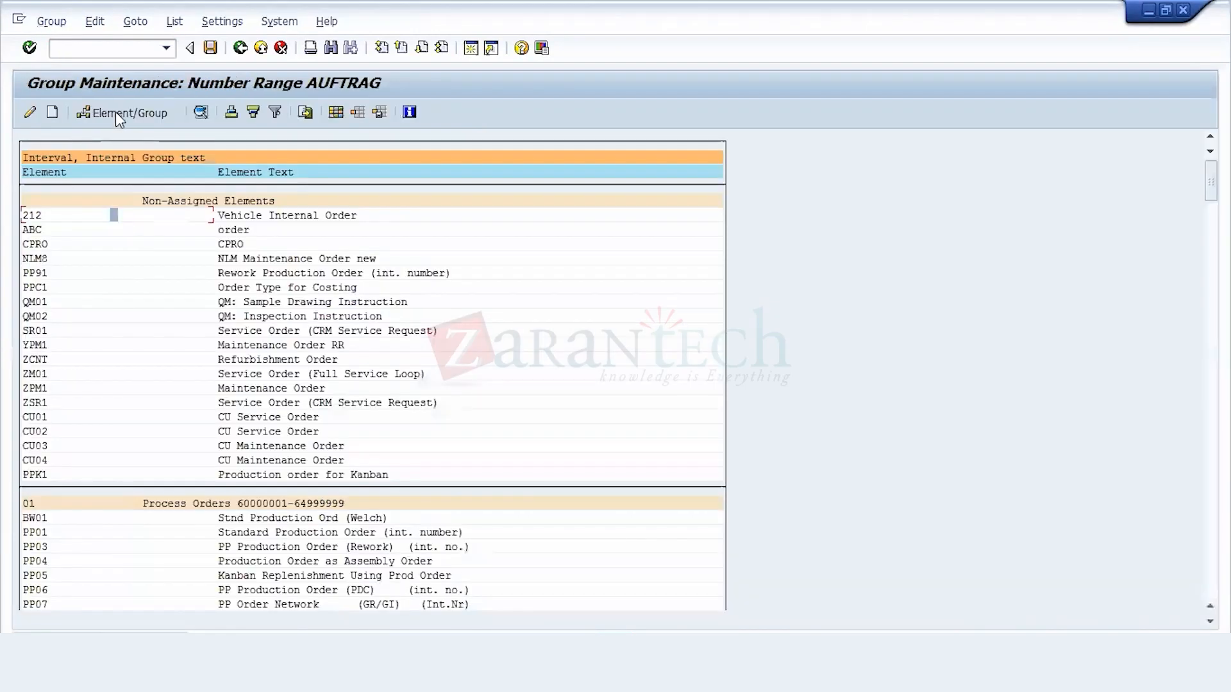
left_click(115, 112)
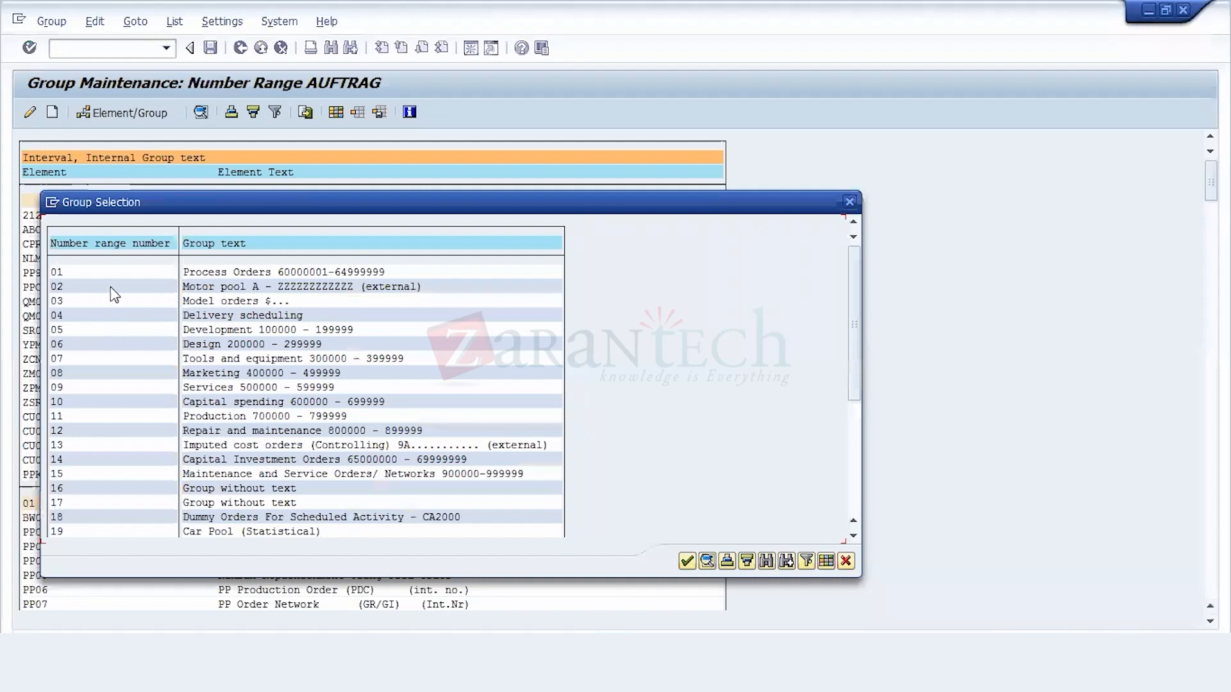
left_click(109, 285)
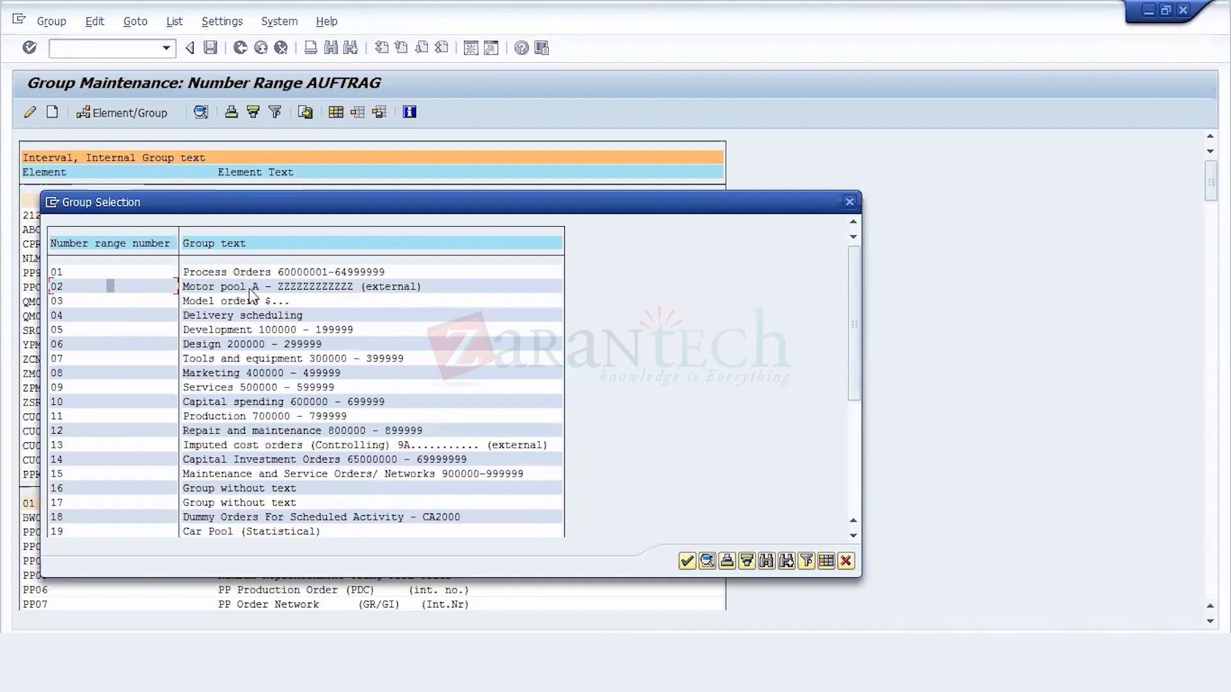
left_click(134, 287)
double_click(134, 287)
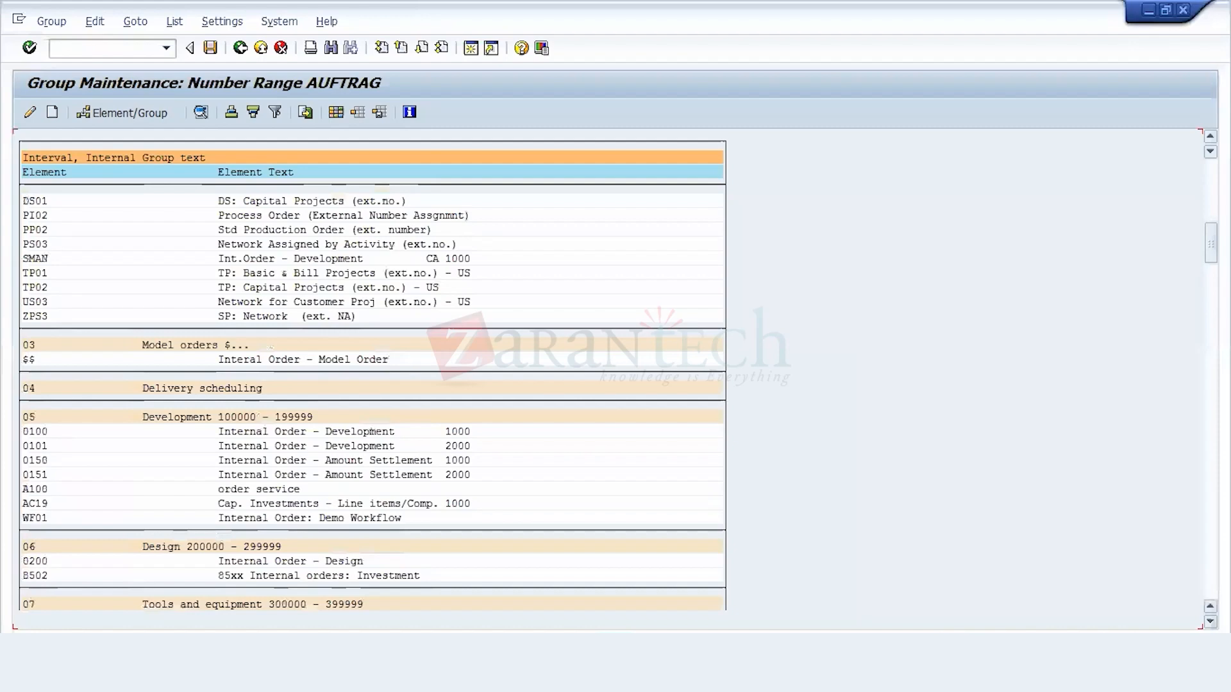
Step: Look through the number range groups to check where order type 212 is assigned, and return to the implementation guide
scroll(1121, 382, "down", 10)
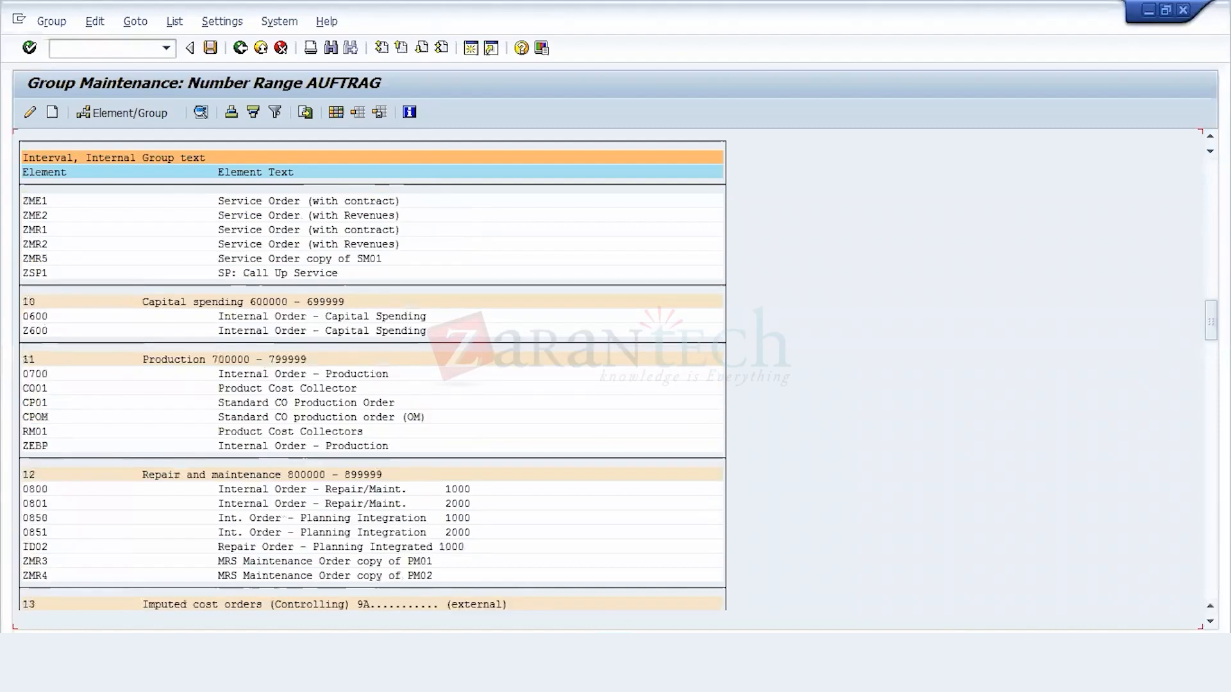
scroll(1161, 387, "down", 5)
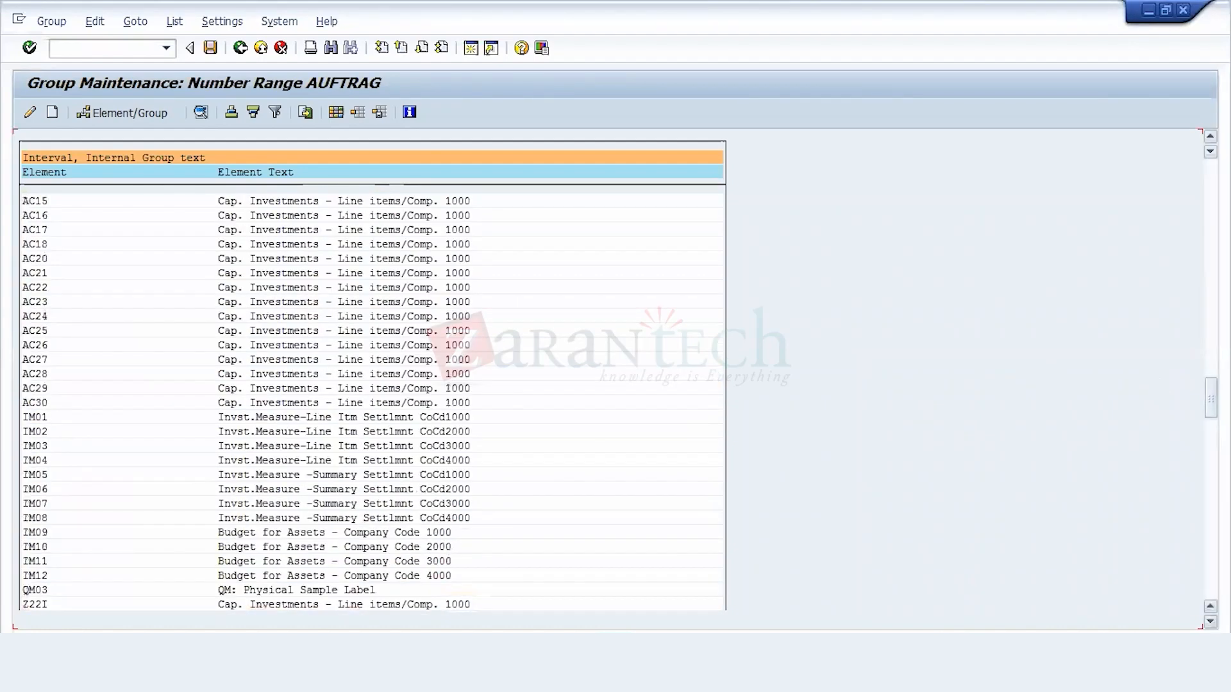
scroll(372, 397, "up", 1)
scroll(372, 398, "up", 2)
scroll(372, 398, "up", 15)
scroll(406, 338, "up", 1)
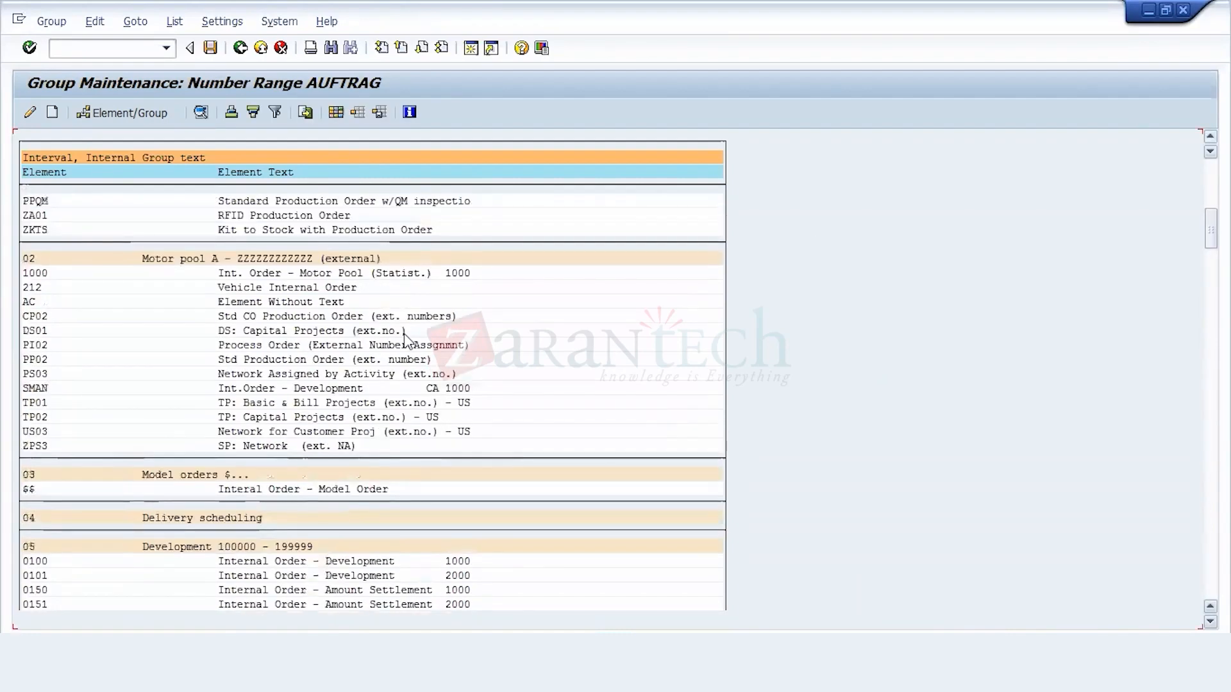
left_click(134, 286)
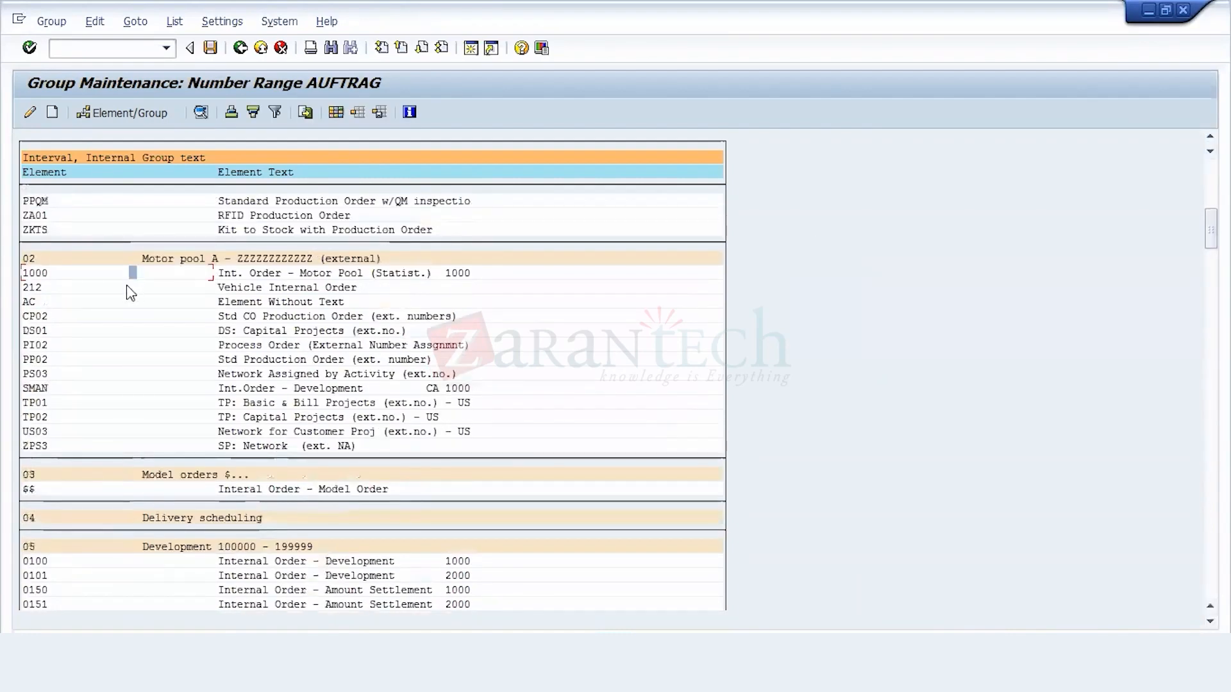
left_click(240, 49)
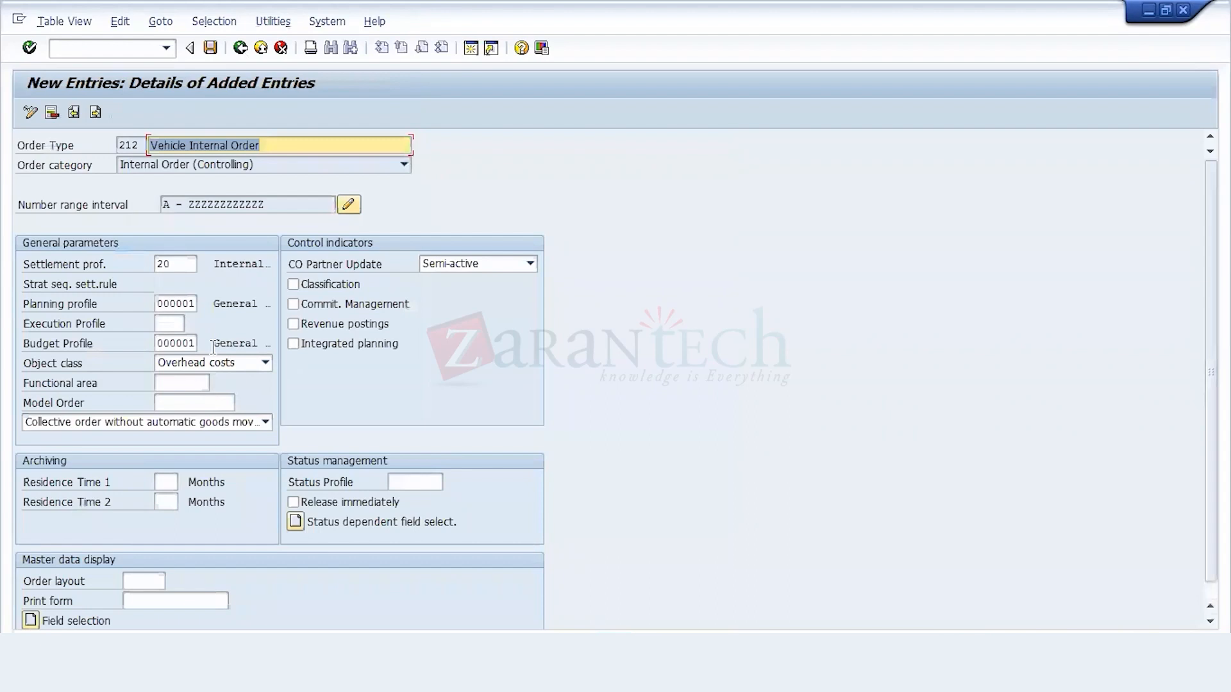
left_click(240, 49)
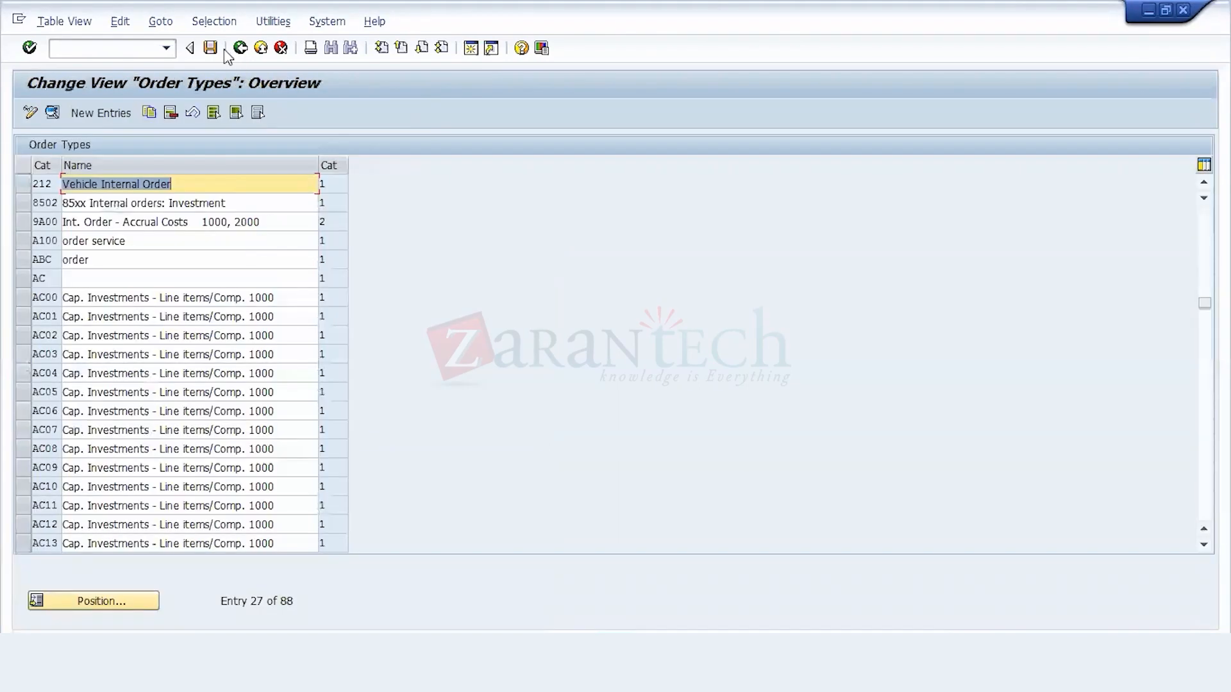
left_click(240, 48)
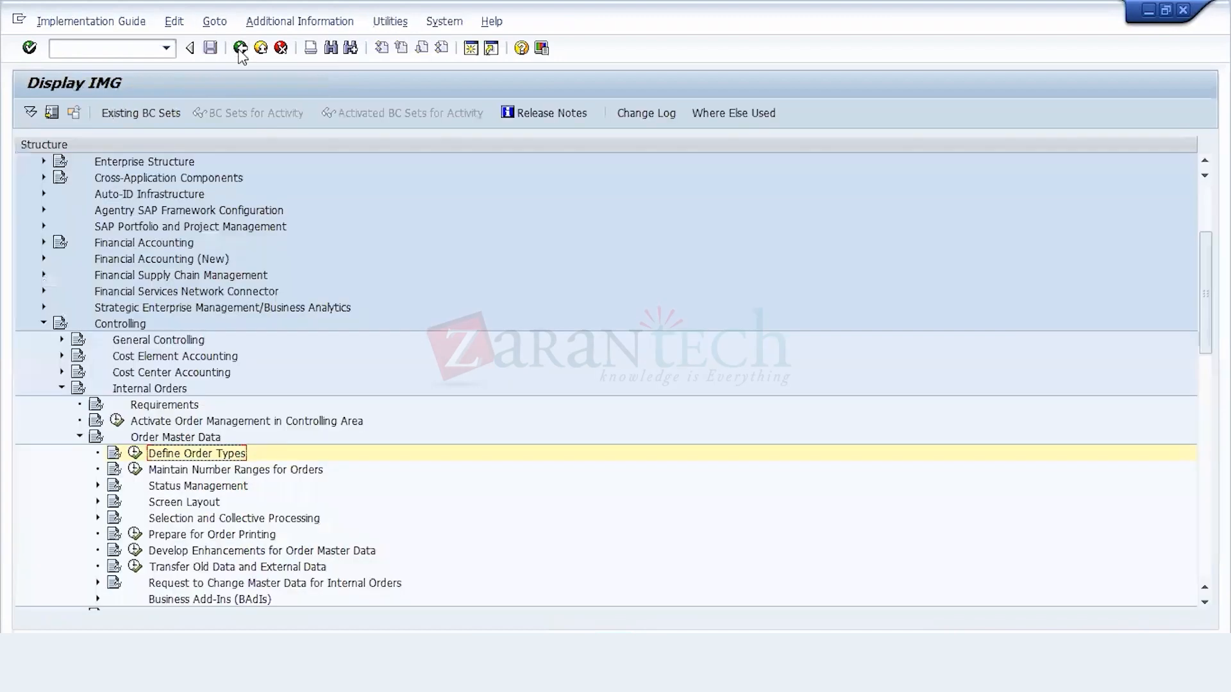
Step: Review the number range intervals in Maintain Number Ranges for Orders and return to the implementation guide
left_click(135, 472)
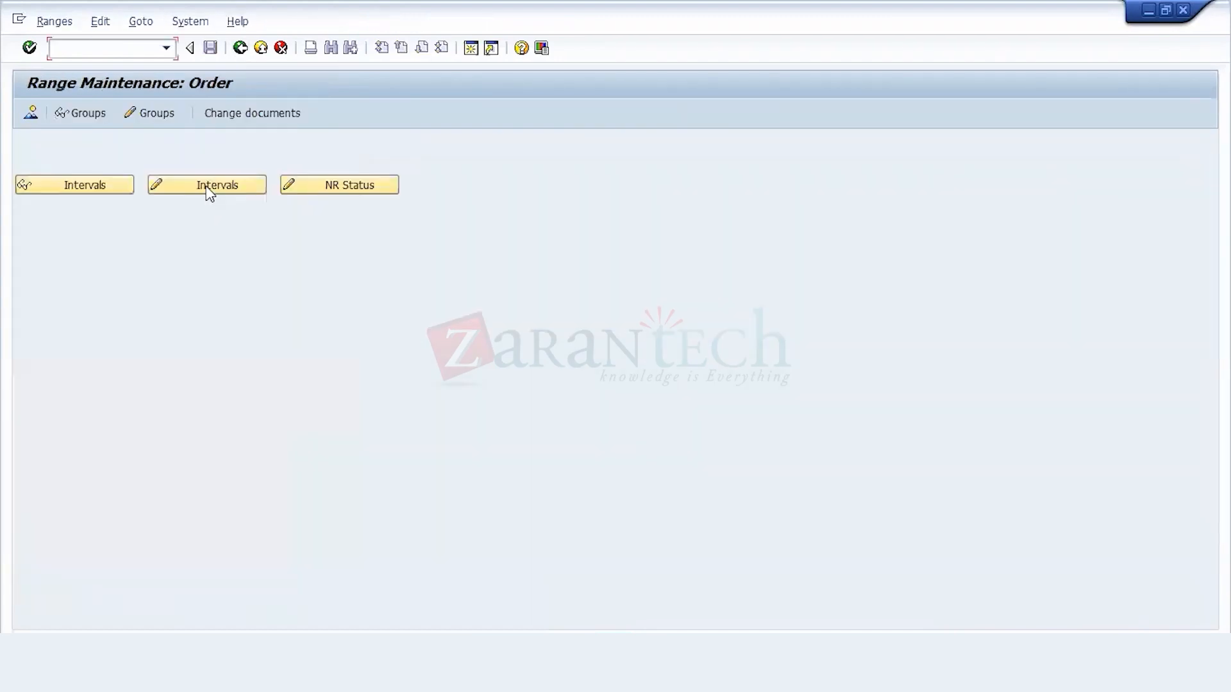
left_click(207, 187)
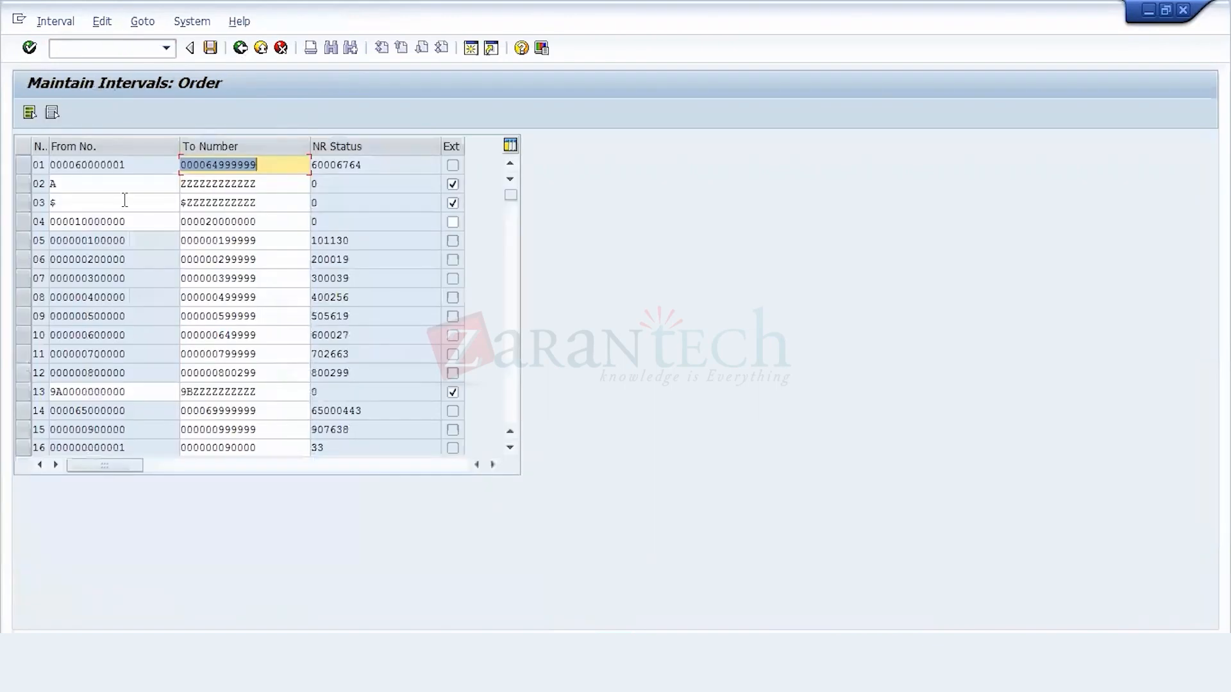
left_click(241, 48)
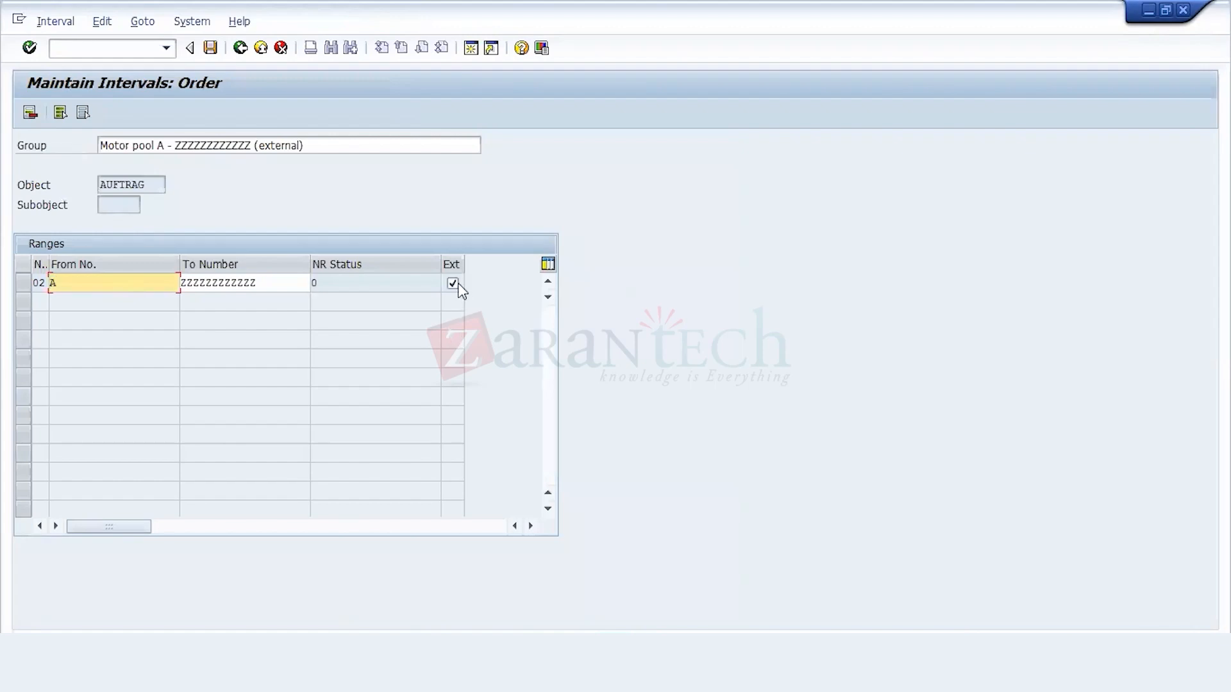
left_click(240, 48)
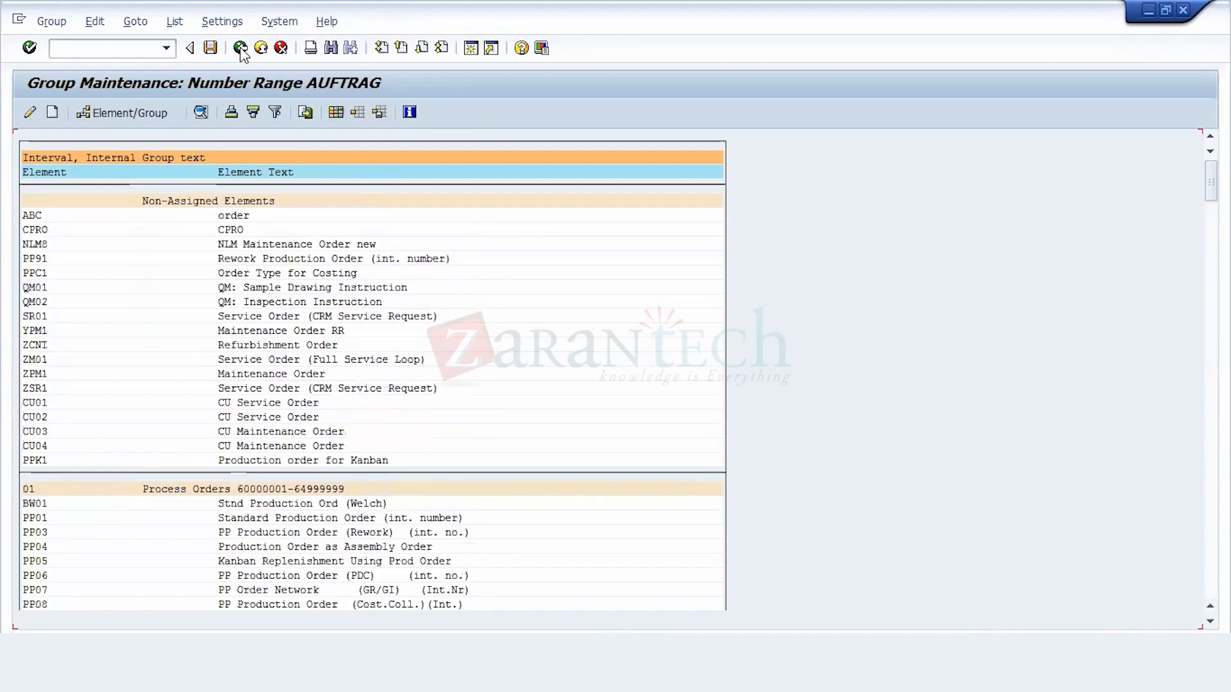
left_click(240, 48)
left_click(241, 48)
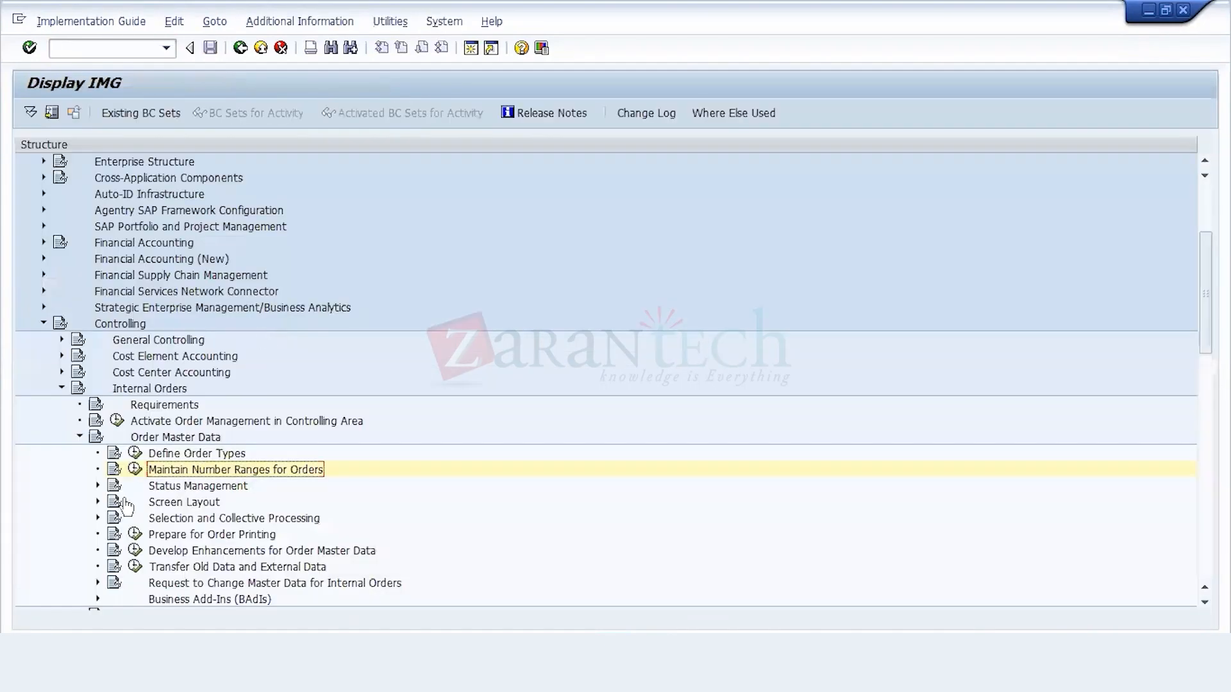
Step: Collapse Order Master Data under Internal Orders and expand the Basic Settings of Planning
left_click(79, 437)
left_click(79, 437)
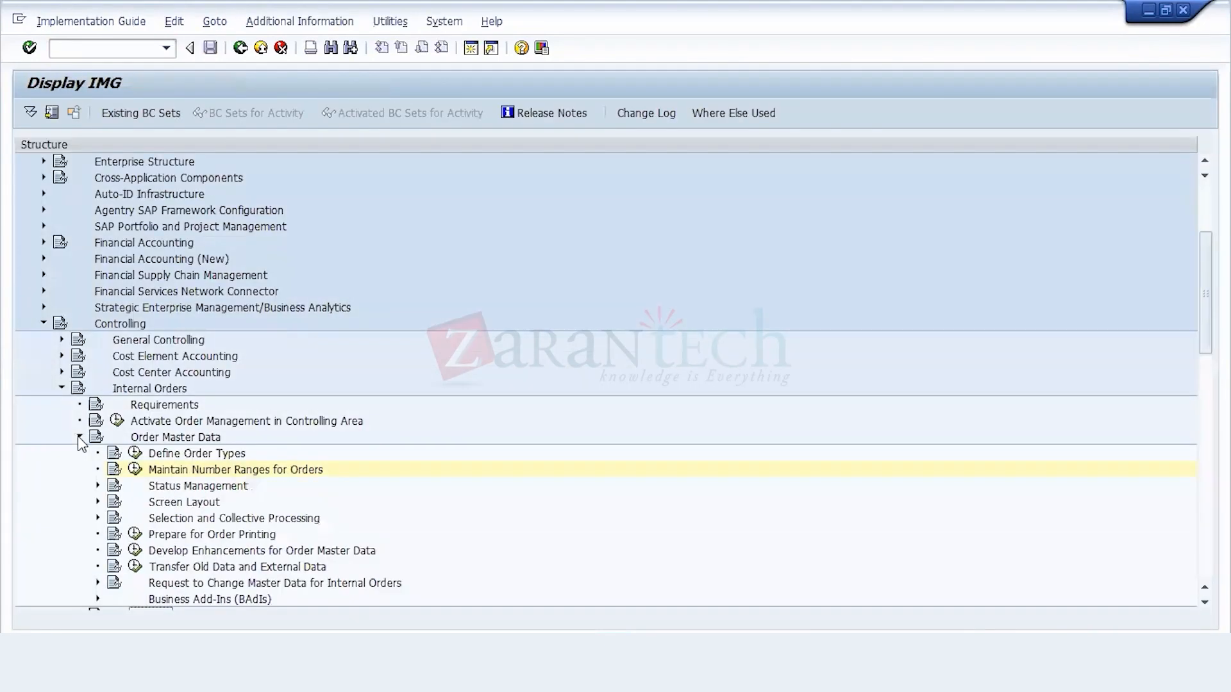
scroll(80, 443, "down", 2)
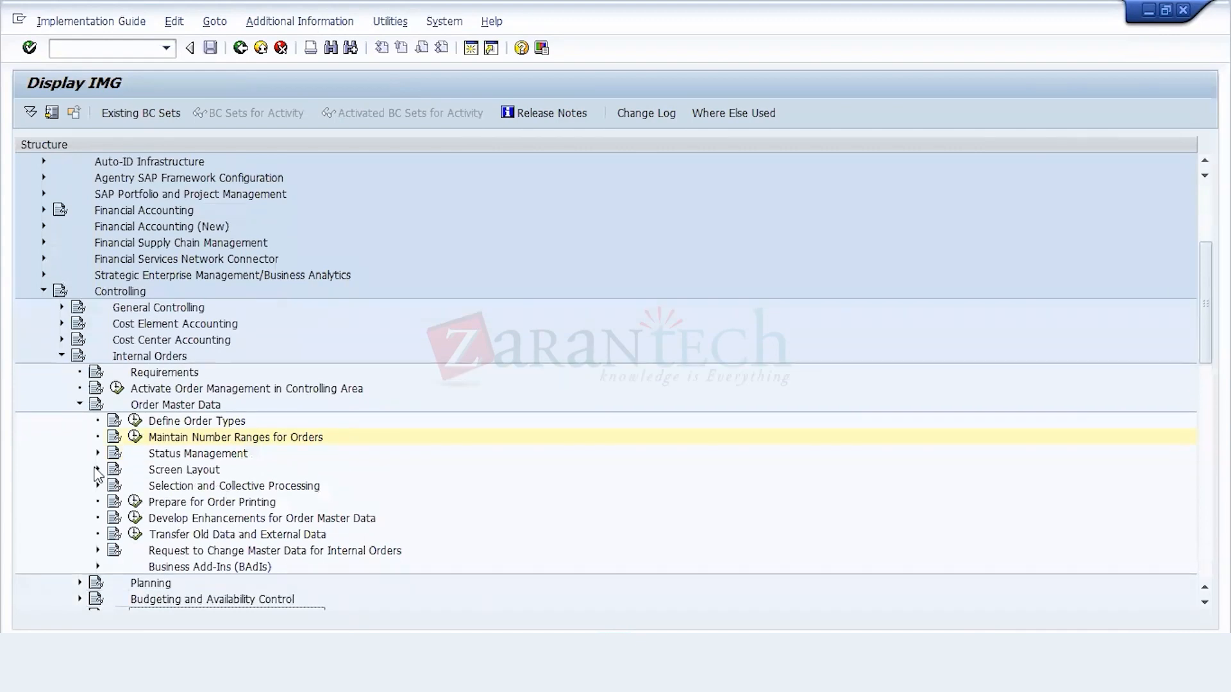
left_click(78, 404)
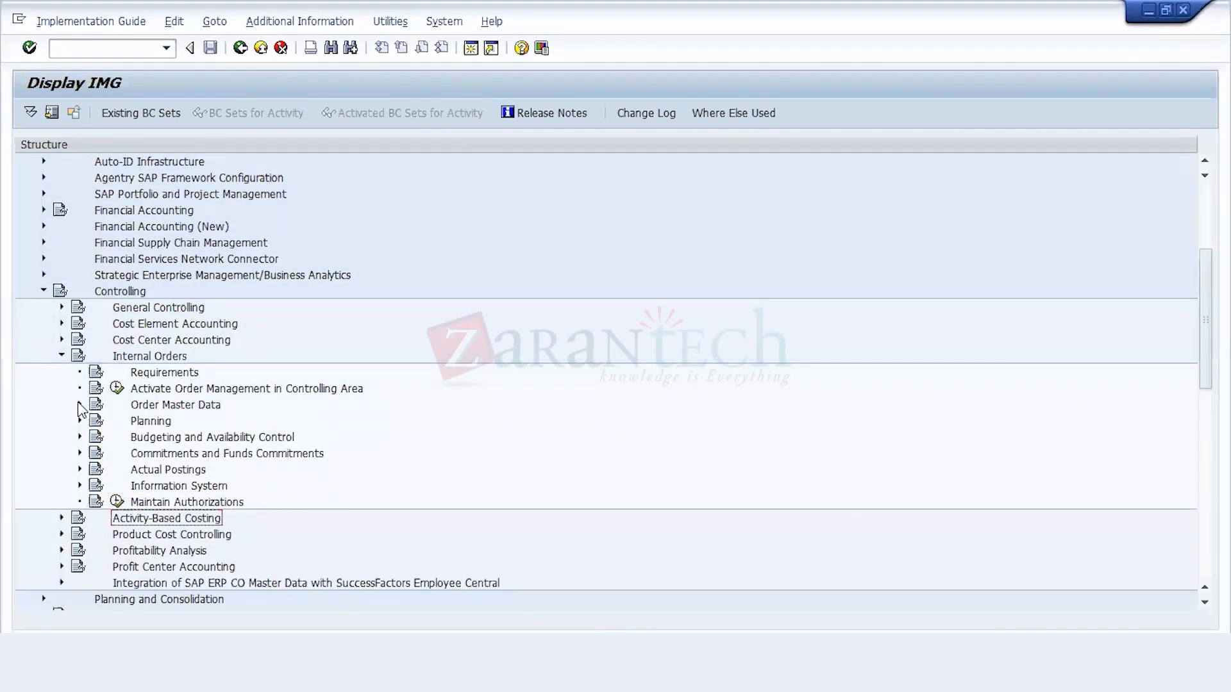
key("Up")
key("Up")
key("Down")
key("Down")
key("Down")
key("Right")
key("Down")
key("Right")
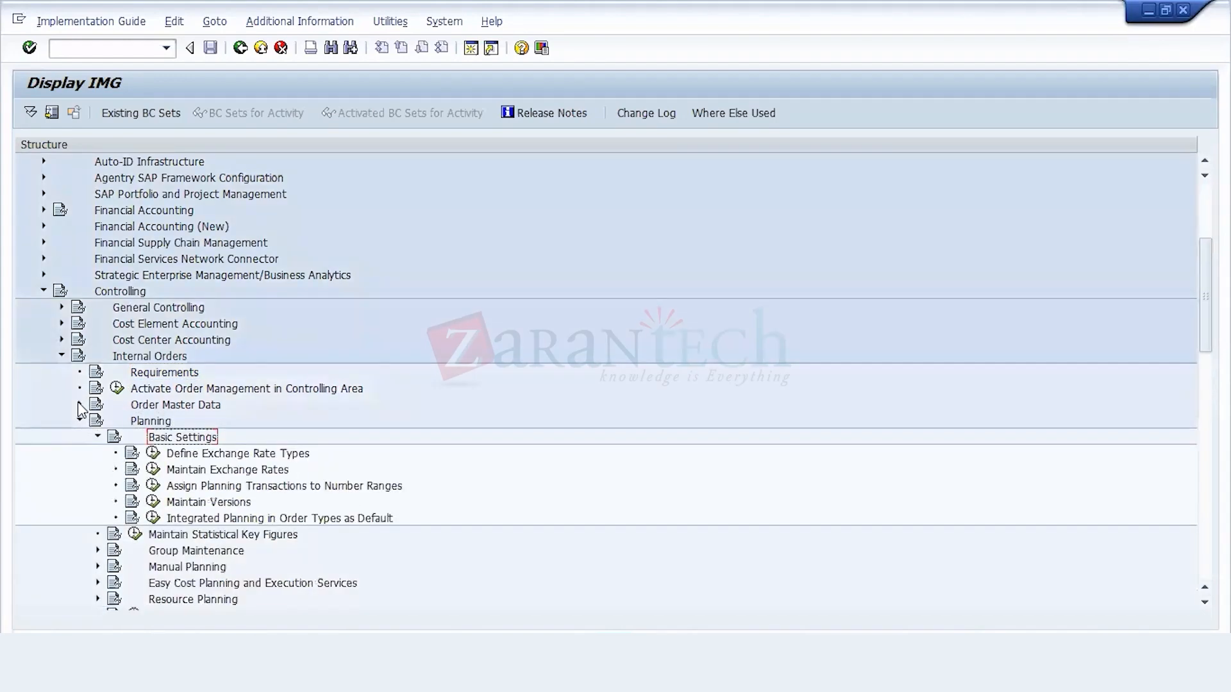
Step: View the activities offered by Maintain Versions in the planning basic settings and close the selection
key("Left")
key("Right")
key("Down")
key("Down")
key("Down")
key("Down")
left_click(155, 504)
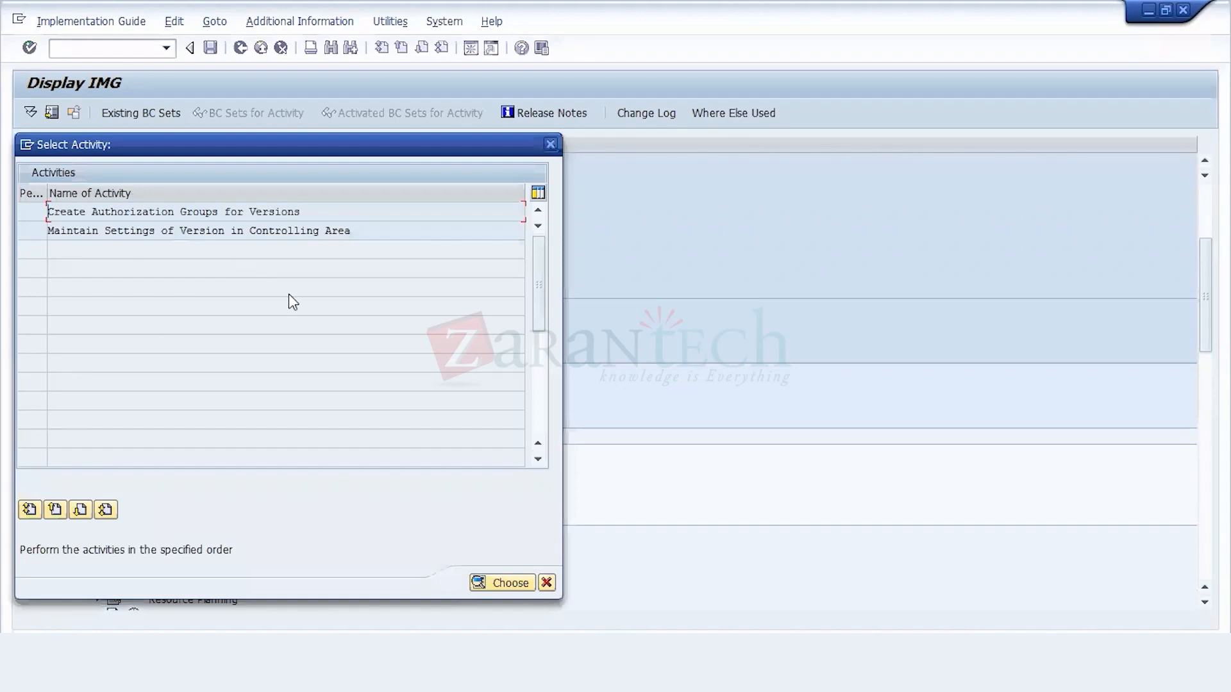
left_click(546, 583)
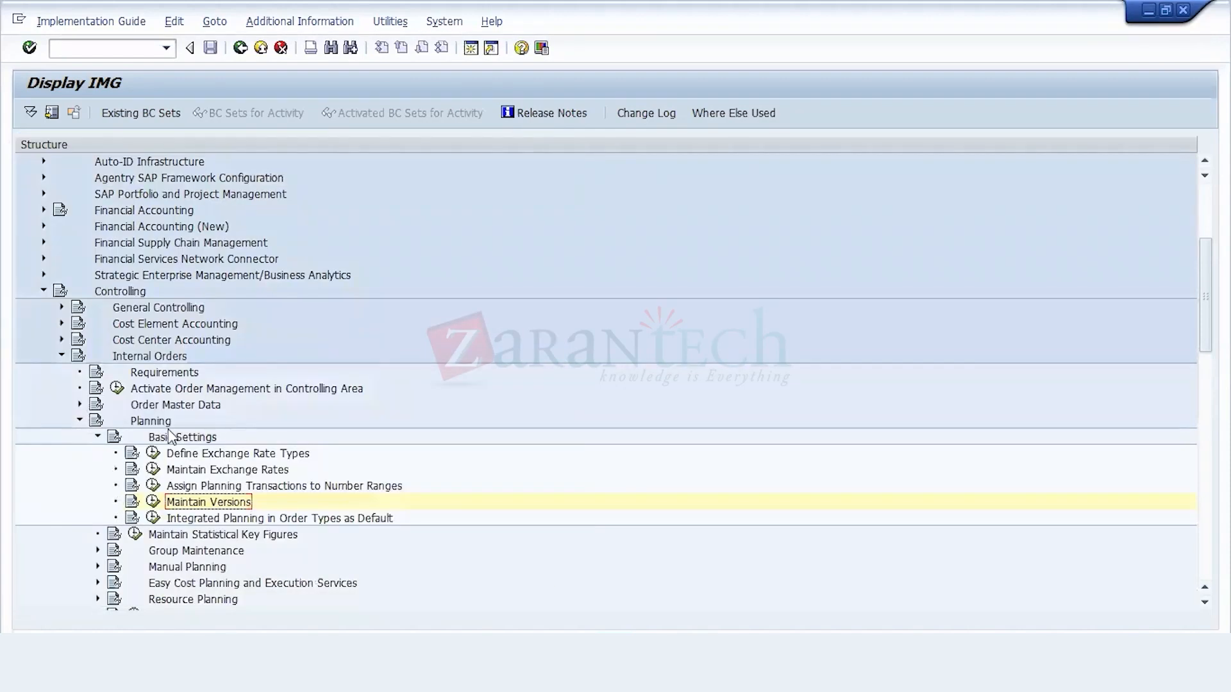
Step: Switch to the other Display IMG session and leave it for the SAP Easy Access menu with /n
mouse_move(360, 673)
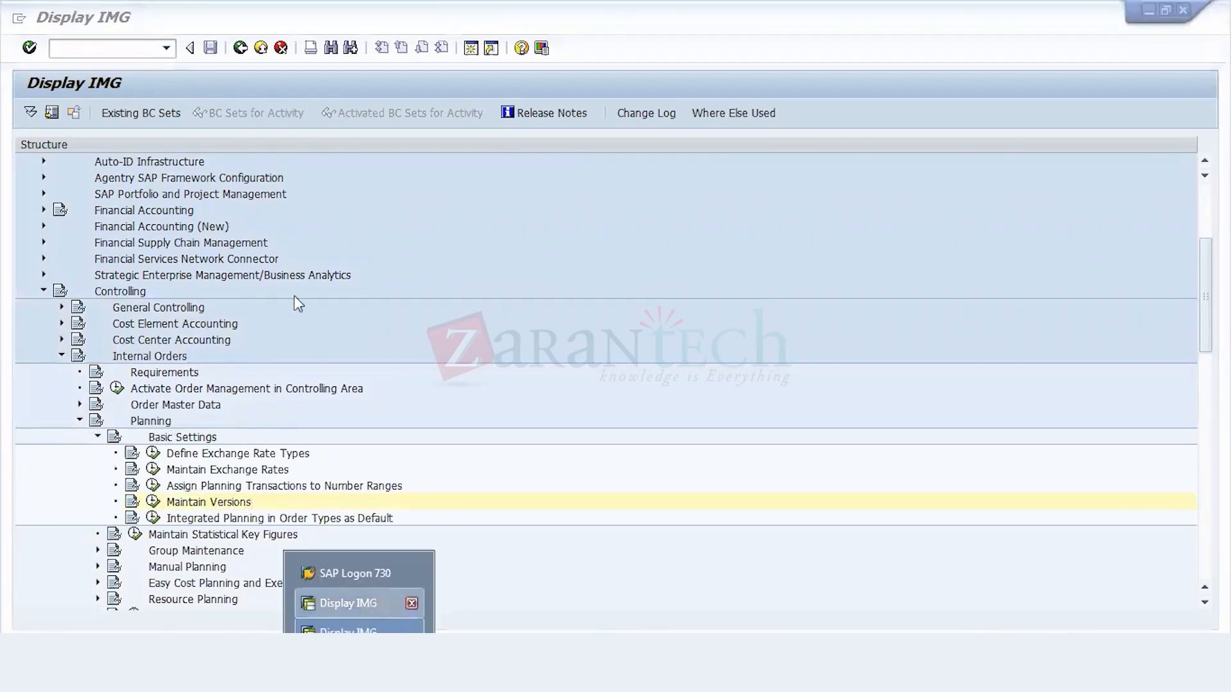
left_click(371, 603)
left_click(127, 57)
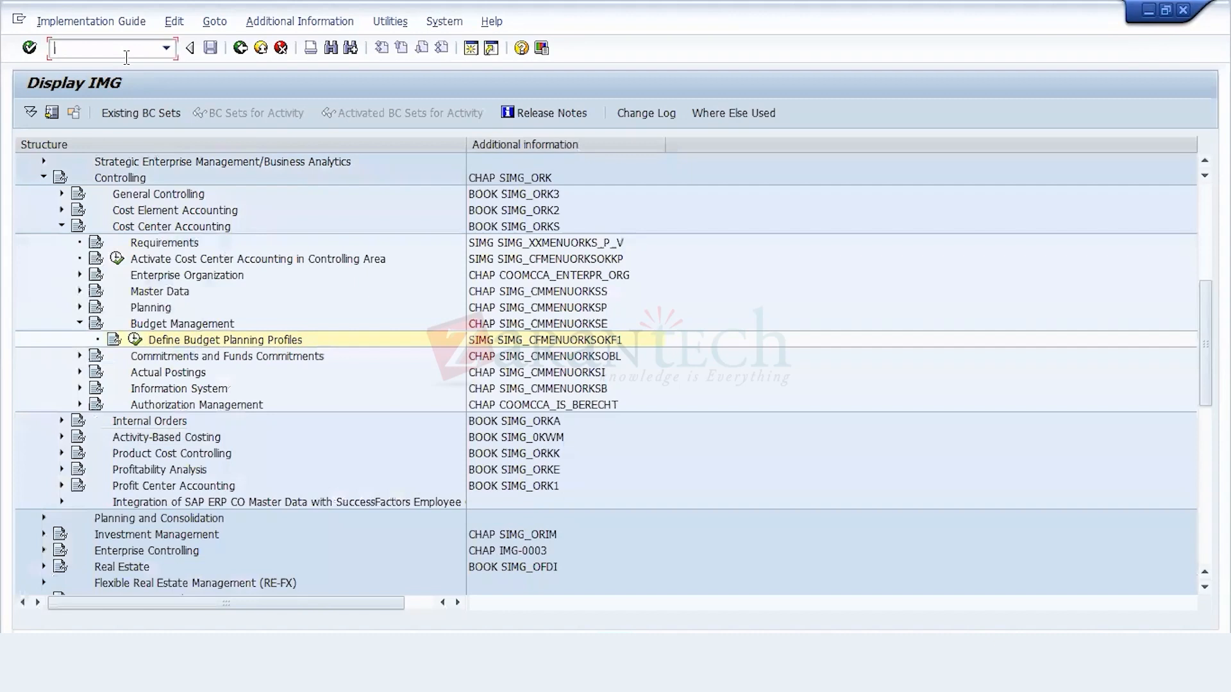
type("/n")
key("Return")
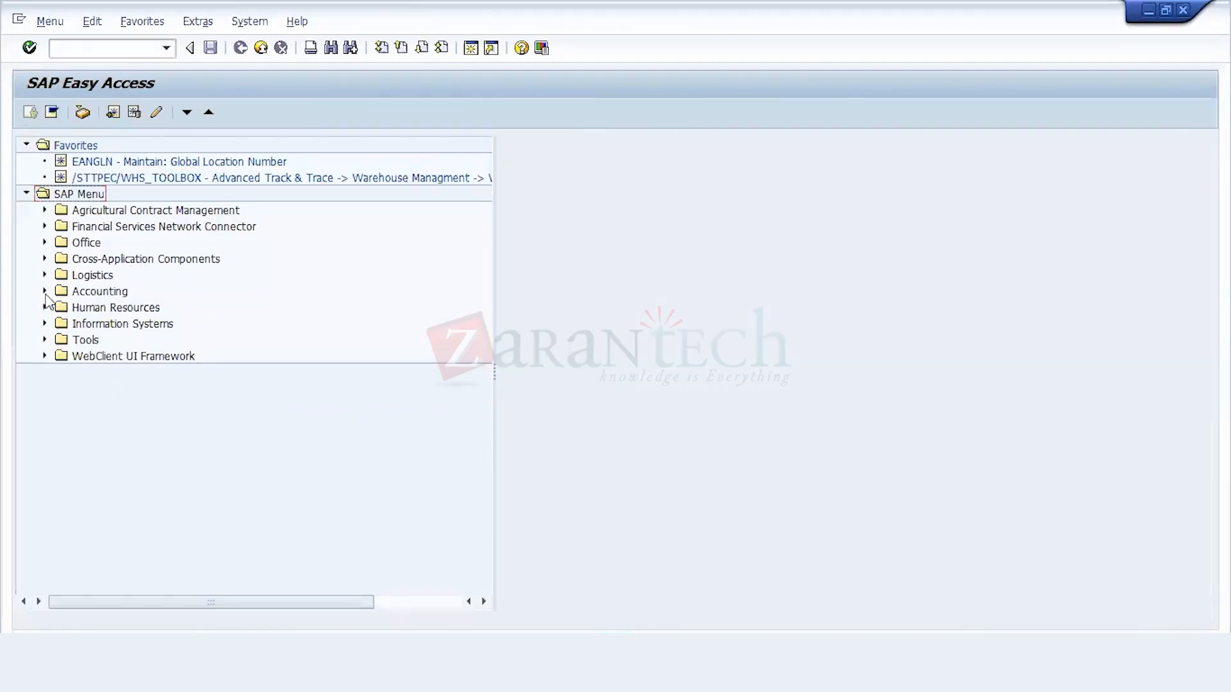
Step: Start transaction KO01 - Create from the Order special functions of the internal orders master data in Controlling
left_click(45, 291)
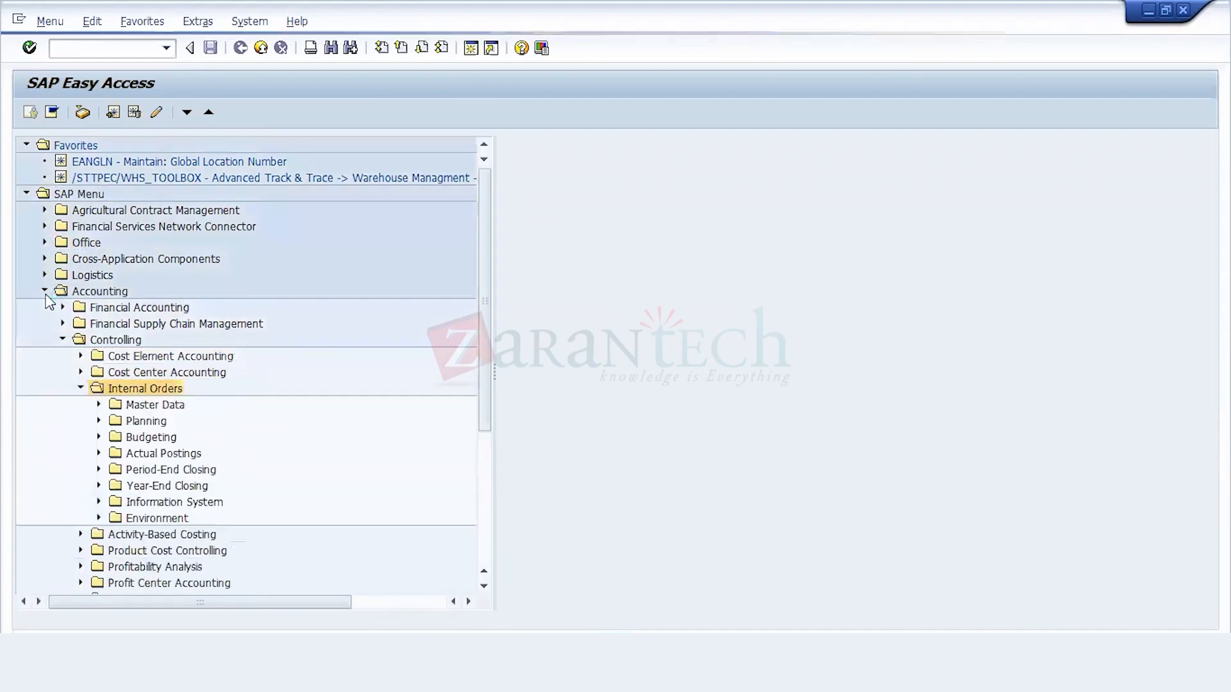
key("Down")
key("Right")
key("Down")
key("Down")
key("Right")
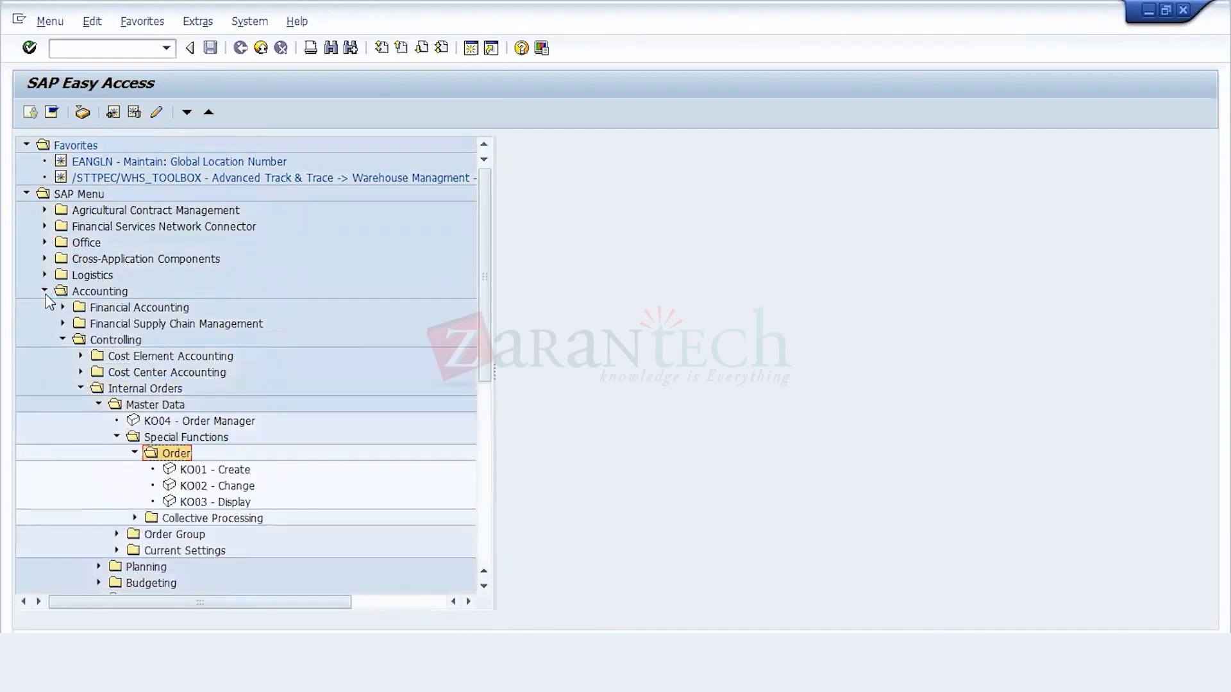
key("Down")
key("Return")
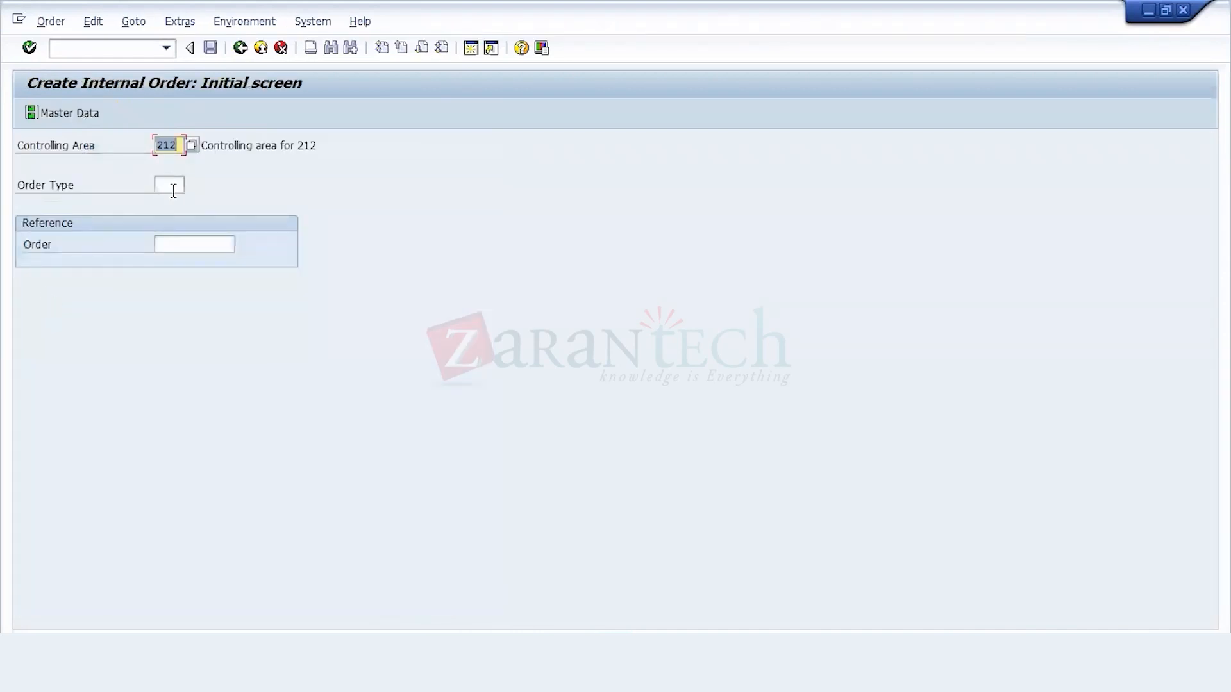
Step: Find and choose order type 212 for the new internal order and open its master data
key("Tab")
left_click(192, 186)
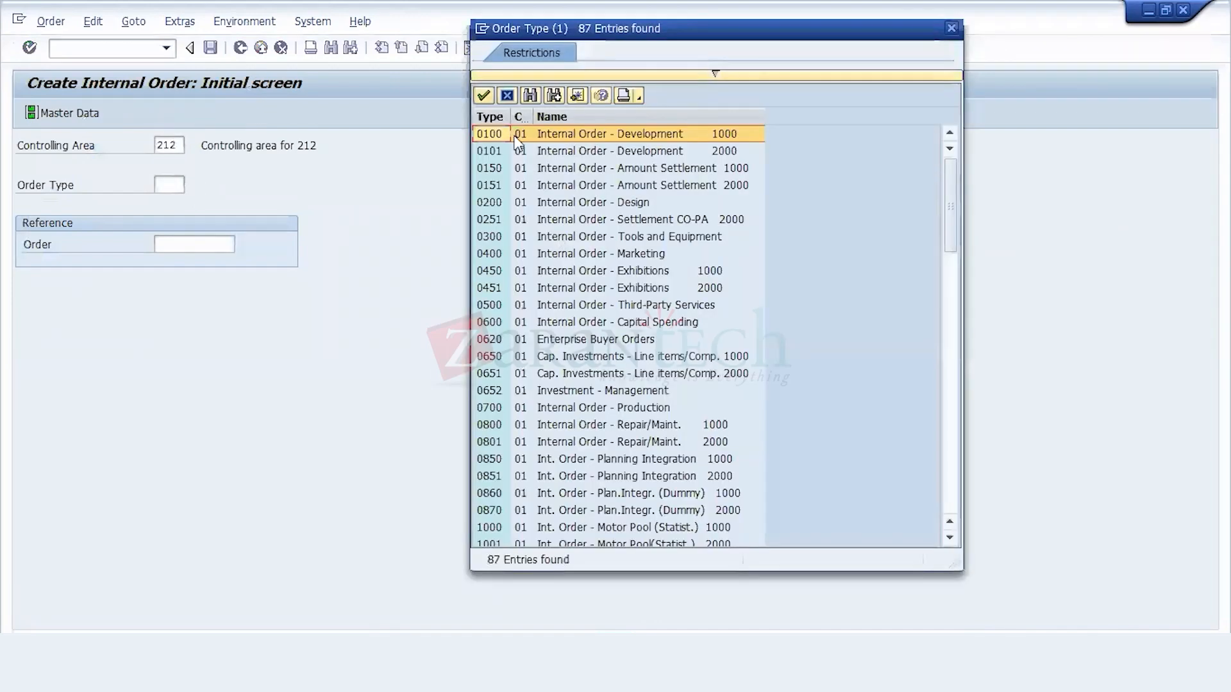
left_click(531, 96)
type("212")
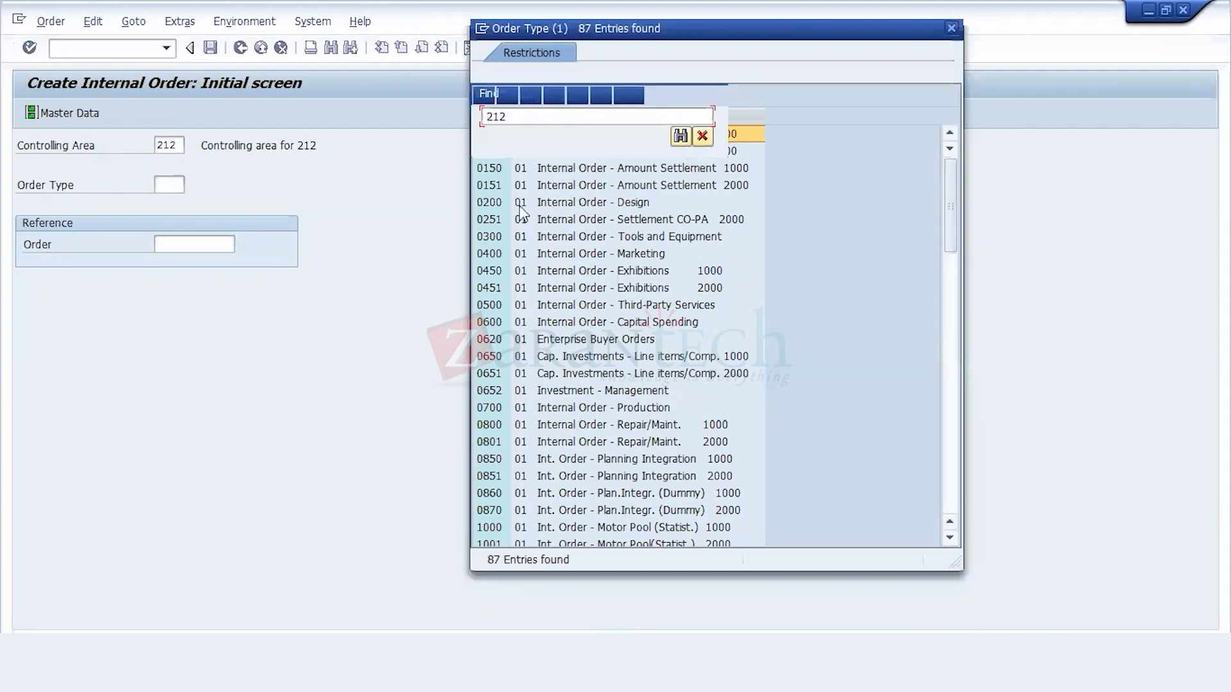
key("Return")
double_click(506, 523)
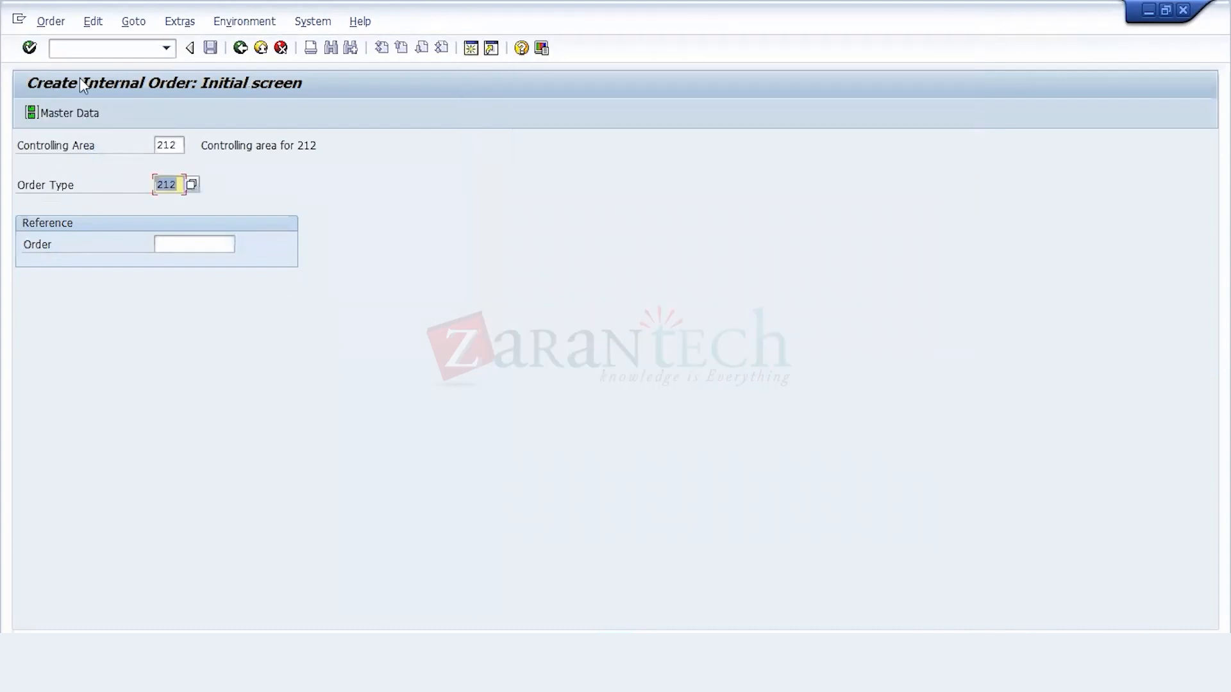
left_click(78, 113)
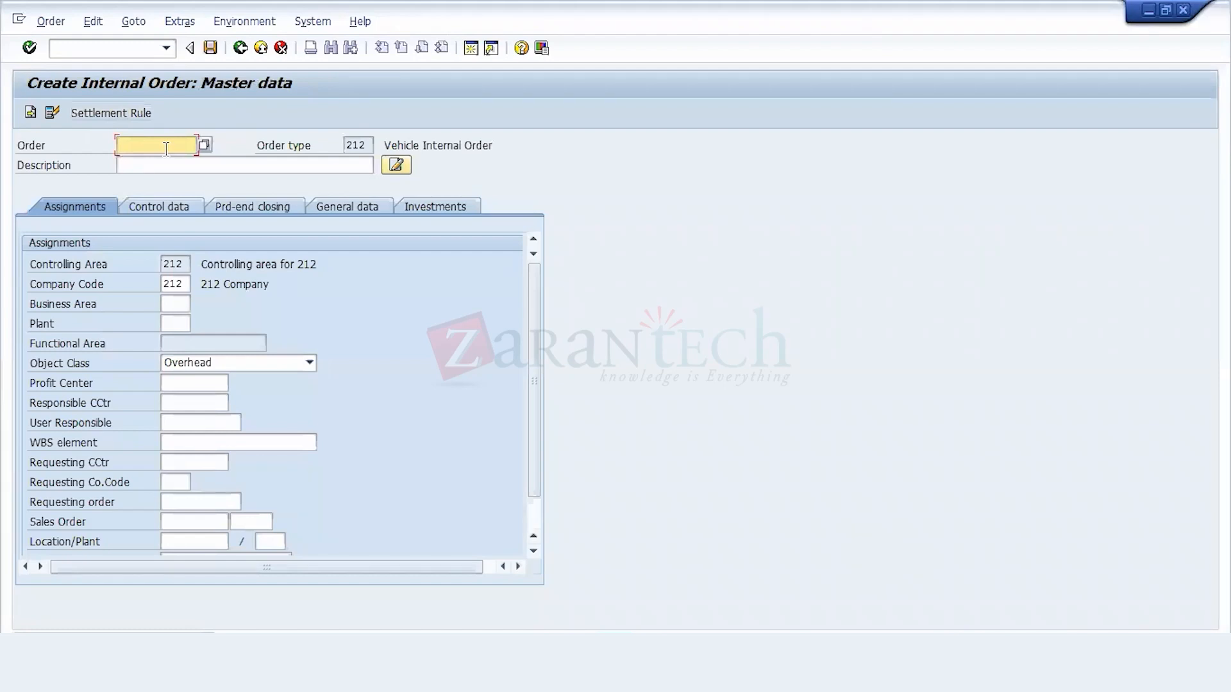
type("21")
type("2")
key("BackSpace")
key("BackSpace")
key("BackSpace")
Step: Enter the vehicle's order number, the description 16 Wheel Truck A and business area 212 for the new internal order
type("DE9")
type("4002")
left_click(189, 164)
type("16")
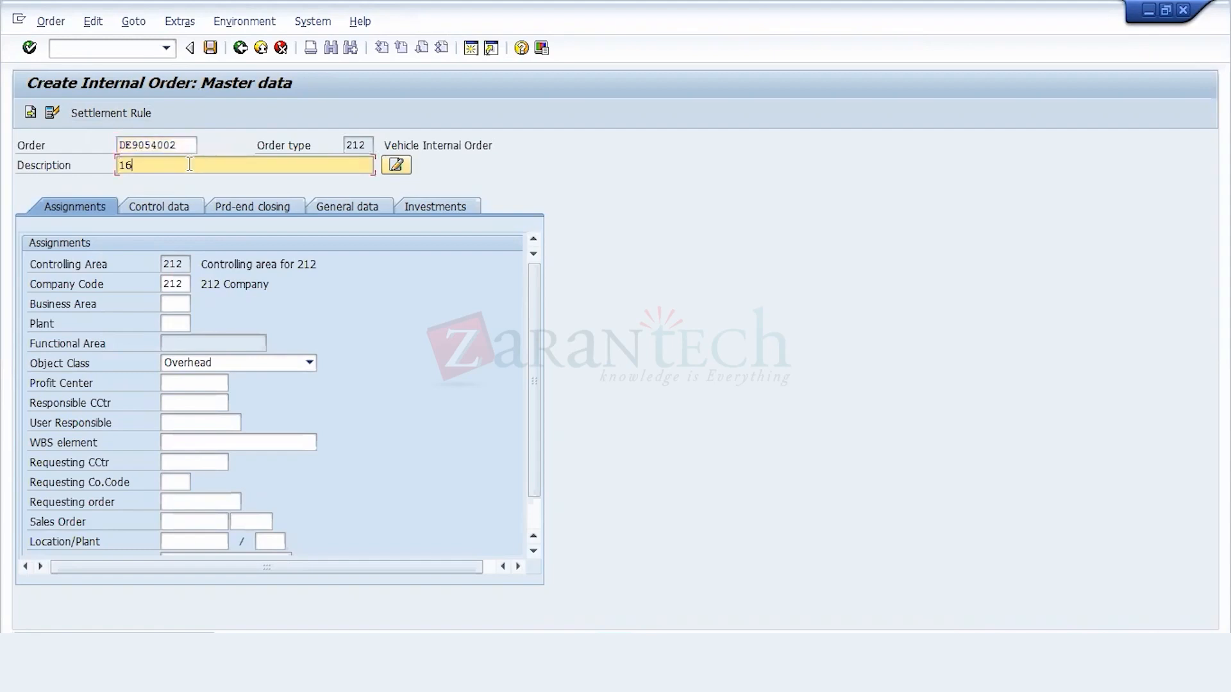
type(" Wheel Truck A")
left_click(175, 309)
type("212")
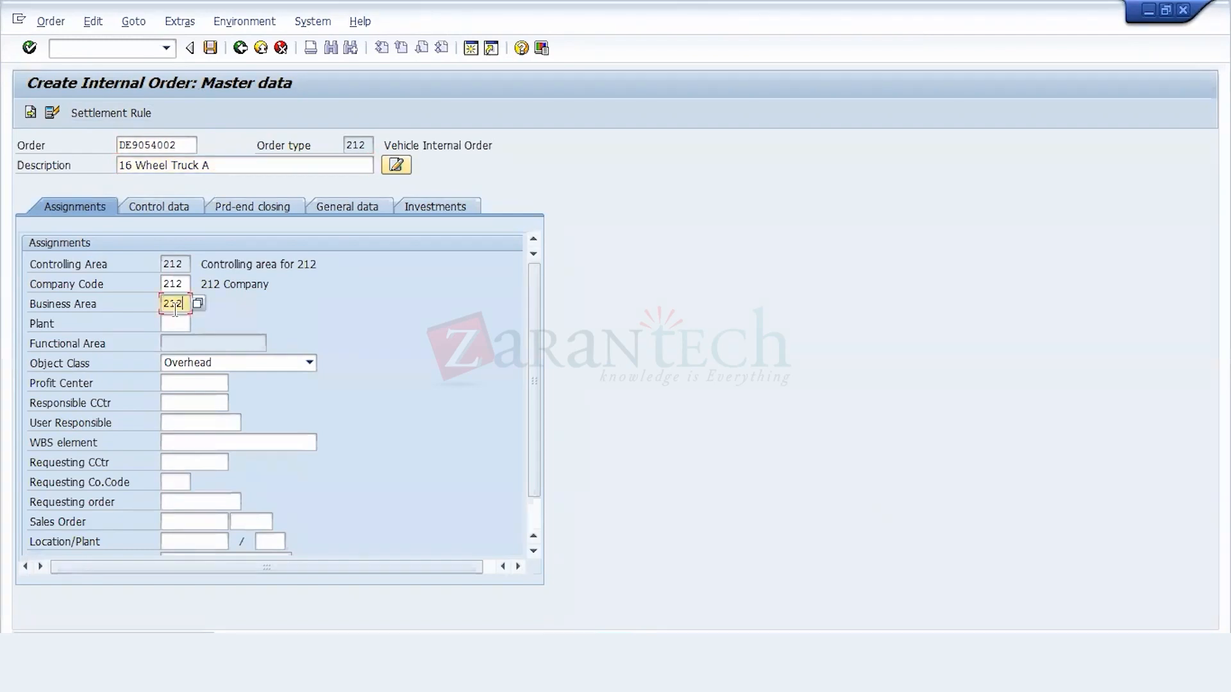
left_click(173, 325)
Step: Read the help on the Statistical order indicator in the control data and leave the indicator unticked
left_click(184, 208)
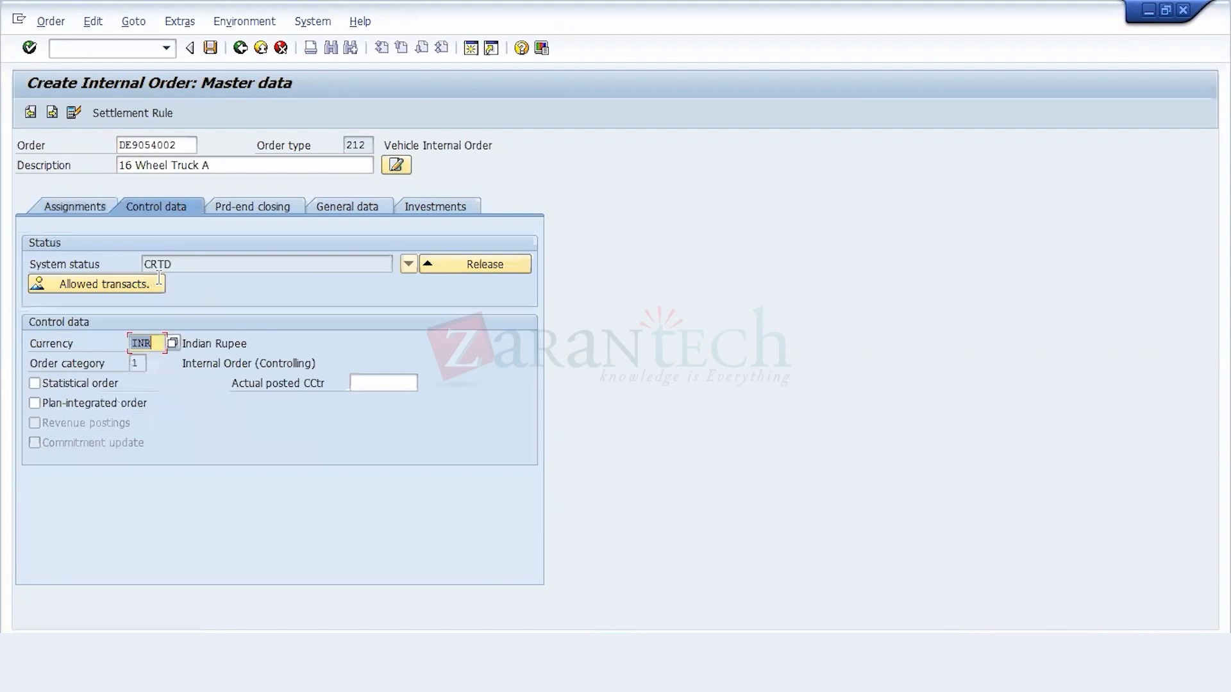
left_click(101, 382)
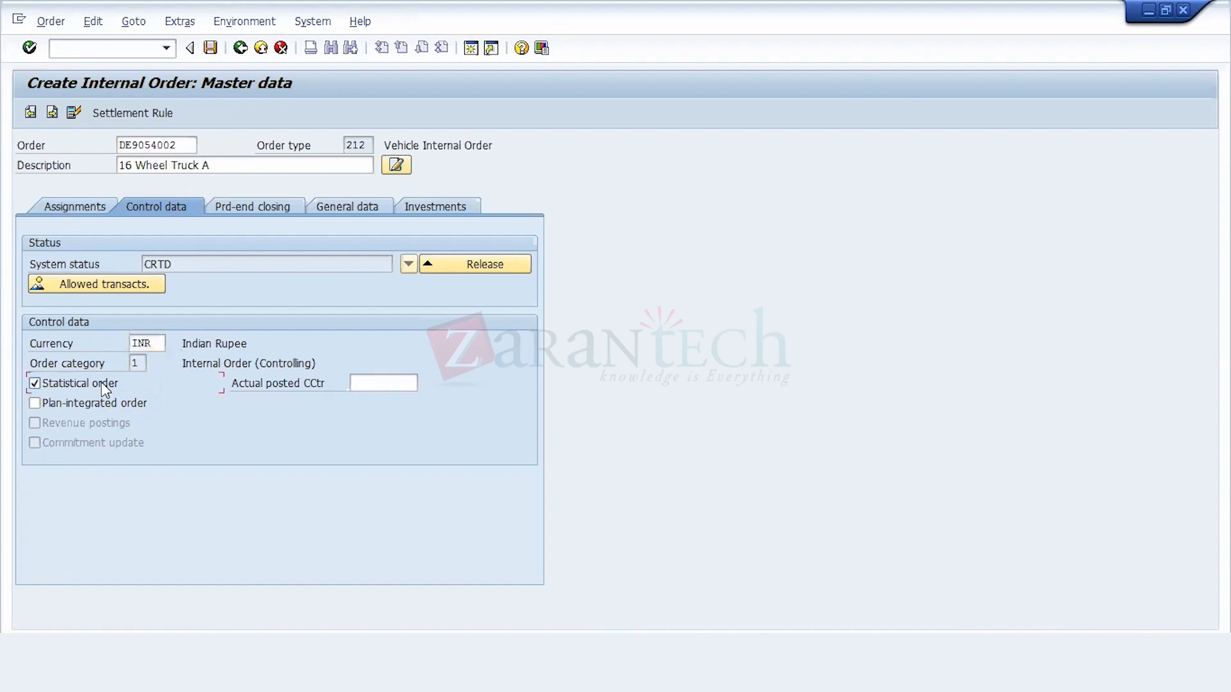
key("F1")
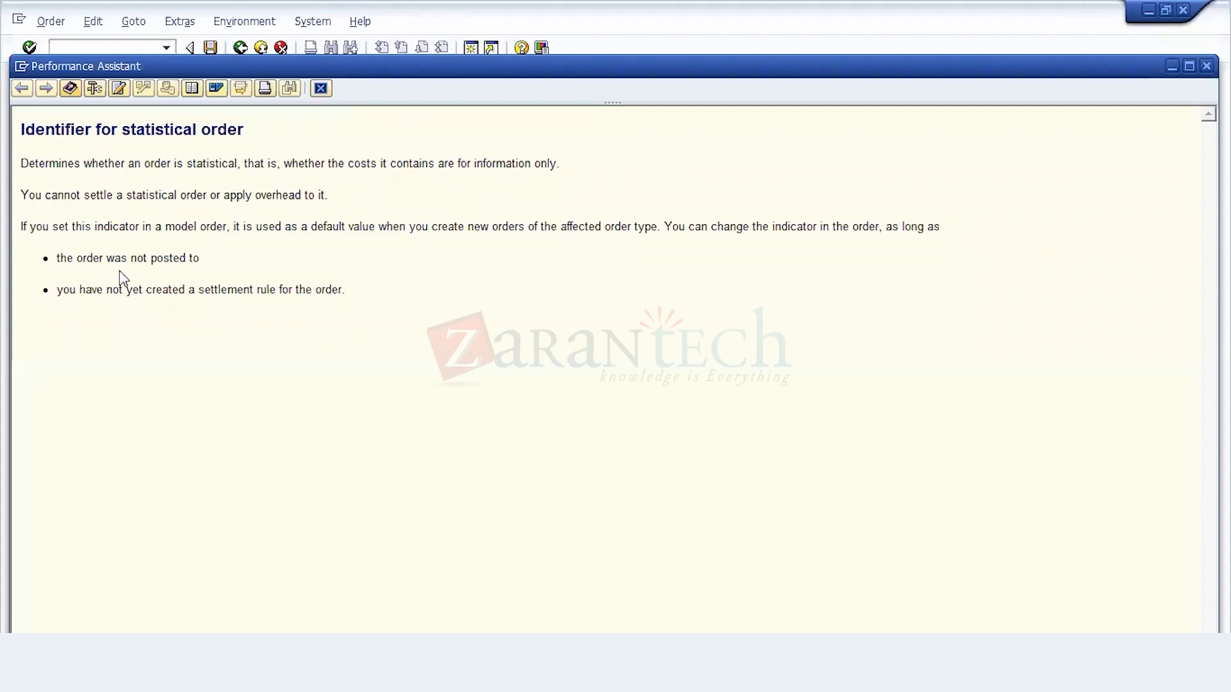
left_click(321, 89)
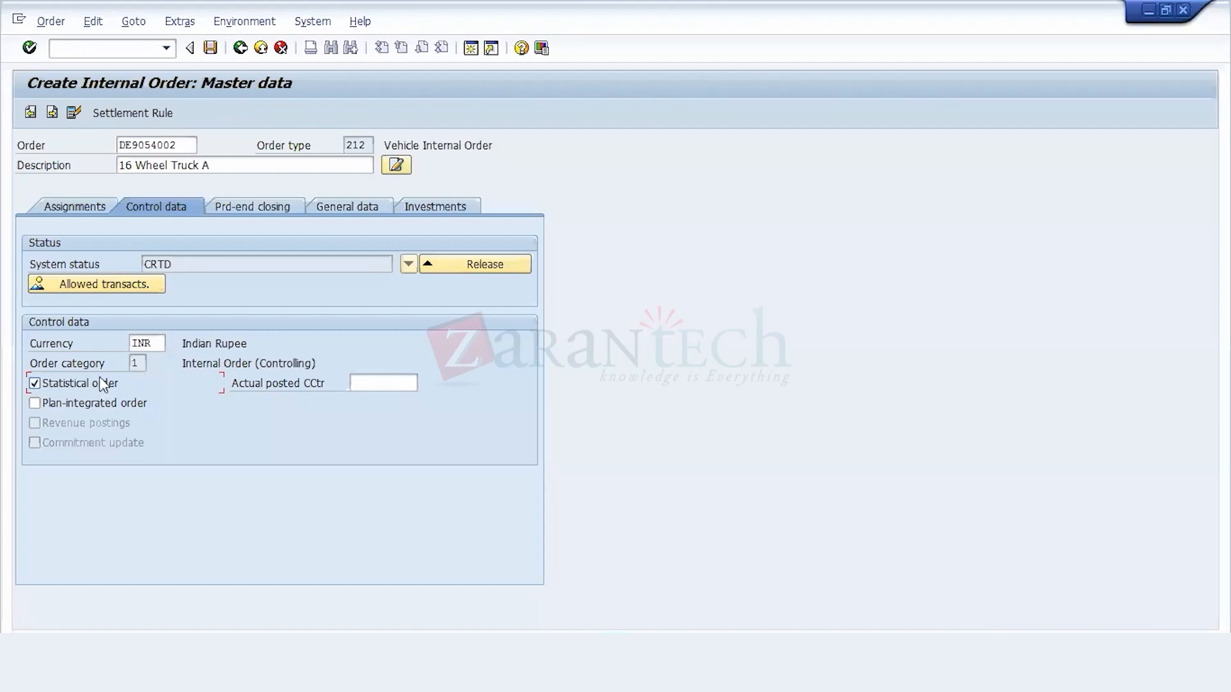
left_click(99, 378)
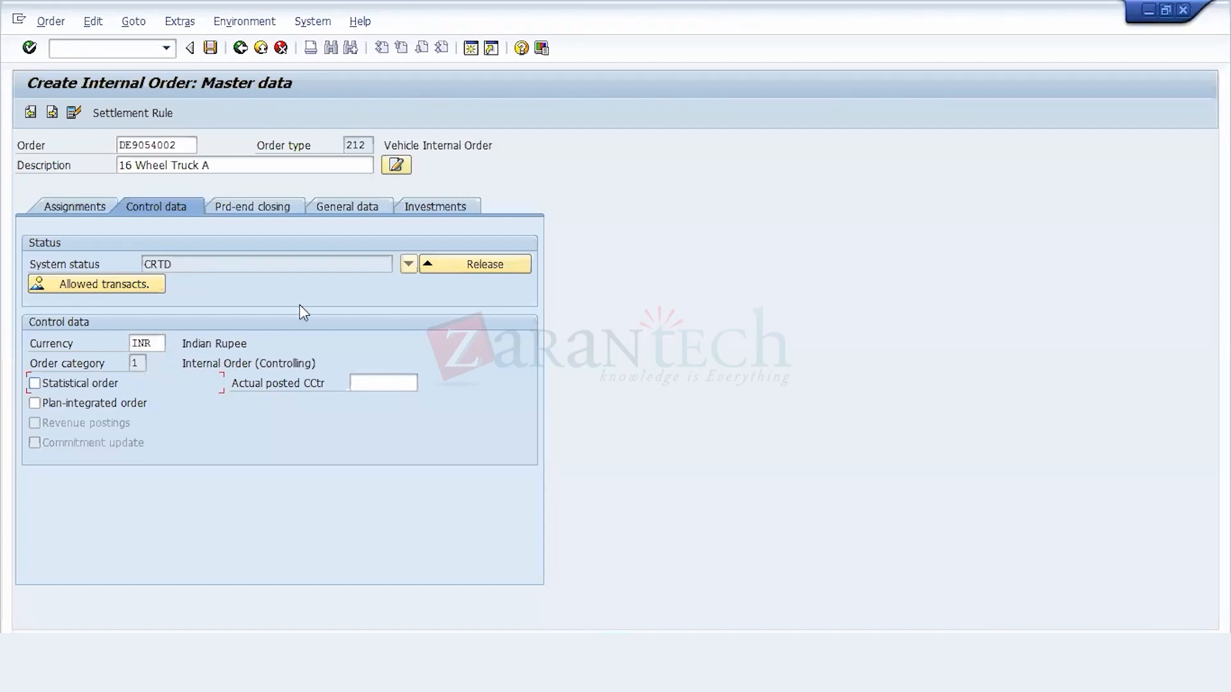
Step: Review the period-end closing, general and investment data of the 16 Wheel Truck A order and save it
left_click(276, 208)
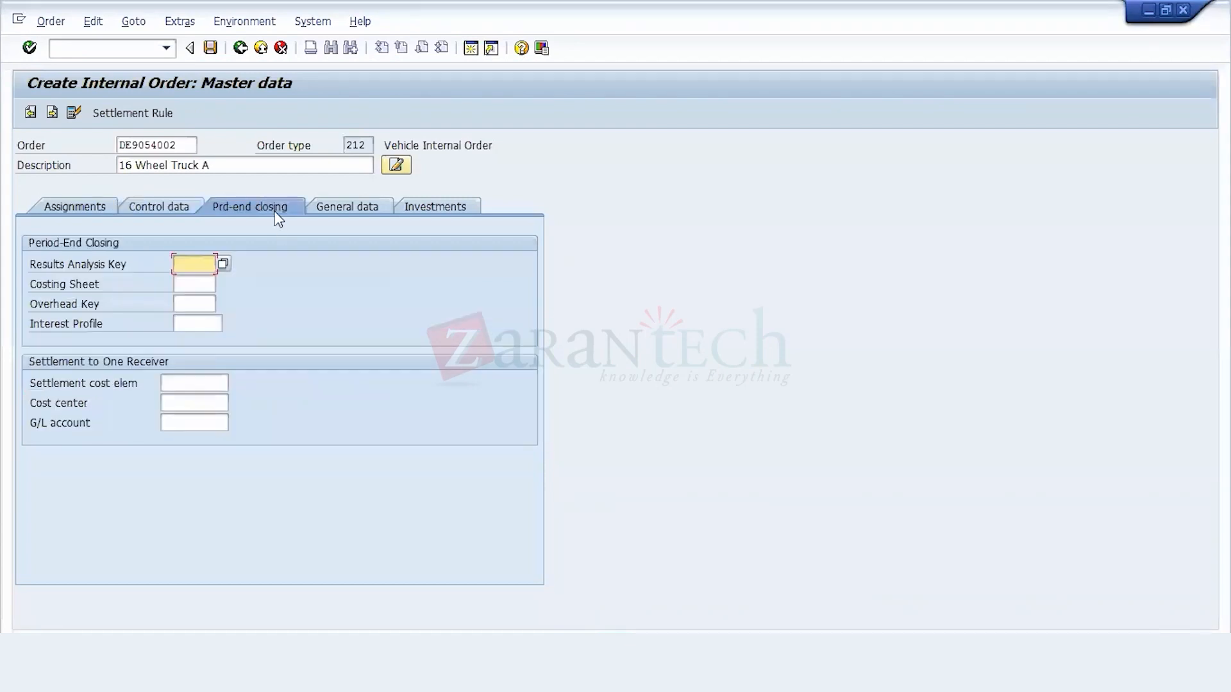
left_click(379, 209)
left_click(433, 208)
left_click(88, 210)
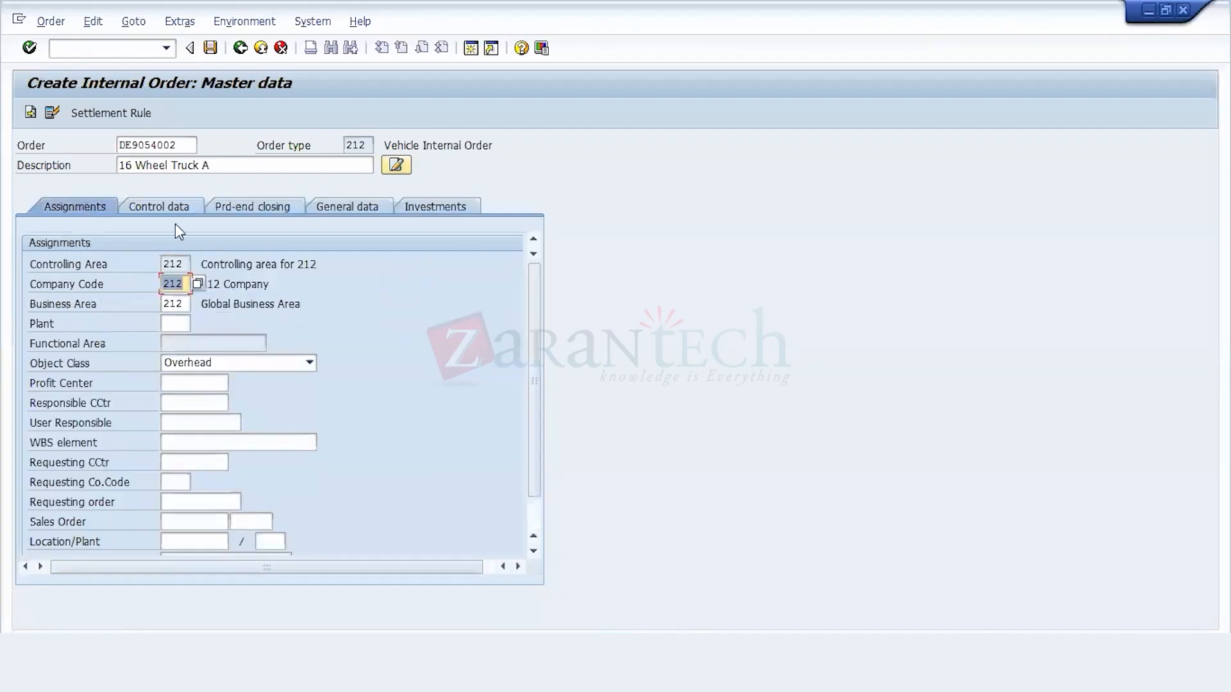
left_click(209, 49)
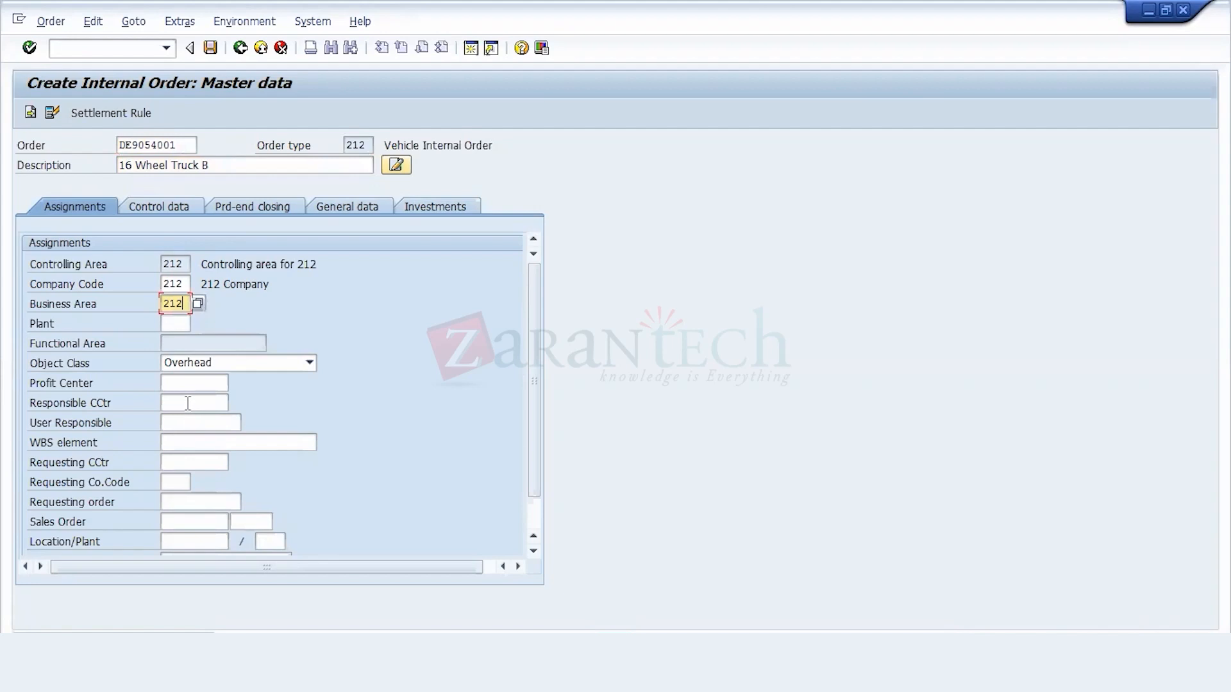
Step: Save the 16 Wheel Truck B order without a profit center or responsible cost center and return to SAP Easy Access
left_click(187, 403)
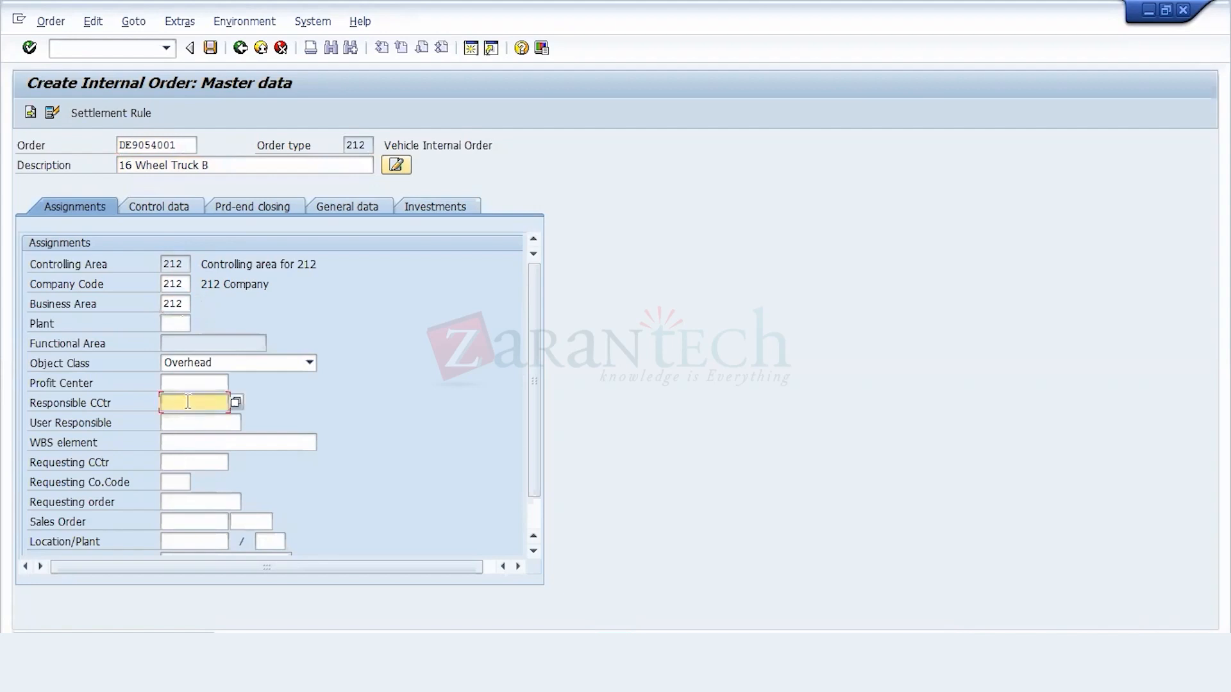
left_click(188, 383)
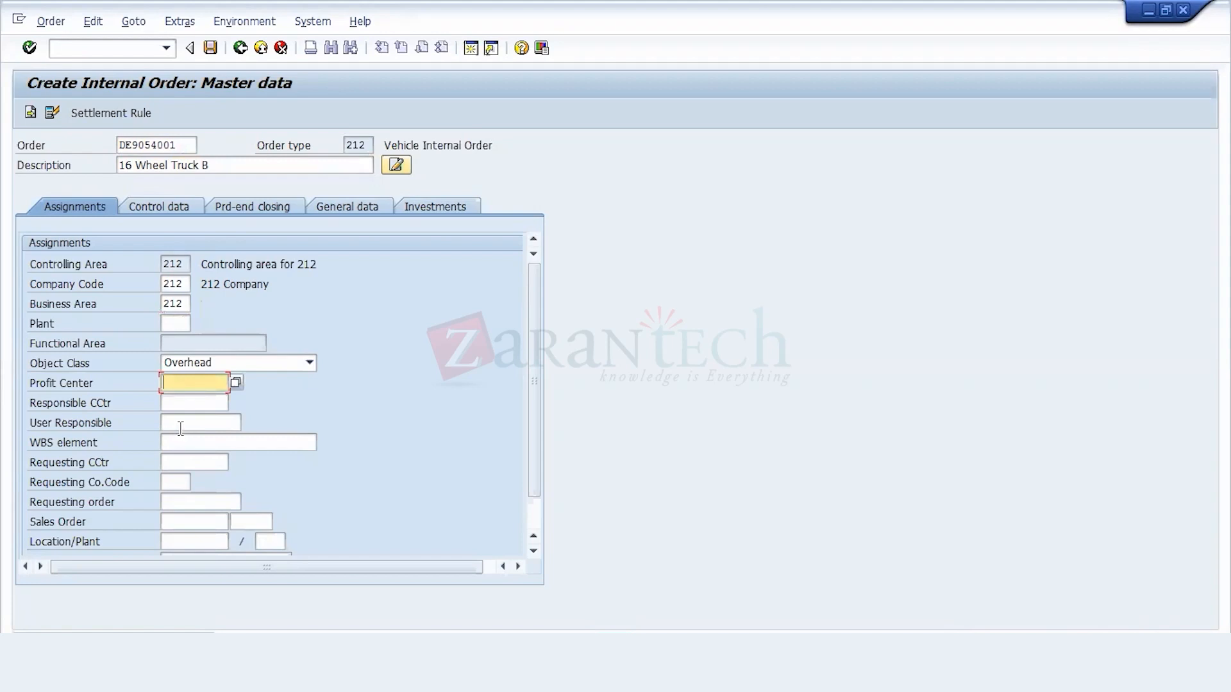
left_click(207, 50)
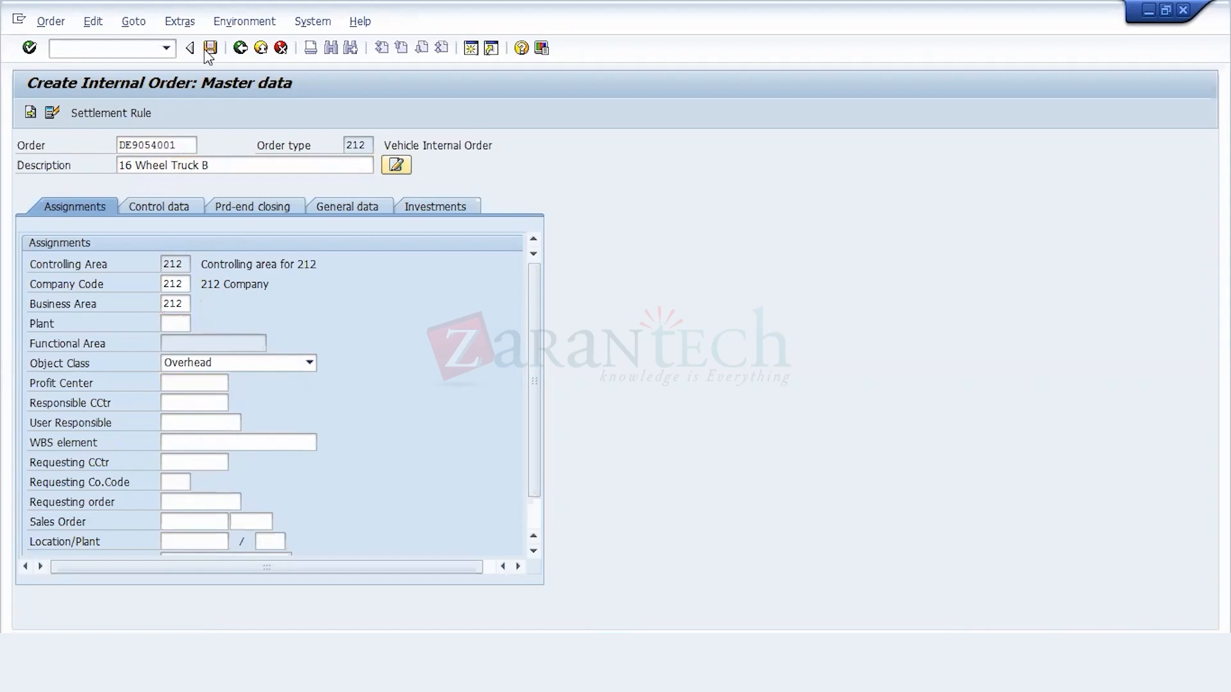
left_click(51, 324)
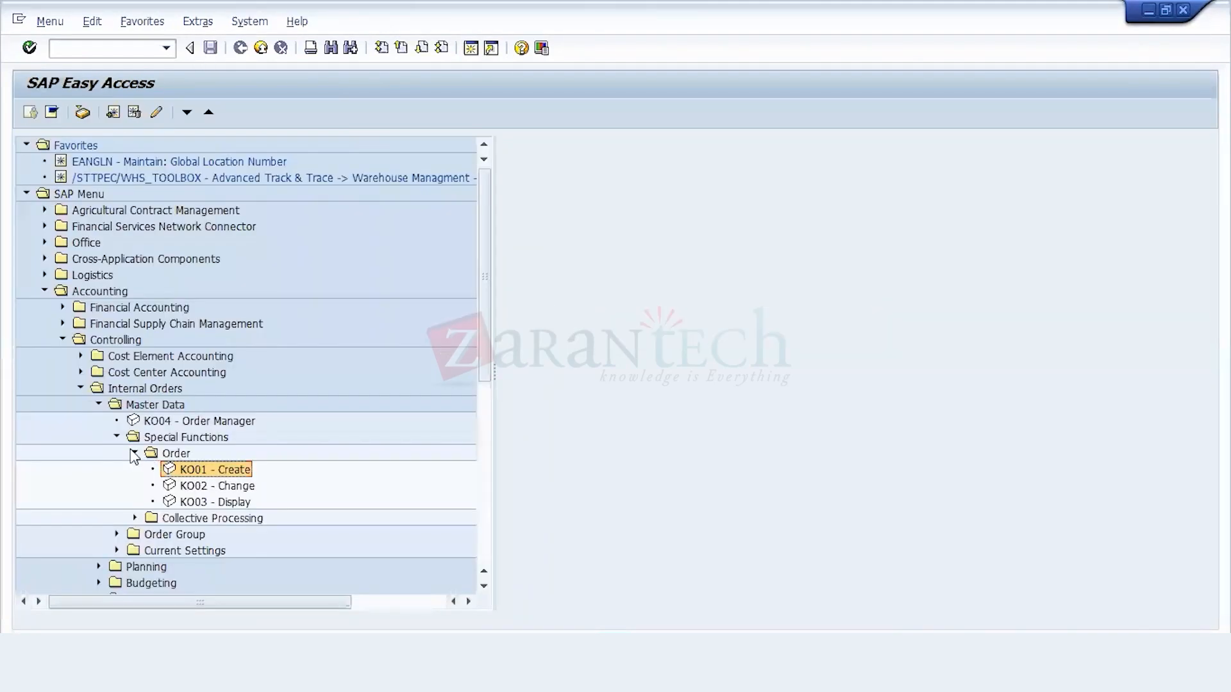
left_click(134, 453)
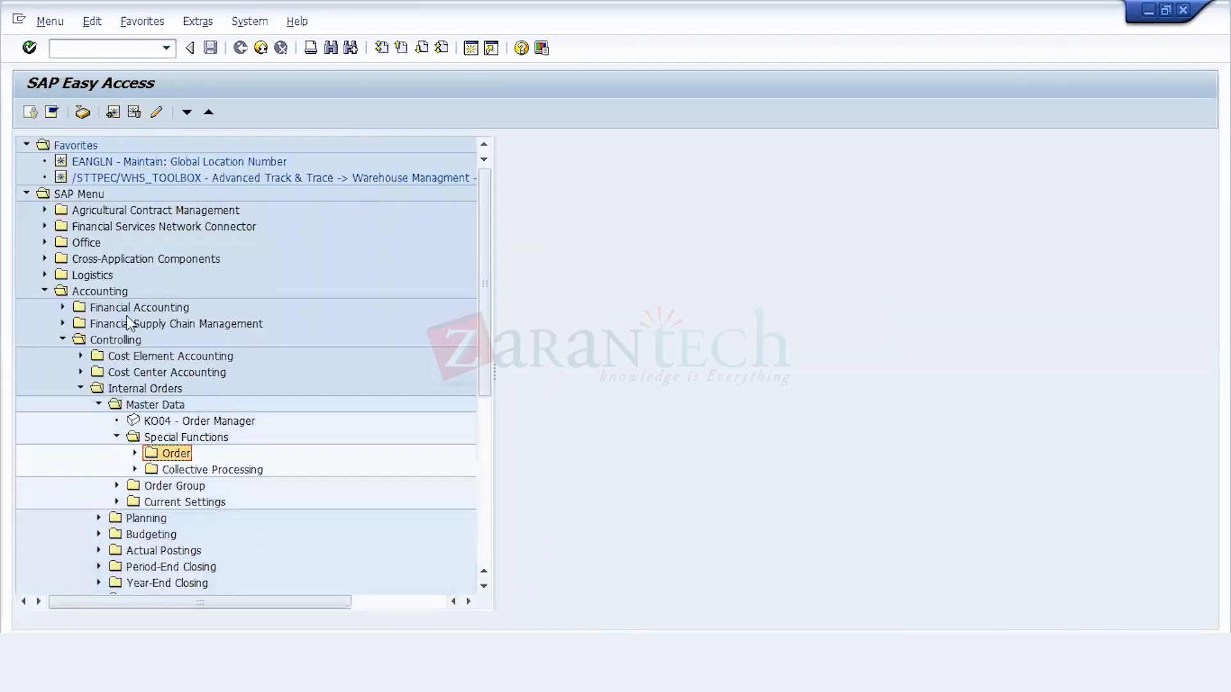
left_click(130, 44)
type("/NF-02")
key("Return")
left_click(152, 143)
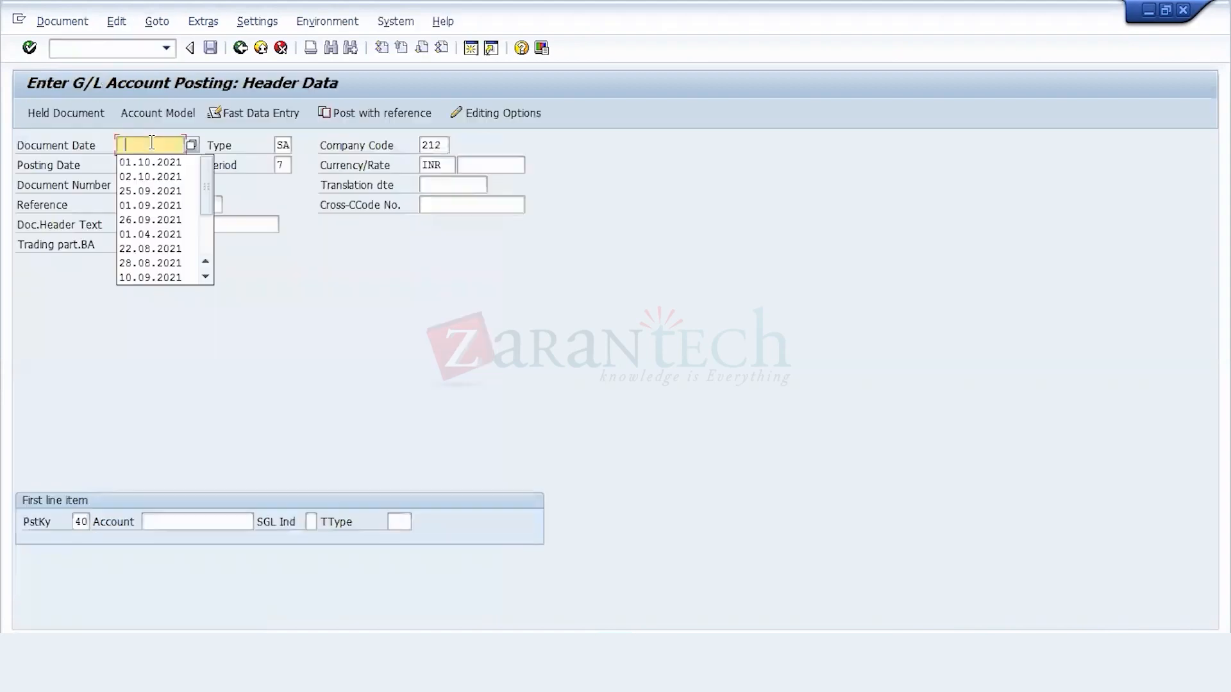
left_click(149, 159)
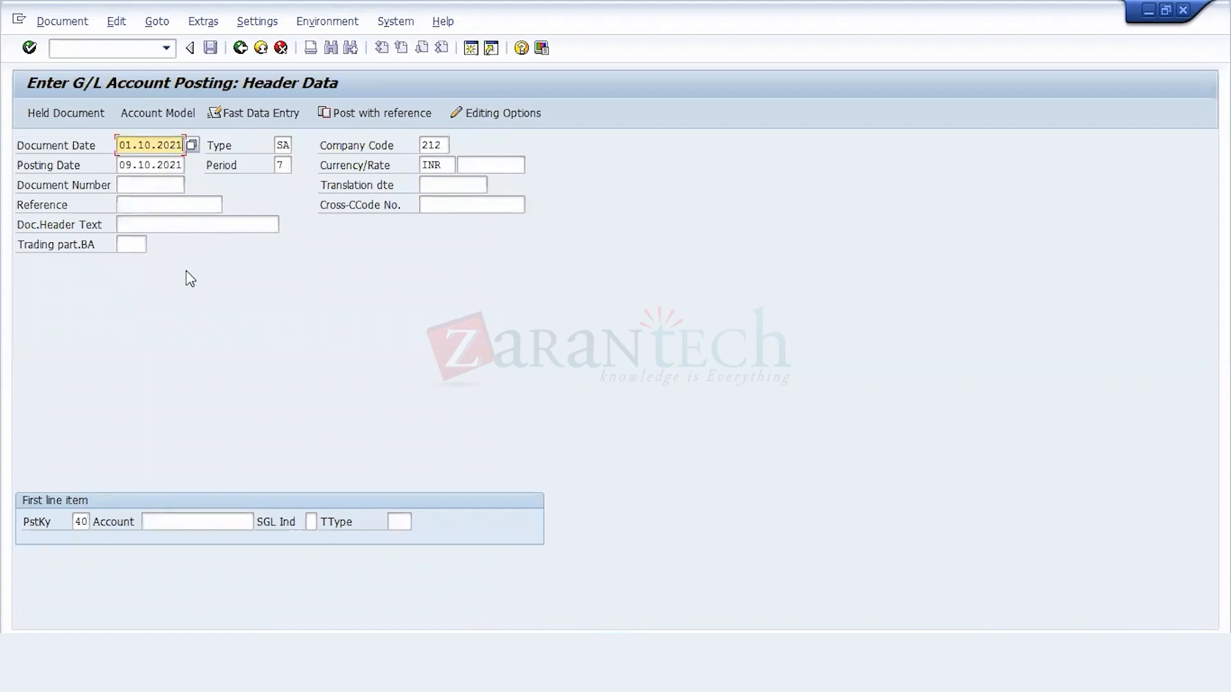
key("ctrl+slash")
type("/n")
key("Return")
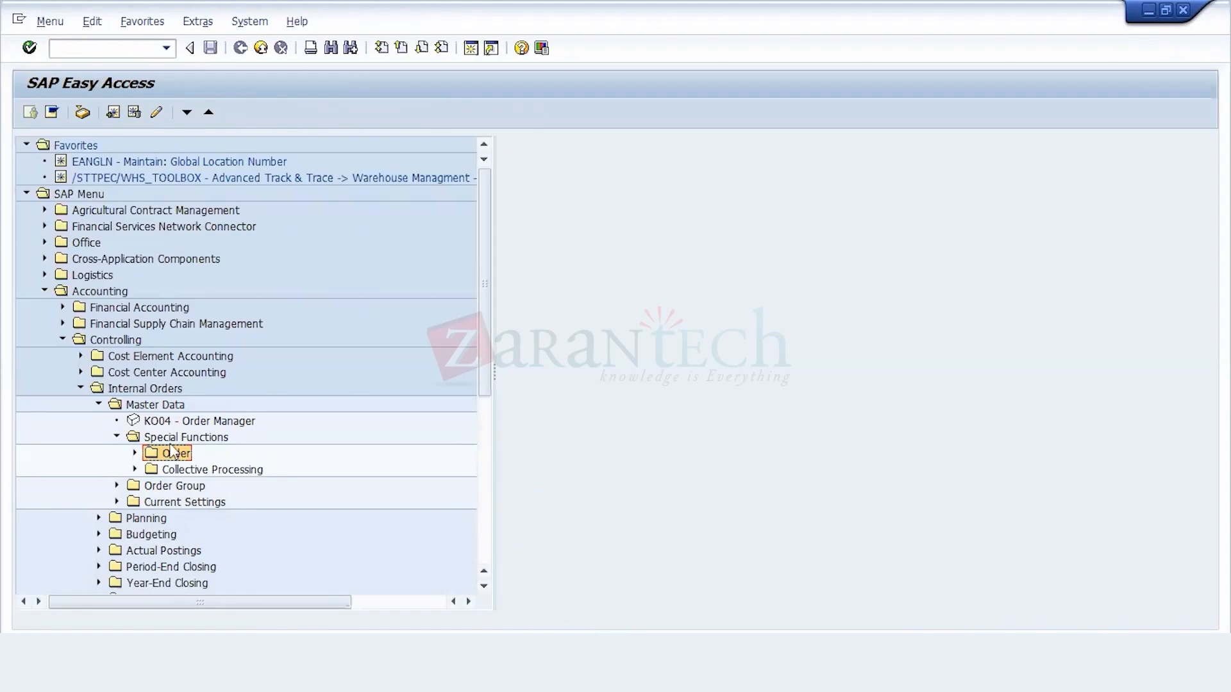
Step: Start KO01 - Create again from the Order functions and open the master data for order type 212
left_click(134, 454)
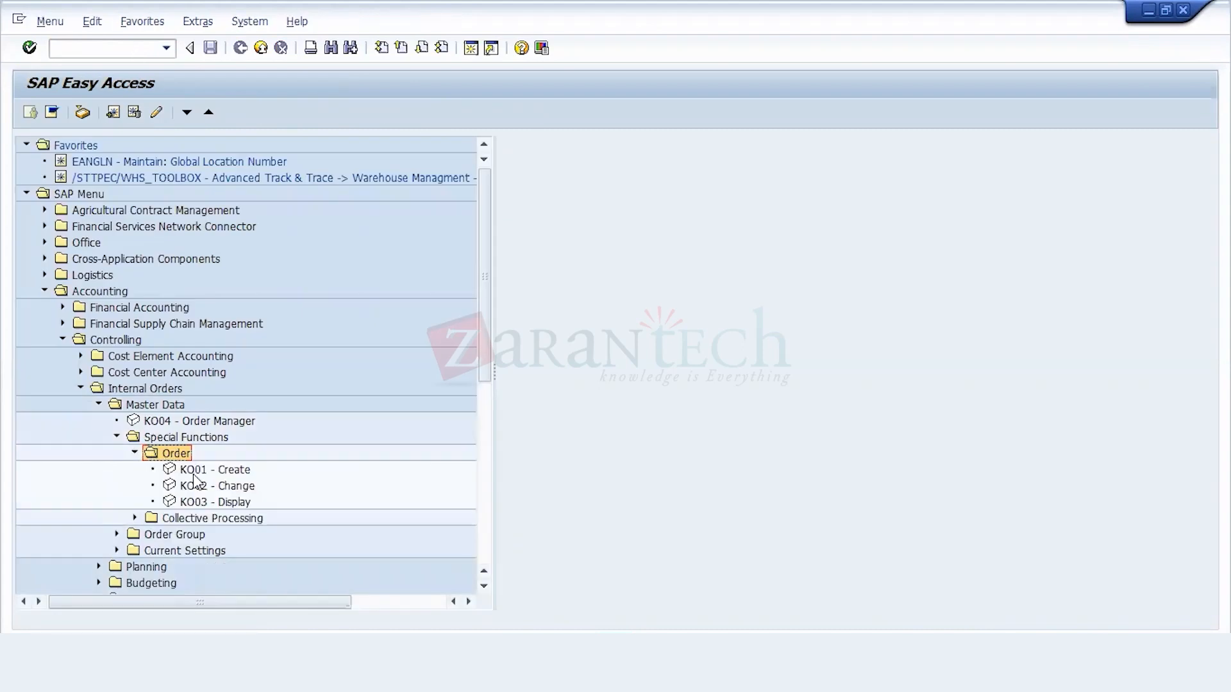
key("Down")
key("Return")
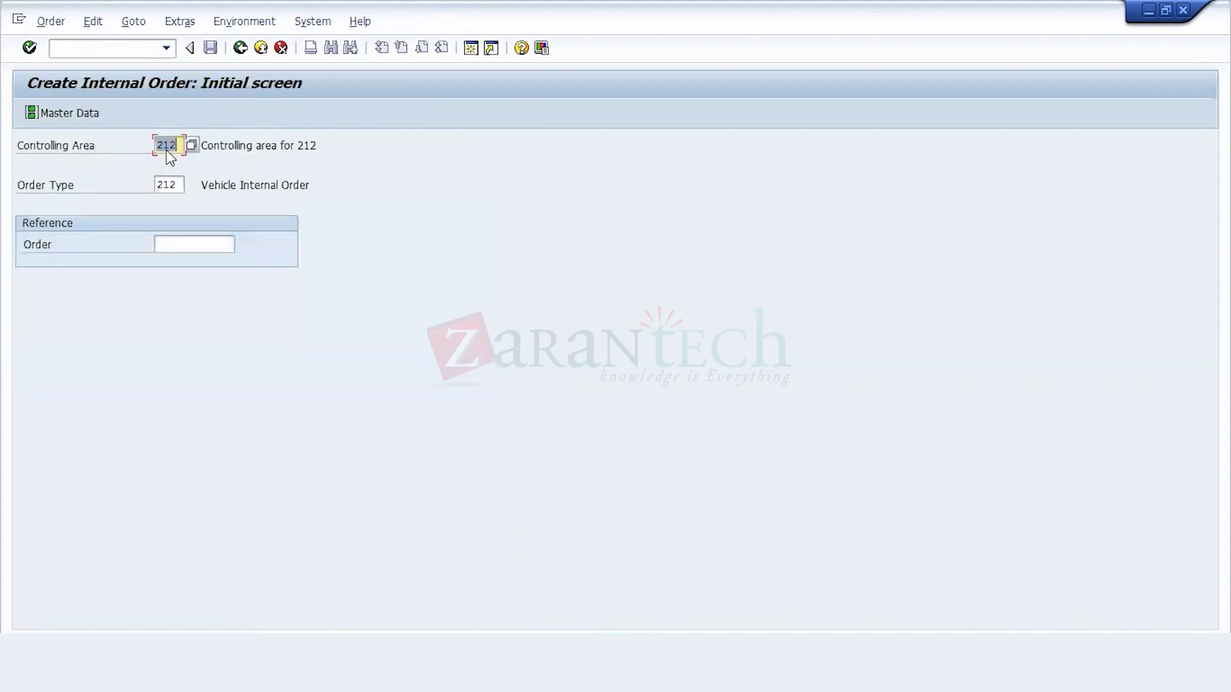
key("Return")
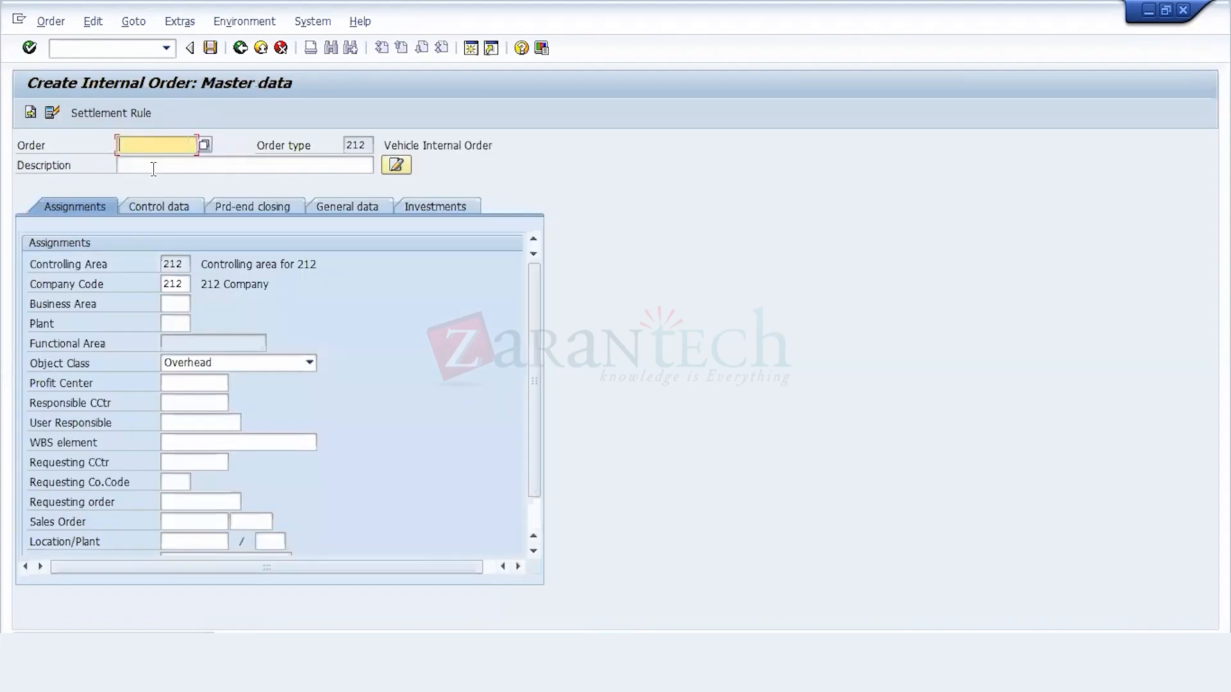
Step: Create an internal order with the key Standard and the description "Standard IO for Vechile" and save it
type("Standard")
key("Tab")
type("Standard IO")
key("BackSpace")
type("O for Vechile")
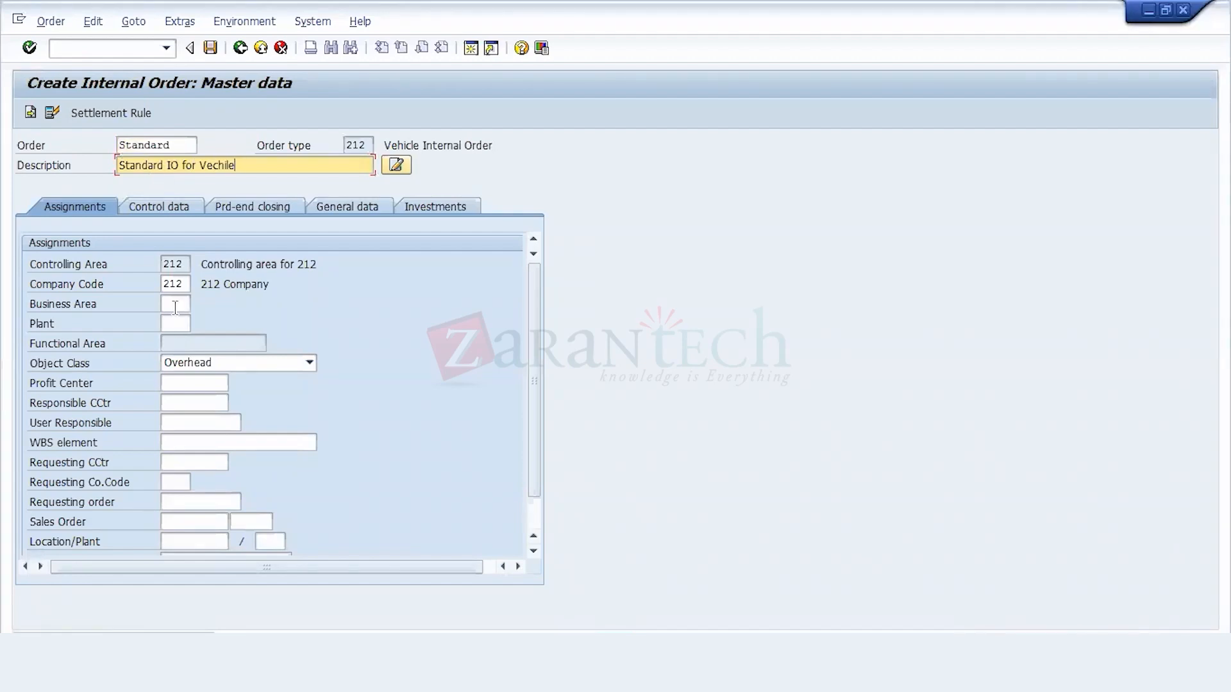
left_click(176, 323)
left_click(210, 47)
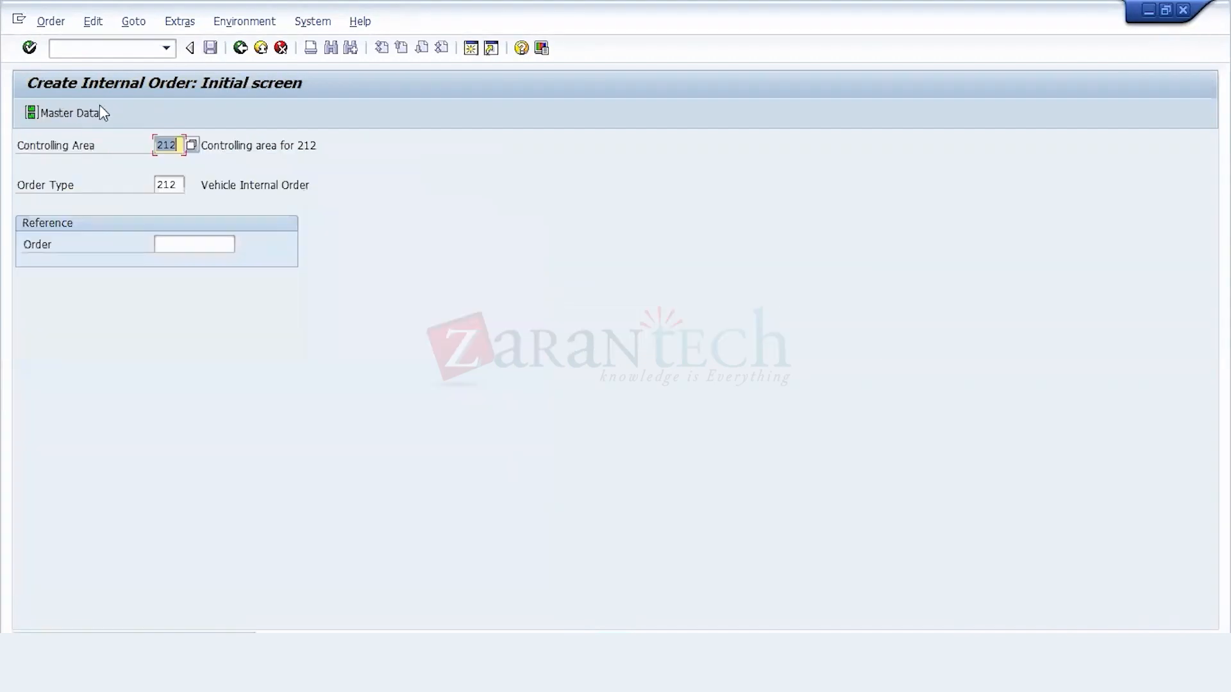
Step: Leave order creation with /n, start transaction OBC4 and open the field status groups of variant 212
left_click(145, 49)
type("/n")
key("Return")
left_click(145, 50)
type("Obc")
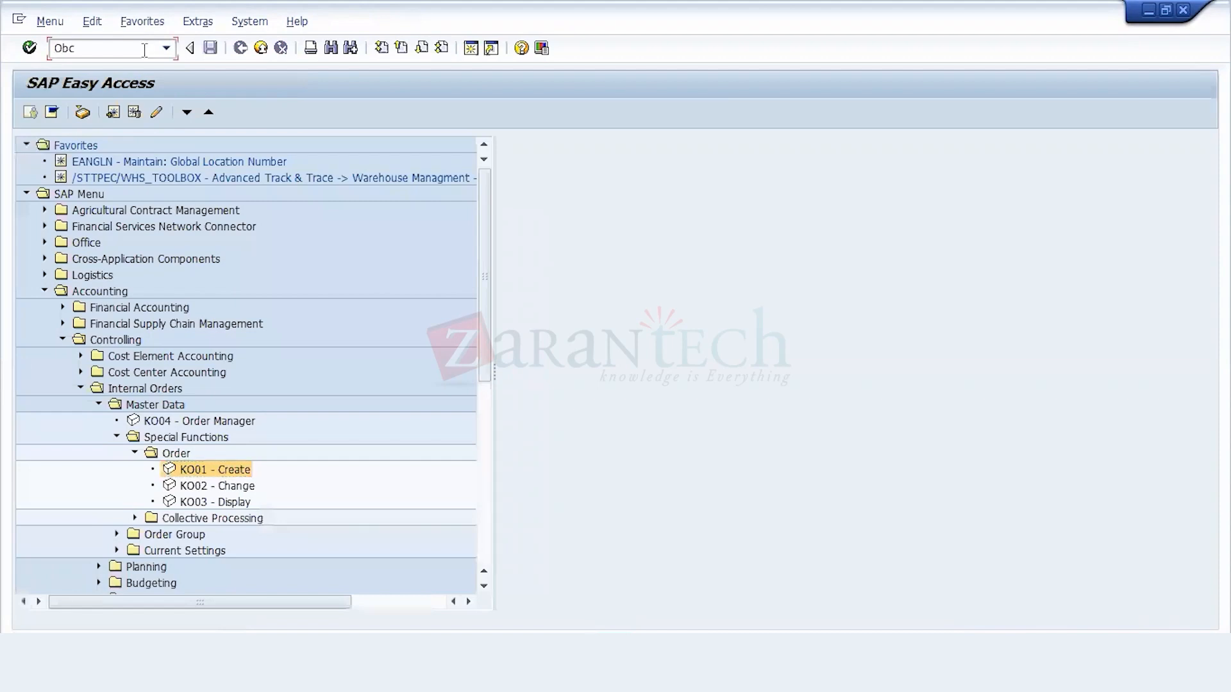
type("4")
key("Return")
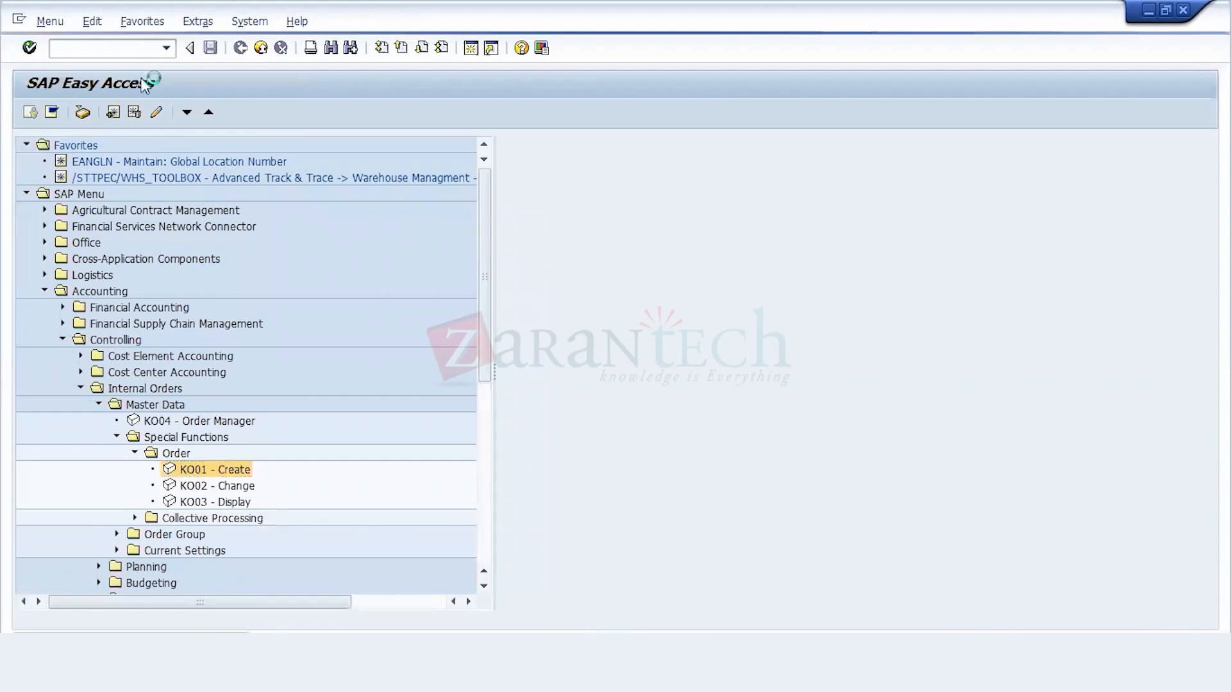
left_click(193, 200)
double_click(140, 175)
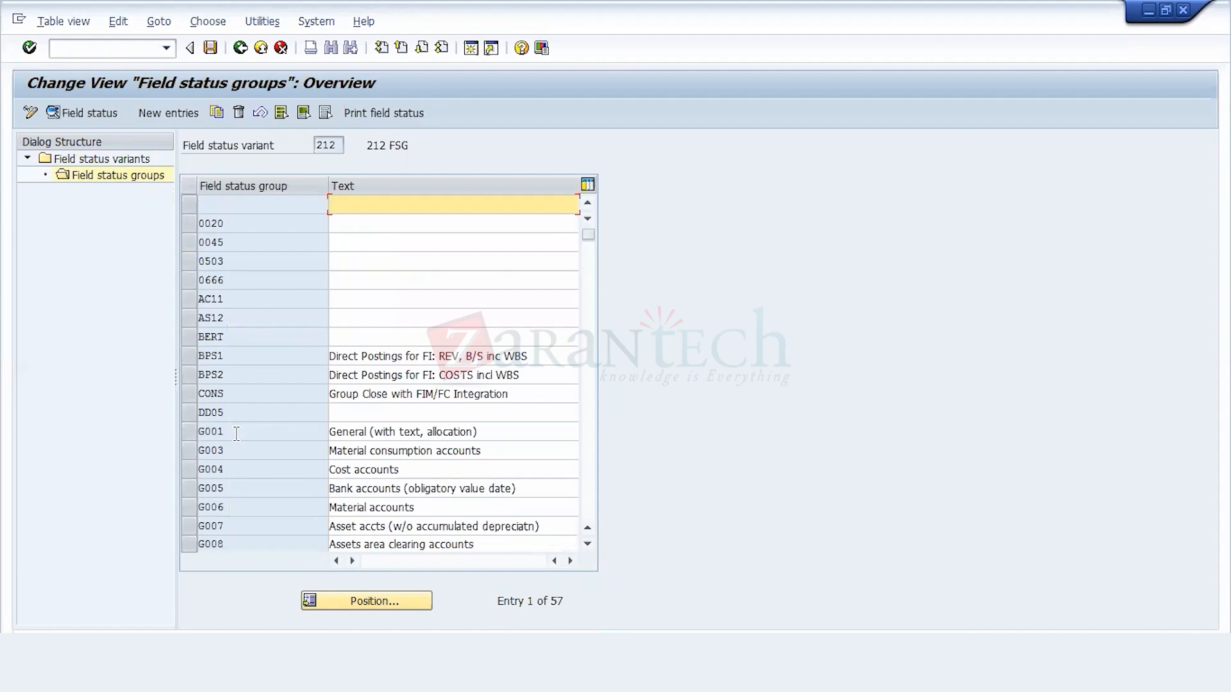
Step: Make CO/PP order an optional entry in group G001's additional account assignments and save it to the 212 Configuration request
double_click(235, 435)
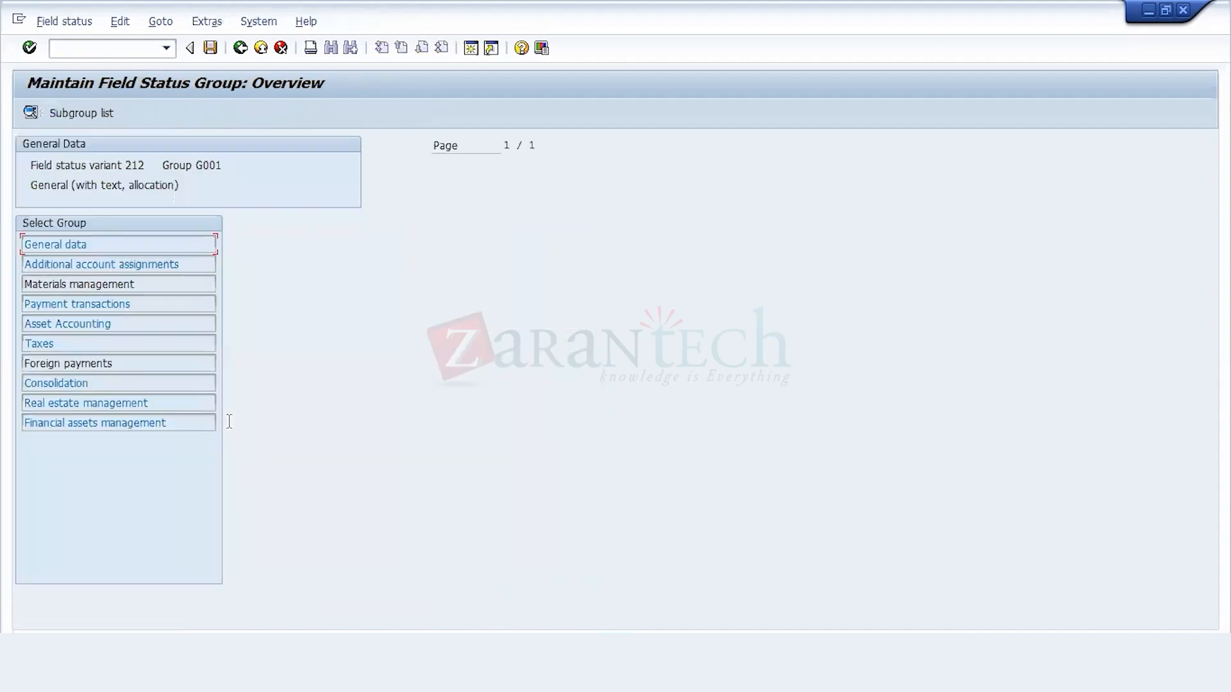
double_click(127, 265)
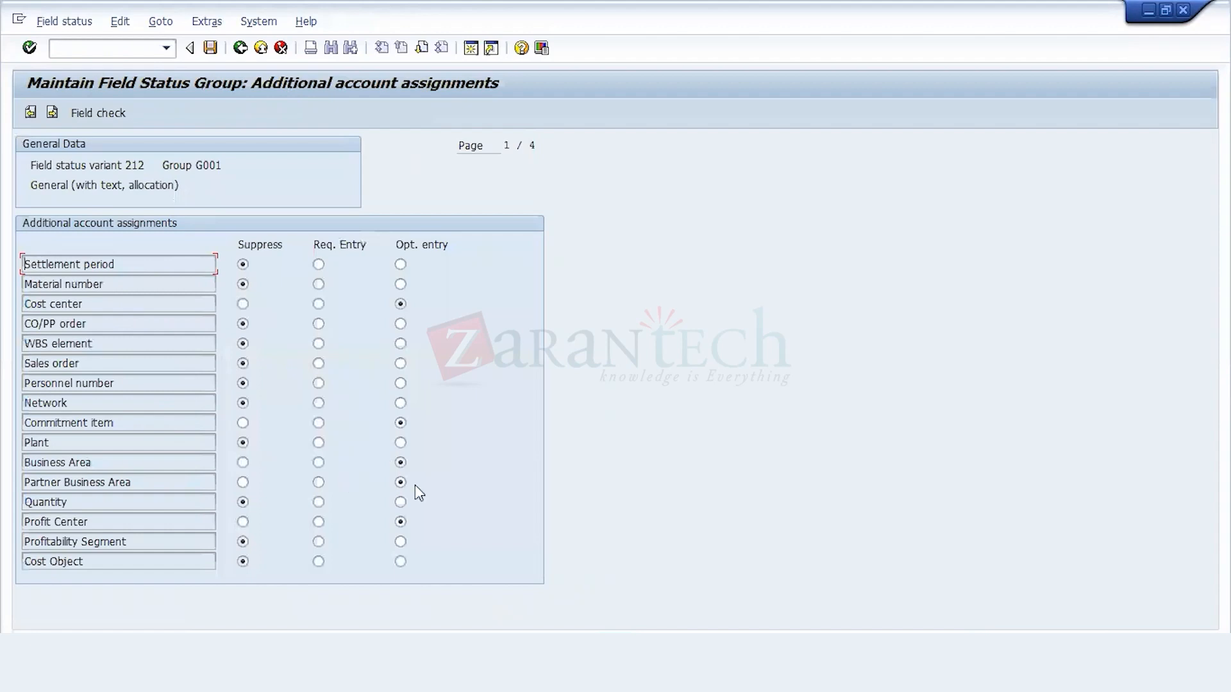
left_click(422, 47)
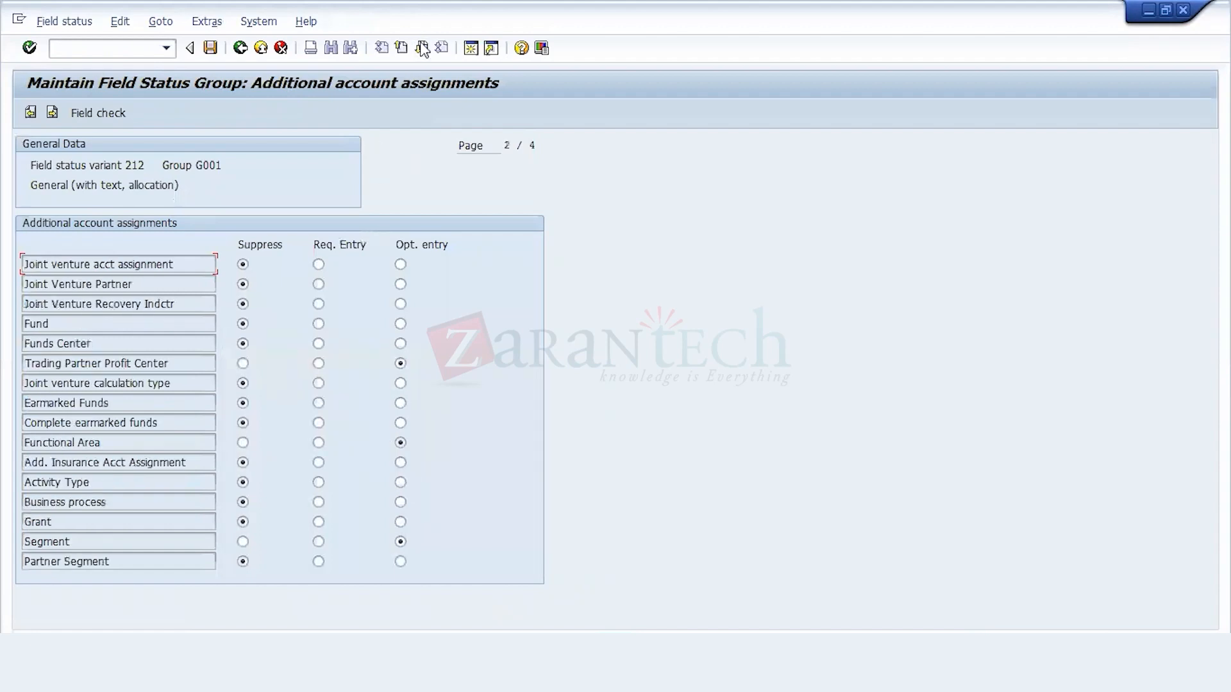
left_click(422, 47)
left_click(421, 47)
left_click(401, 47)
left_click(401, 48)
left_click(401, 48)
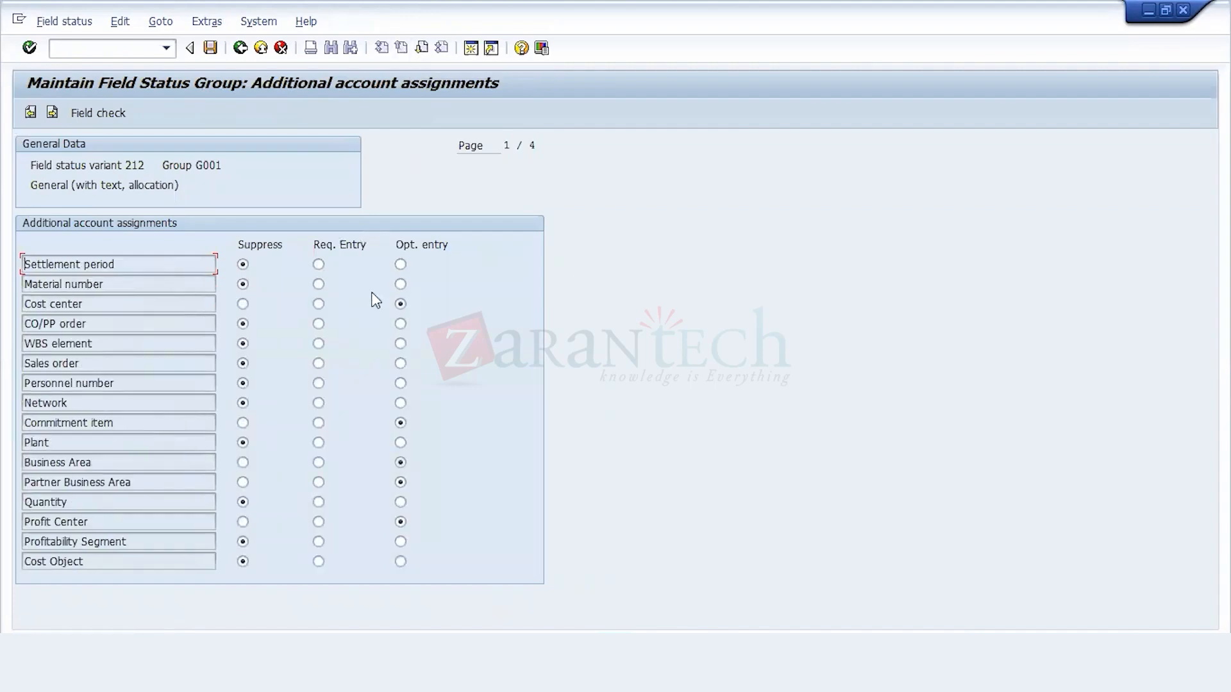
left_click(401, 325)
left_click(210, 49)
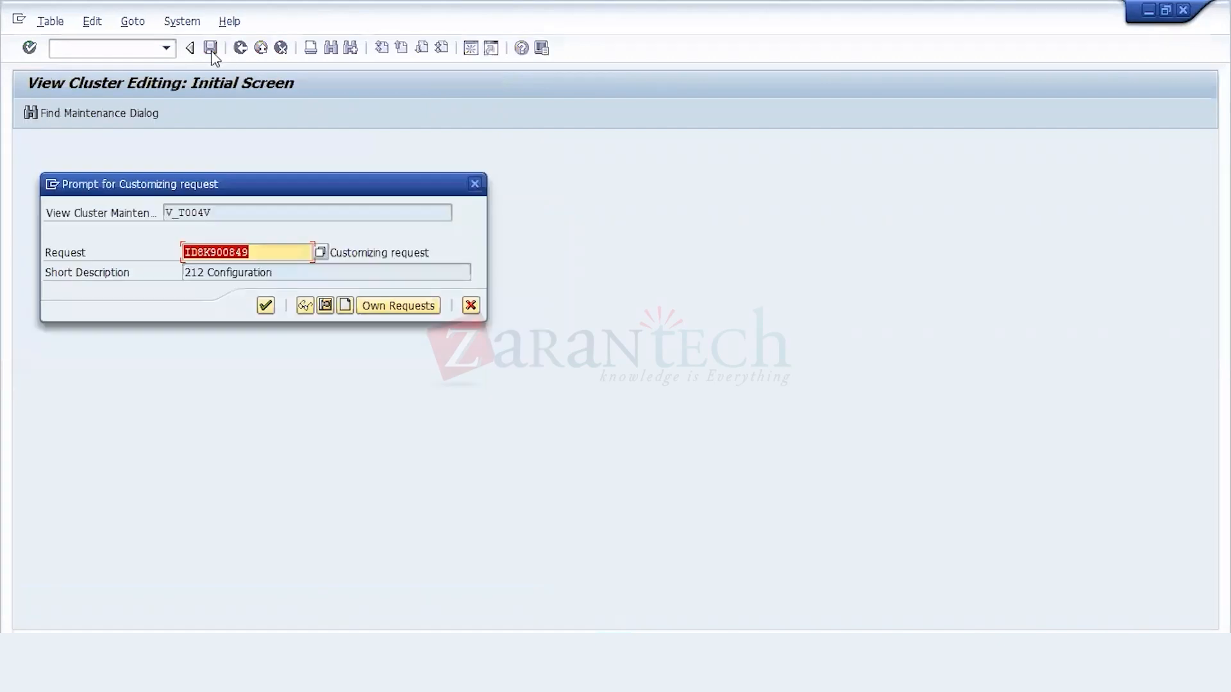
left_click(264, 307)
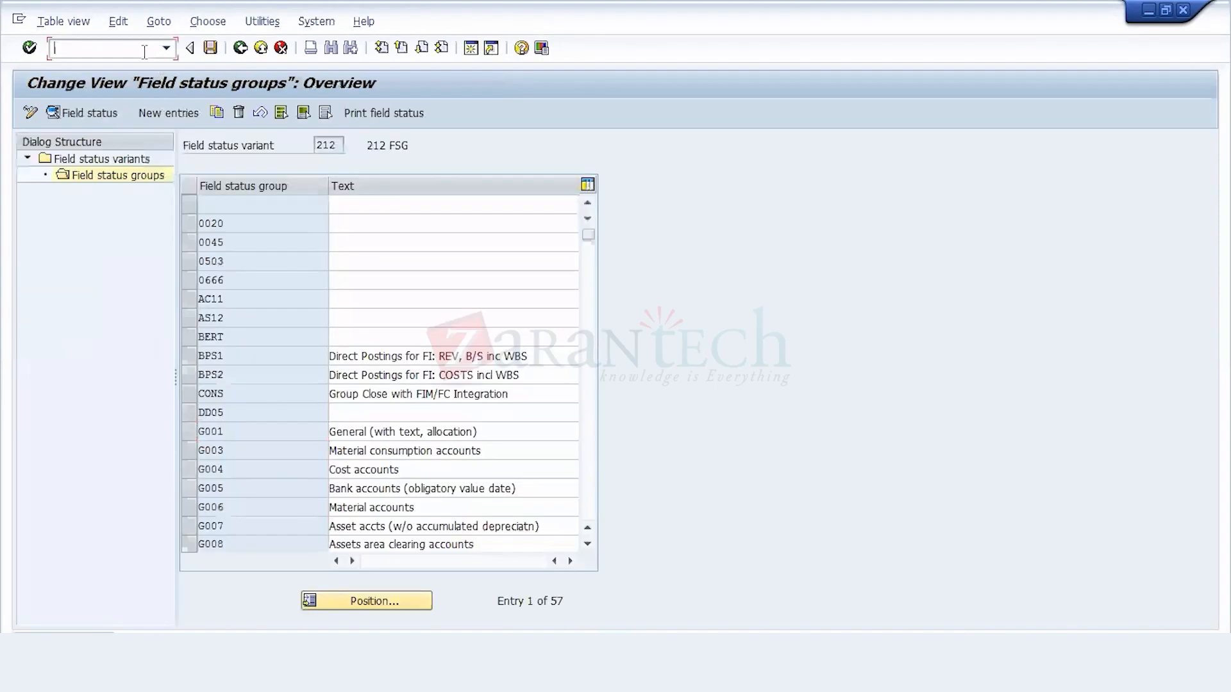
Step: Start transaction F-02 with /nf-02 and set the document date of the G/L posting to 09.10.2021
type("/nf-02")
key("Return")
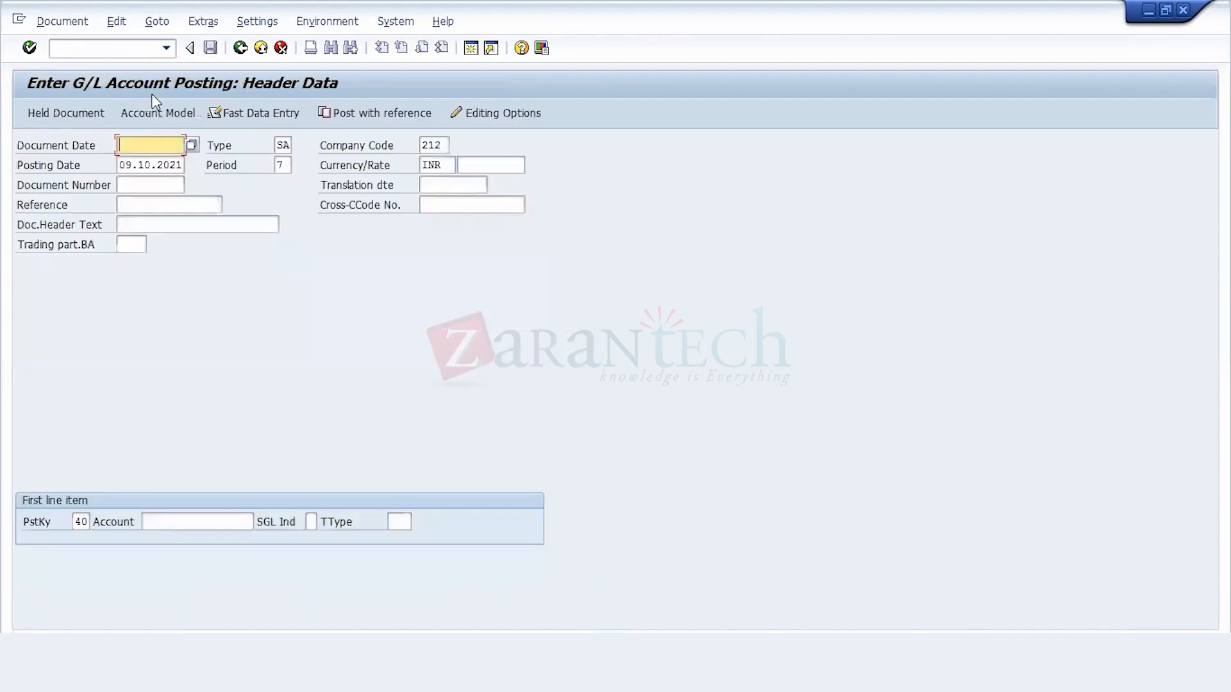
left_click(154, 154)
left_click(156, 163)
key("BackSpace")
type("9")
Step: Examine the list of G/L accounts in chart of accounts 212 for a suitable expense account for the first line item, and close it without selecting one
left_click(220, 522)
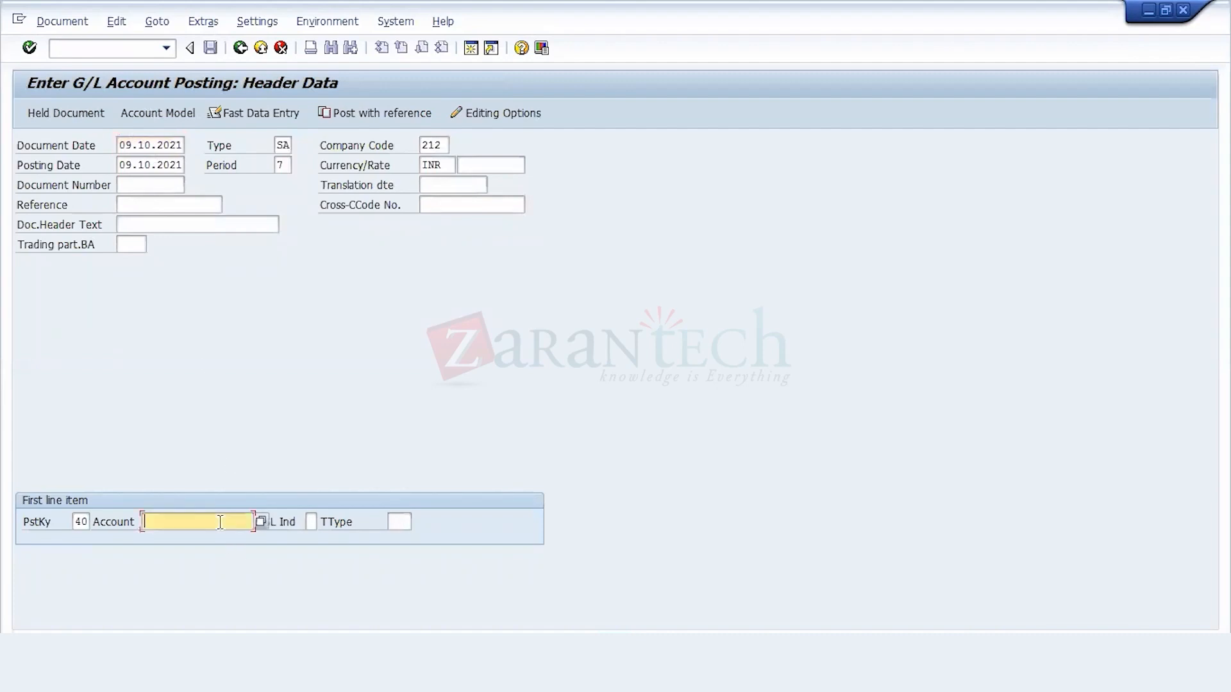
left_click(262, 522)
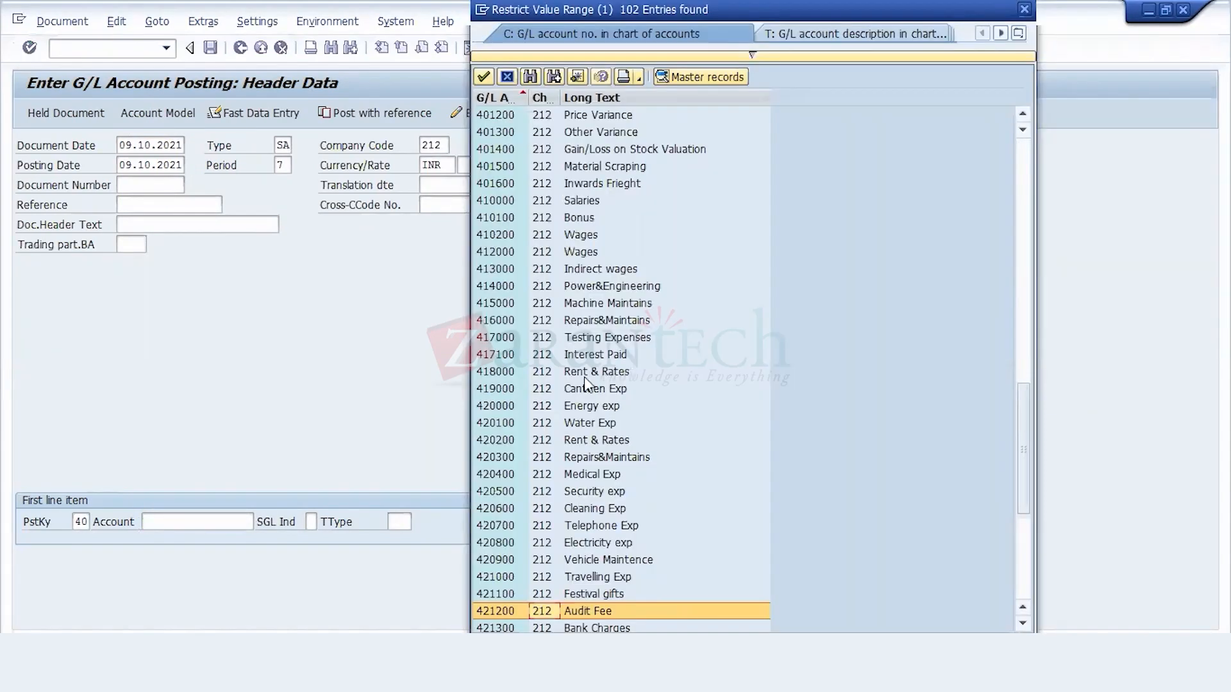
key("Down")
key("Down")
key("Down")
key("Down")
key("Down")
key("Down")
key("Down")
key("Down")
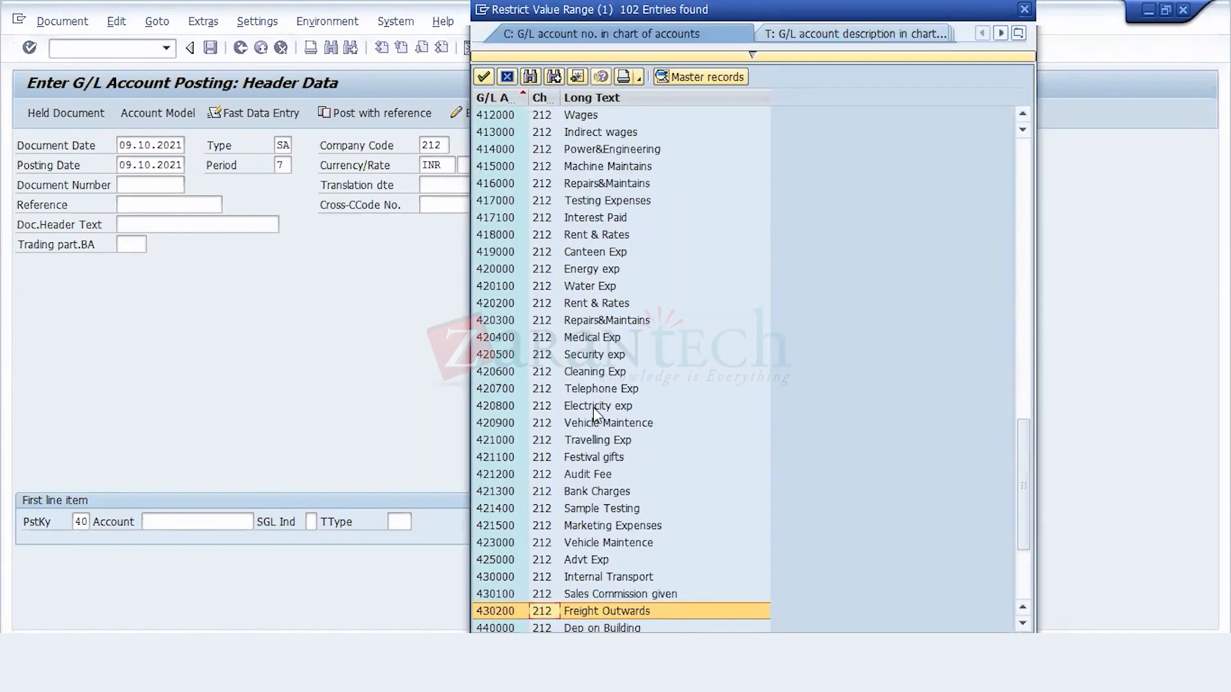
key("Down")
key("Down")
key("Down")
key("Down")
key("Down")
key("Down")
key("Down")
key("Down")
key("Down")
key("Up")
key("Up")
key("Up")
key("Up")
key("Up")
key("Up")
key("Up")
key("Up")
key("Up")
key("Up")
key("Up")
key("Up")
key("Up")
key("Up")
key("Up")
key("Up")
key("Up")
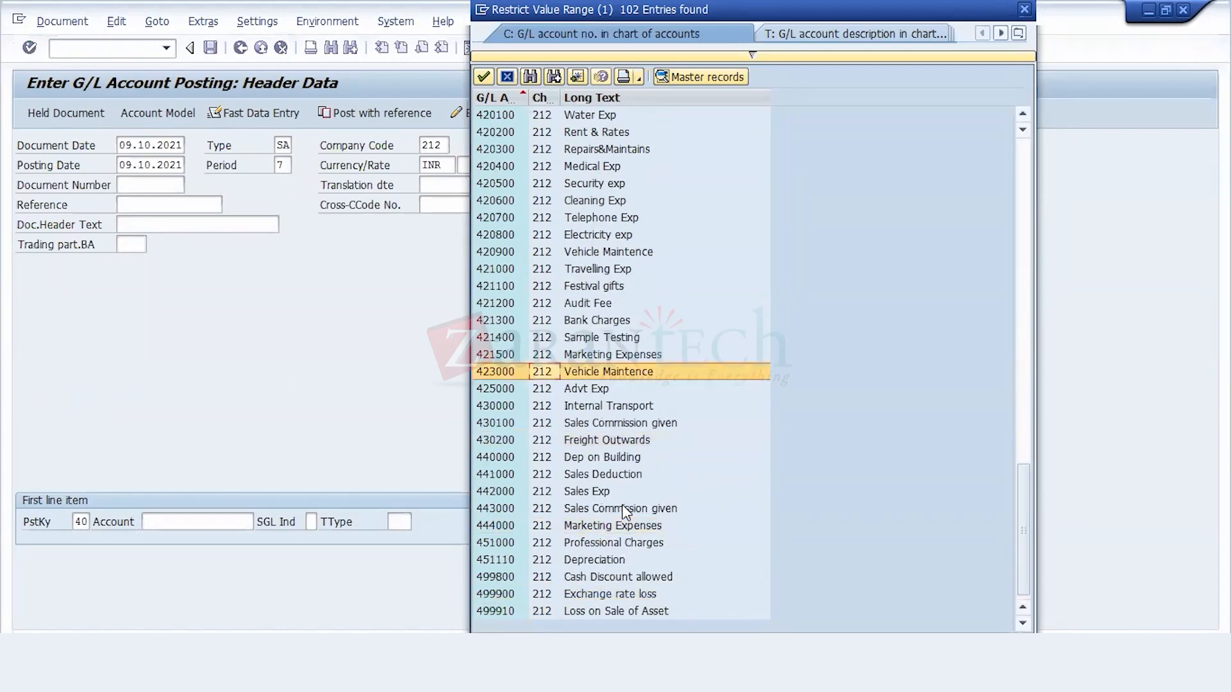
key("Up")
key("Up")
key("Up")
key("Up")
key("Up")
key("Up")
key("Up")
key("Up")
key("Up")
key("Up")
key("Up")
key("Up")
key("Up")
key("Up")
key("Up")
key("Up")
key("Up")
key("Up")
key("Up")
key("Up")
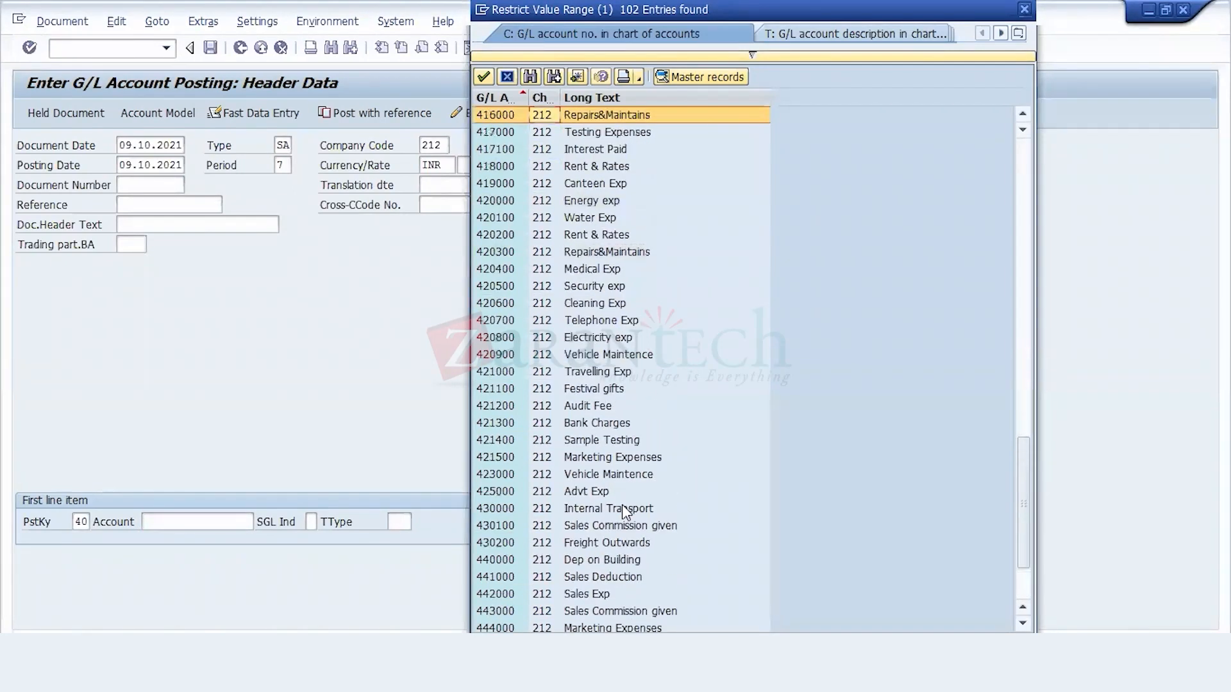
key("Up")
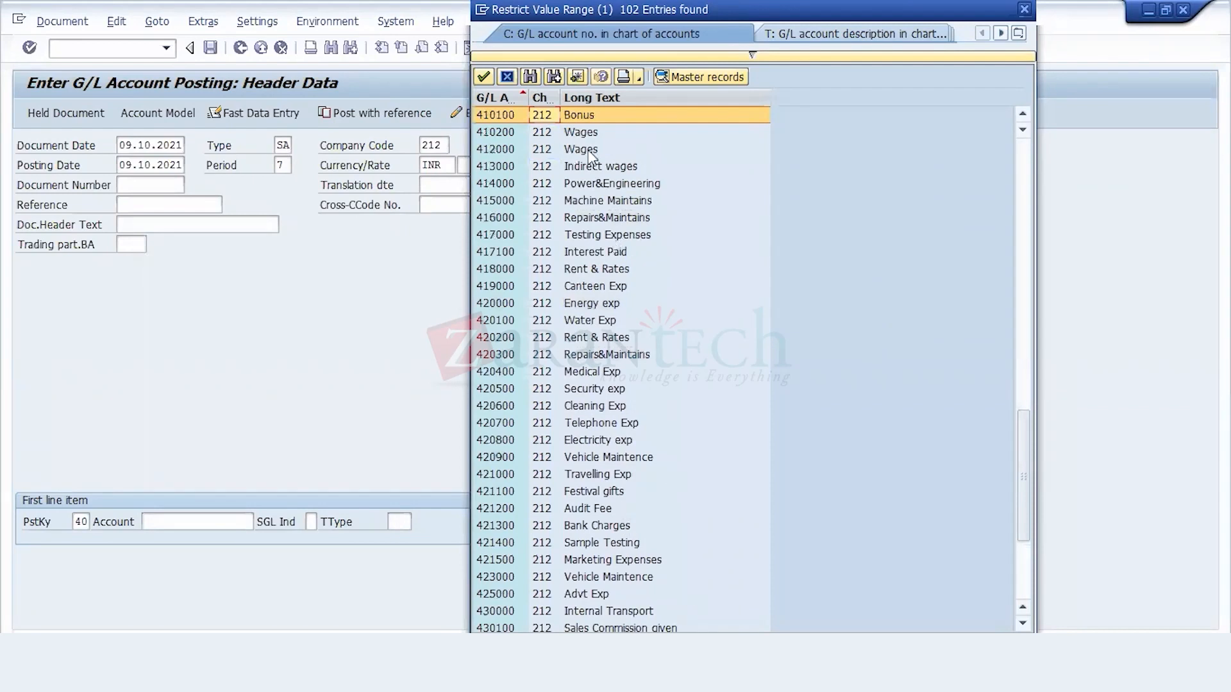
scroll(589, 154, "up", 10)
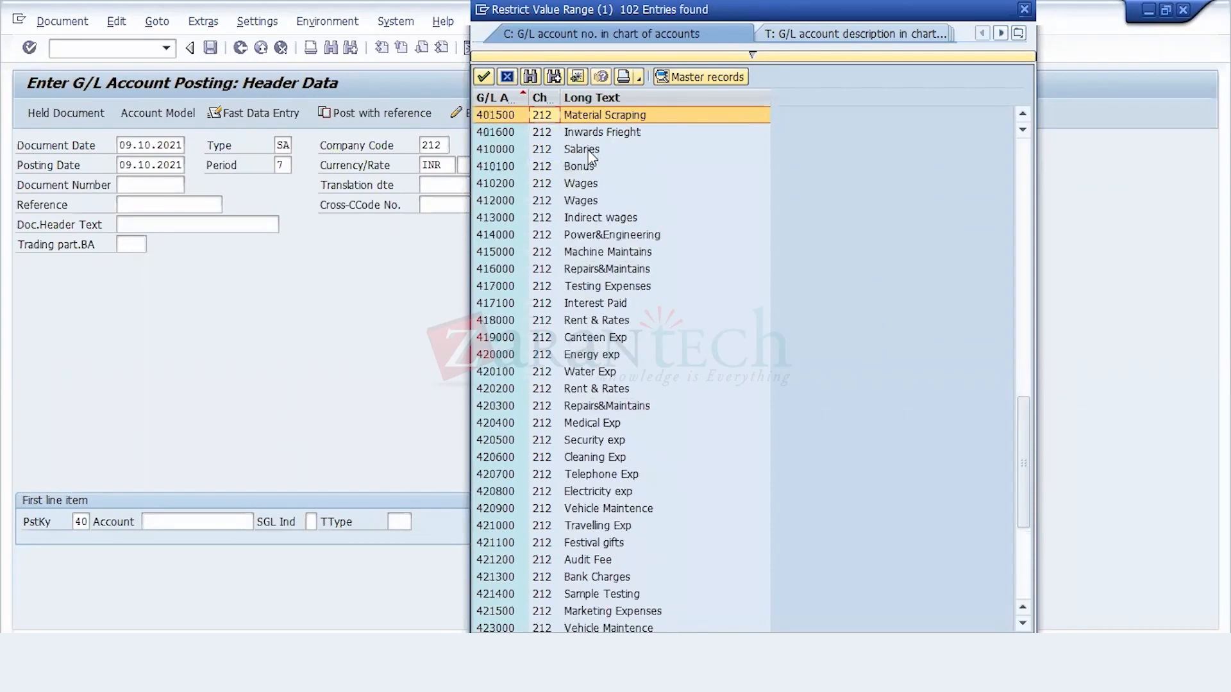
scroll(588, 155, "up", 2)
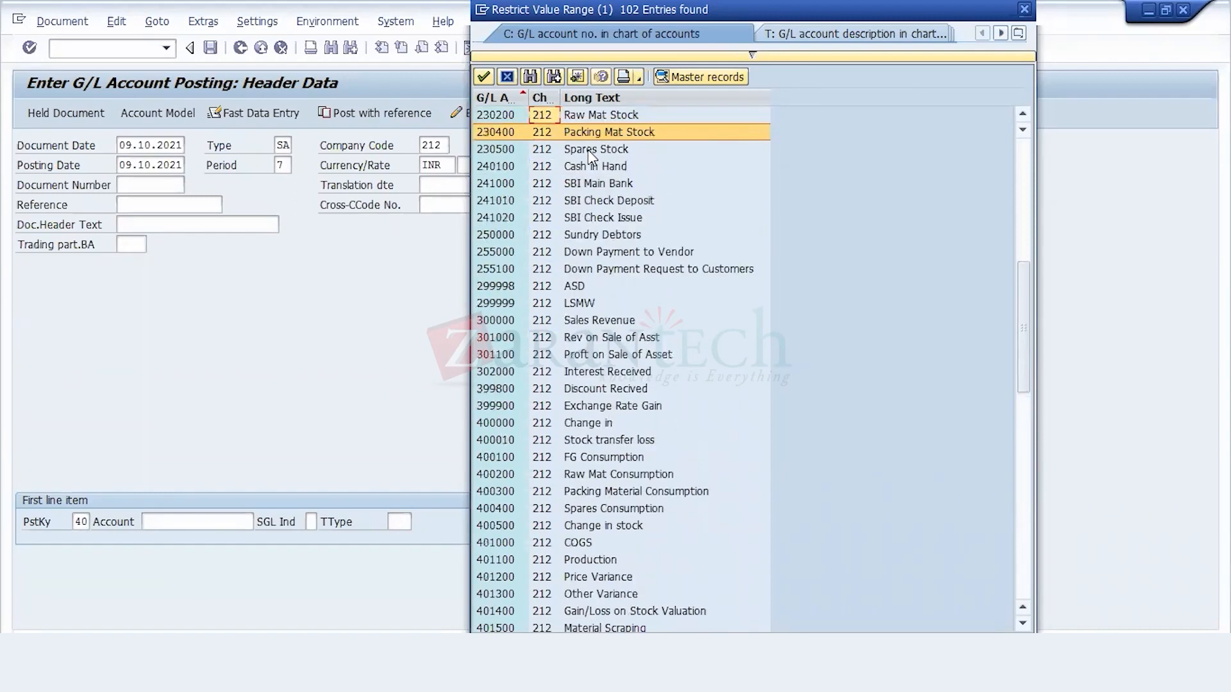
scroll(587, 149, "up", 1)
scroll(589, 154, "down", 4)
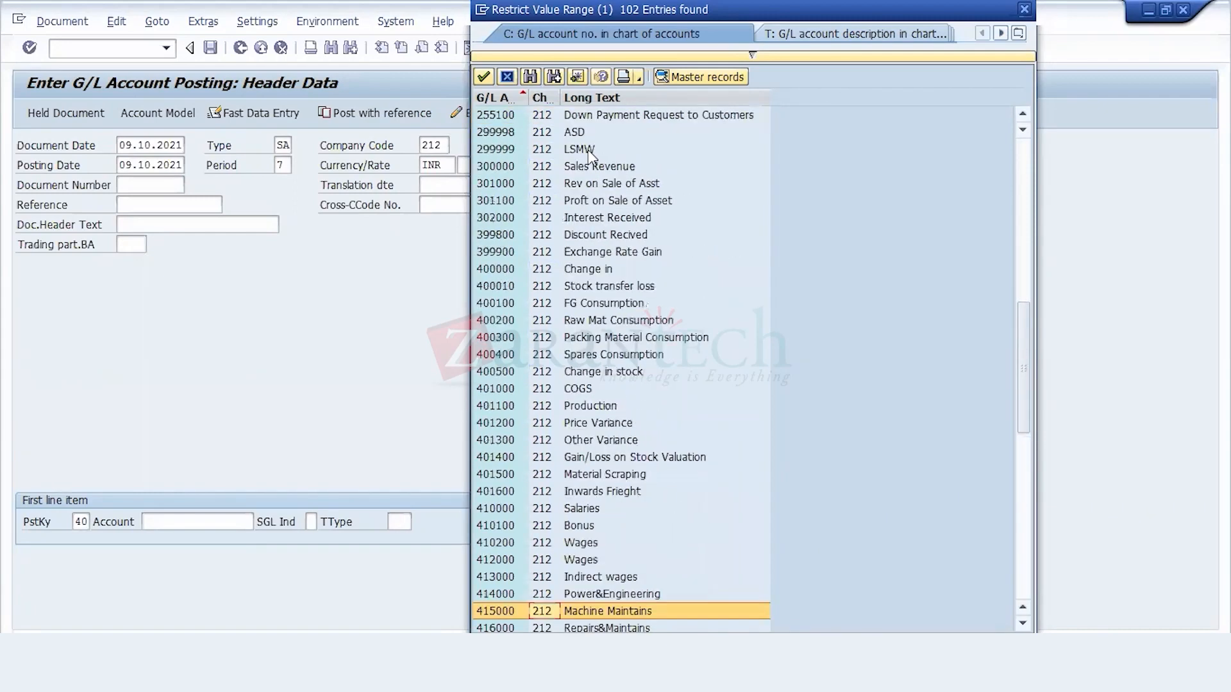
key("Up")
key("Up")
key("Up")
key("Up")
key("Up")
key("Up")
key("Up")
key("Up")
key("Up")
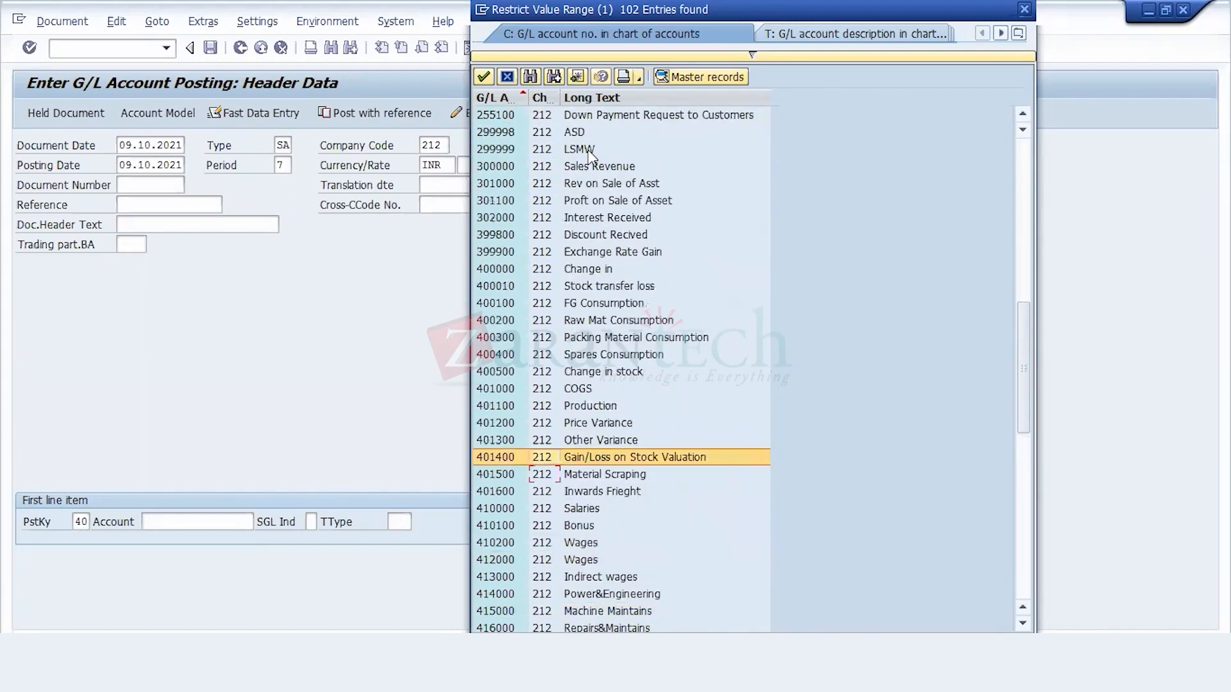
key("Down")
key("Down")
key("Down")
key("Down")
key("Down")
key("Down")
key("Down")
key("Down")
key("Down")
key("Down")
key("Down")
key("Down")
key("Down")
key("Down")
key("Down")
key("Down")
key("Down")
key("Down")
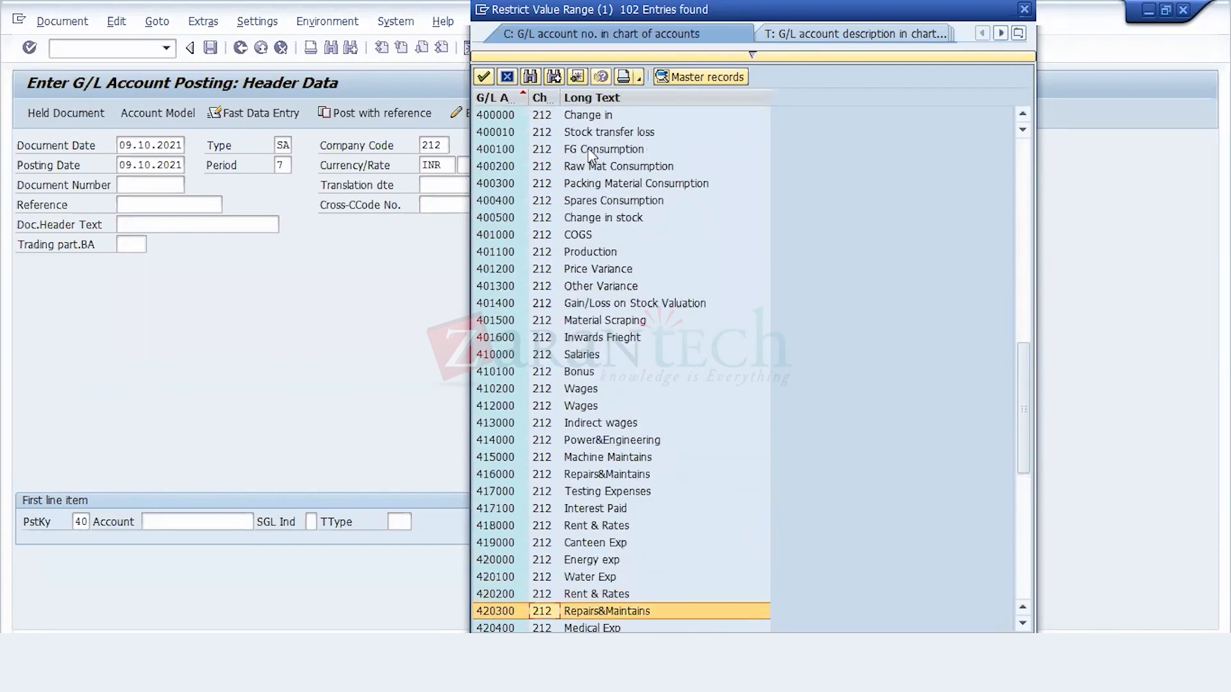
left_click(507, 77)
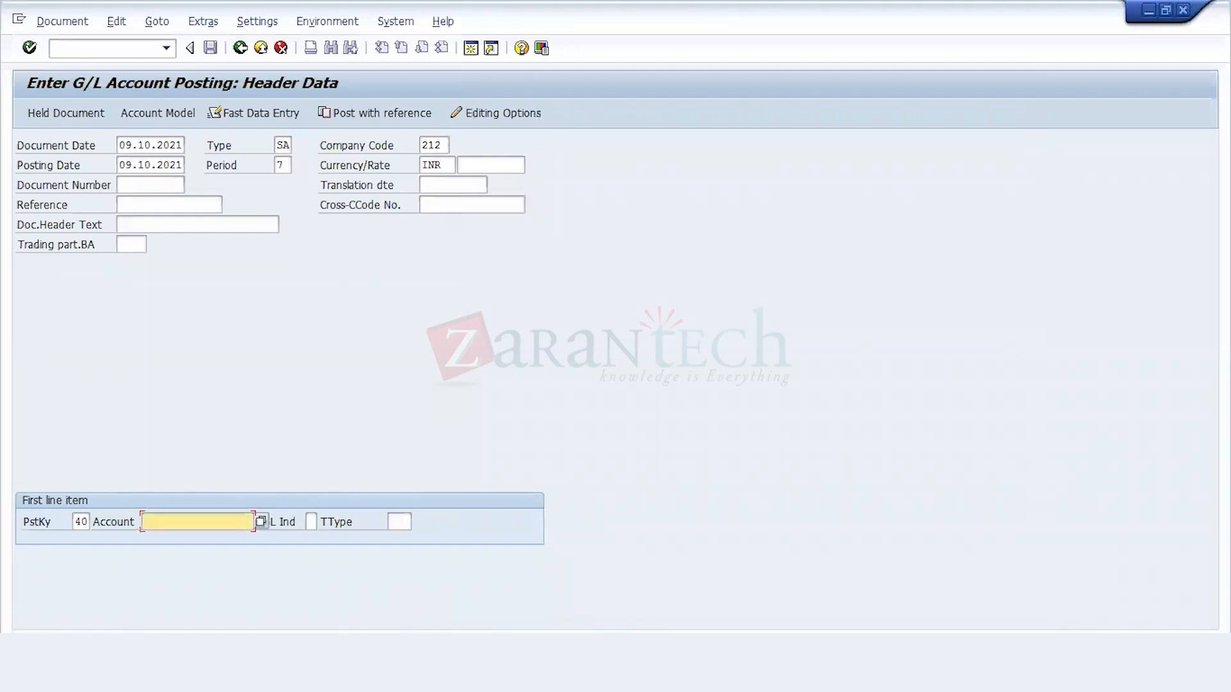
mouse_move(359, 678)
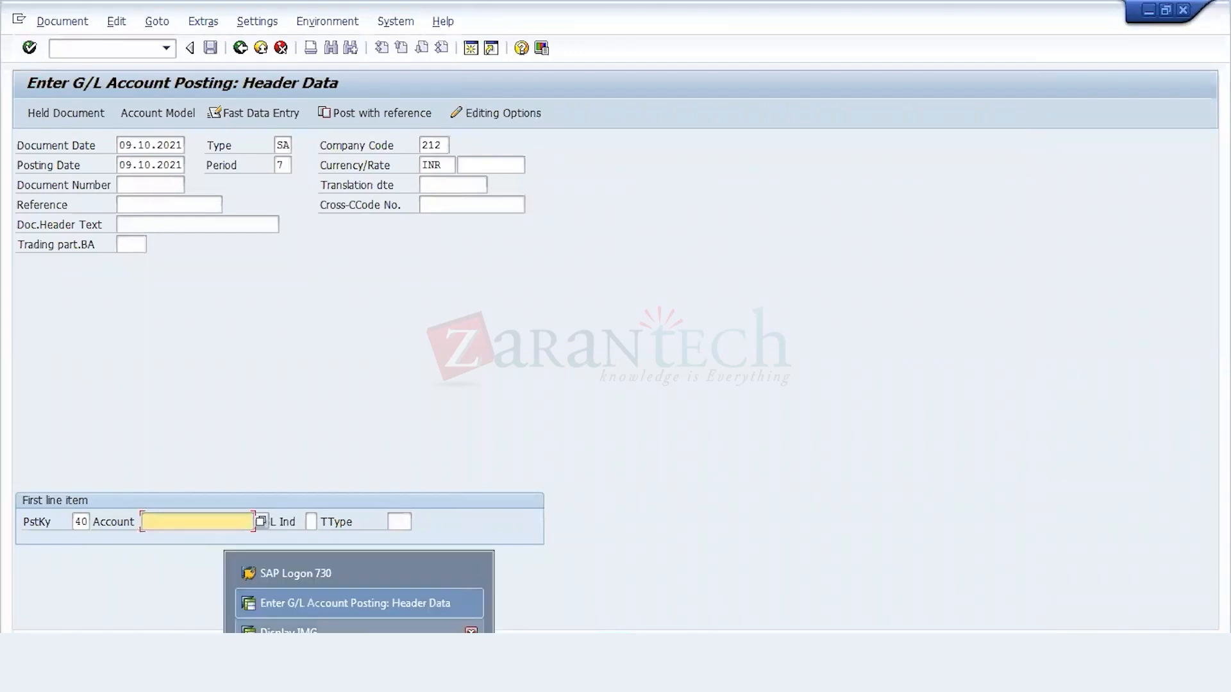